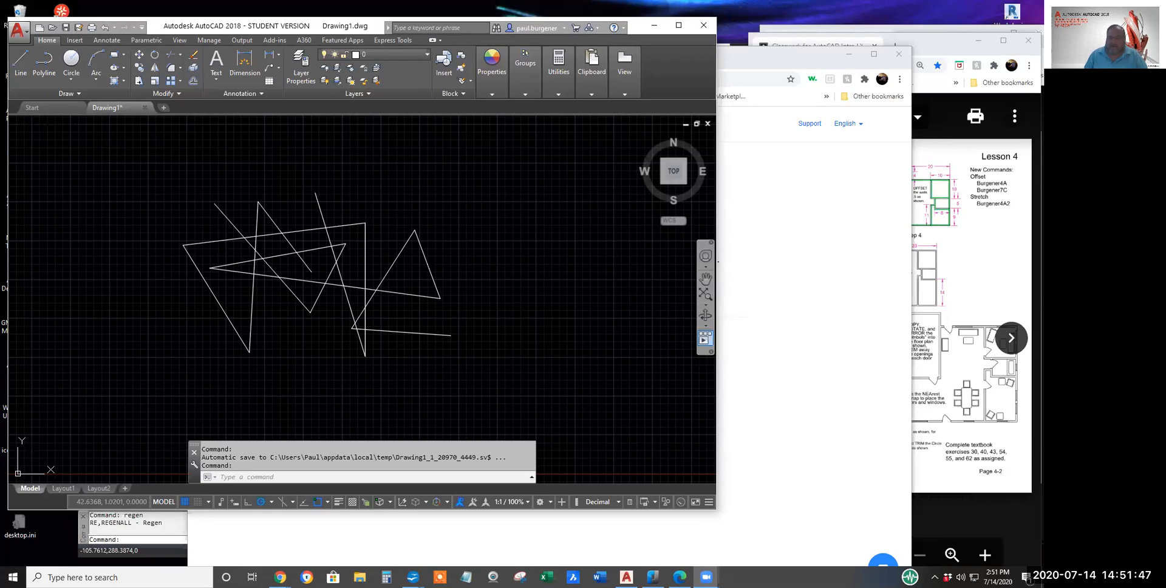
# Step: Minimize the Zoom launch page window and bring the Lesson 4 floor plan handout to the front
pyautogui.click(869, 275)
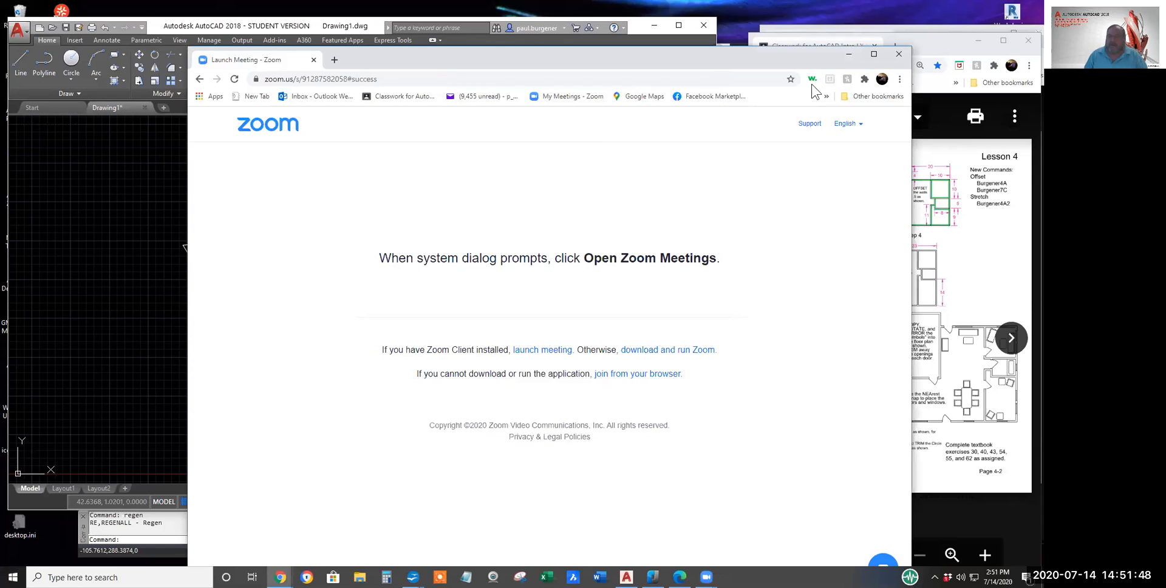
pyautogui.click(849, 54)
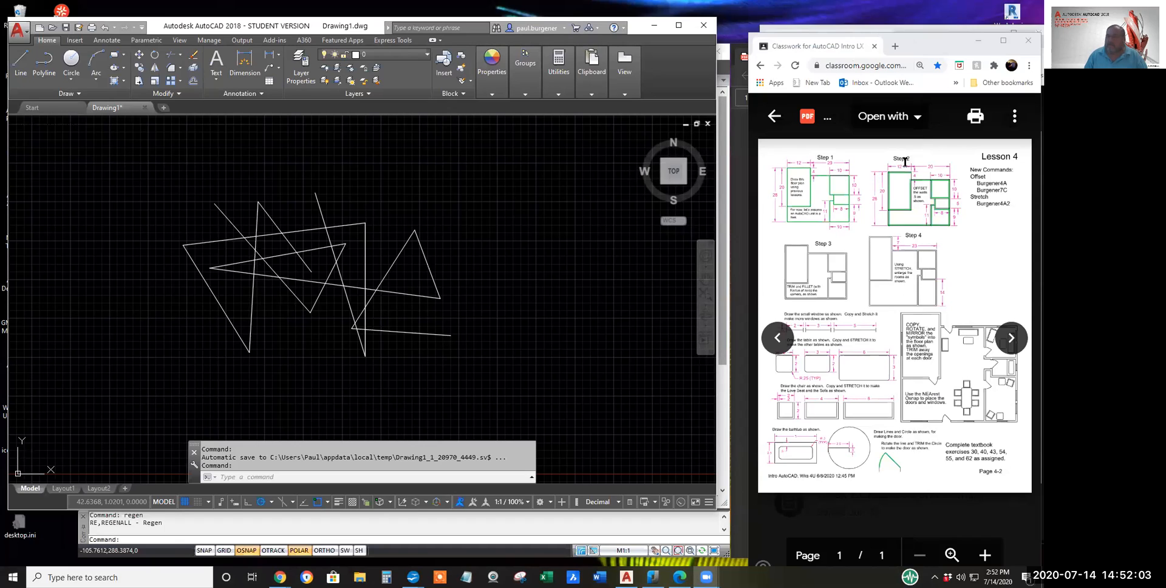
pyautogui.click(989, 271)
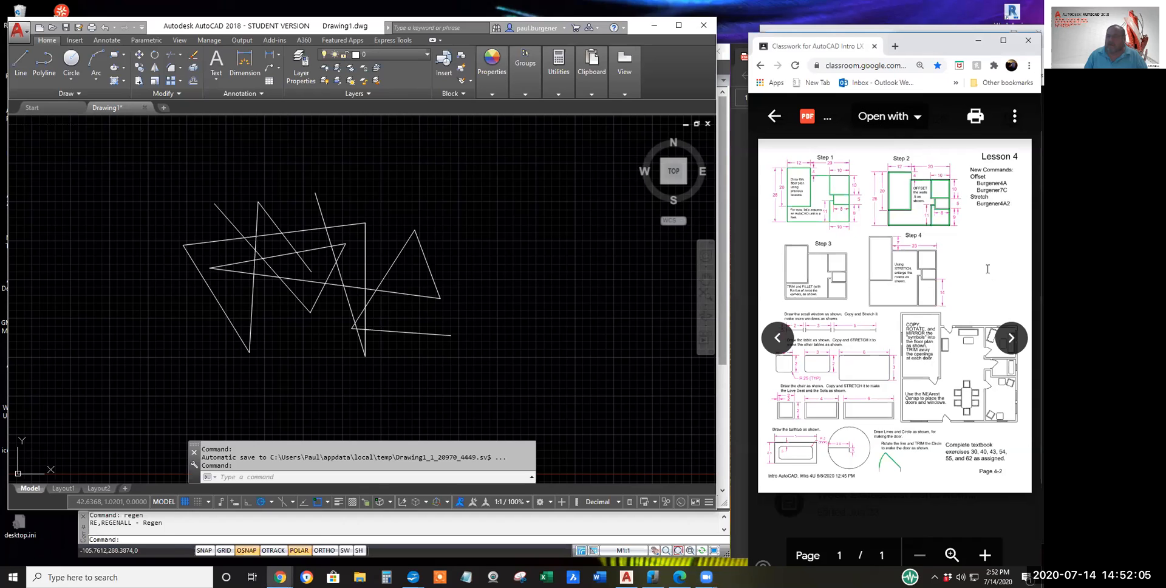
# Step: Widen the Lesson 4 handout window slightly, and switch to nanoCAD and back to AutoCAD
pyautogui.click(911, 30)
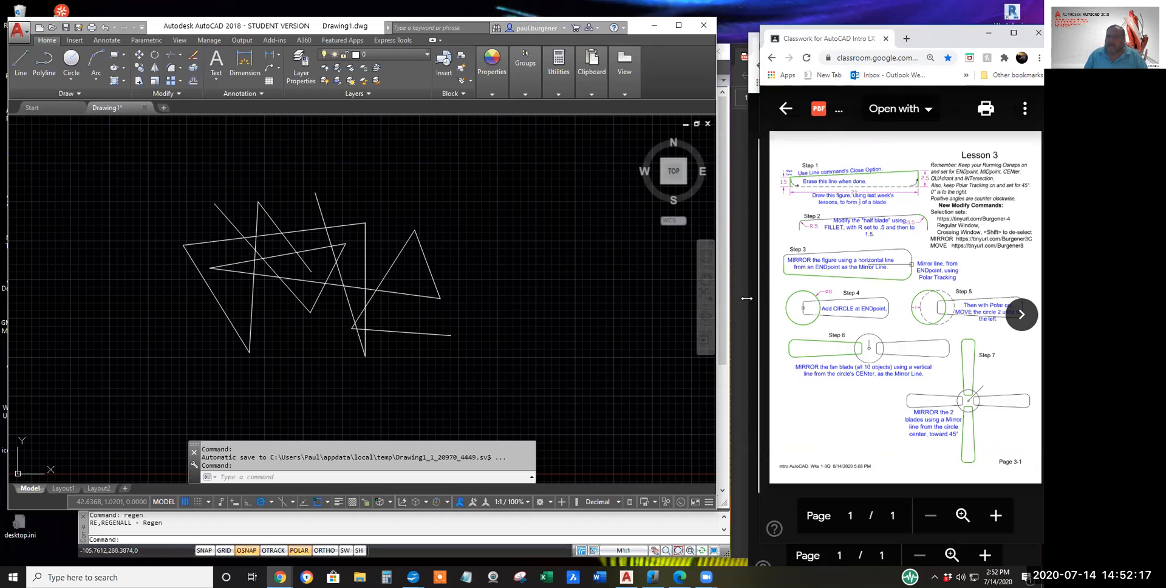
pyautogui.moveTo(746, 298); pyautogui.dragTo(729, 316)
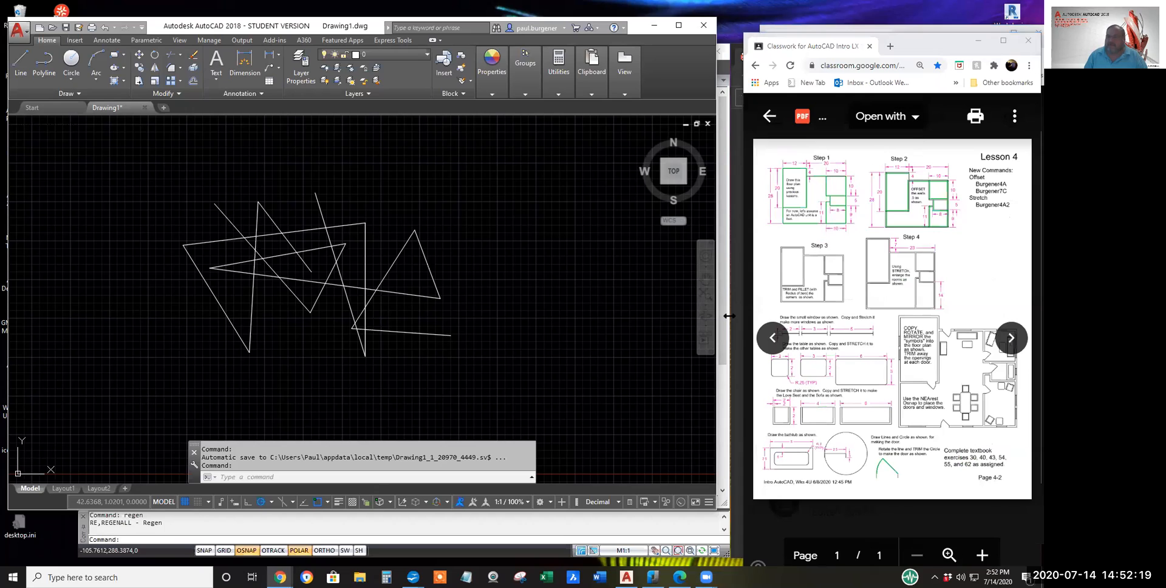
pyautogui.click(728, 315)
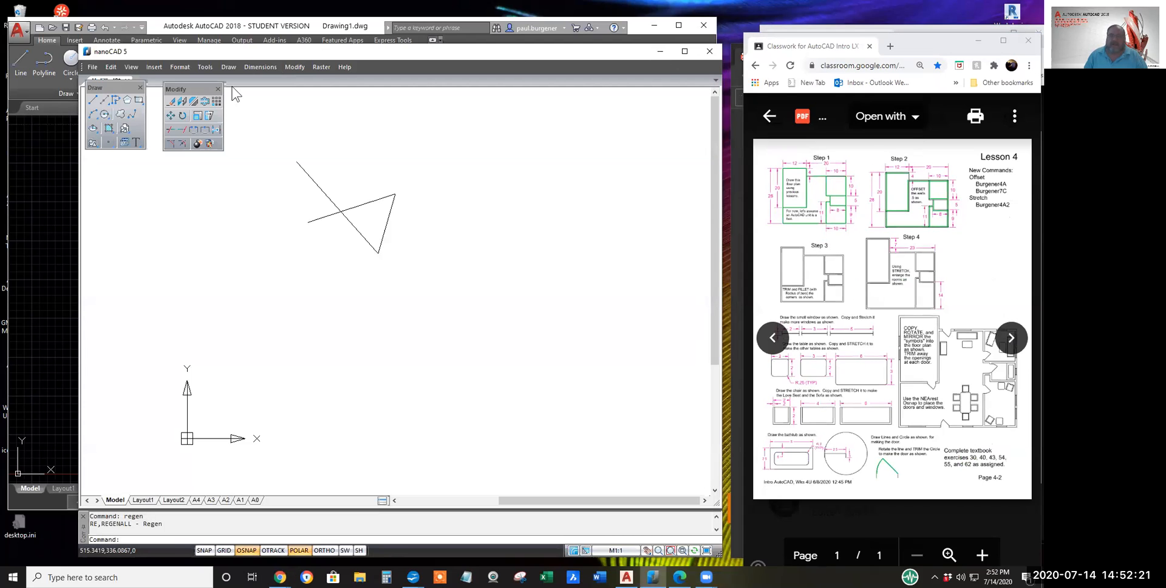
pyautogui.click(42, 312)
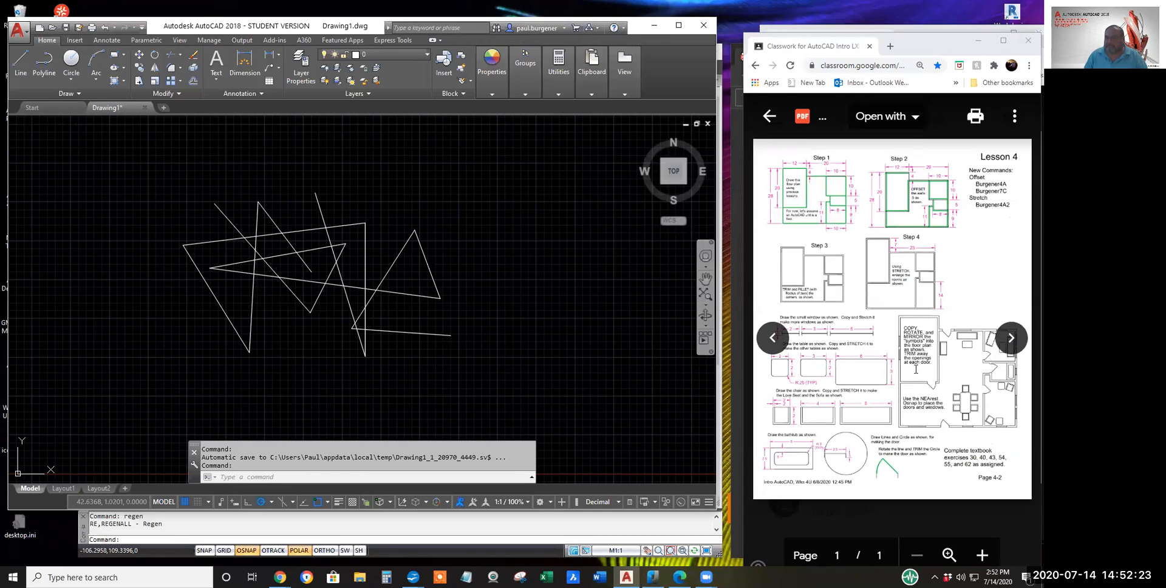
# Step: Bring the Lesson 3 handout window forward and close it
pyautogui.click(912, 31)
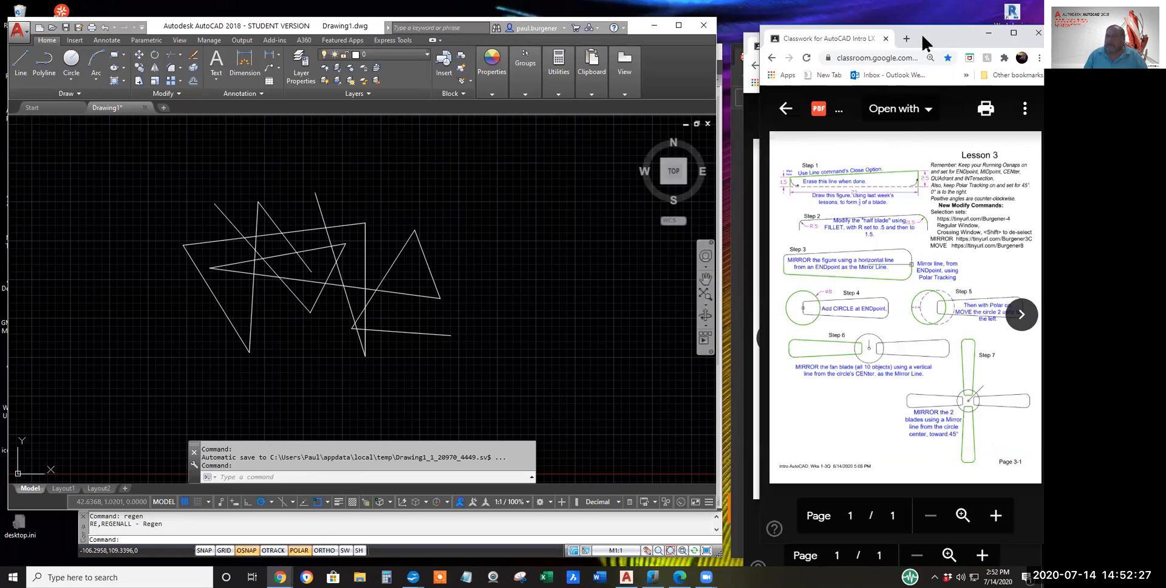
pyautogui.moveTo(922, 37); pyautogui.dragTo(904, 34)
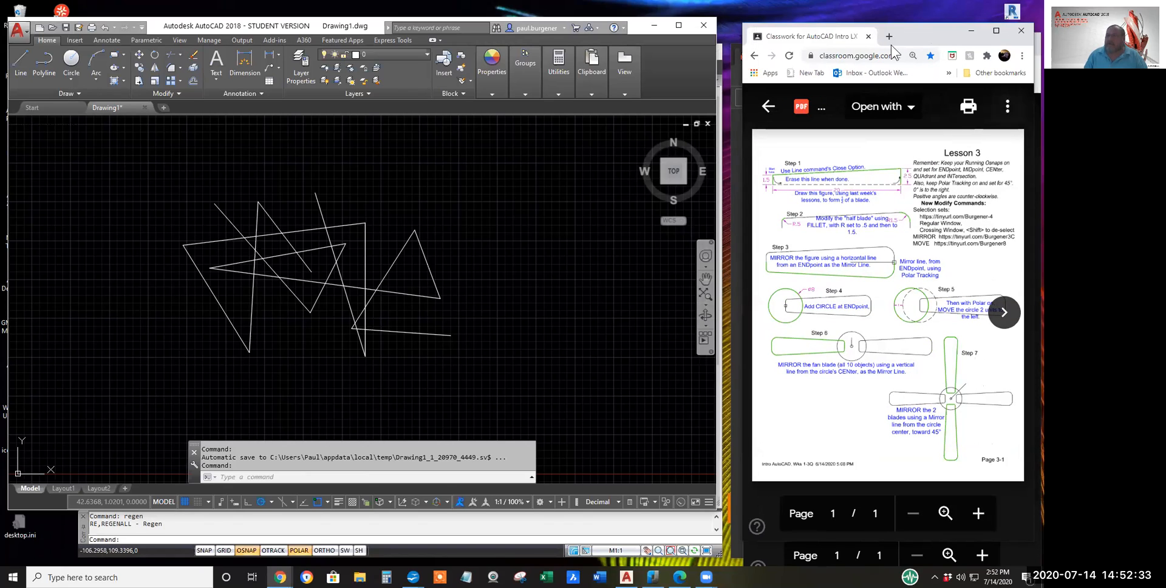
pyautogui.click(869, 37)
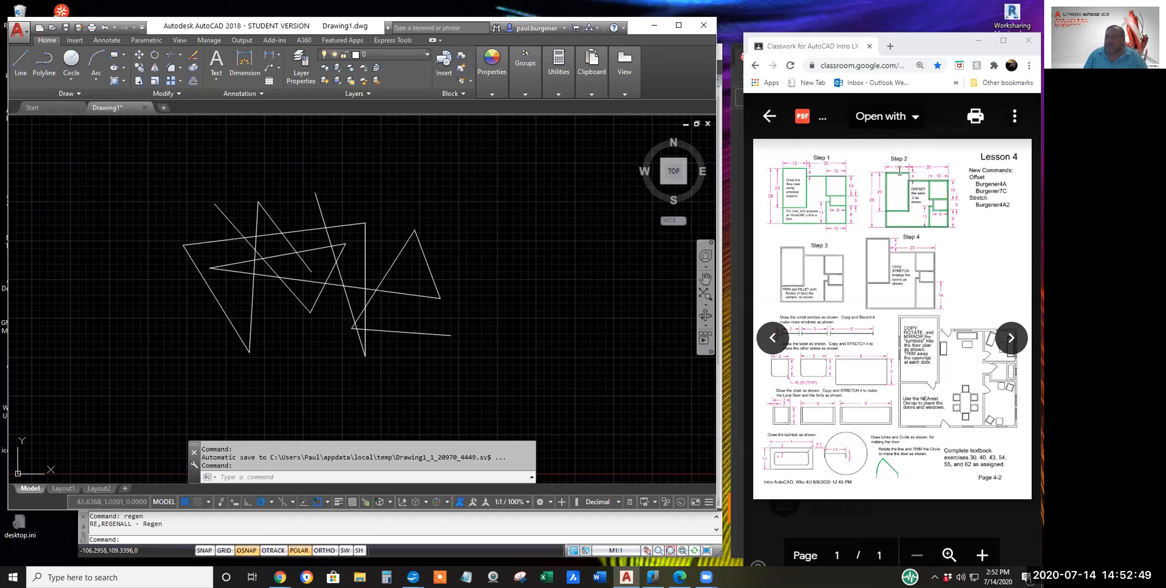
# Step: Open the AutoCAD Intro class's Classwork page in a separate, widened browser window
pyautogui.click(890, 46)
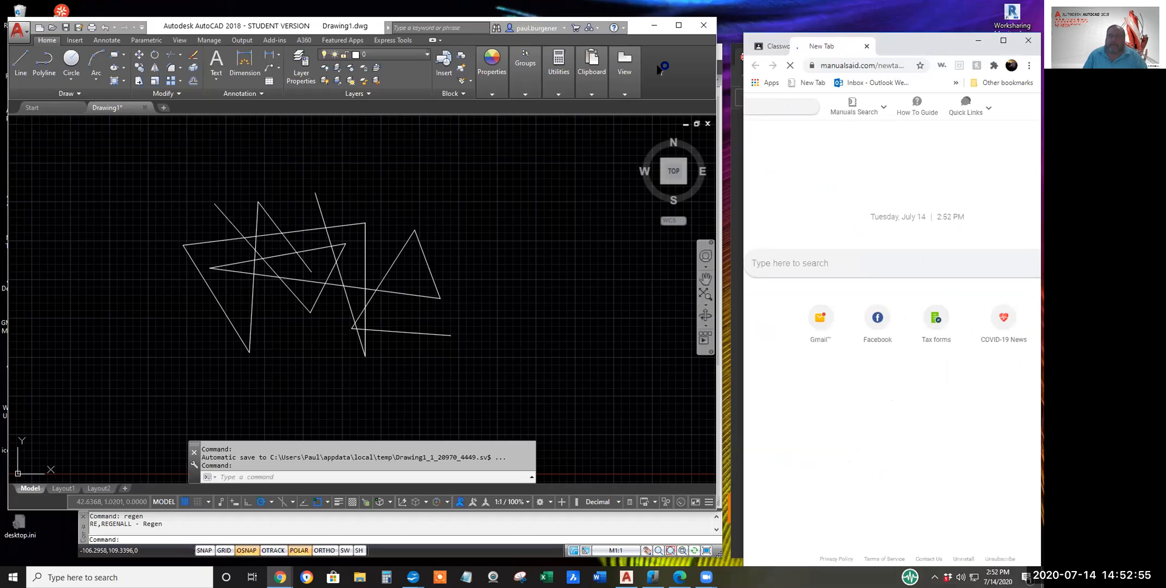
pyautogui.moveTo(658, 65); pyautogui.dragTo(340, 39)
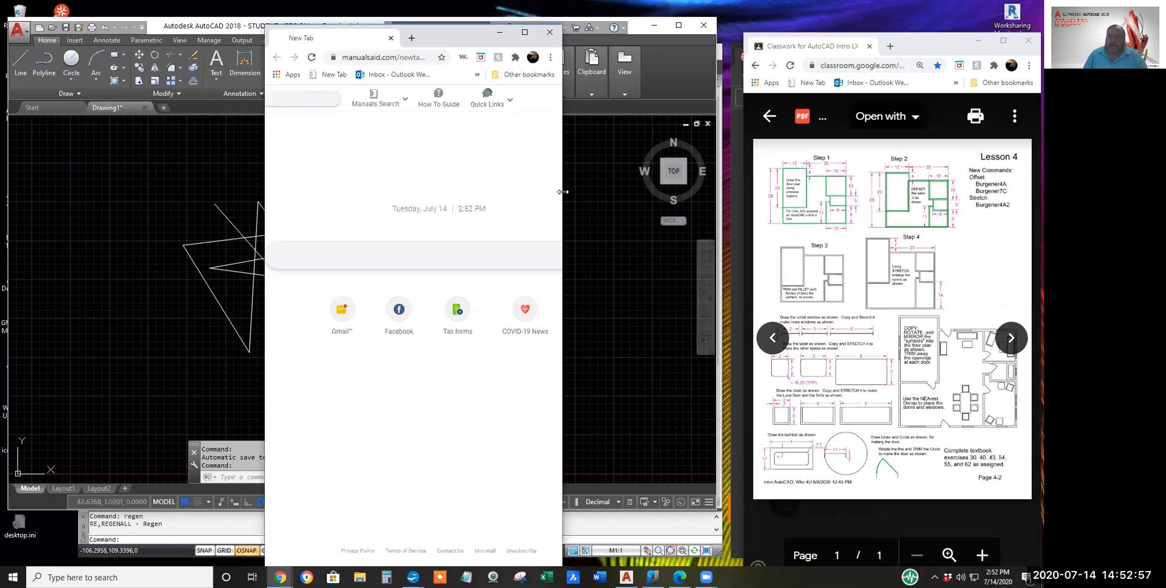
pyautogui.moveTo(563, 192); pyautogui.dragTo(1043, 183)
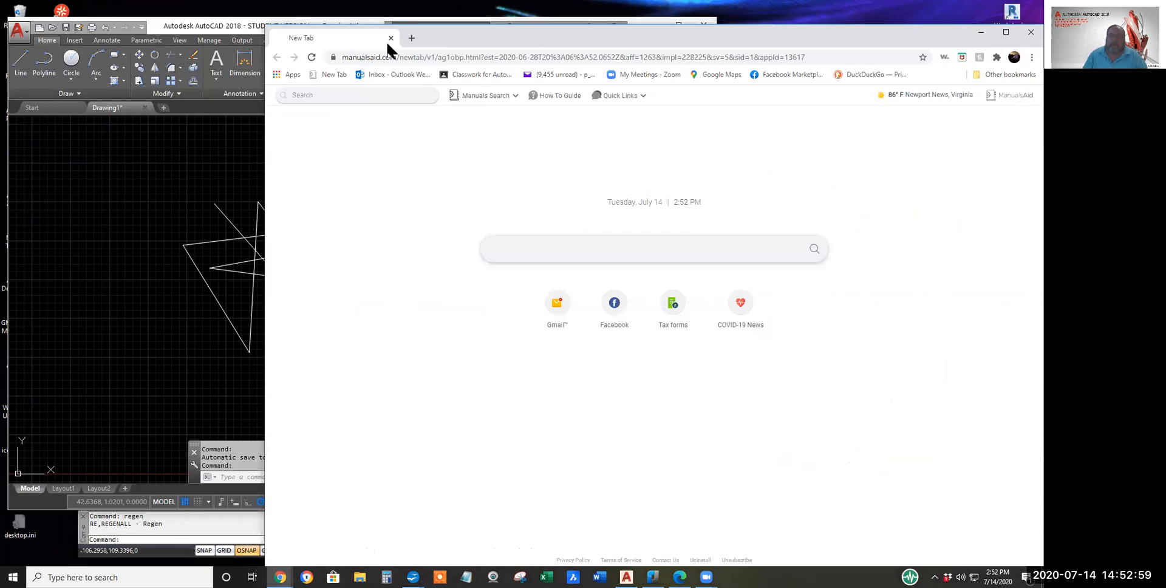
pyautogui.moveTo(387, 45); pyautogui.dragTo(206, 60)
pyautogui.click(302, 89)
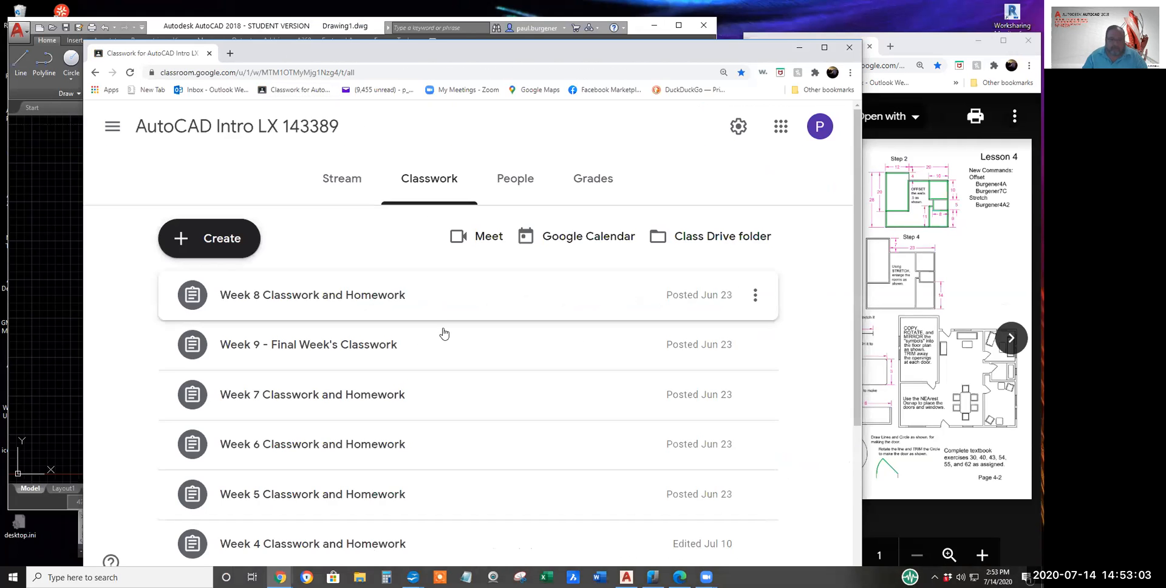
# Step: Open Page 4-1.pdf from the Week 4 Classwork and Homework assignment
pyautogui.scroll(-3, 444, 332)
pyautogui.click(346, 333)
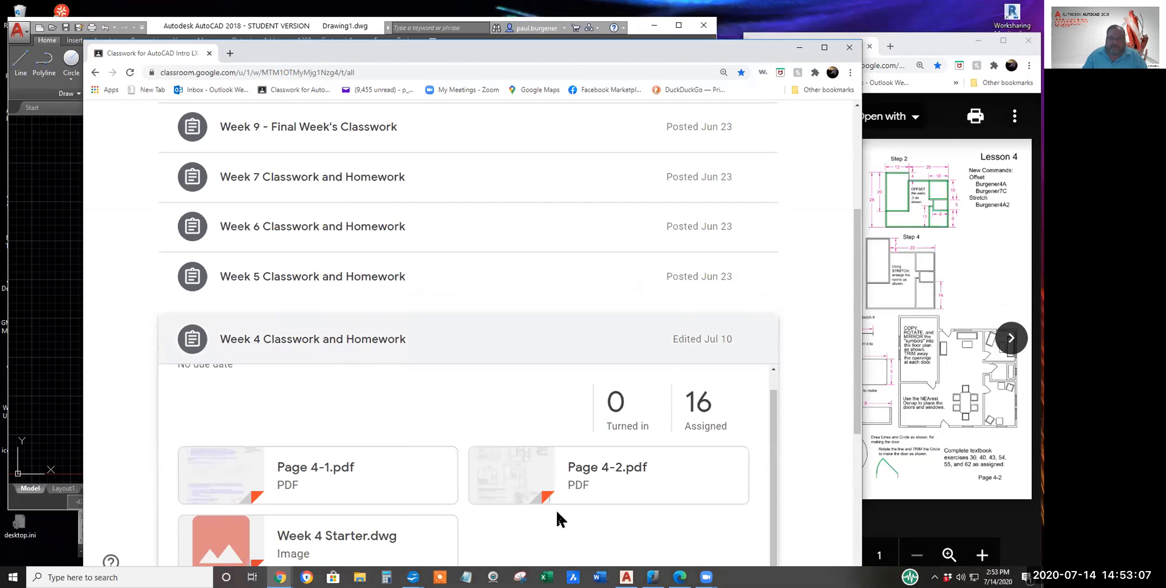
pyautogui.click(325, 469)
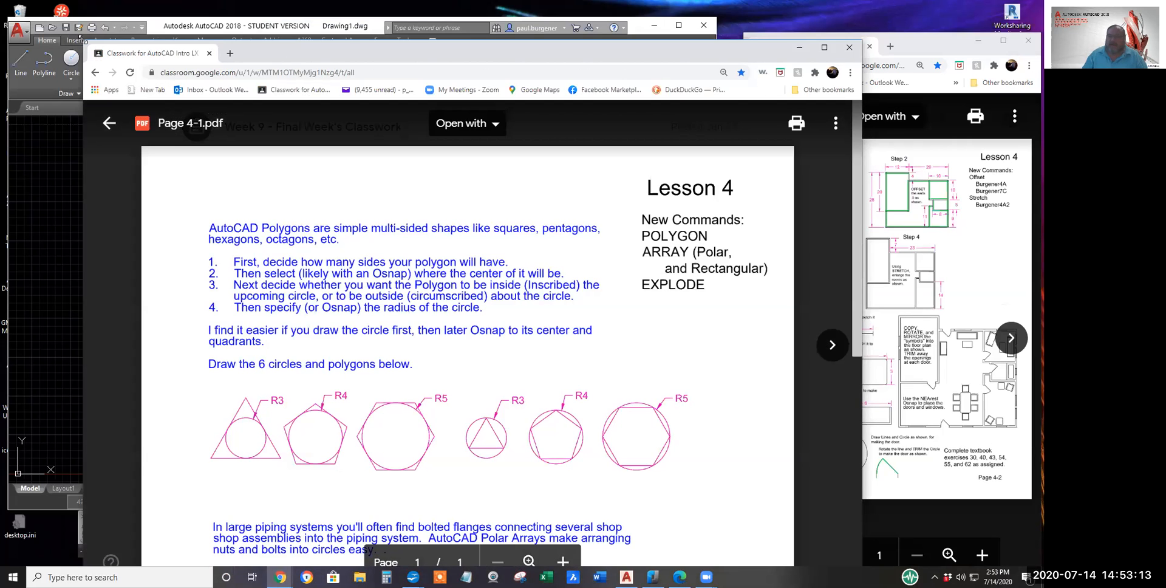
# Step: Shrink and place the Page 4-1 handout window beside the AutoCAD window, and bring the Ex 29 and 47 PDF to the front
pyautogui.moveTo(80, 38); pyautogui.dragTo(517, 102)
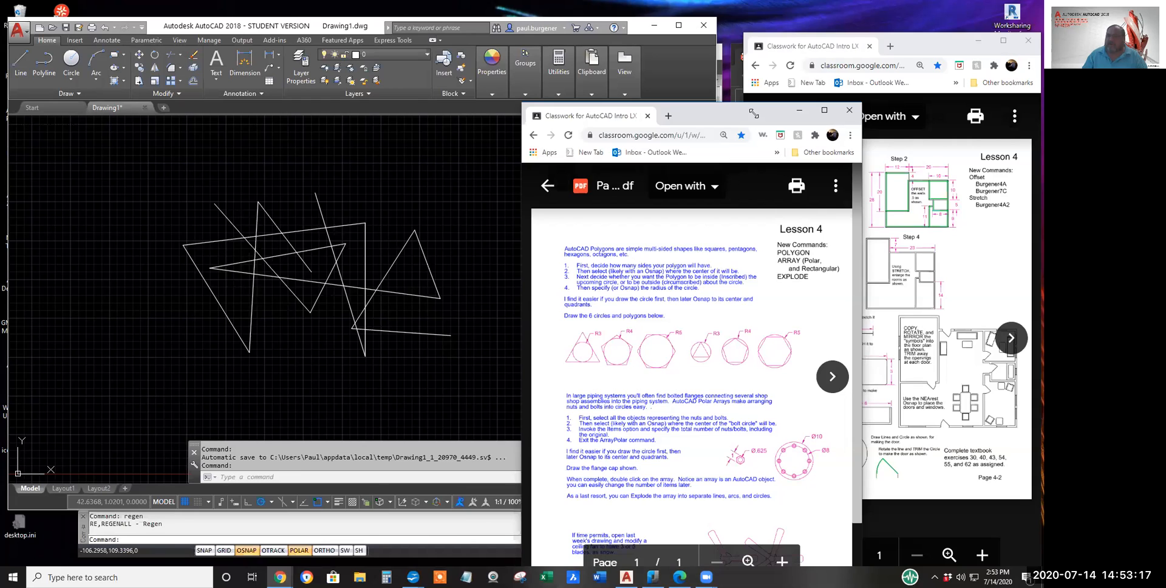
pyautogui.moveTo(754, 113); pyautogui.dragTo(934, 51)
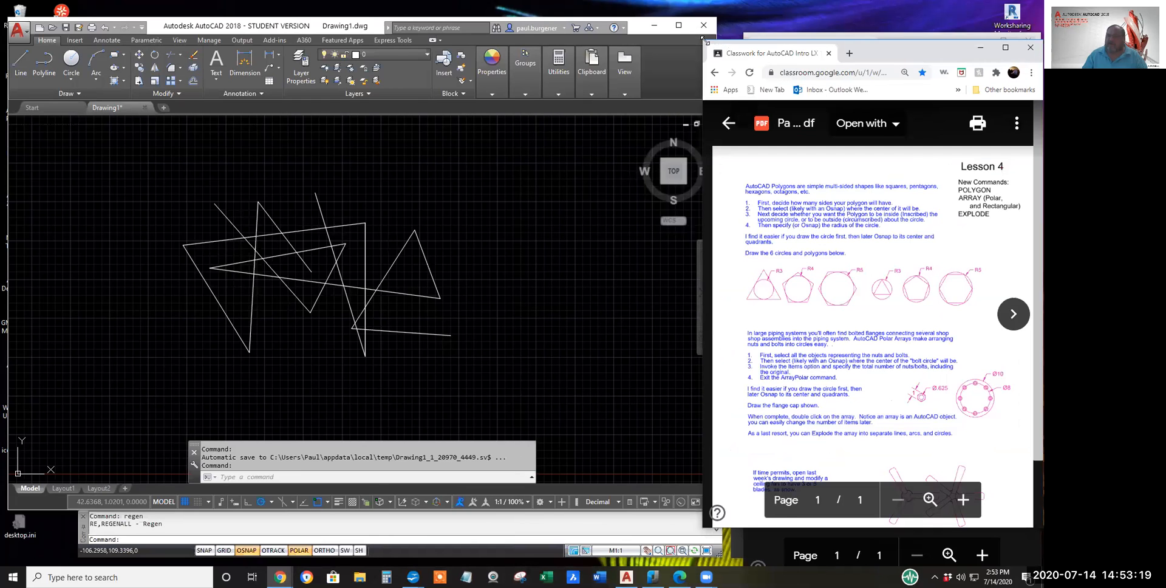
pyautogui.moveTo(706, 41); pyautogui.dragTo(727, 41)
pyautogui.click(746, 32)
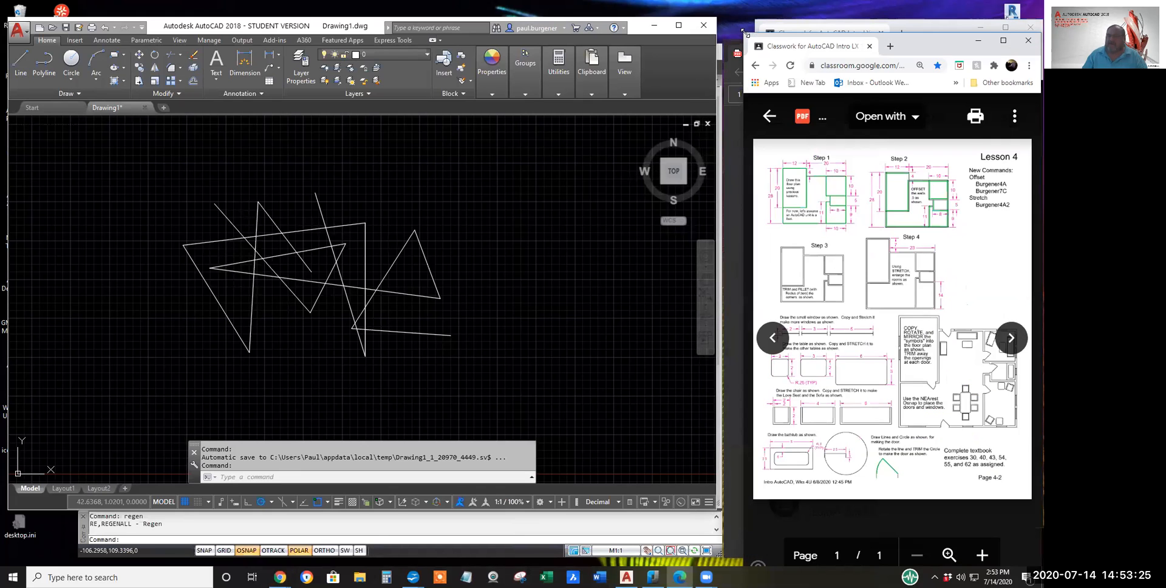
pyautogui.click(759, 26)
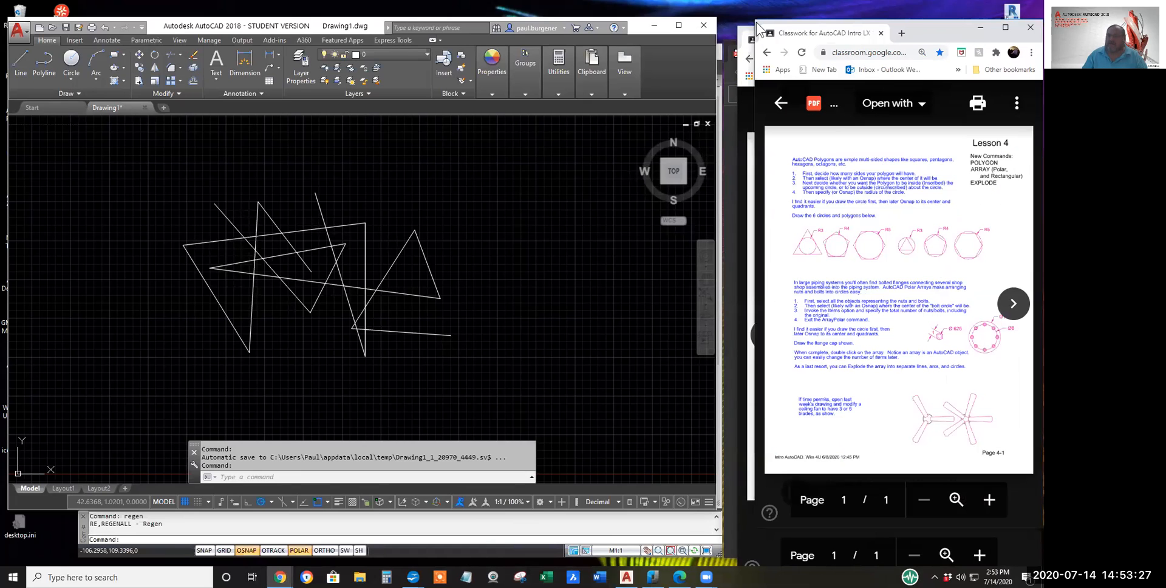
pyautogui.moveTo(751, 17); pyautogui.dragTo(750, 11)
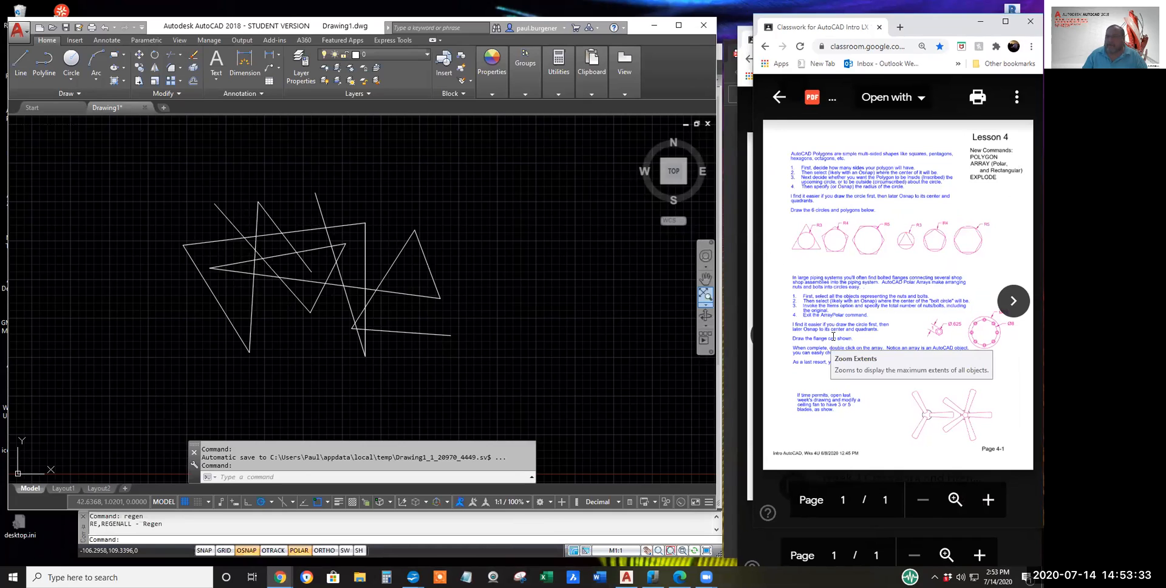
pyautogui.click(726, 235)
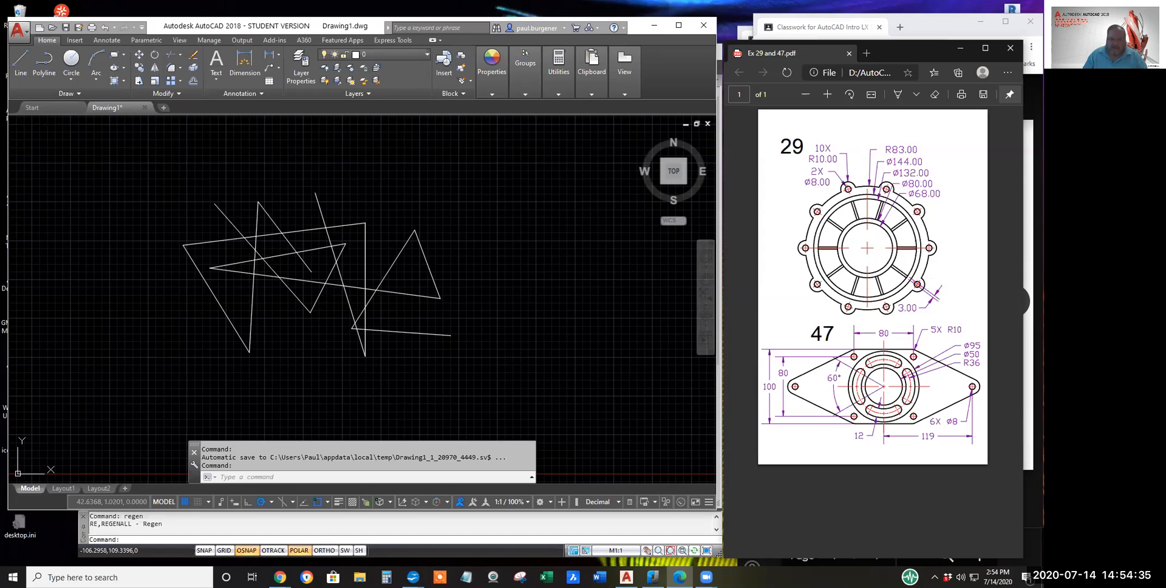
# Step: Switch to File Explorer and look inside the 2020-07-14 14.51.21 folder under zoom recordings in 2020 bSpring Intro
pyautogui.click(360, 577)
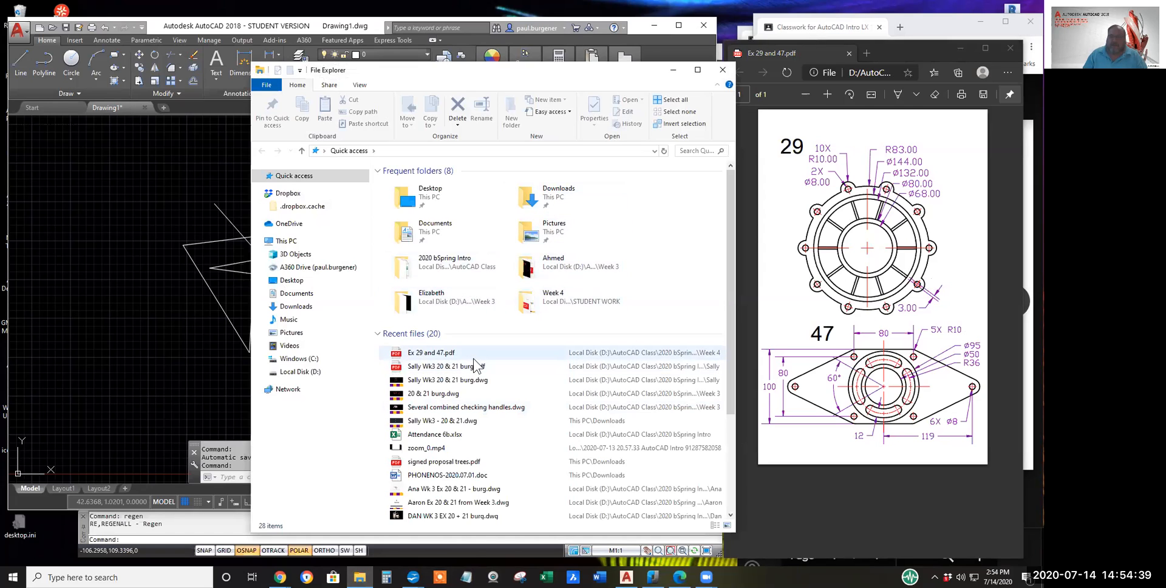
pyautogui.doubleClick(459, 255)
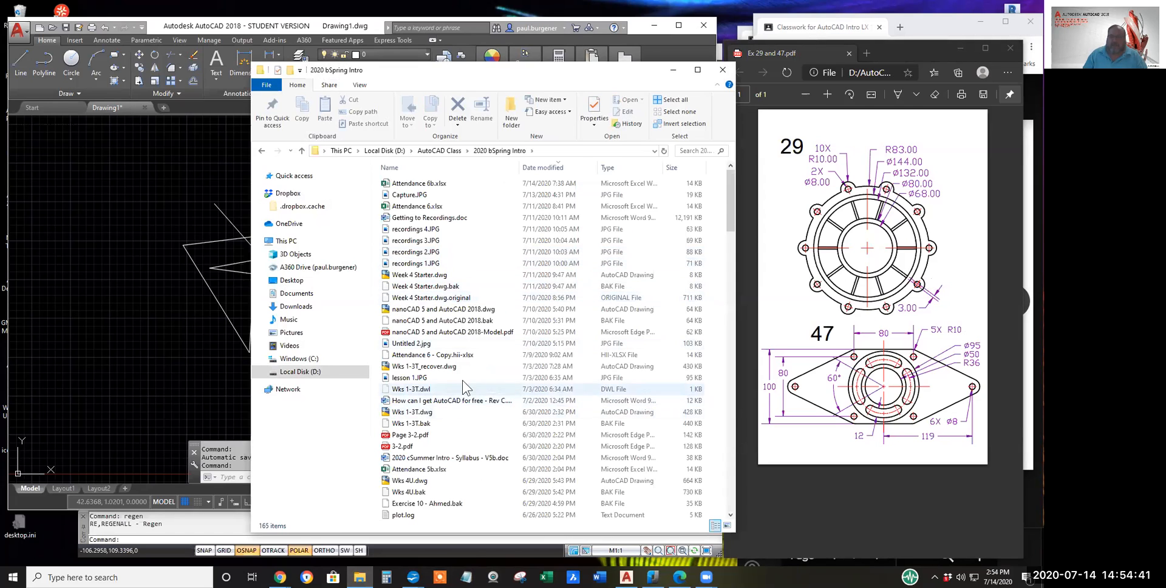
pyautogui.moveTo(730, 200); pyautogui.dragTo(687, 502)
pyautogui.doubleClick(425, 468)
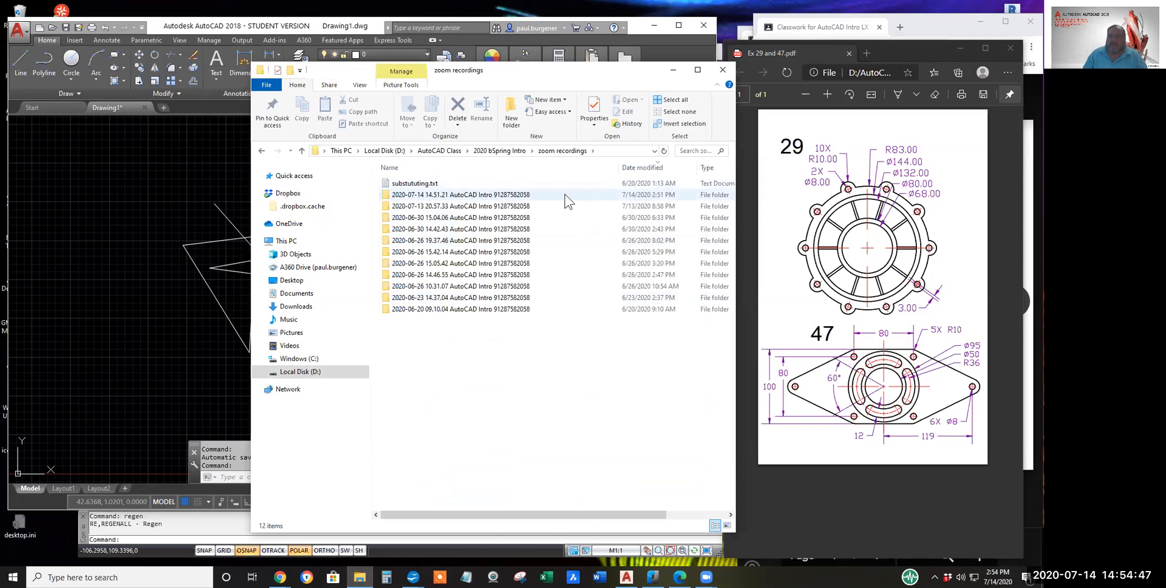
pyautogui.click(509, 196)
pyautogui.doubleClick(509, 196)
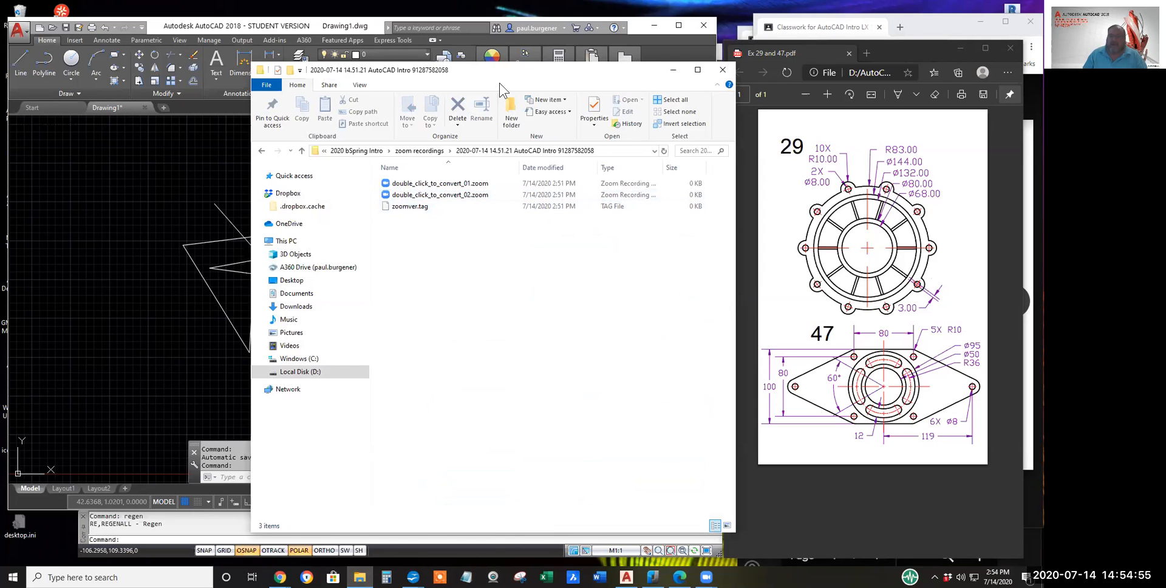
# Step: Move the recording folder window out of the way and minimize it, and widen AutoCAD's command line window
pyautogui.moveTo(499, 83); pyautogui.dragTo(506, 251)
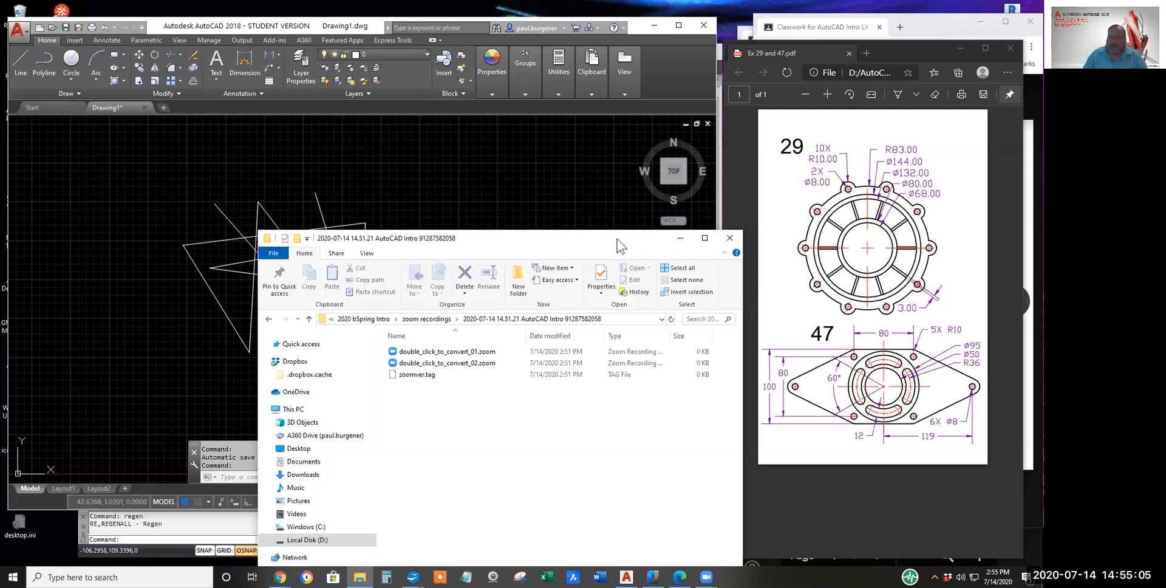
pyautogui.moveTo(618, 244); pyautogui.dragTo(621, 289)
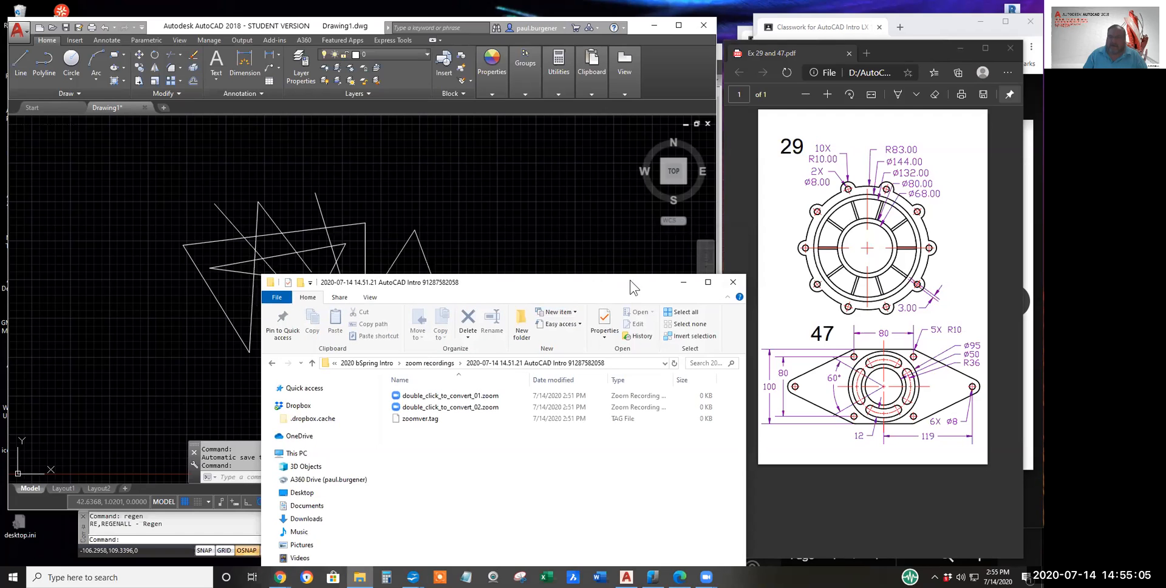
pyautogui.click(685, 284)
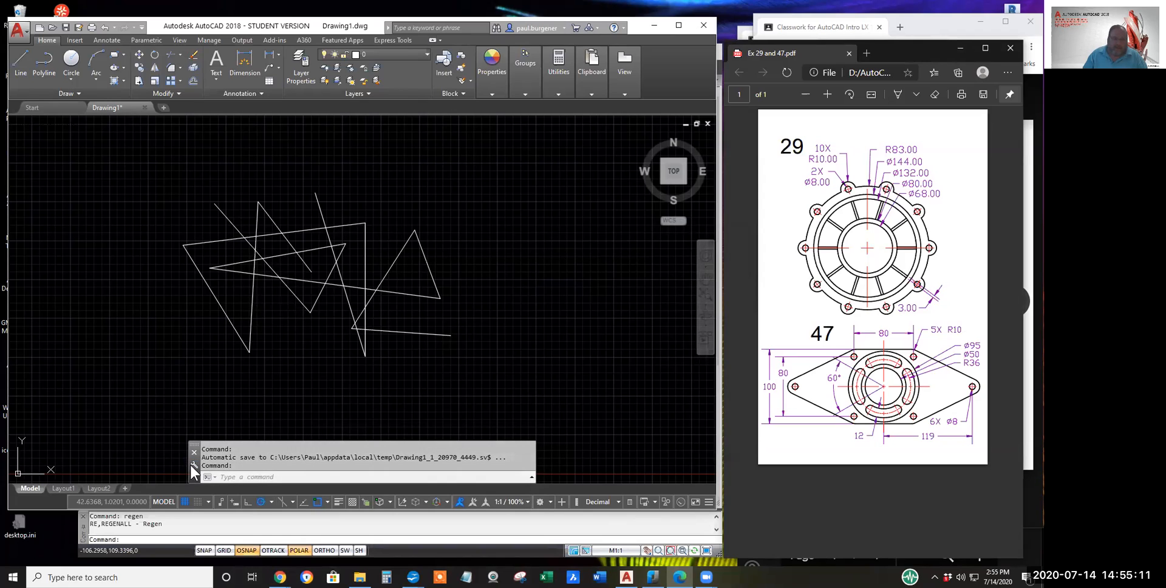
pyautogui.moveTo(535, 462); pyautogui.dragTo(595, 461)
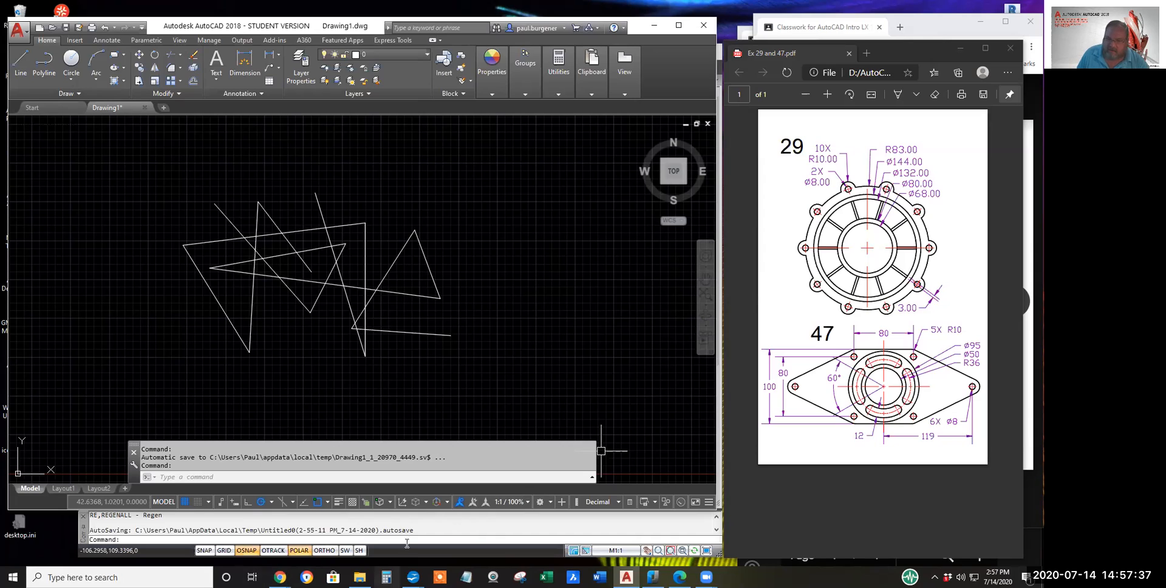
# Step: Switch to nanoCAD and draw a self-crossing chain of five diagonal line segments to the left of the existing zigzag lines
pyautogui.click(450, 521)
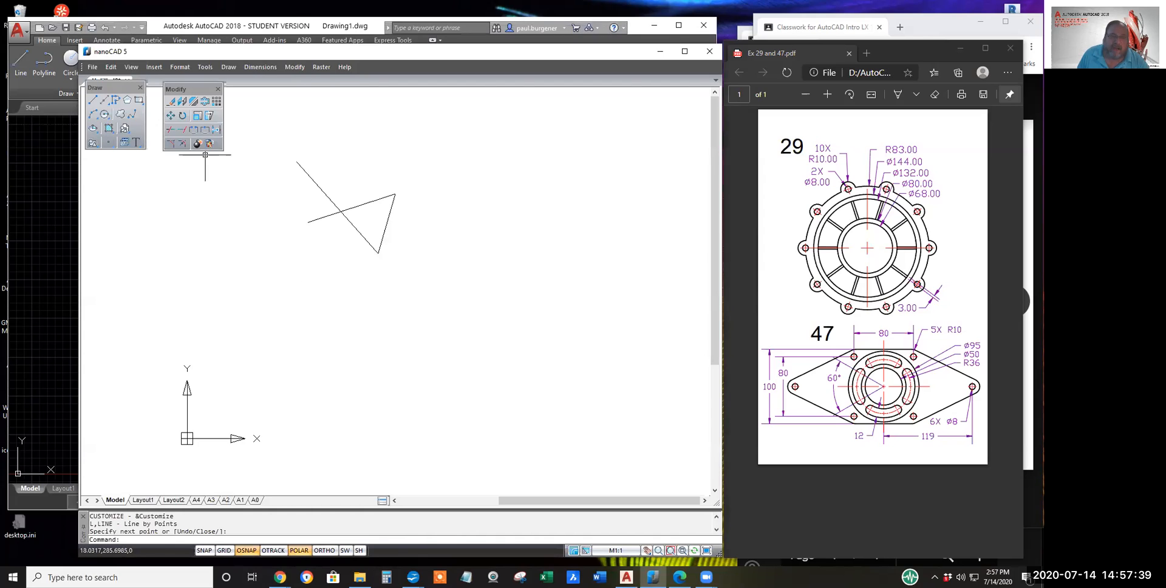
pyautogui.click(92, 100)
pyautogui.click(172, 221)
pyautogui.click(226, 276)
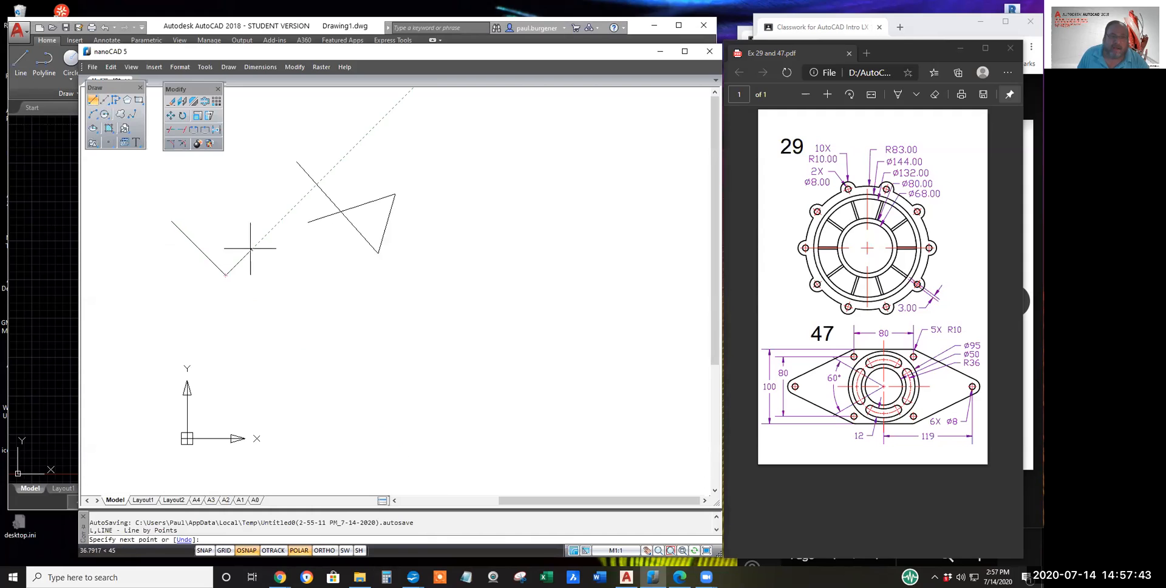
pyautogui.click(242, 238)
pyautogui.click(235, 216)
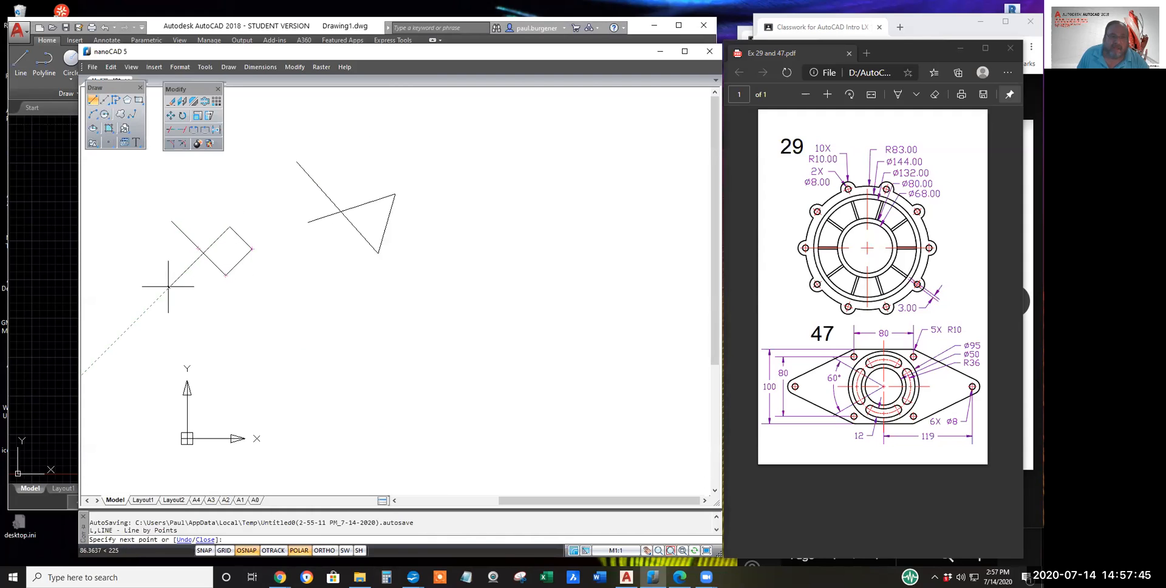
pyautogui.click(170, 288)
pyautogui.click(195, 313)
pyautogui.rightClick(218, 292)
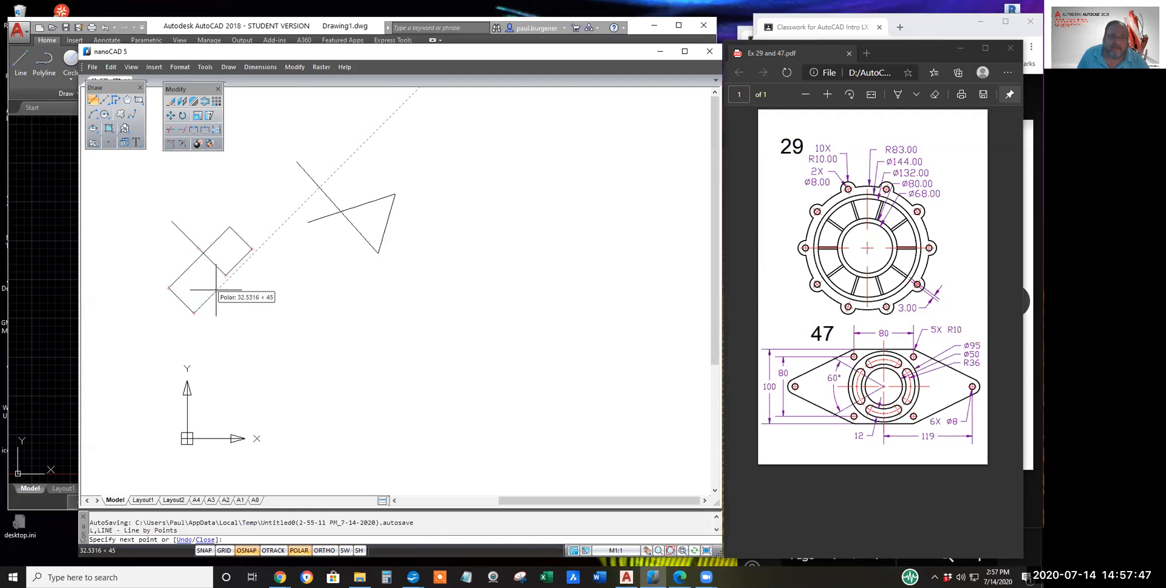
pyautogui.click(244, 298)
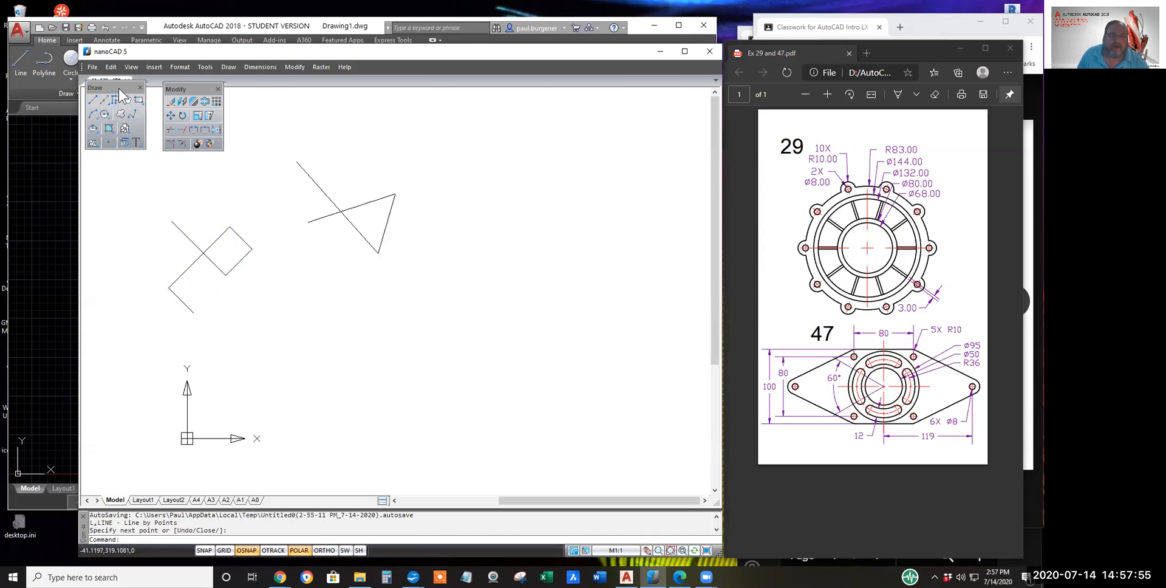
# Step: Move the floating Draw and Modify toolbars closer together in nanoCAD, and switch to AutoCAD and back to compare the two interfaces
pyautogui.moveTo(119, 89); pyautogui.dragTo(184, 87)
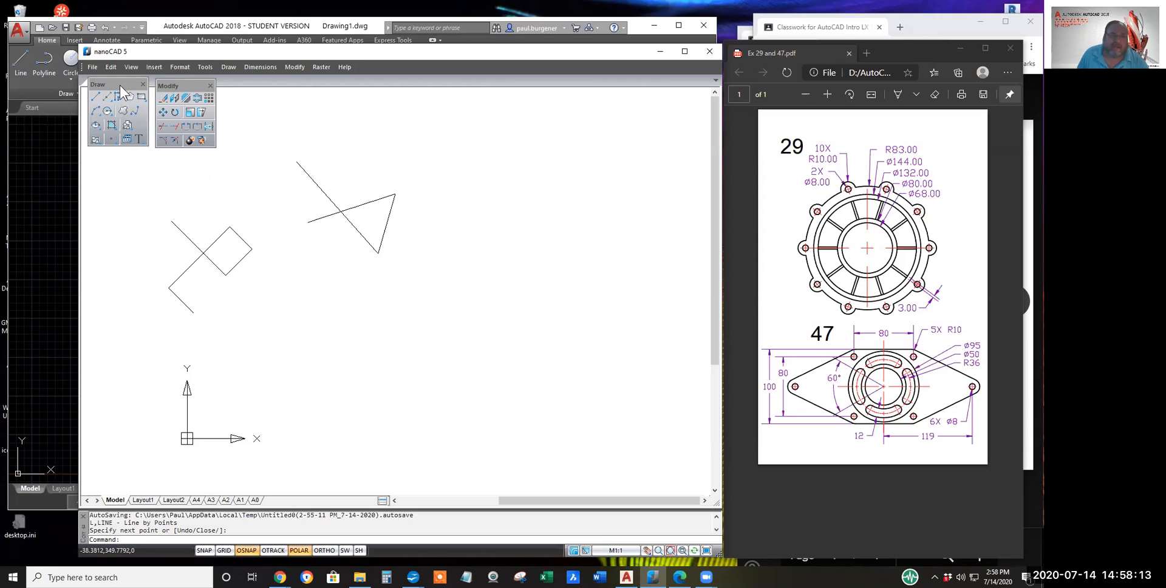
pyautogui.click(52, 114)
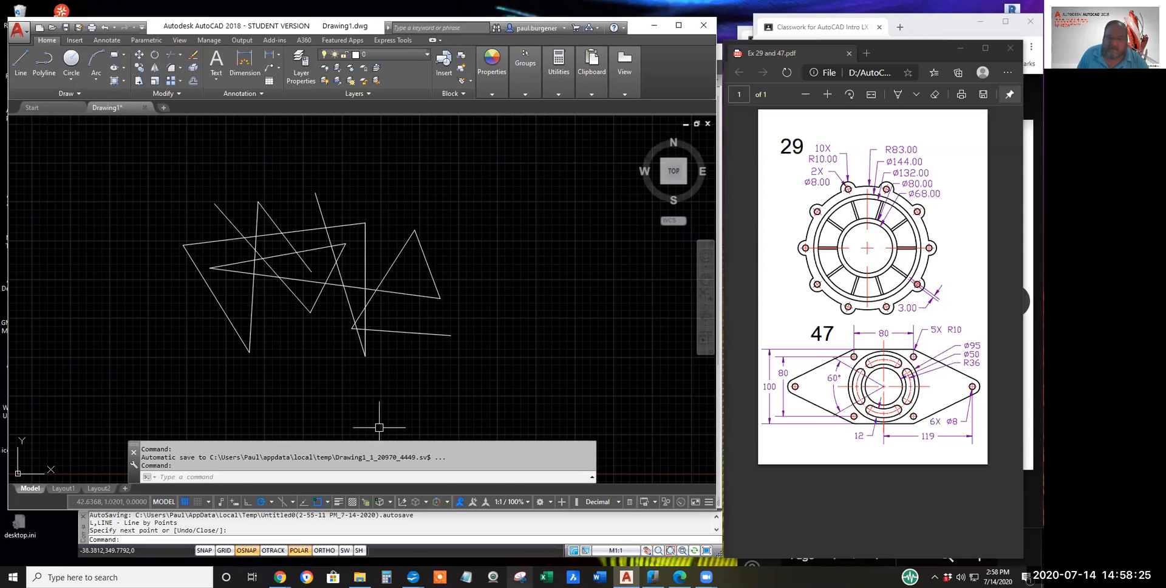
pyautogui.click(474, 528)
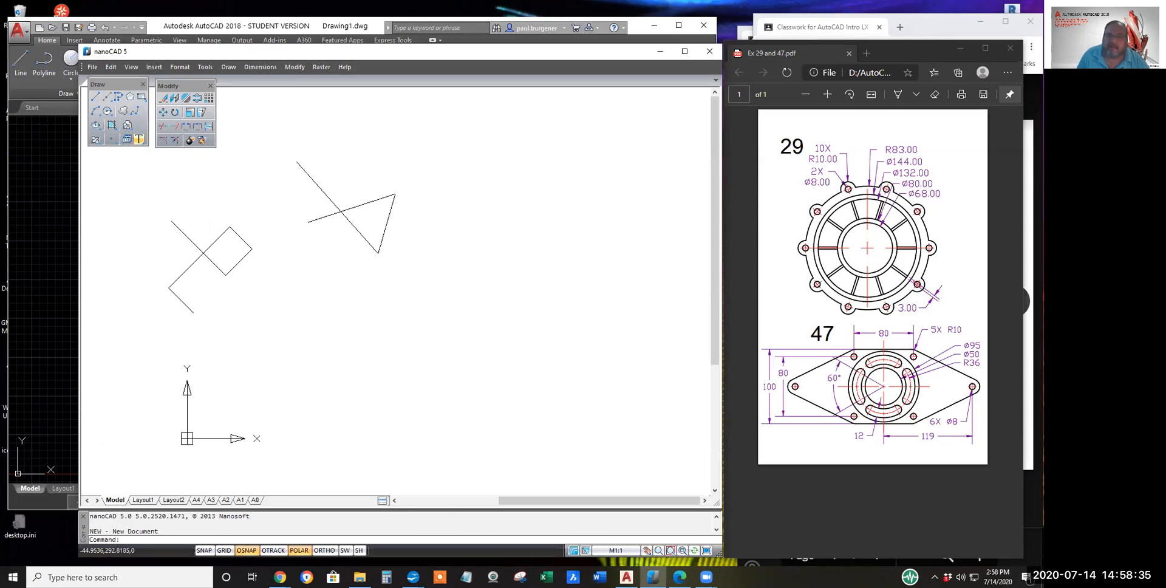
pyautogui.click(476, 225)
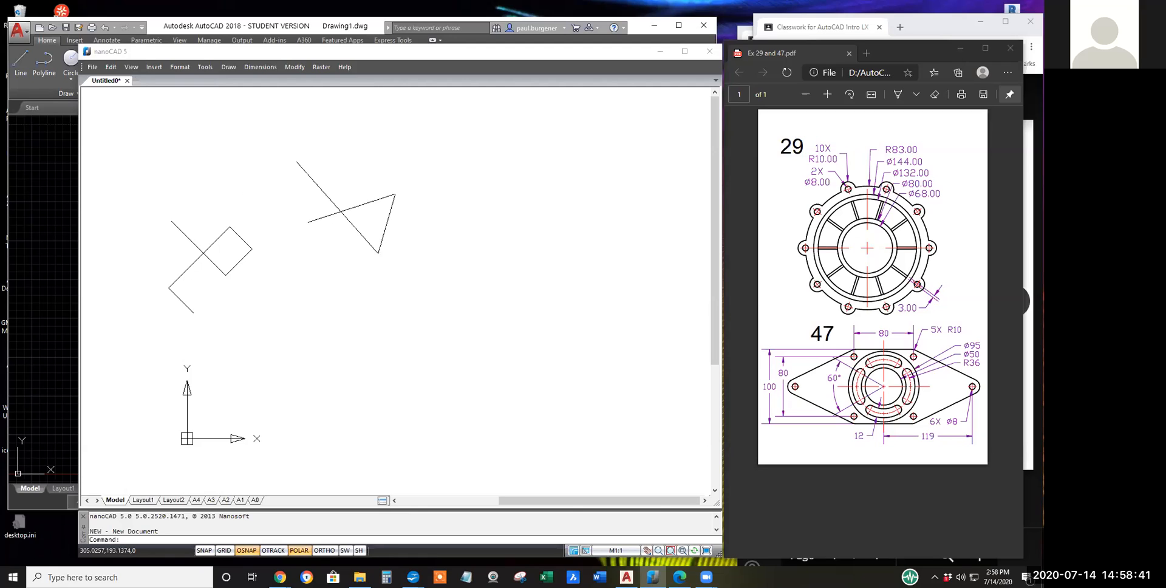
pyautogui.click(422, 333)
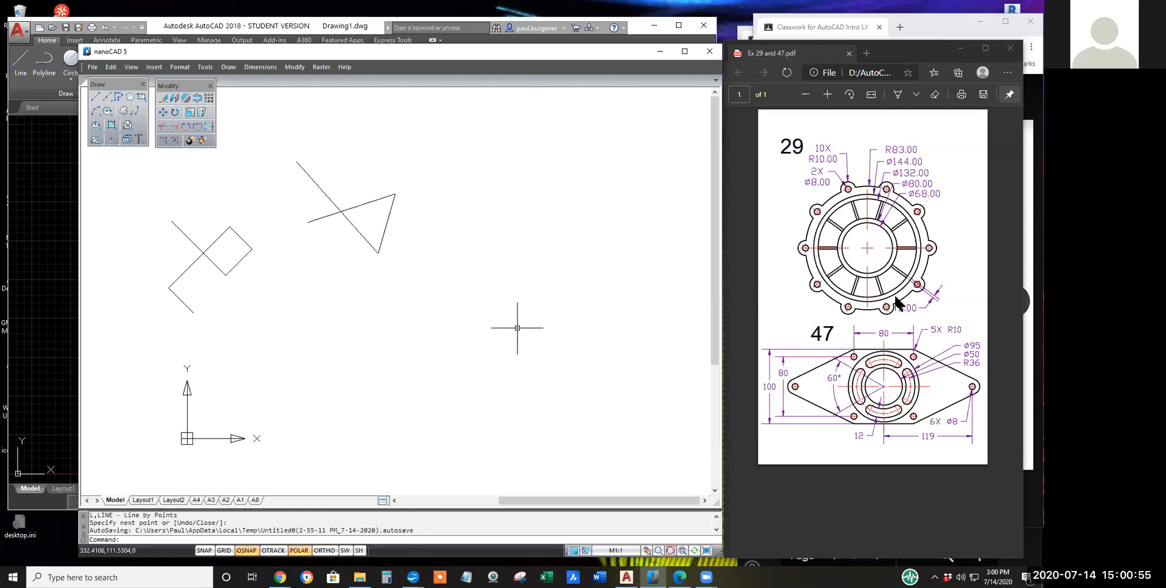
# Step: Bring the Page 4-1 and Page 4-2 handouts forward in turn and highlight the assigned textbook exercises on Page 4-2
pyautogui.click(934, 30)
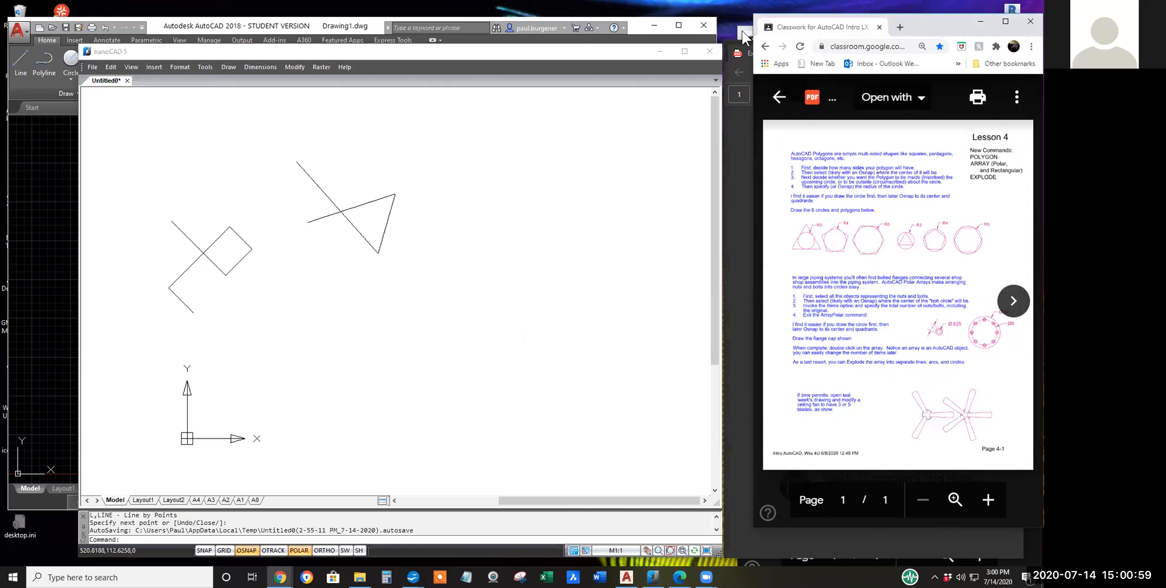
pyautogui.click(1031, 542)
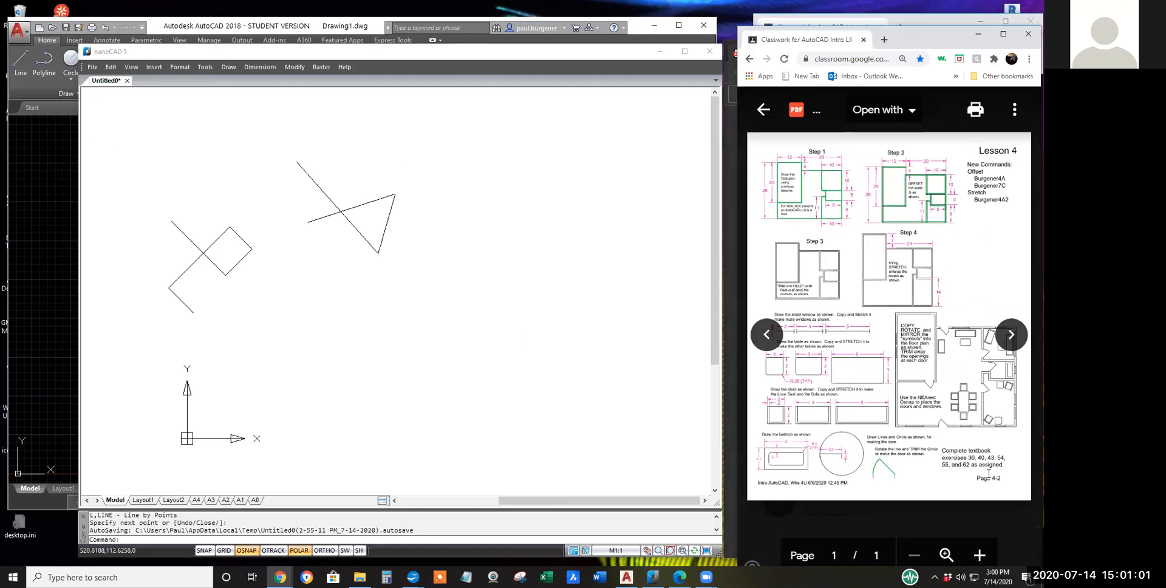
pyautogui.tripleClick(943, 457)
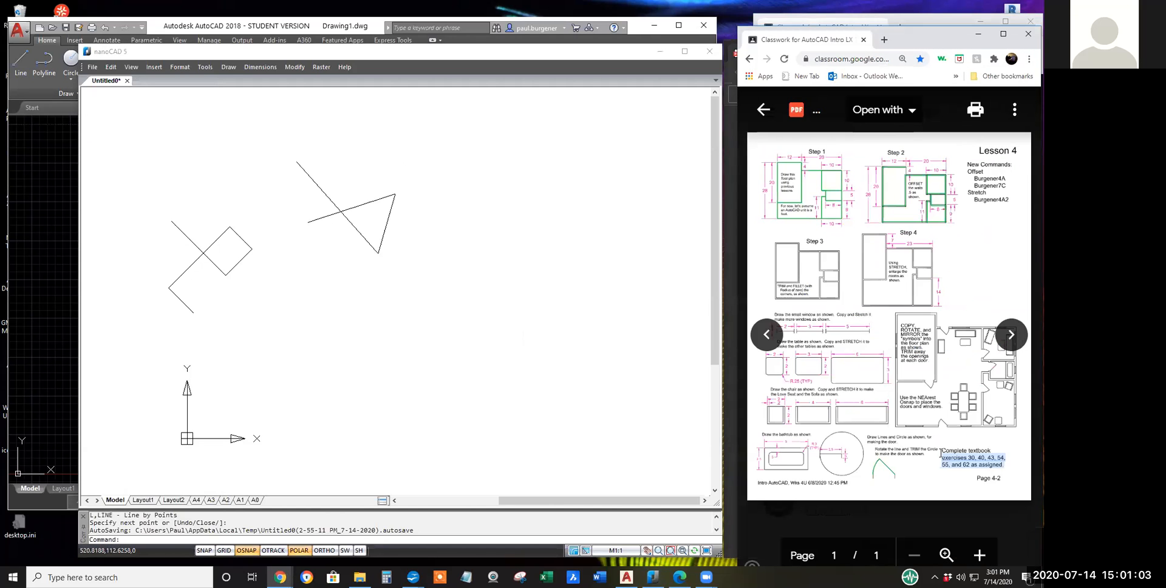
pyautogui.moveTo(1001, 472); pyautogui.dragTo(990, 477)
pyautogui.click(941, 451)
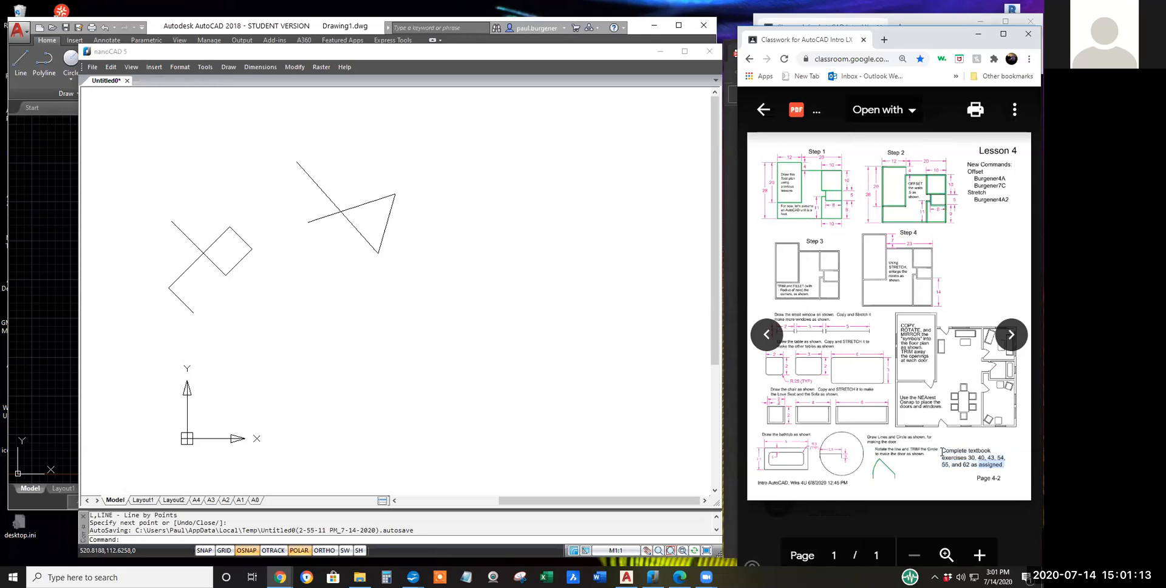
pyautogui.tripleClick(950, 464)
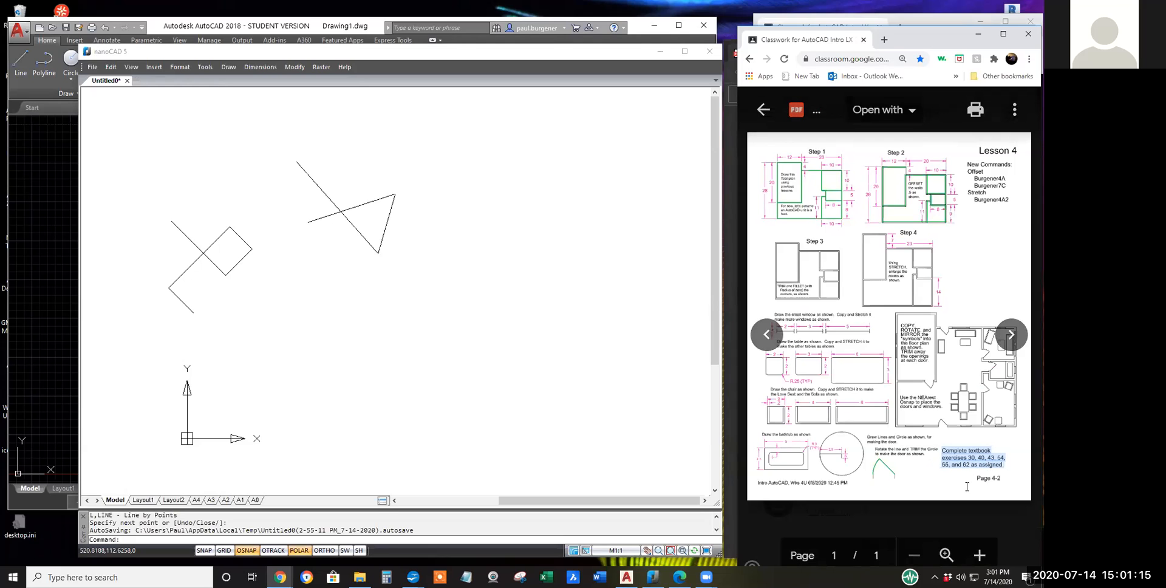
# Step: Cycle through the Page 4-1 handout, the Page 4-2 handout and the Ex 29 and 47 PDF, ending on Page 4-2
pyautogui.click(916, 19)
pyautogui.click(763, 561)
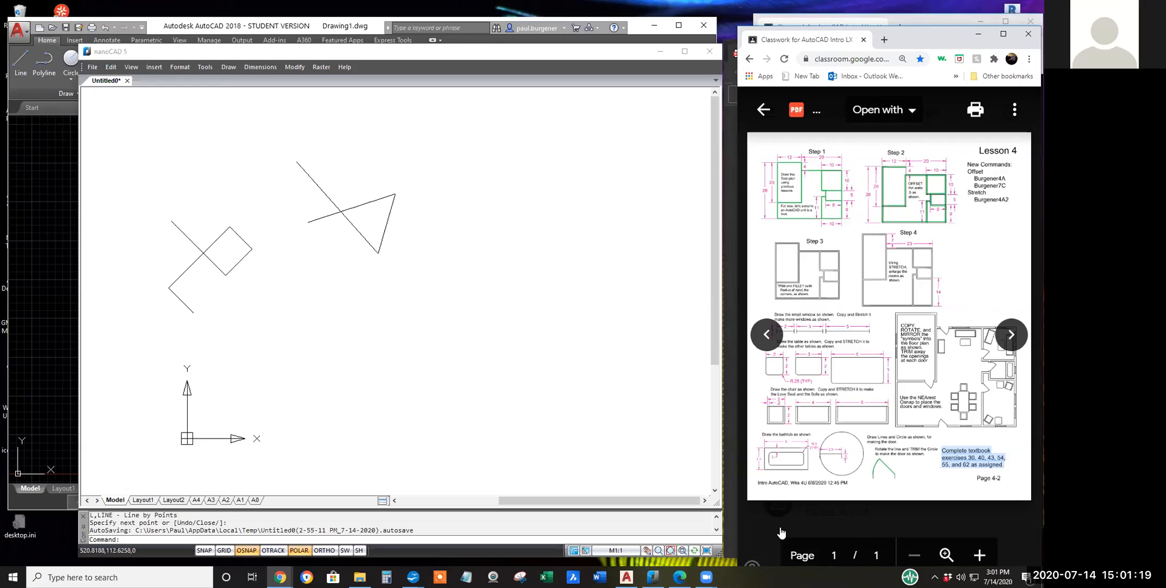
pyautogui.click(731, 64)
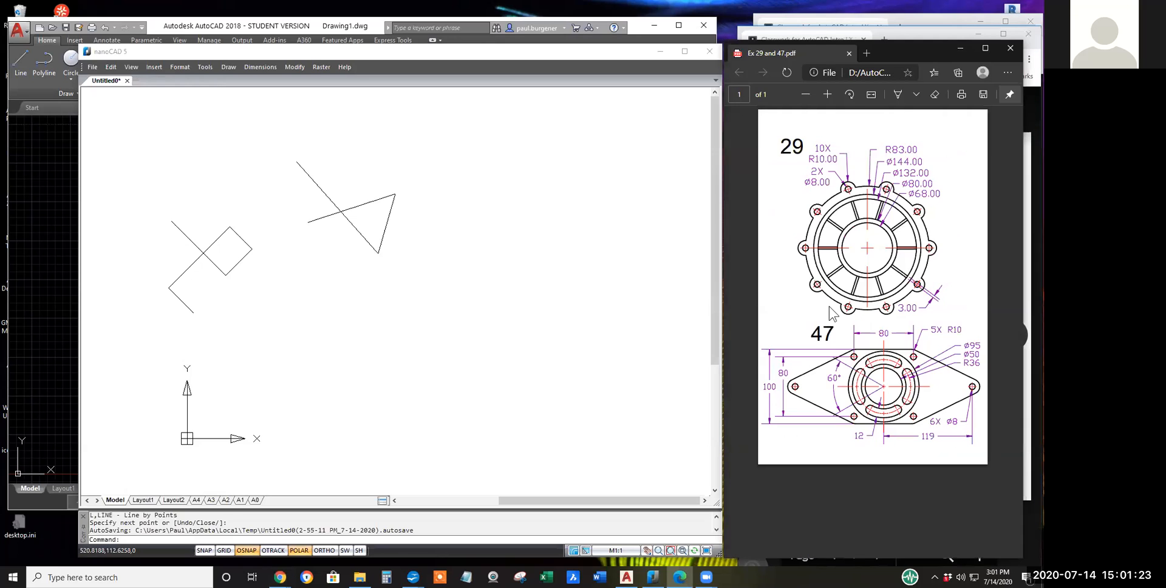
pyautogui.click(906, 32)
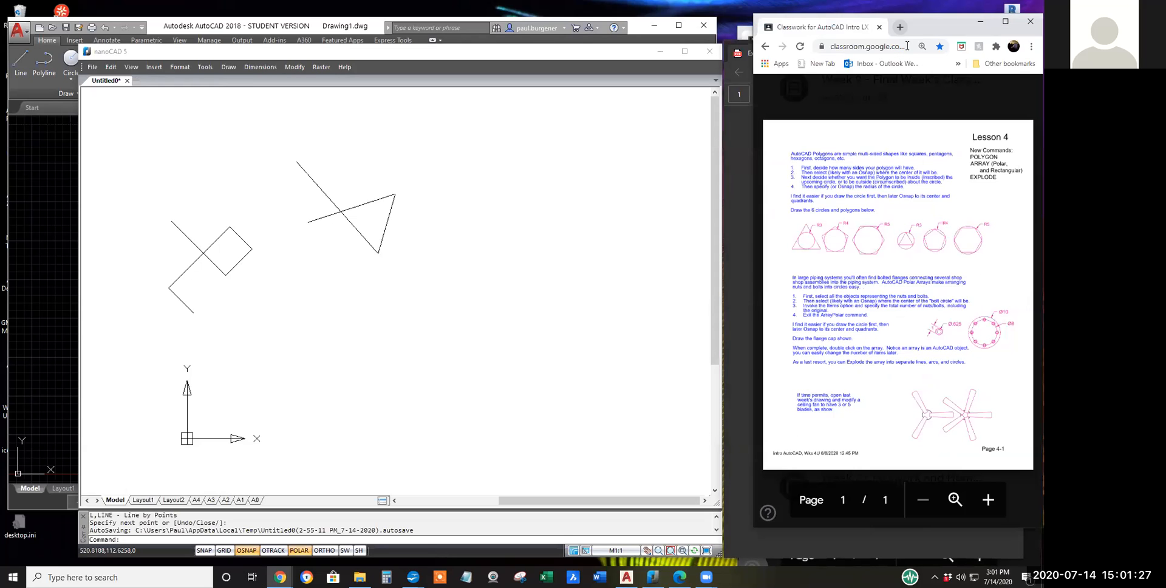
pyautogui.click(746, 33)
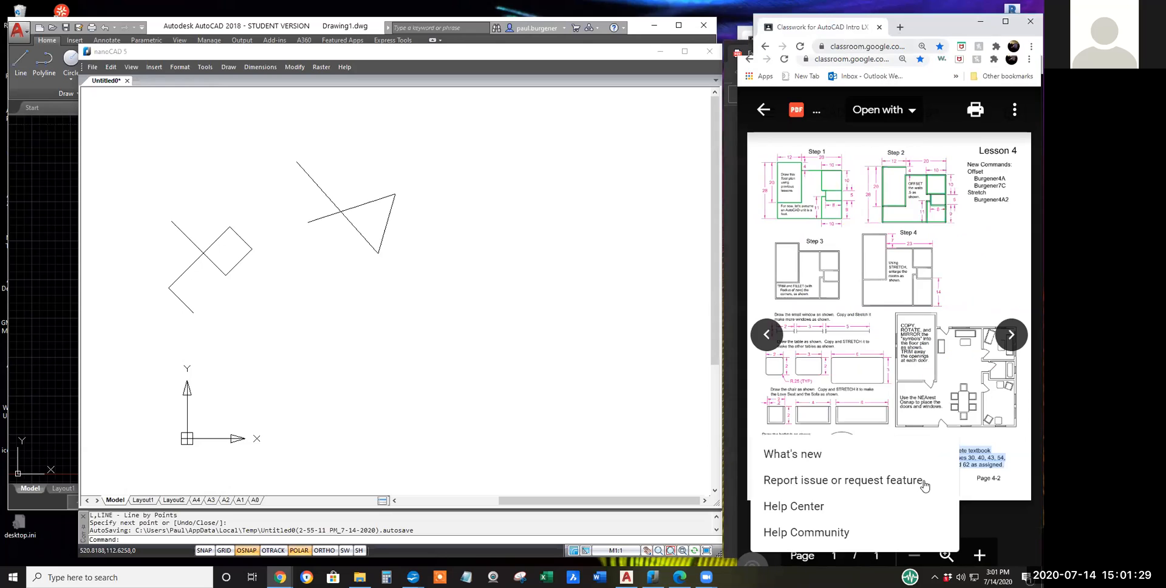
# Step: Dismiss the help options over the Page 4-2 handout and point out the assigned exercise numbers in its closing note
pyautogui.click(962, 485)
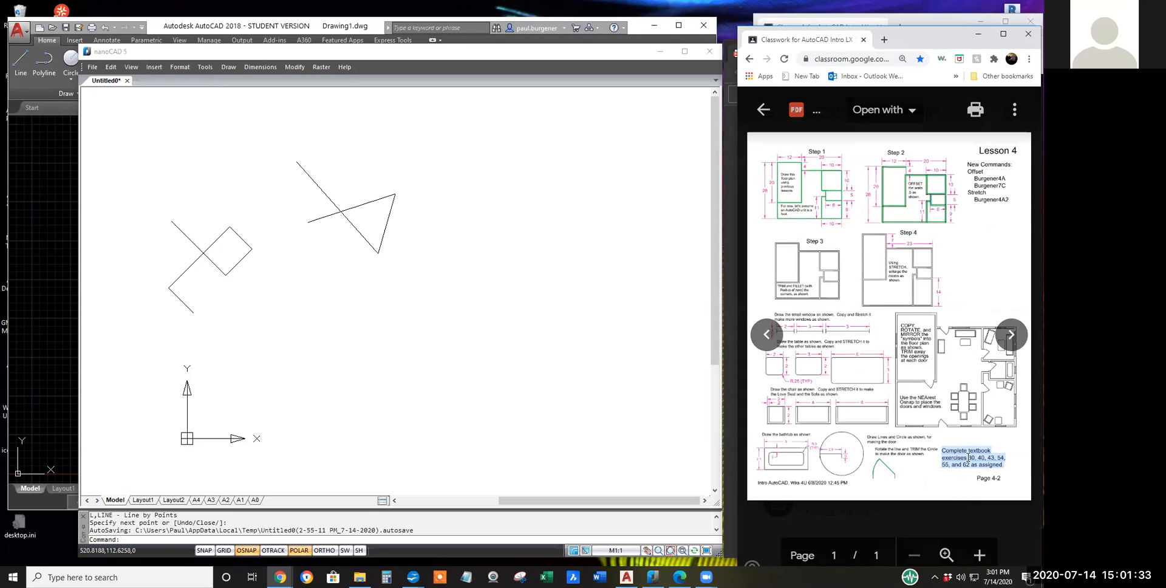
pyautogui.click(1002, 465)
pyautogui.moveTo(918, 494); pyautogui.dragTo(921, 495)
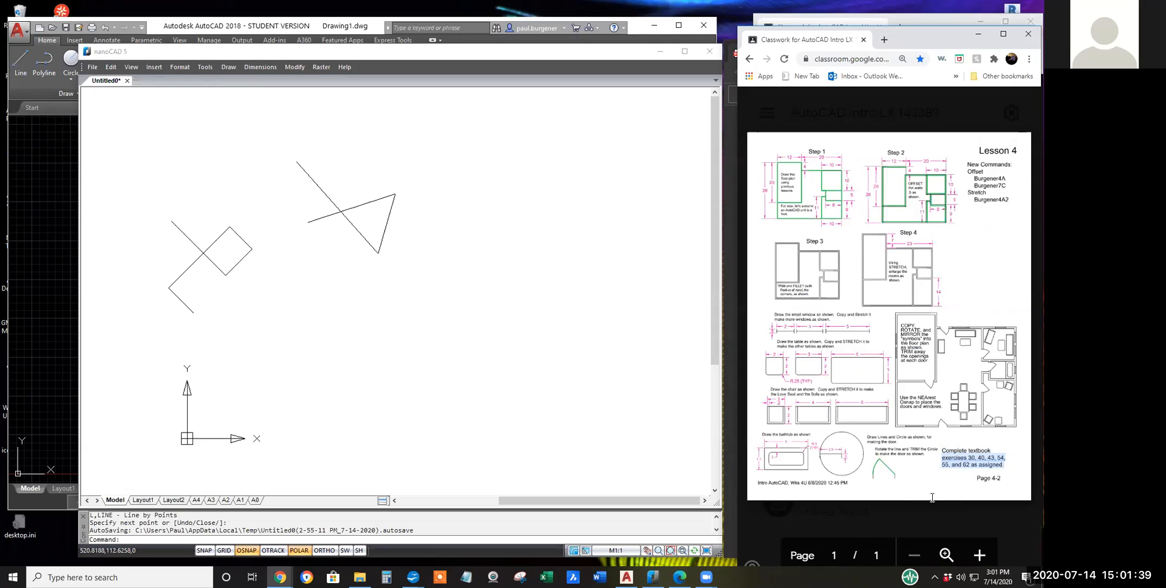
pyautogui.click(970, 456)
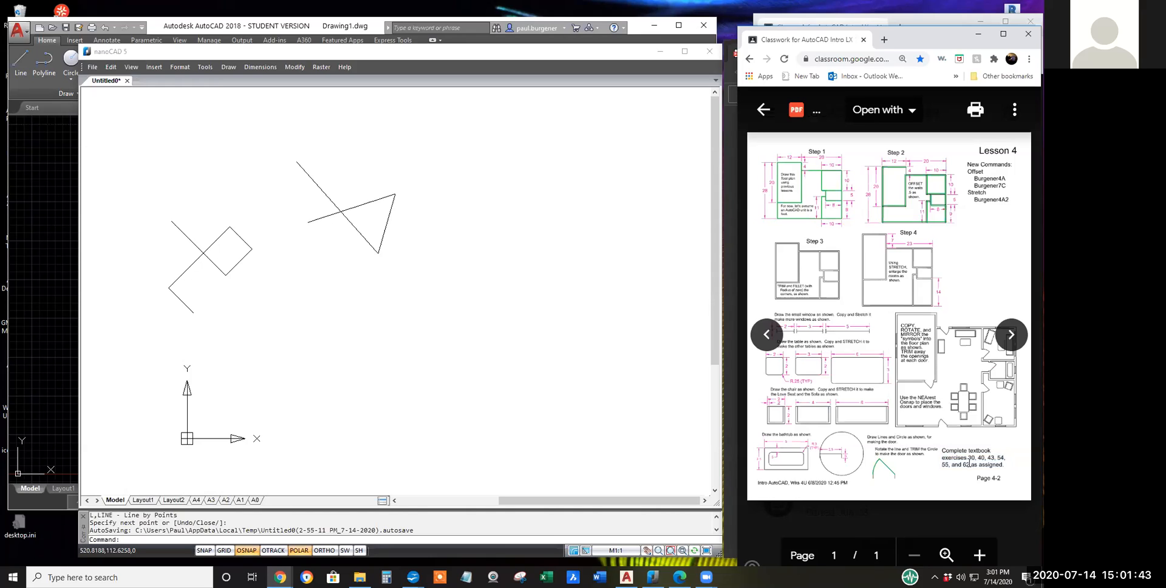
pyautogui.moveTo(970, 458); pyautogui.dragTo(964, 456)
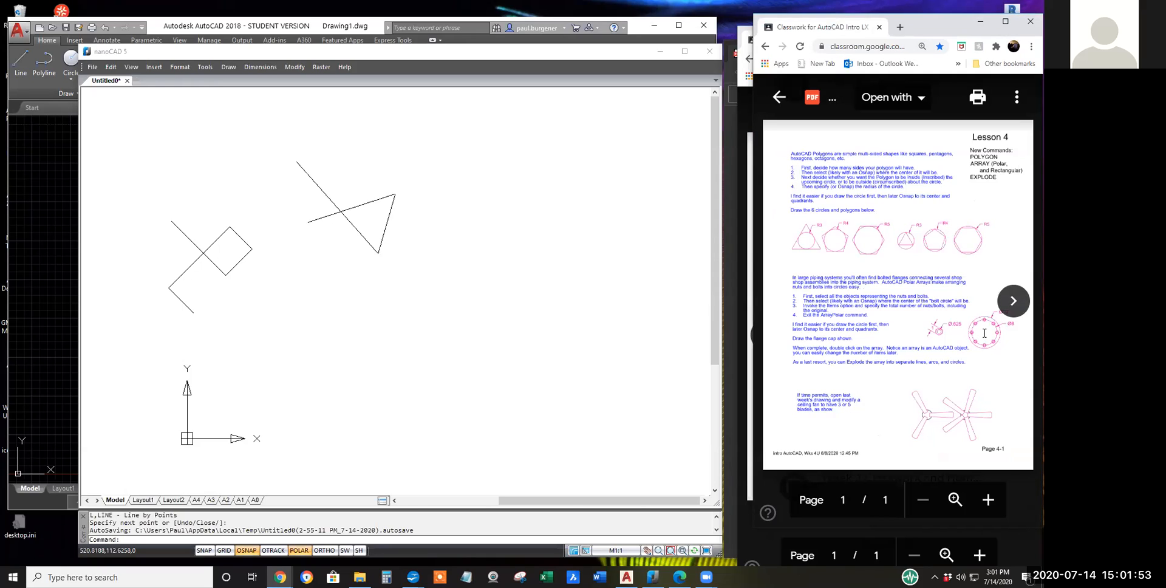
# Step: Adjust the Page 4-1 handout's zoom and highlight the new commands POLYGON, ARRAY and EXPLODE on it
pyautogui.keyDown('ctrl'); pyautogui.scroll(4, 988, 339); pyautogui.keyUp('ctrl')
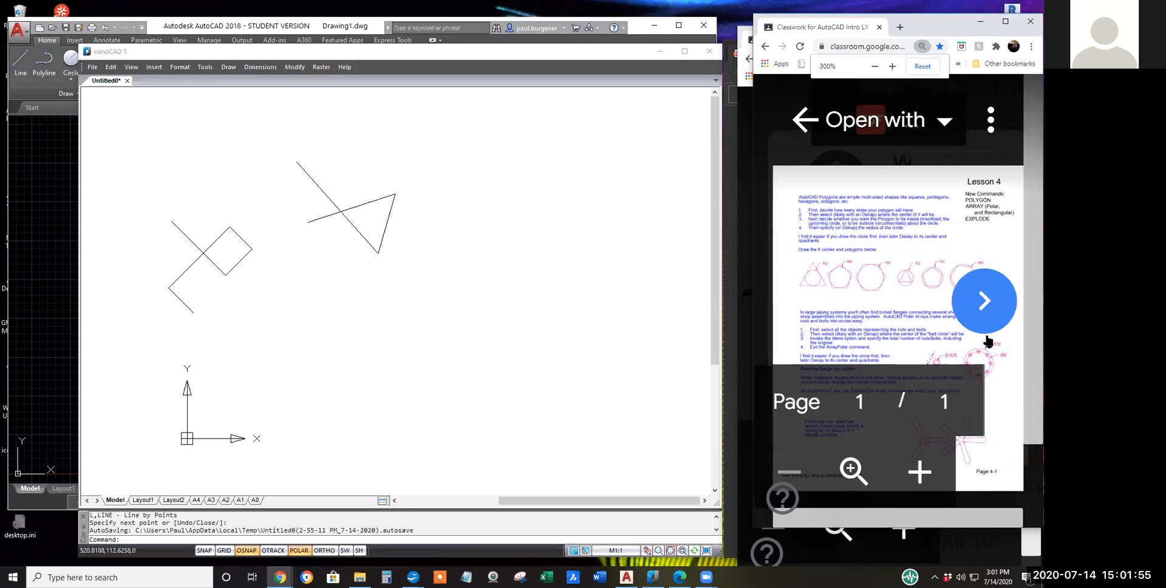
pyautogui.keyDown('ctrl'); pyautogui.scroll(-3, 988, 339); pyautogui.keyUp('ctrl')
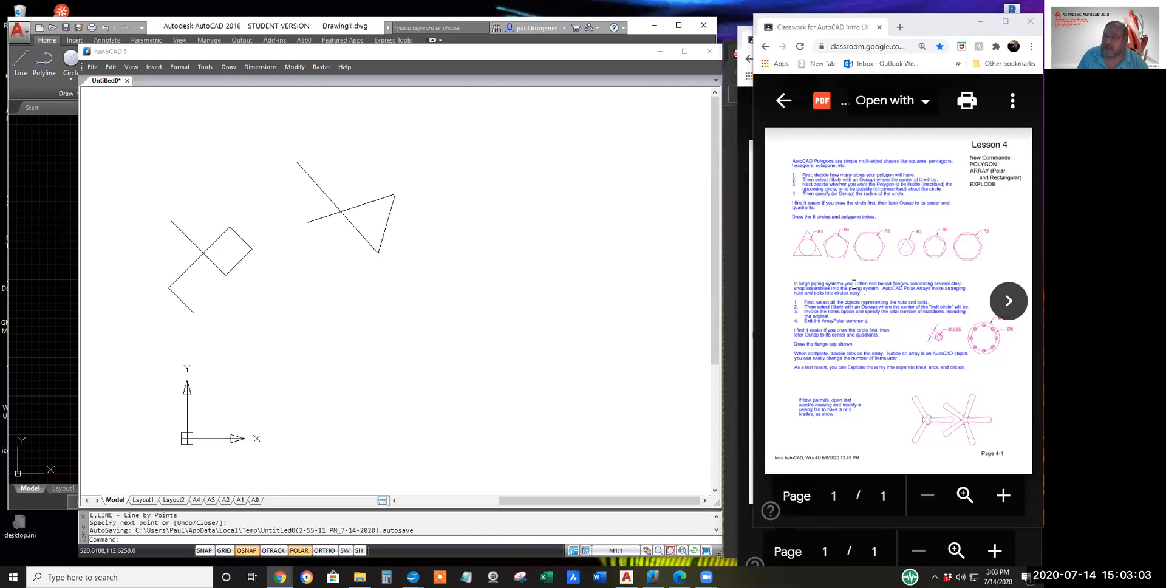
pyautogui.doubleClick(833, 160)
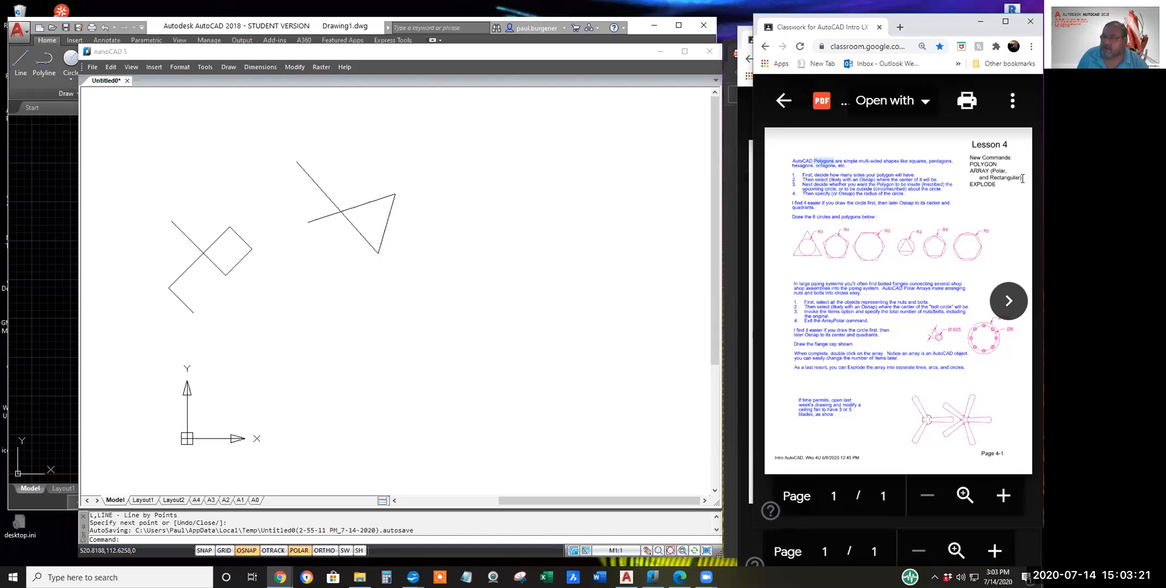
pyautogui.moveTo(1022, 178); pyautogui.dragTo(969, 170)
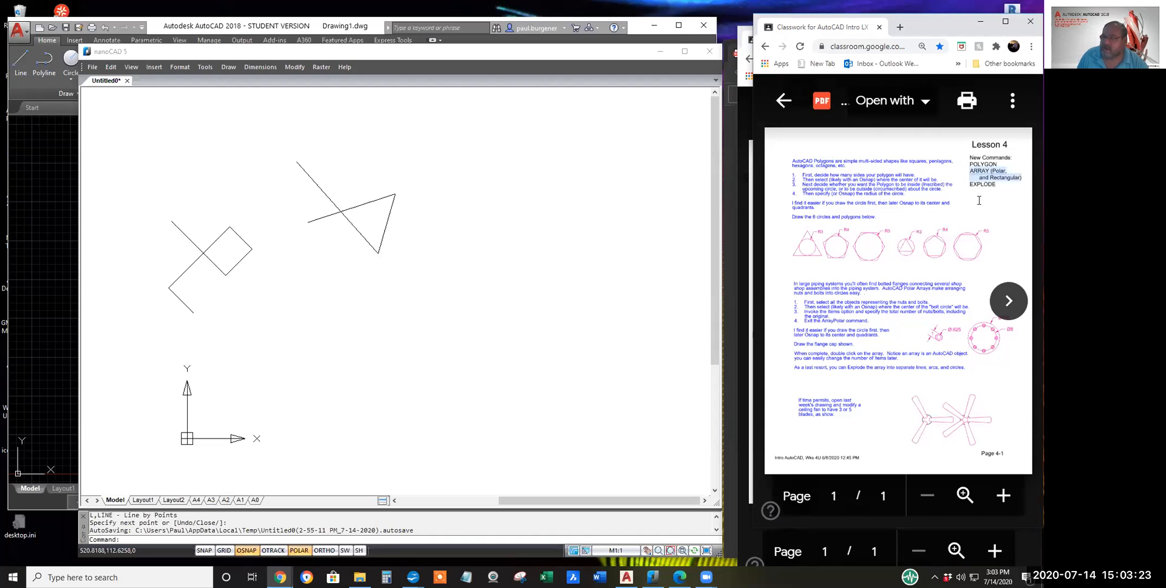
pyautogui.click(996, 179)
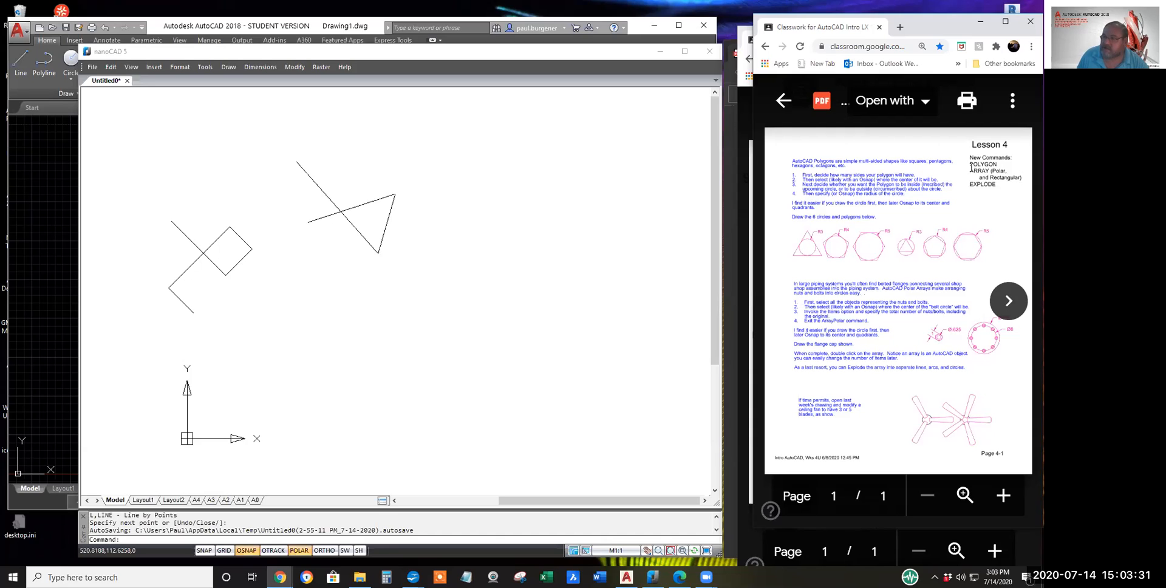
pyautogui.moveTo(970, 170); pyautogui.dragTo(1021, 178)
pyautogui.click(998, 185)
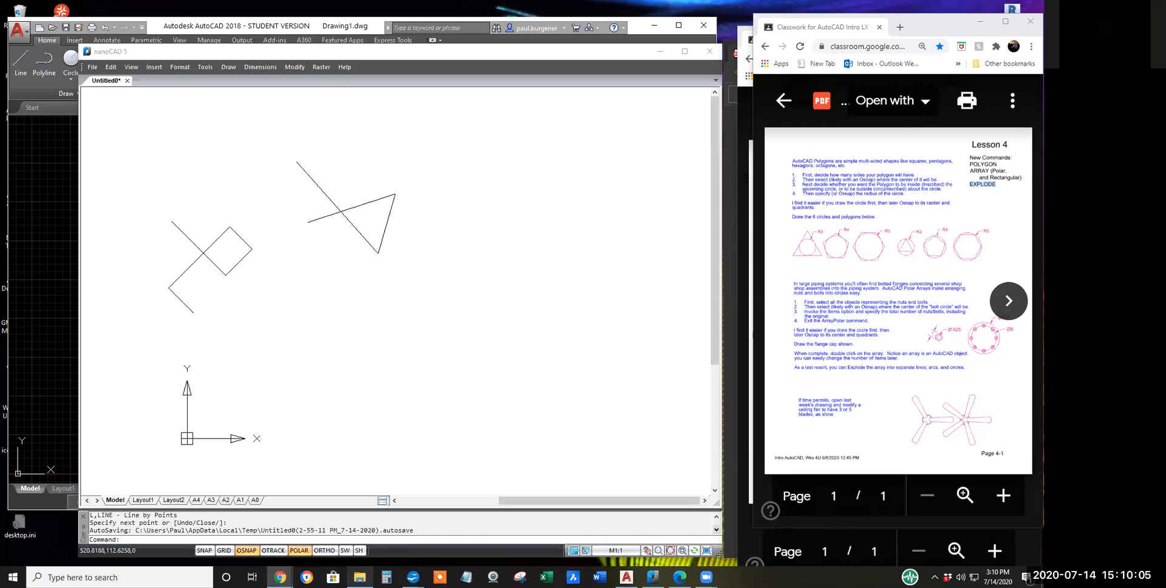
# Step: Switch to File Explorer, go up to the 2020 bSpring Intro folder, and move its window higher over nanoCAD
pyautogui.click(359, 577)
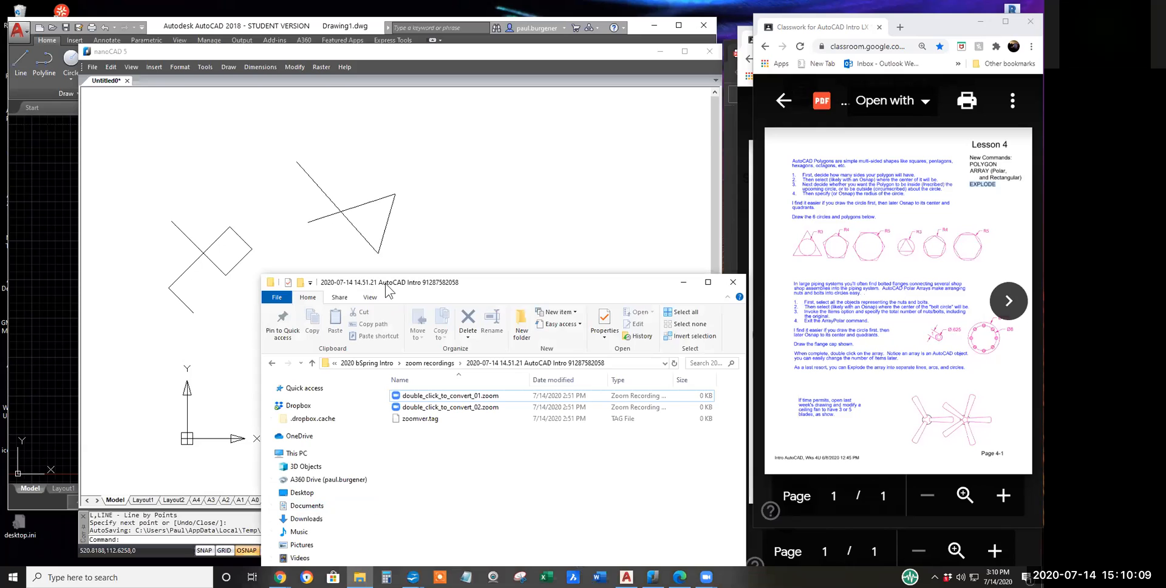
pyautogui.moveTo(389, 289); pyautogui.dragTo(192, 175)
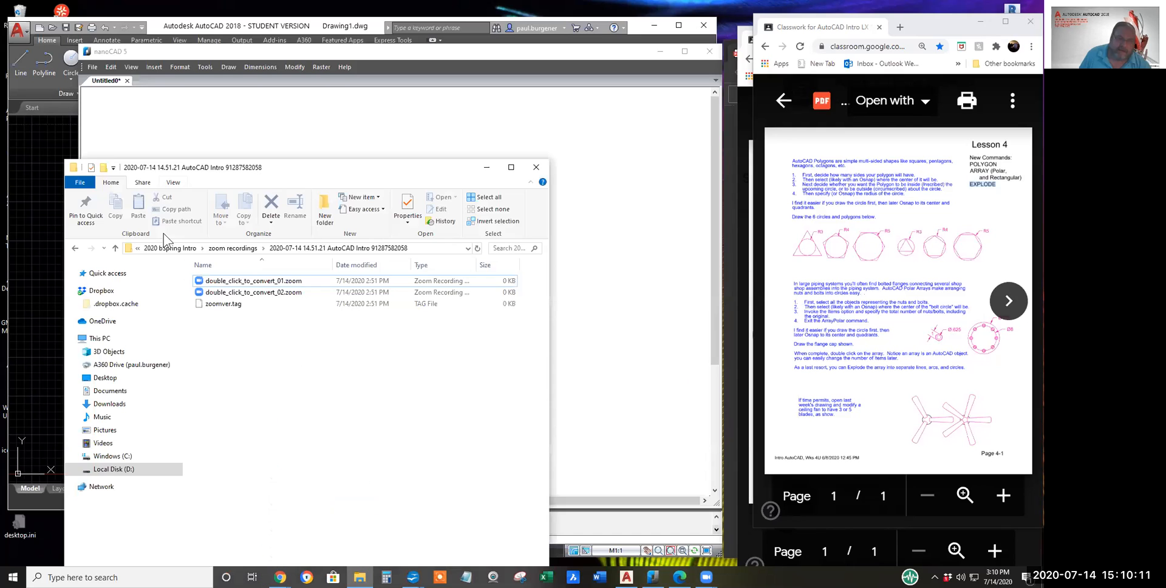
pyautogui.click(171, 251)
pyautogui.click(171, 248)
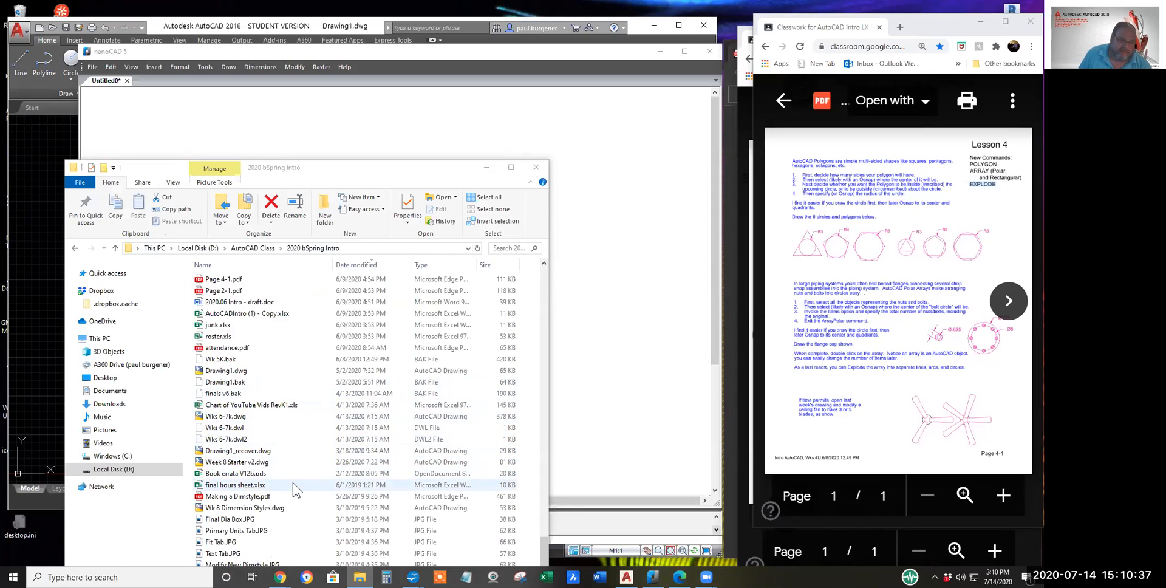
pyautogui.click(285, 177)
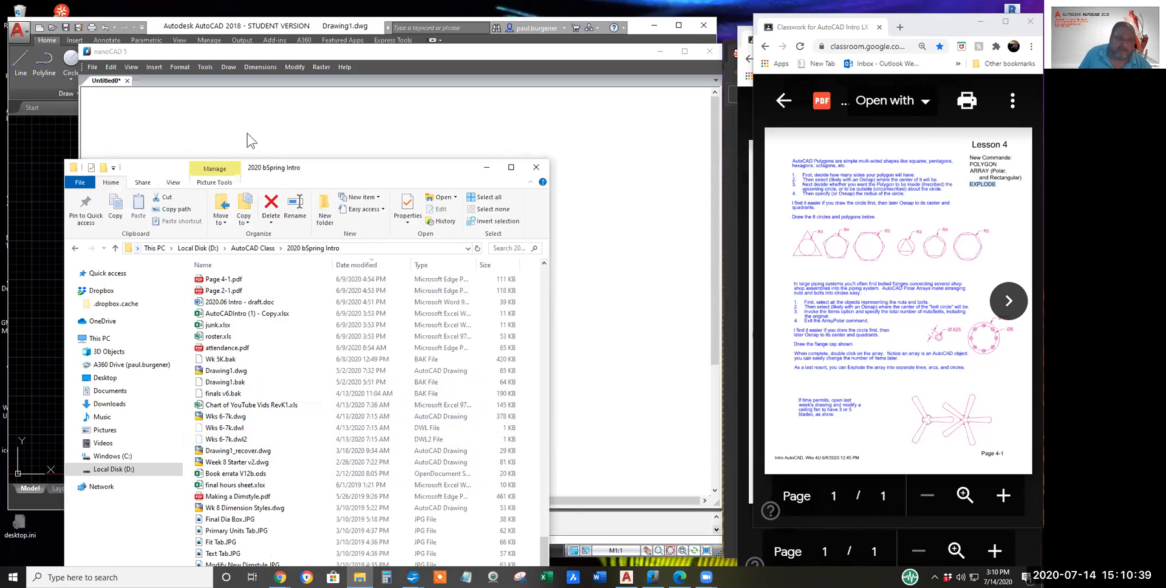
pyautogui.moveTo(285, 176); pyautogui.dragTo(259, 89)
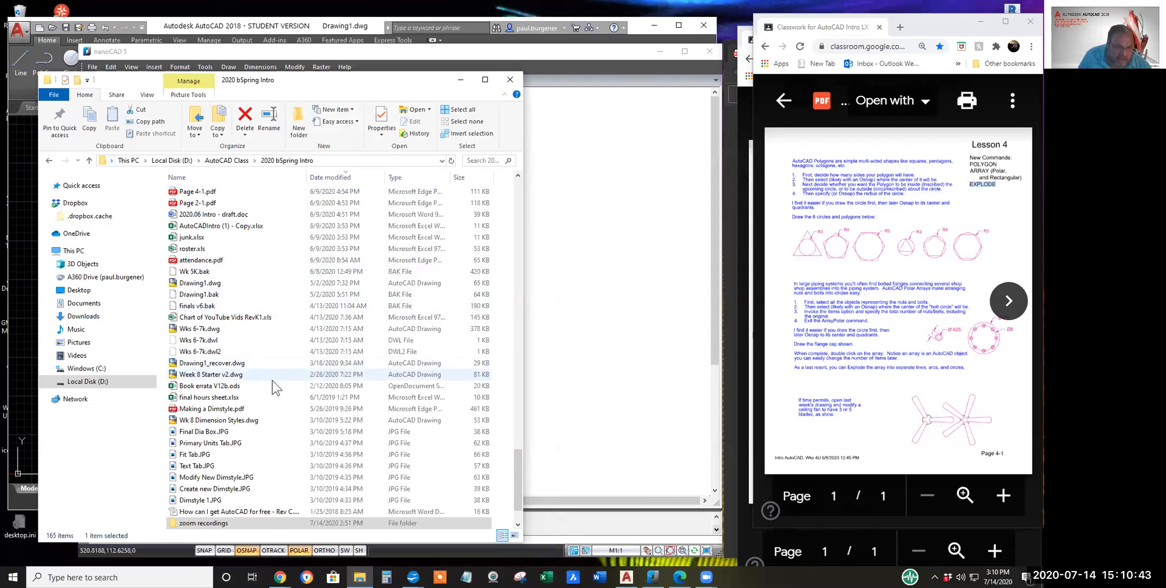
# Step: Open Ex 29 and 47.pdf from the Week 4 folder inside STUDENT WORK
pyautogui.scroll(-2, 274, 386)
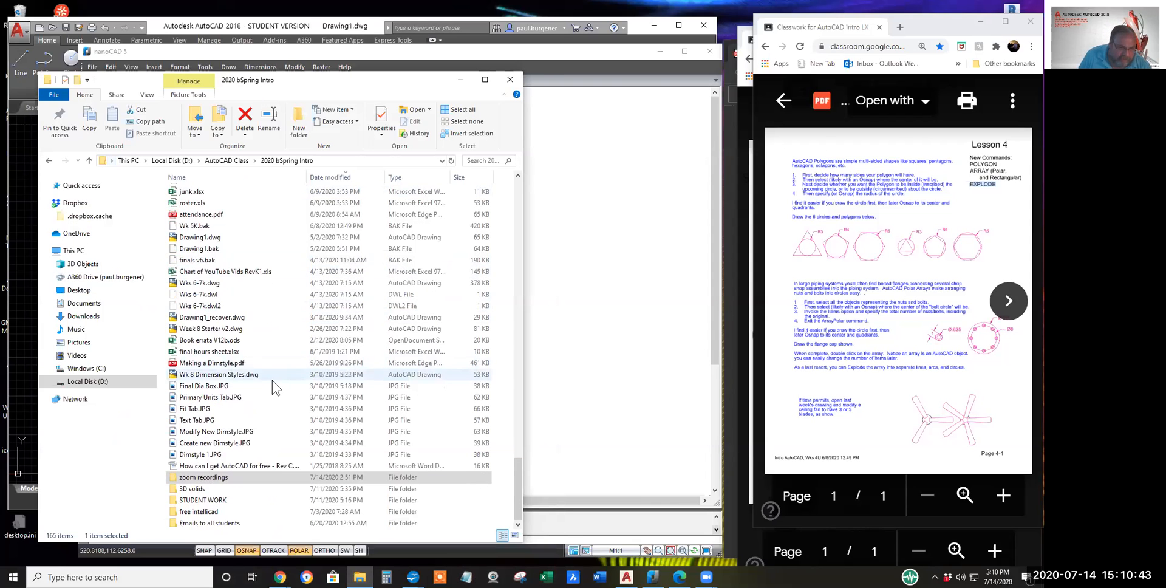
pyautogui.doubleClick(204, 501)
pyautogui.doubleClick(195, 229)
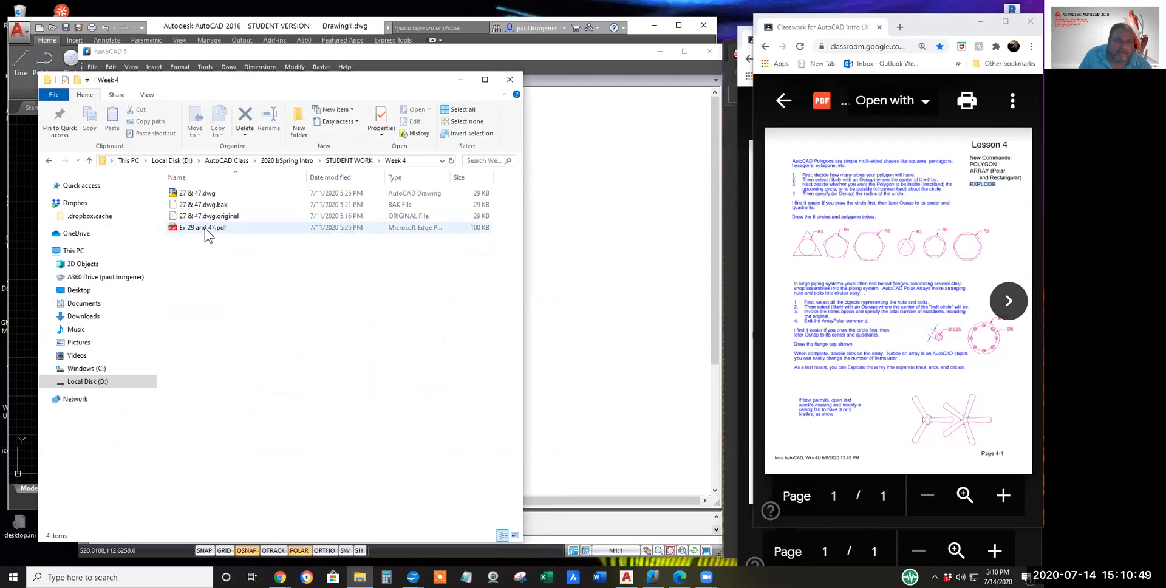
pyautogui.doubleClick(198, 228)
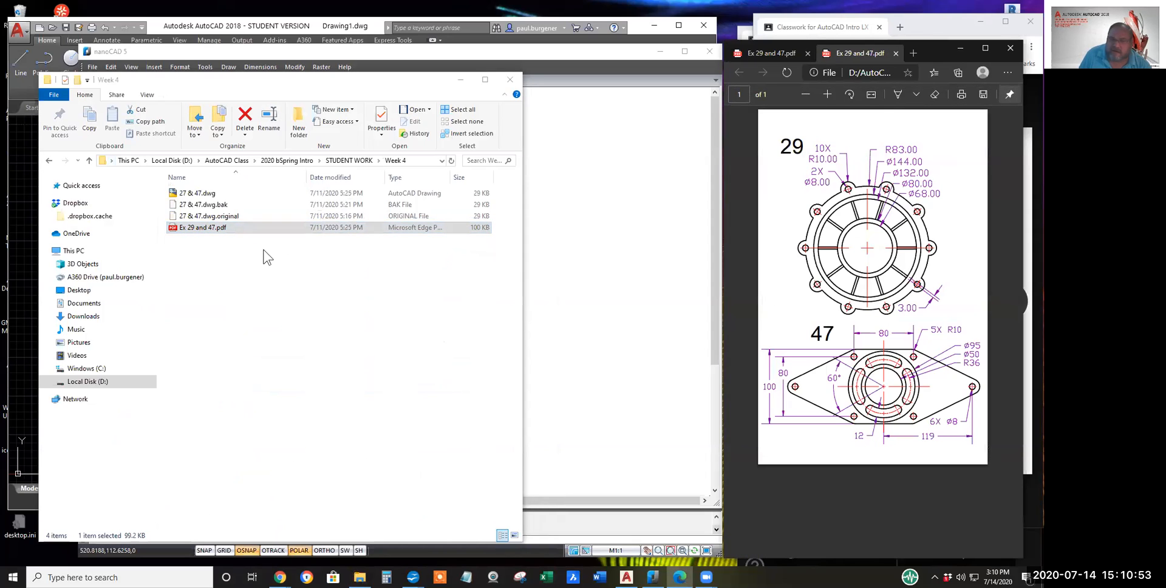
# Step: Move the File Explorer window lower and open the exercise 20 & 21 PDF from the Week 3 folder inside STUDENT WORK
pyautogui.click(276, 161)
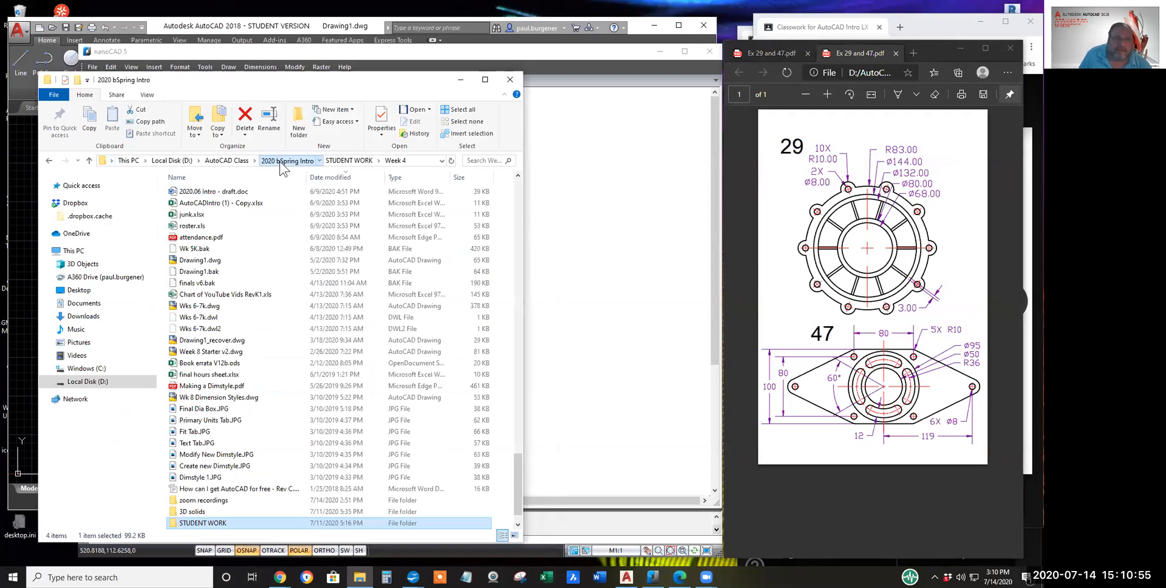
pyautogui.moveTo(315, 82); pyautogui.dragTo(301, 146)
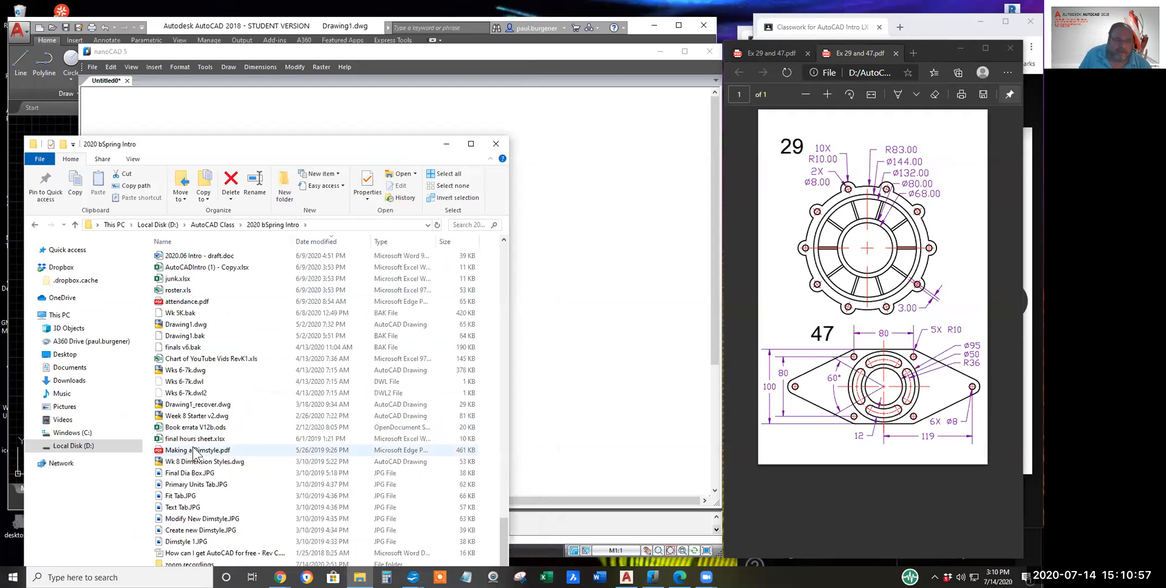
pyautogui.scroll(-1, 219, 486)
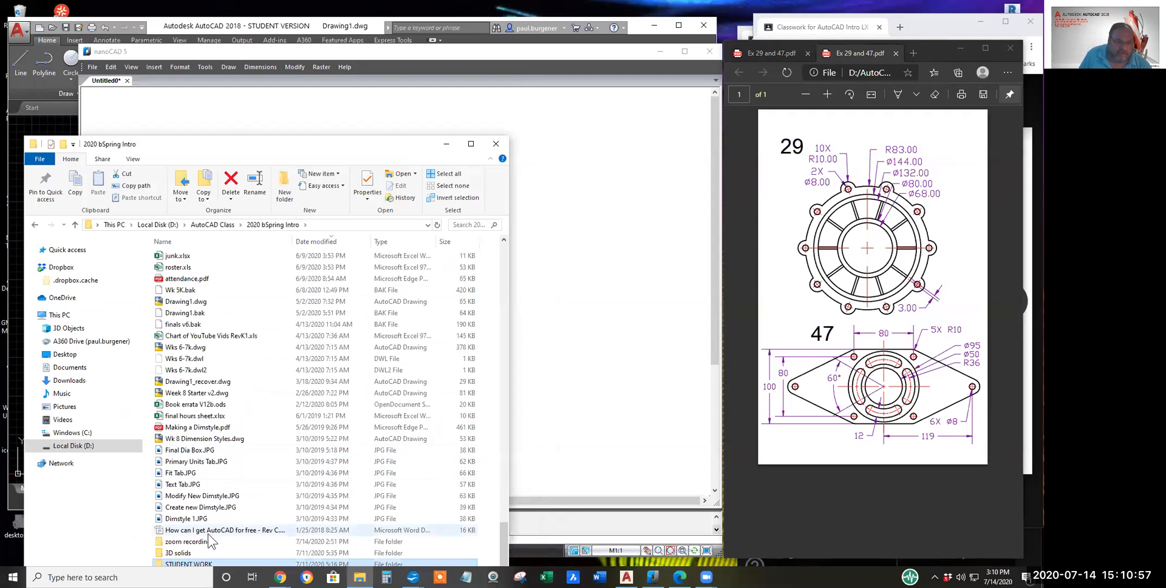
pyautogui.doubleClick(196, 564)
pyautogui.doubleClick(181, 280)
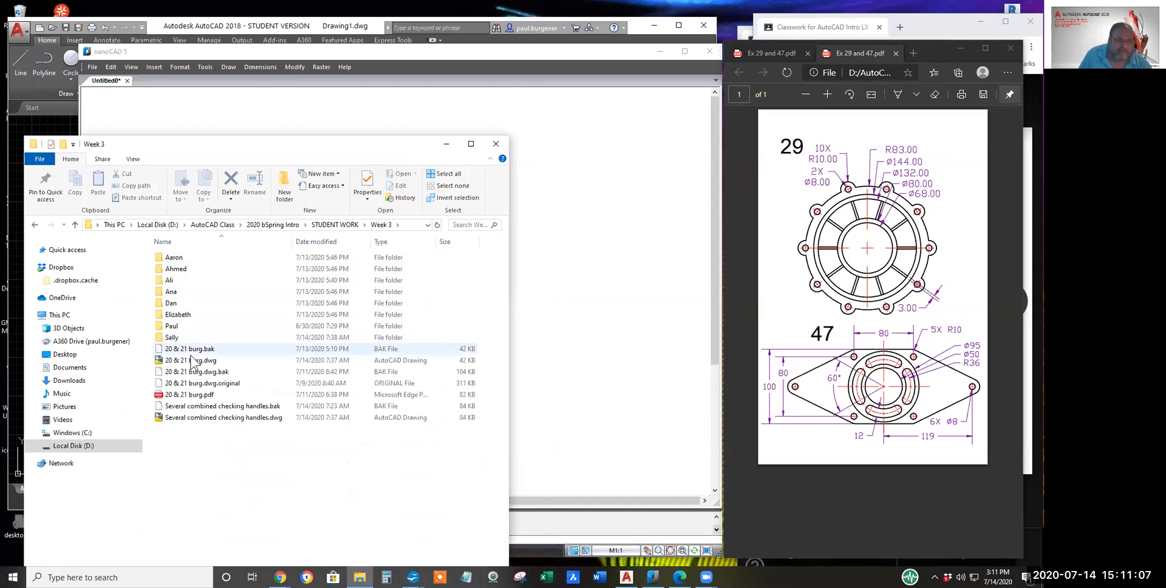
pyautogui.doubleClick(193, 395)
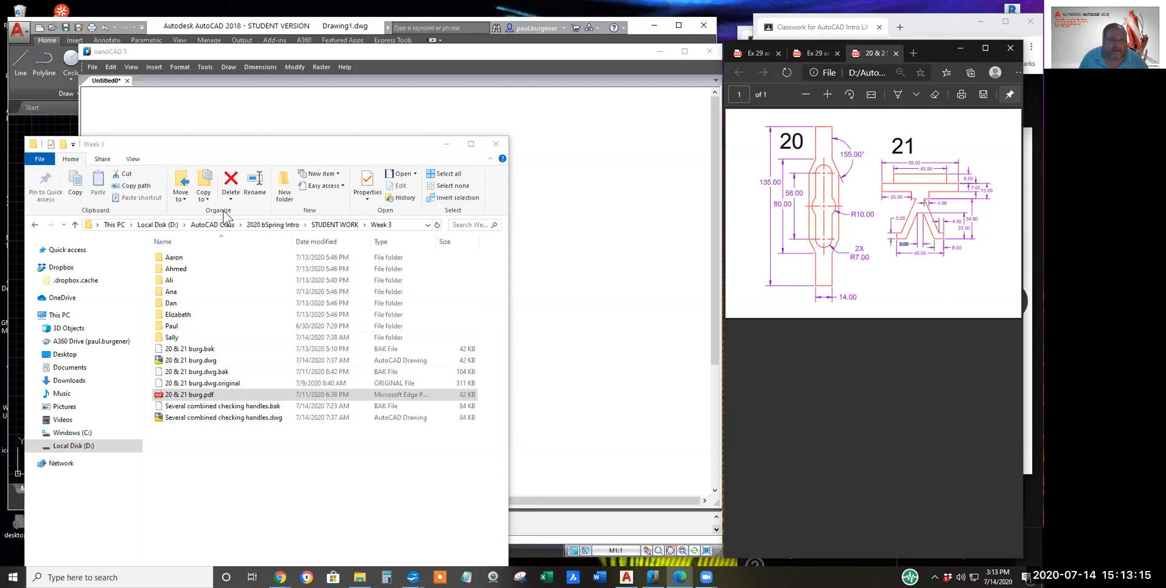
# Step: Return to the 2020 bSpring Intro folder and look through its older class files
pyautogui.click(278, 227)
pyautogui.click(279, 226)
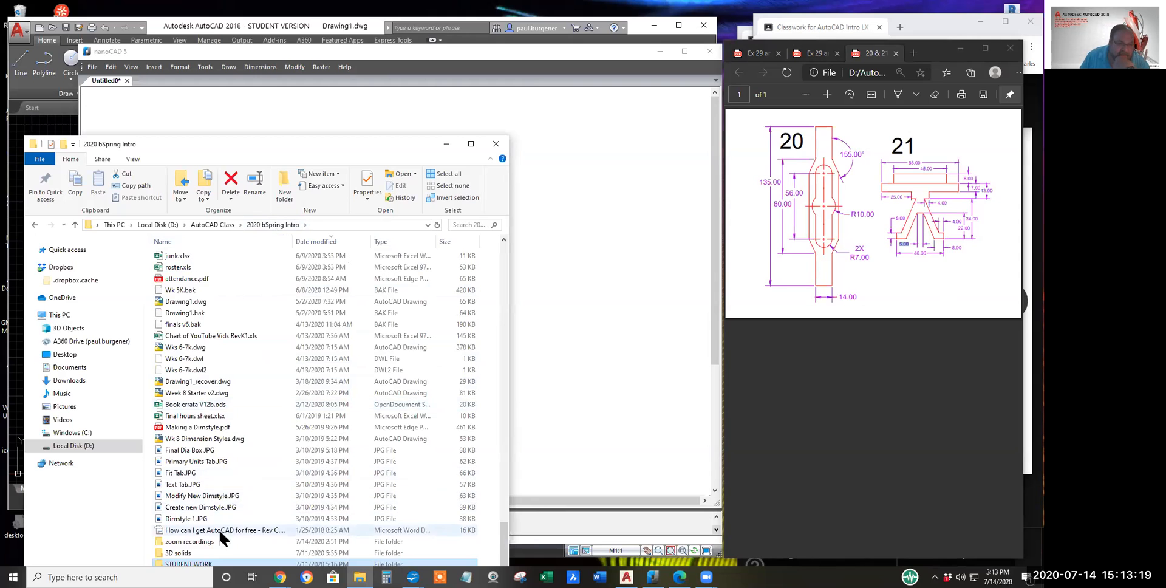
pyautogui.scroll(5, 231, 421)
pyautogui.scroll(7, 231, 420)
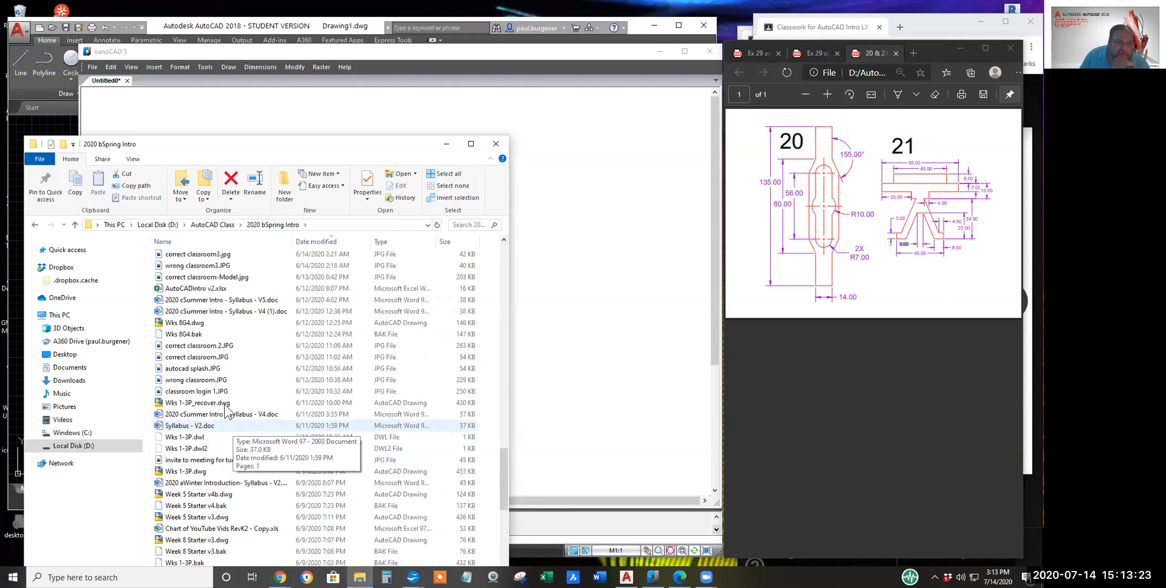
pyautogui.scroll(4, 229, 346)
pyautogui.scroll(2, 235, 352)
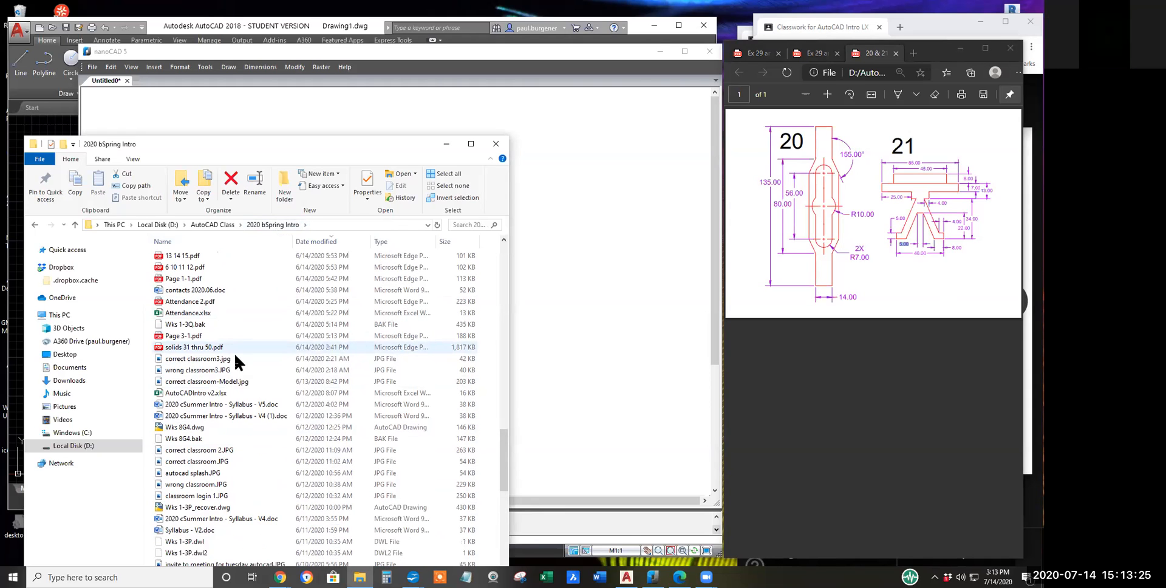
pyautogui.scroll(3, 240, 366)
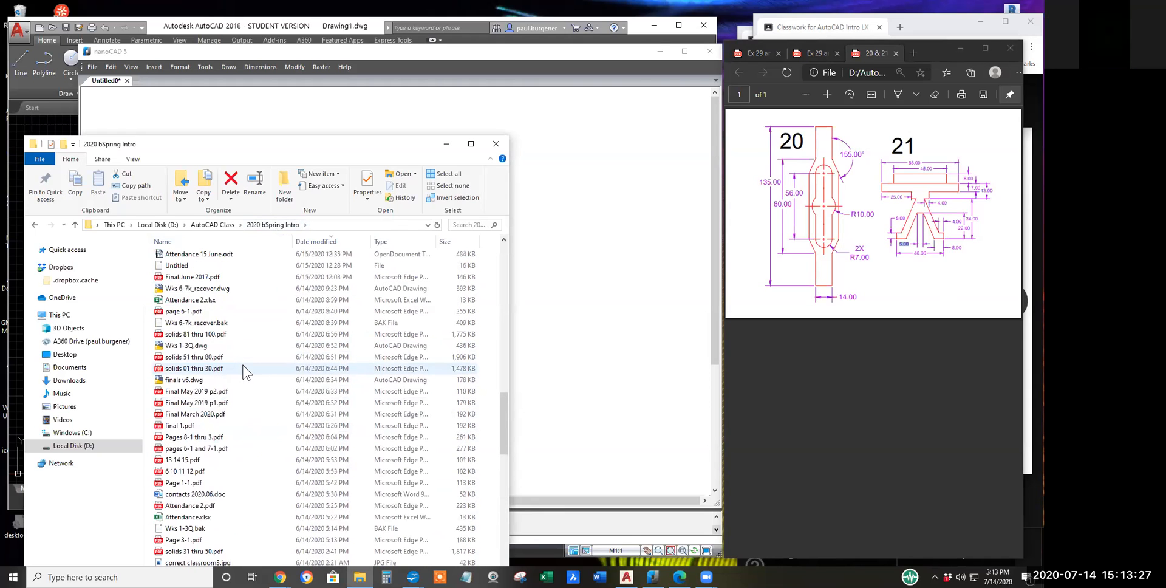
pyautogui.scroll(8, 243, 371)
pyautogui.scroll(1, 246, 372)
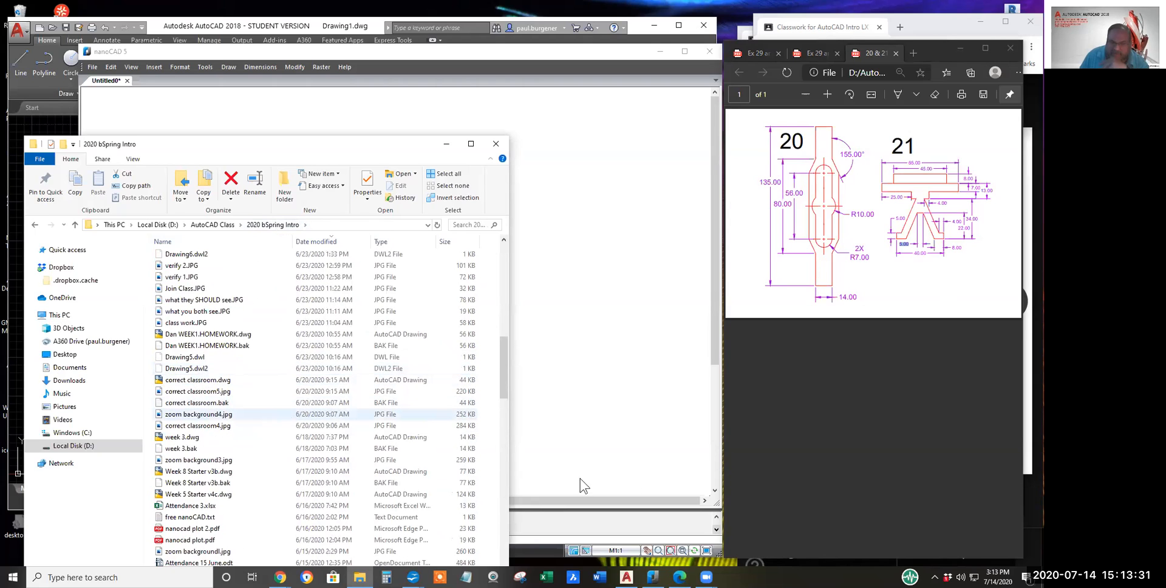
# Step: Switch from File Explorer to nanoCAD and preview the open 2020 bSpring Intro folder window
pyautogui.click(561, 435)
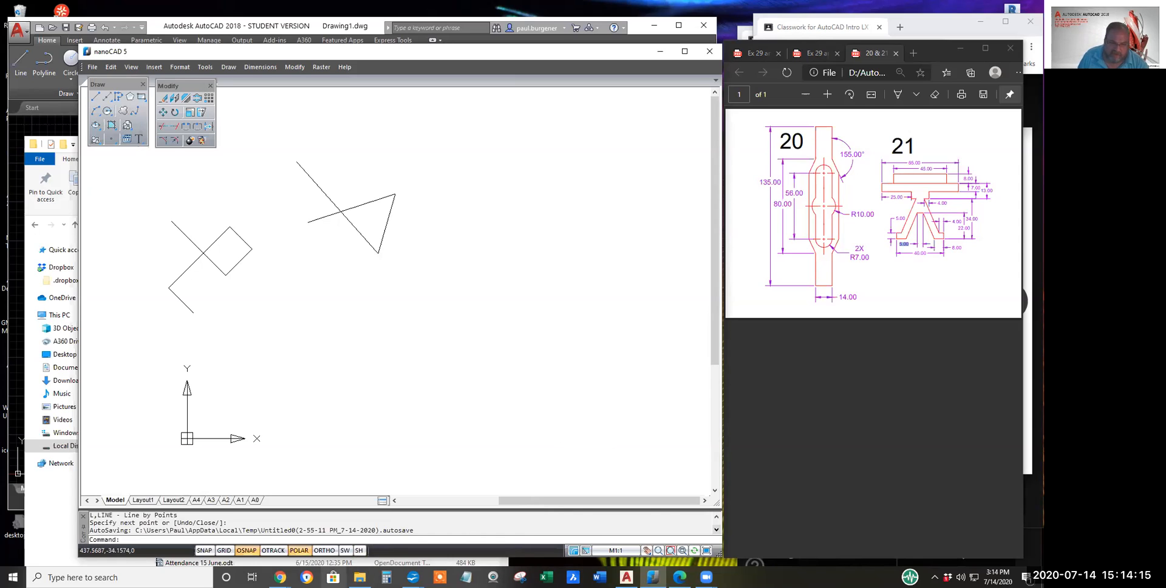
pyautogui.moveTo(360, 577)
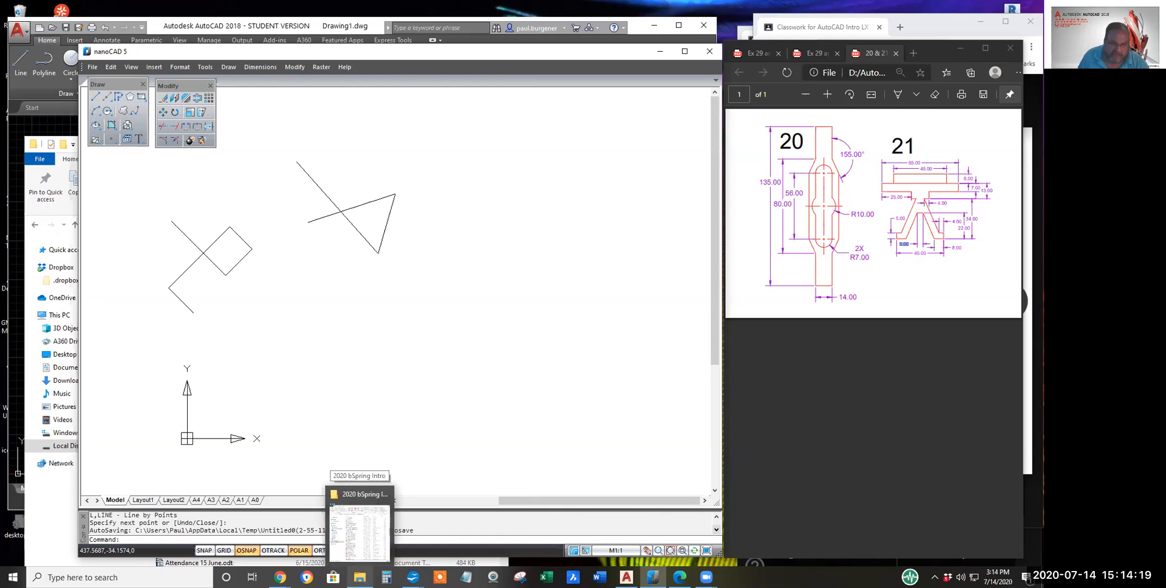
pyautogui.moveTo(356, 527)
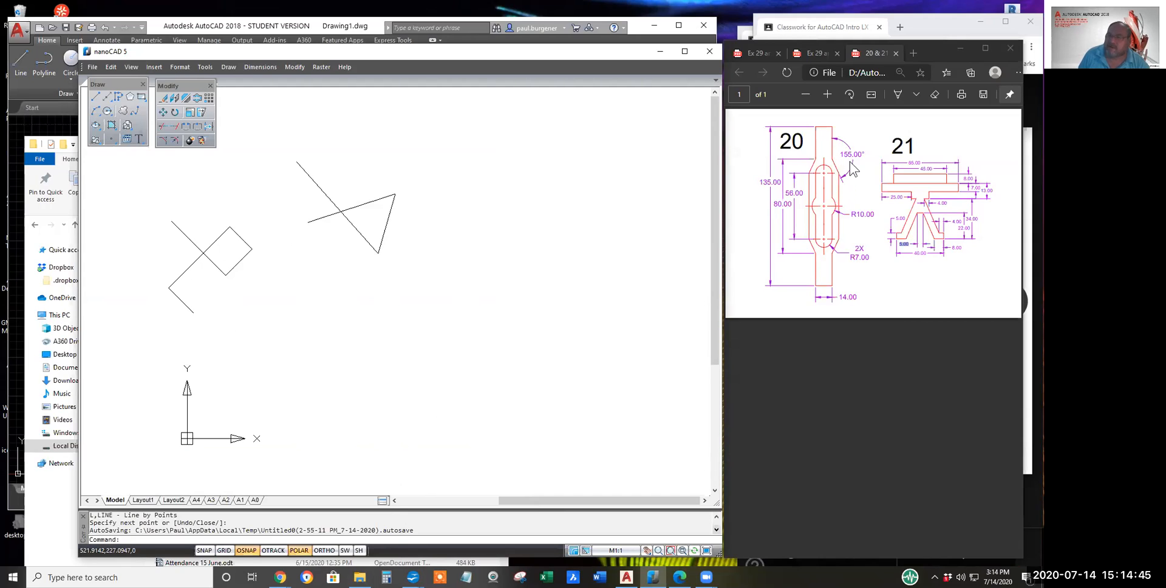
# Step: Highlight the 155.00° angle dimension on exercise 20 and shift its PDF window slightly
pyautogui.moveTo(840, 155); pyautogui.dragTo(864, 156)
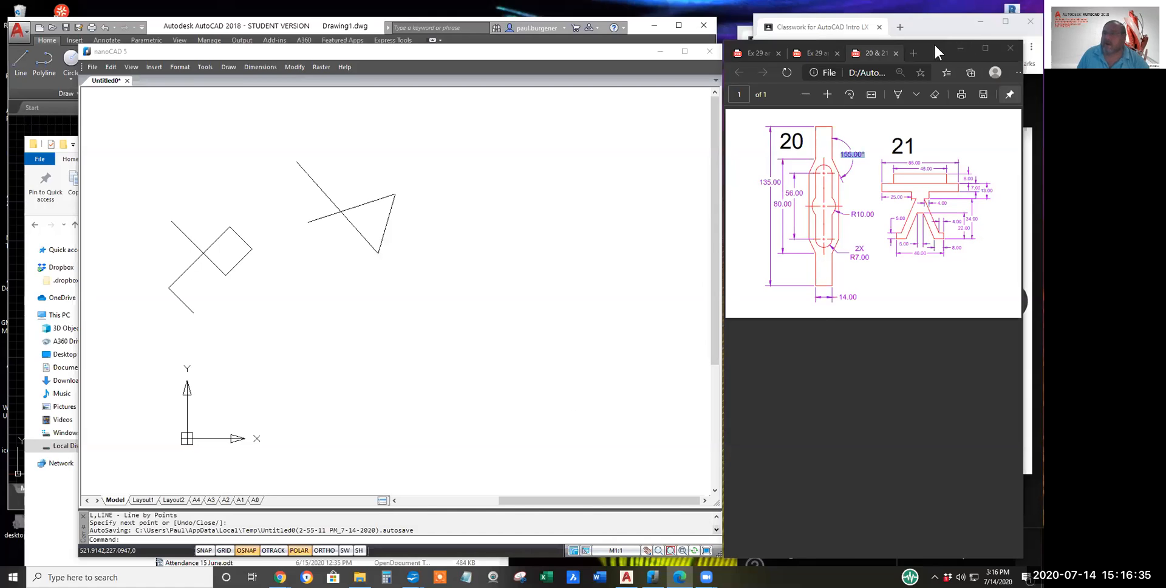
pyautogui.moveTo(937, 51); pyautogui.dragTo(950, 67)
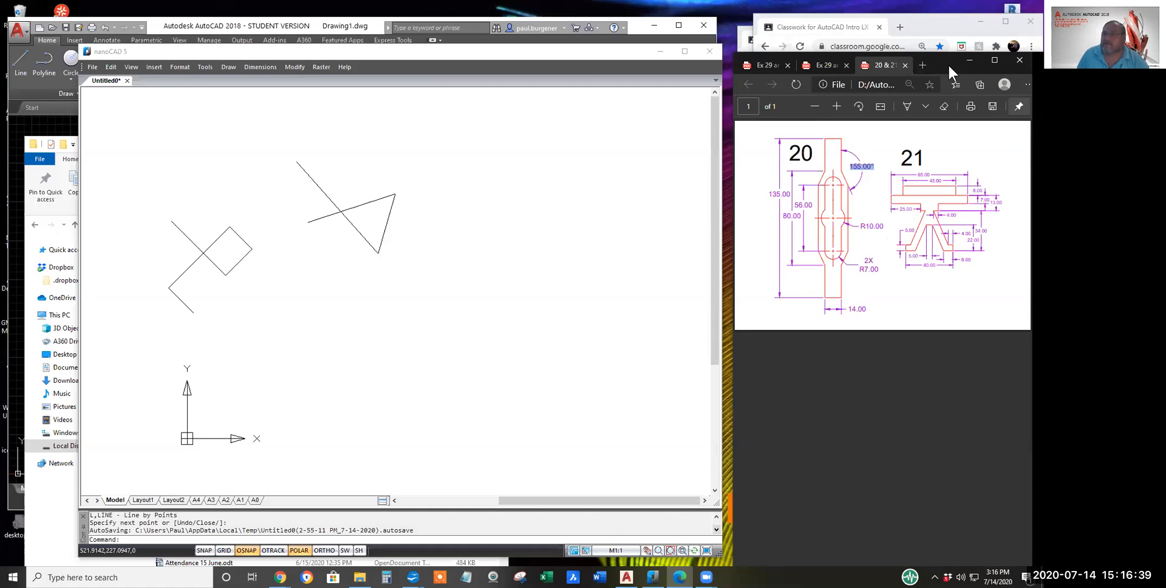
pyautogui.moveTo(949, 64)
pyautogui.mouseDown()
pyautogui.moveTo(937, 46)
pyautogui.moveTo(955, 53)
pyautogui.mouseUp()
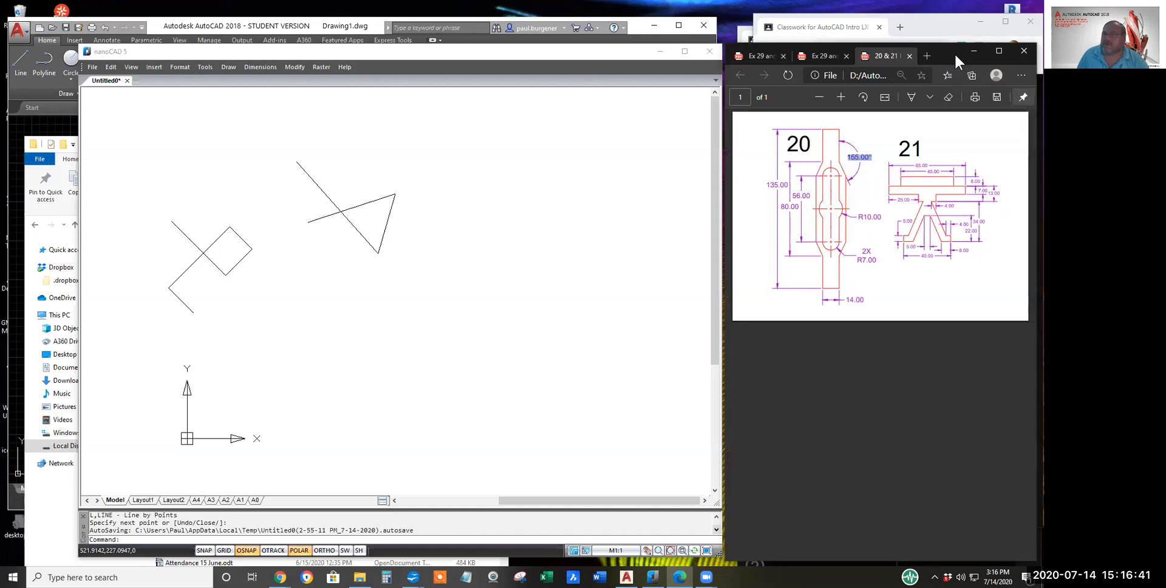
# Step: Bring the Page 4-2 and Page 4-1 handout windows forward and highlight the page number on Page 4-1
pyautogui.click(741, 26)
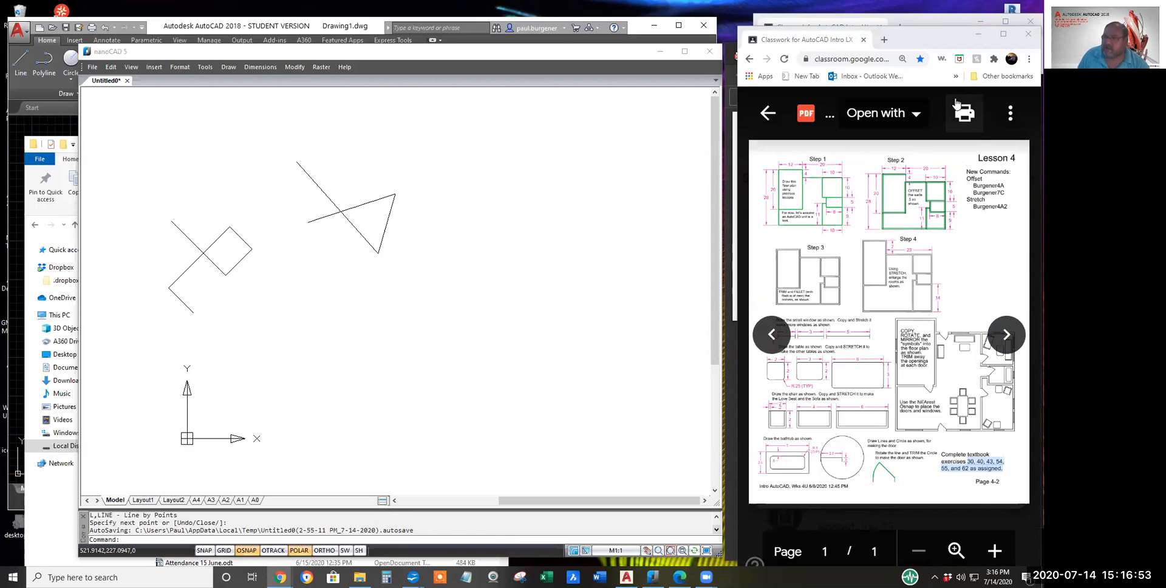
pyautogui.click(915, 20)
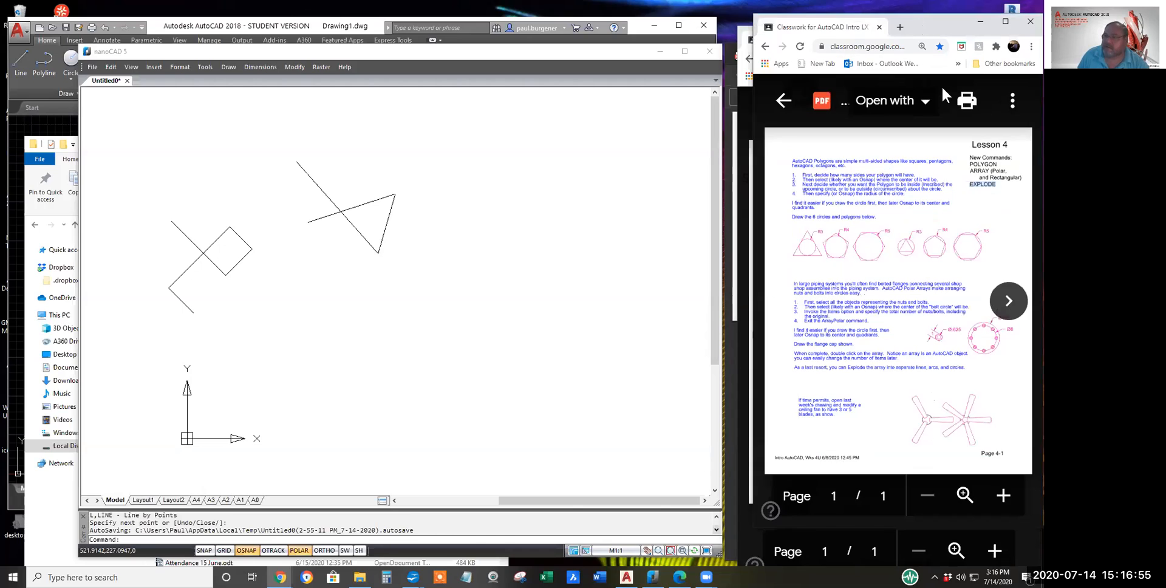
pyautogui.moveTo(1006, 454); pyautogui.dragTo(980, 454)
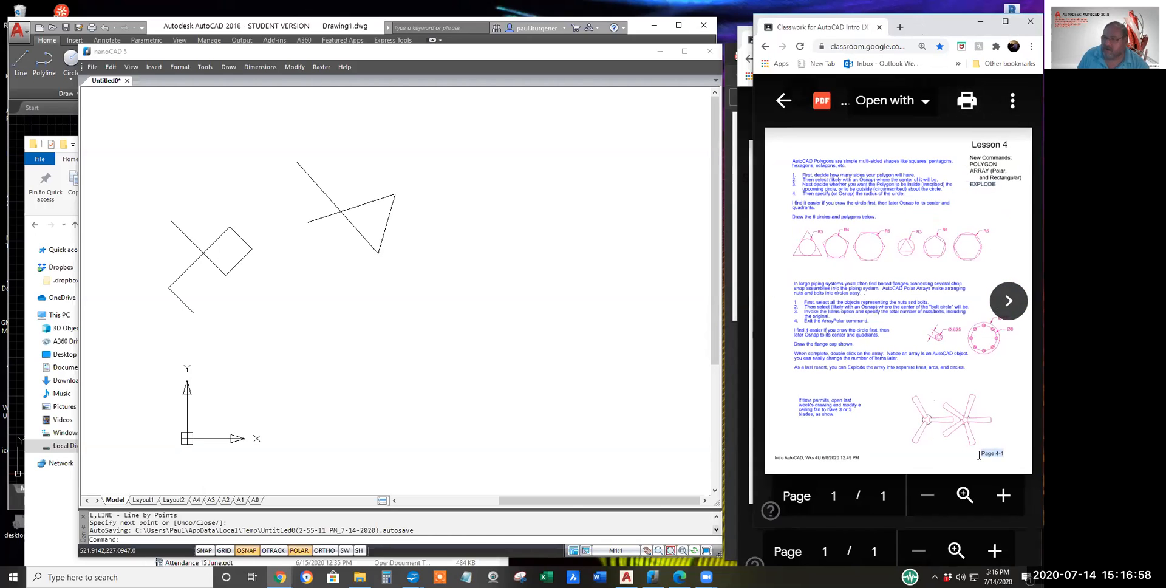
pyautogui.click(1011, 451)
pyautogui.moveTo(1006, 453); pyautogui.dragTo(987, 455)
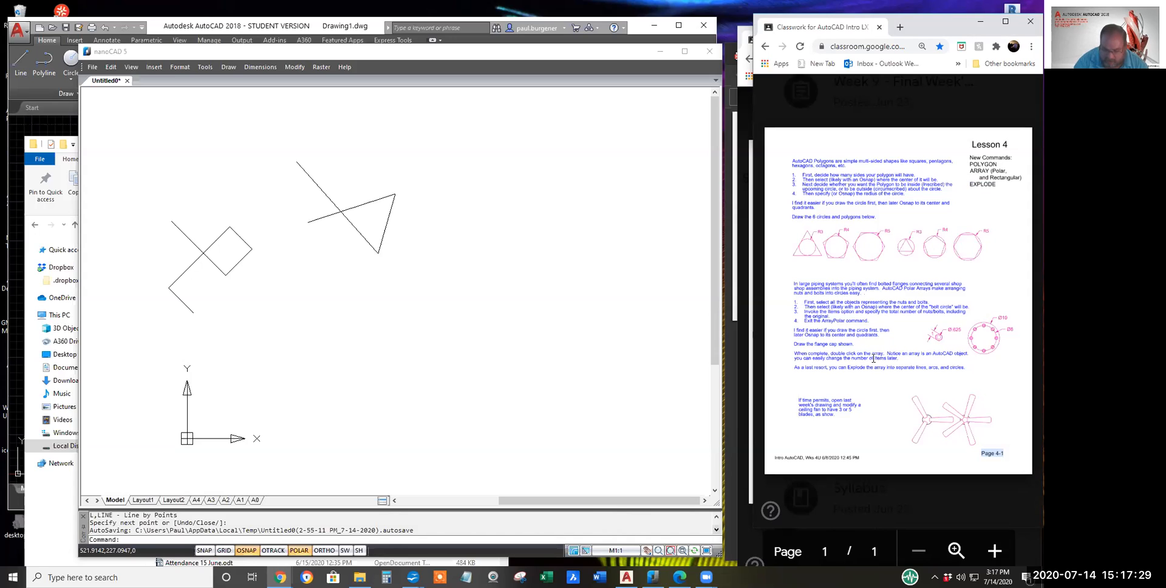
# Step: Widen the Page 4-1 handout window toward nanoCAD and highlight POLYGON in its new commands list
pyautogui.moveTo(917, 100)
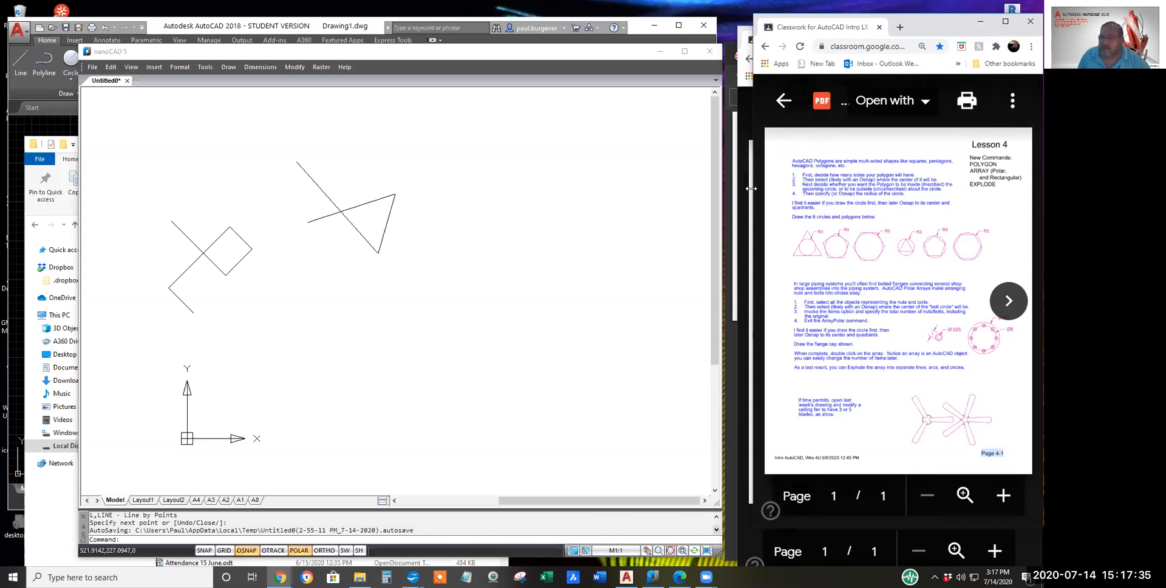
pyautogui.moveTo(751, 189); pyautogui.dragTo(706, 189)
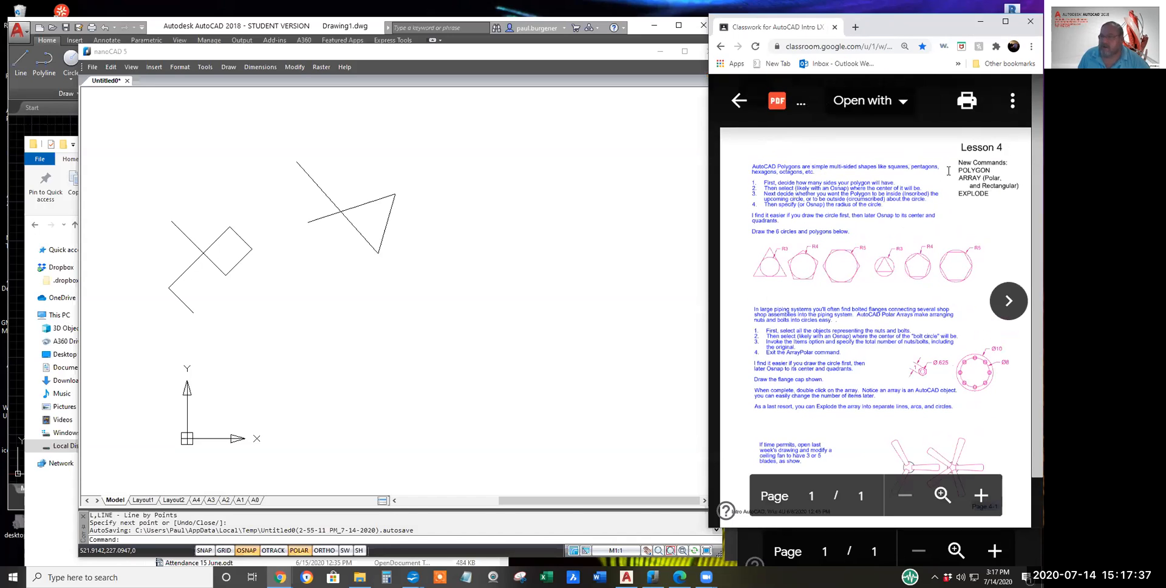
pyautogui.doubleClick(984, 171)
pyautogui.click(993, 170)
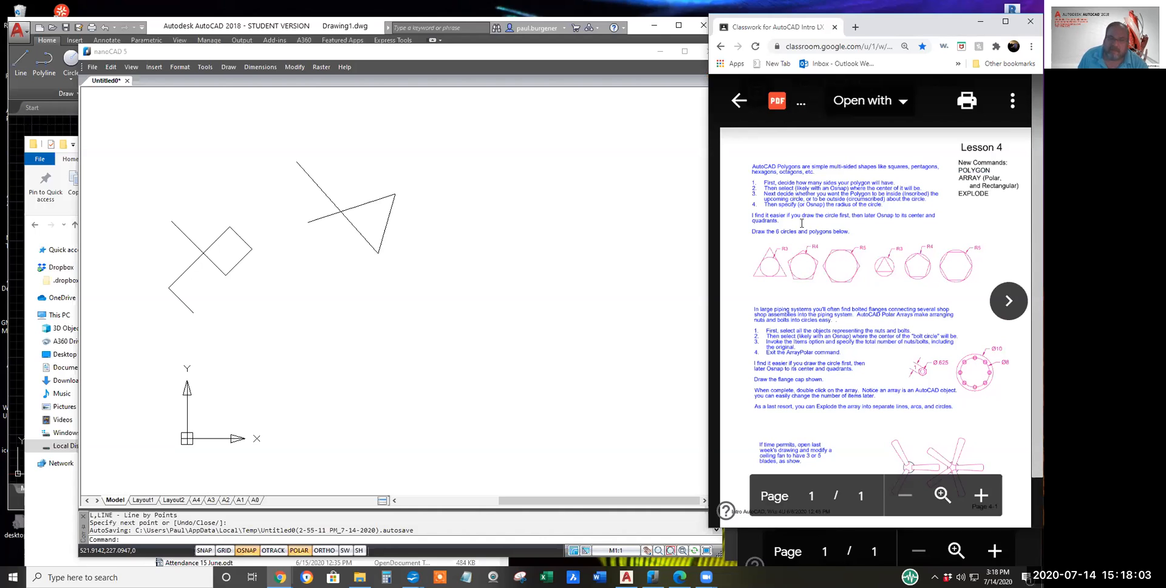
pyautogui.click(637, 227)
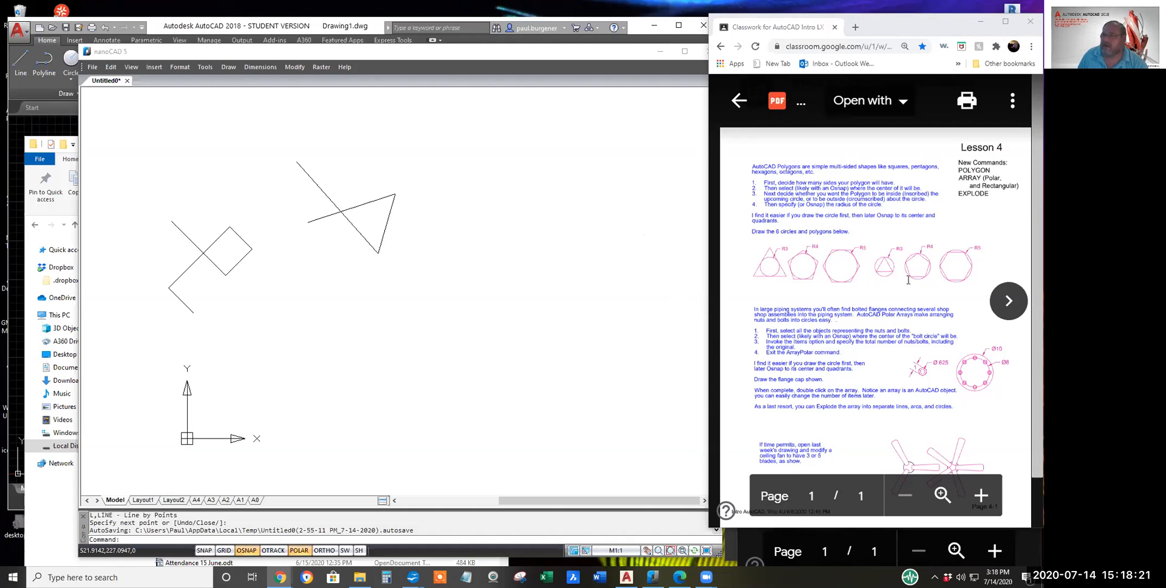
pyautogui.moveTo(992, 171); pyautogui.dragTo(956, 172)
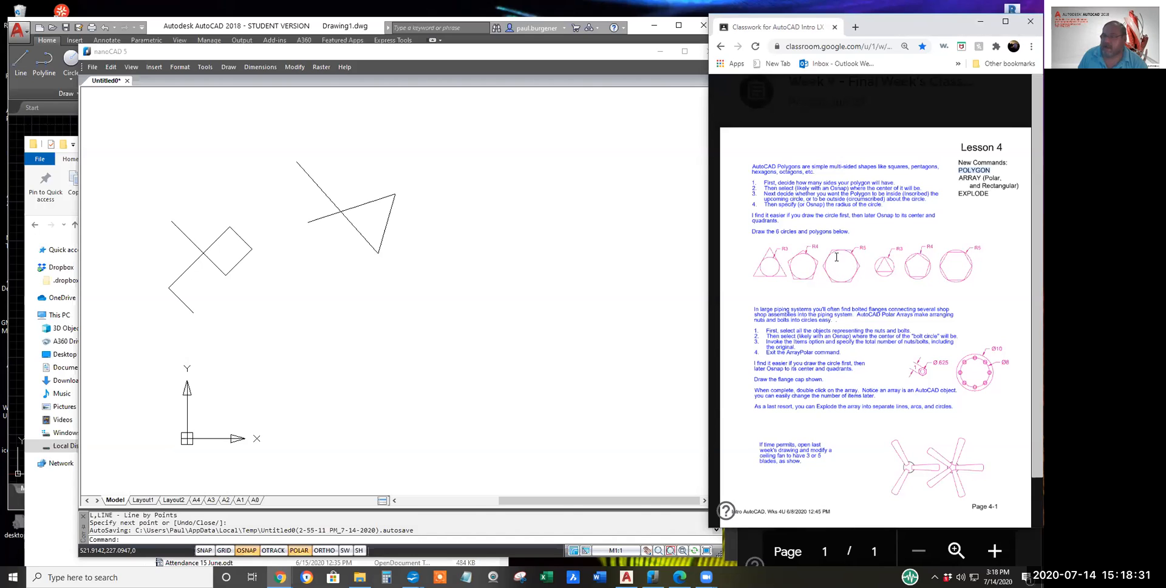
pyautogui.click(863, 280)
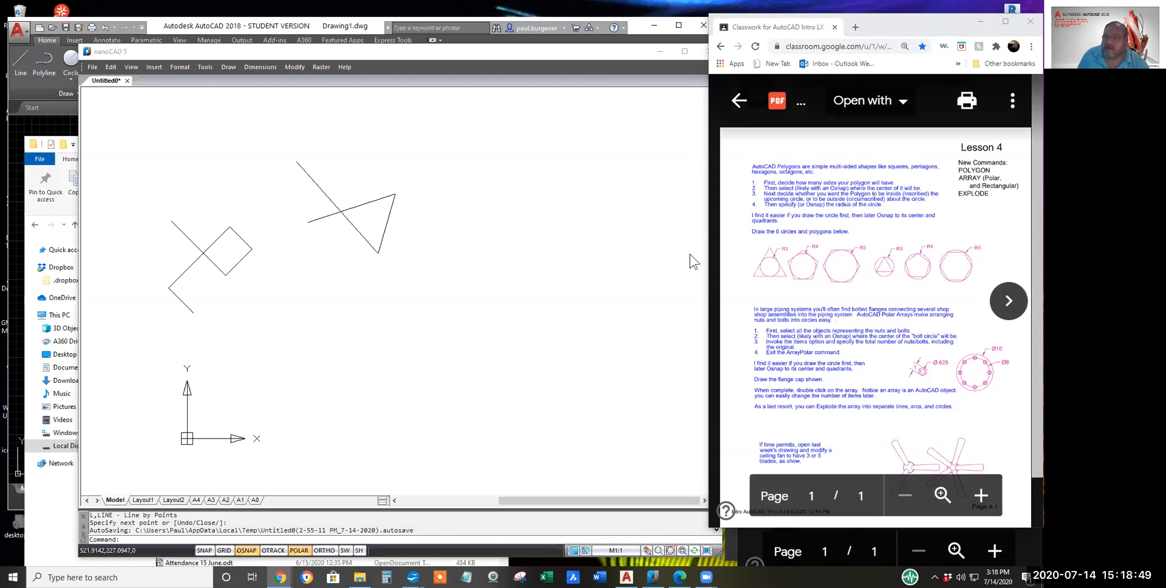
# Step: Highlight the handout's numbered polygon instructions and the tip about drawing the circle first, clearing the selection when done
pyautogui.click(767, 182)
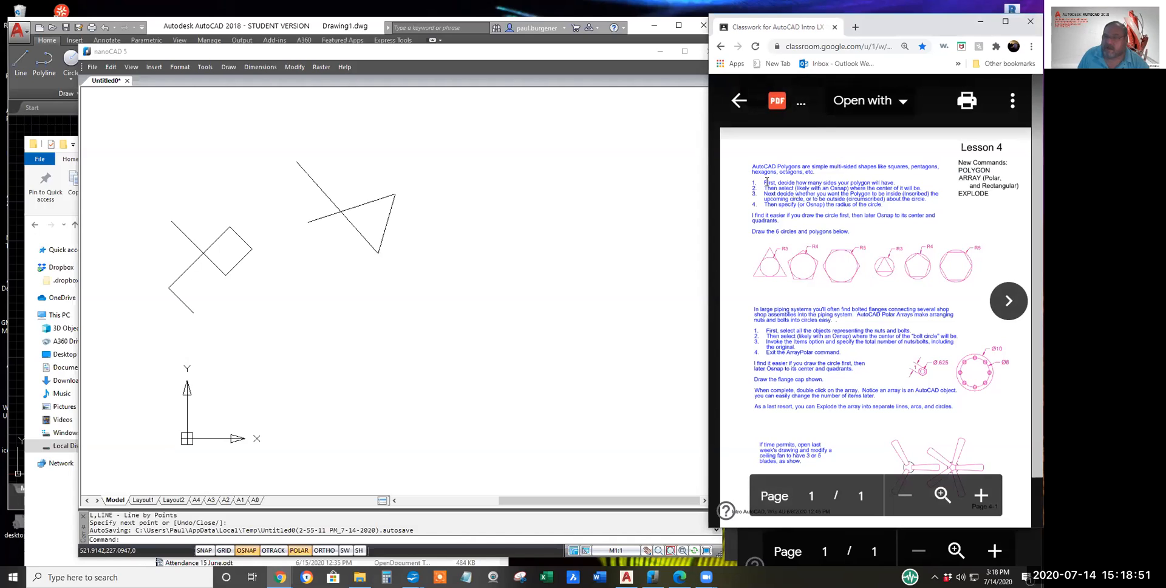
pyautogui.moveTo(927, 201); pyautogui.dragTo(746, 182)
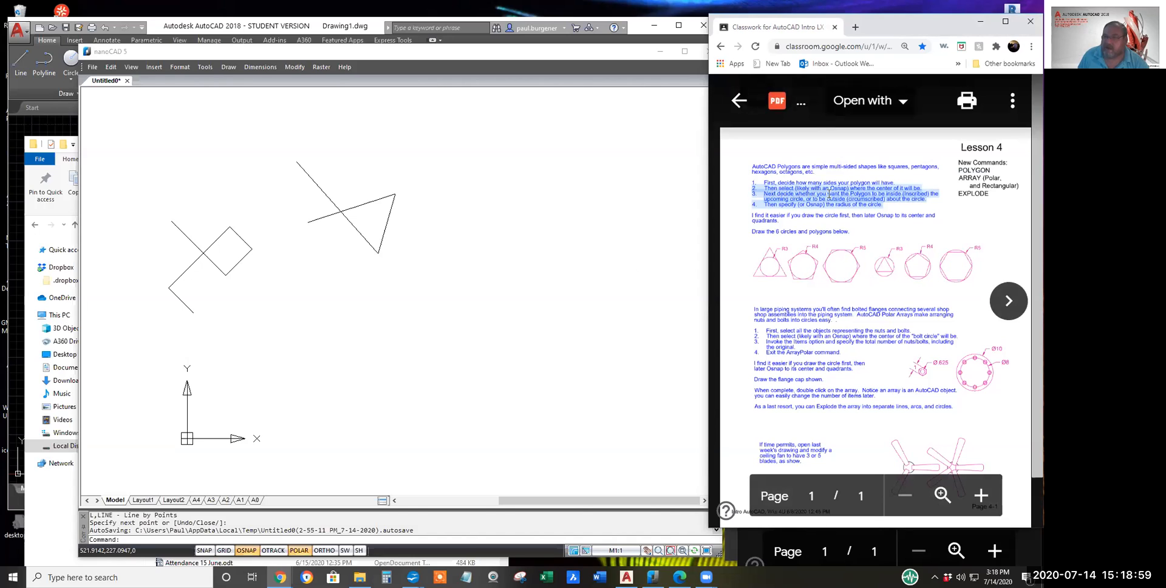
pyautogui.click(780, 217)
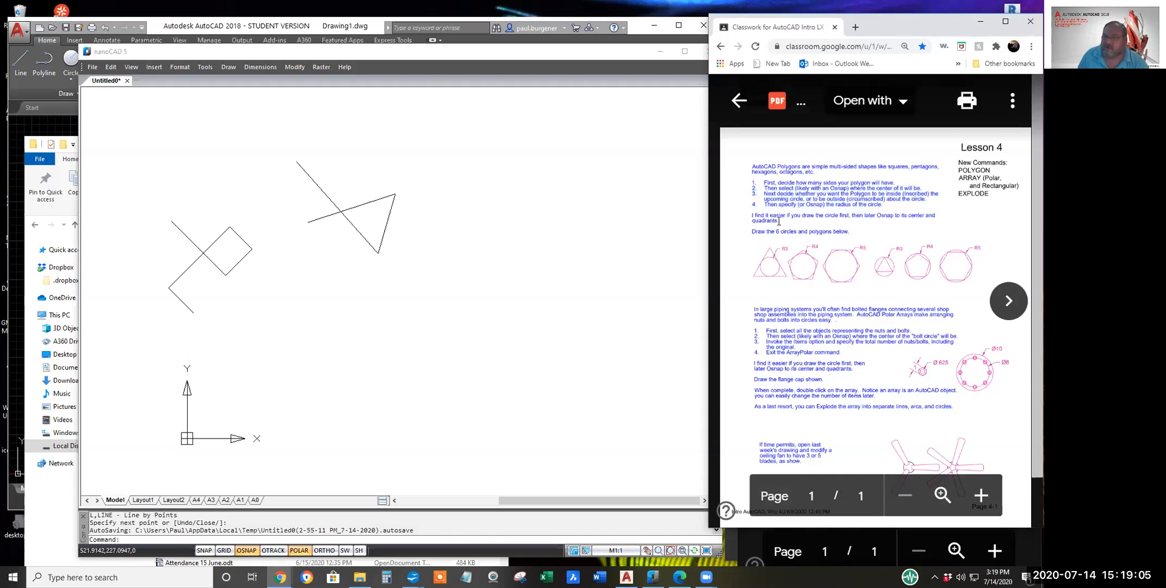
pyautogui.tripleClick(749, 217)
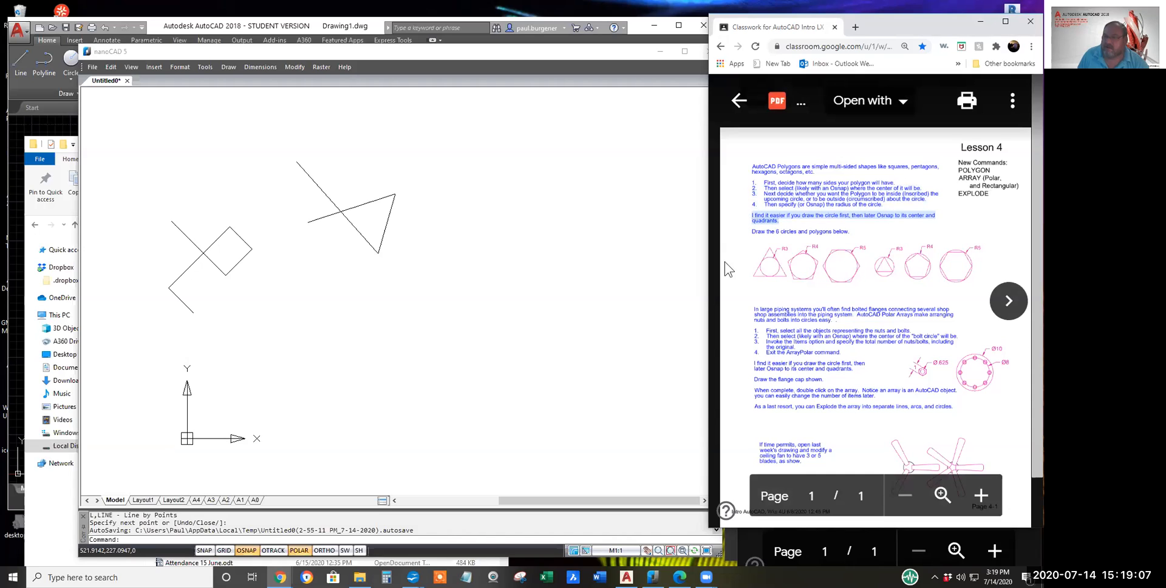
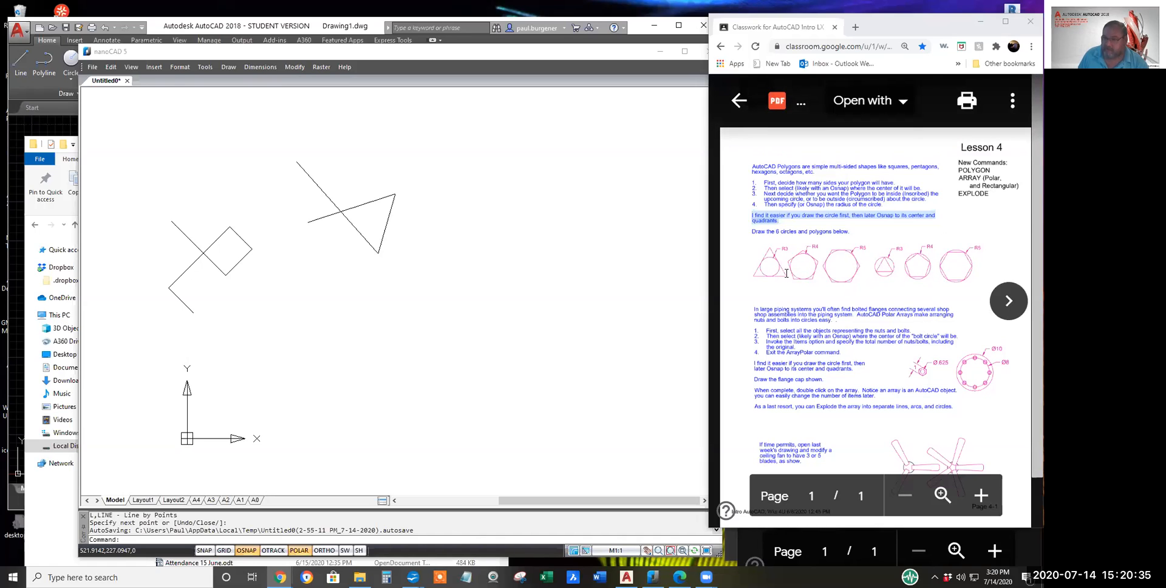
pyautogui.click(880, 268)
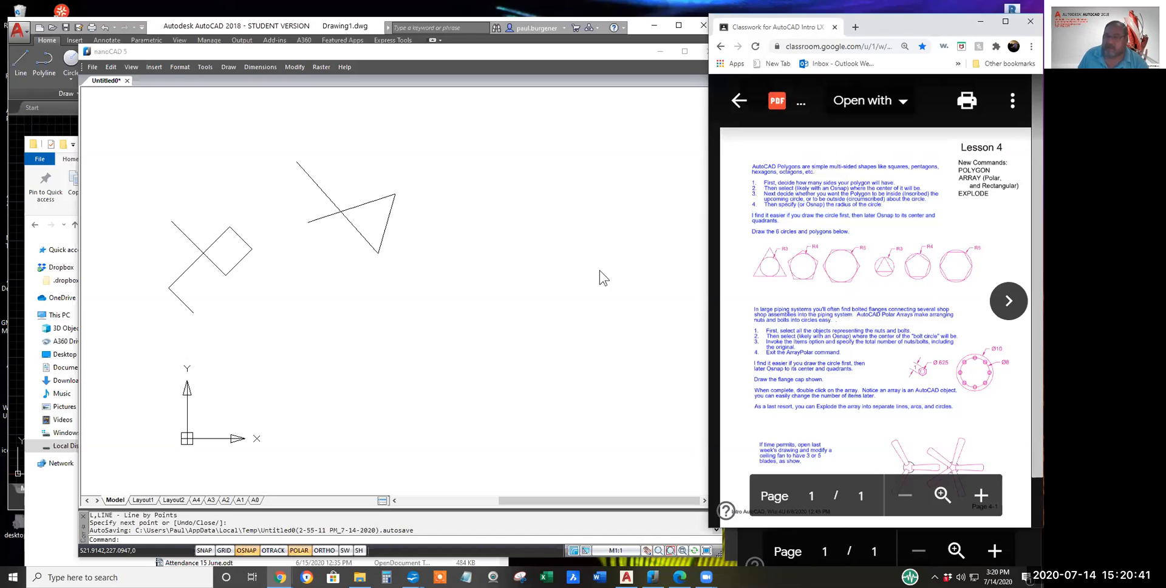
# Step: Switch to nanoCAD, pan its sketched lines, and bring AutoCAD's Drawing1 to the front
pyautogui.click(423, 242)
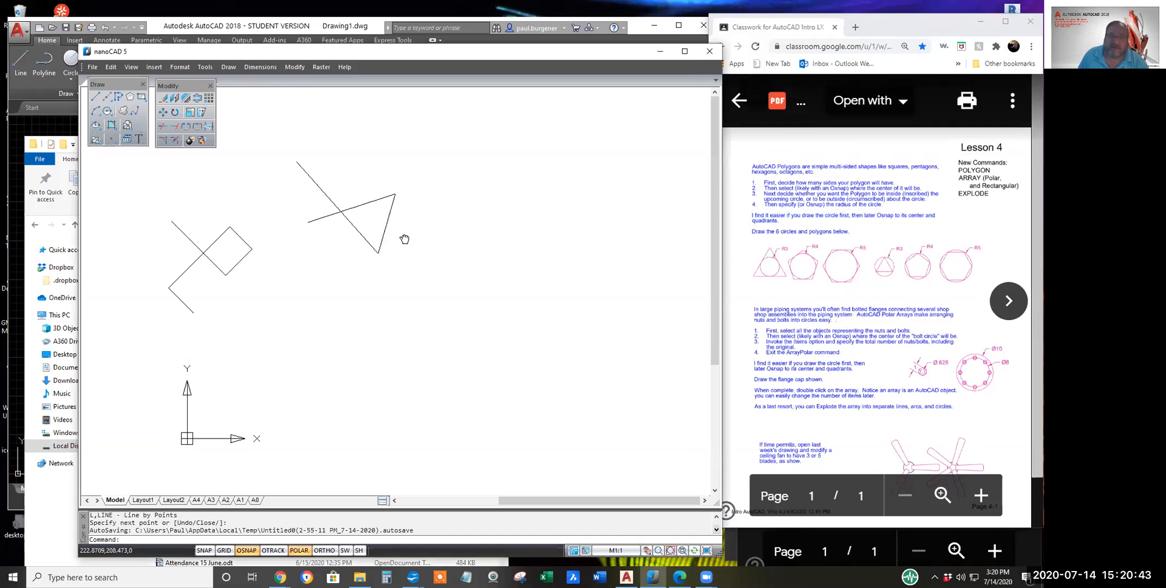
pyautogui.moveTo(404, 236); pyautogui.dragTo(341, 228, button='middle')
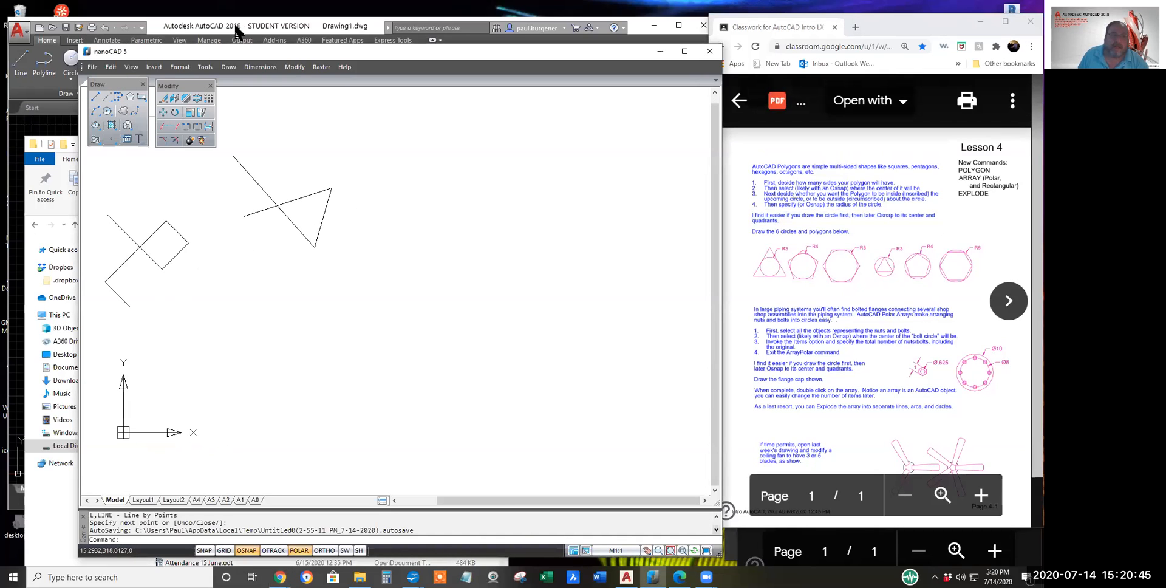
pyautogui.click(157, 20)
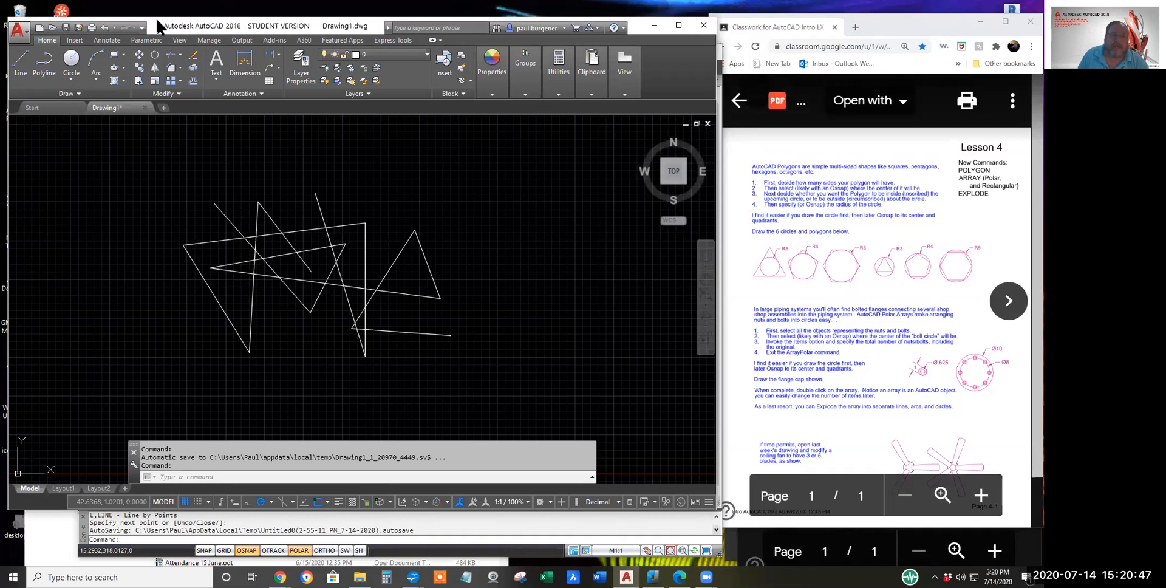
# Step: Turn off the drawing grid and set ANNOALLVISIBLE to 0
pyautogui.moveTo(484, 311)
pyautogui.mouseDown(button='middle')
pyautogui.moveTo(403, 279)
pyautogui.moveTo(403, 295)
pyautogui.mouseUp(button='middle')
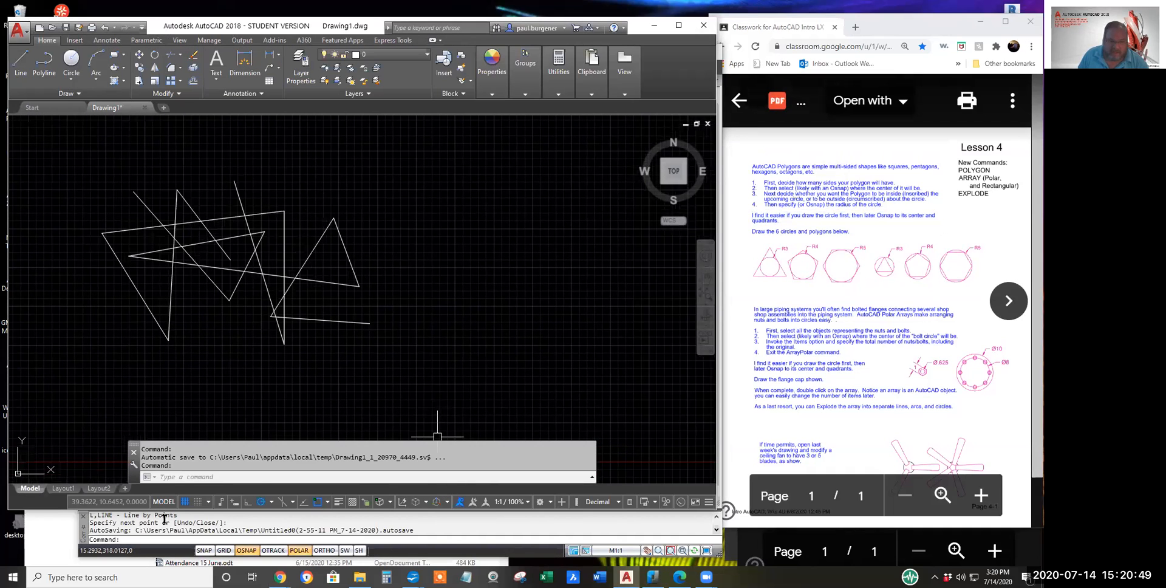
pyautogui.click(185, 502)
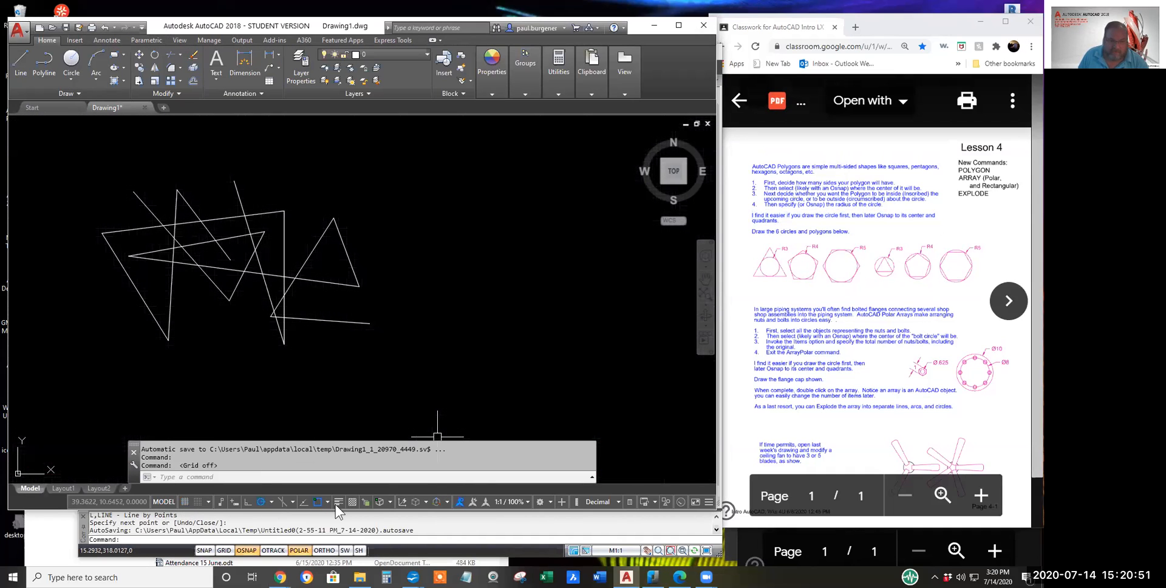
pyautogui.click(460, 501)
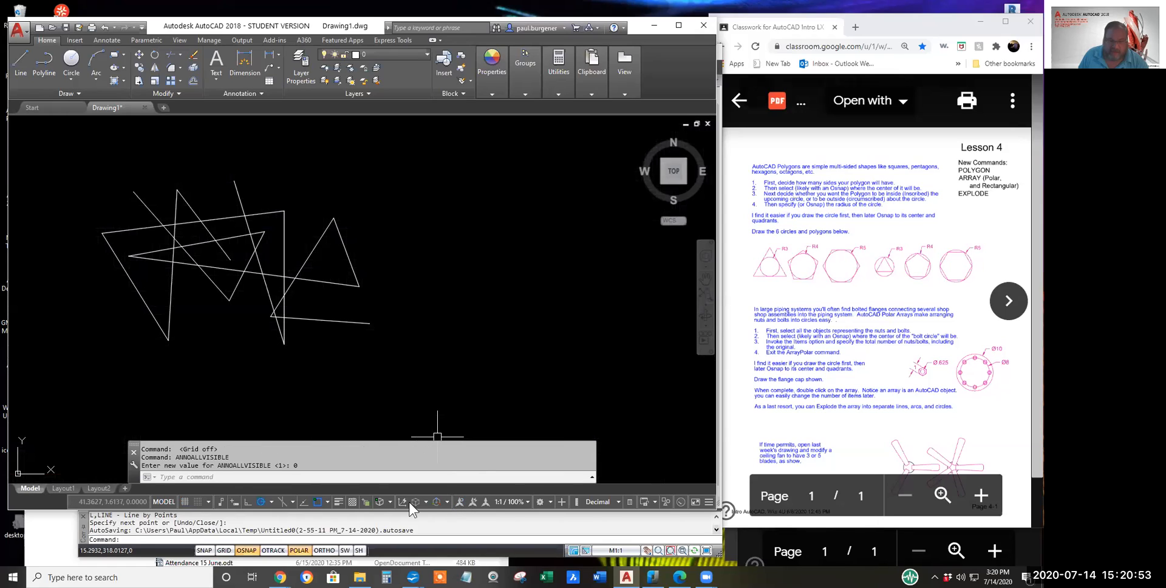
# Step: Review the available polar tracking angles and the running object snap modes, leaving the settings as they are
pyautogui.click(271, 502)
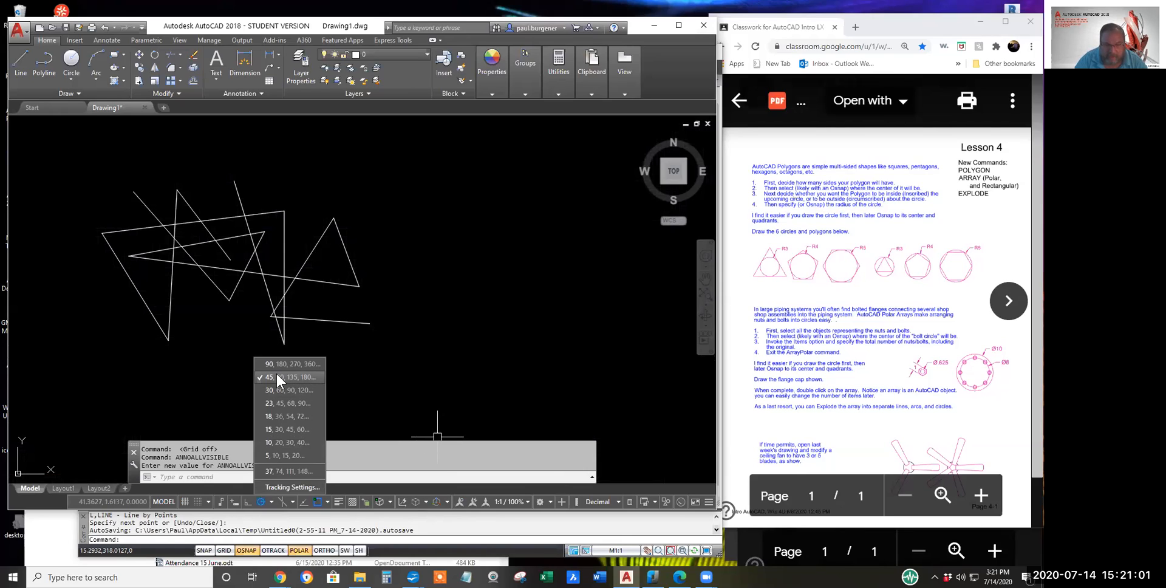
pyautogui.click(327, 499)
pyautogui.click(326, 499)
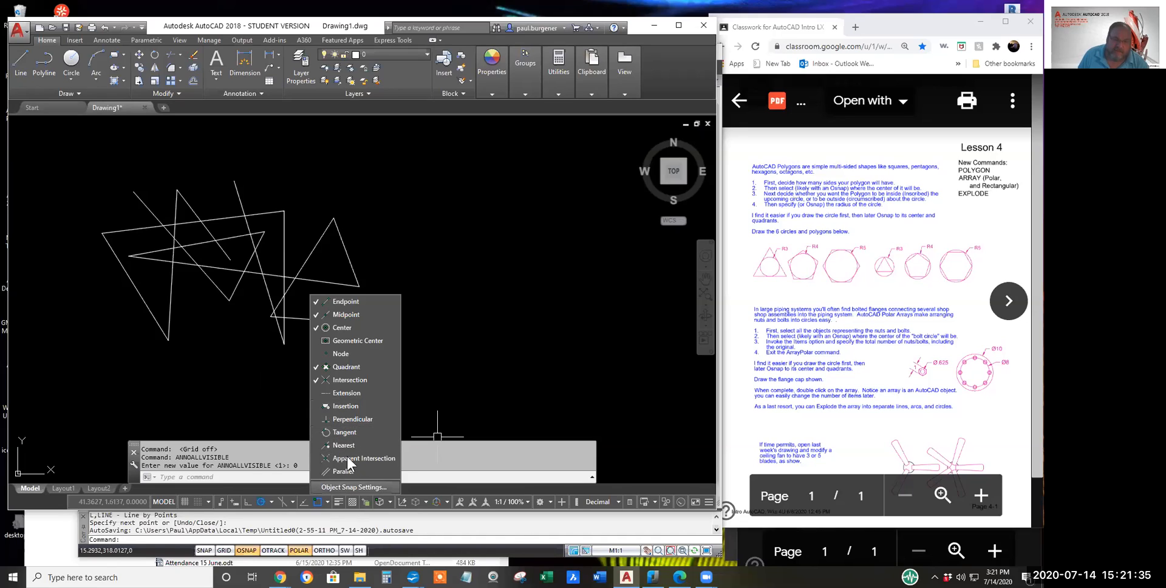
pyautogui.click(265, 367)
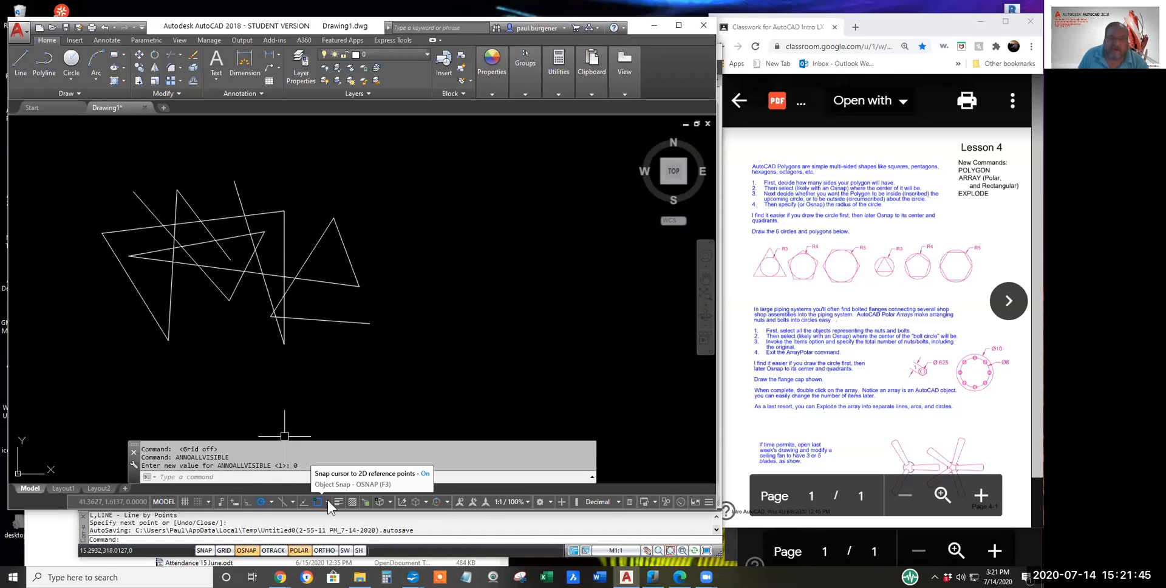
# Step: Mark the R3 label of the first polygon in the handout and draw a circle of radius 3 beside the sketched lines in AutoCAD
pyautogui.click(781, 248)
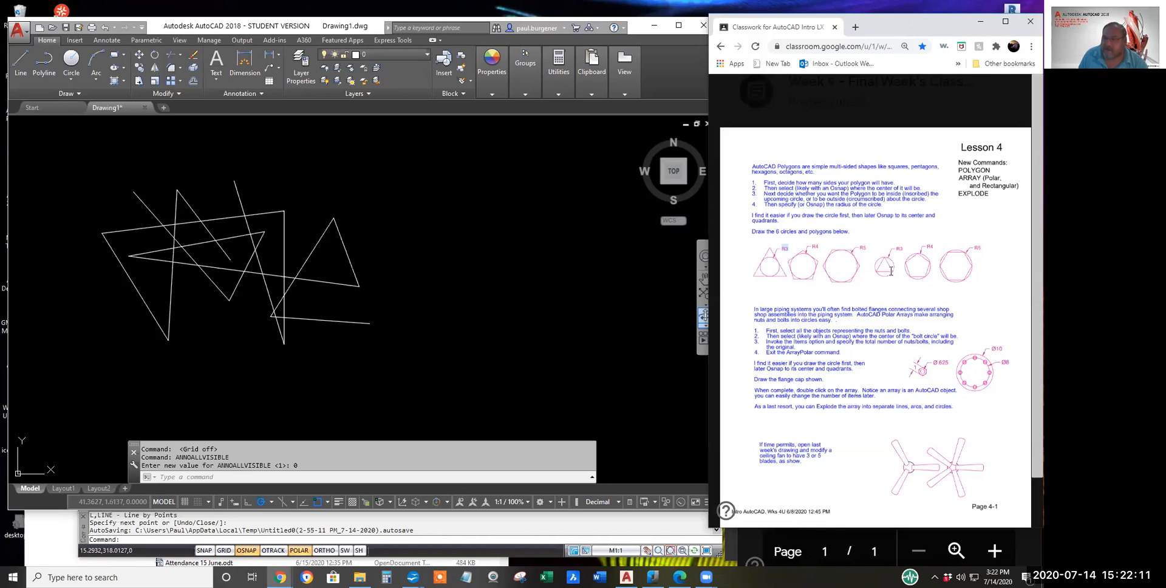
pyautogui.click(75, 67)
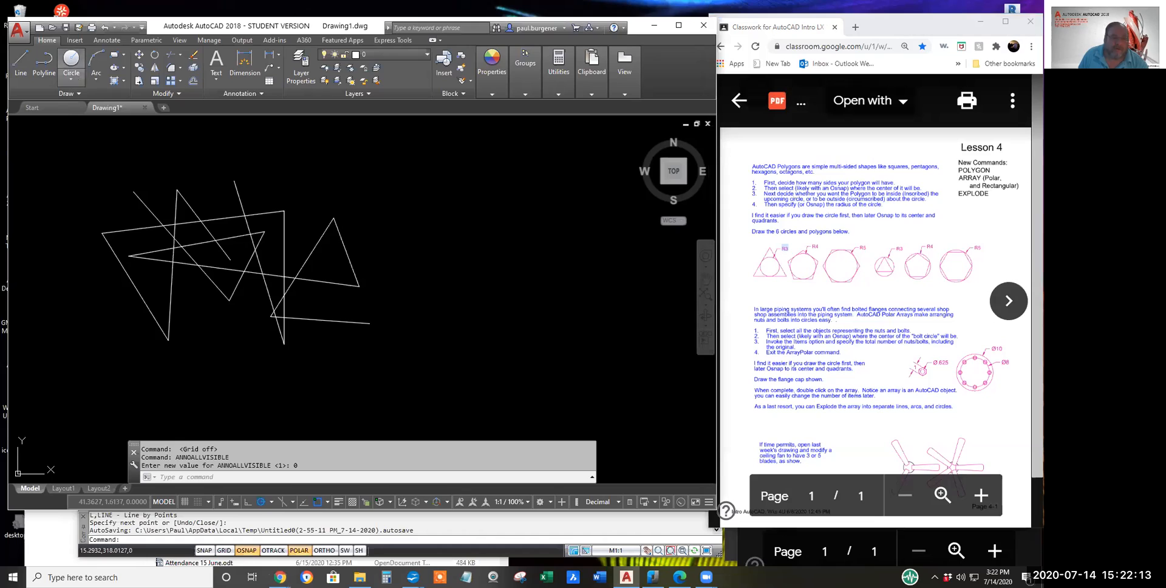
pyautogui.click(73, 66)
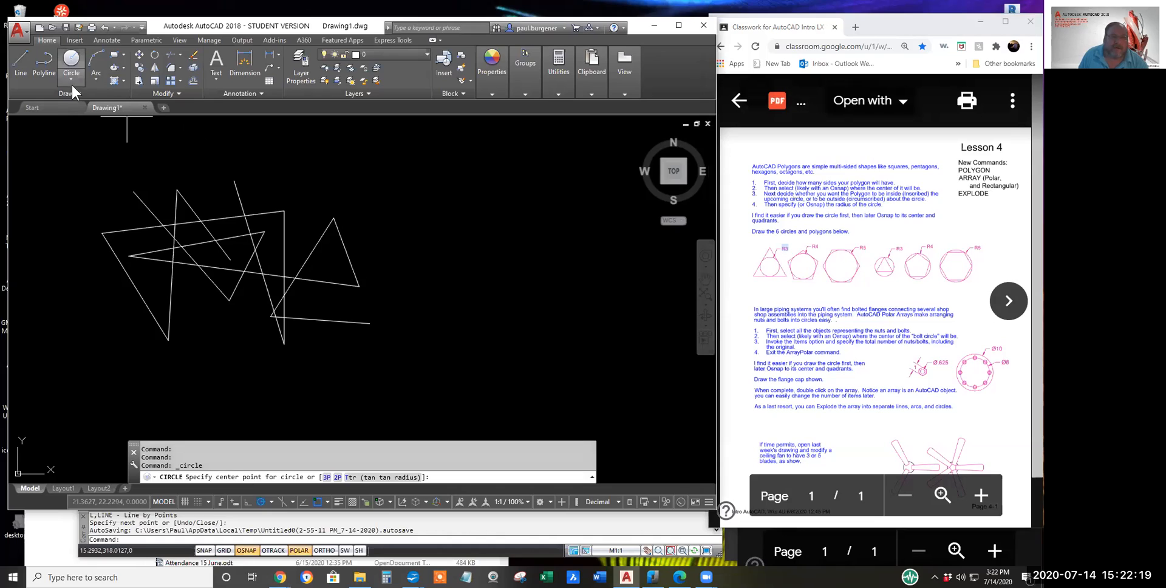
pyautogui.click(70, 77)
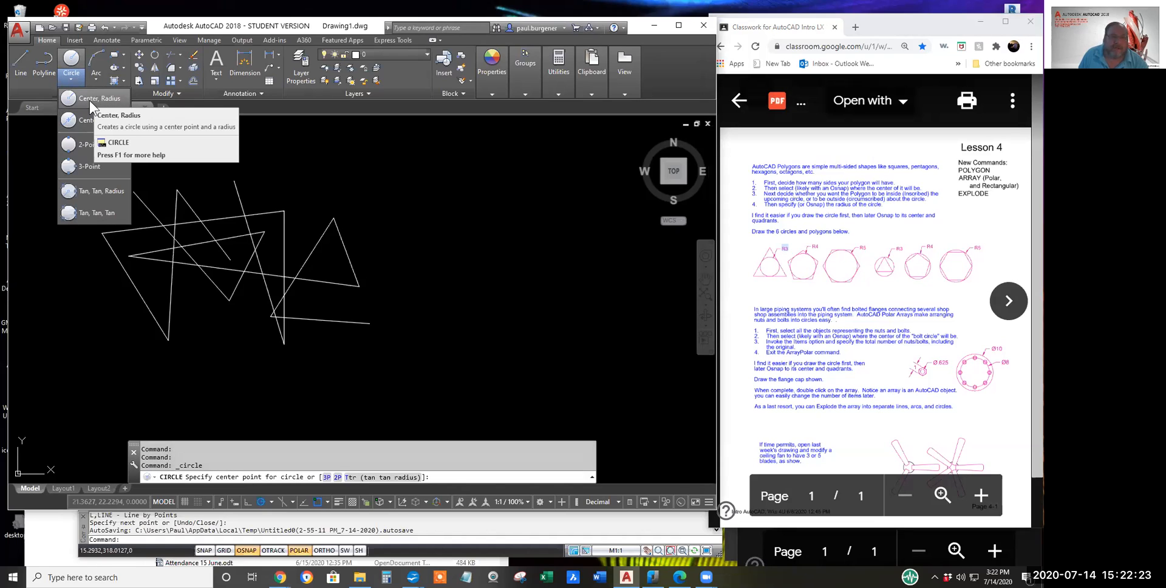
pyautogui.click(89, 100)
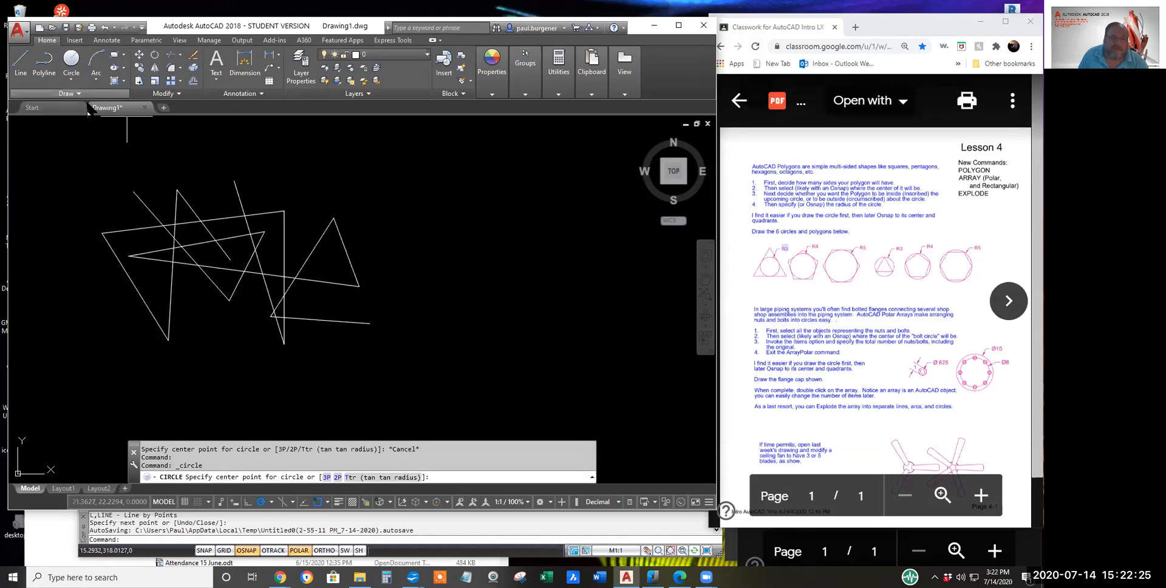
pyautogui.click(438, 232)
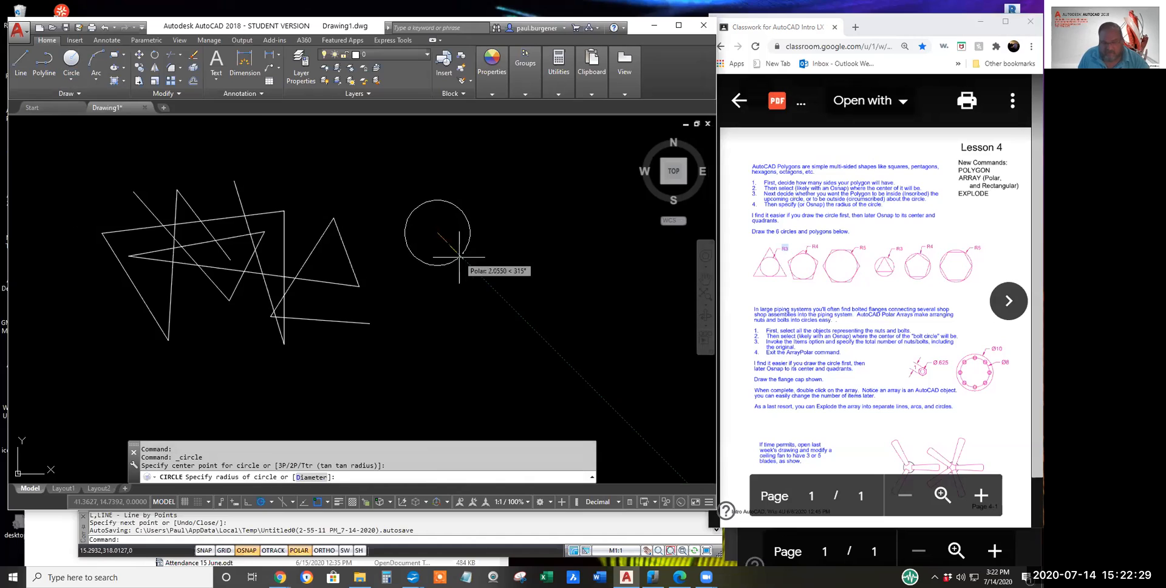
pyautogui.write('3')
pyautogui.press('Return')
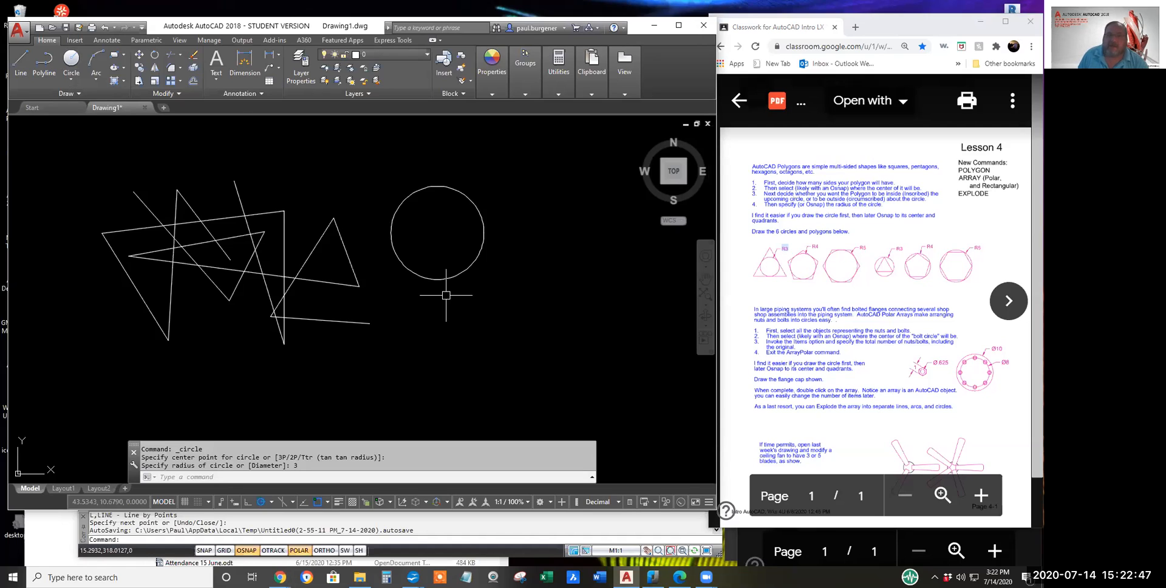
pyautogui.click(179, 80)
pyautogui.click(179, 79)
pyautogui.click(180, 80)
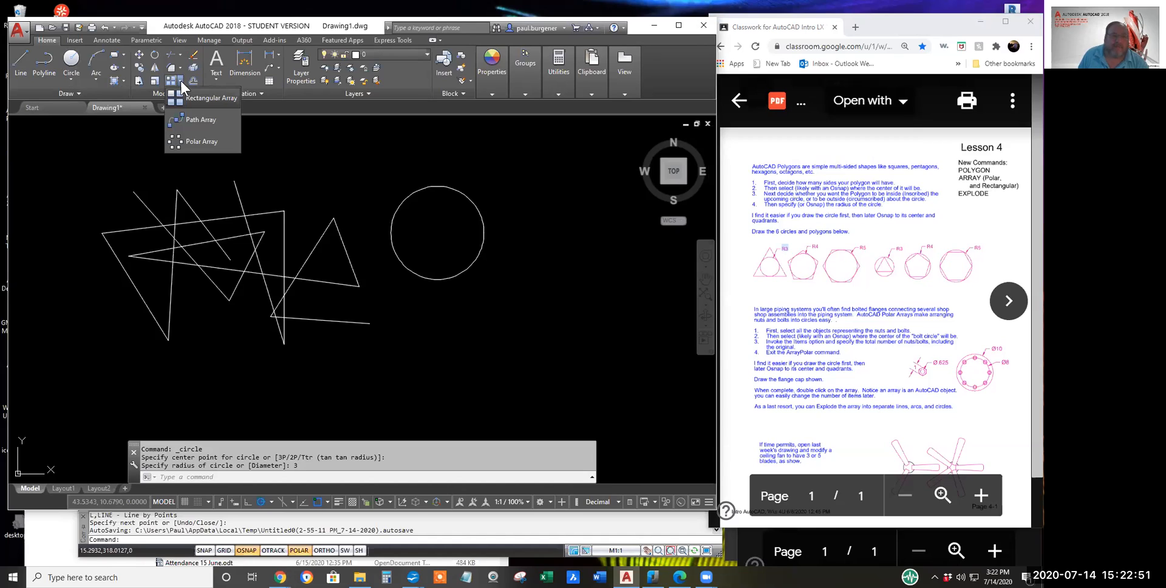
pyautogui.click(179, 79)
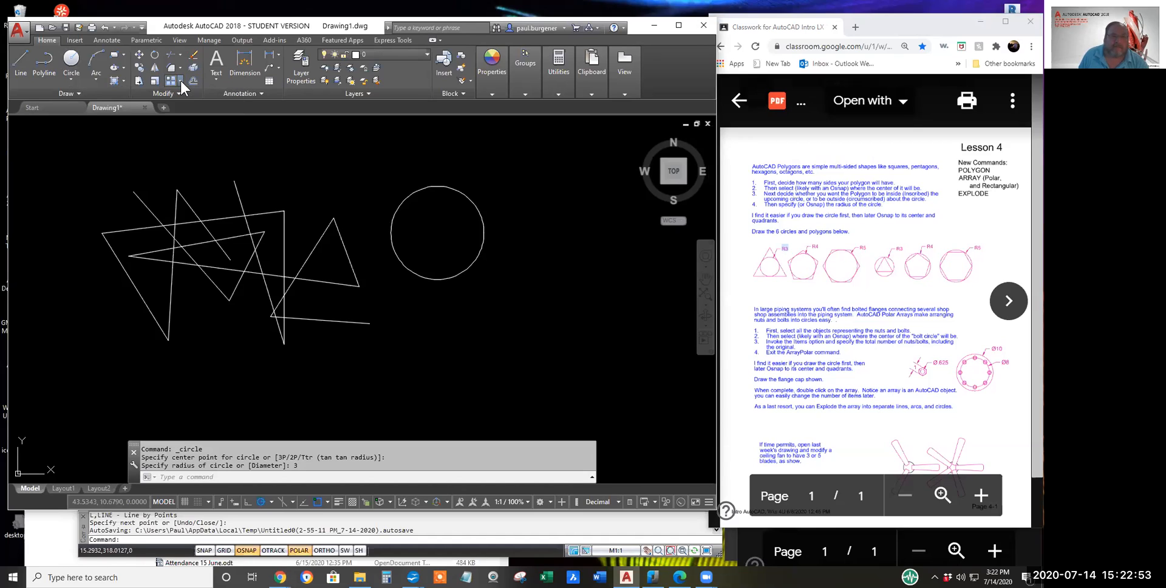
pyautogui.click(180, 80)
pyautogui.click(180, 79)
pyautogui.click(180, 80)
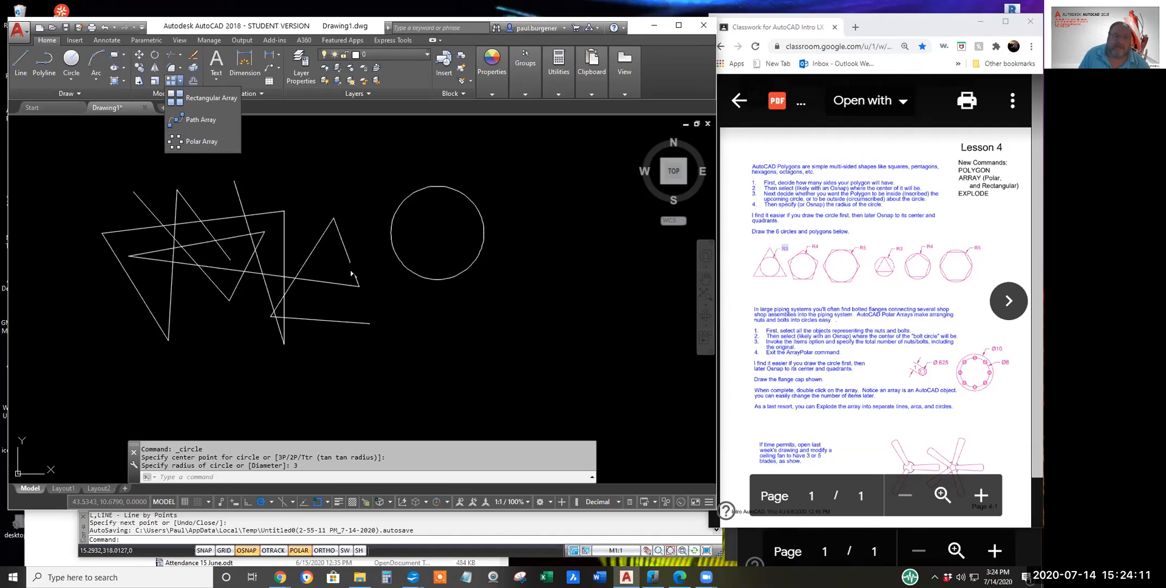
pyautogui.click(204, 143)
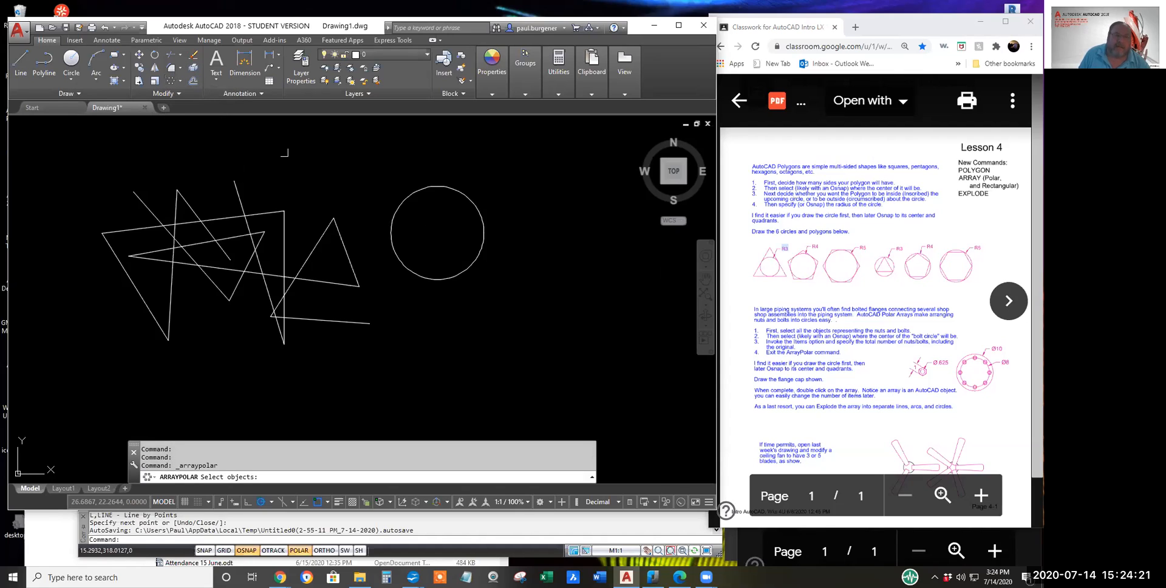
pyautogui.press('Escape')
pyautogui.press('Escape')
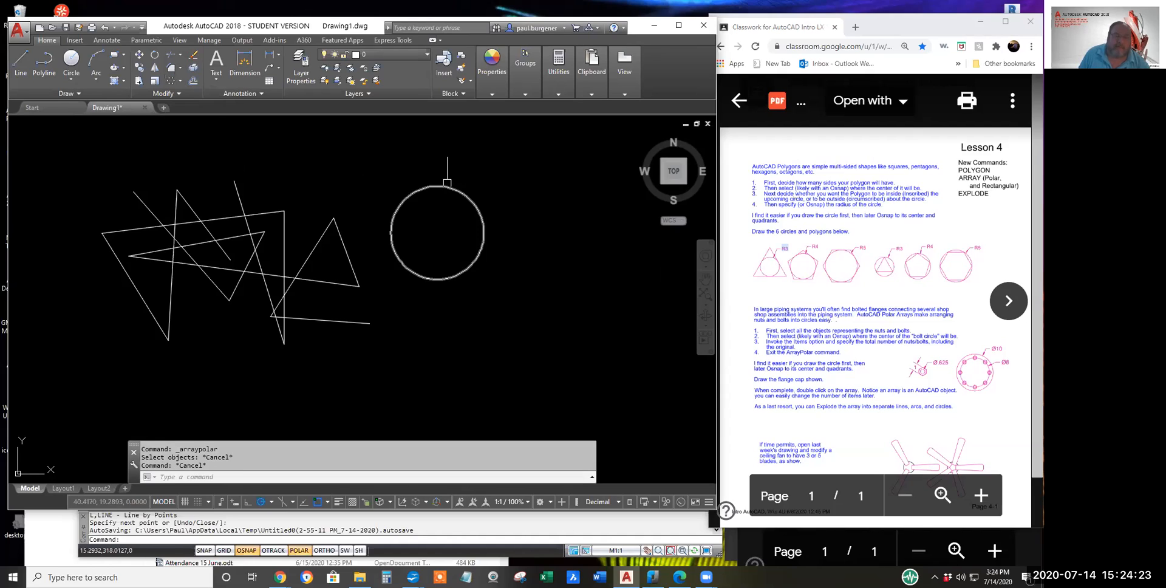
# Step: Draw a 3-sided polygon circumscribed about the circle, centered on it and sized to its bottom quadrant
pyautogui.click(124, 54)
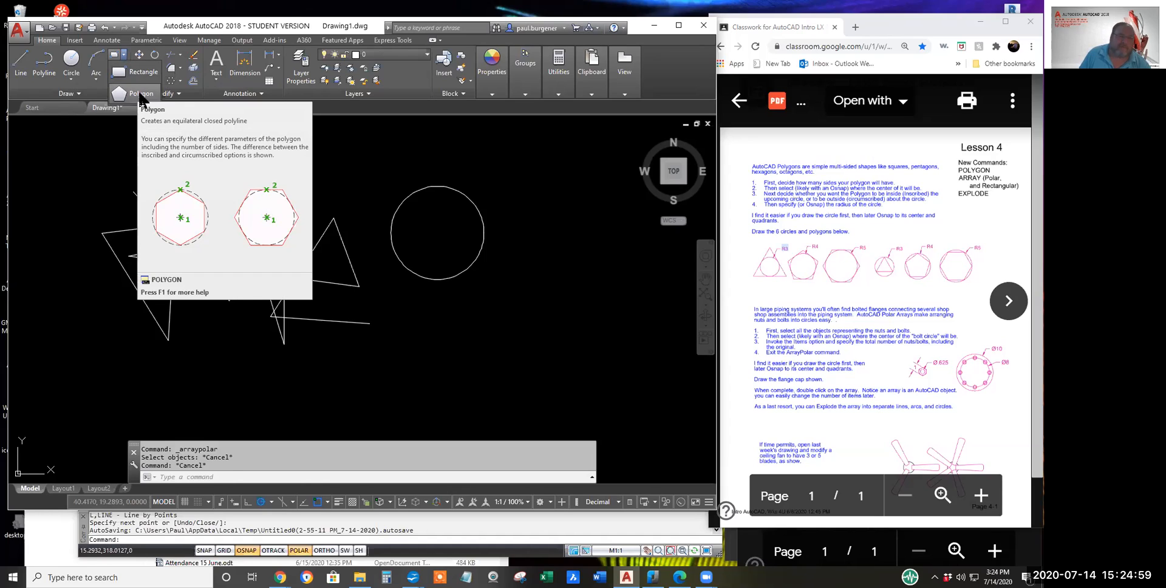
pyautogui.click(138, 93)
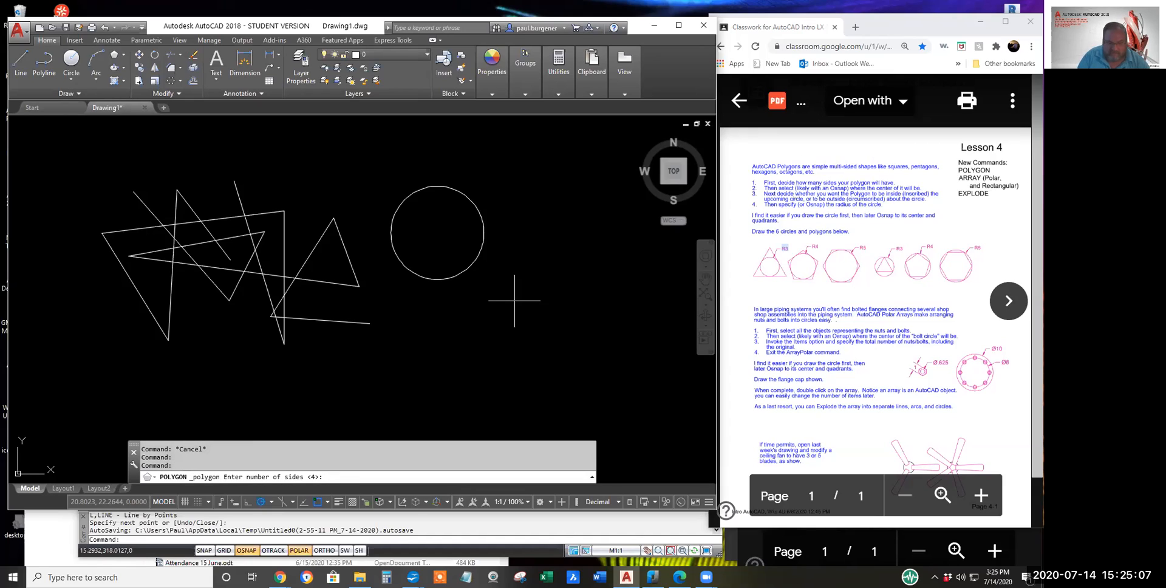
pyautogui.write('3')
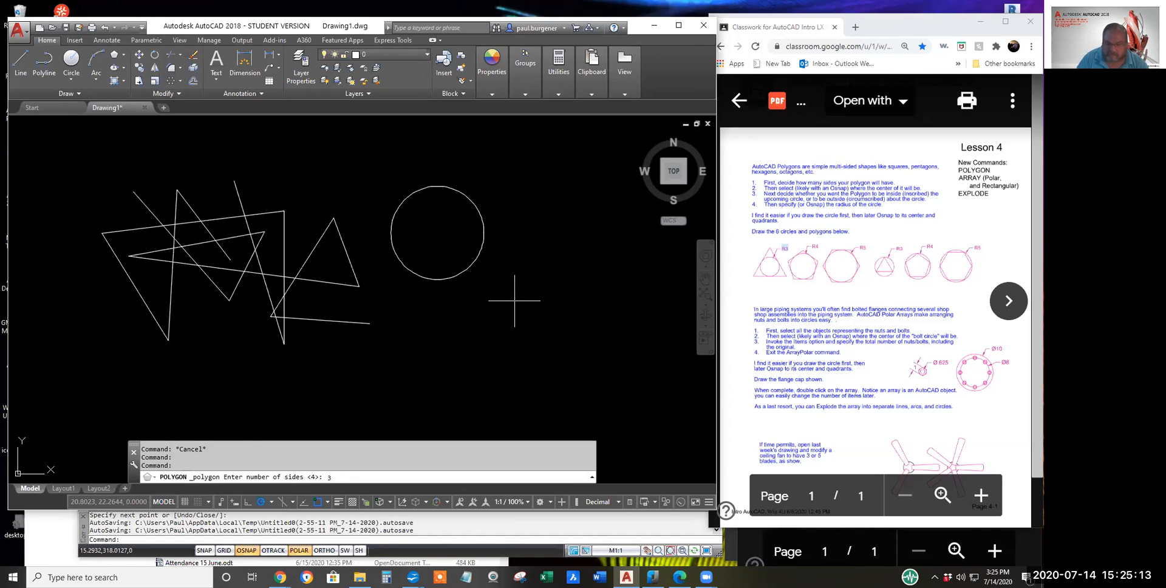
pyautogui.press('Return')
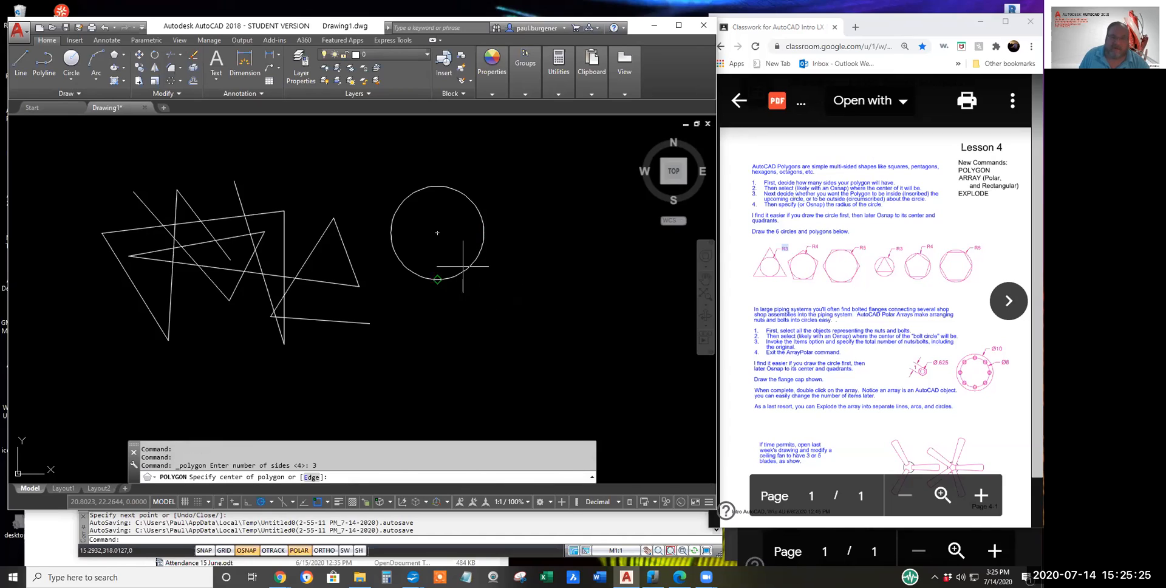
pyautogui.click(437, 232)
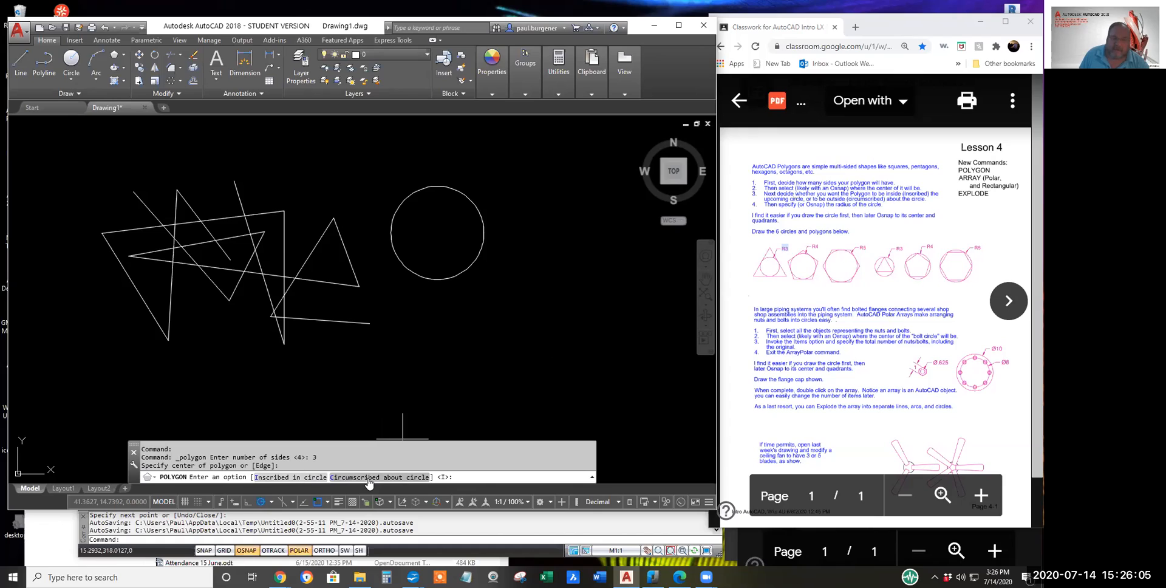
pyautogui.rightClick(452, 328)
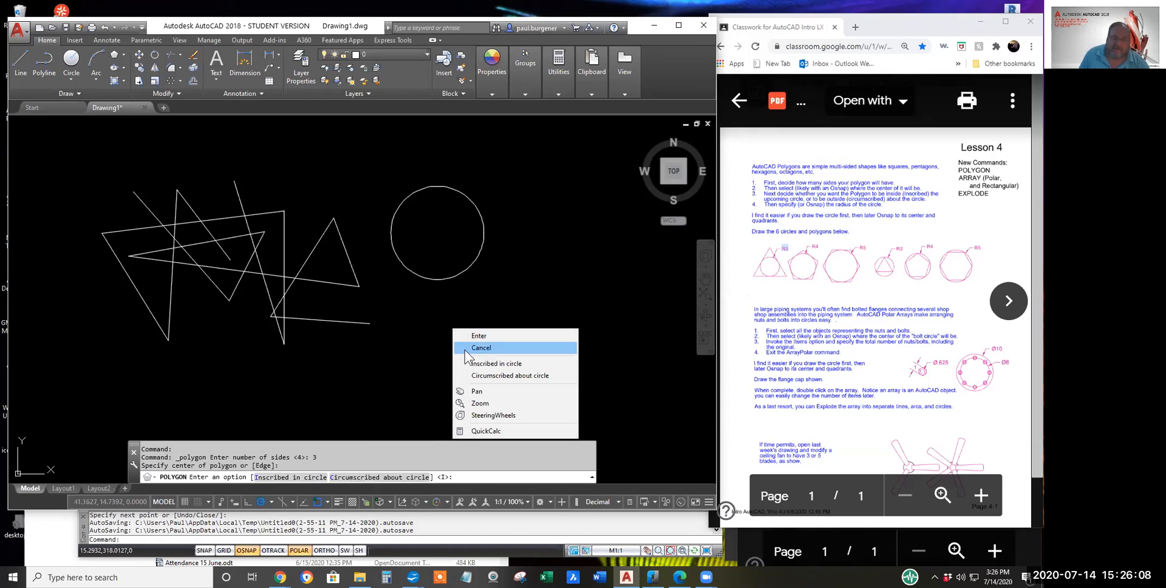
pyautogui.click(492, 377)
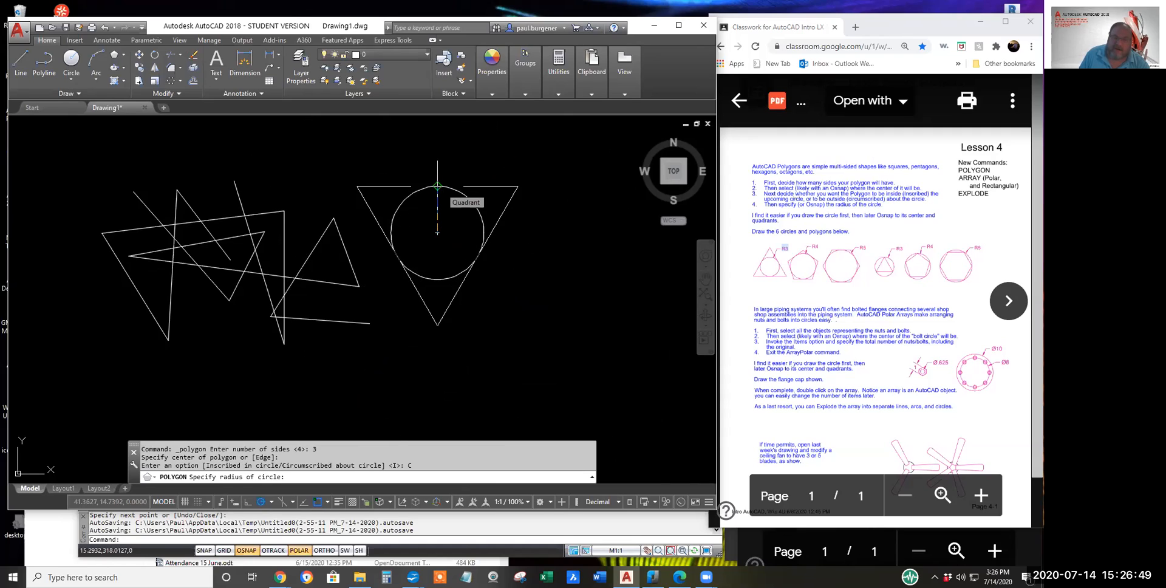
pyautogui.click(437, 280)
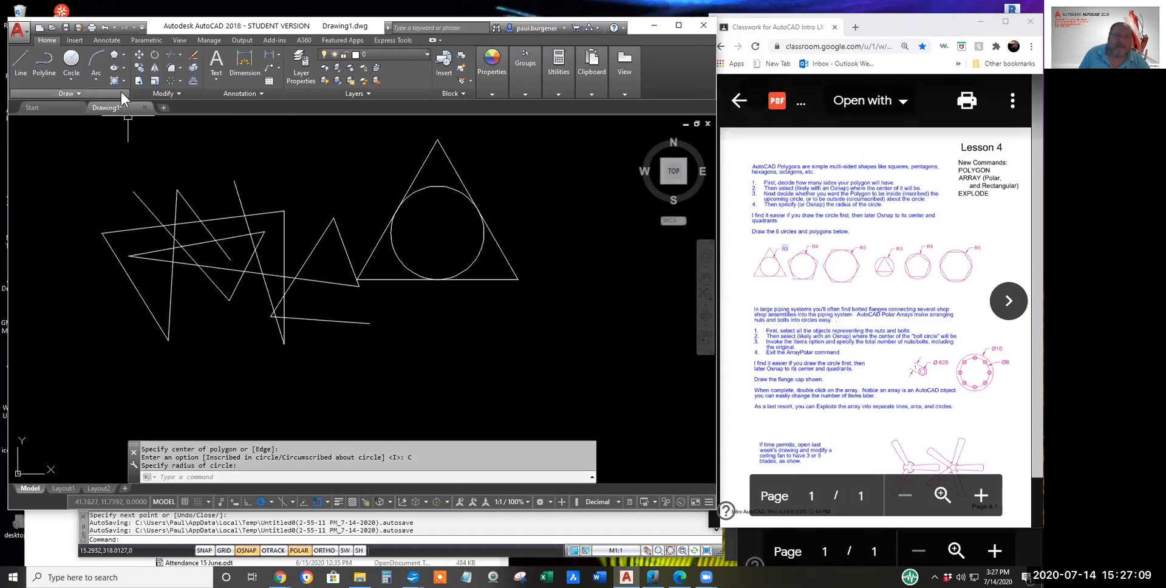
# Step: Draw a 3-sided polygon inscribed in the same circle, centered on it and sized to its top quadrant
pyautogui.click(123, 54)
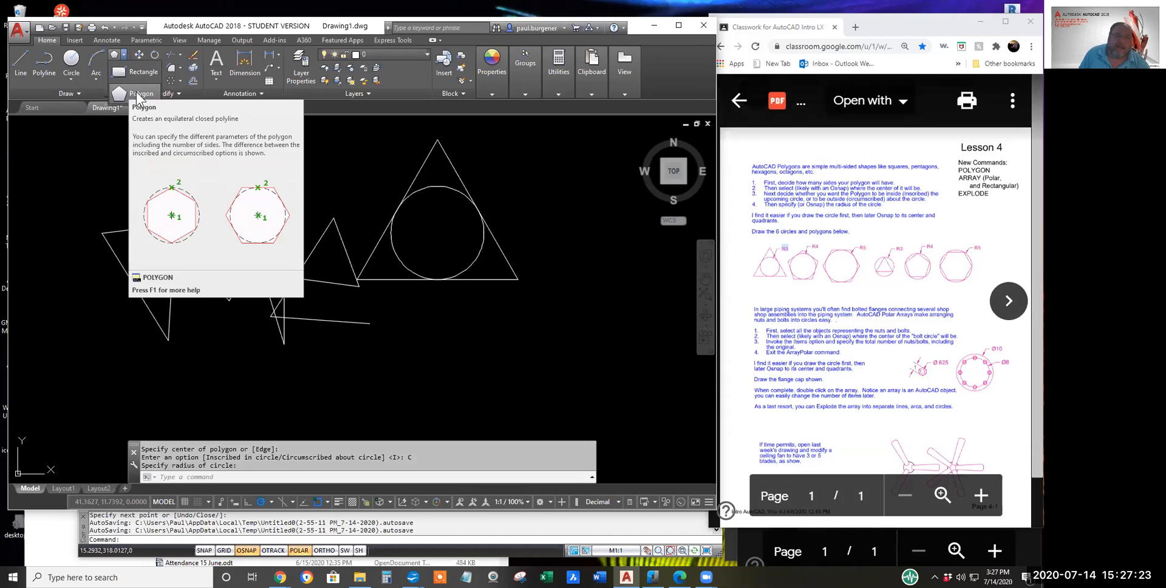
pyautogui.click(139, 94)
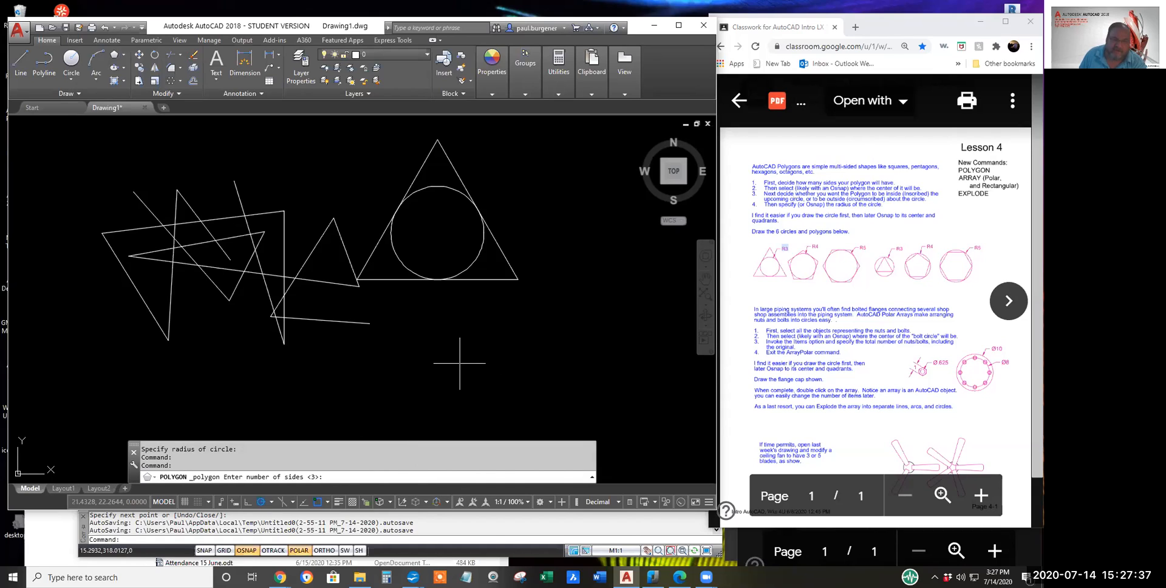
pyautogui.press('Return')
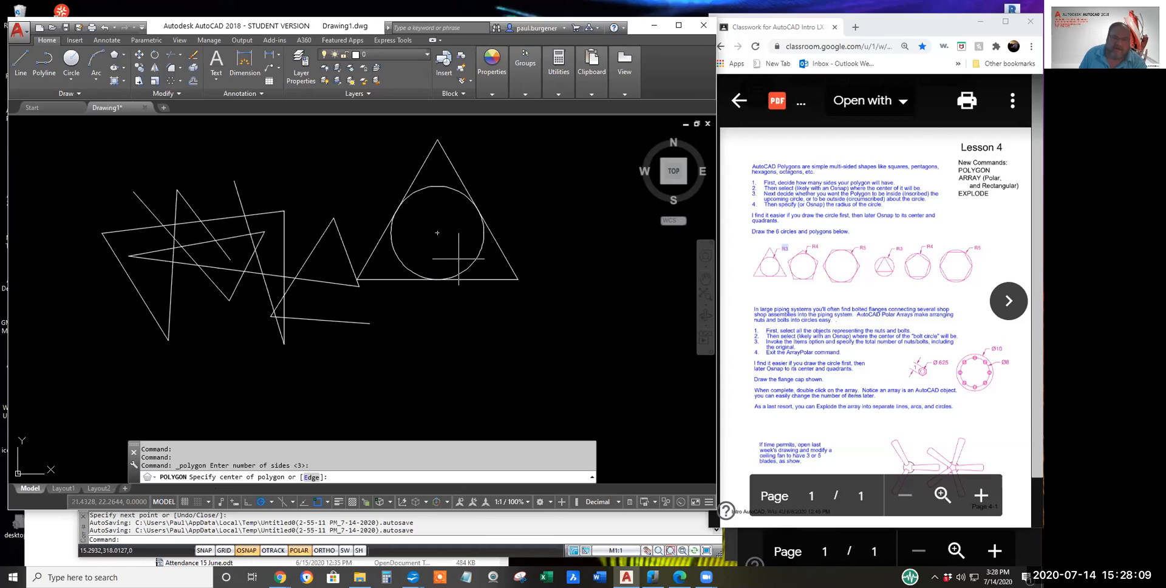
pyautogui.click(437, 232)
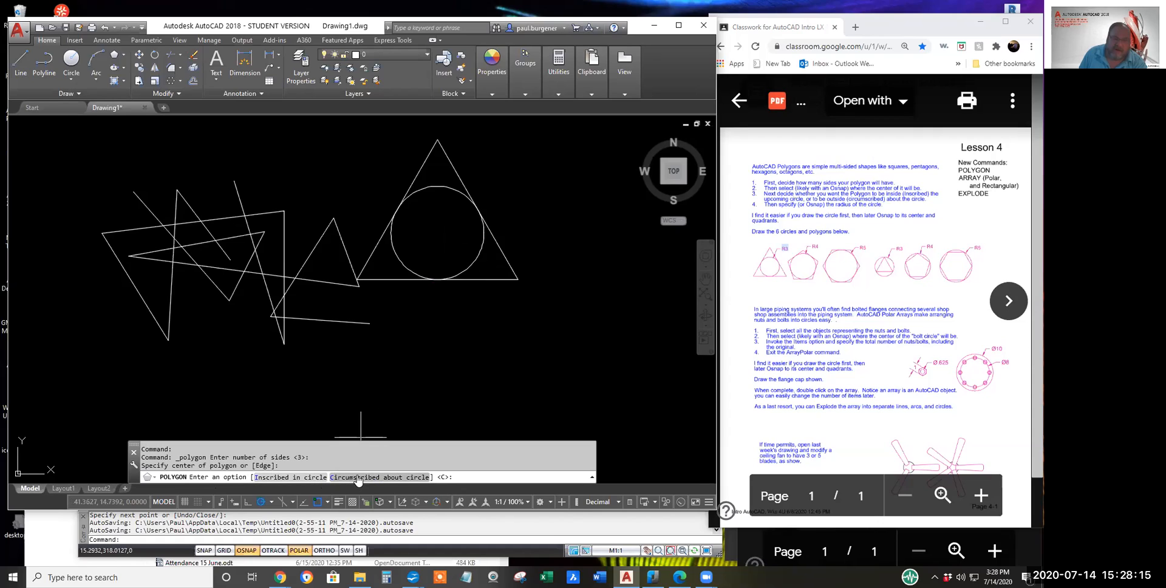
pyautogui.click(297, 477)
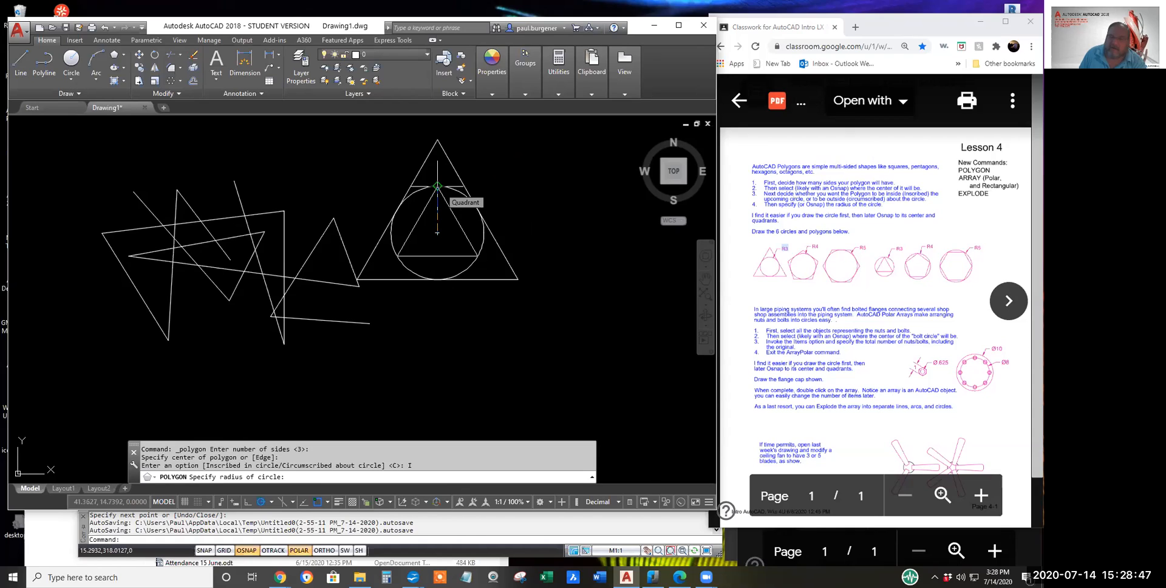
pyautogui.click(437, 187)
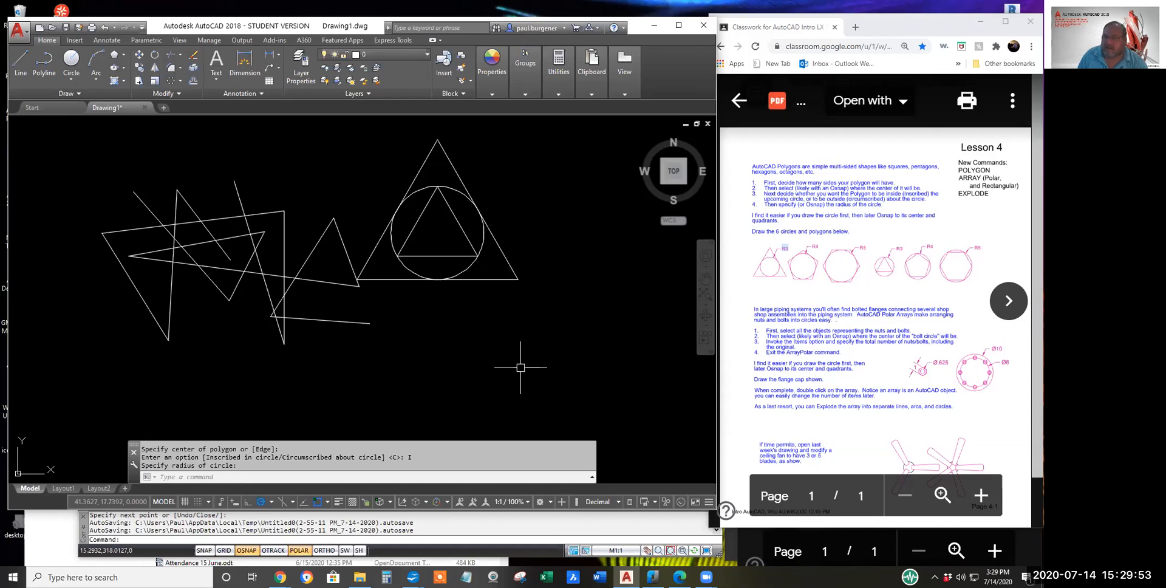
# Step: Highlight the Ø.625 label in the handout's flange exercise and bring empty drawing space beside the triangles into view
pyautogui.click(935, 363)
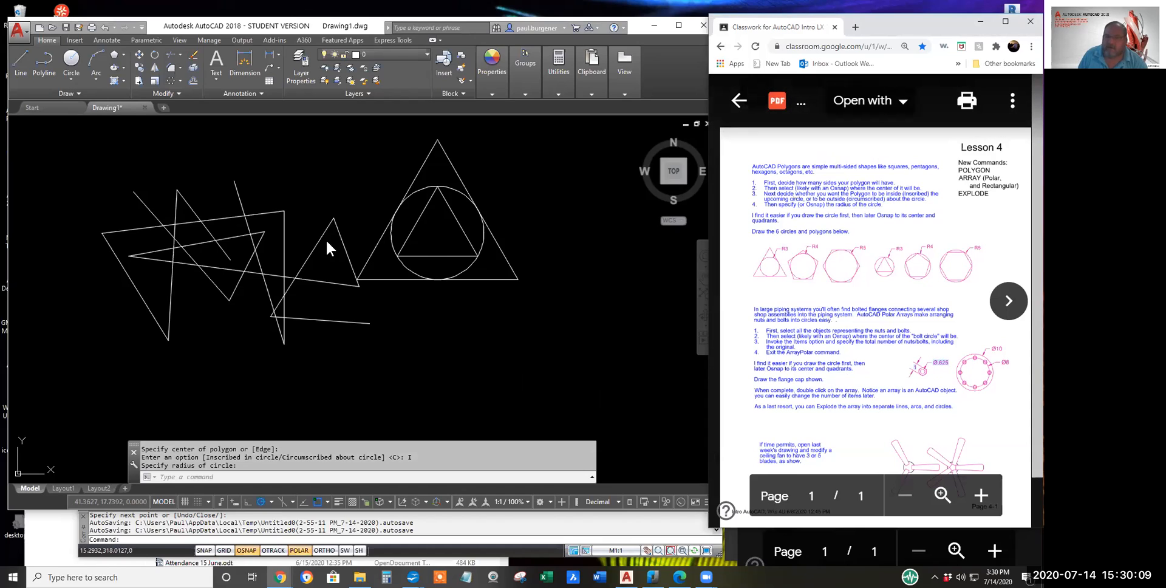
pyautogui.moveTo(431, 246); pyautogui.dragTo(90, 256, button='middle')
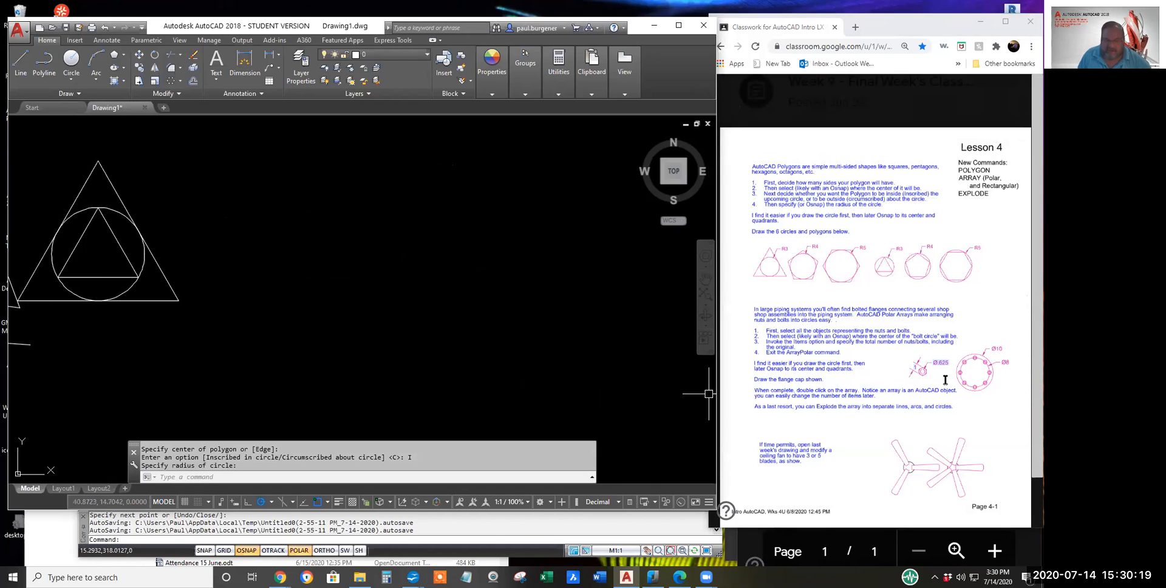
pyautogui.keyDown('ctrl'); pyautogui.scroll(1, 945, 379); pyautogui.keyUp('ctrl')
pyautogui.keyDown('ctrl'); pyautogui.scroll(-1, 944, 379); pyautogui.keyUp('ctrl')
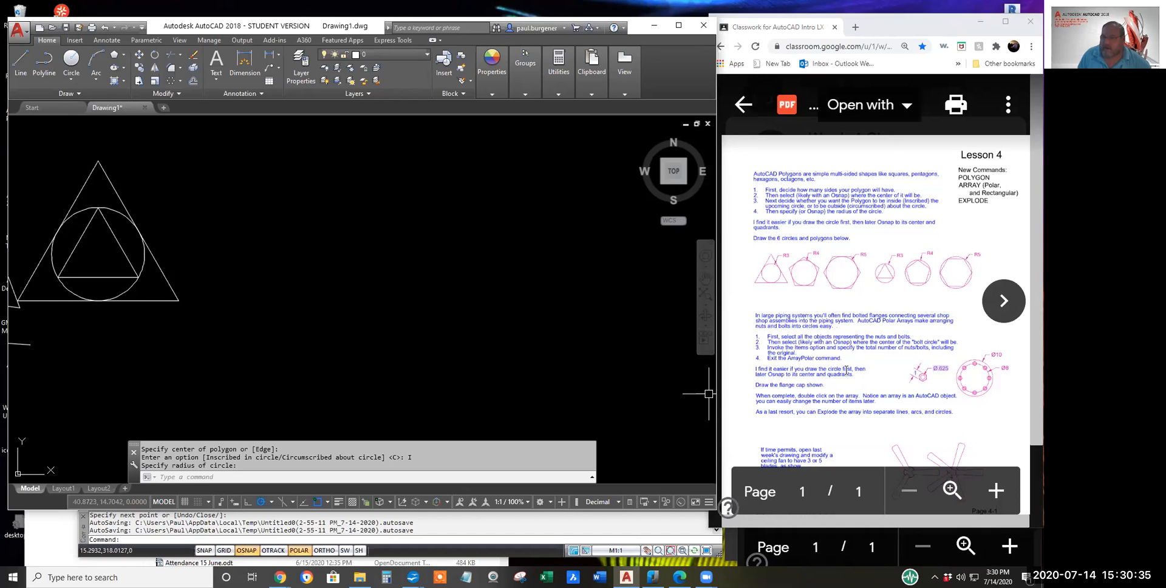
# Step: Highlight the handout's tip about drawing the circle first and clear the highlight at the flange exercise's bolt detail
pyautogui.click(788, 369)
pyautogui.doubleClick(787, 368)
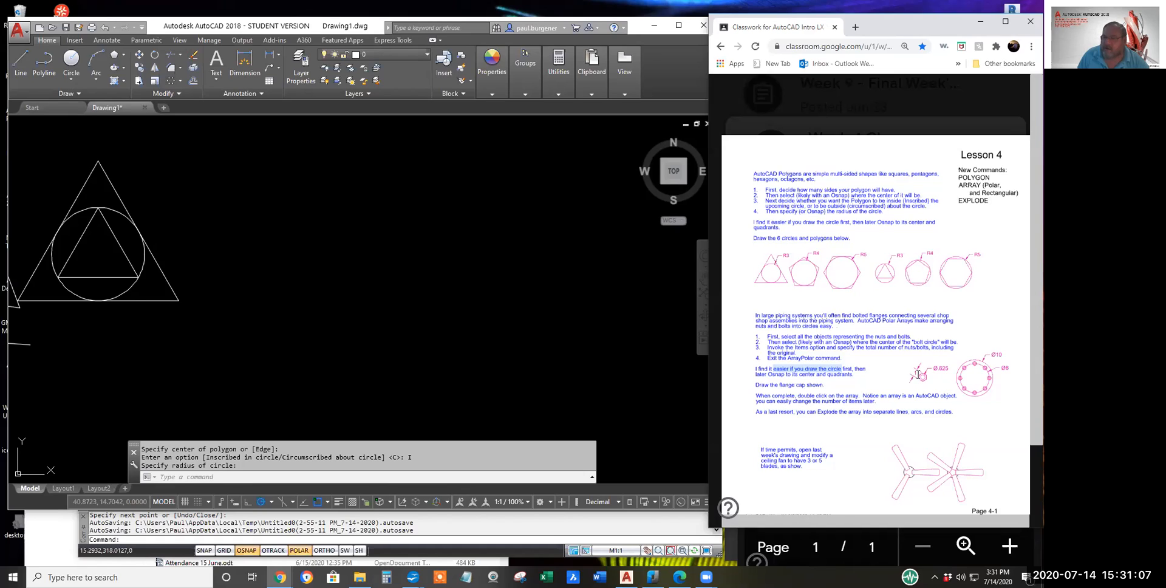
pyautogui.click(917, 375)
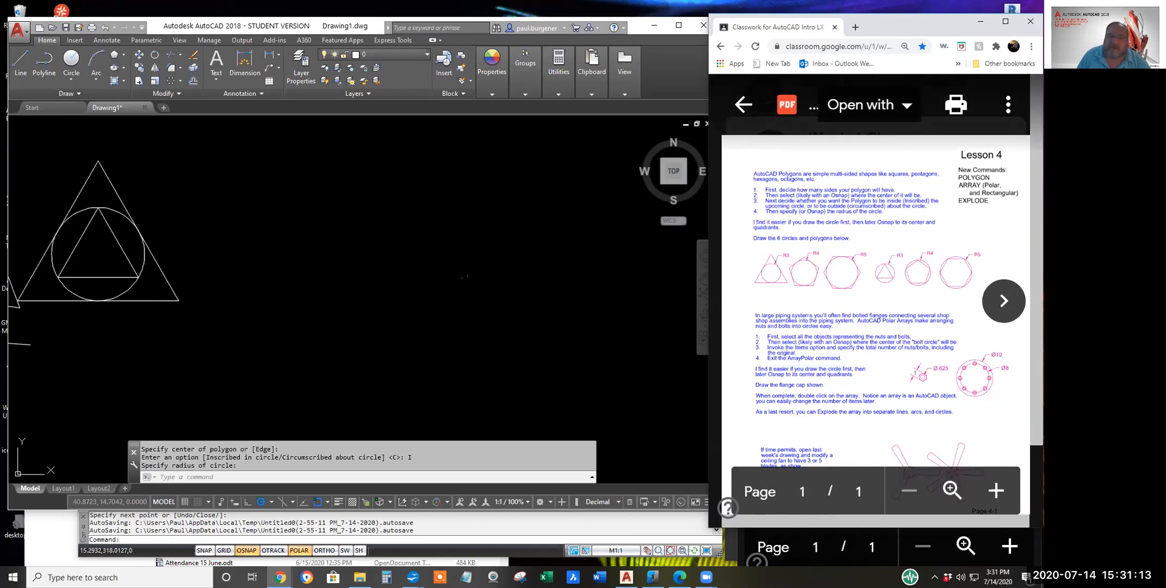
# Step: Make the AutoCAD window taller and cancel the diameter circle started beside the triangles
pyautogui.click(72, 66)
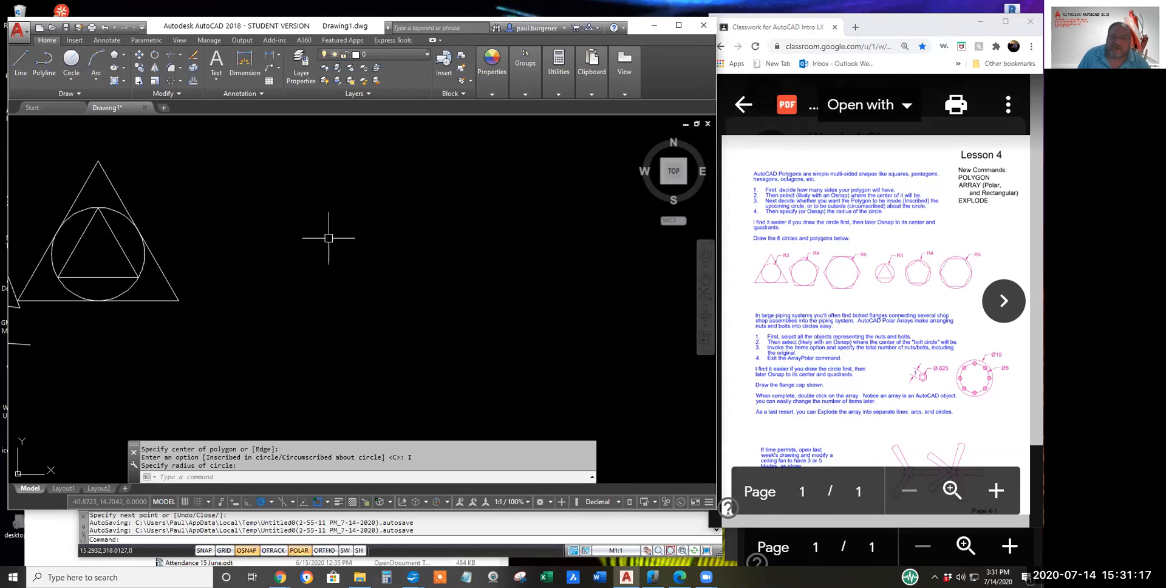
pyautogui.click(71, 76)
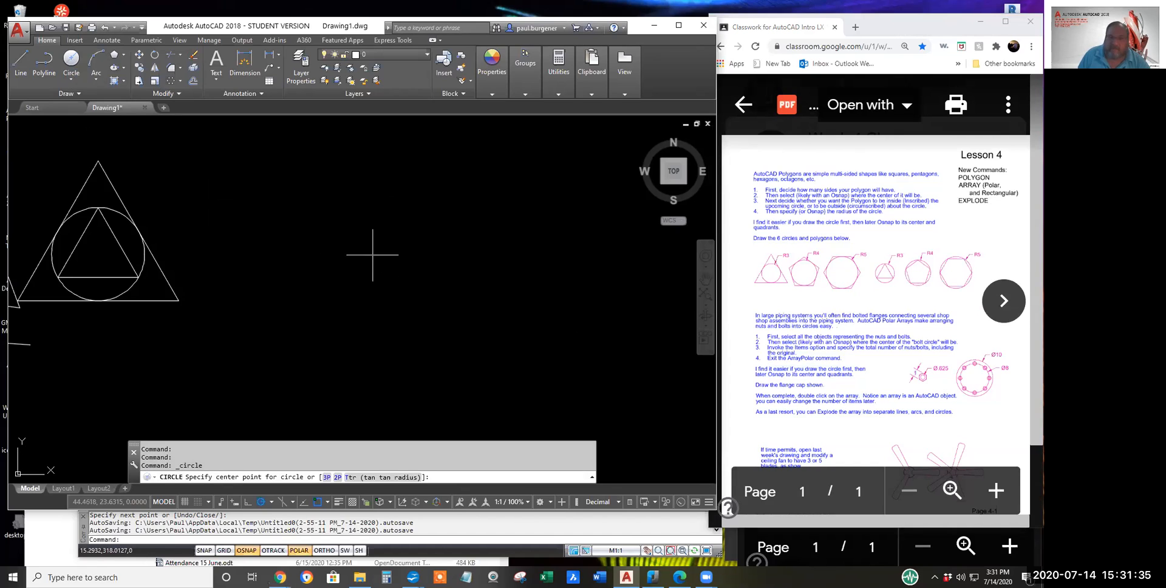
pyautogui.click(366, 259)
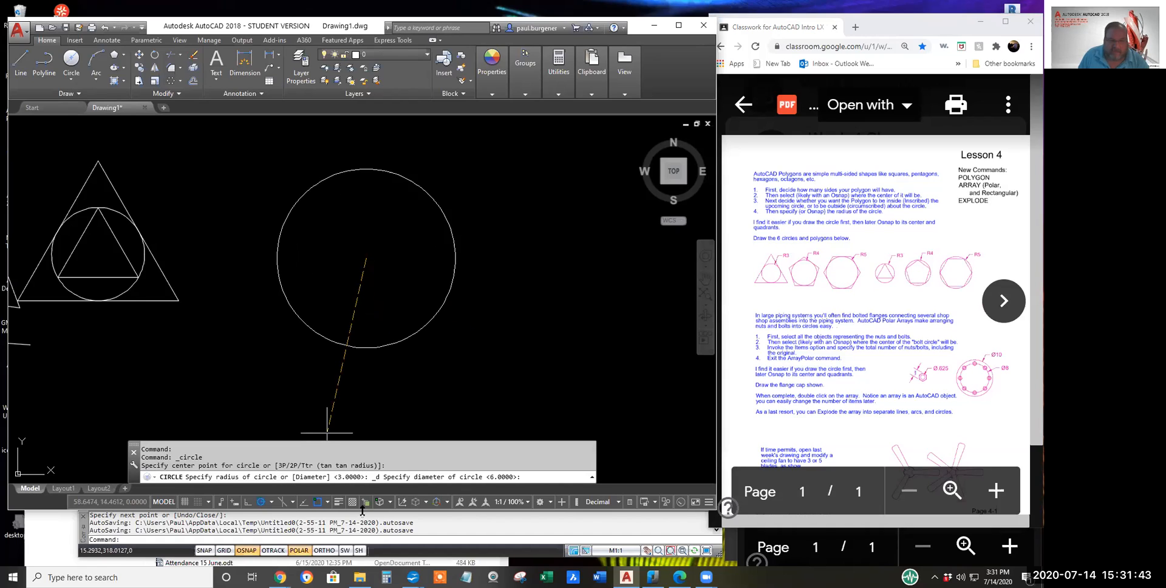
pyautogui.moveTo(362, 511); pyautogui.dragTo(364, 536)
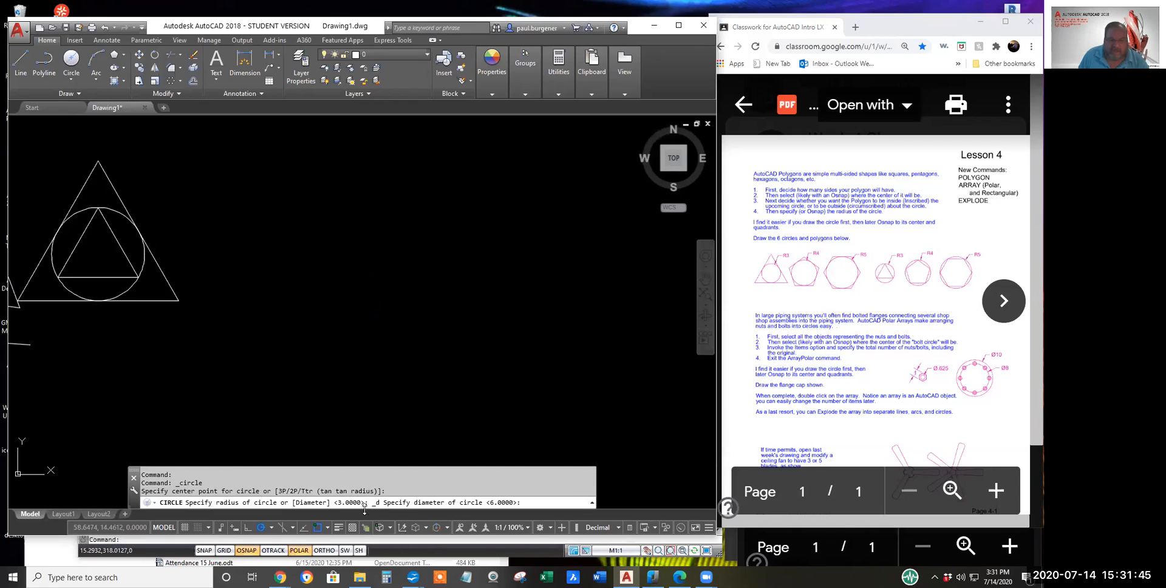
pyautogui.press('Escape')
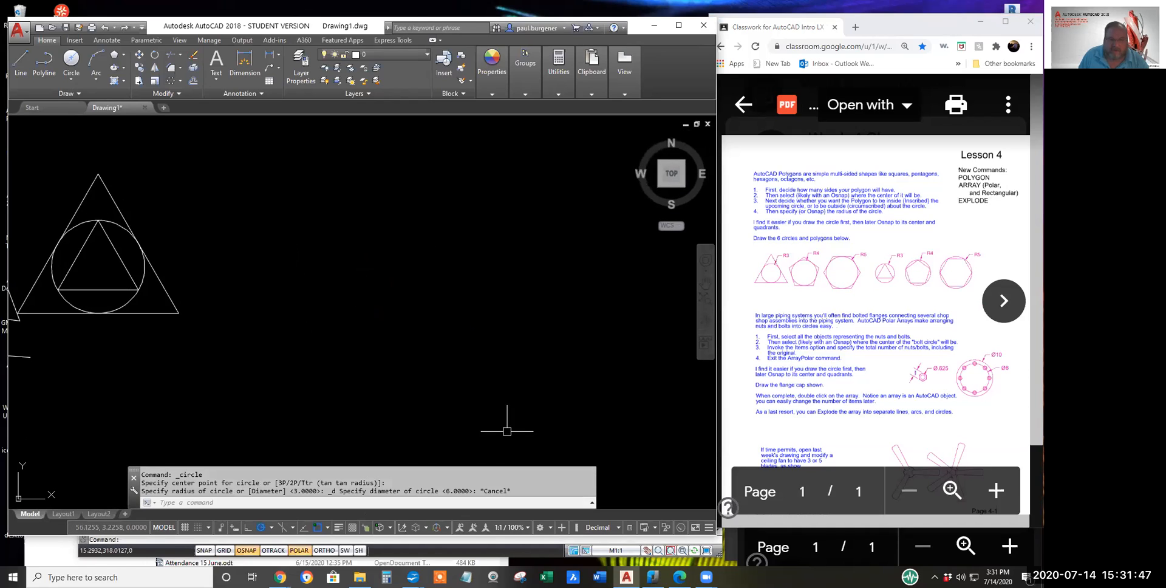
# Step: Draw a circle of diameter .625 in the empty space beside the triangles
pyautogui.click(71, 59)
pyautogui.click(341, 250)
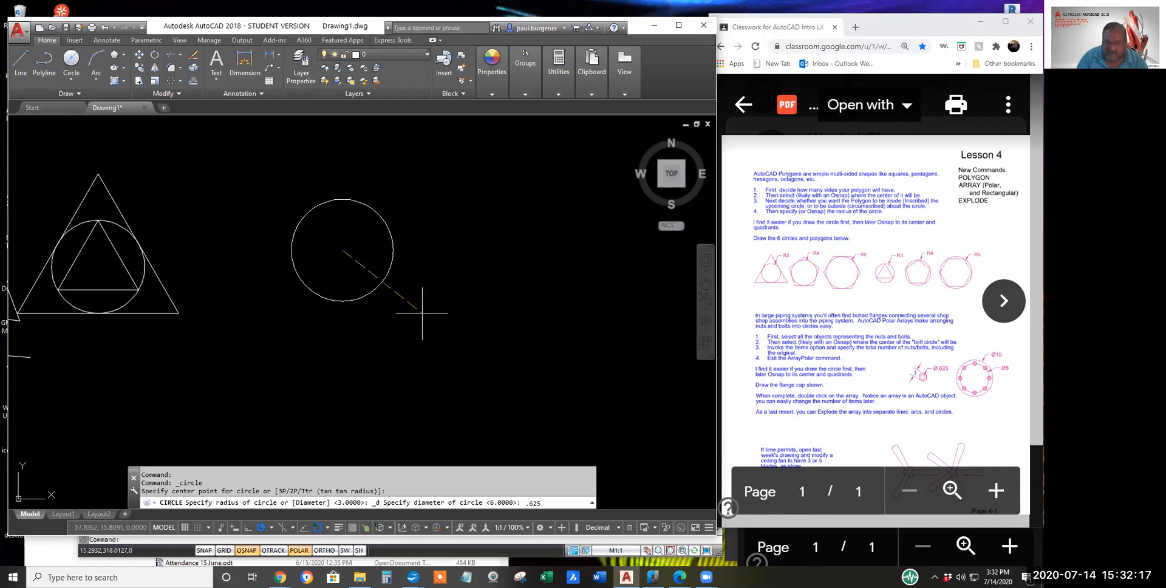
pyautogui.press('Return')
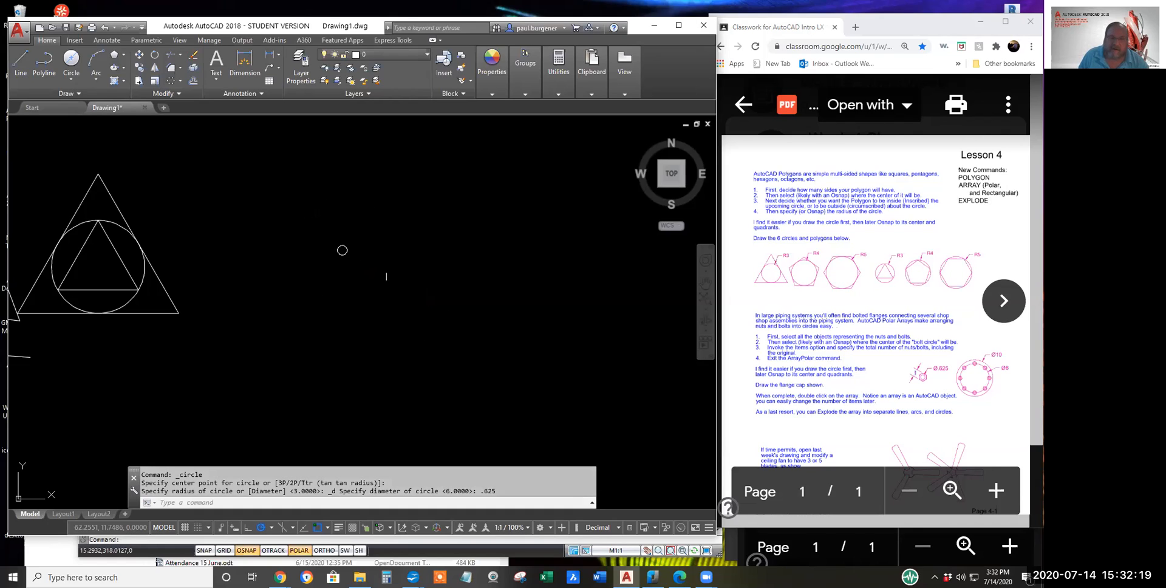
# Step: Draw a concentric circle of diameter 1 around the small bolt circle, using the Center, Diameter method
pyautogui.scroll(8, 343, 250)
pyautogui.moveTo(332, 276); pyautogui.dragTo(388, 300, button='middle')
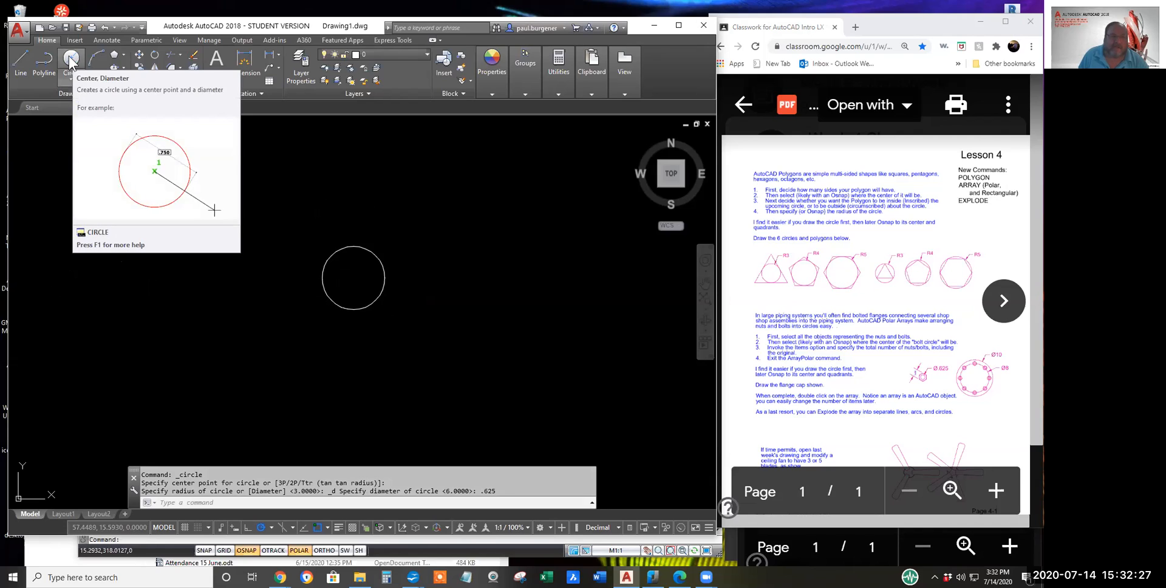
pyautogui.click(71, 79)
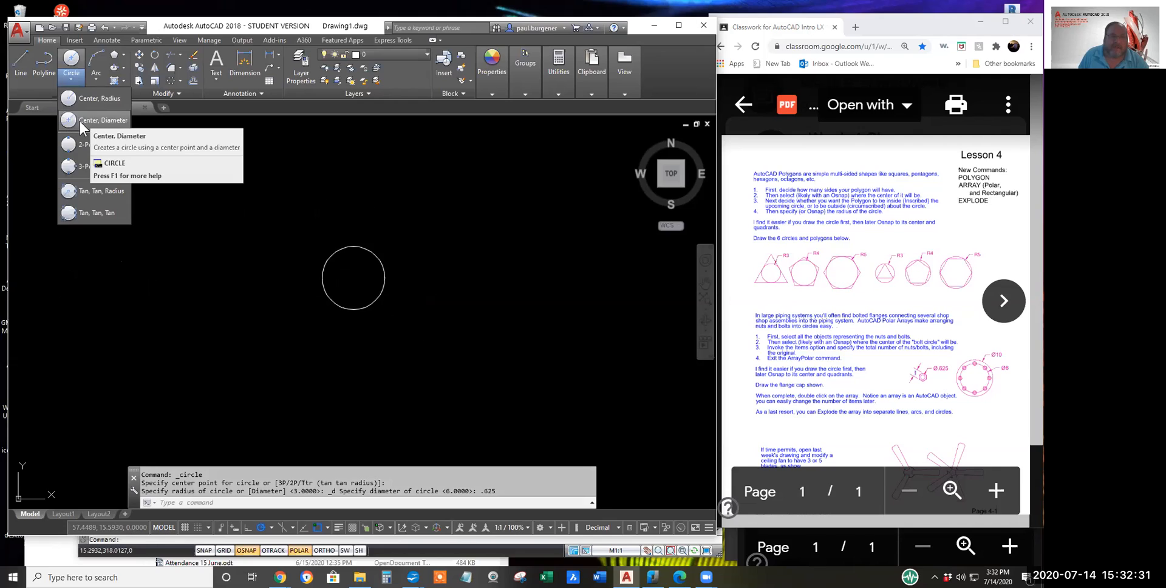
pyautogui.click(89, 119)
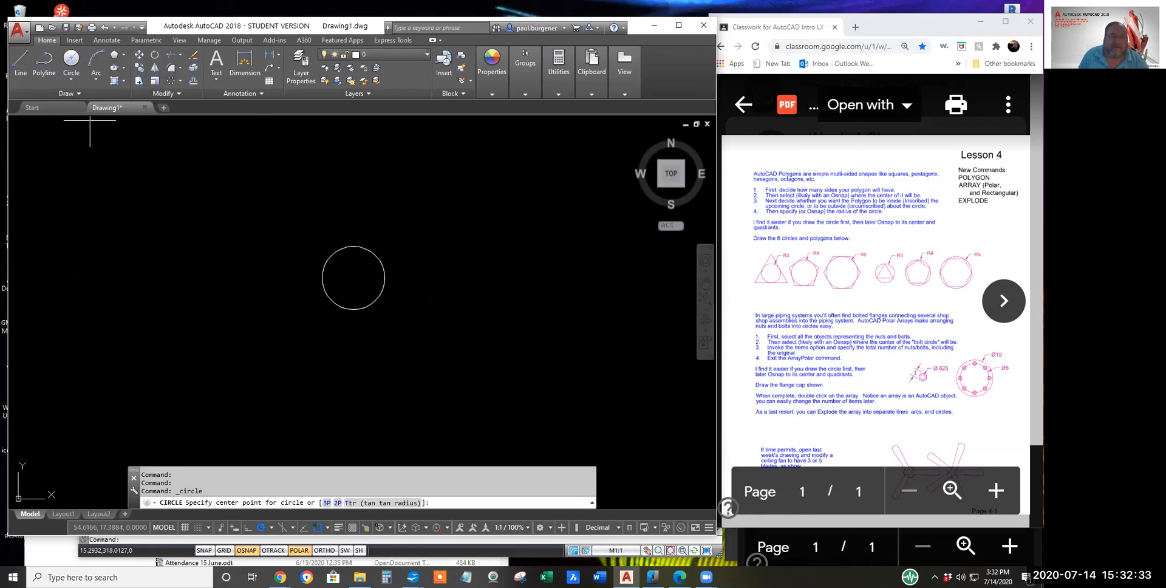
pyautogui.click(354, 277)
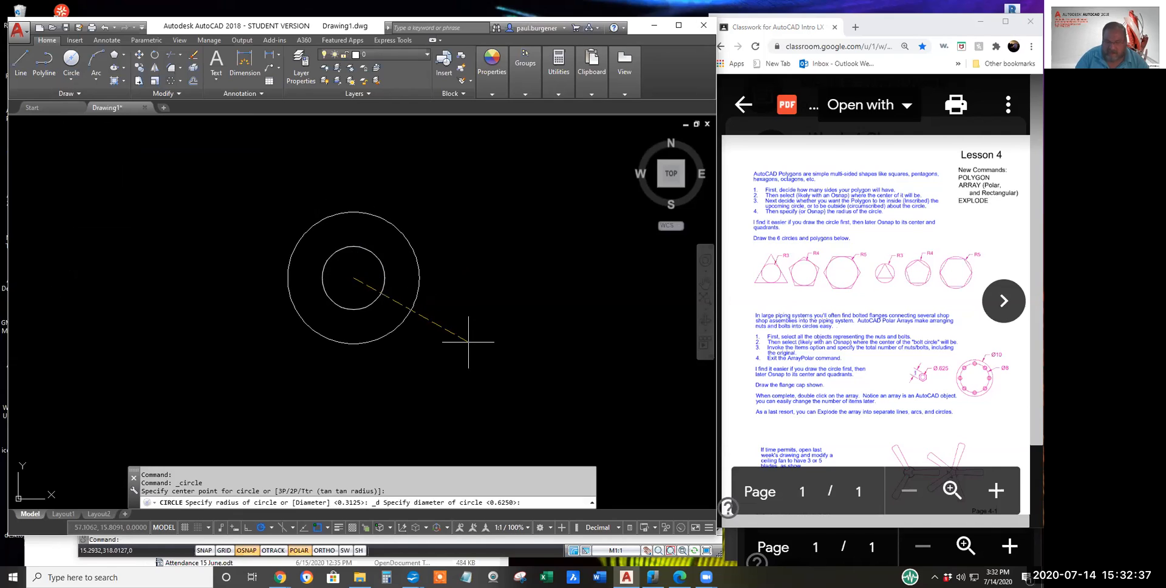
pyautogui.write('1')
pyautogui.press('Return')
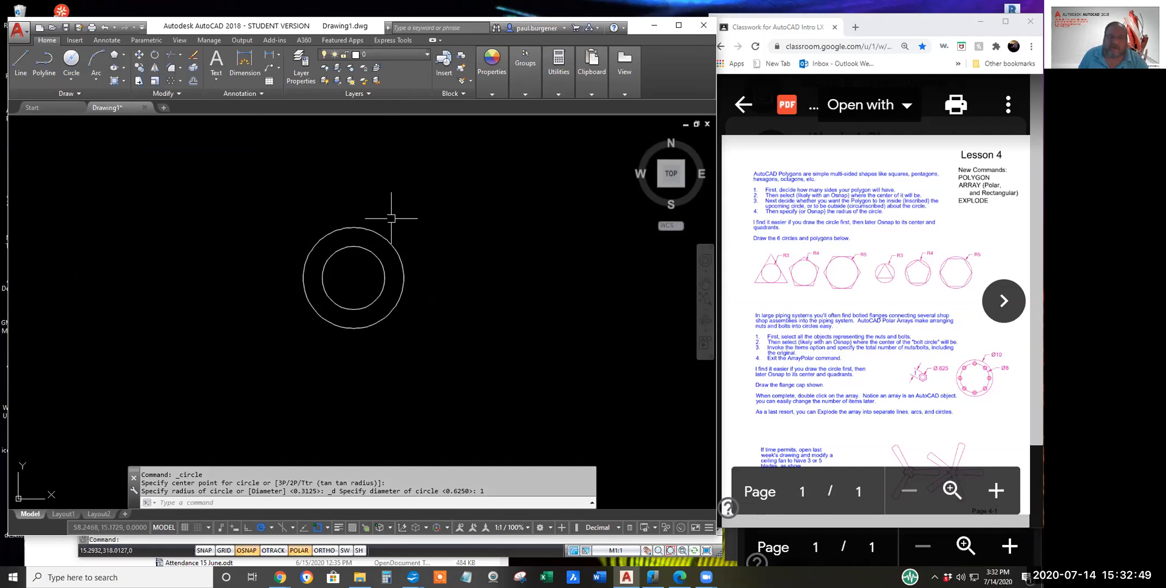
# Step: Draw a 6-sided polygon centered on the two concentric circles, using the Circumscribed about circle option
pyautogui.click(124, 53)
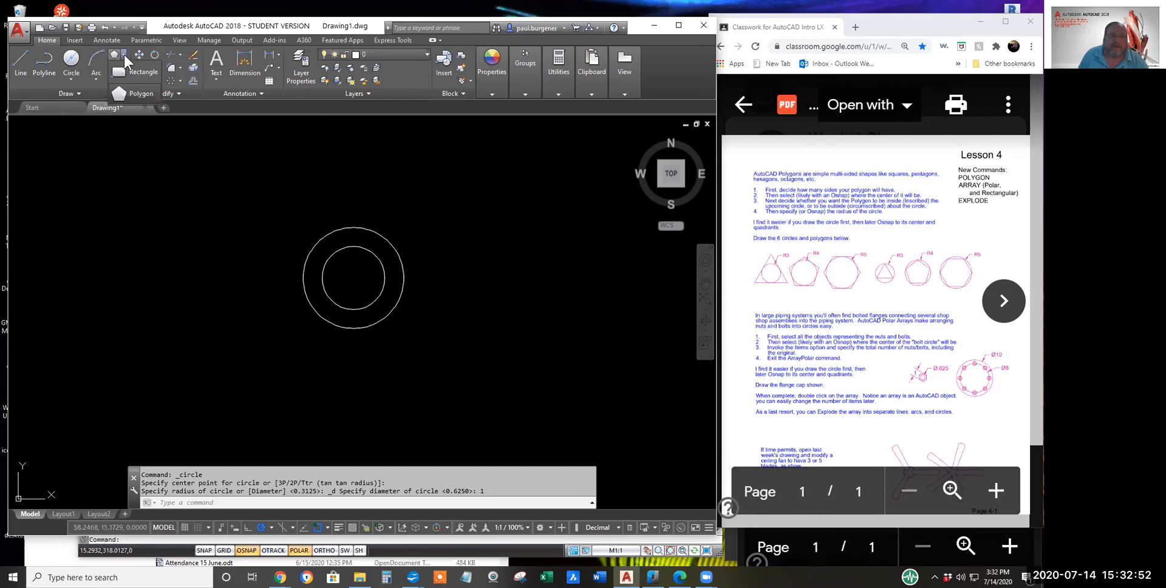
pyautogui.click(130, 94)
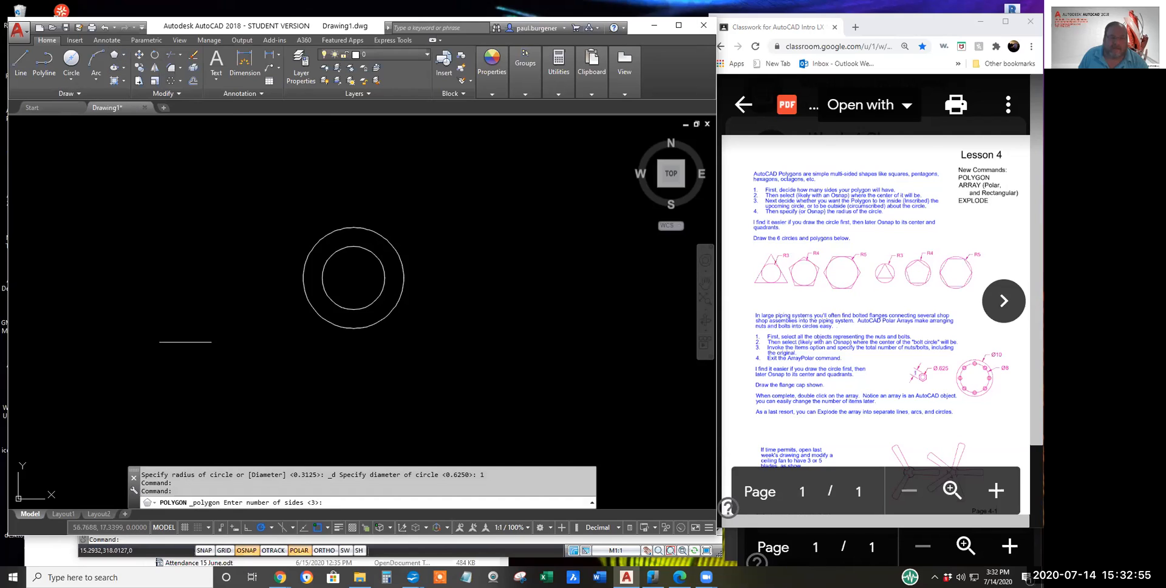
pyautogui.write('6')
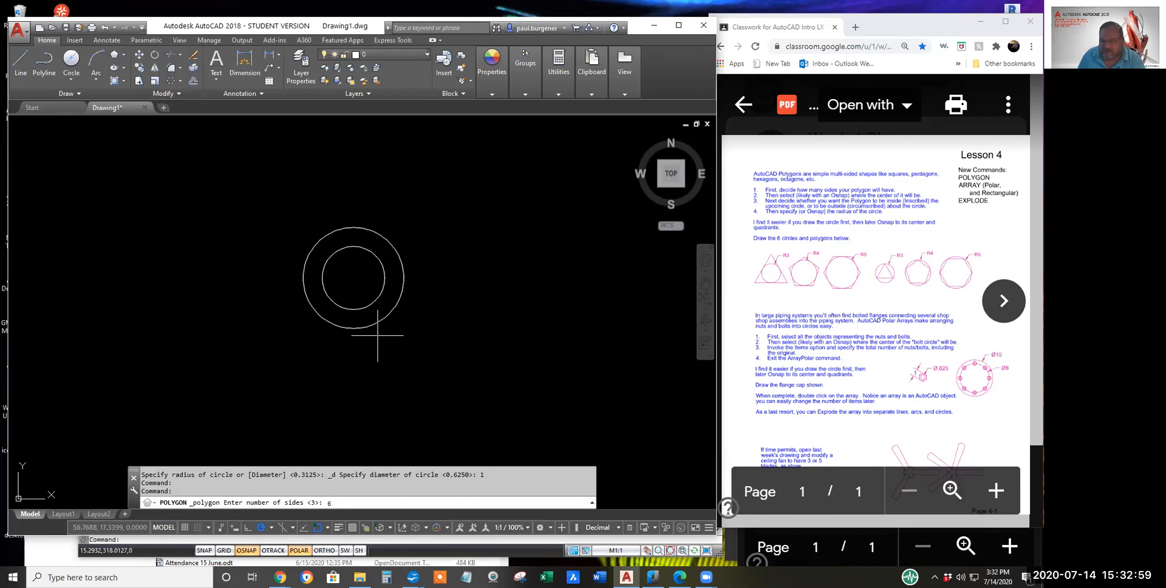
pyautogui.press('Return')
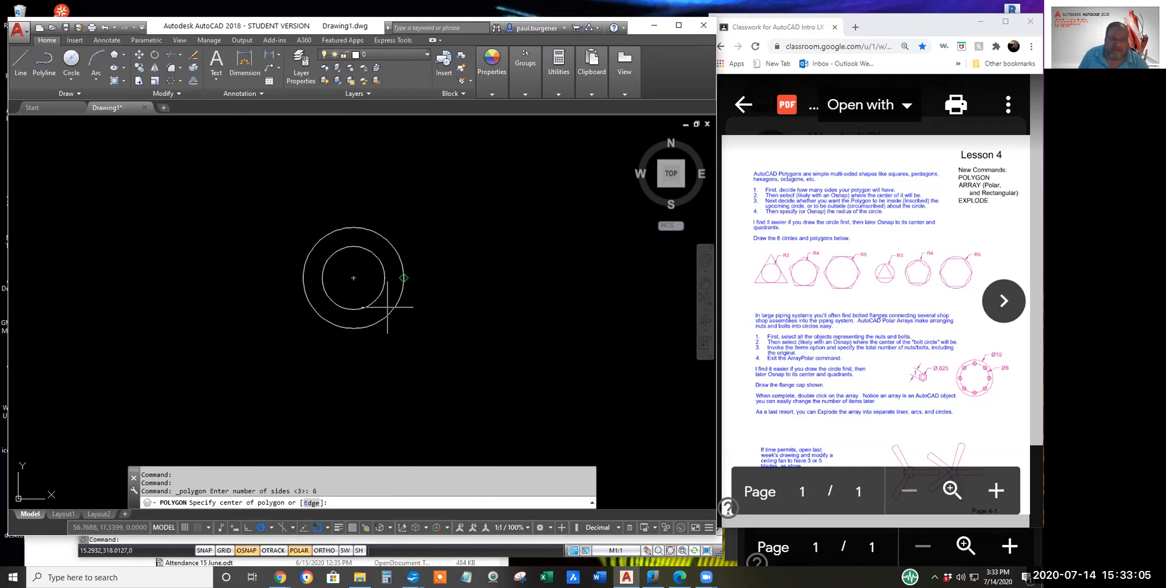
pyautogui.click(354, 278)
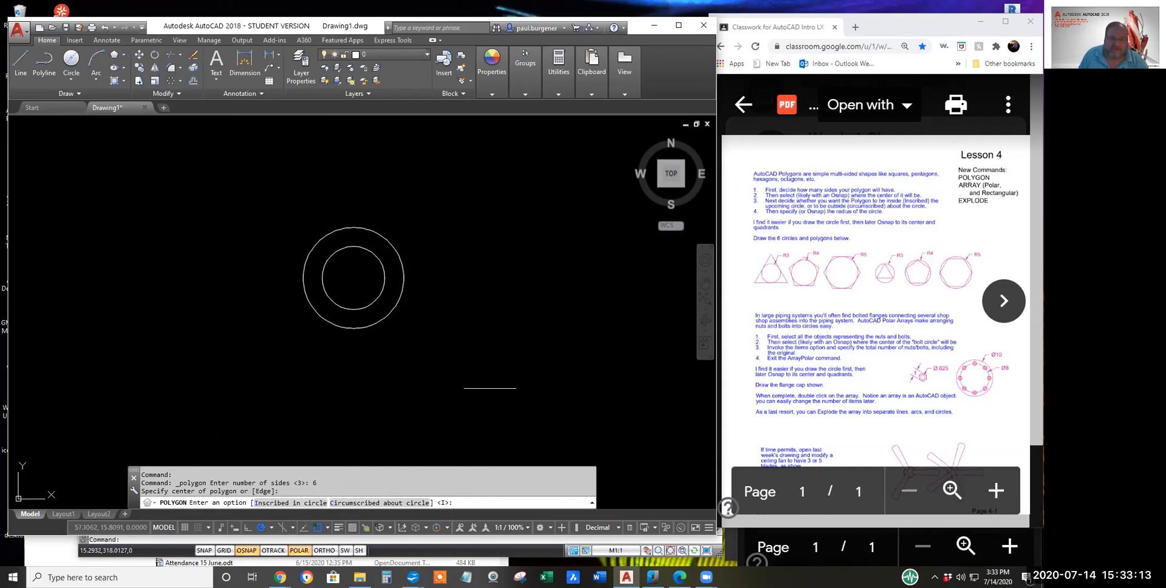
pyautogui.rightClick(499, 253)
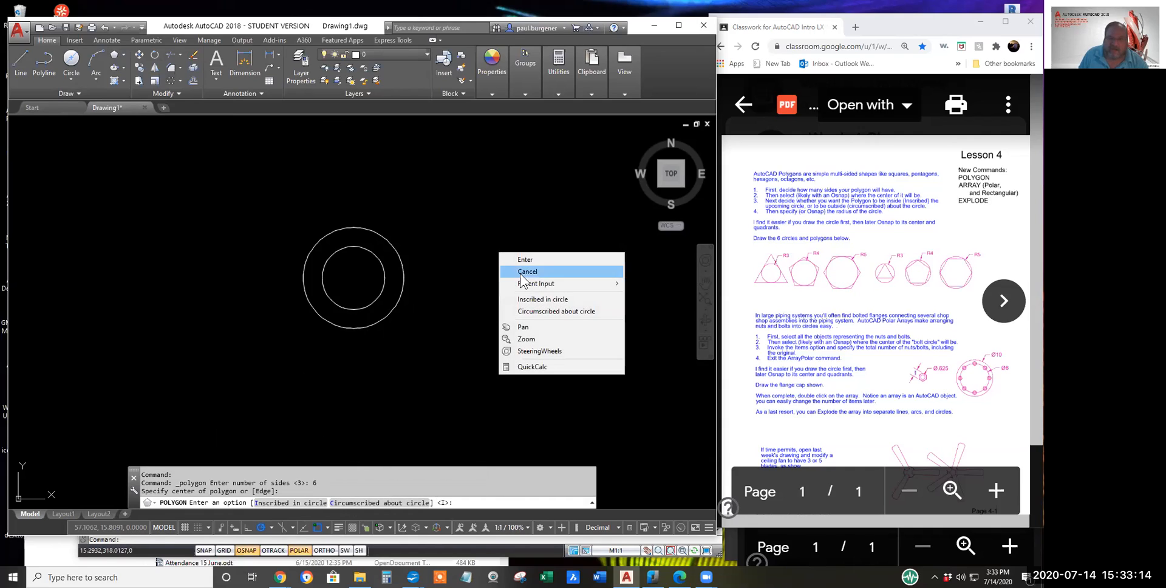
pyautogui.click(544, 311)
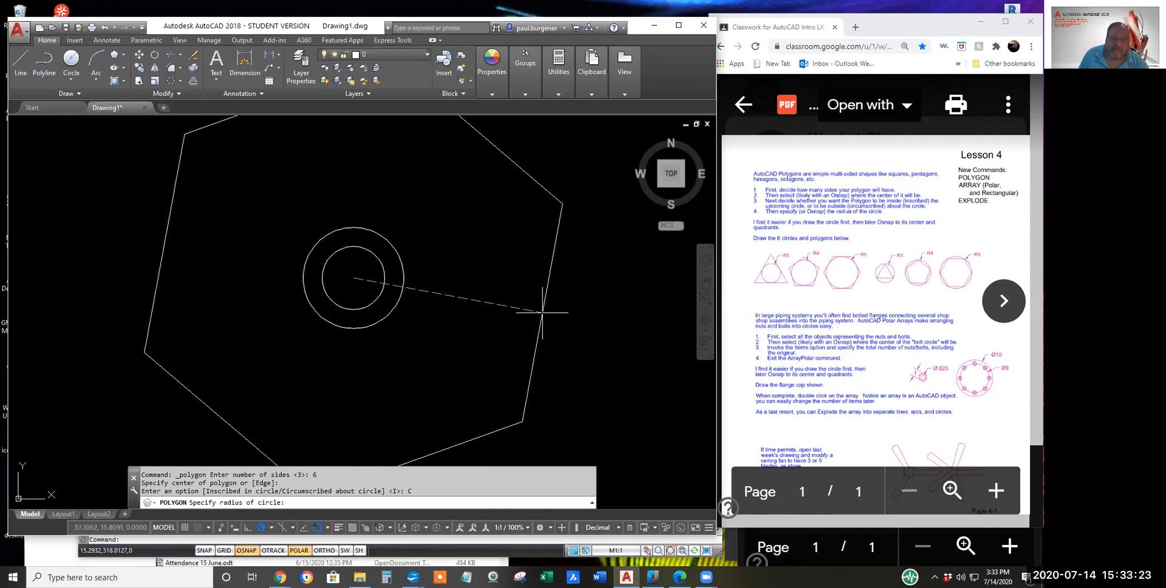
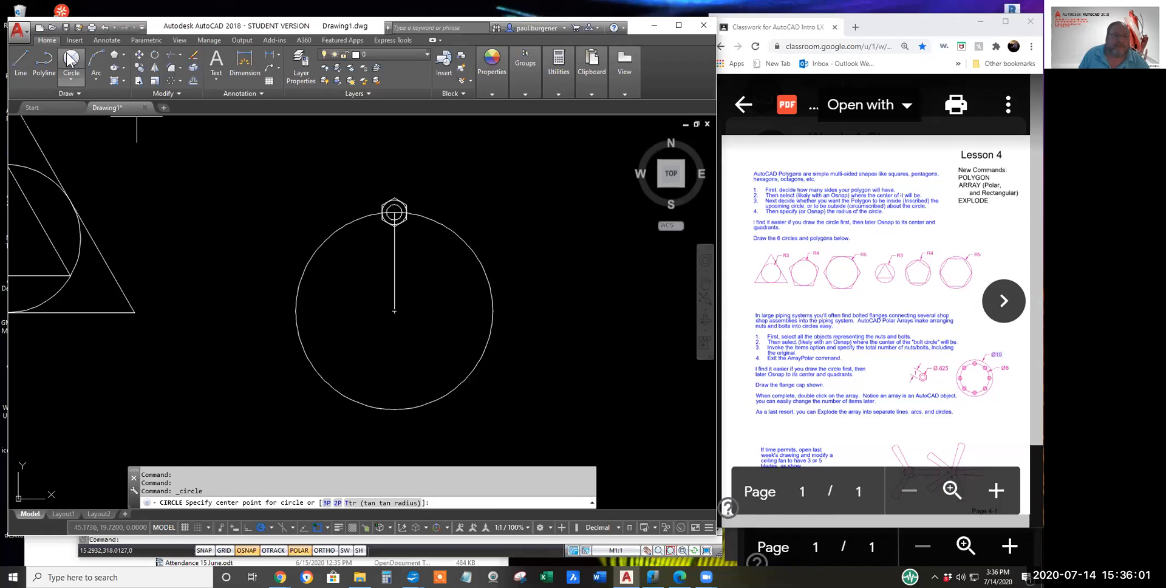
# Step: Draw the flange's outer circle with diameter 10, centered on the lower endpoint of the vertical line
pyautogui.click(76, 68)
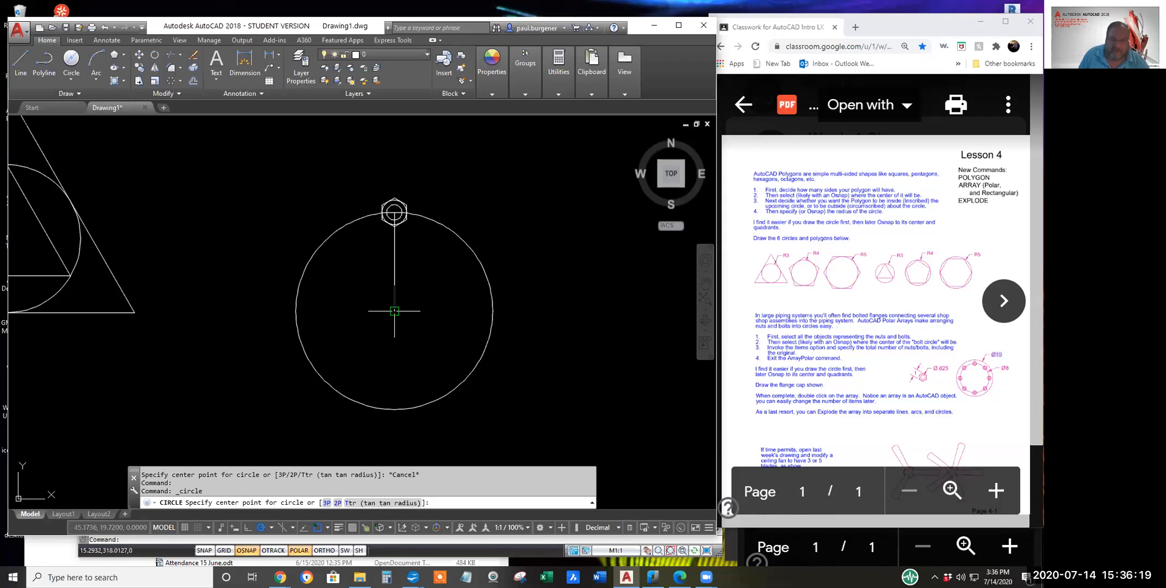
pyautogui.click(394, 311)
pyautogui.write('d')
pyautogui.press('Return')
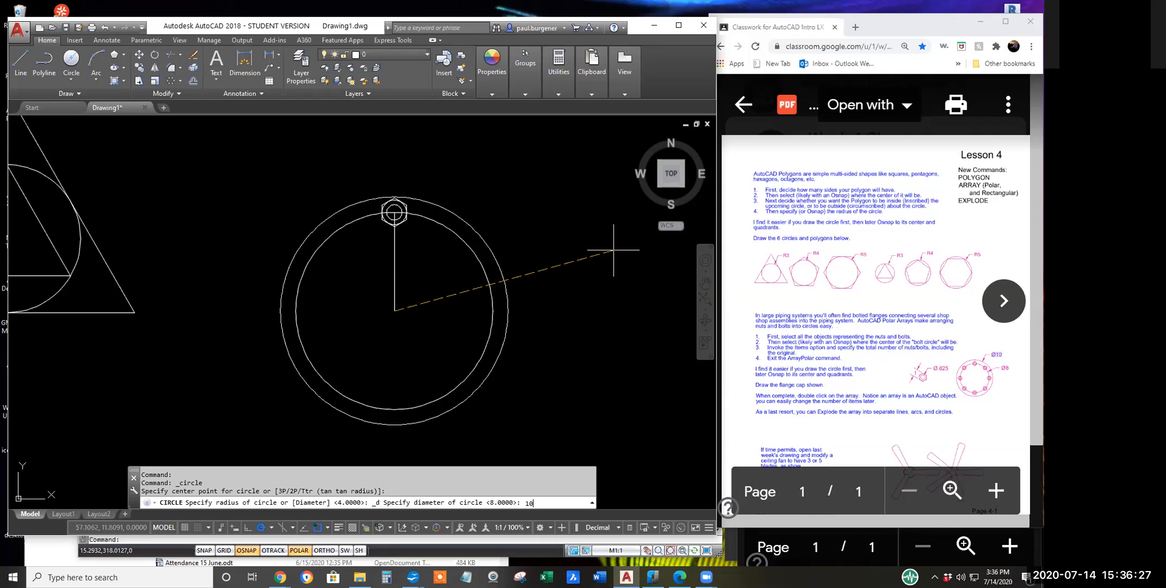
pyautogui.press('Return')
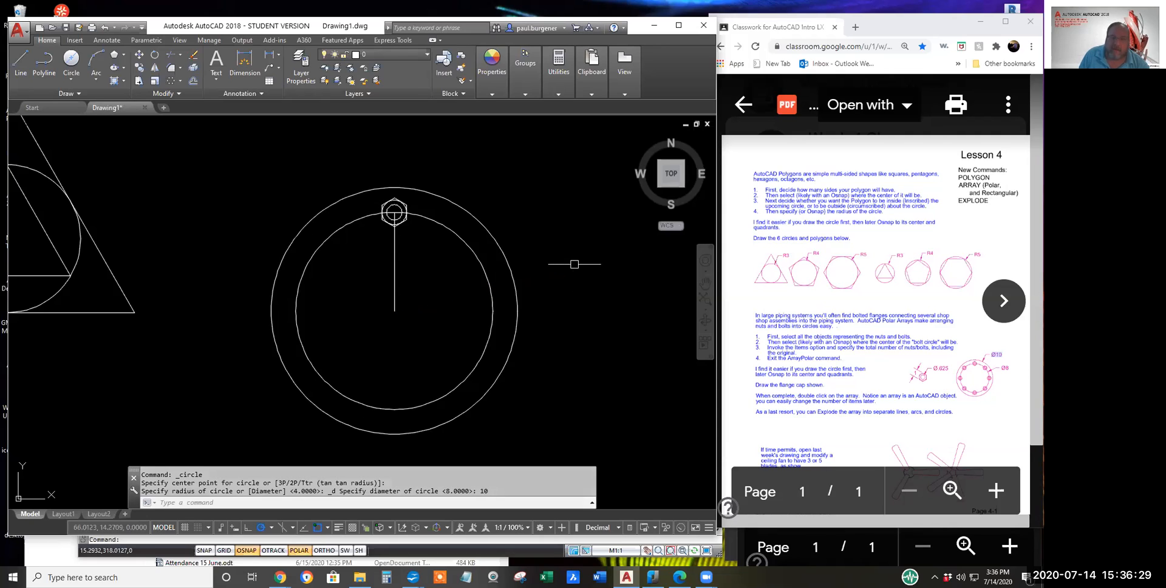
pyautogui.click(474, 255)
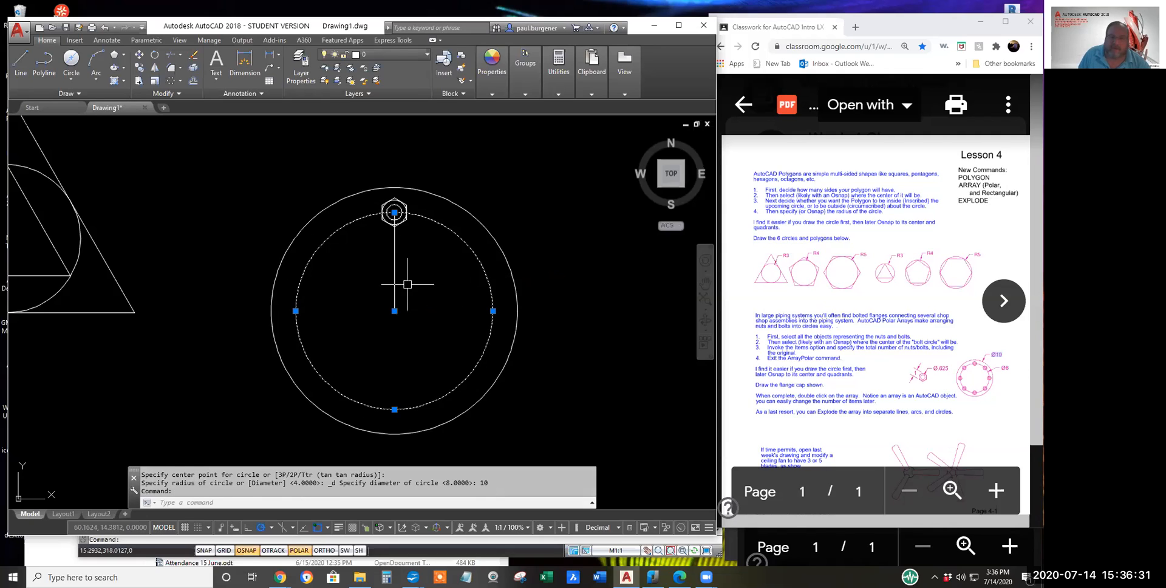
pyautogui.click(395, 270)
pyautogui.press('Escape')
pyautogui.press('Escape')
pyautogui.press('Escape')
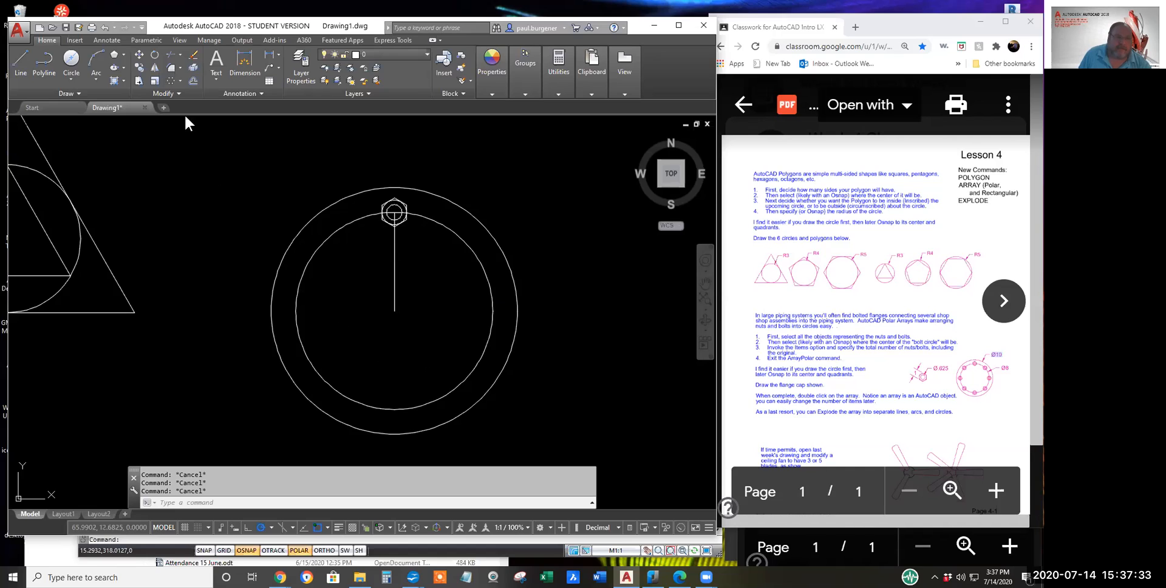
# Step: Try a polar array of the bolt's hexagon and circles, with the vertical line's lower endpoint as base point and the bolt's center as array center
pyautogui.click(180, 80)
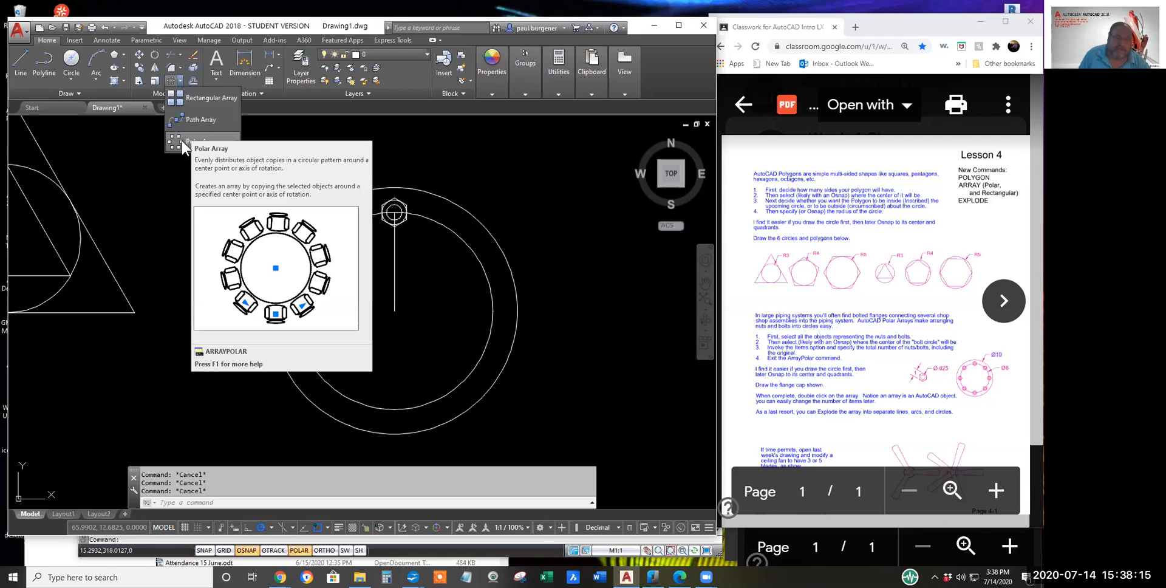
pyautogui.click(181, 141)
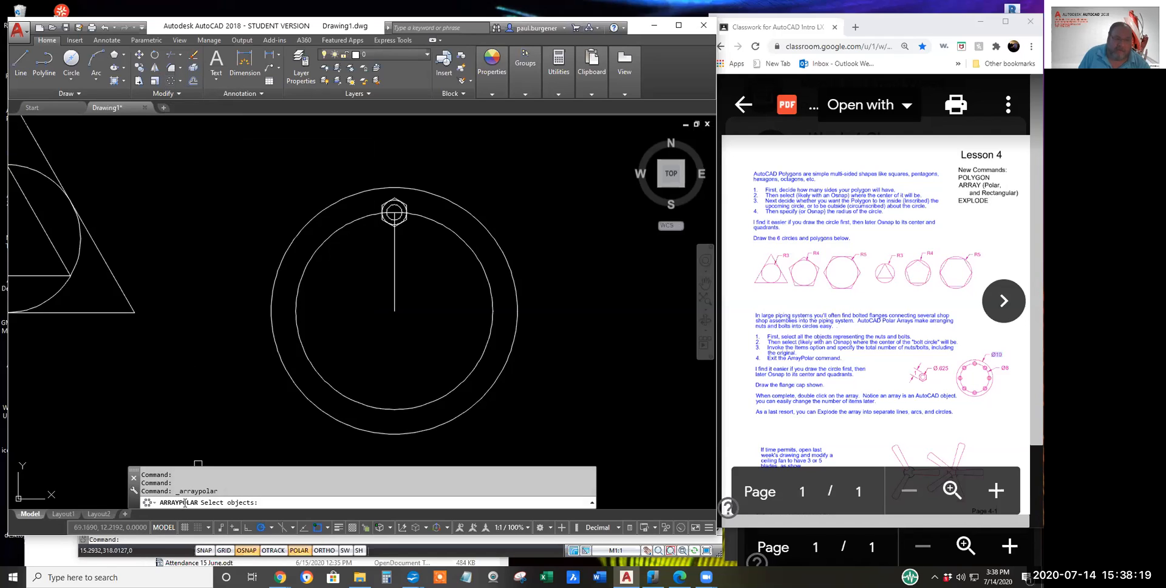
pyautogui.click(372, 175)
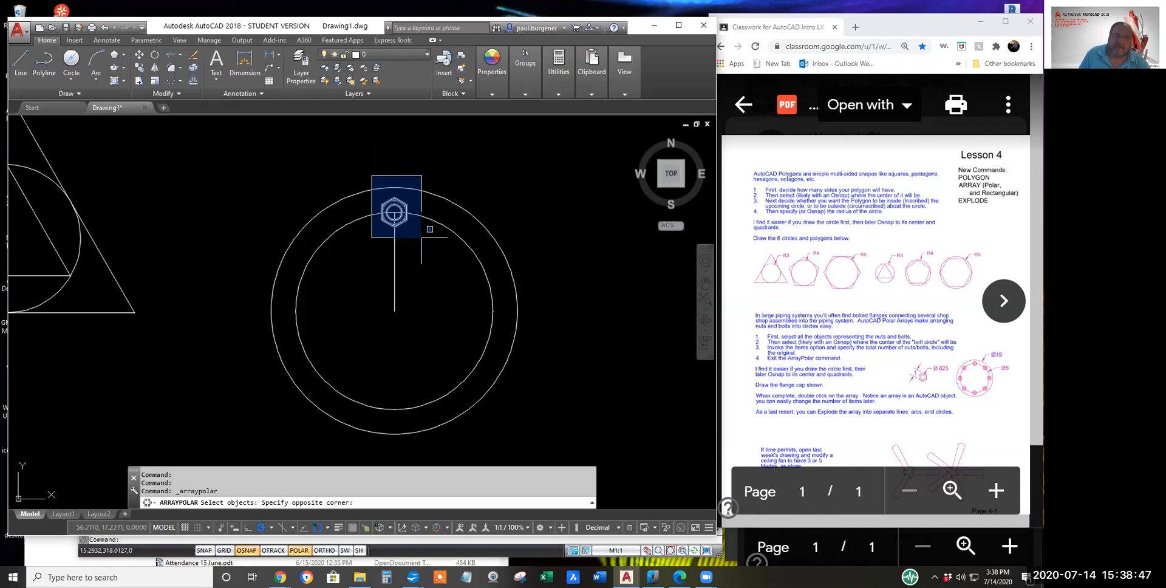
pyautogui.click(405, 229)
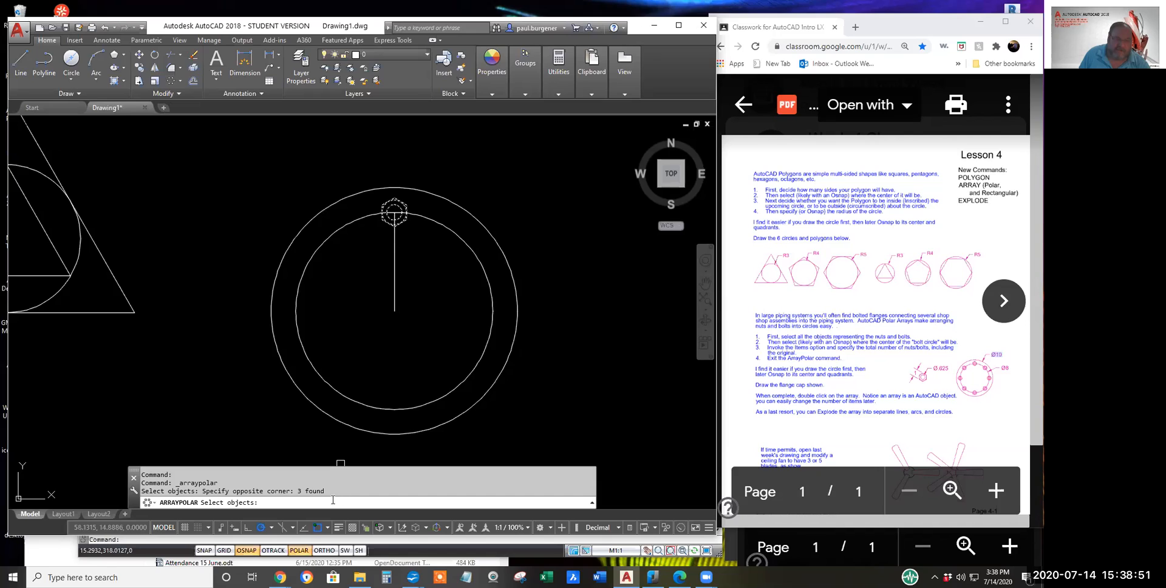
pyautogui.moveTo(312, 490); pyautogui.dragTo(295, 490)
pyautogui.press('Return')
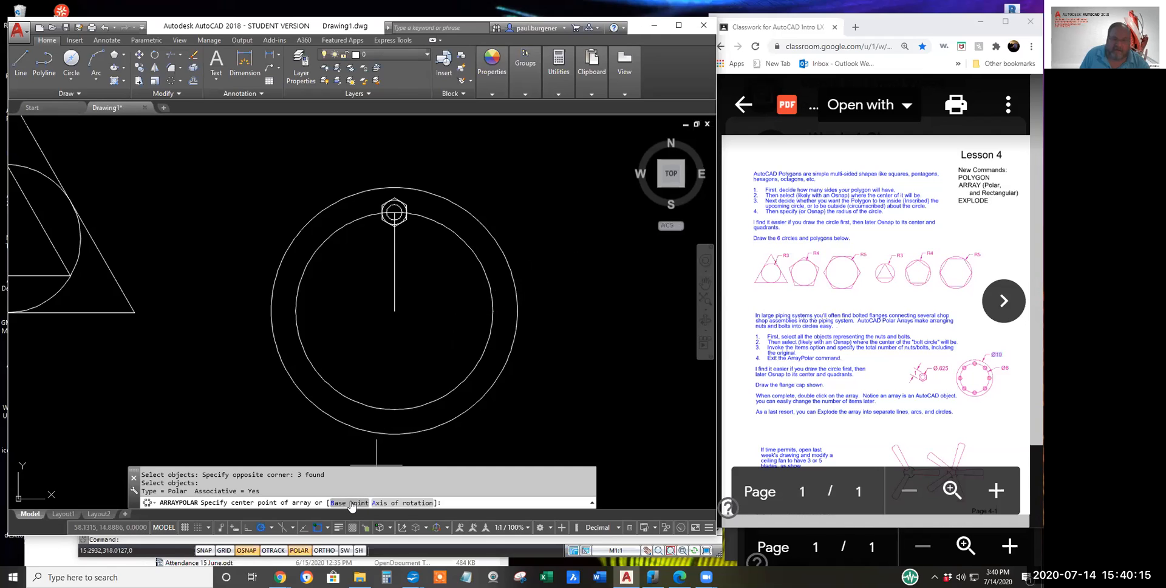
pyautogui.rightClick(445, 285)
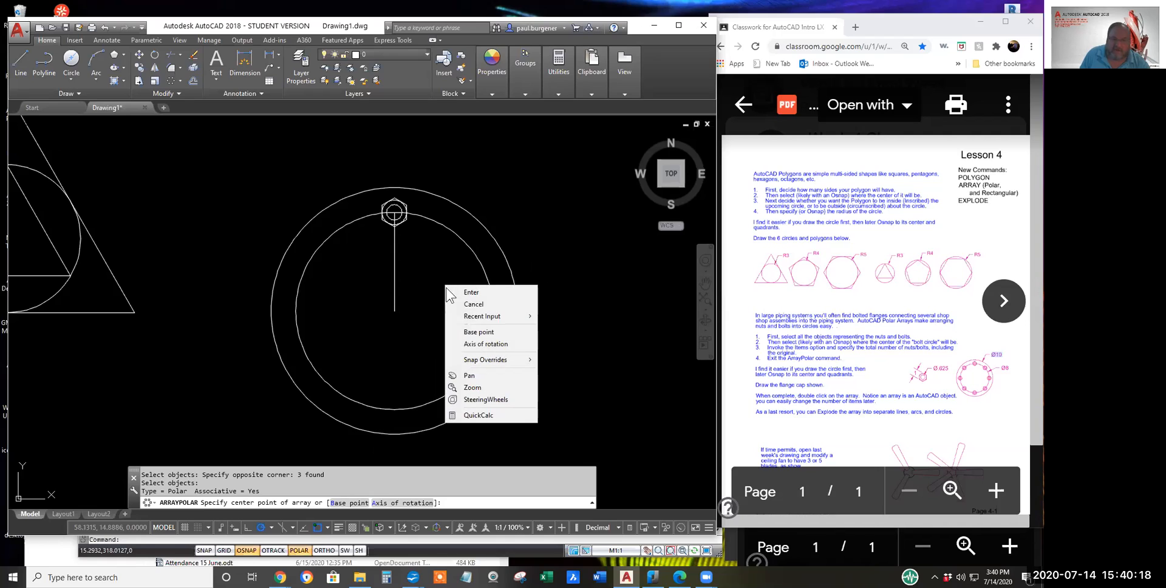
pyautogui.click(484, 332)
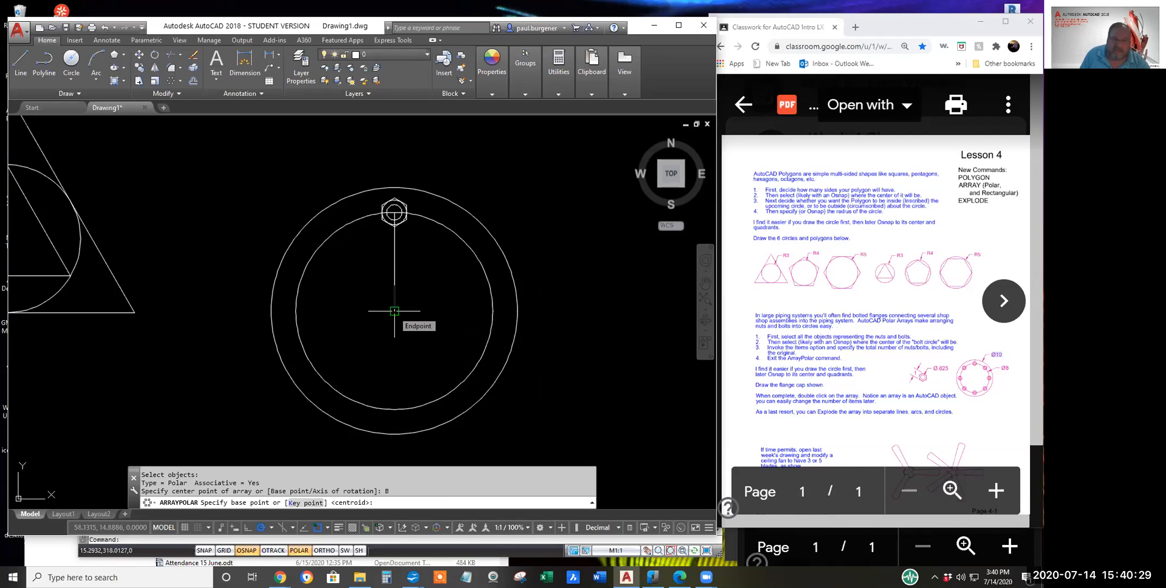
pyautogui.click(394, 311)
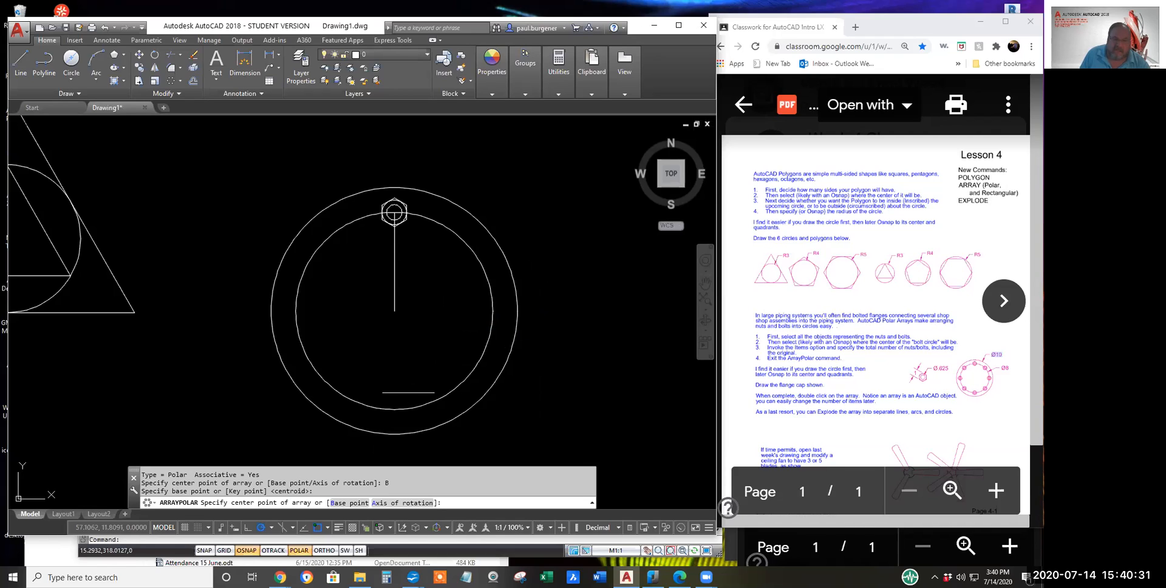
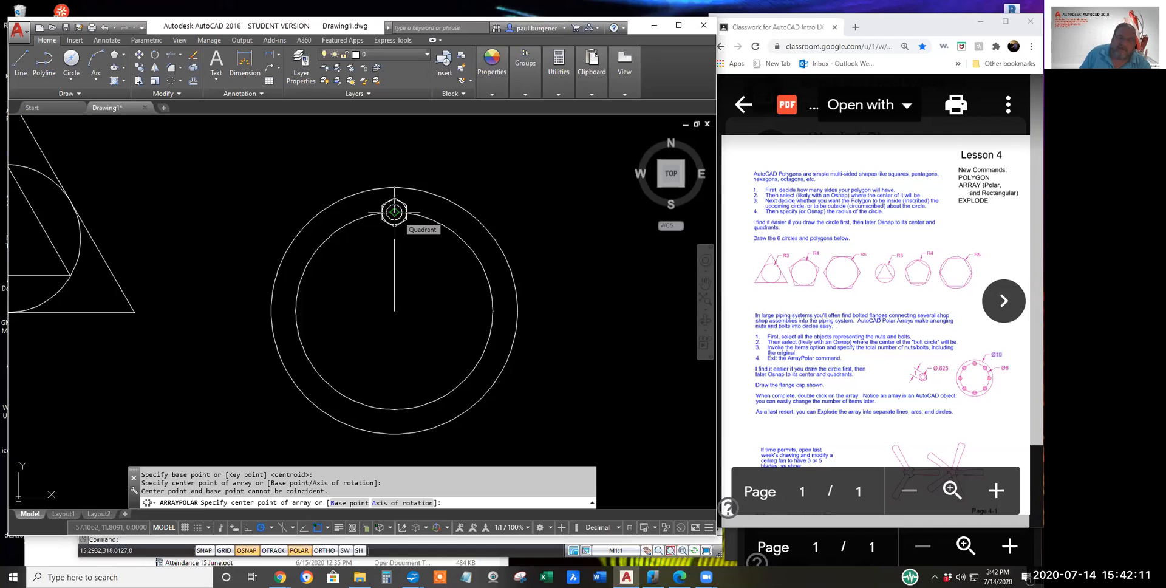
pyautogui.click(395, 212)
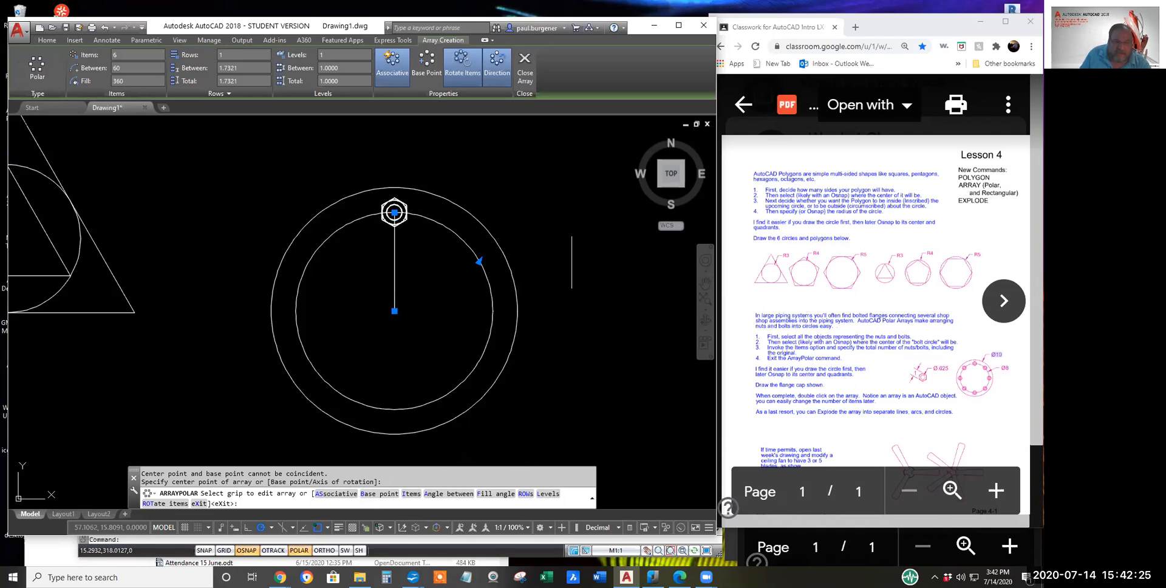
# Step: Set the number of items in the polar array to 8, finish it and inspect the bolt up close
pyautogui.rightClick(545, 238)
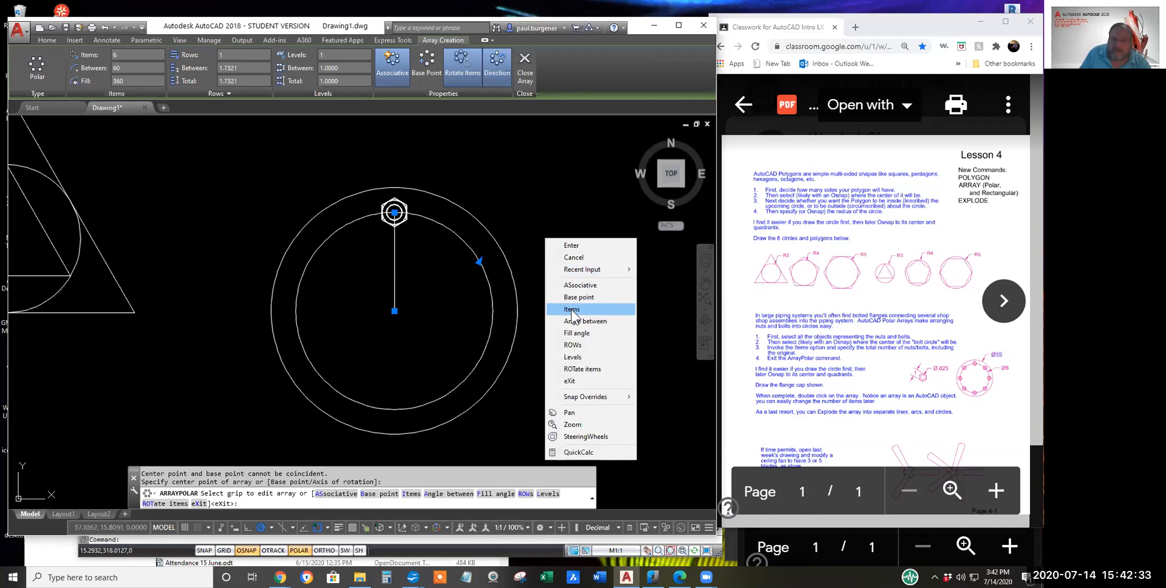
pyautogui.click(571, 308)
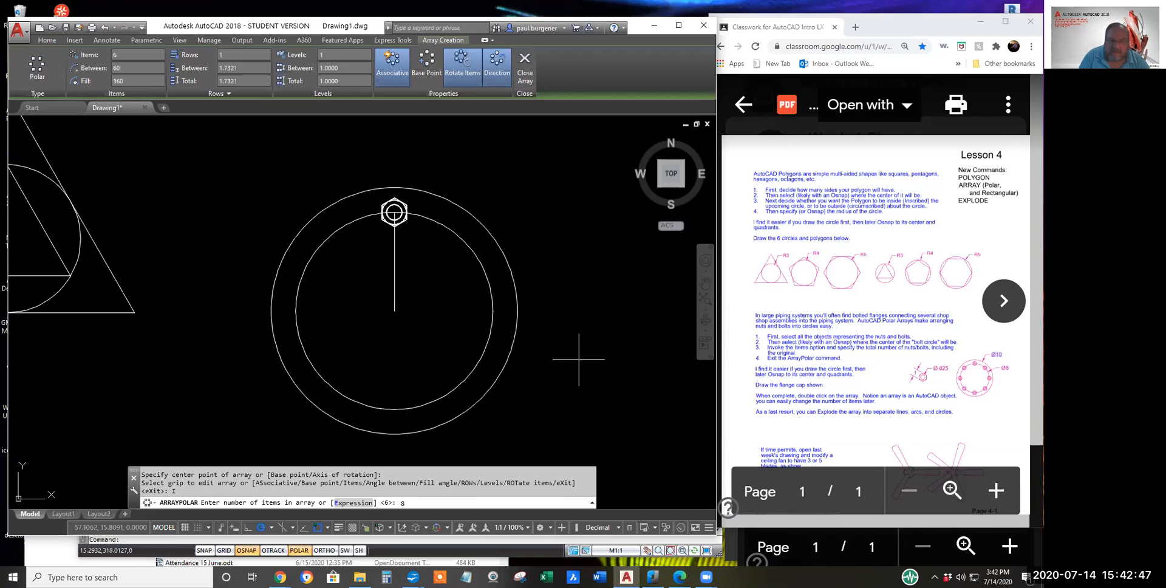
pyautogui.press('Return')
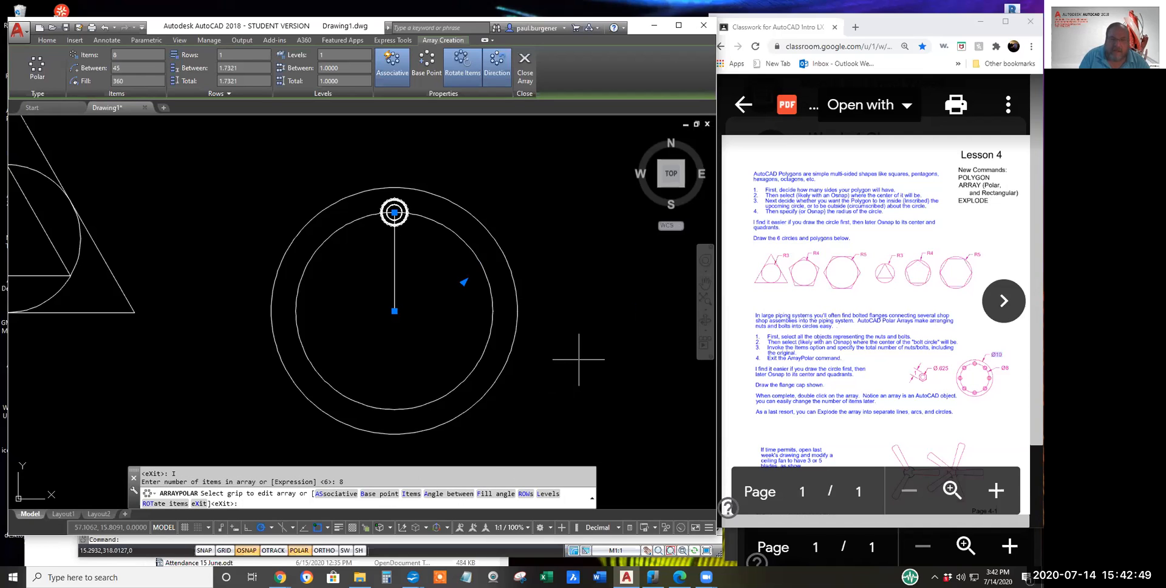
pyautogui.press('Escape')
pyautogui.scroll(5, 398, 210)
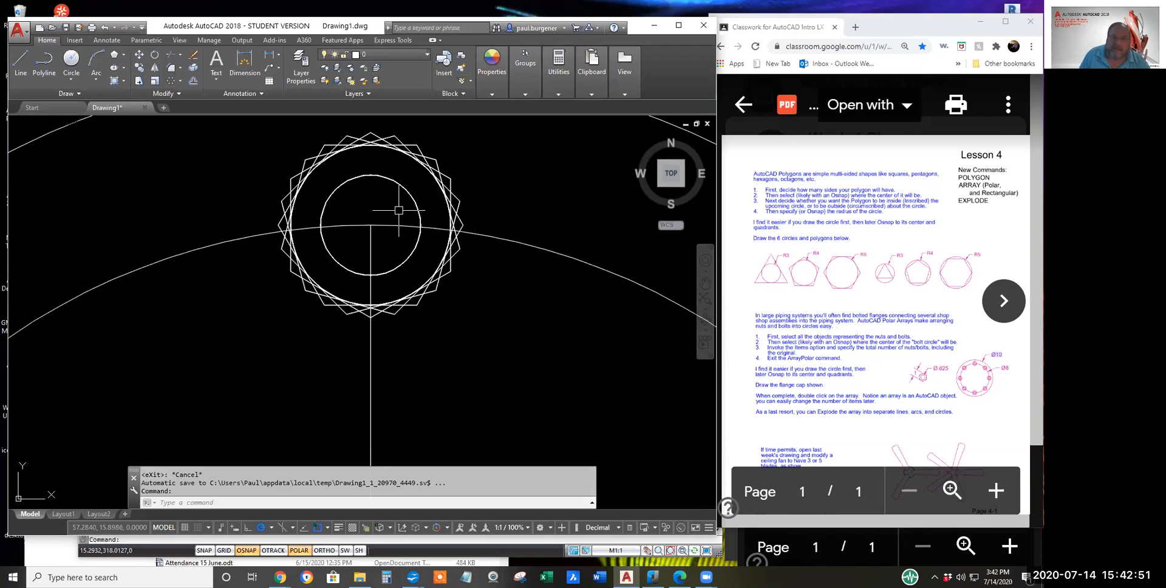
pyautogui.scroll(-6, 398, 210)
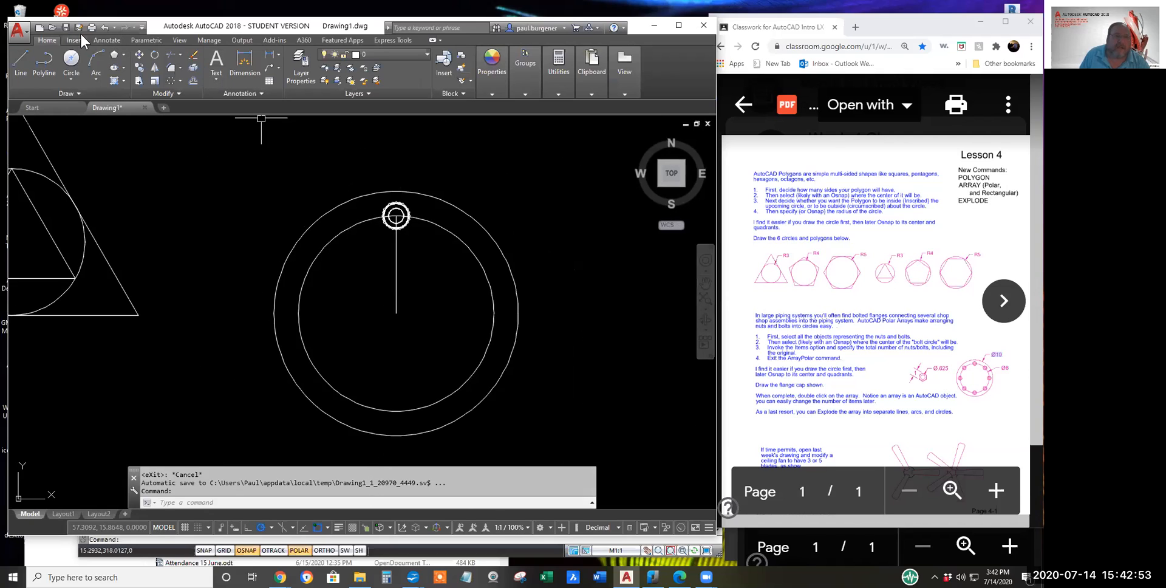
# Step: Undo the polar array of the bolt
pyautogui.click(109, 26)
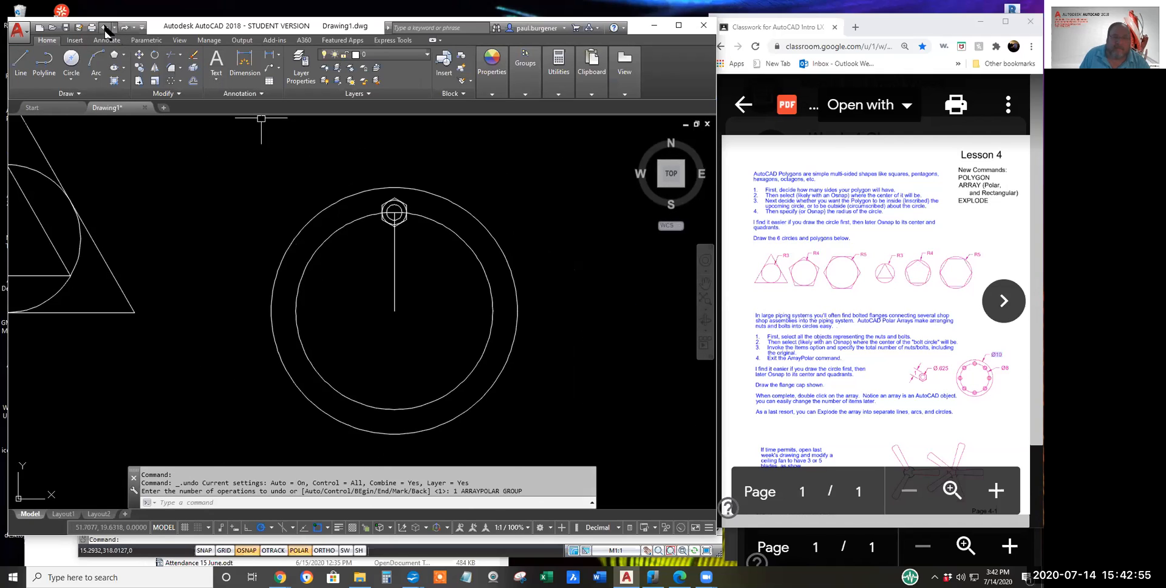
pyautogui.press('Escape')
pyautogui.press('Escape')
pyautogui.press('Escape')
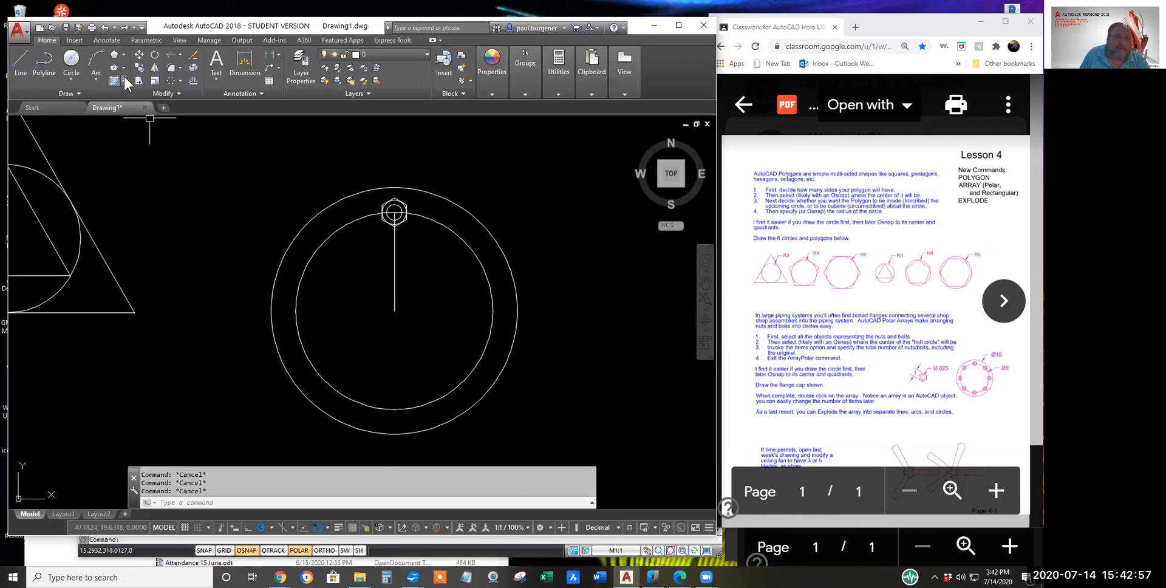
# Step: Polar-array the bolt's hexagon and two circles around the vertical line's lower endpoint, with 8 items
pyautogui.click(170, 79)
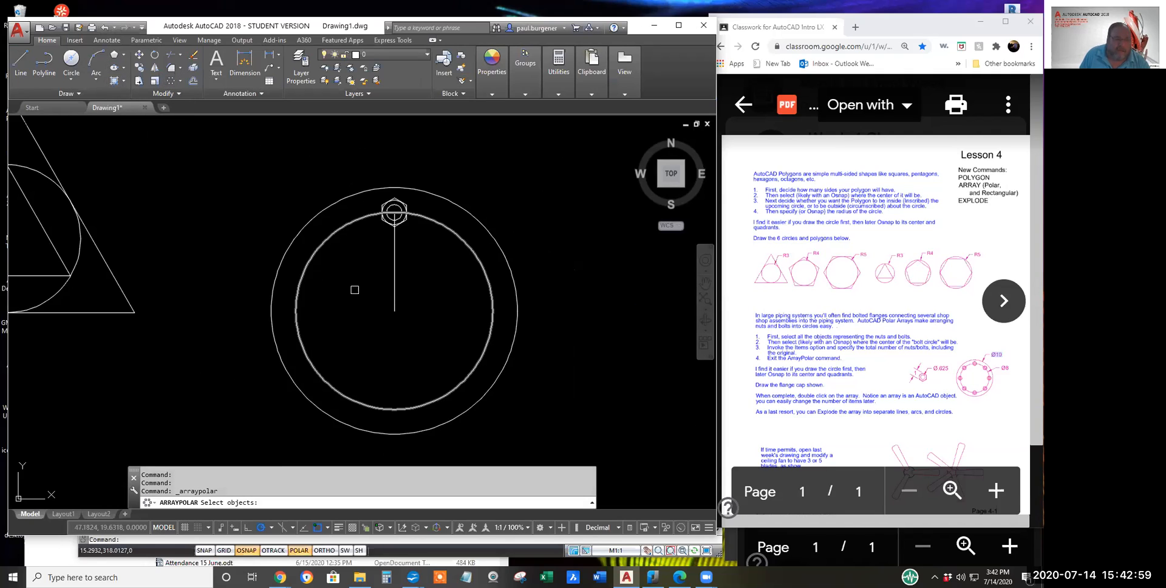
pyautogui.click(363, 178)
pyautogui.click(430, 249)
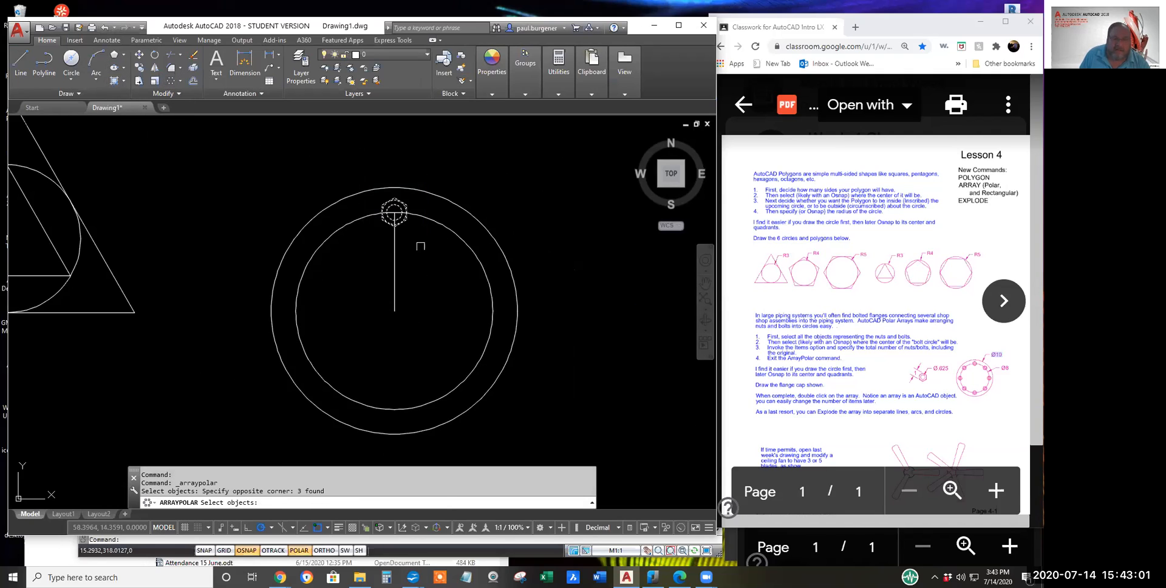
pyautogui.press('Return')
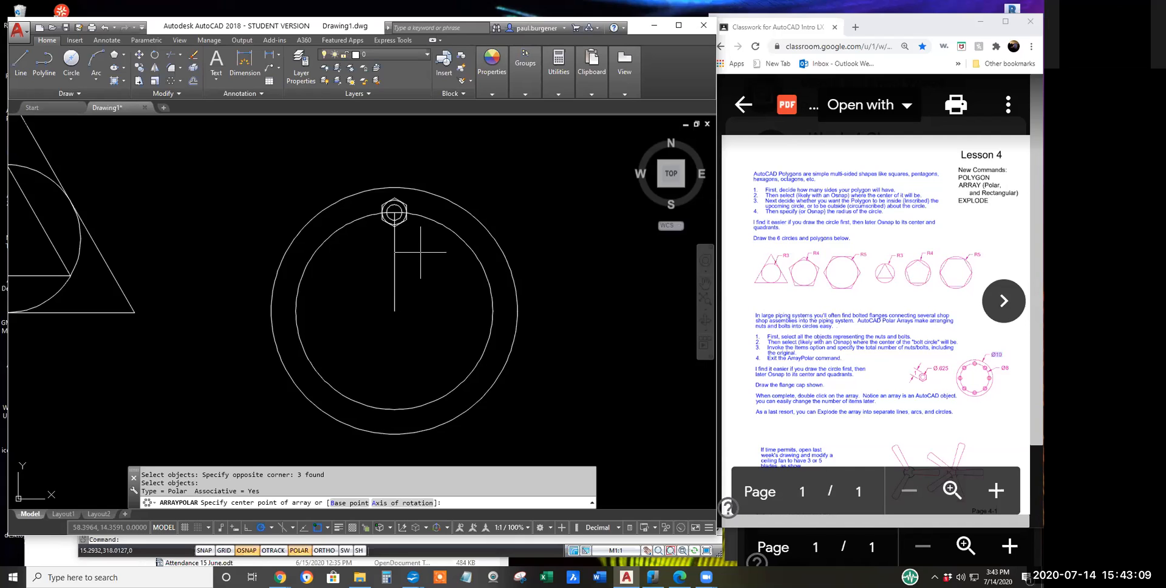
pyautogui.click(394, 311)
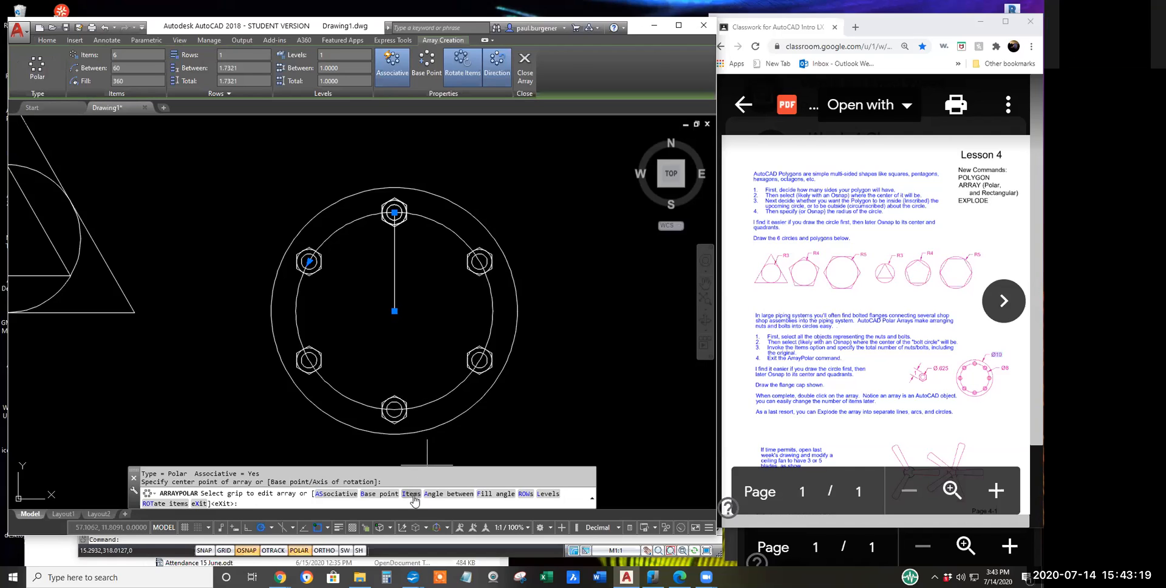
pyautogui.rightClick(575, 208)
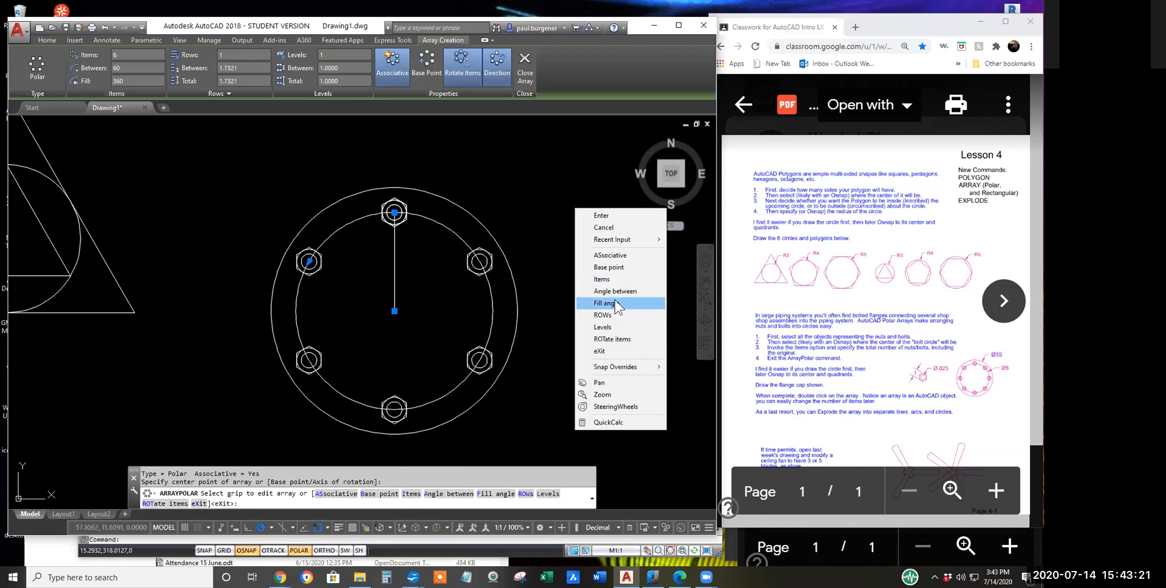
pyautogui.click(614, 280)
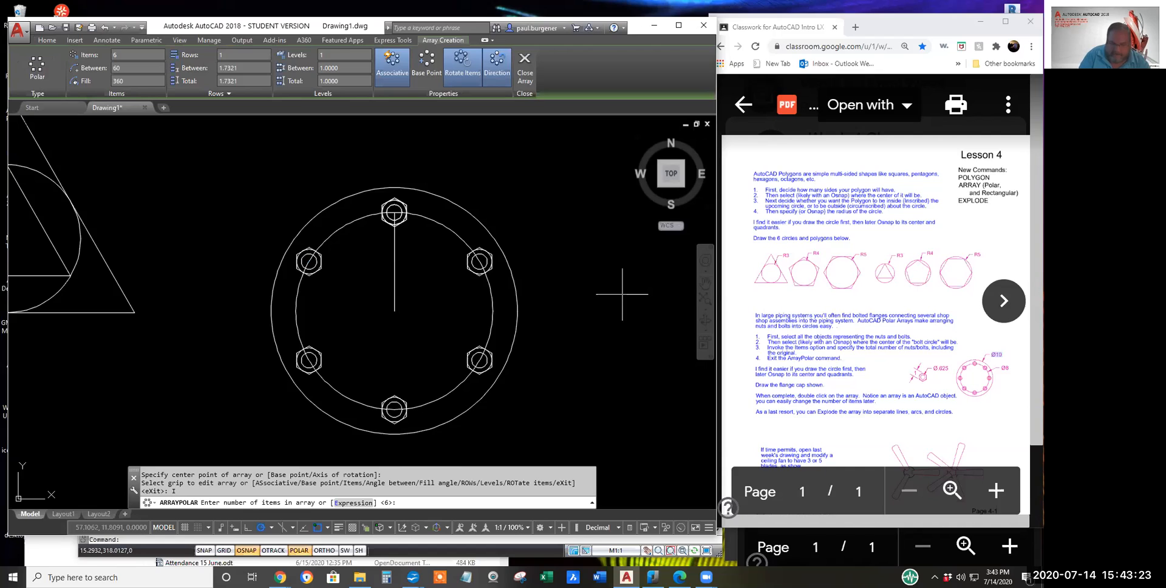
pyautogui.write('8')
pyautogui.press('Return')
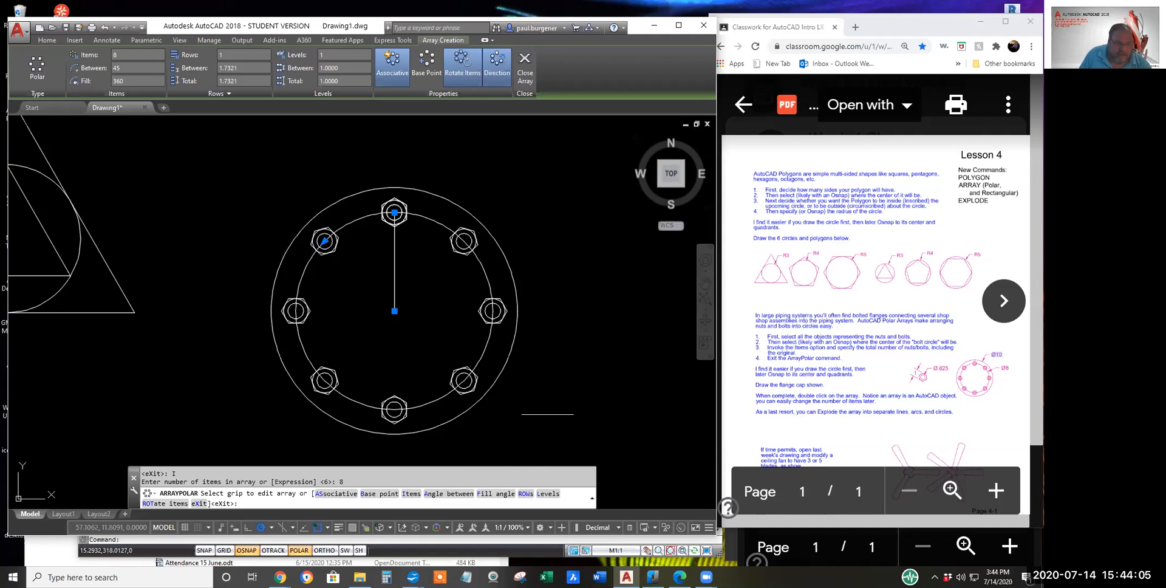
# Step: Accept 8 as the array's item count and finish the Polar Array command
pyautogui.rightClick(574, 291)
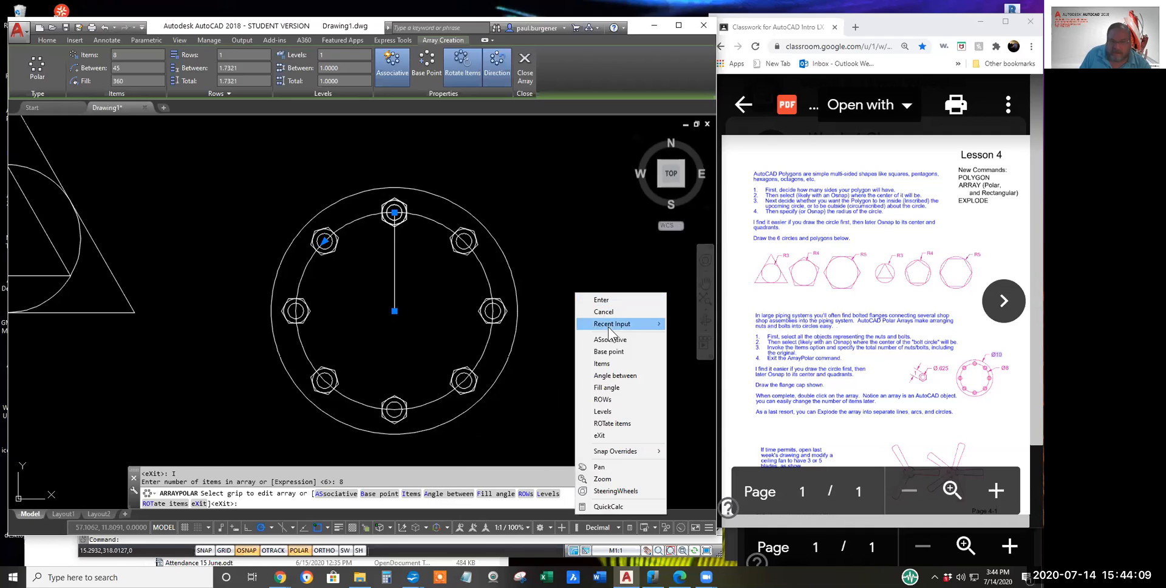
pyautogui.click(605, 364)
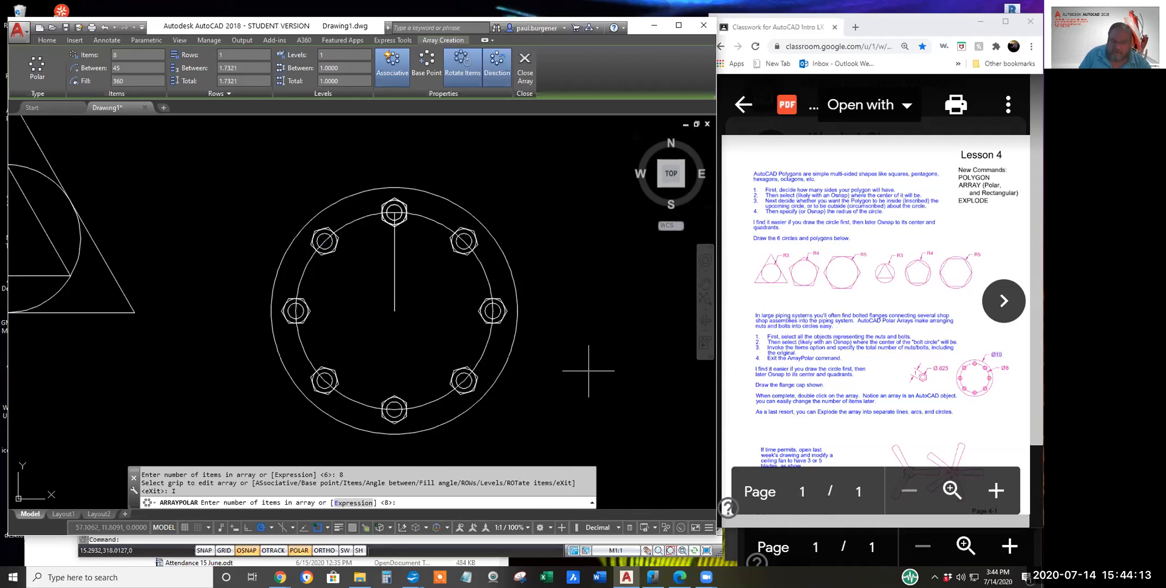
pyautogui.press('Return')
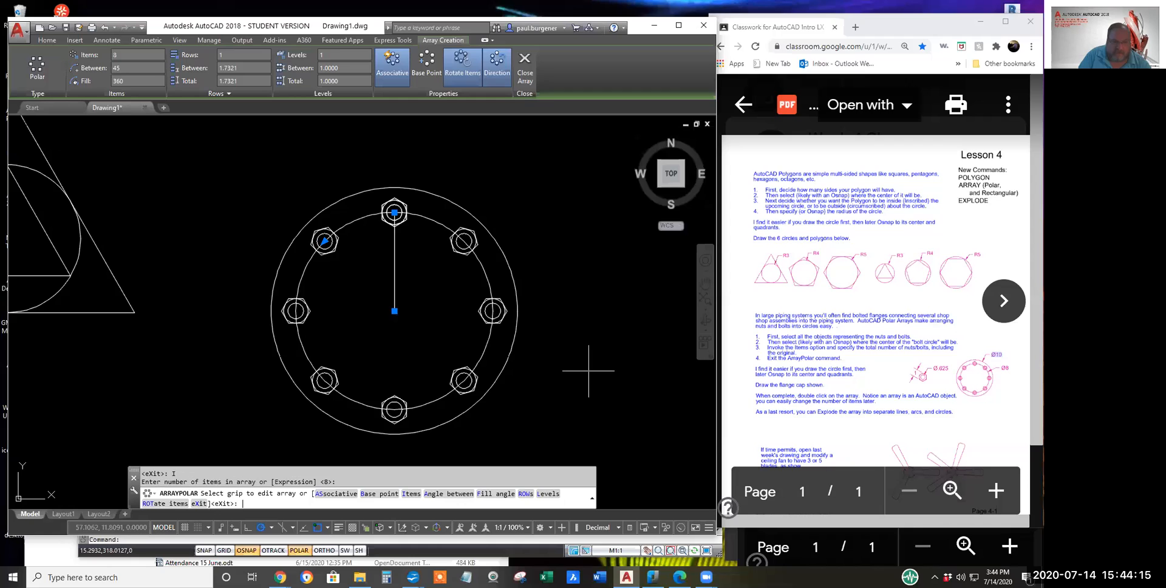
pyautogui.press('Return')
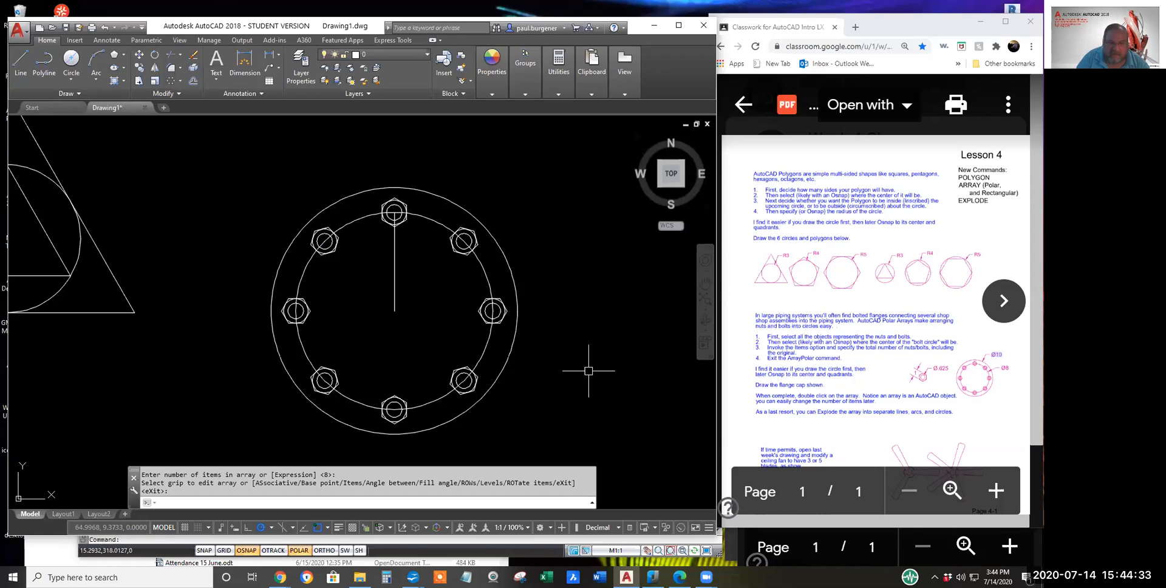
pyautogui.press('Return')
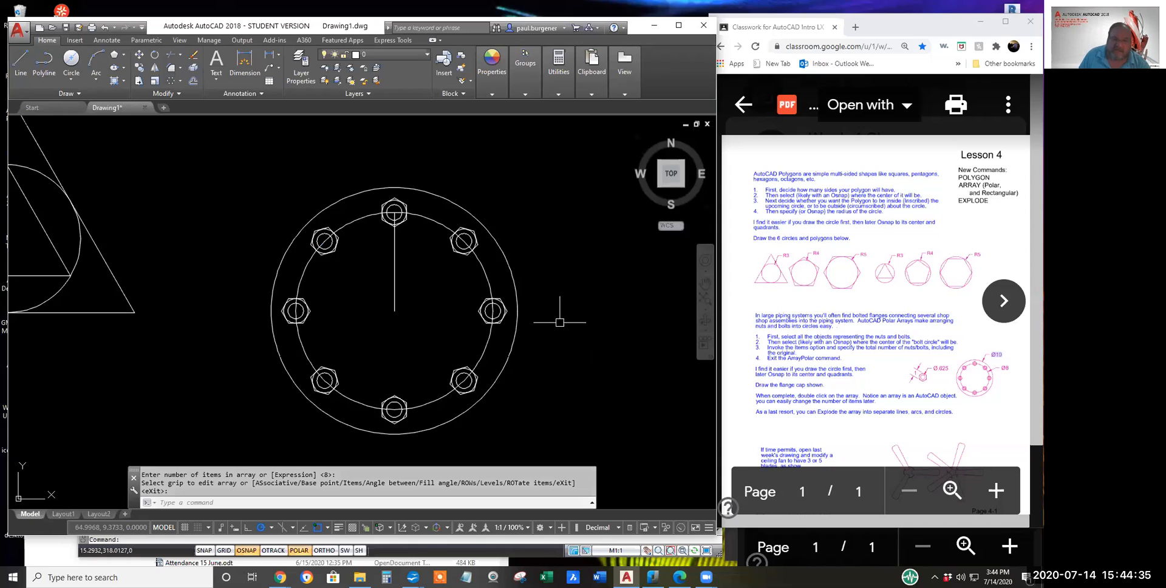
# Step: Open the bolt array's quick properties and set its number of items to 12
pyautogui.click(505, 314)
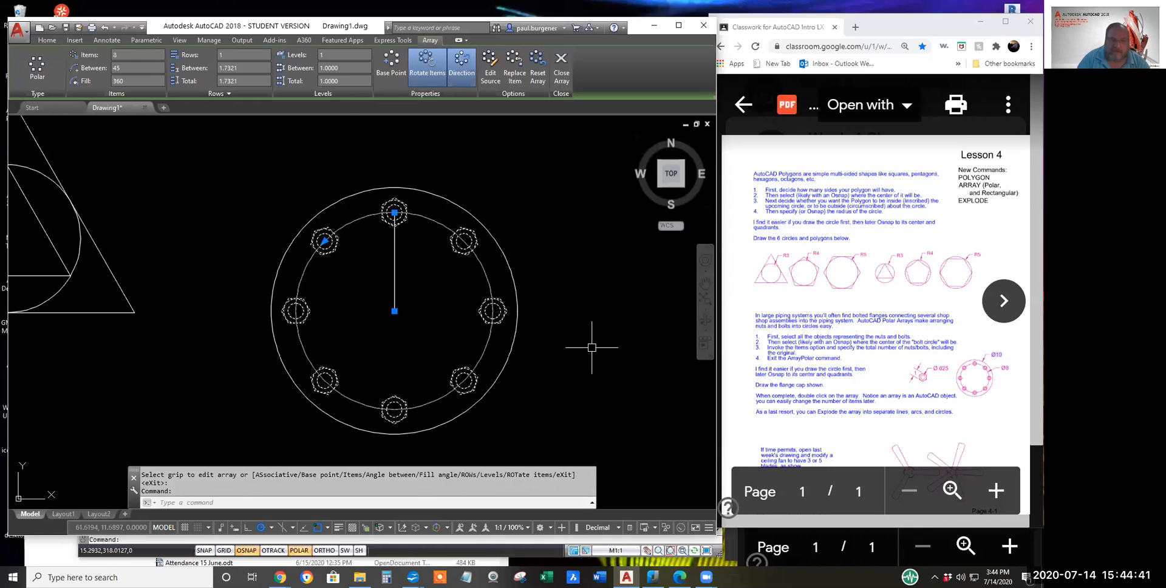
pyautogui.click(502, 313)
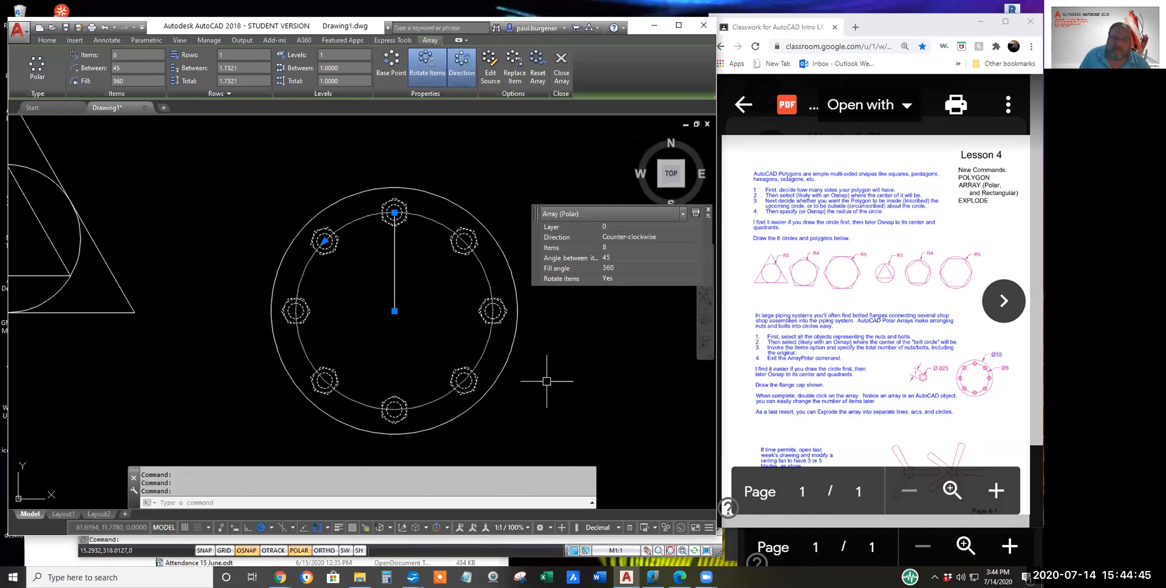
pyautogui.click(610, 247)
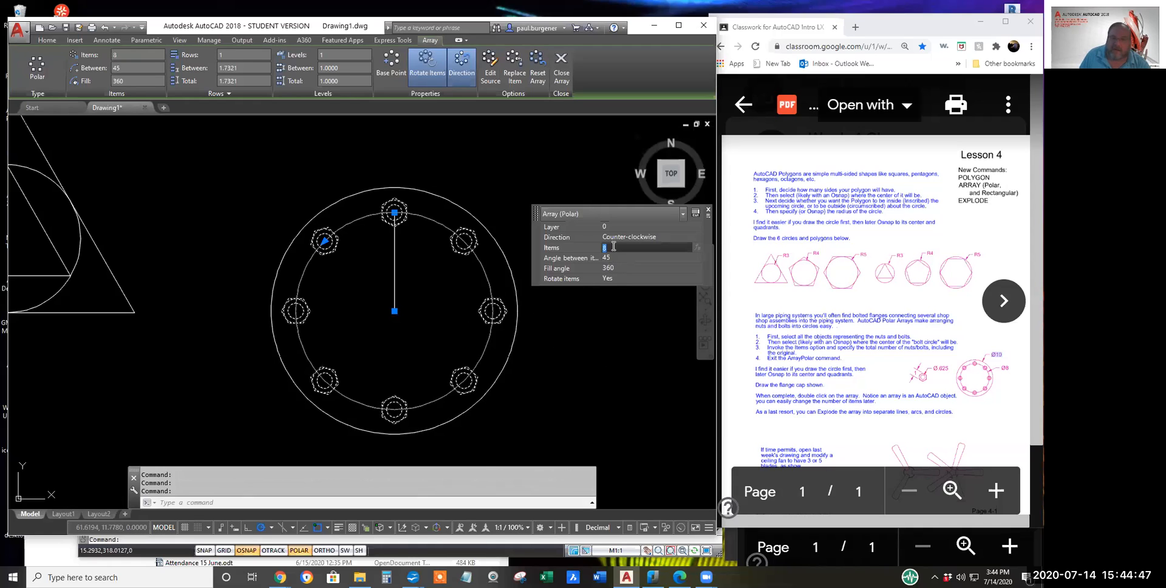
pyautogui.write('1')
pyautogui.press('Tab')
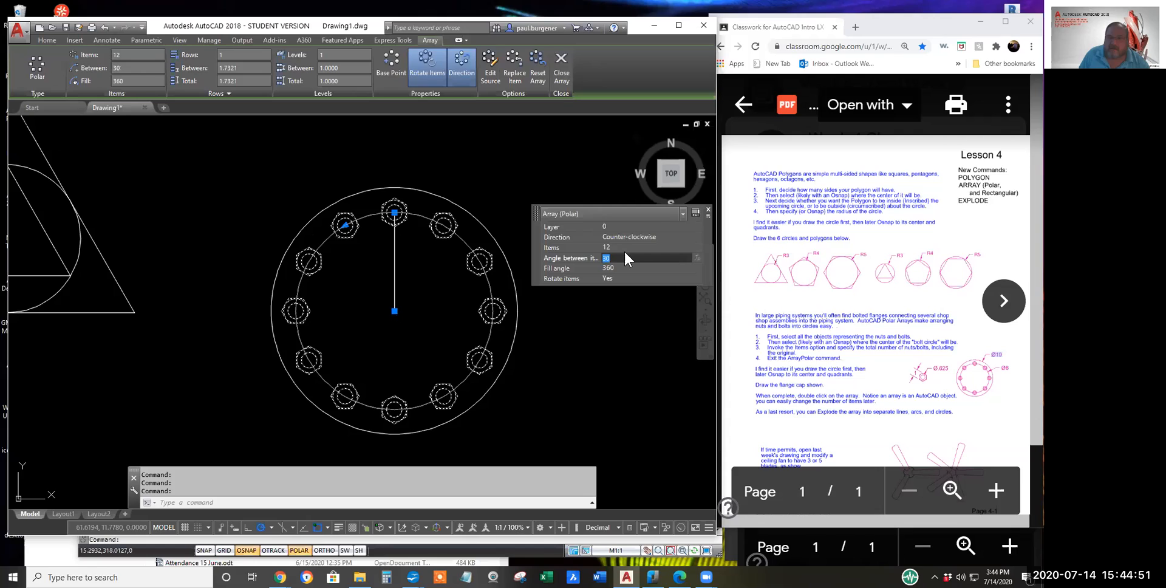
# Step: Set the bolt array's number of items to 6
pyautogui.click(621, 247)
pyautogui.write('6')
pyautogui.press('Tab')
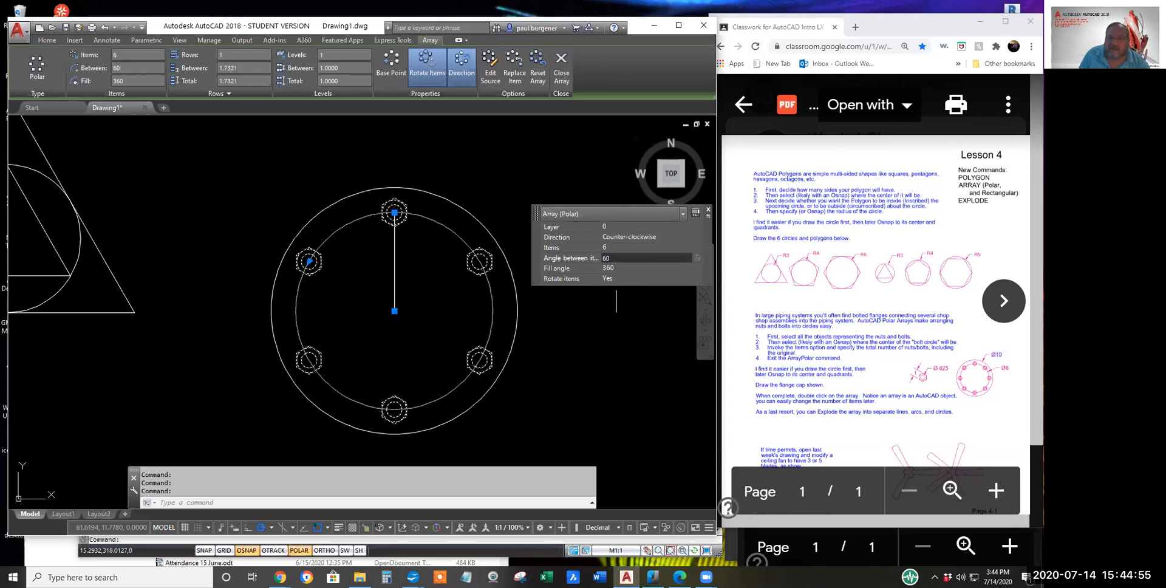
# Step: Set the bolt array's fill angle to 270
pyautogui.click(619, 267)
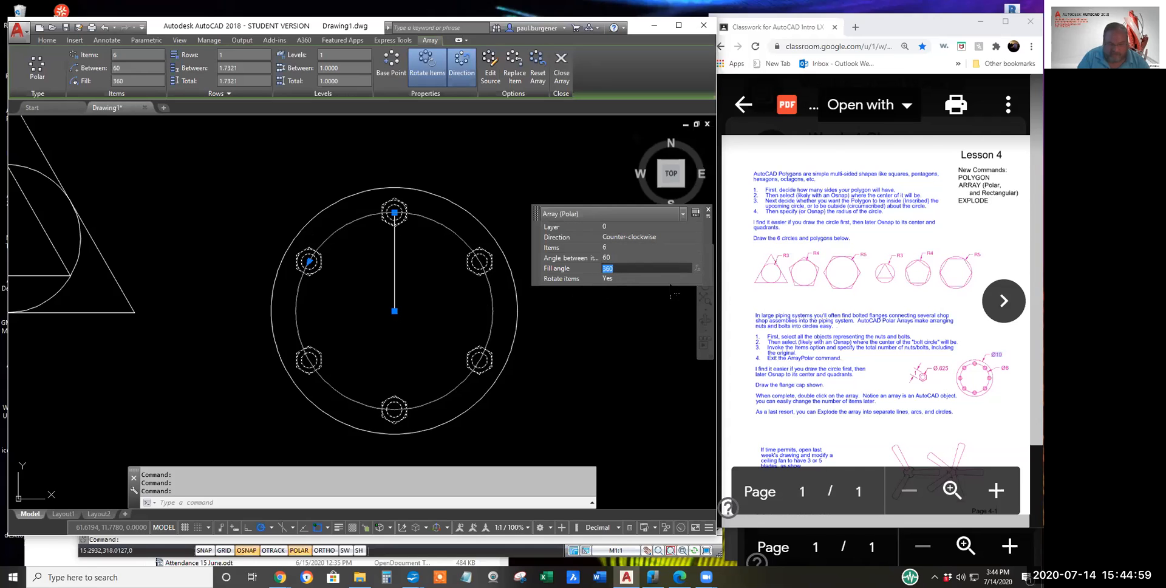
pyautogui.write('270')
pyautogui.click(669, 281)
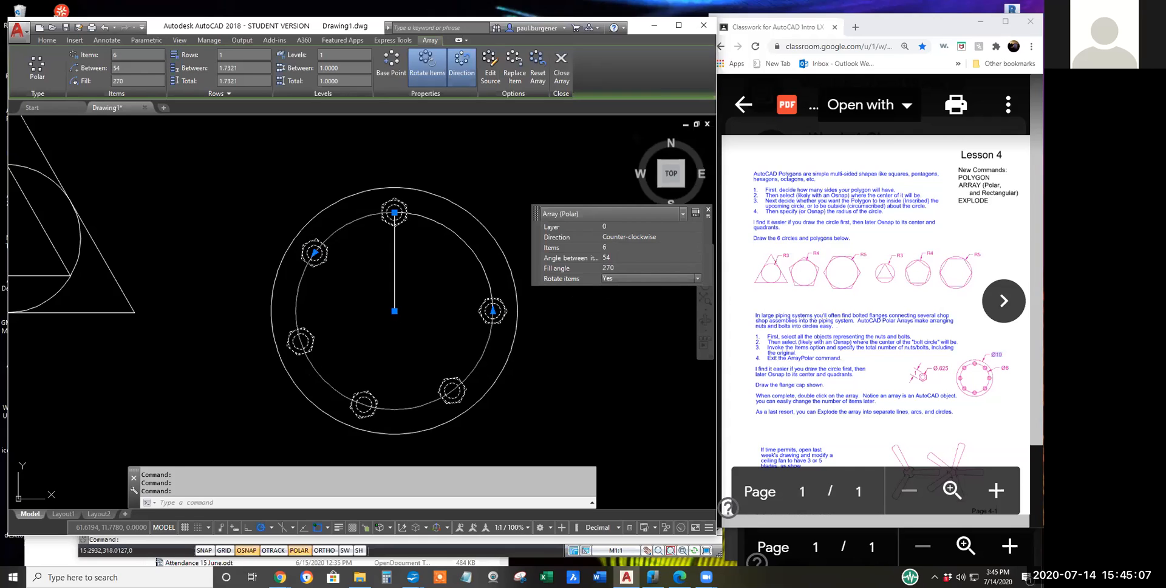
# Step: Set the bolt array's fill angle to 360 and its number of items to 8
pyautogui.click(631, 266)
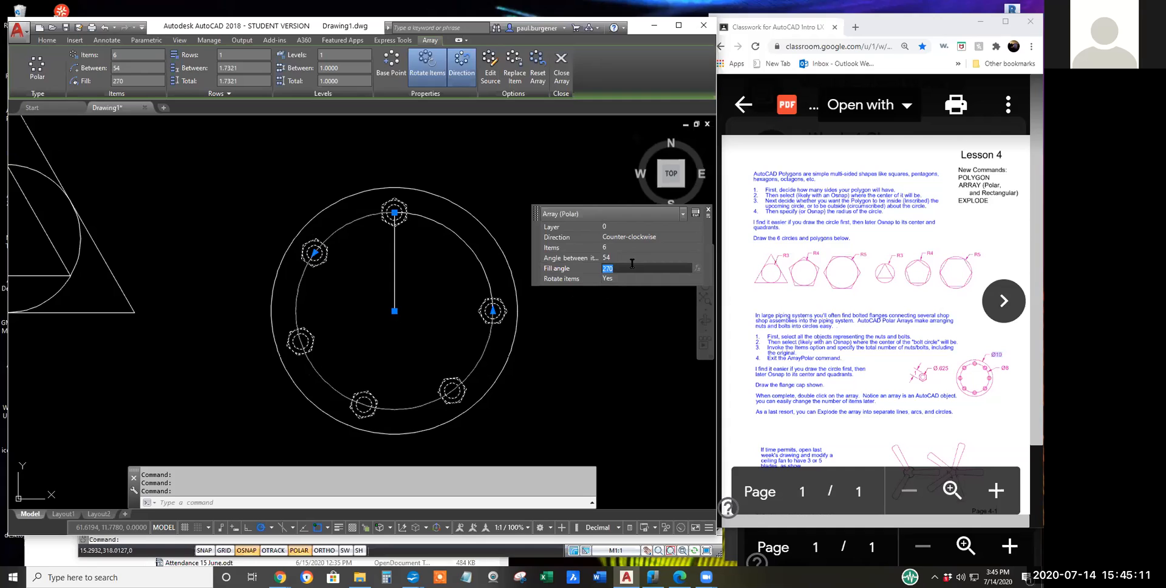
pyautogui.write('360')
pyautogui.press('Tab')
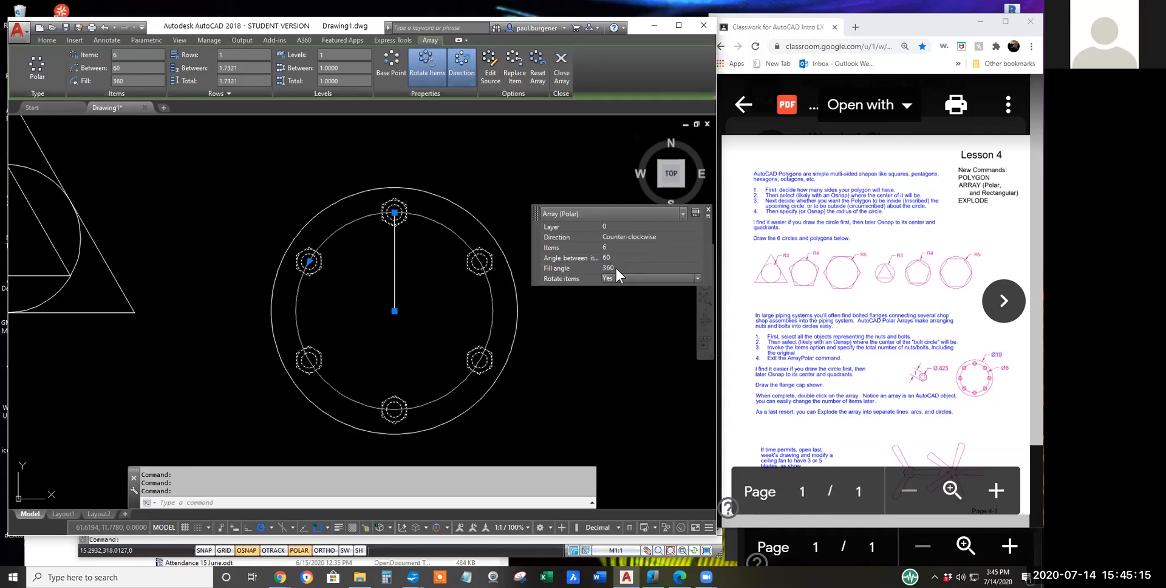
pyautogui.click(620, 247)
pyautogui.write('8')
pyautogui.click(608, 258)
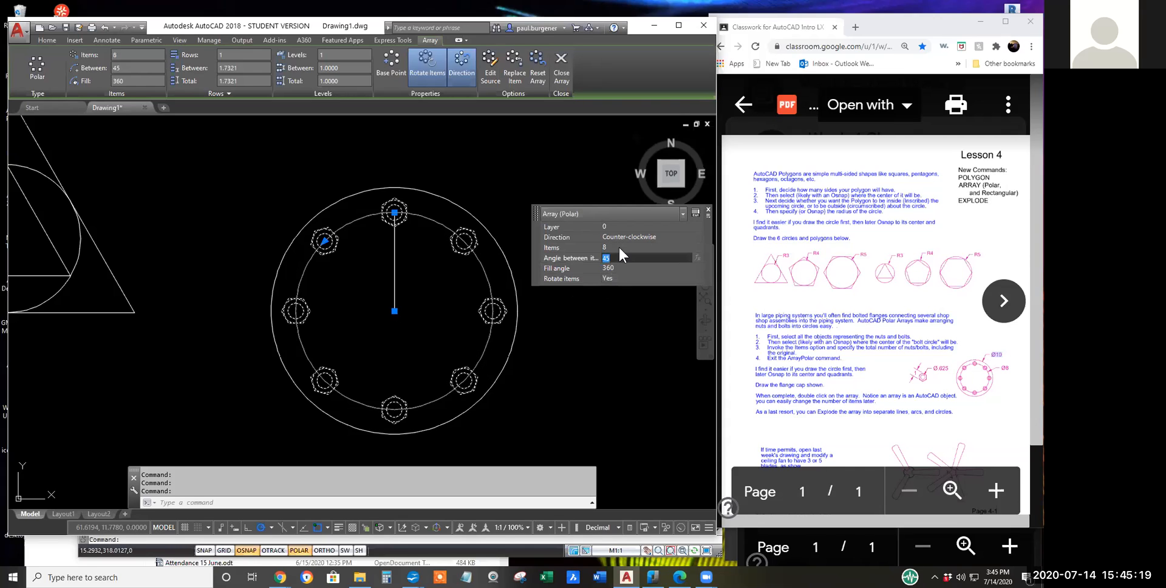
pyautogui.click(596, 355)
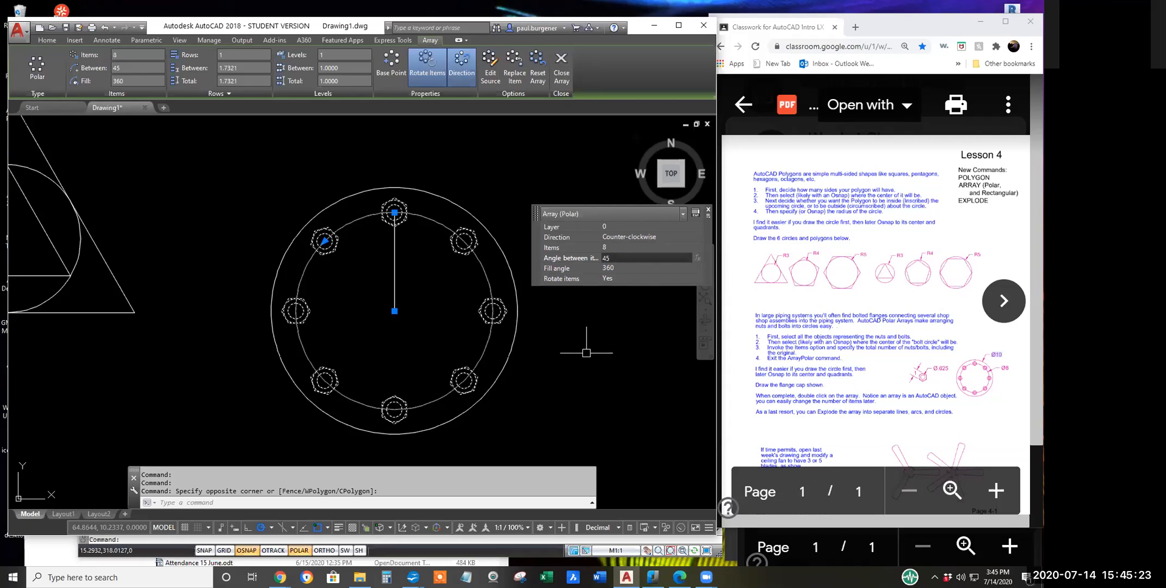
pyautogui.click(589, 352)
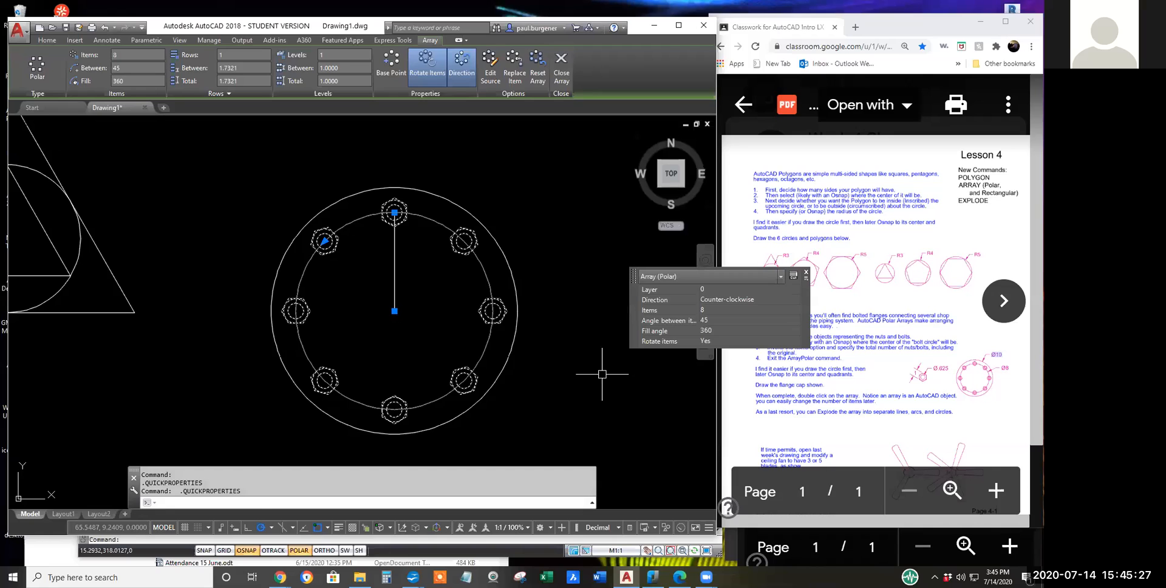
pyautogui.press('Escape')
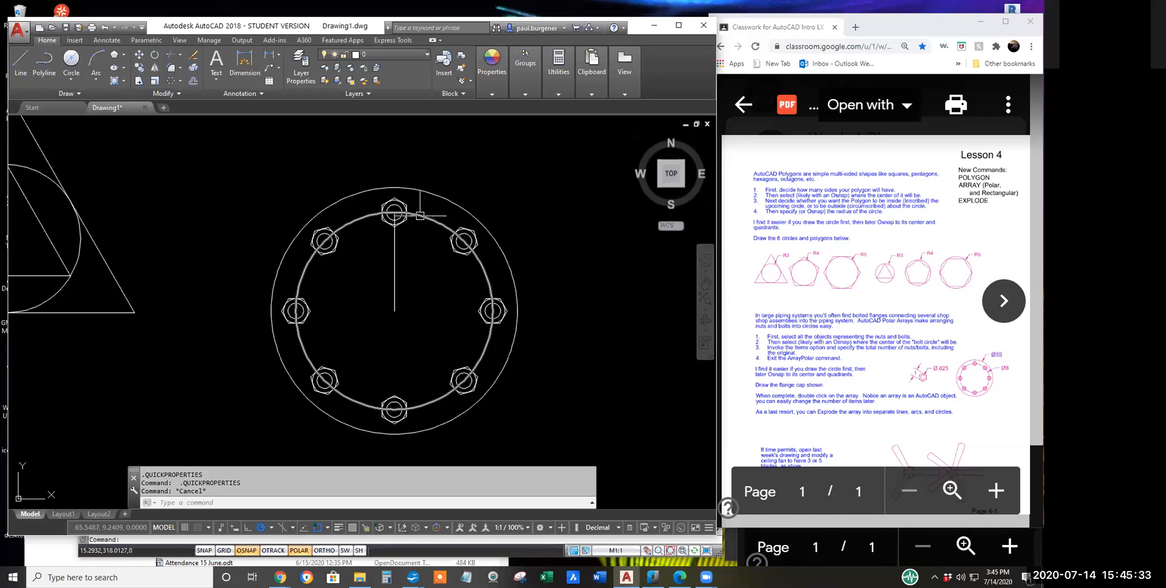
# Step: Erase the bolt circle and the vertical construction line inside the flange
pyautogui.click(195, 56)
pyautogui.click(434, 221)
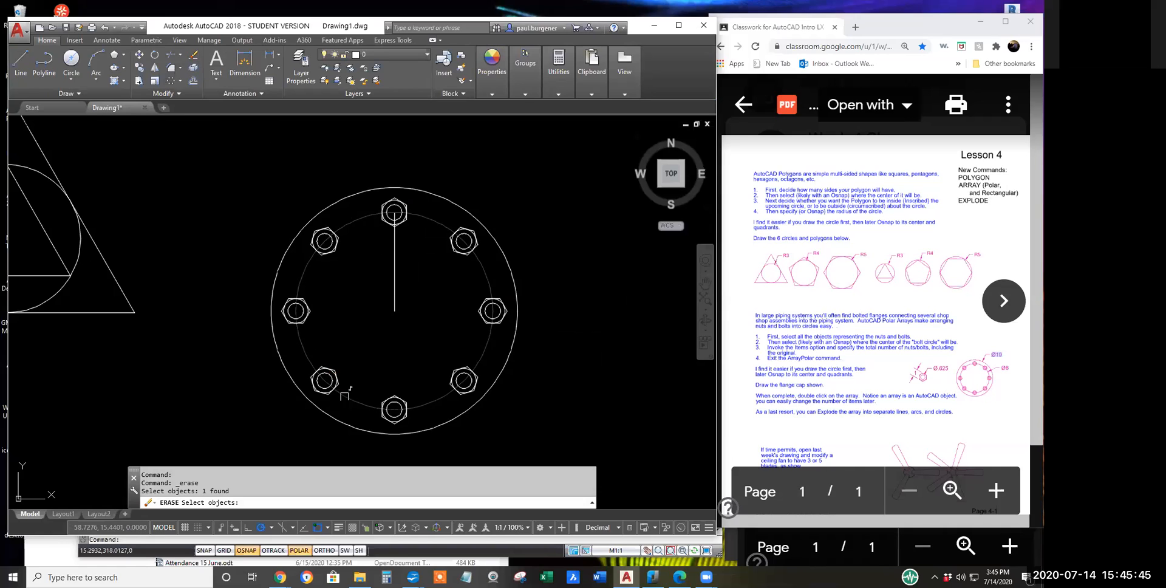
pyautogui.click(394, 253)
pyautogui.press('Return')
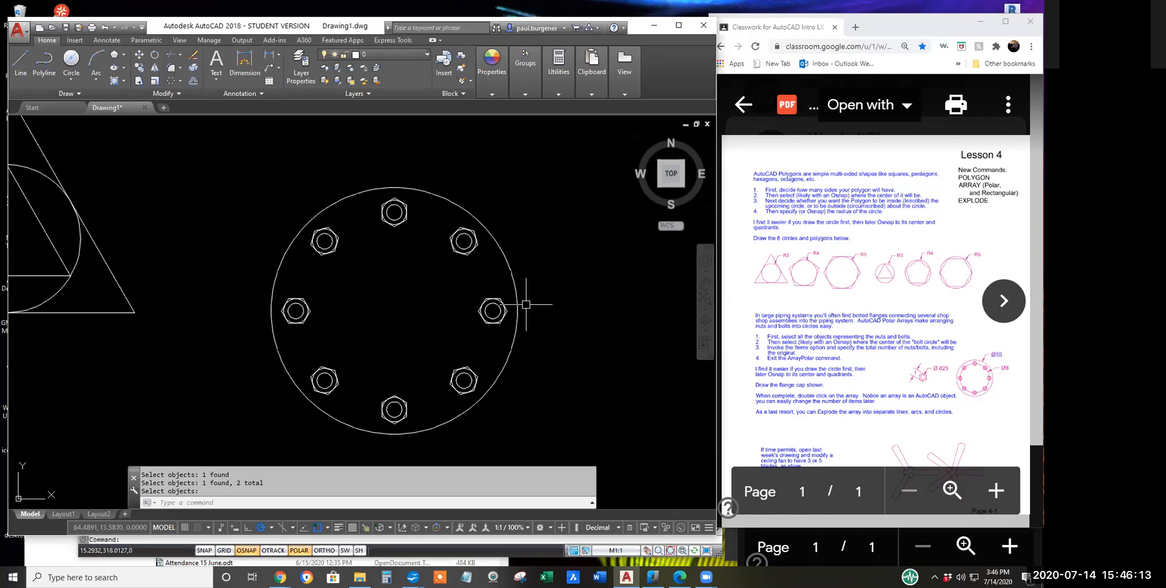
# Step: Open the bolt array's quick properties to examine its item count
pyautogui.press('Return')
pyautogui.click(495, 307)
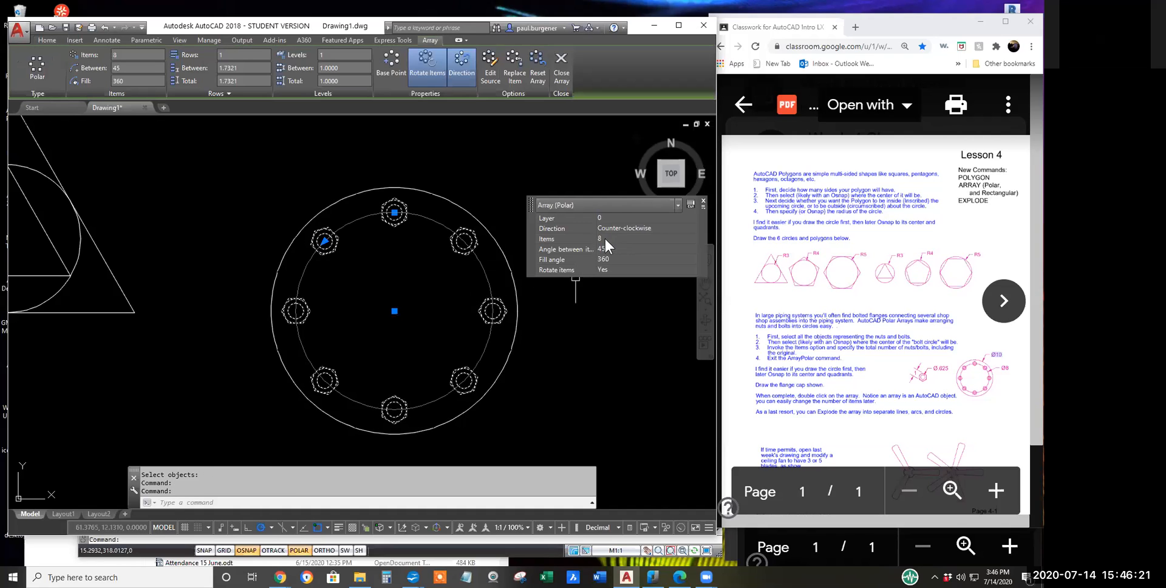
pyautogui.click(604, 238)
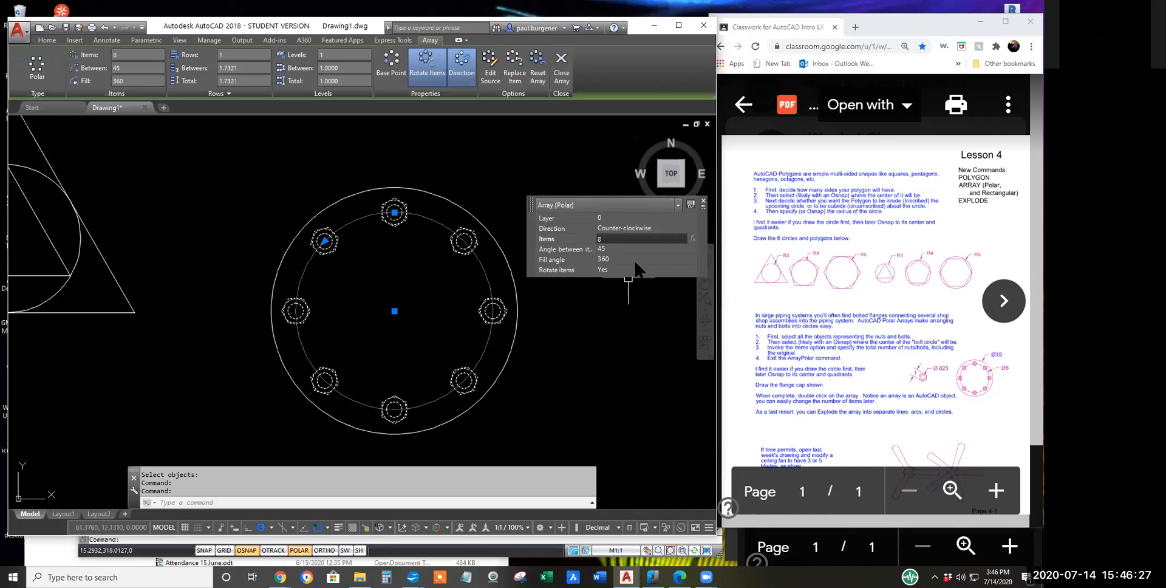
pyautogui.click(523, 185)
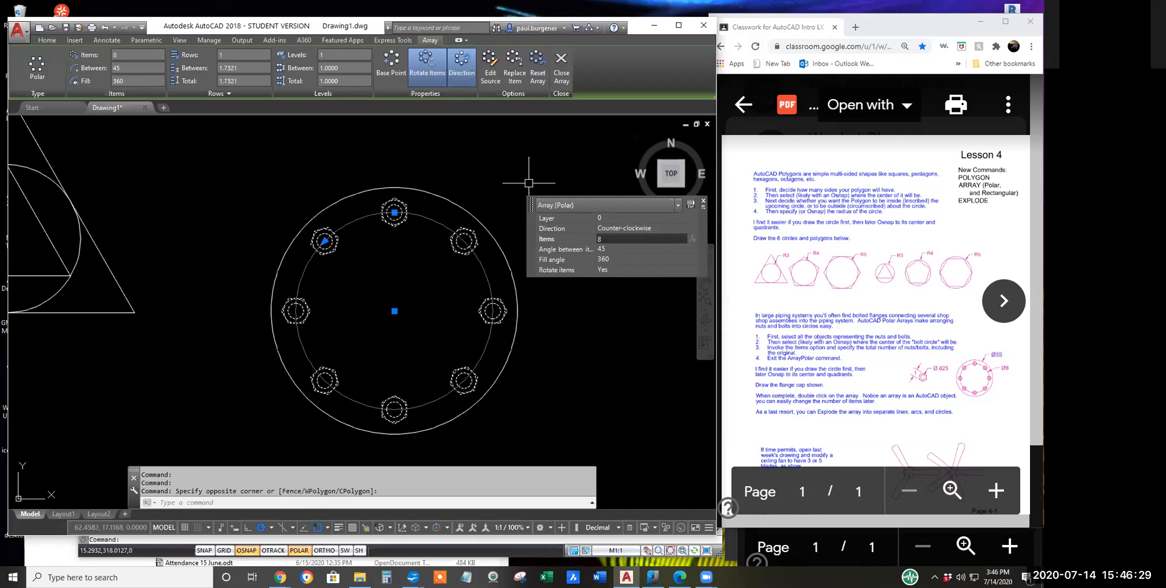
pyautogui.press('Escape')
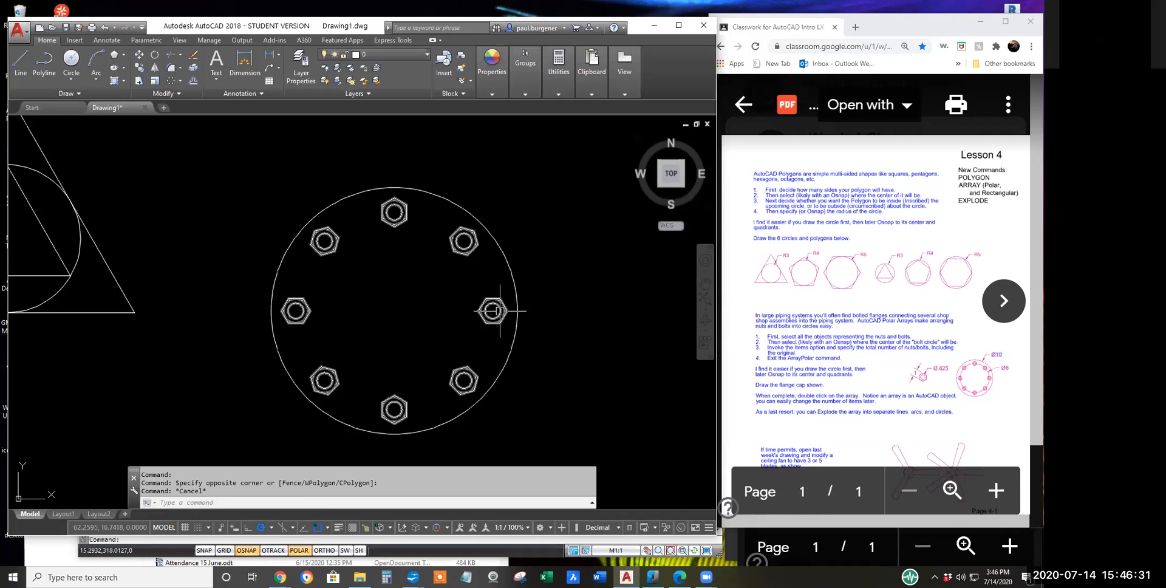
# Step: Select the bolt array and inspect the flange's rightmost bolt up close
pyautogui.click(502, 312)
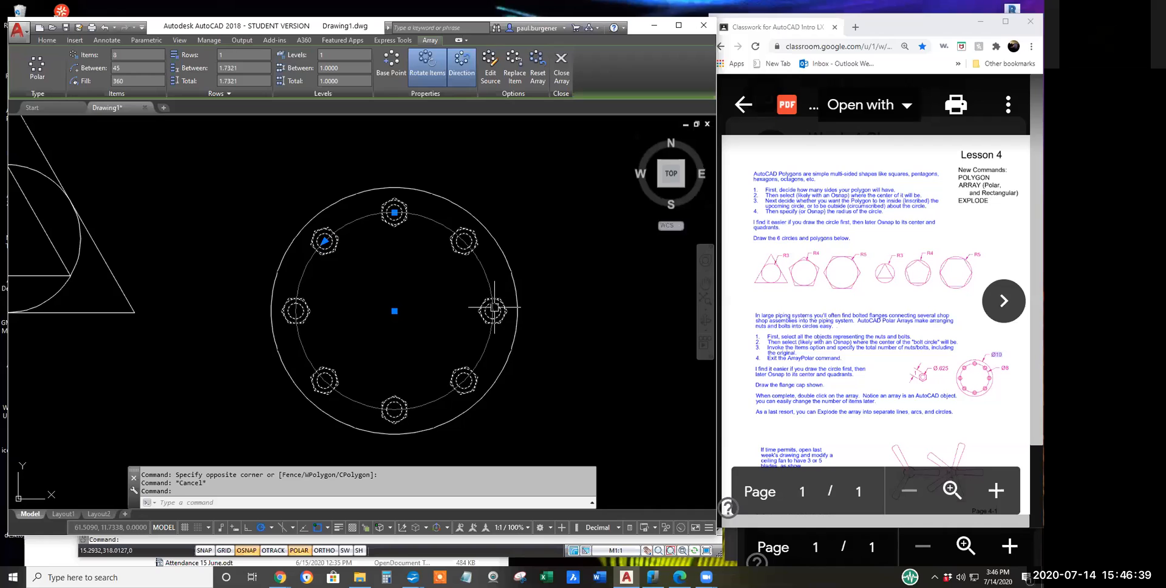
pyautogui.scroll(2, 494, 312)
pyautogui.scroll(5, 495, 314)
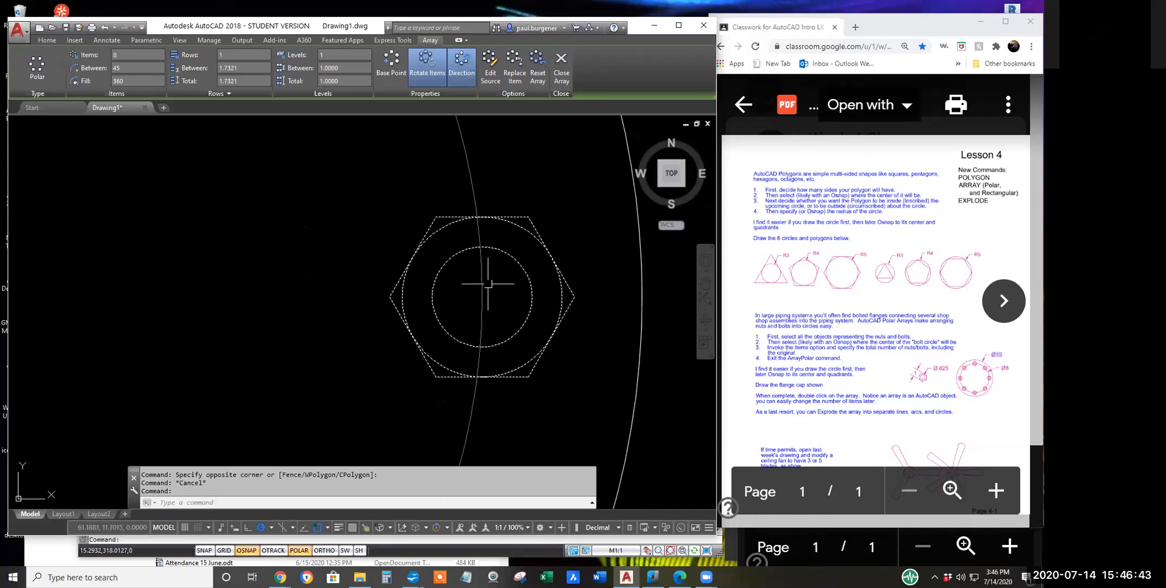
pyautogui.scroll(-8, 483, 313)
pyautogui.press('Escape')
pyautogui.press('Escape')
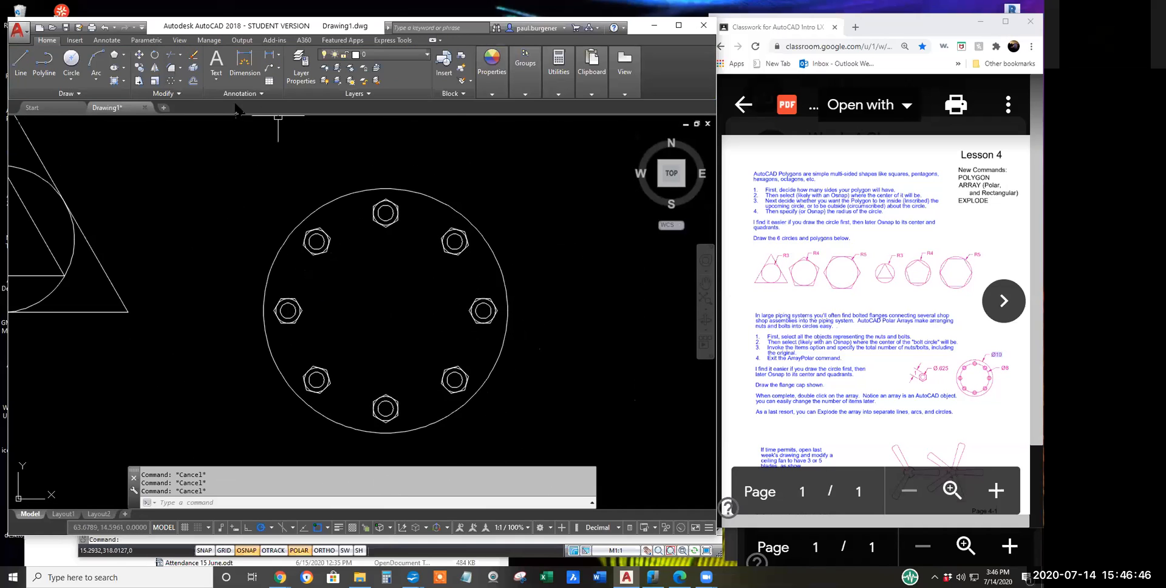
# Step: Explode the bolt array into separate objects
pyautogui.click(194, 68)
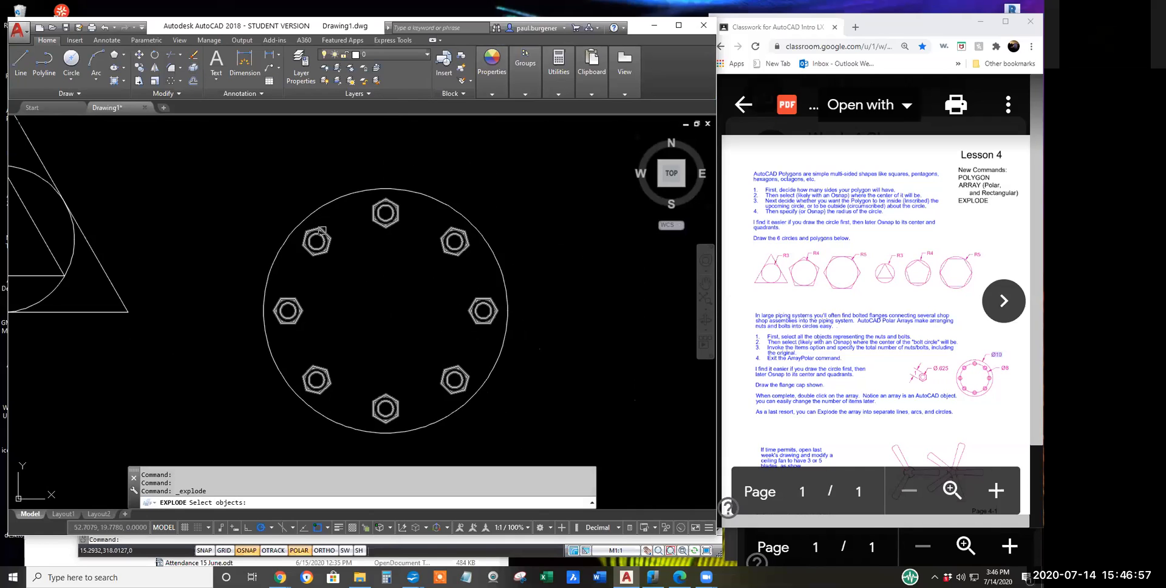
pyautogui.click(322, 230)
pyautogui.press('Return')
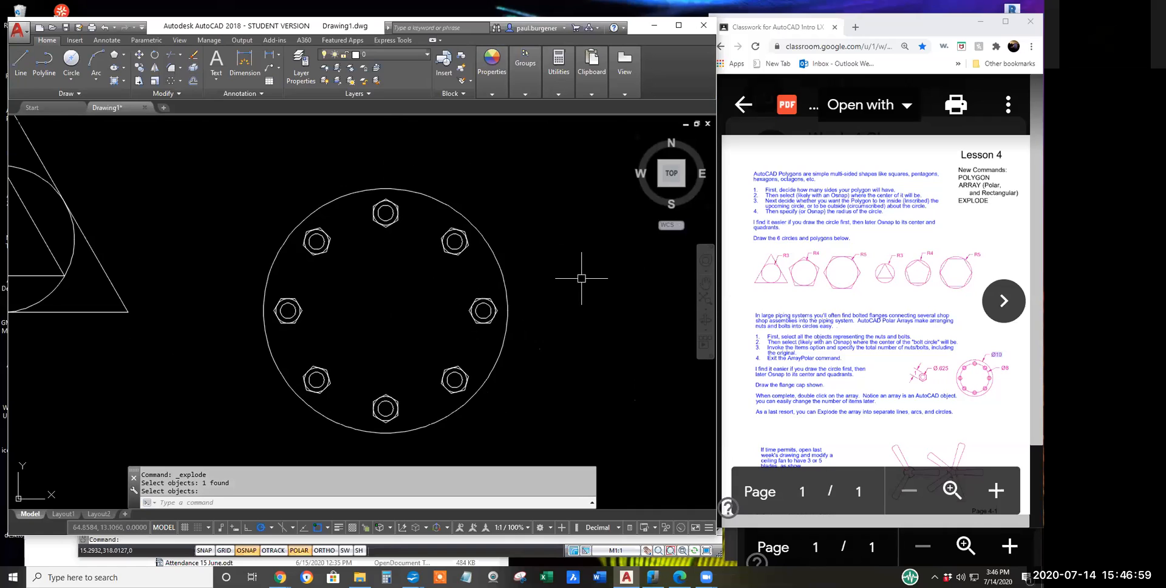
# Step: Select the rightmost bolt's inner circle and the hexagons of the upper-right and top bolts to check that they are individual objects
pyautogui.click(477, 310)
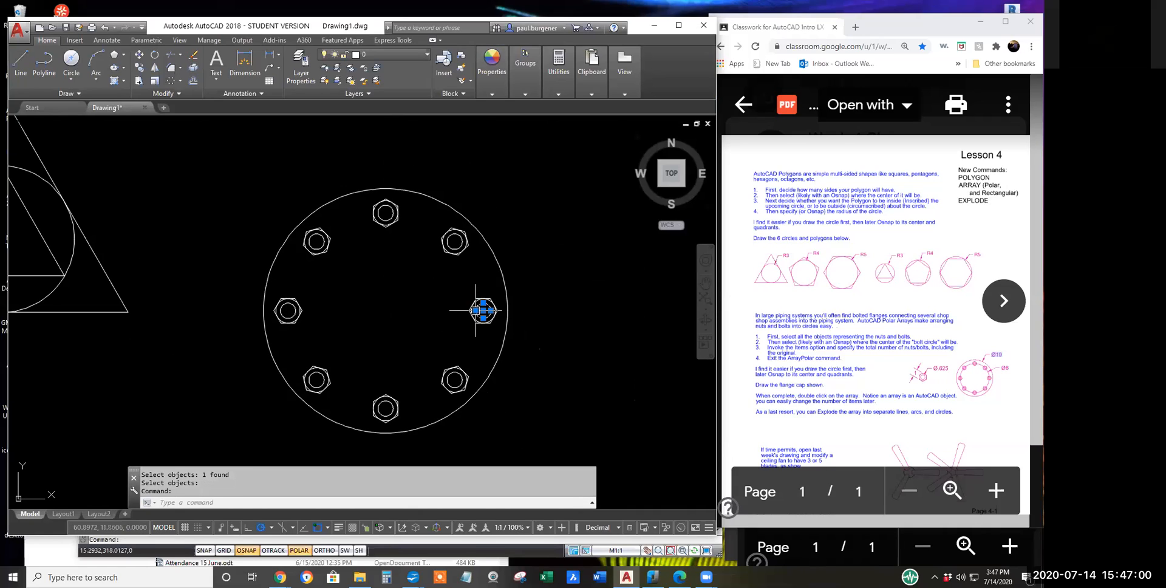
pyautogui.click(452, 239)
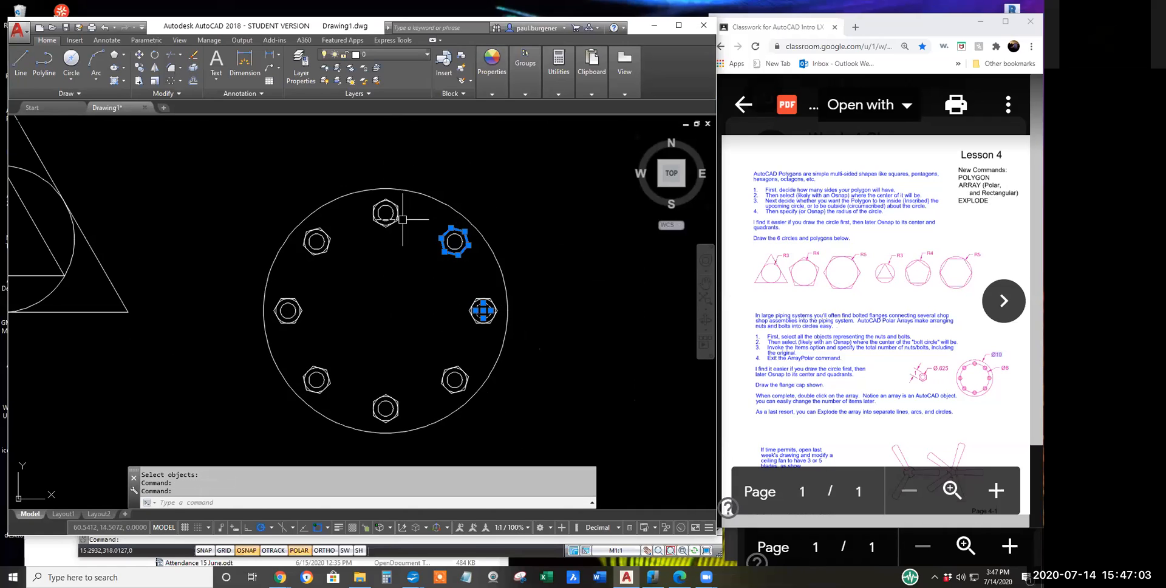
pyautogui.click(385, 205)
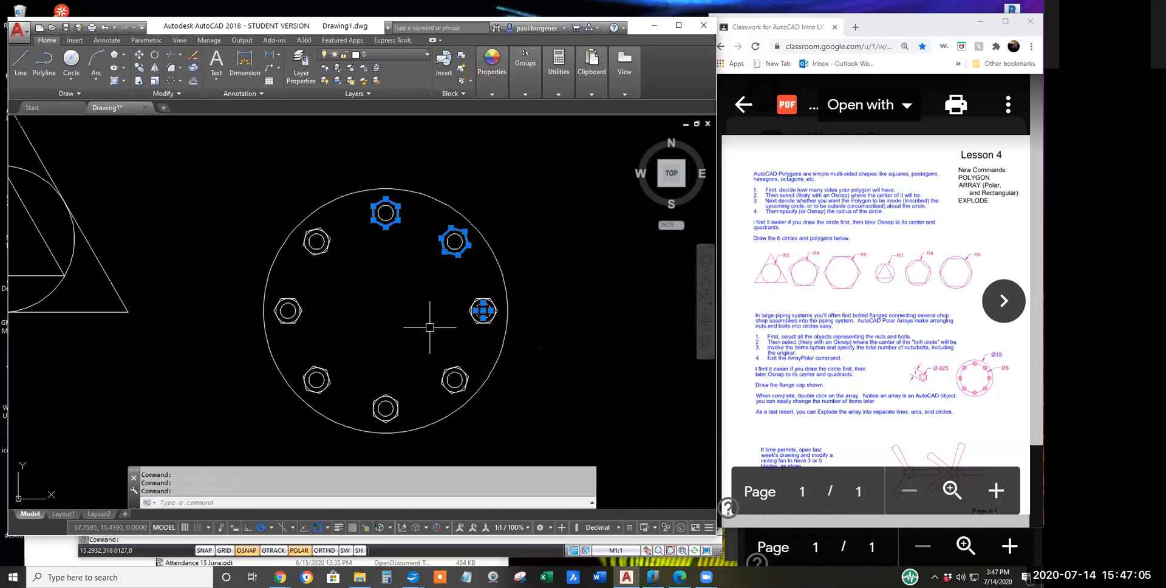
pyautogui.scroll(3, 456, 223)
pyautogui.scroll(2, 455, 223)
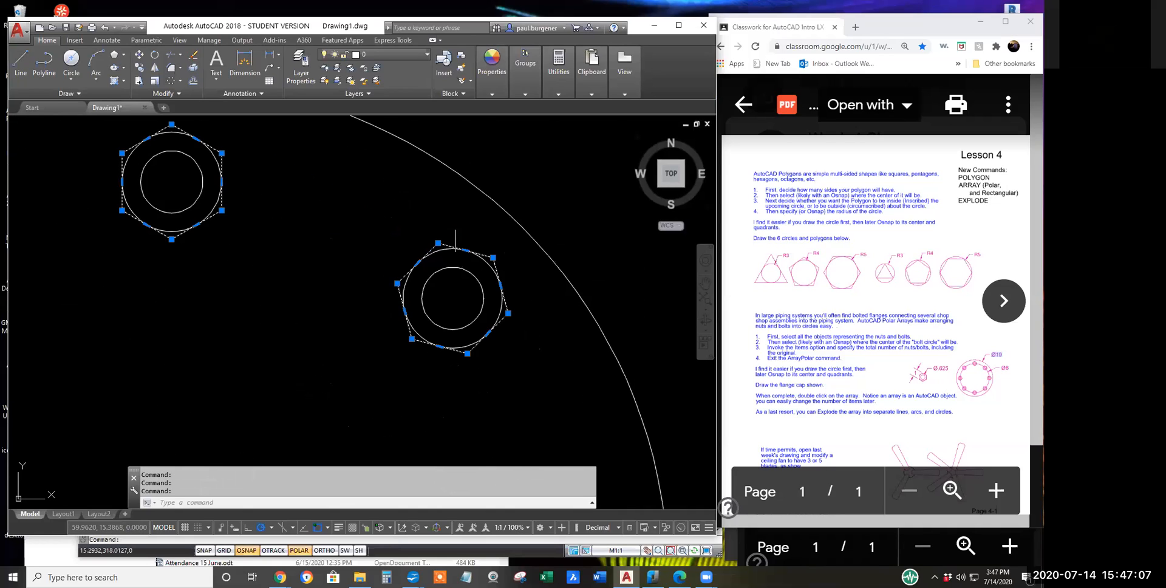
pyautogui.scroll(-4, 456, 223)
pyautogui.press('Escape')
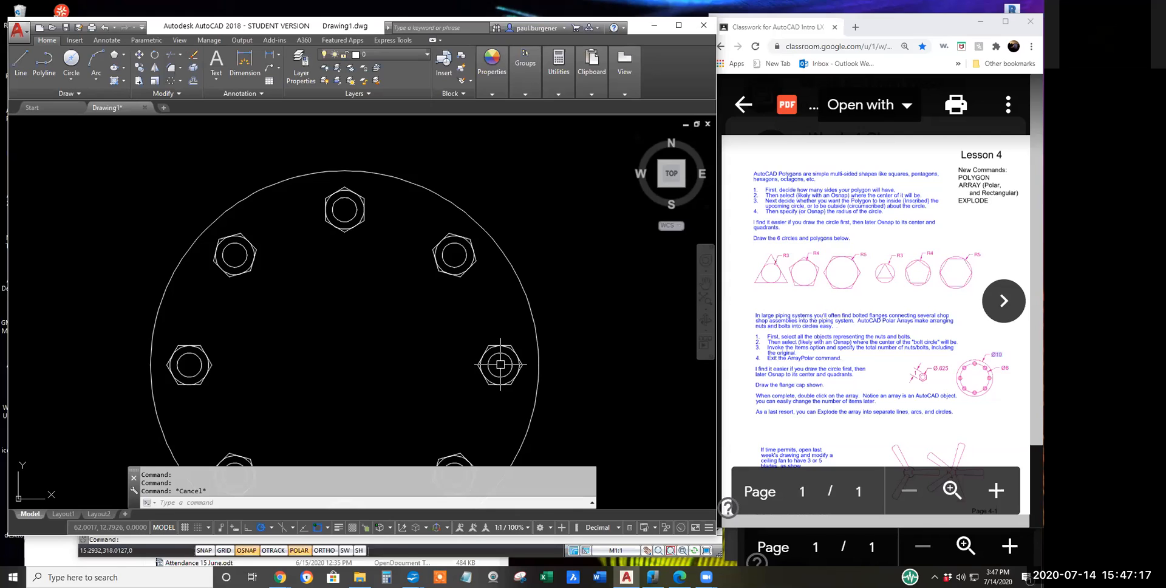
pyautogui.click(71, 62)
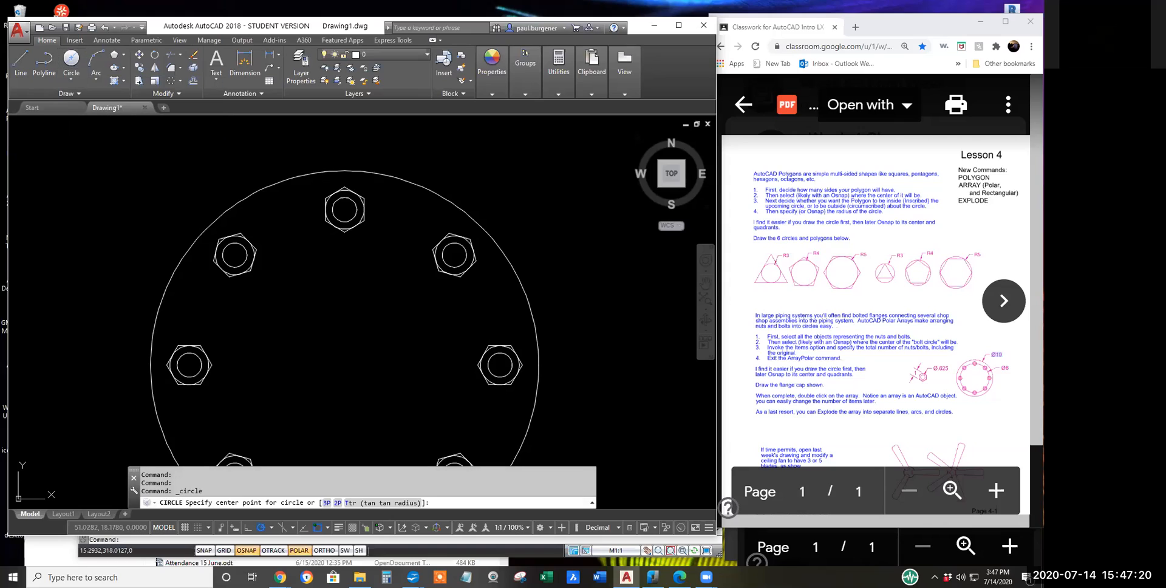
pyautogui.click(500, 365)
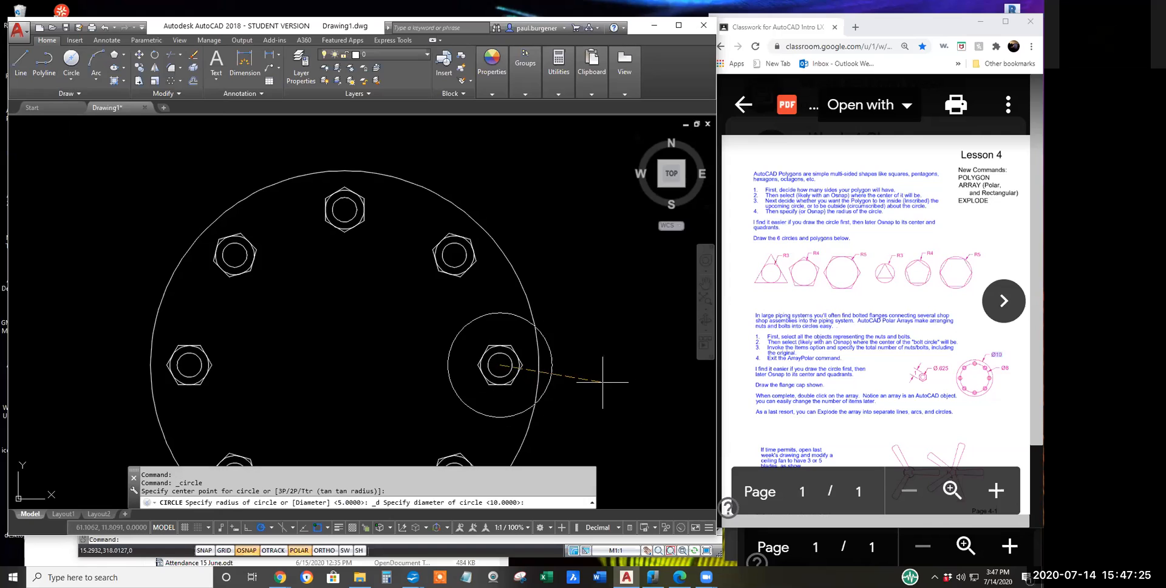
pyautogui.press('Escape')
pyautogui.press('Escape')
pyautogui.press('Escape')
# Step: Draw a circle of diameter 1.25 centred on the flange's rightmost bolt
pyautogui.click(75, 74)
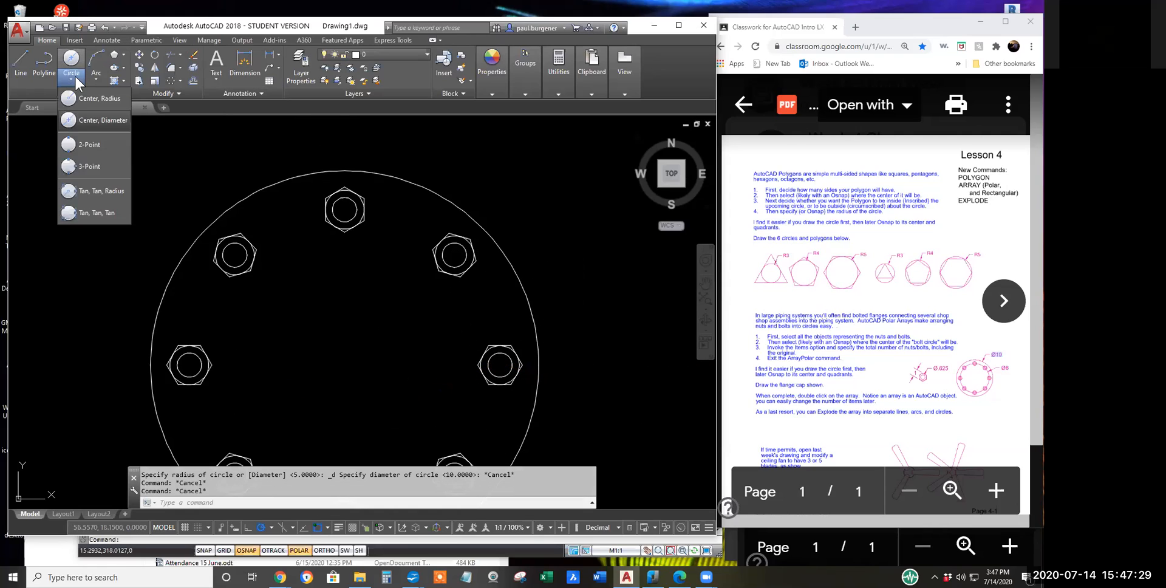
pyautogui.click(94, 126)
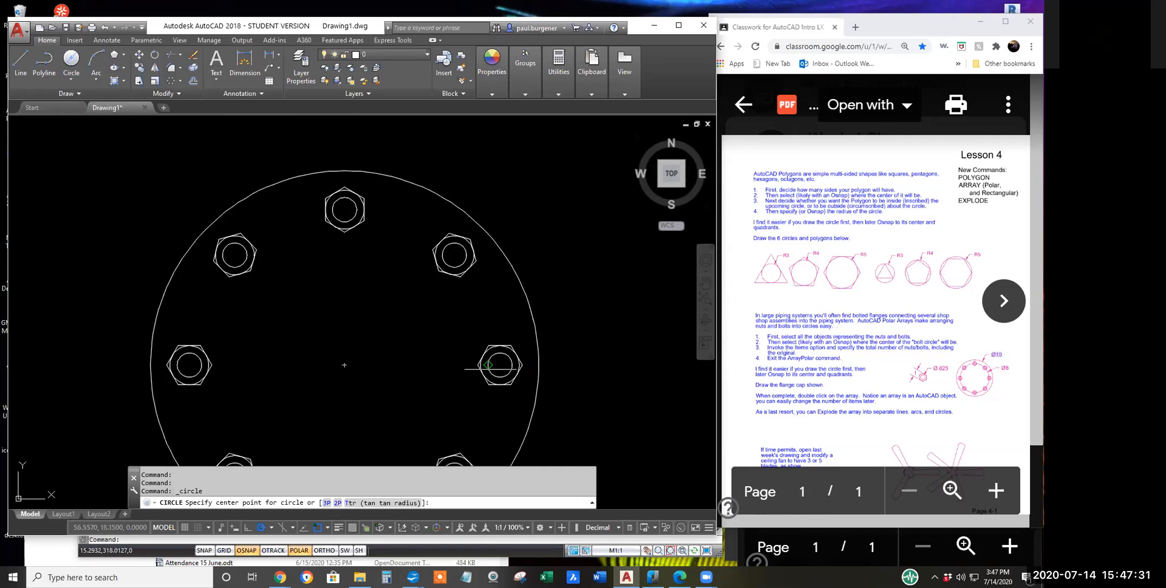
pyautogui.click(500, 365)
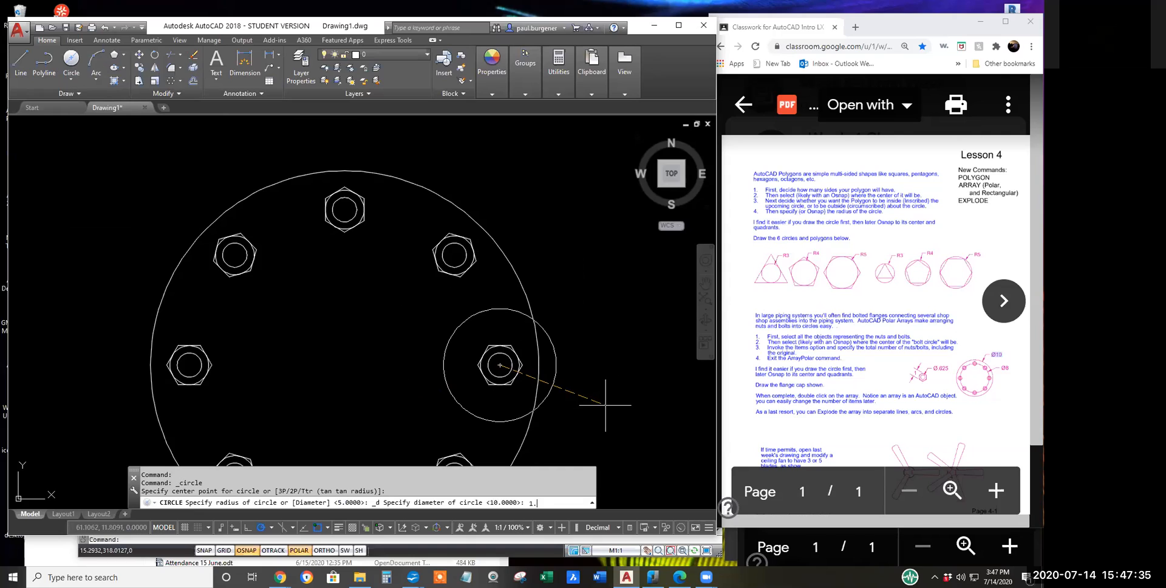
pyautogui.press('Return')
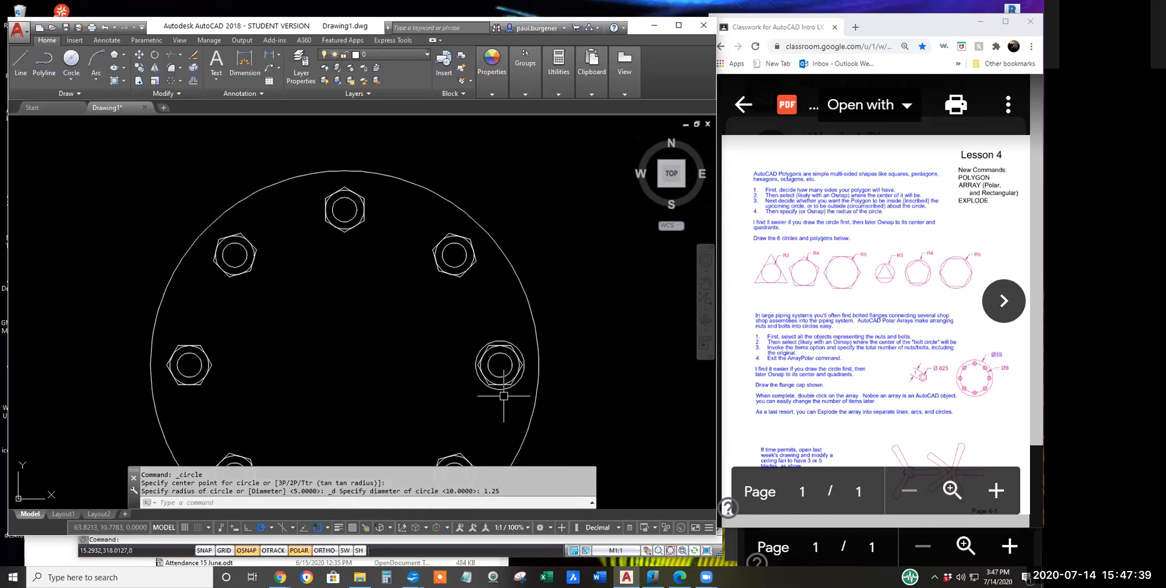
# Step: Erase the rightmost bolt's hexagon and its two original circles, keeping the 1.25 diameter circle
pyautogui.click(191, 67)
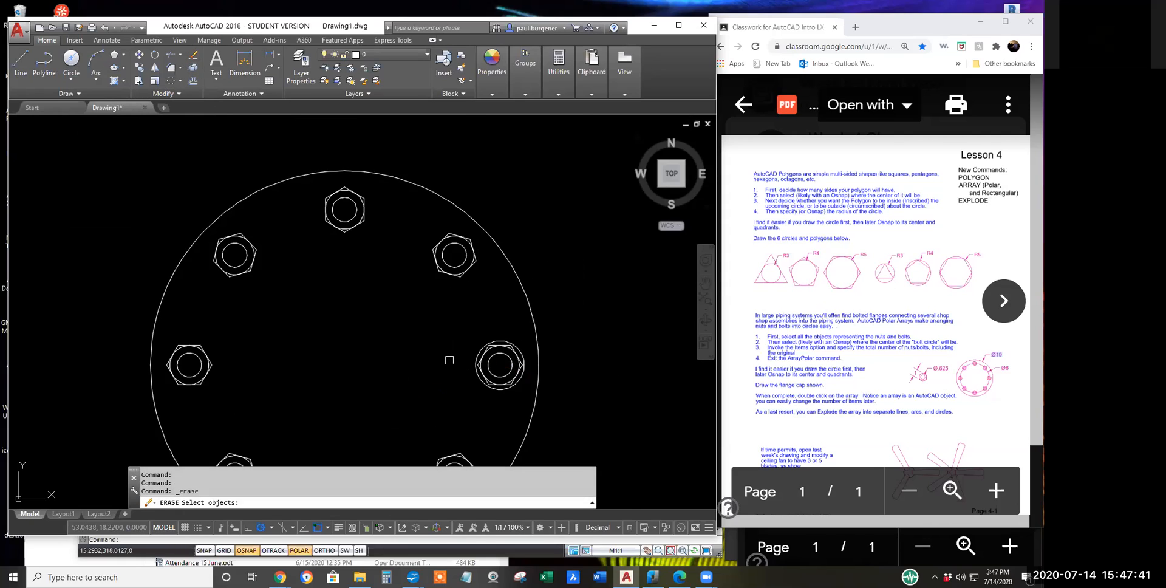
pyautogui.scroll(4, 466, 363)
pyautogui.click(538, 377)
pyautogui.click(498, 350)
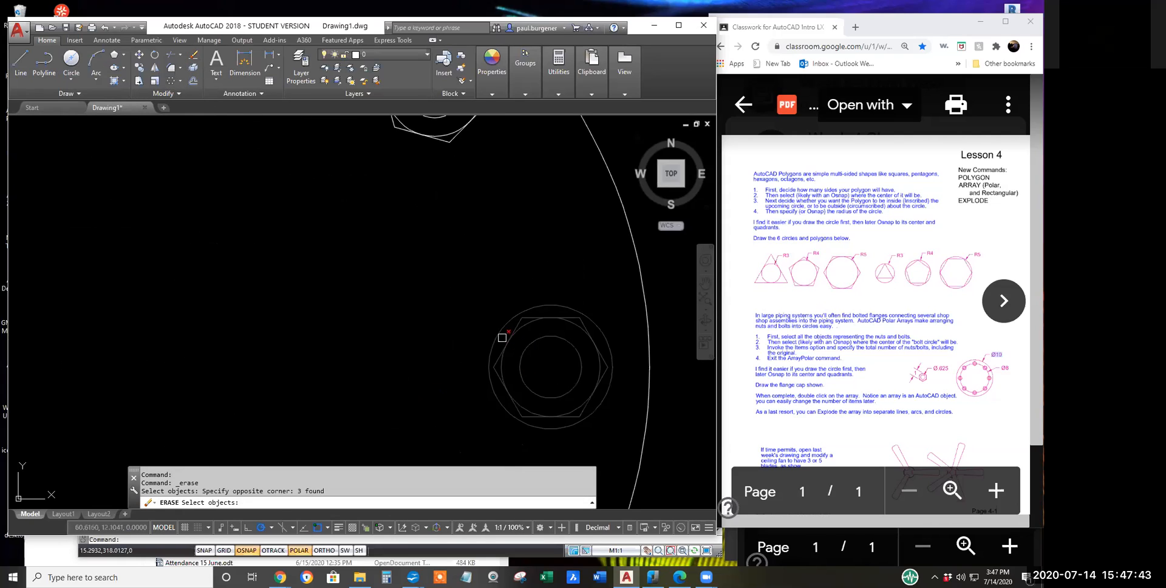
pyautogui.press('Return')
pyautogui.scroll(-4, 539, 383)
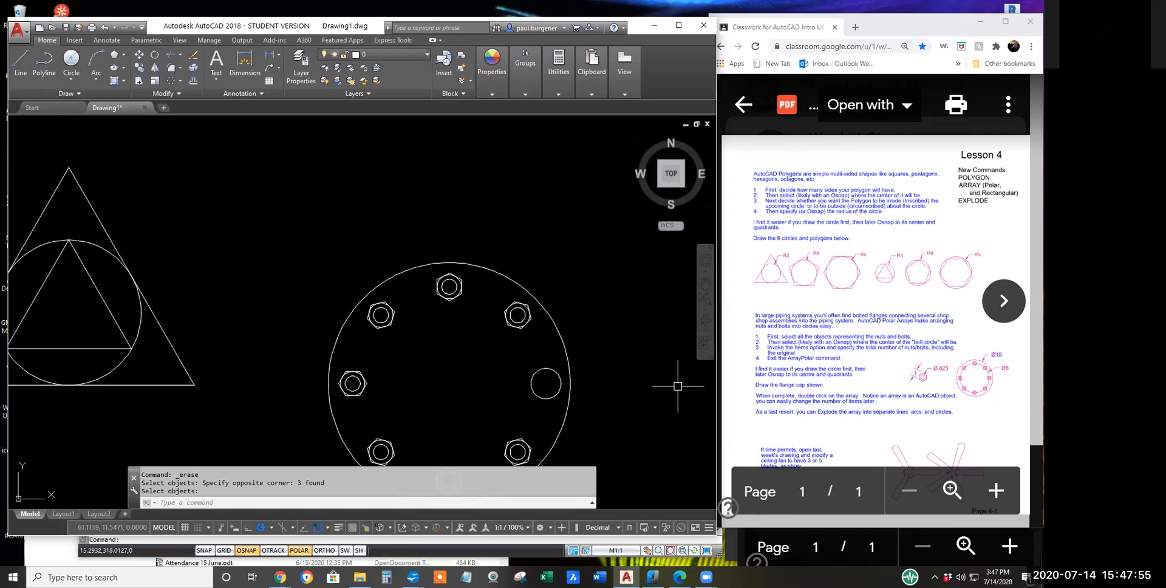
# Step: Try to open array properties from the exploded upper-right bolt's hexagon
pyautogui.press('Return')
pyautogui.doubleClick(528, 315)
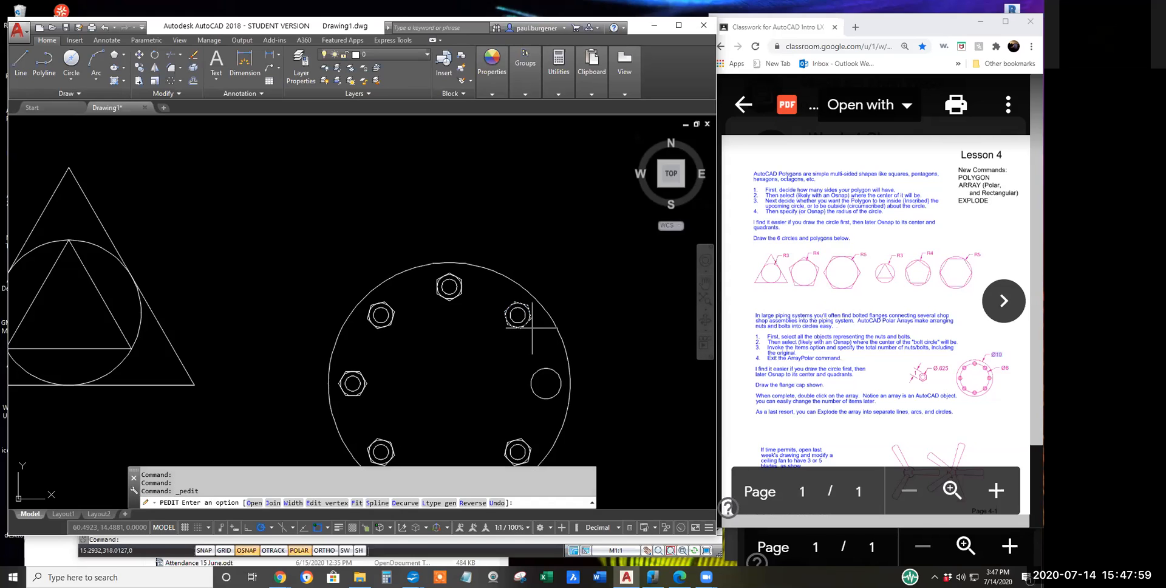
pyautogui.press('Escape')
pyautogui.press('Escape')
pyautogui.press('Escape')
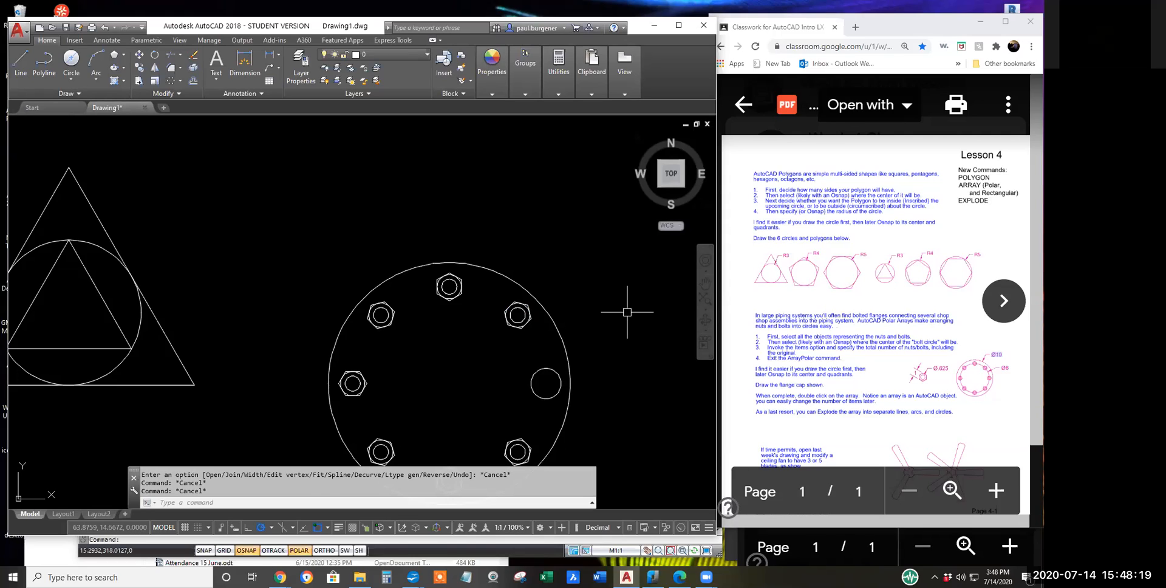
# Step: Copy the flange's top bolt to the empty space above and to the left of the flange
pyautogui.click(139, 68)
pyautogui.click(410, 226)
pyautogui.click(484, 328)
pyautogui.press('Return')
pyautogui.click(463, 346)
pyautogui.click(382, 206)
pyautogui.scroll(-2, 346, 305)
pyautogui.press('Return')
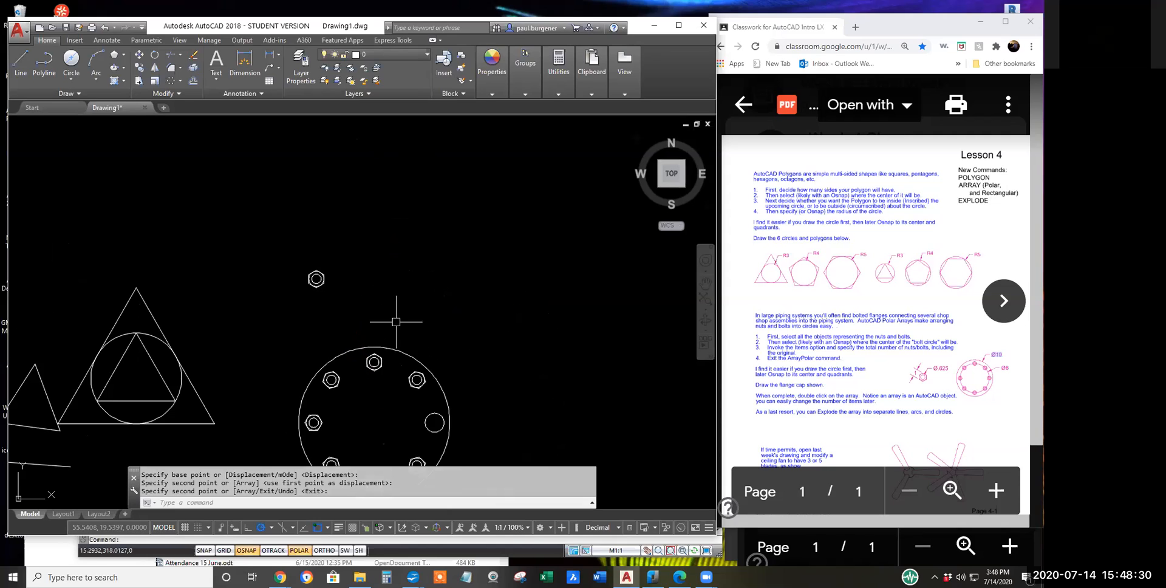
# Step: Create a rectangular array from the copied bolt's hexagon and circles
pyautogui.moveTo(303, 314); pyautogui.dragTo(235, 372, button='middle')
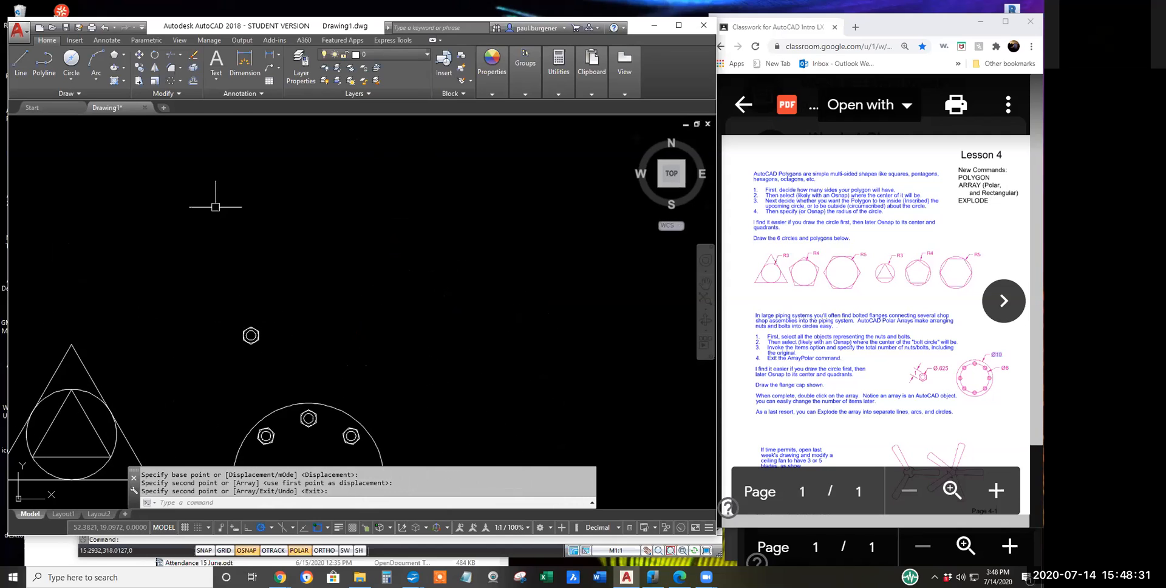
pyautogui.click(180, 79)
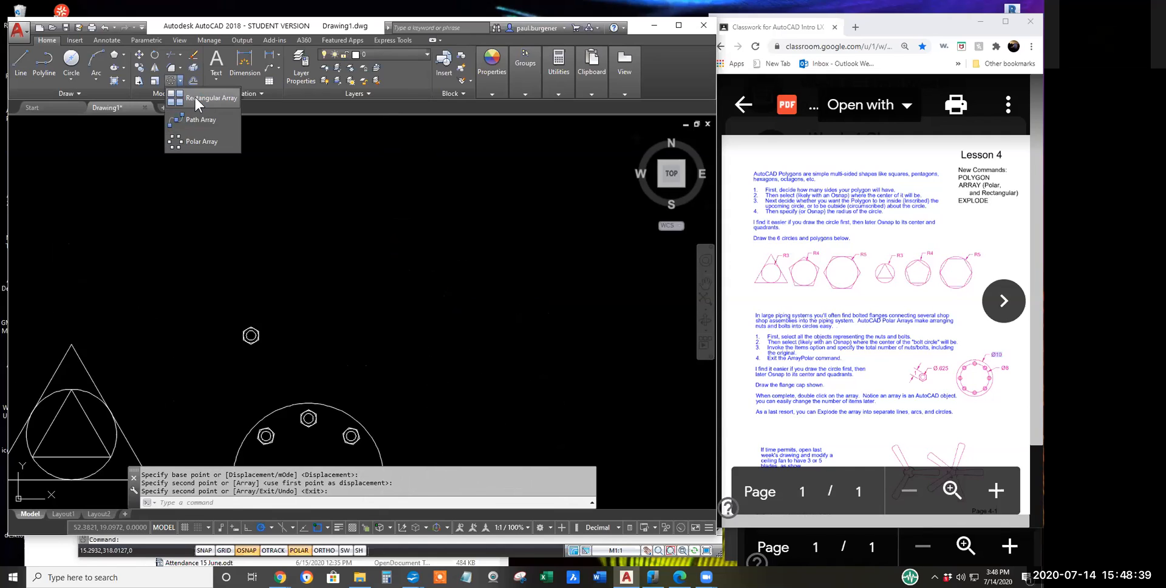
pyautogui.click(194, 95)
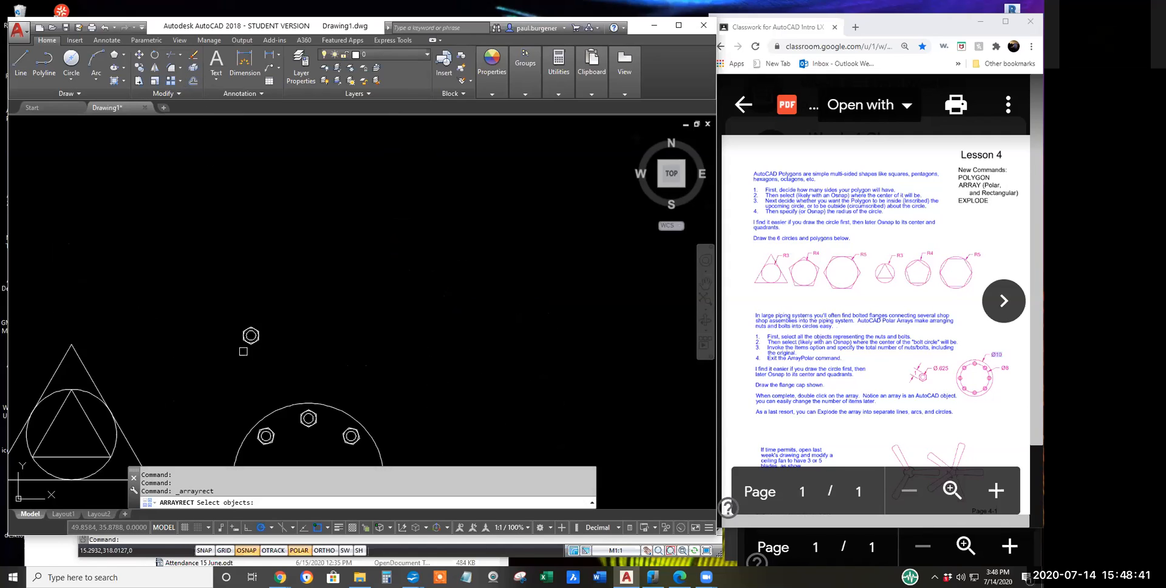
pyautogui.click(278, 361)
pyautogui.click(247, 328)
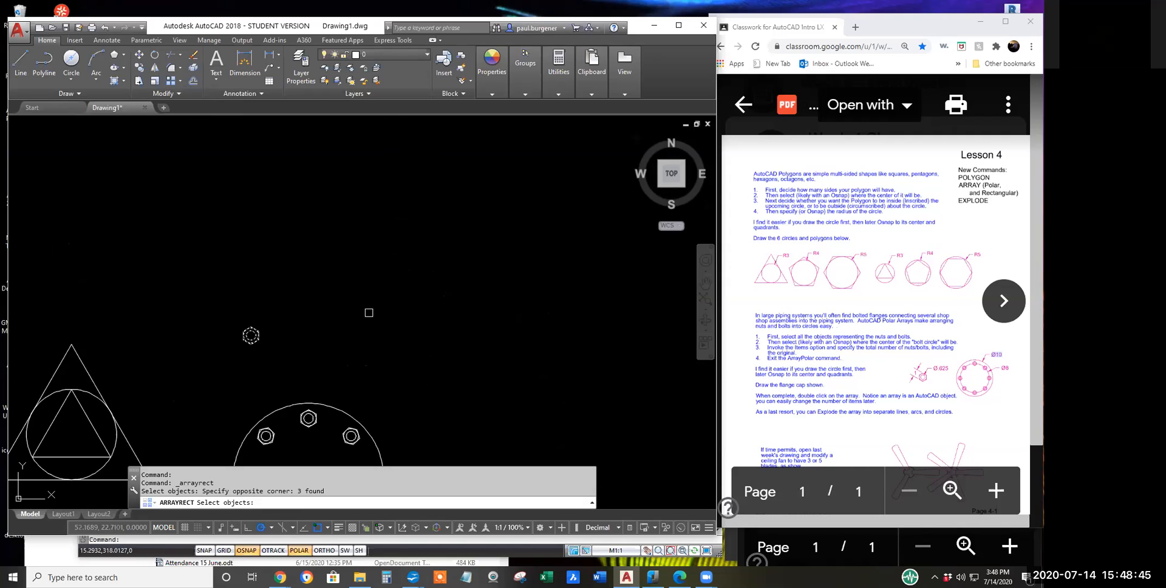
pyautogui.press('Return')
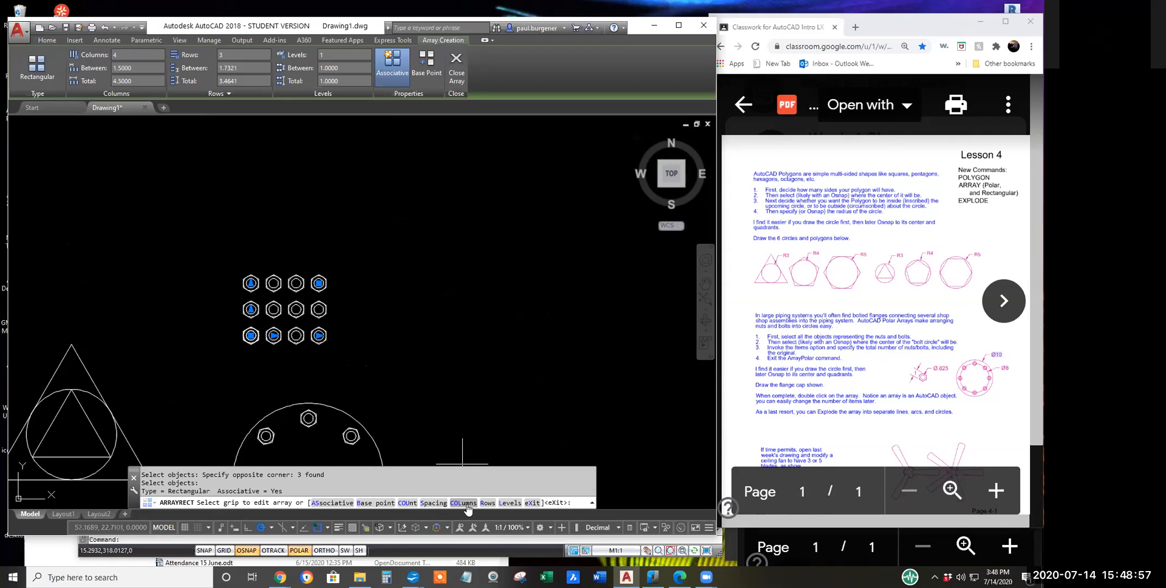
# Step: Set the rectangular array to 8 columns with a distance of 2 between columns
pyautogui.rightClick(475, 276)
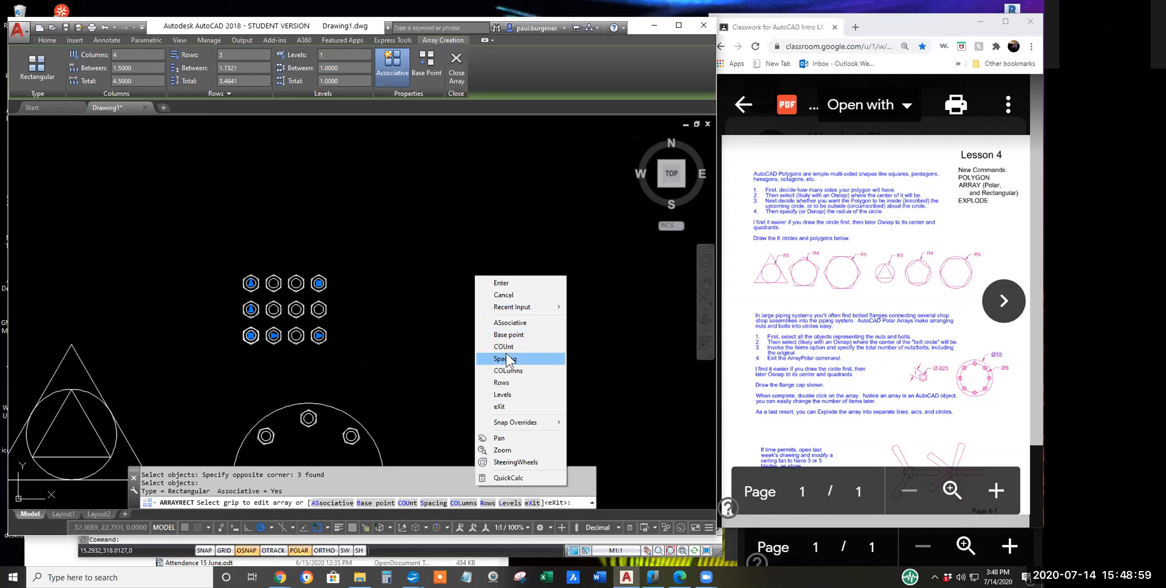
pyautogui.click(508, 371)
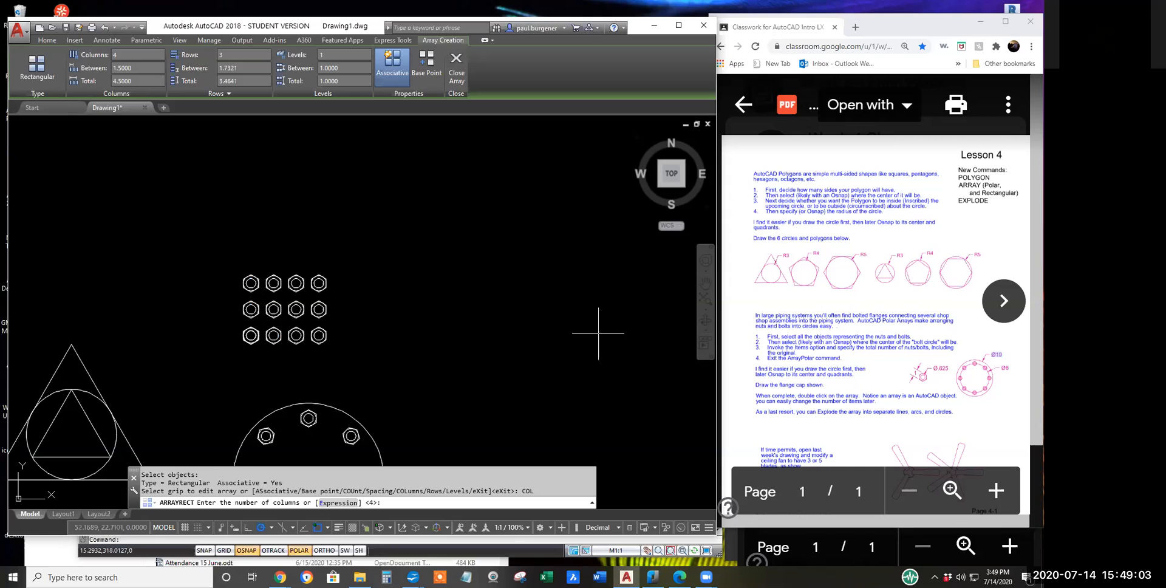
pyautogui.write('8')
pyautogui.press('Return')
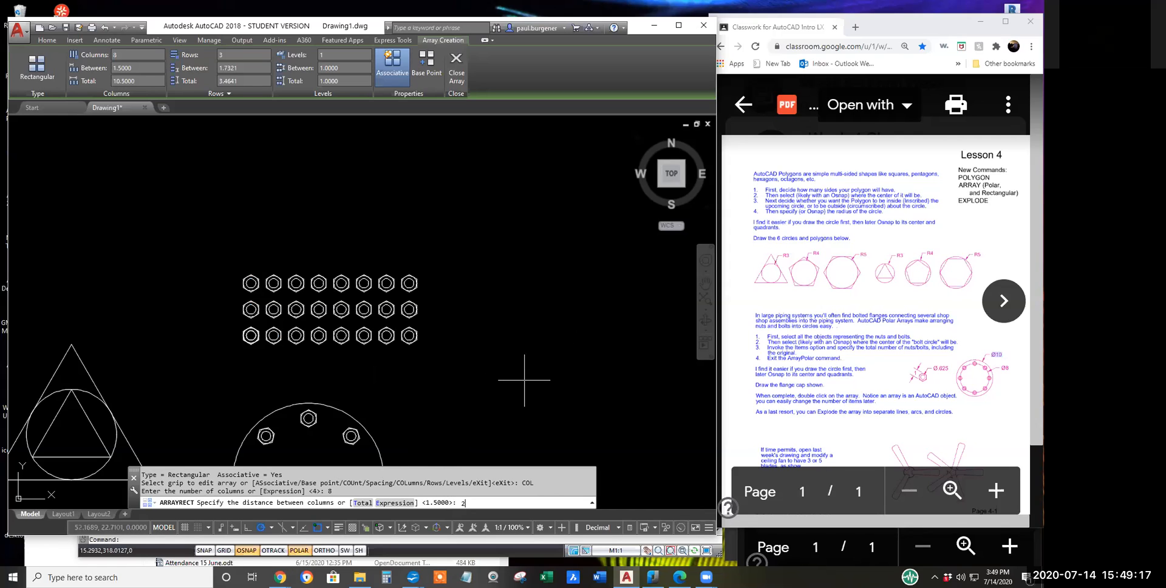
pyautogui.press('Return')
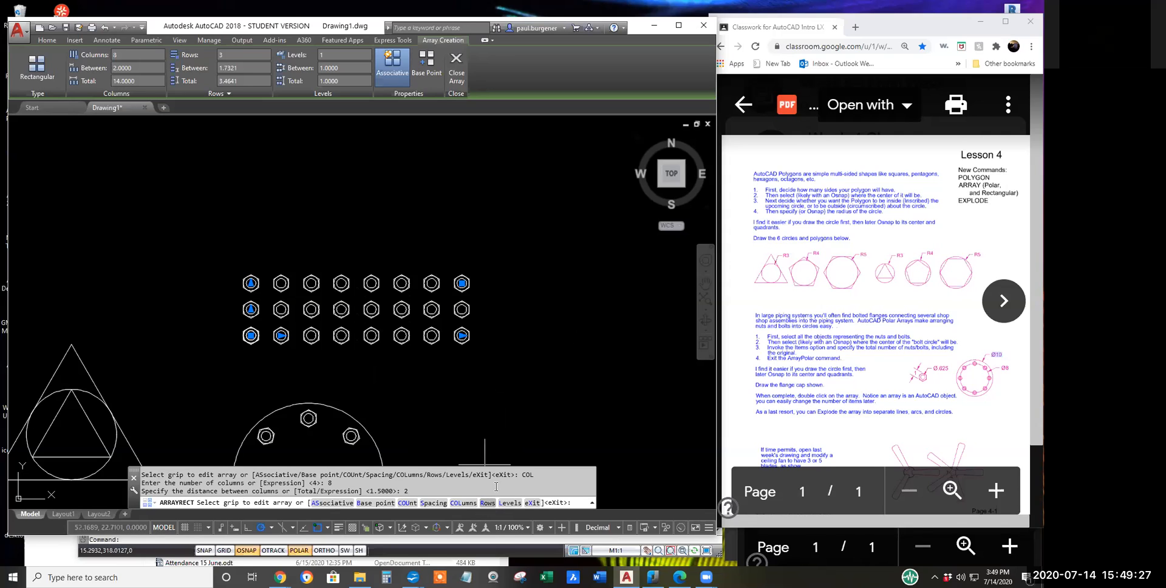
# Step: Set the array to 6 rows, keep the default row distance and elevation, and finish the array
pyautogui.rightClick(533, 289)
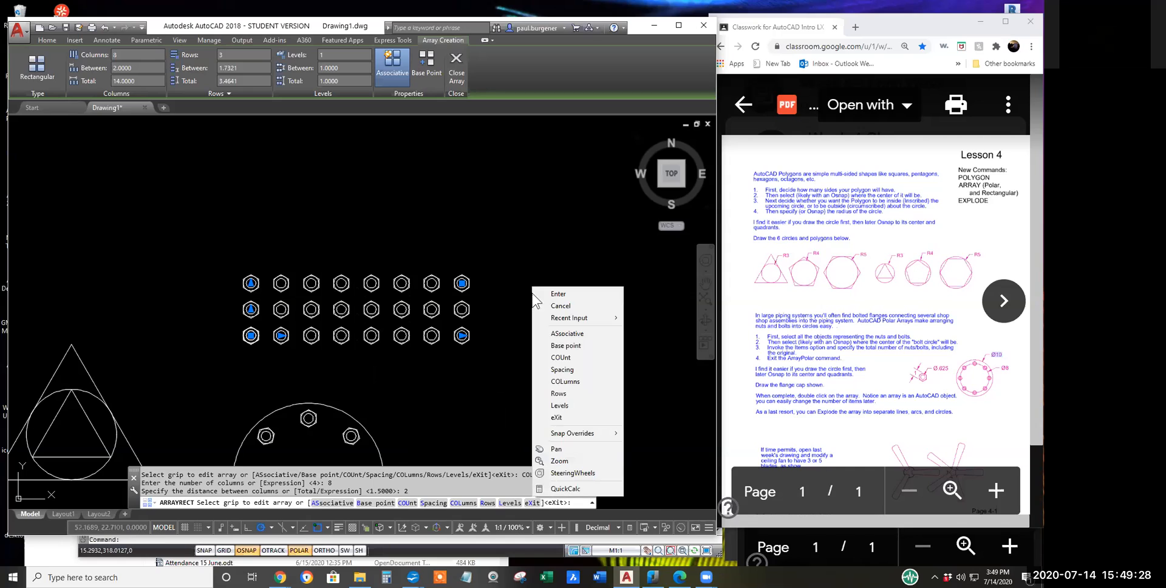
pyautogui.click(558, 395)
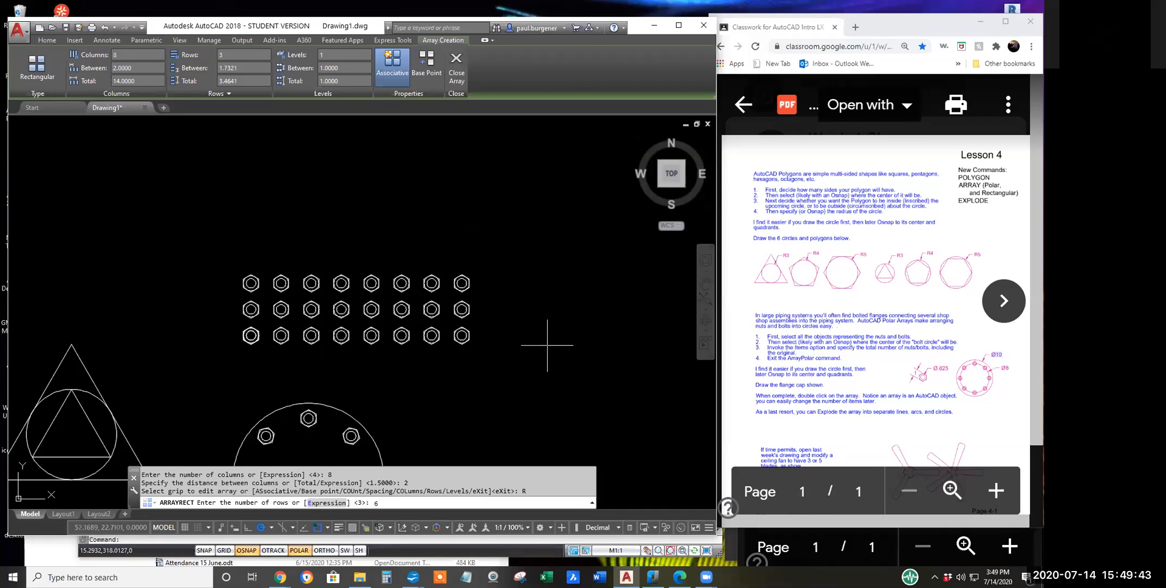
pyautogui.press('Return')
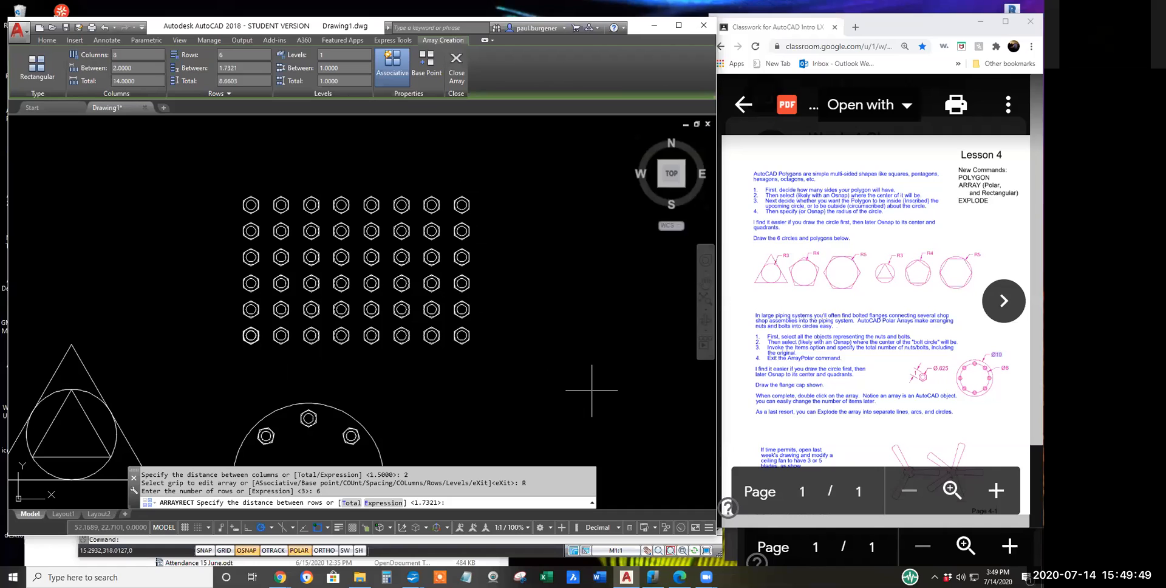
pyautogui.press('Return')
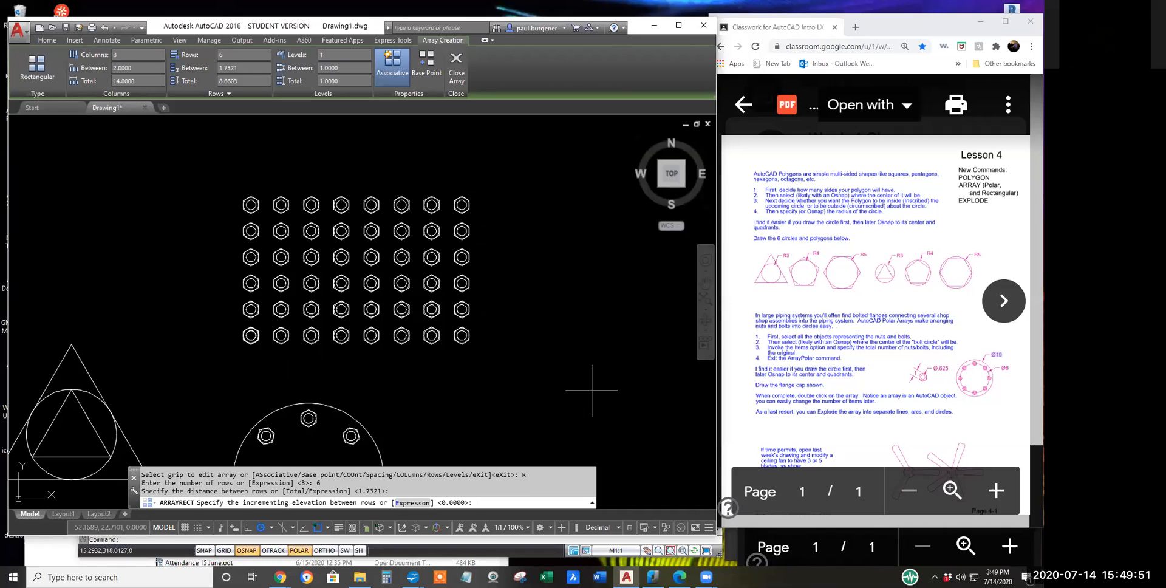
pyautogui.press('Return')
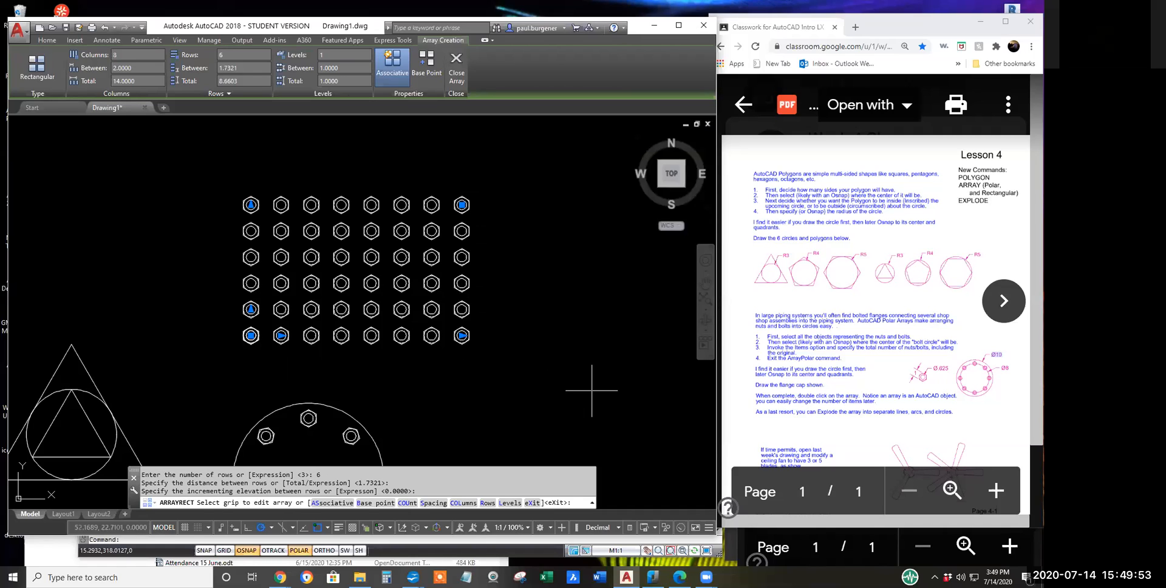
pyautogui.press('Escape')
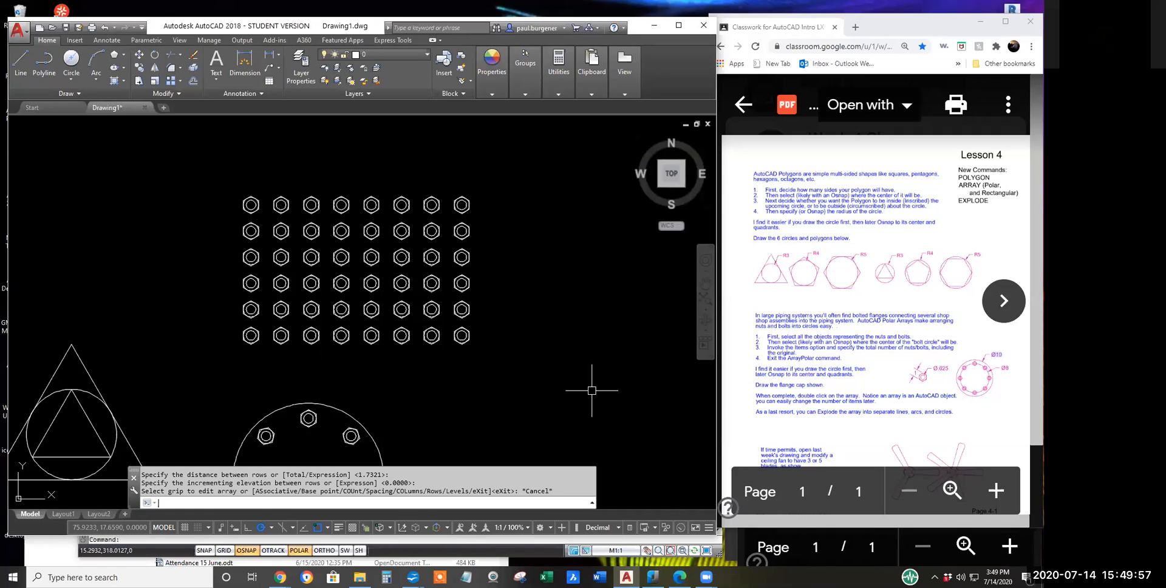
# Step: Change the finished rectangular array to 12 rows and 4 columns through its properties
pyautogui.click(463, 336)
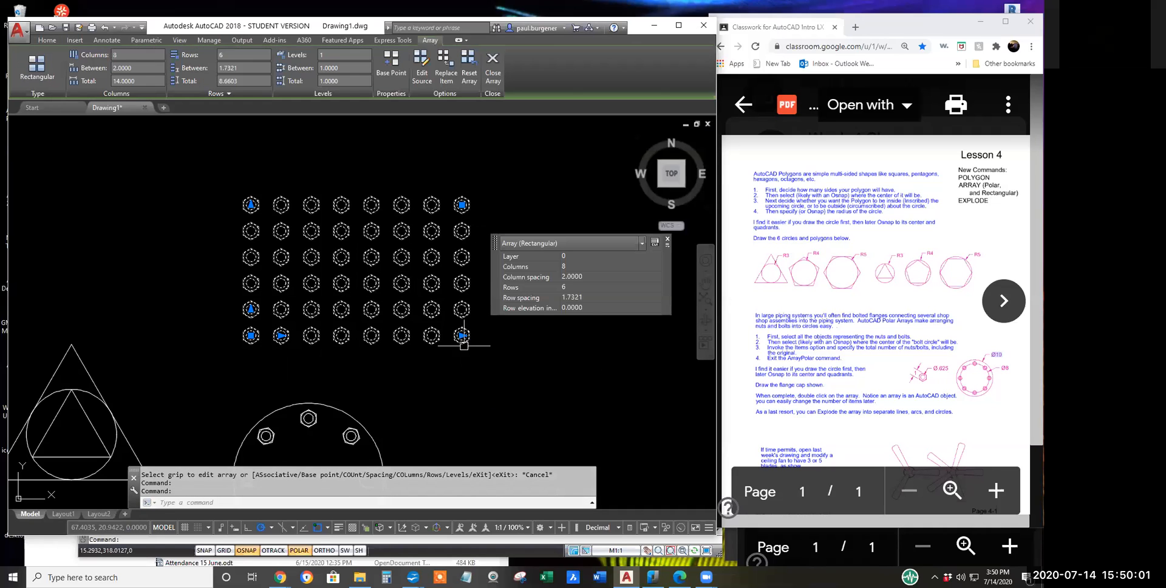
pyautogui.click(569, 286)
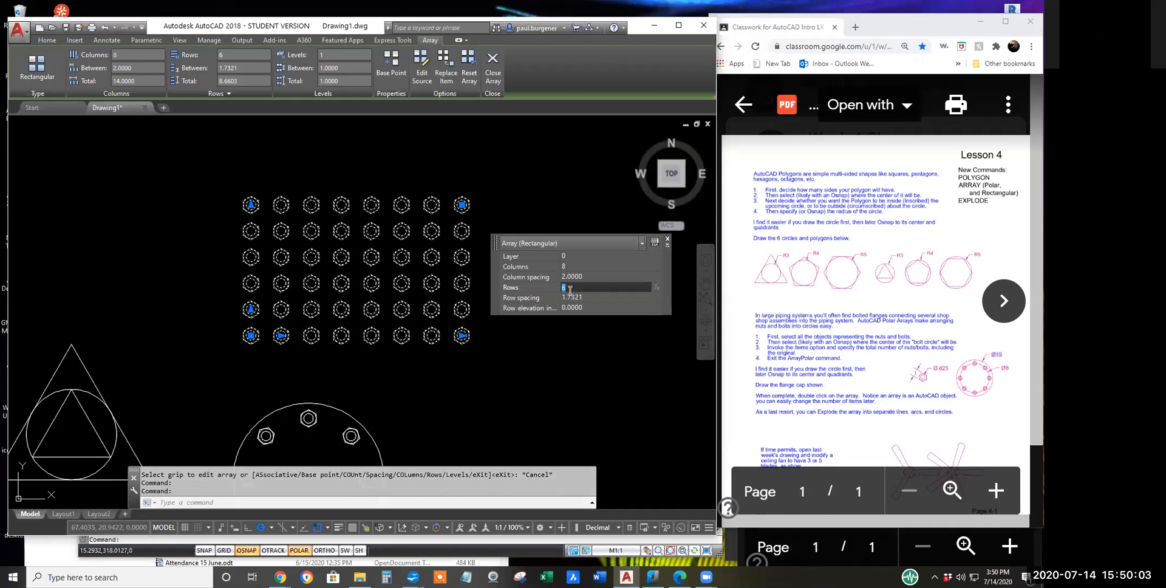
pyautogui.write('12')
pyautogui.click(571, 297)
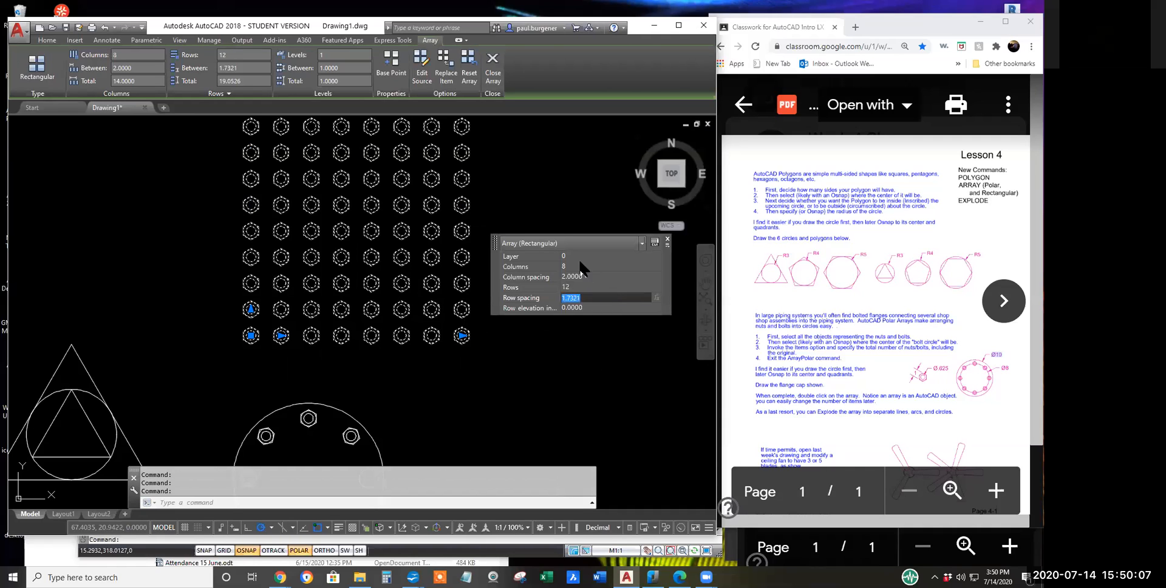
pyautogui.click(576, 266)
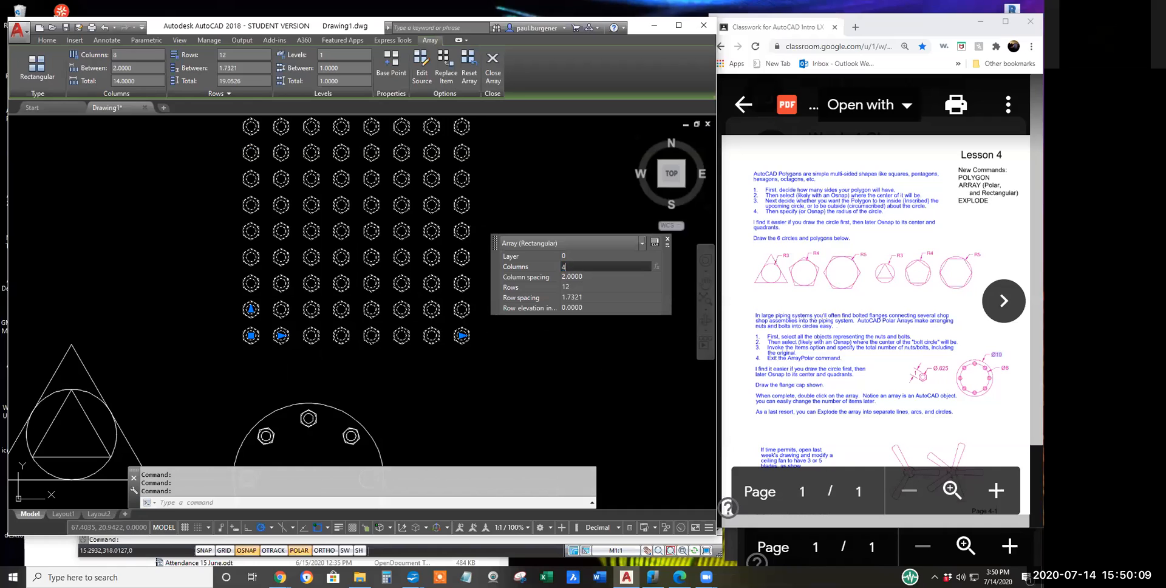
pyautogui.press('Tab')
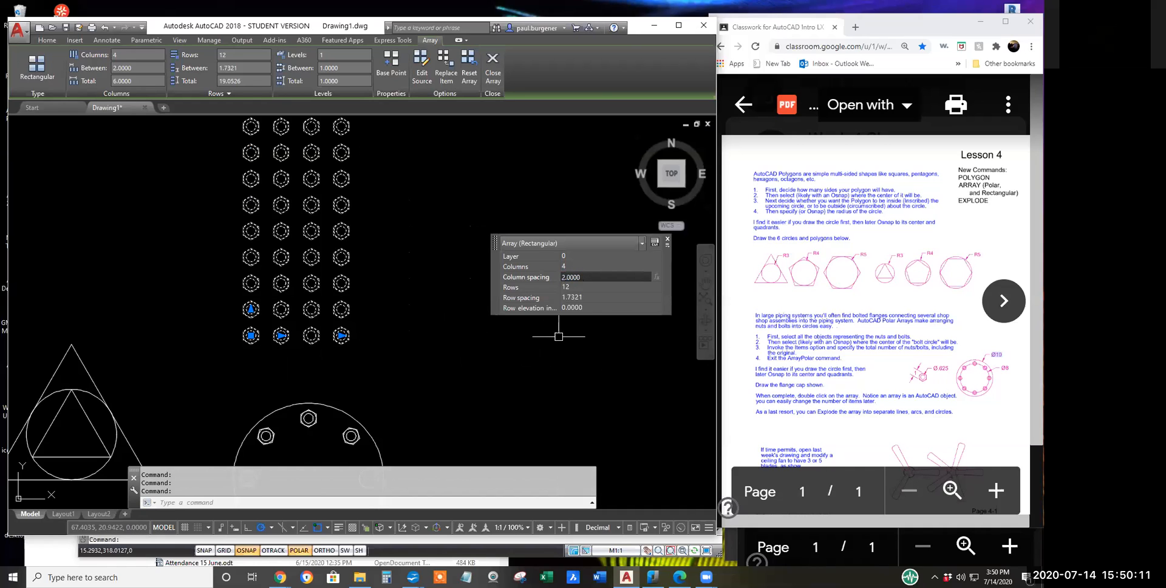
# Step: Set the rectangular array's row spacing to 2.5 and deselect the array
pyautogui.click(589, 297)
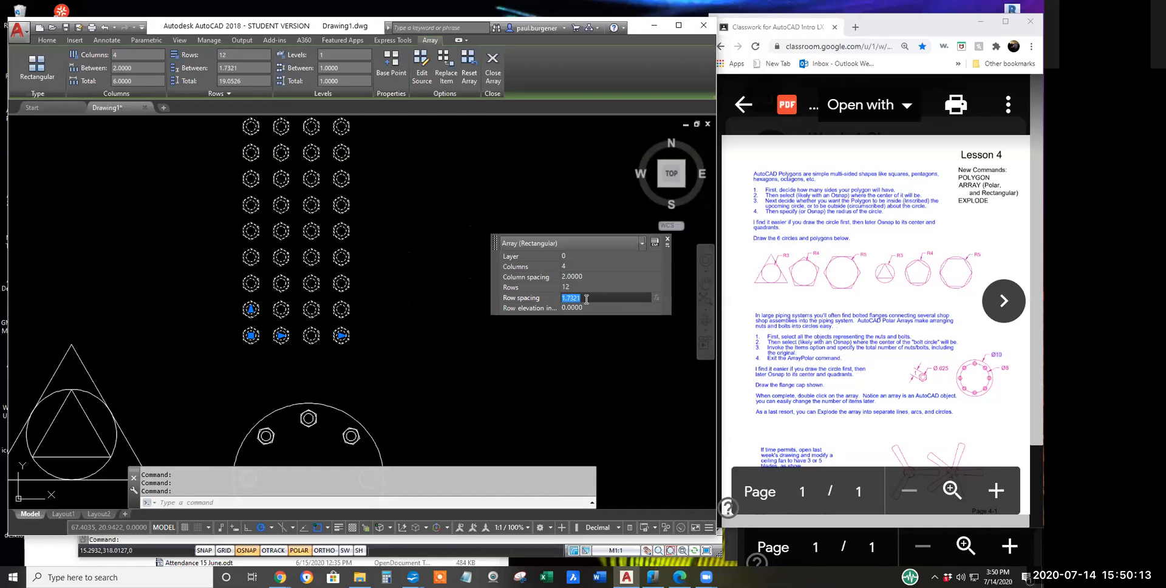
pyautogui.write('2.5')
pyautogui.press('Tab')
pyautogui.click(513, 370)
pyautogui.press('Escape')
pyautogui.press('Escape')
pyautogui.moveTo(383, 306); pyautogui.dragTo(487, 395, button='middle')
pyautogui.scroll(-2, 487, 388)
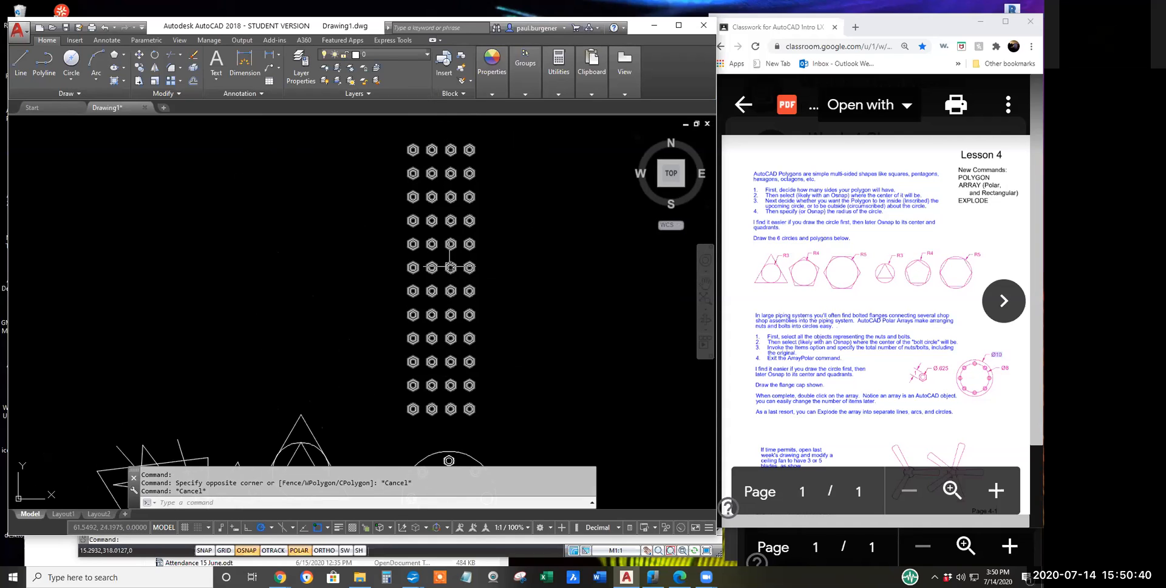
# Step: Explode the rectangular bolt array into individual objects
pyautogui.click(194, 80)
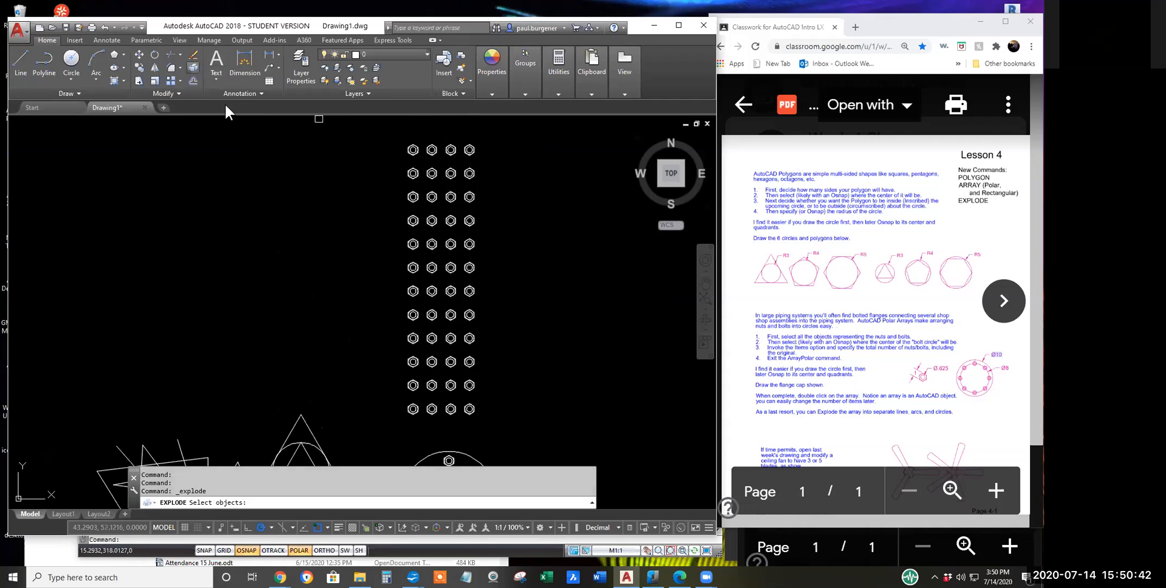
pyautogui.click(450, 200)
pyautogui.press('Return')
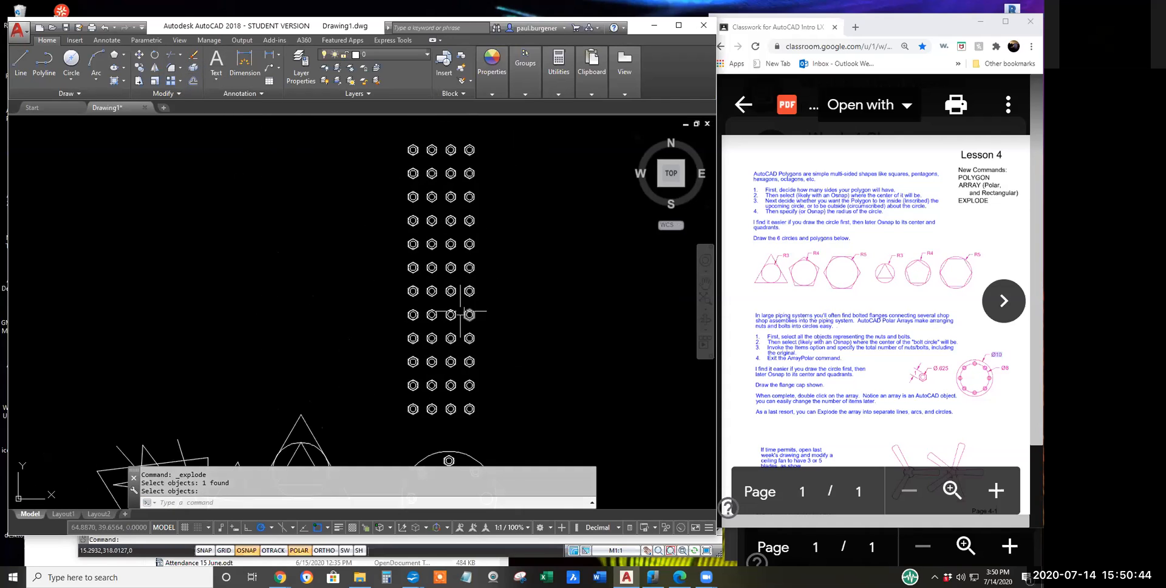
# Step: Erase the hexagon and circles of the bolt in the third column, seventh row from the bottom of the grid
pyautogui.scroll(5, 453, 281)
pyautogui.click(193, 54)
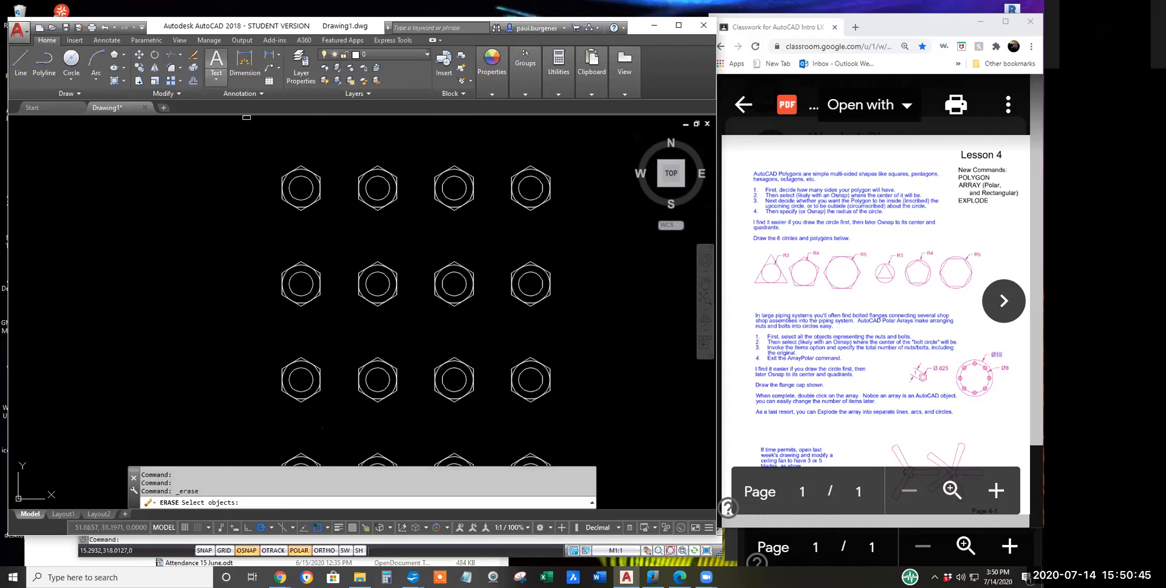
pyautogui.click(422, 154)
pyautogui.click(483, 222)
pyautogui.scroll(-4, 471, 214)
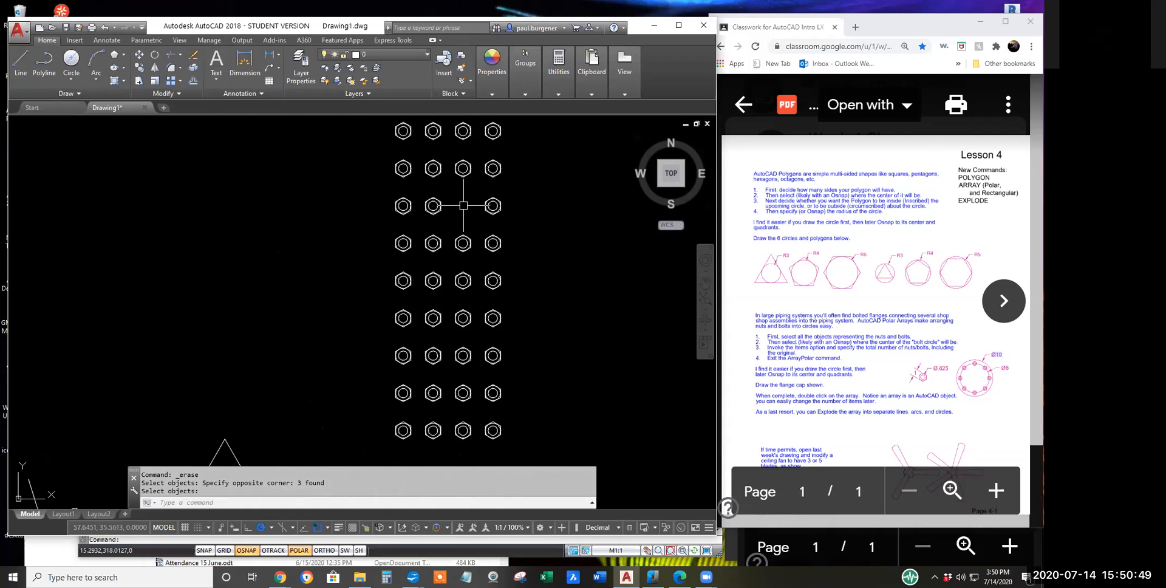
pyautogui.press('Return')
# Step: Draw a small outline of connected lines with a notched left side in the gap left by the erased bolt
pyautogui.click(28, 58)
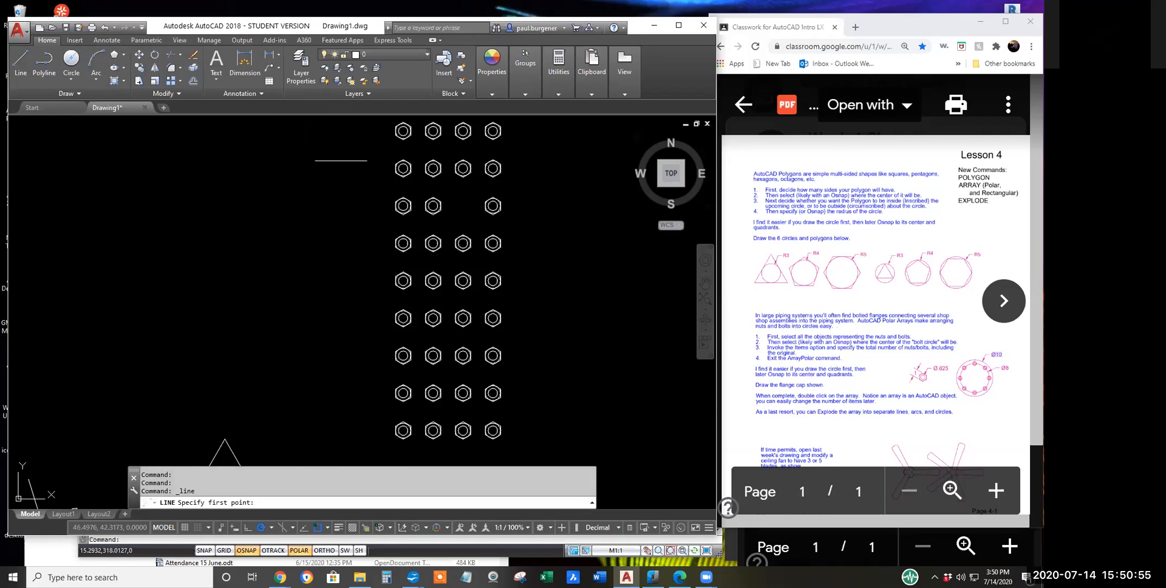
pyautogui.click(444, 193)
pyautogui.click(471, 192)
pyautogui.click(470, 216)
pyautogui.click(457, 216)
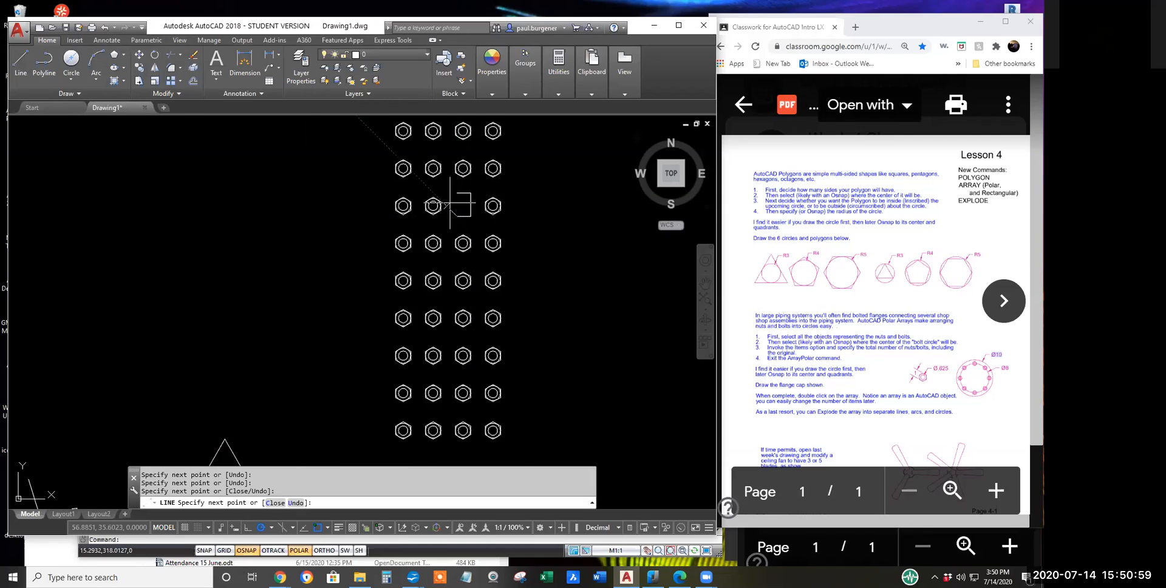
pyautogui.scroll(4, 453, 204)
pyautogui.click(476, 201)
pyautogui.click(466, 178)
pyautogui.press('Return')
pyautogui.scroll(-6, 520, 227)
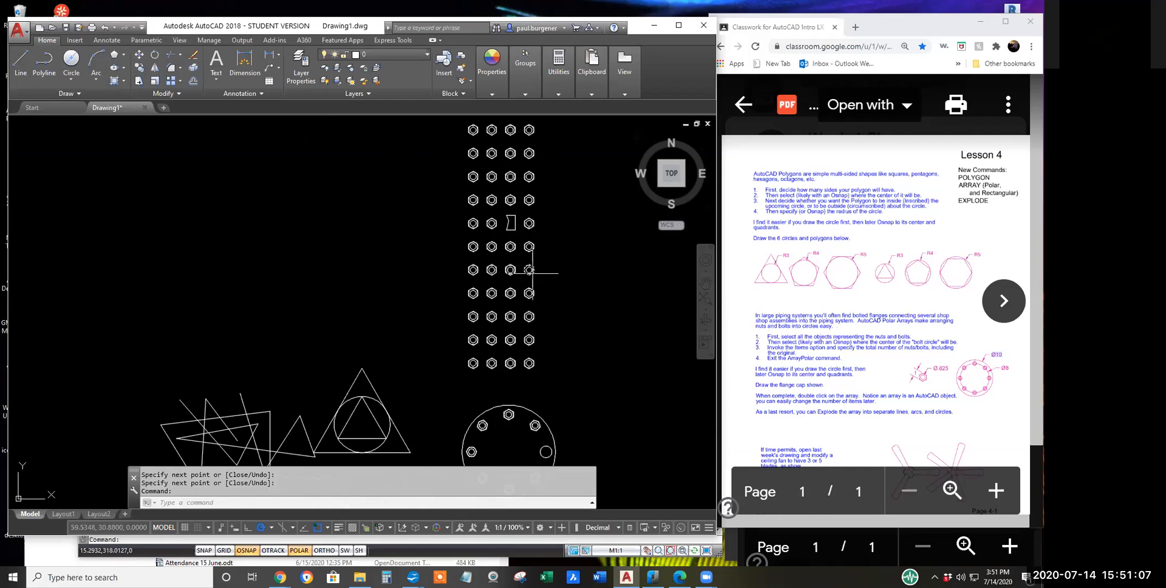
# Step: Try to open array properties from a rightmost-column bolt of the exploded grid
pyautogui.doubleClick(529, 270)
pyautogui.press('Escape')
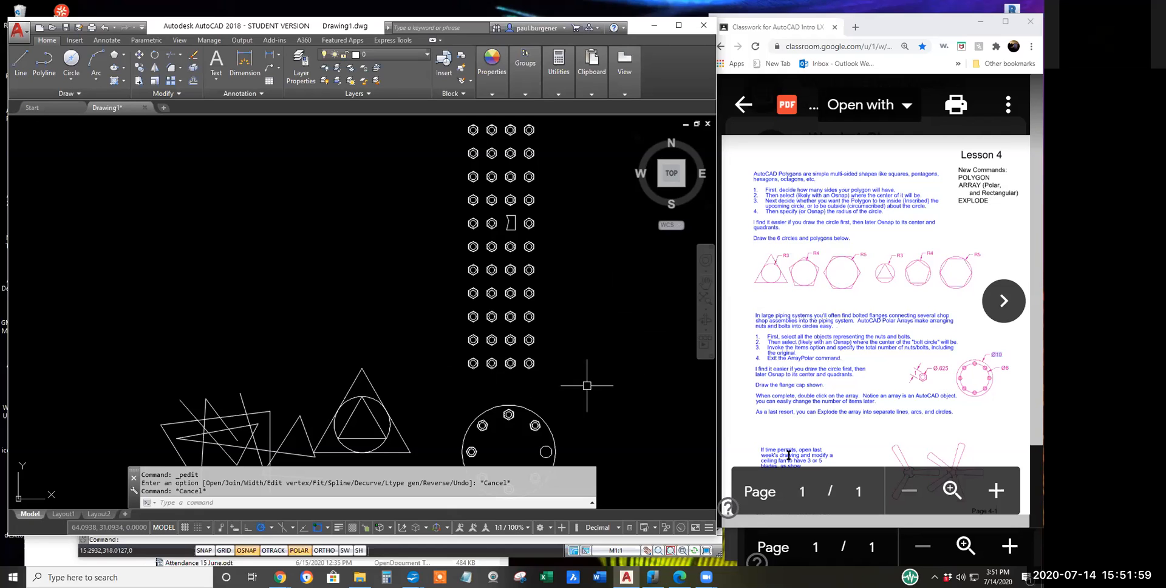
# Step: Draw a circle of diameter 8 in the empty area to the left of the bolt grid
pyautogui.scroll(-2, 830, 401)
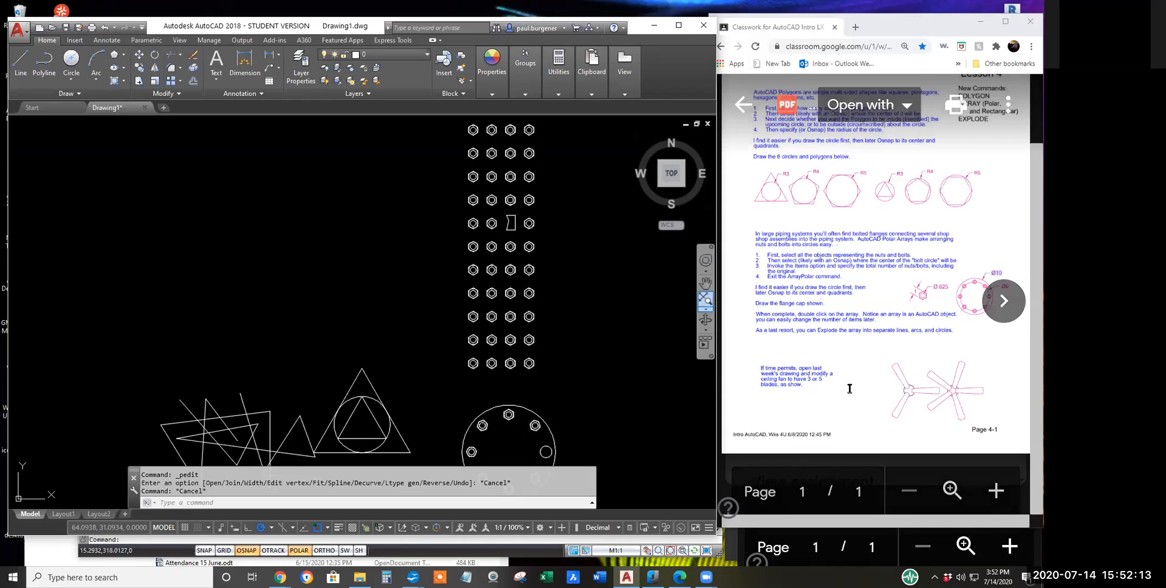
pyautogui.write('c')
pyautogui.press('Return')
pyautogui.click(232, 234)
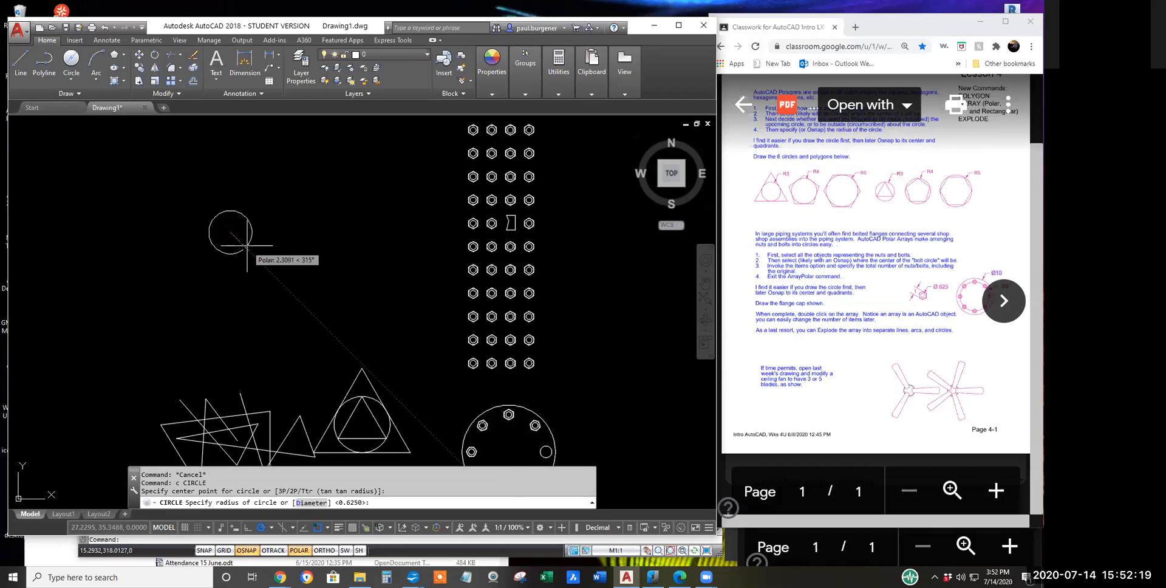
pyautogui.write('d')
pyautogui.press('Return')
pyautogui.write('8')
pyautogui.press('Return')
pyautogui.press('Return')
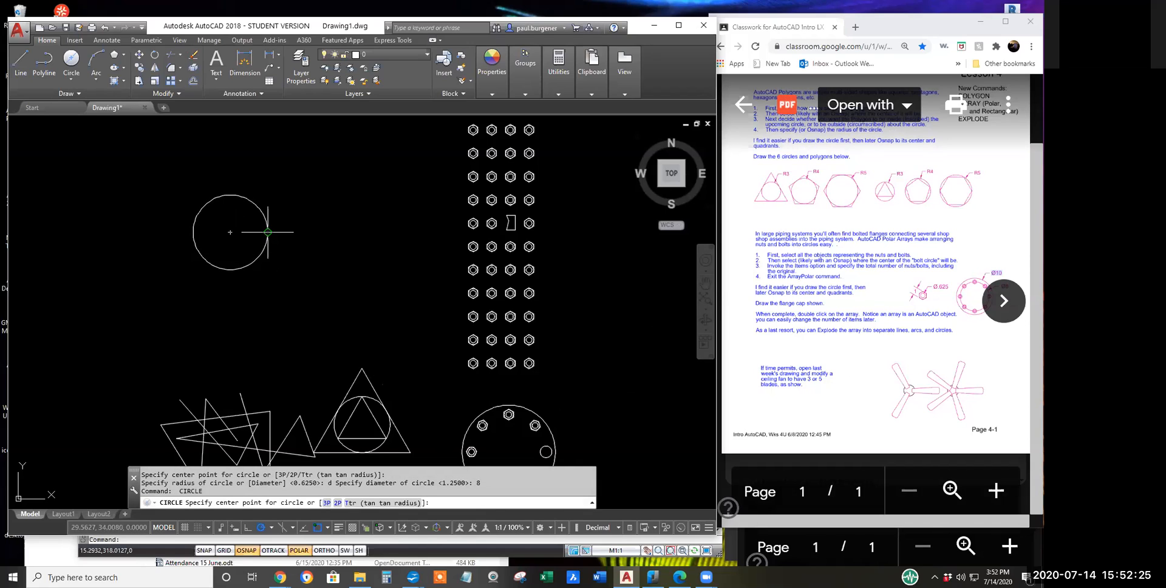
pyautogui.click(267, 231)
pyautogui.press('Escape')
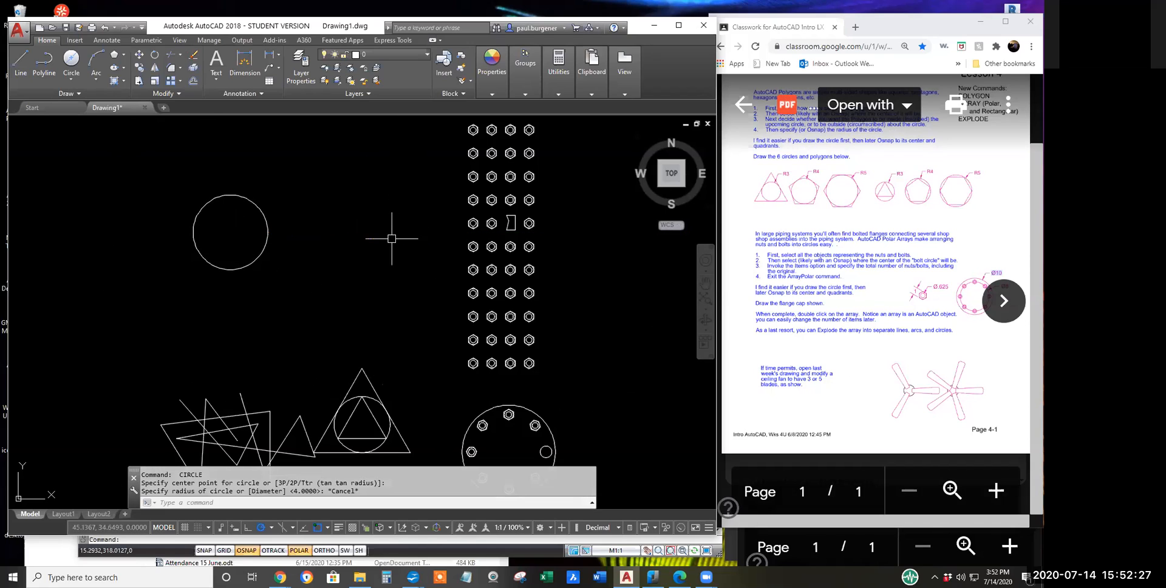
# Step: Draw a closed, outward-widening fan blade outline about 19.4 units long, starting at the new circle's right quadrant
pyautogui.write('l')
pyautogui.press('Return')
pyautogui.click(268, 231)
pyautogui.click(448, 231)
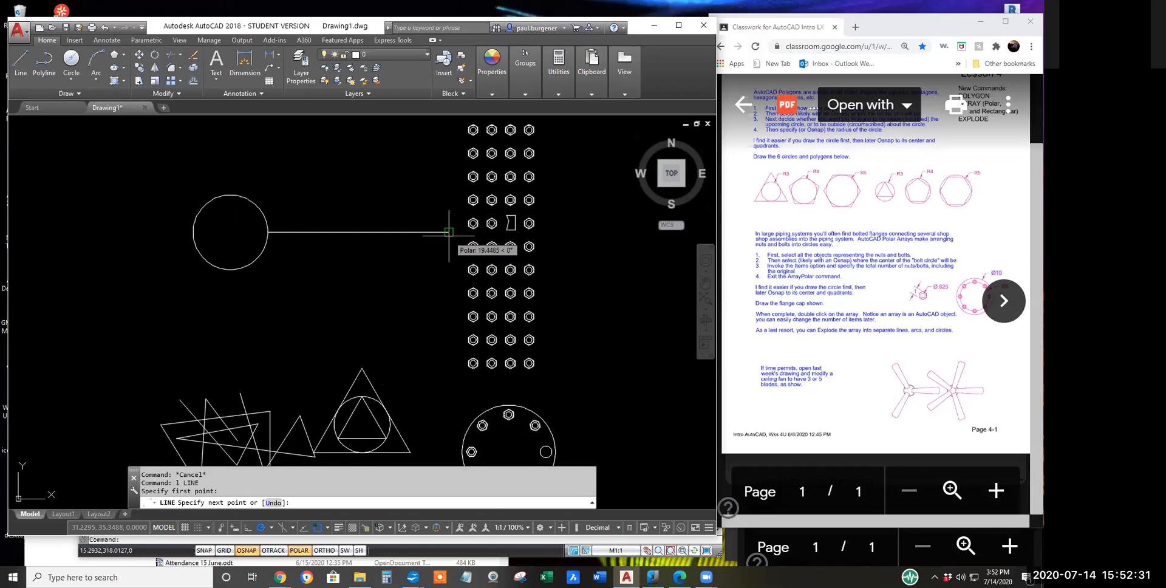
pyautogui.click(449, 192)
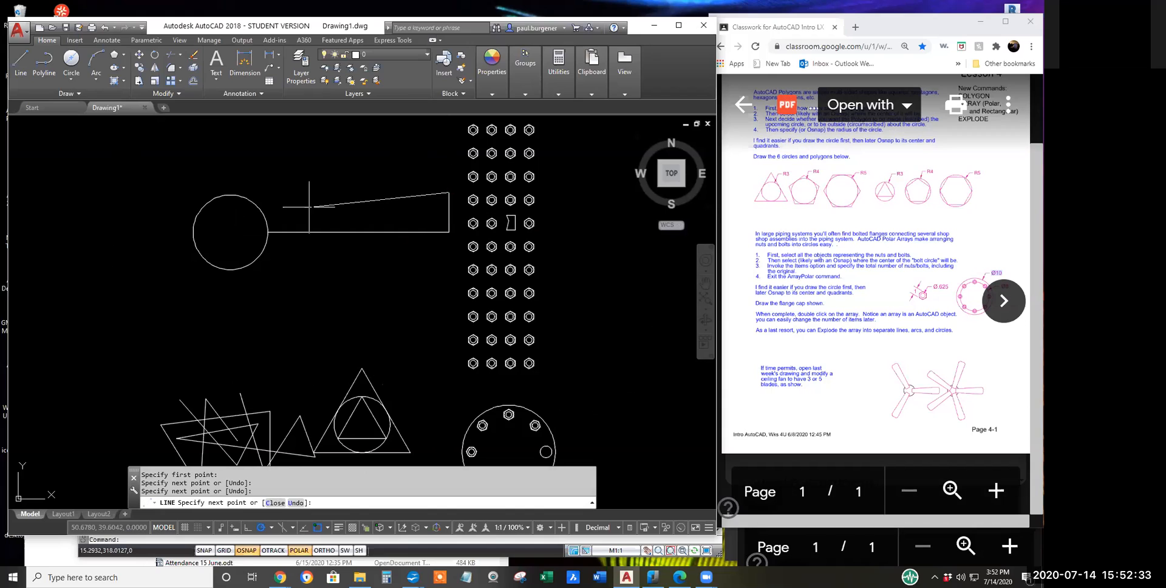
pyautogui.click(269, 210)
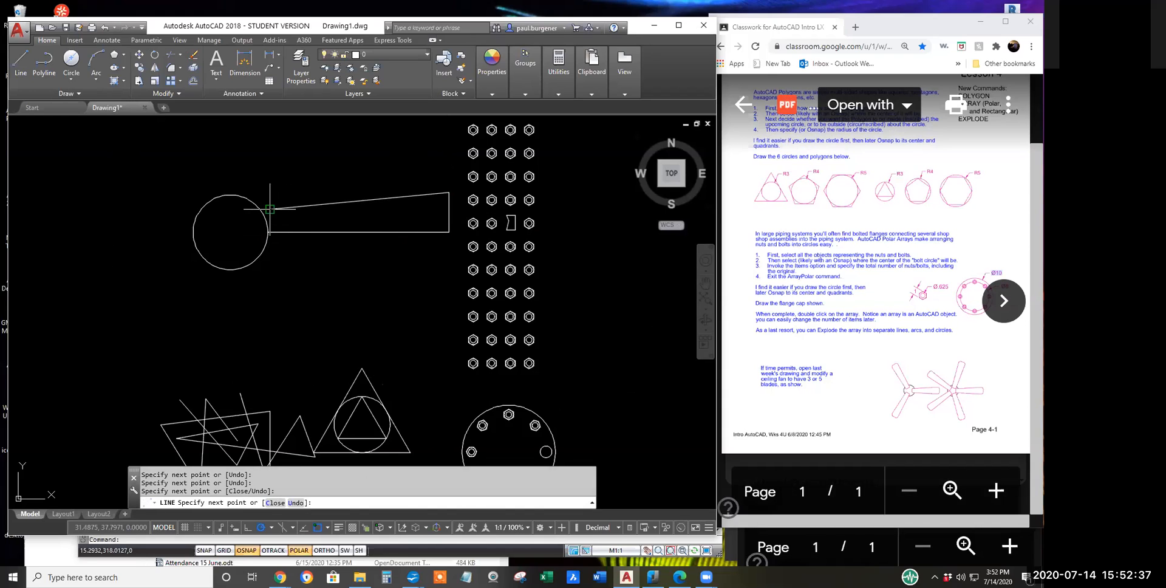
pyautogui.press('Return')
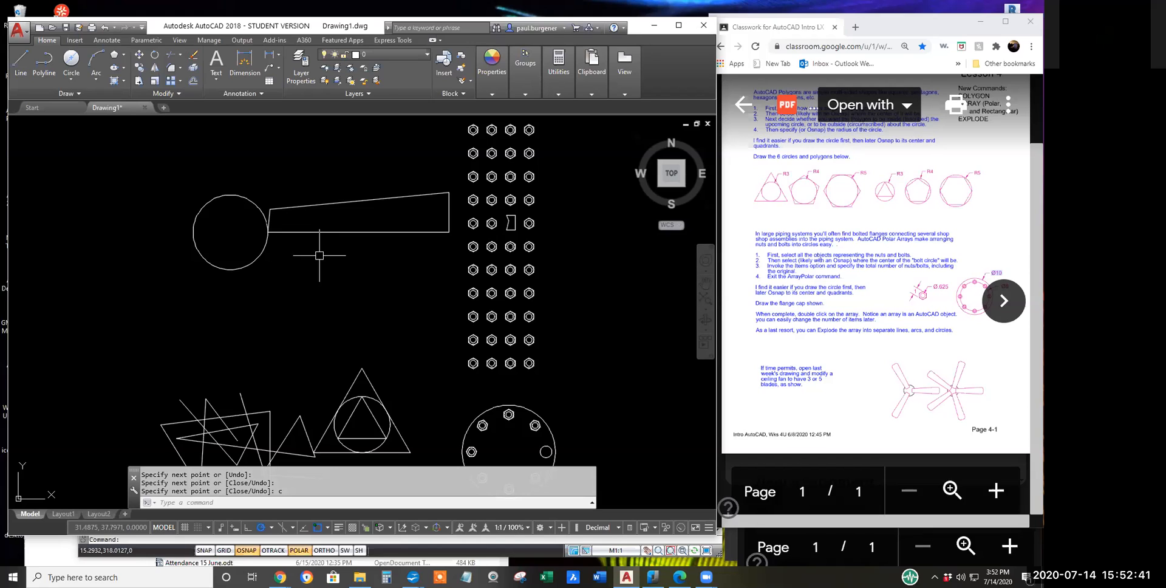
# Step: Move the circle diagonally up and to the right so it overlaps the inner end of the blade
pyautogui.write('m')
pyautogui.press('Return')
pyautogui.click(264, 252)
pyautogui.press('Return')
pyautogui.click(281, 272)
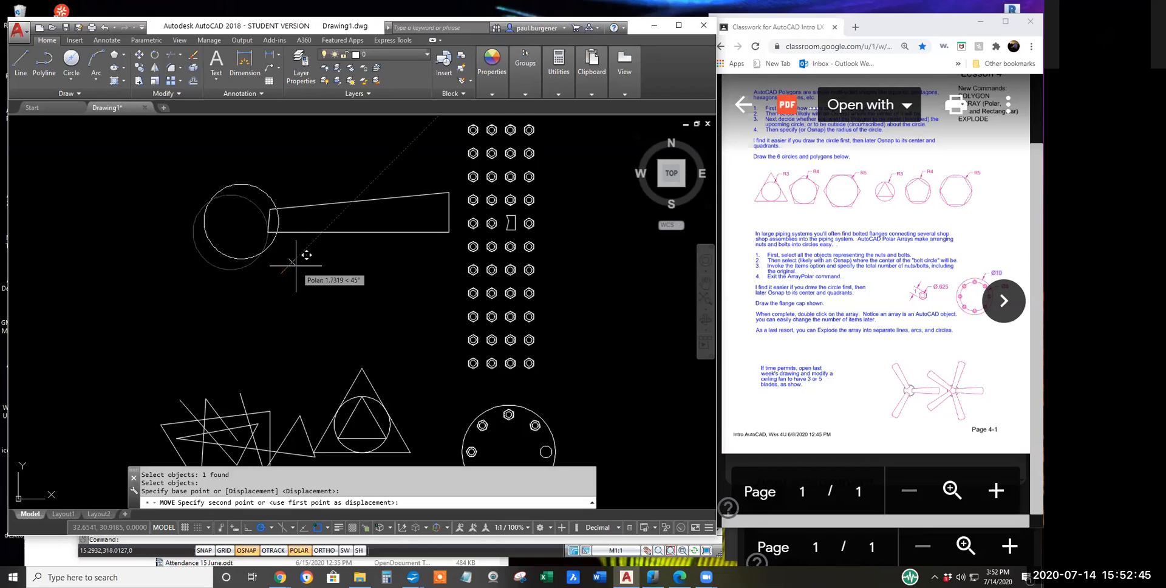
pyautogui.click(298, 263)
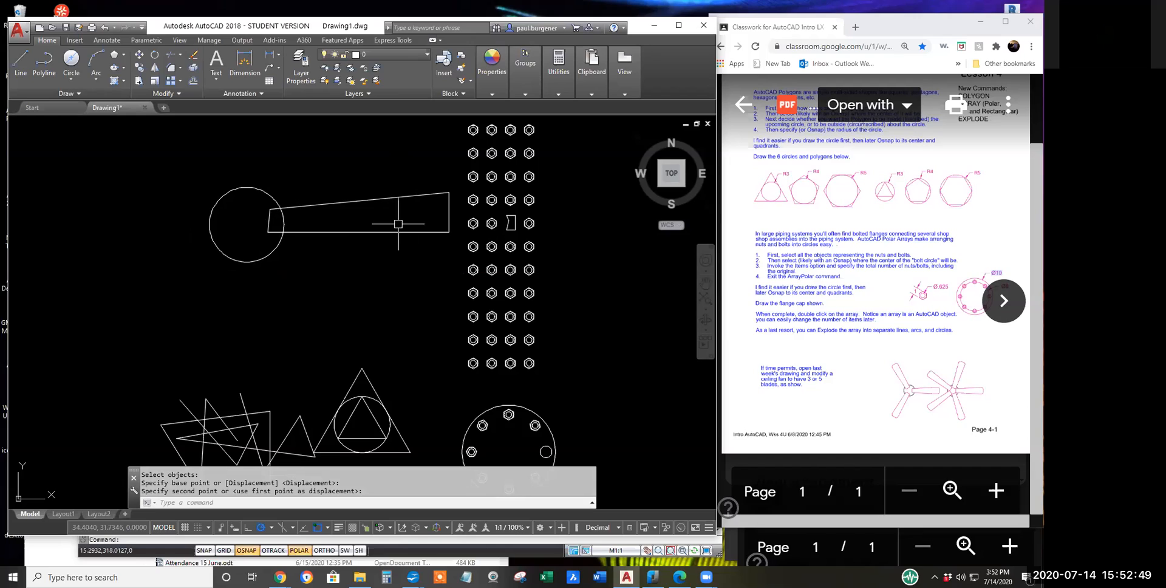
# Step: Create a polar array of the blade outline around the circle's centre with 5 items
pyautogui.click(181, 80)
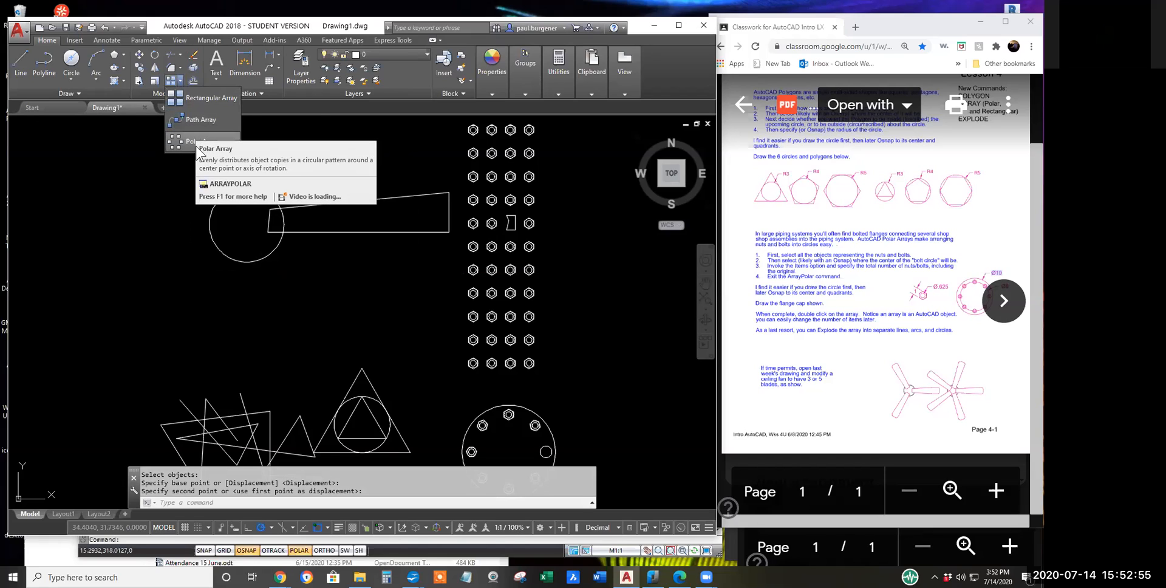
pyautogui.click(183, 141)
pyautogui.click(256, 177)
pyautogui.click(458, 255)
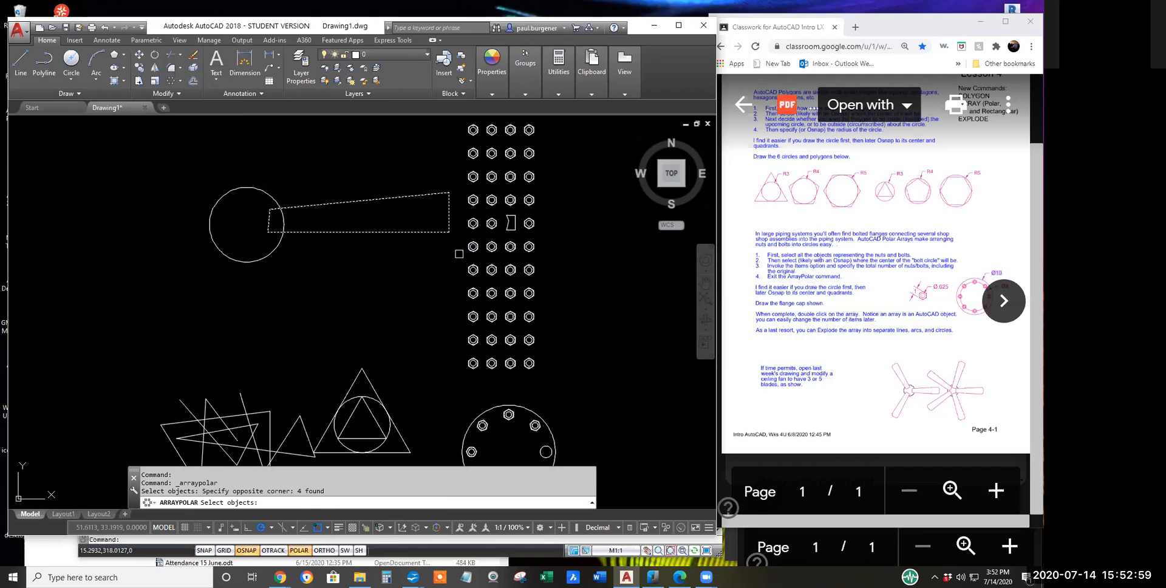
pyautogui.press('Return')
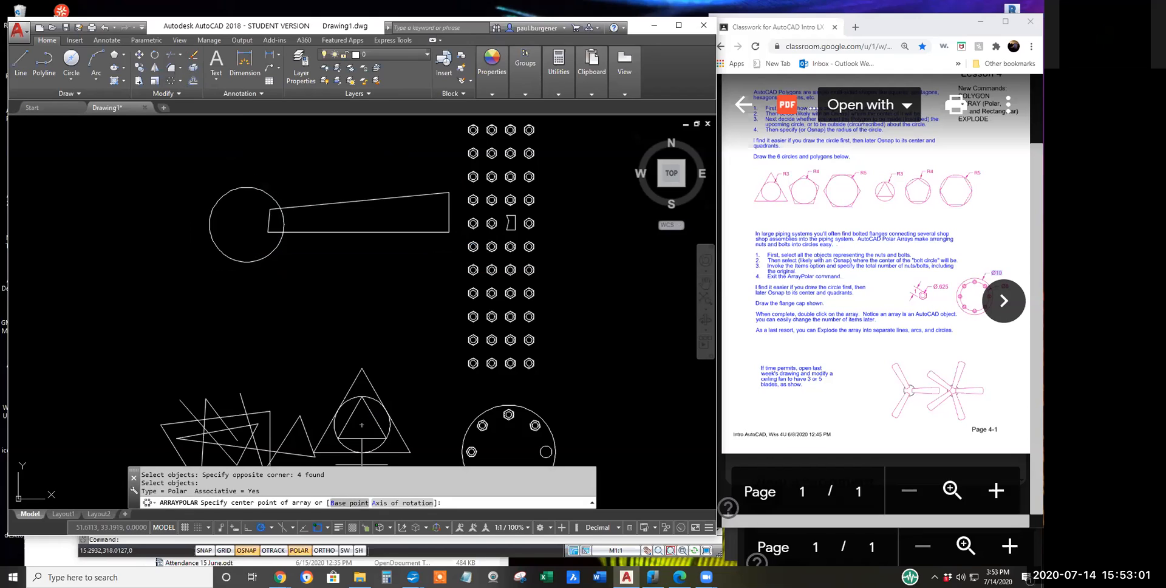
pyautogui.click(246, 224)
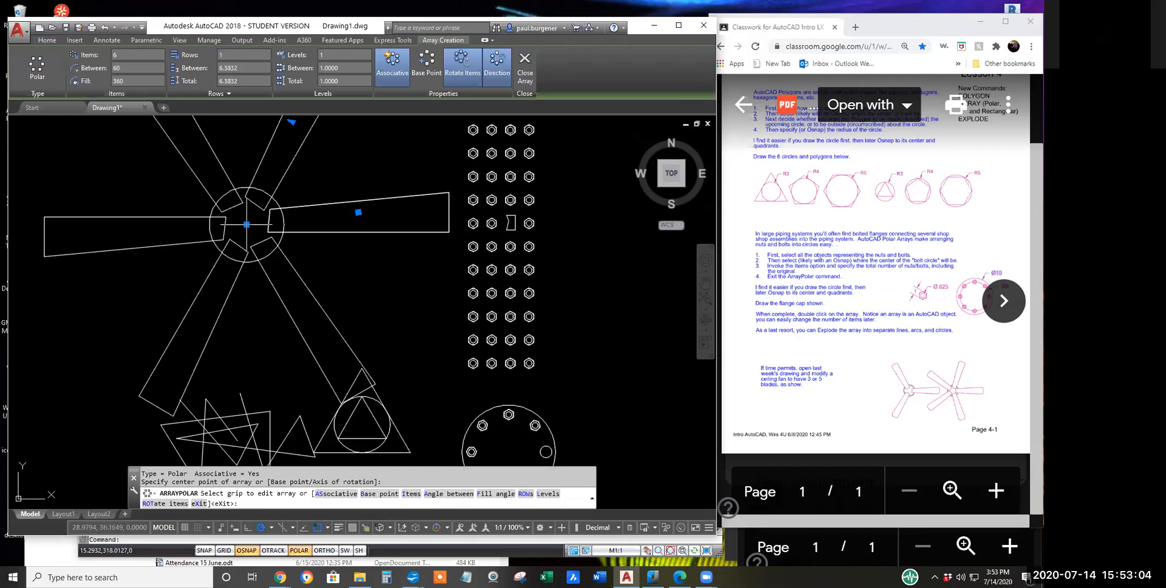
pyautogui.click(403, 492)
pyautogui.write('5')
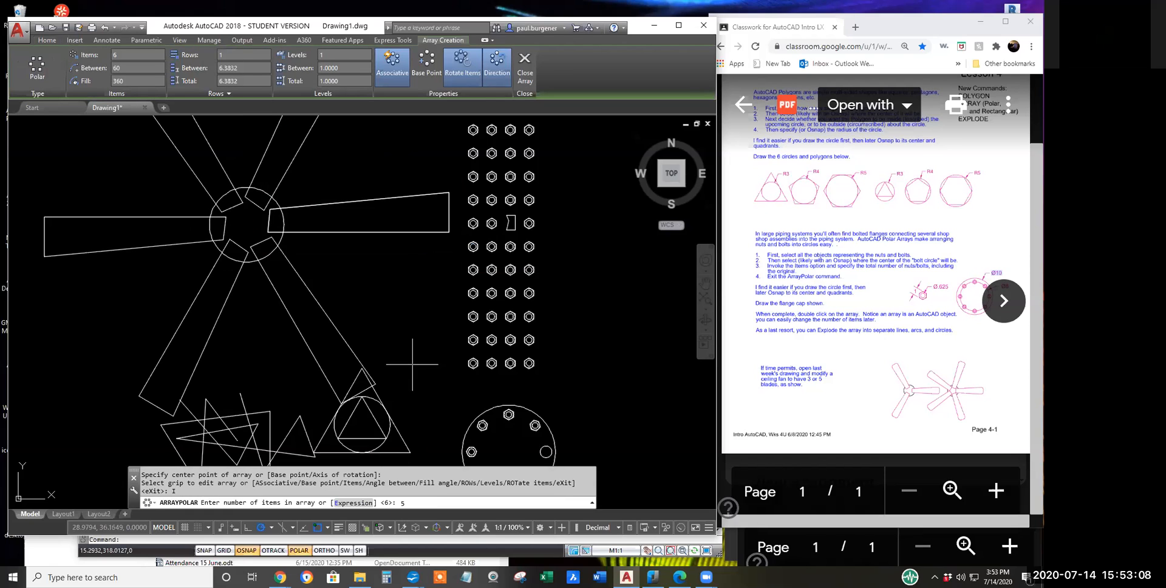
pyautogui.press('Return')
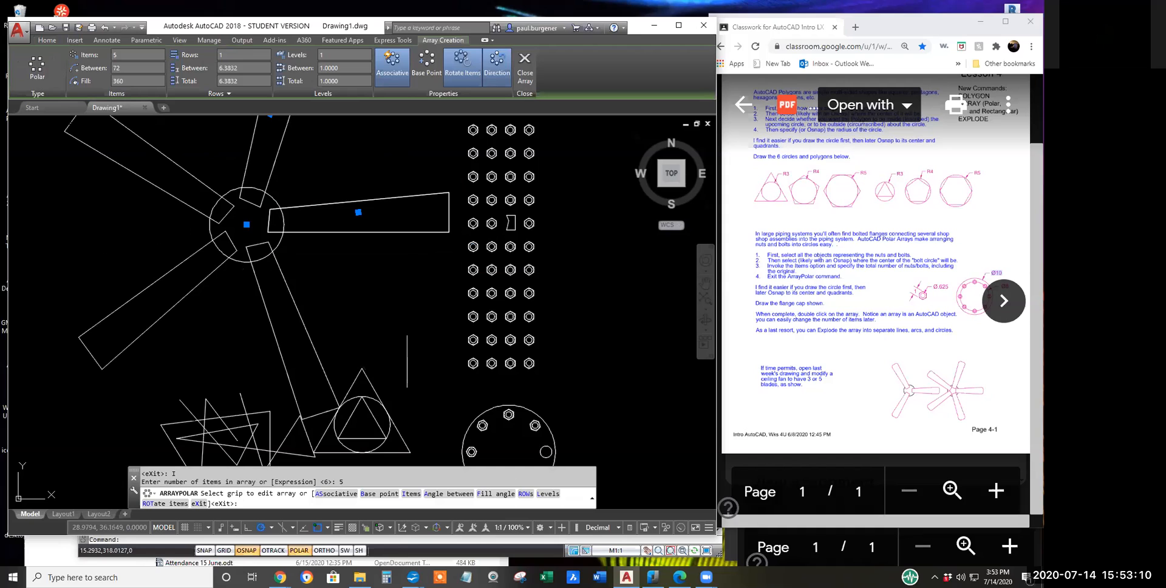
pyautogui.press('Escape')
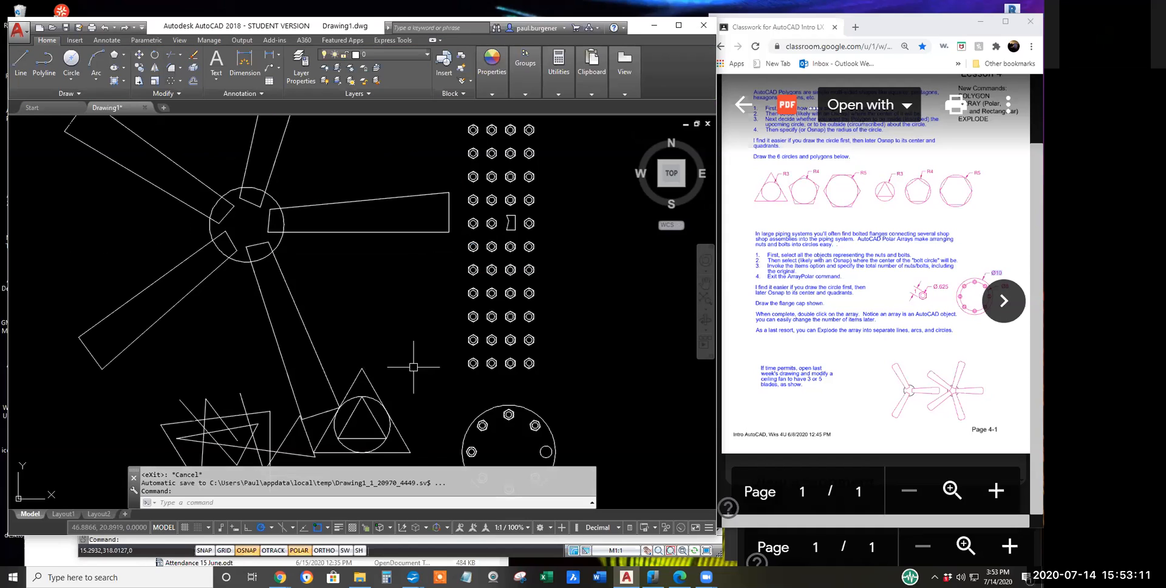
# Step: Change the number of items in the fan blade polar array to 4
pyautogui.scroll(-4, 414, 367)
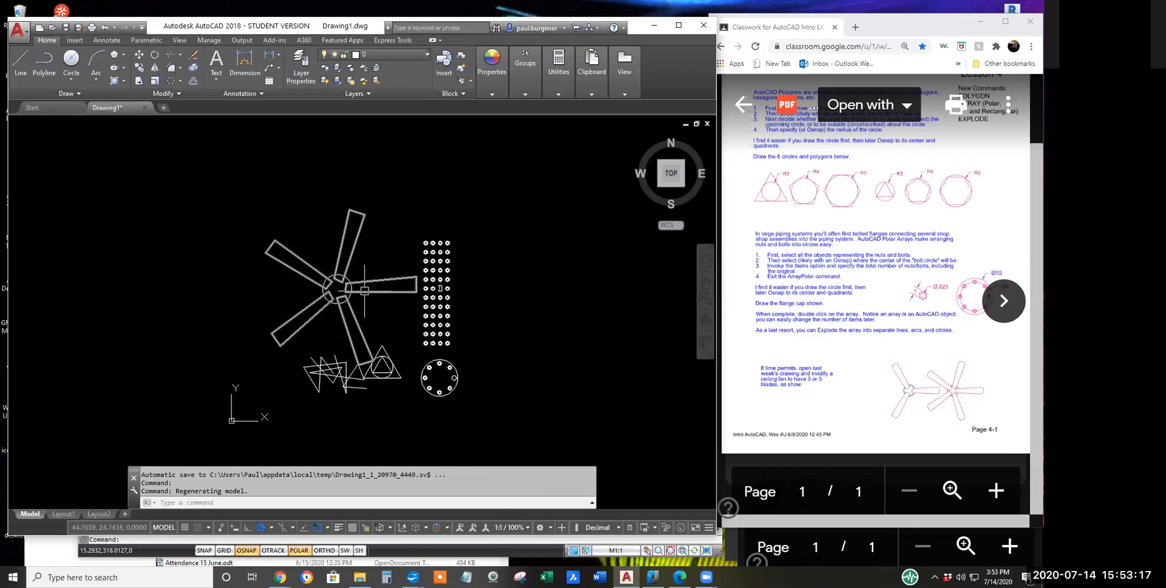
pyautogui.click(379, 291)
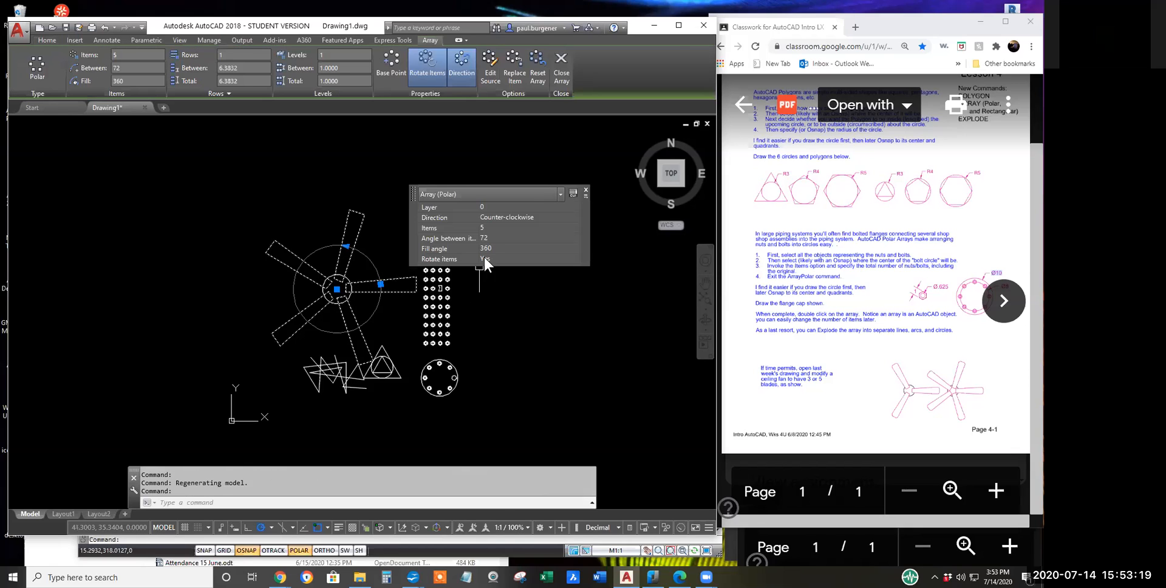
pyautogui.click(489, 227)
pyautogui.write('4')
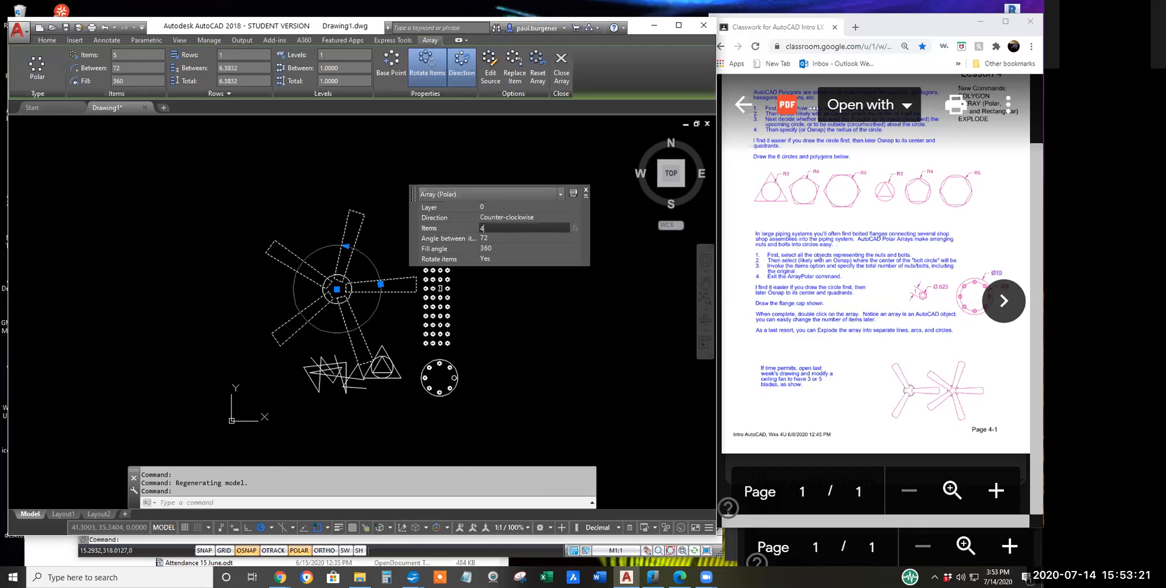
pyautogui.press('Tab')
pyautogui.click(521, 312)
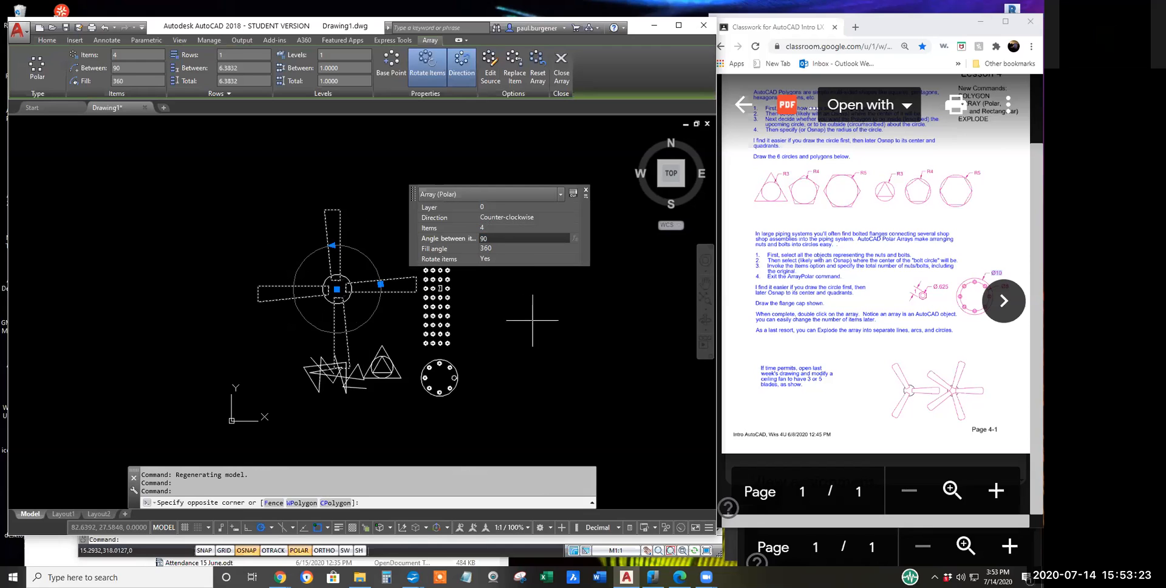
pyautogui.press('Escape')
pyautogui.press('Escape')
pyautogui.press('Escape')
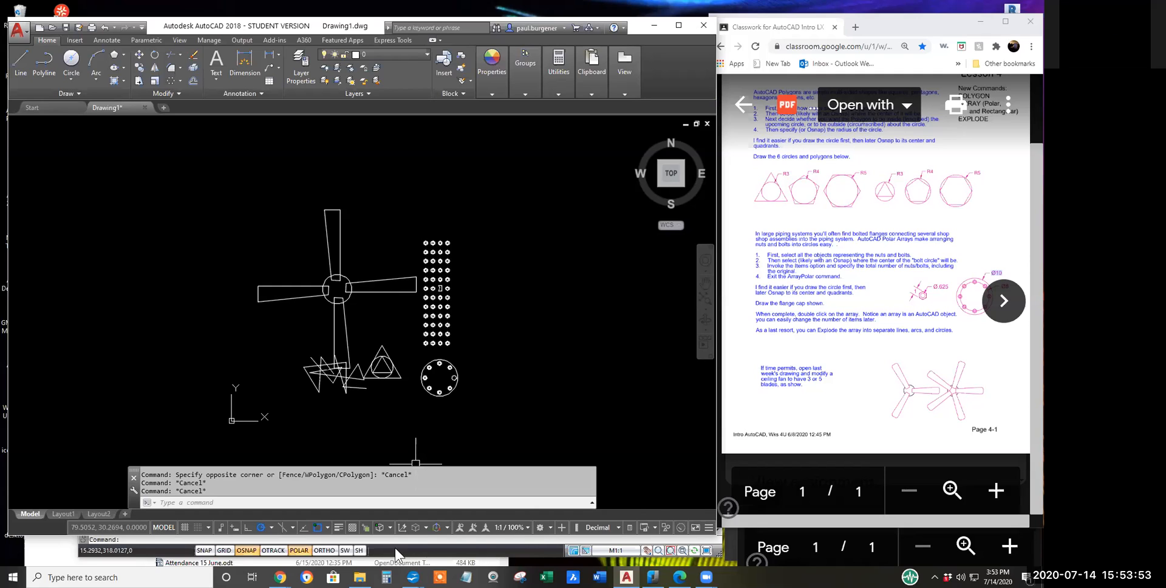
# Step: Switch to the nanoCAD drawing and enlarge its window
pyautogui.click(156, 554)
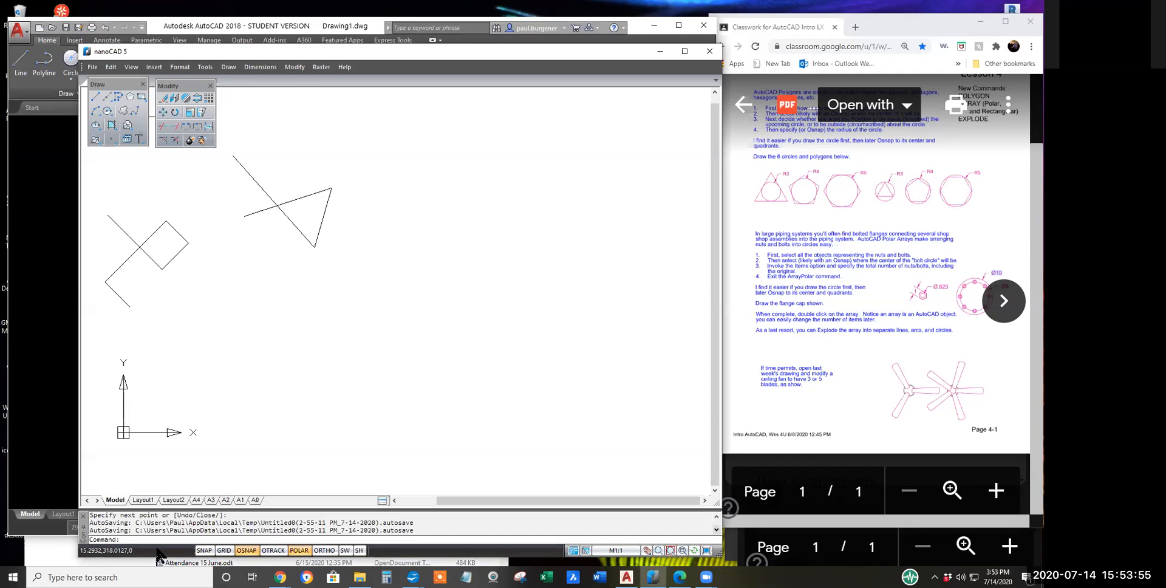
pyautogui.moveTo(398, 260)
pyautogui.mouseDown(button='middle')
pyautogui.moveTo(416, 280)
pyautogui.moveTo(585, 346)
pyautogui.moveTo(404, 324)
pyautogui.moveTo(409, 315)
pyautogui.mouseUp(button='middle')
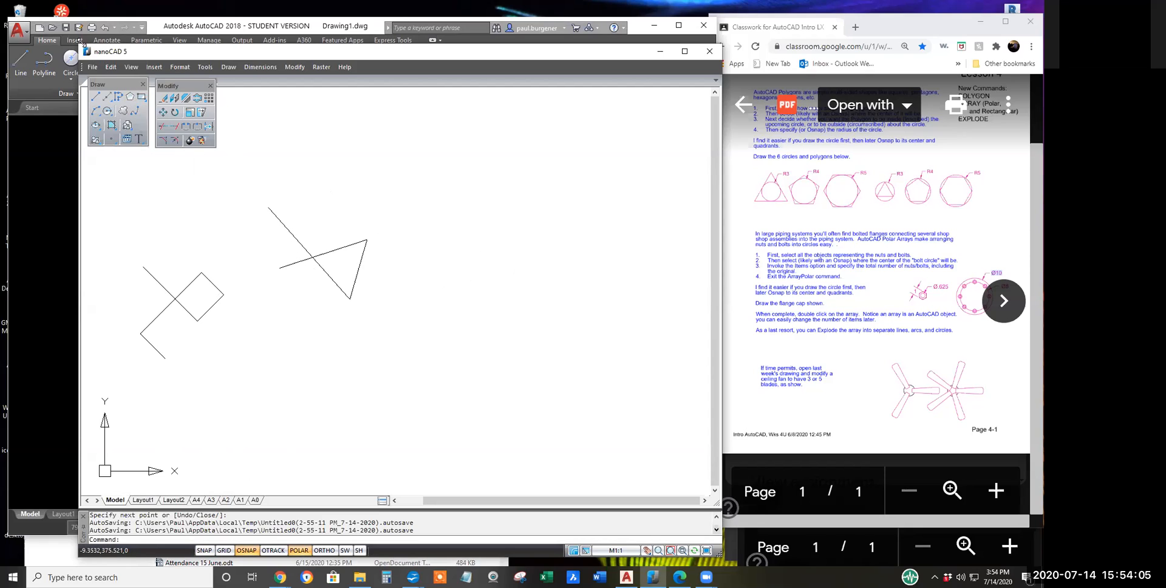
pyautogui.moveTo(79, 45); pyautogui.dragTo(37, 13)
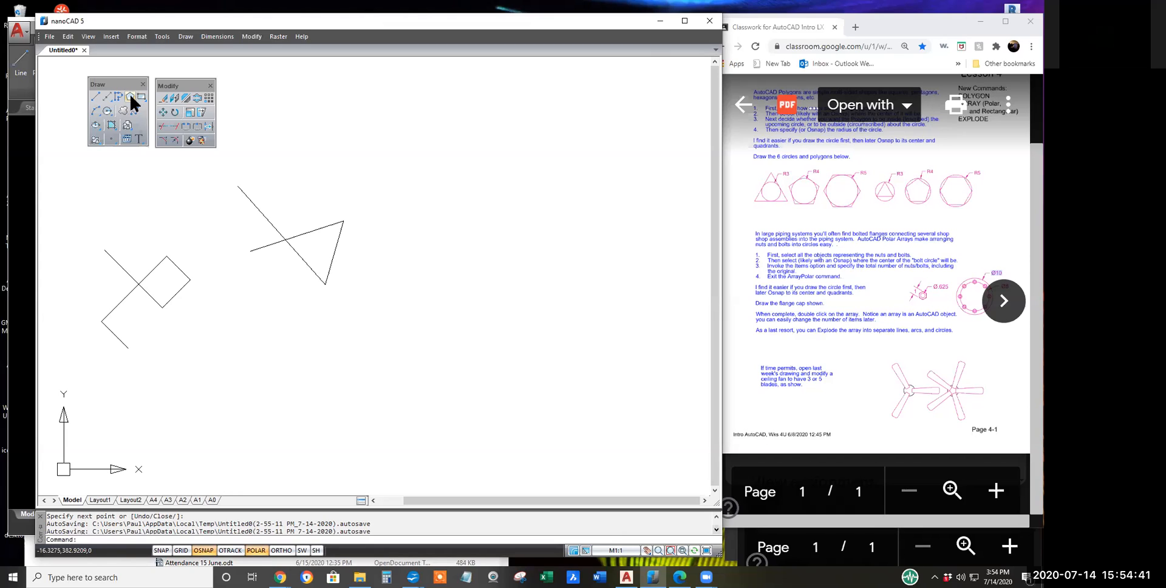
# Step: Draw a five-sided polygon circumscribed about a circle of radius 4 in the empty area beside the existing lines
pyautogui.click(130, 96)
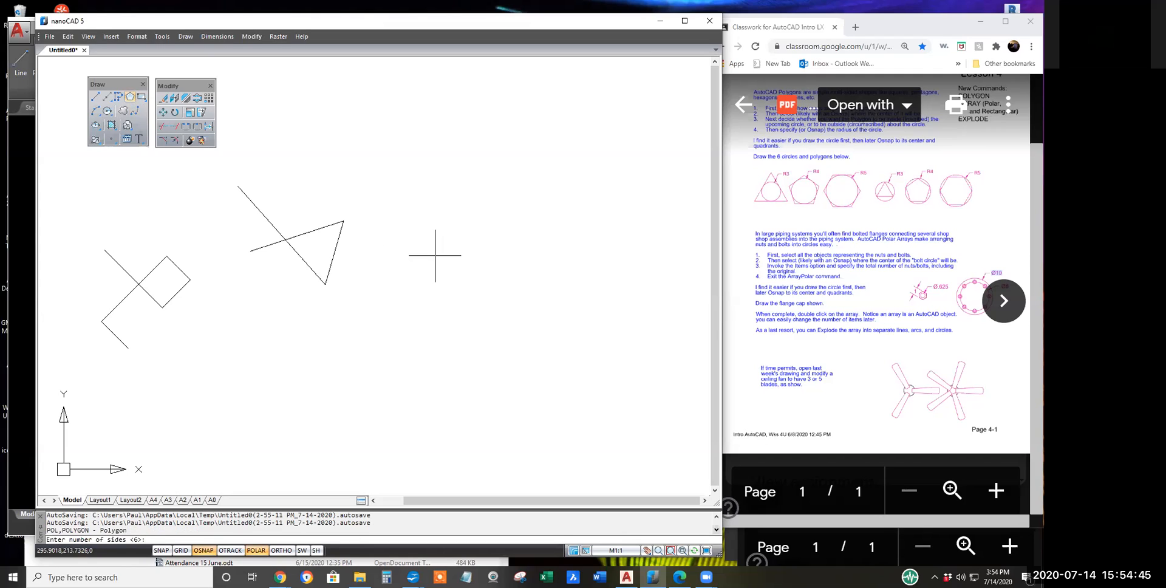
pyautogui.write('5')
pyautogui.press('Return')
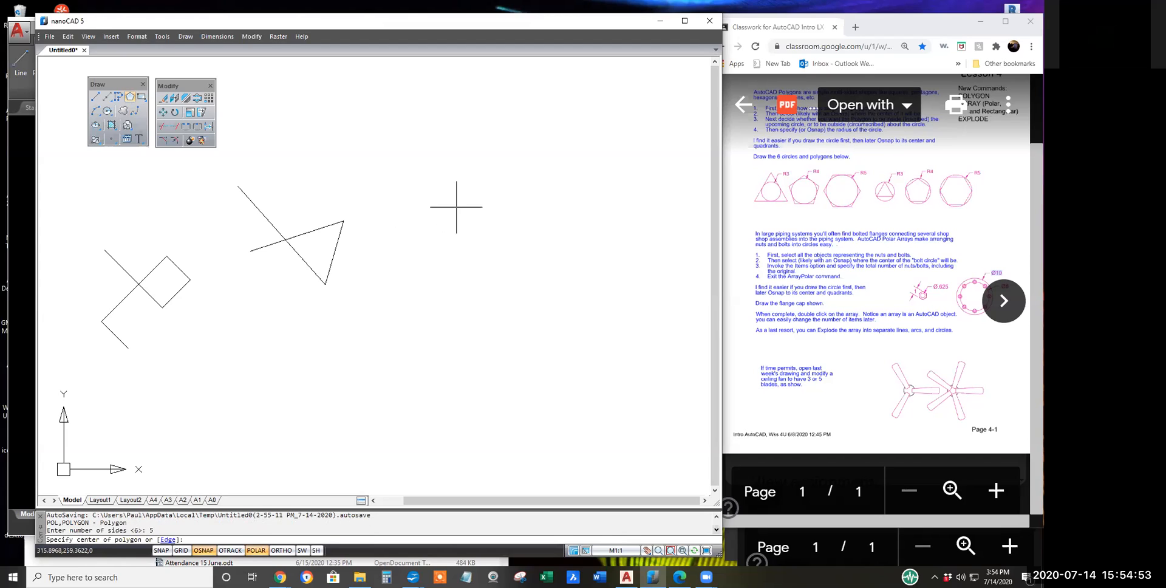
pyautogui.click(486, 216)
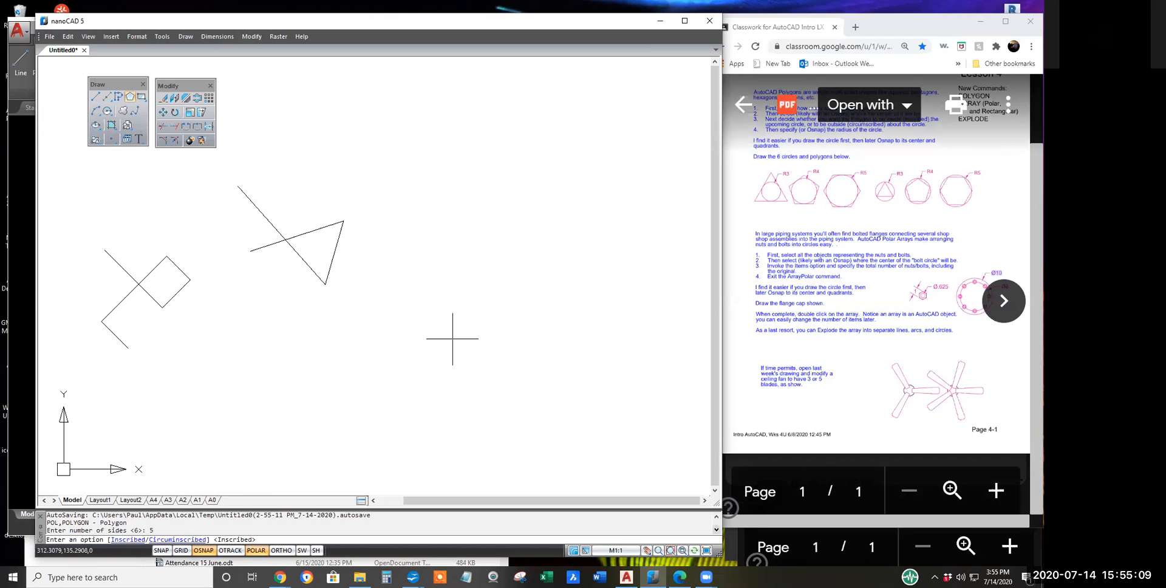
pyautogui.rightClick(476, 250)
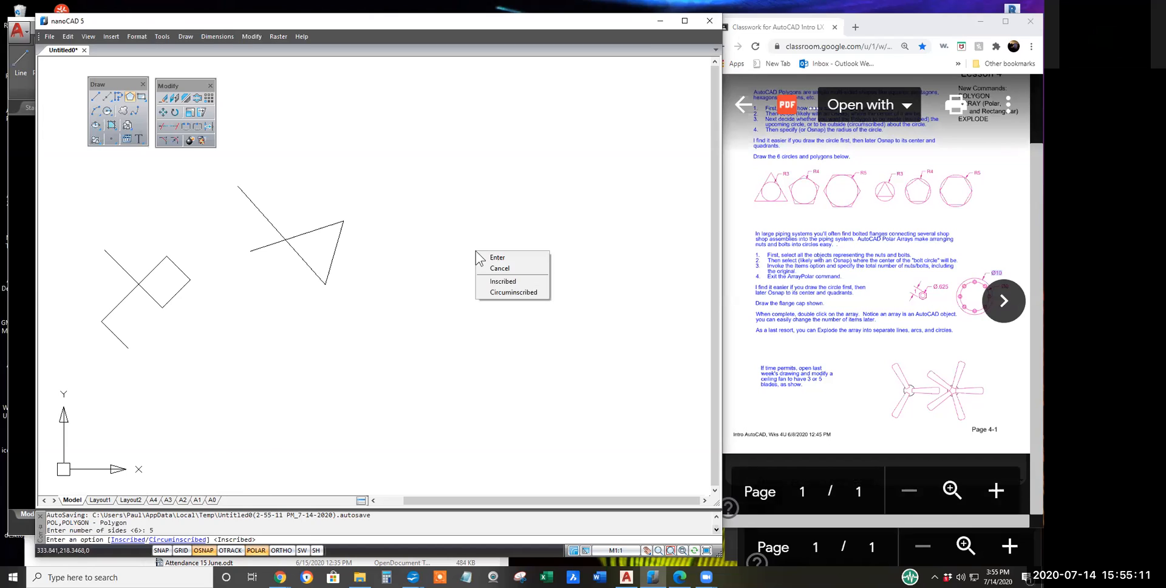
pyautogui.click(510, 293)
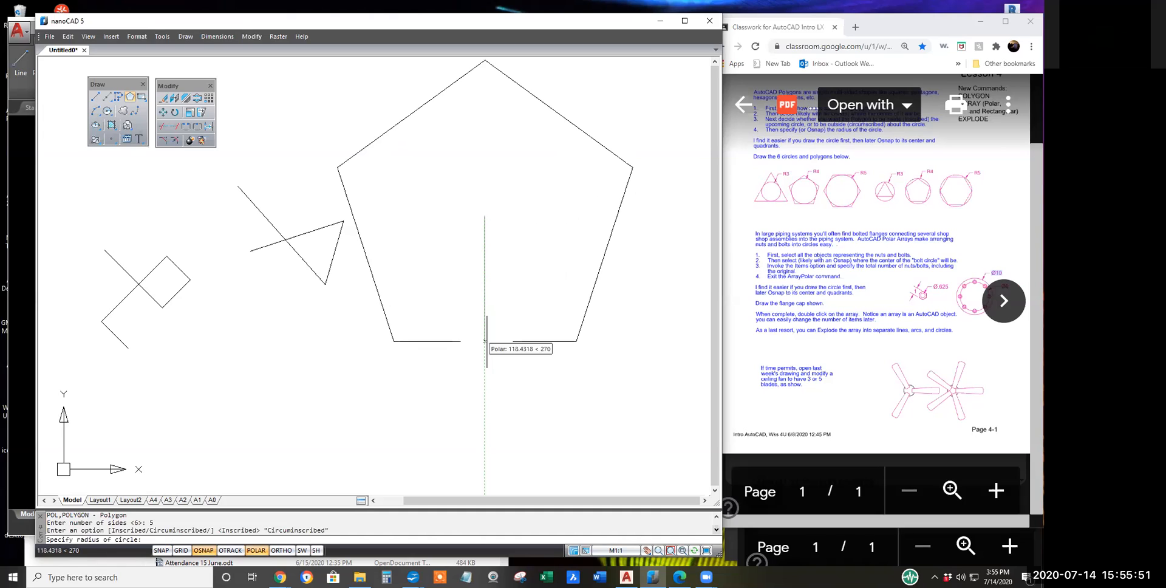
pyautogui.write('4')
pyautogui.press('Return')
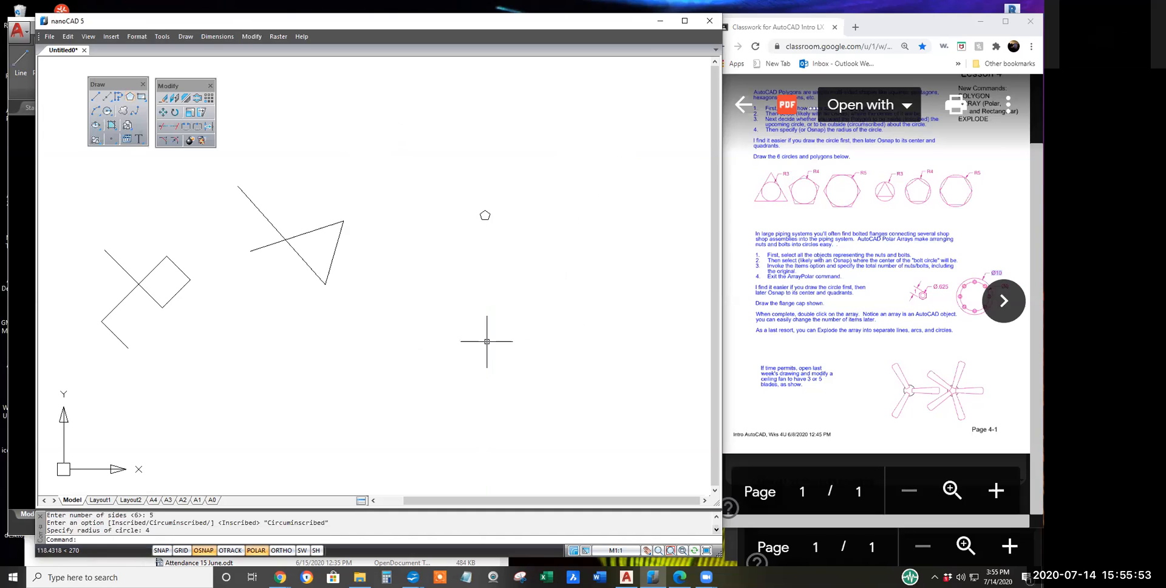
# Step: Draw a diagonal line from the pentagon's left vertex to its lower-right vertex, and erase it
pyautogui.scroll(5, 492, 207)
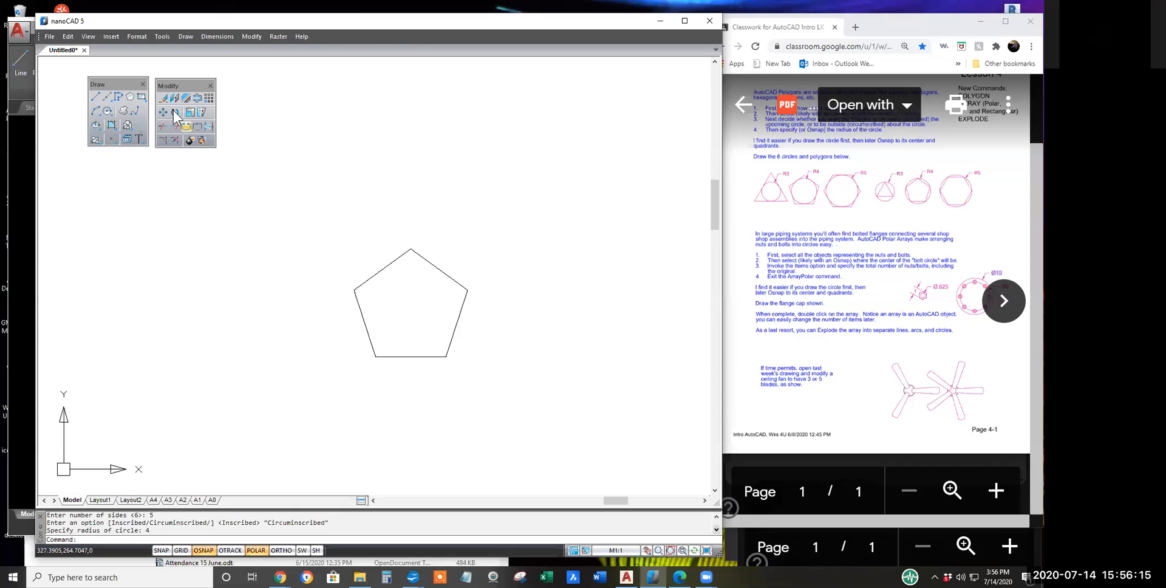
pyautogui.click(95, 97)
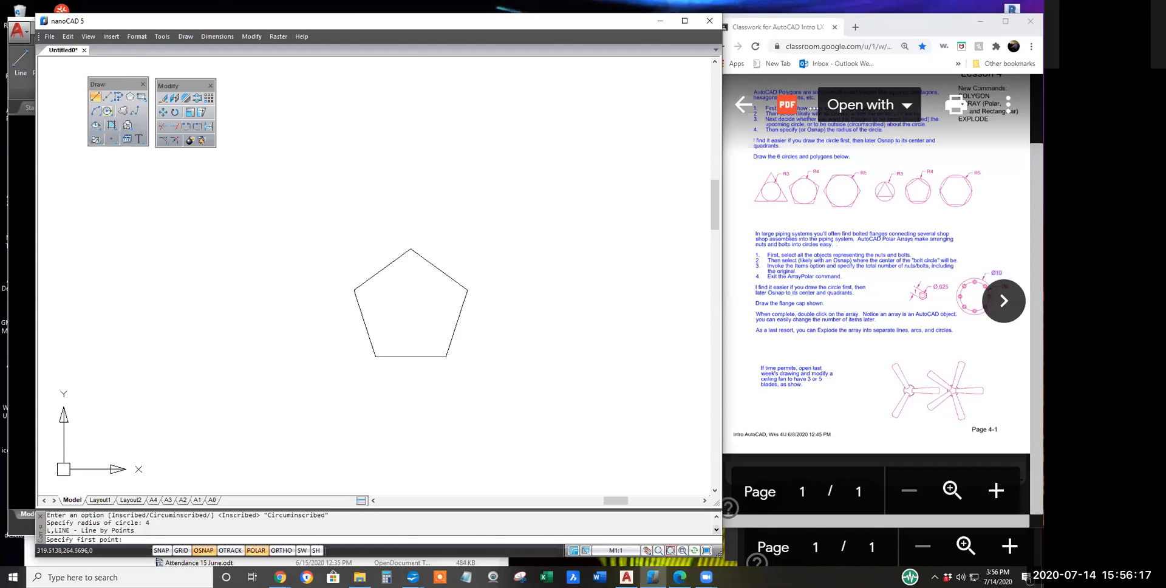
pyautogui.click(354, 290)
pyautogui.click(446, 356)
pyautogui.press('Escape')
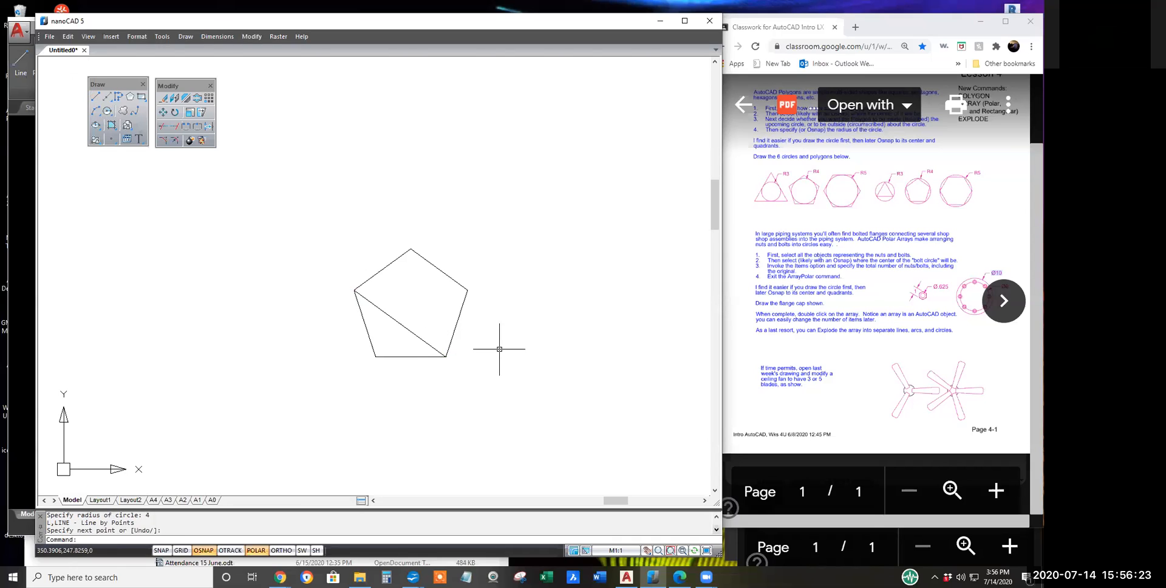
pyautogui.click(426, 344)
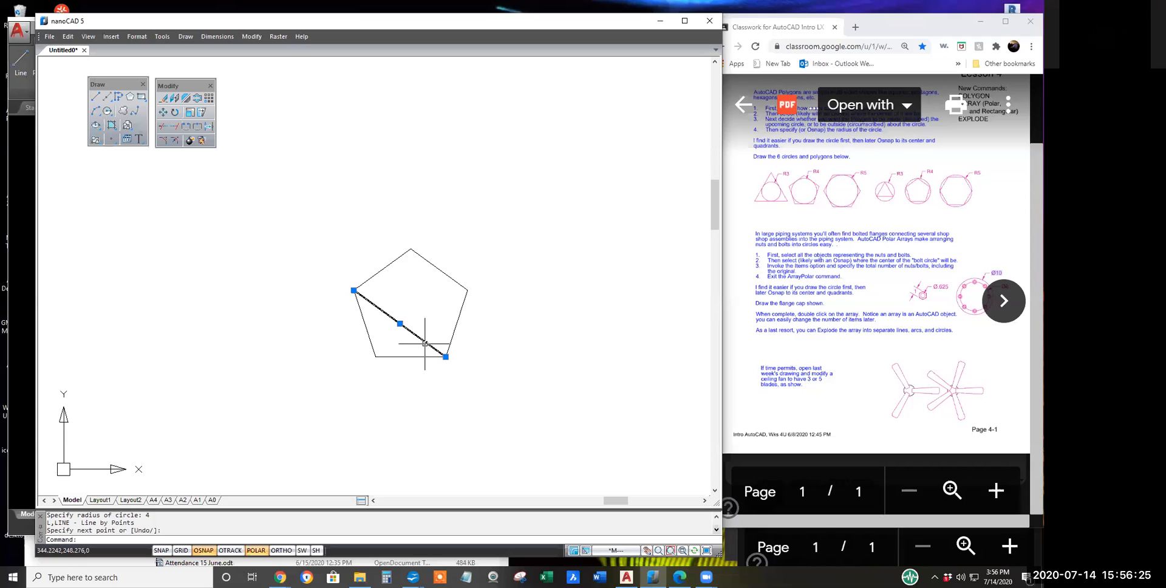
pyautogui.write('e')
pyautogui.press('Return')
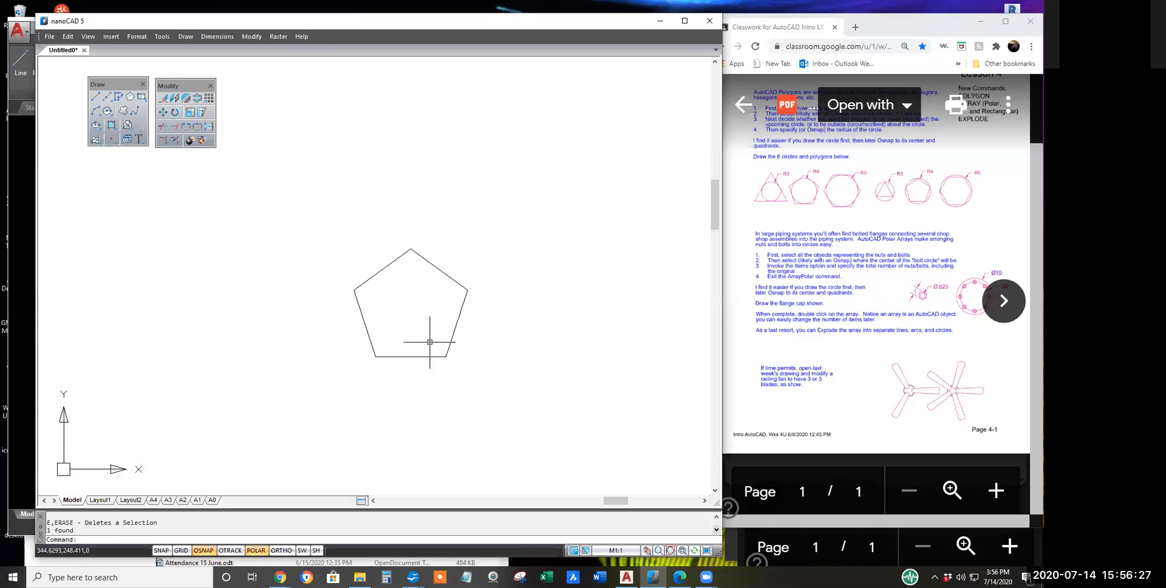
# Step: Draw construction lines from the pentagon's left vertex to the midpoint of its opposite side and from its top vertex straight down to that line
pyautogui.click(95, 99)
pyautogui.click(354, 291)
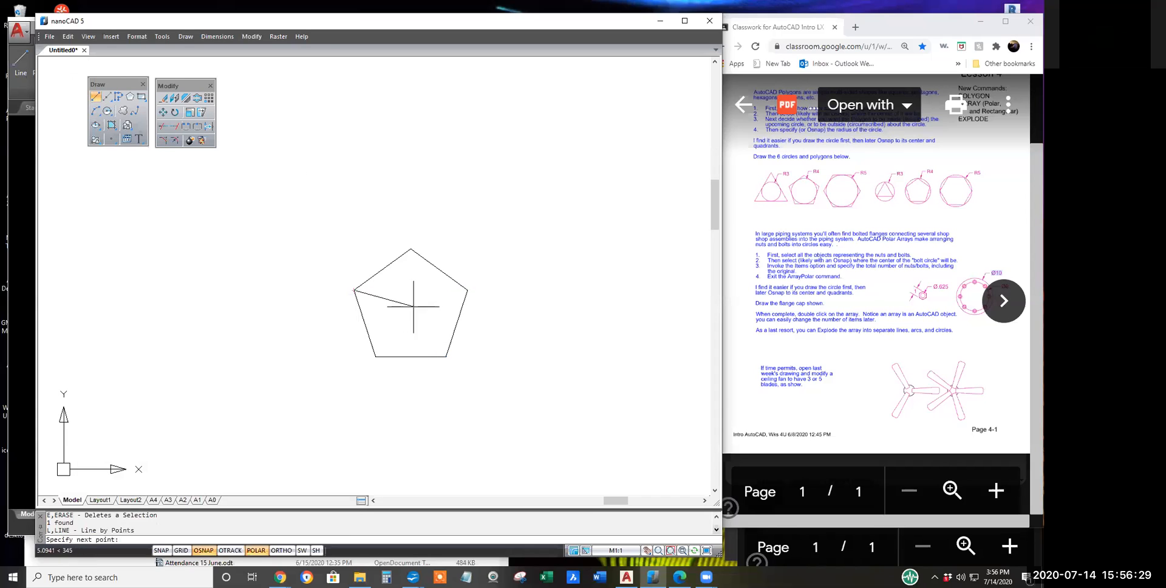
pyautogui.click(457, 322)
pyautogui.press('Return')
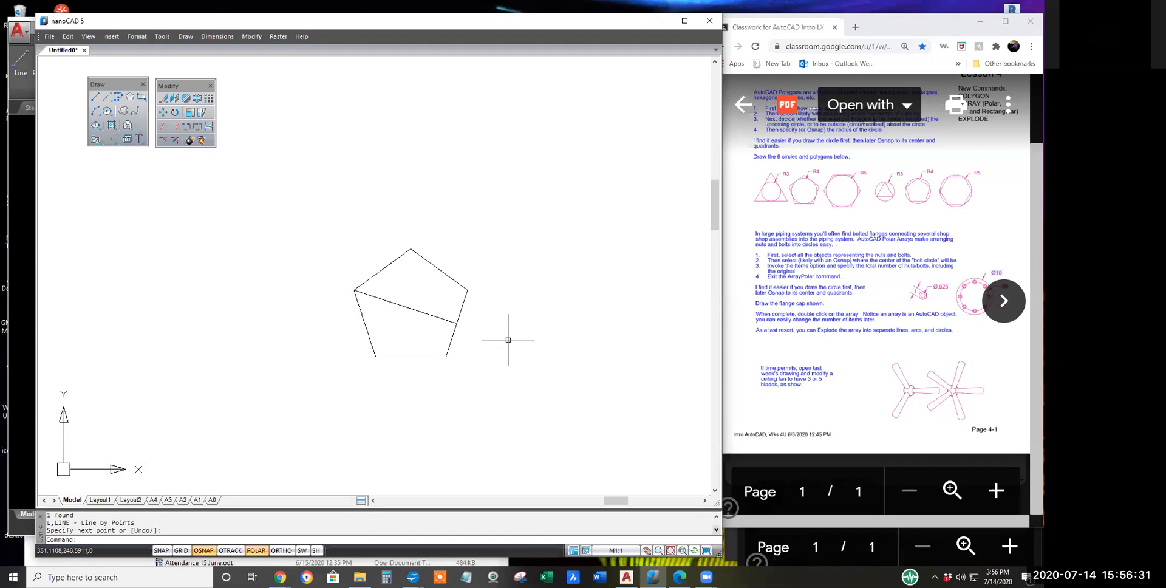
pyautogui.press('Return')
pyautogui.click(411, 249)
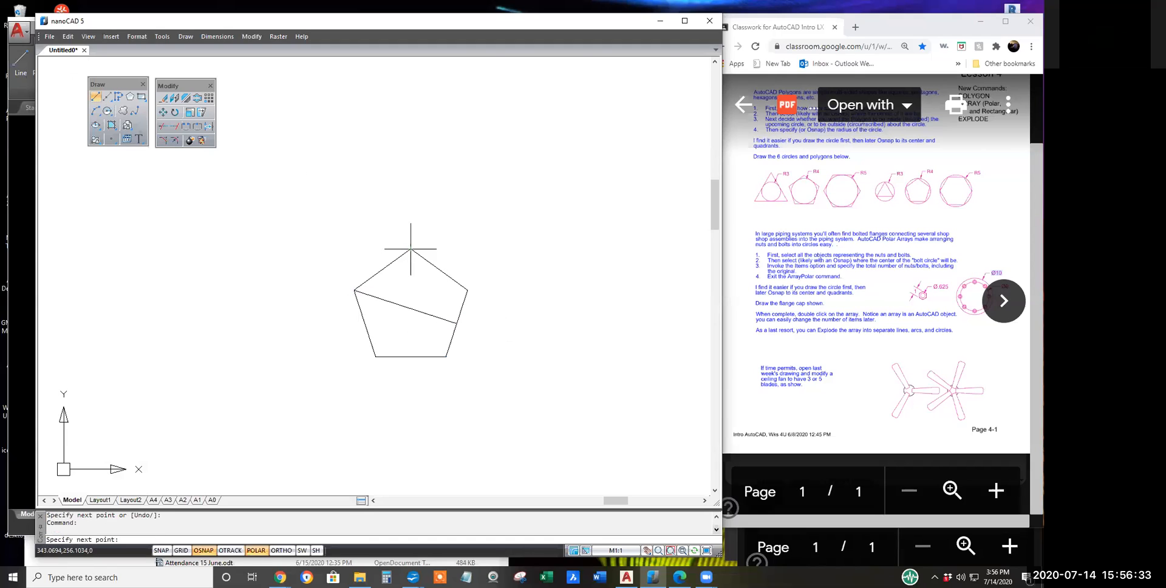
pyautogui.click(410, 307)
pyautogui.press('Return')
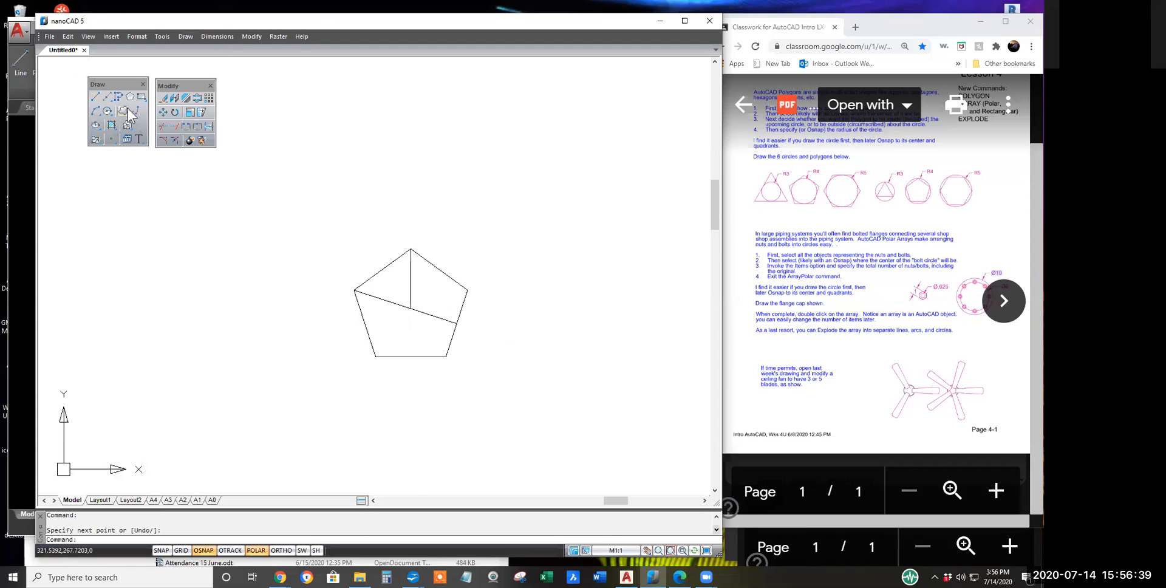
# Step: Draw a circle of radius 4 centred where the two construction lines meet, reviewing the command history and turning object snap off along the way
pyautogui.click(108, 111)
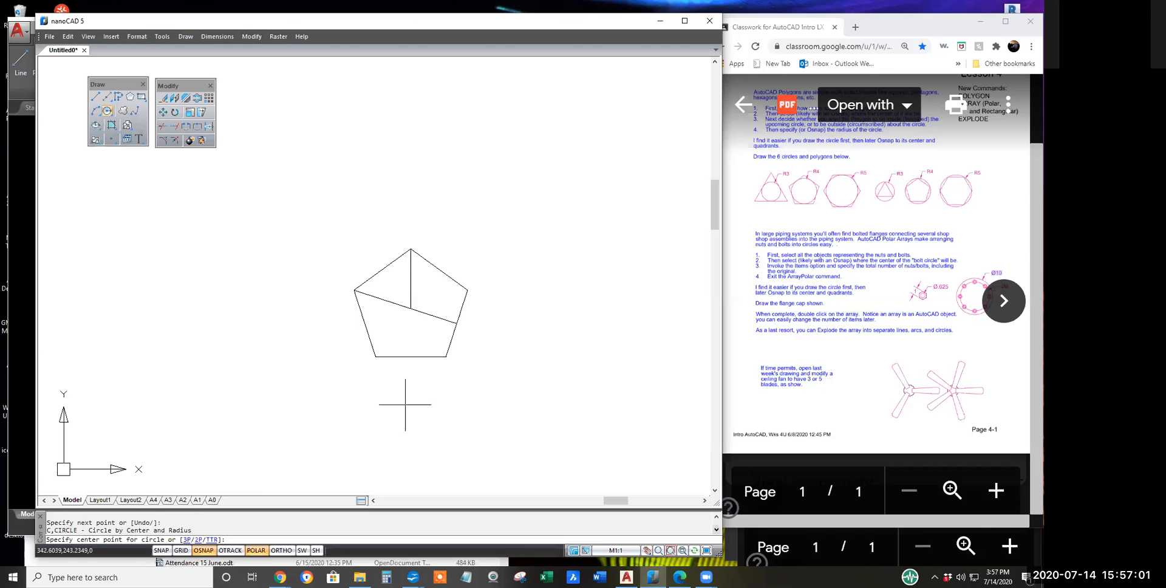
pyautogui.click(412, 309)
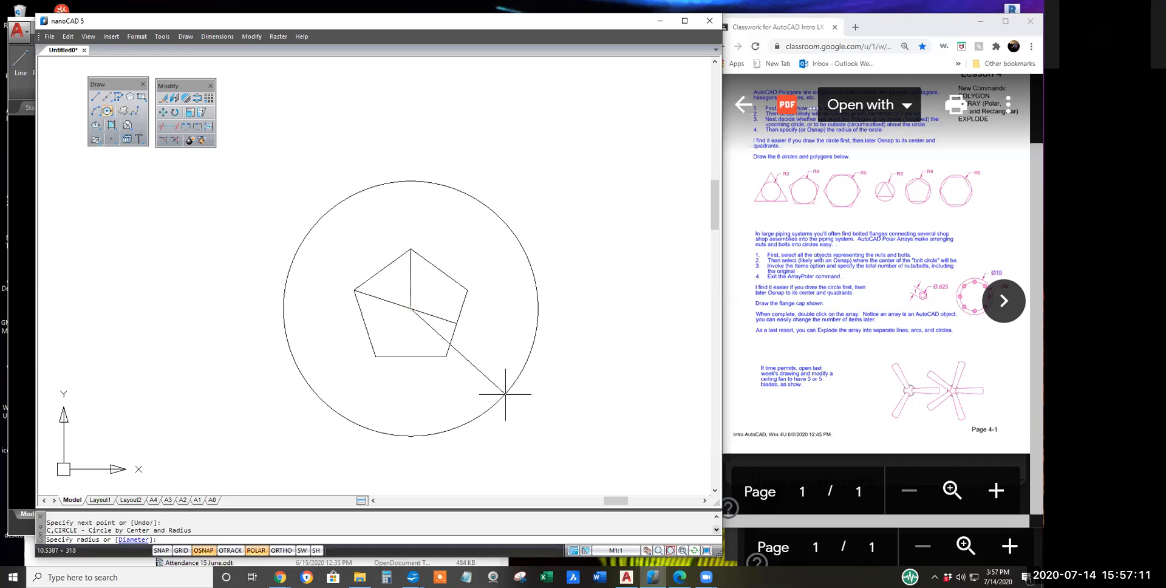
pyautogui.press('F2')
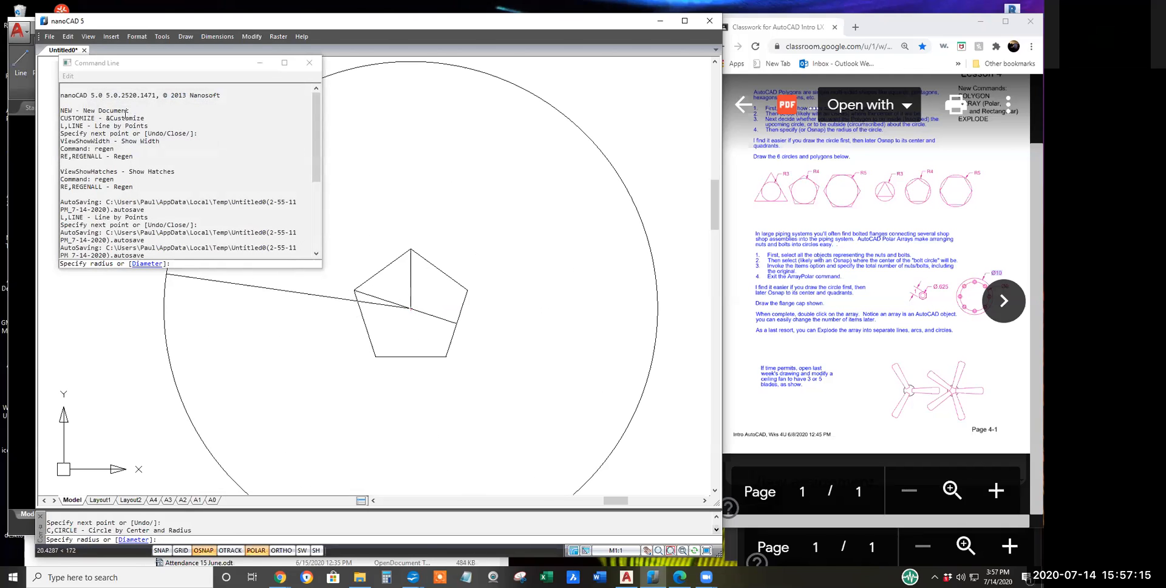
pyautogui.click(315, 150)
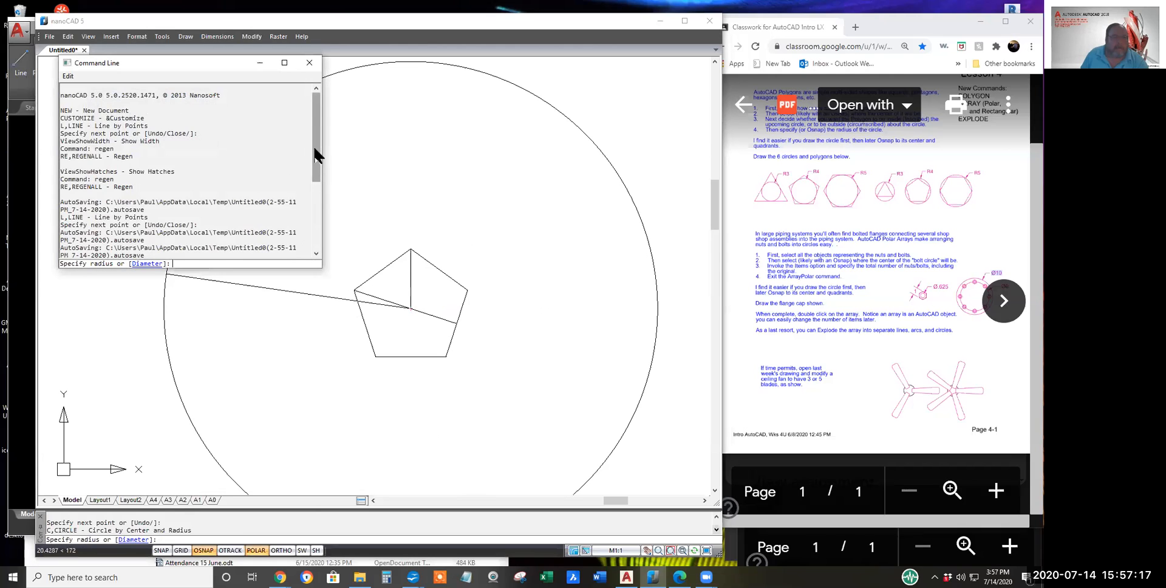
pyautogui.moveTo(319, 165); pyautogui.dragTo(316, 194)
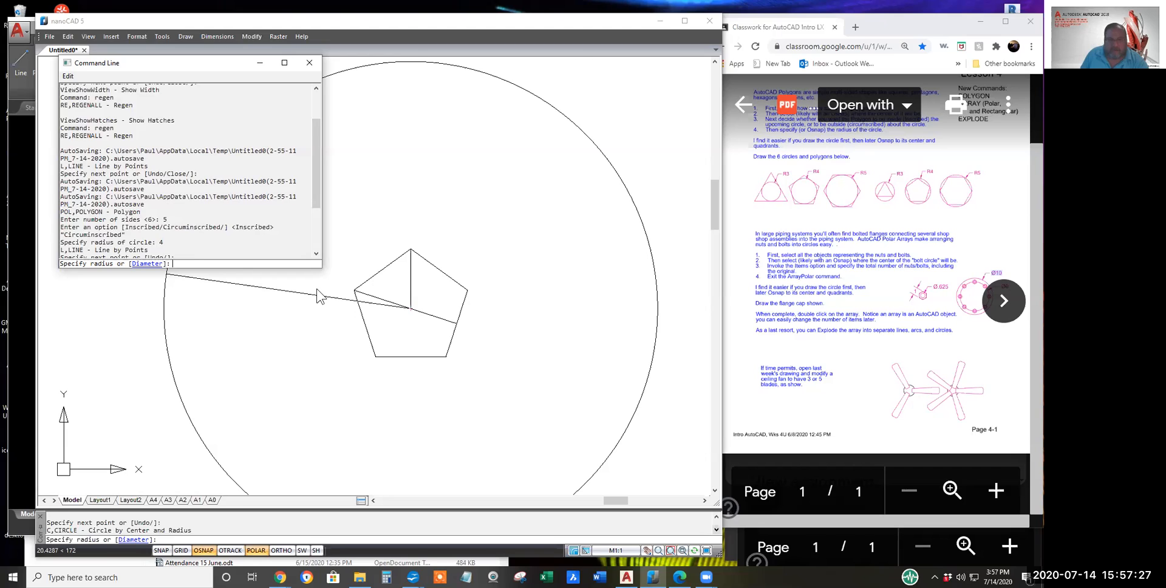
pyautogui.press('F3')
pyautogui.write('4')
pyautogui.press('Return')
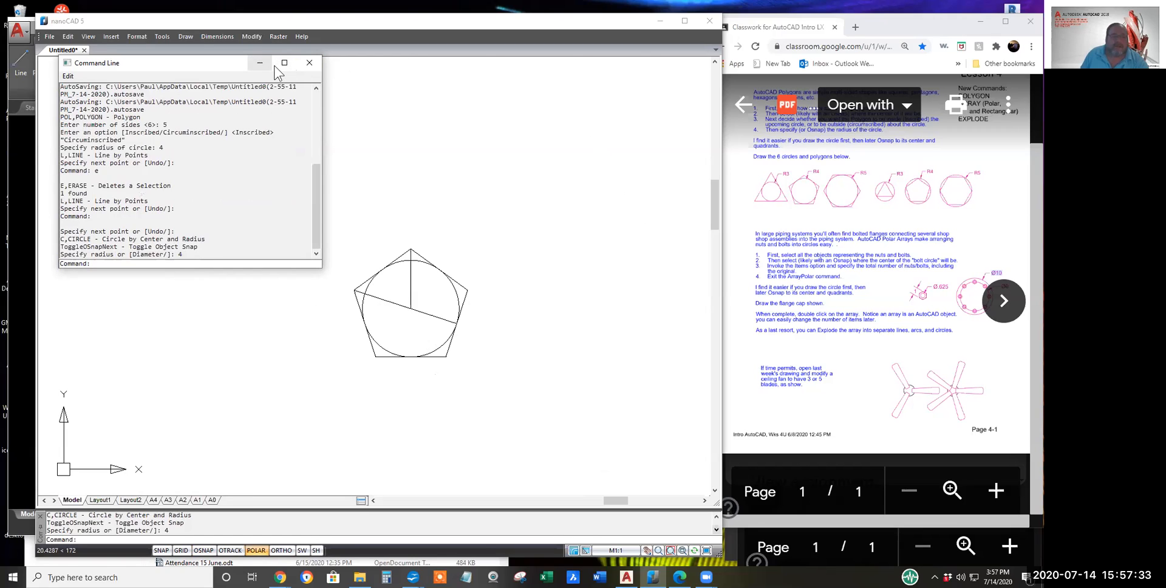
pyautogui.click(309, 63)
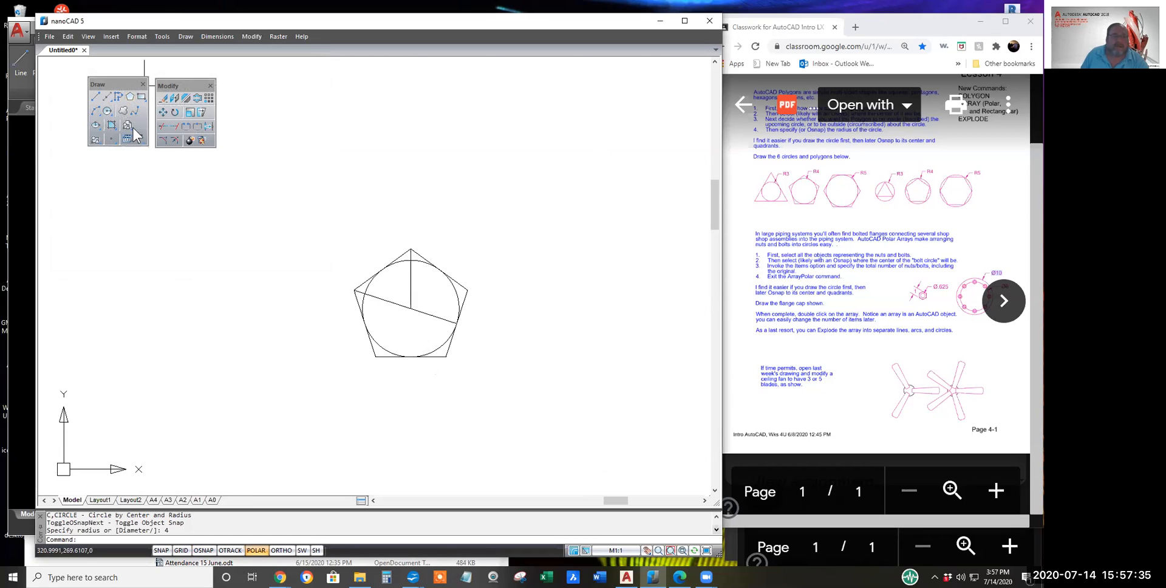
# Step: Erase the two construction lines inside the circle, keeping the pentagon and circle
pyautogui.click(162, 98)
pyautogui.click(401, 299)
pyautogui.click(421, 325)
pyautogui.press('Return')
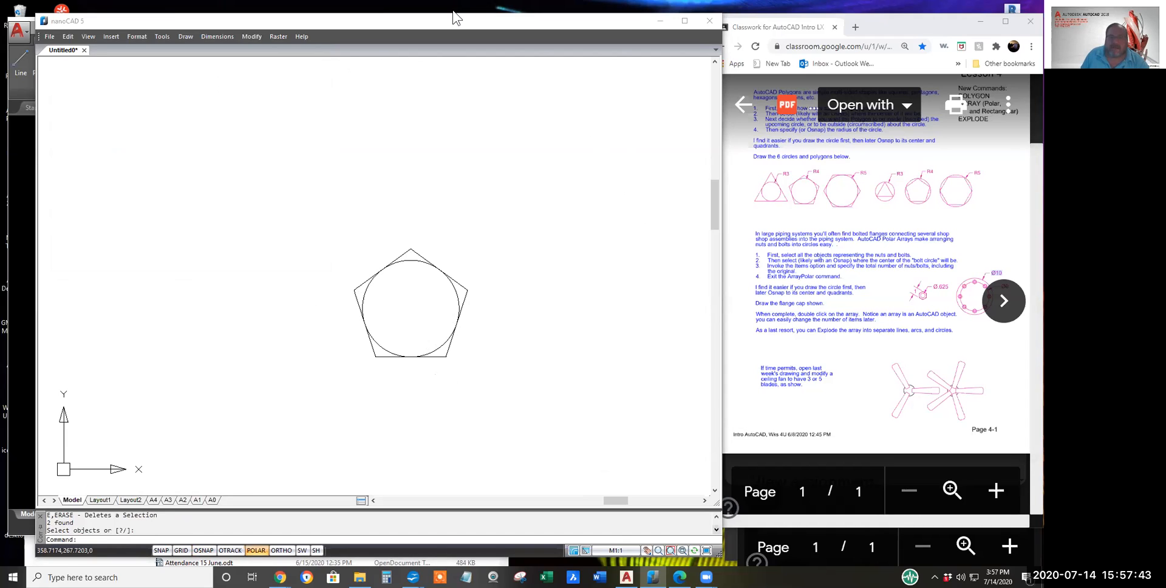
pyautogui.click(650, 111)
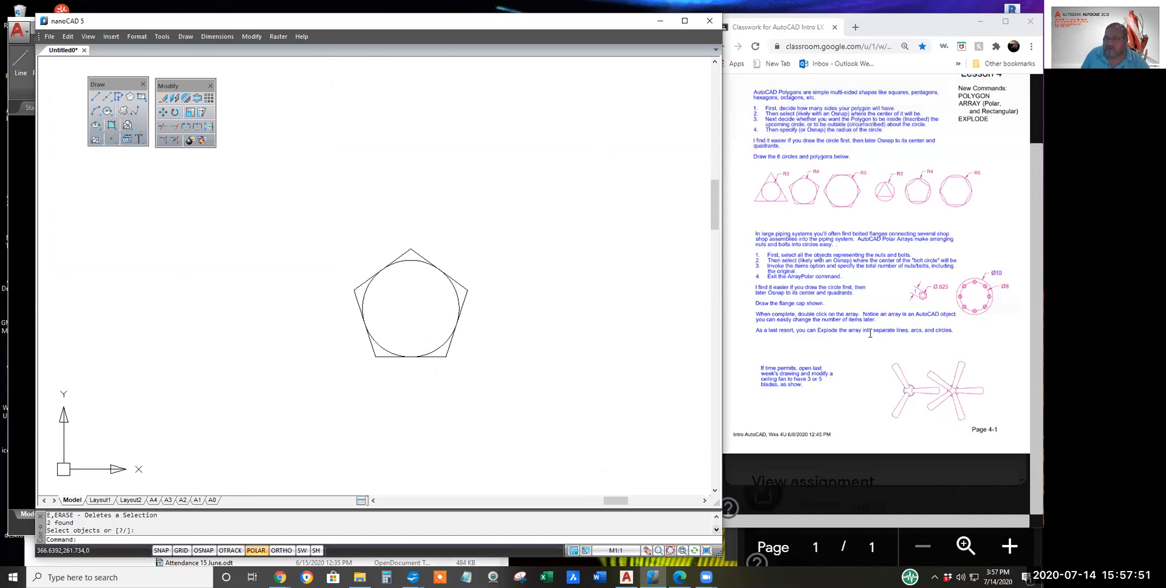
pyautogui.click(870, 333)
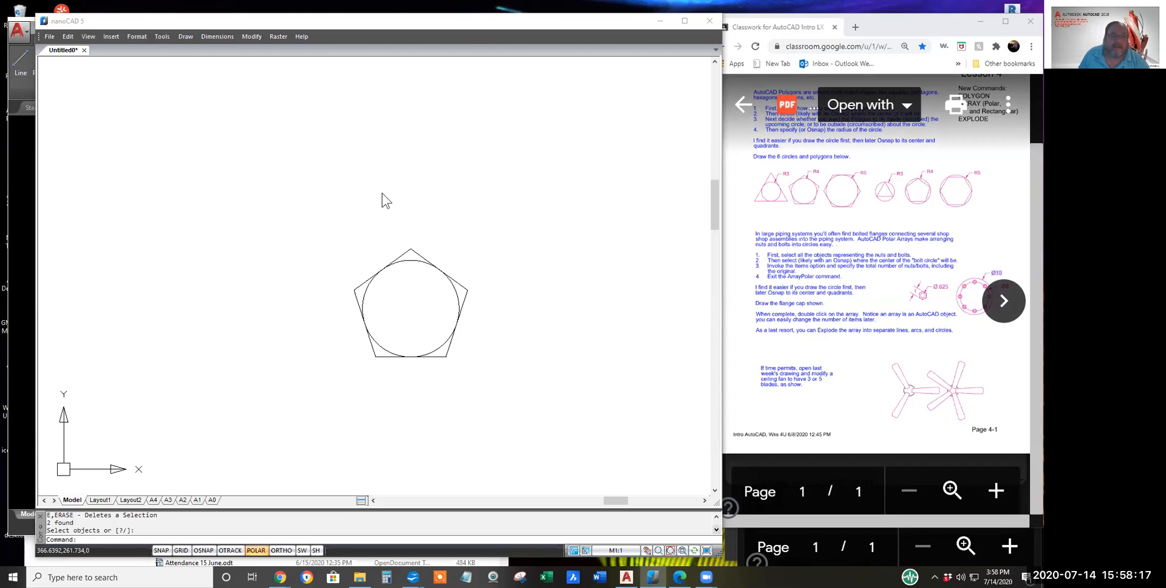
pyautogui.click(371, 209)
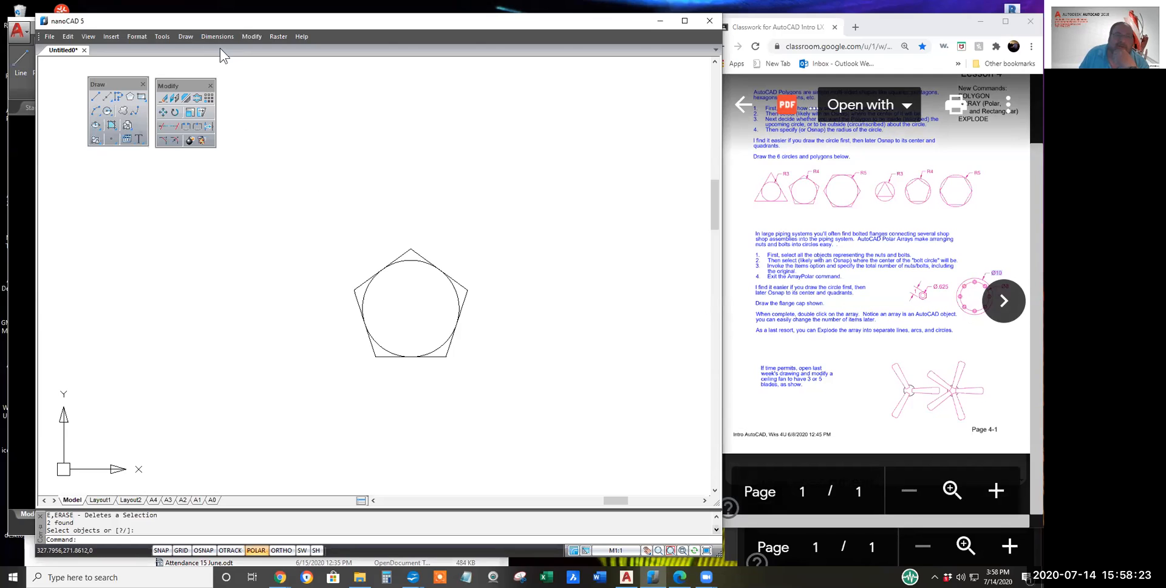
# Step: Customize the interface to display the Snap toolbar, and close the customization settings
pyautogui.click(162, 34)
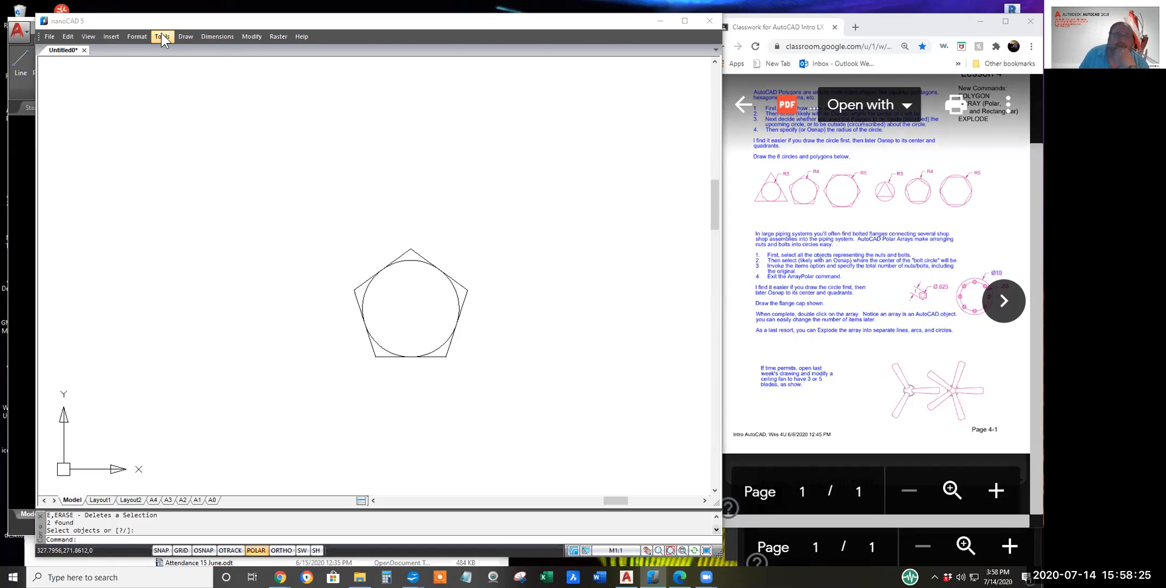
pyautogui.click(163, 36)
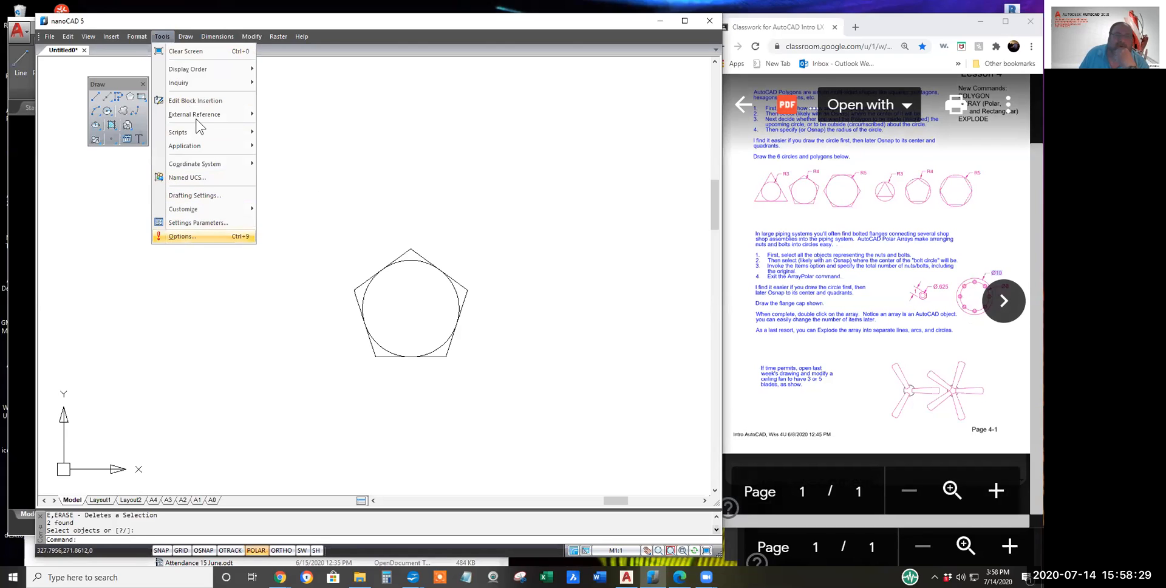
pyautogui.moveTo(186, 86)
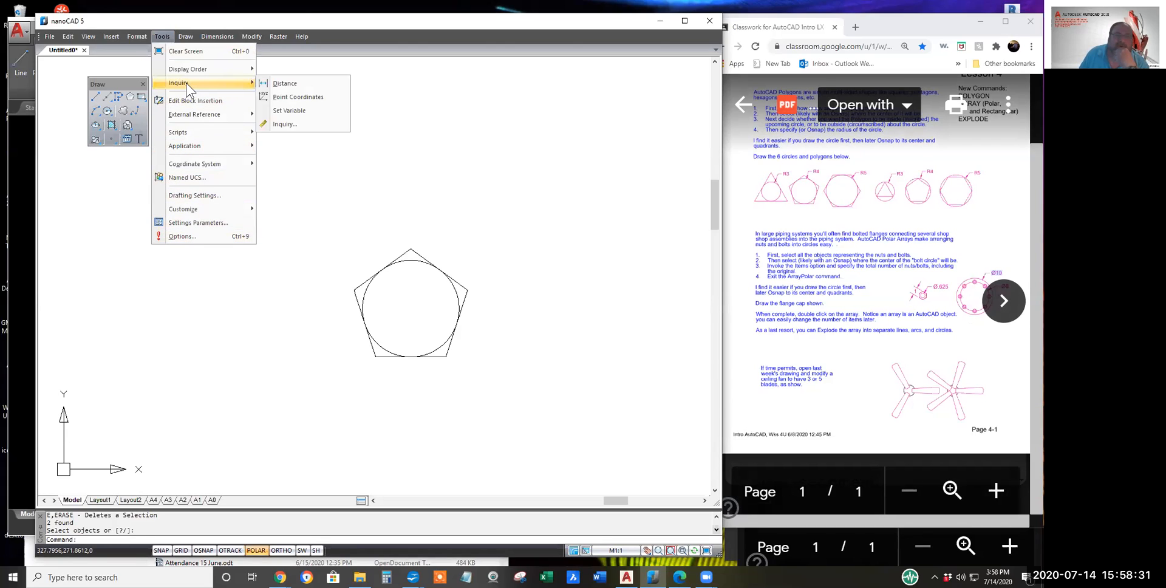
pyautogui.moveTo(186, 207)
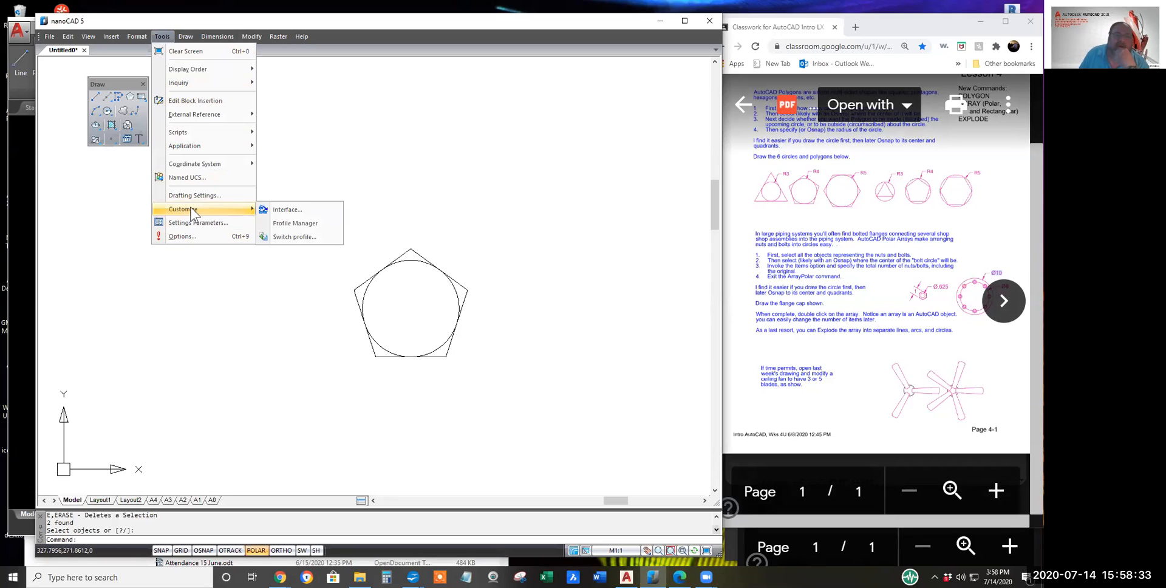
pyautogui.click(289, 210)
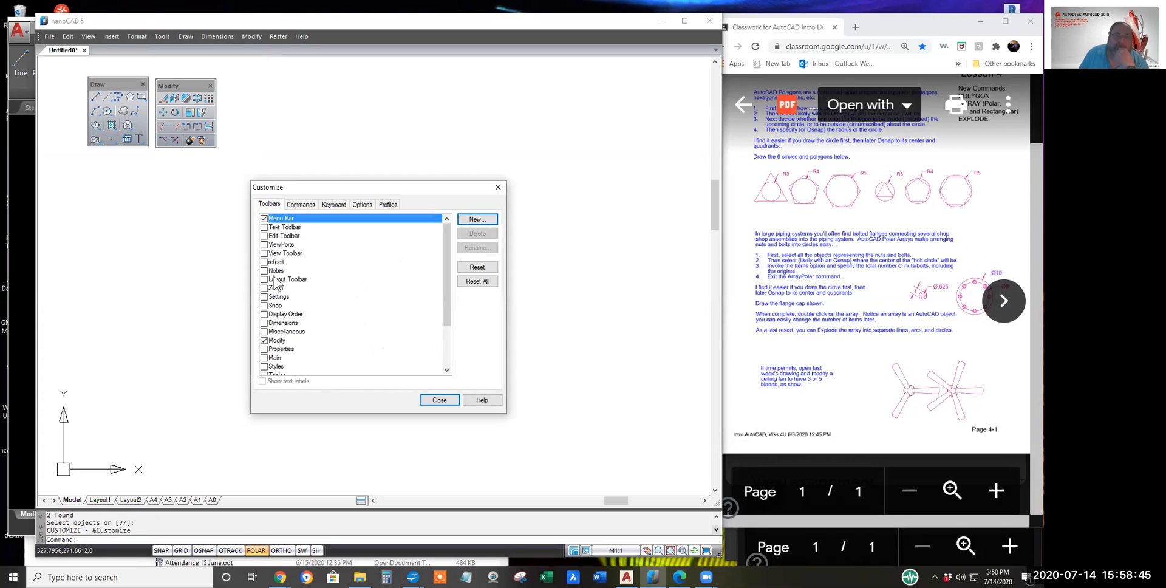
pyautogui.moveTo(443, 285); pyautogui.dragTo(423, 328)
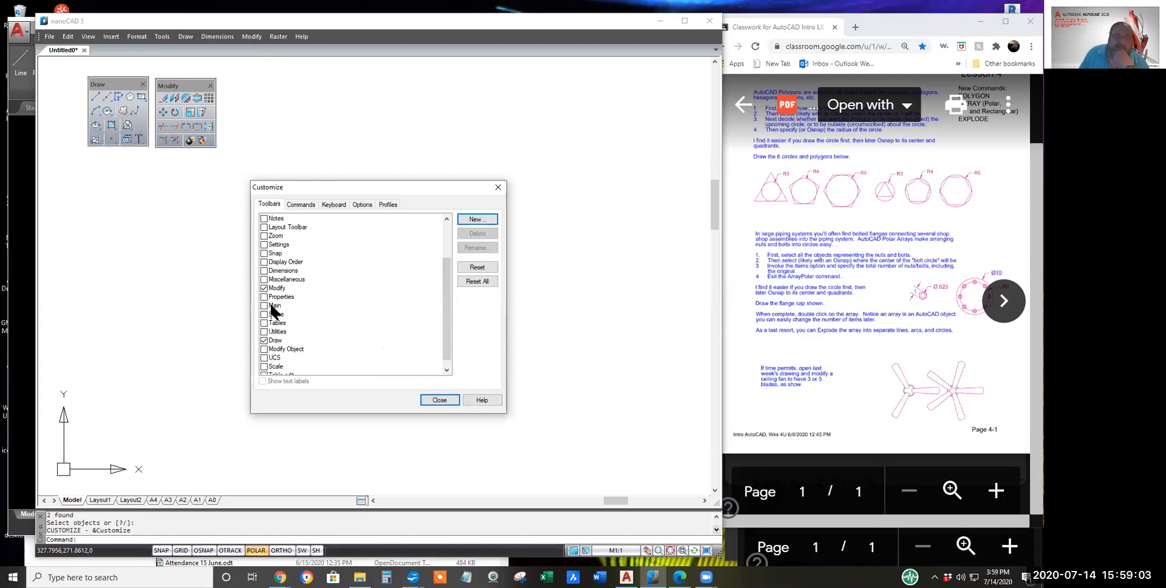
pyautogui.click(264, 253)
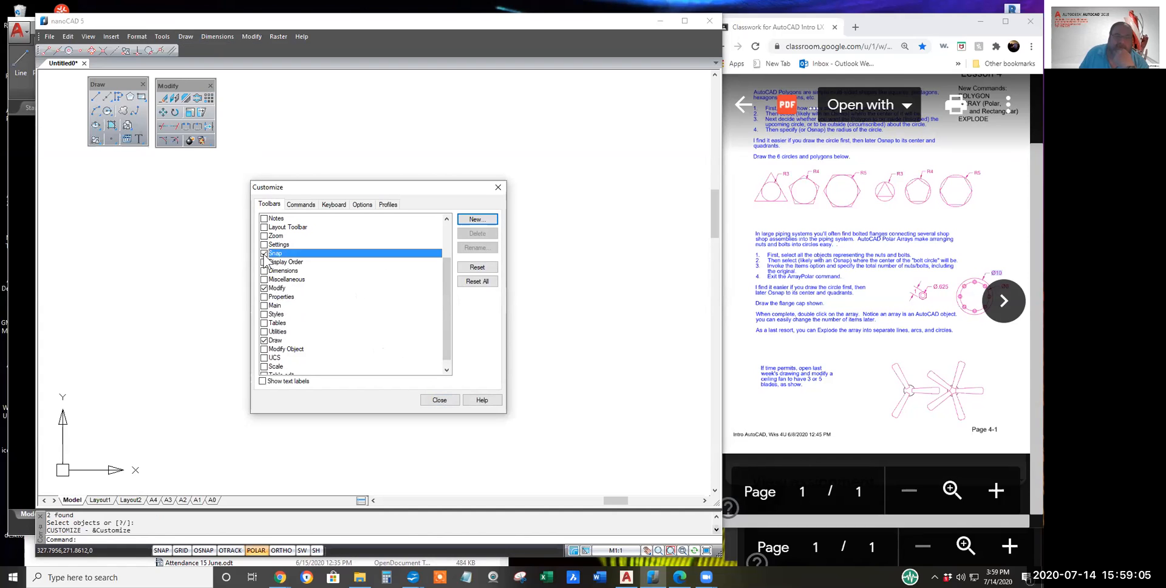
pyautogui.click(444, 399)
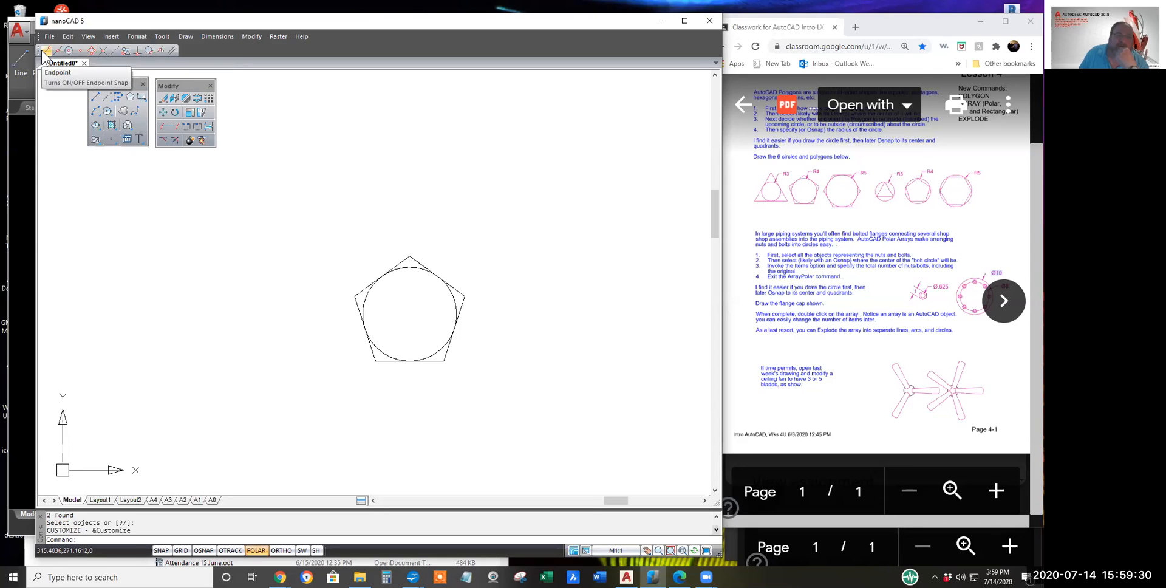
# Step: Undock the Snap toolbar, reshape it into a compact block, and place it over the menu bar
pyautogui.moveTo(38, 50); pyautogui.dragTo(145, 254)
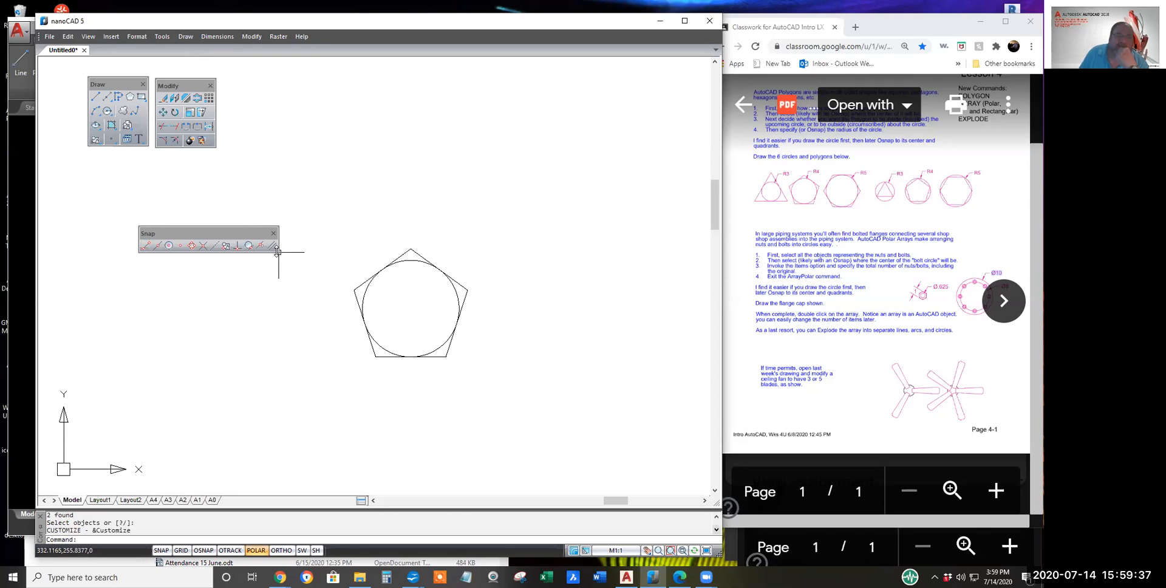
pyautogui.moveTo(278, 251); pyautogui.dragTo(278, 280)
pyautogui.moveTo(249, 230); pyautogui.dragTo(240, 88)
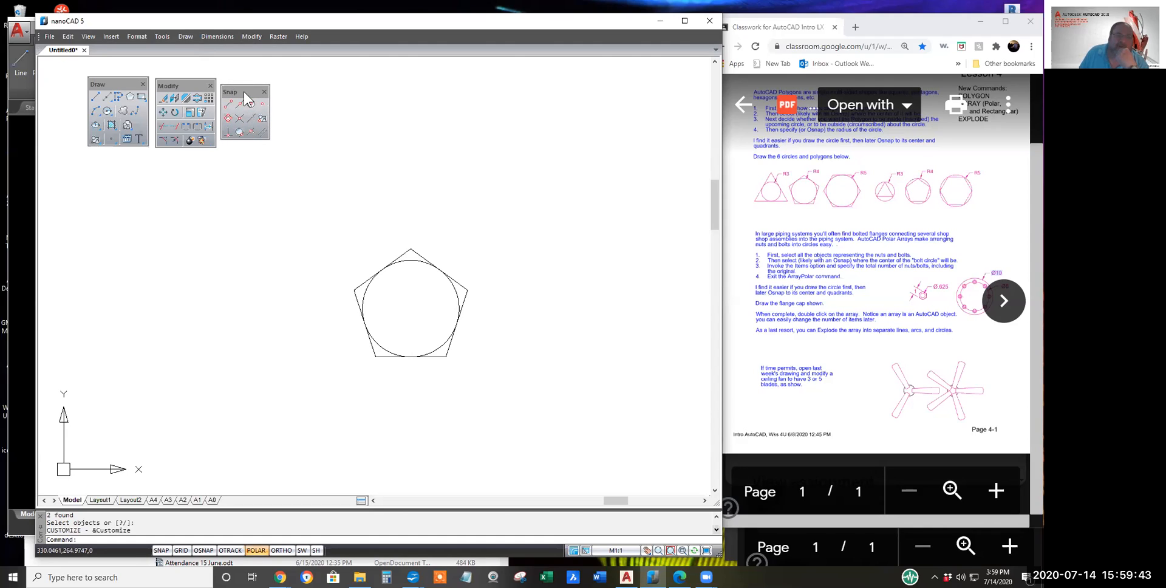
pyautogui.moveTo(244, 90); pyautogui.dragTo(254, 25)
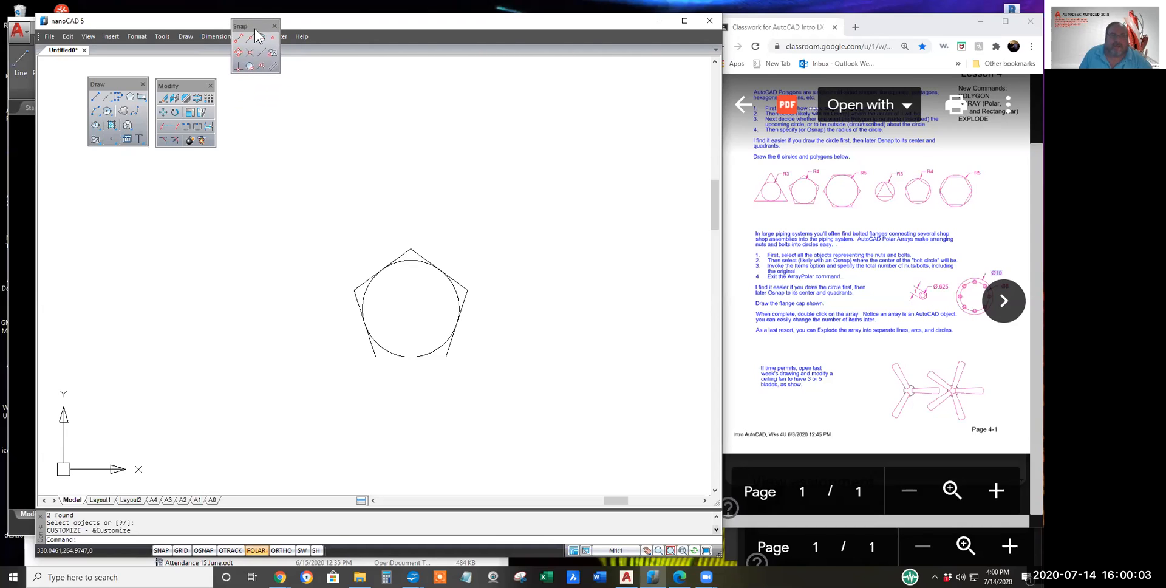
# Step: Move the Modify and Draw toolbars up over the menu bar and close the floating Snap toolbar
pyautogui.moveTo(192, 83); pyautogui.dragTo(197, 23)
pyautogui.moveTo(115, 80); pyautogui.dragTo(123, 23)
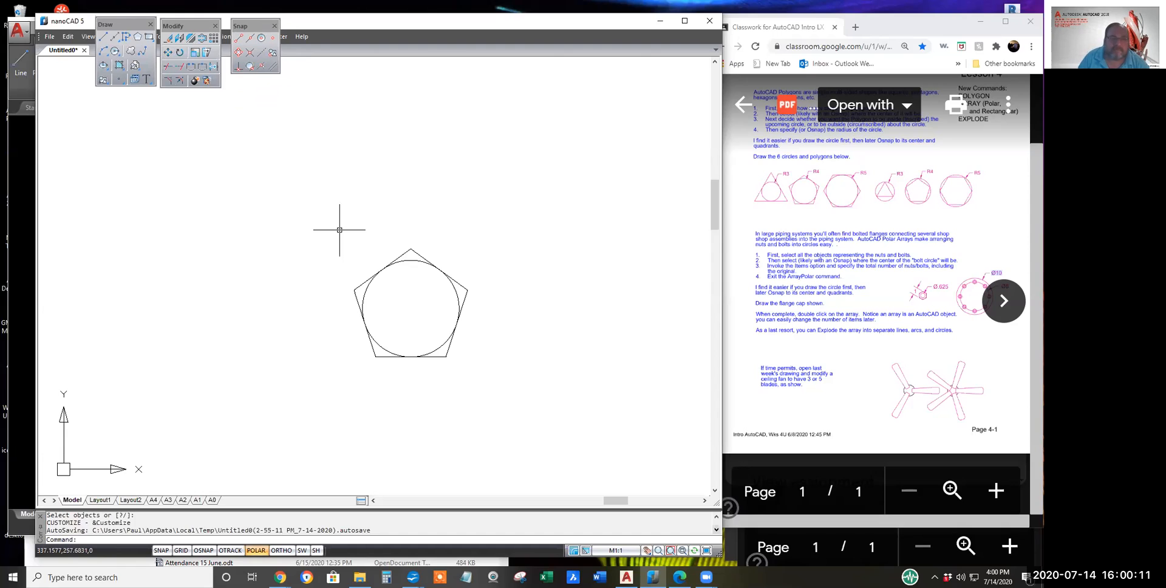
pyautogui.click(274, 25)
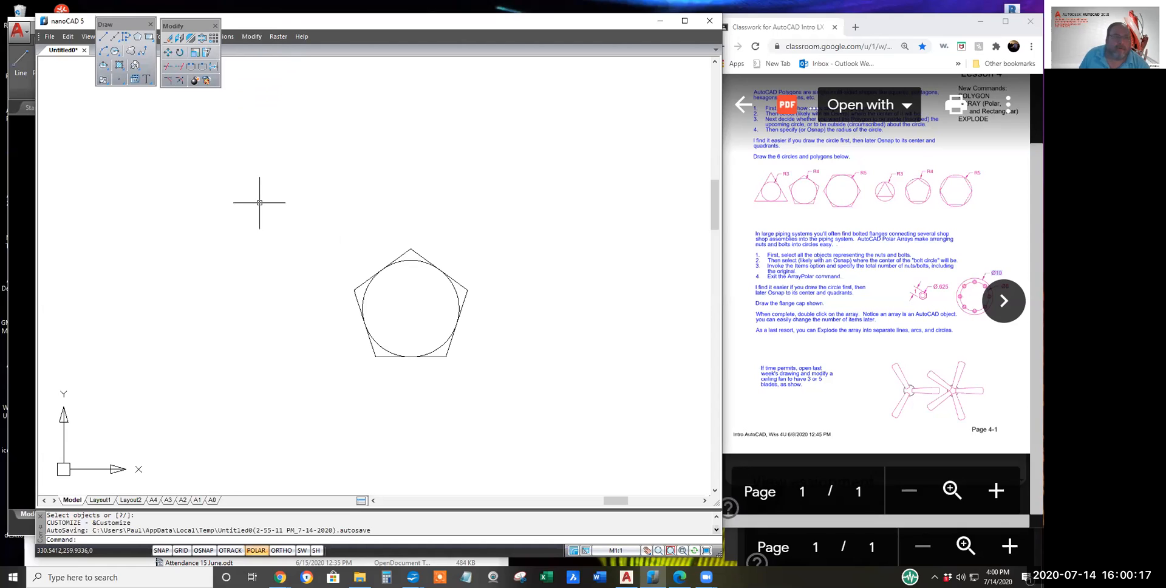
# Step: Start a polar array and pick its center point in the empty area below the pentagon
pyautogui.click(214, 39)
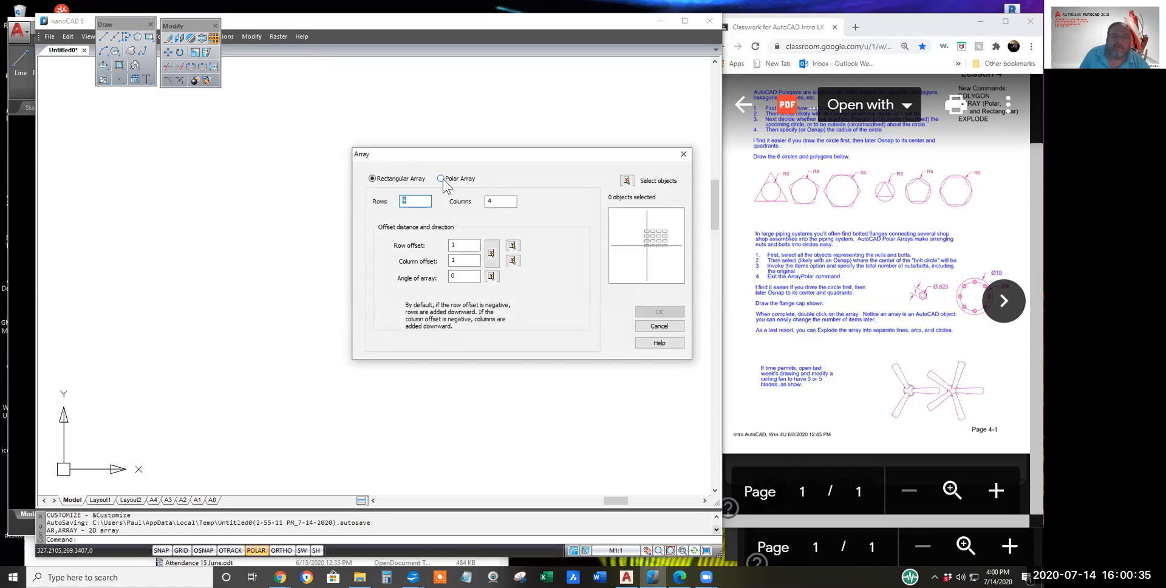
pyautogui.click(442, 179)
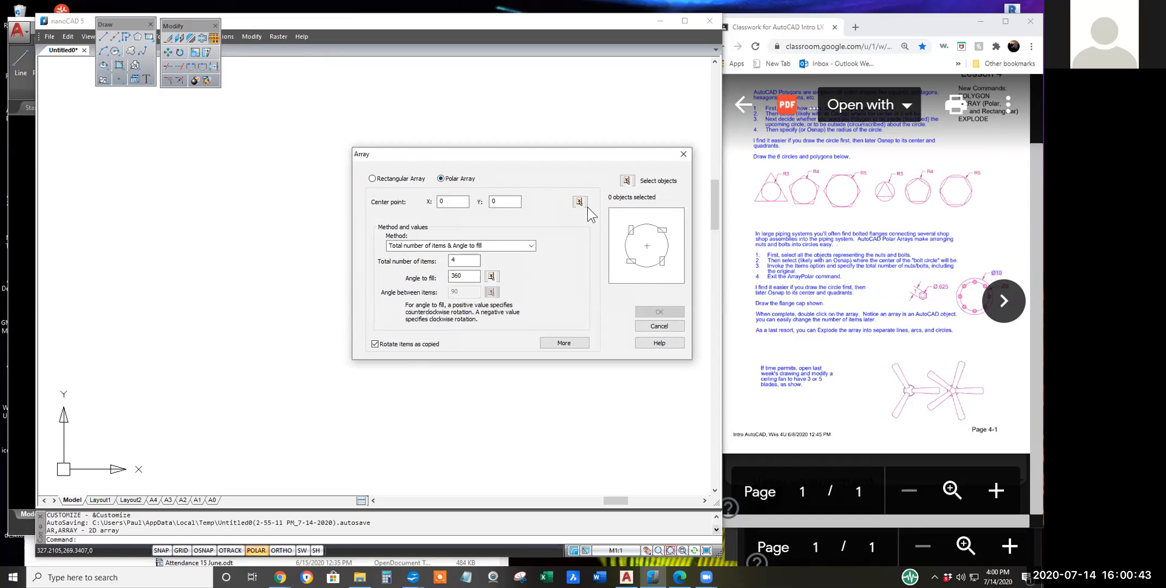
pyautogui.click(504, 202)
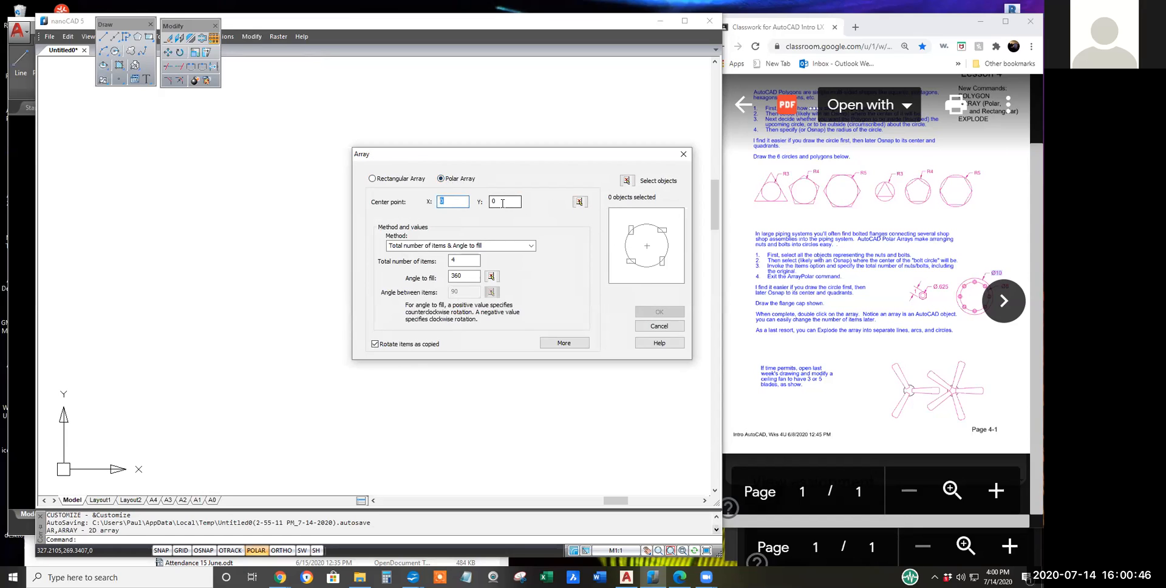
pyautogui.click(580, 202)
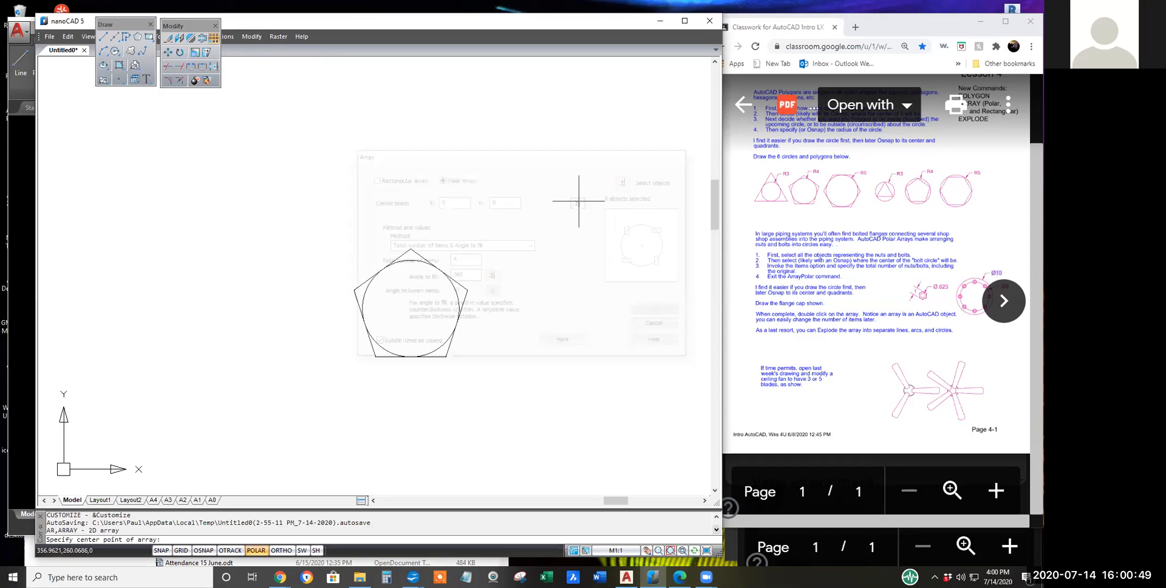
pyautogui.moveTo(430, 391); pyautogui.dragTo(404, 221, button='middle')
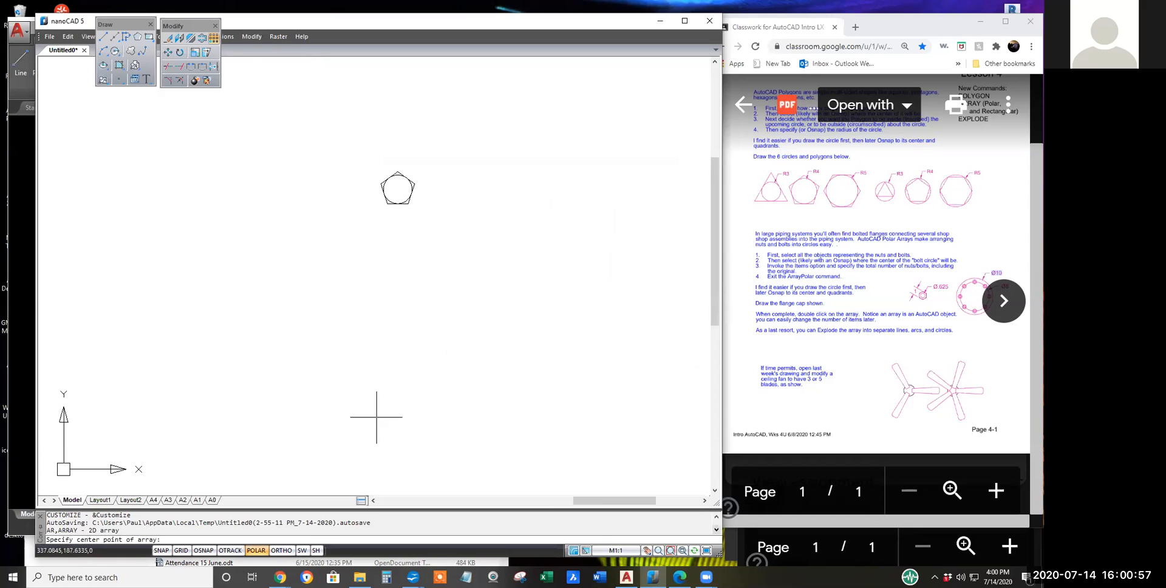
pyautogui.click(398, 333)
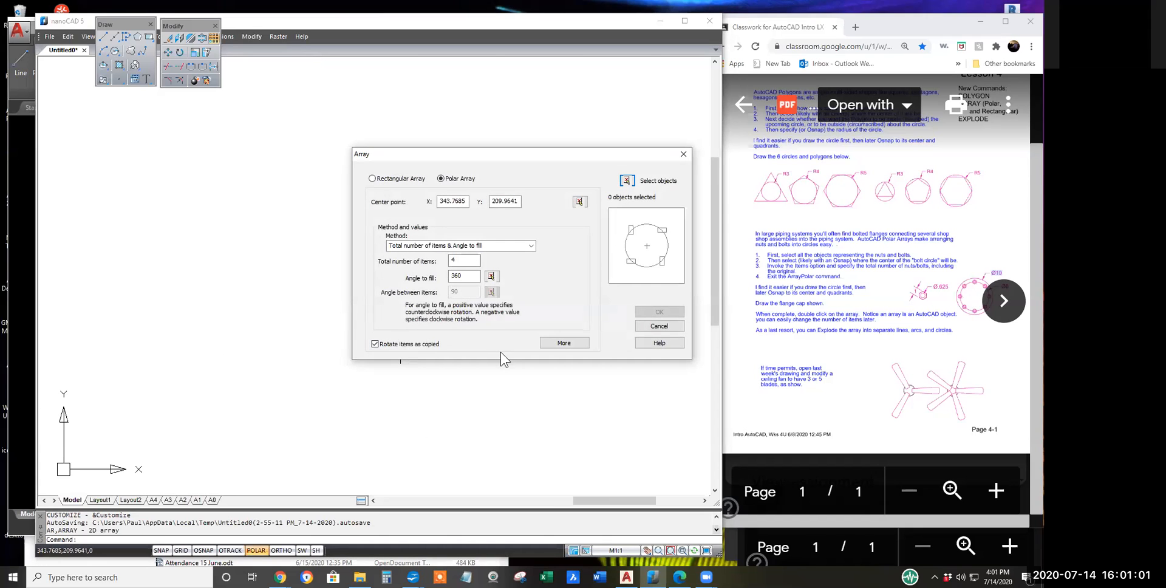
# Step: Set the polar array to 8 total items, using the total number of items and angle to fill method
pyautogui.doubleClick(466, 260)
pyautogui.click(531, 245)
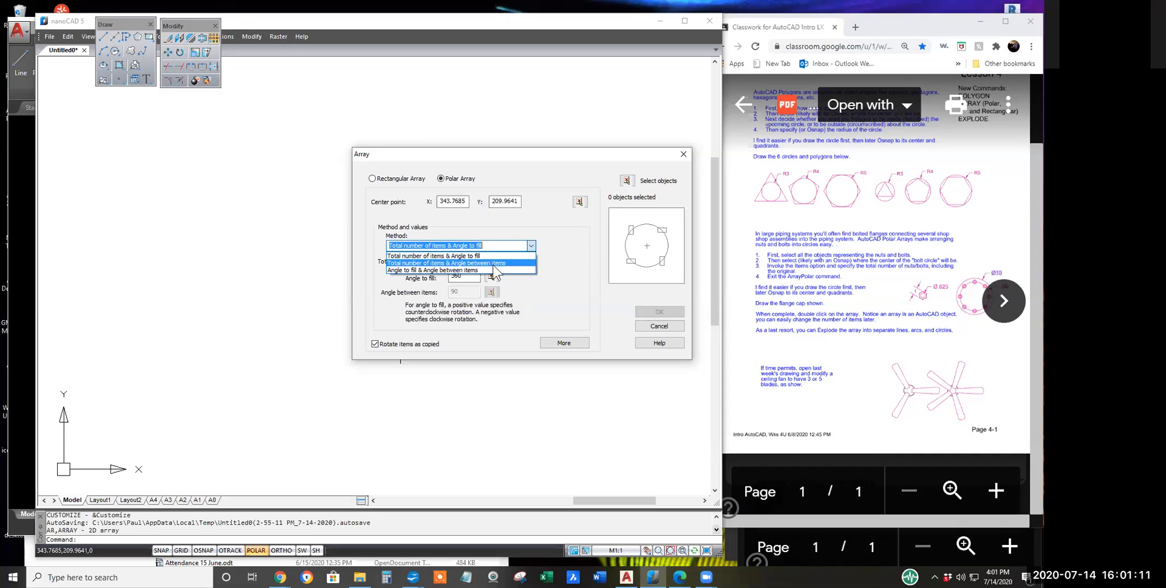
pyautogui.click(553, 254)
pyautogui.click(464, 261)
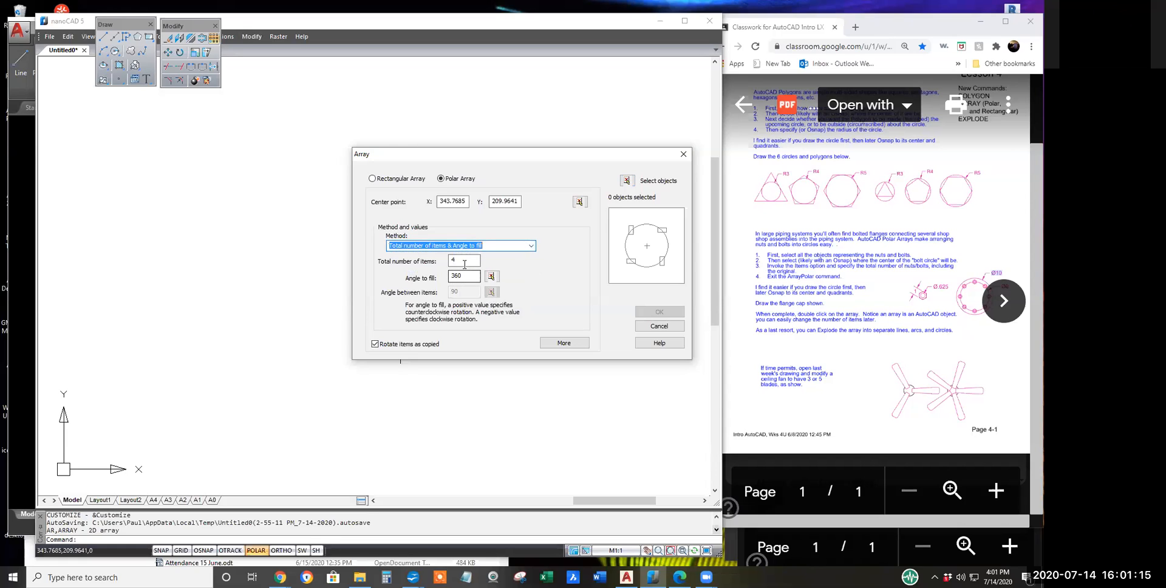
pyautogui.moveTo(465, 261); pyautogui.dragTo(446, 261)
pyautogui.write('8')
pyautogui.click(471, 277)
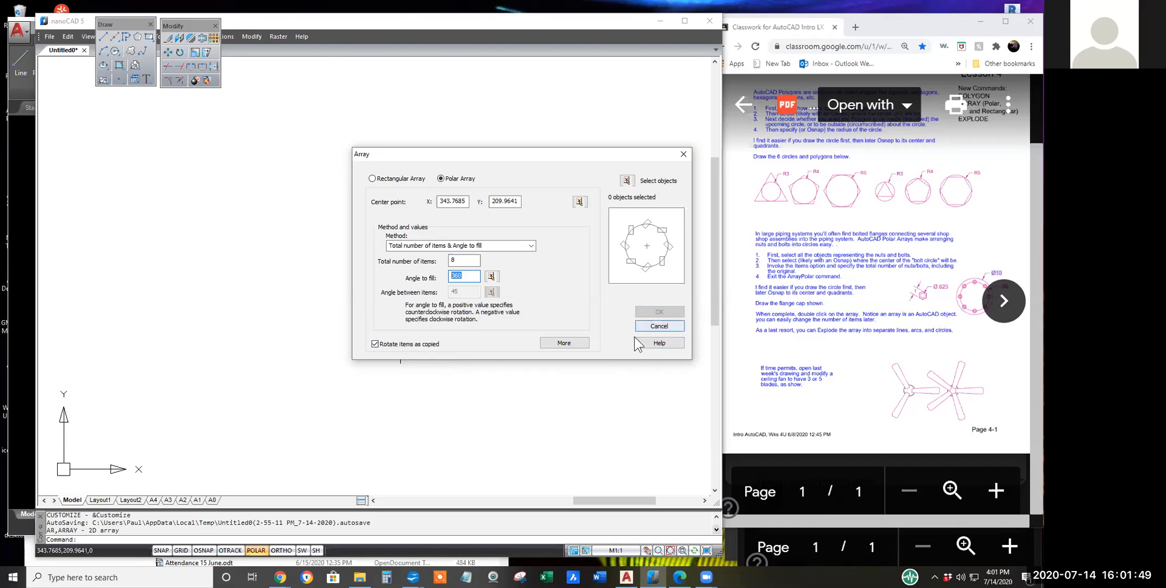
# Step: Select the pentagon and its inscribed circle as the array objects and create the polar array
pyautogui.click(628, 181)
pyautogui.click(356, 165)
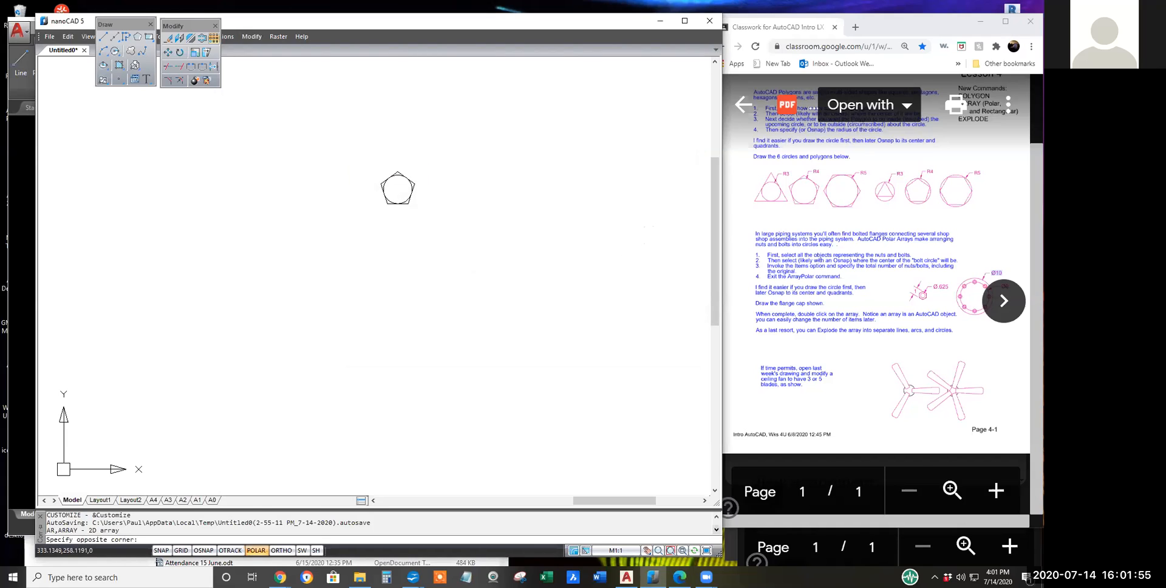
pyautogui.click(467, 229)
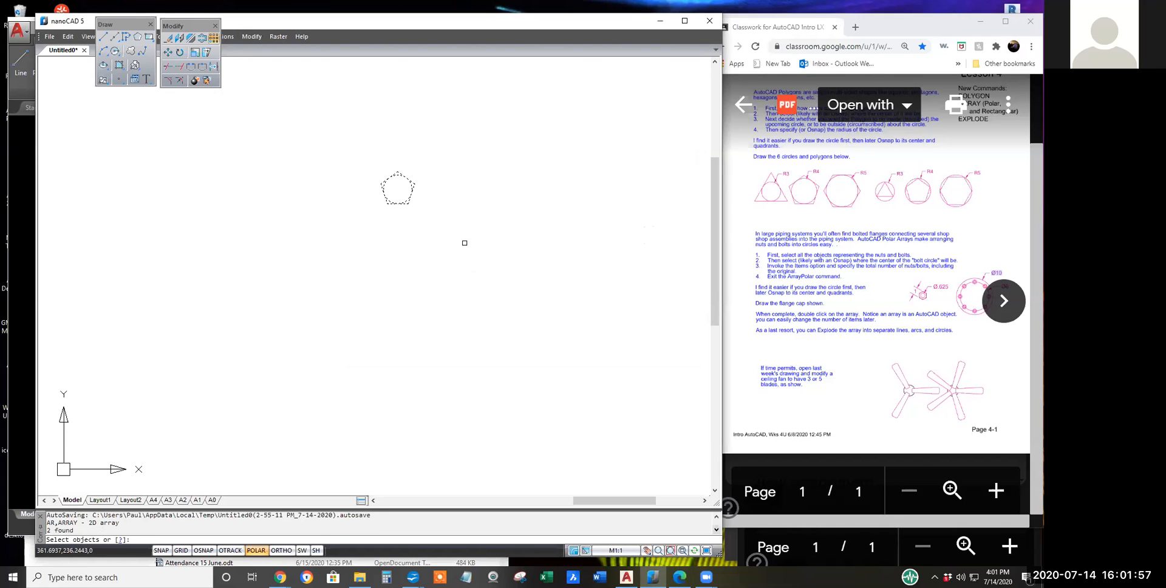
pyautogui.press('Return')
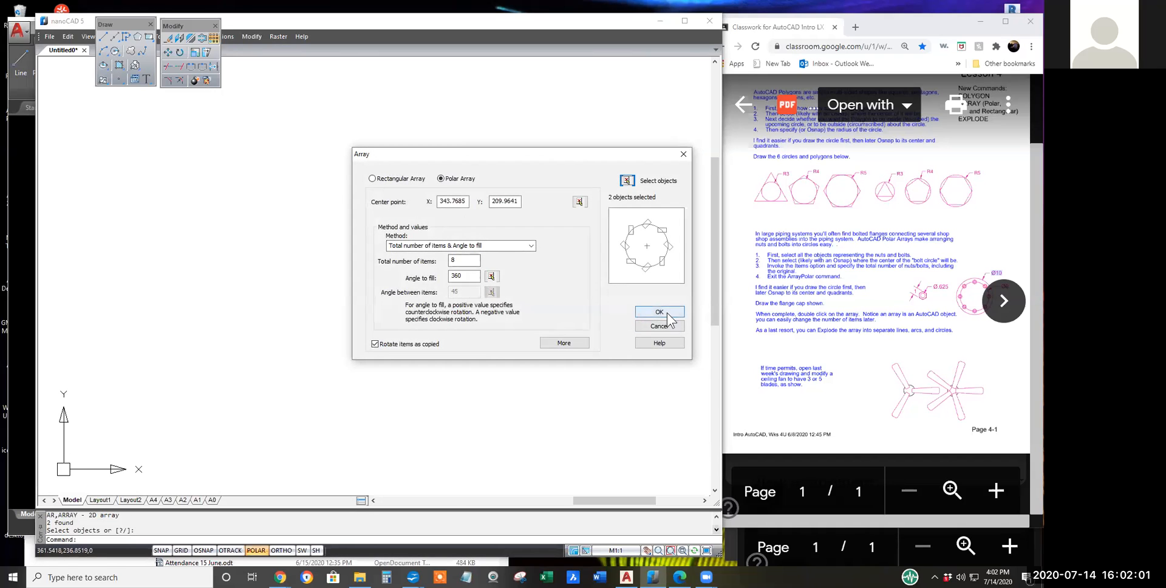
pyautogui.click(666, 313)
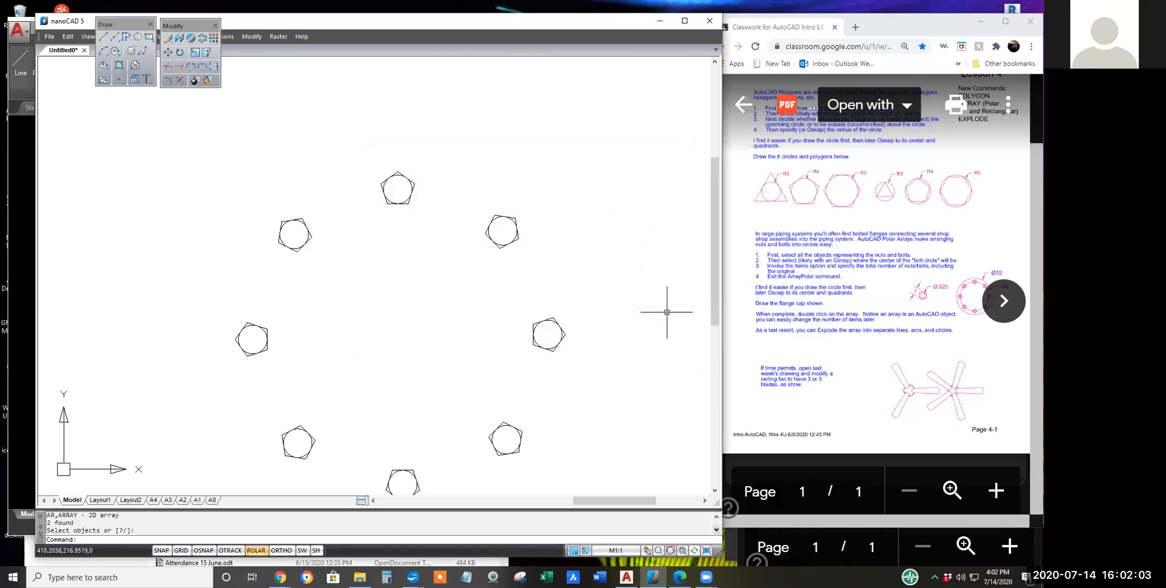
pyautogui.moveTo(575, 364); pyautogui.dragTo(548, 333, button='middle')
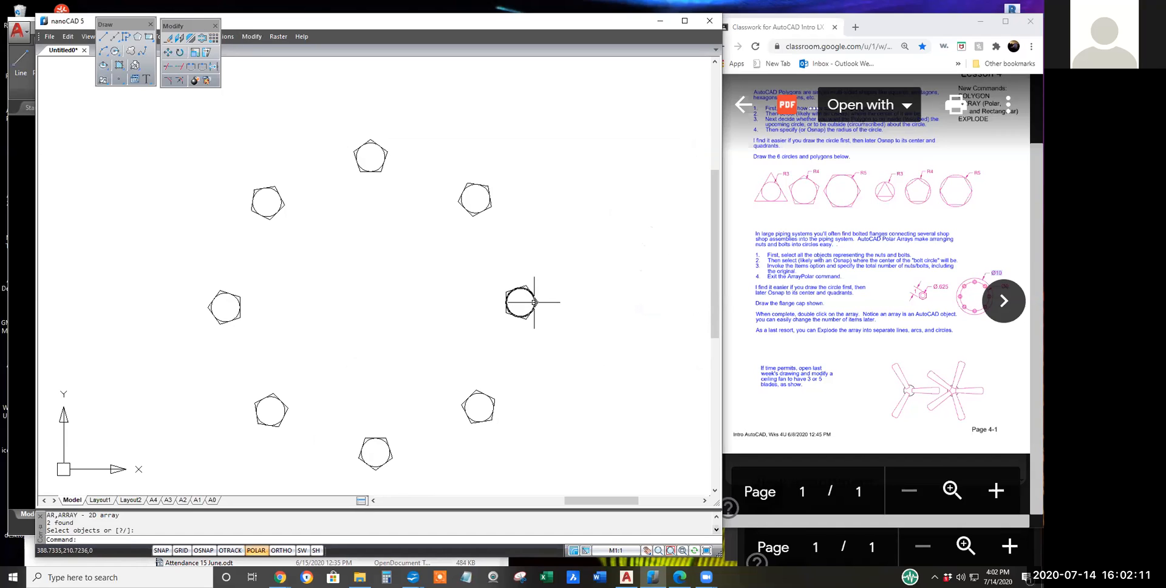
pyautogui.click(533, 303)
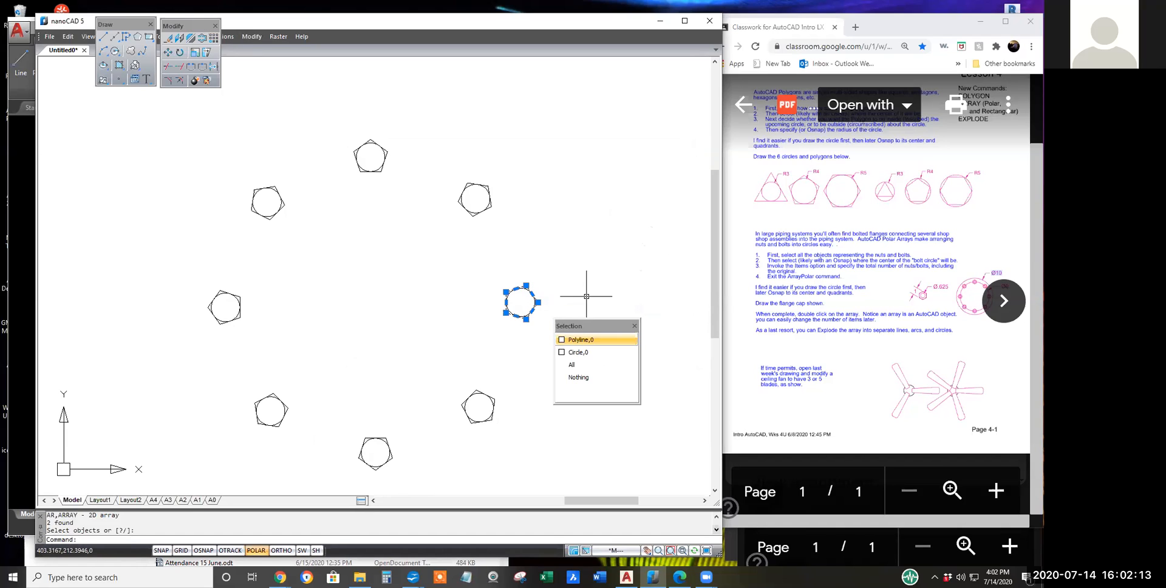
pyautogui.press('Escape')
pyautogui.press('Escape')
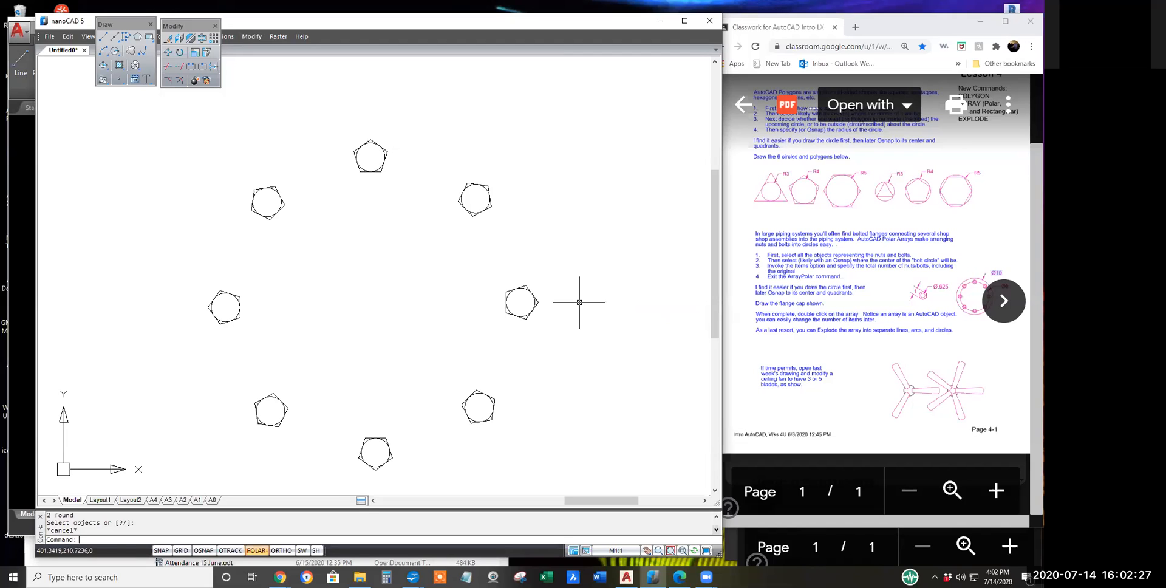
pyautogui.write('l')
pyautogui.press('Return')
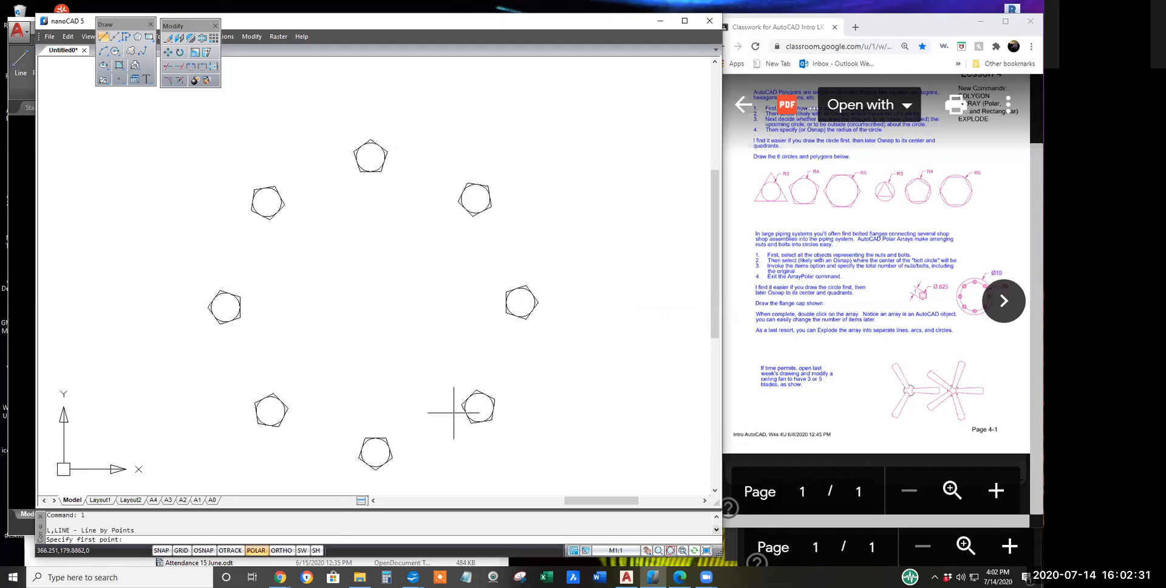
pyautogui.press('Escape')
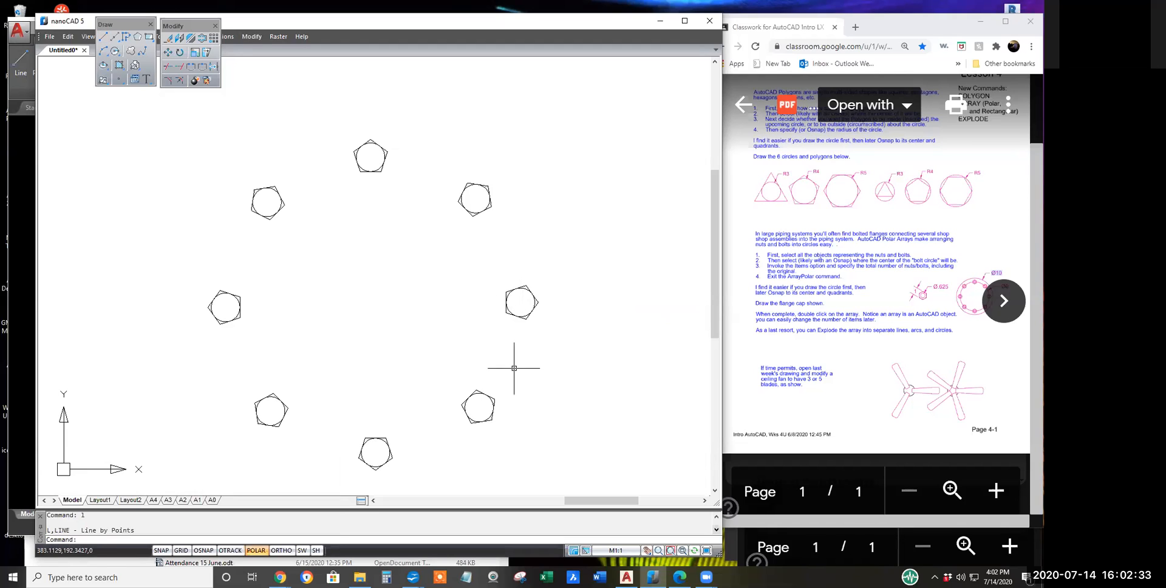
# Step: Turn on object snap and draw a line between the centers of the array's rightmost and leftmost circles
pyautogui.click(103, 36)
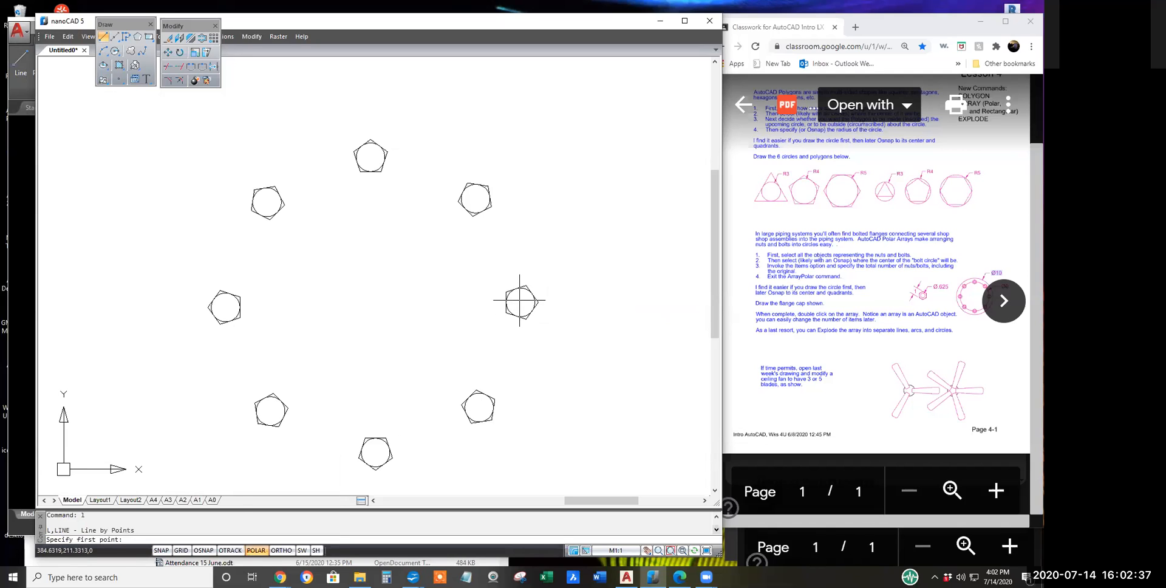
pyautogui.click(204, 551)
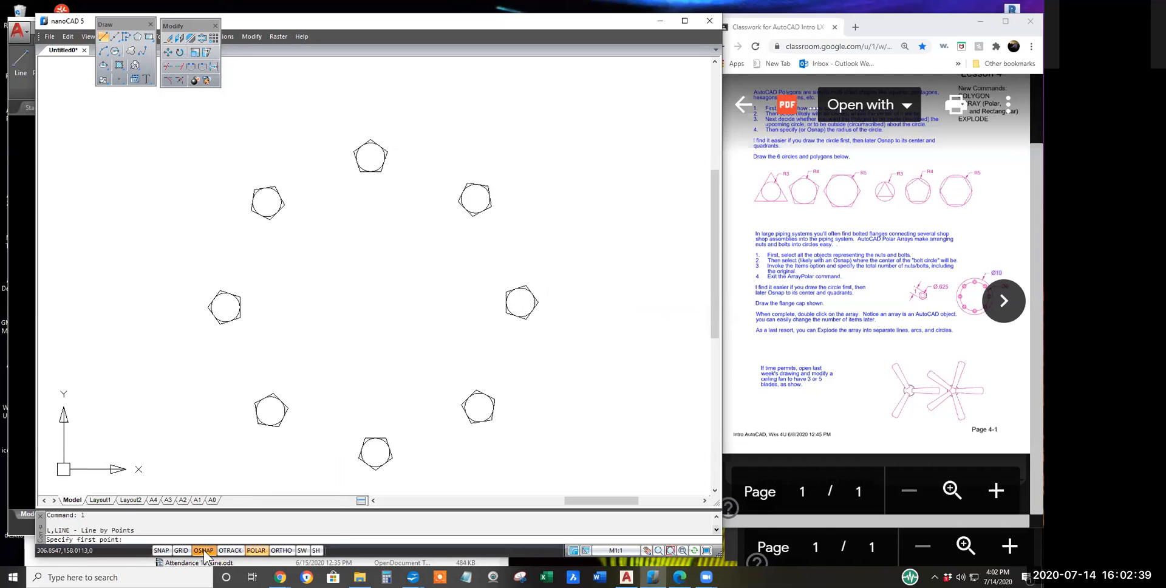
pyautogui.rightClick(205, 552)
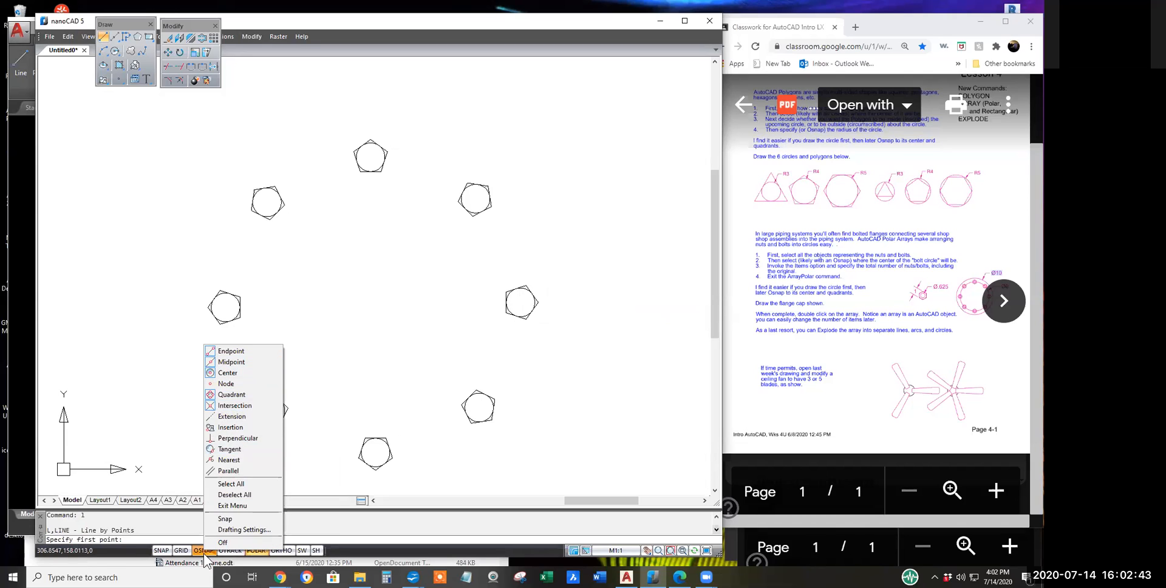
pyautogui.click(197, 554)
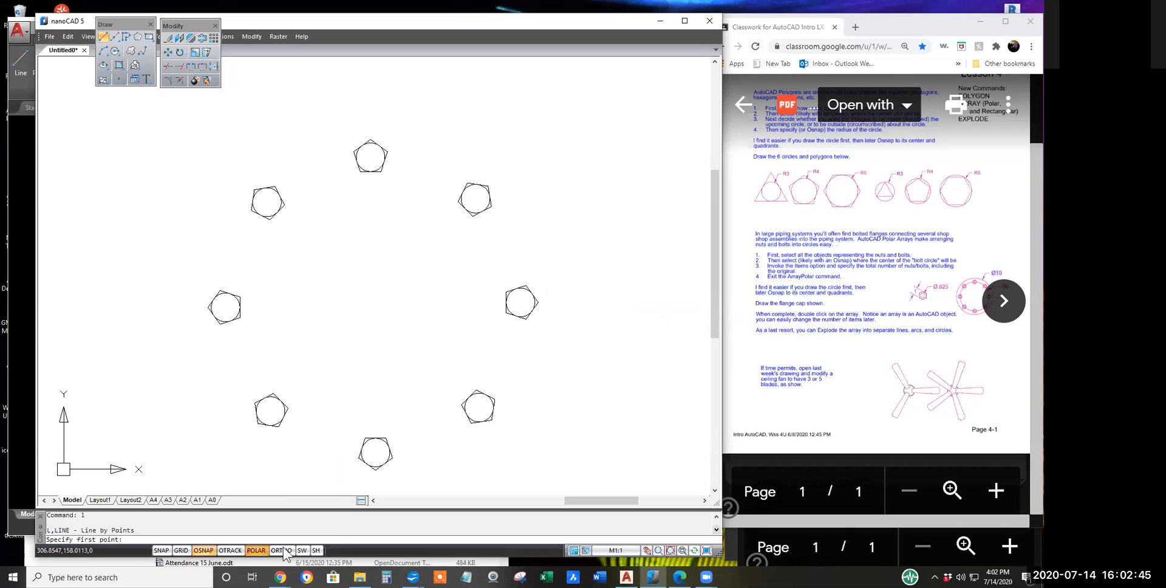
pyautogui.click(521, 302)
pyautogui.click(226, 308)
pyautogui.press('Return')
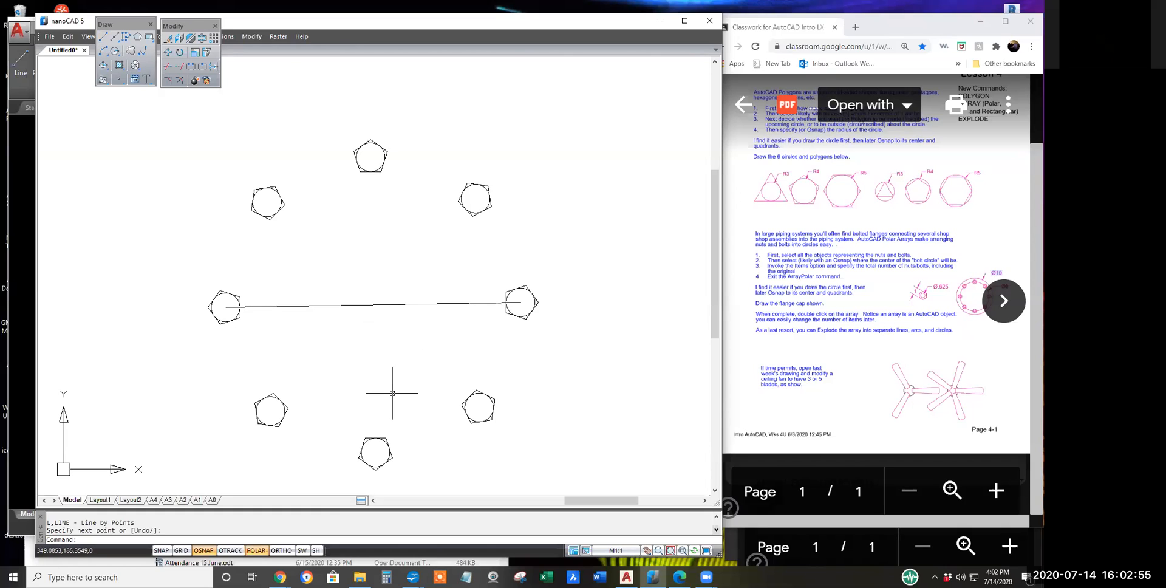
# Step: Erase the seven arrayed pentagon and circle copies, keeping the topmost original and the line
pyautogui.click(168, 38)
pyautogui.click(187, 153)
pyautogui.click(350, 471)
pyautogui.click(408, 164)
pyautogui.click(563, 445)
pyautogui.click(515, 486)
pyautogui.click(346, 388)
pyautogui.press('Return')
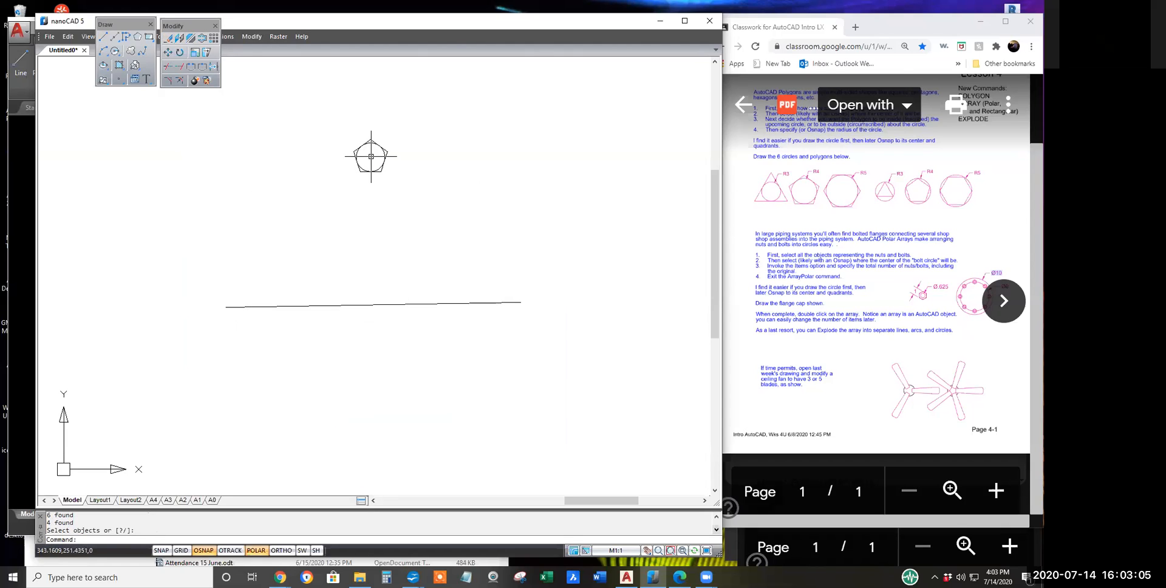
# Step: Start a new polar array and set its total number of items to 12
pyautogui.click(214, 38)
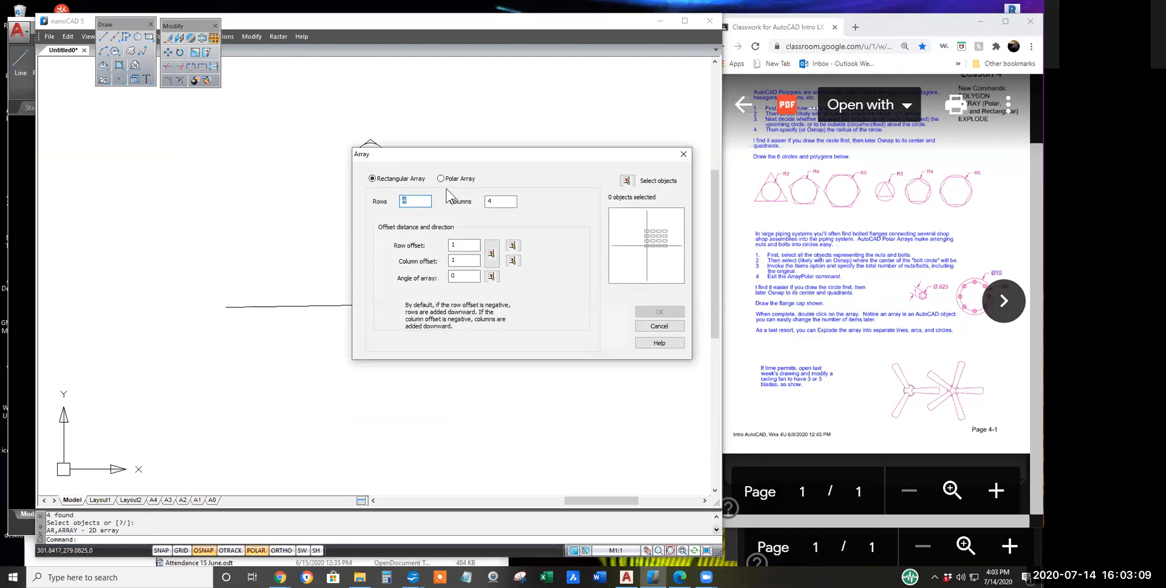
pyautogui.click(440, 178)
pyautogui.click(454, 260)
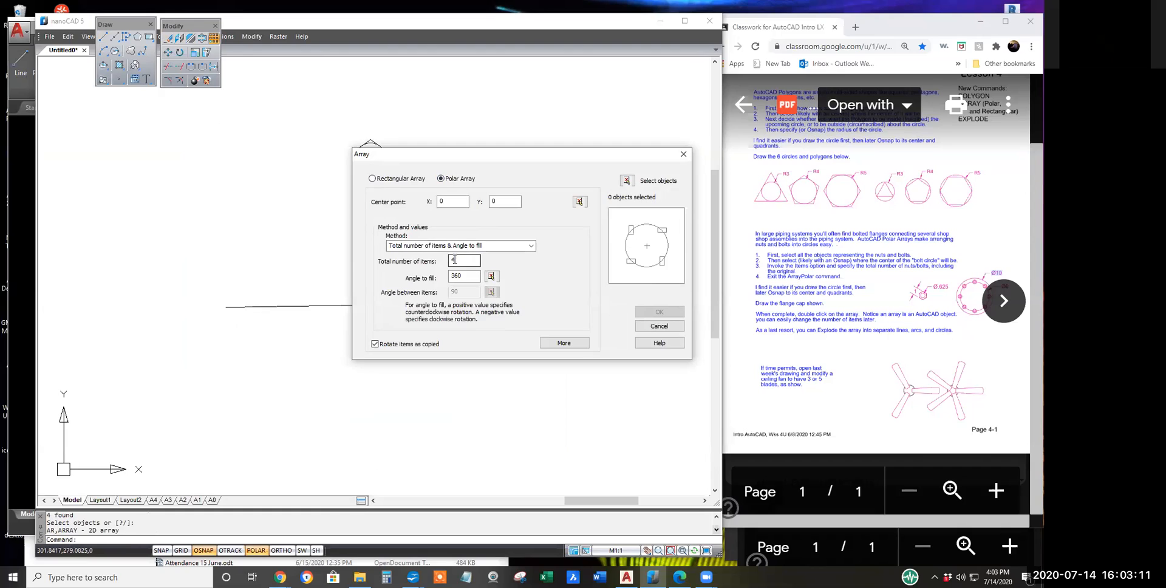
pyautogui.doubleClick(469, 261)
pyautogui.write('12')
# Step: Select the remaining pentagon and circle and create the 12-item polar array about center point 0,0
pyautogui.click(627, 180)
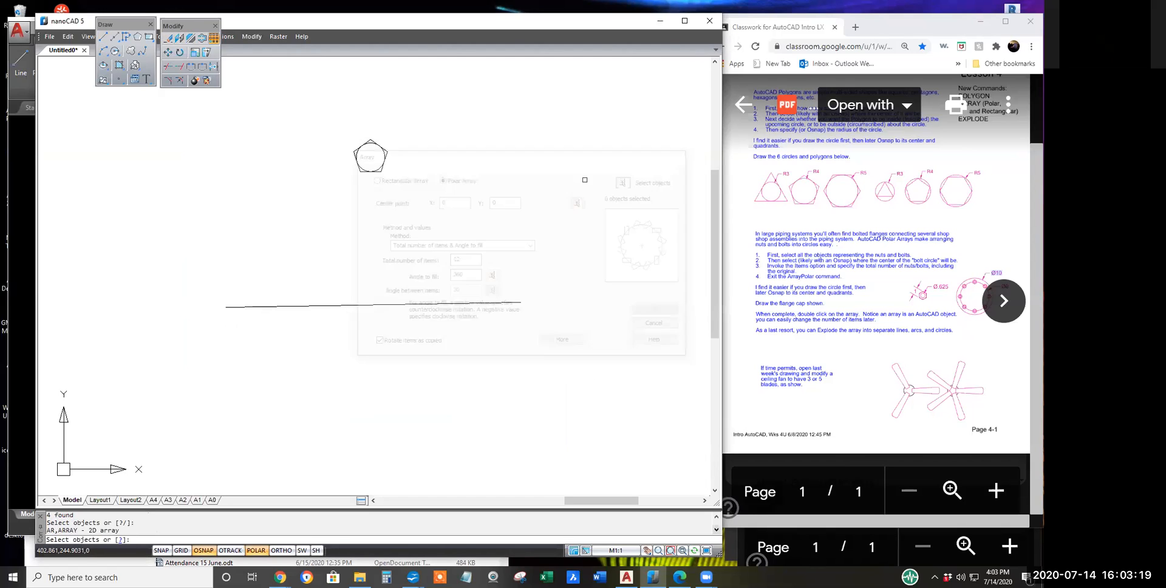
pyautogui.click(346, 132)
pyautogui.click(412, 201)
pyautogui.press('Return')
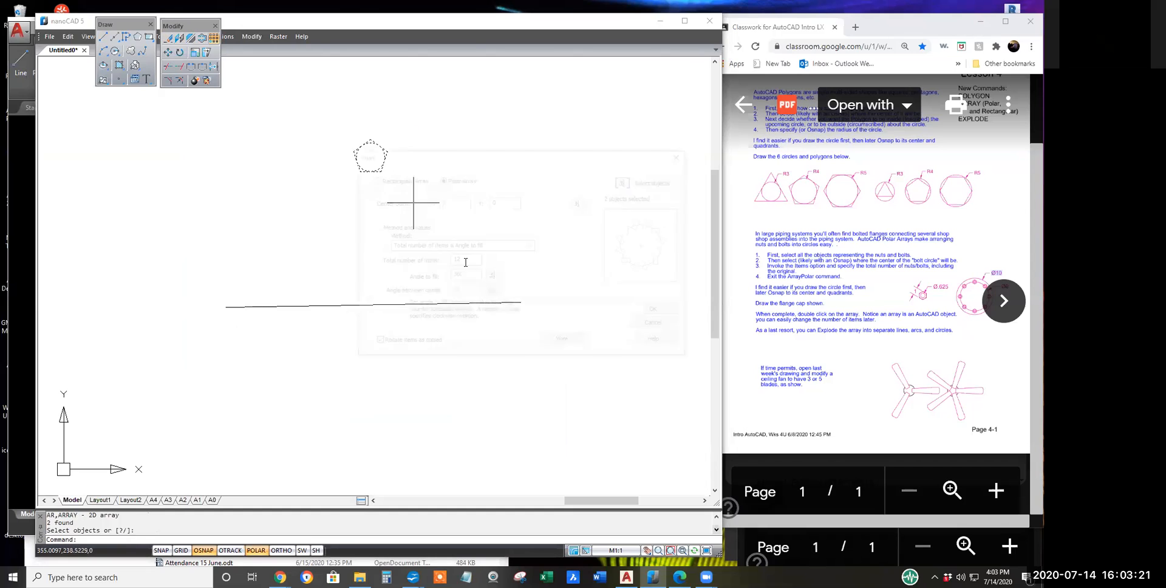
pyautogui.click(659, 312)
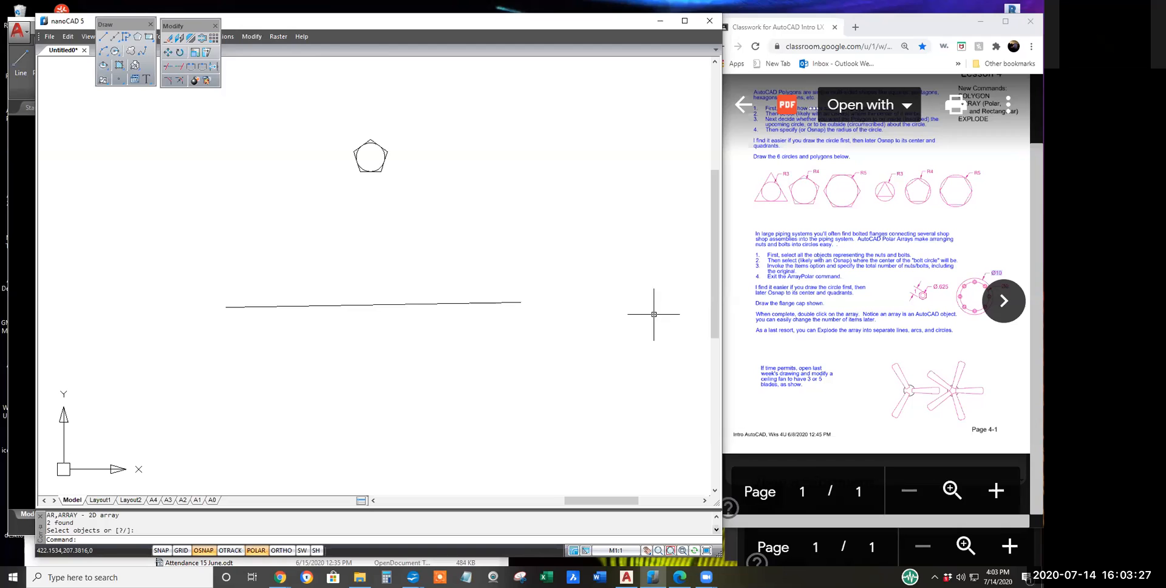
pyautogui.scroll(6, 388, 158)
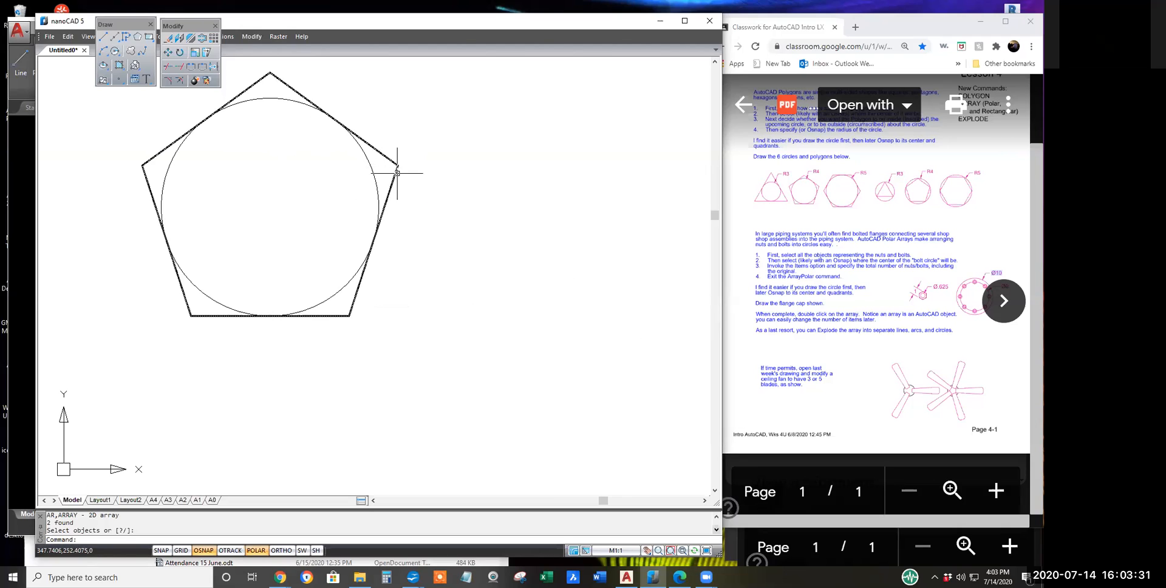
# Step: Undo the last 12-item array, the erasure of the seven copies and the connecting line
pyautogui.click(68, 36)
pyautogui.click(79, 52)
pyautogui.click(68, 32)
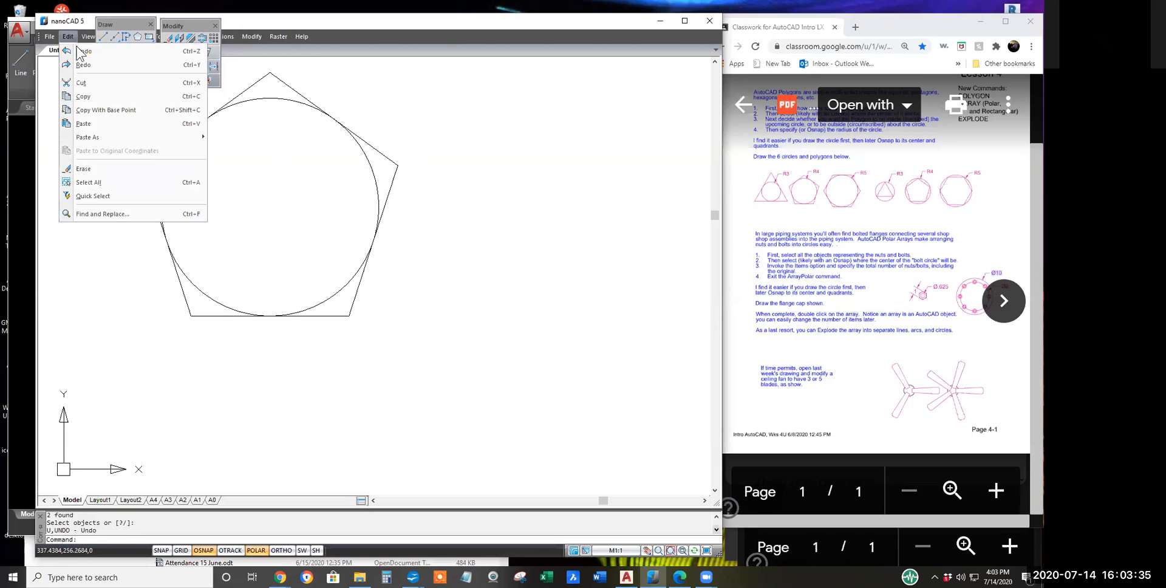
pyautogui.click(71, 34)
pyautogui.click(71, 34)
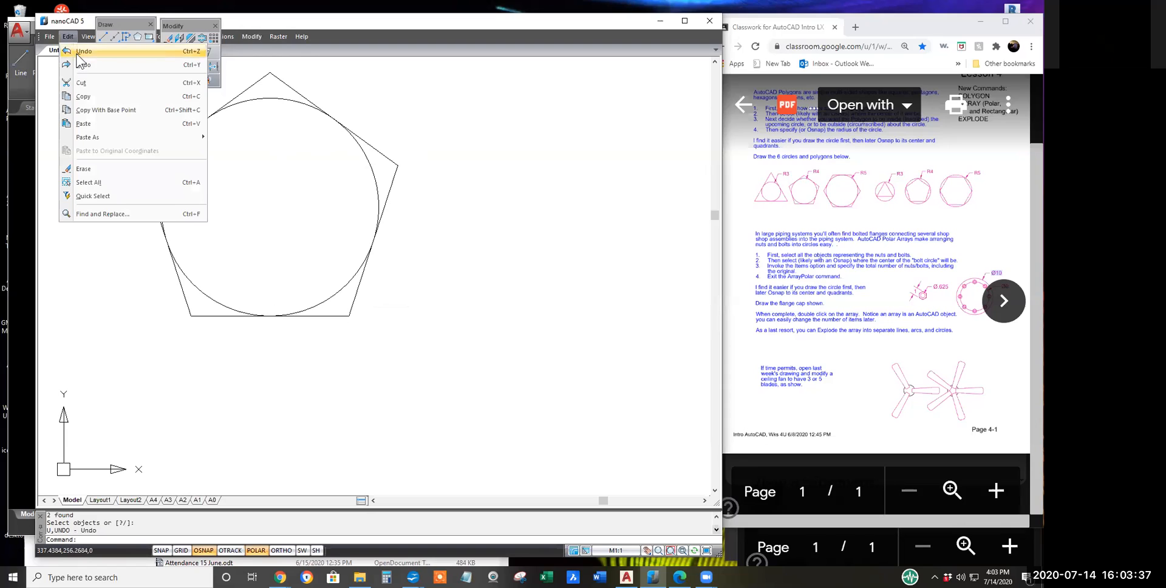
pyautogui.click(79, 52)
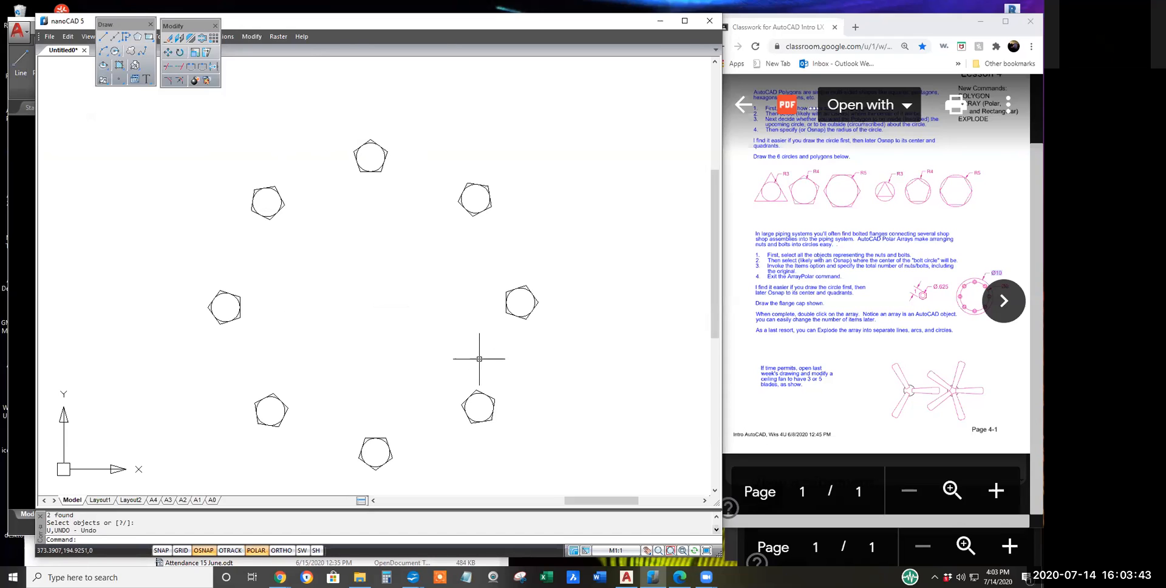
# Step: Draw a line from the center of the rightmost circle to the center of the leftmost circle
pyautogui.click(104, 37)
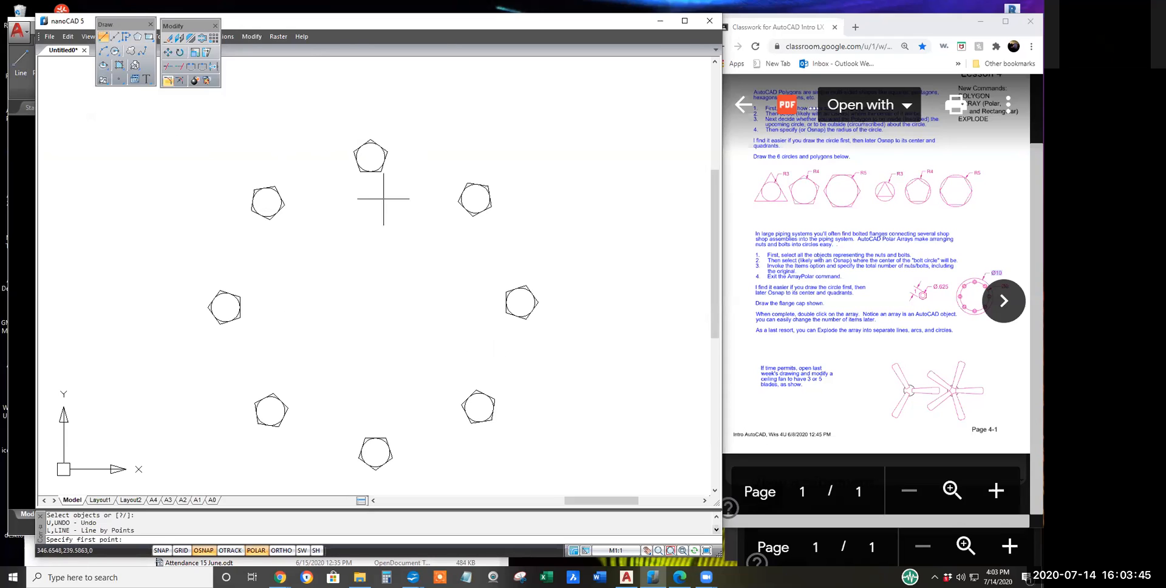
pyautogui.click(520, 301)
pyautogui.click(225, 306)
pyautogui.press('Return')
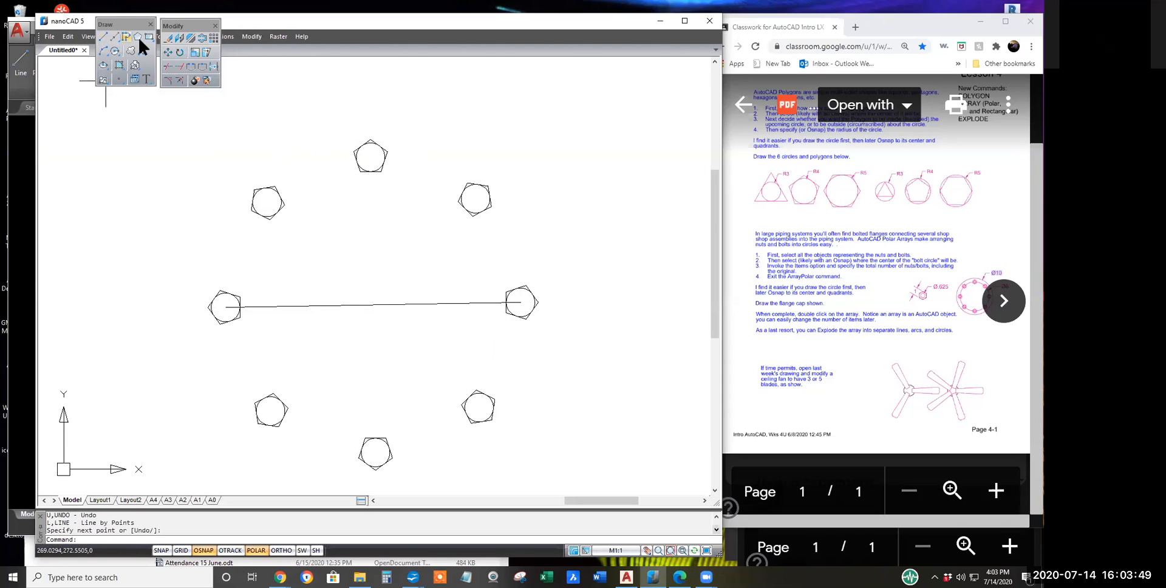
# Step: Erase the seven arrayed pentagon and circle copies, keeping the topmost pair and the line between the centers
pyautogui.click(169, 38)
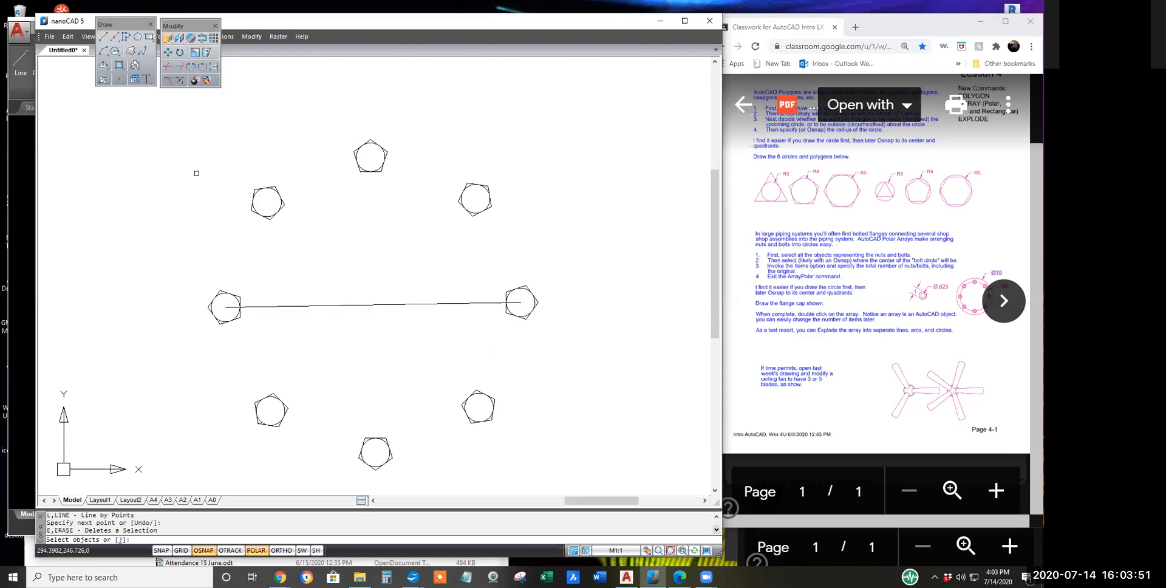
pyautogui.moveTo(238, 180); pyautogui.dragTo(533, 472)
pyautogui.moveTo(181, 257); pyautogui.dragTo(290, 358)
pyautogui.press('Return')
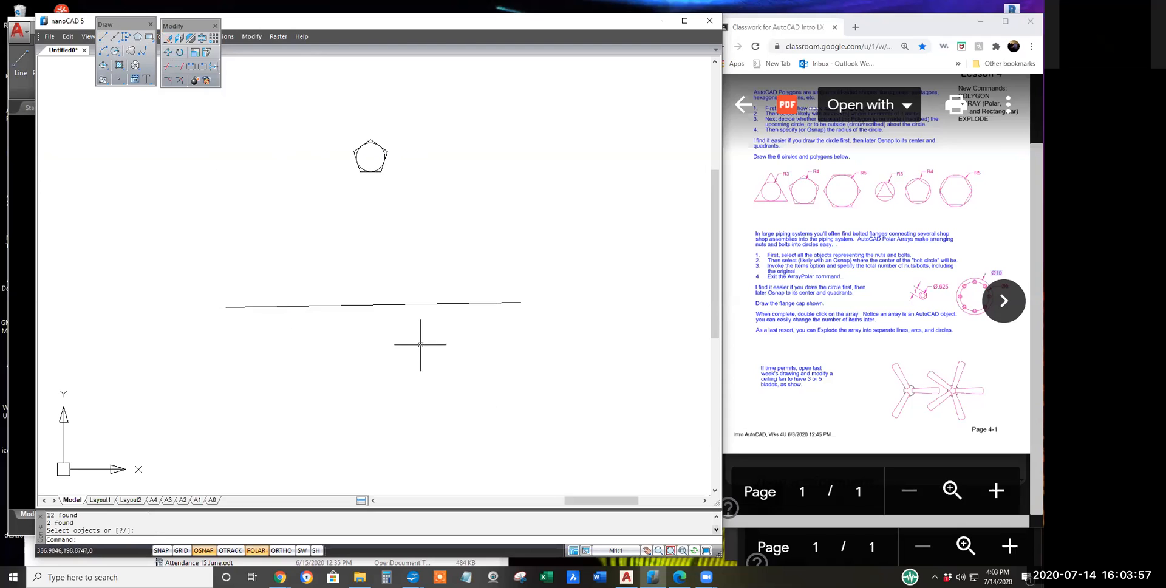
# Step: Start a polar array and set its center point at the midpoint of the line
pyautogui.click(214, 38)
pyautogui.click(440, 179)
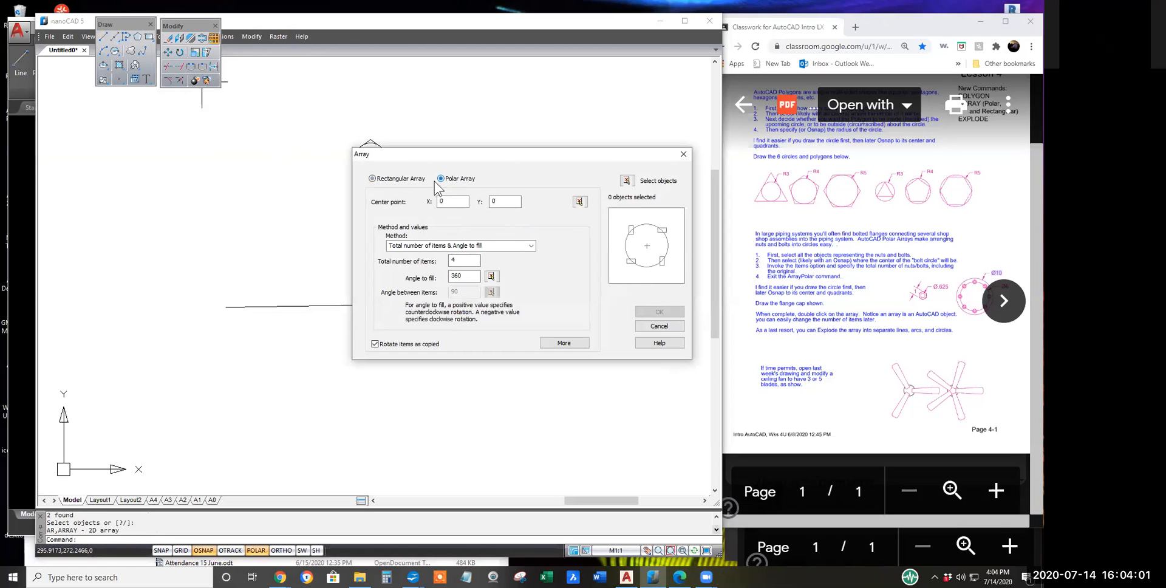
pyautogui.click(580, 202)
pyautogui.click(373, 305)
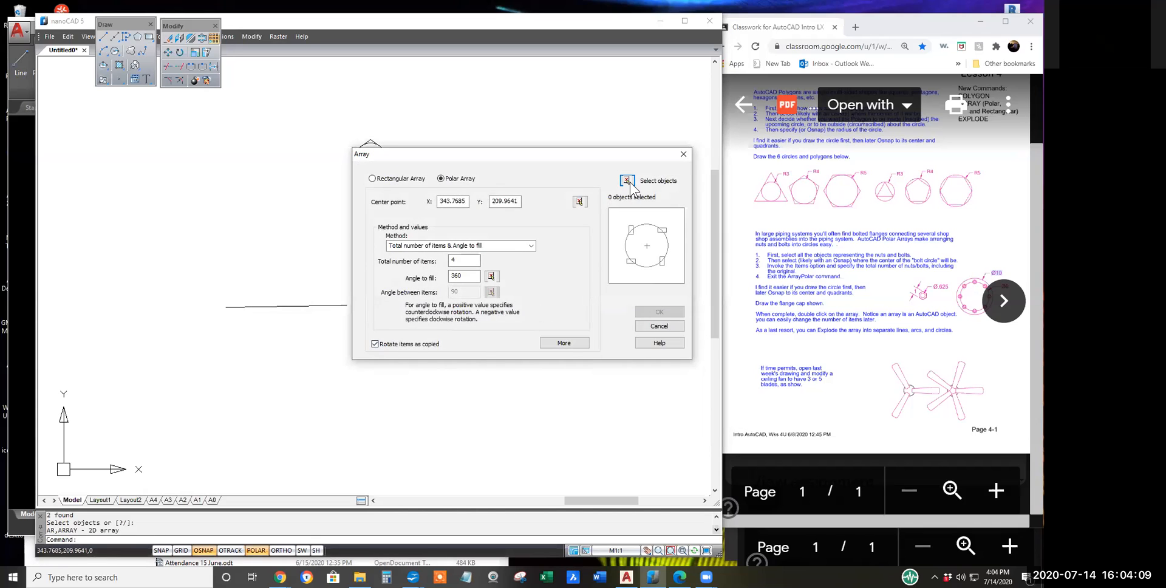
# Step: Select the topmost pentagon and circle, set the total number of items to 12 and create the polar array
pyautogui.click(627, 181)
pyautogui.click(340, 131)
pyautogui.click(408, 183)
pyautogui.press('Return')
pyautogui.moveTo(467, 261); pyautogui.dragTo(430, 260)
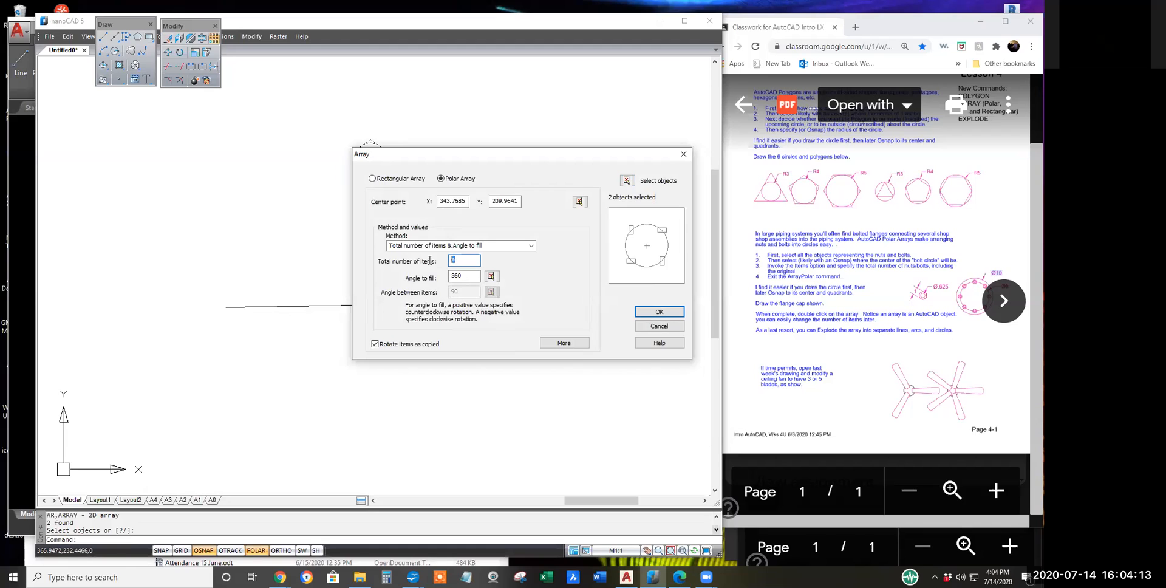
pyautogui.write('12')
pyautogui.click(659, 312)
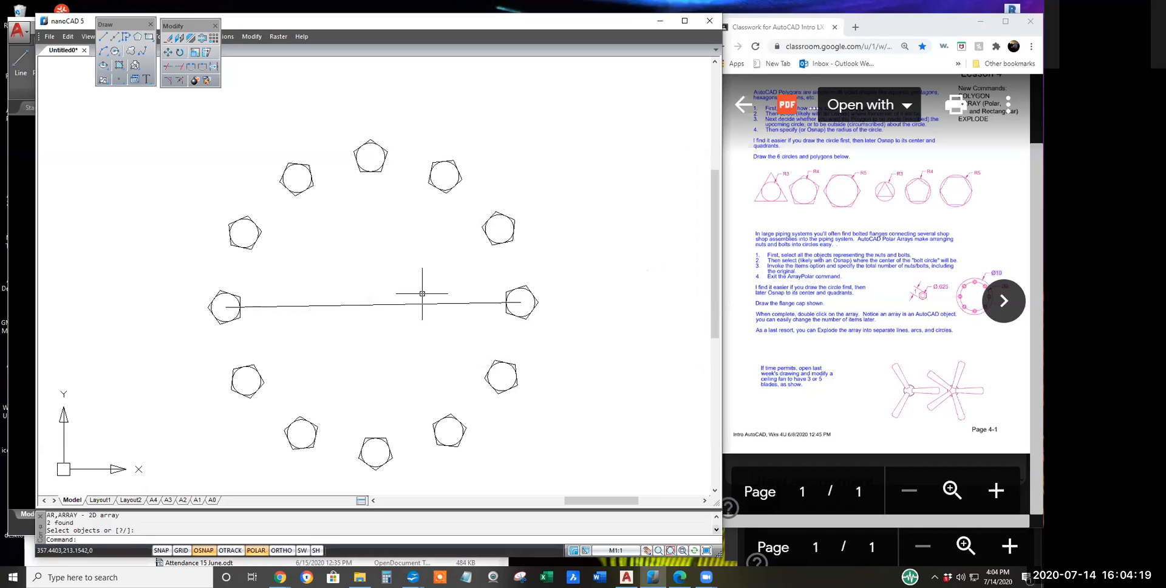
# Step: Erase the line that runs between the rightmost and leftmost circles
pyautogui.click(171, 38)
pyautogui.click(372, 304)
pyautogui.rightClick(373, 333)
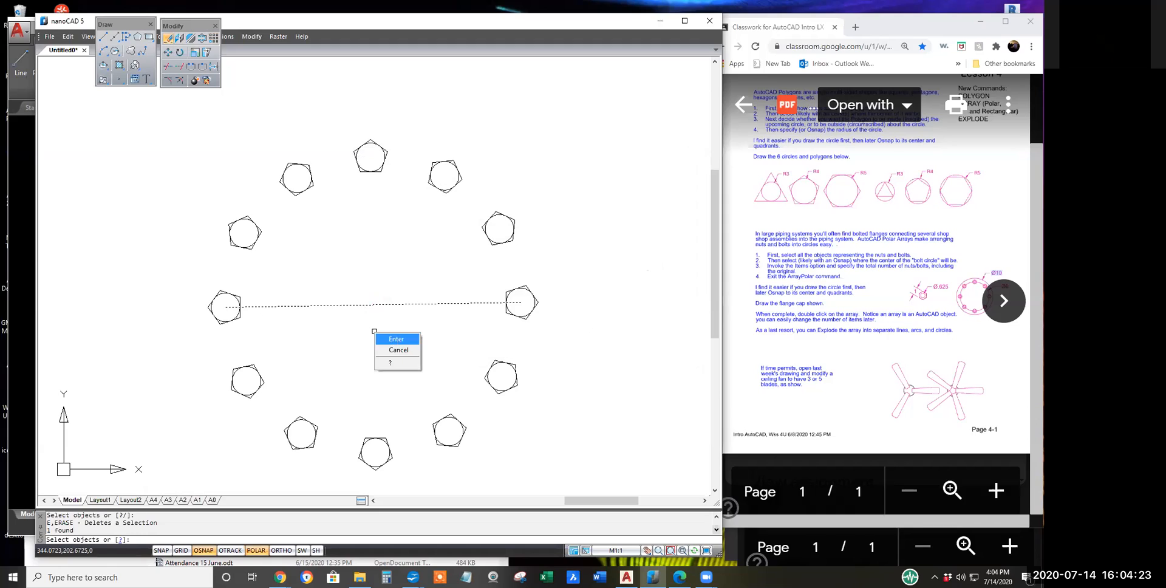
pyautogui.click(383, 339)
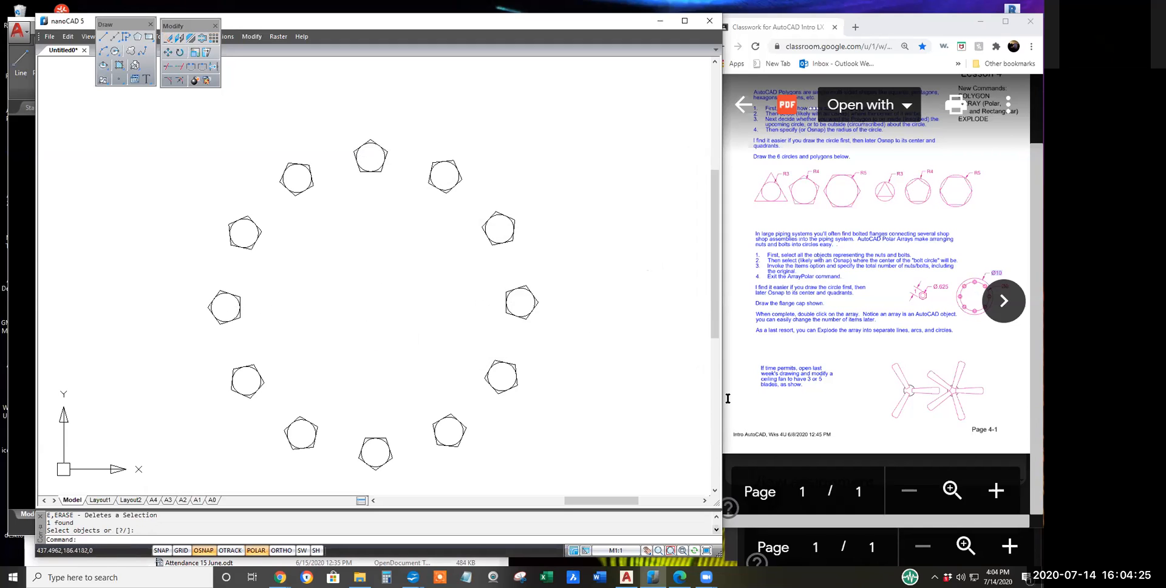
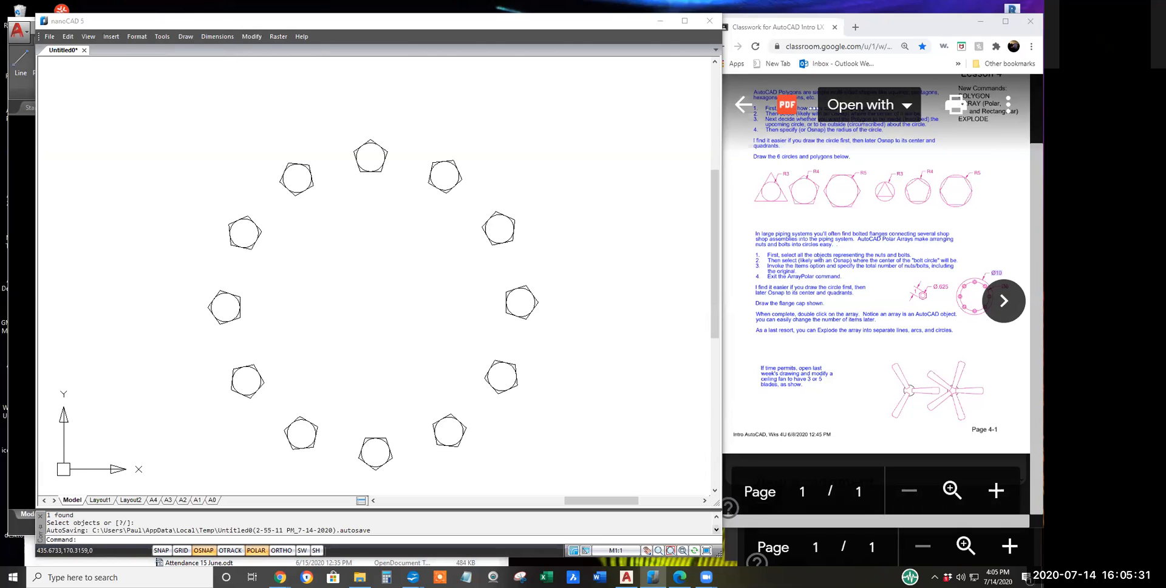
# Step: Erase every arrayed pentagon and circle copy except the topmost pair
pyautogui.write('e')
pyautogui.press('Return')
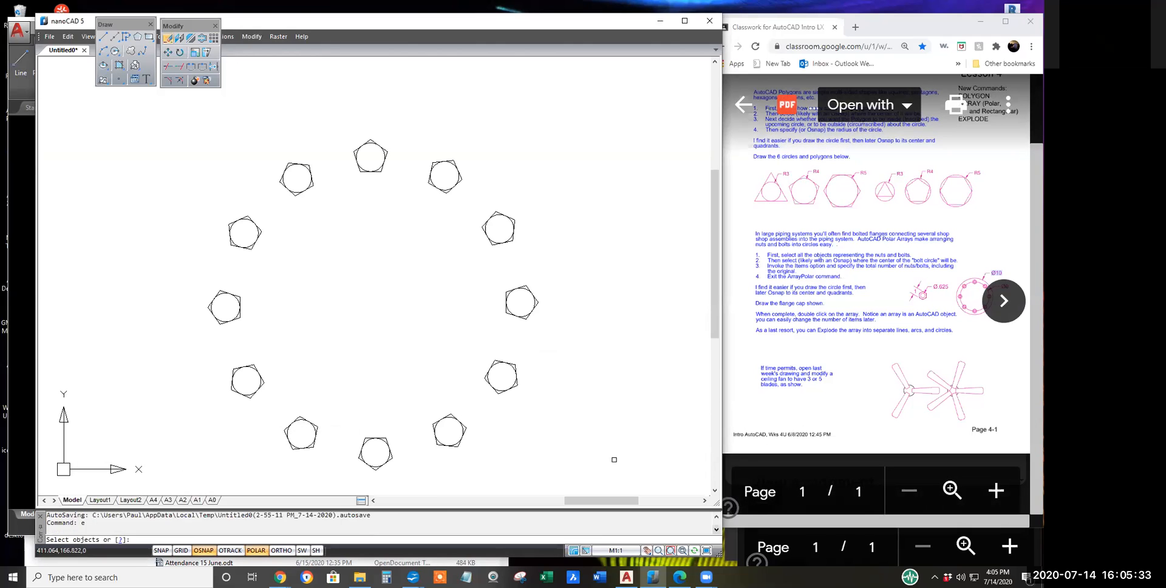
pyautogui.click(614, 460)
pyautogui.click(190, 205)
pyautogui.click(249, 148)
pyautogui.click(329, 190)
pyautogui.click(414, 147)
pyautogui.click(483, 219)
pyautogui.press('Return')
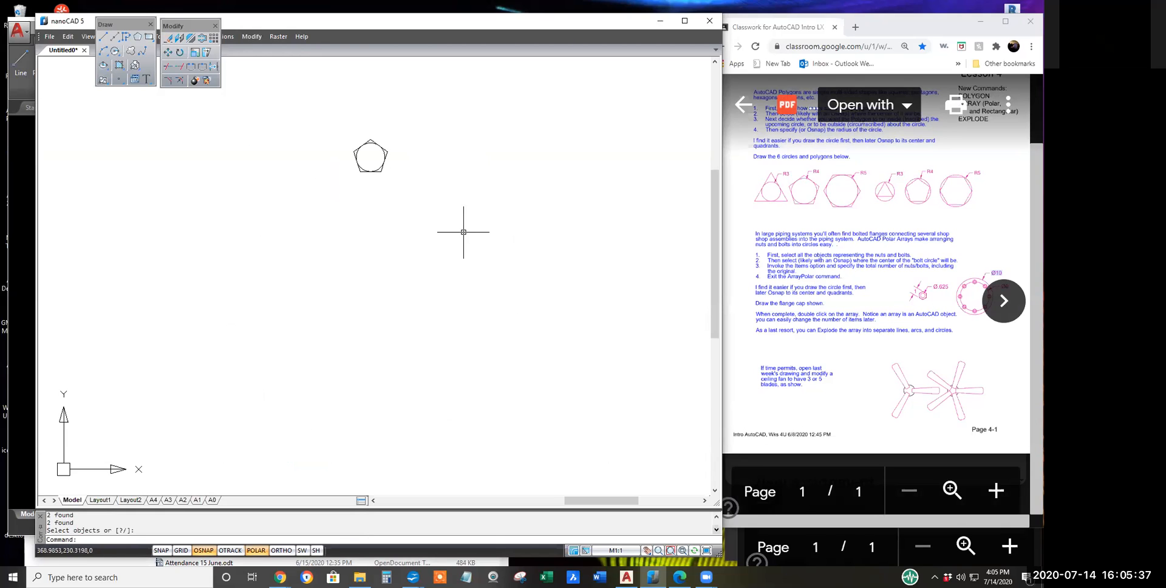
# Step: Draw a line 40 units long straight down from the center of the remaining circle
pyautogui.write('l')
pyautogui.press('Return')
pyautogui.click(370, 157)
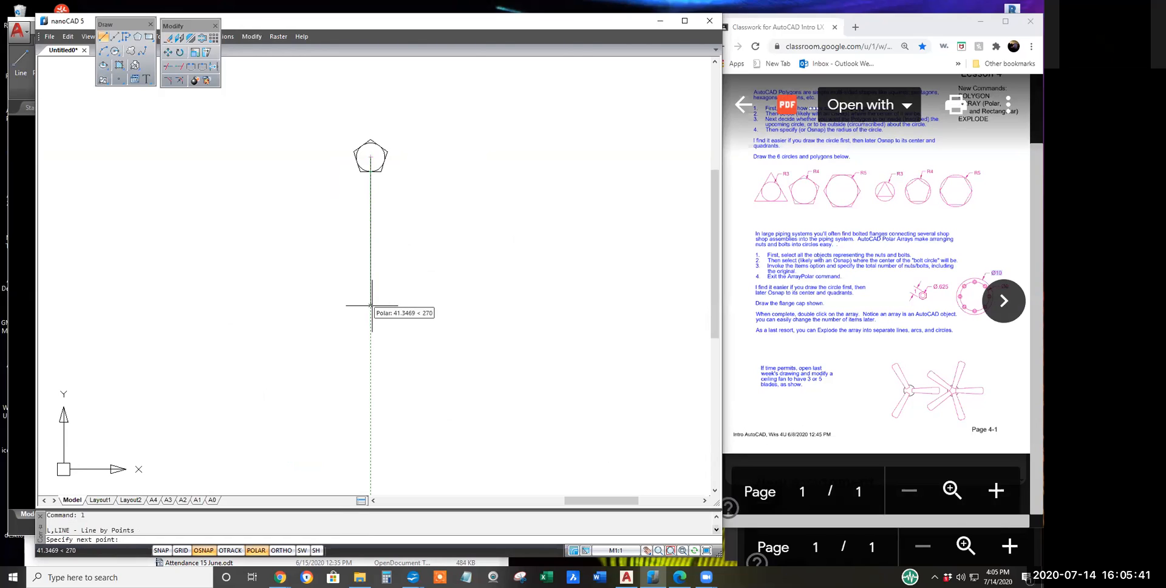
pyautogui.write('40')
pyautogui.press('Return')
pyautogui.press('Return')
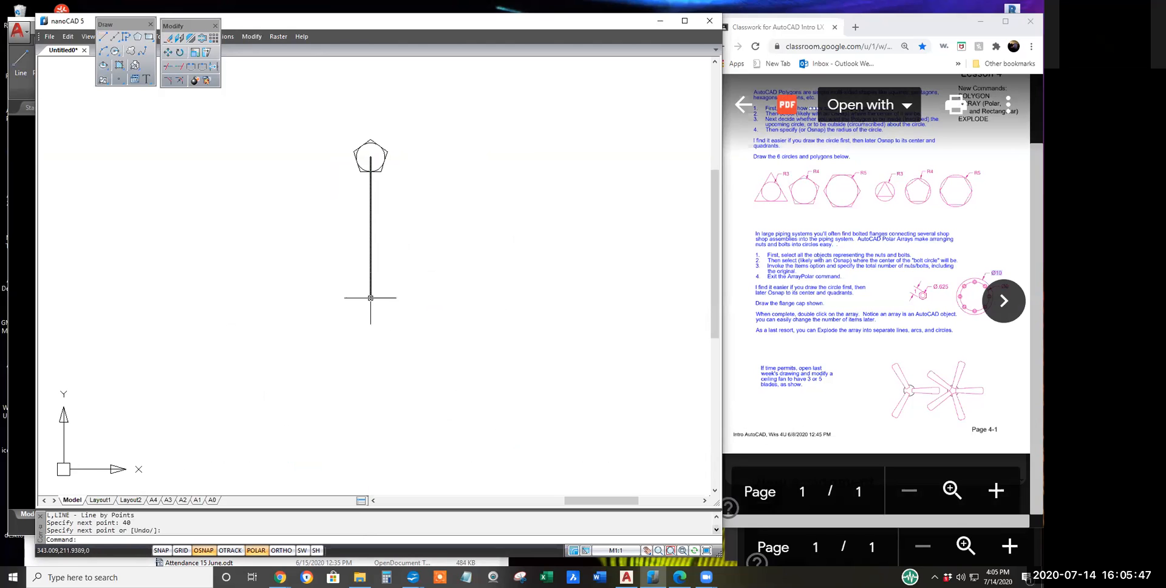
# Step: Start a polar array, move its dialog clear of the pentagon and set the total number of items to 12
pyautogui.click(214, 38)
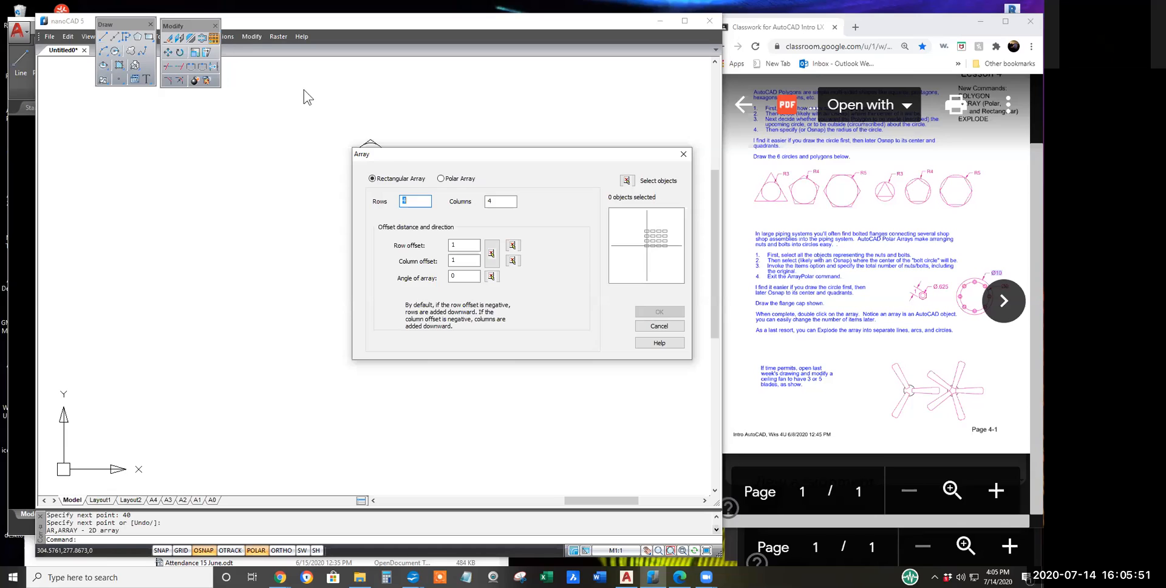
pyautogui.click(441, 179)
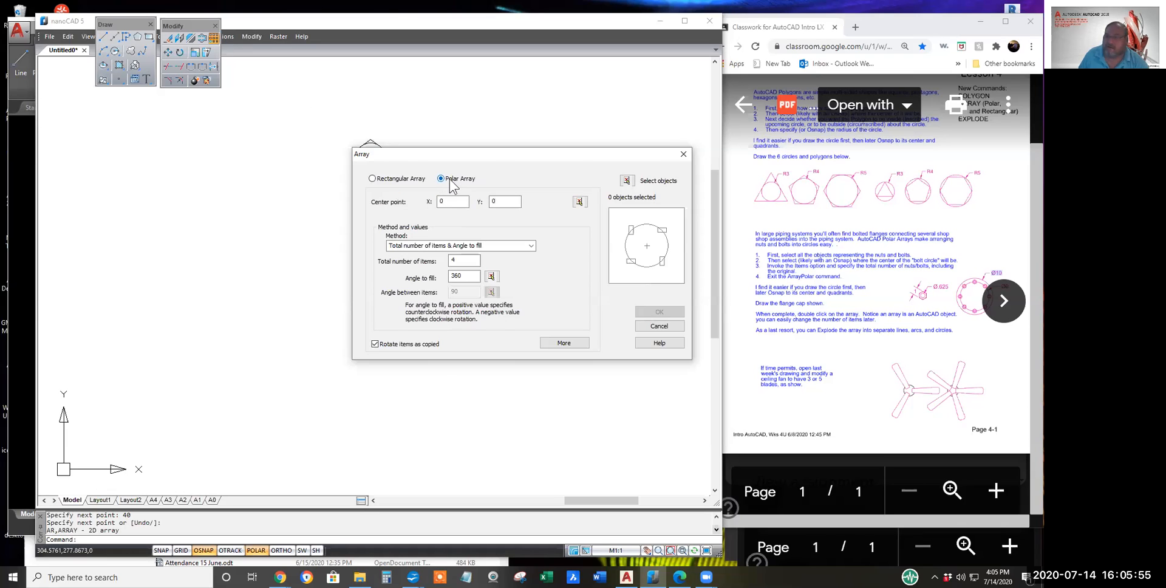
pyautogui.click(803, 328)
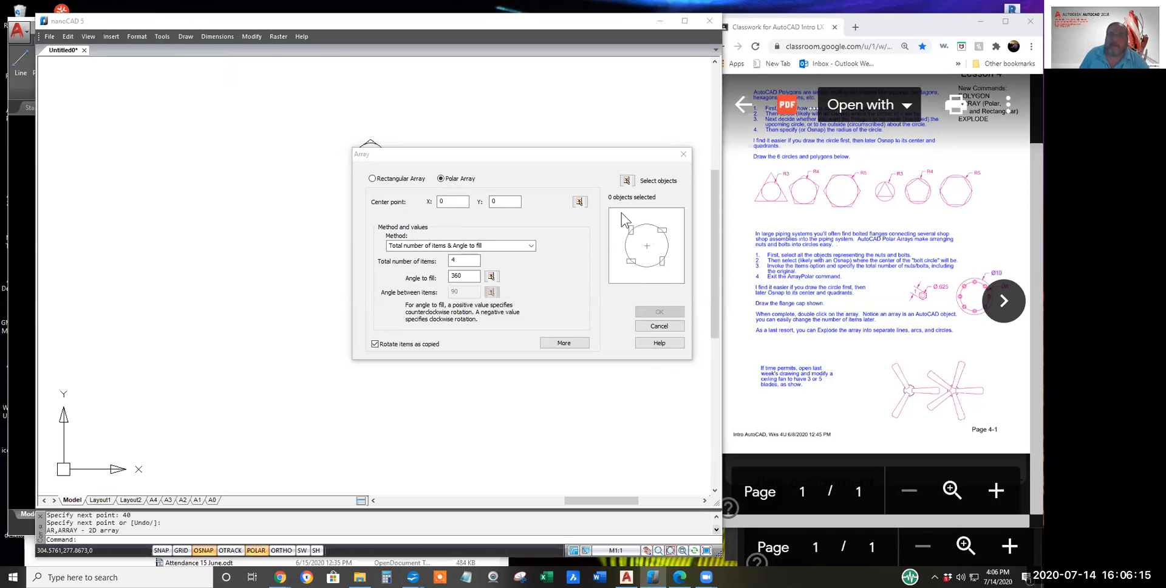
pyautogui.click(561, 158)
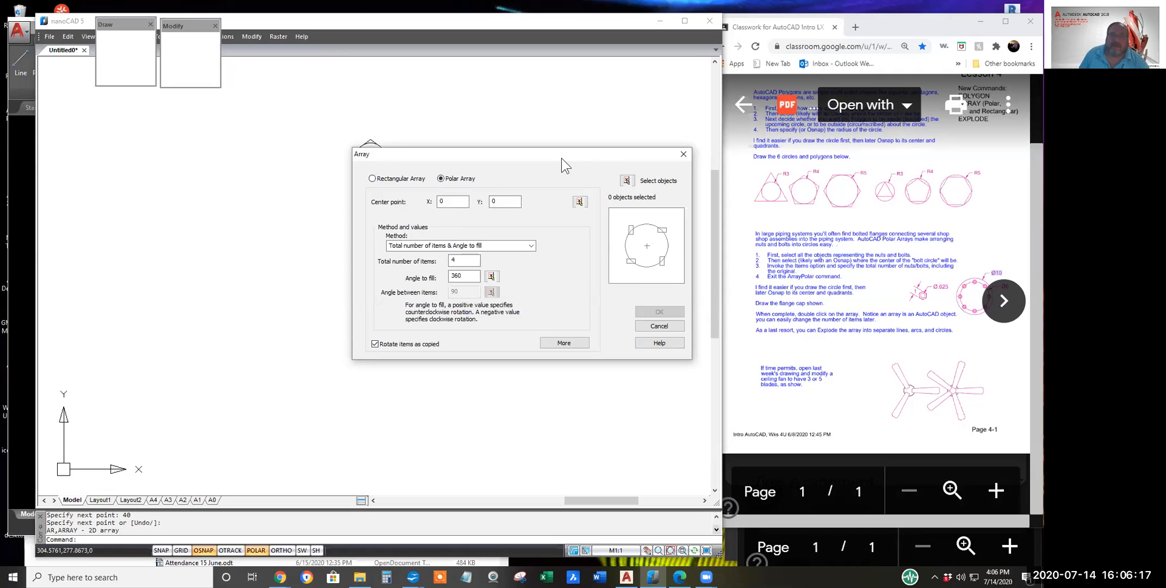
pyautogui.moveTo(561, 158); pyautogui.dragTo(449, 237)
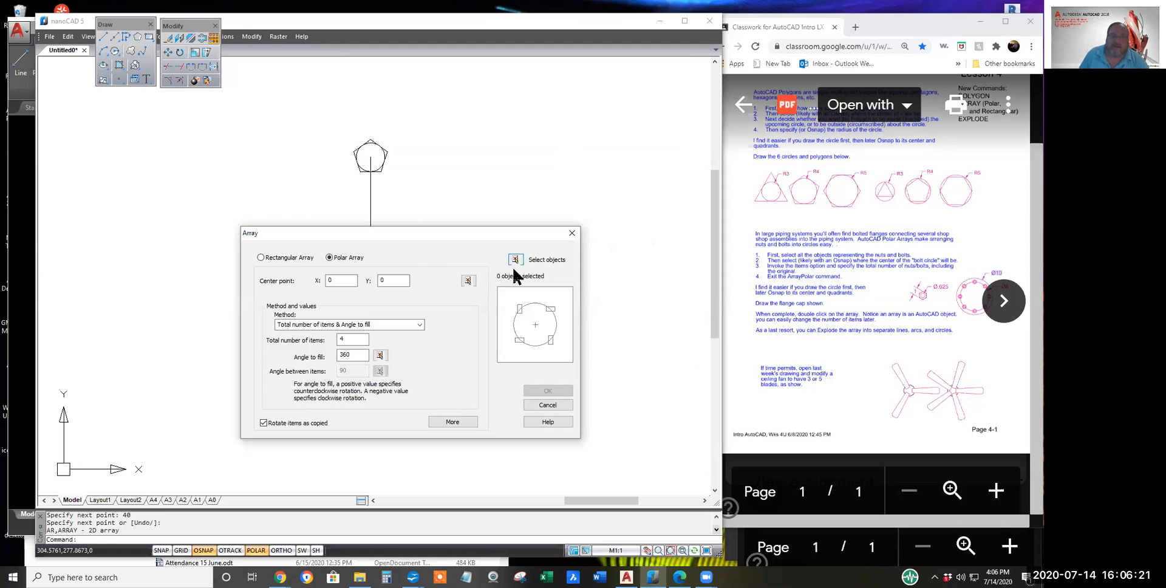
pyautogui.doubleClick(352, 338)
pyautogui.write('12')
pyautogui.doubleClick(345, 355)
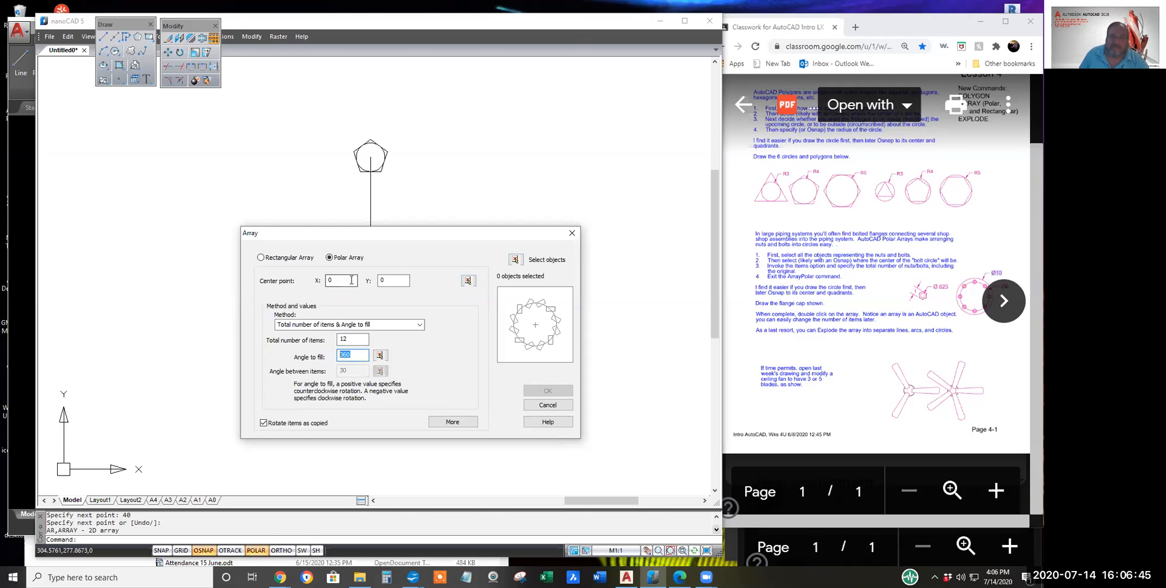
# Step: Create the array of the pentagon and circle about the lower endpoint of the vertical line
pyautogui.click(468, 281)
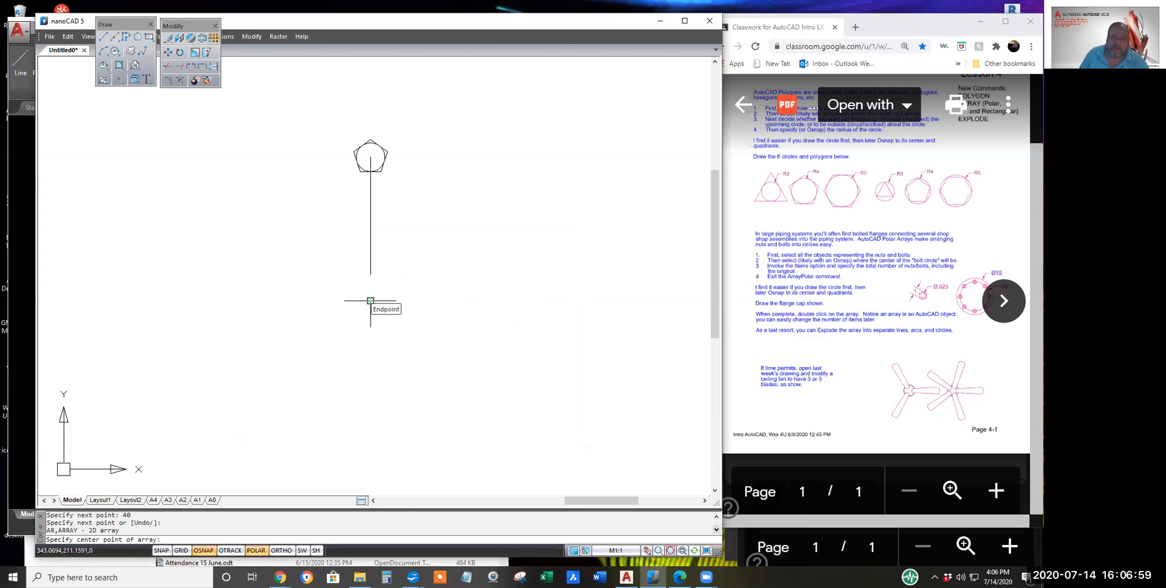
pyautogui.click(371, 300)
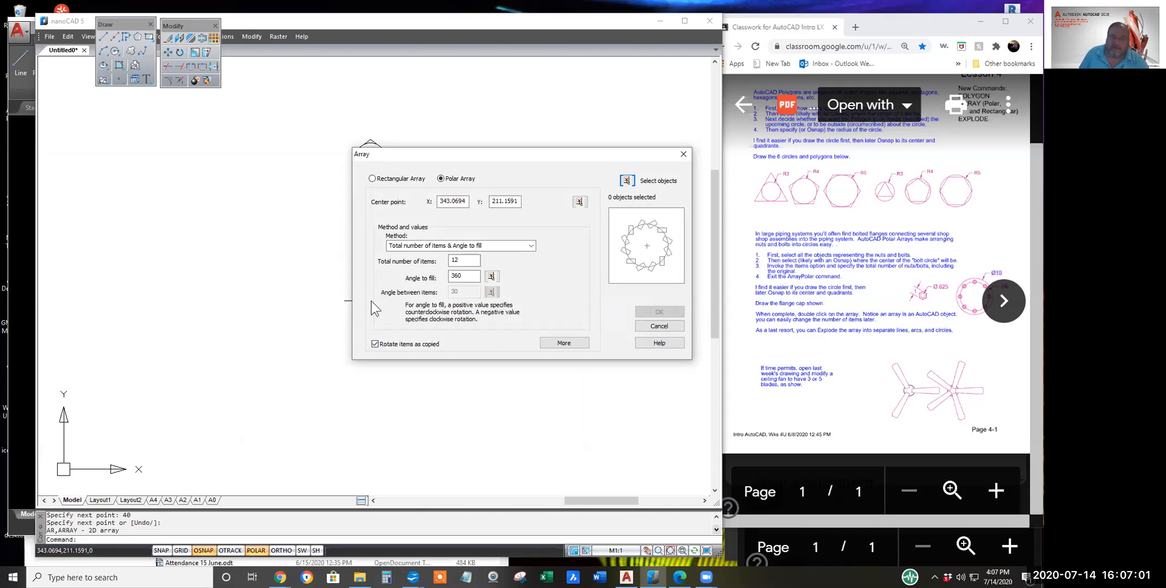
pyautogui.click(626, 181)
pyautogui.click(339, 131)
pyautogui.click(408, 187)
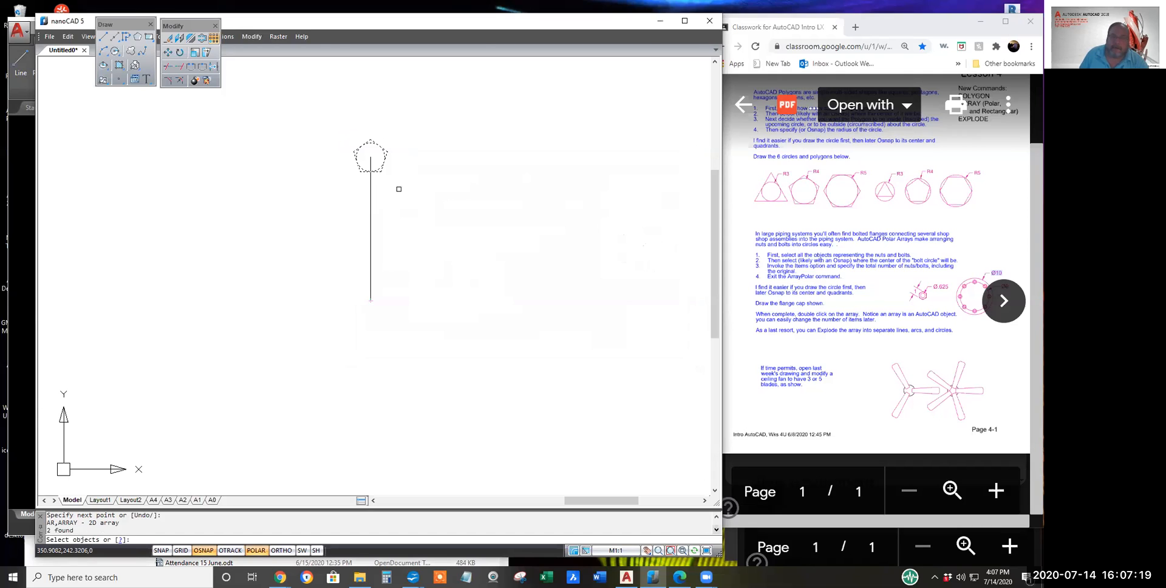
pyautogui.press('Return')
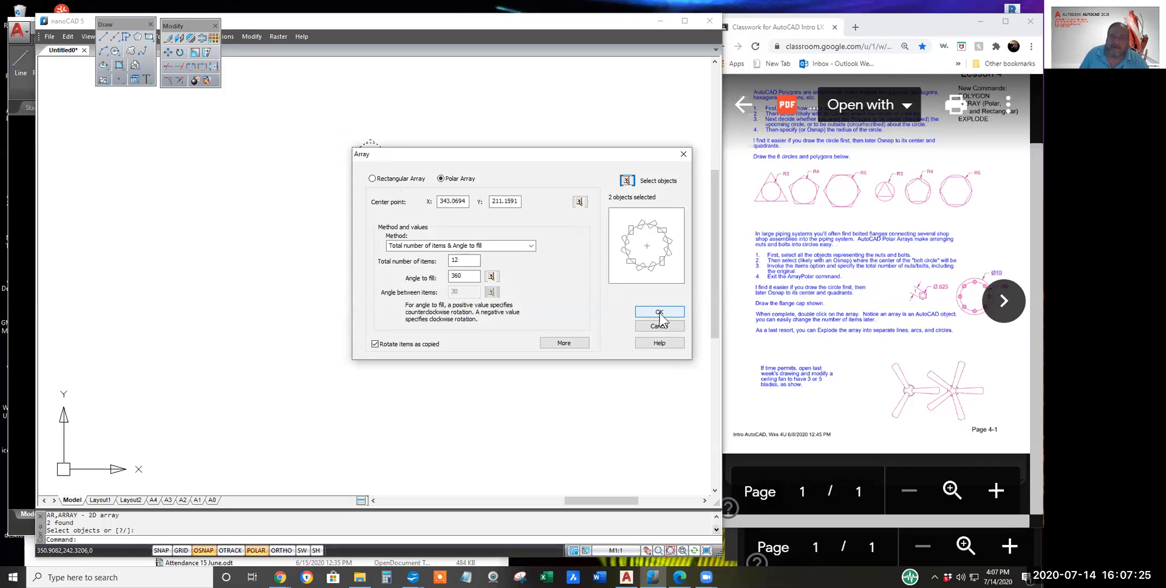
pyautogui.click(660, 313)
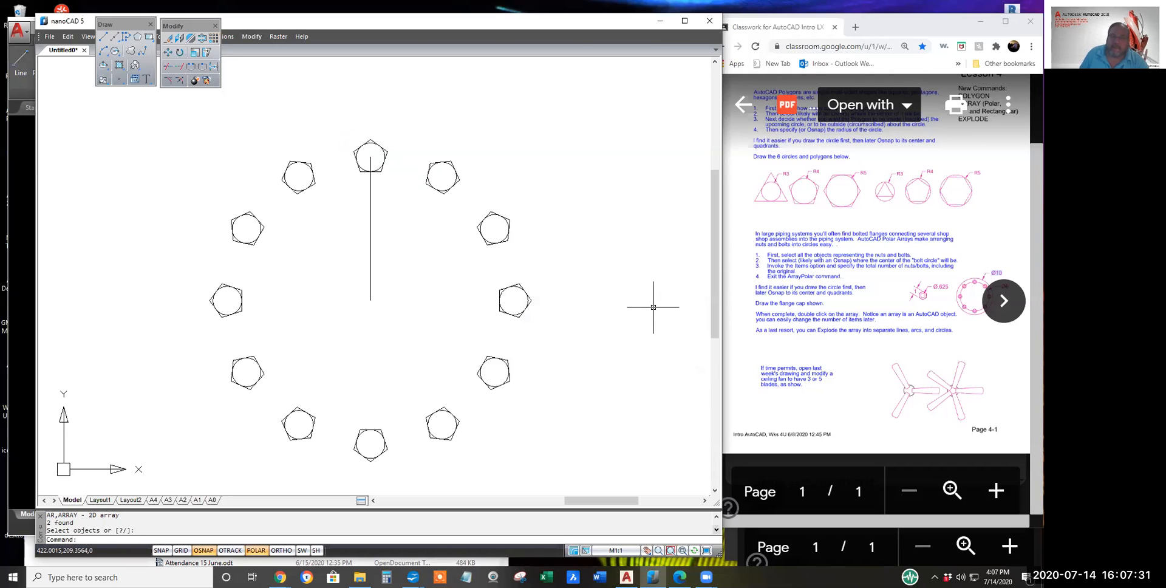
# Step: Inspect the array by selecting the rightmost copy, the vertical line and the pentagon just clockwise of the topmost one in turn
pyautogui.click(531, 301)
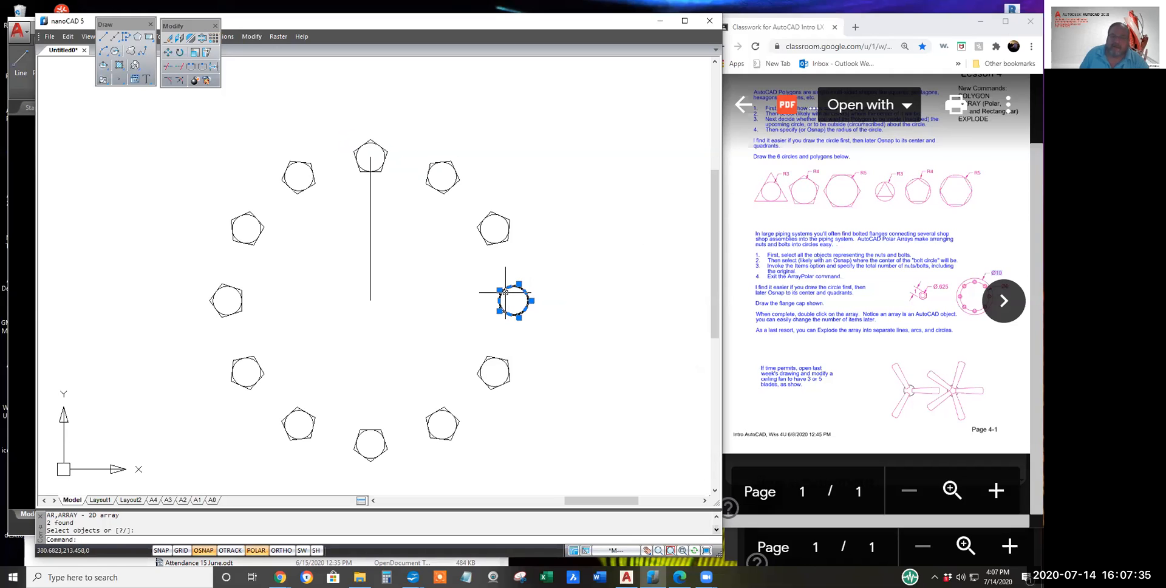
pyautogui.press('Escape')
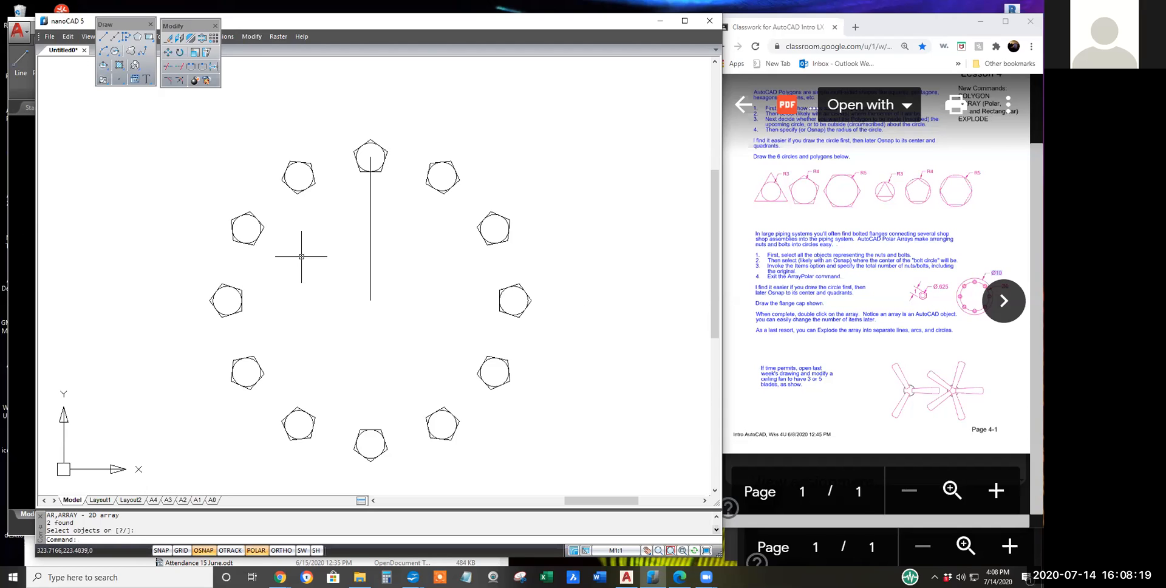
pyautogui.click(370, 236)
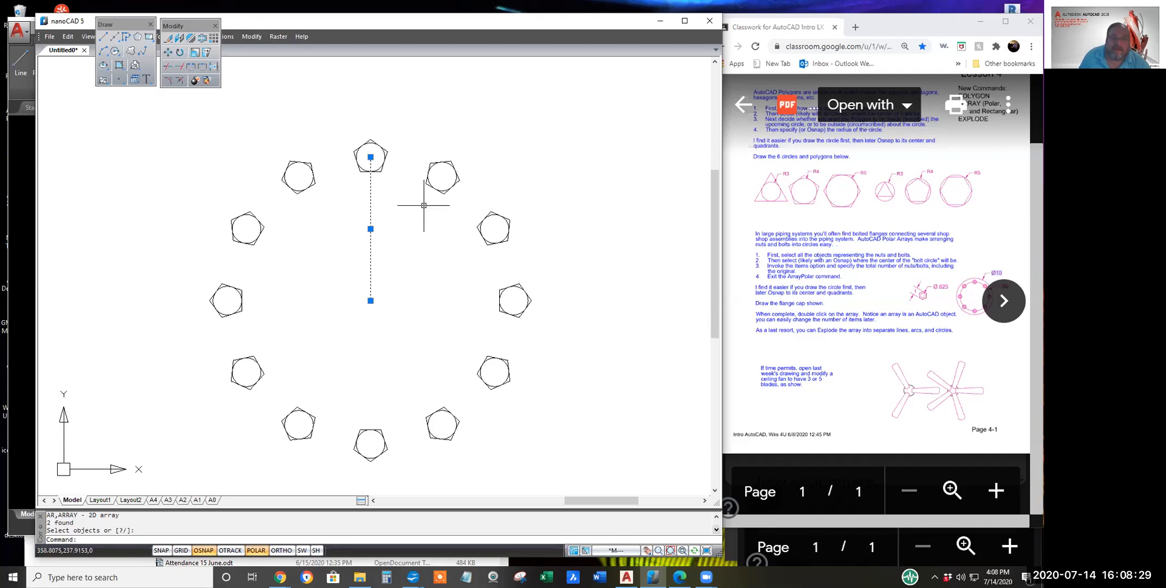
pyautogui.press('Escape')
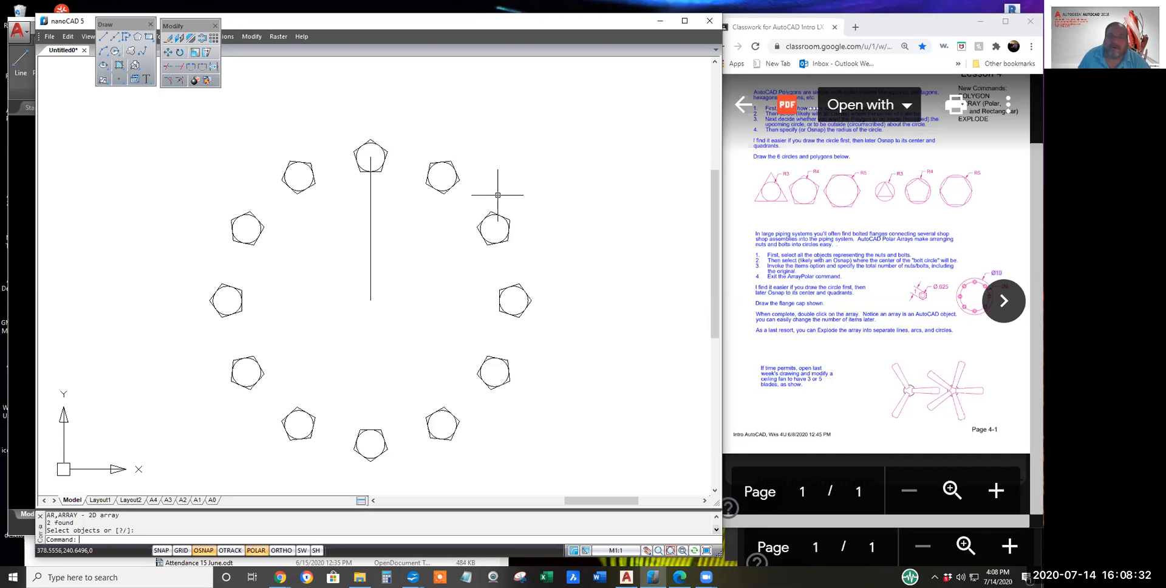
pyautogui.click(456, 176)
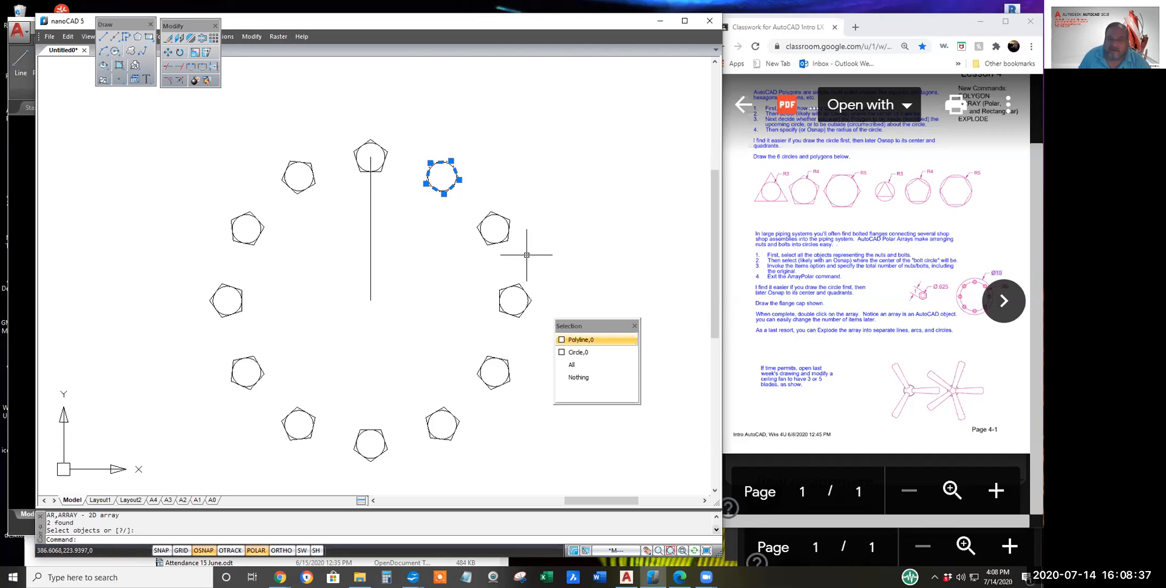
pyautogui.scroll(5, 456, 193)
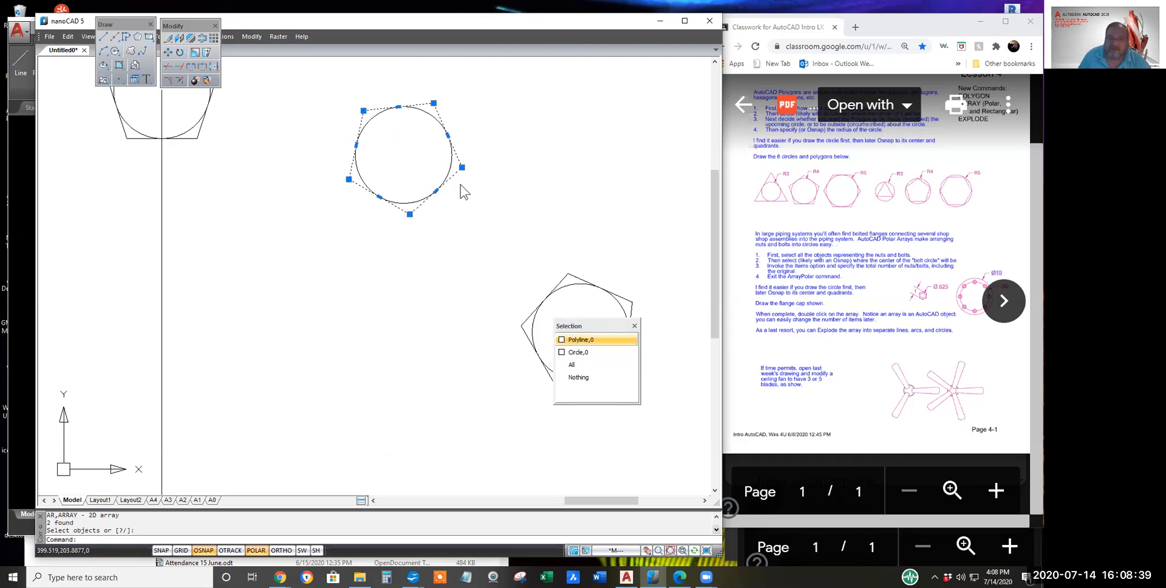
# Step: Open the properties of the circle in the copy just clockwise of the topmost one and examine its diameter
pyautogui.scroll(-5, 514, 210)
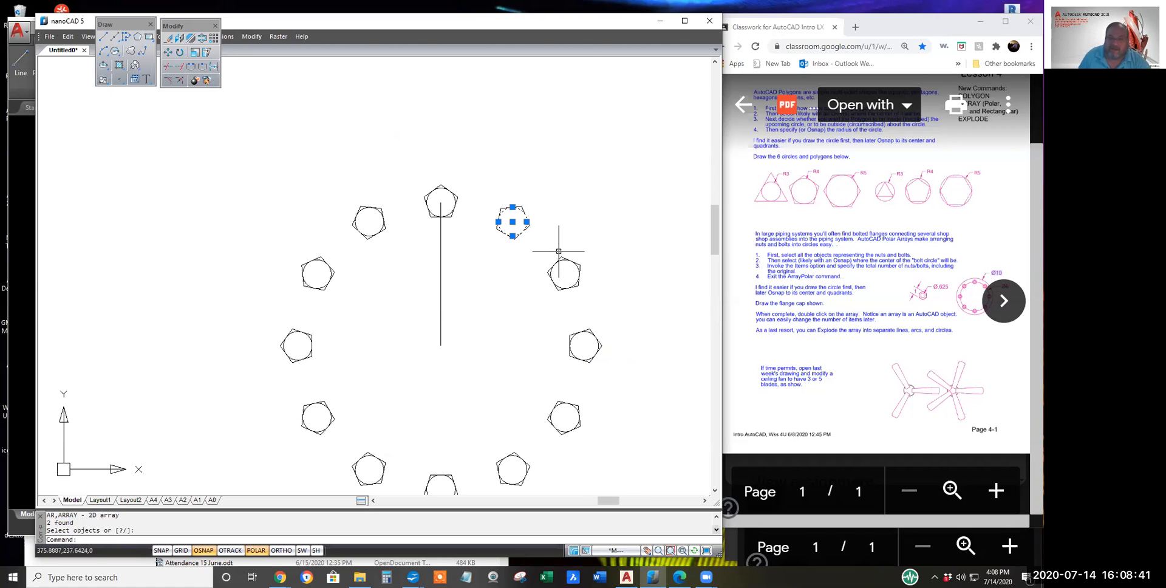
pyautogui.rightClick(476, 220)
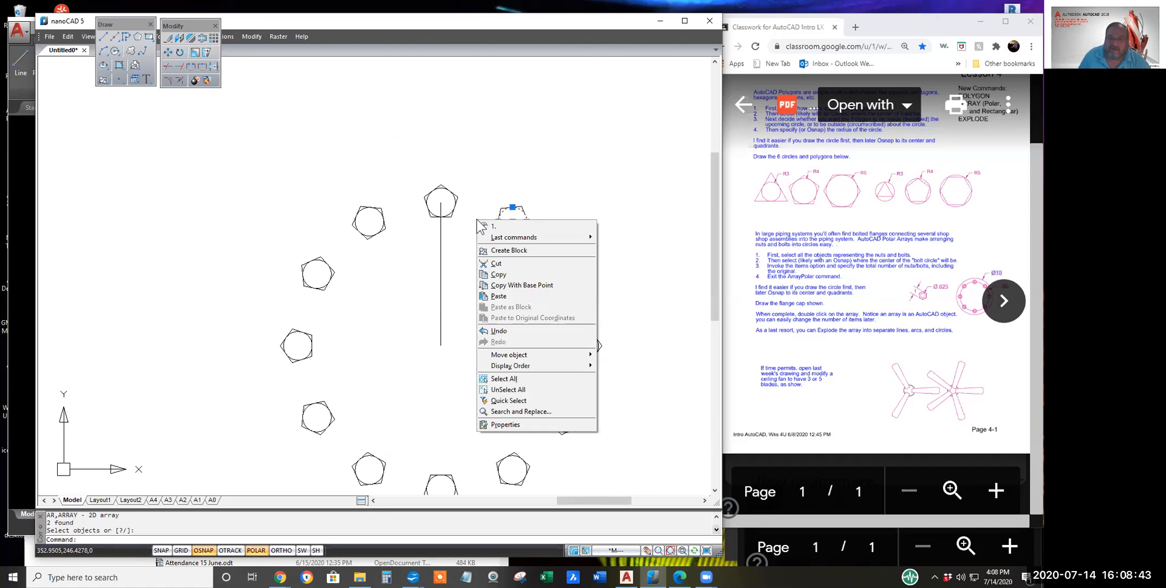
pyautogui.click(508, 425)
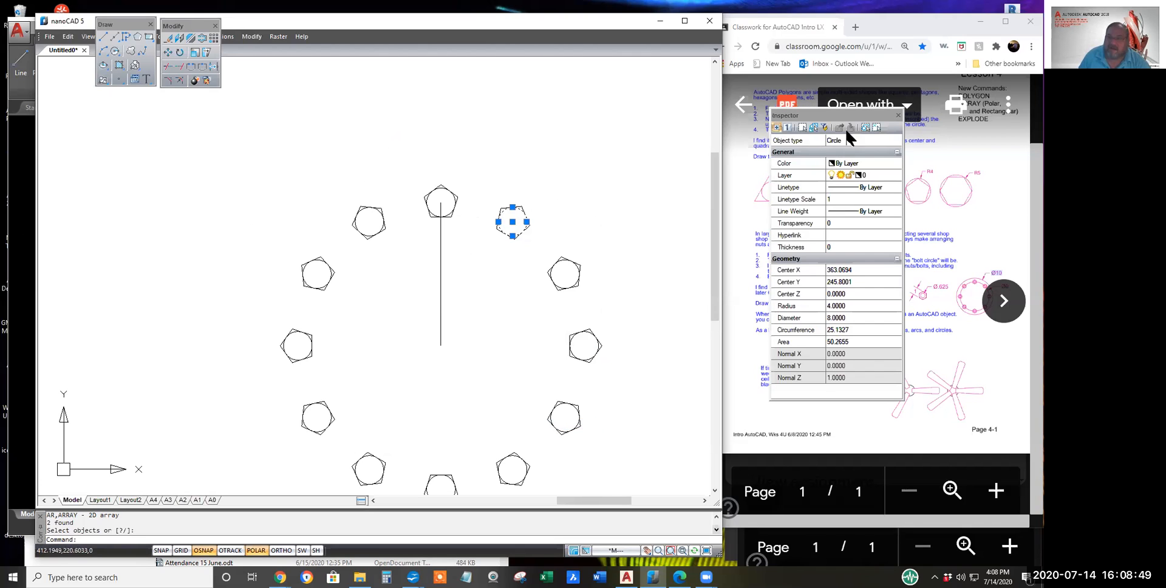
pyautogui.moveTo(846, 117)
pyautogui.mouseDown()
pyautogui.moveTo(588, 146)
pyautogui.moveTo(175, 139)
pyautogui.mouseUp()
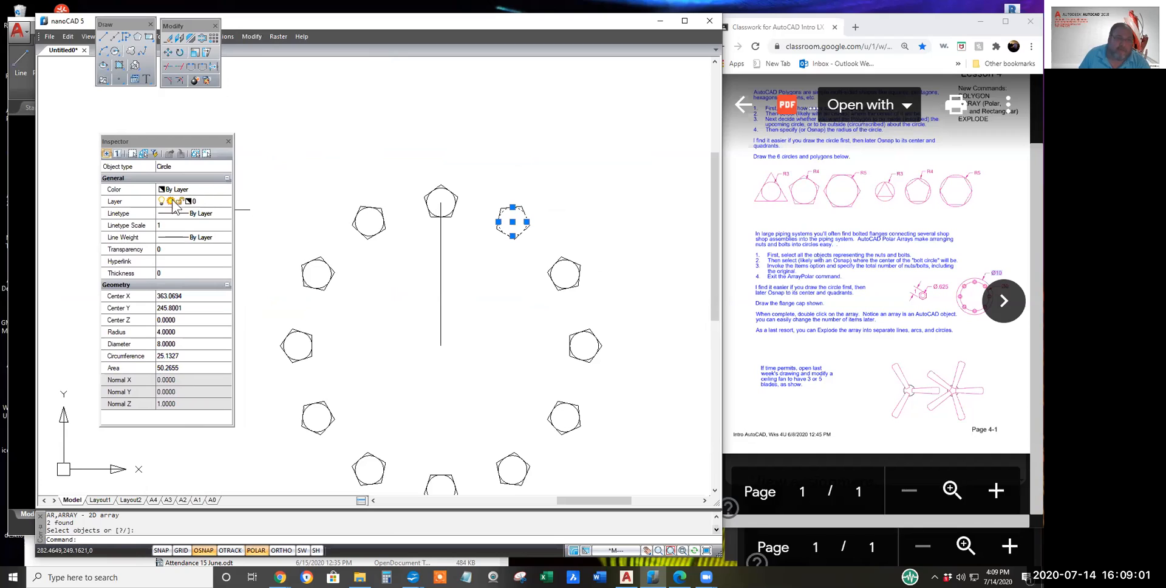
pyautogui.click(182, 345)
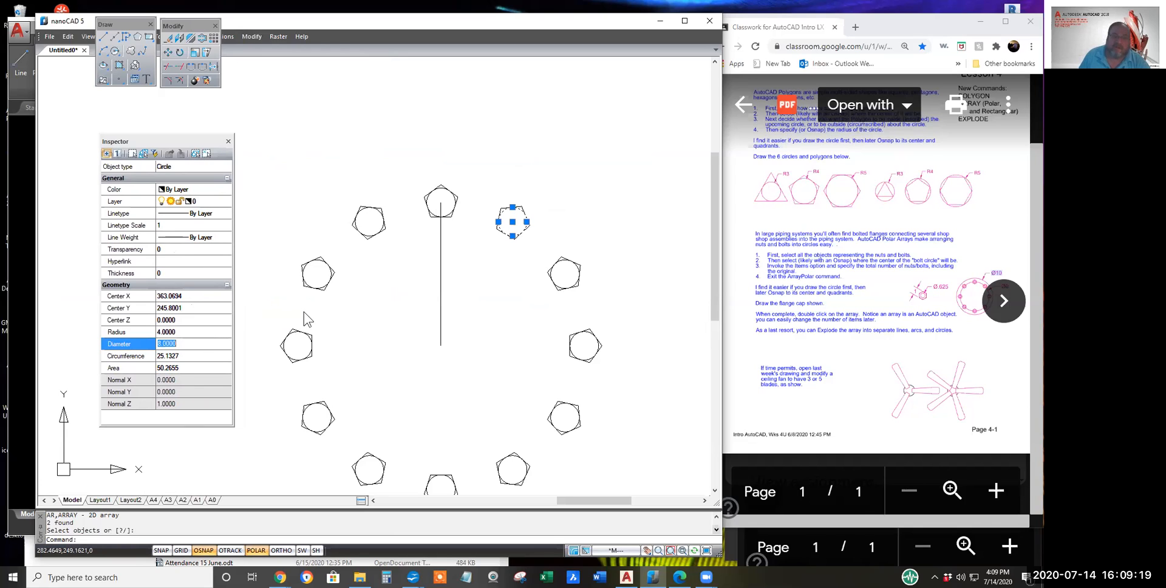
pyautogui.press('Escape')
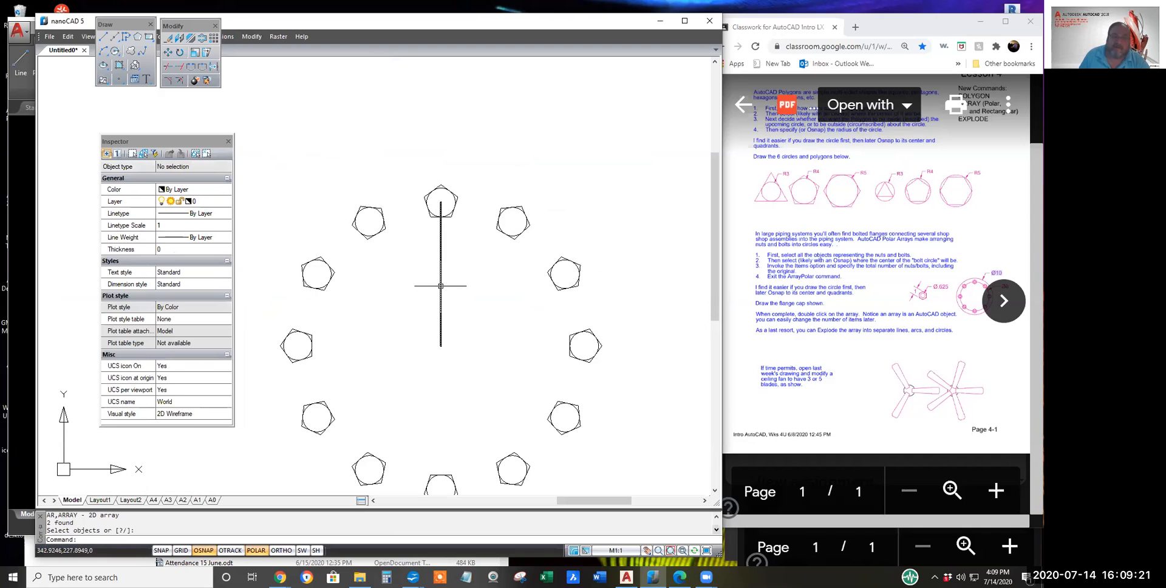
# Step: Examine the vertical line's Delta Y and length in its properties
pyautogui.click(441, 285)
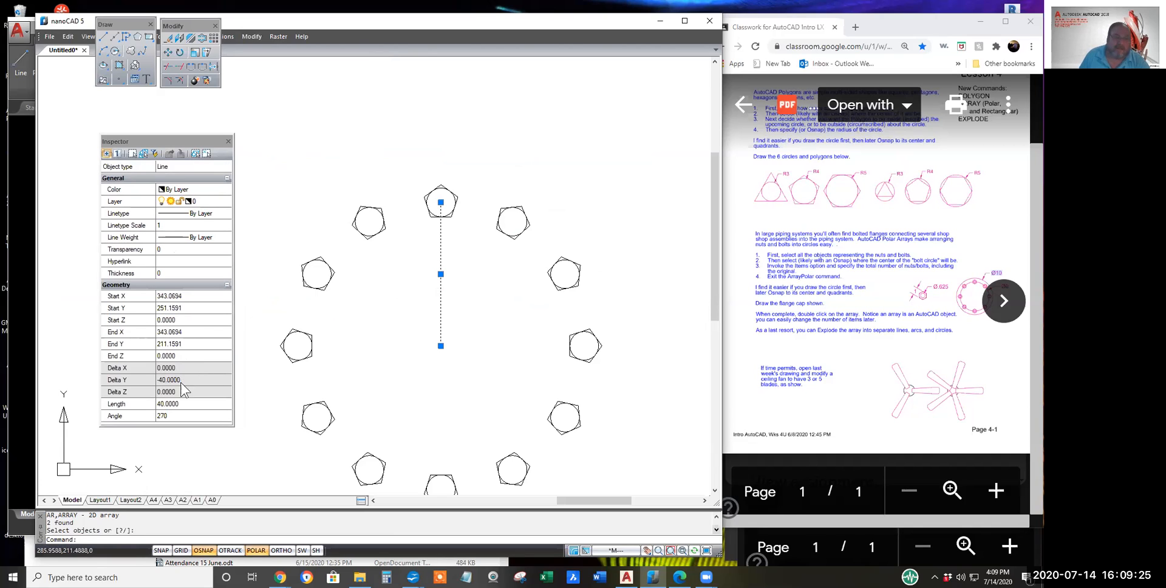
pyautogui.click(184, 380)
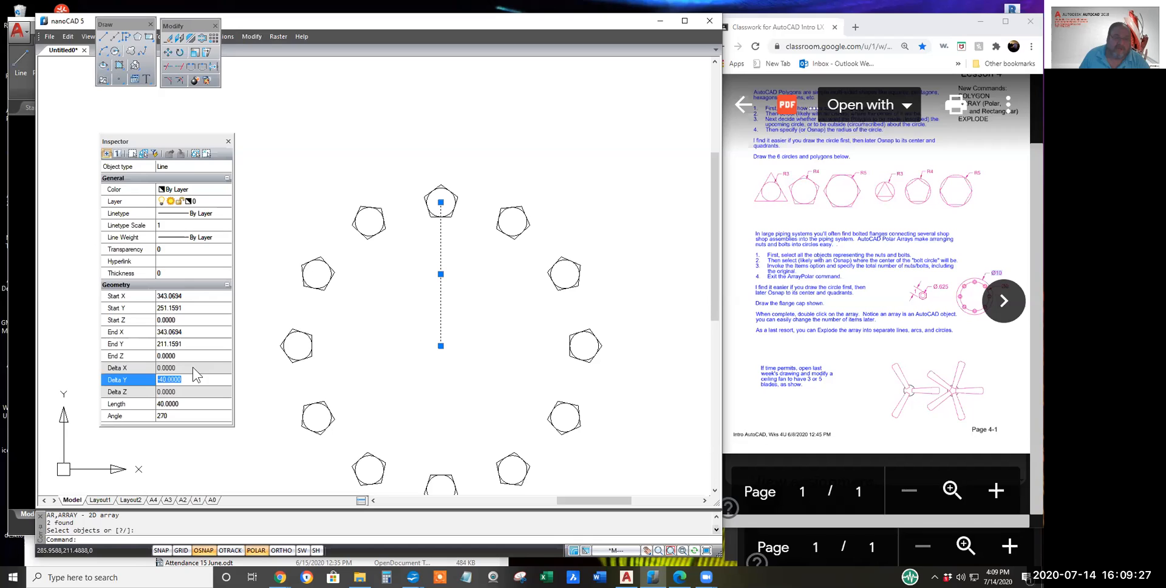
pyautogui.click(189, 403)
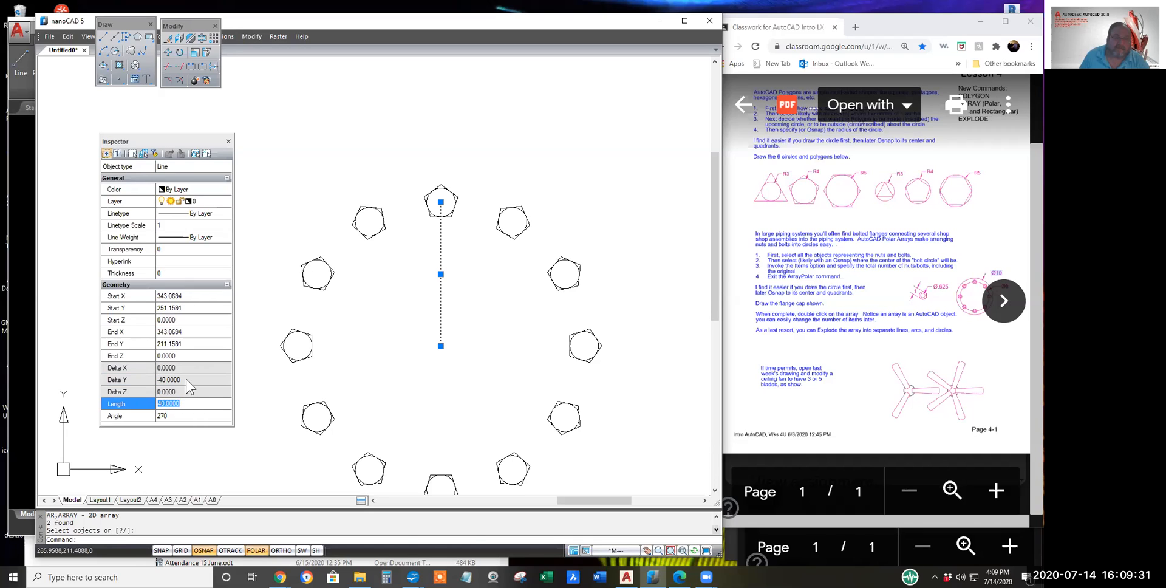
pyautogui.click(186, 379)
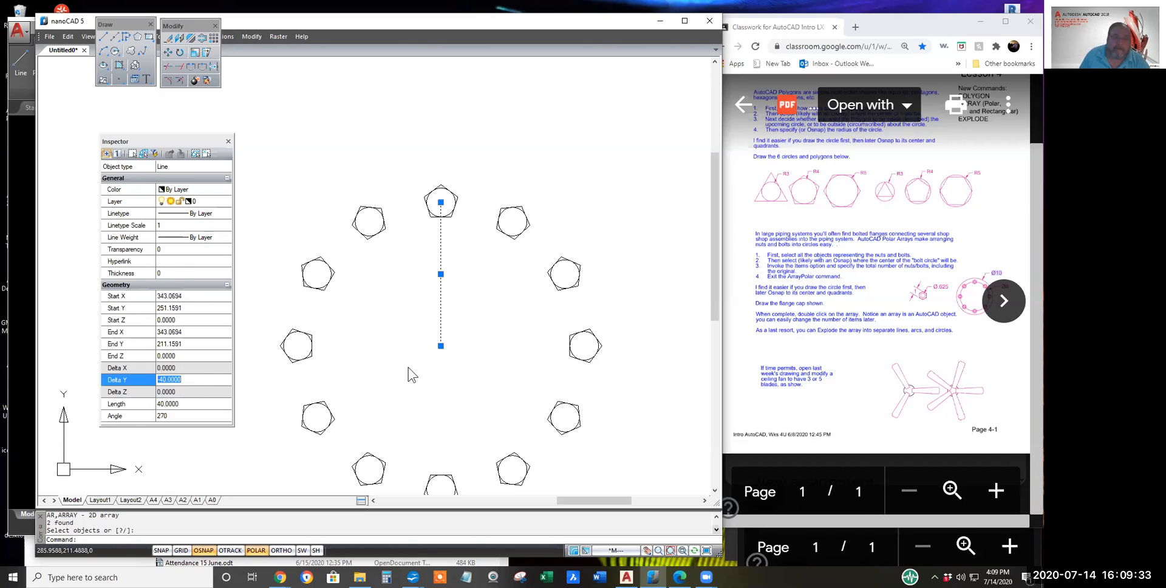
pyautogui.press('Escape')
# Step: Draw a circle with a radius of 2 in the empty area above the ring of pentagons
pyautogui.scroll(-3, 497, 361)
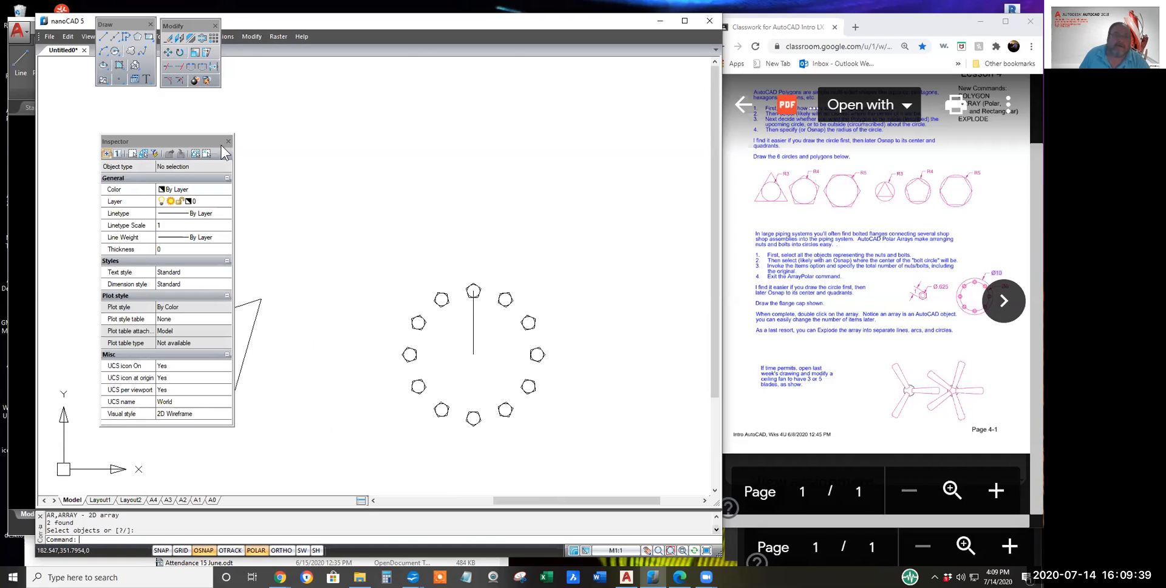
pyautogui.press('Escape')
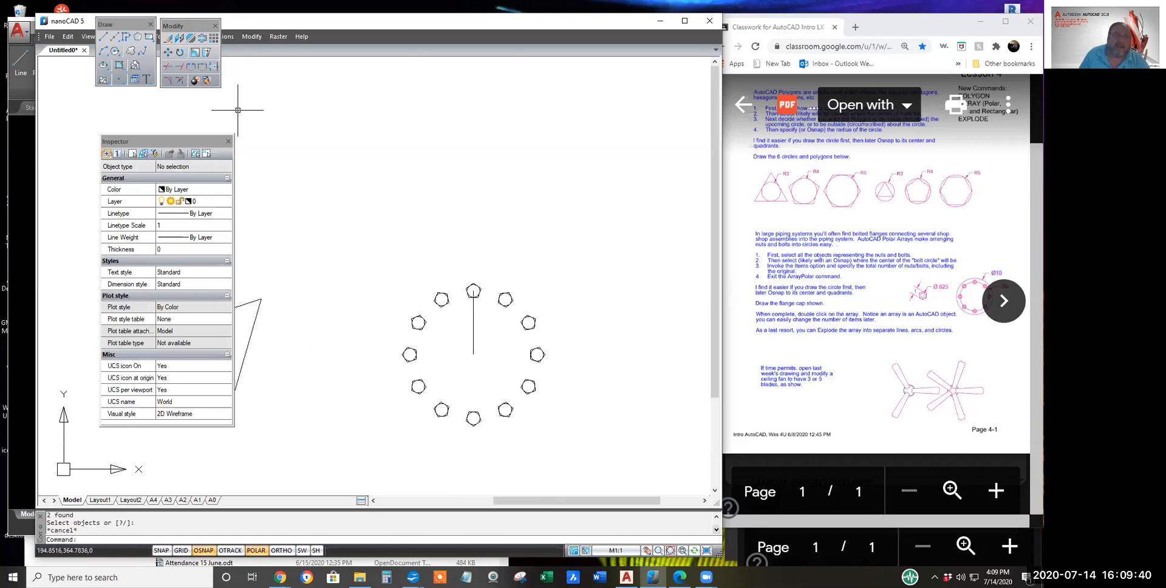
pyautogui.click(115, 52)
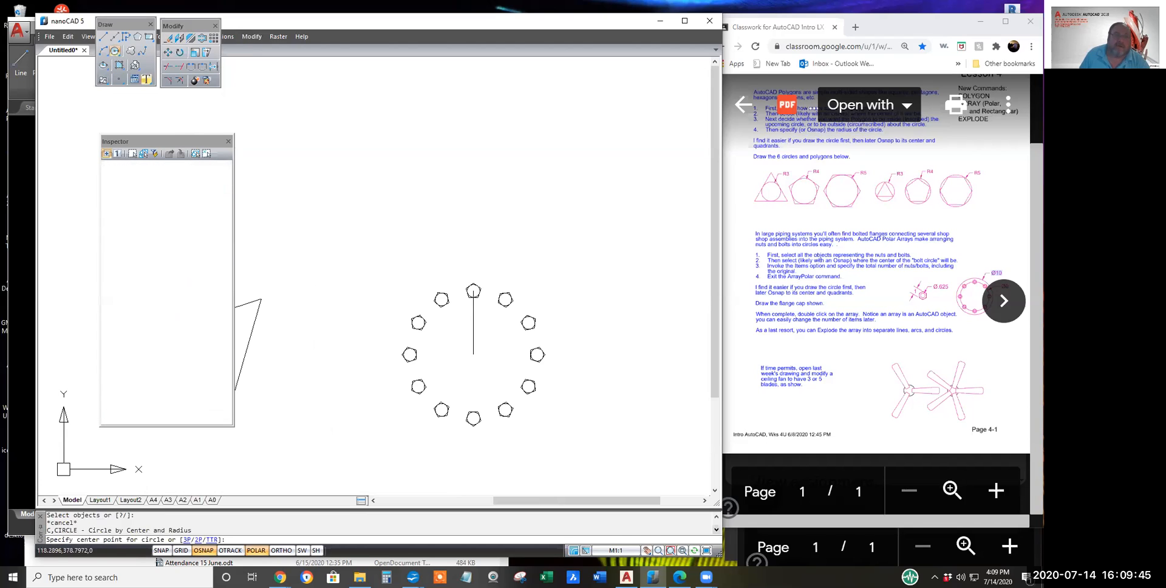
pyautogui.click(442, 212)
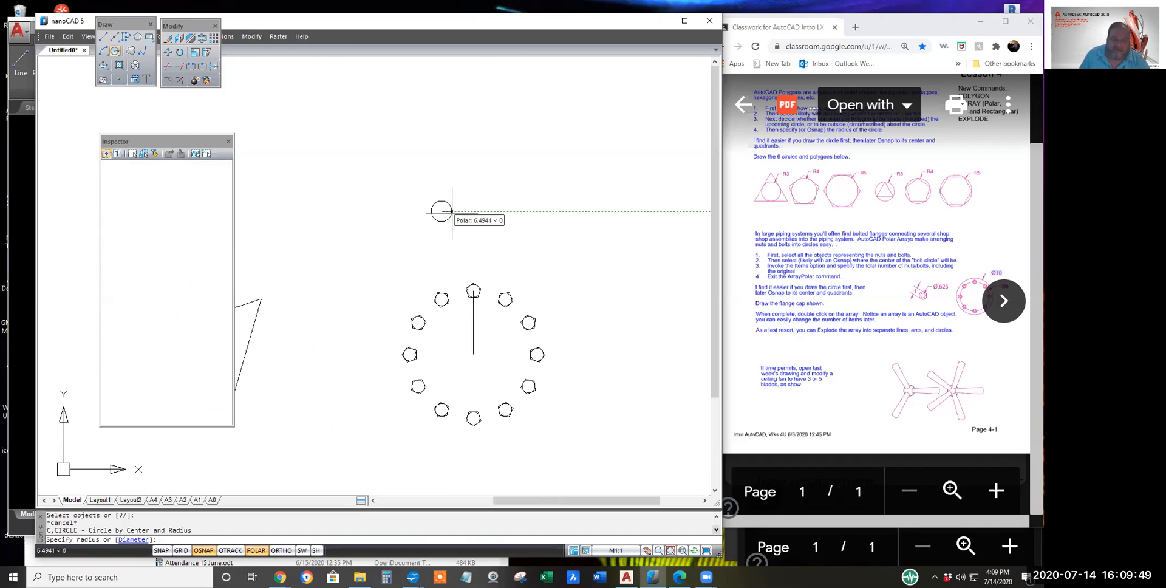
pyautogui.write('2')
pyautogui.press('Return')
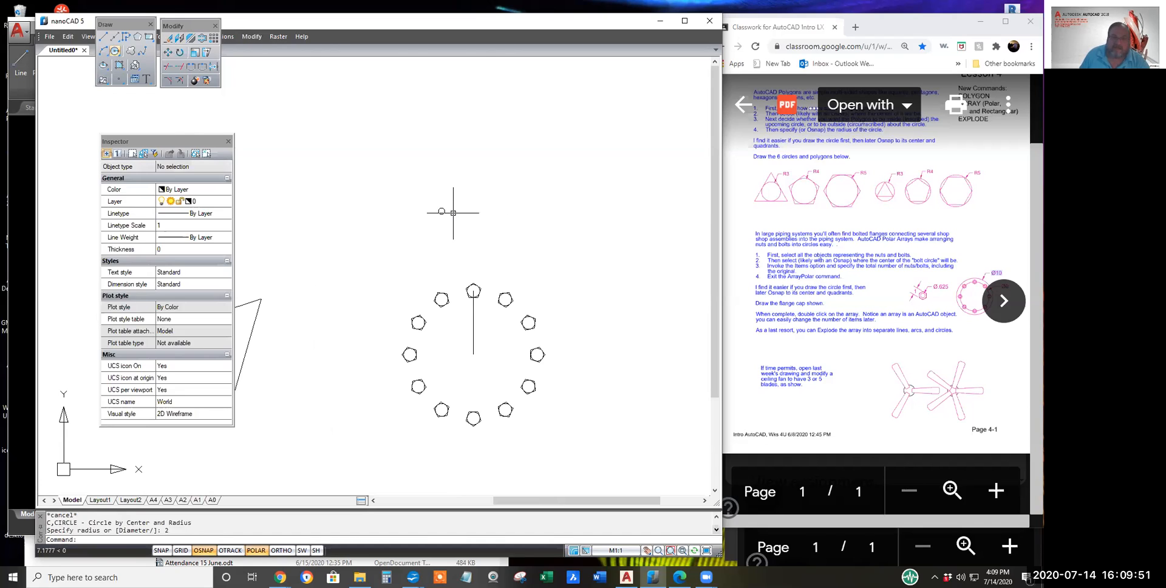
# Step: Select the new small circle, check its radius in the properties and clear the selection
pyautogui.scroll(2, 441, 210)
pyautogui.scroll(3, 442, 211)
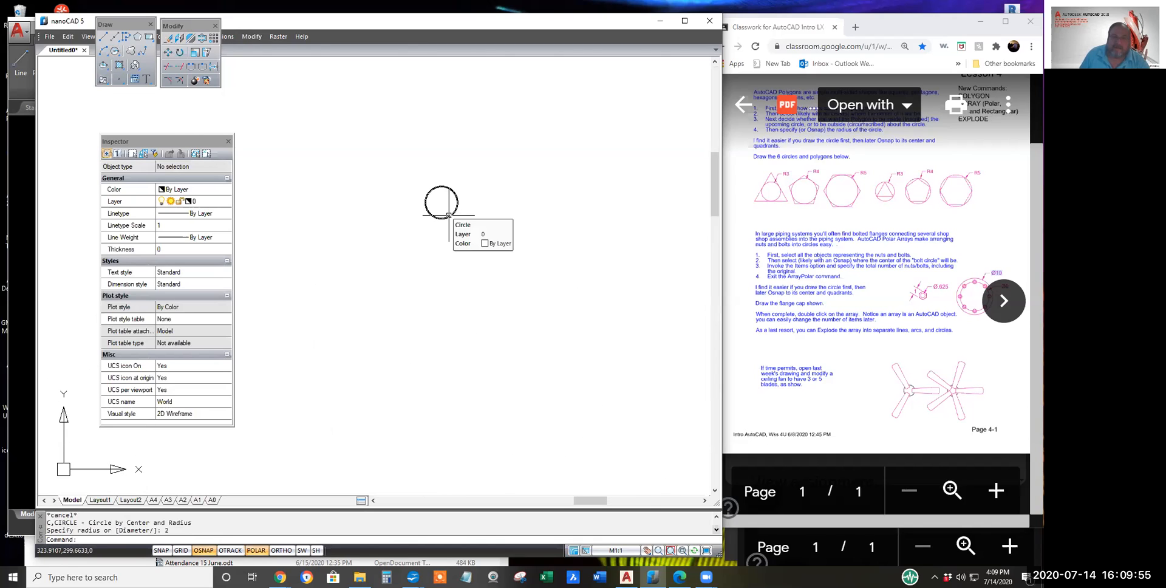
pyautogui.click(448, 215)
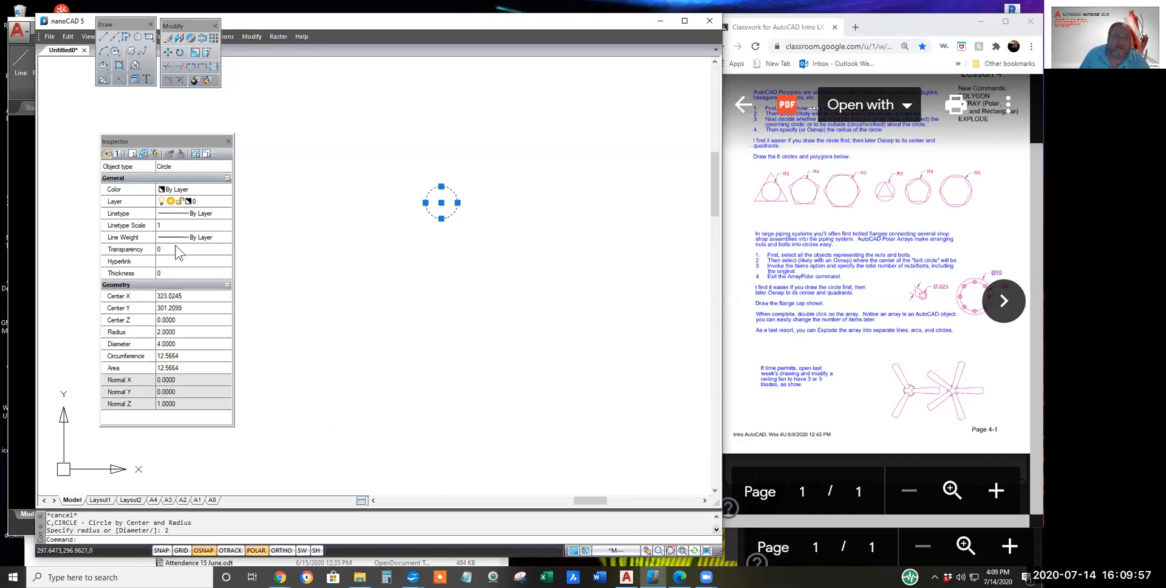
pyautogui.click(185, 331)
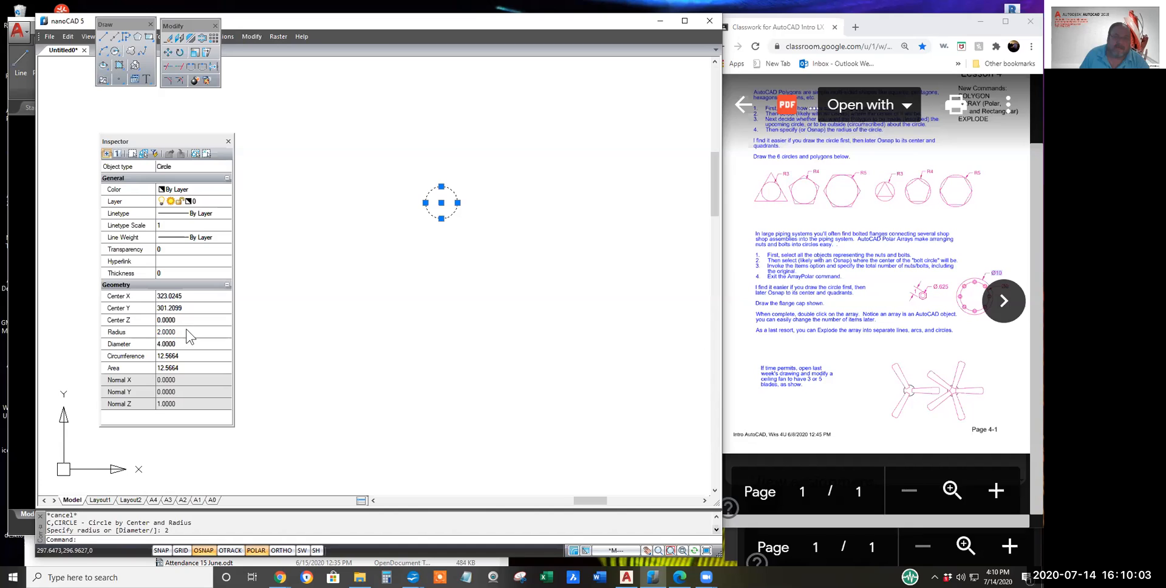
pyautogui.press('Escape')
pyautogui.press('Escape')
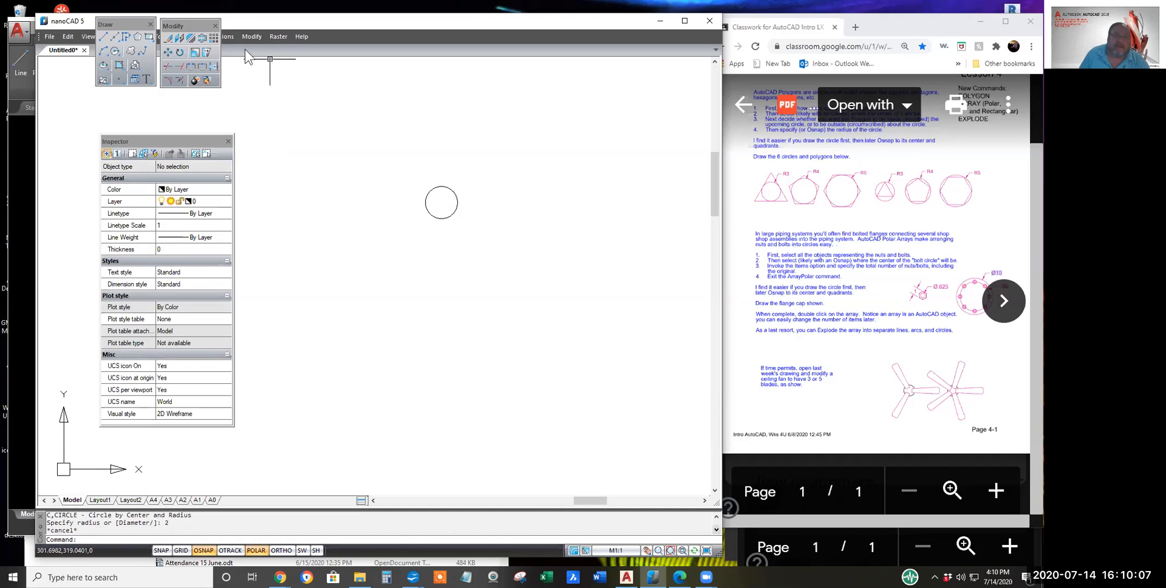
pyautogui.click(213, 38)
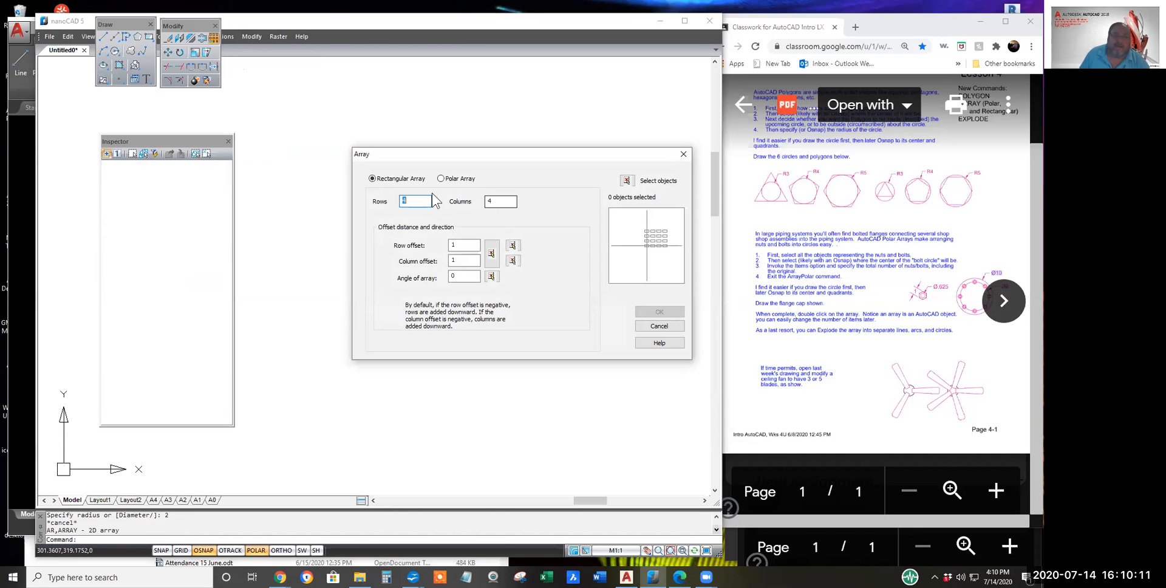
pyautogui.click(441, 178)
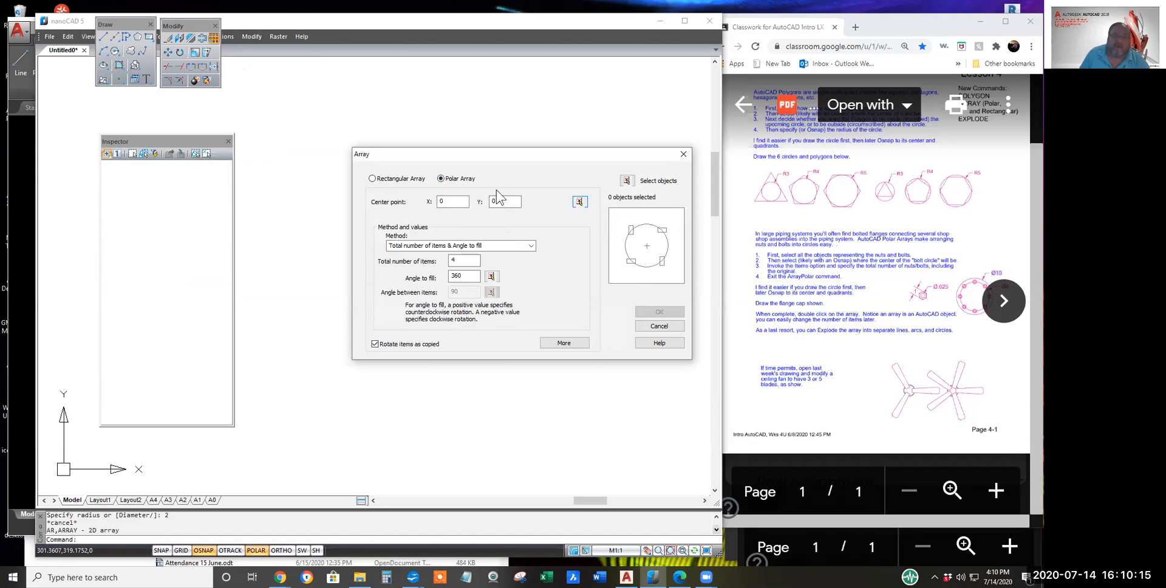
pyautogui.moveTo(416, 162); pyautogui.dragTo(430, 343)
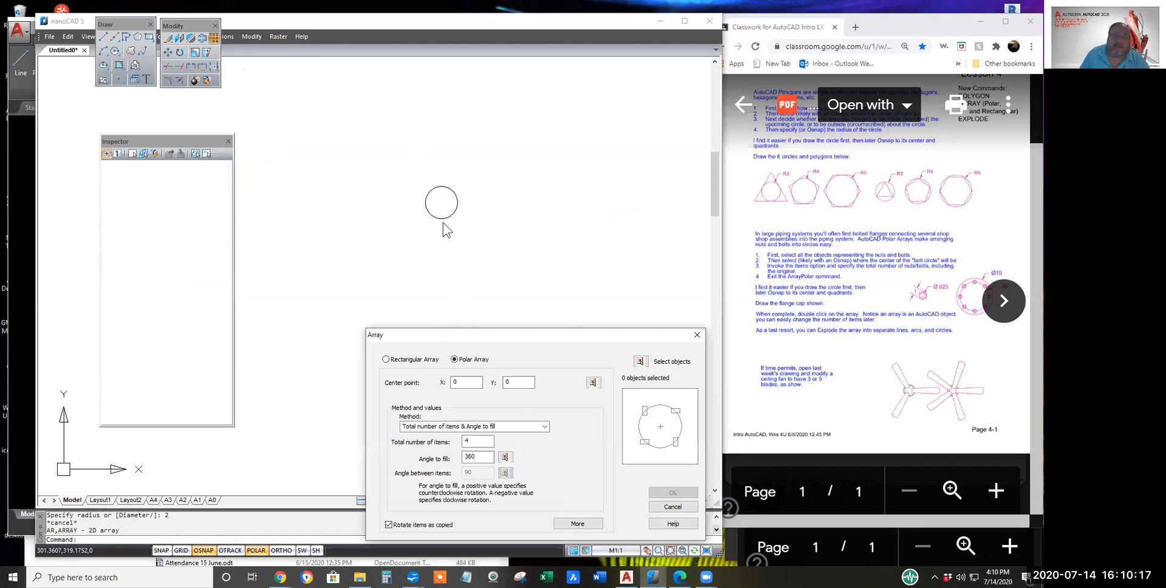
pyautogui.click(594, 382)
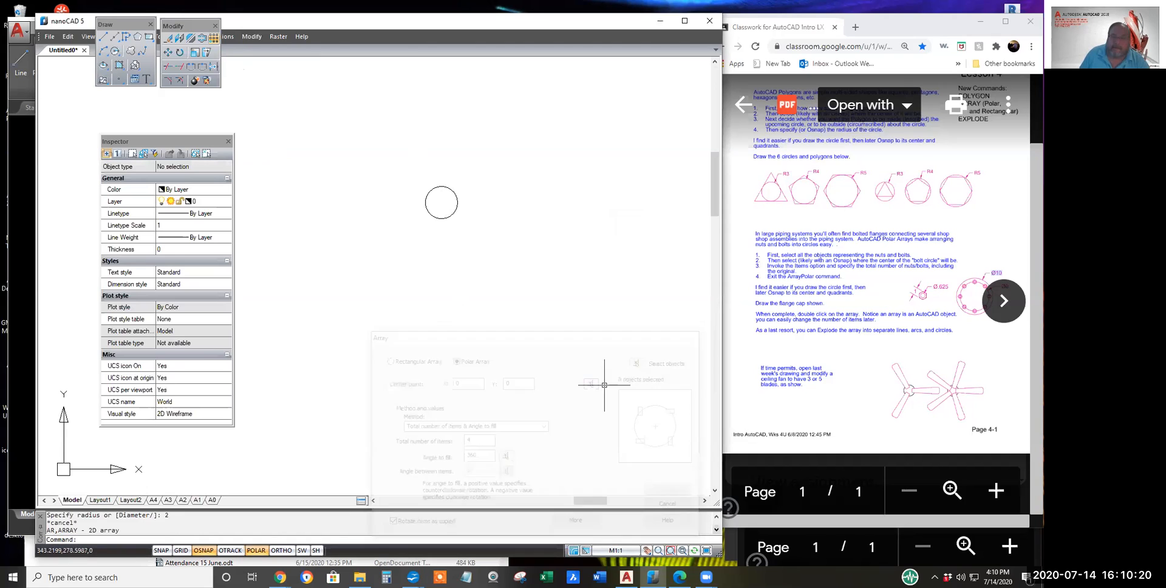
# Step: Draw a line 20 units long straight down from the center of the small circle
pyautogui.click(104, 37)
pyautogui.click(442, 203)
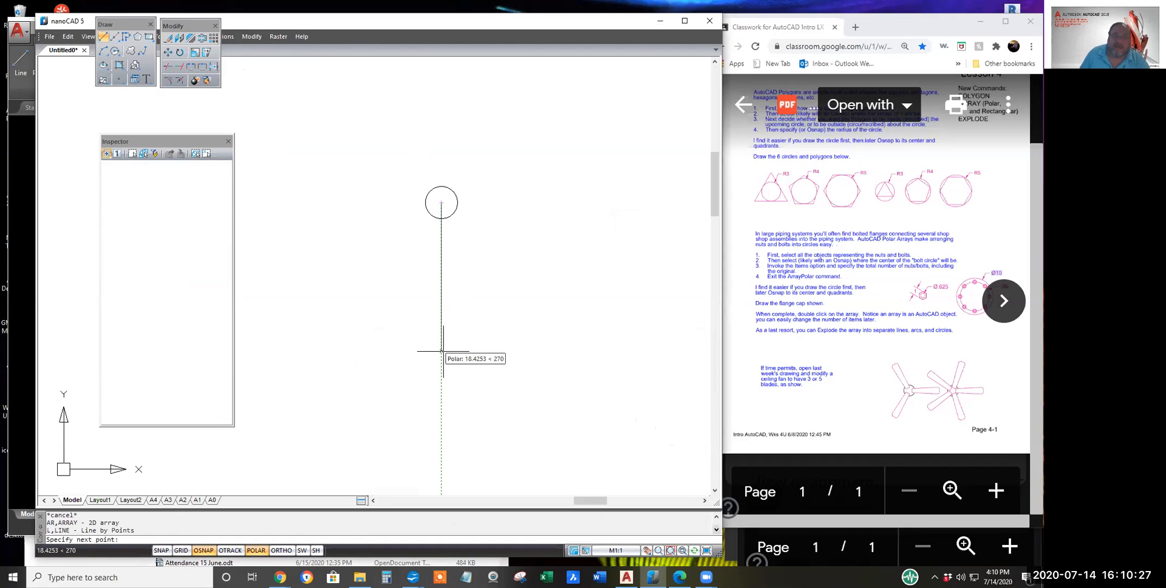
pyautogui.write('20')
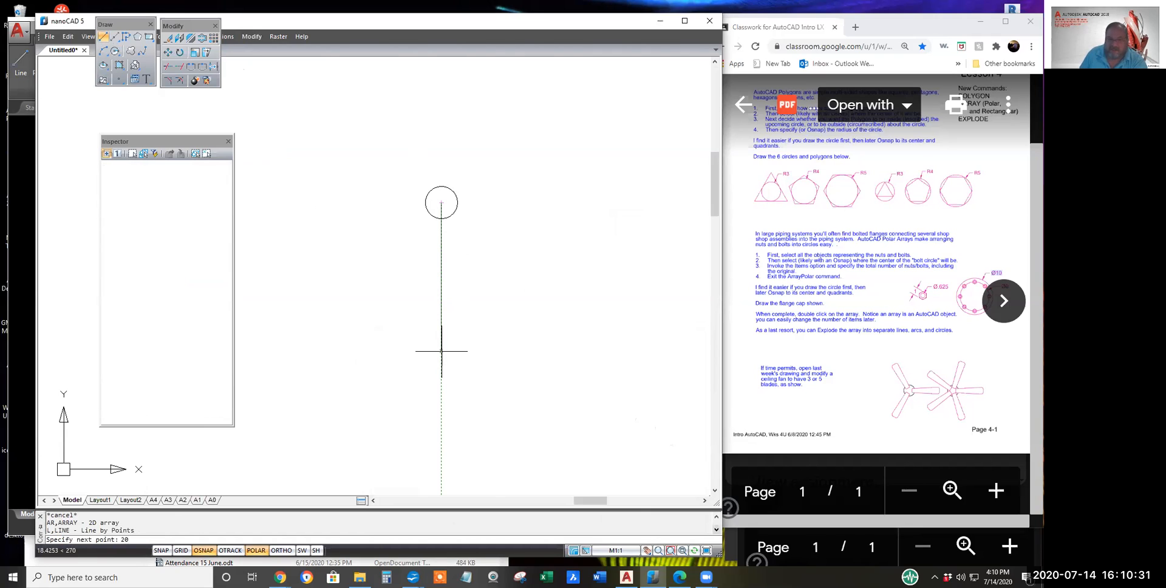
pyautogui.press('Return')
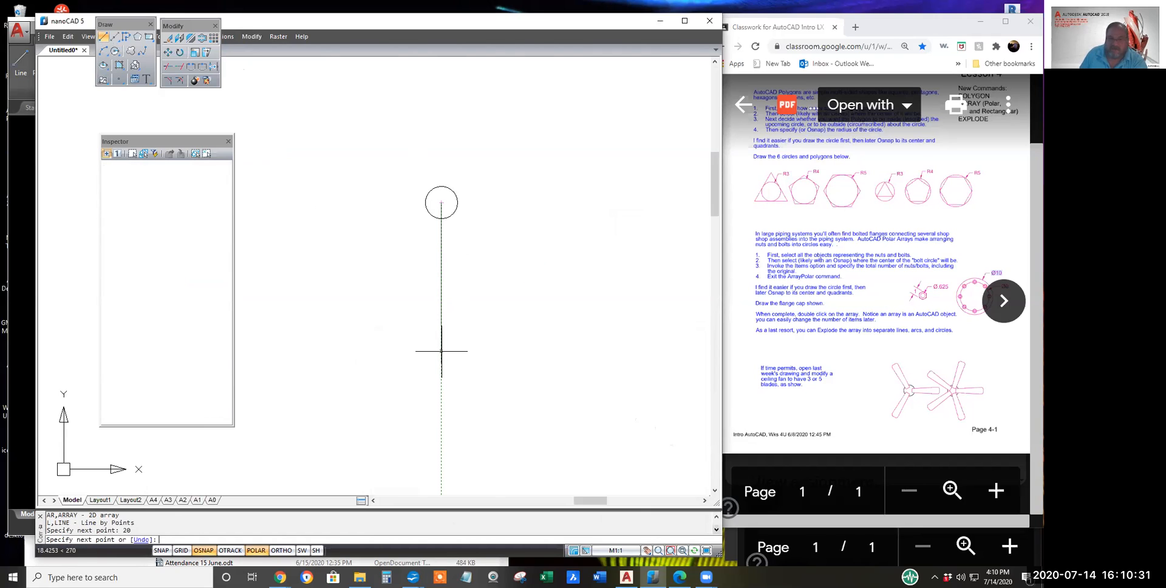
pyautogui.press('Return')
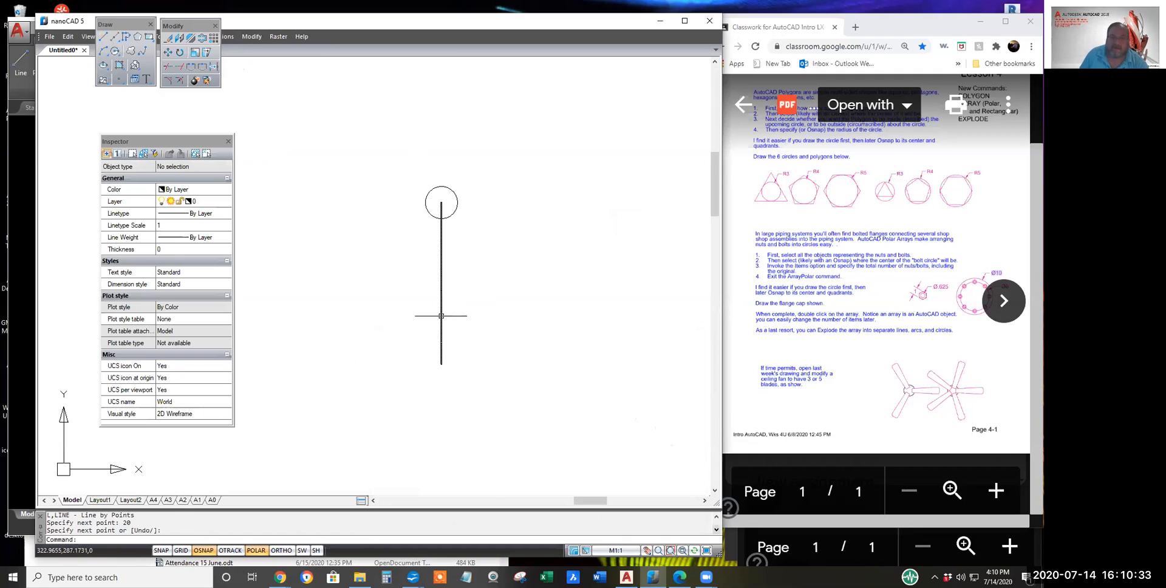
# Step: Examine the properties of the small circle and of the line below it, including the line's Delta Y
pyautogui.click(458, 196)
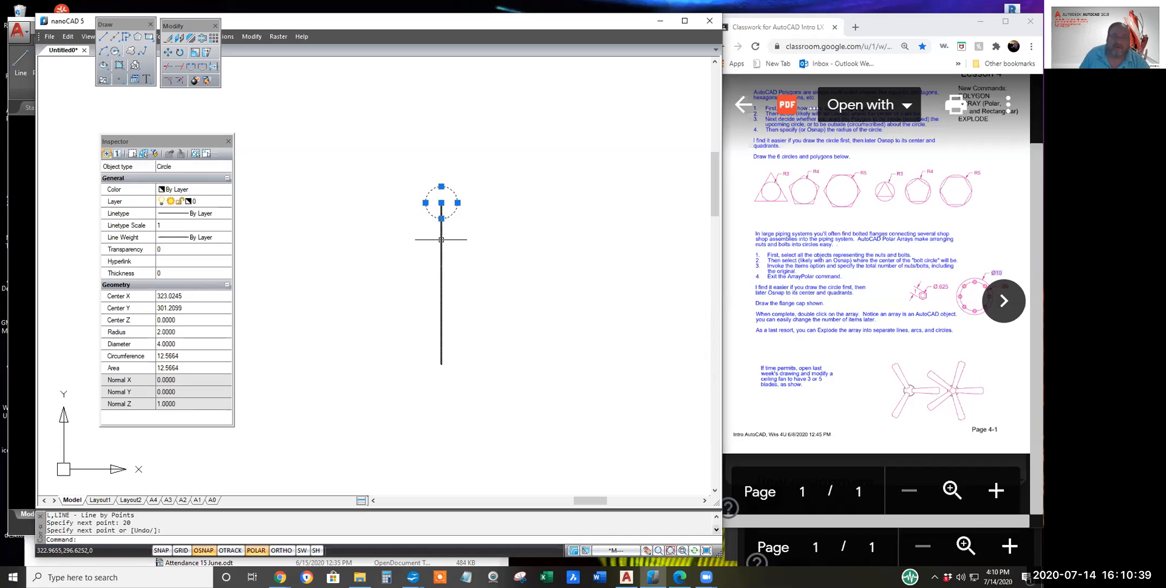
pyautogui.press('Escape')
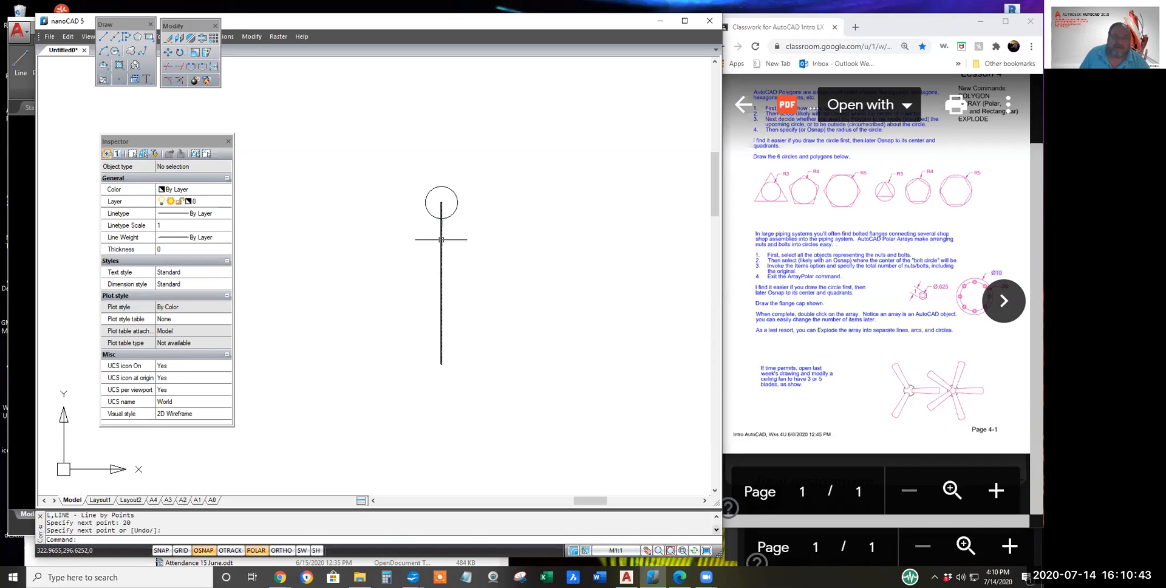
pyautogui.click(441, 239)
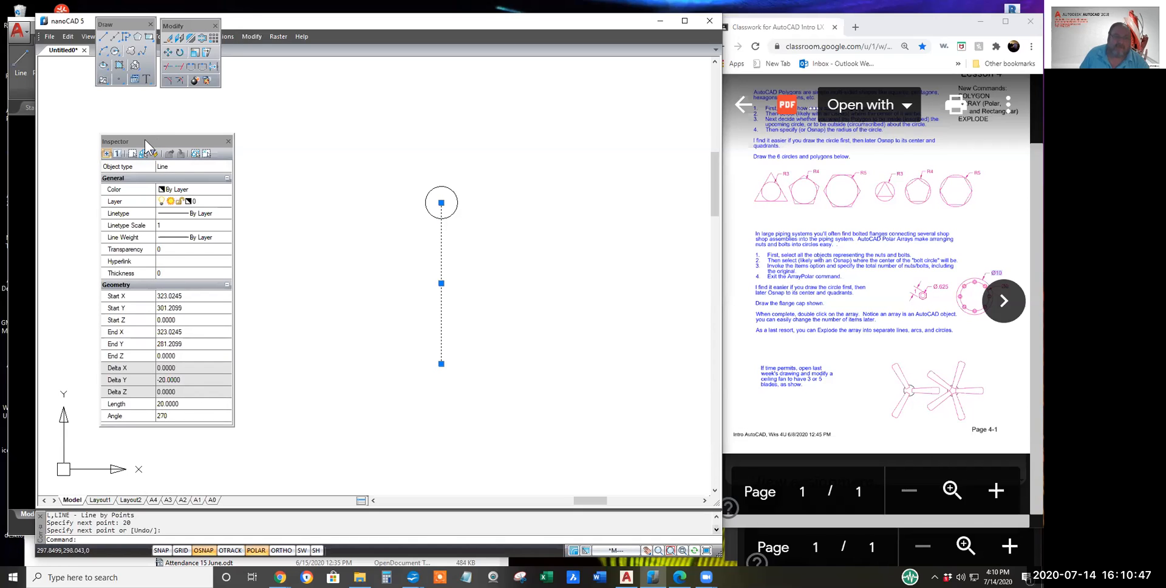
pyautogui.click(192, 379)
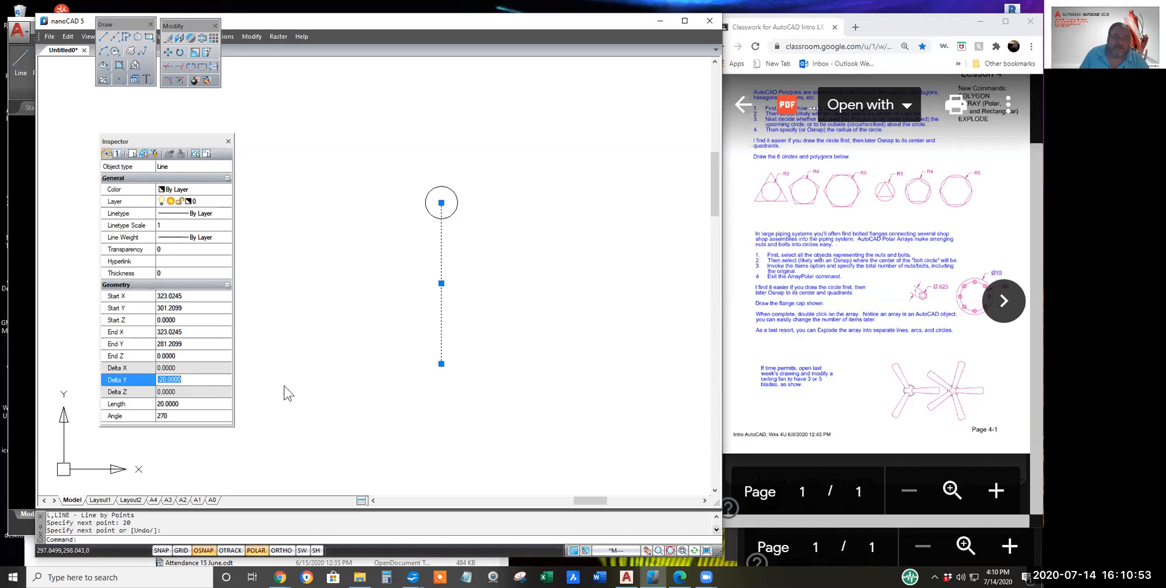
pyautogui.press('Return')
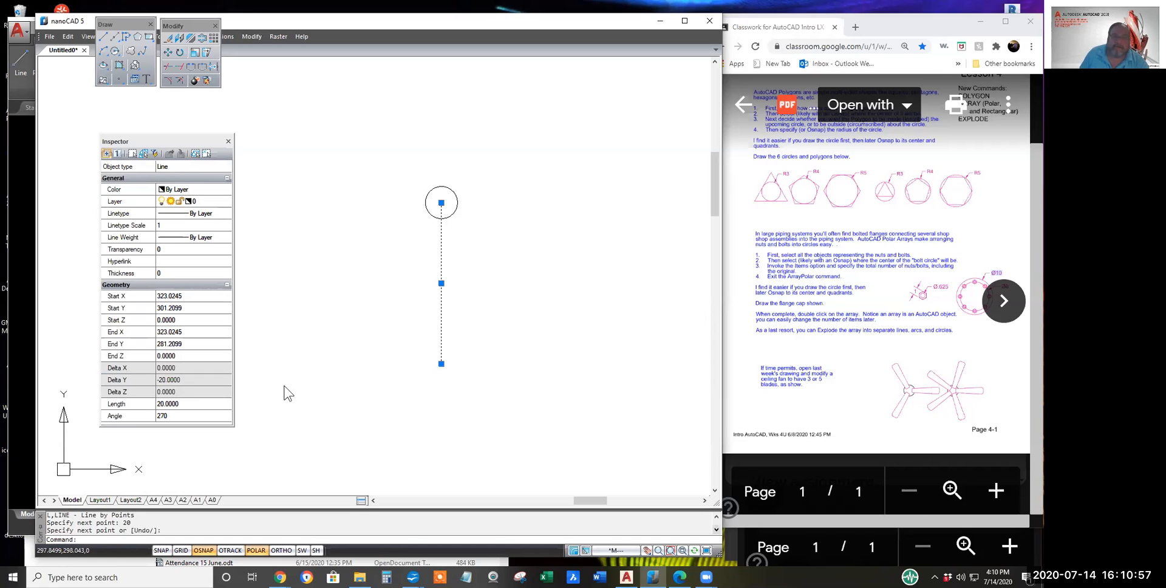
pyautogui.press('Escape')
pyautogui.press('Escape')
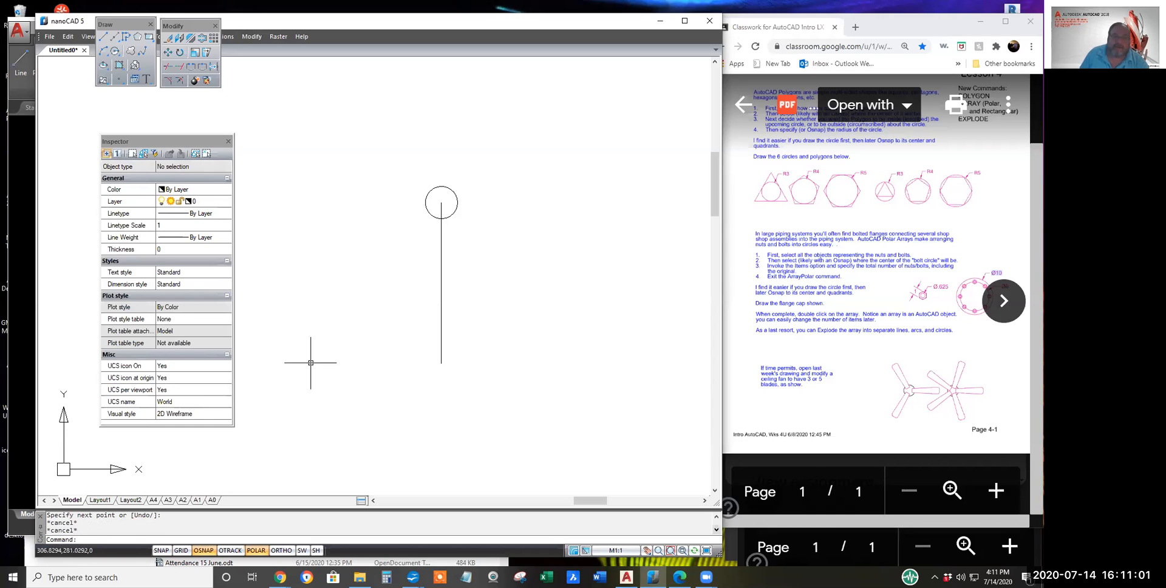
# Step: Start a polar array and pick the lower end of the 20-unit line as its center point
pyautogui.click(214, 37)
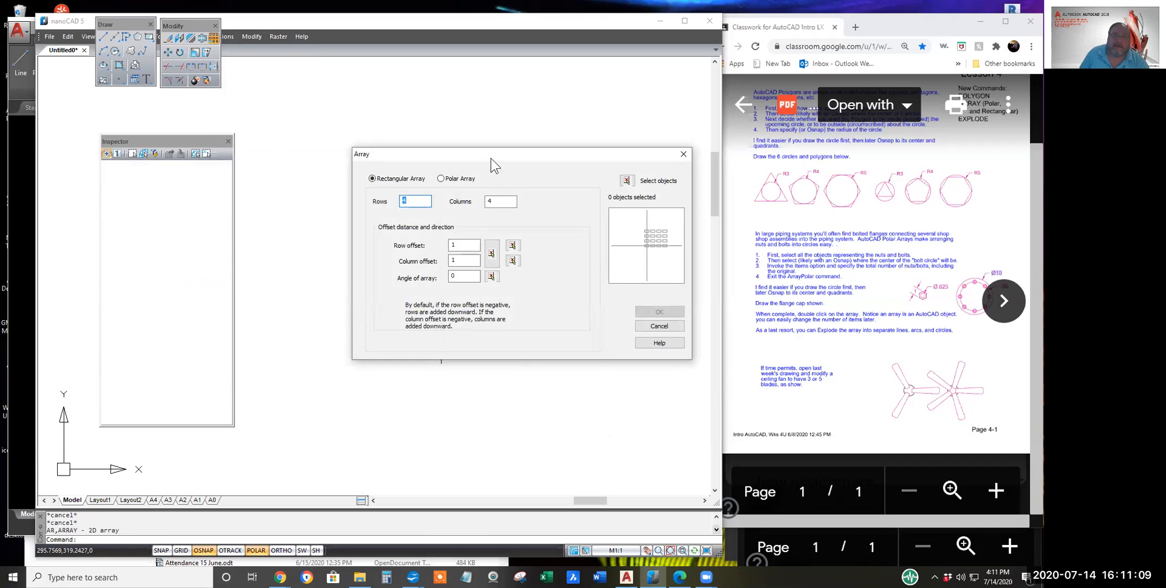
pyautogui.moveTo(491, 155); pyautogui.dragTo(469, 212)
pyautogui.click(425, 236)
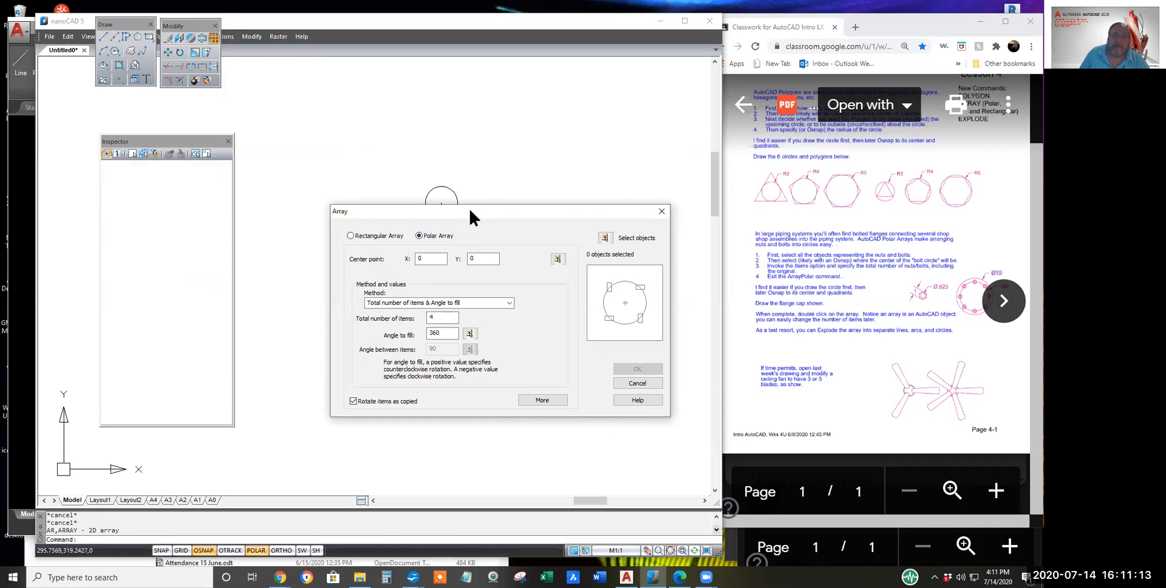
pyautogui.moveTo(472, 213); pyautogui.dragTo(419, 298)
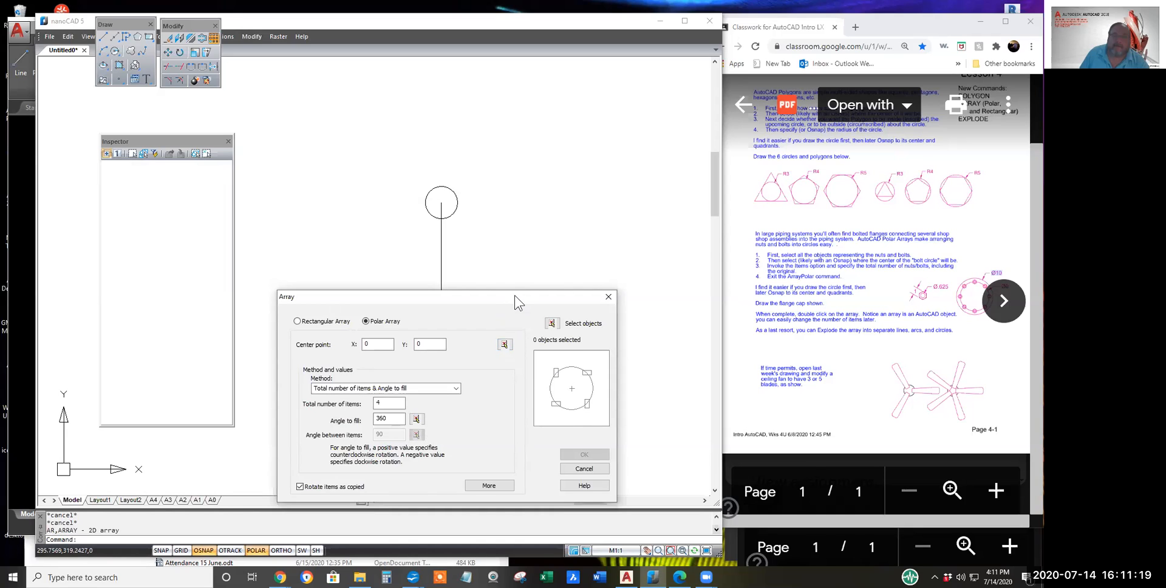
pyautogui.moveTo(515, 296); pyautogui.dragTo(717, 231)
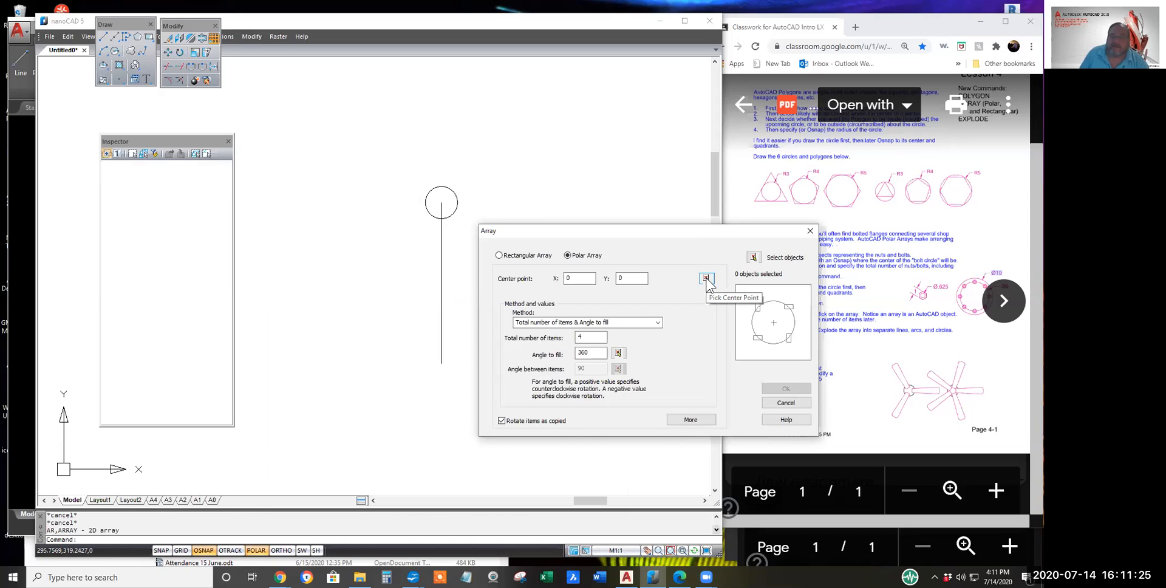
pyautogui.click(706, 279)
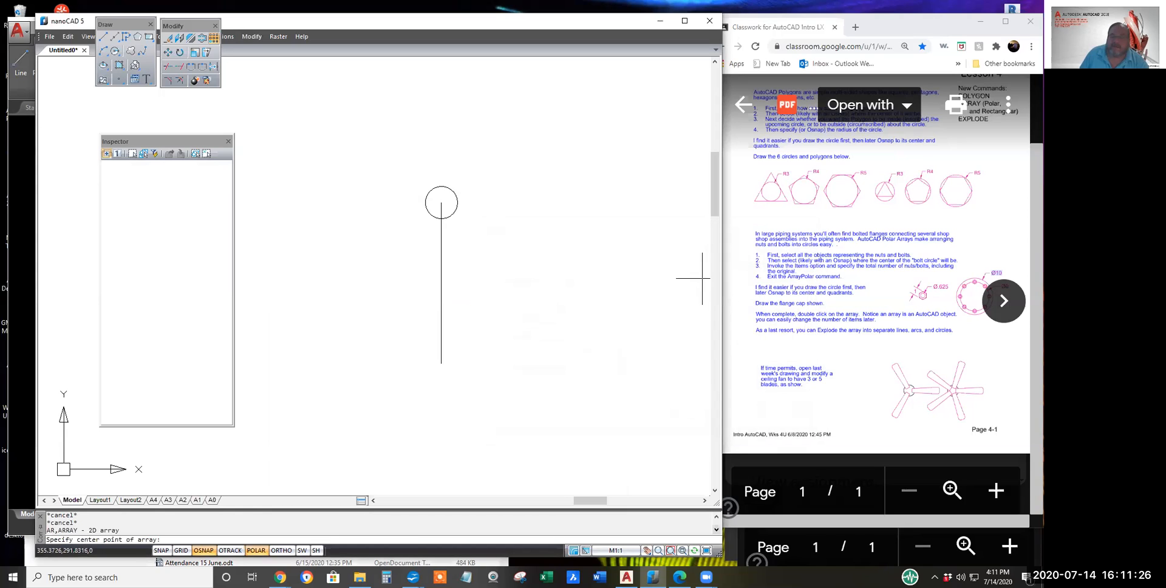
pyautogui.click(441, 364)
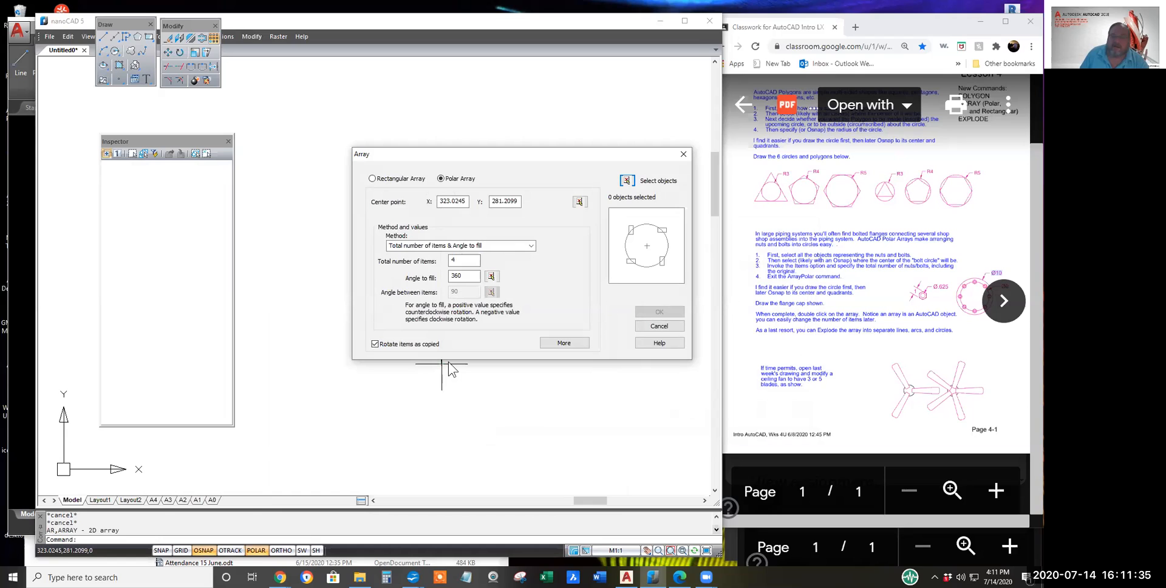
# Step: Array the radius 2 circle into 12 items over a 360-degree fill angle about the picked center
pyautogui.doubleClick(453, 260)
pyautogui.write('12')
pyautogui.moveTo(465, 276); pyautogui.dragTo(445, 276)
pyautogui.click(628, 182)
pyautogui.click(627, 181)
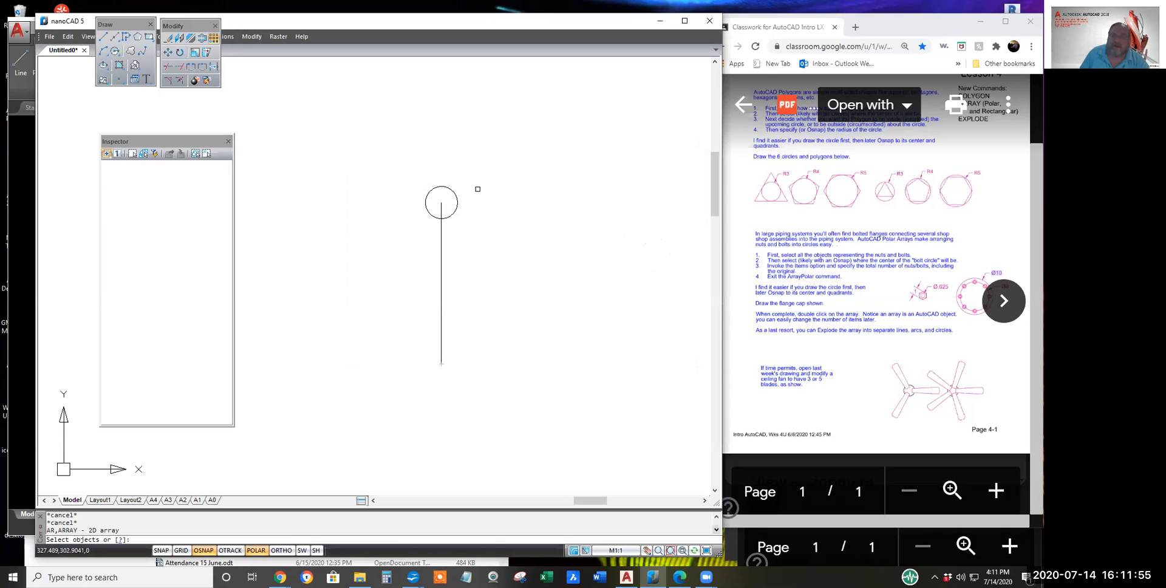
pyautogui.click(405, 179)
pyautogui.click(483, 232)
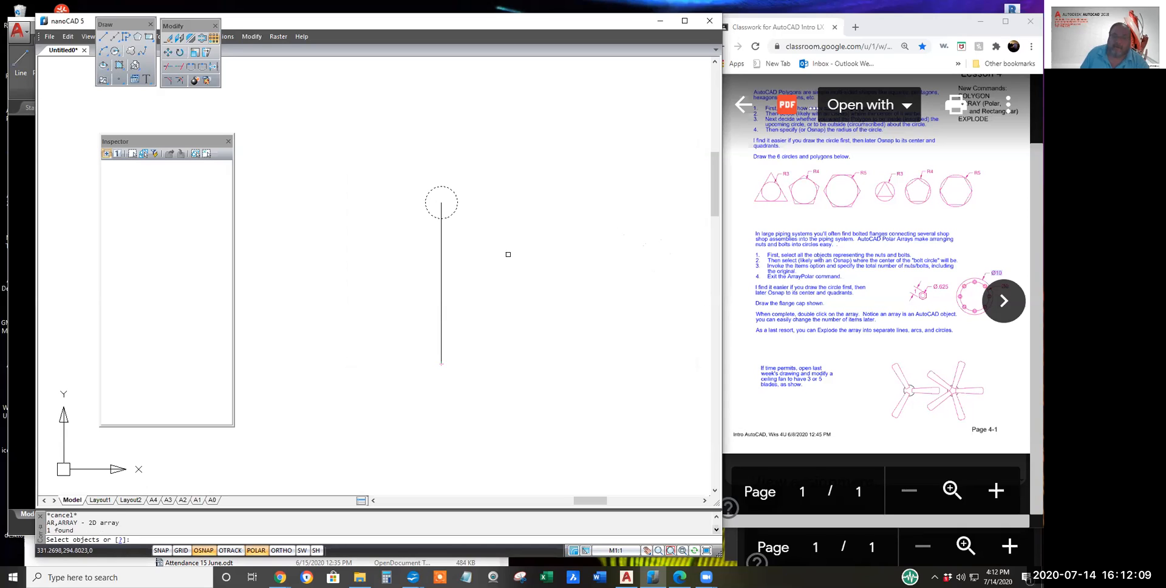
pyautogui.press('Return')
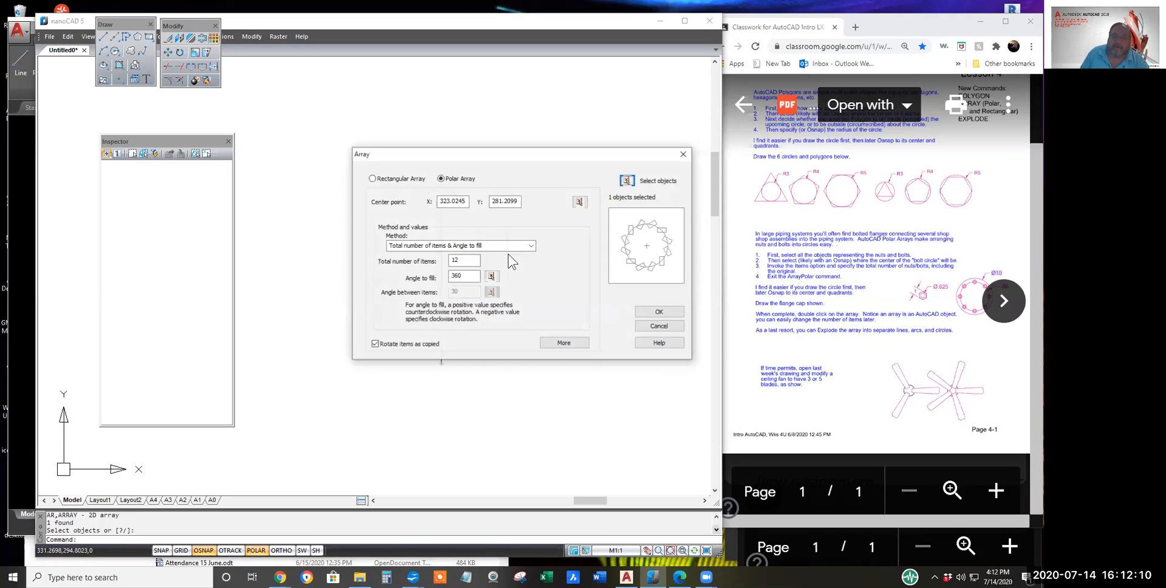
pyautogui.click(659, 311)
pyautogui.scroll(-2, 659, 346)
pyautogui.moveTo(660, 350); pyautogui.dragTo(603, 287, button='middle')
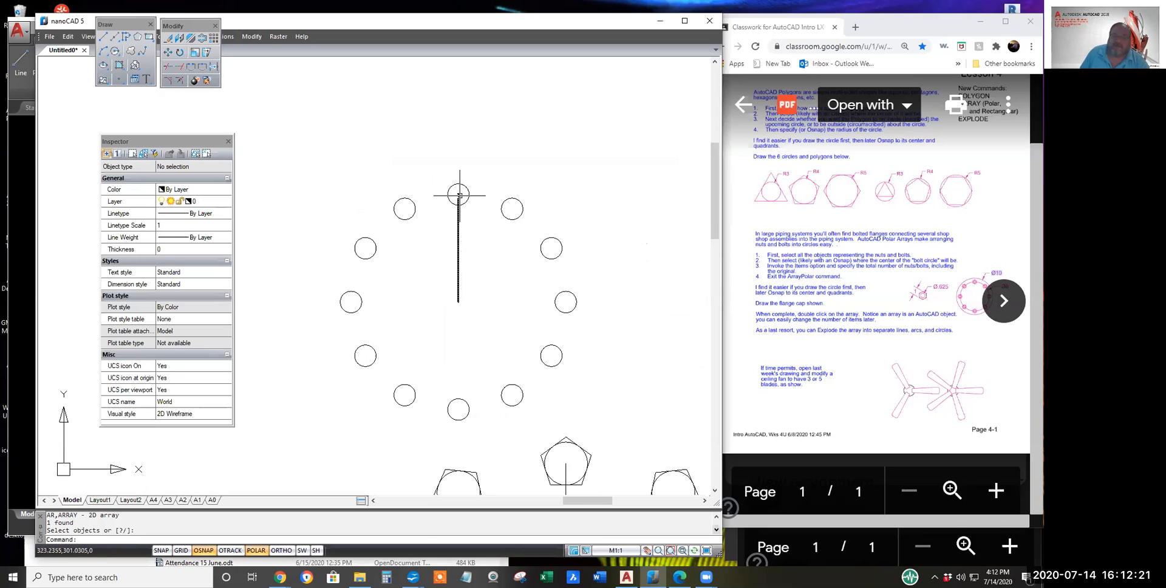
# Step: Check the construction line's properties and draw a circle with a radius of 25 centered on the line's lower end
pyautogui.click(458, 255)
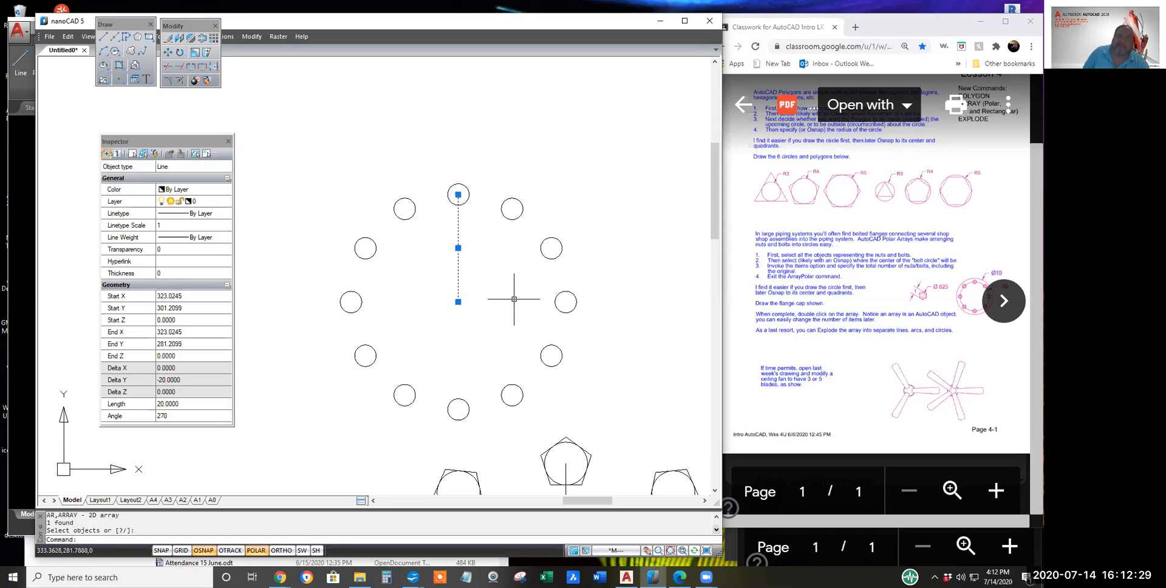
pyautogui.press('Escape')
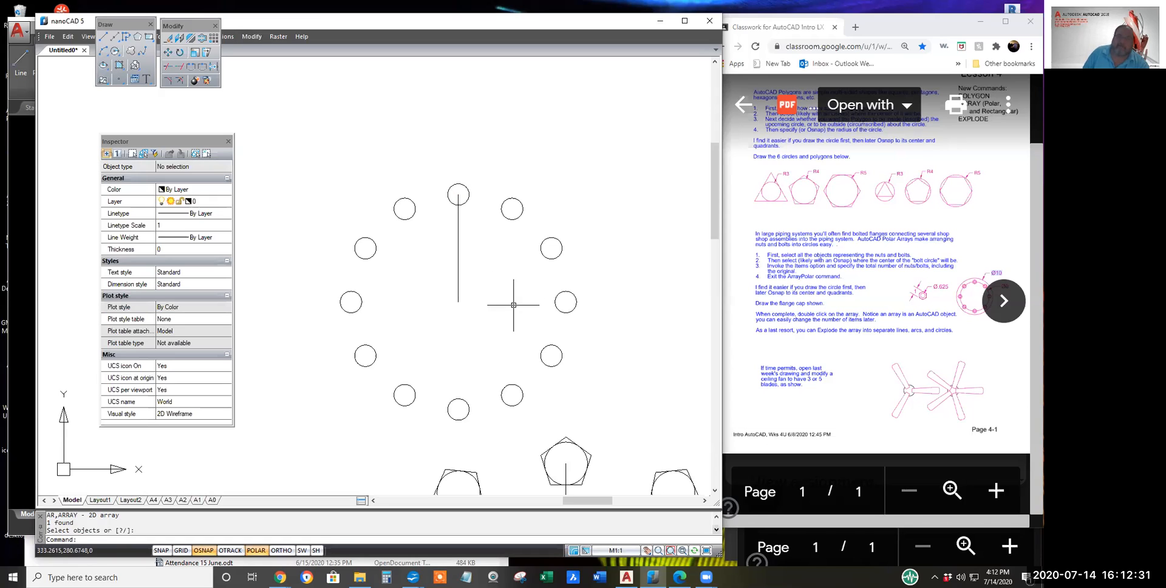
pyautogui.click(116, 53)
pyautogui.click(458, 302)
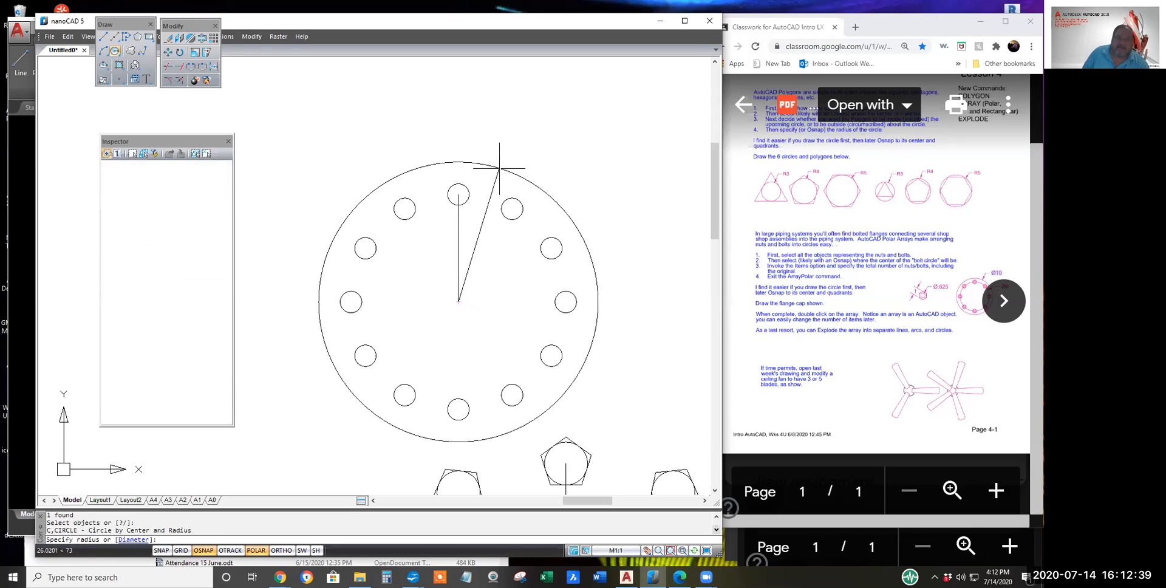
pyautogui.write('2')
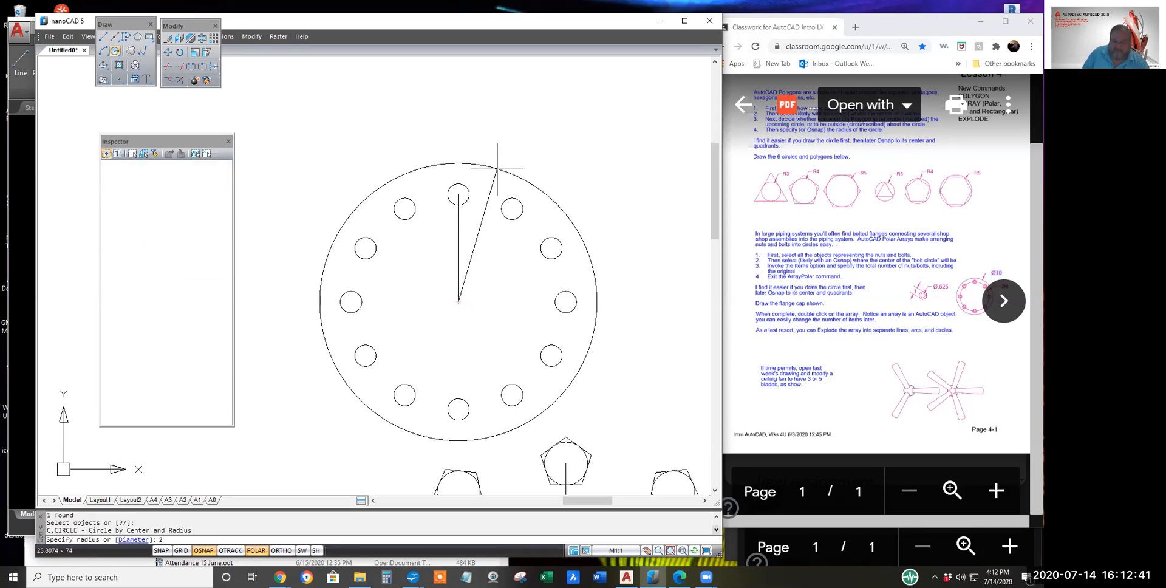
pyautogui.write('5')
pyautogui.press('Return')
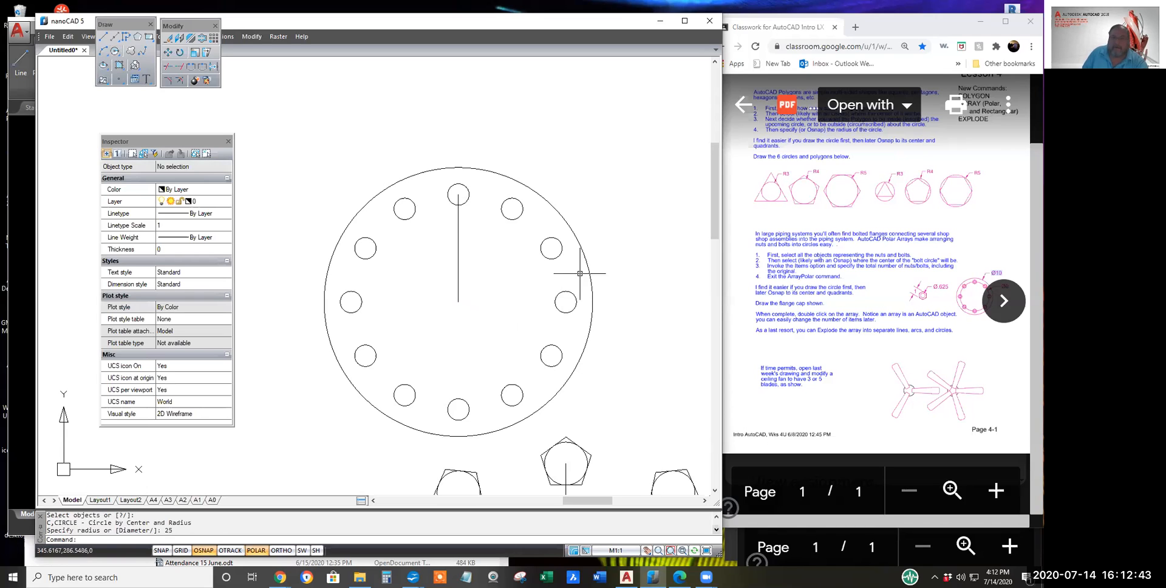
# Step: Erase the construction line running from the uppermost small circle to the center of the ring
pyautogui.click(168, 38)
pyautogui.click(458, 246)
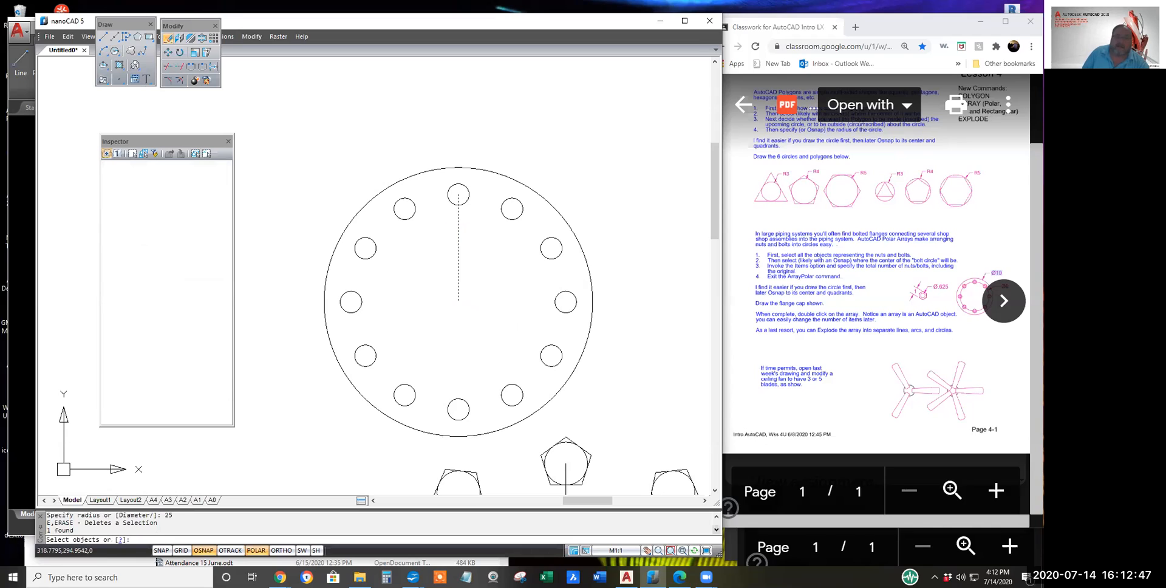
pyautogui.rightClick(437, 238)
pyautogui.click(457, 241)
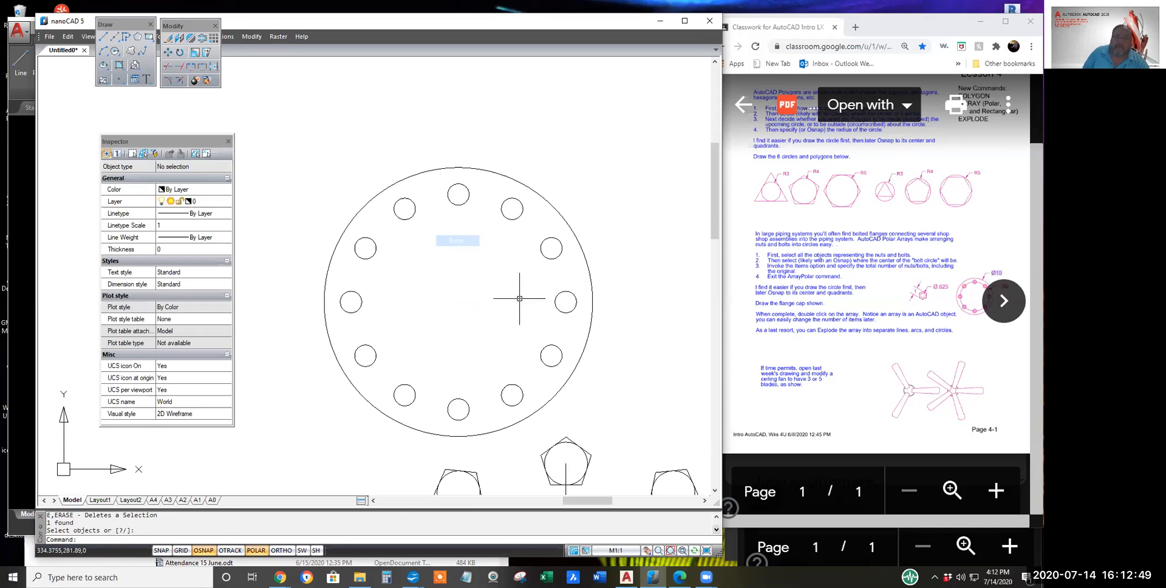
# Step: Review the running object snap options and switch to the AutoCAD drawing
pyautogui.rightClick(203, 550)
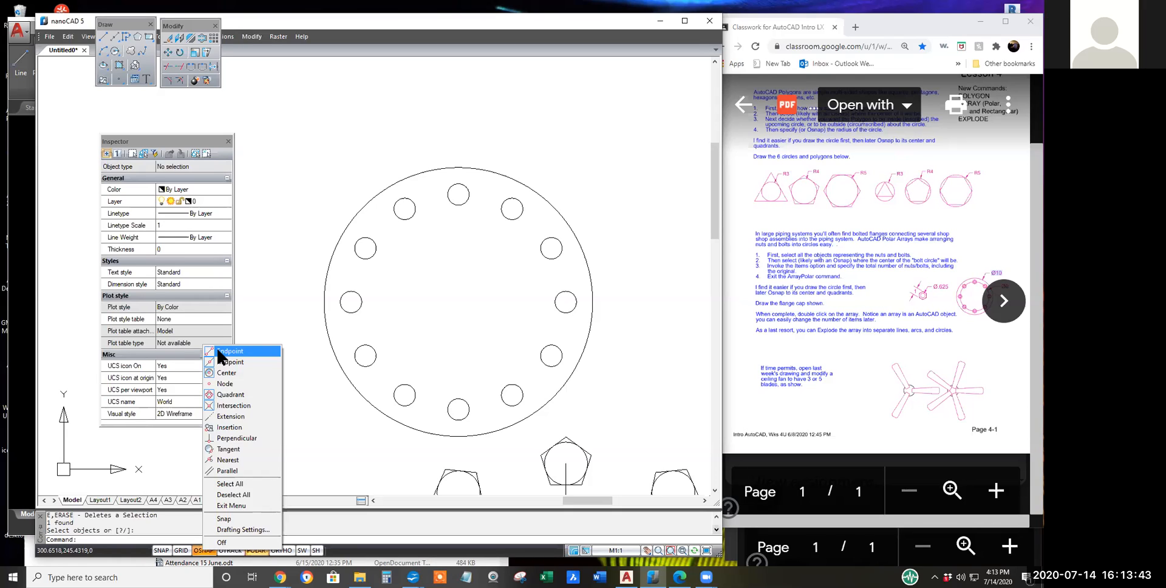
pyautogui.click(23, 165)
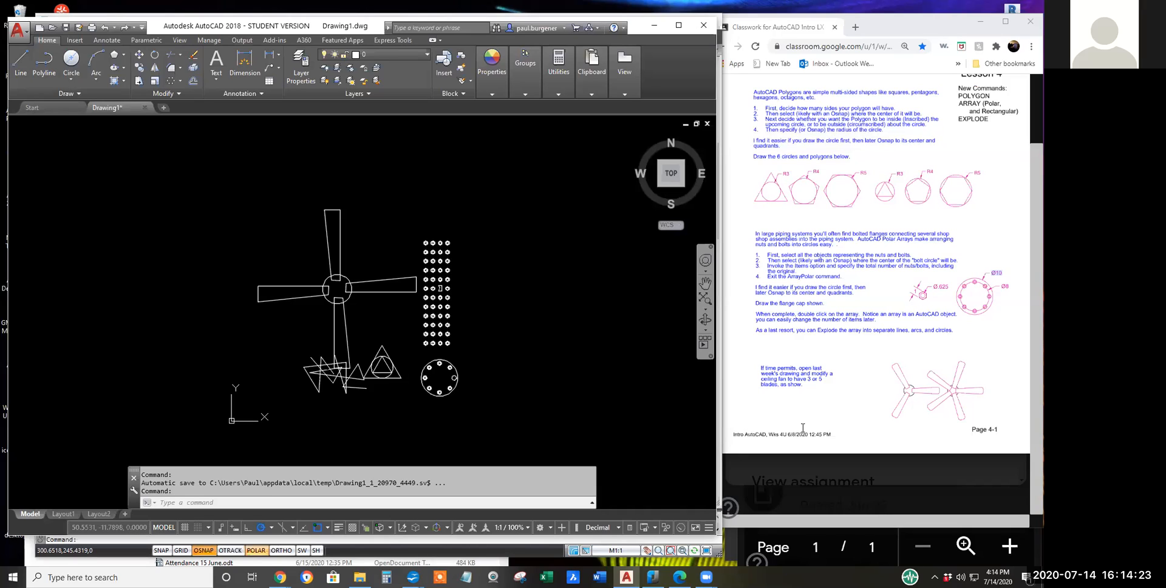
# Step: Move the page 4-1 polygon and array worksheet off the page 4-2 worksheet and close it
pyautogui.moveTo(811, 500)
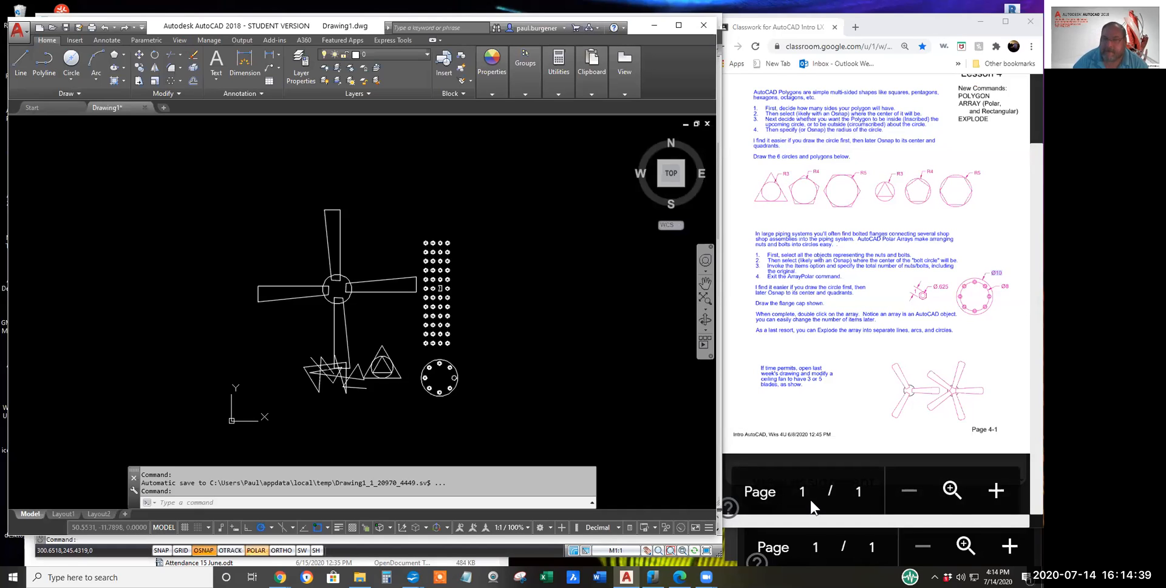
pyautogui.click(759, 398)
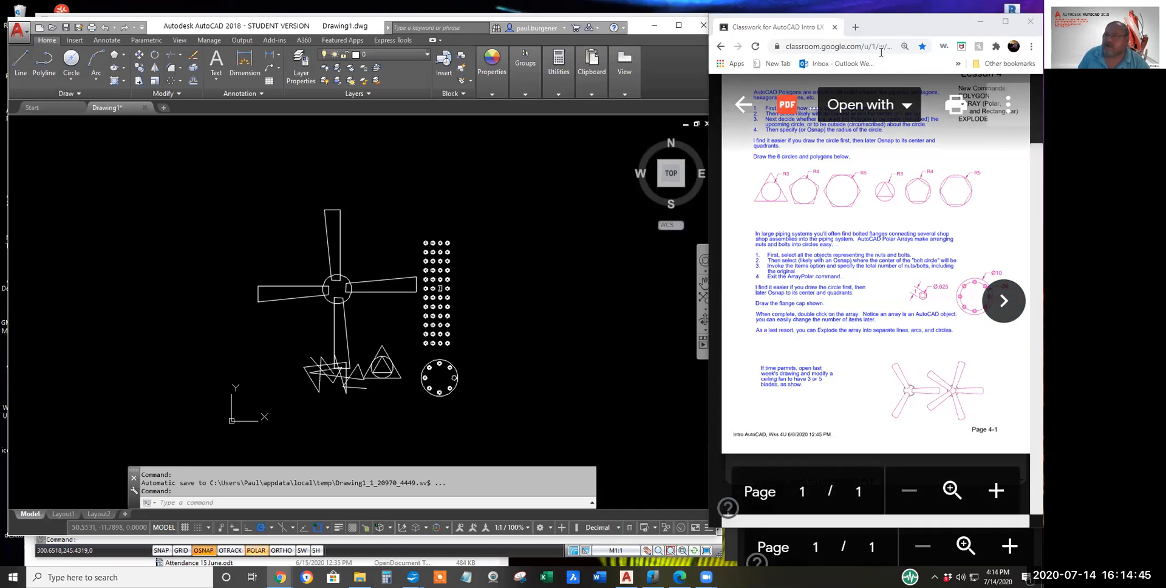
pyautogui.moveTo(910, 26); pyautogui.dragTo(900, 28)
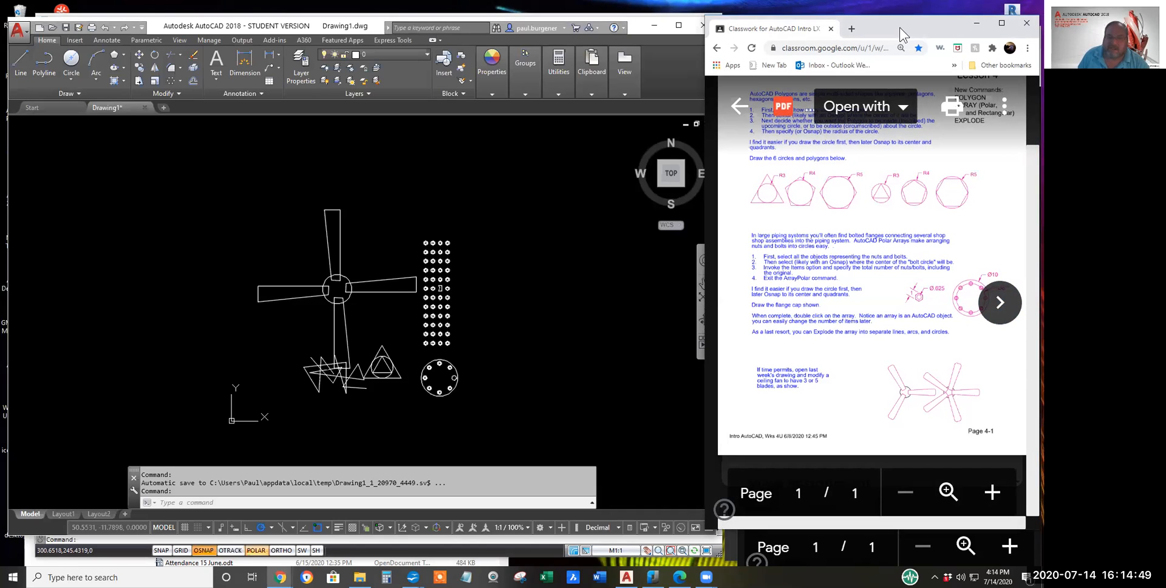
pyautogui.moveTo(899, 28); pyautogui.dragTo(363, 58)
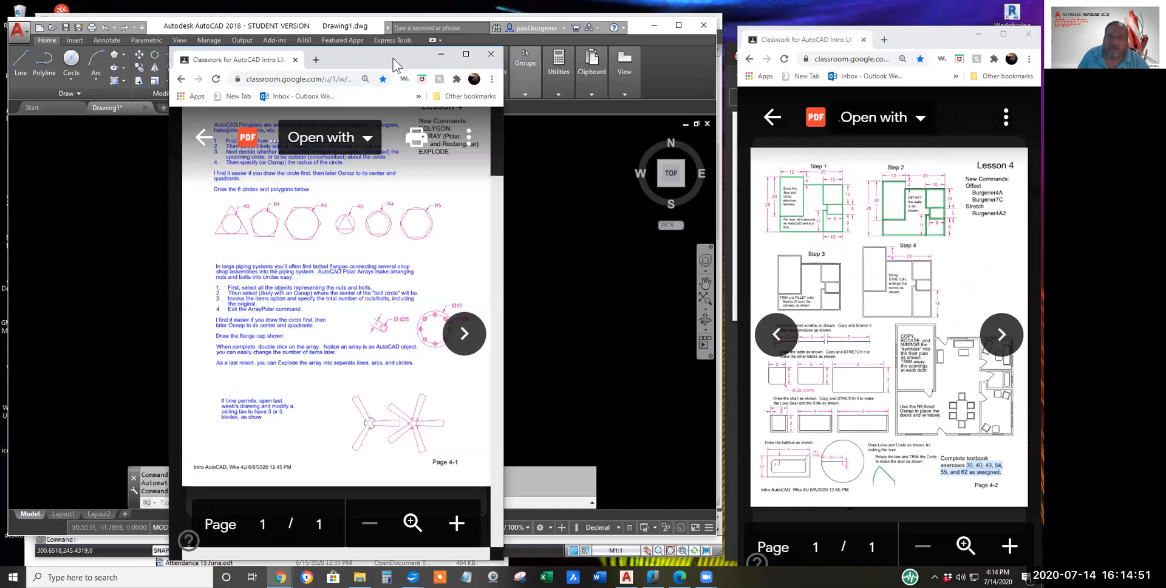
pyautogui.click(490, 58)
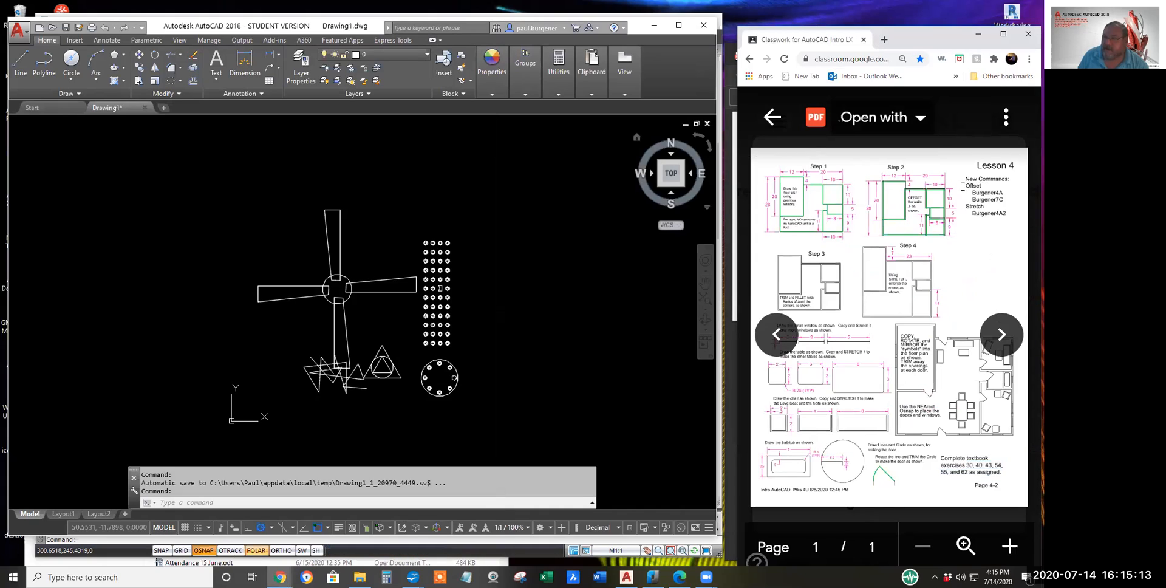
# Step: Point out the Offset and Stretch commands in the Lesson 4 worksheet, and widen and reposition its window
pyautogui.doubleClick(979, 185)
pyautogui.doubleClick(976, 207)
pyautogui.moveTo(737, 69); pyautogui.dragTo(553, 69)
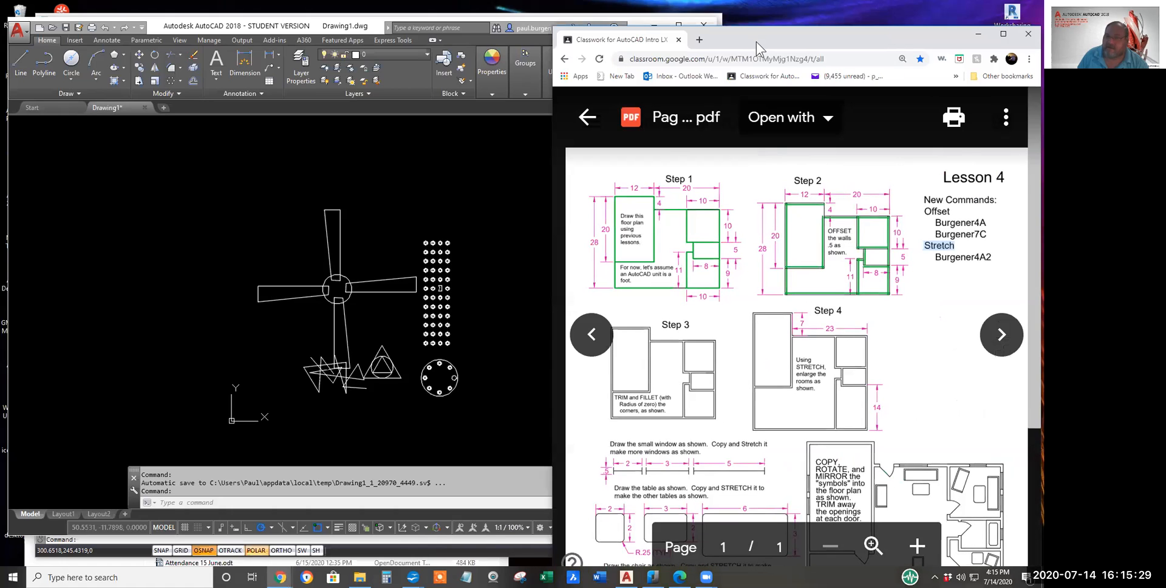
pyautogui.moveTo(756, 41); pyautogui.dragTo(783, 104)
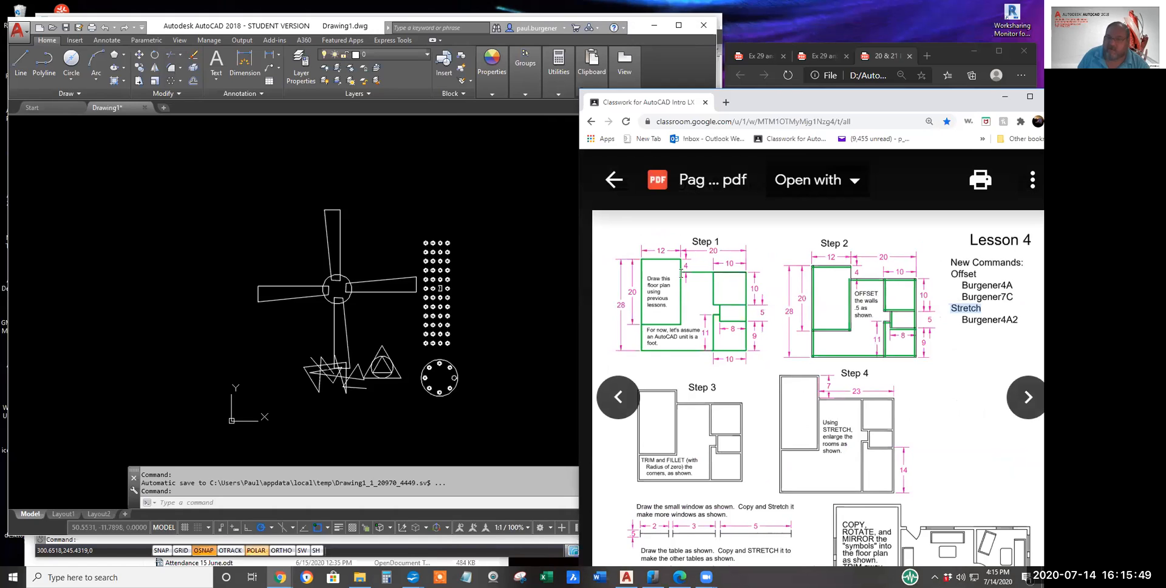
pyautogui.click(682, 273)
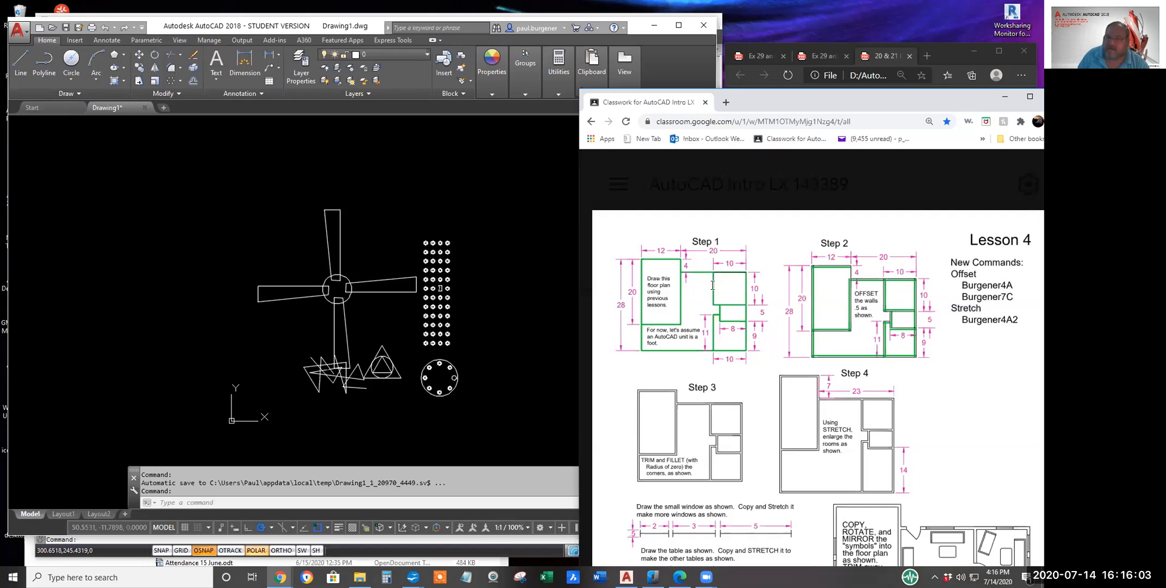
# Step: Switch back to AutoCAD and narrow its window so the Step 1 floor plan in the worksheet stays visible
pyautogui.click(474, 300)
pyautogui.moveTo(471, 302); pyautogui.dragTo(296, 264, button='middle')
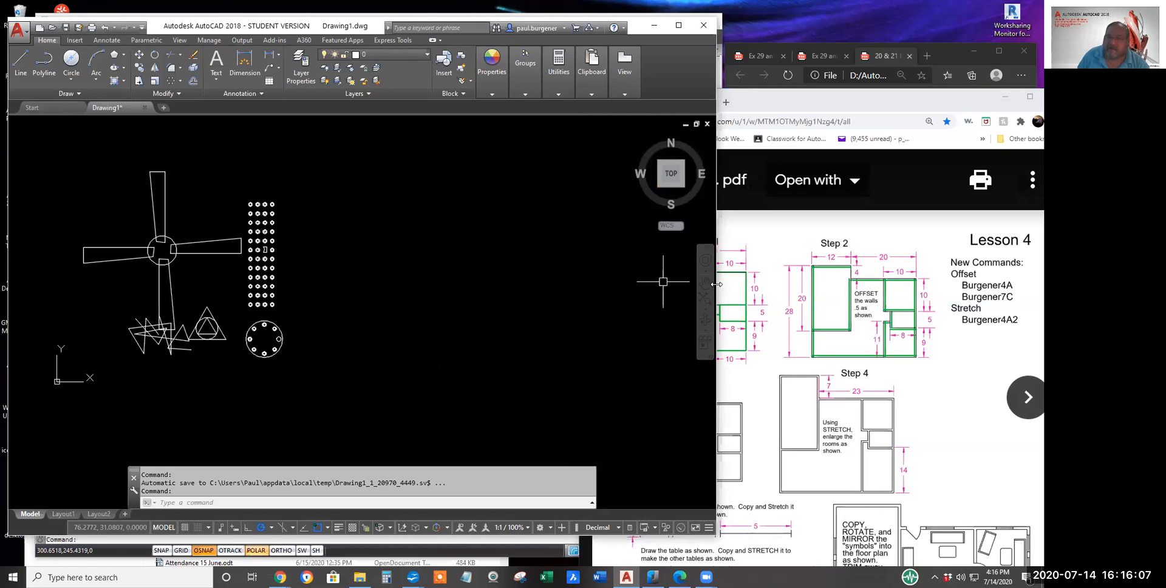
pyautogui.moveTo(716, 284); pyautogui.dragTo(546, 285)
# Step: Start the Step 1 floor plan outline in the empty area beside the existing objects with a horizontal line 12 units long
pyautogui.scroll(-3, 346, 296)
pyautogui.scroll(-3, 348, 298)
pyautogui.moveTo(338, 291)
pyautogui.mouseDown(button='middle')
pyautogui.moveTo(143, 279)
pyautogui.moveTo(222, 301)
pyautogui.mouseUp(button='middle')
pyautogui.scroll(2, 176, 279)
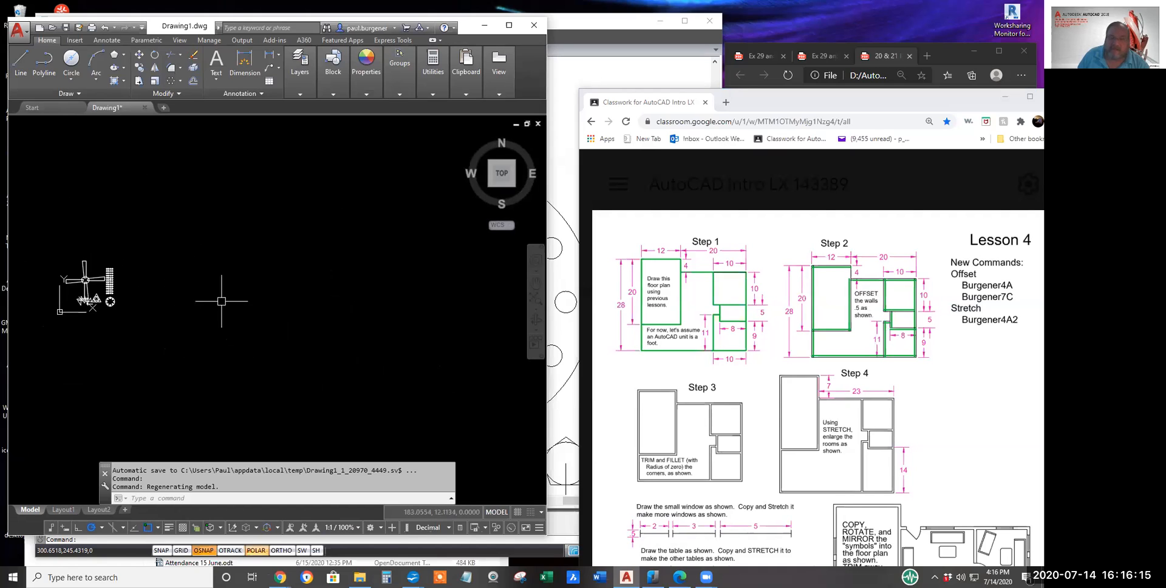
pyautogui.click(20, 58)
pyautogui.click(201, 212)
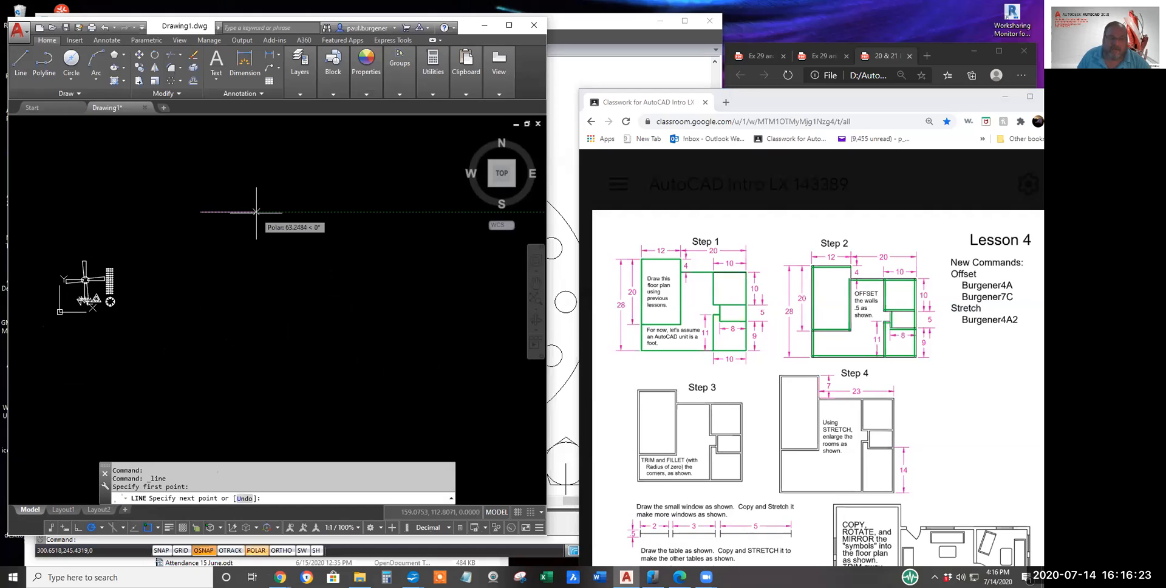
pyautogui.write('12')
pyautogui.press('Return')
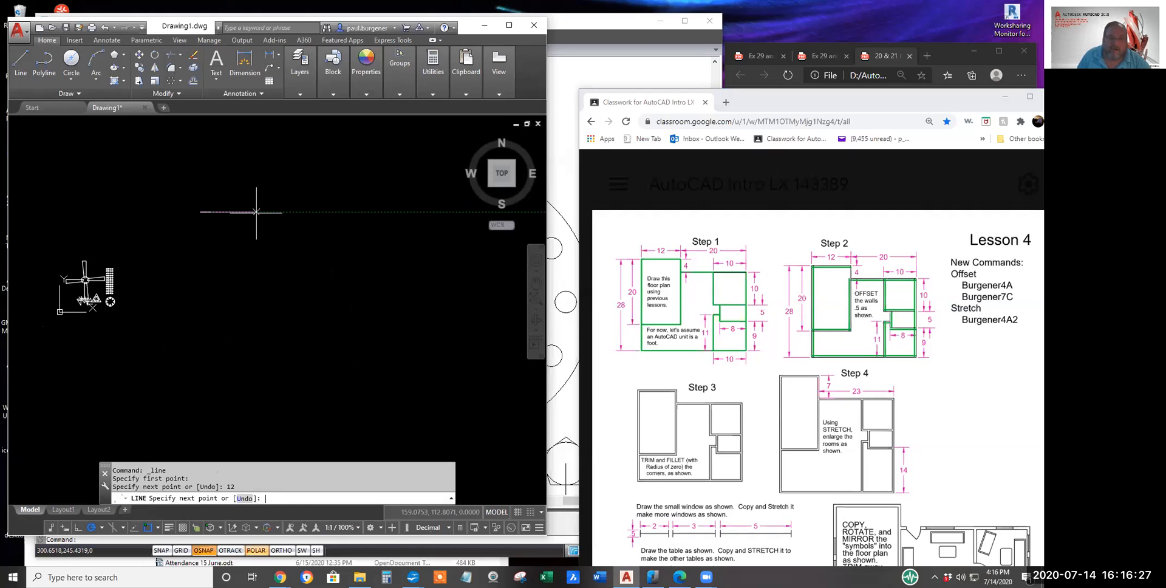
# Step: Continue the floor plan outline 4 units down, then right with two consecutive 10-unit segments
pyautogui.scroll(6, 213, 221)
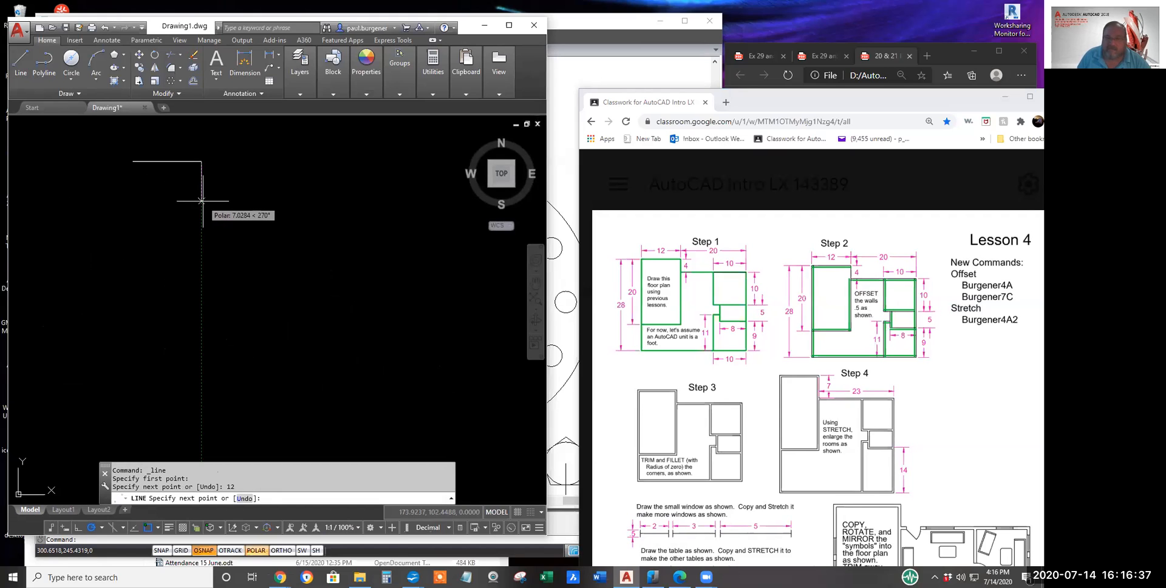
pyautogui.write('4')
pyautogui.press('Return')
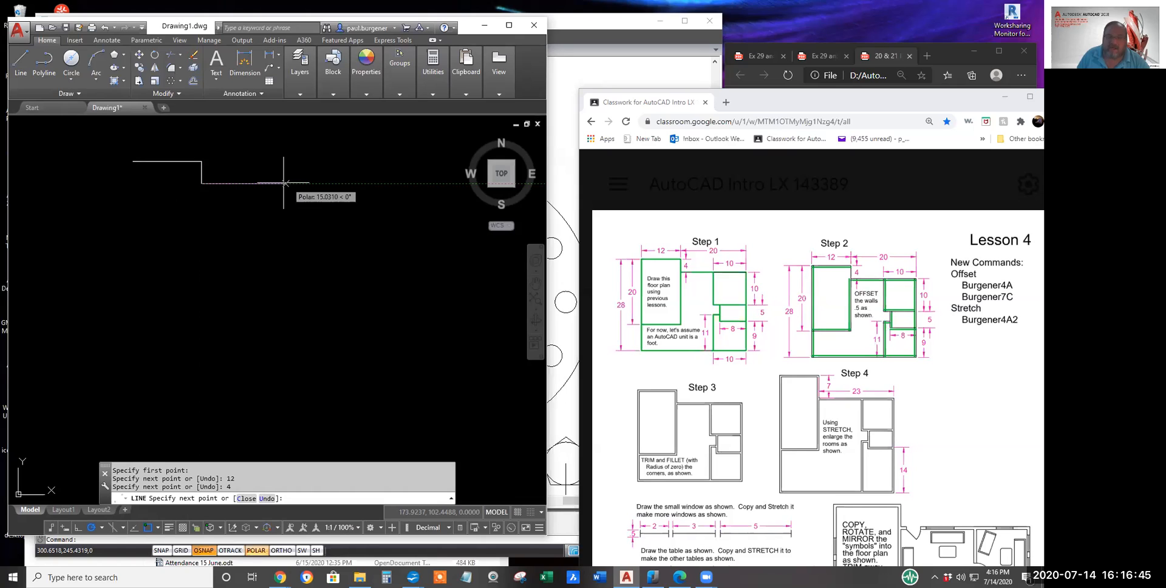
pyautogui.write('10')
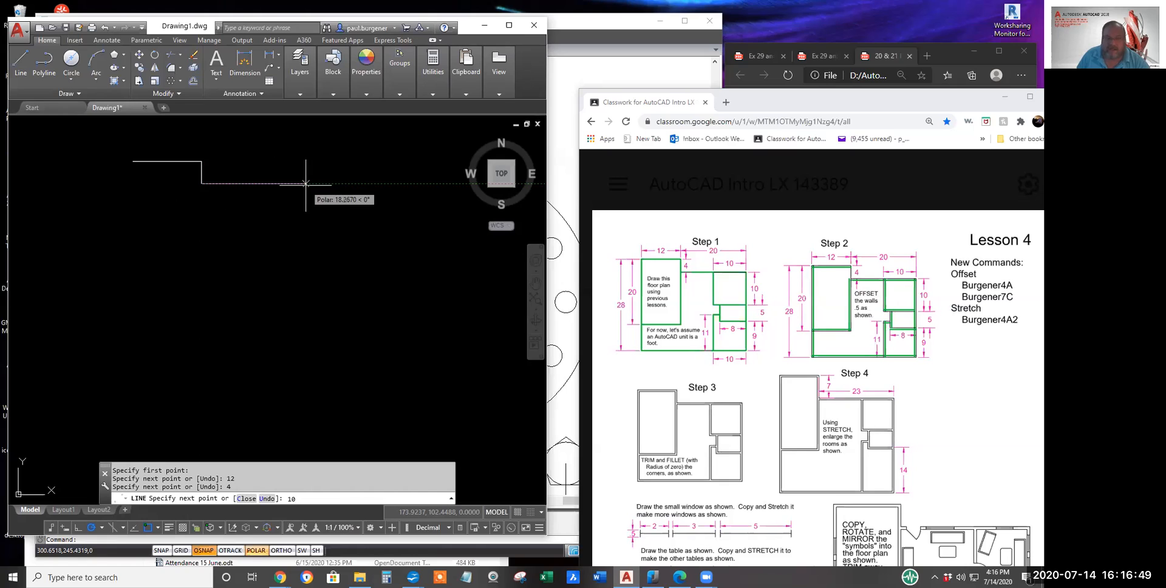
pyautogui.press('Return')
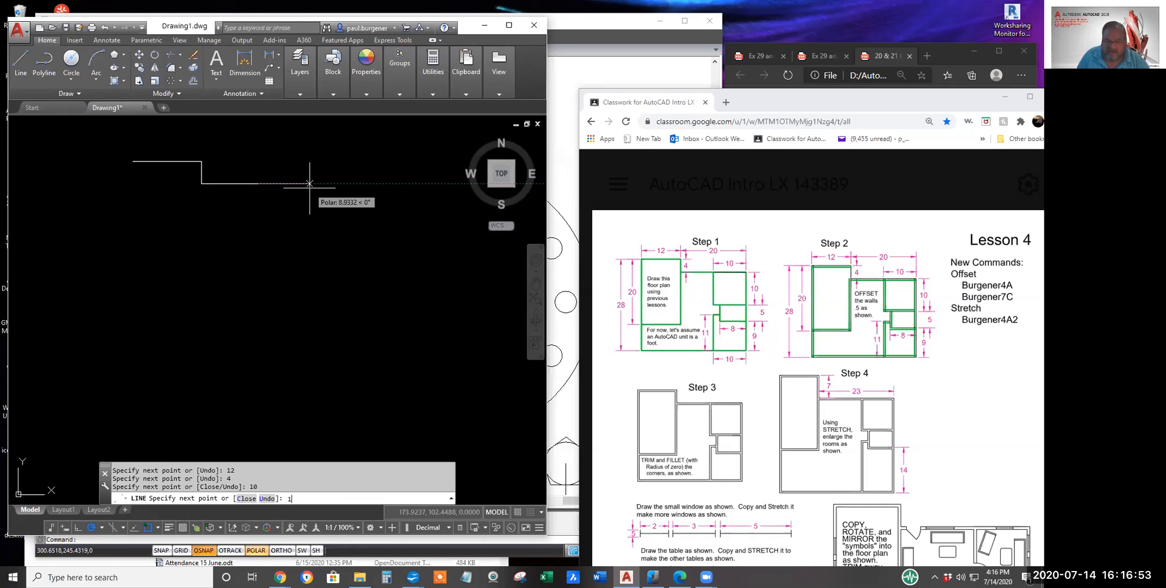
pyautogui.write('10')
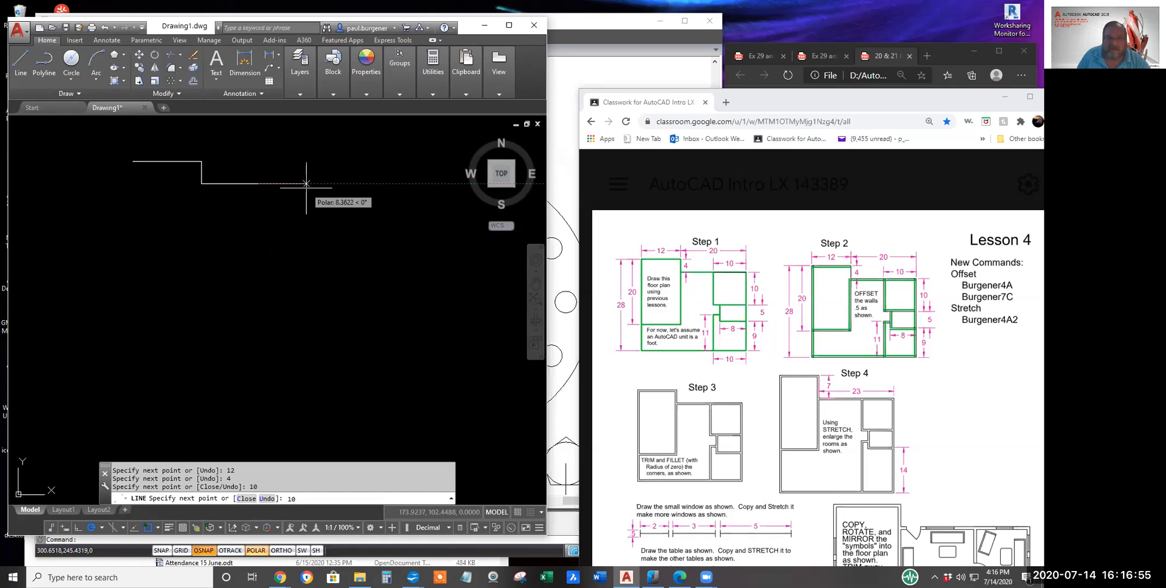
pyautogui.press('Return')
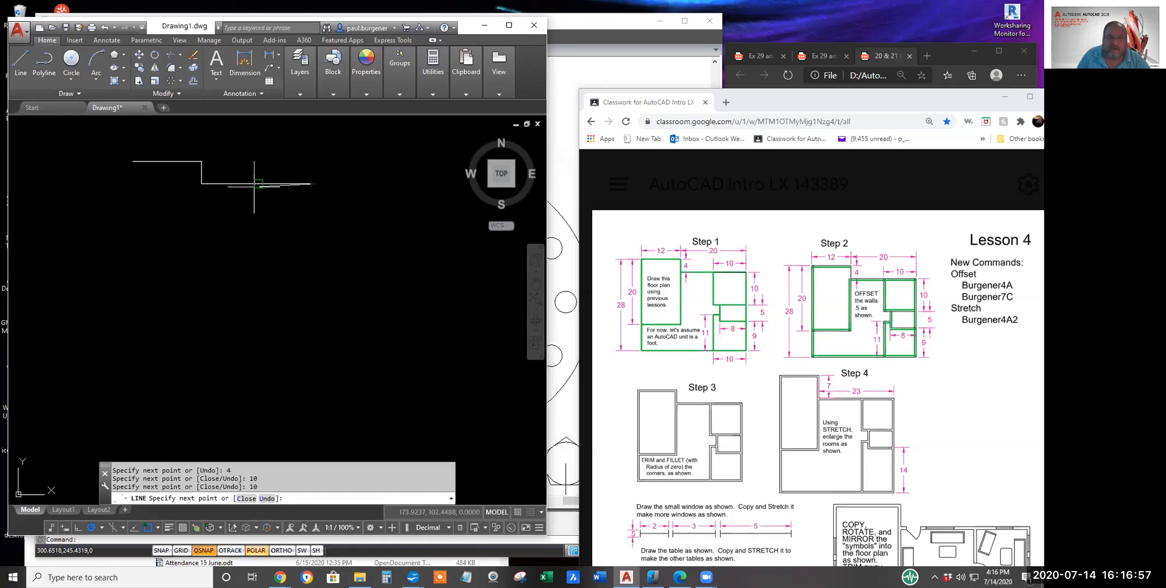
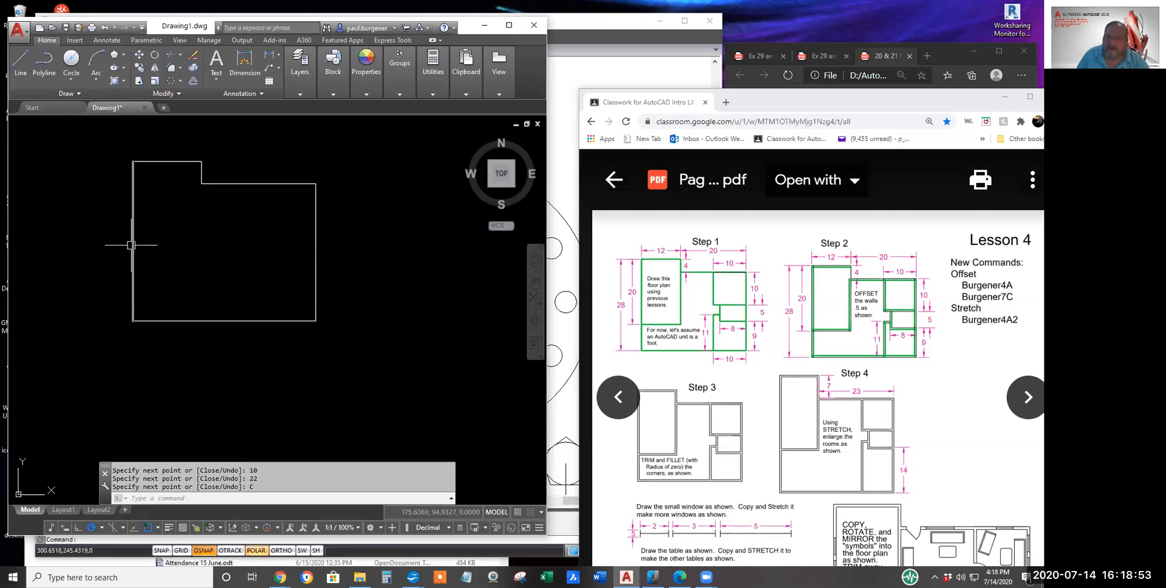
# Step: Erase the single full-height left wall line of the floor plan outline
pyautogui.click(194, 55)
pyautogui.click(134, 200)
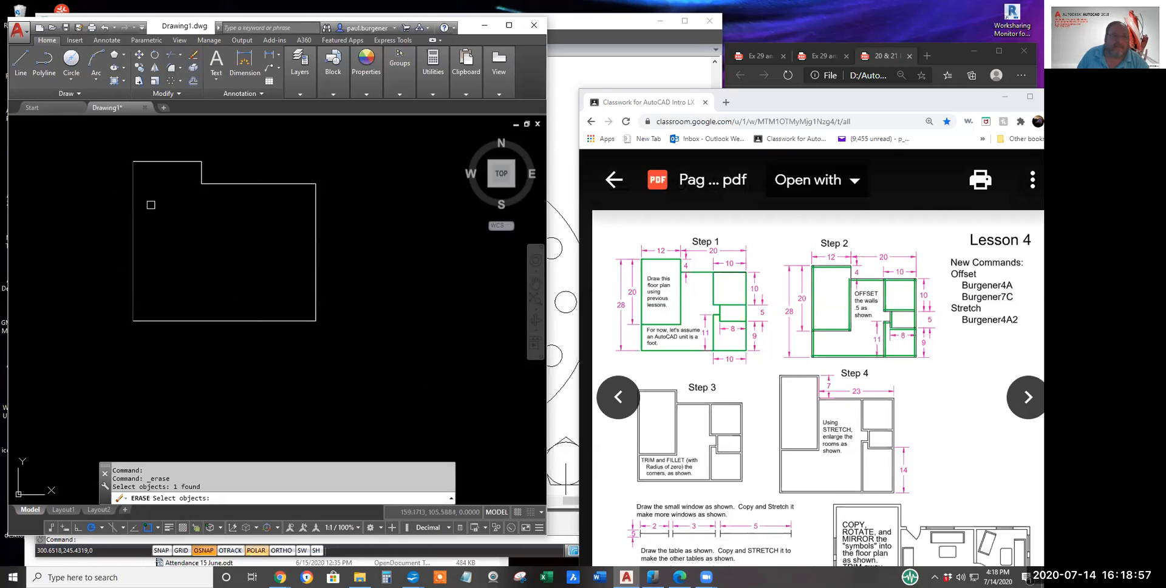
pyautogui.press('Return')
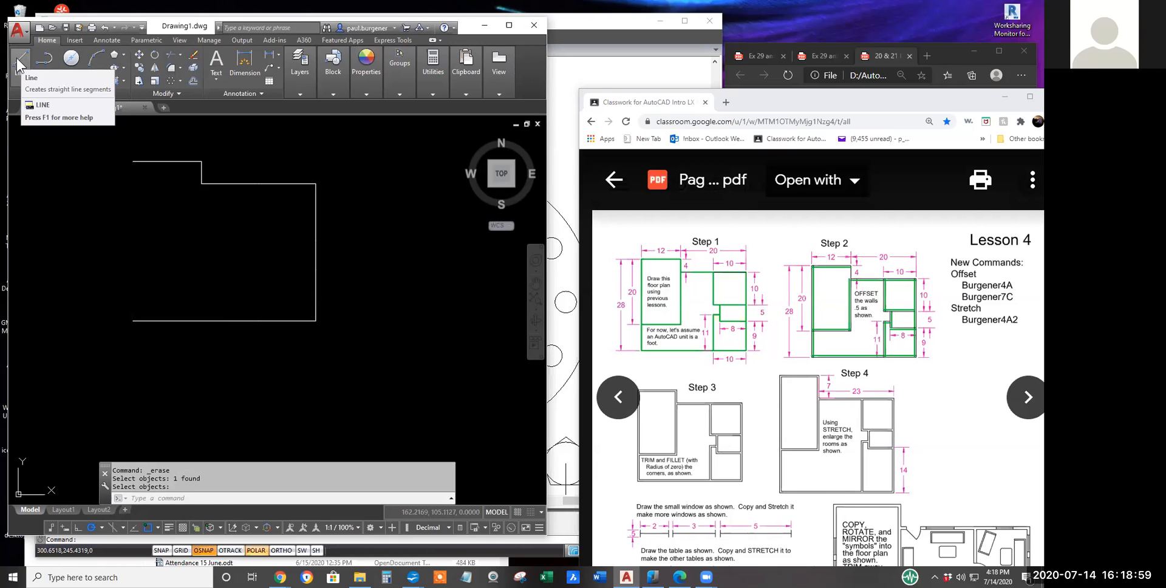
# Step: Redraw the left wall upward from the lower-left corner as an 8-unit segment followed by a 20-unit segment
pyautogui.click(18, 61)
pyautogui.click(133, 321)
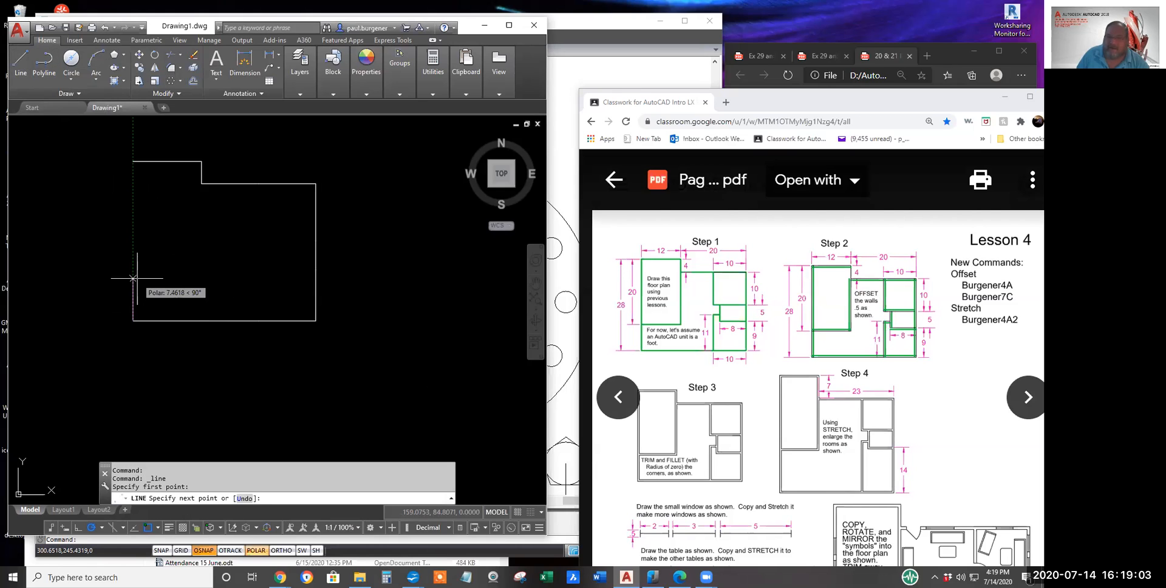
pyautogui.write('8')
pyautogui.press('Return')
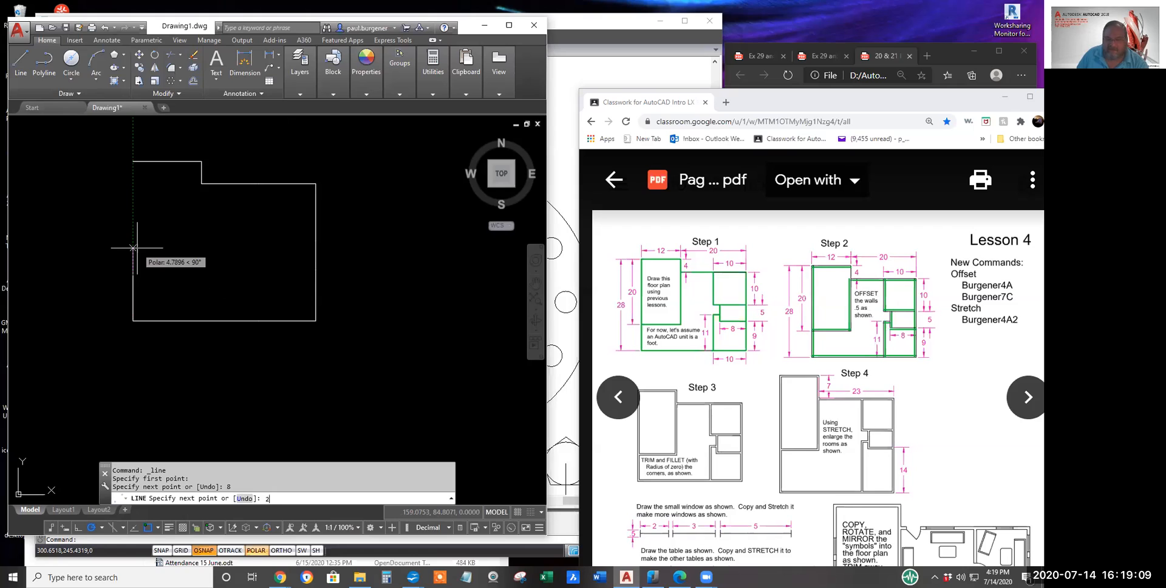
pyautogui.write('20')
pyautogui.press('Return')
pyautogui.press('Return')
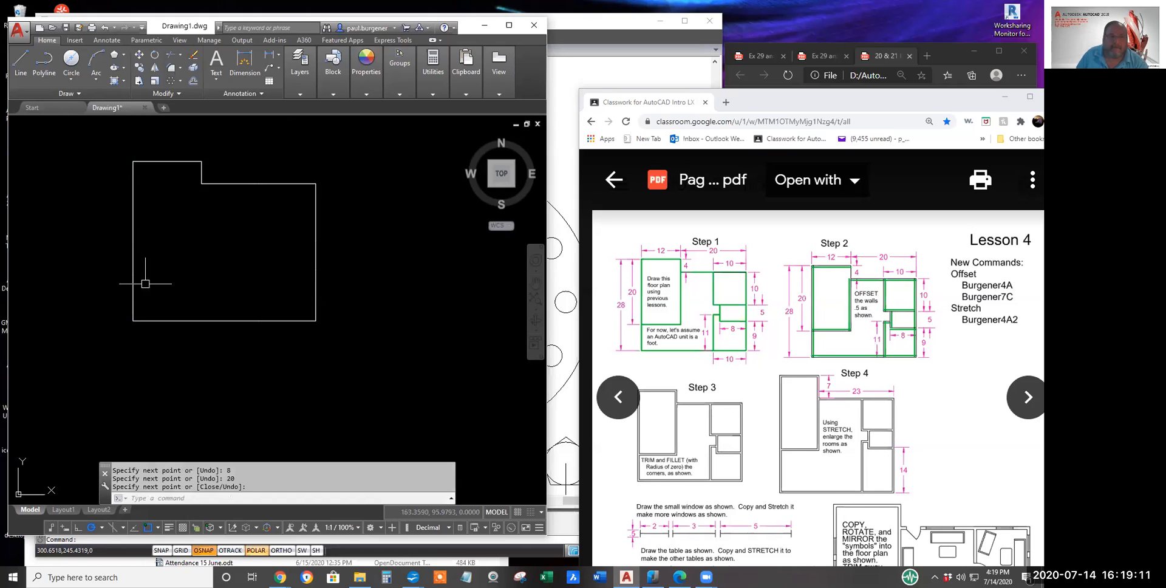
# Step: Select the upper left wall segment, and the whole outline with a crossing window, to inspect where the walls are segmented
pyautogui.click(133, 260)
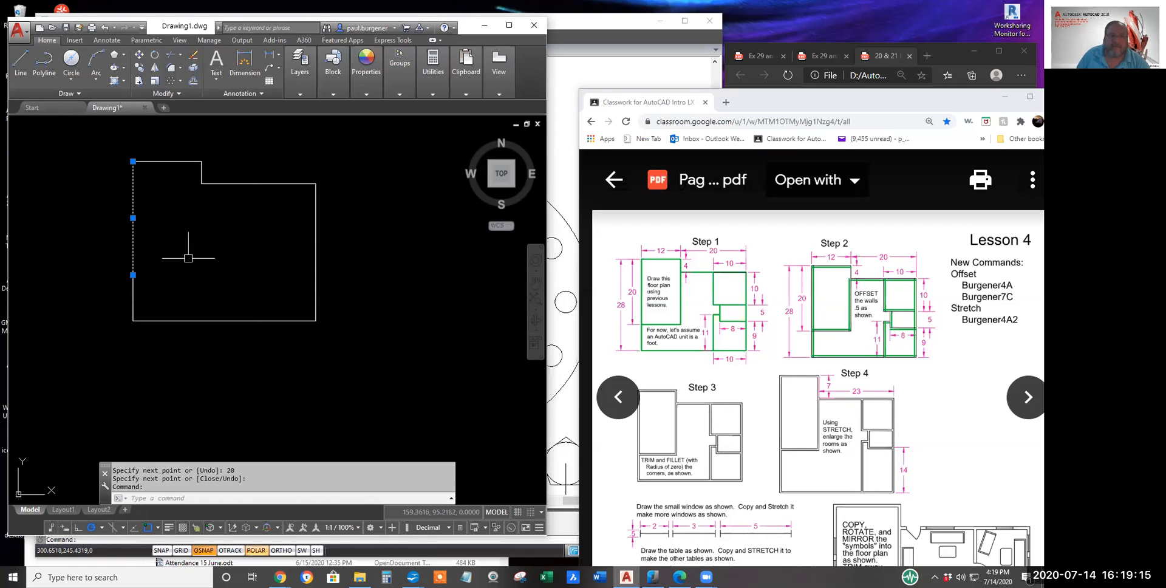
pyautogui.press('Escape')
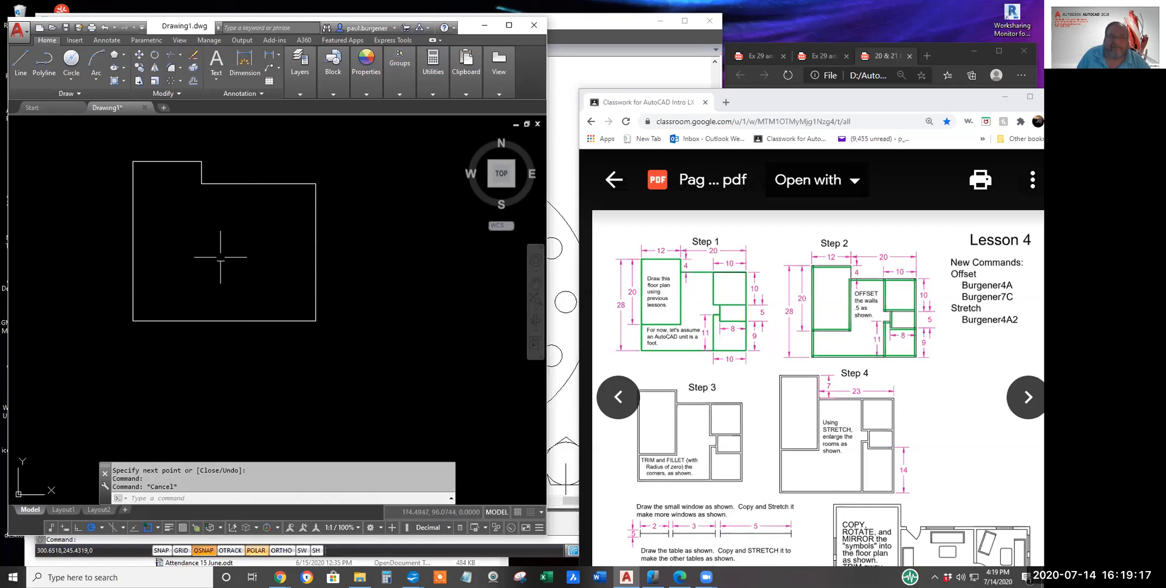
pyautogui.click(351, 346)
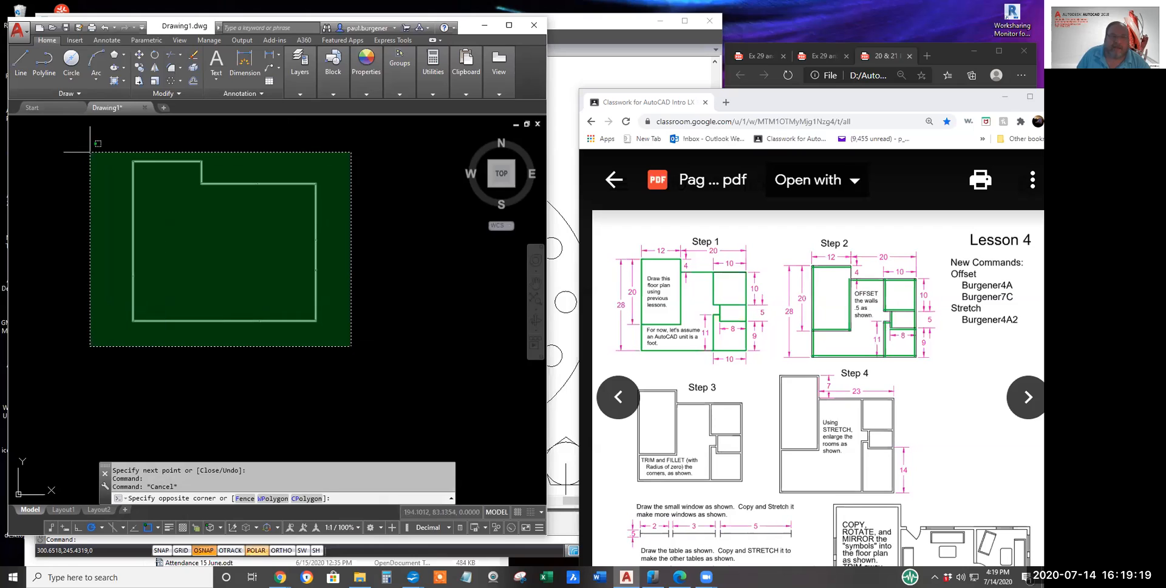
pyautogui.click(63, 127)
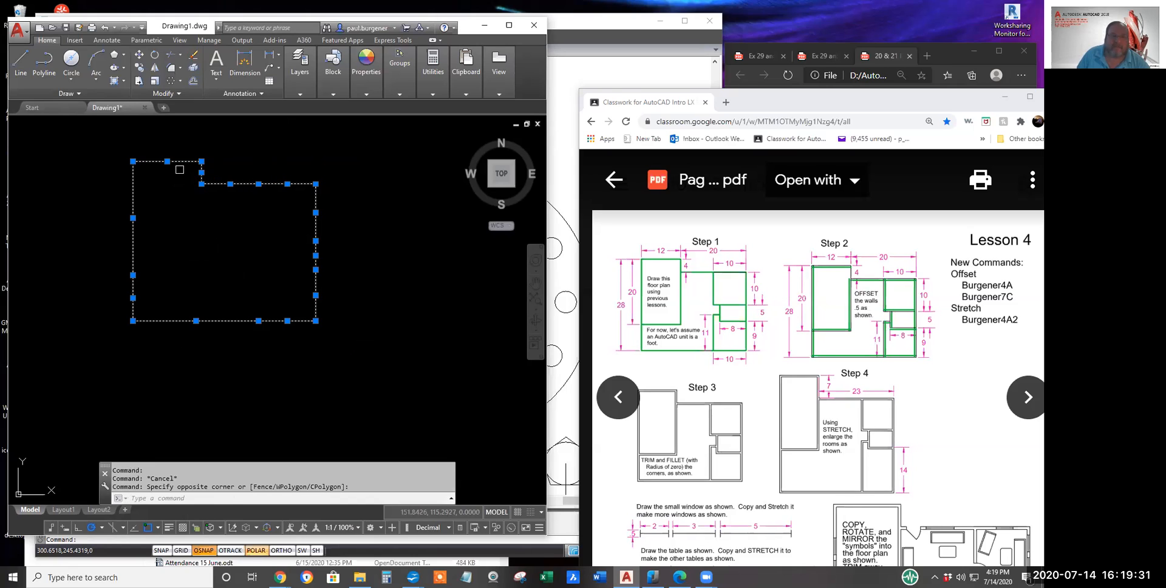
pyautogui.press('Escape')
pyautogui.press('Escape')
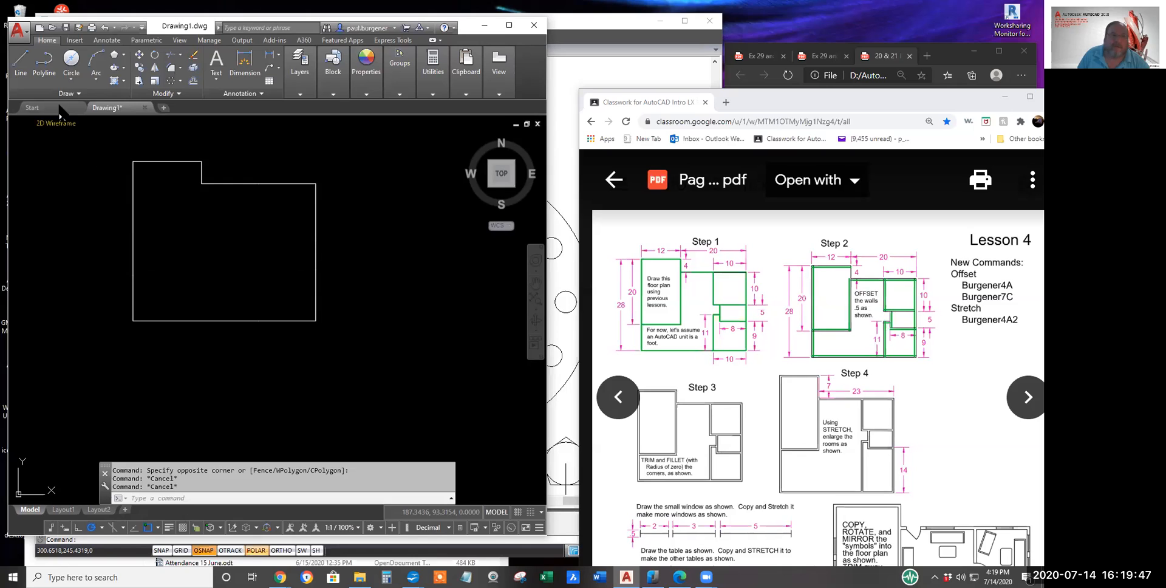
# Step: Draw the small 8 by 5 room inward from the right wall's upper segment endpoint, closing it perpendicular to that wall
pyautogui.click(26, 64)
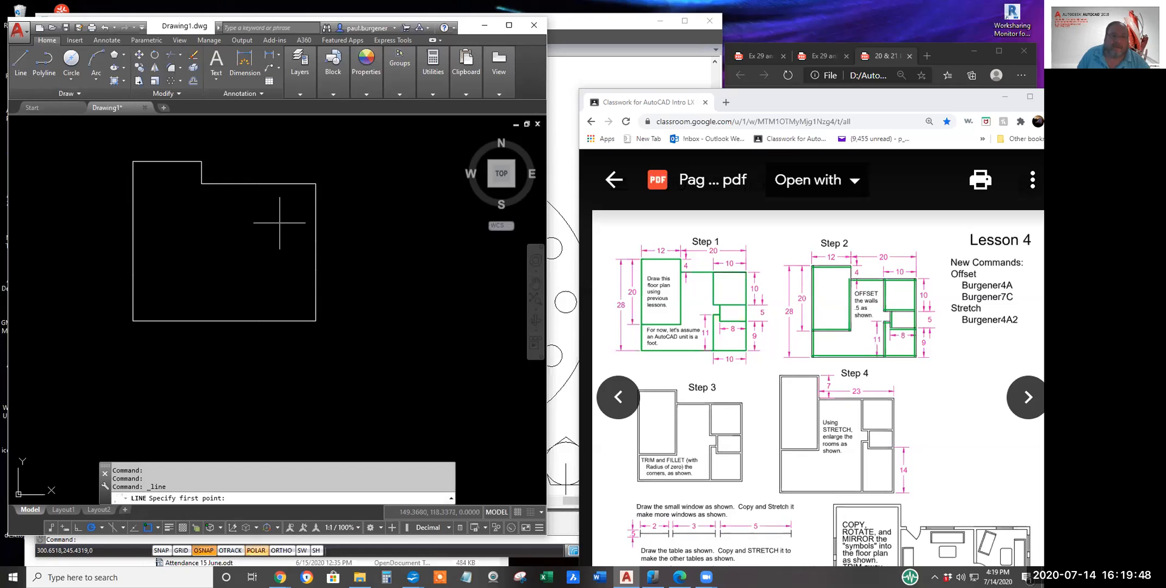
pyautogui.click(316, 240)
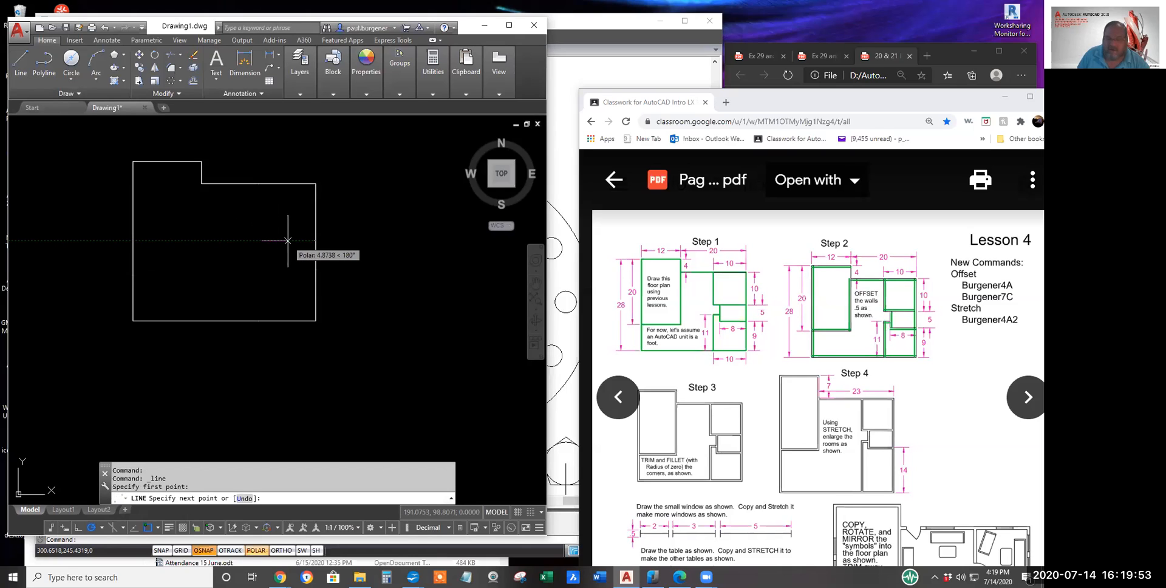
pyautogui.write('8')
pyautogui.press('Return')
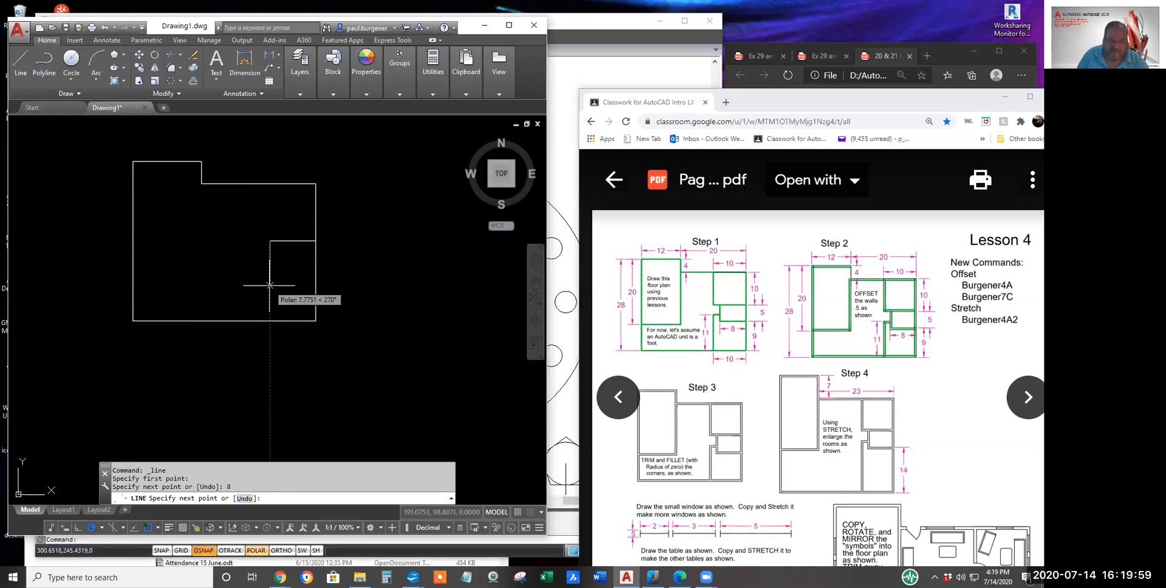
pyautogui.write('5')
pyautogui.press('Return')
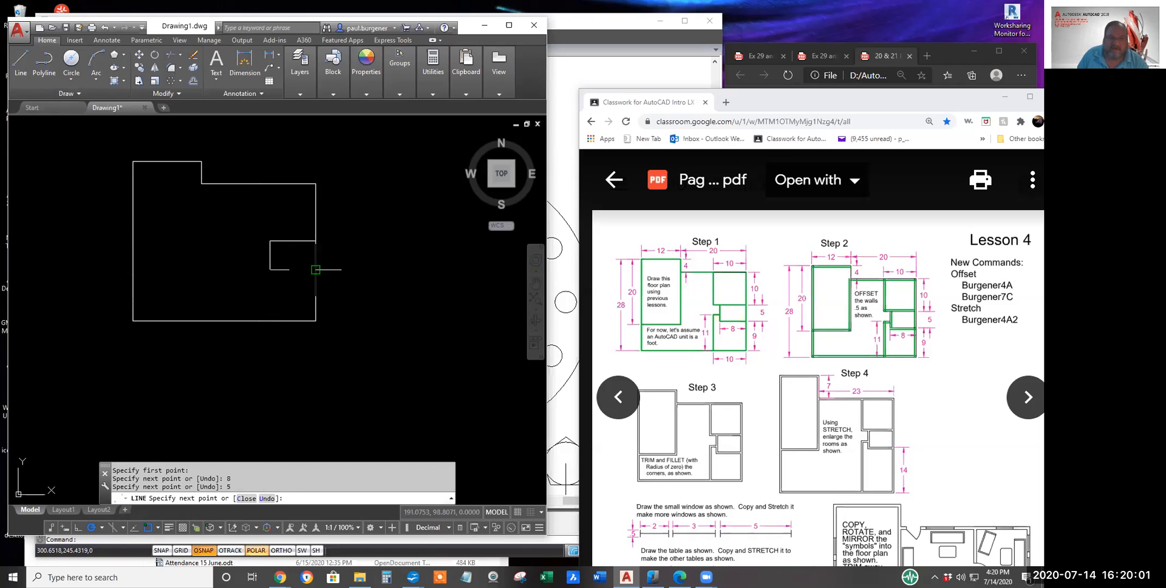
pyautogui.click(315, 269)
pyautogui.press('Return')
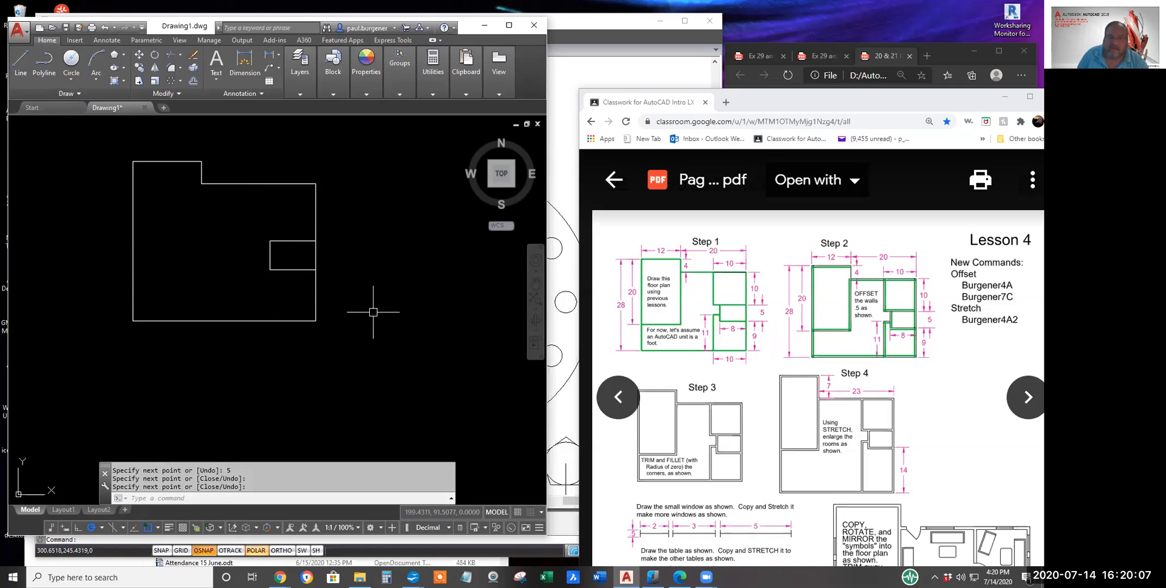
# Step: Draw an interior wall 11 units up from the bottom wall's segment endpoint, then across to the small room's left wall
pyautogui.click(18, 57)
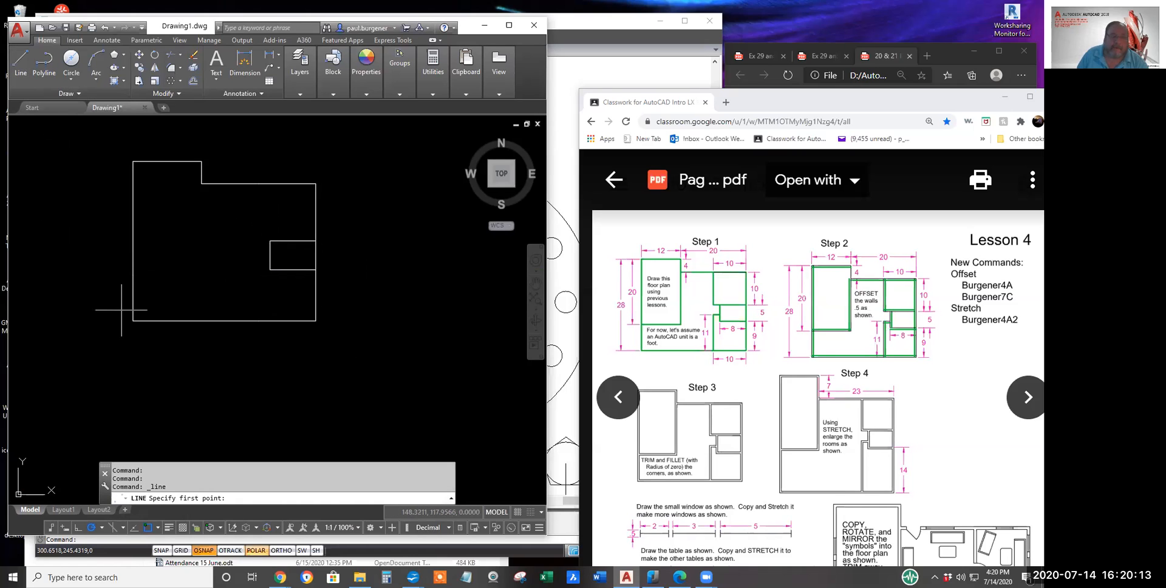
pyautogui.click(258, 320)
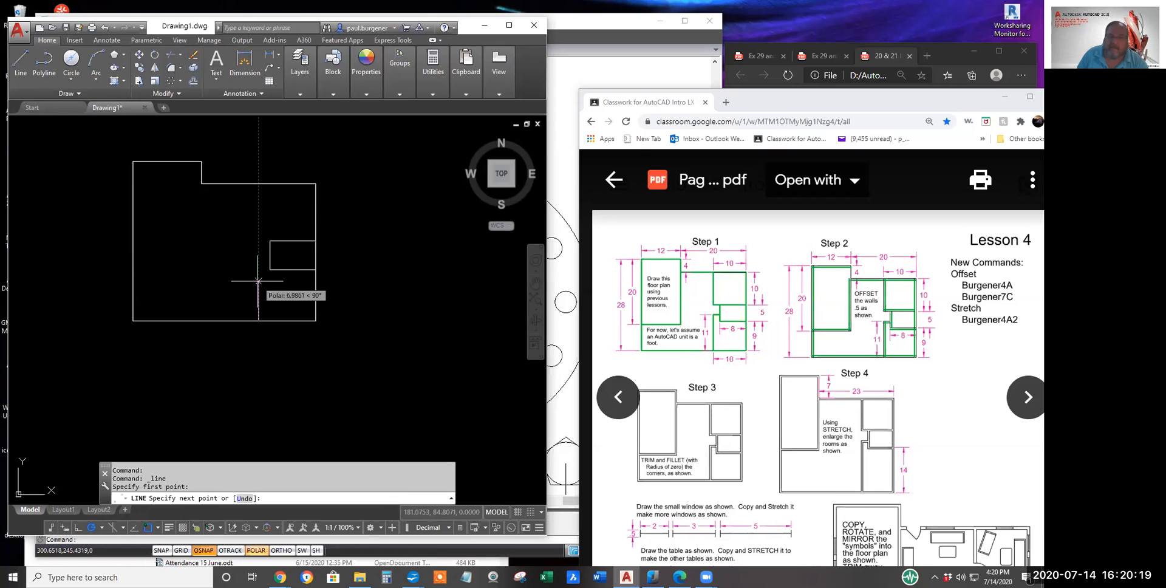
pyautogui.write('11')
pyautogui.press('Return')
pyautogui.scroll(5, 260, 254)
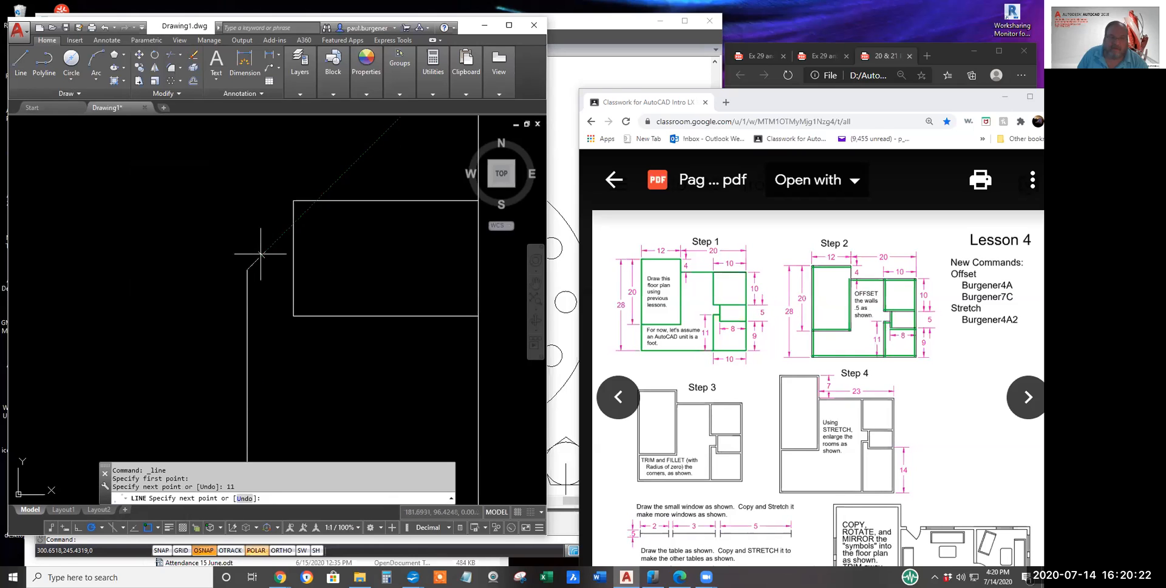
pyautogui.click(293, 269)
pyautogui.press('Return')
pyautogui.scroll(-4, 305, 320)
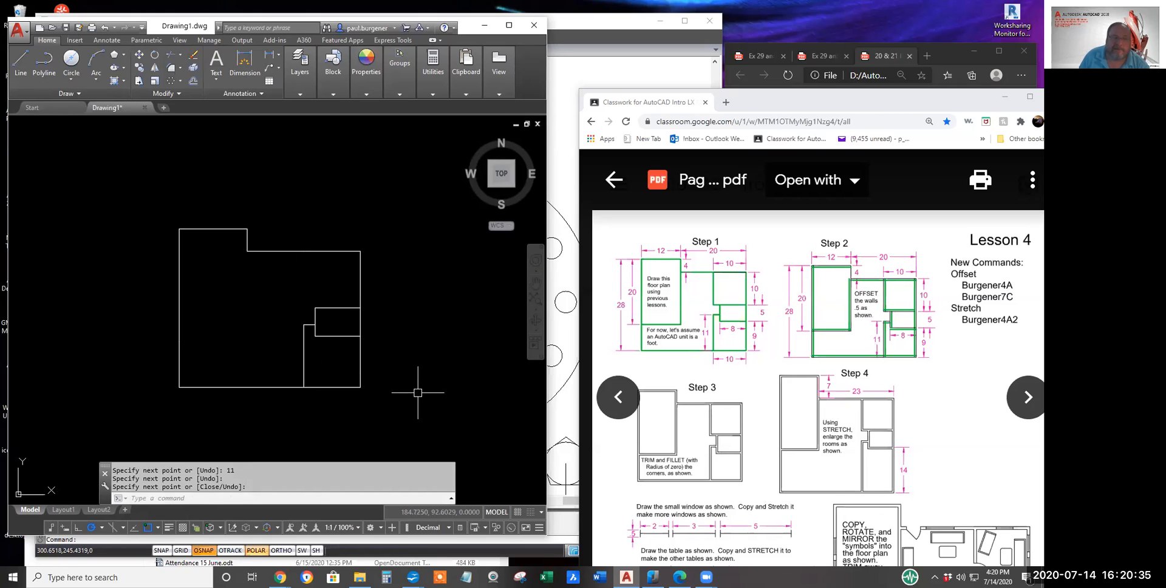
# Step: Draw an interior wall 10 units down from the midpoint break in the upper wall, then across to the small room's upper-left corner
pyautogui.click(29, 68)
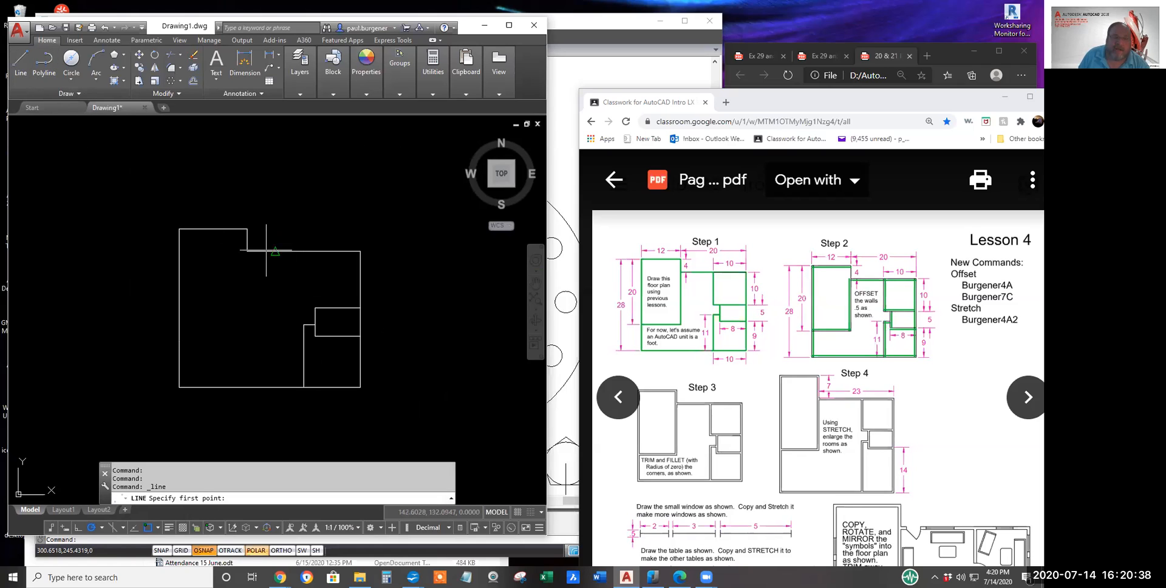
pyautogui.click(303, 251)
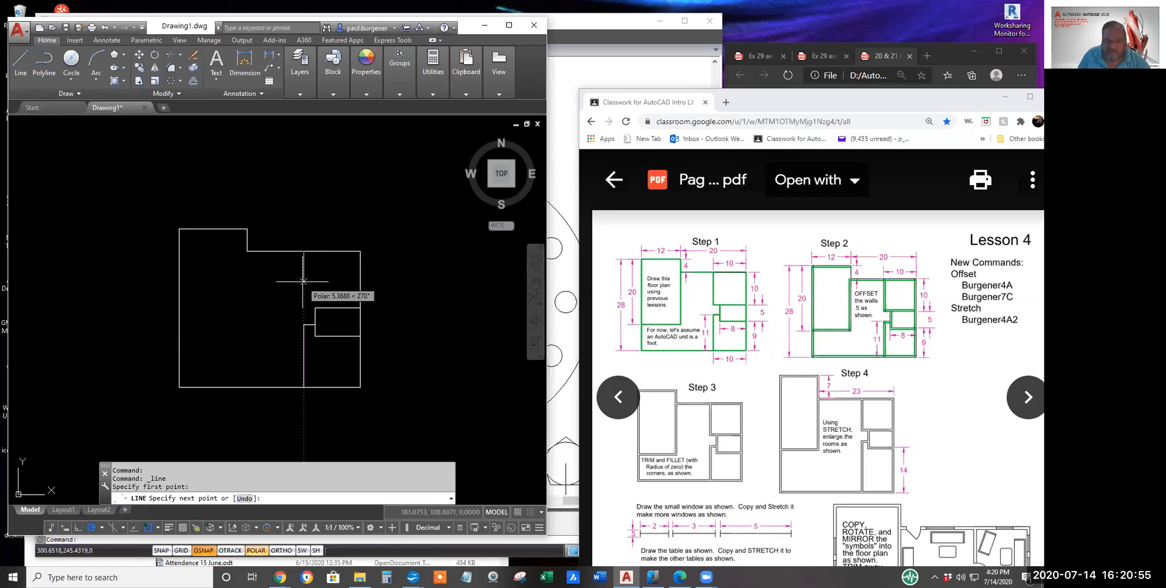
pyautogui.write('10')
pyautogui.press('Return')
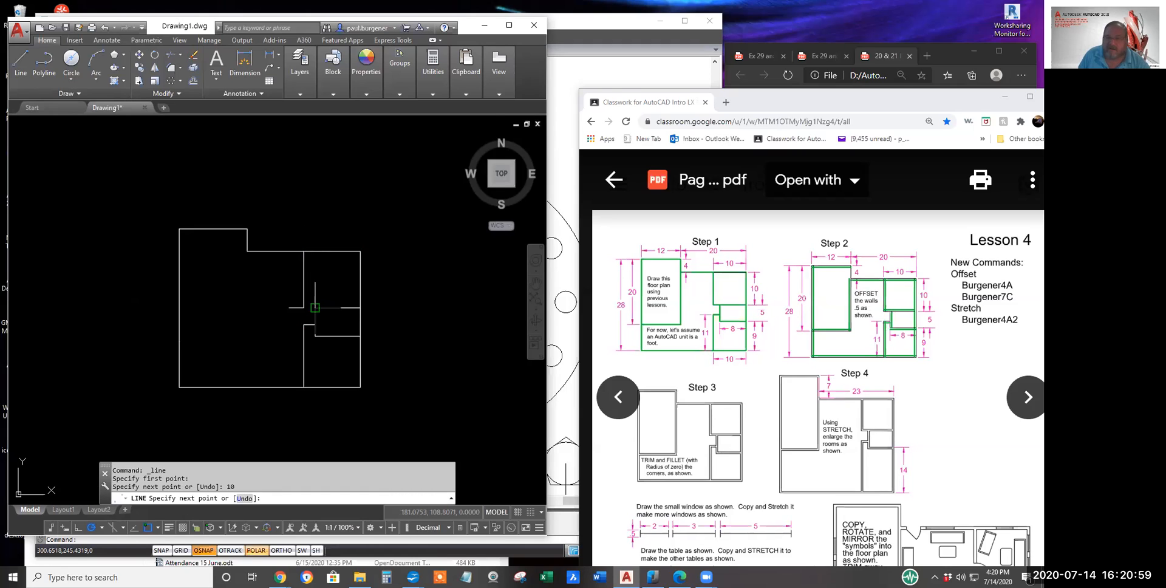
pyautogui.click(314, 307)
pyautogui.press('Return')
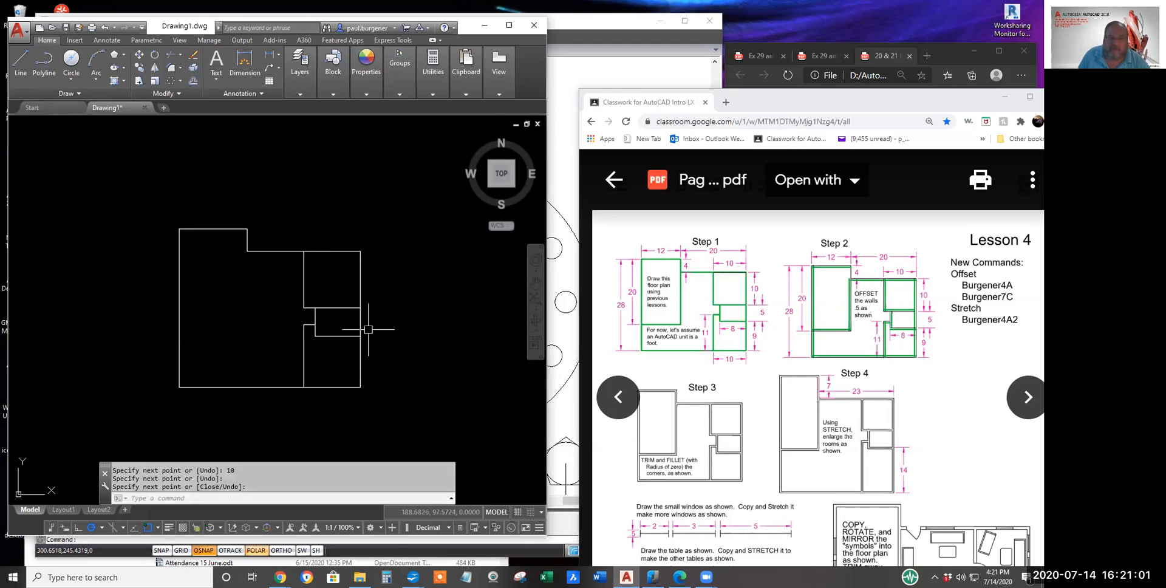
# Step: Draw an interior wall 12 units right from the left wall's segment endpoint, then up to the outline's inner step corner
pyautogui.press('Return')
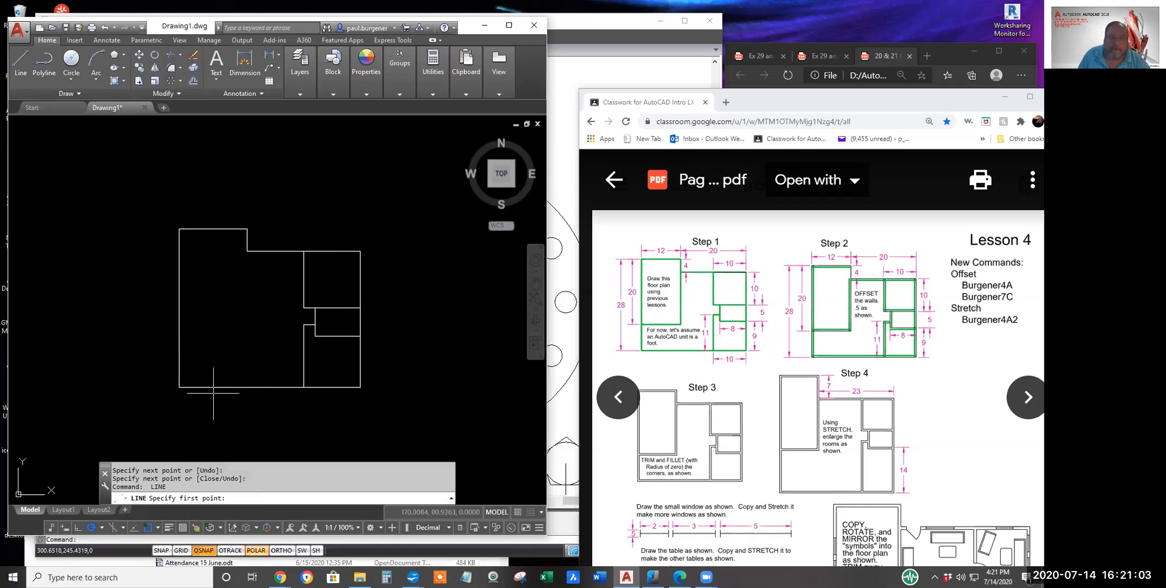
pyautogui.click(179, 341)
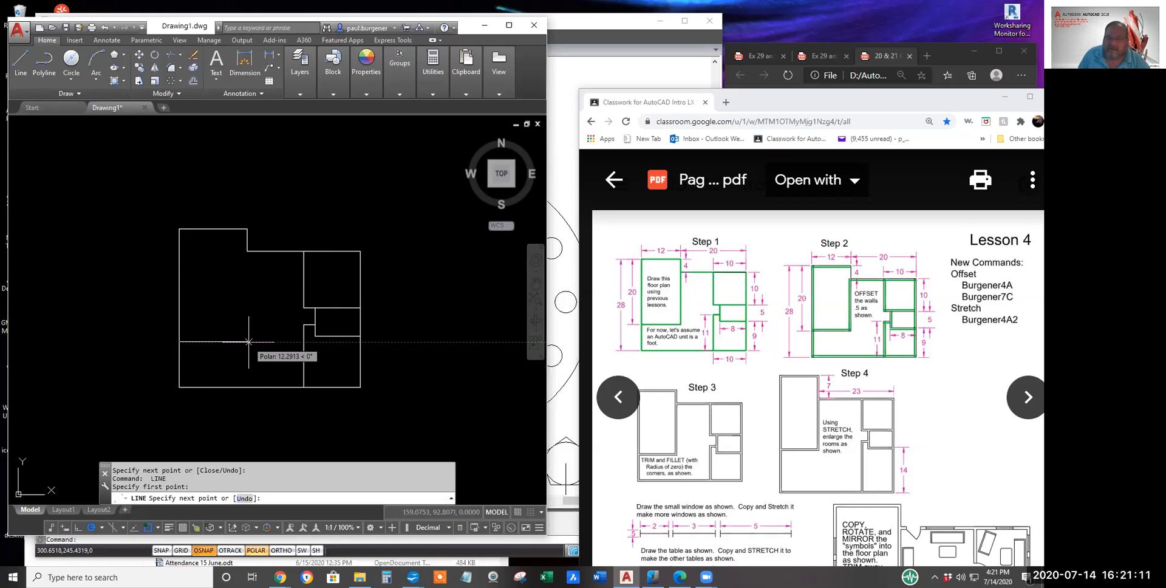
pyautogui.write('2')
pyautogui.press('Return')
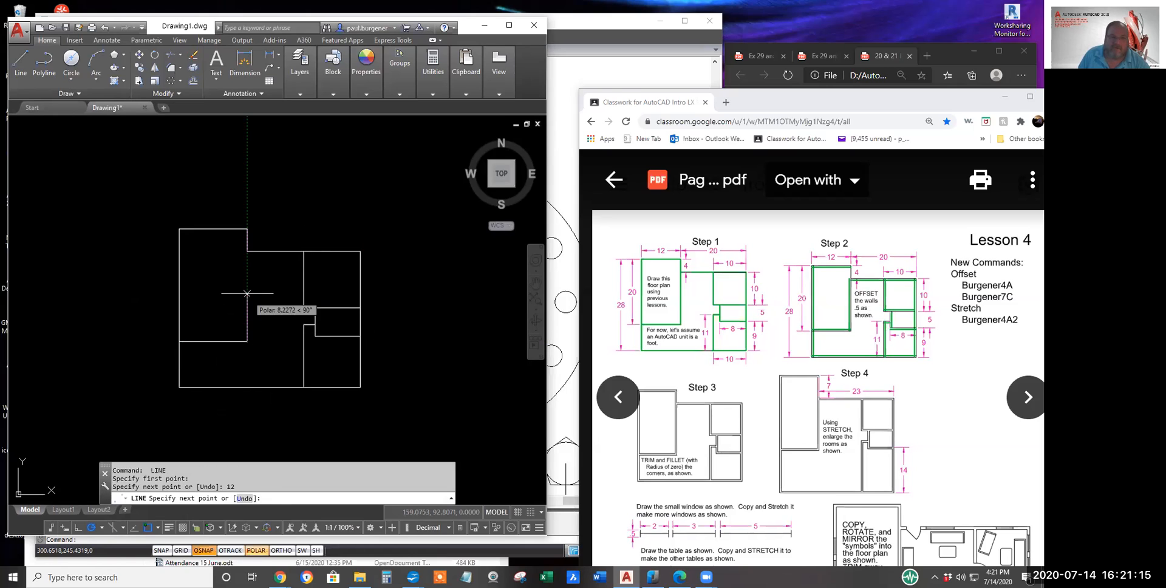
pyautogui.click(247, 250)
pyautogui.press('Return')
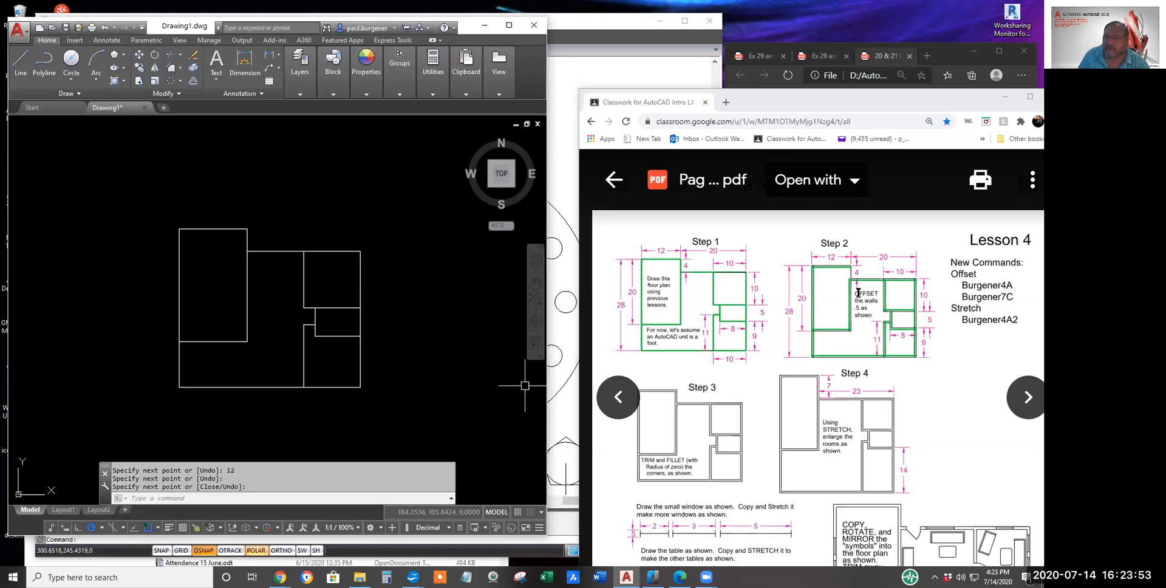
pyautogui.middleClick(841, 308)
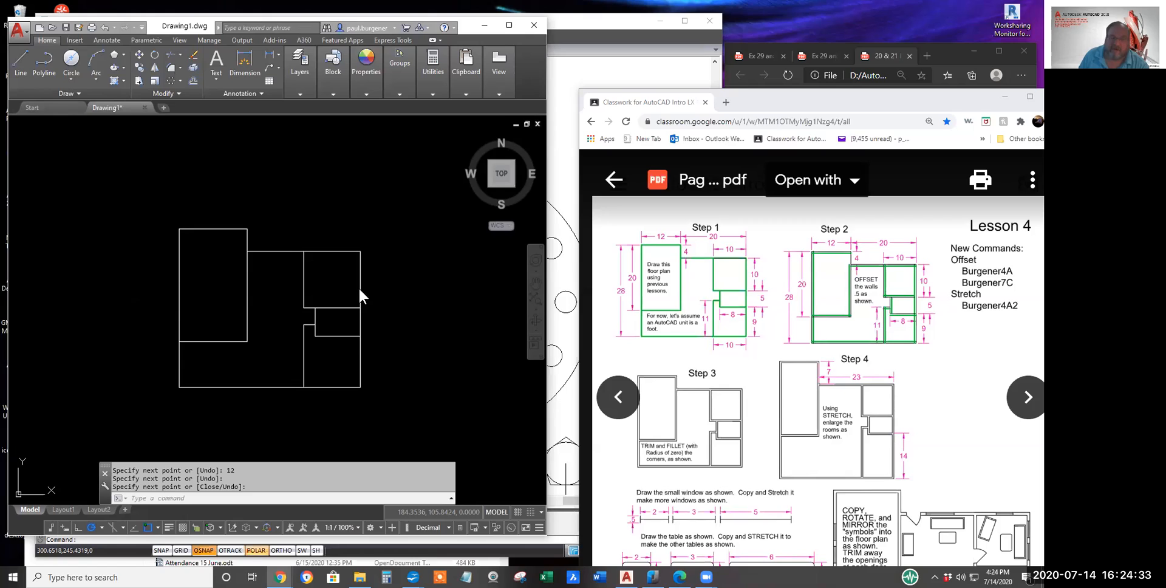
# Step: Draw a freehand diagonal line from above the floor plan, past its upper-right corner, down to the open area right of it
pyautogui.click(21, 61)
pyautogui.click(314, 175)
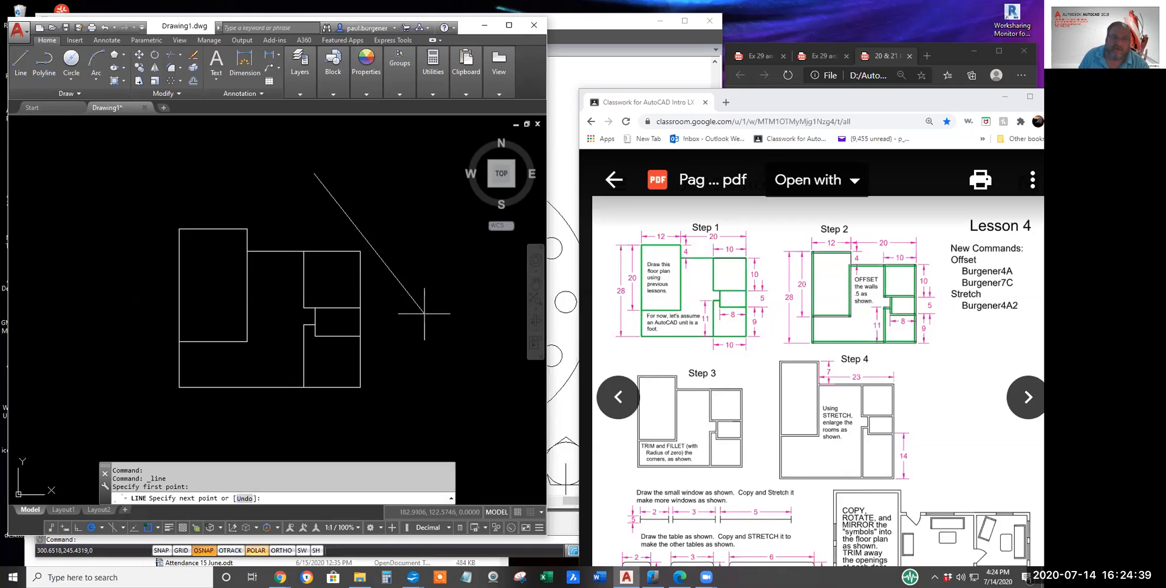
pyautogui.click(414, 330)
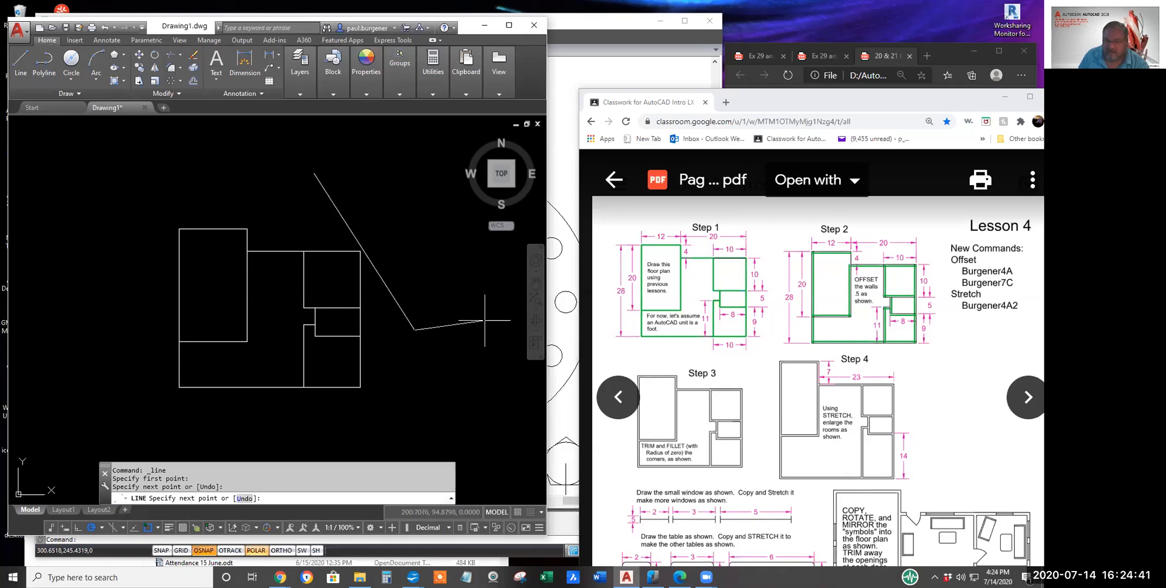
pyautogui.press('Return')
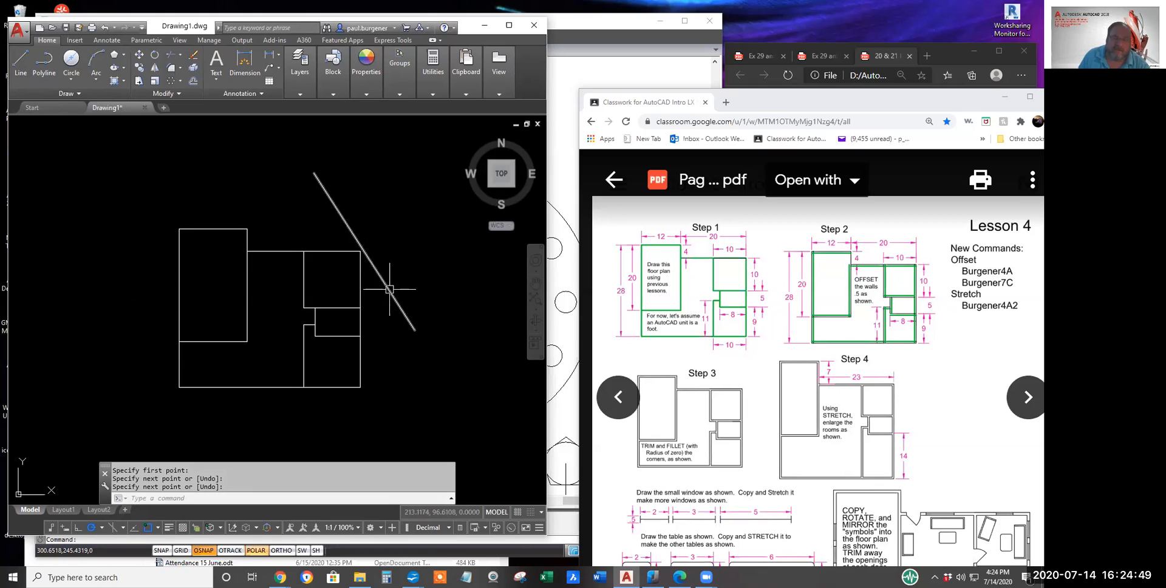
# Step: Offset the diagonal line by .5 toward its upper-right side
pyautogui.moveTo(389, 290)
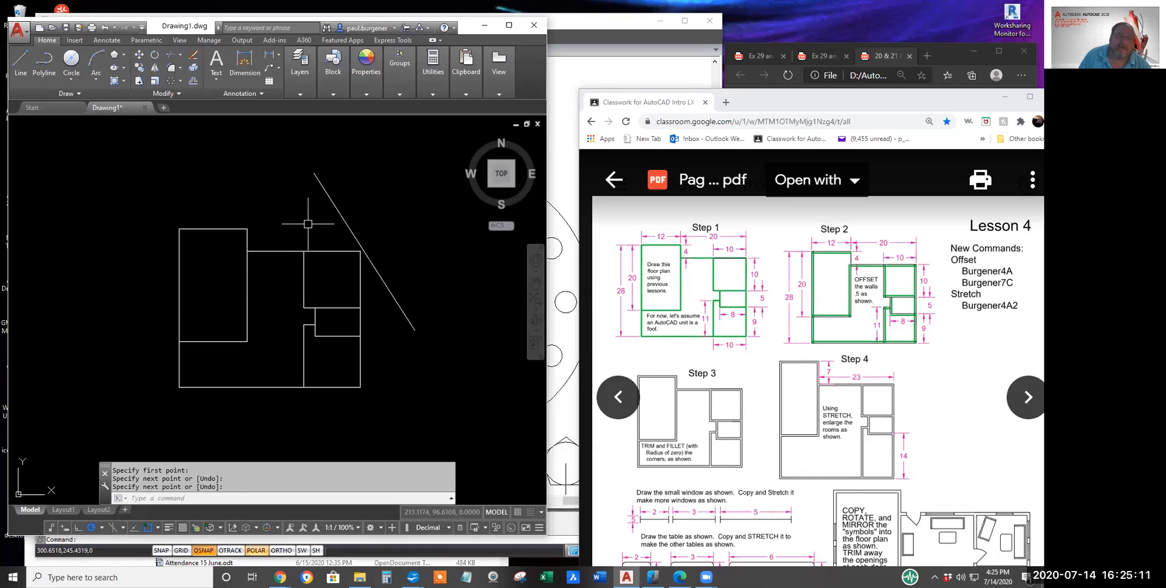
pyautogui.click(193, 82)
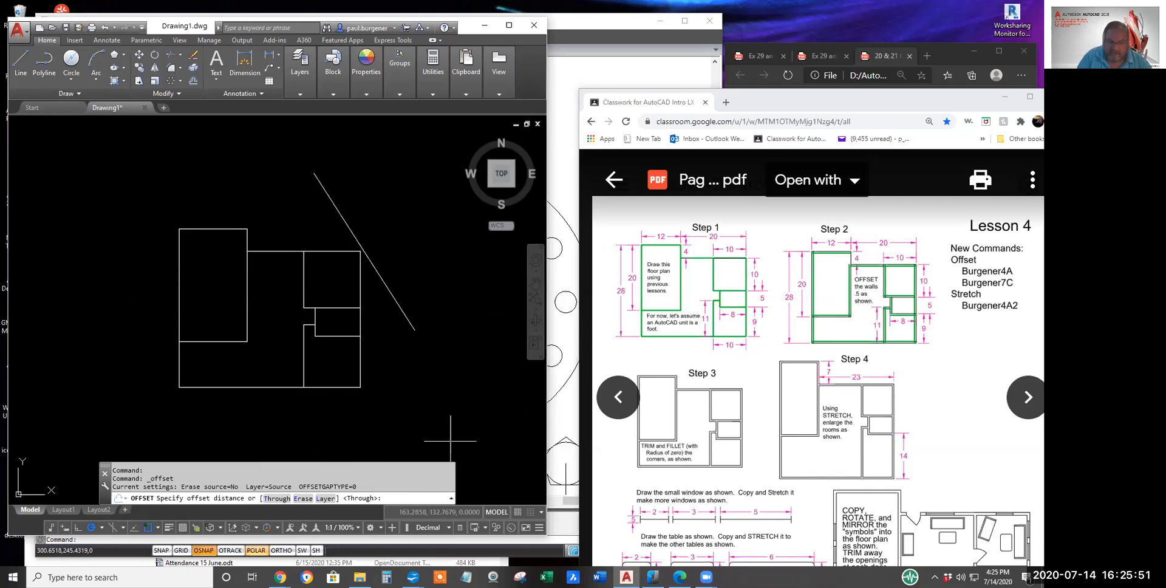
pyautogui.write('5')
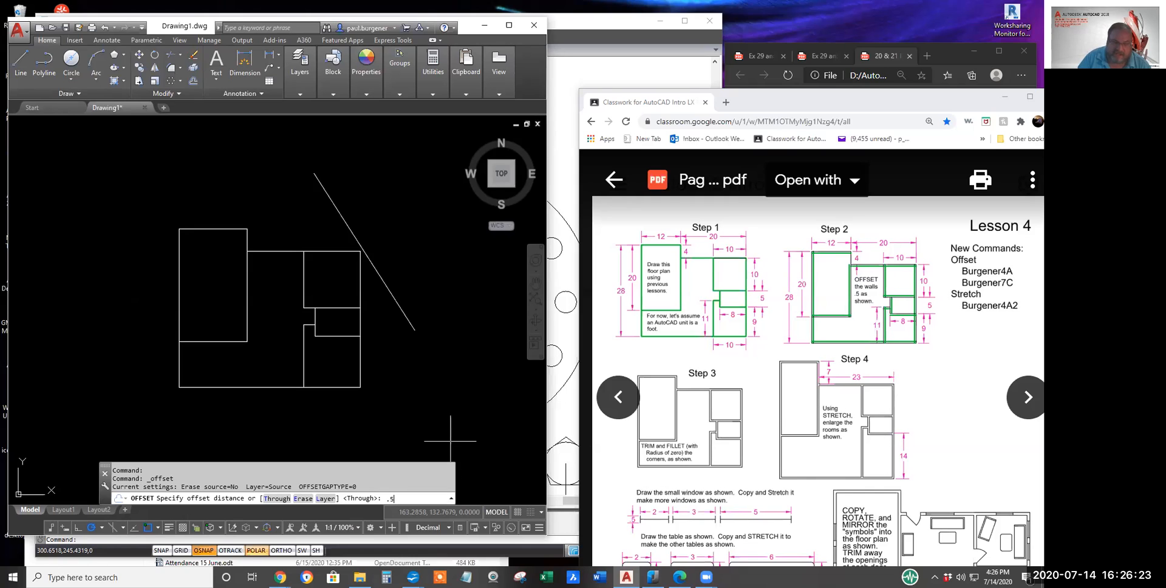
pyautogui.press('Return')
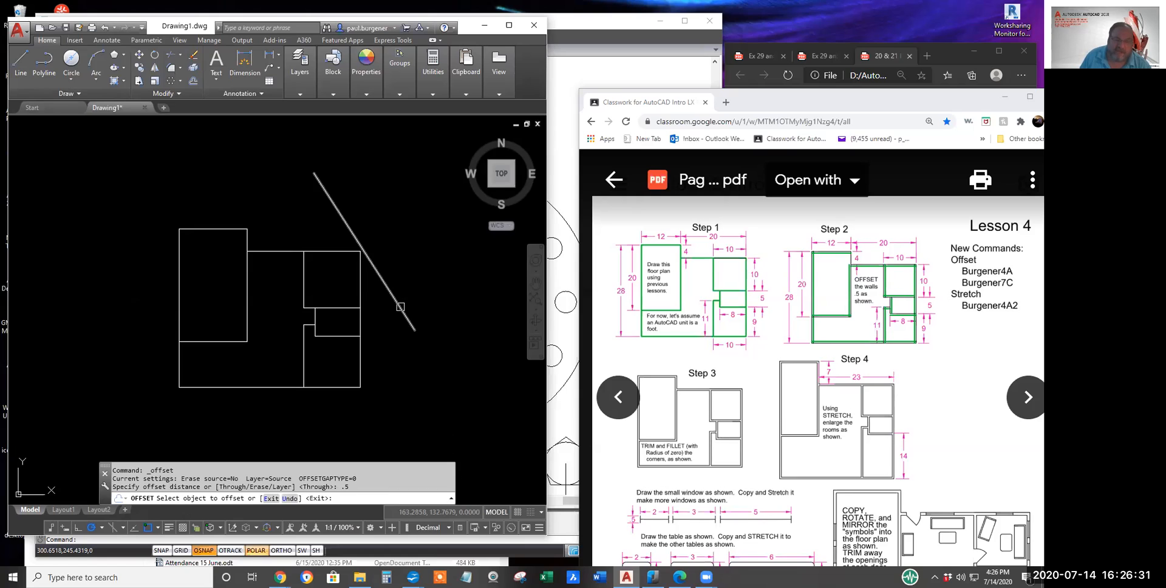
pyautogui.click(400, 307)
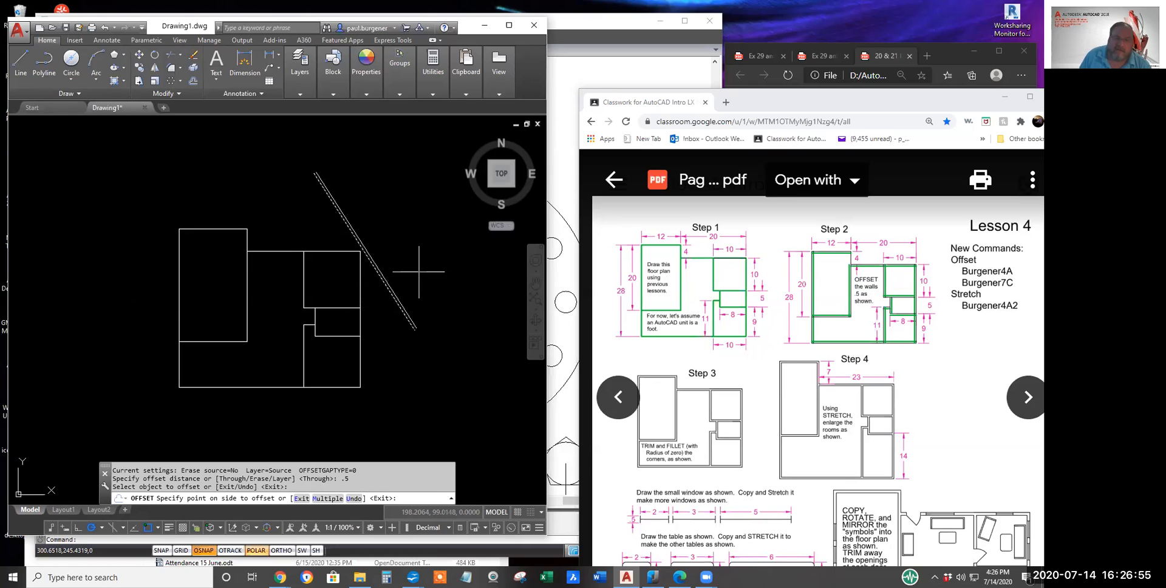
pyautogui.click(441, 264)
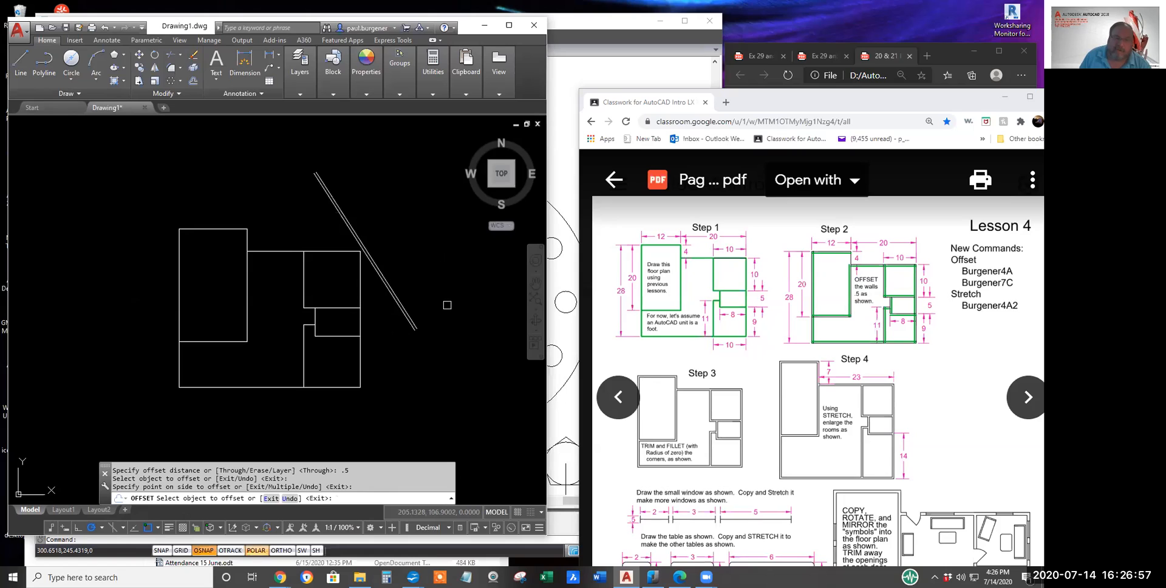
# Step: Offset the left and top walls of the upper-left room 0.5 inward
pyautogui.scroll(4, 388, 288)
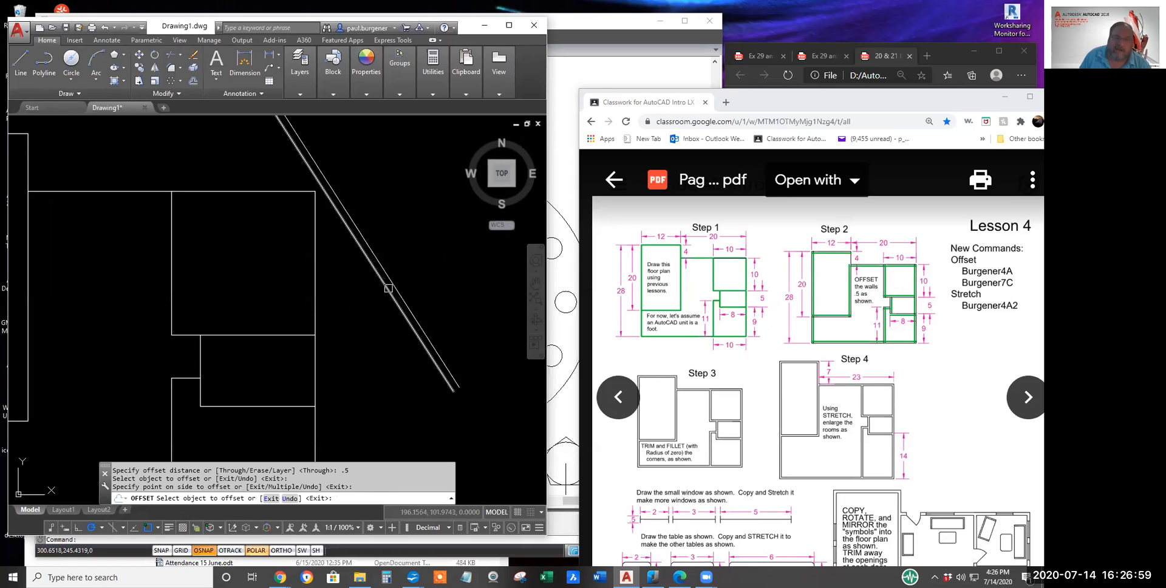
pyautogui.scroll(-4, 400, 343)
pyautogui.scroll(3, 400, 342)
pyautogui.scroll(-1, 397, 351)
pyautogui.scroll(-4, 396, 350)
pyautogui.moveTo(380, 353); pyautogui.dragTo(459, 301, button='middle')
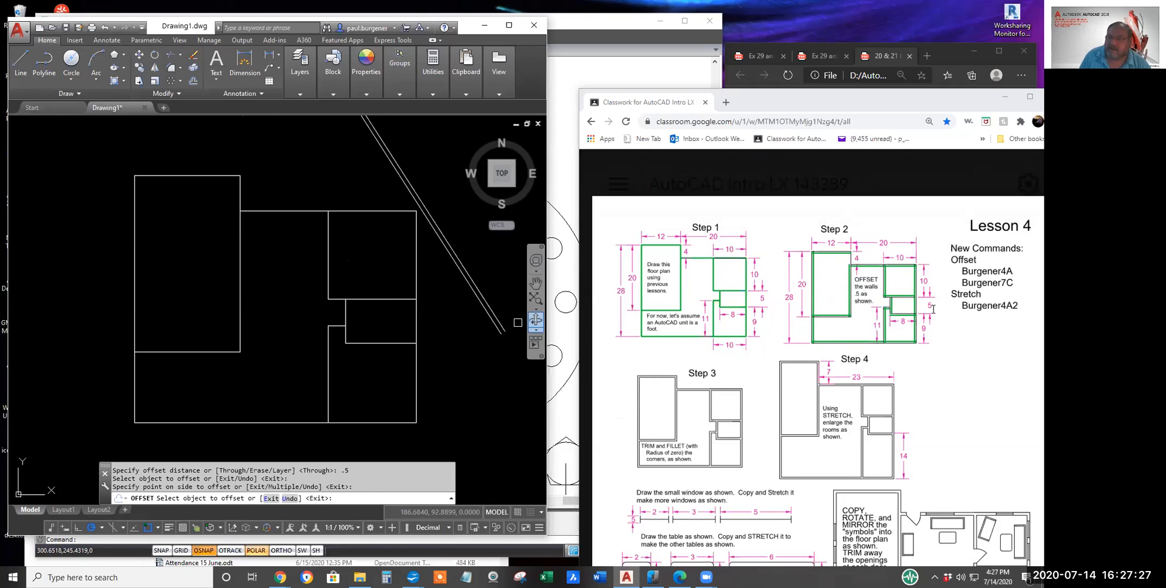
pyautogui.scroll(-1, 918, 292)
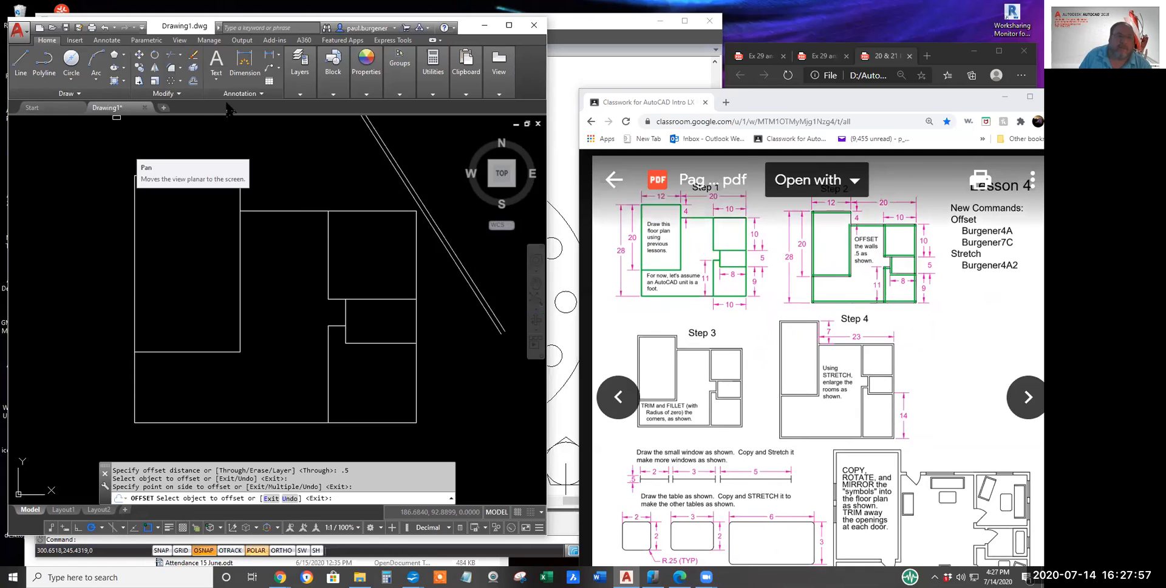
pyautogui.click(193, 81)
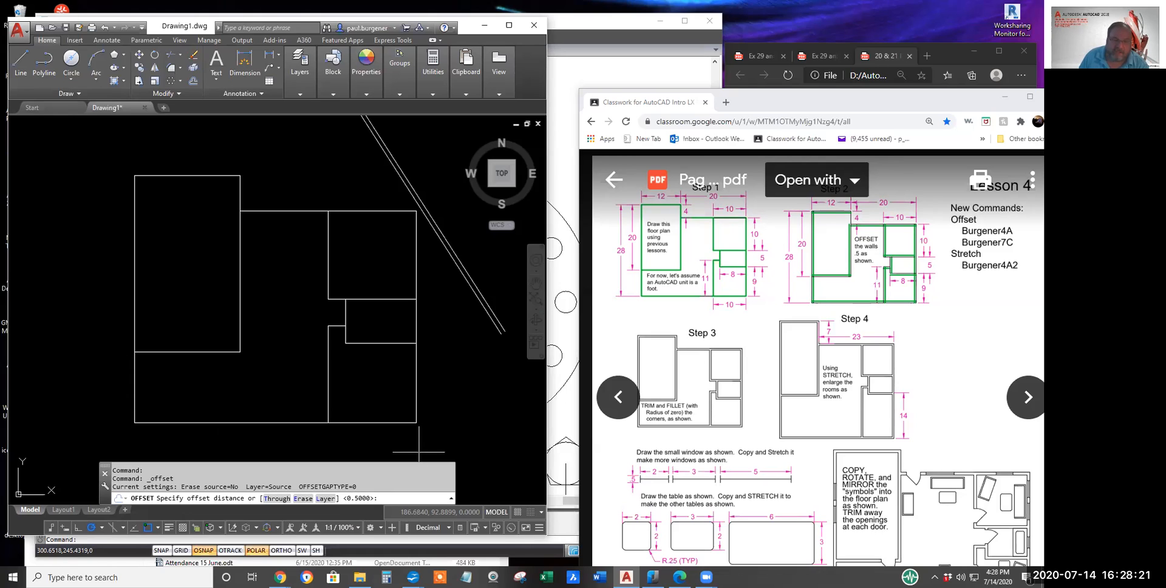
pyautogui.press('Return')
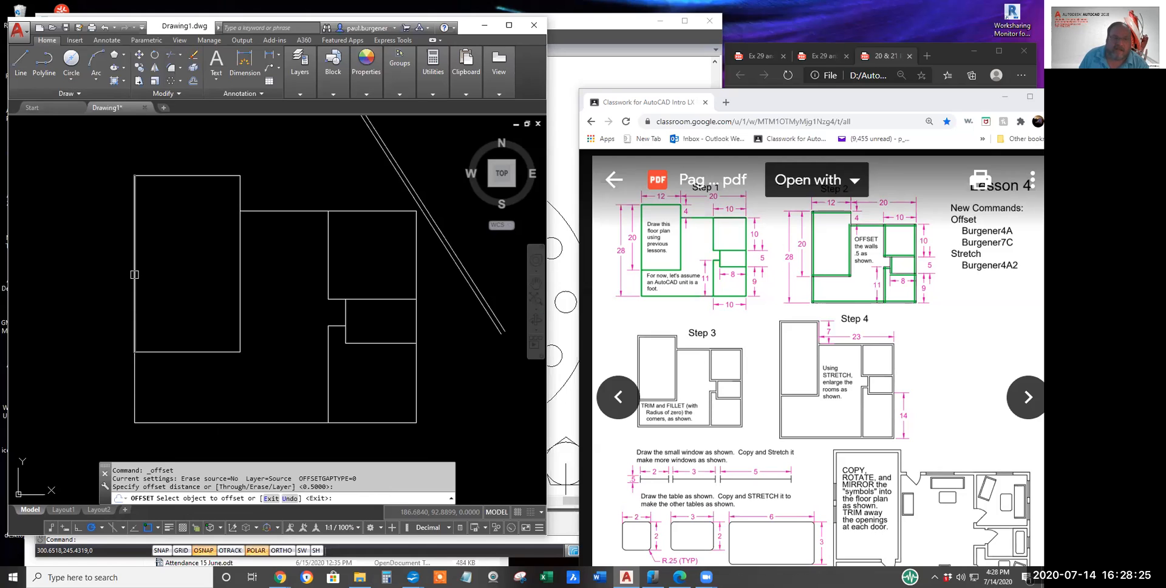
pyautogui.click(134, 274)
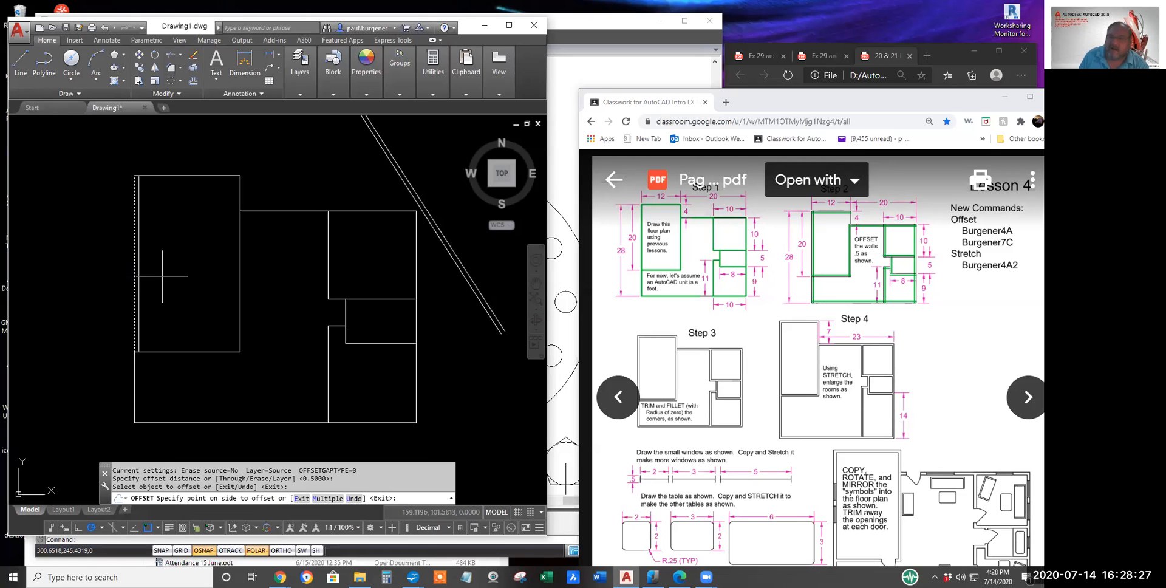
pyautogui.click(162, 274)
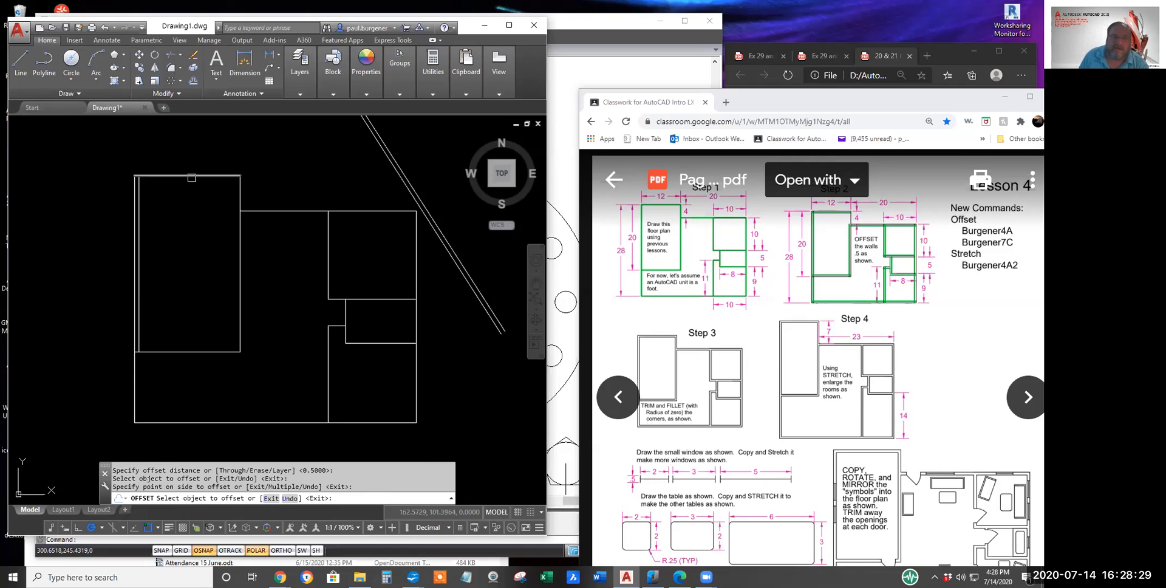
pyautogui.click(187, 178)
pyautogui.click(186, 192)
# Step: Offset the right and bottom walls of the upper-left room 0.5 inward
pyautogui.click(239, 264)
pyautogui.click(226, 260)
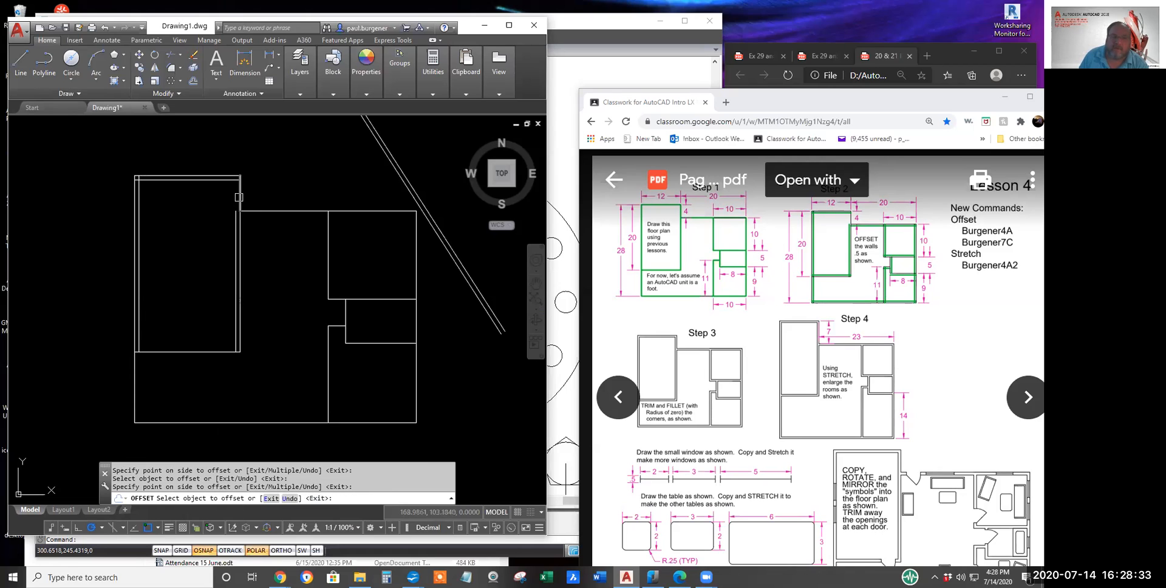
pyautogui.click(198, 351)
pyautogui.click(196, 326)
# Step: Offset the small 8 by 5 room's top wall 0.5 upward and its bottom wall 0.5 downward
pyautogui.click(382, 299)
pyautogui.click(384, 287)
pyautogui.click(386, 345)
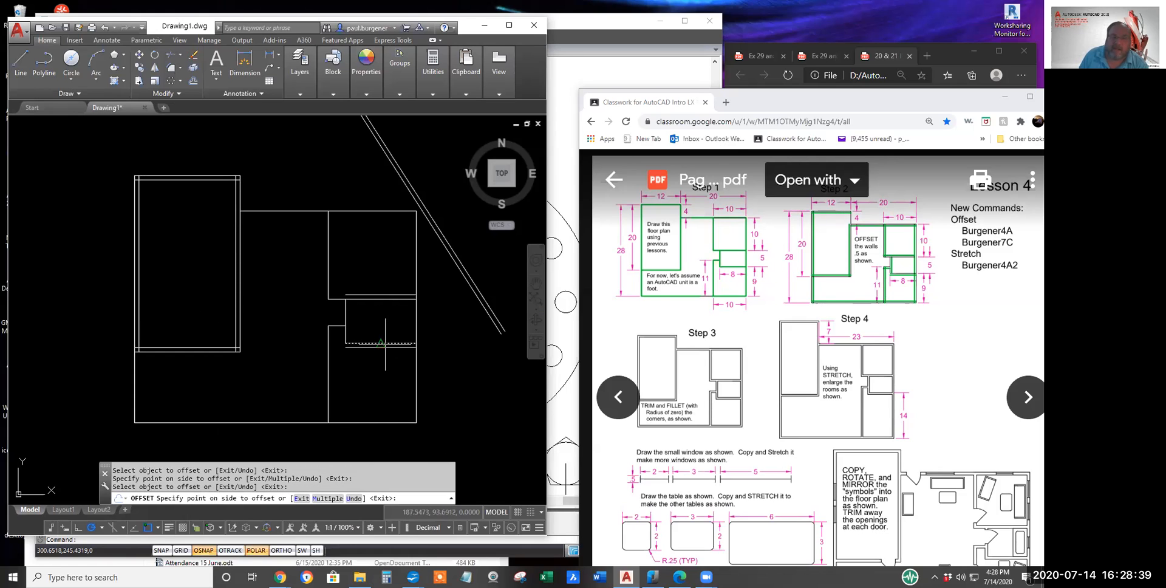
pyautogui.click(382, 364)
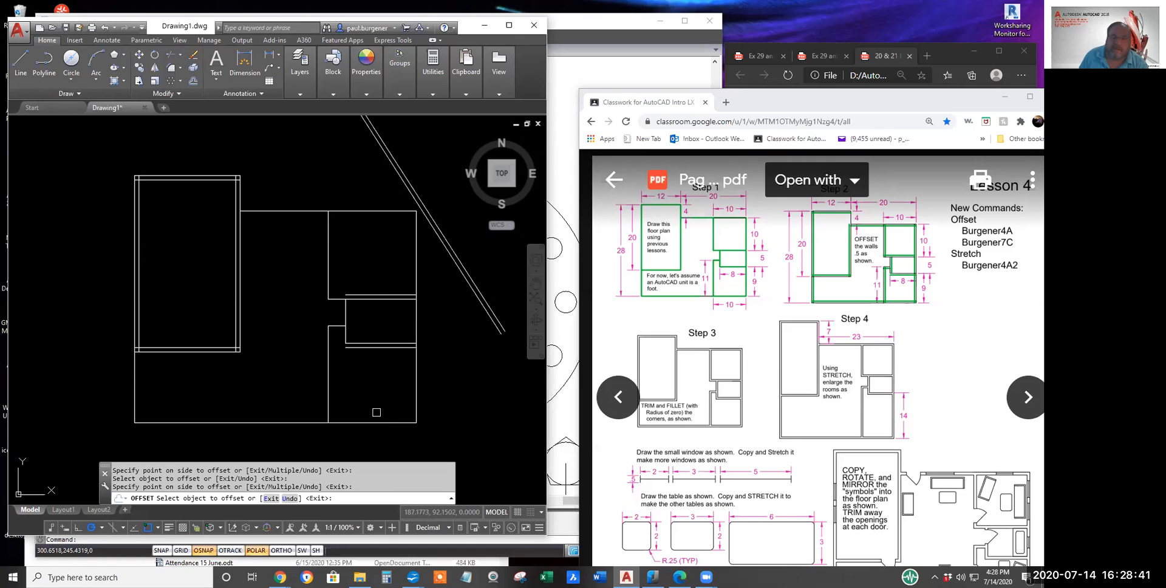
# Step: Offset the upper-right room's left, top and right walls 0.5 into the room
pyautogui.click(328, 261)
pyautogui.click(342, 262)
pyautogui.click(371, 211)
pyautogui.click(378, 233)
pyautogui.click(418, 256)
pyautogui.click(404, 255)
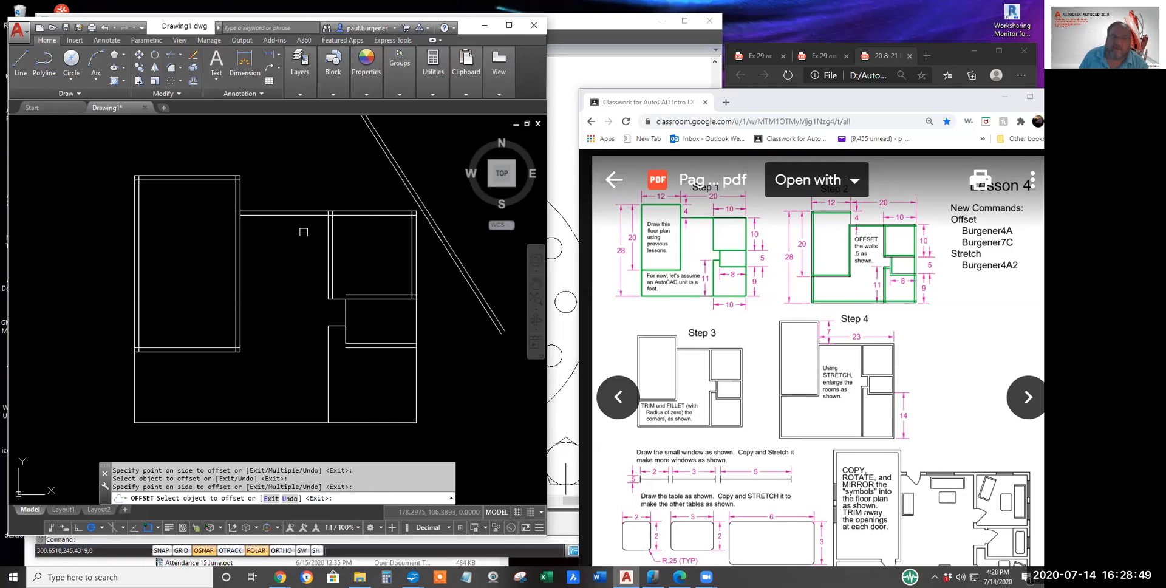
# Step: Offset the lower-right room's left wall 0.5 to the right and its short upper wall 0.5 downward
pyautogui.click(328, 364)
pyautogui.click(337, 364)
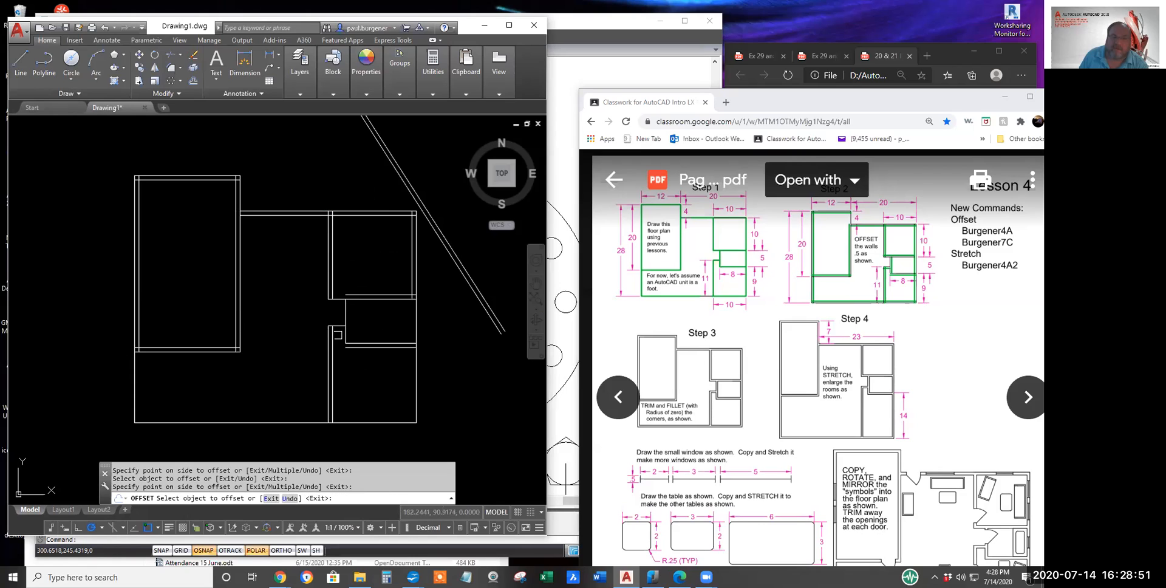
pyautogui.scroll(3, 342, 325)
pyautogui.click(341, 326)
pyautogui.click(336, 344)
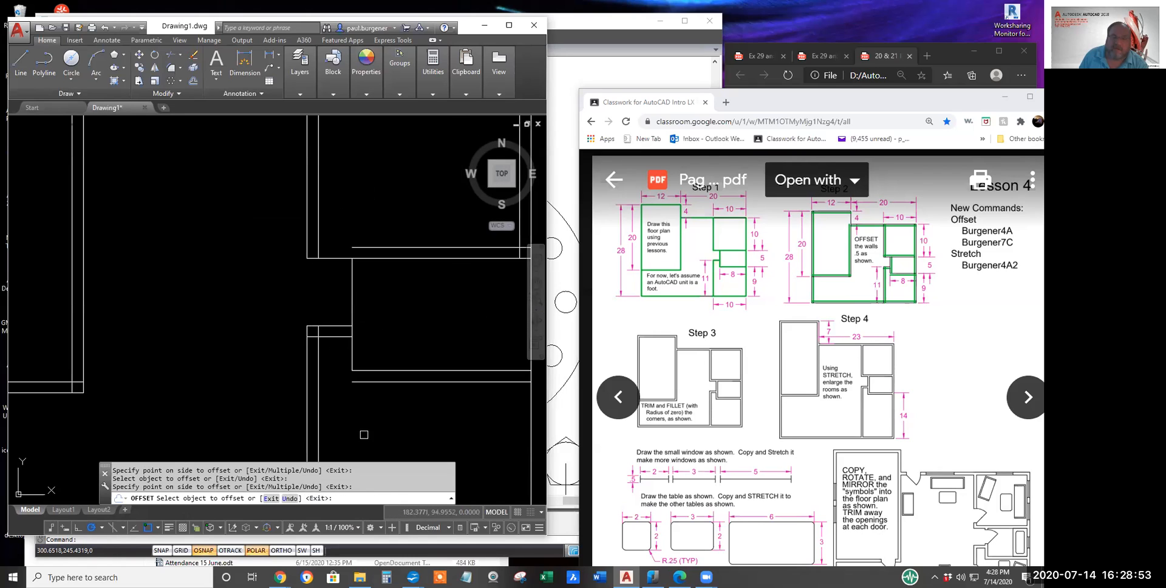
# Step: Offset the small room's left wall 0.5 to the left and the short wall at its upper-left corner 0.5 upward
pyautogui.click(353, 293)
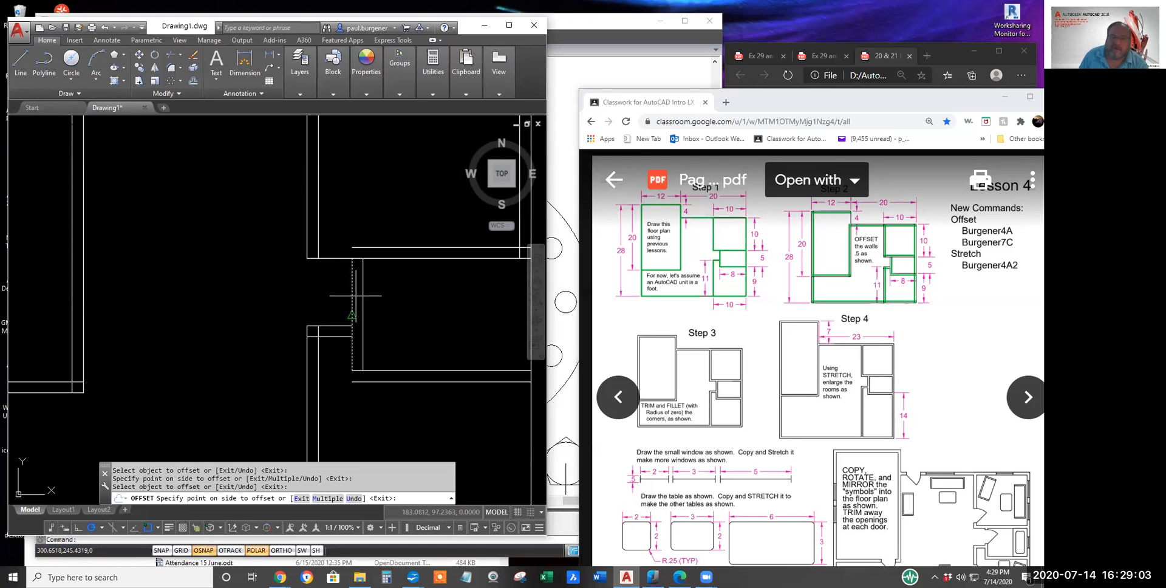
pyautogui.click(340, 295)
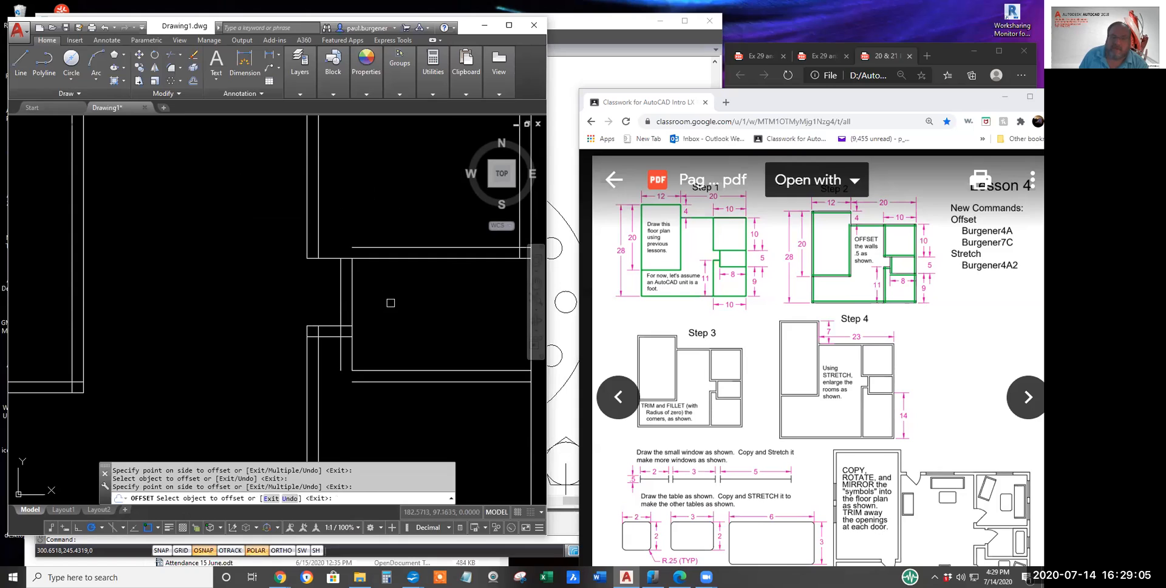
pyautogui.click(333, 257)
pyautogui.scroll(-4, 358, 376)
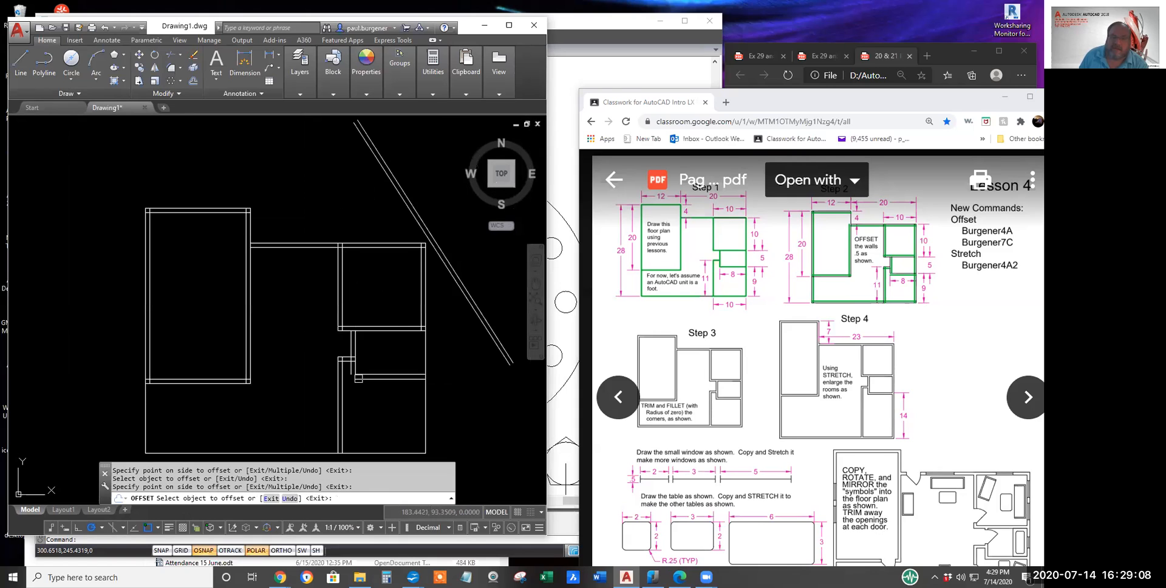
# Step: Offset the right wall's remaining segments, the bottom wall and the left wall's lower segment 0.5 inward
pyautogui.click(414, 352)
pyautogui.click(426, 402)
pyautogui.click(416, 403)
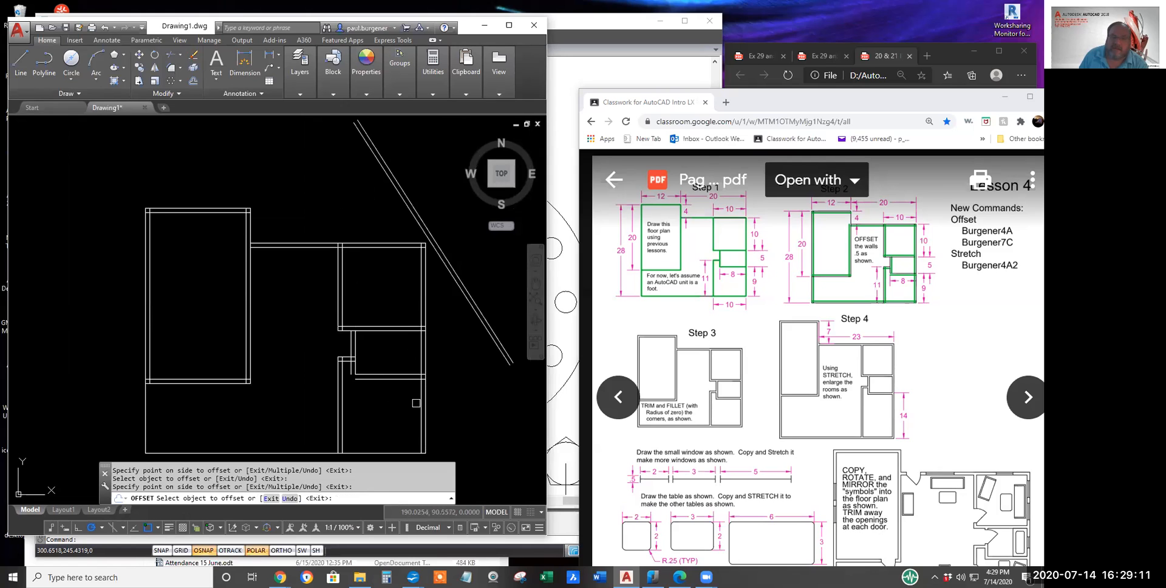
pyautogui.click(303, 449)
pyautogui.click(158, 404)
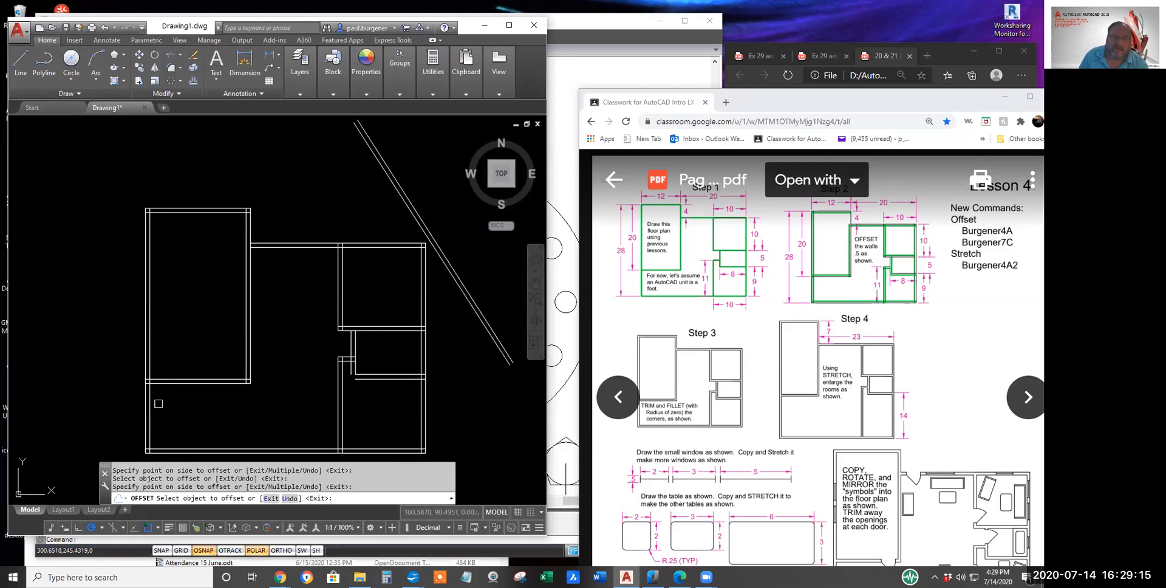
# Step: Draw a freehand circle by center and diameter in the open area right of the plan's lower-right corner
pyautogui.moveTo(290, 397); pyautogui.dragTo(260, 350, button='middle')
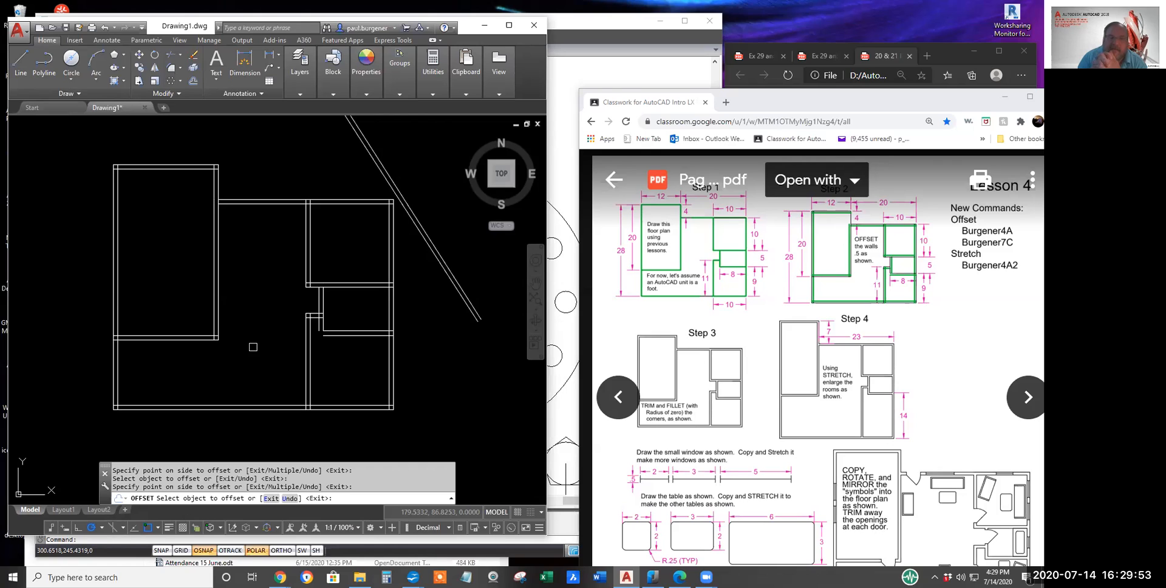
pyautogui.click(71, 59)
pyautogui.click(457, 377)
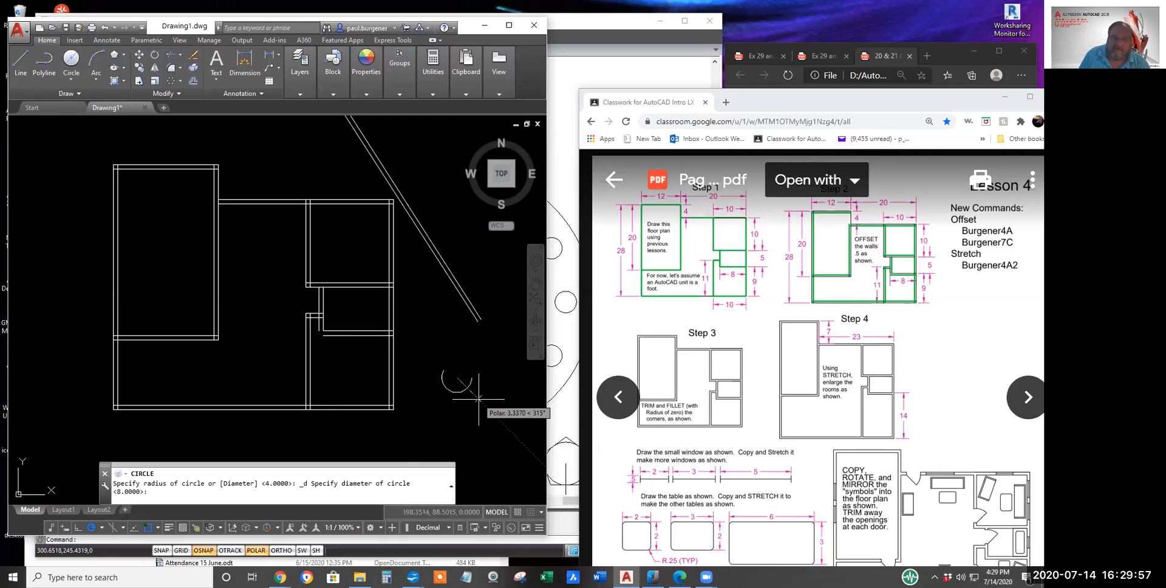
pyautogui.click(504, 450)
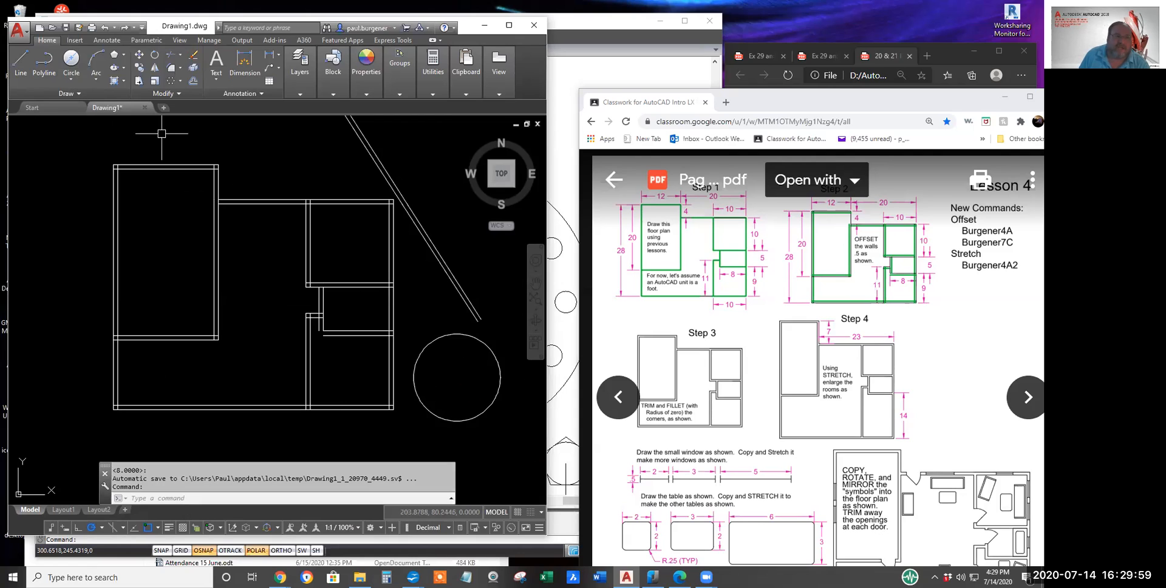
# Step: Offset the circle 0.5 inward four times, each time from the newest inner circle, to make concentric rings
pyautogui.click(194, 80)
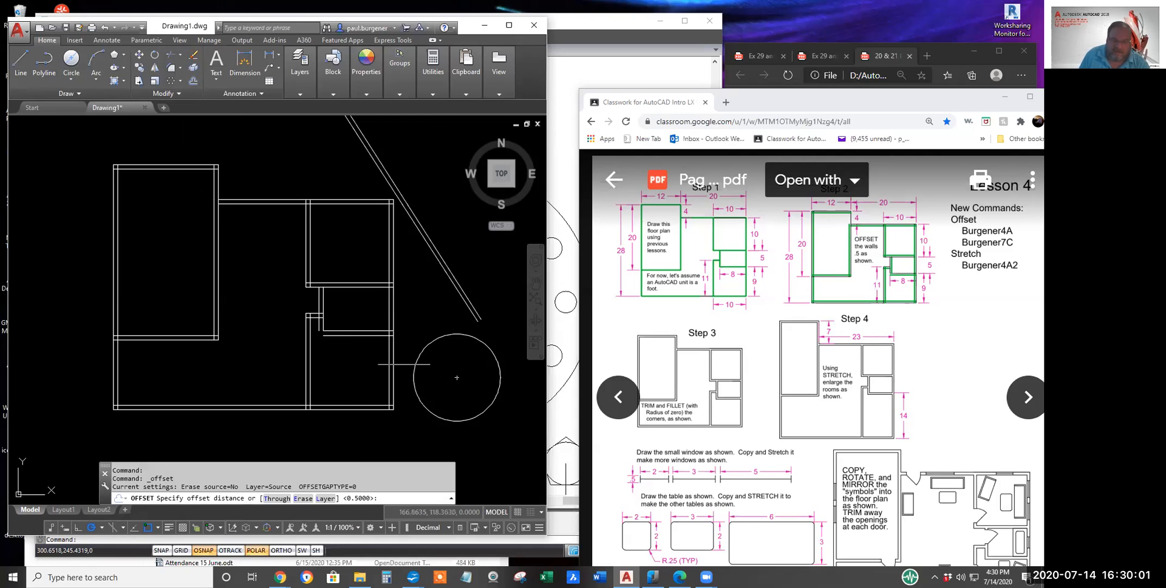
pyautogui.press('Return')
pyautogui.click(452, 334)
pyautogui.click(462, 370)
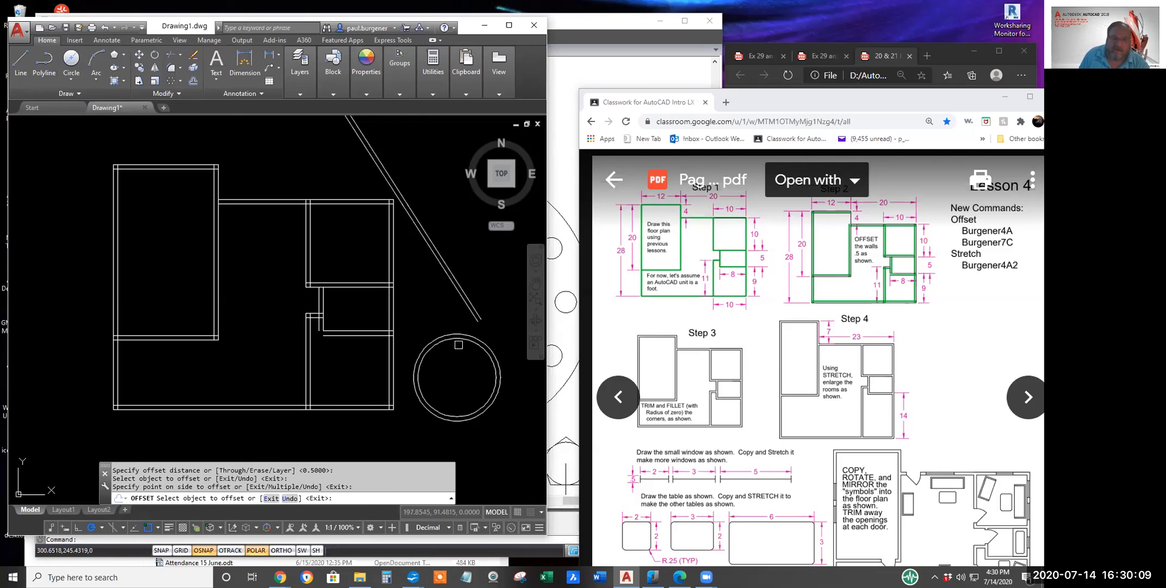
pyautogui.click(458, 339)
pyautogui.click(457, 365)
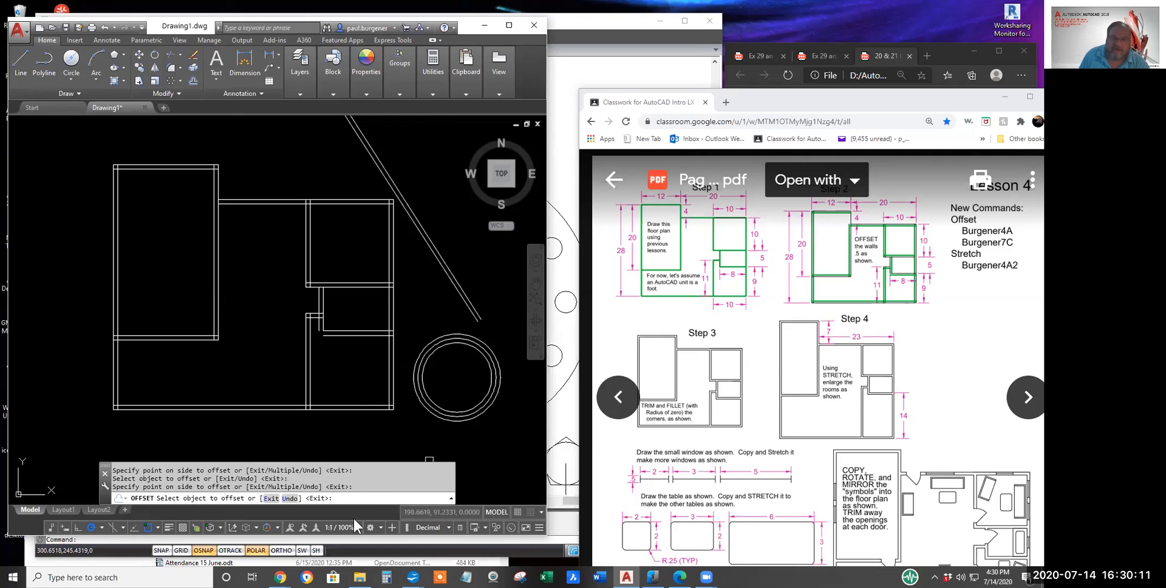
pyautogui.click(464, 347)
pyautogui.click(456, 378)
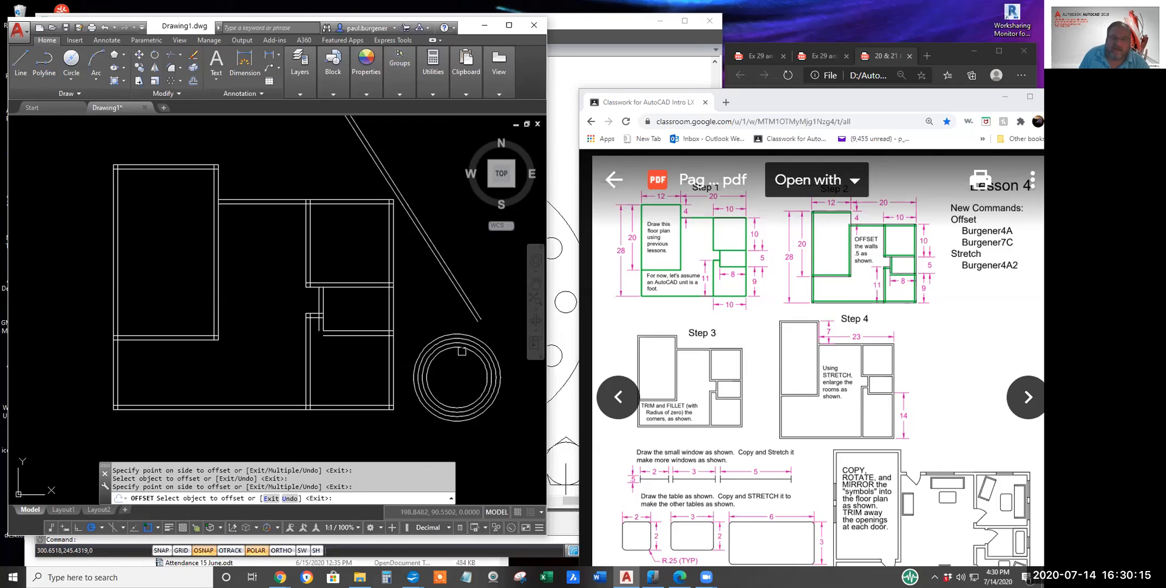
pyautogui.click(461, 351)
pyautogui.click(454, 368)
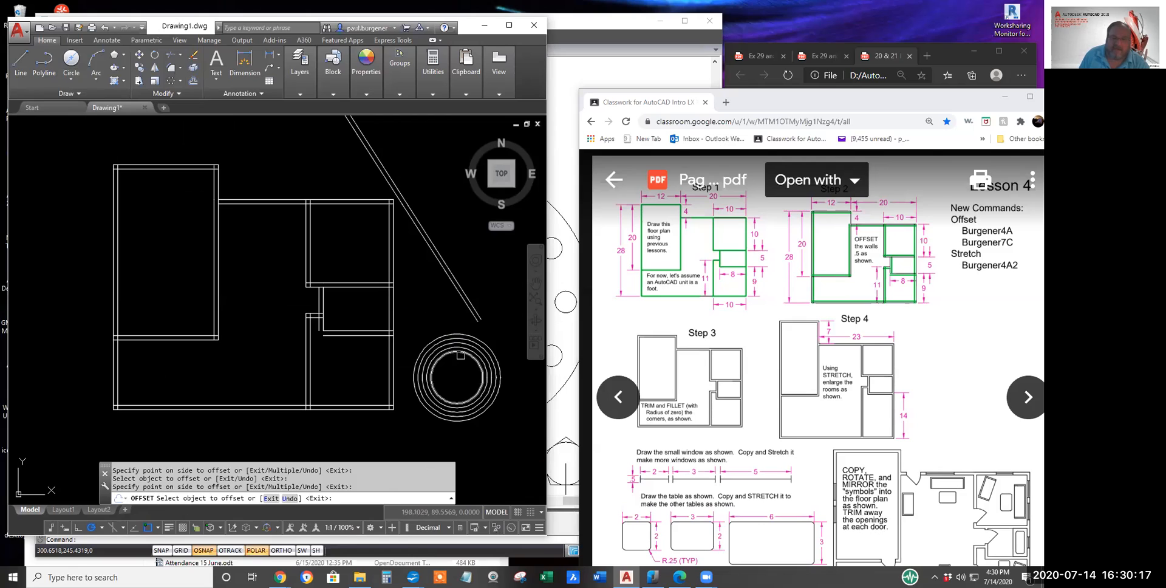
# Step: Offset the innermost ring of the concentric circles 0.5 inward two more times, each time from the newest circle
pyautogui.click(461, 355)
pyautogui.click(456, 368)
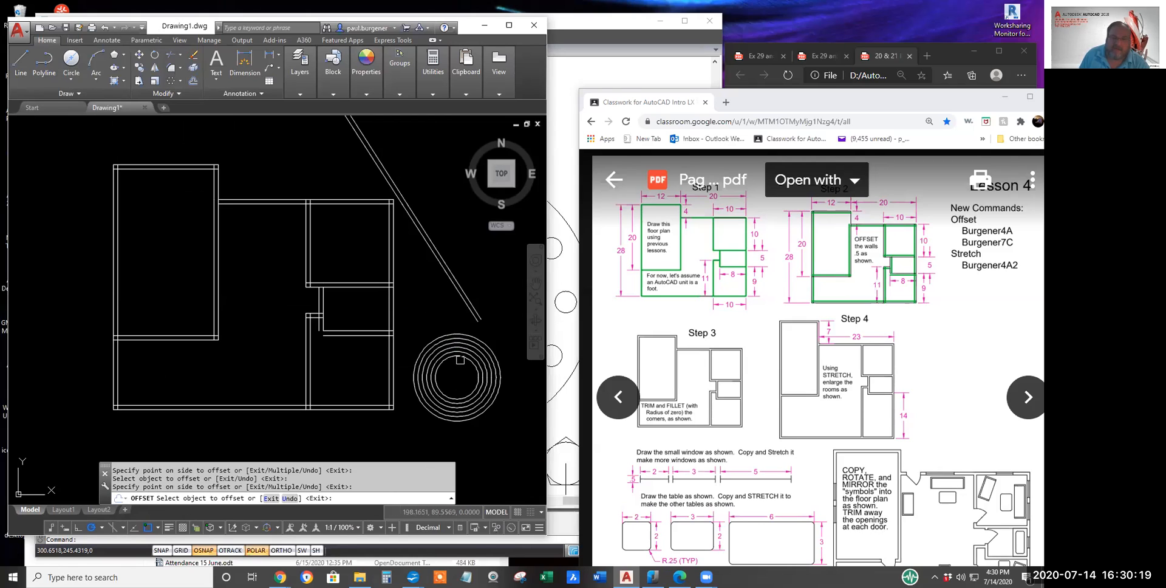
pyautogui.click(460, 360)
pyautogui.click(456, 369)
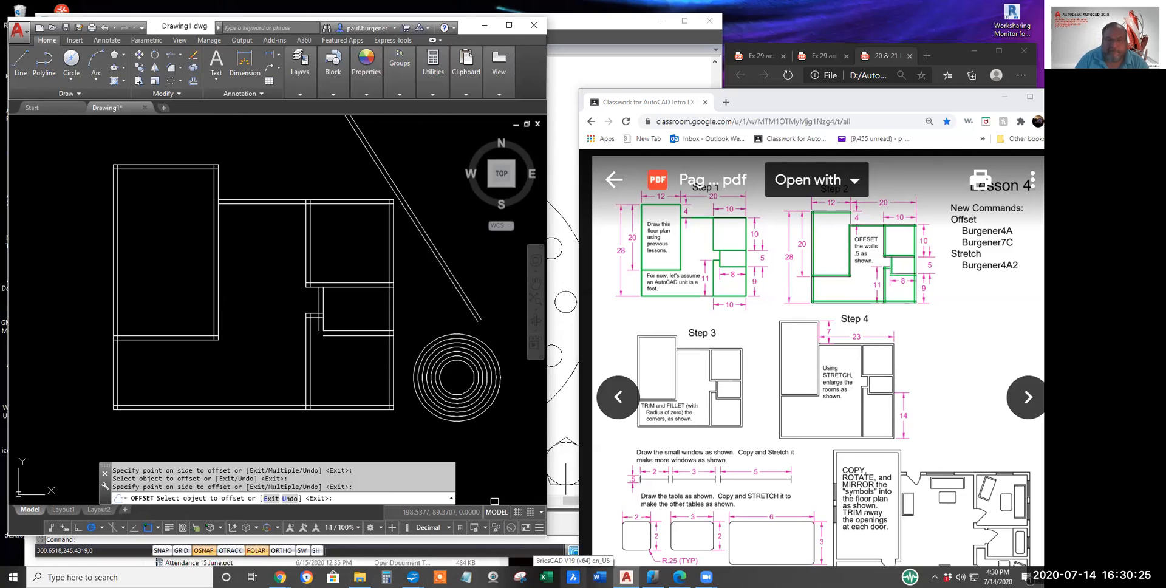
# Step: Draw a freehand circle by center and diameter left of the floor plan and a slanted line crossing its left part
pyautogui.click(72, 60)
pyautogui.click(48, 205)
pyautogui.click(85, 261)
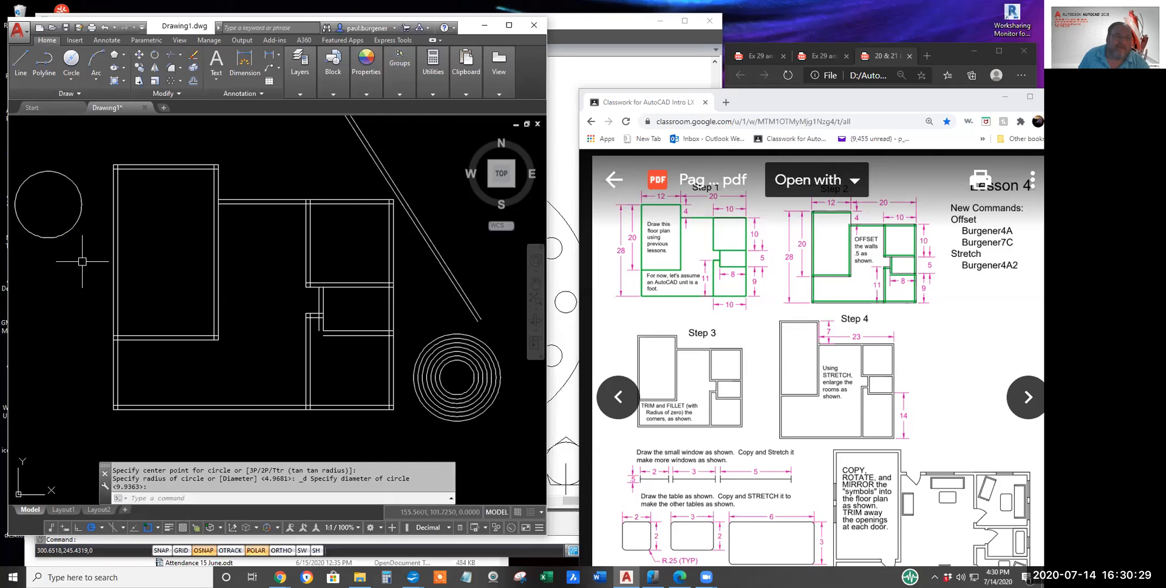
pyautogui.click(20, 59)
pyautogui.click(19, 158)
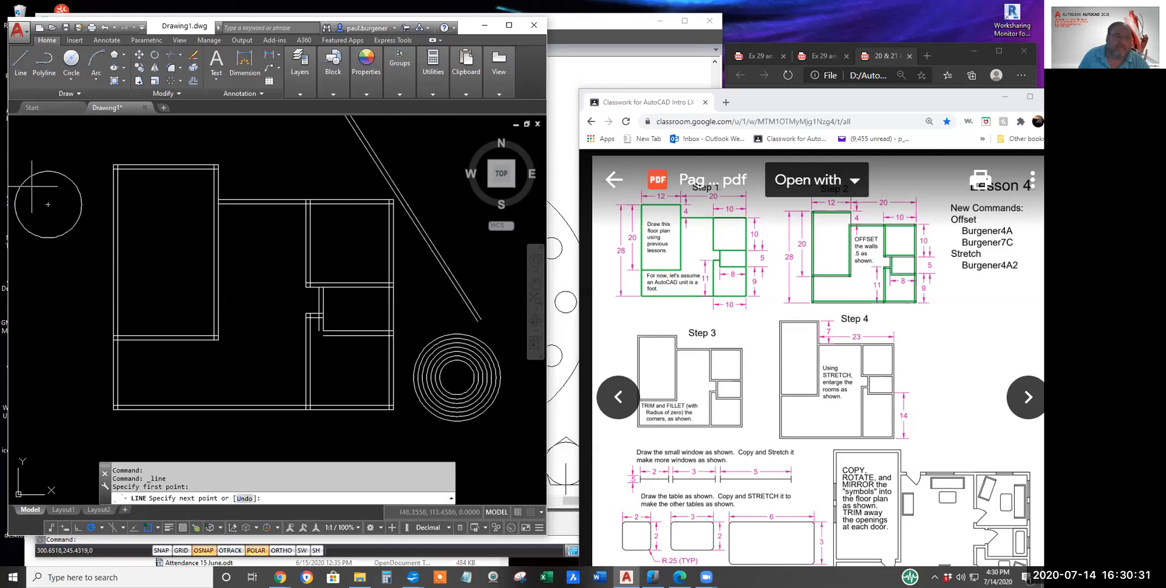
pyautogui.click(61, 284)
pyautogui.press('Return')
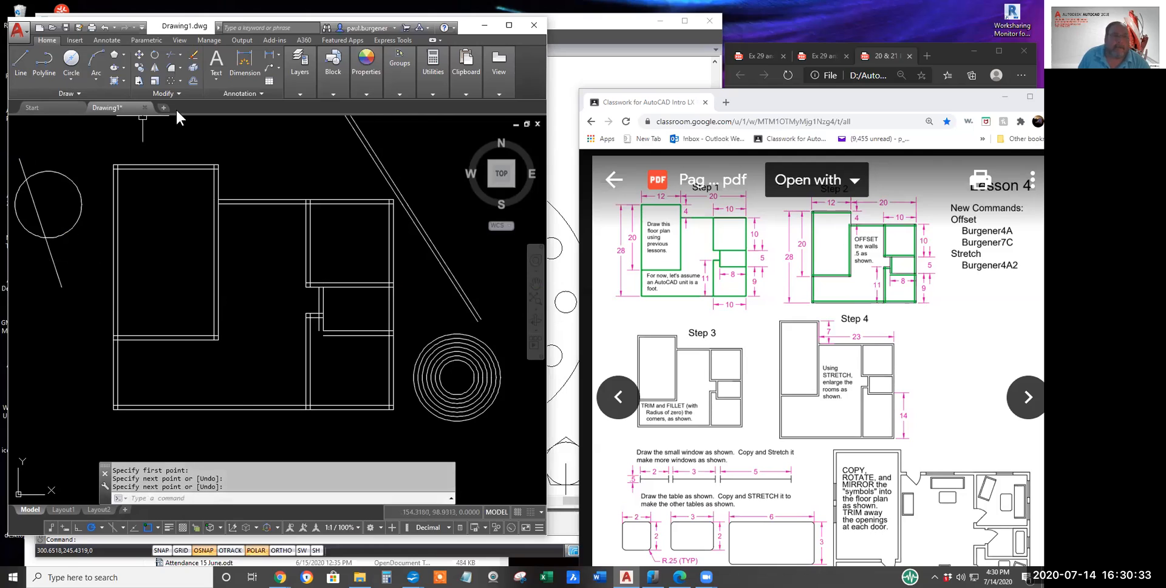
# Step: Trim away the part of the circle left of the slanted line, then erase the line
pyautogui.click(169, 56)
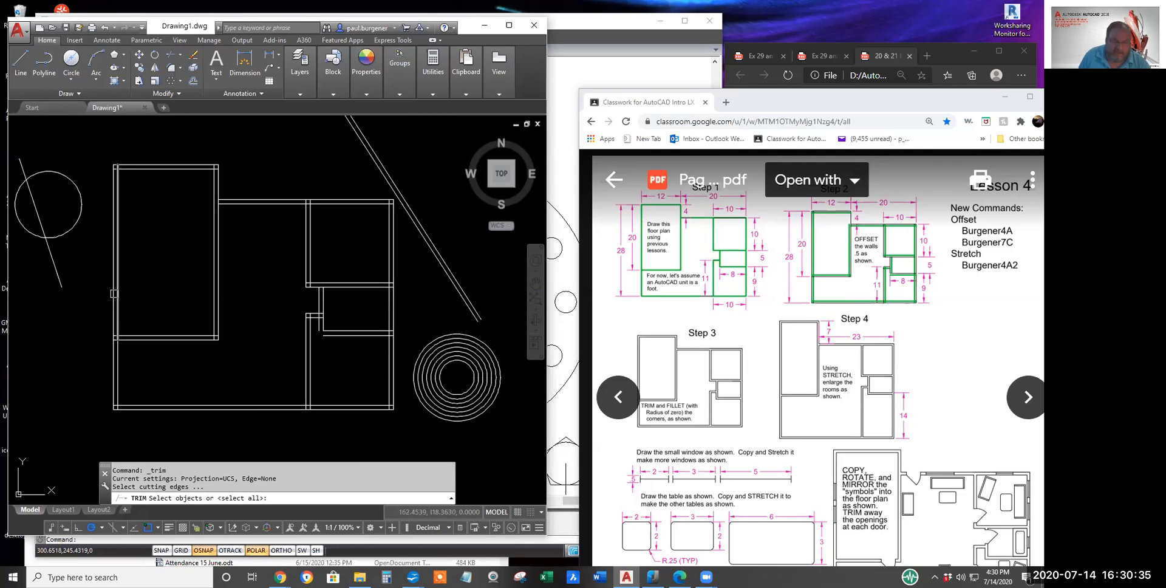
pyautogui.press('Return')
pyautogui.click(33, 232)
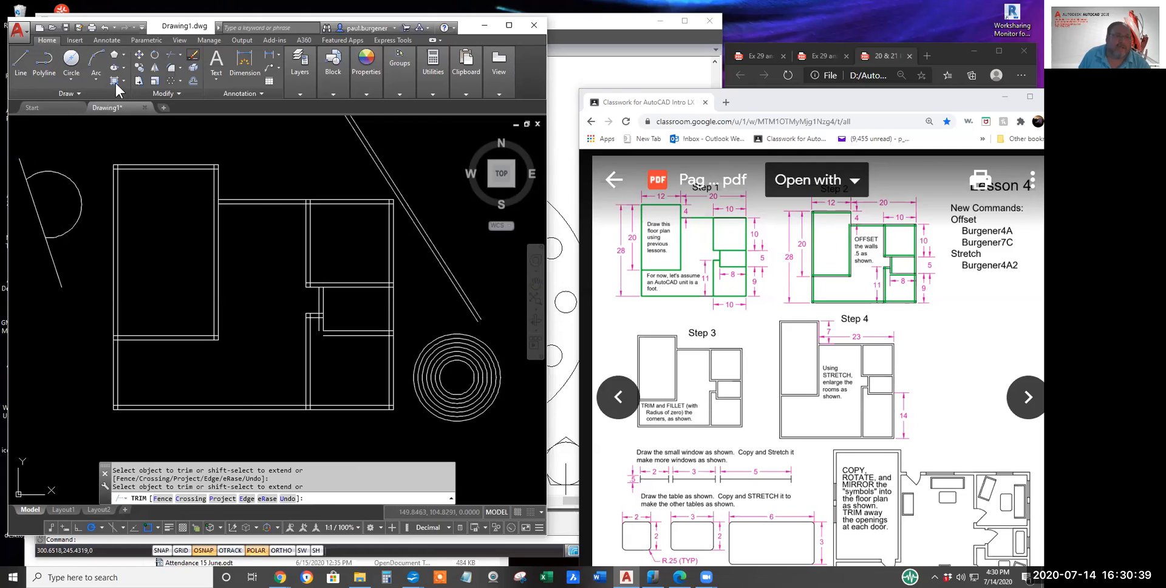
pyautogui.click(193, 56)
pyautogui.click(33, 199)
pyautogui.press('Return')
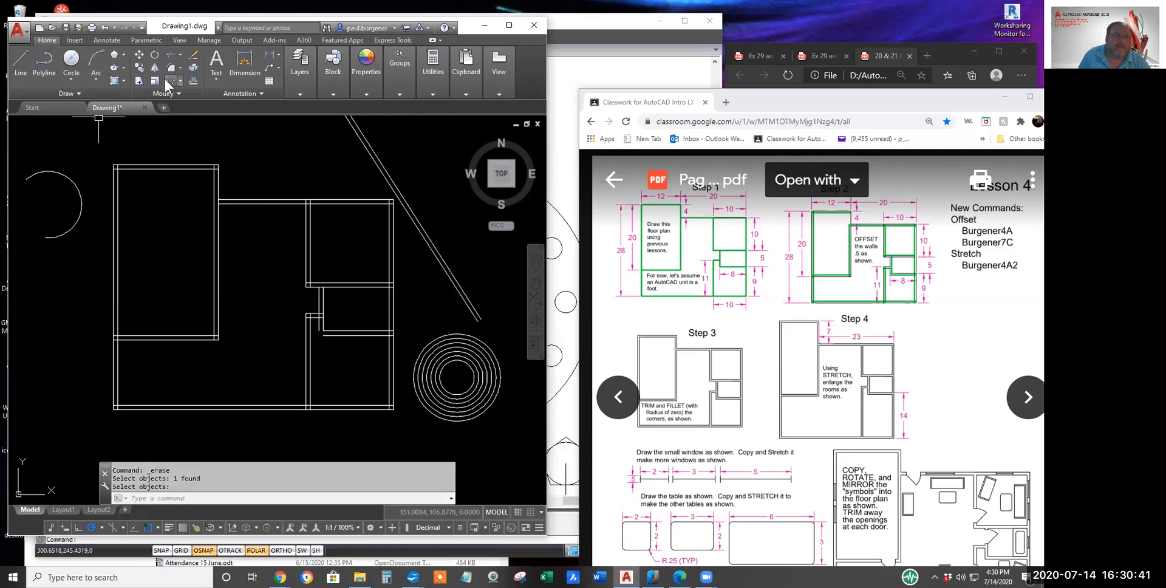
# Step: Offset the remaining arc 0.5 outward several times, each time from the newest outer arc
pyautogui.click(192, 80)
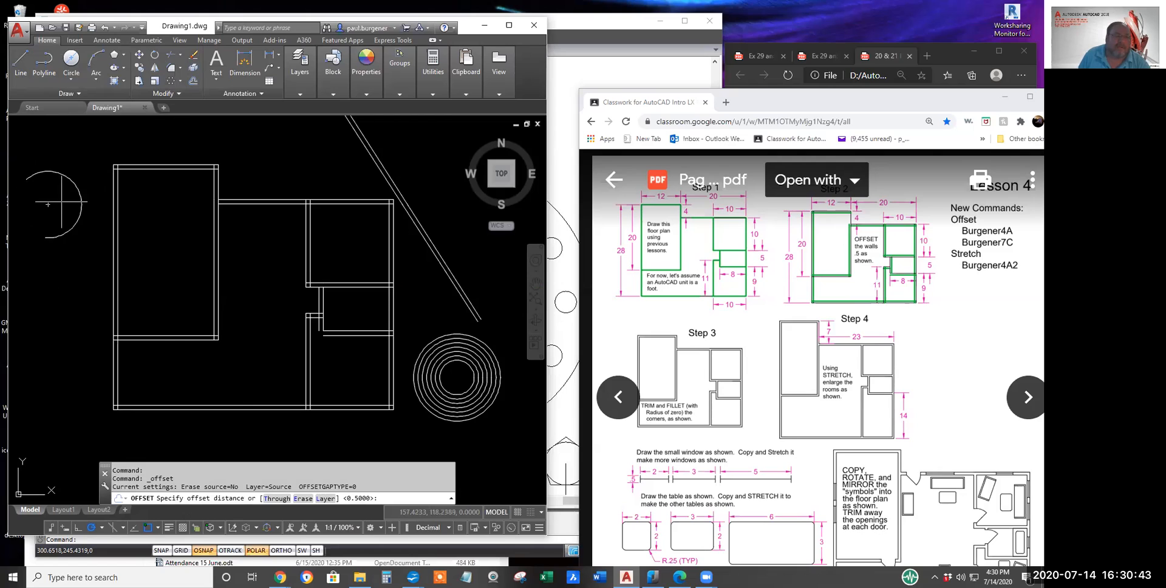
pyautogui.press('Return')
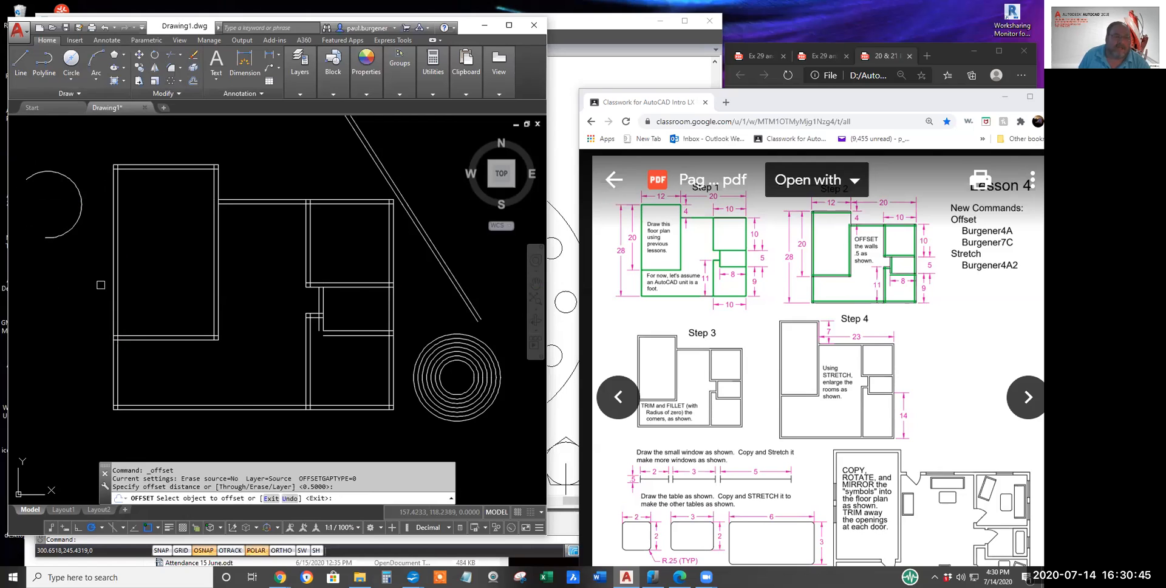
pyautogui.click(76, 184)
pyautogui.click(96, 176)
pyautogui.click(81, 180)
pyautogui.click(91, 164)
pyautogui.click(89, 170)
pyautogui.click(92, 167)
pyautogui.click(86, 175)
pyautogui.click(91, 165)
pyautogui.click(85, 177)
# Step: Offset the arc 0.5 inward repeatedly toward its center, each time from the newest inner arc
pyautogui.click(64, 198)
pyautogui.click(67, 194)
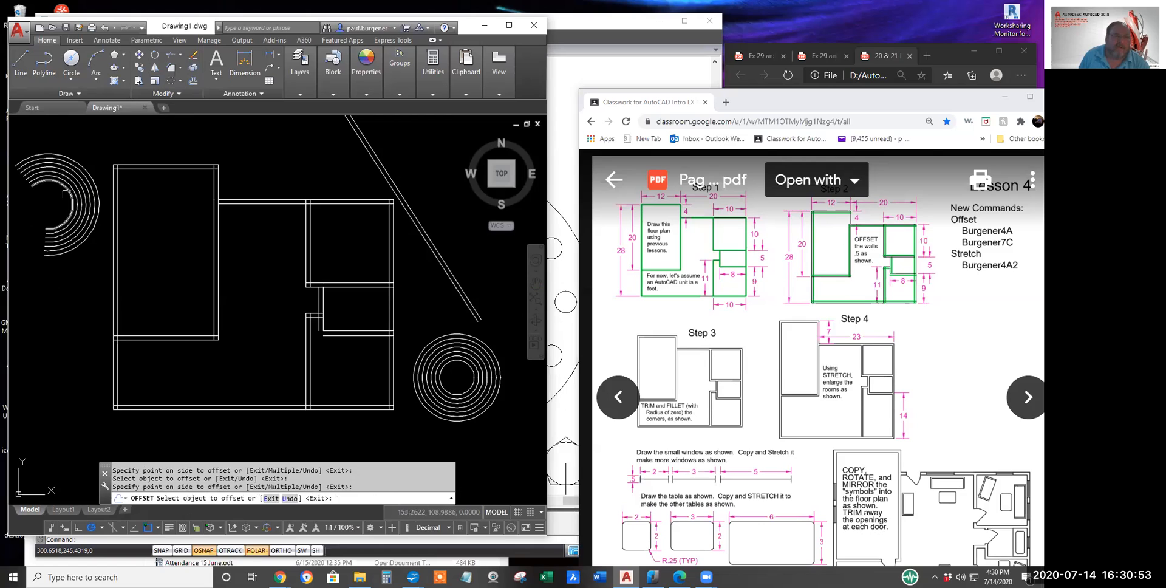
pyautogui.click(63, 199)
pyautogui.click(58, 203)
pyautogui.click(55, 206)
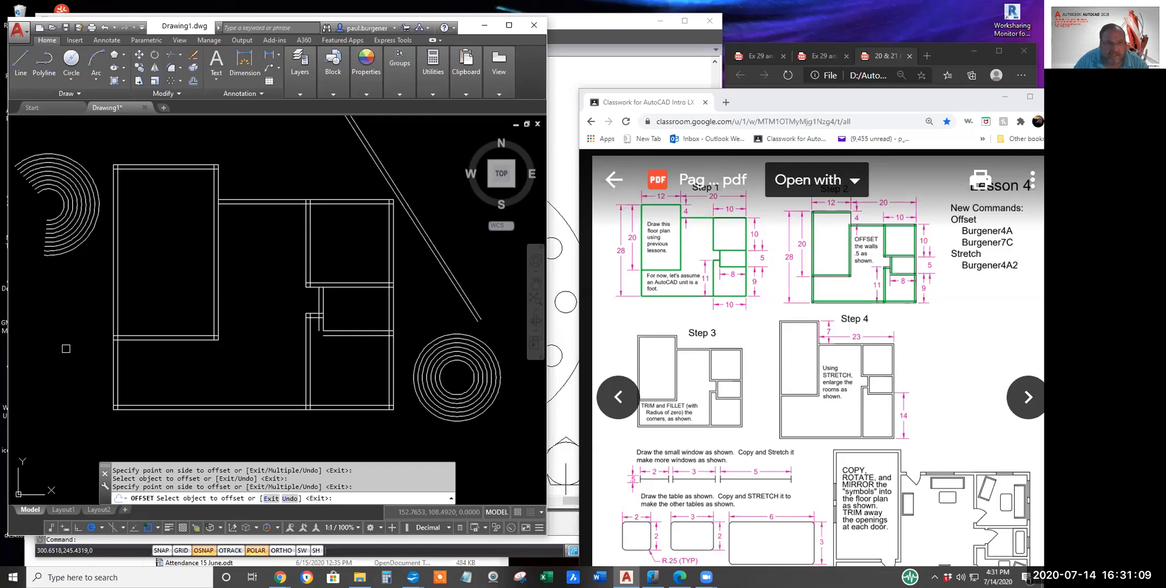
# Step: Offset the hexagon of the topmost nut on the bolt circle 0.2 outward four times, each time from the newest hexagon
pyautogui.scroll(-6, 79, 333)
pyautogui.moveTo(79, 307); pyautogui.dragTo(422, 247, button='middle')
pyautogui.moveTo(226, 428); pyautogui.dragTo(294, 277, button='middle')
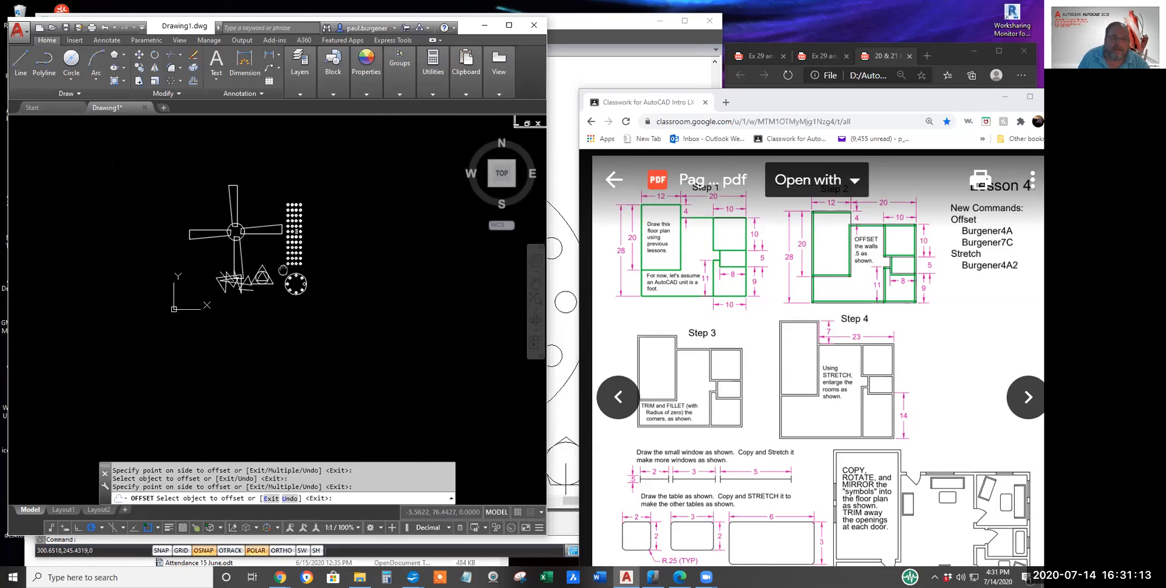
pyautogui.scroll(8, 295, 278)
pyautogui.scroll(4, 296, 278)
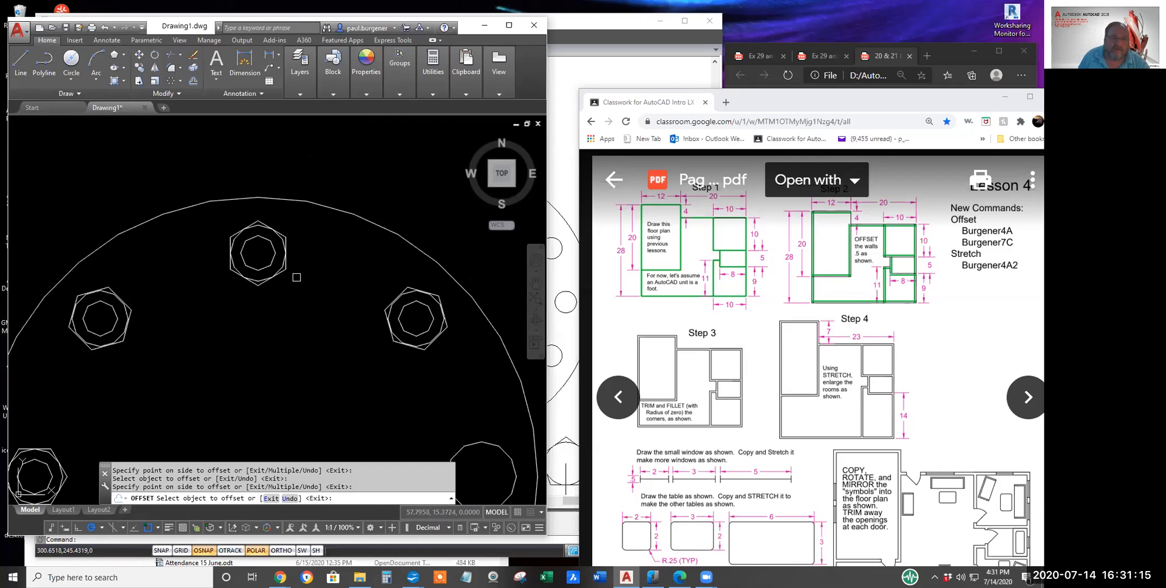
pyautogui.scroll(4, 286, 272)
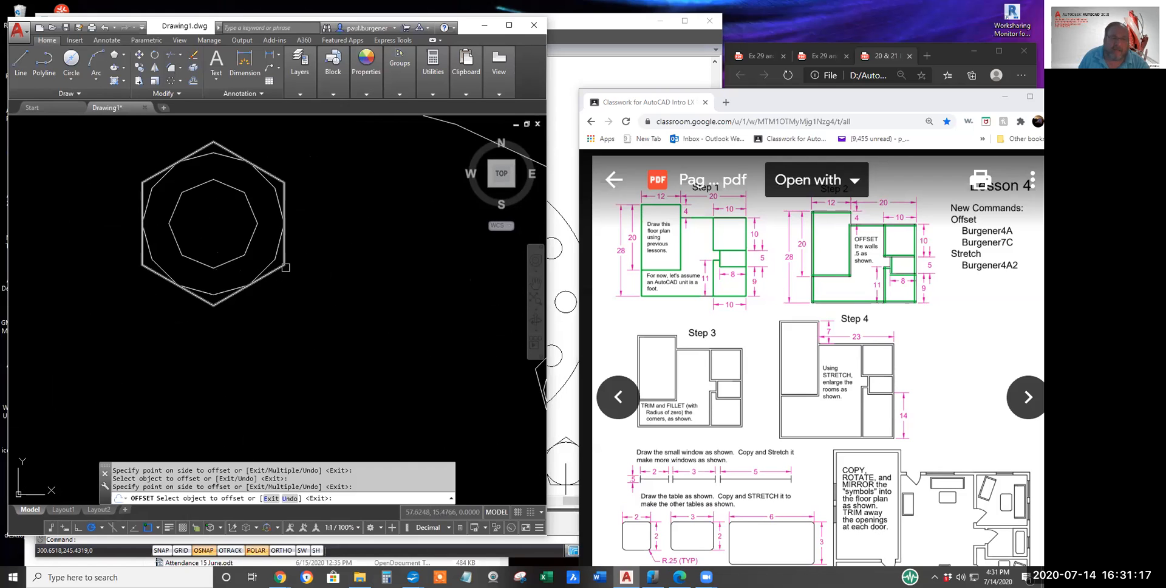
pyautogui.click(193, 80)
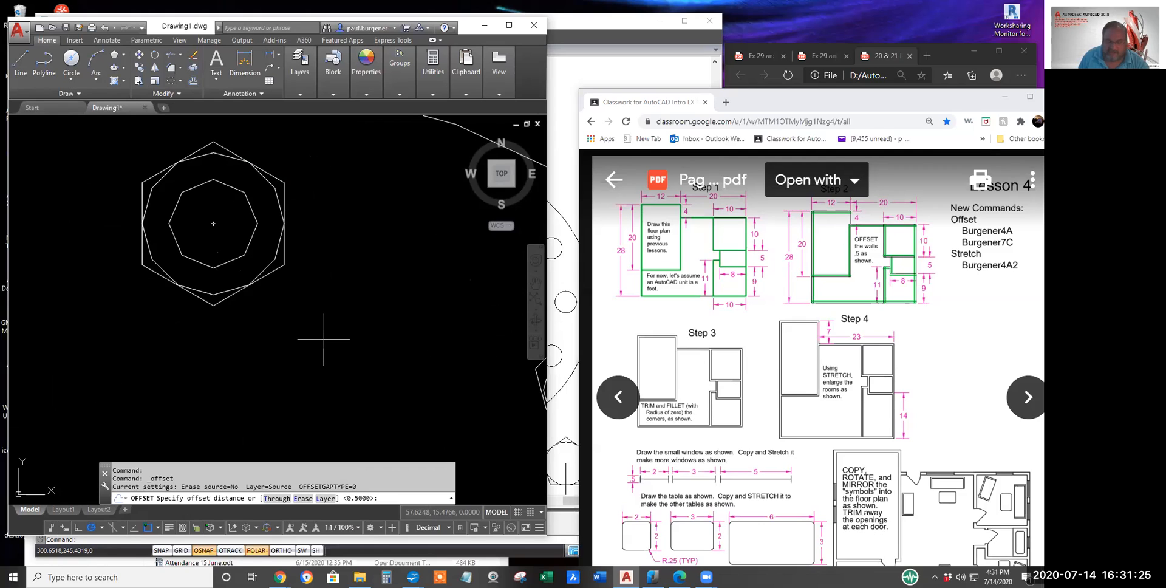
pyautogui.write('.2')
pyautogui.press('Return')
pyautogui.click(278, 255)
pyautogui.click(307, 260)
pyautogui.click(311, 261)
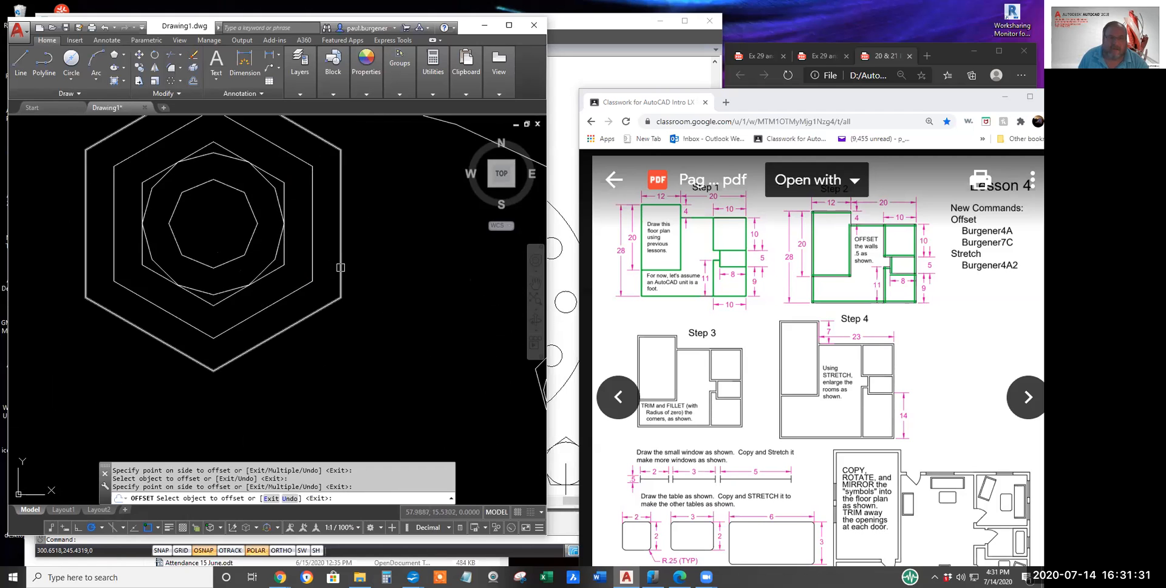
pyautogui.click(379, 275)
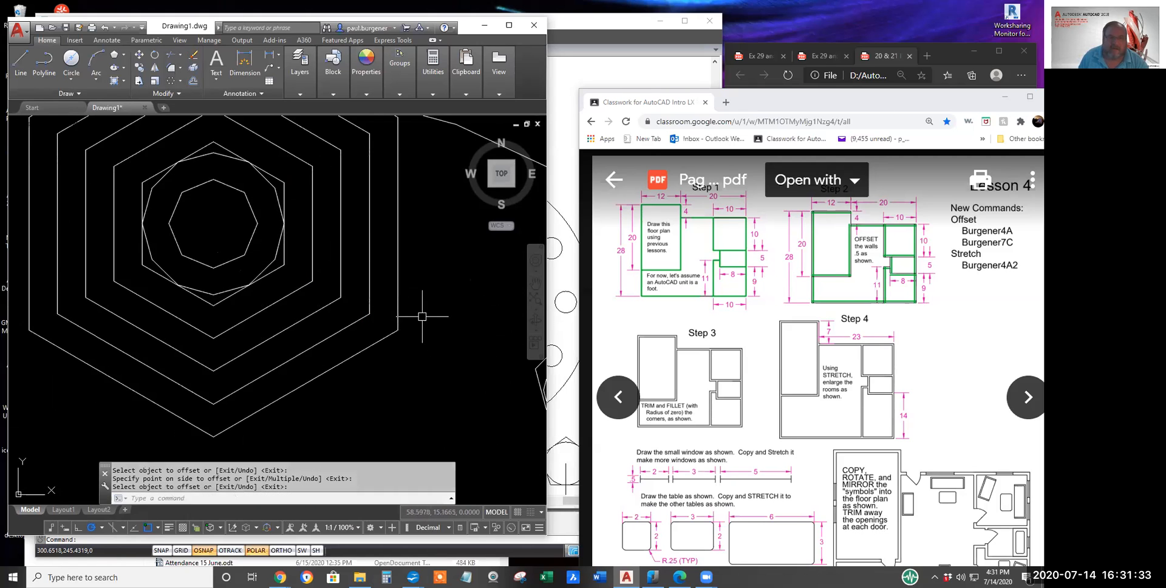
pyautogui.press('Return')
# Step: Copy the outermost hexagon from its top corner to the open area between the triangle and the bolt circle
pyautogui.scroll(-5, 426, 331)
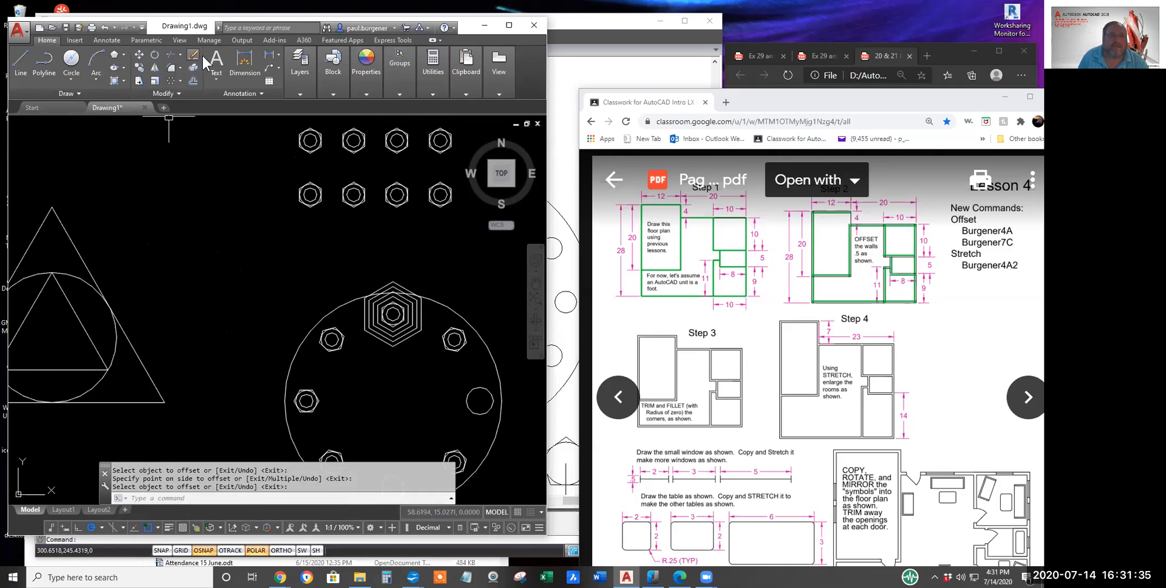
pyautogui.click(141, 67)
pyautogui.click(397, 281)
pyautogui.press('Return')
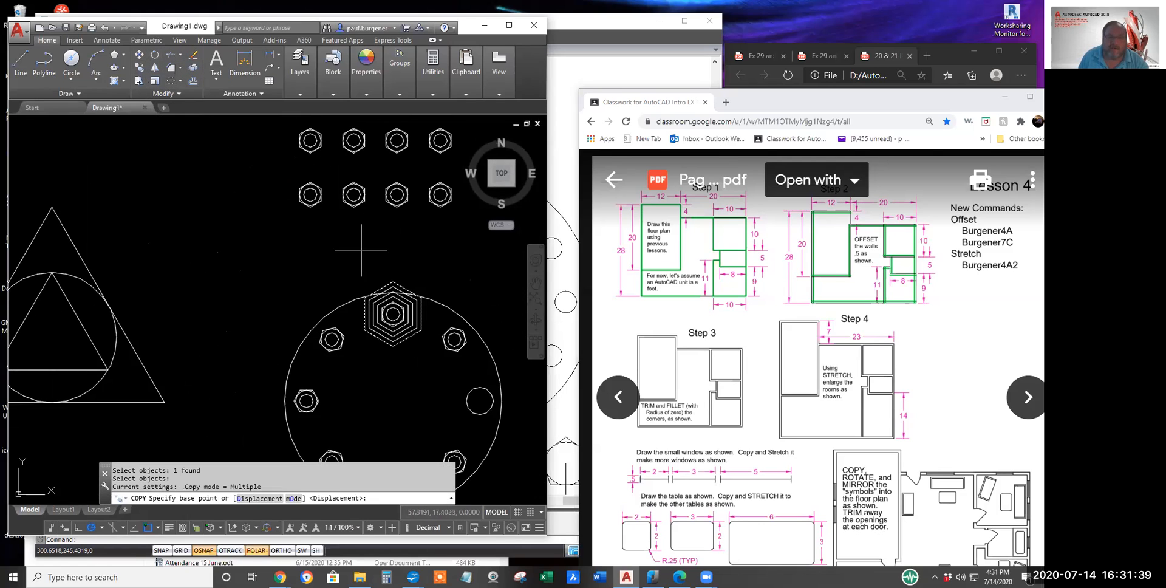
pyautogui.click(394, 283)
pyautogui.click(195, 214)
pyautogui.press('Escape')
pyautogui.press('Escape')
# Step: Stretch the copied hexagon's two right corners and its bottom corner by their grips to make an irregular polygon
pyautogui.click(224, 246)
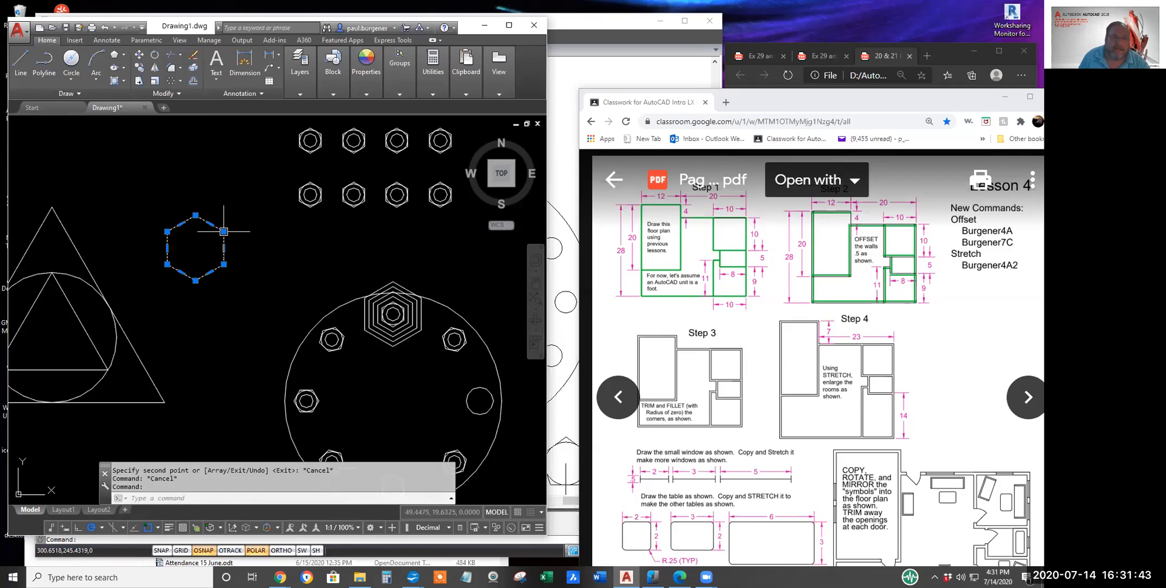
pyautogui.click(224, 231)
pyautogui.click(185, 254)
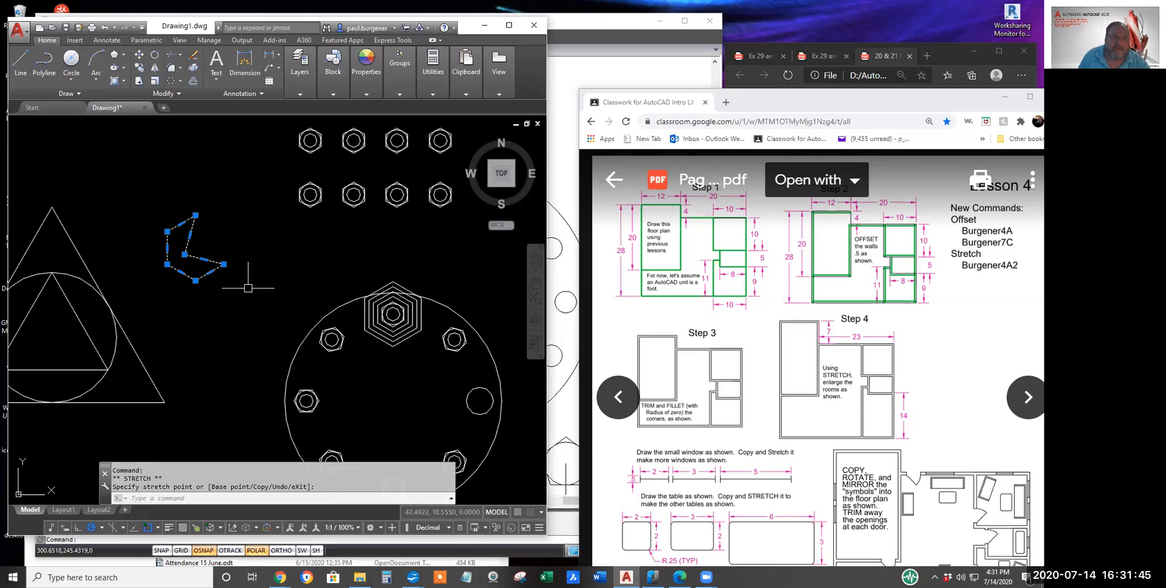
pyautogui.click(223, 264)
pyautogui.click(211, 238)
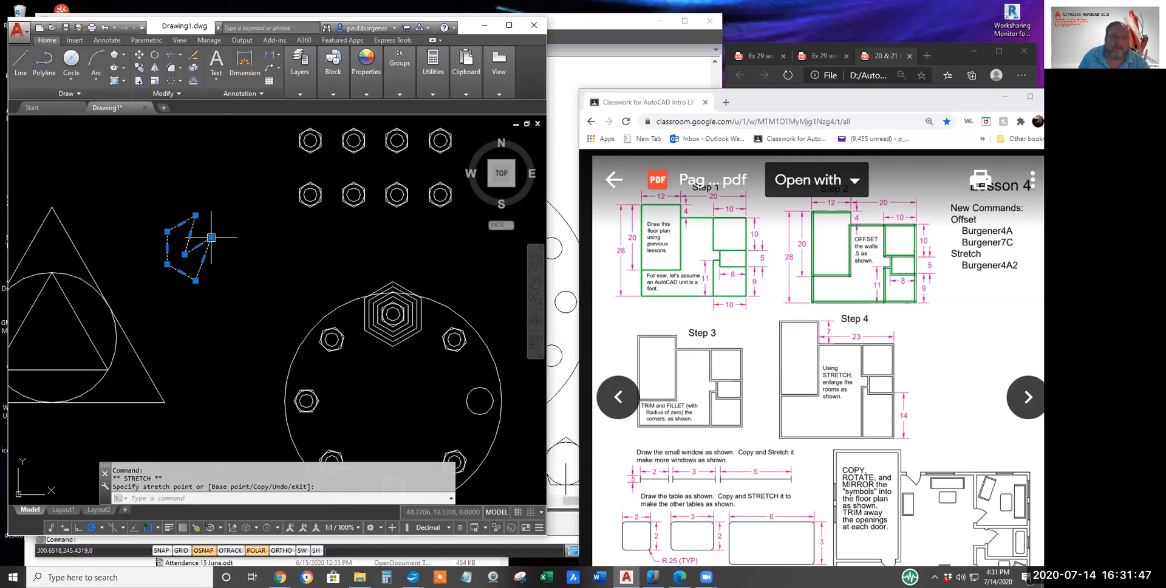
pyautogui.click(195, 281)
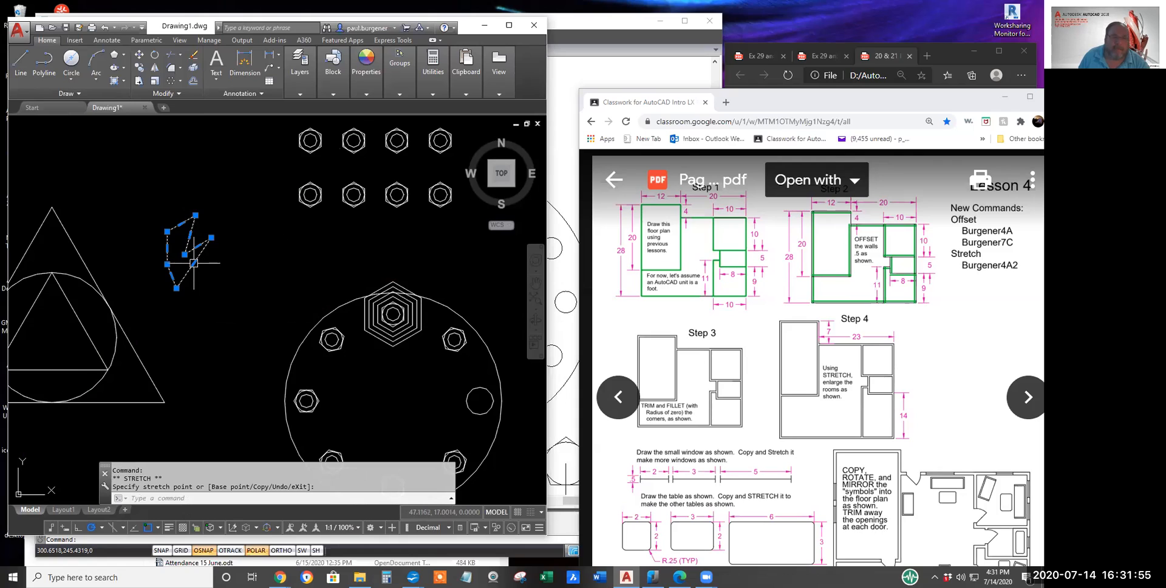
# Step: Convert the irregular polygon's lower-right segment and the segment below its top corner to arcs
pyautogui.moveTo(193, 263)
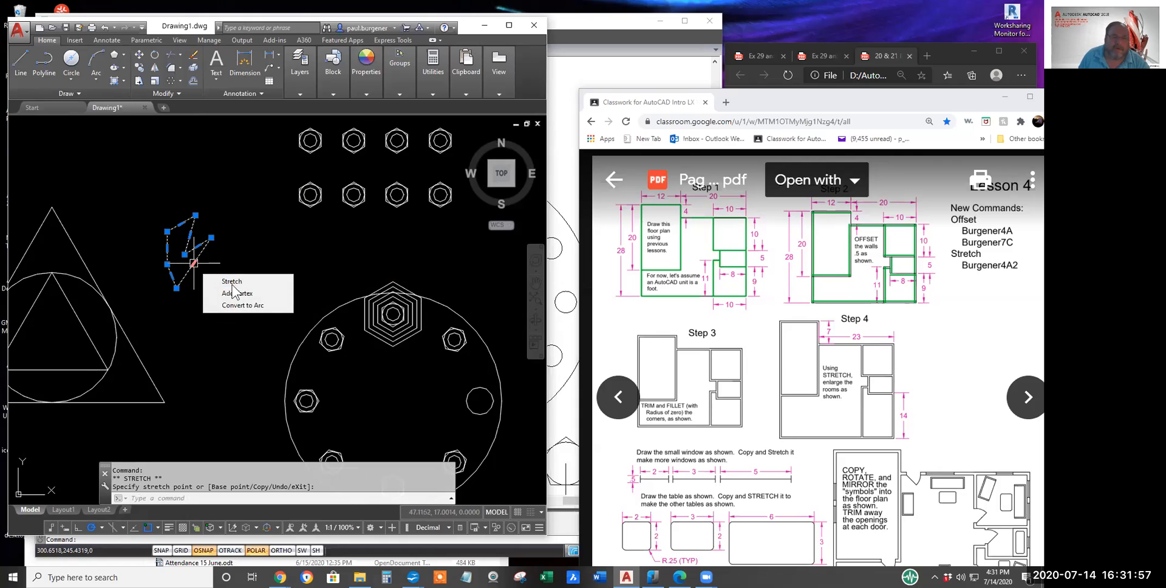
pyautogui.click(243, 304)
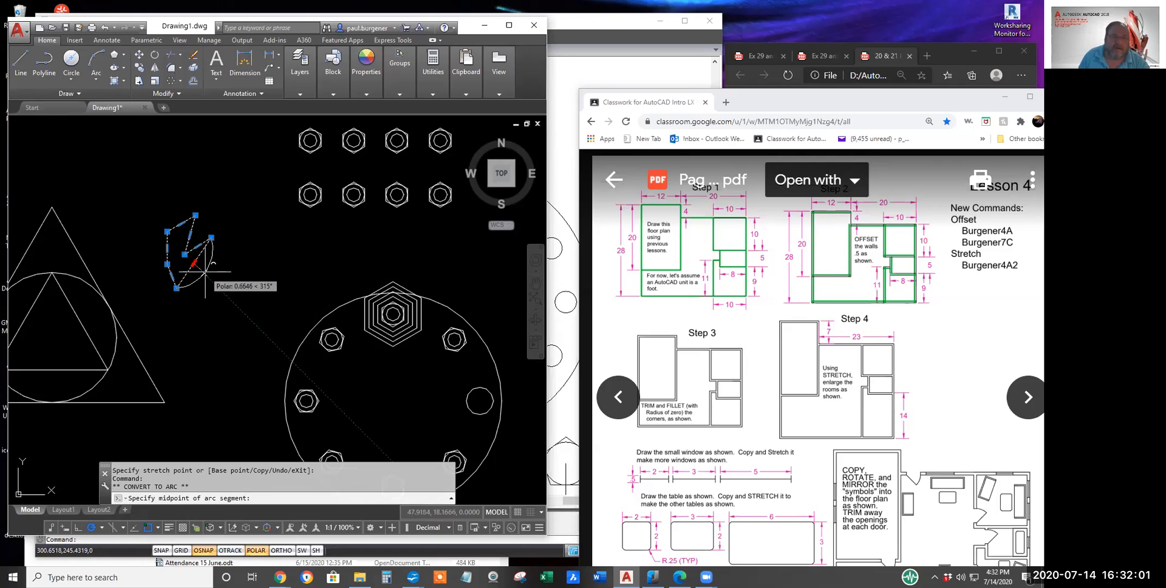
pyautogui.click(206, 266)
pyautogui.moveTo(190, 236)
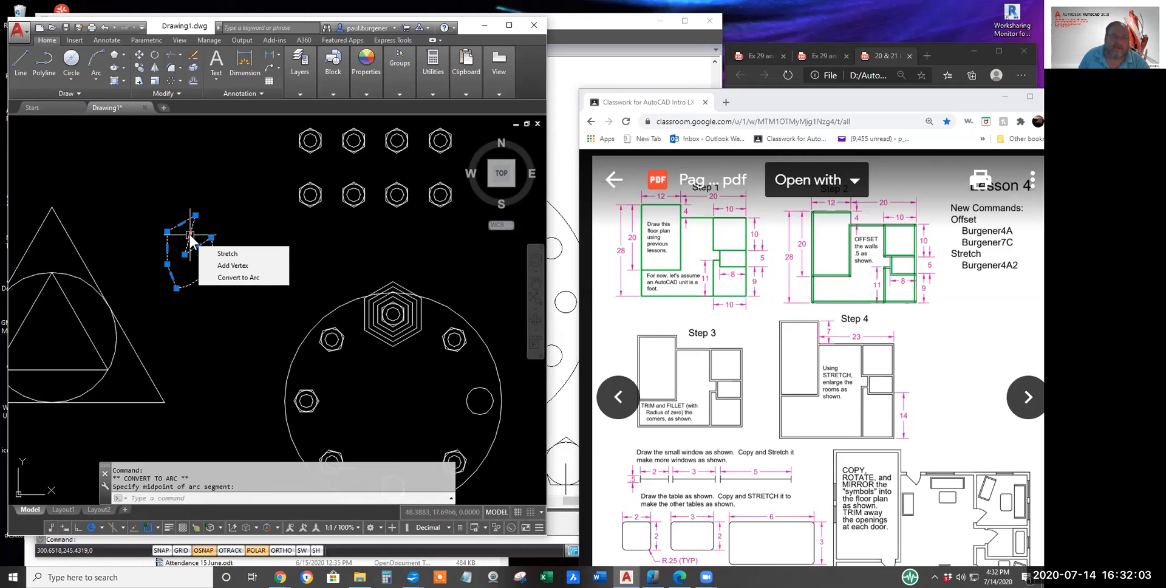
pyautogui.click(238, 278)
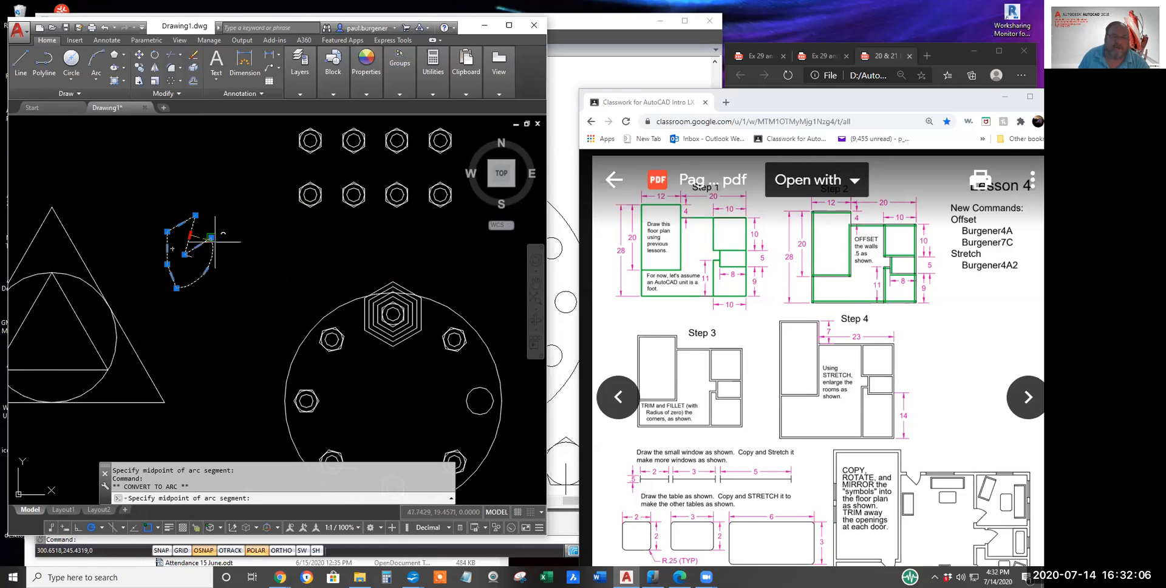
pyautogui.click(184, 226)
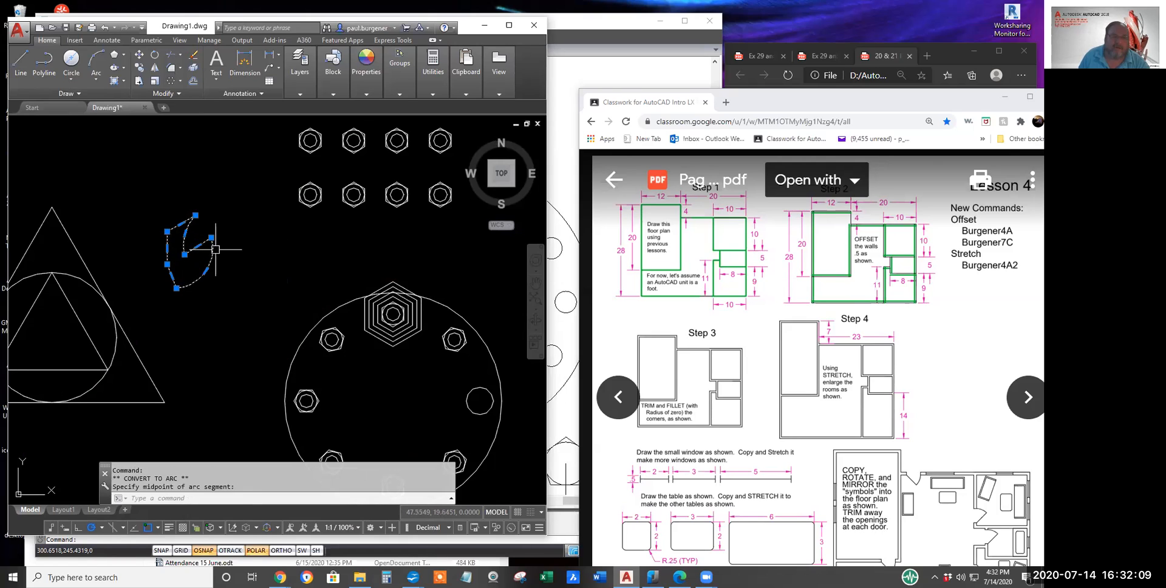
# Step: Add a vertex to the polygon's upper-left segment, placed straight above it, and deselect the shape
pyautogui.moveTo(181, 224)
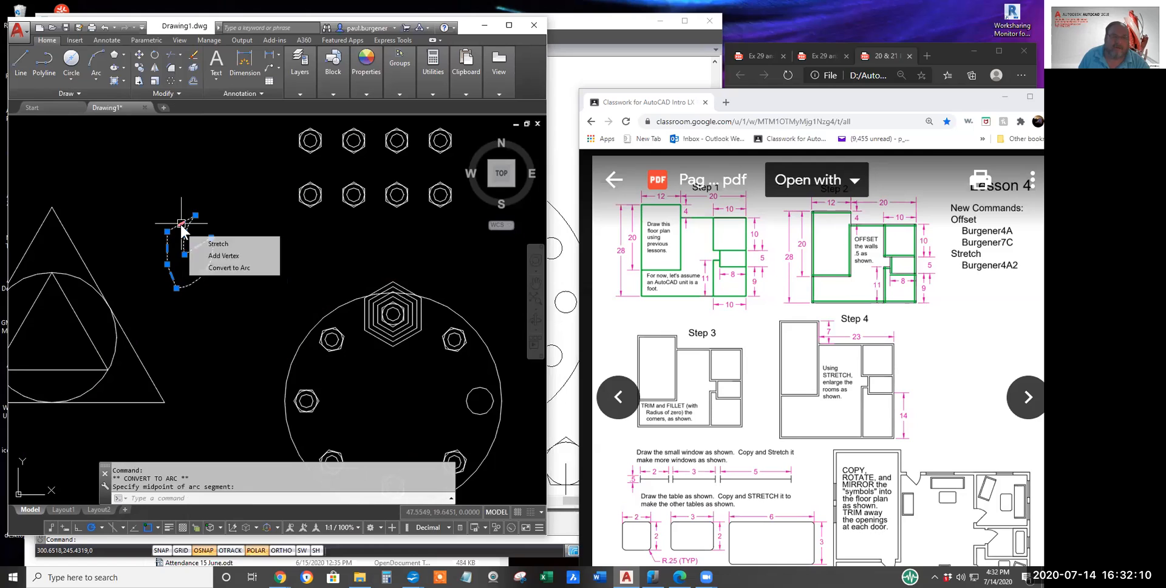
pyautogui.click(220, 256)
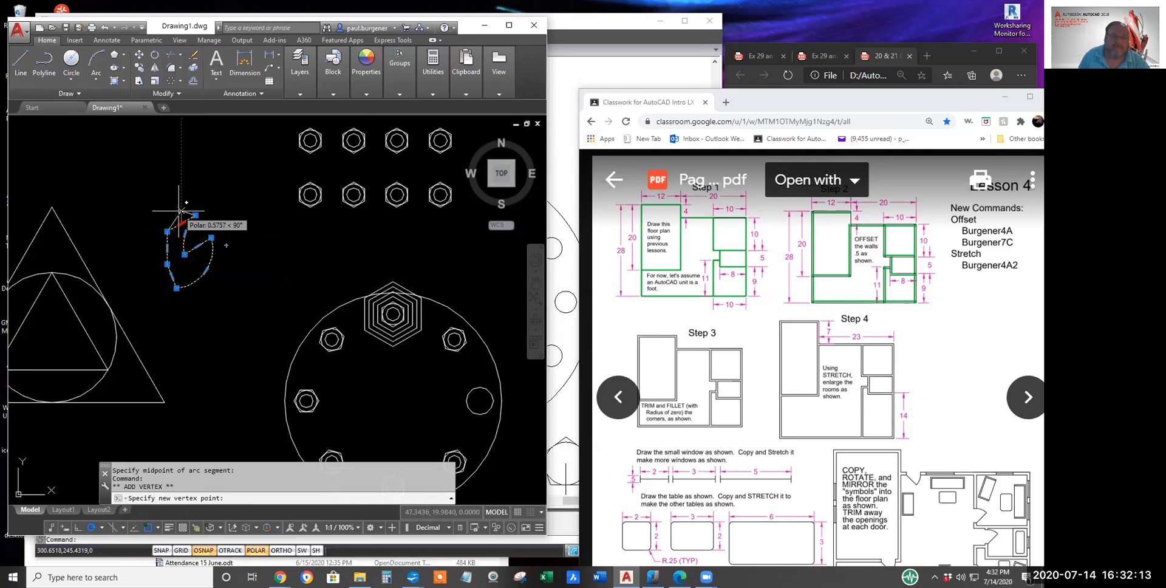
pyautogui.click(180, 211)
pyautogui.press('Escape')
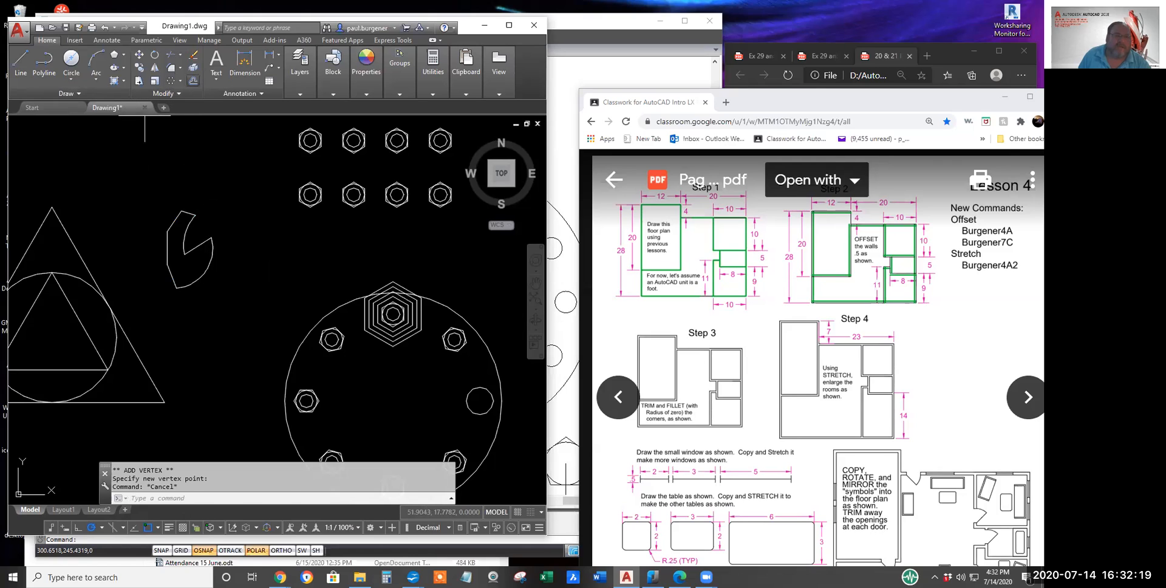
# Step: Offset the irregular polygon outward once and repeatedly inward at a distance picked between two points, ending by selecting and deselecting the innermost copy
pyautogui.click(193, 80)
pyautogui.click(220, 215)
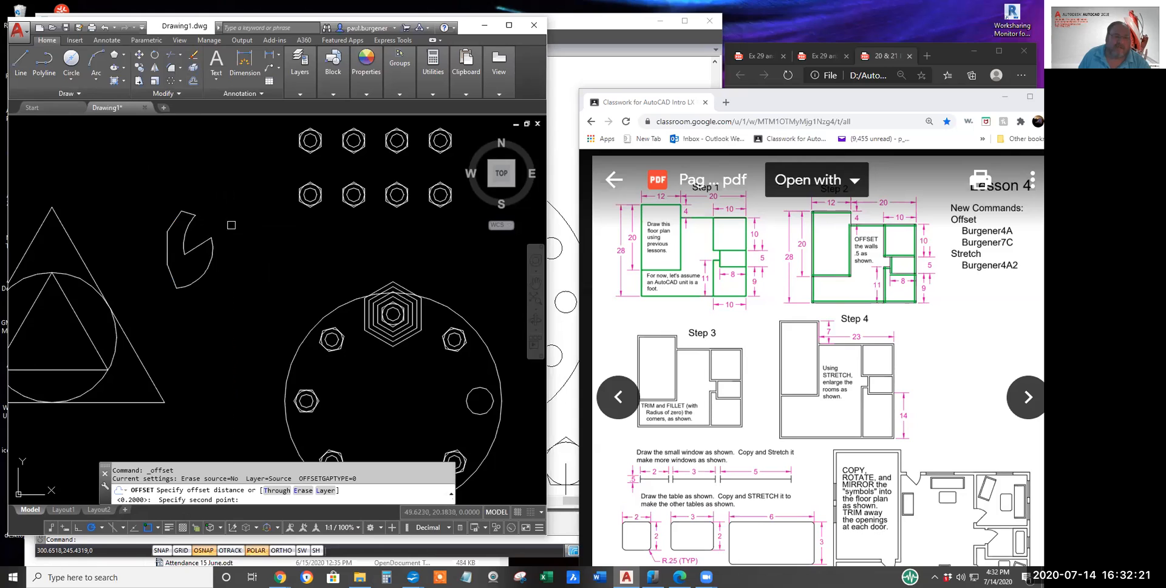
pyautogui.click(227, 234)
pyautogui.click(192, 212)
pyautogui.click(226, 245)
pyautogui.click(192, 212)
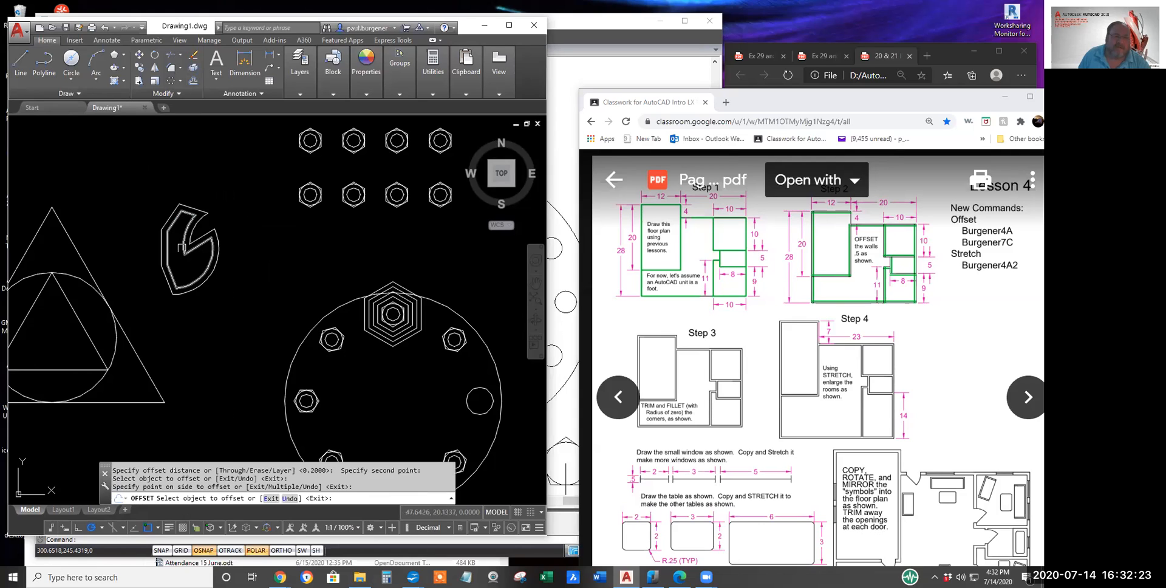
pyautogui.click(185, 258)
pyautogui.click(189, 262)
pyautogui.click(196, 264)
pyautogui.scroll(6, 183, 274)
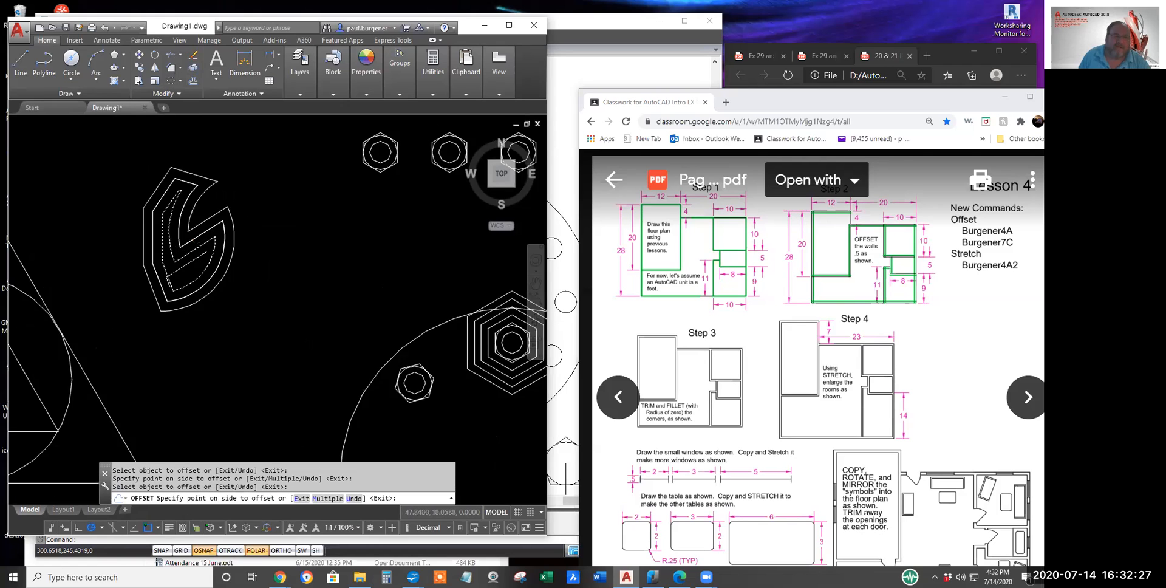
pyautogui.scroll(-5, 240, 304)
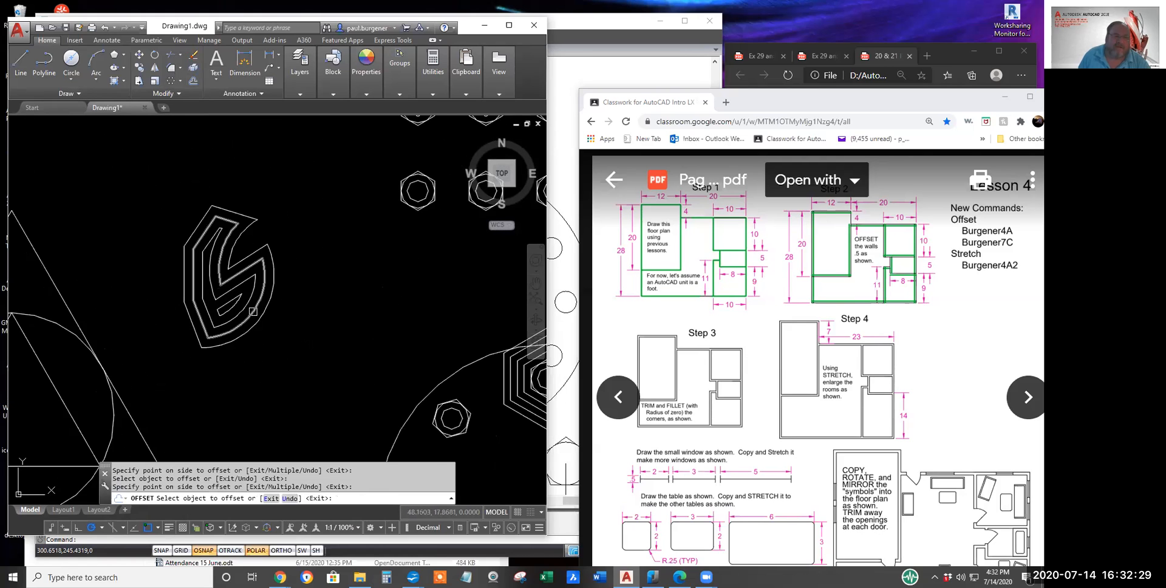
pyautogui.press('Escape')
pyautogui.click(231, 298)
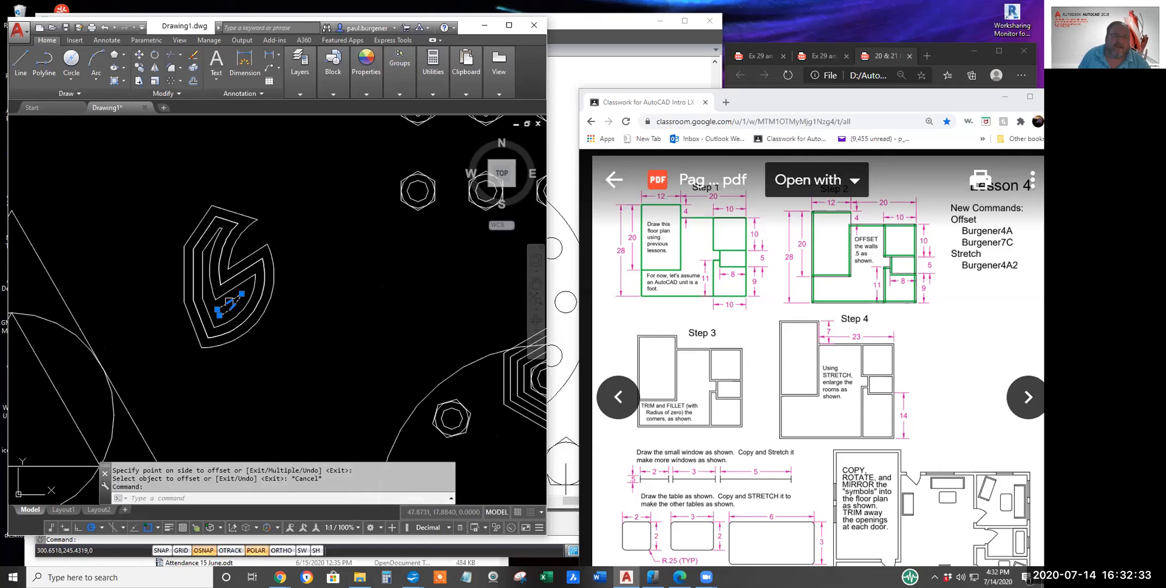
pyautogui.press('Escape')
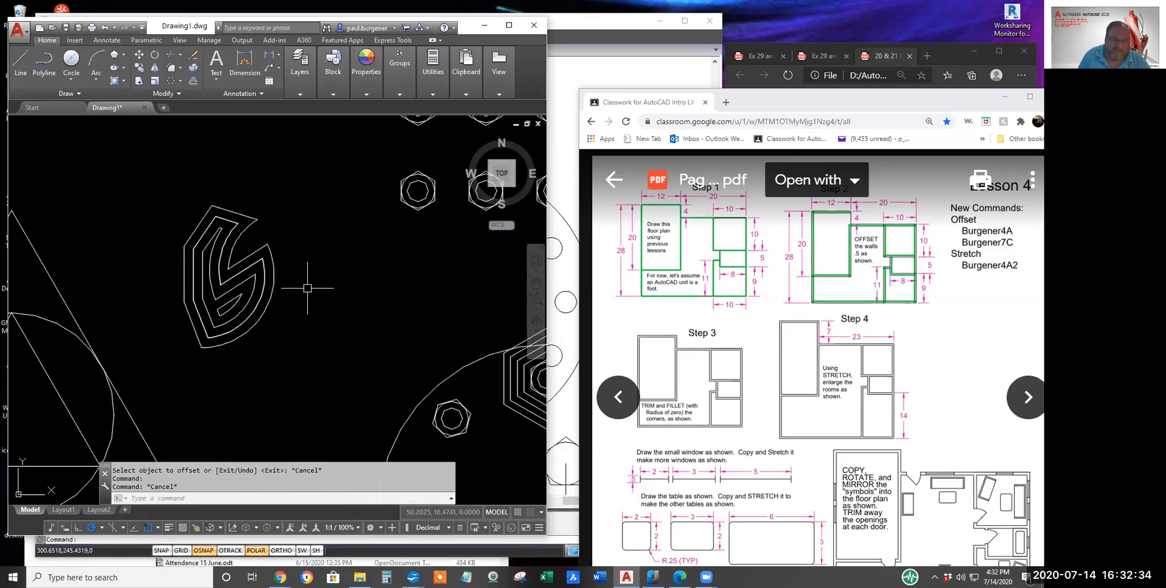
# Step: Erase the four outer outlines of the irregular polygon, keeping only its small innermost offset
pyautogui.click(193, 55)
pyautogui.click(283, 275)
pyautogui.click(173, 189)
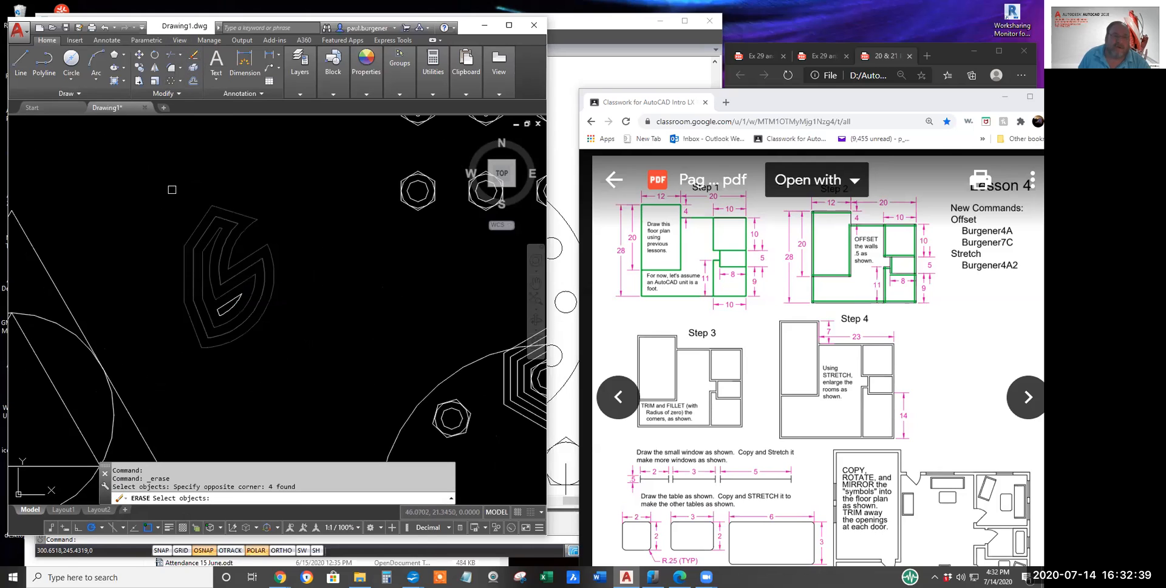
pyautogui.press('Return')
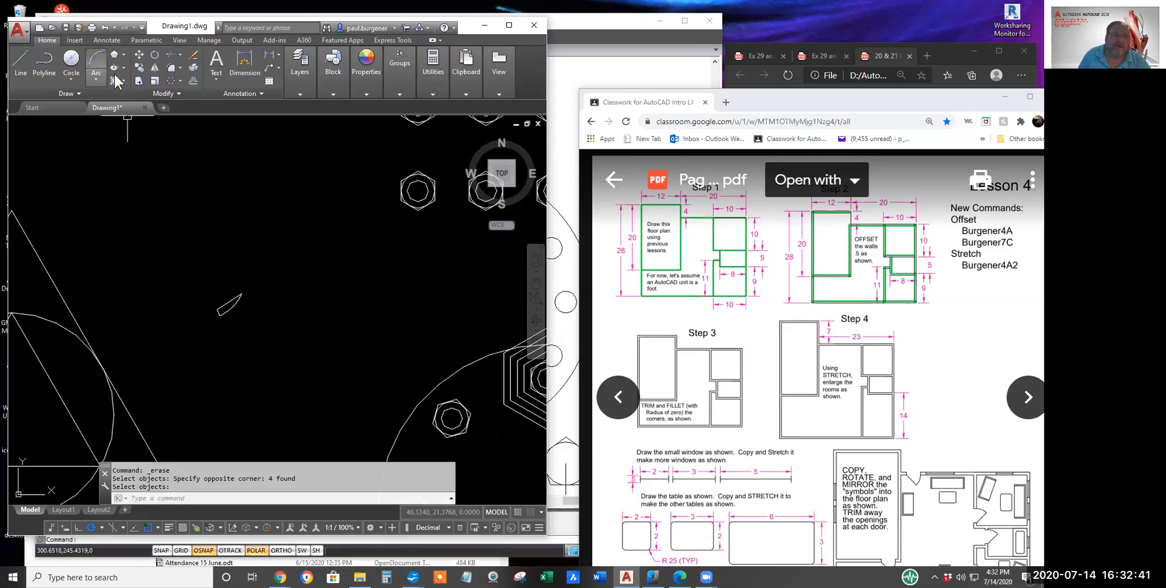
# Step: Offset the small remaining shape outward seven times at the default 0.2756 distance, each time from the newest outline
pyautogui.click(194, 80)
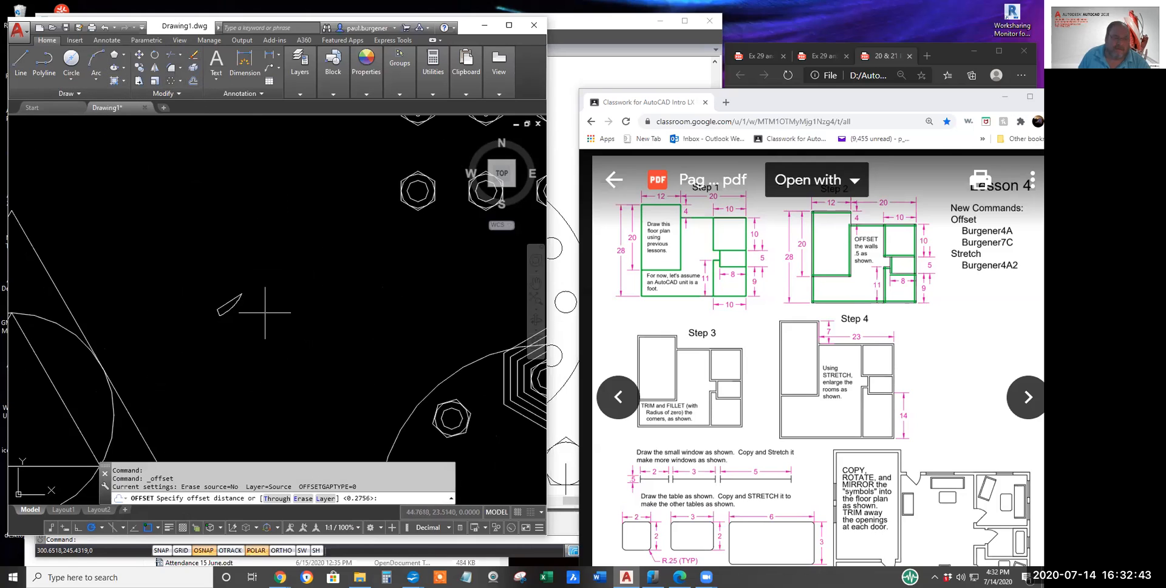
pyautogui.press('Return')
pyautogui.click(231, 312)
pyautogui.click(232, 313)
pyautogui.click(241, 317)
pyautogui.click(242, 320)
pyautogui.click(246, 323)
pyautogui.click(247, 325)
pyautogui.click(250, 331)
pyautogui.click(253, 334)
pyautogui.click(257, 337)
pyautogui.click(261, 341)
pyautogui.click(264, 343)
pyautogui.click(268, 349)
pyautogui.click(271, 350)
pyautogui.click(284, 363)
pyautogui.press('Escape')
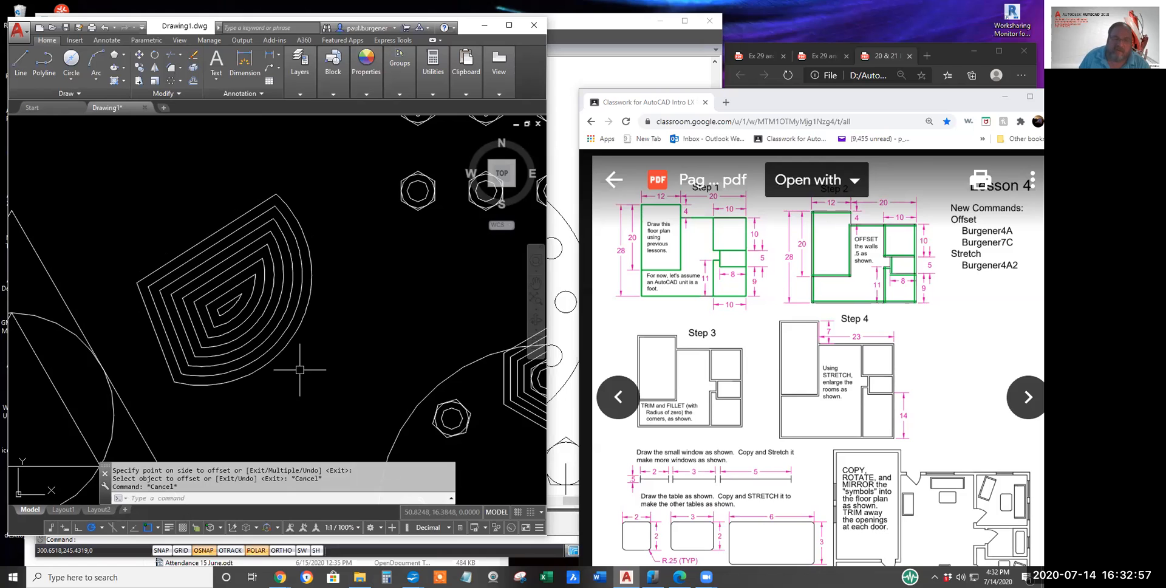
# Step: Erase the concentric arcs and the concentric circles on either side of the floor plan
pyautogui.scroll(-5, 368, 255)
pyautogui.scroll(6, 399, 326)
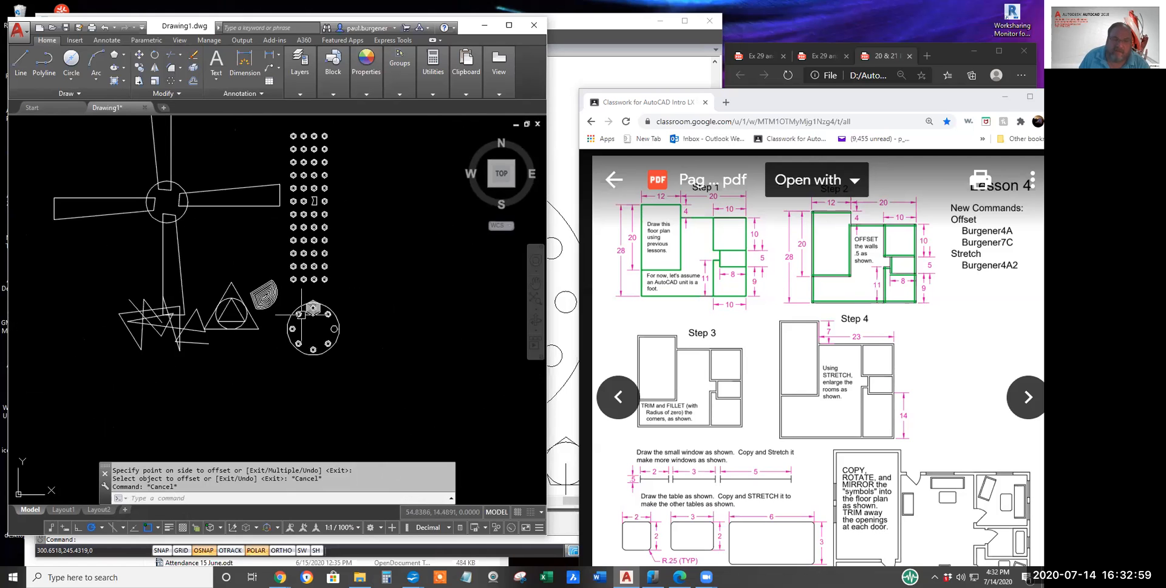
pyautogui.scroll(-4, 309, 317)
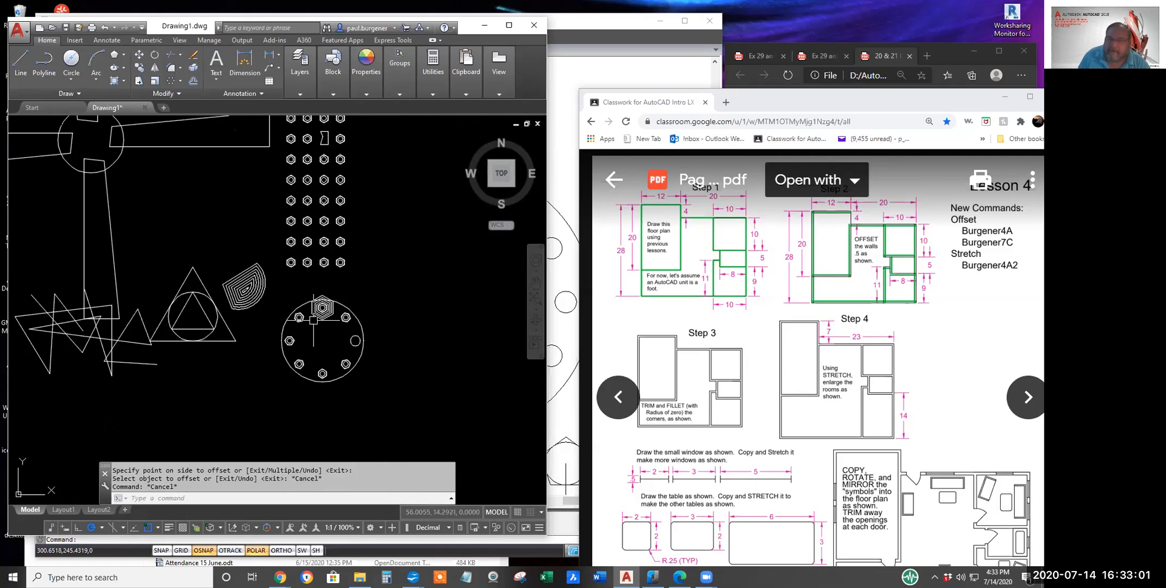
pyautogui.scroll(-6, 427, 327)
pyautogui.moveTo(429, 327); pyautogui.dragTo(37, 305, button='middle')
pyautogui.scroll(2, 220, 253)
pyautogui.moveTo(220, 253); pyautogui.dragTo(335, 383, button='middle')
pyautogui.scroll(-2, 335, 382)
pyautogui.moveTo(410, 221); pyautogui.dragTo(392, 243, button='middle')
pyautogui.scroll(6, 362, 297)
pyautogui.moveTo(362, 297); pyautogui.dragTo(364, 315, button='middle')
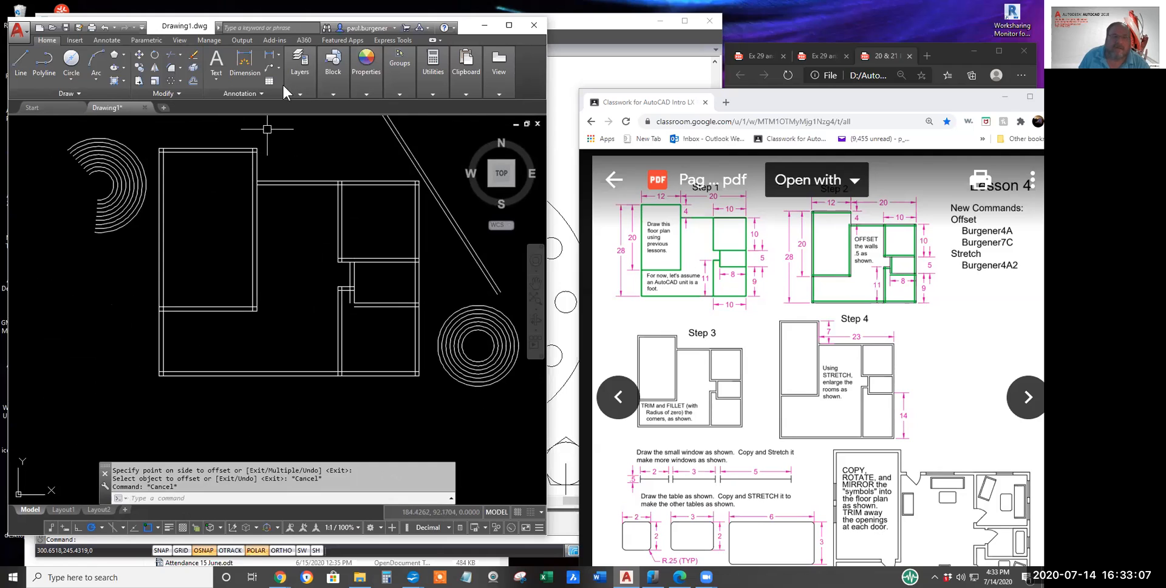
pyautogui.click(193, 54)
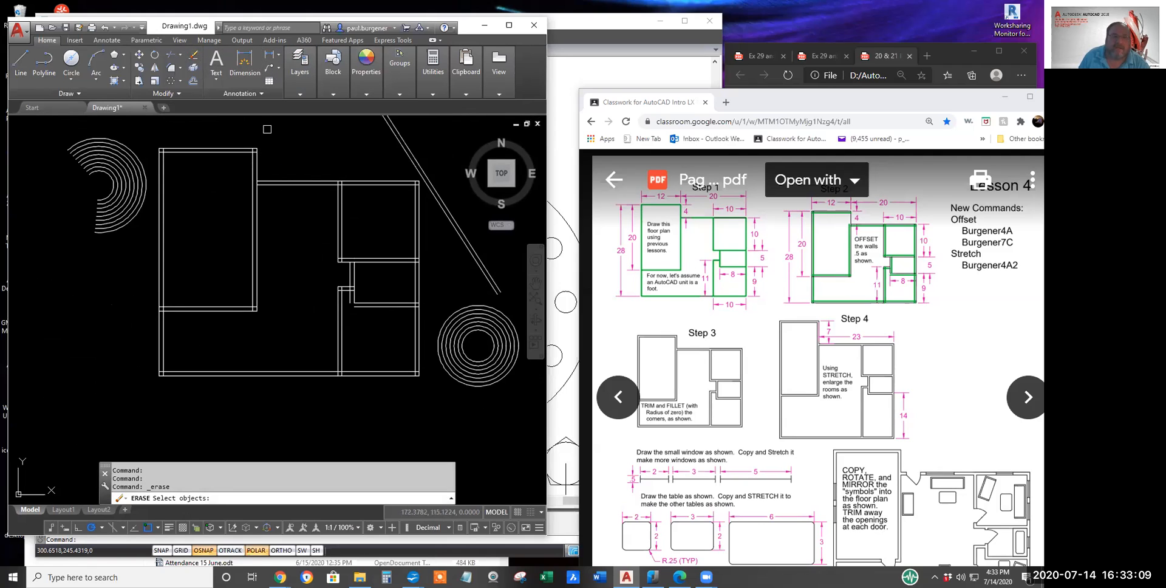
pyautogui.click(134, 137)
pyautogui.click(91, 179)
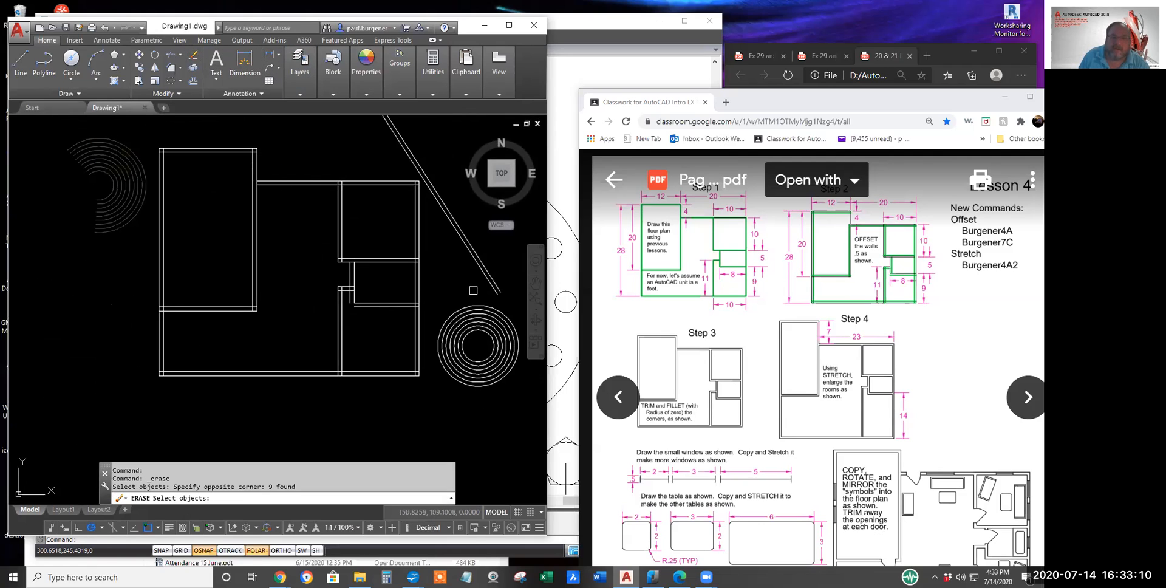
pyautogui.click(512, 411)
pyautogui.click(479, 270)
pyautogui.press('Return')
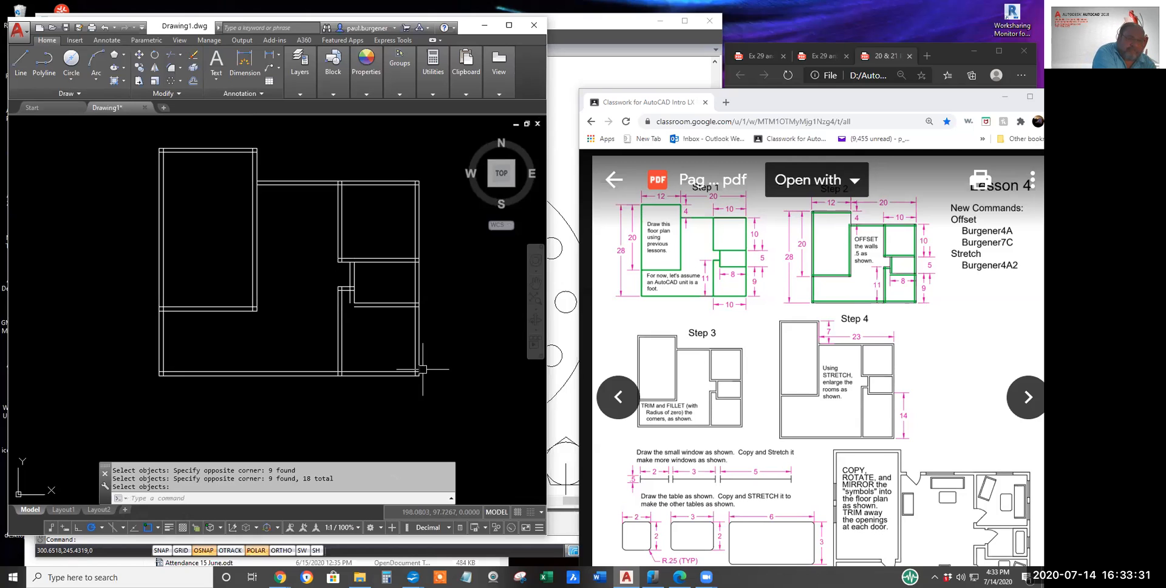
pyautogui.click(568, 413)
pyautogui.scroll(-3, 482, 350)
pyautogui.moveTo(482, 350); pyautogui.dragTo(281, 241, button='middle')
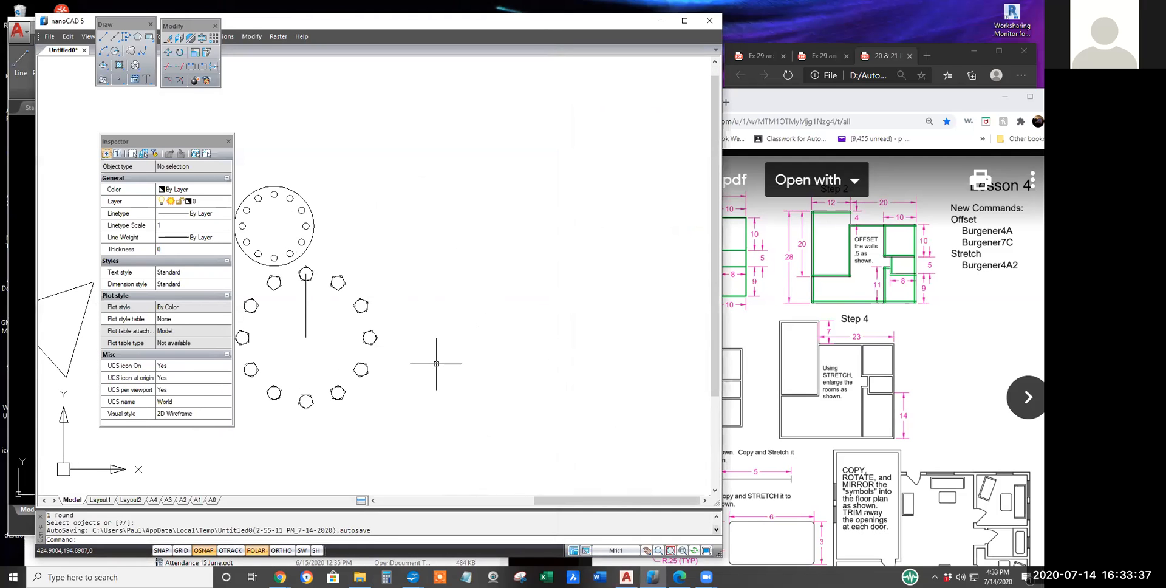
pyautogui.click(23, 246)
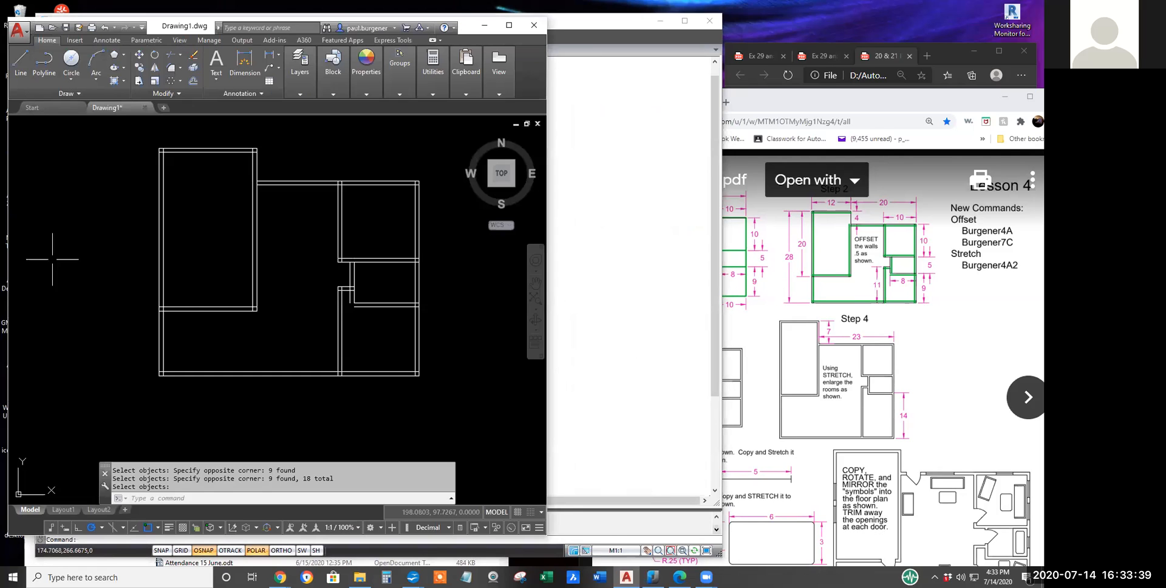
# Step: Widen the AutoCAD window, extend it to full screen height, and inspect the offset walls around the floor plan's small room
pyautogui.scroll(4, 367, 261)
pyautogui.moveTo(354, 330); pyautogui.dragTo(341, 271, button='middle')
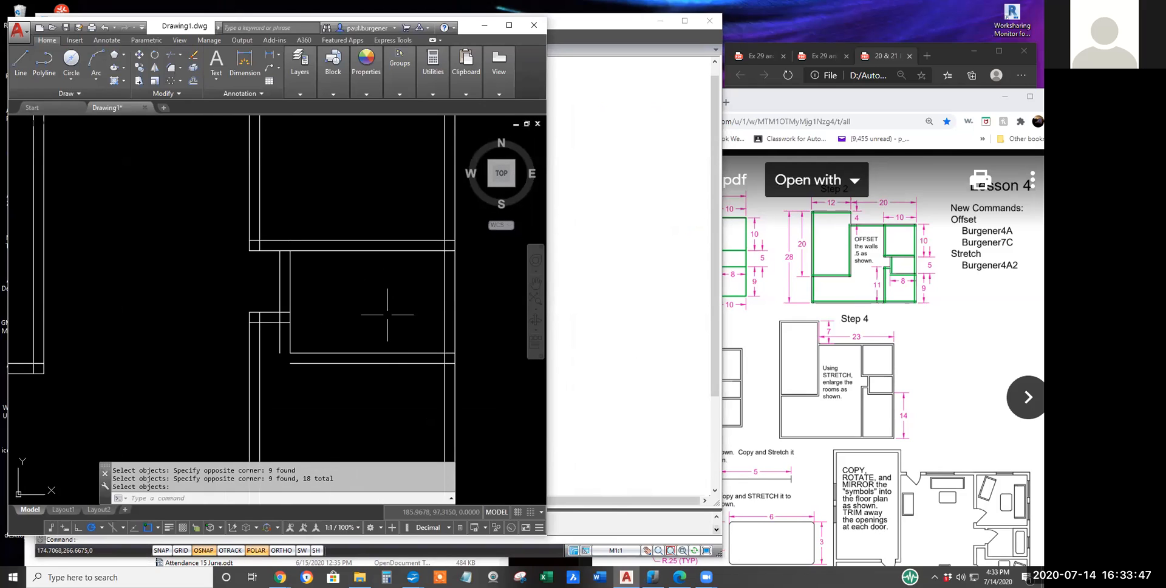
pyautogui.scroll(-1, 382, 331)
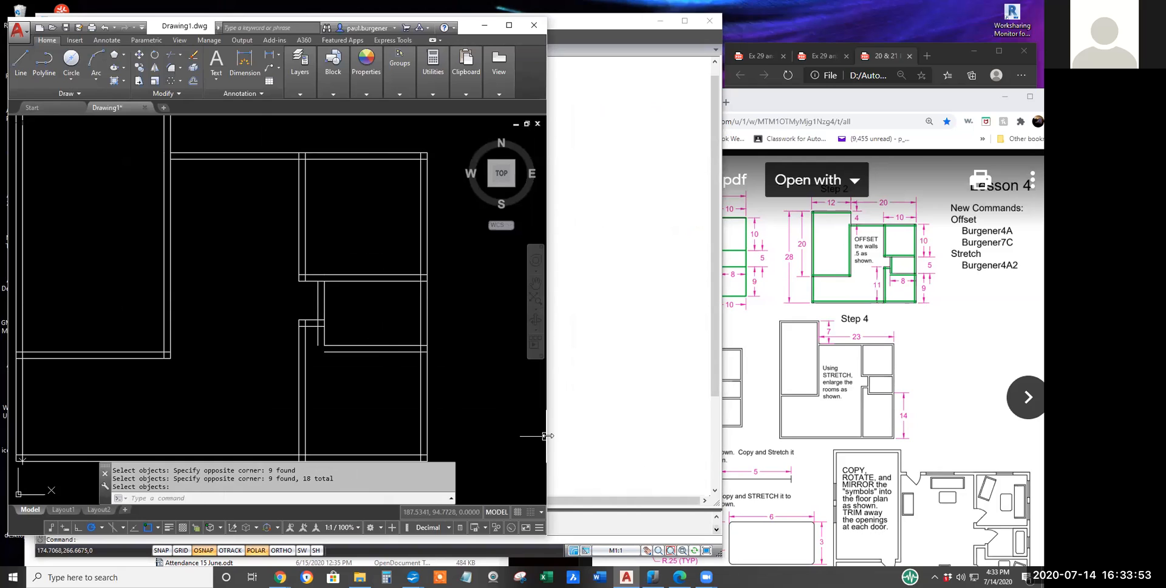
pyautogui.moveTo(547, 435); pyautogui.dragTo(699, 435)
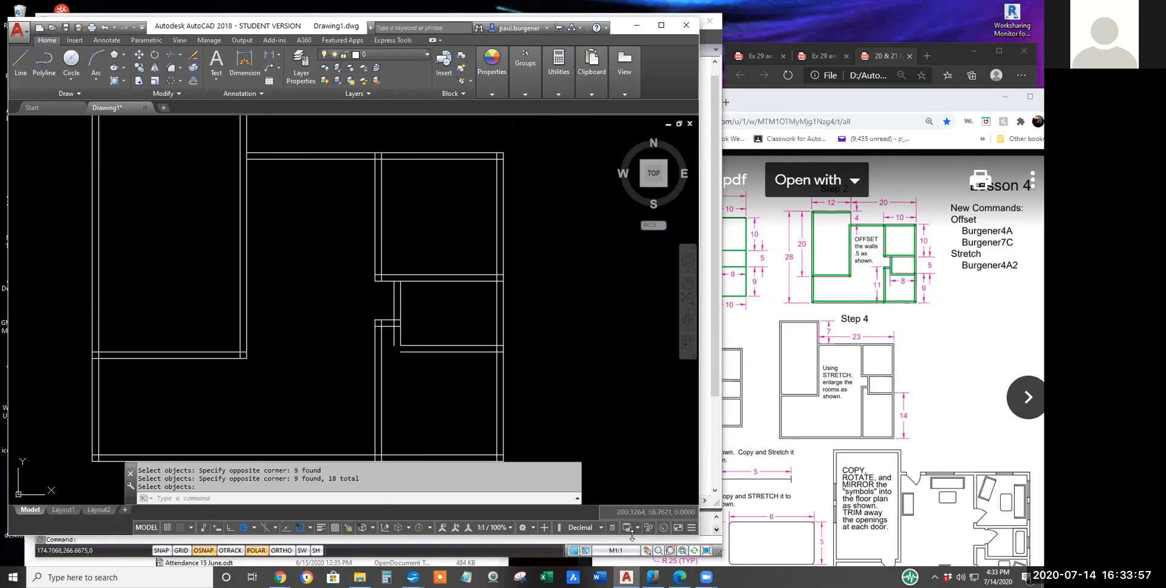
pyautogui.doubleClick(632, 536)
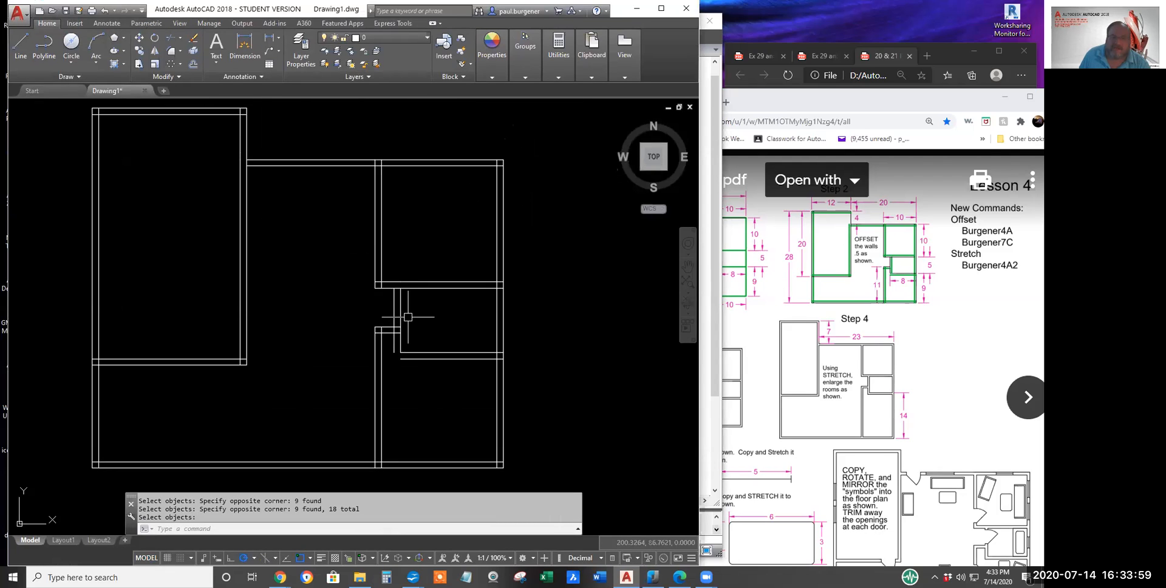
pyautogui.scroll(7, 408, 317)
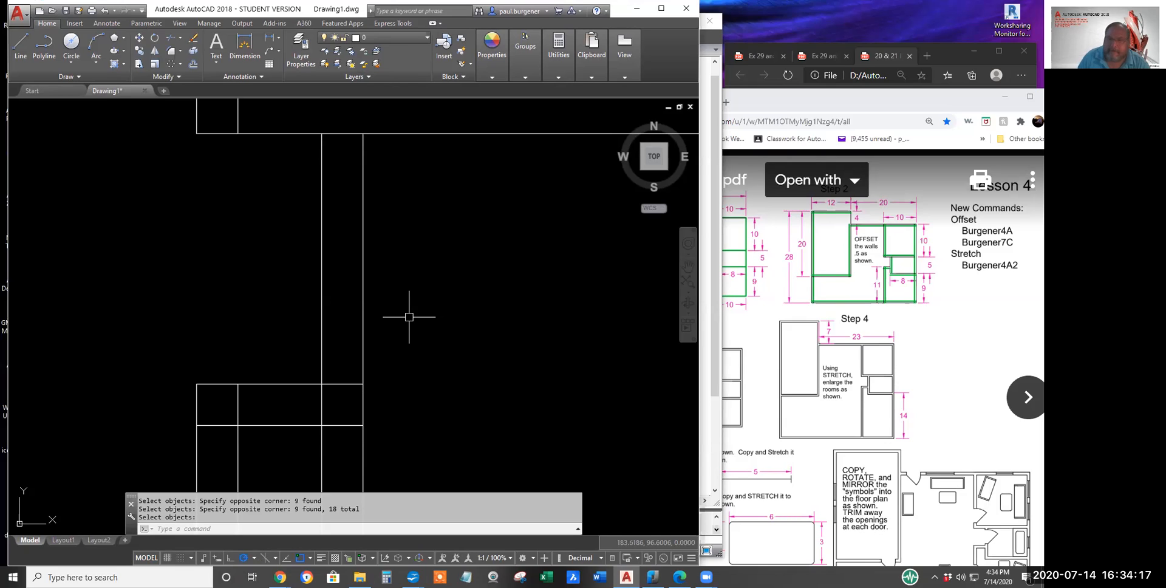
# Step: Switch to nanoCAD and move the Inspector palette away from the existing circle patterns
pyautogui.click(704, 338)
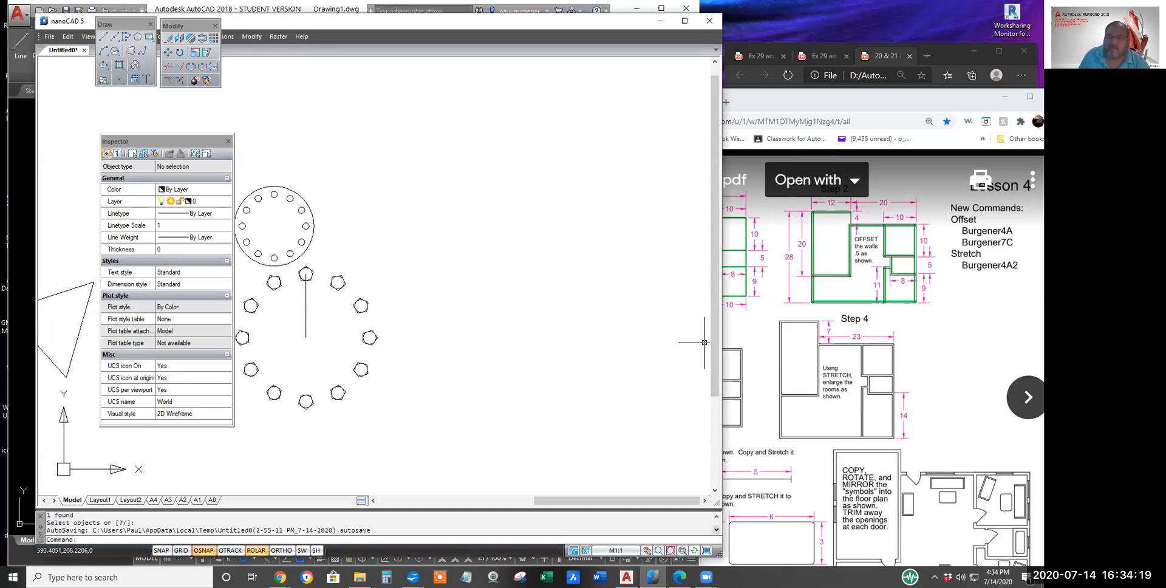
pyautogui.scroll(-2, 399, 281)
pyautogui.moveTo(400, 281); pyautogui.dragTo(290, 263, button='middle')
pyautogui.moveTo(186, 141); pyautogui.dragTo(128, 133)
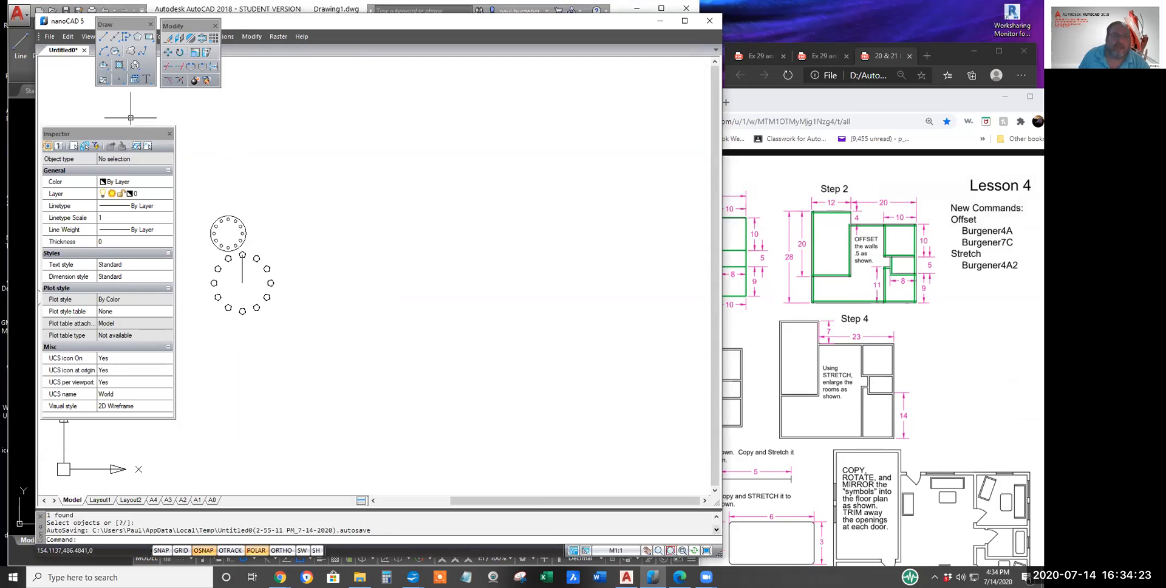
# Step: Start the floor plan outline in empty space with lines 12 right, 4 down, 10 right and another 10 right
pyautogui.click(104, 37)
pyautogui.click(358, 219)
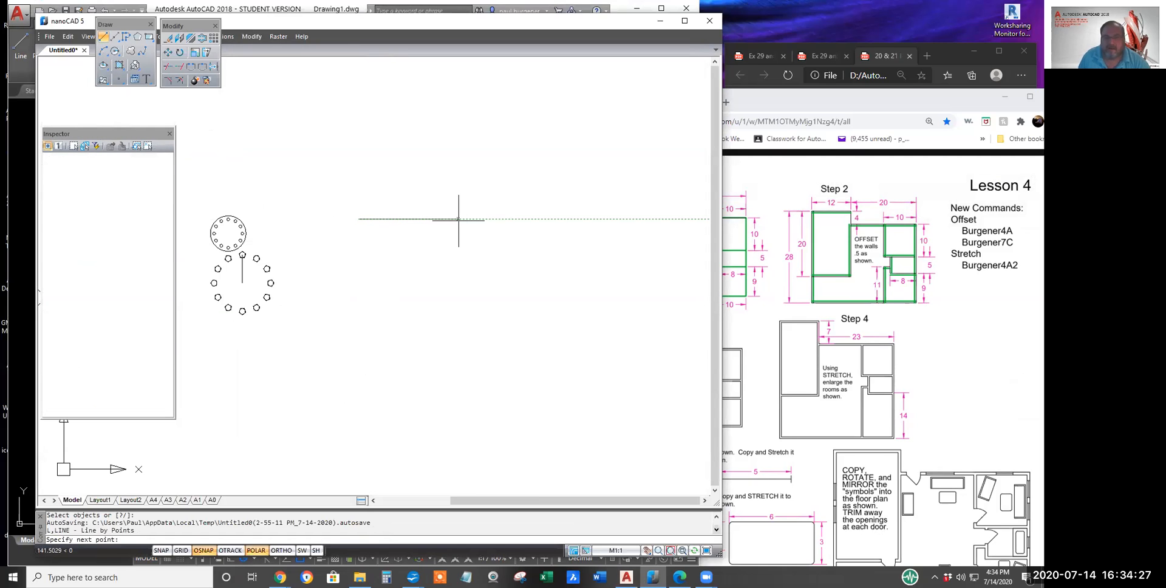
pyautogui.write('12')
pyautogui.press('Return')
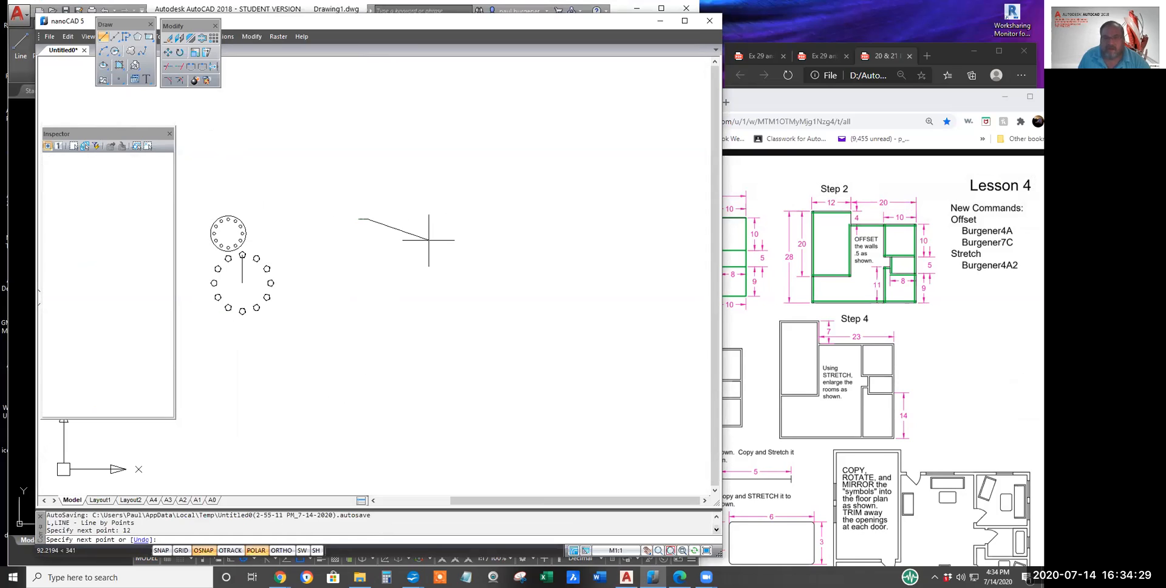
pyautogui.scroll(5, 372, 246)
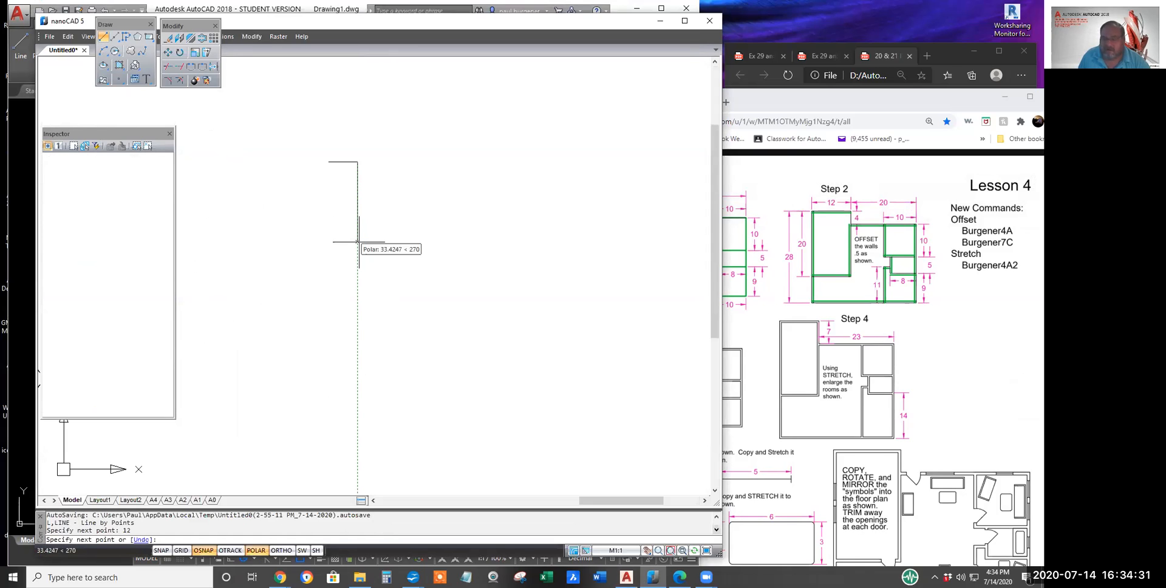
pyautogui.write('4')
pyautogui.press('Return')
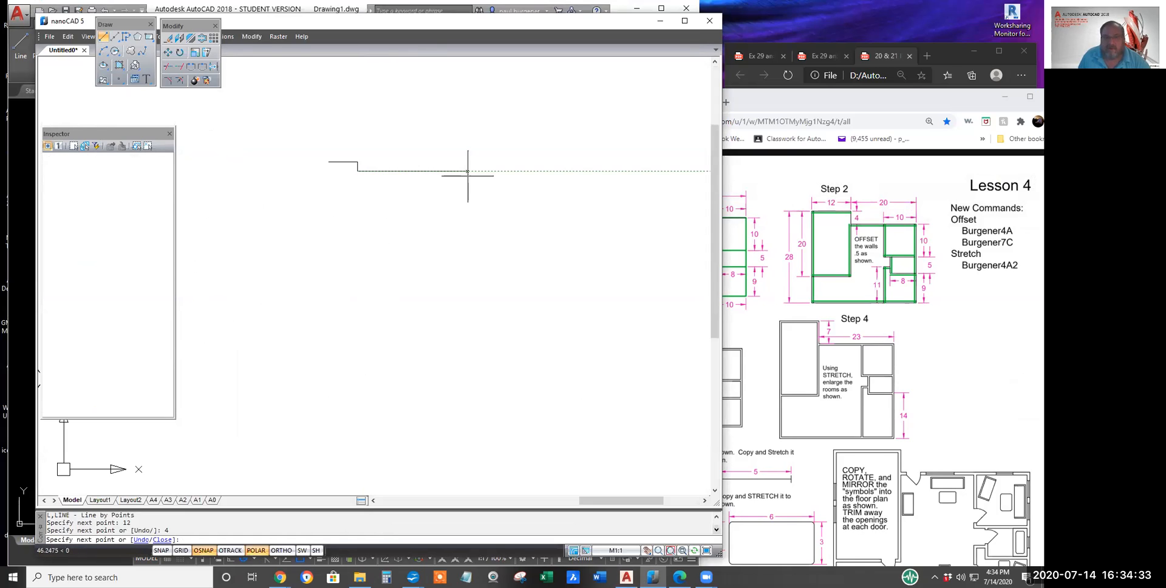
pyautogui.write('10')
pyautogui.press('Return')
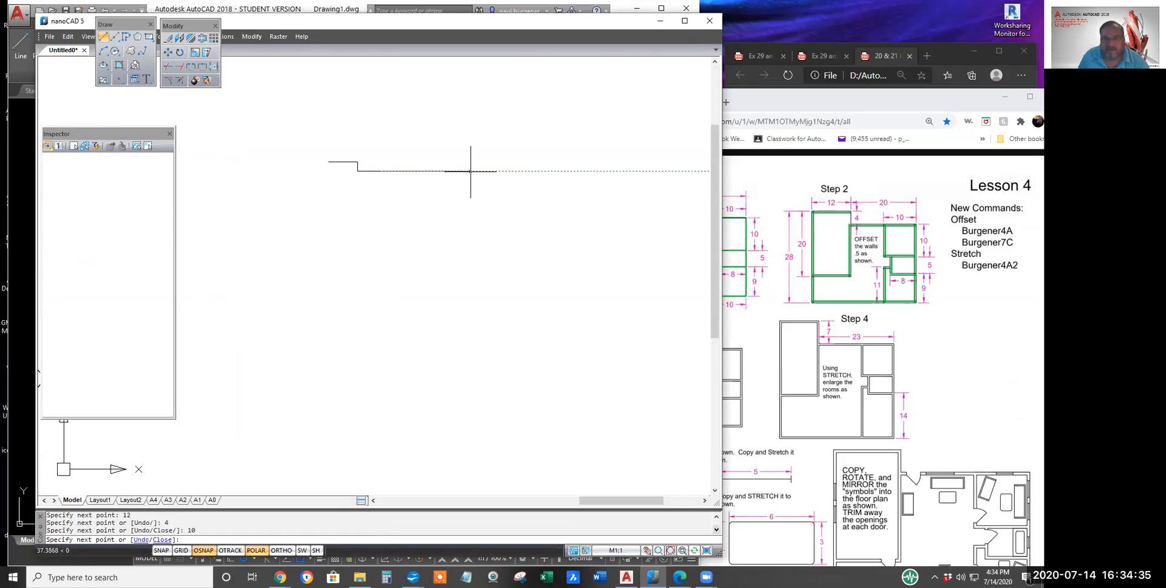
pyautogui.write('10')
pyautogui.press('Return')
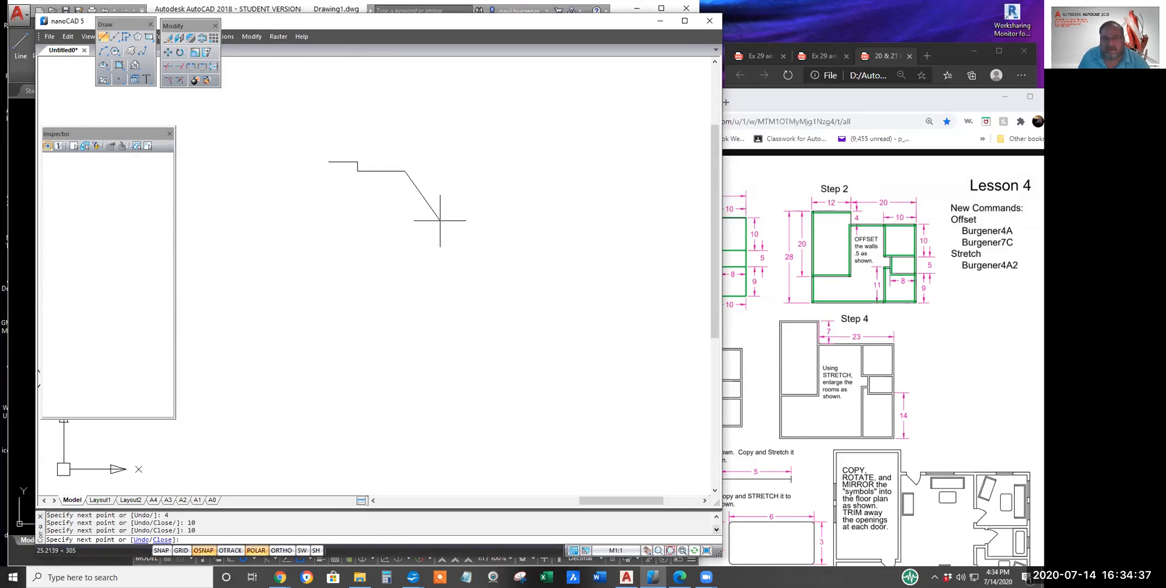
# Step: Continue the outline straight down for the plan's right wall in segments of 10, 5 and 9
pyautogui.write('10')
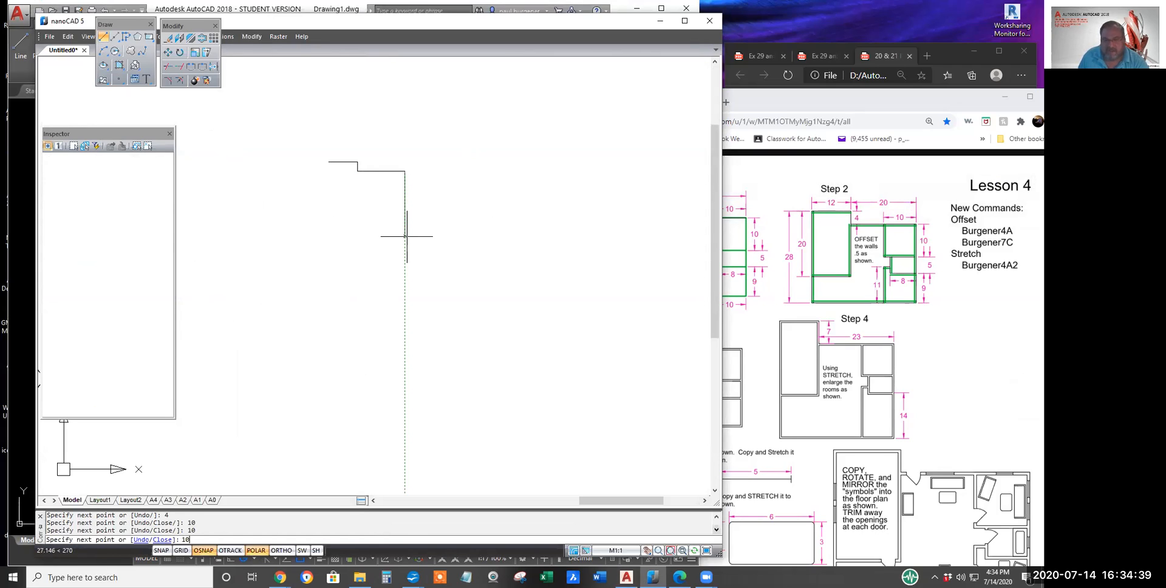
pyautogui.press('Return')
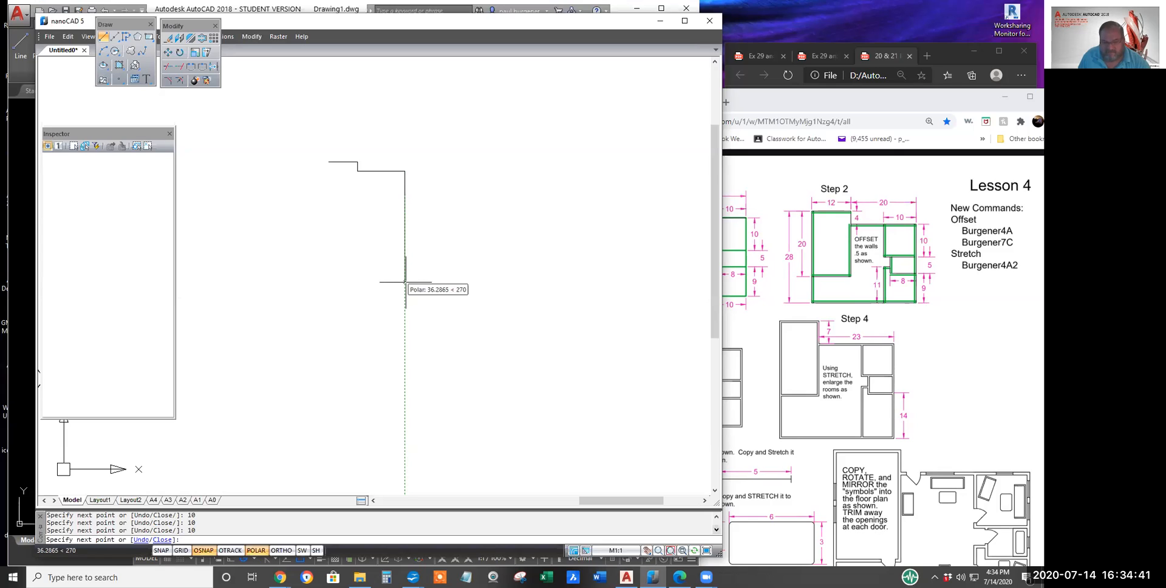
pyautogui.write('5')
pyautogui.press('Return')
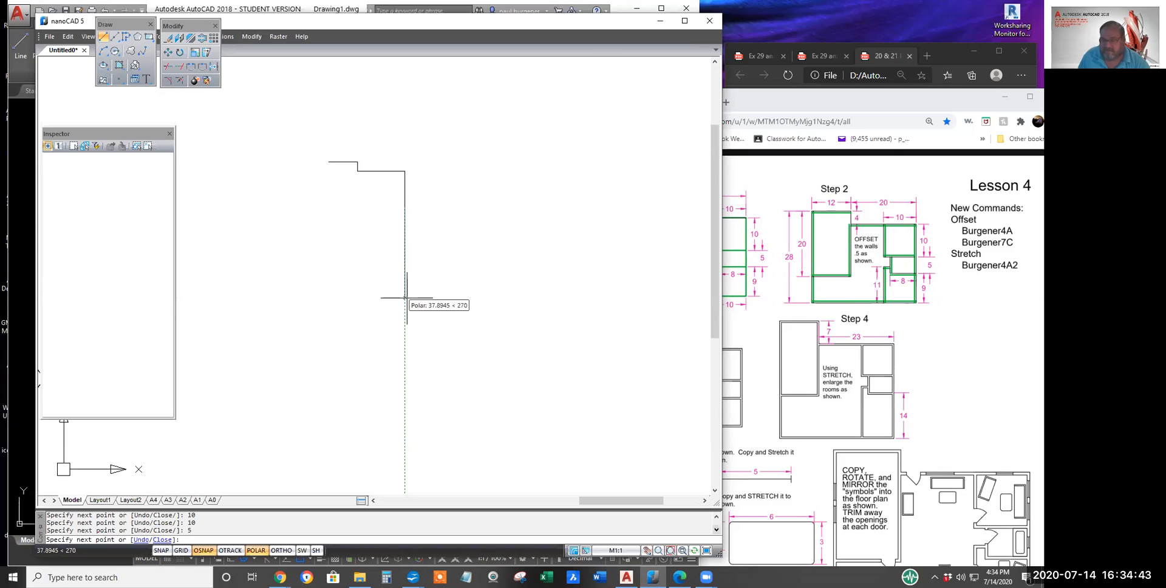
pyautogui.write('9')
pyautogui.press('Return')
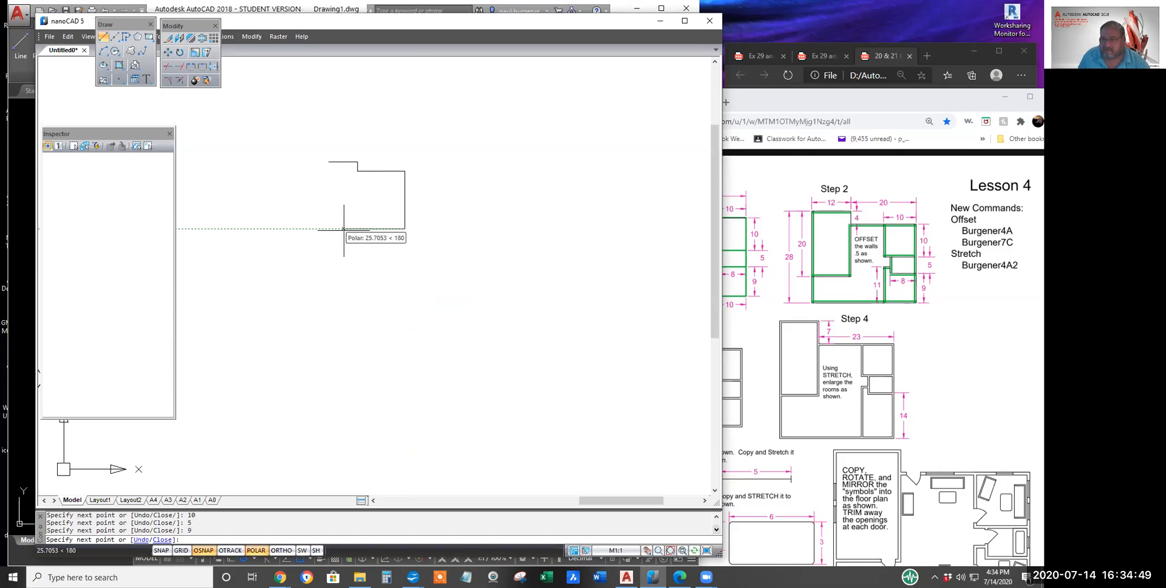
# Step: Complete the floor plan outline with segments of 10 and 22 to the left and 8 upward, and close it to its start
pyautogui.write('10')
pyautogui.press('Return')
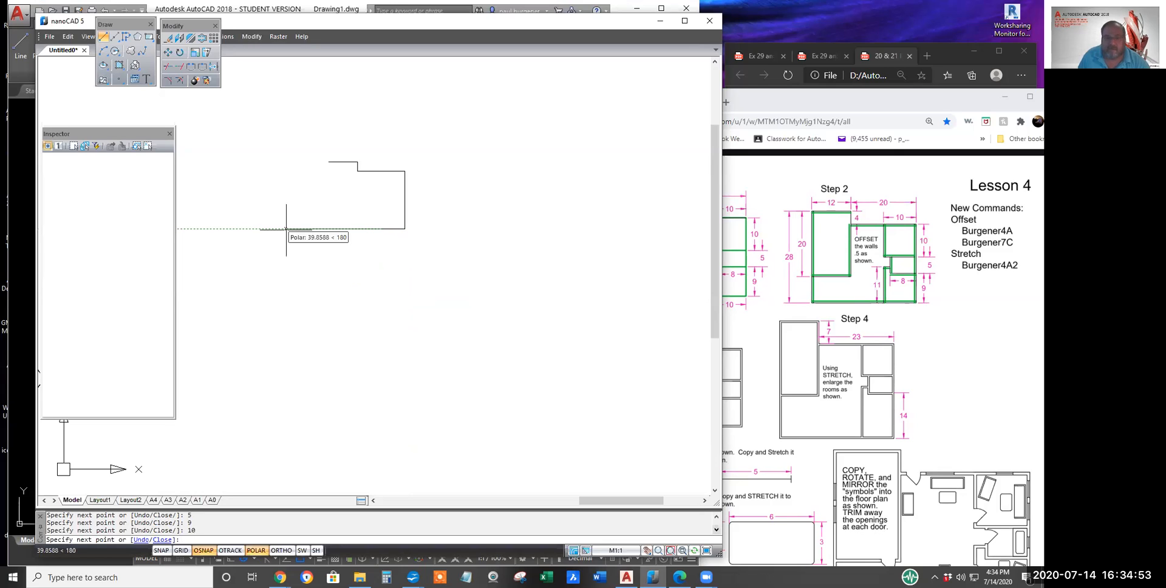
pyautogui.write('22')
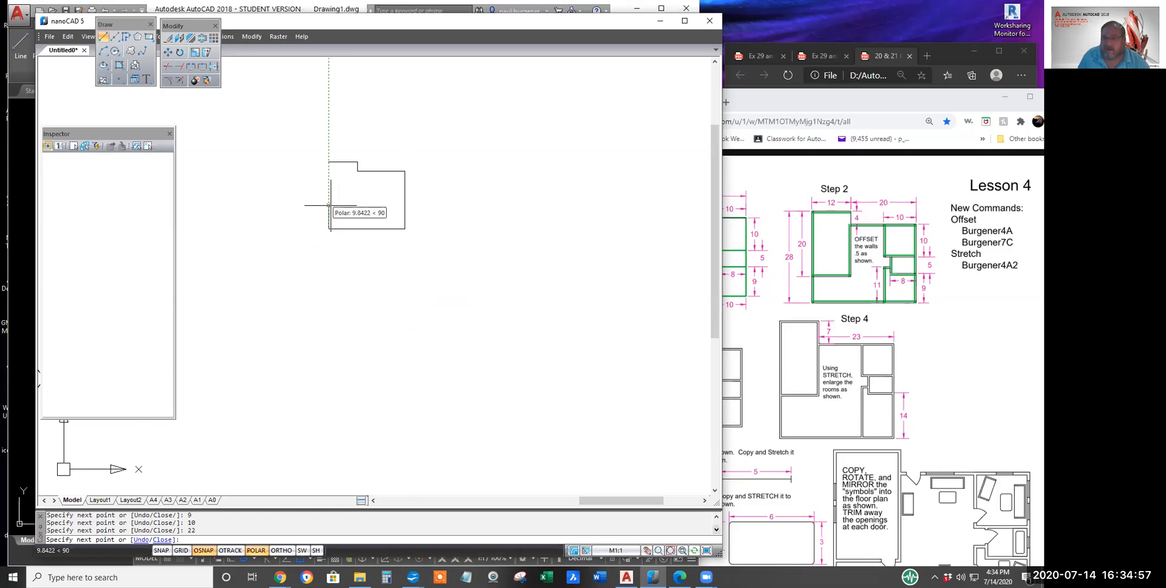
pyautogui.write('8')
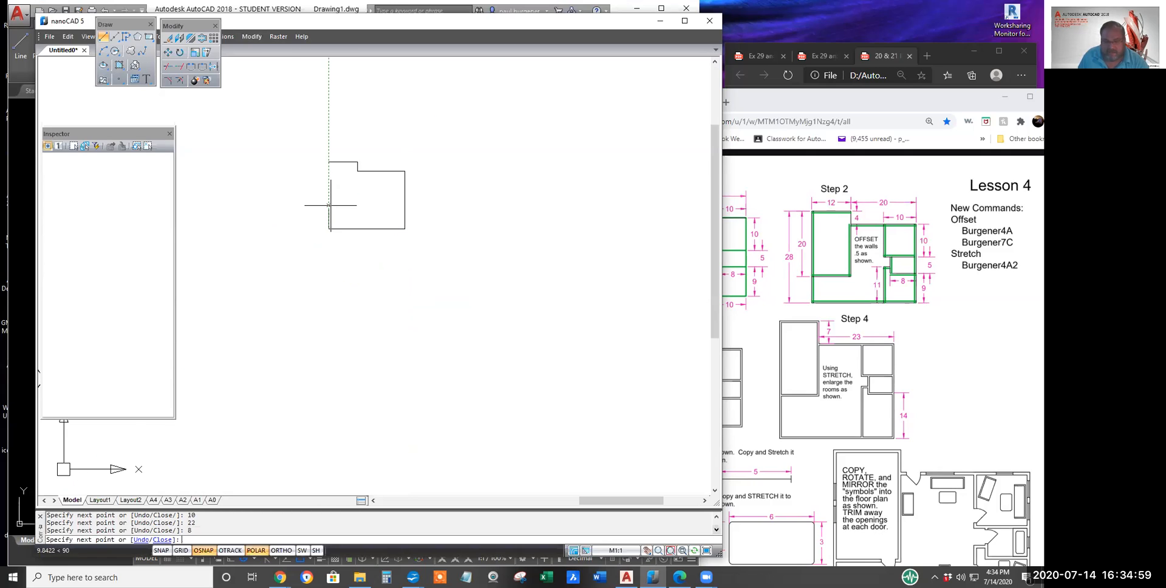
pyautogui.write('c')
pyautogui.press('Return')
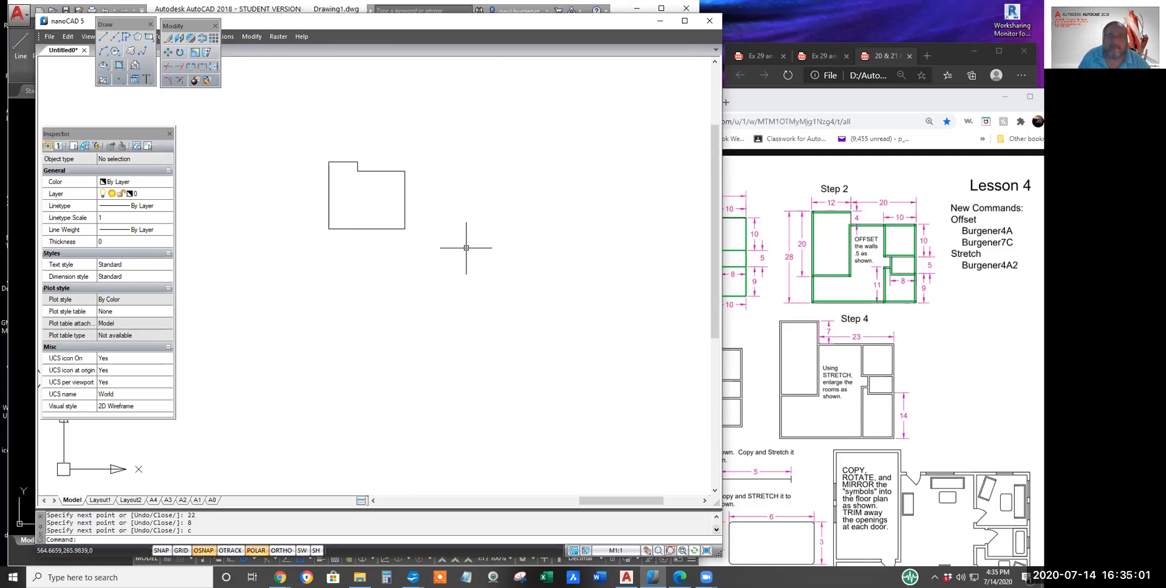
# Step: Enclose the upper-left room with a vertical line down from the inner corner and a horizontal line from the left wall to it
pyautogui.press('Return')
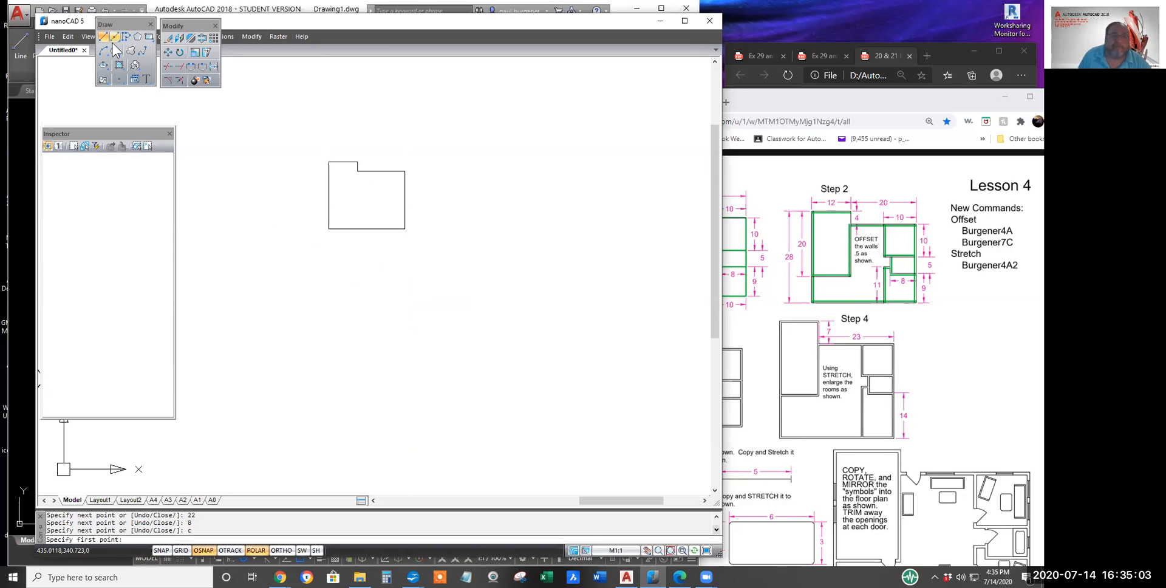
pyautogui.click(357, 171)
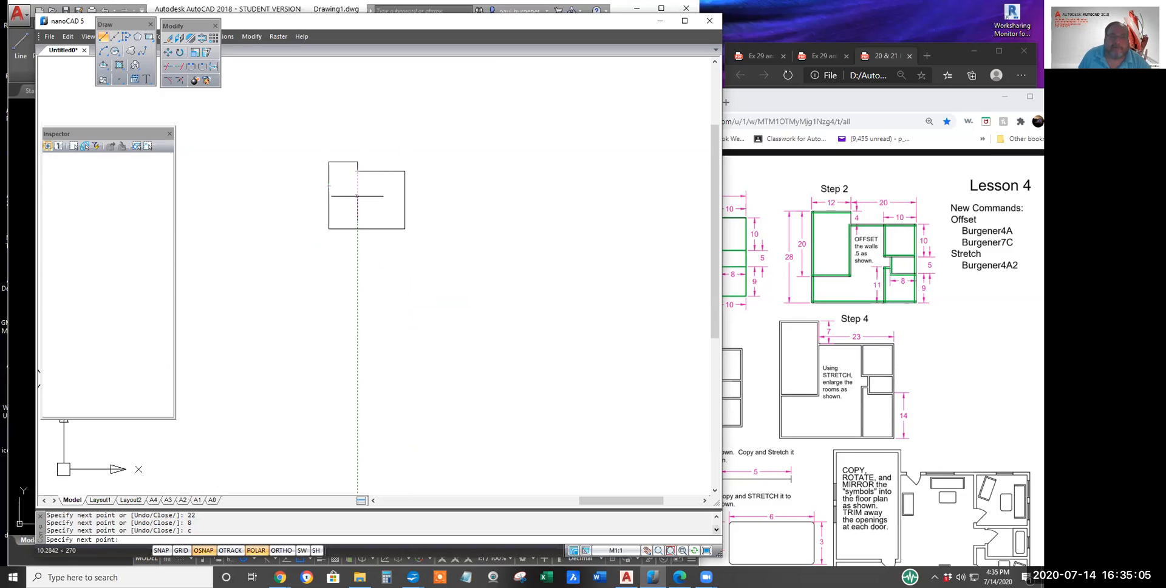
pyautogui.click(357, 214)
pyautogui.press('Return')
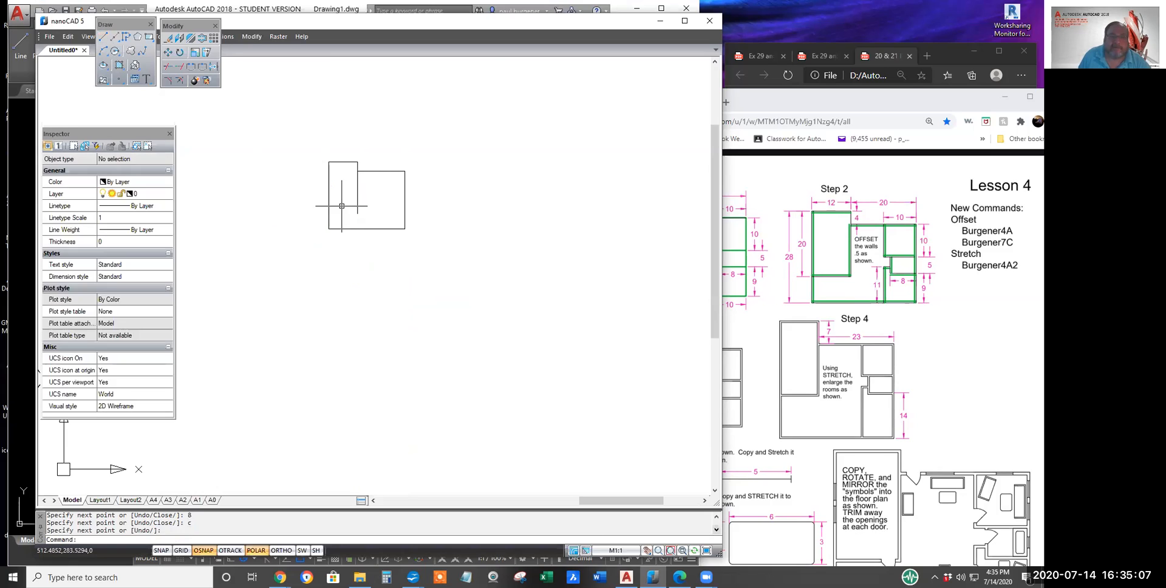
pyautogui.press('Return')
pyautogui.click(328, 209)
pyautogui.click(357, 209)
pyautogui.press('Return')
# Step: Enclose the upper-right room with a line 10 down from the top wall and across to the right wall
pyautogui.press('Return')
pyautogui.click(381, 171)
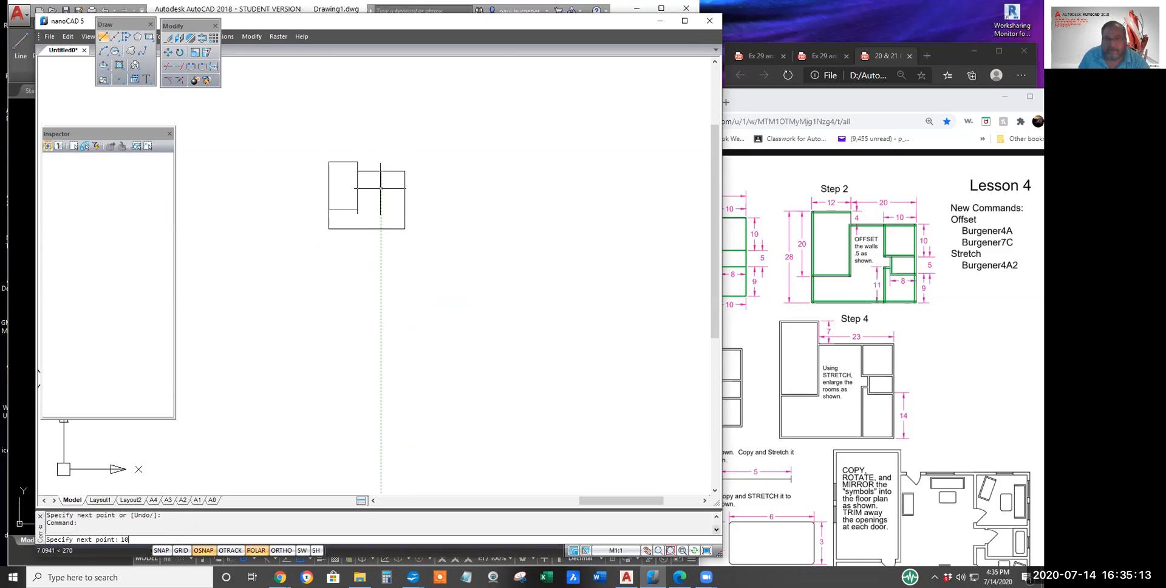
pyautogui.press('Return')
pyautogui.click(405, 195)
pyautogui.press('Return')
# Step: Draw the small room below it with a line 8 left from the right wall's endpoint and up to the wall above
pyautogui.press('Return')
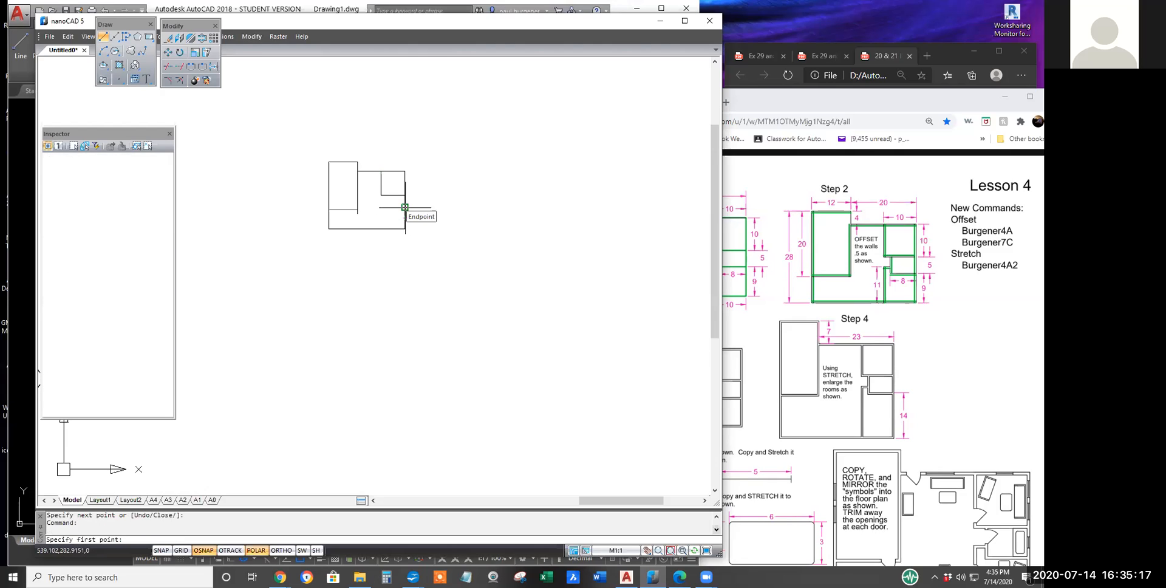
pyautogui.click(405, 207)
pyautogui.write('8')
pyautogui.press('Return')
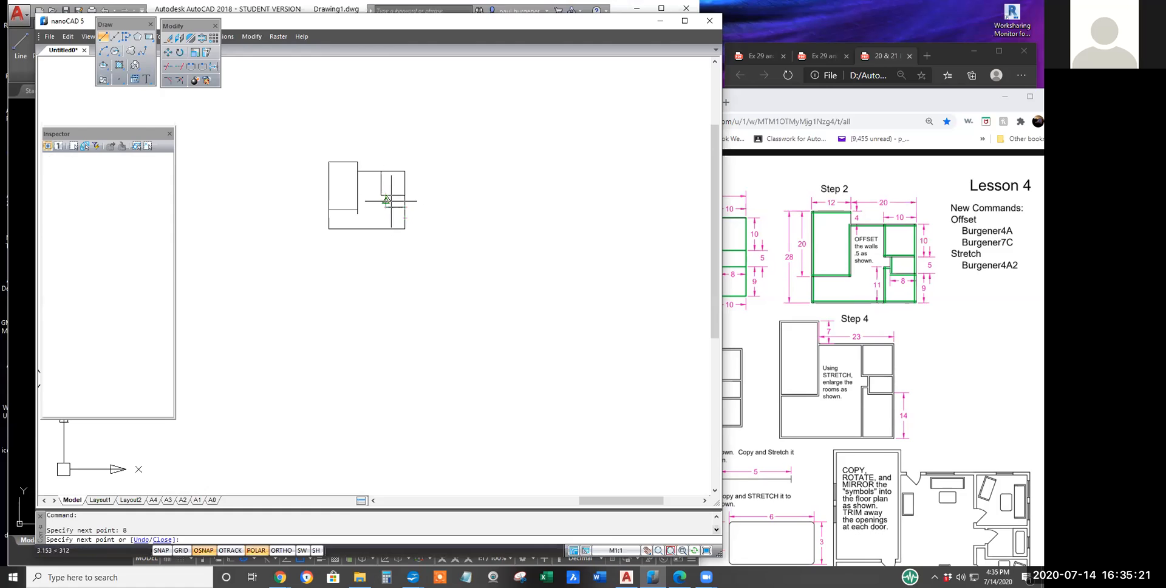
pyautogui.press('Return')
pyautogui.scroll(3, 367, 231)
pyautogui.moveTo(367, 231); pyautogui.dragTo(366, 323, button='middle')
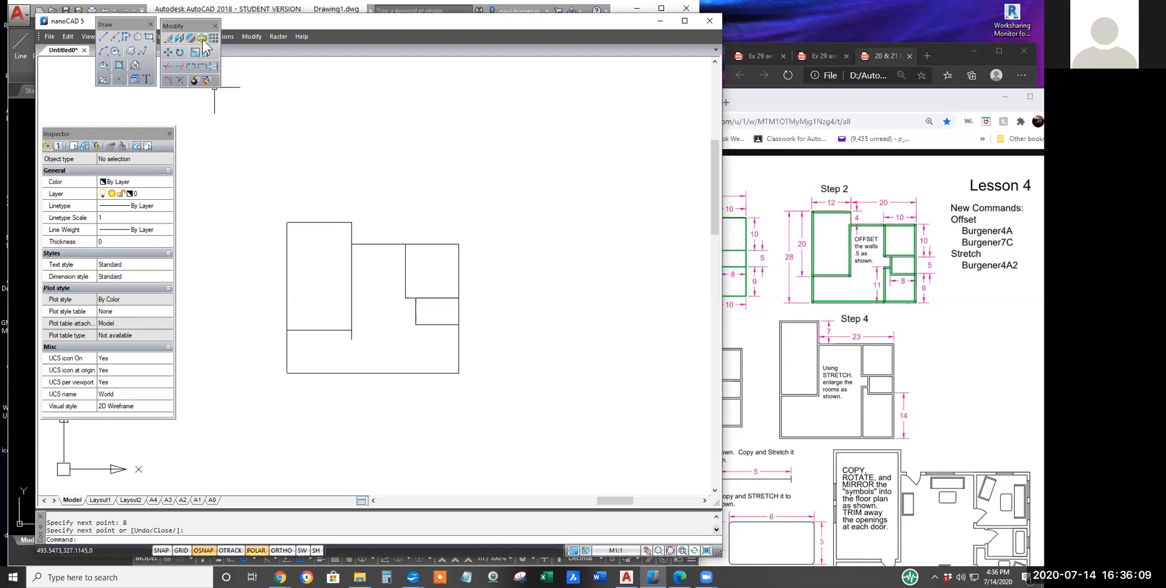
pyautogui.press('Escape')
pyautogui.press('Escape')
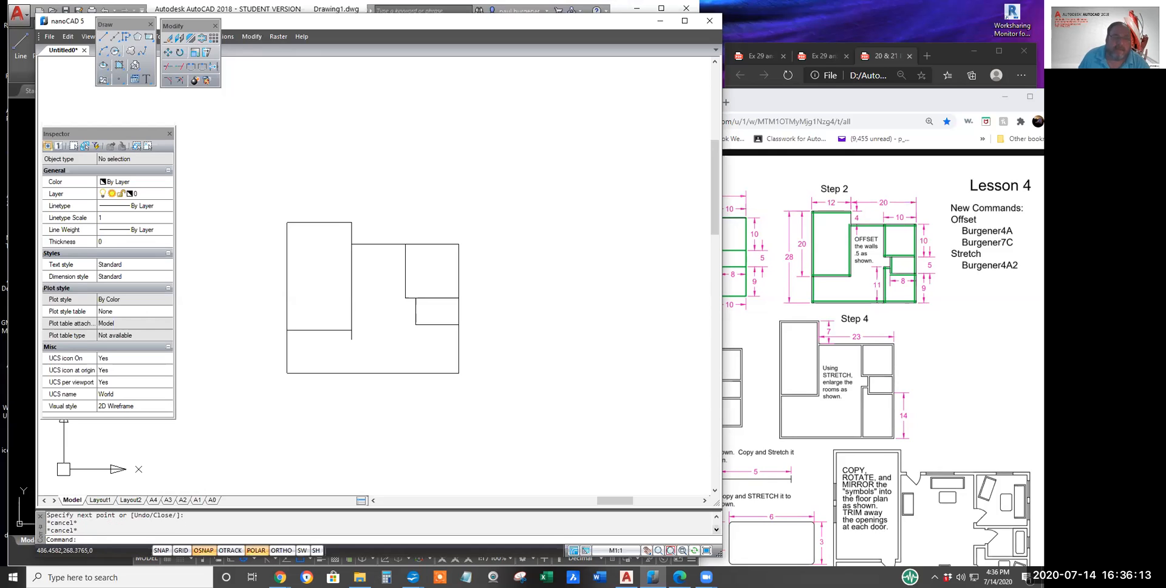
pyautogui.click(370, 312)
pyautogui.click(258, 202)
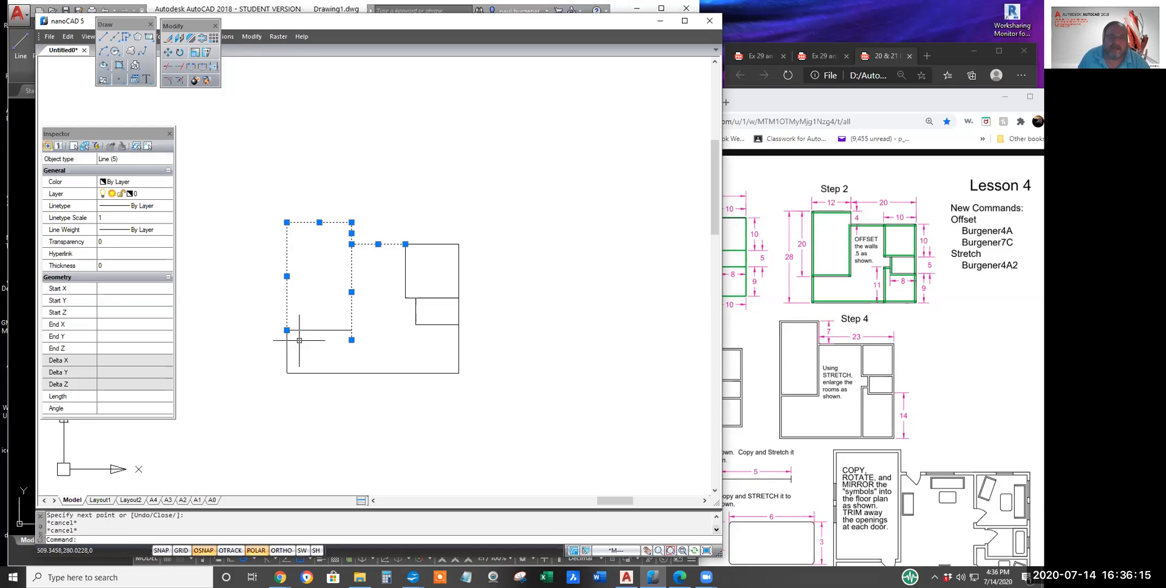
pyautogui.press('Escape')
pyautogui.scroll(3, 348, 335)
pyautogui.scroll(-2, 370, 353)
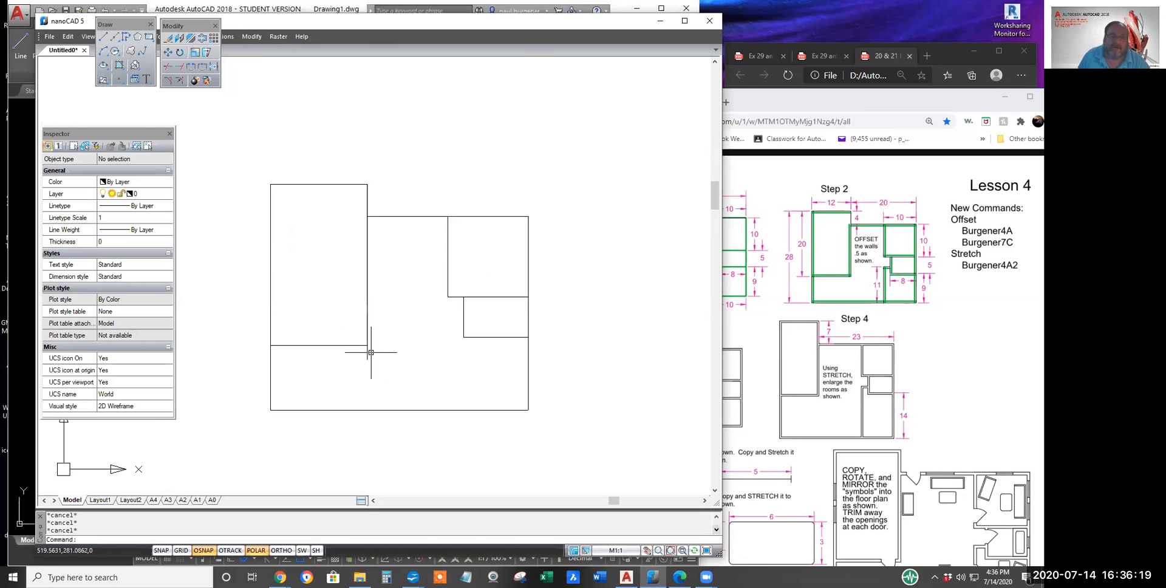
pyautogui.scroll(-3, 371, 352)
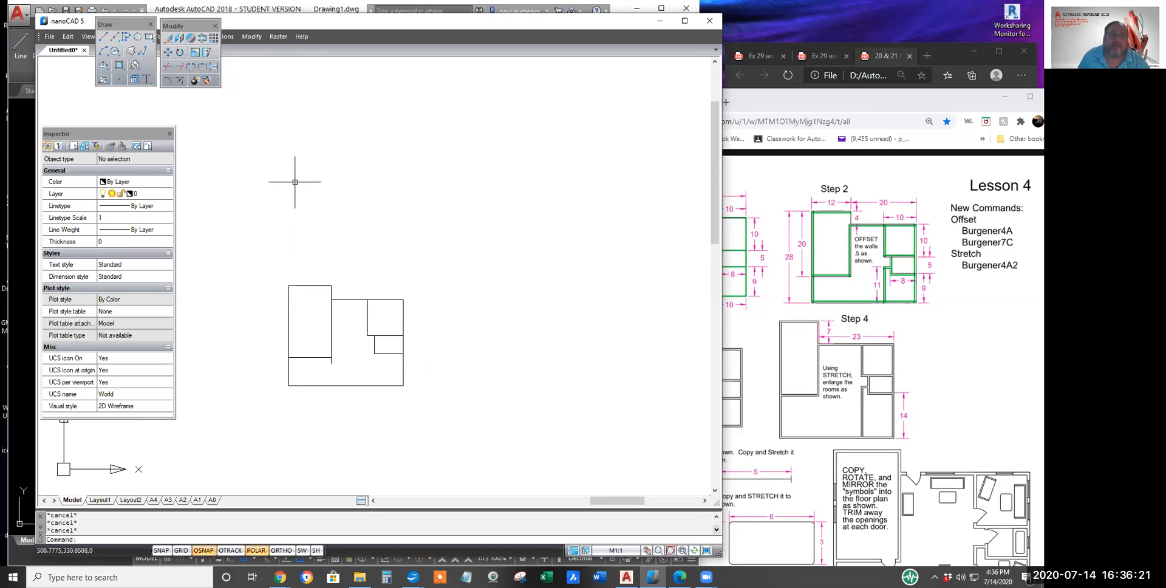
# Step: Offset the upper-left room's top, left and right walls by 0.5 toward the inside of the room
pyautogui.click(203, 40)
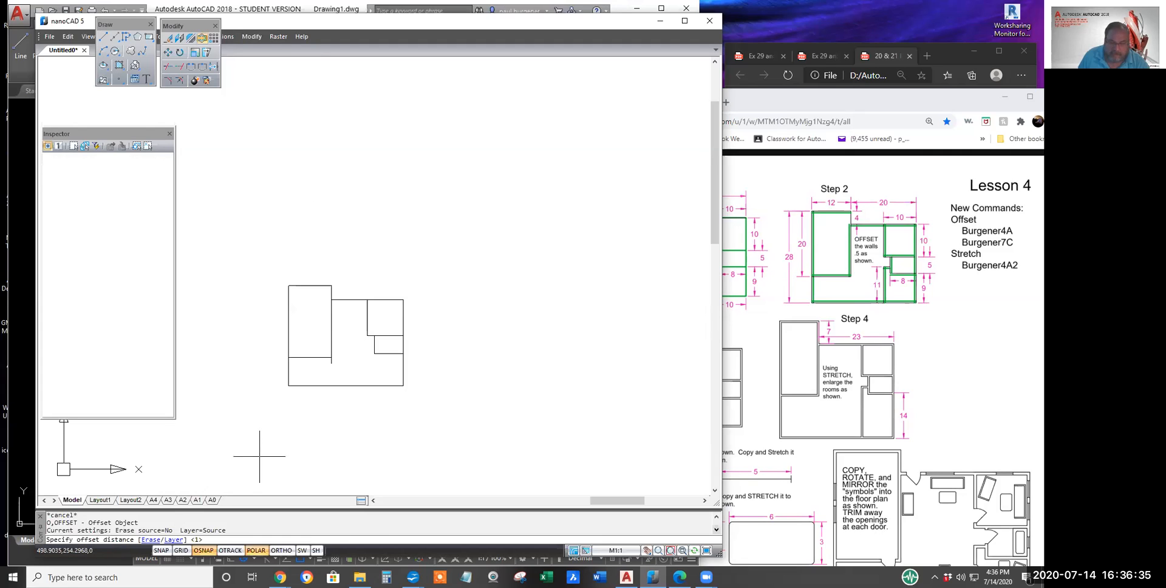
pyautogui.write('.')
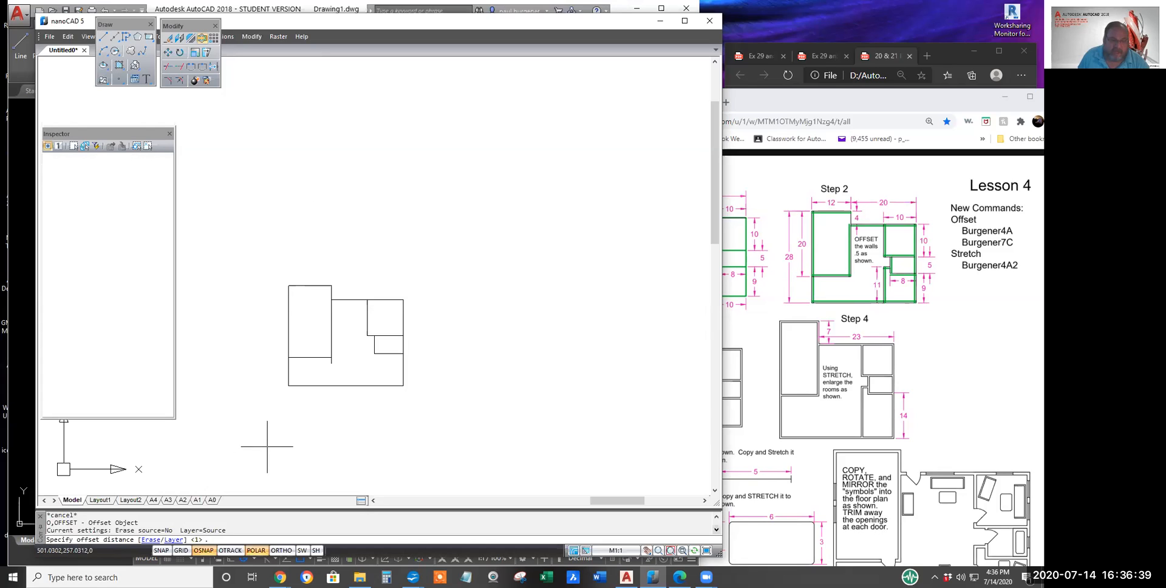
pyautogui.write('5')
pyautogui.press('Return')
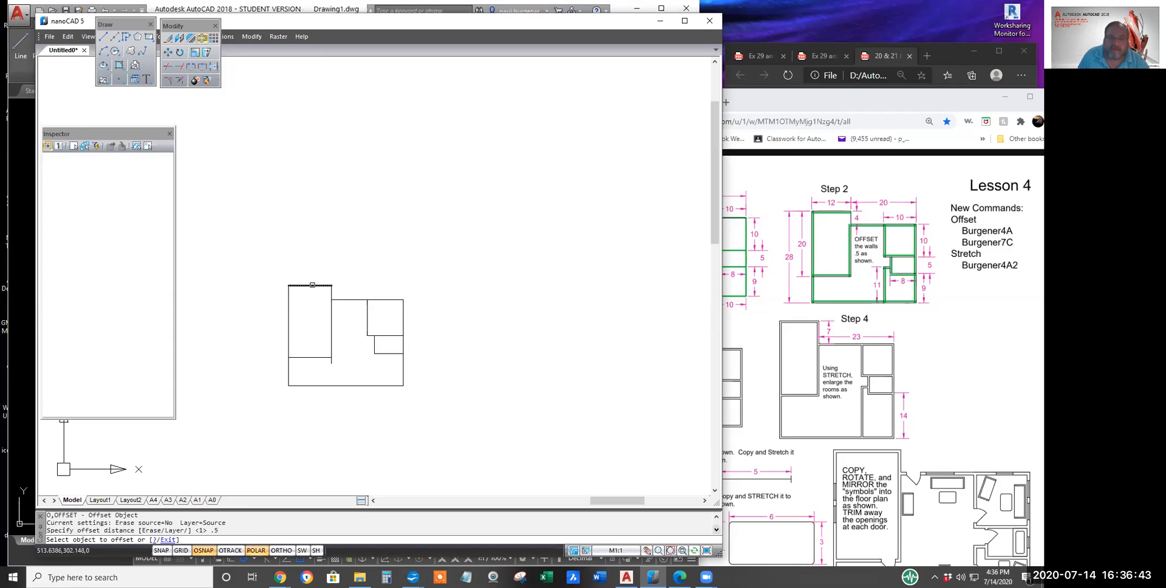
pyautogui.click(313, 285)
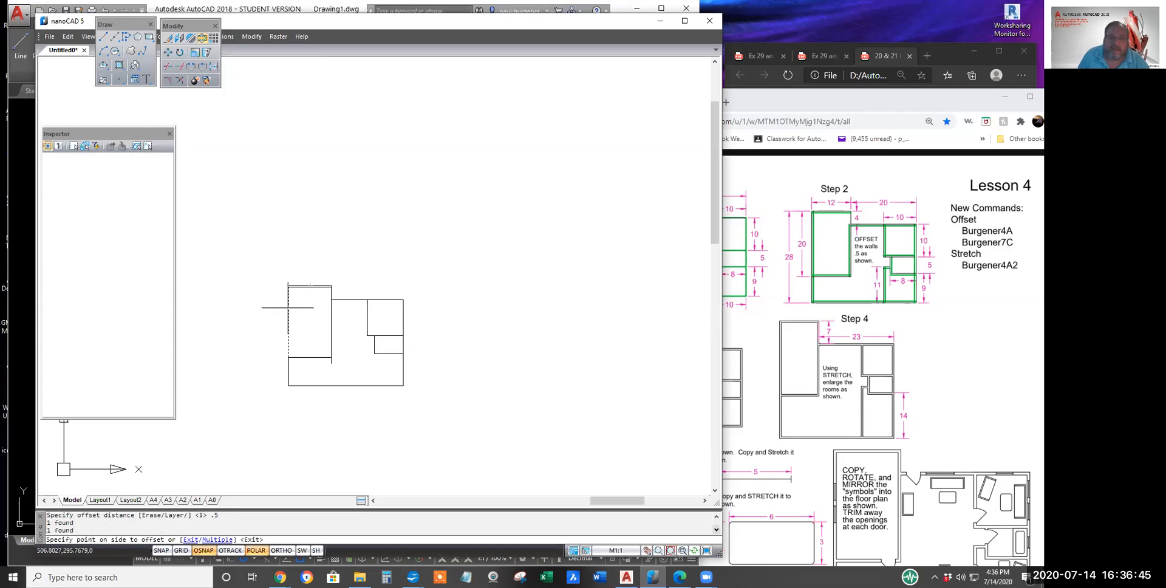
pyautogui.click(322, 314)
pyautogui.click(331, 317)
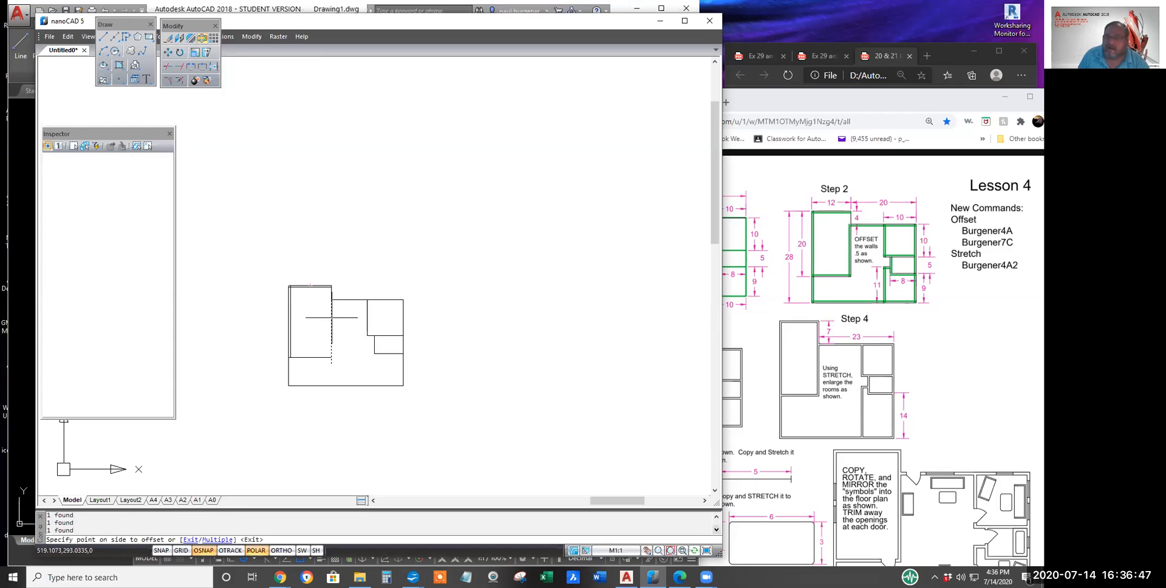
pyautogui.click(317, 318)
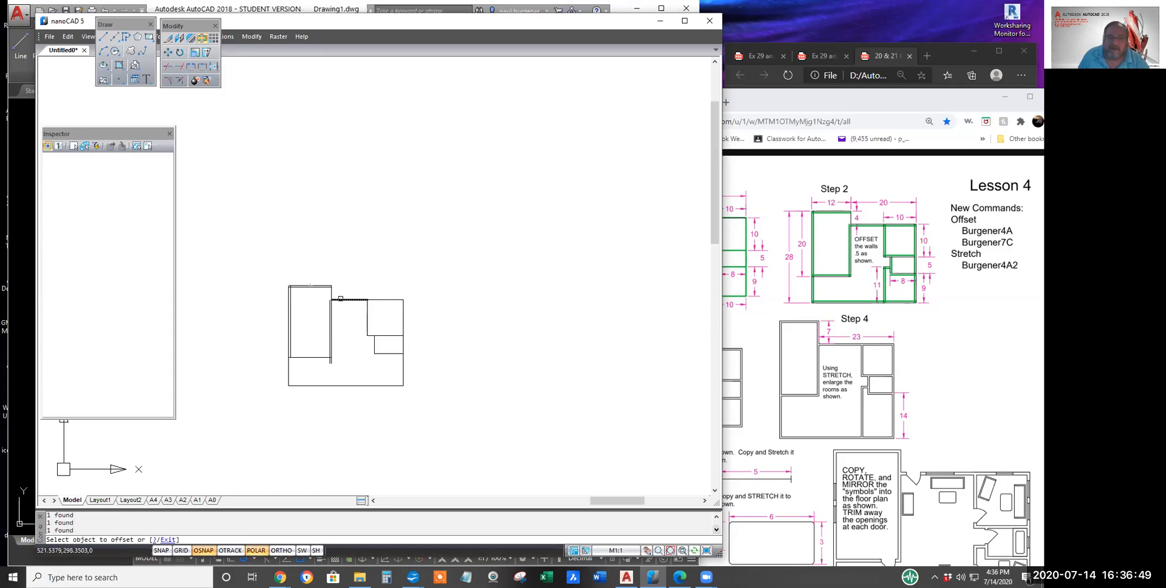
# Step: Offset the lower section of the top wall, the three right wall segments and the short bottom wall segment inward by 0.5
pyautogui.click(343, 299)
pyautogui.click(363, 310)
pyautogui.click(403, 318)
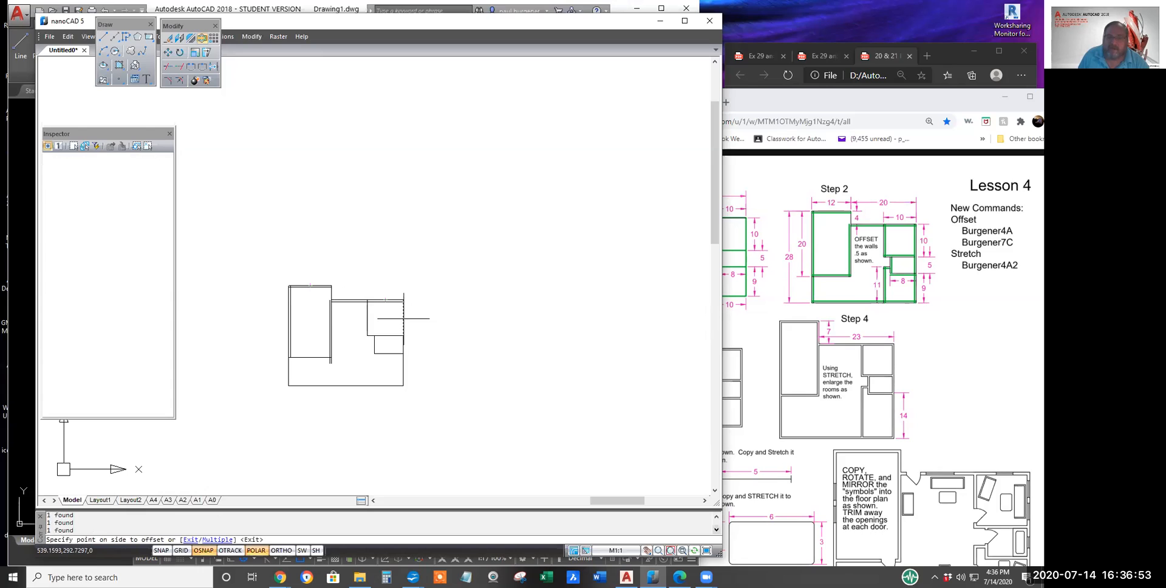
pyautogui.click(395, 318)
pyautogui.click(403, 346)
pyautogui.click(396, 349)
pyautogui.click(405, 375)
pyautogui.click(395, 374)
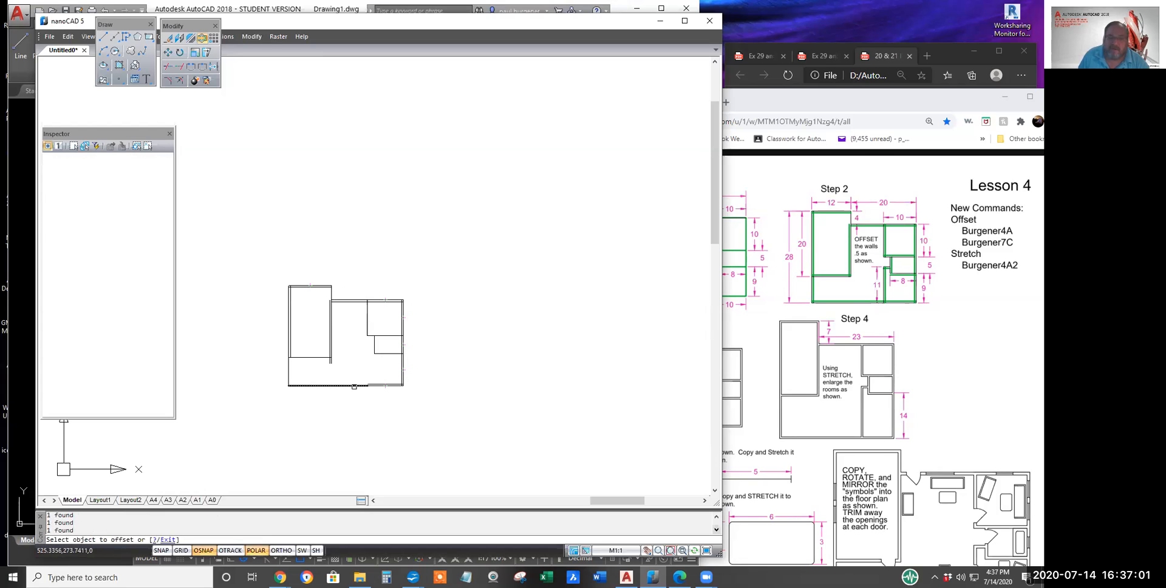
# Step: Offset the remaining bottom wall, the upper-left room's lower wall and the partition walls of the two right-hand rooms by 0.5
pyautogui.click(302, 359)
pyautogui.click(310, 344)
pyautogui.click(374, 345)
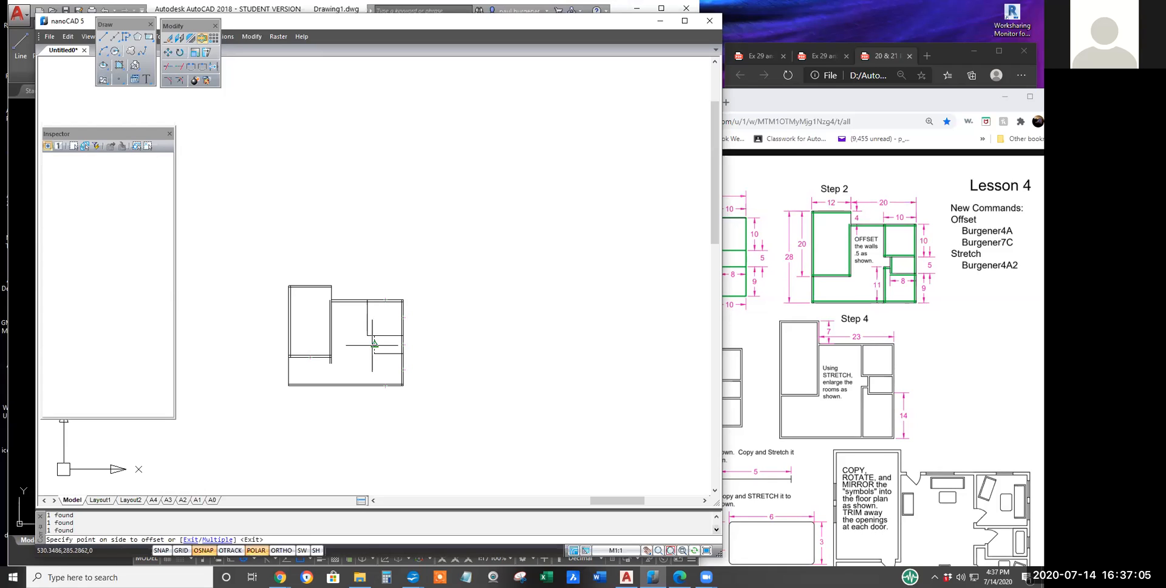
pyautogui.click(373, 324)
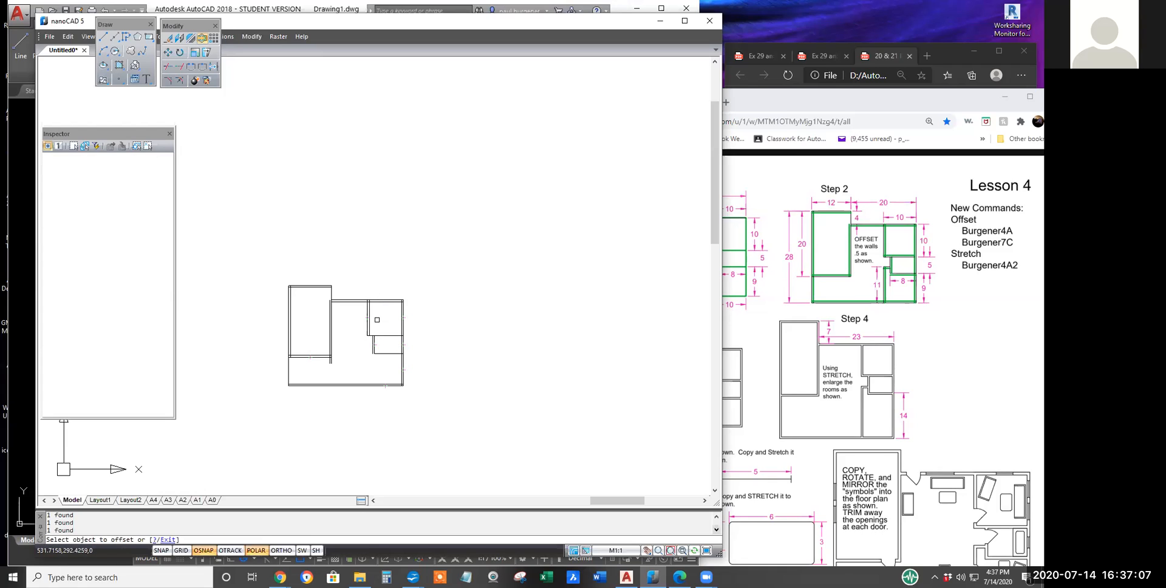
pyautogui.click(386, 335)
pyautogui.click(388, 355)
pyautogui.press('Escape')
pyautogui.scroll(2, 299, 323)
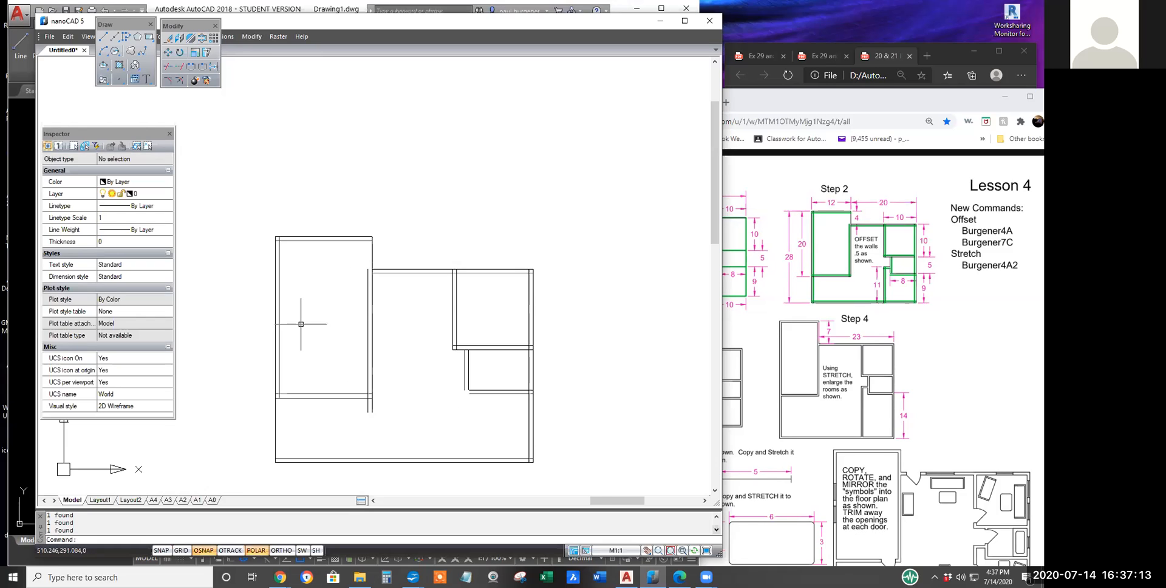
pyautogui.moveTo(300, 325); pyautogui.dragTo(285, 267, button='middle')
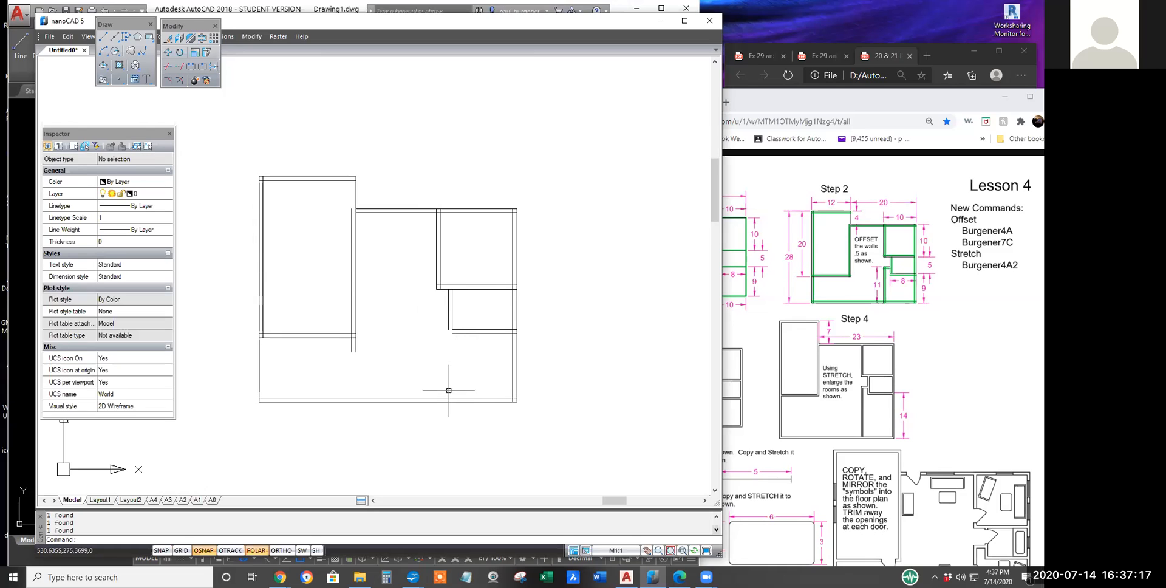
# Step: Switch to AutoCAD and examine the overlapping and open corners of the offset walls around the floor plan's small room
pyautogui.click(23, 455)
pyautogui.scroll(-2, 197, 392)
pyautogui.moveTo(200, 388); pyautogui.dragTo(395, 337, button='middle')
pyautogui.scroll(5, 406, 345)
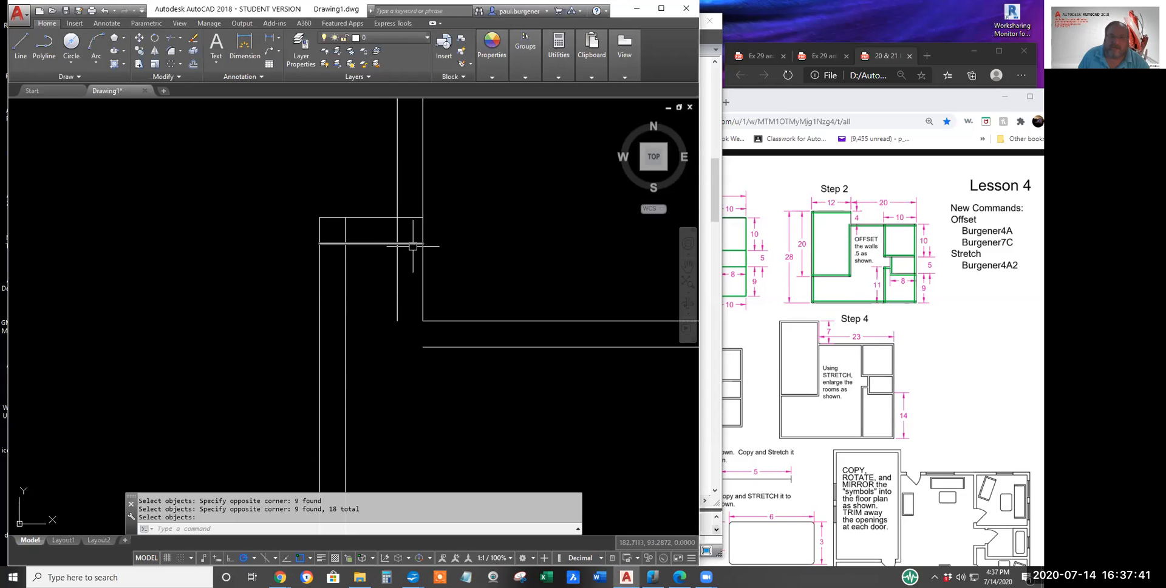
pyautogui.scroll(-5, 401, 216)
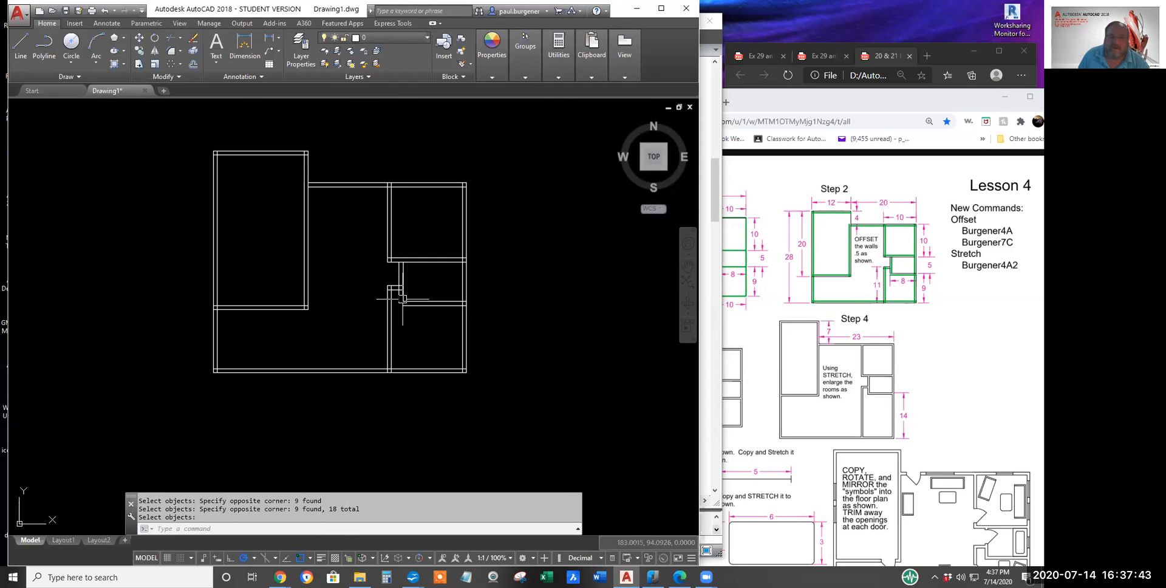
pyautogui.moveTo(321, 315); pyautogui.dragTo(310, 340, button='middle')
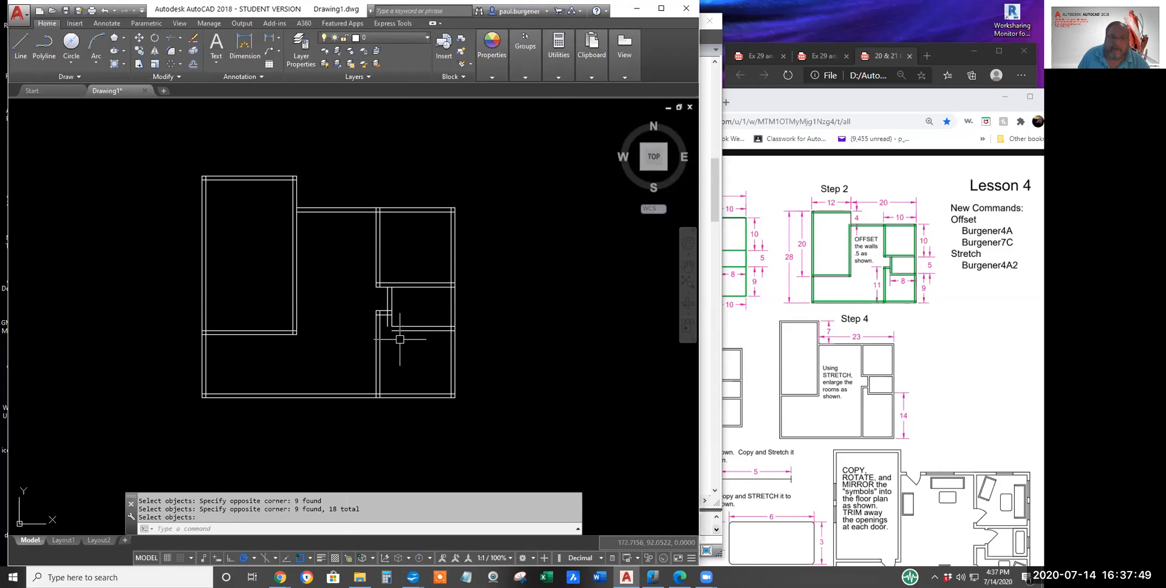
pyautogui.scroll(4, 399, 339)
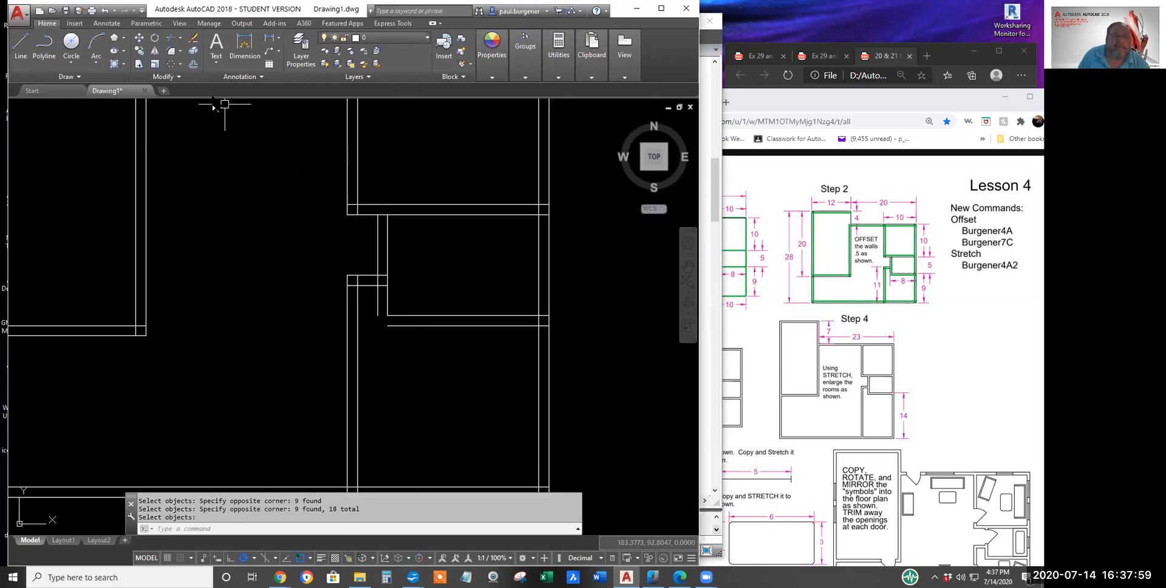
# Step: Fillet the small room's open lower-left outer corner with radius 0, joining its offset bottom and left walls
pyautogui.click(172, 50)
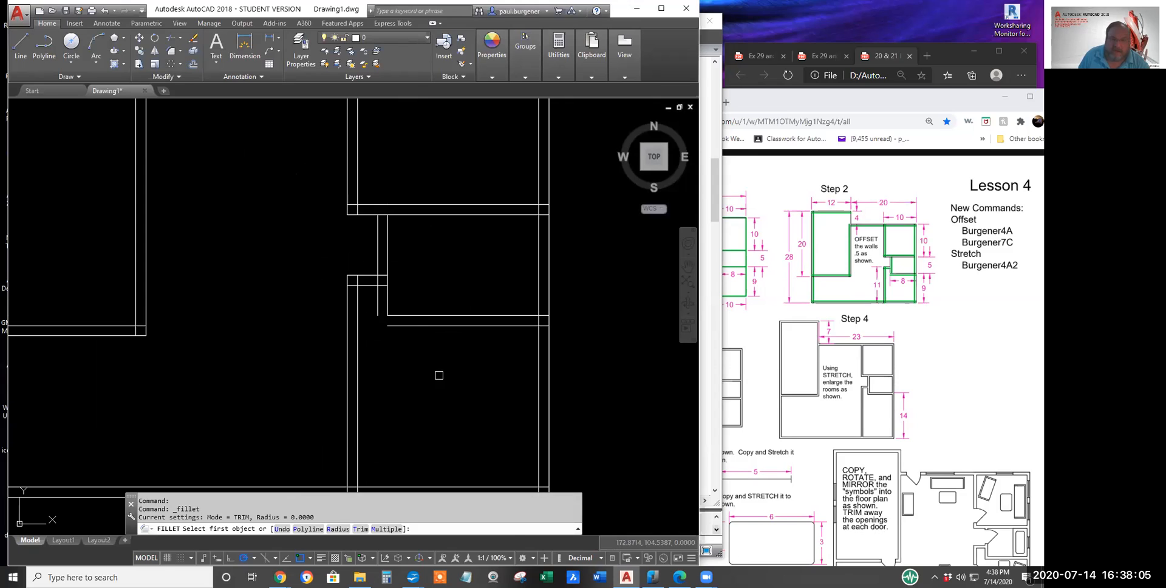
pyautogui.rightClick(433, 386)
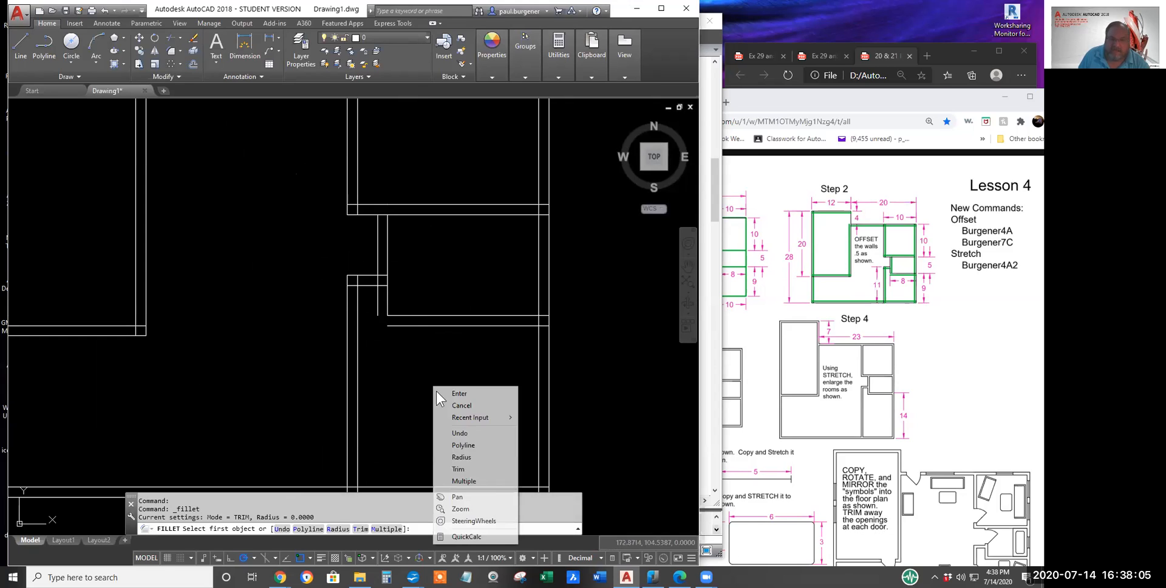
pyautogui.click(462, 459)
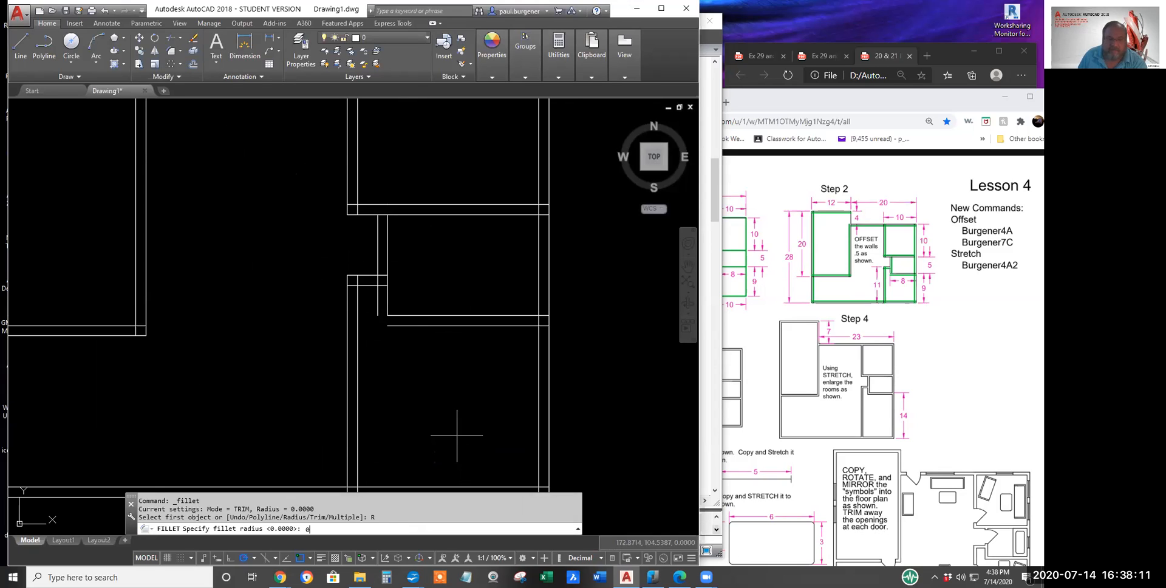
pyautogui.write('0')
pyautogui.press('Return')
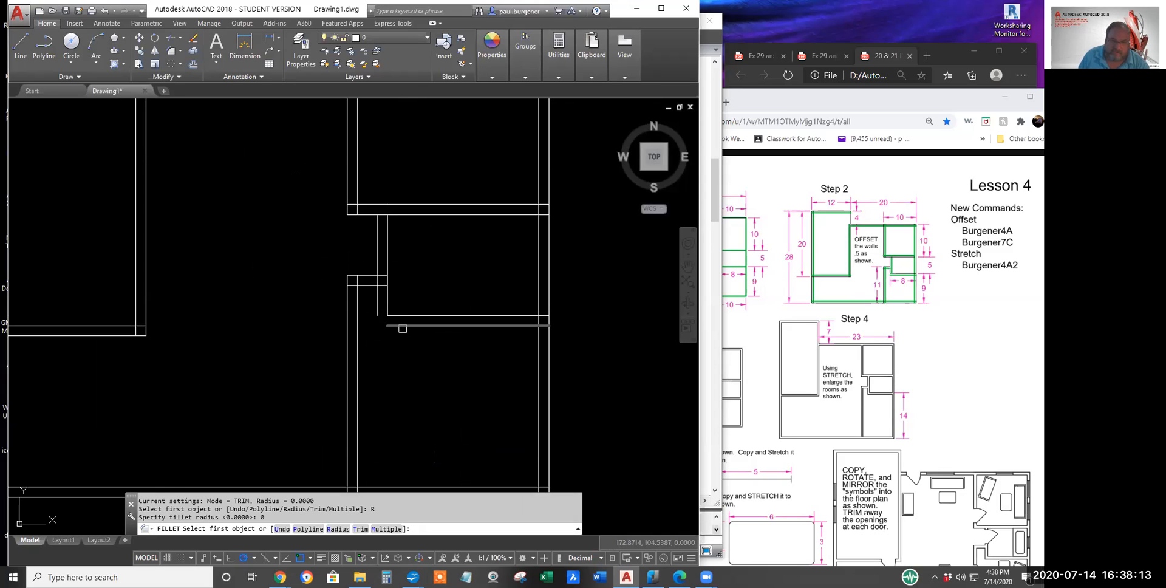
pyautogui.click(399, 327)
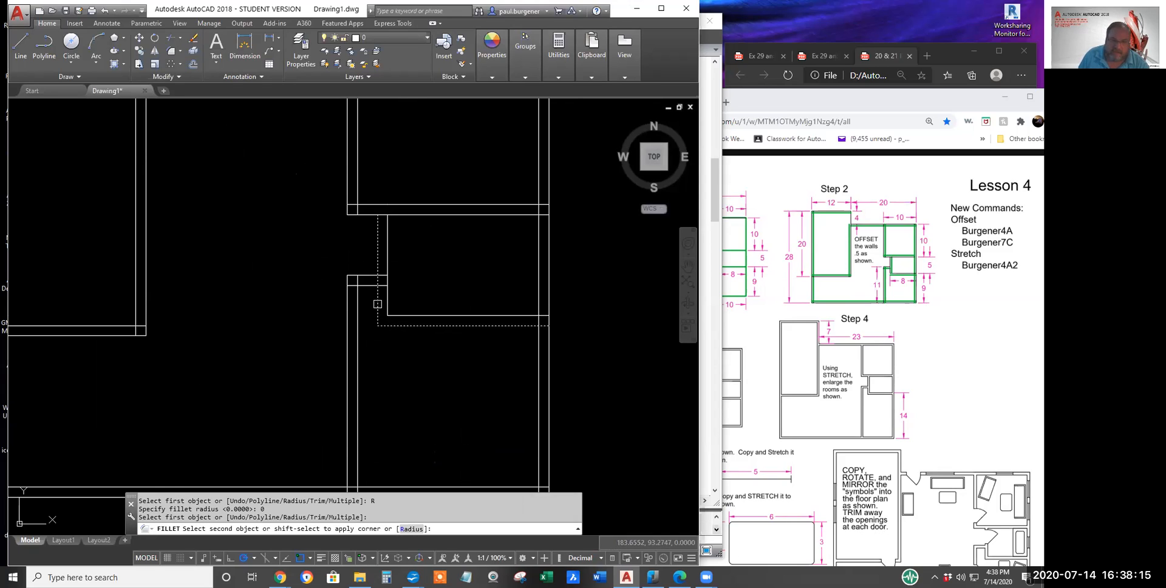
pyautogui.click(377, 302)
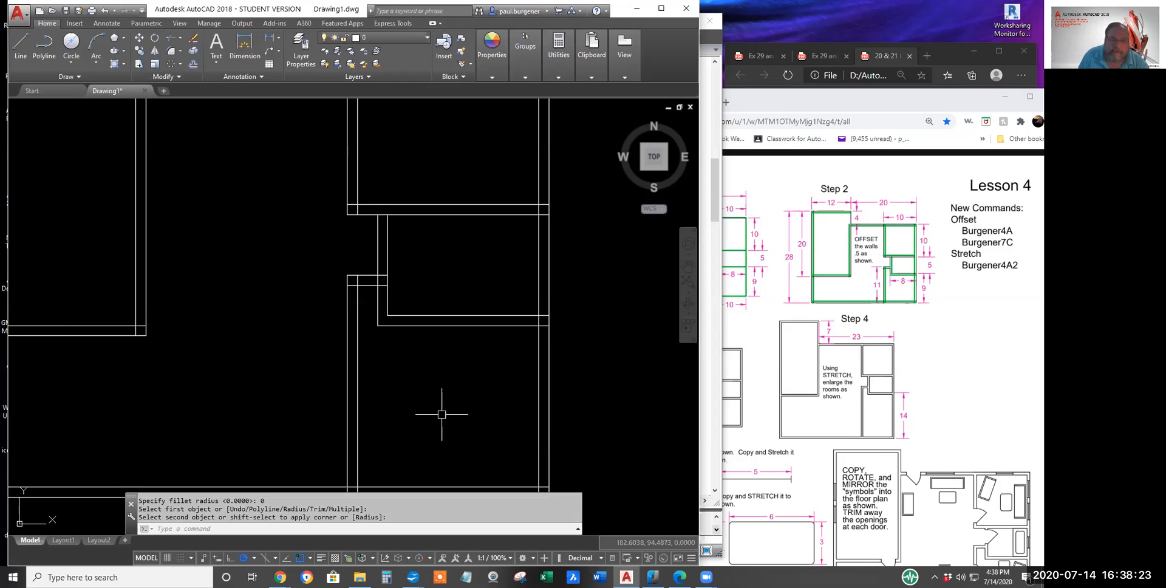
pyautogui.scroll(-3, 438, 402)
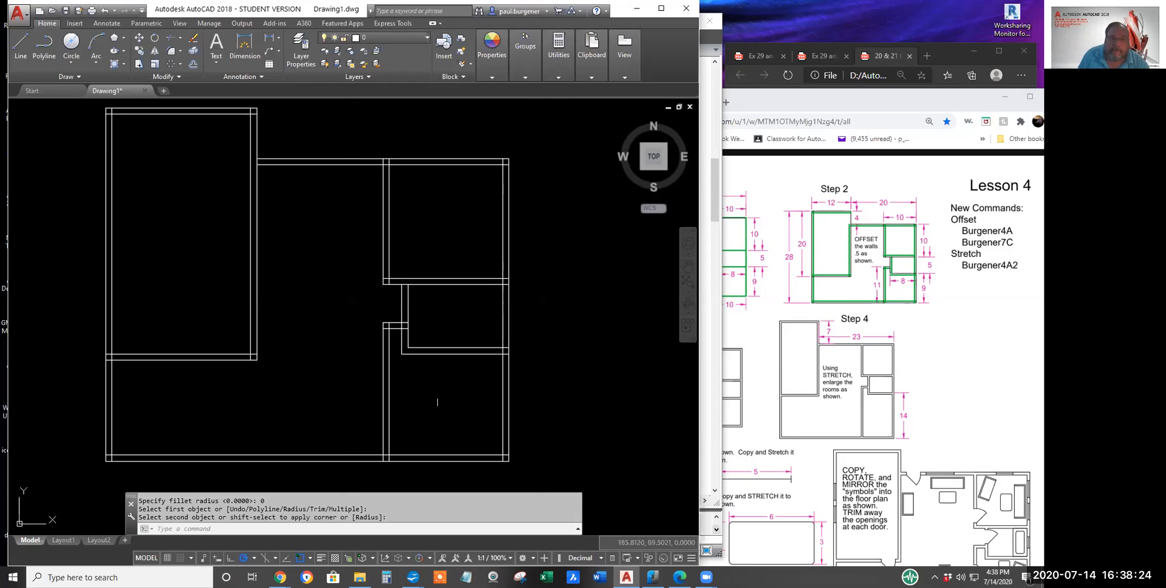
pyautogui.click(170, 35)
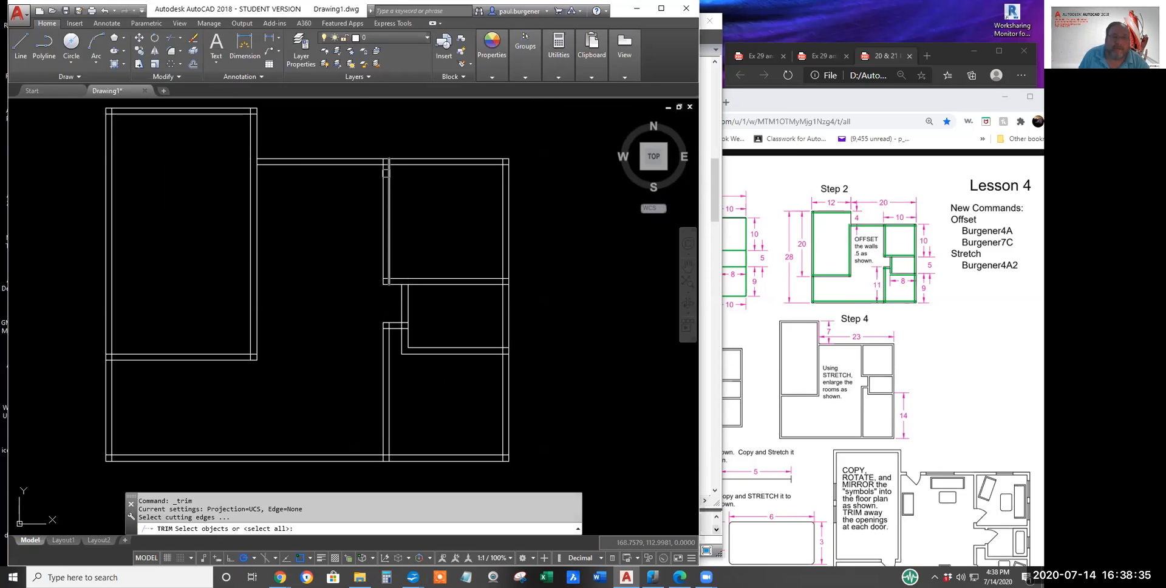
pyautogui.scroll(7, 387, 166)
pyautogui.click(385, 159)
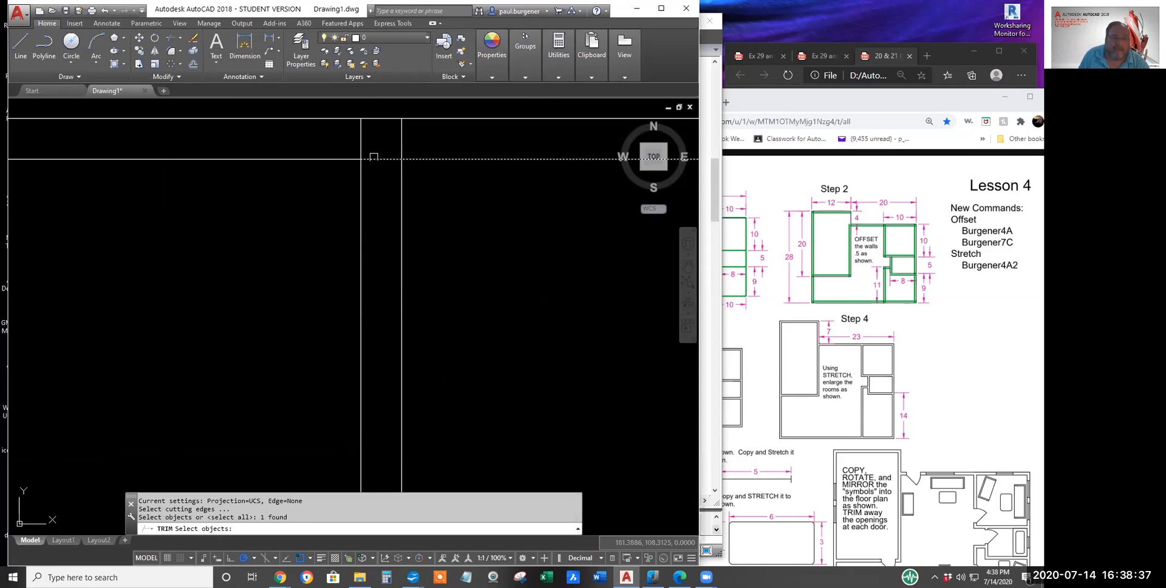
pyautogui.press('Escape')
pyautogui.press('Escape')
pyautogui.scroll(-7, 456, 328)
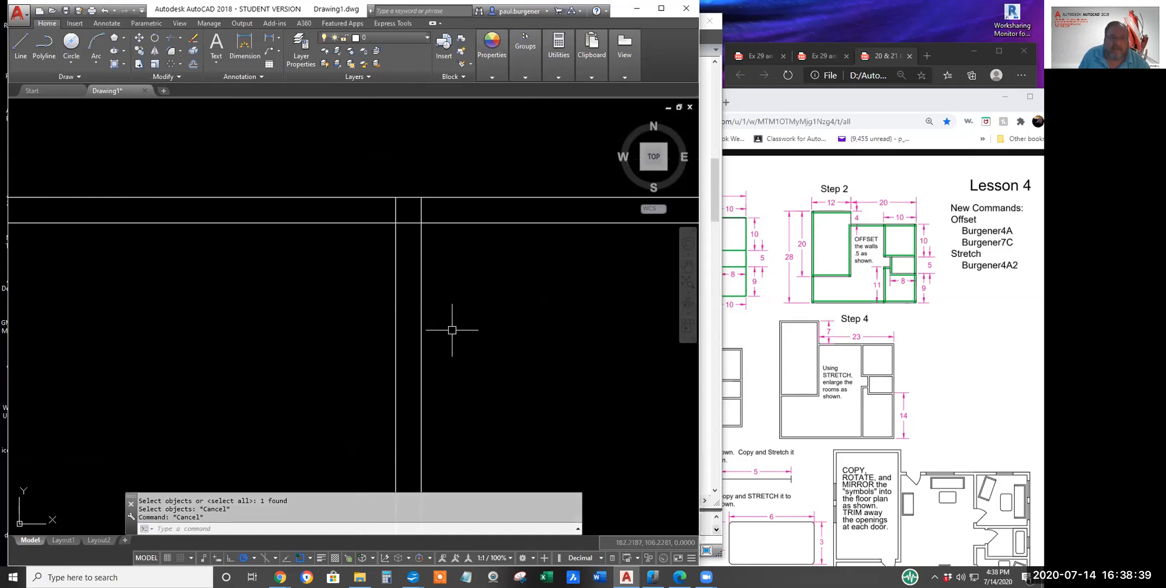
# Step: Using all objects as cutting edges, trim the overlapping lines where the upper-right room's left partition meets the top wall
pyautogui.click(171, 38)
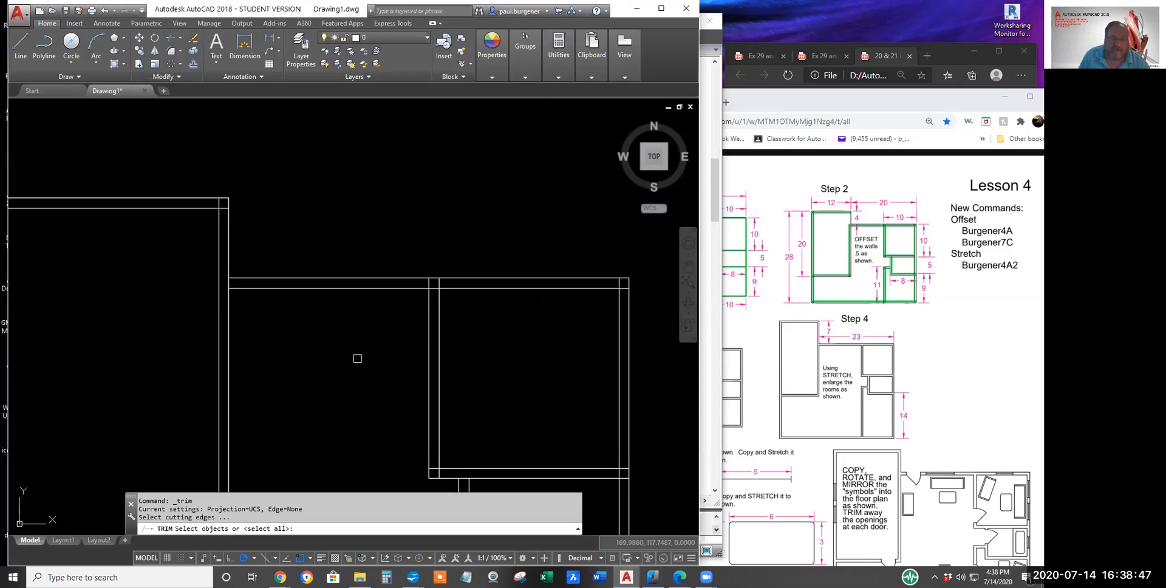
pyautogui.press('Return')
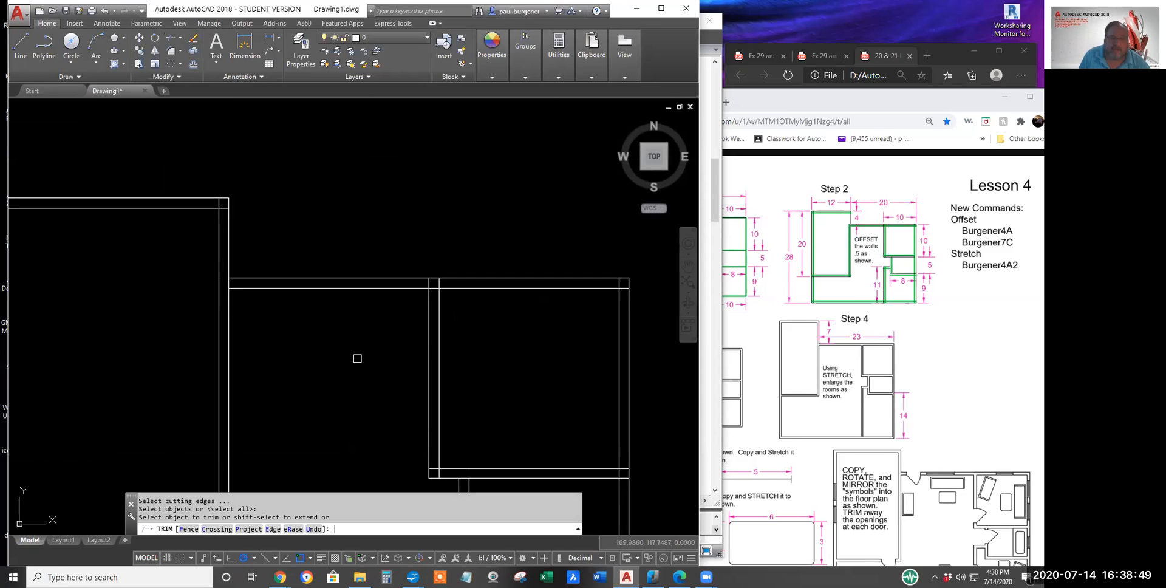
pyautogui.scroll(4, 439, 289)
pyautogui.click(438, 268)
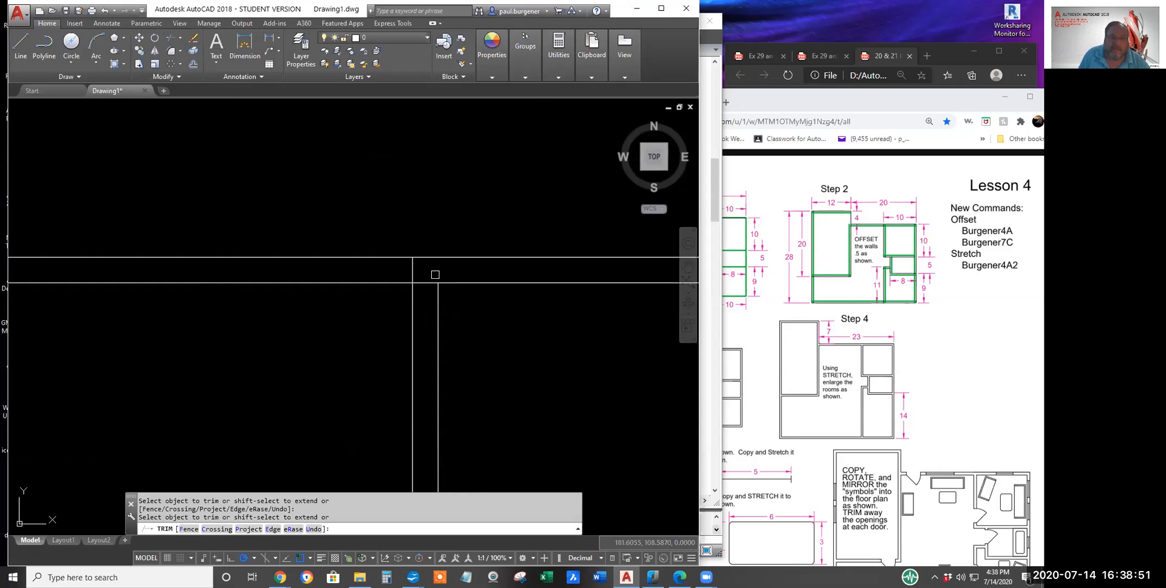
pyautogui.click(427, 282)
# Step: Trim the overlapping inner wall lines at the outer top-right corner of the upper-right room
pyautogui.scroll(-5, 541, 323)
pyautogui.moveTo(545, 323); pyautogui.dragTo(332, 290, button='middle')
pyautogui.click(418, 283)
pyautogui.scroll(5, 431, 266)
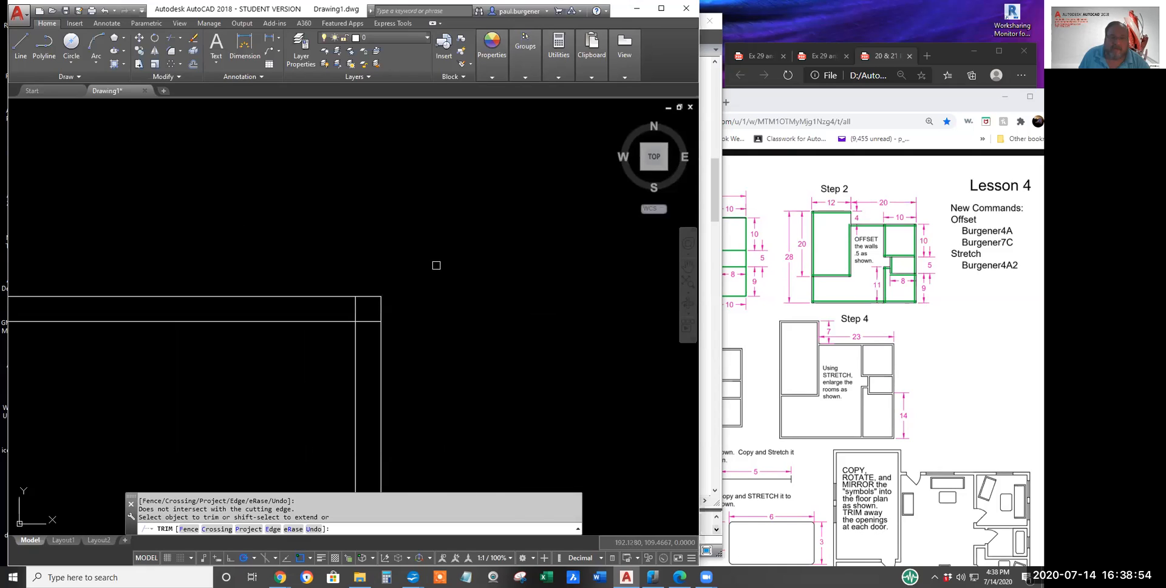
pyautogui.click(358, 308)
pyautogui.click(368, 320)
# Step: Trim the crossing lines where the upper-right room's lower wall meets the right outer wall, leaving the junction open
pyautogui.scroll(-6, 370, 374)
pyautogui.moveTo(371, 390); pyautogui.dragTo(387, 253, button='middle')
pyautogui.click(388, 306)
pyautogui.scroll(6, 388, 306)
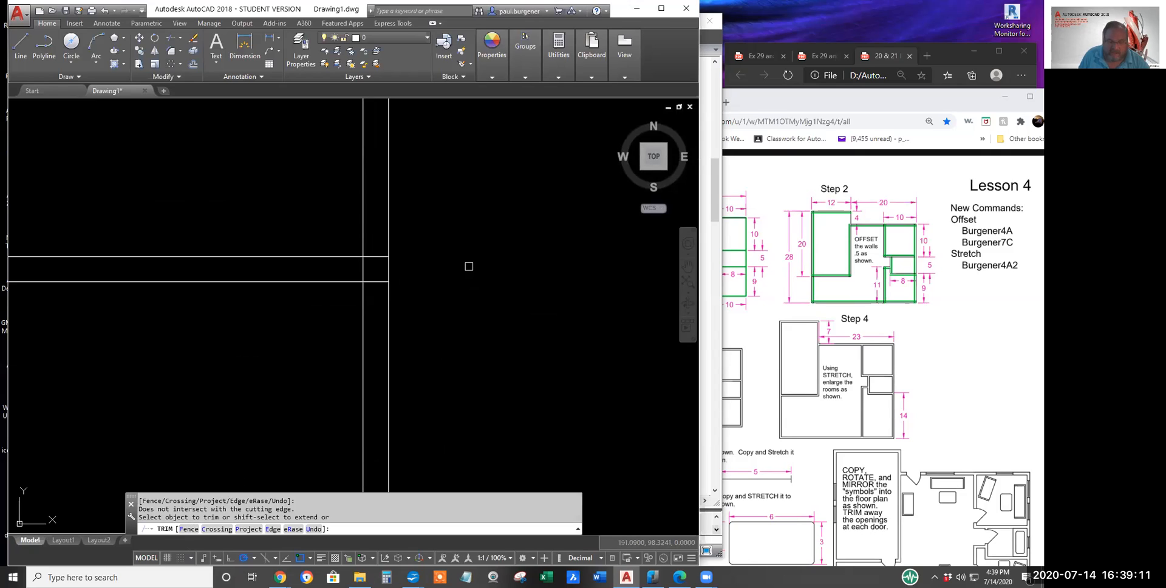
pyautogui.press('Return')
pyautogui.click(378, 245)
pyautogui.click(372, 255)
pyautogui.click(363, 265)
pyautogui.click(377, 290)
pyautogui.press('Return')
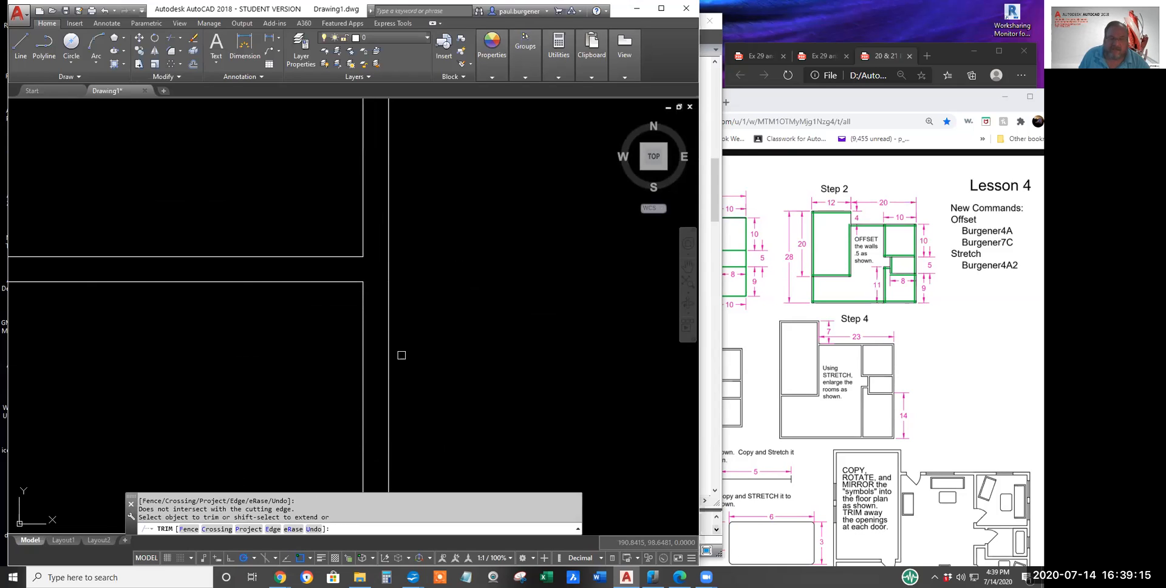
# Step: Trim the overlapping lines where the small room's bottom wall meets the right outer wall
pyautogui.scroll(-4, 408, 372)
pyautogui.moveTo(411, 437); pyautogui.dragTo(418, 401, button='middle')
pyautogui.scroll(5, 428, 289)
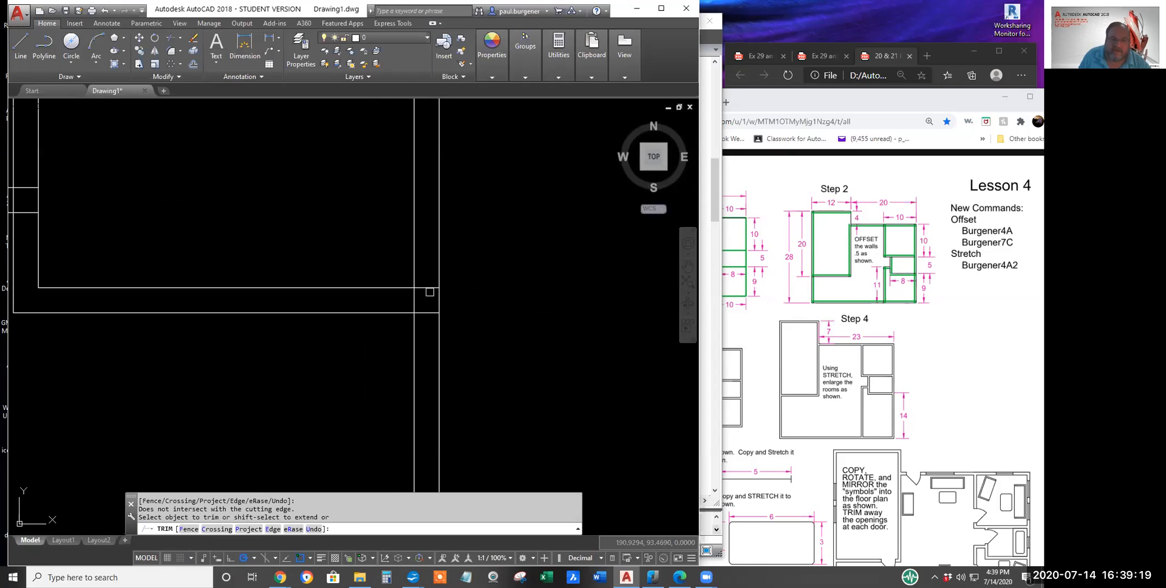
pyautogui.click(414, 300)
pyautogui.click(427, 312)
# Step: Trim the overlapping lines where the short jog wall meets the small room's left wall
pyautogui.click(156, 313)
pyautogui.click(28, 213)
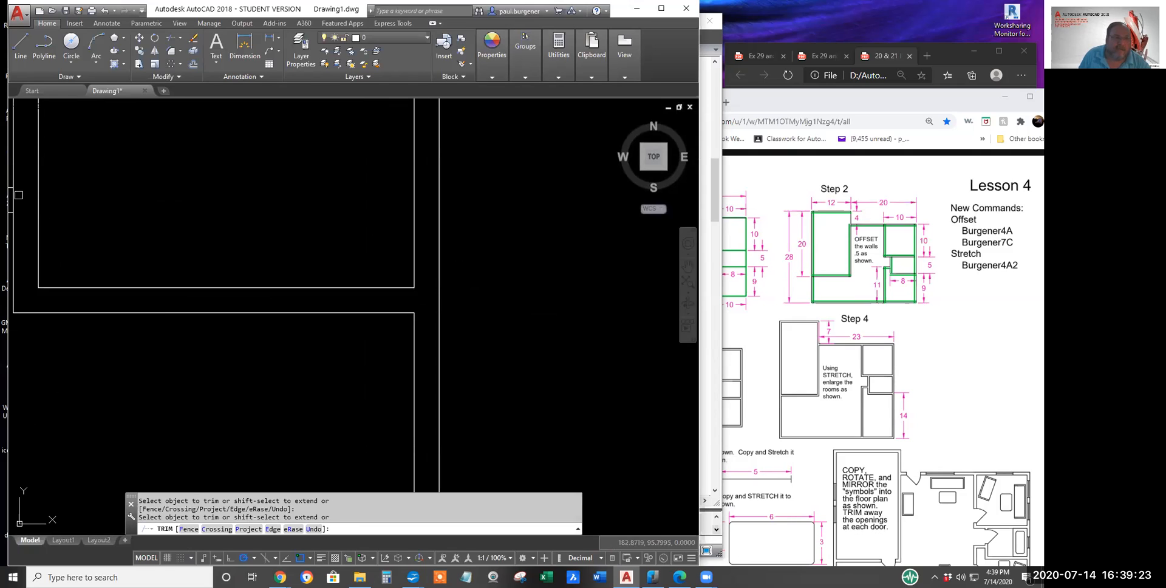
pyautogui.click(16, 243)
pyautogui.scroll(-5, 140, 320)
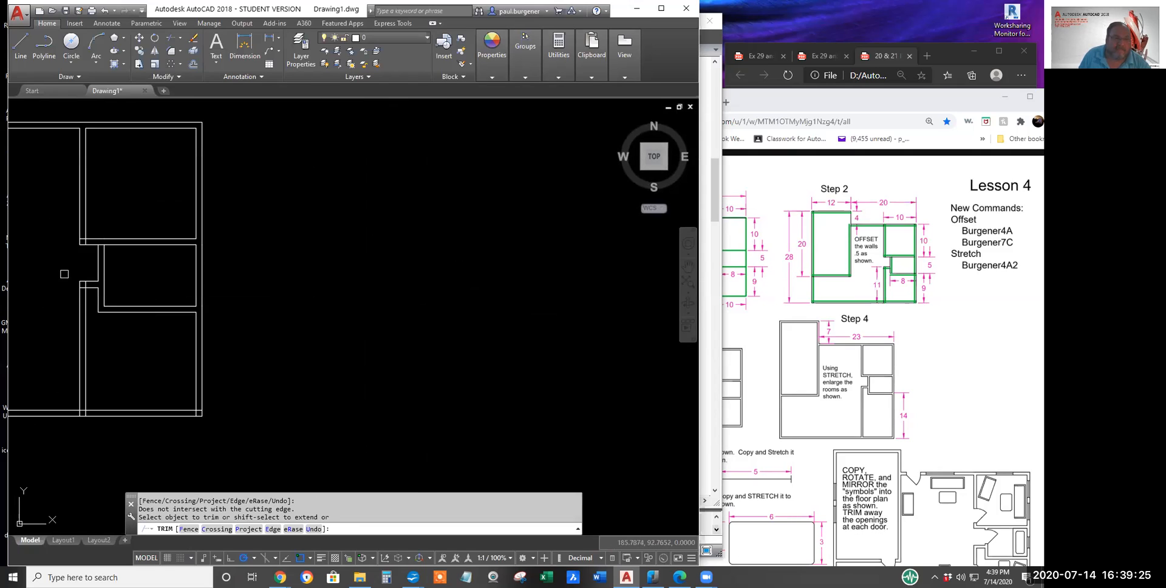
pyautogui.scroll(5, 64, 273)
pyautogui.click(177, 313)
# Step: Trim the overlapping lines where the lower-right room's left partition meets the bottom outer wall
pyautogui.scroll(-3, 160, 340)
pyautogui.click(219, 368)
pyautogui.scroll(4, 219, 367)
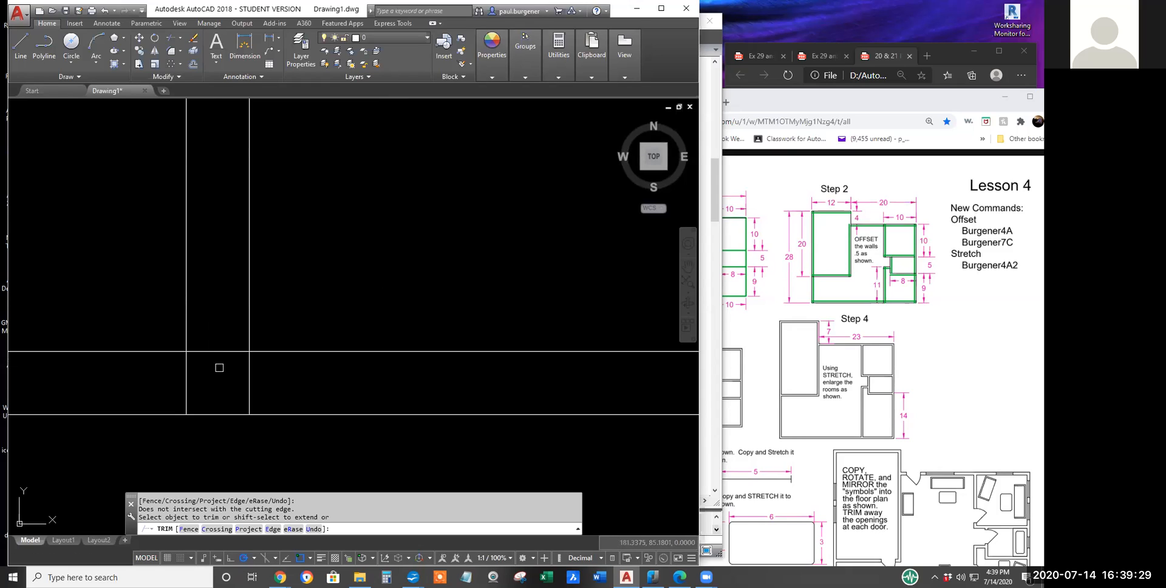
pyautogui.click(222, 351)
pyautogui.click(185, 372)
pyautogui.click(249, 381)
# Step: Trim the overlapping inner wall lines at the floor plan's lower-right corner
pyautogui.scroll(-3, 248, 381)
pyautogui.scroll(4, 534, 390)
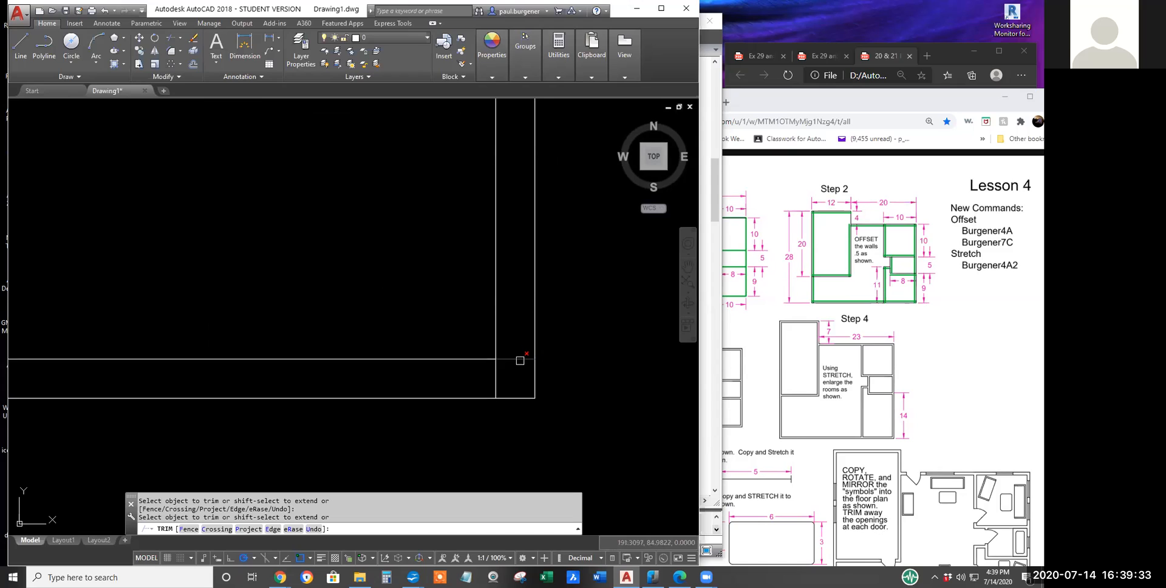
# Step: Trim the overlapping wall lines at the plan's lower-right outer corner and at the jog beside the small right-hand room
pyautogui.click(500, 377)
pyautogui.scroll(-3, 500, 377)
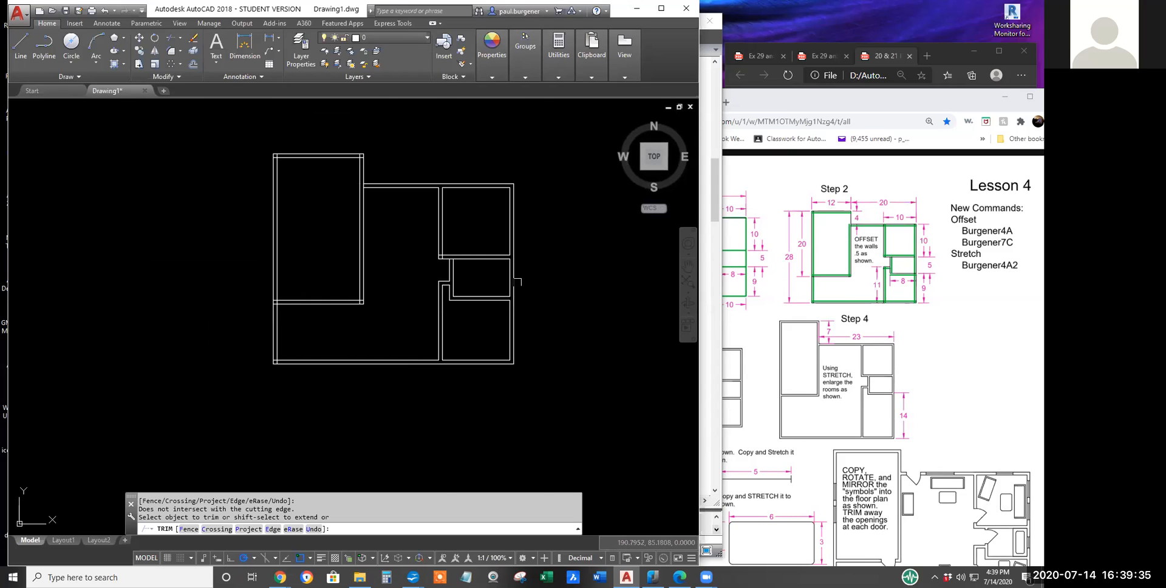
pyautogui.scroll(10, 437, 244)
pyautogui.click(585, 357)
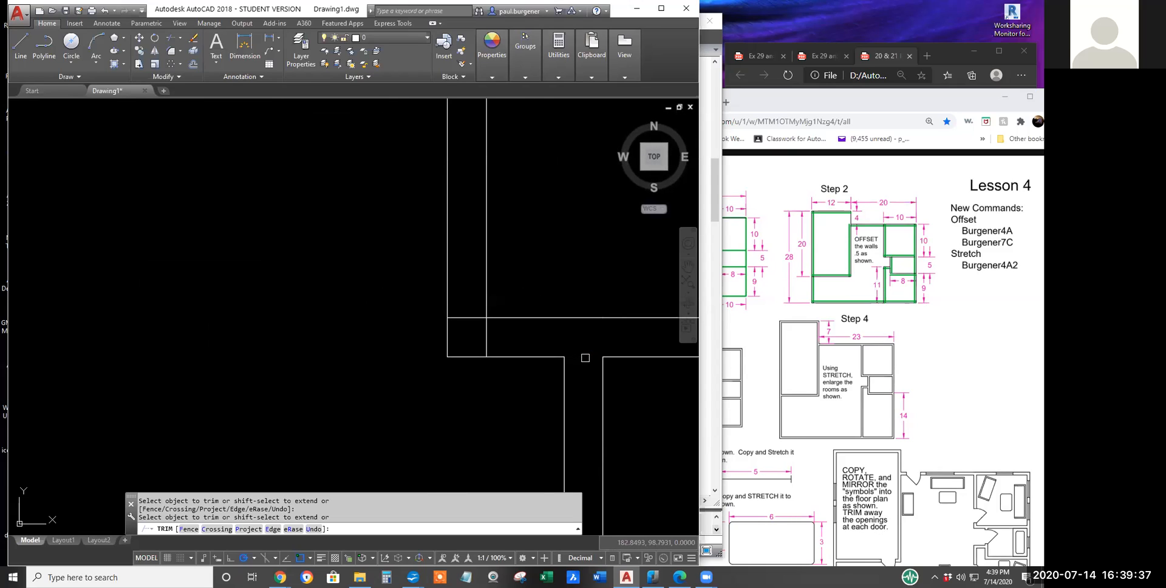
pyautogui.click(488, 334)
pyautogui.scroll(-8, 486, 337)
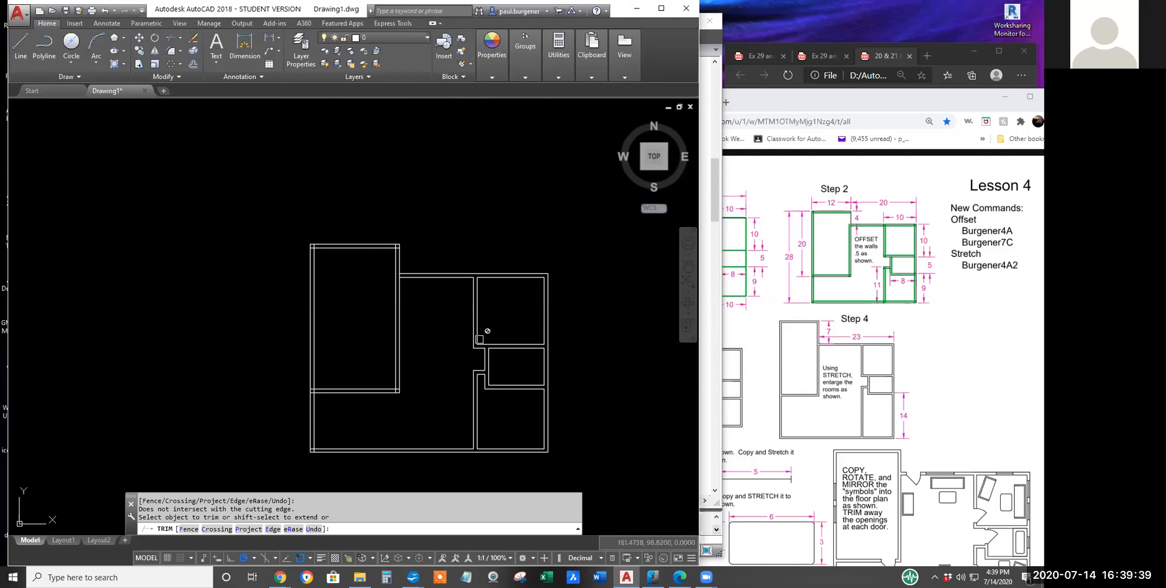
# Step: Trim the crossing wall lines at the lower-right and upper-right corners of the tall left room
pyautogui.scroll(11, 410, 390)
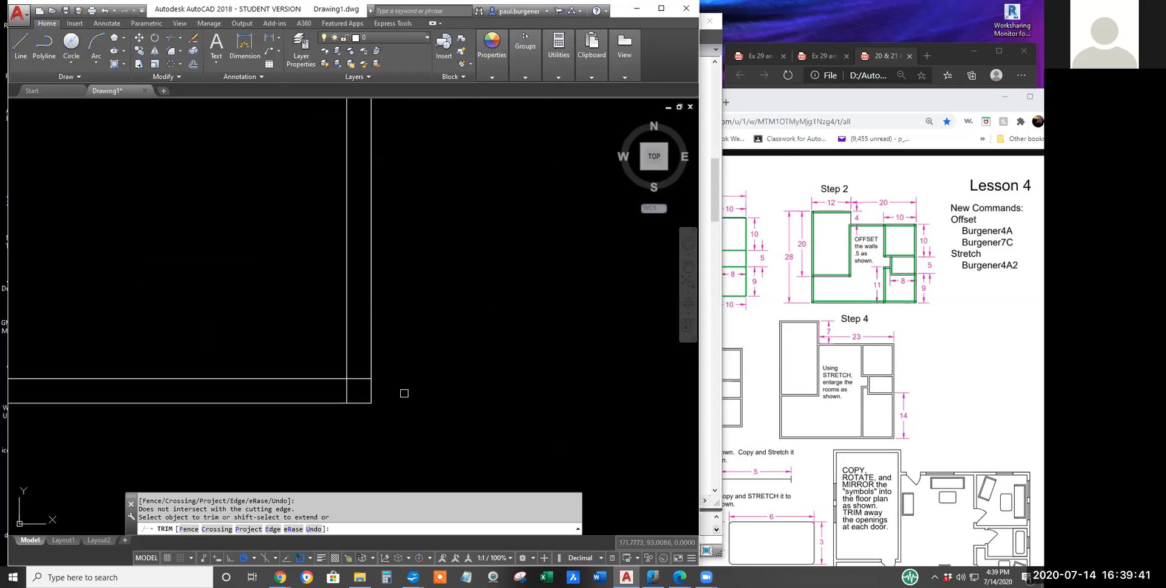
pyautogui.click(333, 369)
pyautogui.click(314, 385)
pyautogui.scroll(-10, 376, 323)
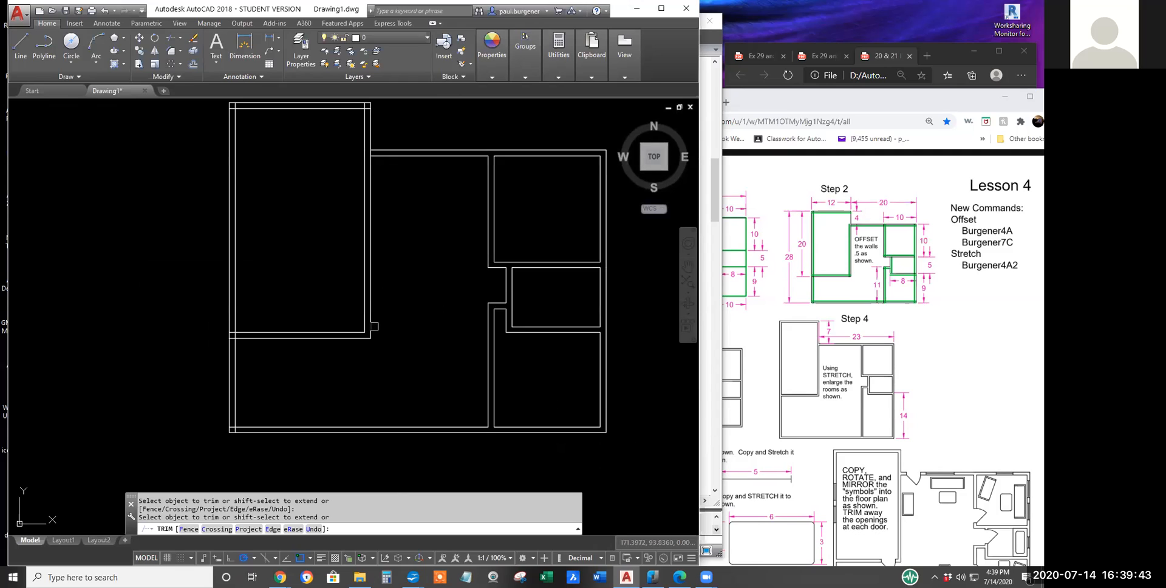
pyautogui.moveTo(389, 223); pyautogui.dragTo(424, 426, button='middle')
pyautogui.scroll(5, 390, 294)
pyautogui.scroll(5, 391, 291)
pyautogui.click(403, 316)
pyautogui.click(426, 331)
# Step: Trim the crossing wall lines at the tall left room's upper-left corner and where its bottom wall meets the outer left wall
pyautogui.scroll(-5, 271, 366)
pyautogui.scroll(6, 235, 346)
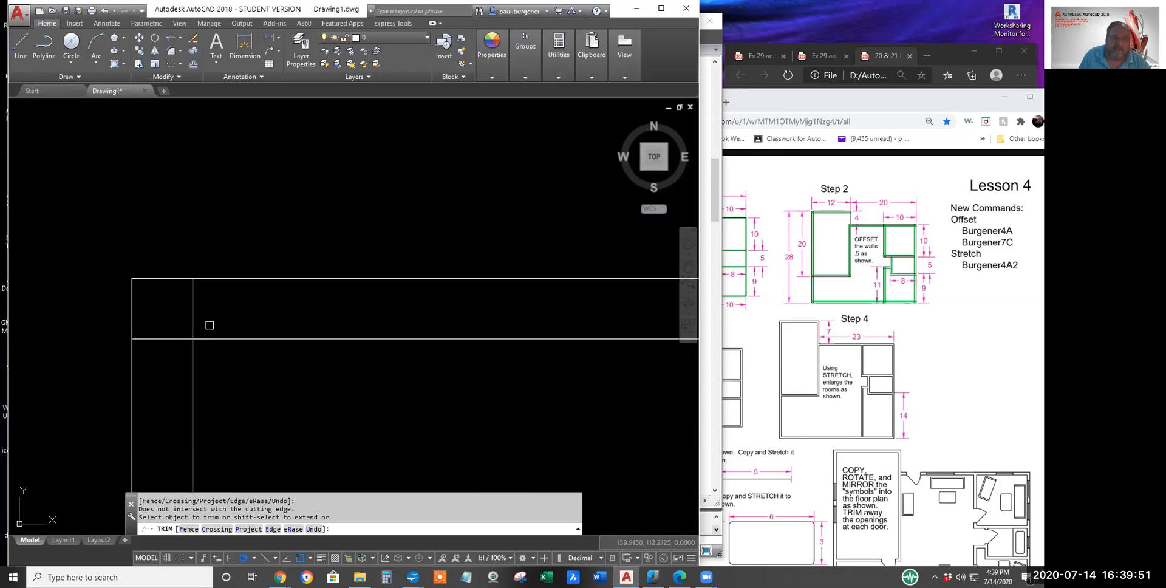
pyautogui.click(194, 320)
pyautogui.click(175, 338)
pyautogui.scroll(-5, 260, 382)
pyautogui.scroll(6, 261, 395)
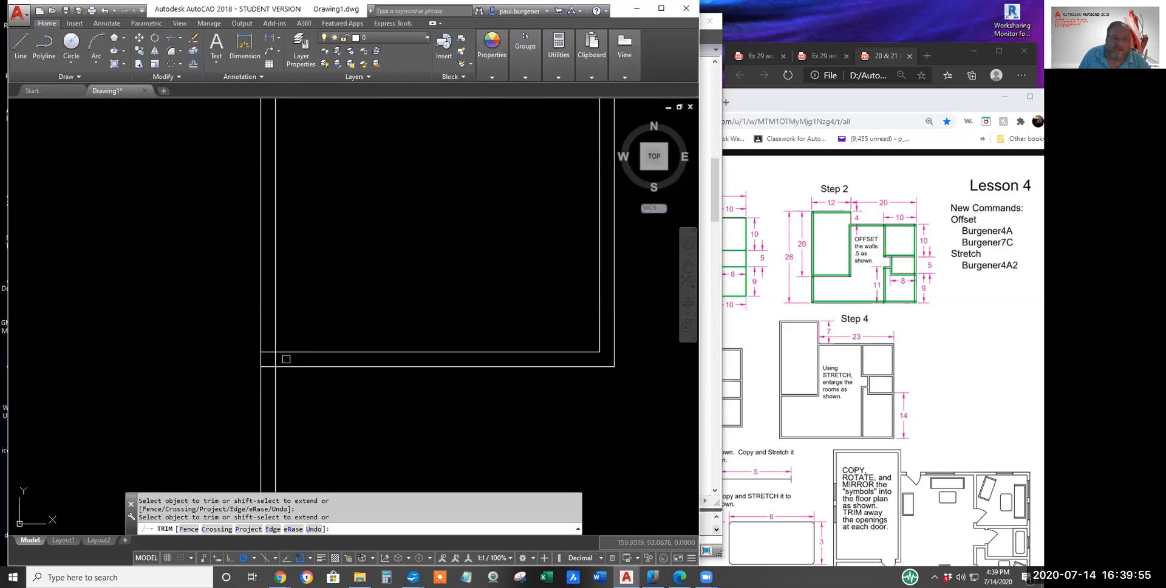
pyautogui.click(246, 344)
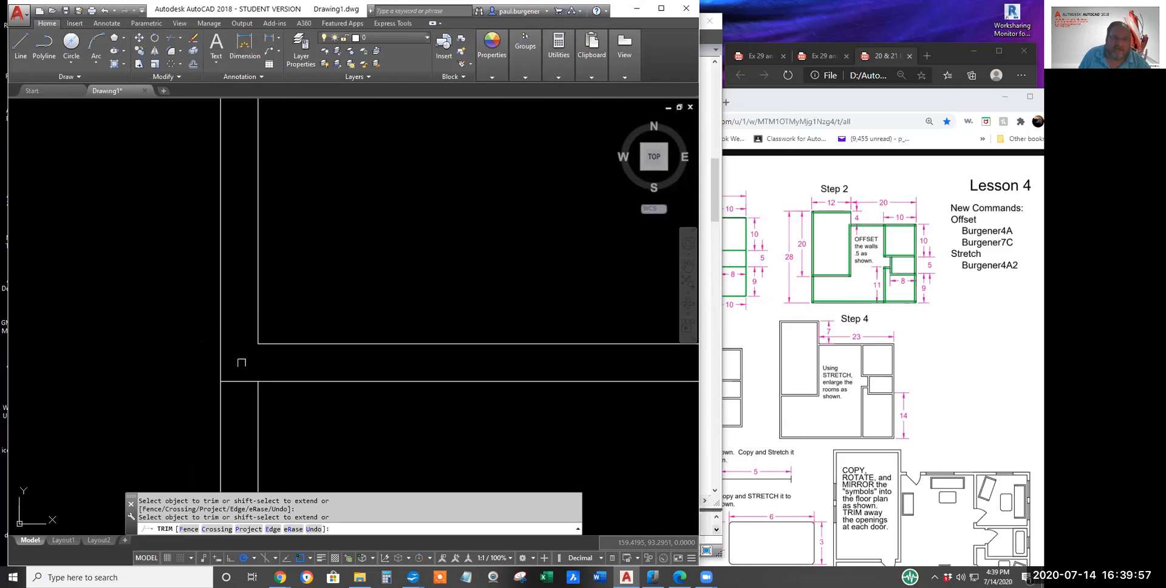
# Step: Trim the overlapping wall lines at the lower-left outer corner of the floor plan
pyautogui.scroll(-4, 325, 444)
pyautogui.moveTo(324, 444); pyautogui.dragTo(263, 197, button='middle')
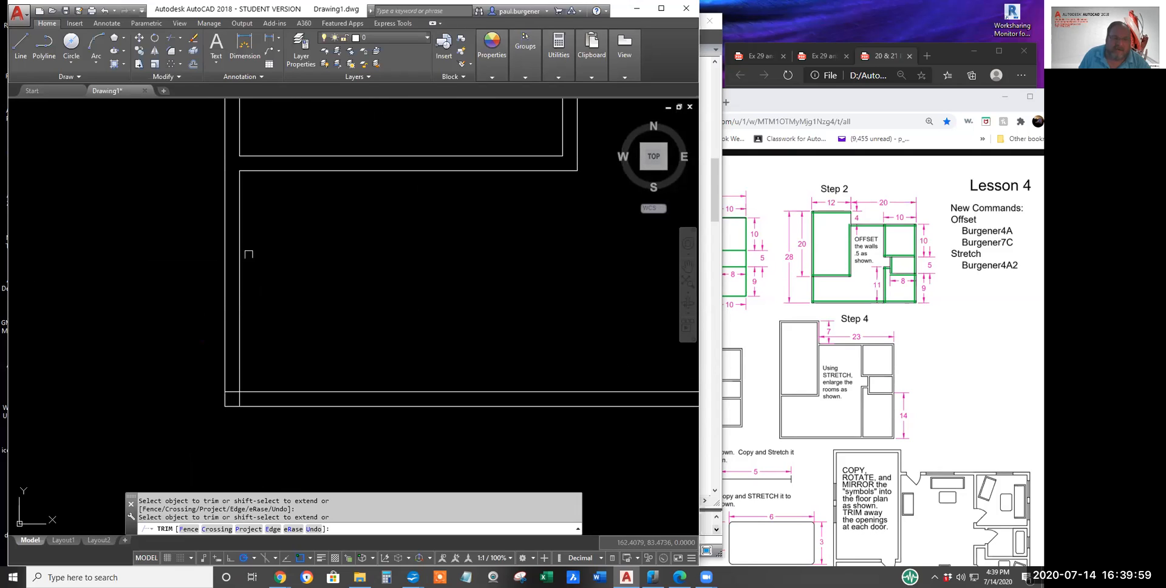
pyautogui.scroll(4, 242, 402)
pyautogui.click(226, 373)
pyautogui.scroll(-5, 376, 340)
pyautogui.scroll(-5, 495, 308)
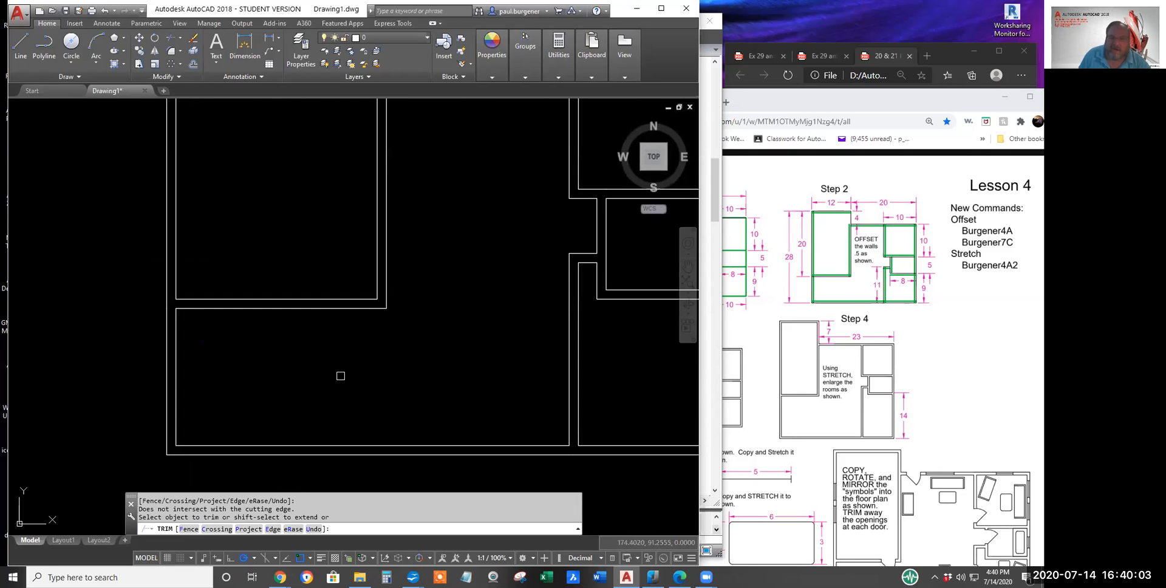
# Step: Trim the line crossing the wall junction where the upper horizontal wall meets the tall left room
pyautogui.scroll(5, 364, 255)
pyautogui.click(364, 229)
pyautogui.scroll(-5, 392, 282)
pyautogui.scroll(2, 354, 298)
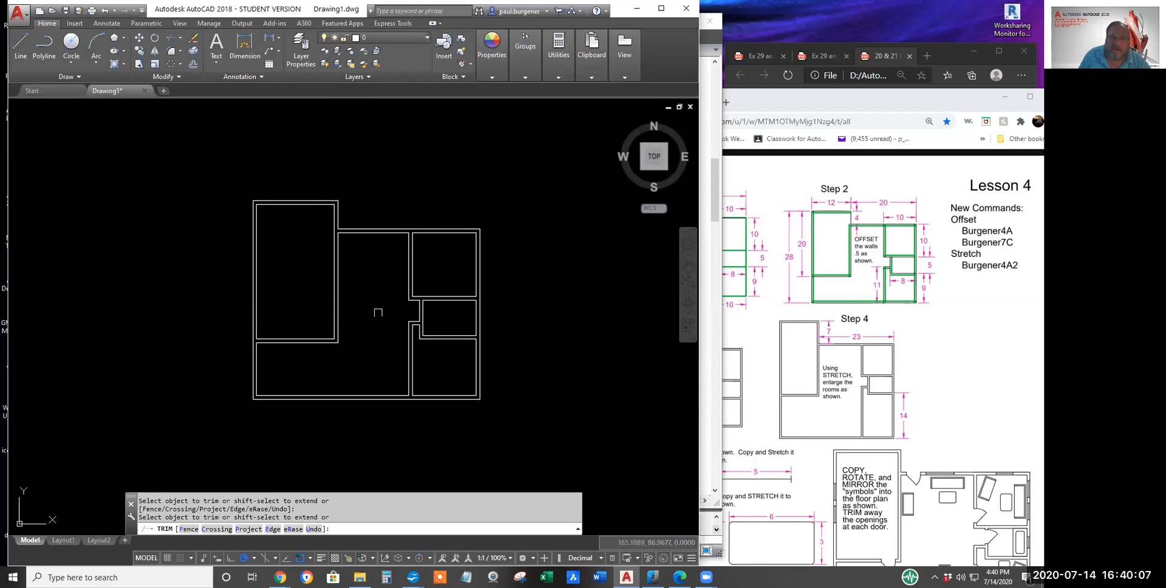
pyautogui.scroll(1, 380, 312)
pyautogui.moveTo(379, 312); pyautogui.dragTo(360, 324, button='middle')
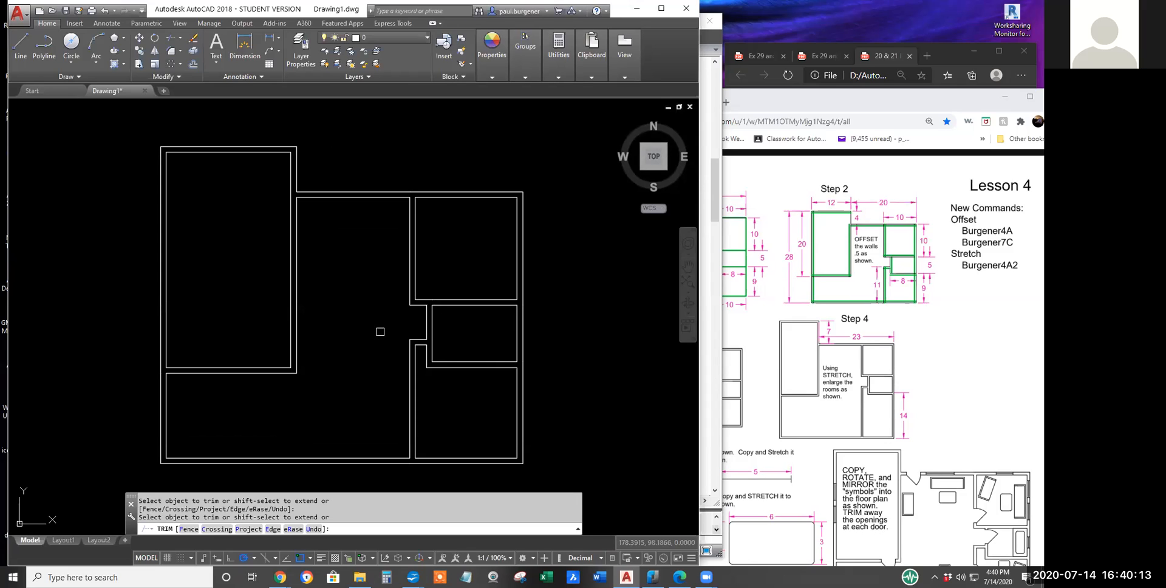
# Step: Switch to nanoCAD and, with all objects as trim edges, trim the crossing wall lines at the tall left room's upper-left corner
pyautogui.click(700, 393)
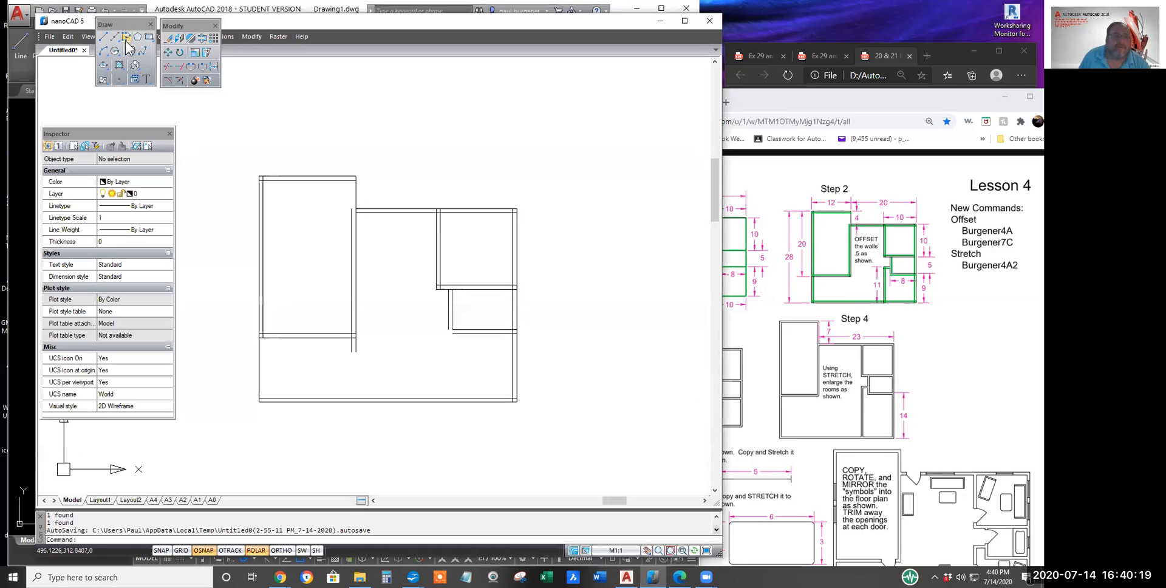
pyautogui.click(177, 68)
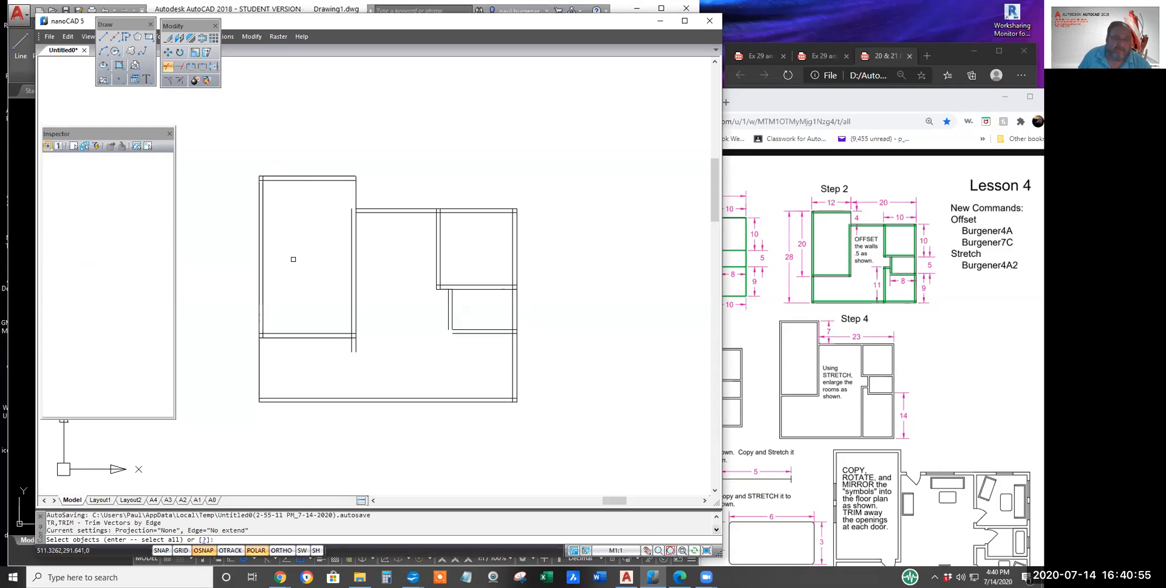
pyautogui.press('Return')
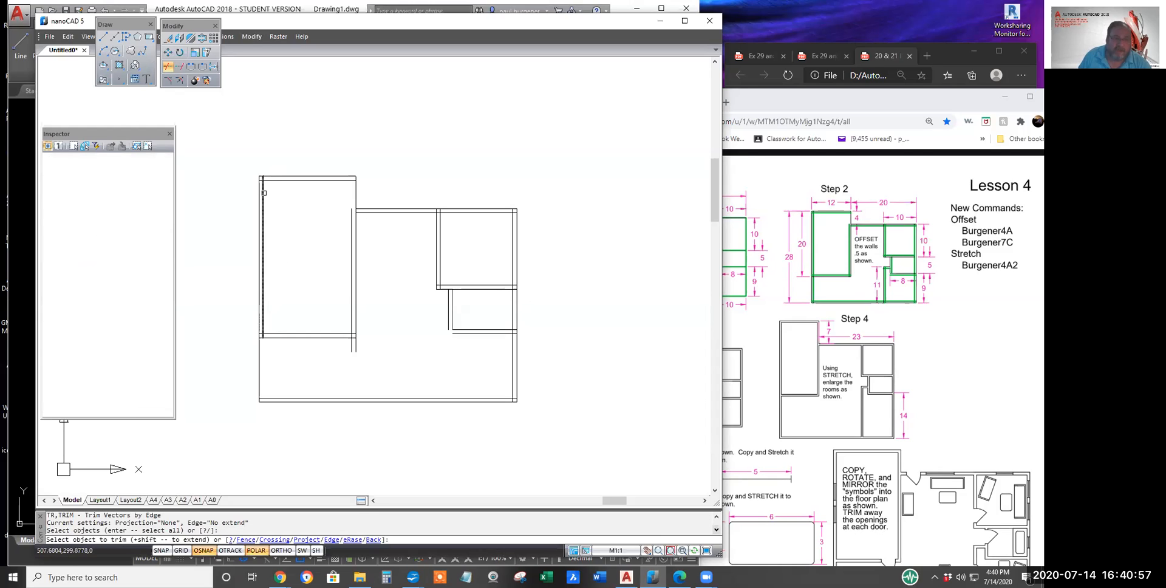
pyautogui.scroll(6, 247, 169)
pyautogui.click(363, 232)
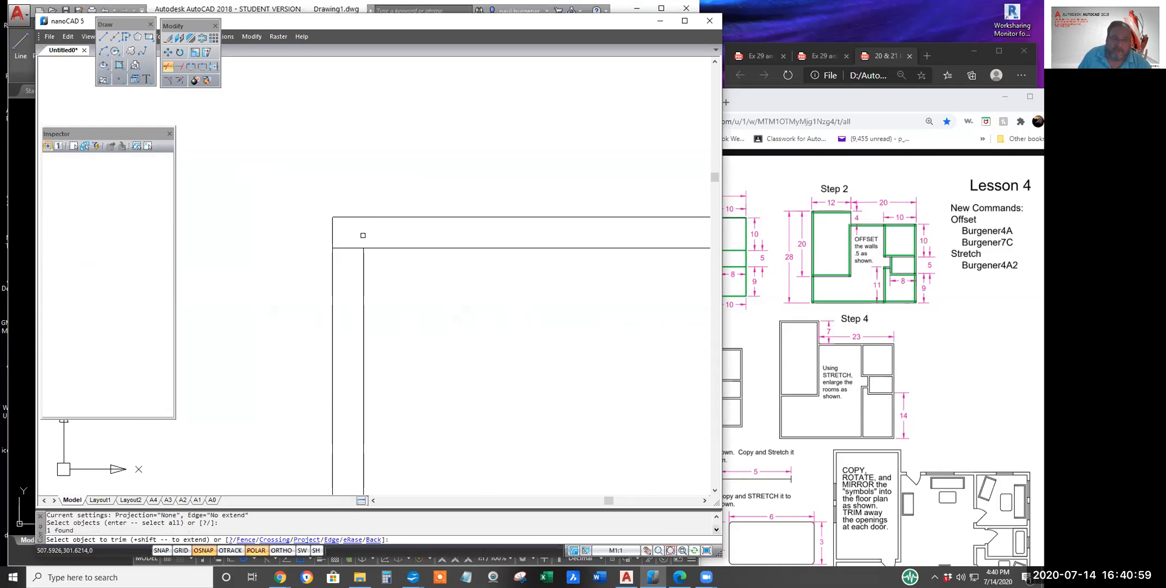
pyautogui.click(349, 247)
pyautogui.scroll(-5, 447, 283)
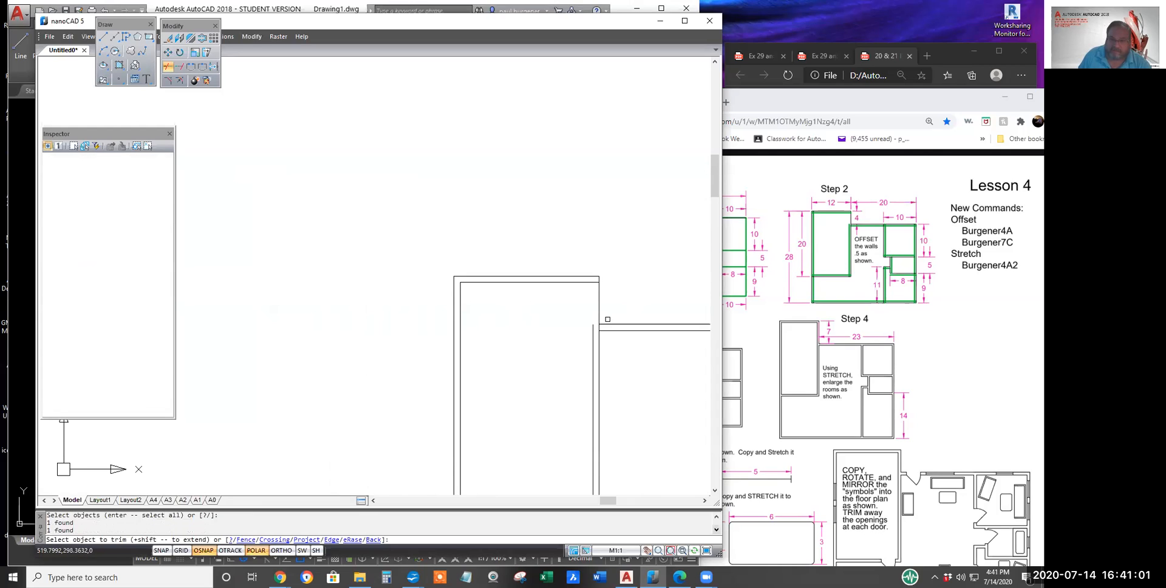
# Step: Trim the tall left room's outer wall line where the upper horizontal wall joins it
pyautogui.scroll(5, 601, 328)
pyautogui.click(578, 326)
pyautogui.scroll(-5, 577, 340)
pyautogui.moveTo(547, 391); pyautogui.dragTo(405, 224, button='middle')
# Step: Trim the crossing lines where the upper-right room's left partition meets the top wall
pyautogui.scroll(6, 472, 210)
pyautogui.click(476, 291)
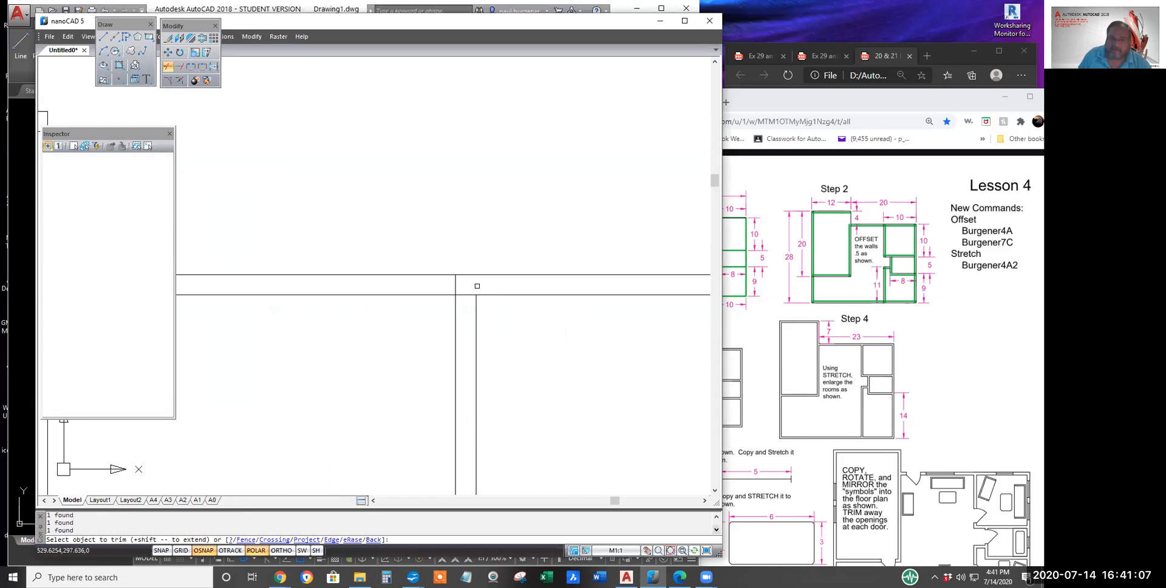
pyautogui.click(455, 287)
pyautogui.click(455, 285)
pyautogui.click(456, 285)
pyautogui.click(466, 295)
# Step: Trim the upper-right room's crossing wall lines at its top-right corner and where its bottom wall meets the outer right wall
pyautogui.scroll(-5, 552, 363)
pyautogui.scroll(5, 552, 363)
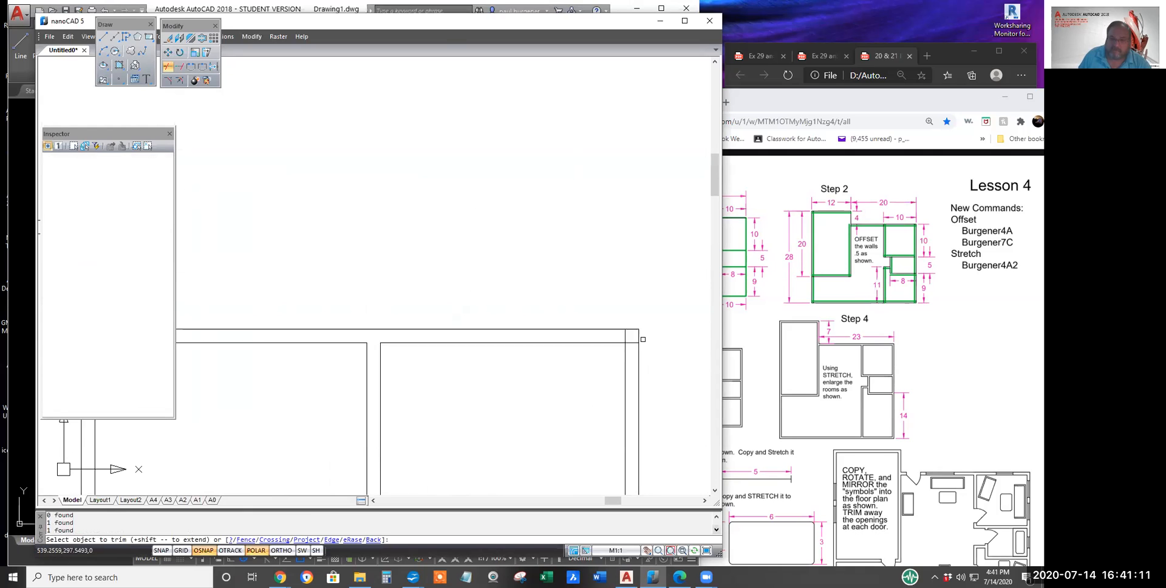
pyautogui.scroll(-5, 562, 194)
pyautogui.scroll(5, 562, 194)
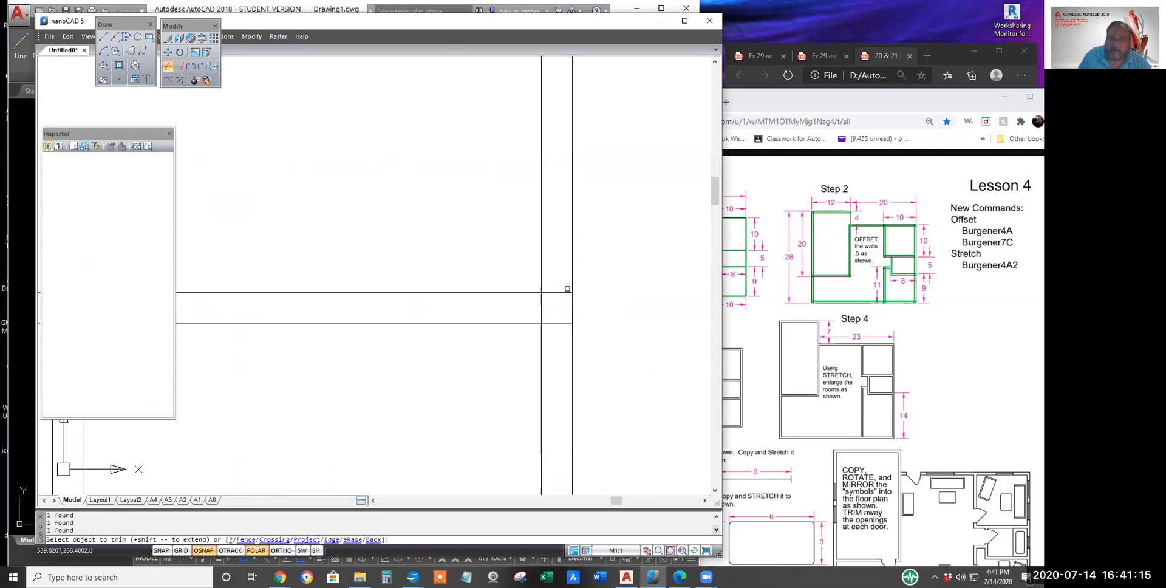
pyautogui.click(530, 310)
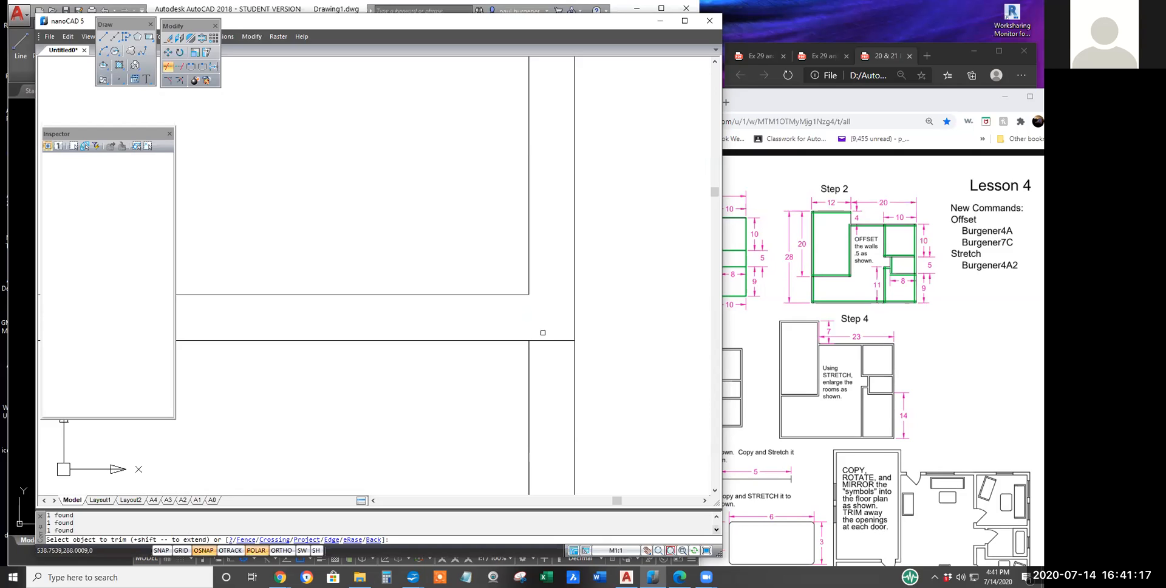
pyautogui.click(544, 339)
pyautogui.scroll(-5, 441, 338)
pyautogui.moveTo(338, 341); pyautogui.dragTo(614, 308, button='middle')
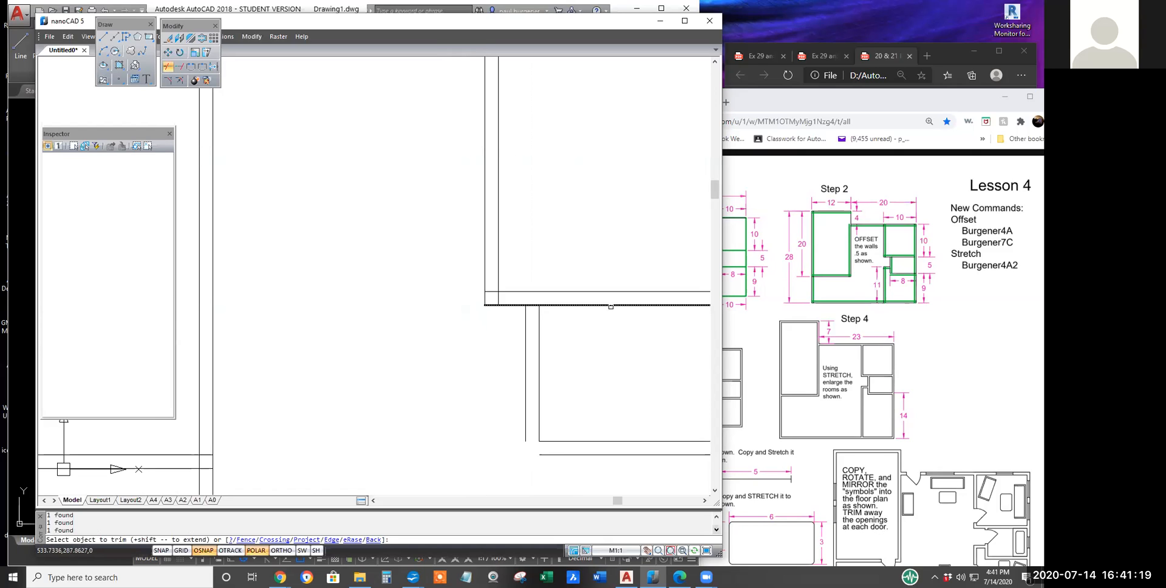
# Step: Trim the upper-right room's lower-left corner and the line crossing the small room's left wall below it
pyautogui.click(533, 304)
pyautogui.click(498, 299)
pyautogui.click(492, 292)
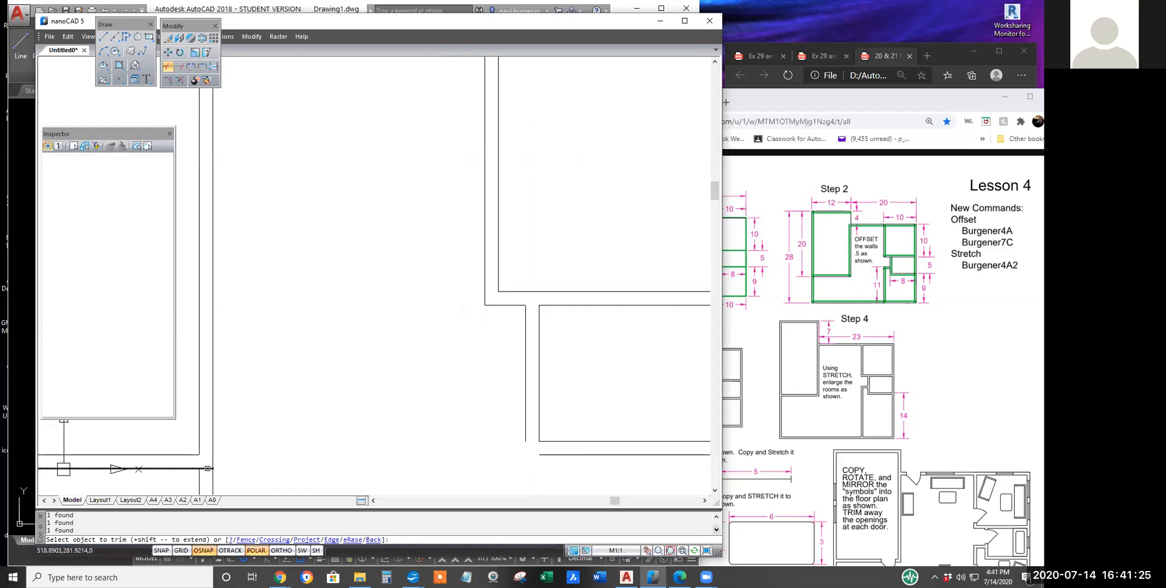
# Step: Trim the overlapping wall lines at the lower-left corner of the tall left room
pyautogui.scroll(-5, 268, 424)
pyautogui.scroll(8, 458, 333)
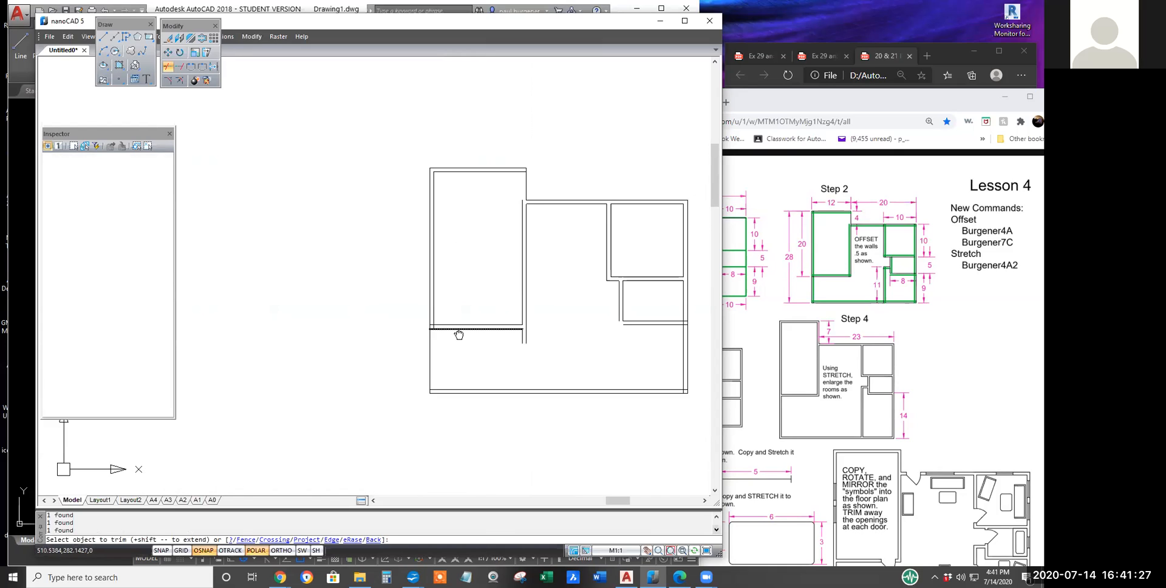
pyautogui.scroll(-6, 399, 346)
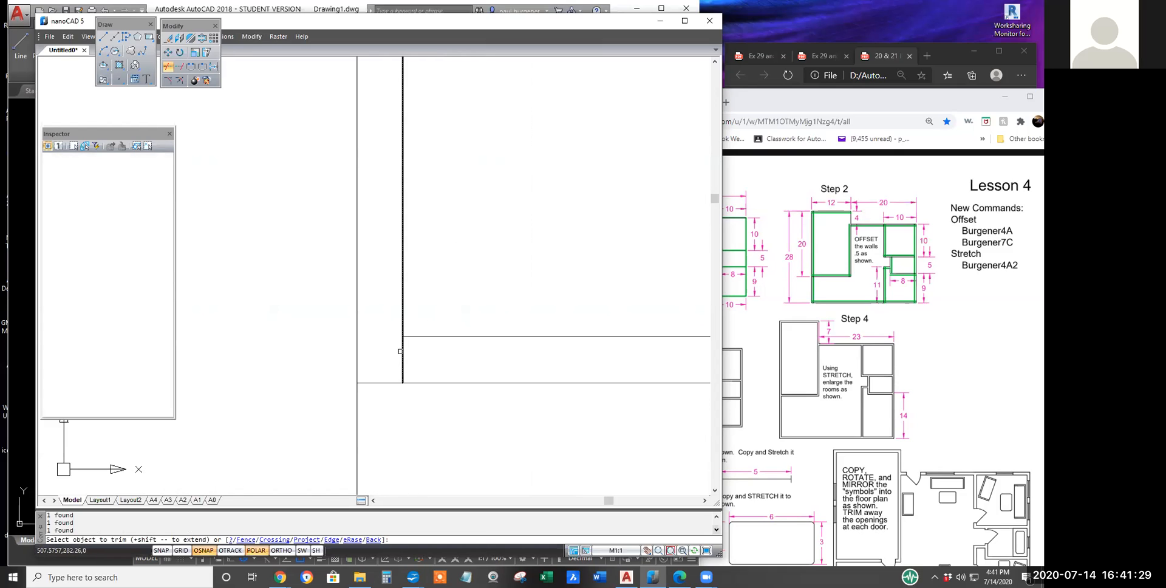
# Step: Trim the small room's bottom-wall junction with the outer right wall and the plan's lower-right outer corner
pyautogui.moveTo(660, 421)
pyautogui.mouseDown(button='middle')
pyautogui.moveTo(409, 472)
pyautogui.moveTo(377, 425)
pyautogui.mouseUp(button='middle')
pyautogui.scroll(6, 315, 411)
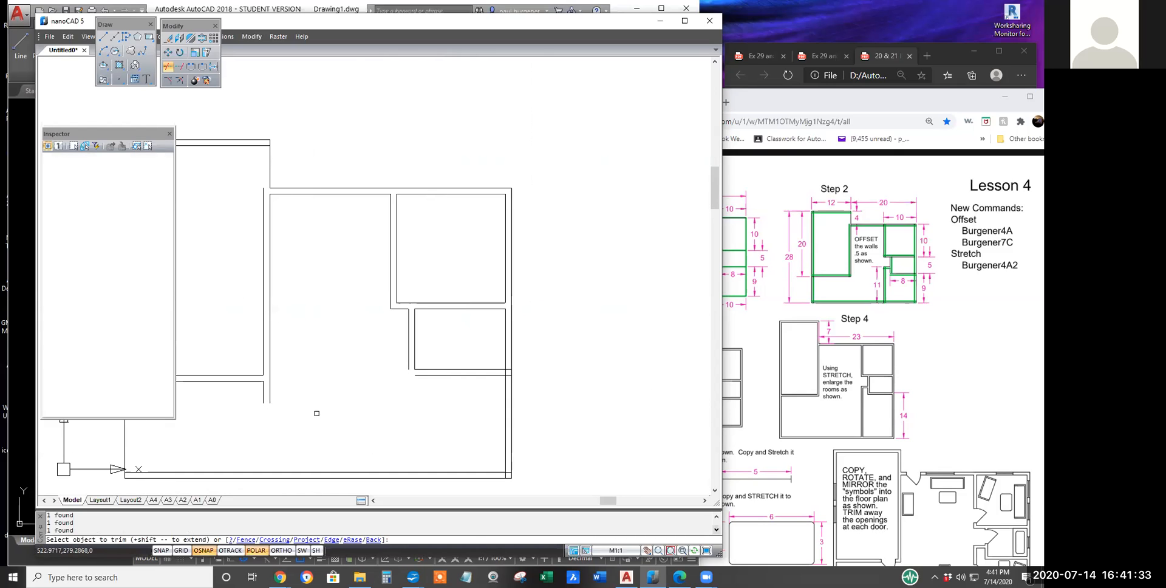
pyautogui.click(579, 336)
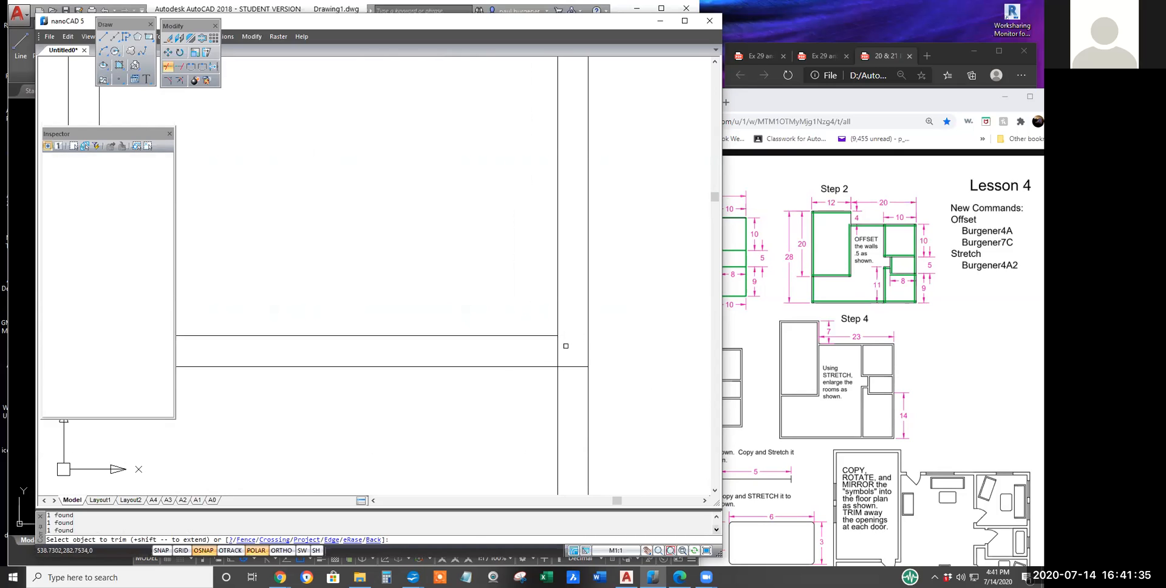
pyautogui.scroll(-5, 557, 351)
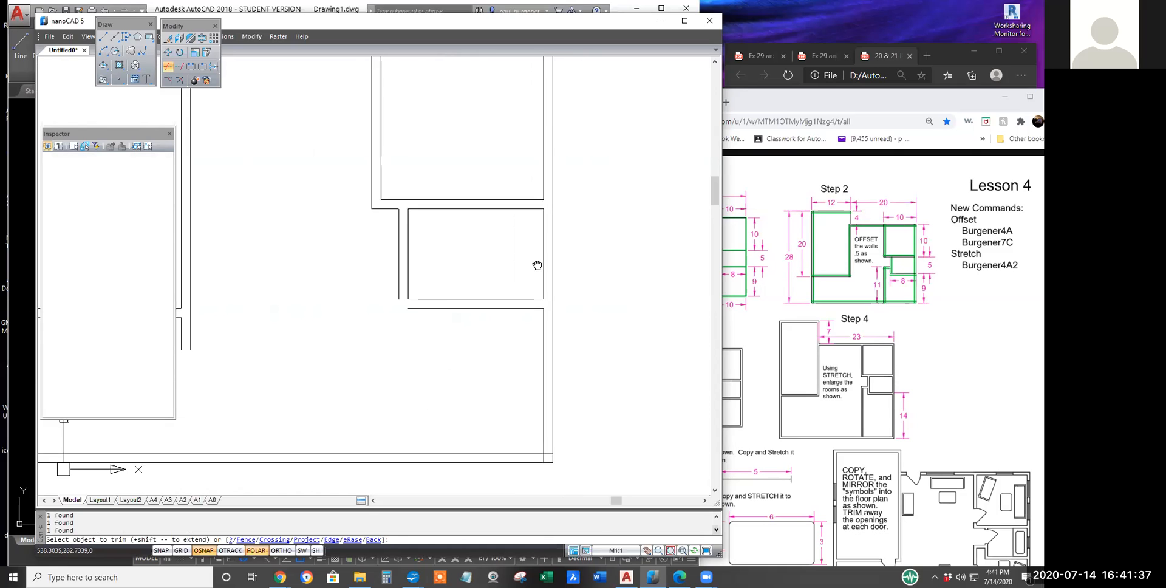
pyautogui.scroll(-2, 533, 341)
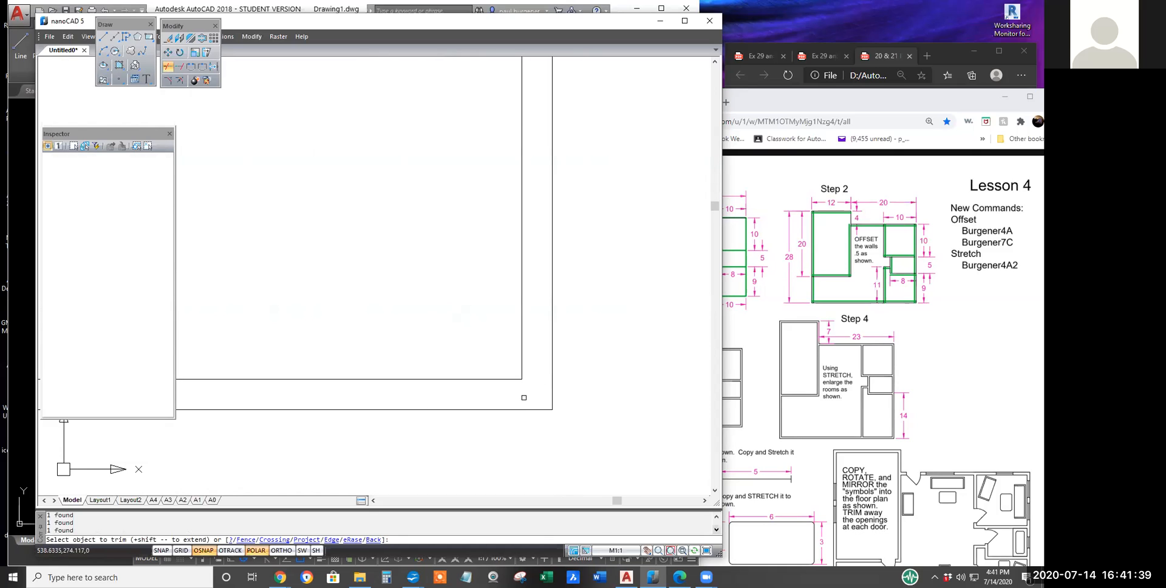
pyautogui.moveTo(436, 304)
pyautogui.mouseDown(button='middle')
pyautogui.moveTo(562, 357)
pyautogui.moveTo(495, 407)
pyautogui.mouseUp(button='middle')
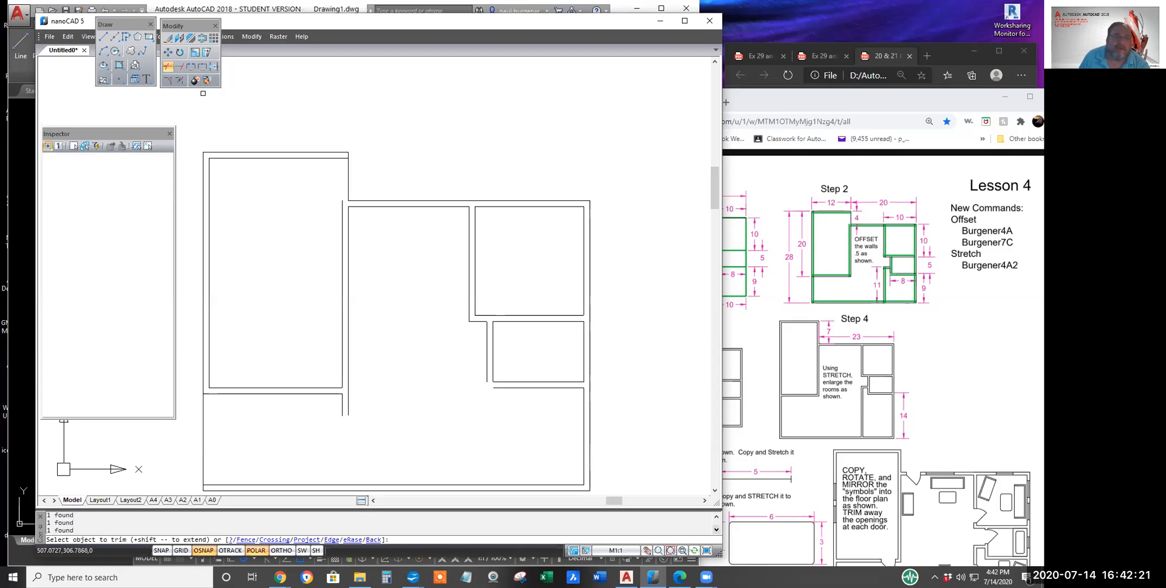
# Step: Fillet the small room's outer left and bottom wall lines with radius 0 to form a square corner
pyautogui.click(179, 81)
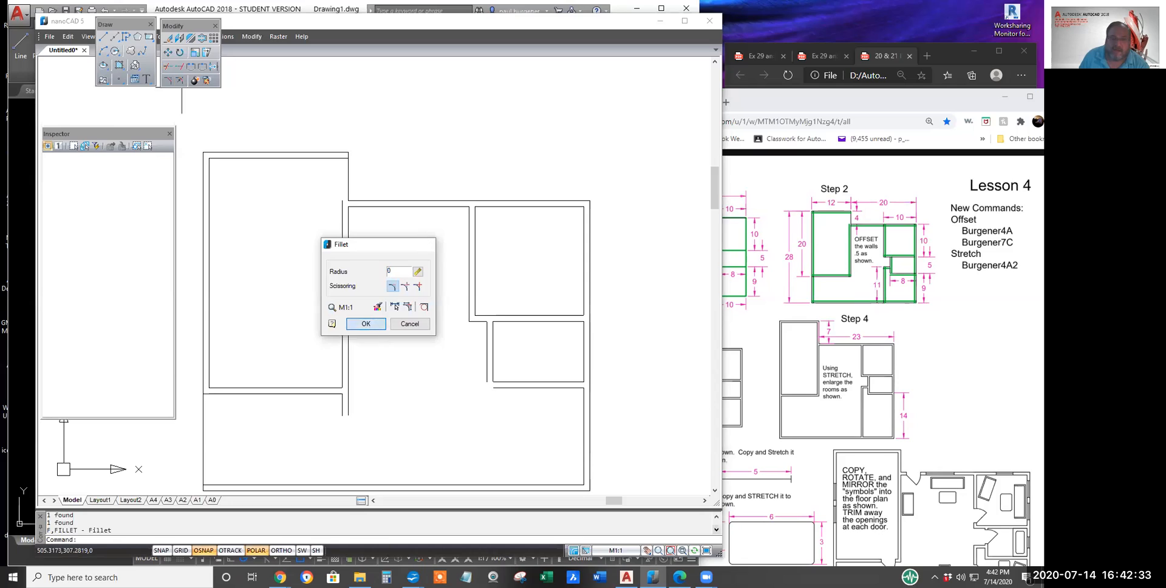
pyautogui.click(366, 324)
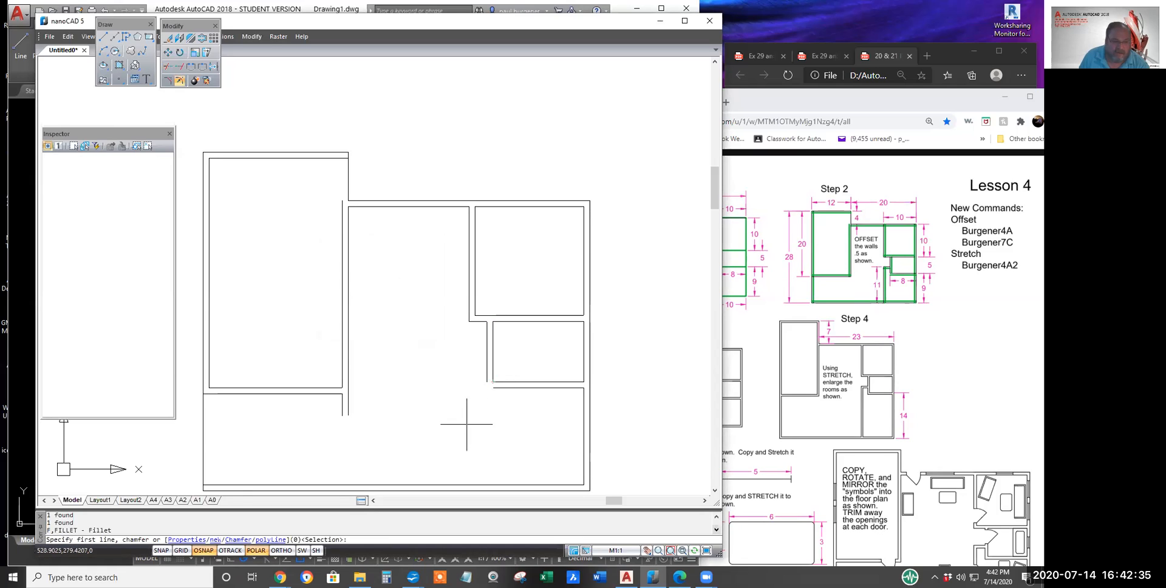
pyautogui.click(487, 375)
pyautogui.click(497, 388)
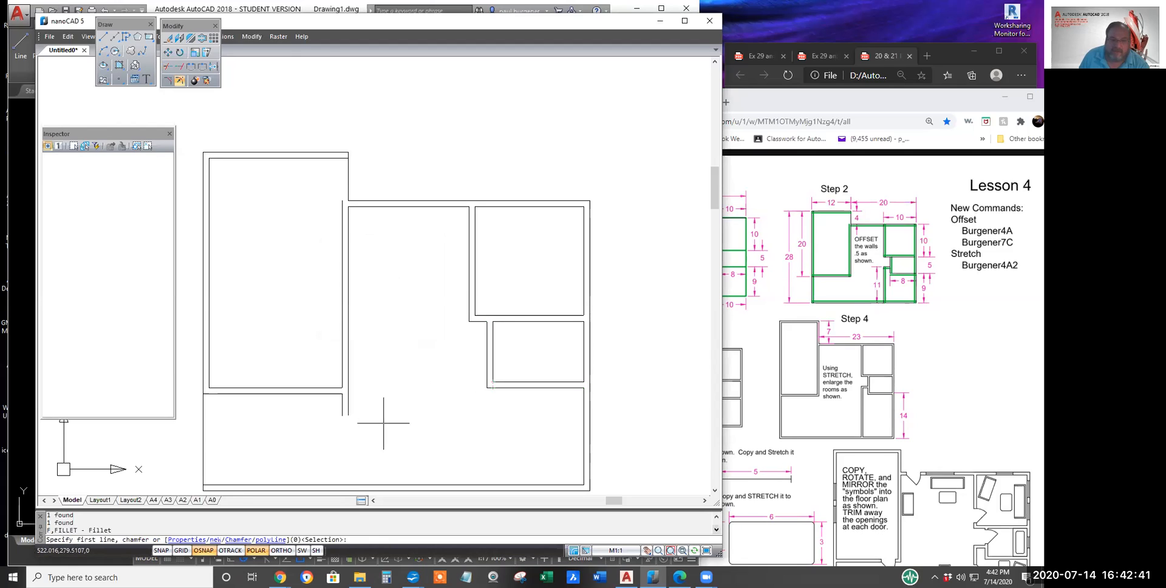
# Step: Fillet the tall left room's outer right and lower wall lines with the same radius 0 to form a square corner
pyautogui.scroll(3, 382, 394)
pyautogui.click(304, 341)
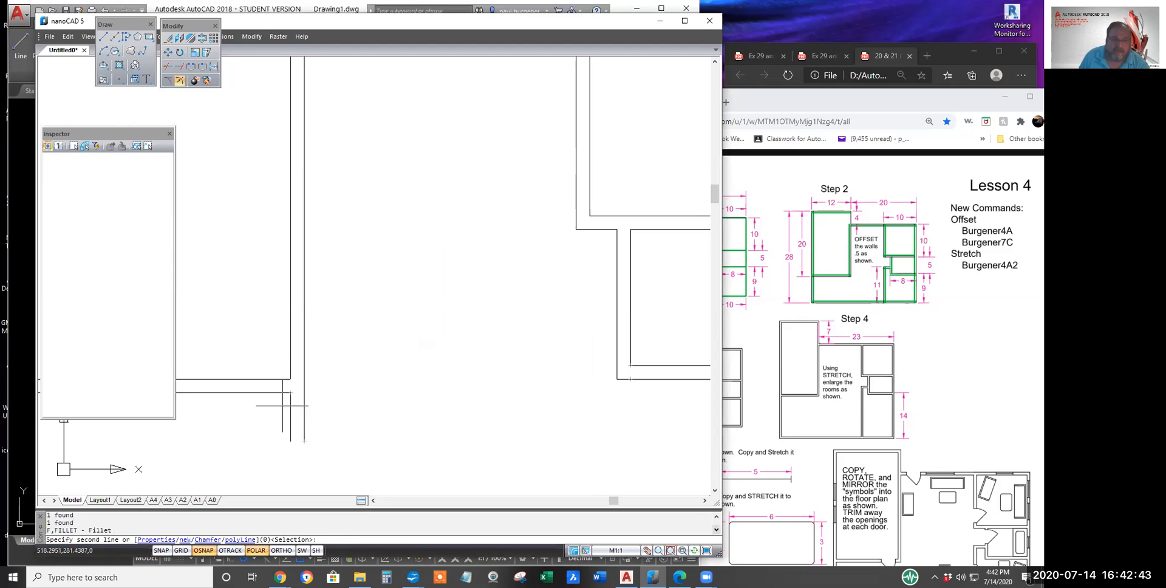
pyautogui.click(276, 392)
pyautogui.scroll(-5, 350, 421)
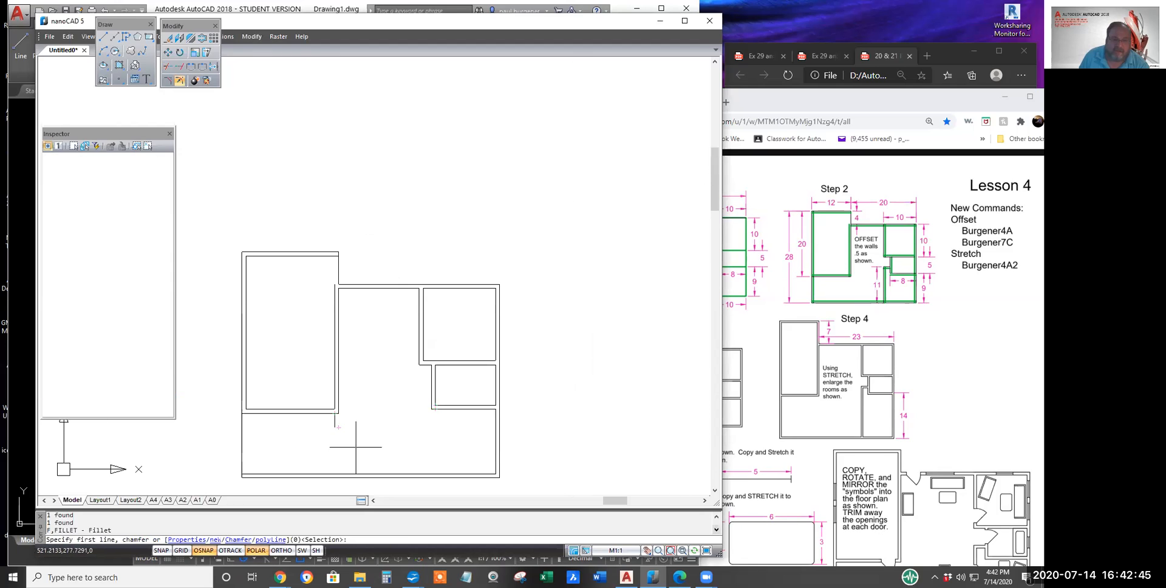
# Step: Fillet the plan's inner left and bottom wall lines, and the tall left room's inner top and right wall lines
pyautogui.click(247, 395)
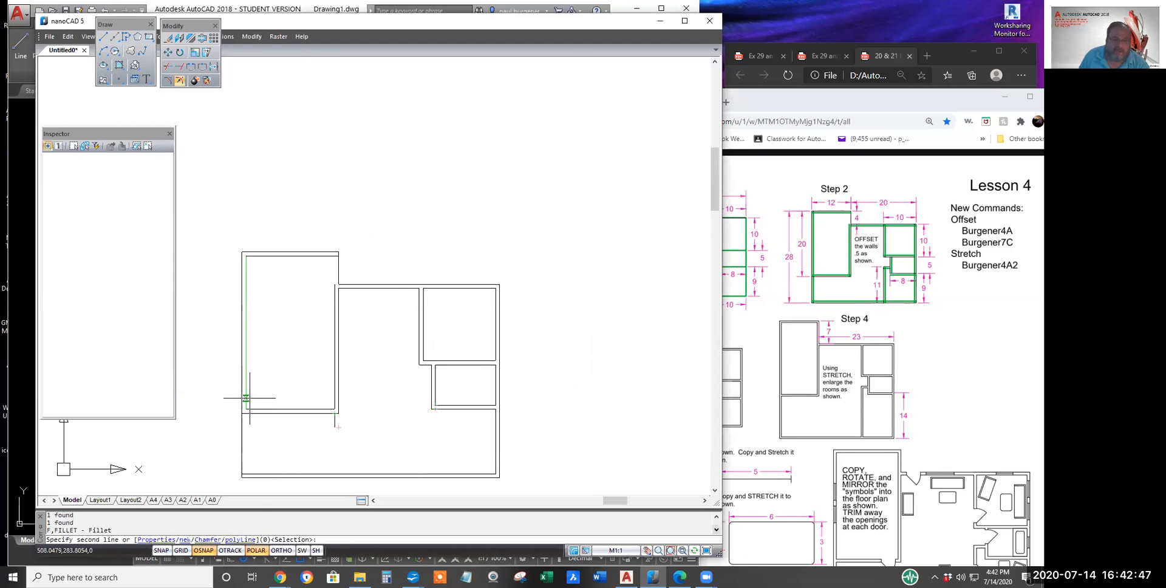
pyautogui.click(269, 473)
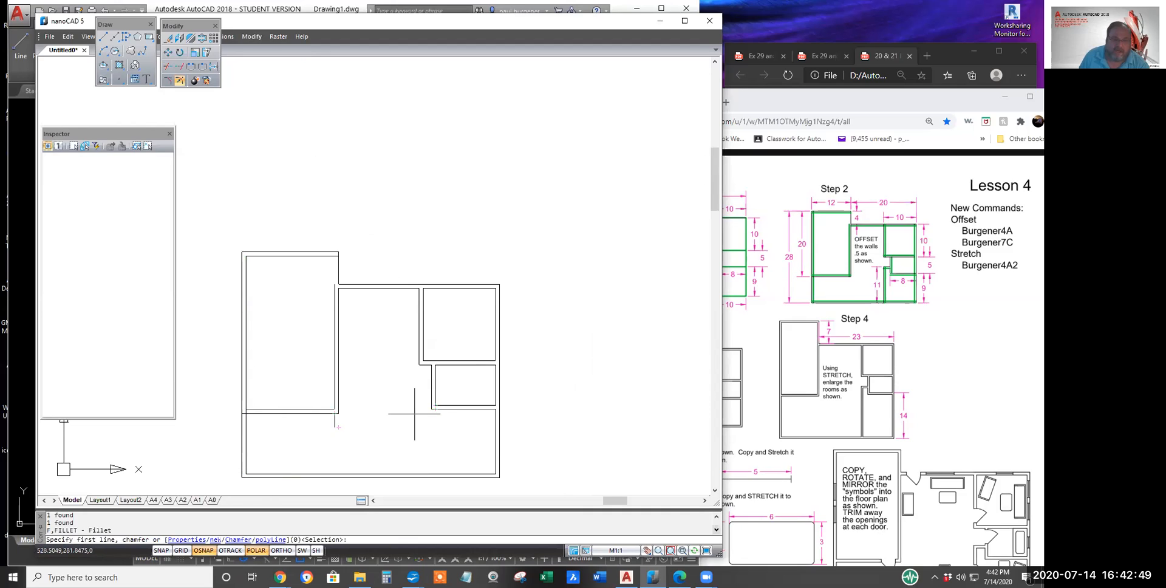
pyautogui.click(325, 259)
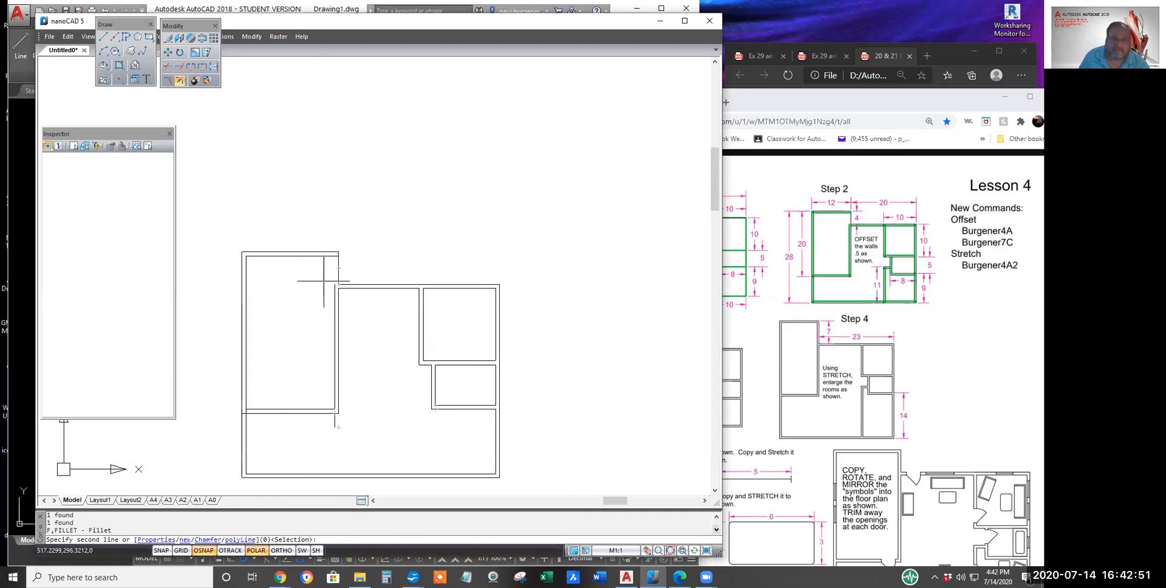
pyautogui.click(335, 300)
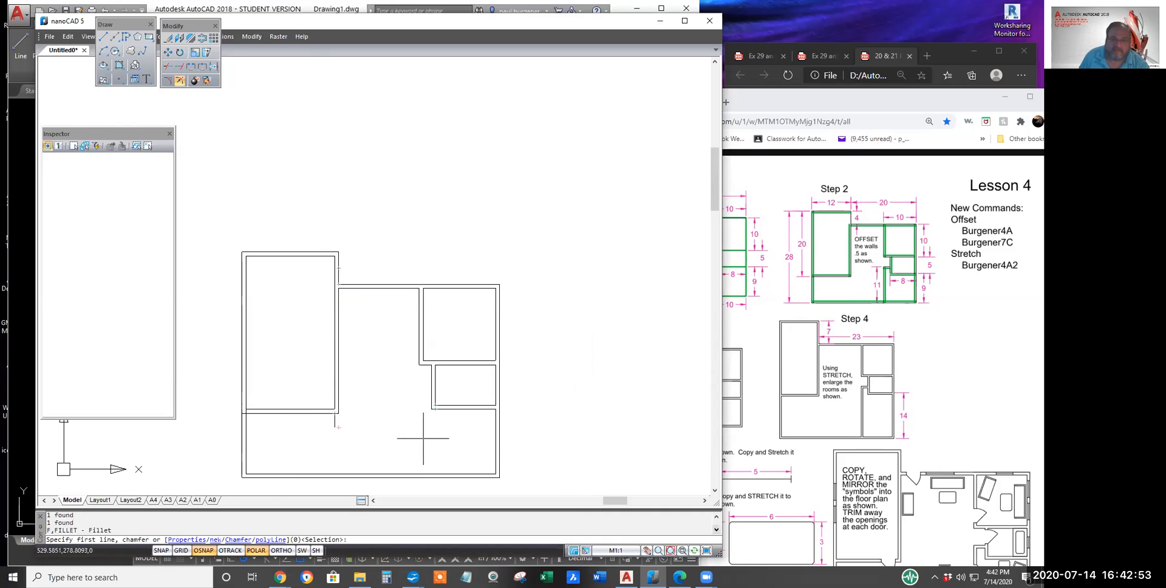
# Step: Trim the overlapping wall lines where the tall left room's bottom wall meets the plan's outer left wall
pyautogui.moveTo(426, 452); pyautogui.dragTo(498, 341, button='middle')
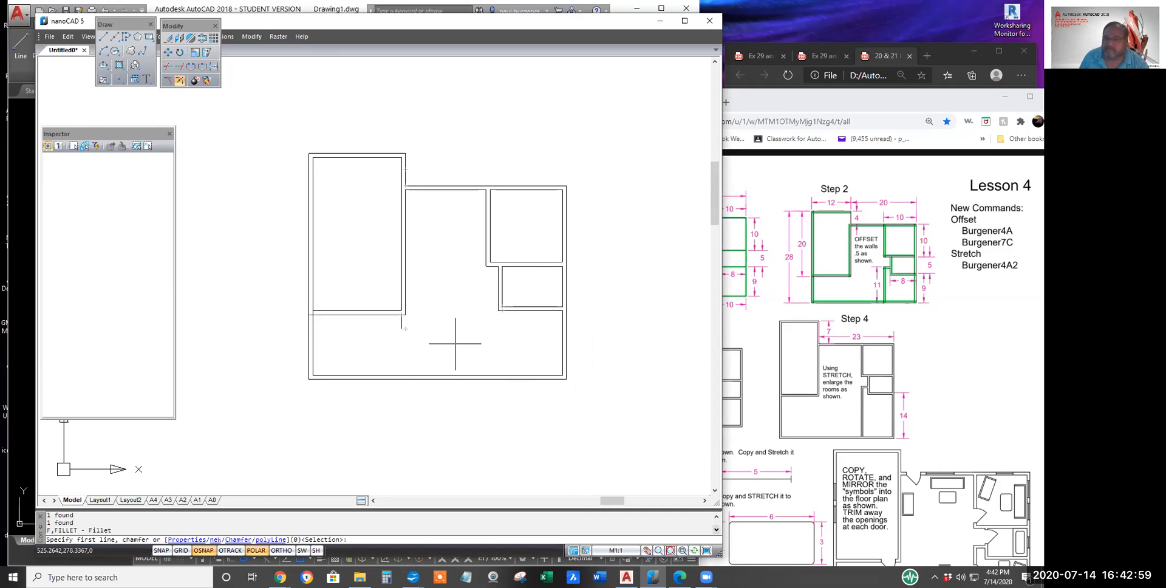
pyautogui.scroll(-1, 583, 334)
pyautogui.moveTo(583, 333); pyautogui.dragTo(471, 343, button='middle')
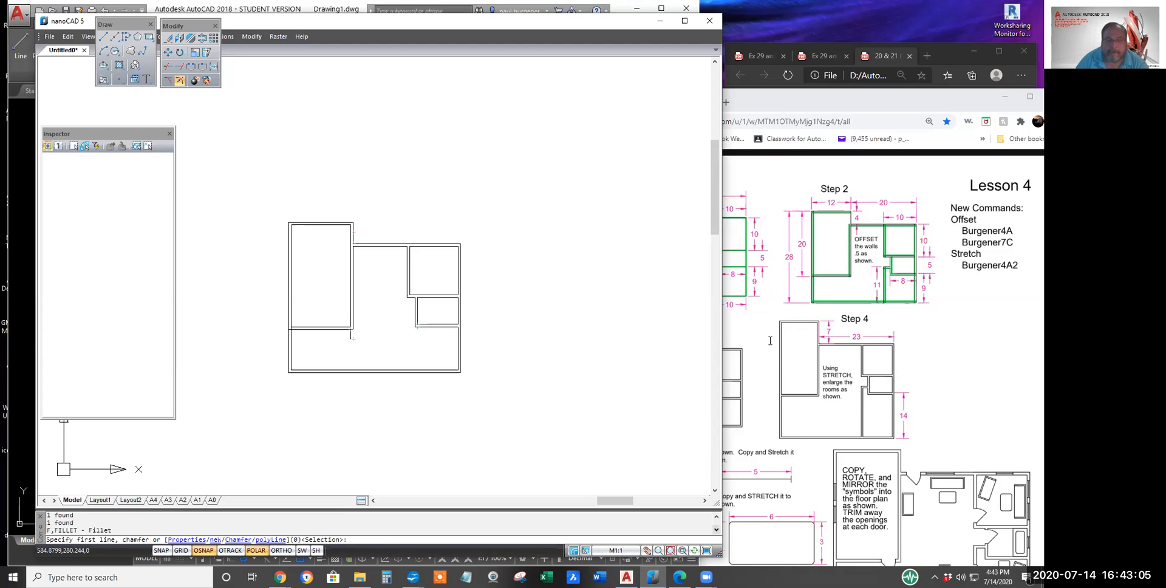
pyautogui.scroll(1, 297, 328)
pyautogui.scroll(4, 297, 328)
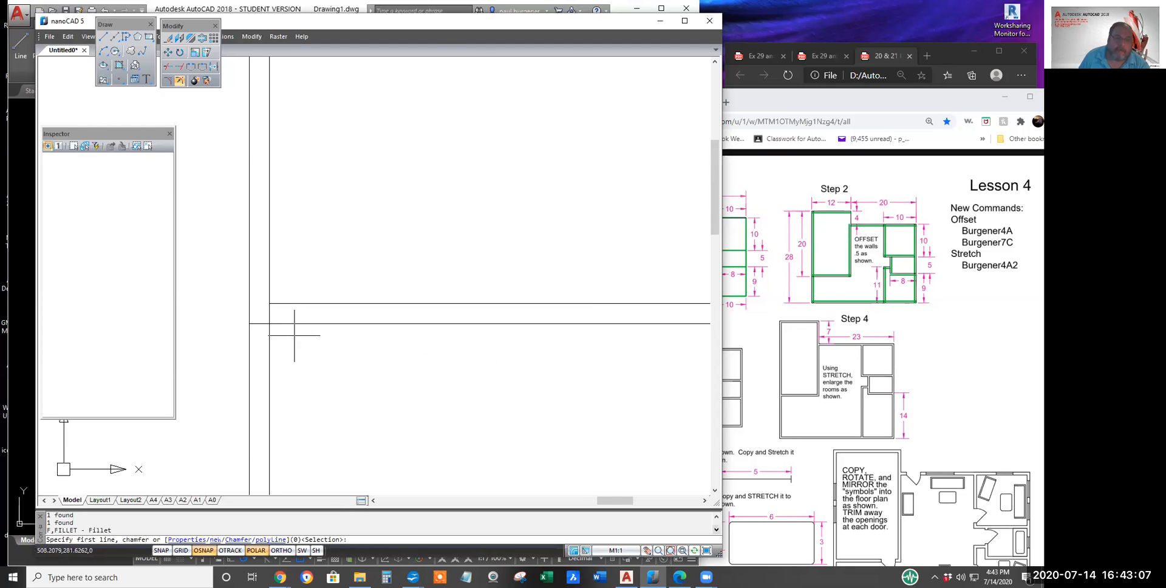
pyautogui.click(168, 66)
pyautogui.press('Return')
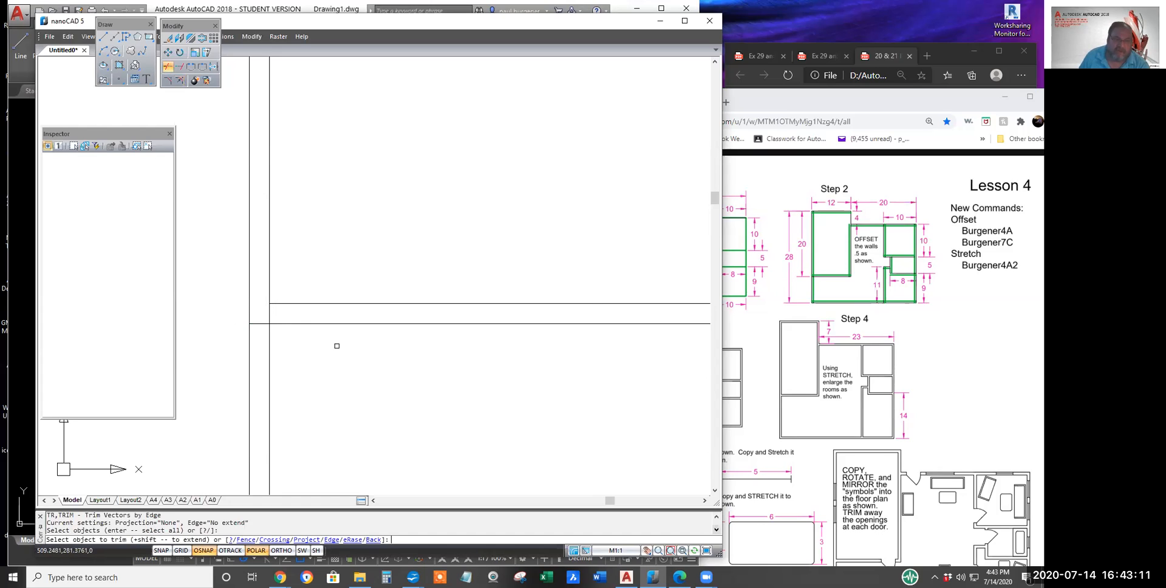
pyautogui.click(270, 314)
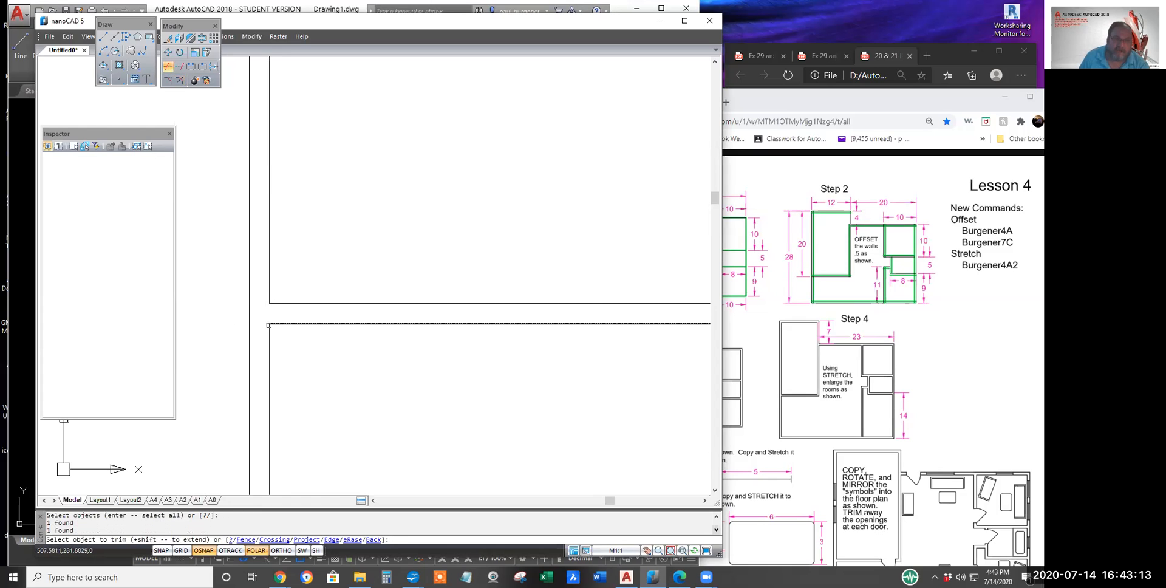
# Step: Erase the short leftover vertical line below the tall left room's lower-right corner
pyautogui.scroll(-4, 471, 400)
pyautogui.moveTo(511, 372); pyautogui.dragTo(399, 341, button='middle')
pyautogui.click(168, 38)
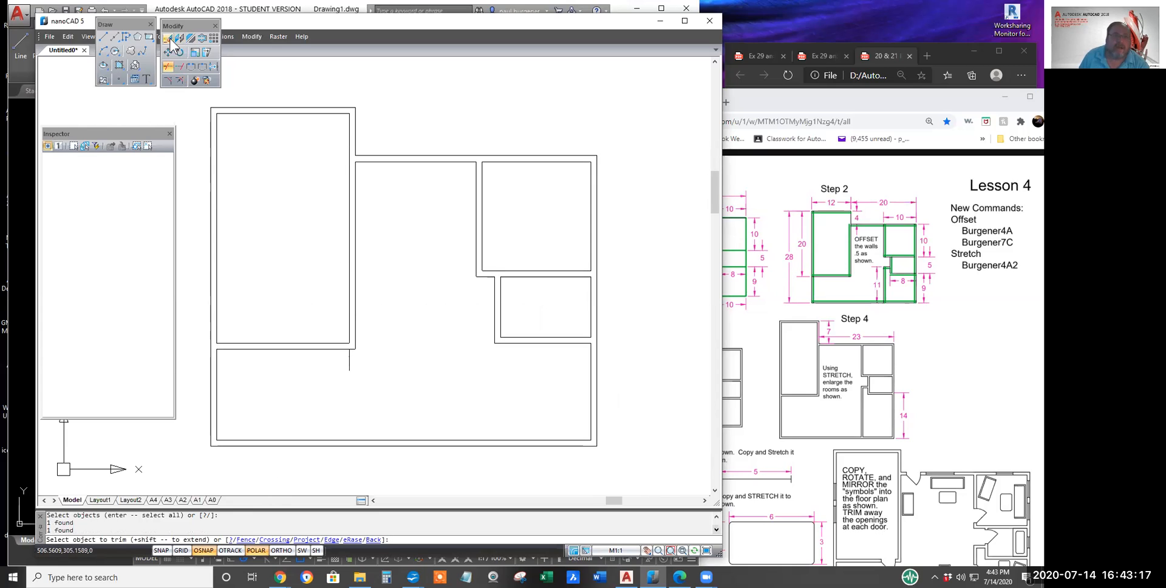
pyautogui.click(358, 369)
pyautogui.click(343, 360)
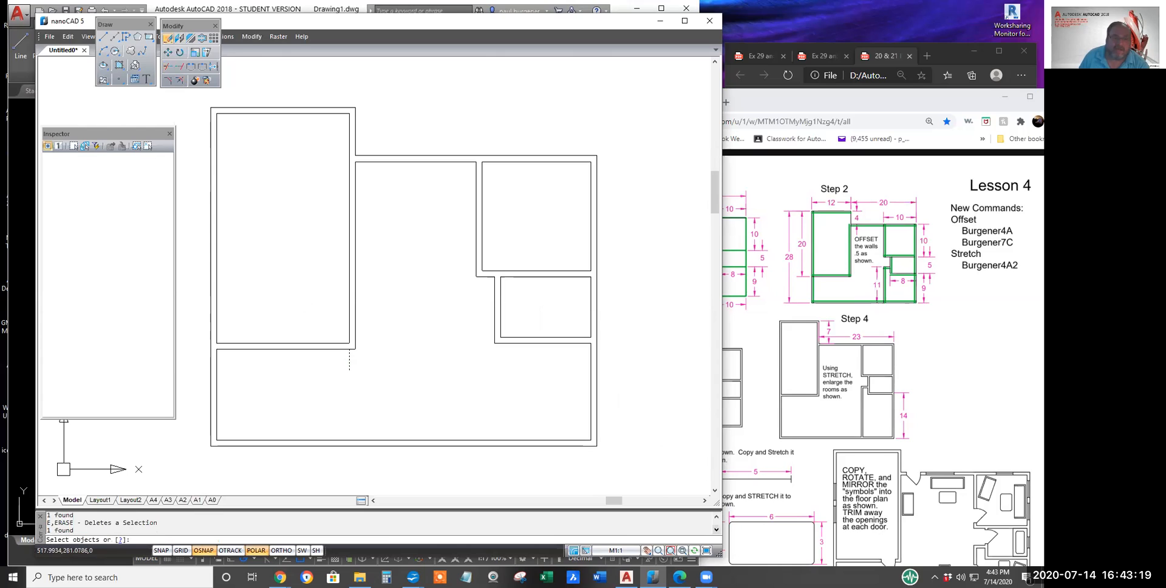
pyautogui.rightClick(344, 359)
pyautogui.click(373, 367)
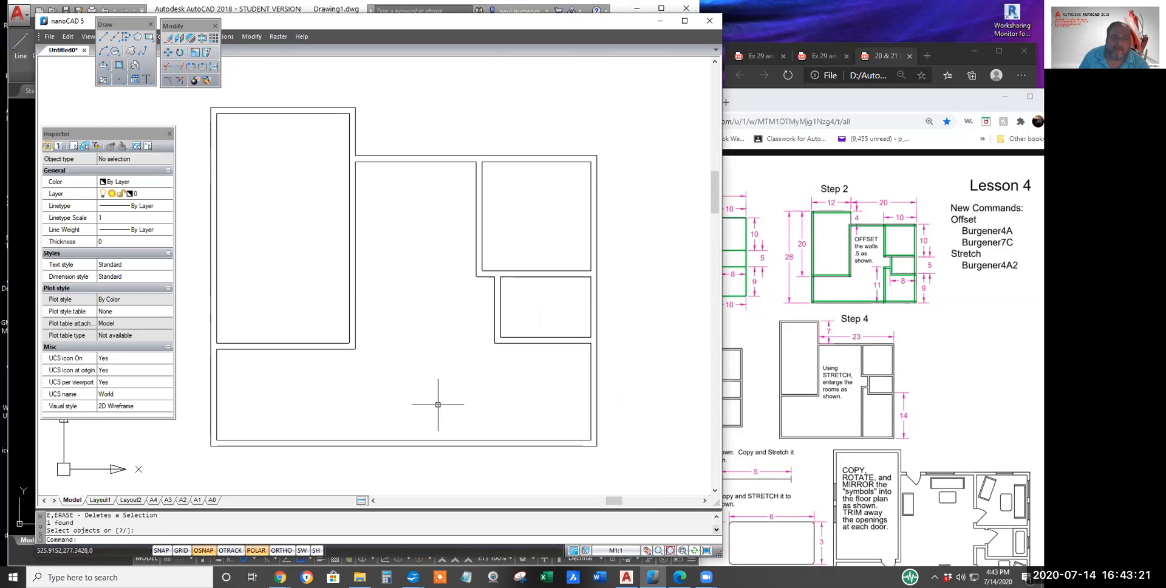
pyautogui.moveTo(541, 410); pyautogui.dragTo(541, 446, button='middle')
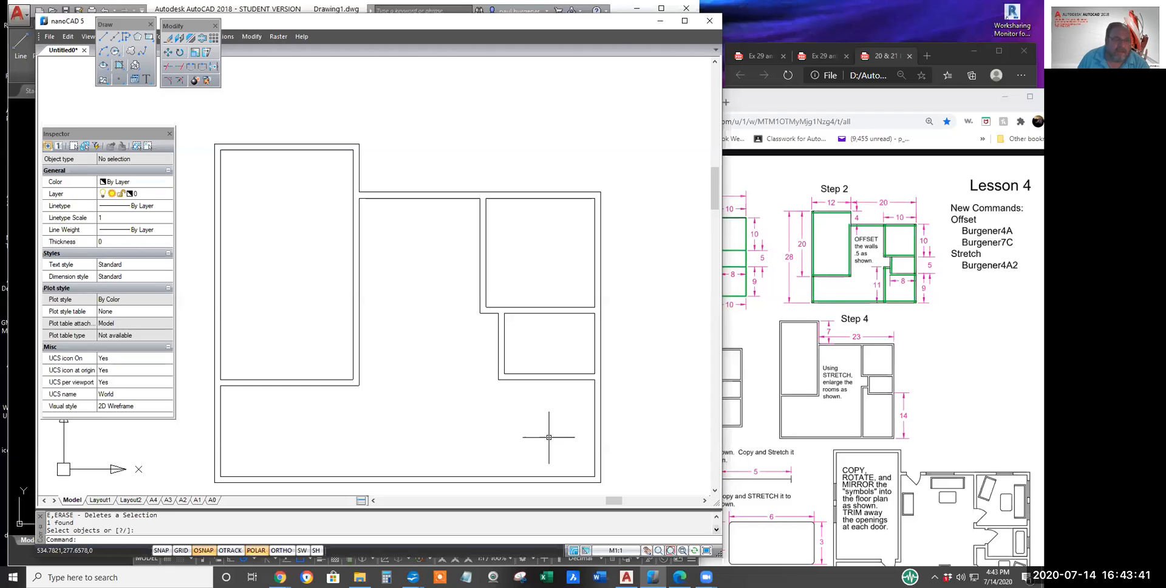
# Step: Switch to Drawing1 in AutoCAD and cancel the running Trim command
pyautogui.click(29, 385)
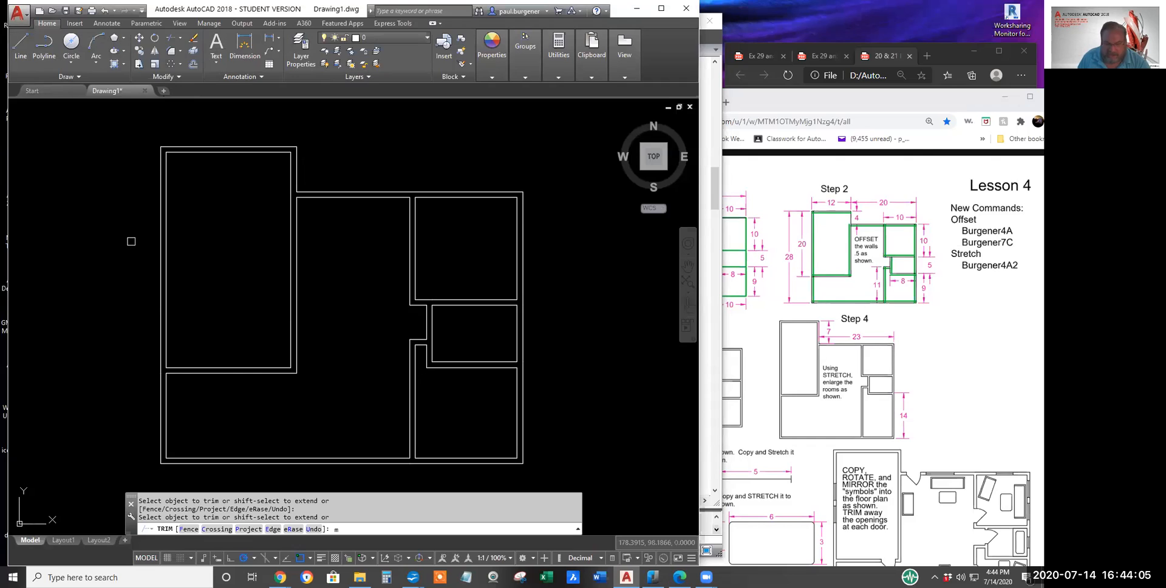
pyautogui.write('kl')
pyautogui.press('Escape')
pyautogui.press('Escape')
pyautogui.press('Escape')
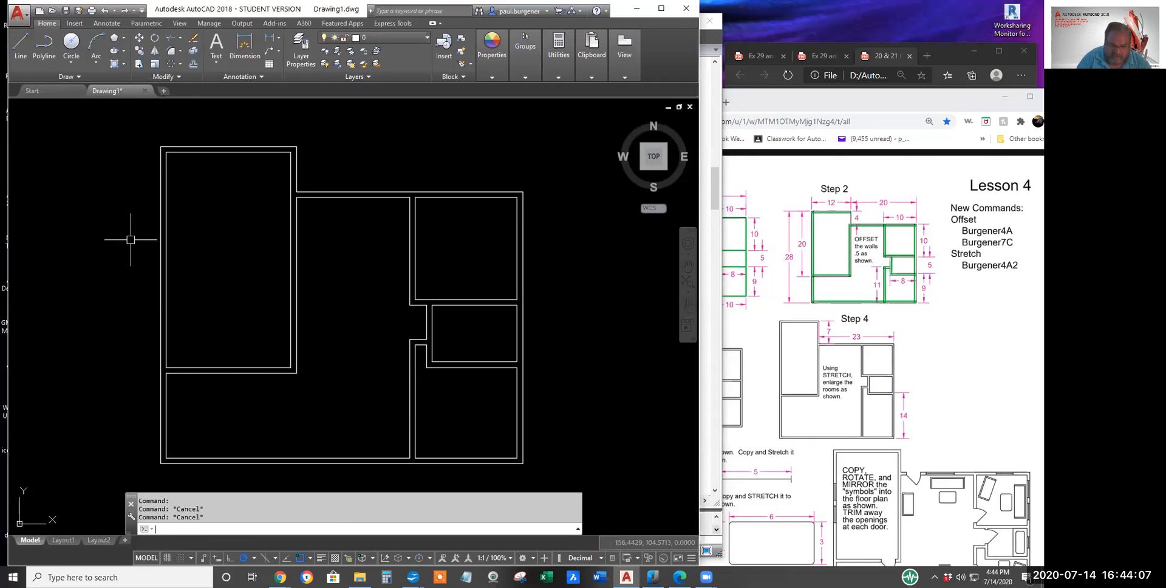
pyautogui.press('Escape')
# Step: Start a multiline and try to load a multiline style named fred from acad.mln
pyautogui.write('mline')
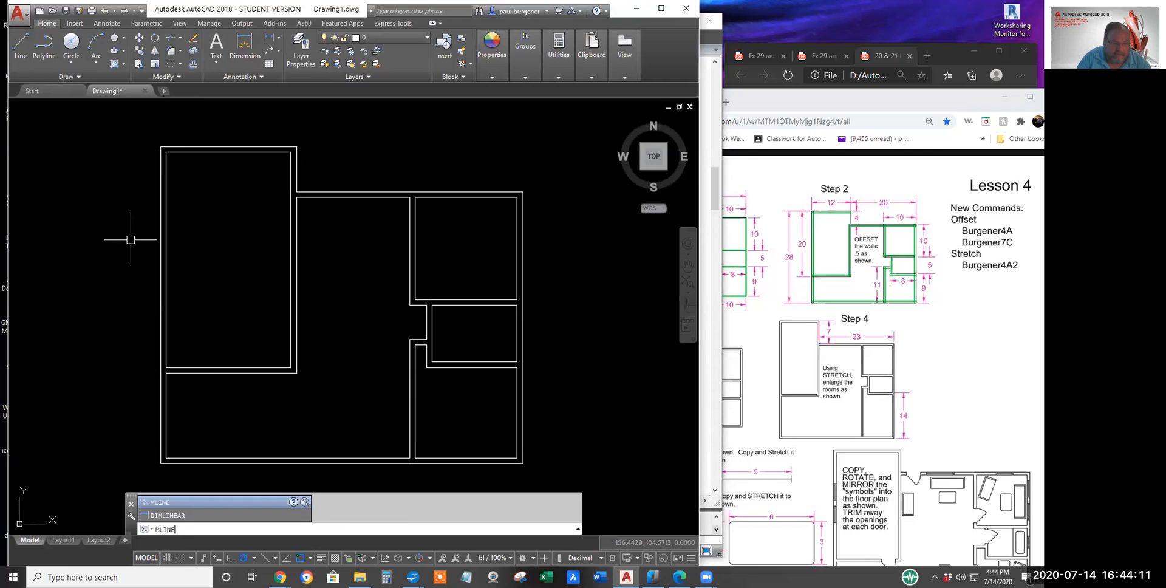
pyautogui.press('Return')
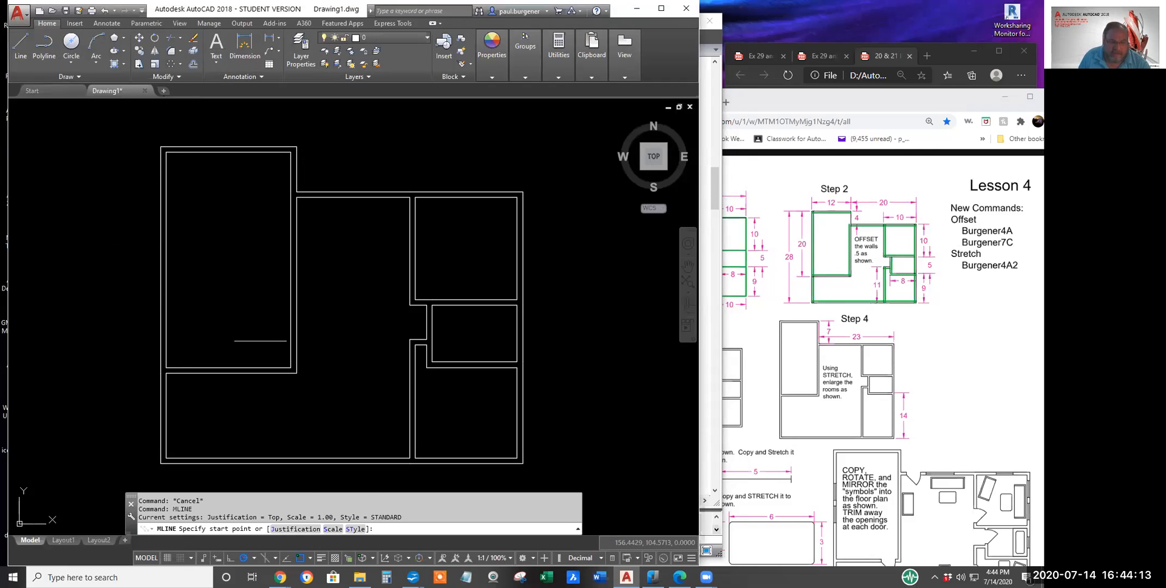
pyautogui.click(356, 528)
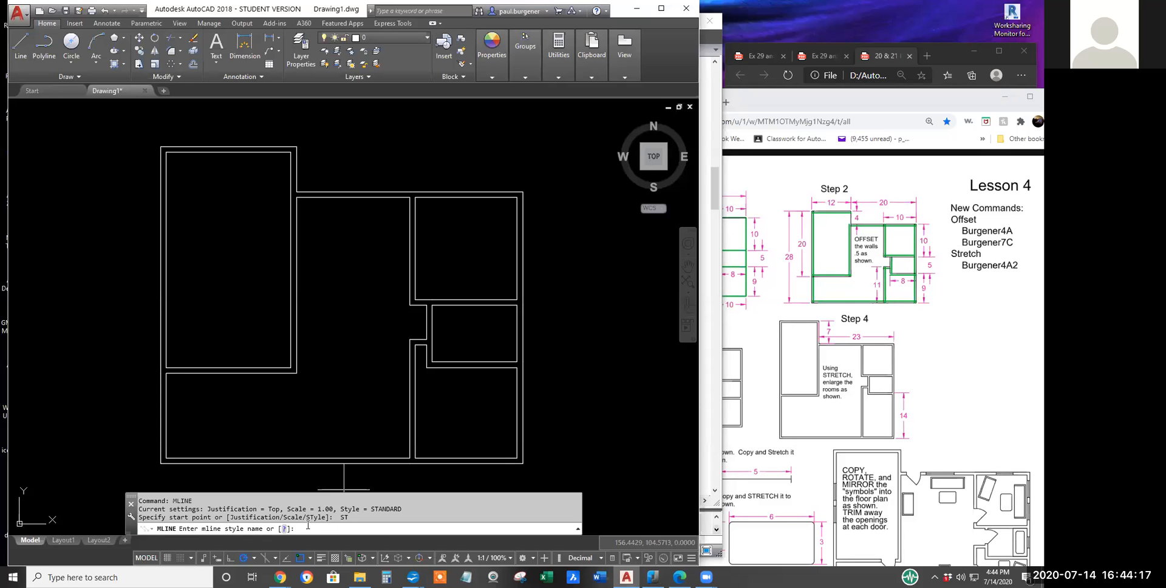
pyautogui.press('Return')
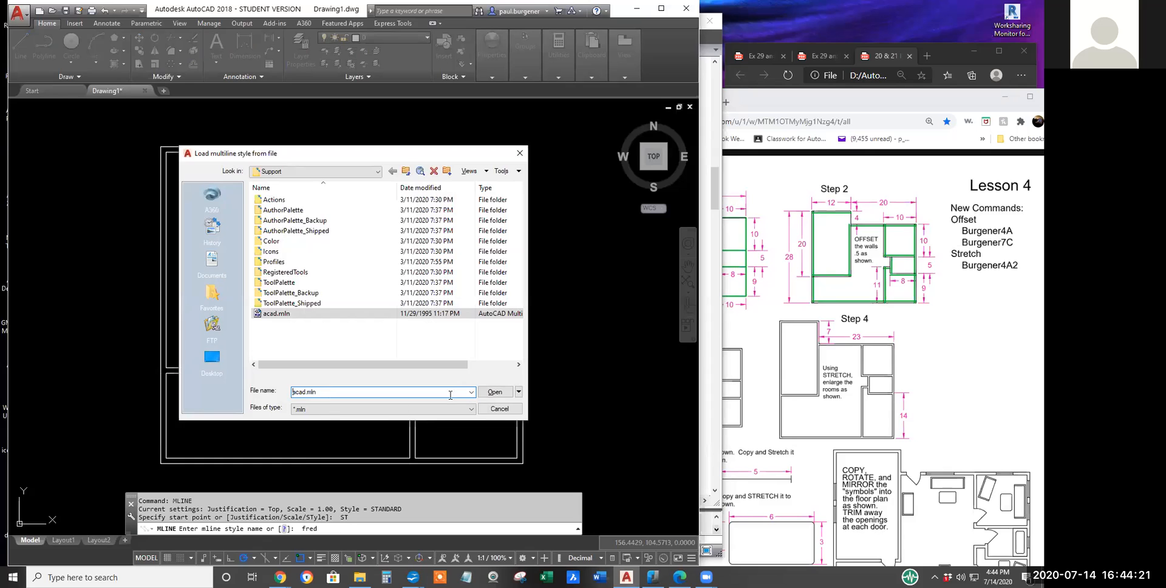
pyautogui.click(495, 392)
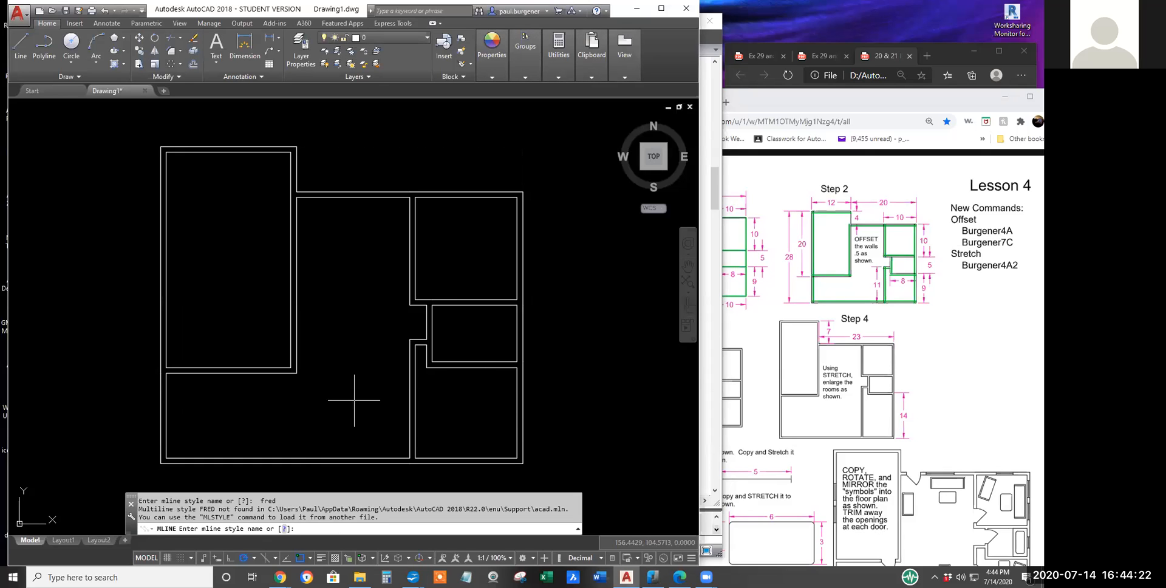
pyautogui.press('Return')
# Step: Draw a freehand zigzag multiline that crosses itself in the plan's open central area, using the STANDARD style at scale 1.00
pyautogui.click(292, 418)
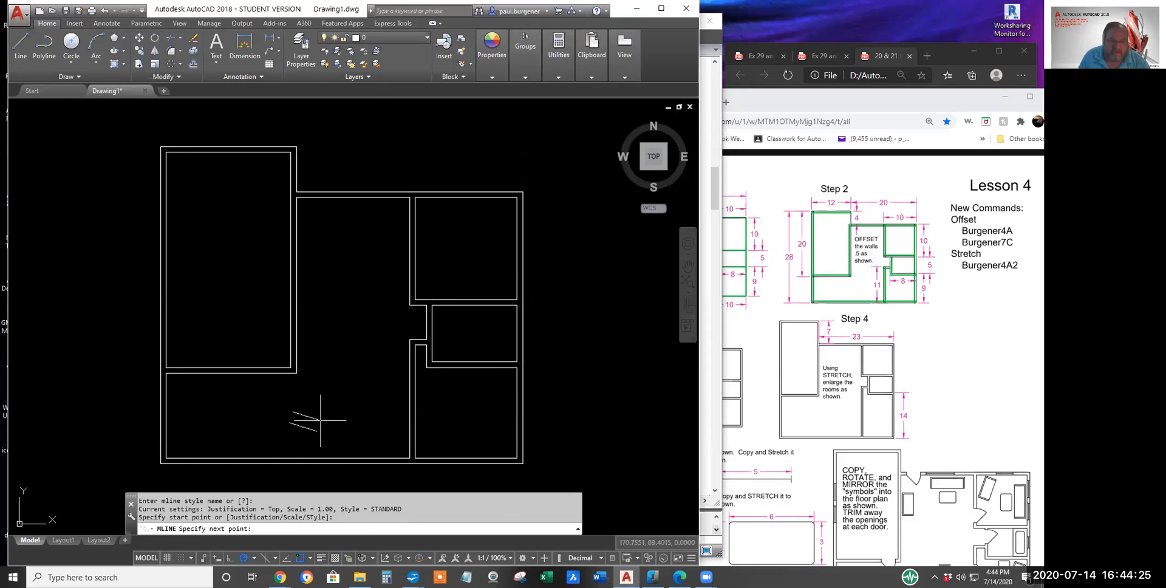
pyautogui.click(332, 428)
pyautogui.click(365, 397)
pyautogui.click(335, 357)
pyautogui.click(355, 300)
pyautogui.click(388, 332)
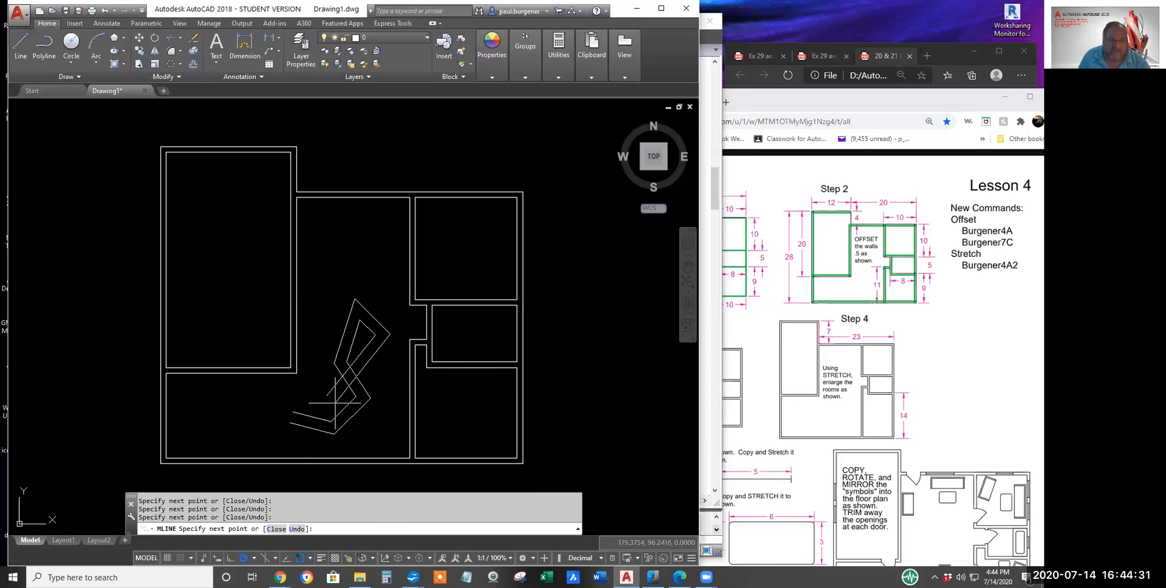
pyautogui.click(370, 423)
pyautogui.press('Return')
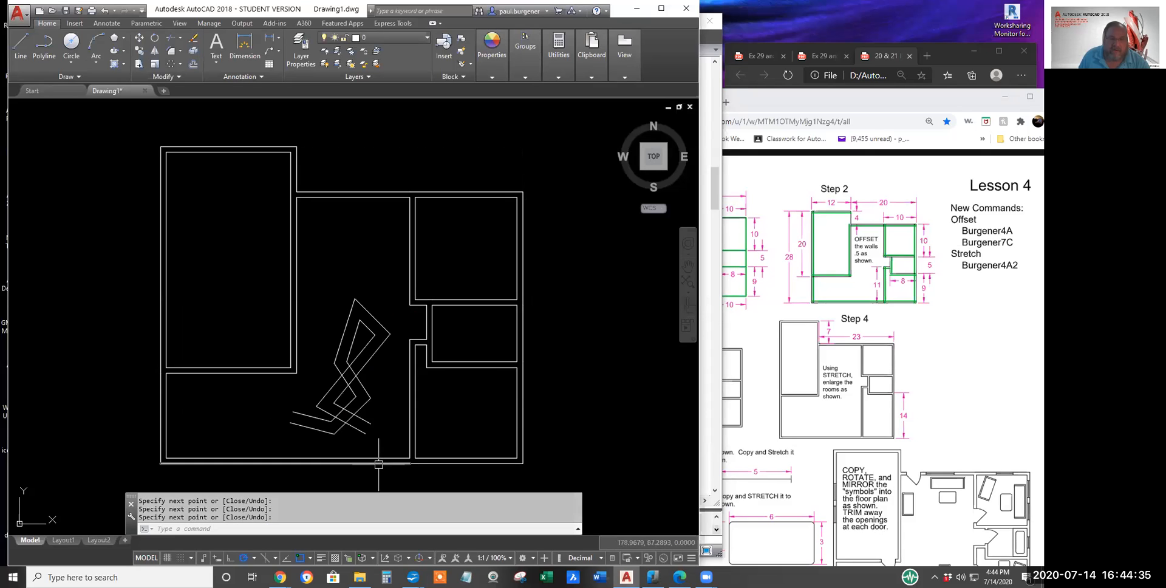
pyautogui.scroll(2, 378, 418)
pyautogui.scroll(2, 378, 418)
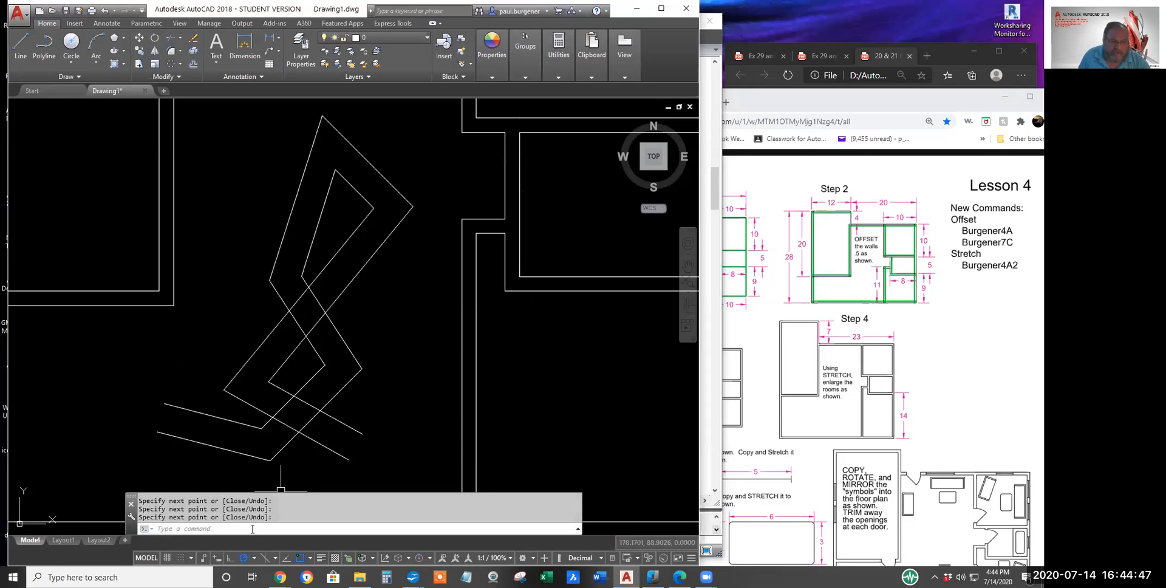
# Step: Try to open the multiline editing tools with the MLINEDIT command
pyautogui.write('ml')
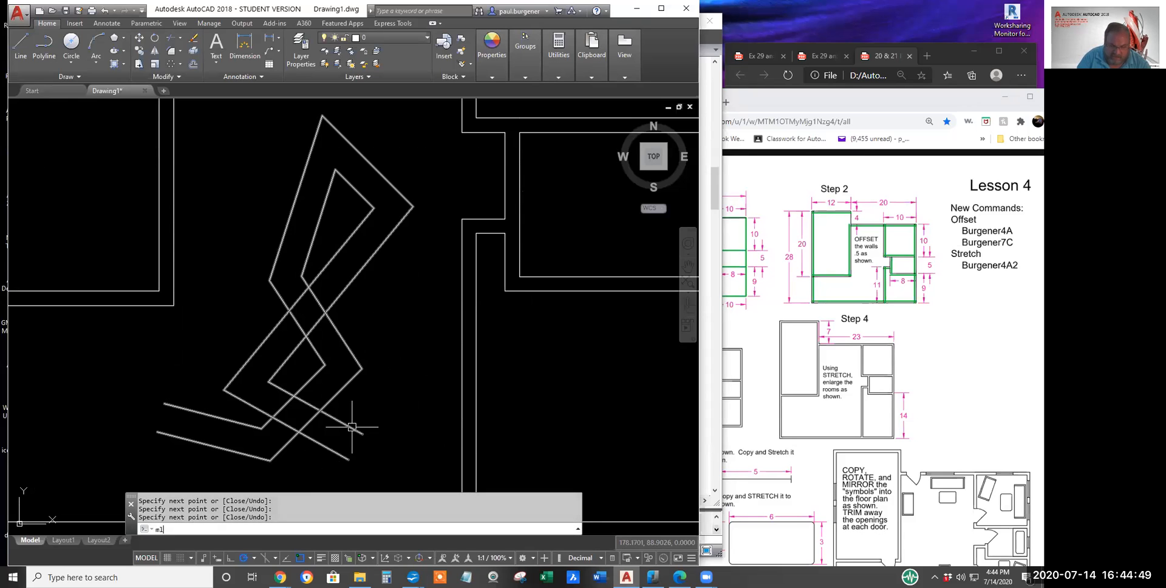
pyautogui.write('inedi')
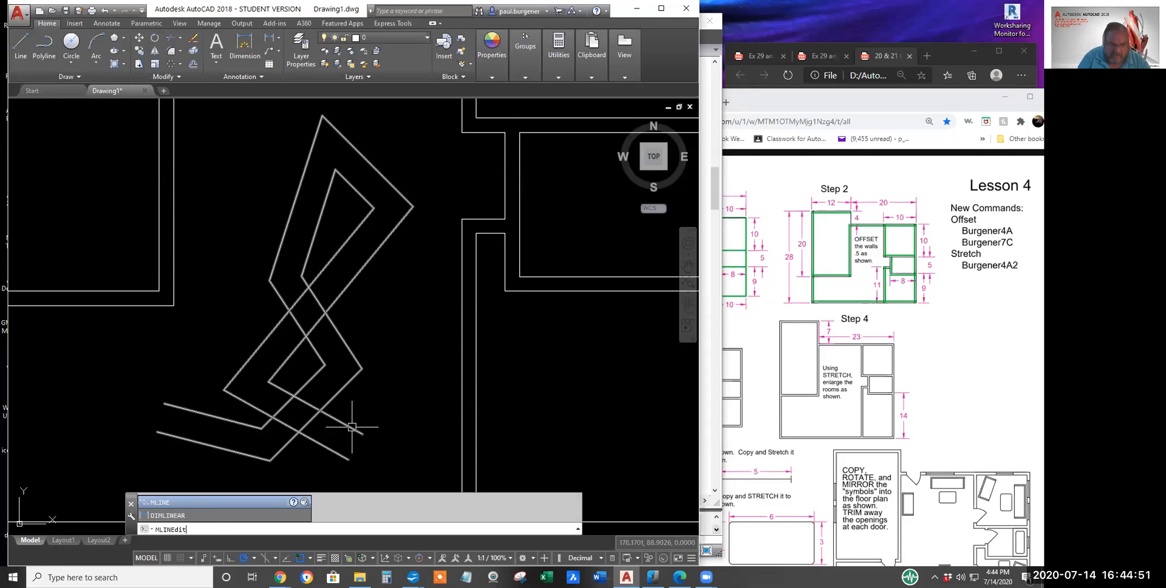
pyautogui.write('t')
pyautogui.press('Return')
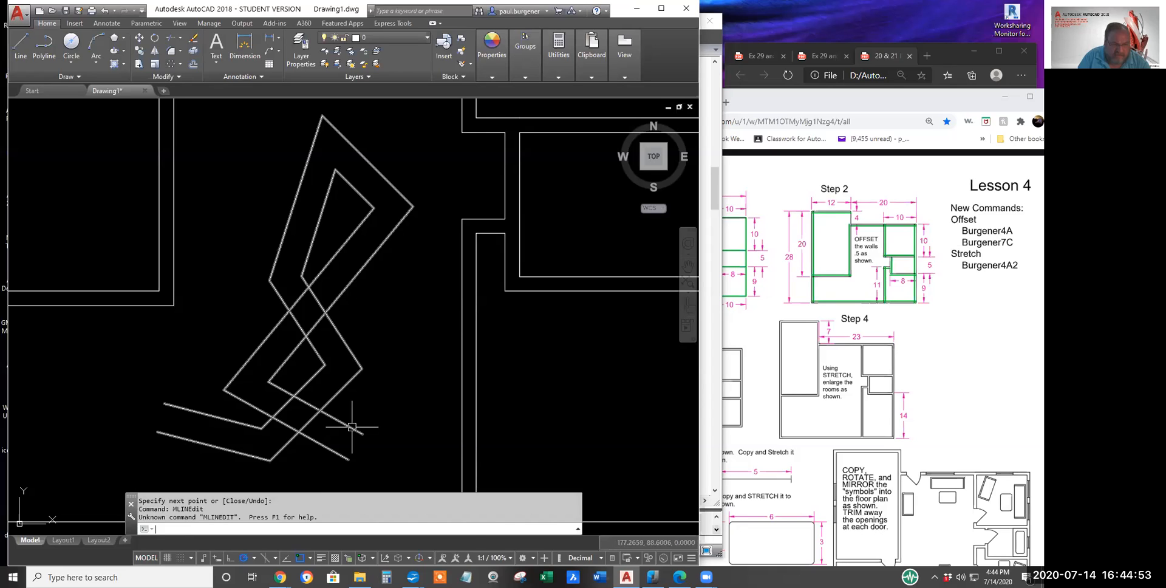
# Step: Start MLEDIT and try the Open Cross tool on the zigzag multiline's upper self-crossing, repeating the attempt once
pyautogui.write('mledit')
pyautogui.press('Return')
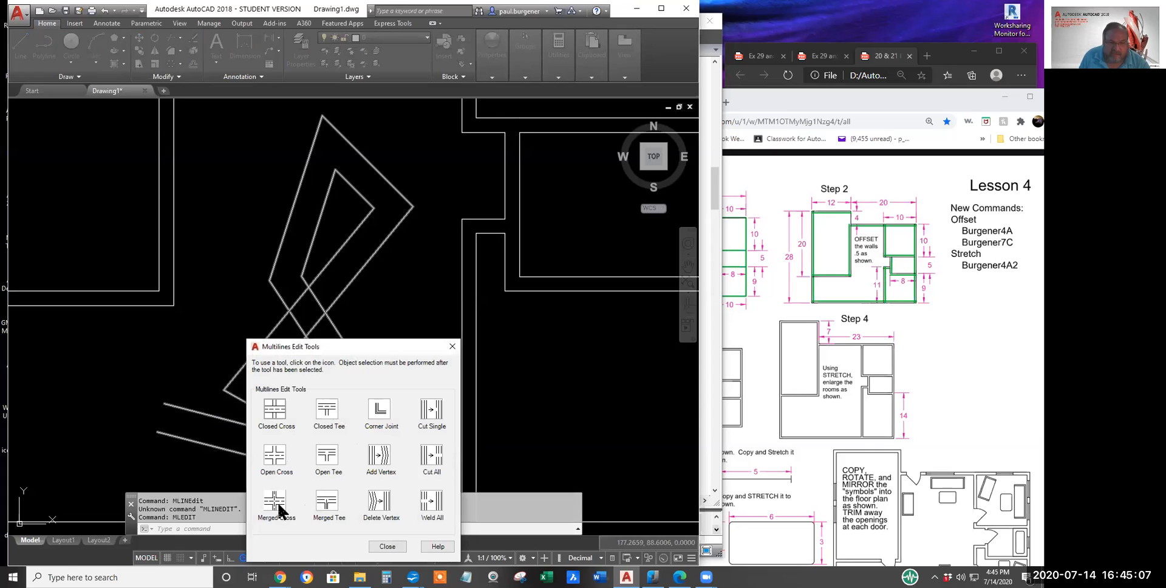
pyautogui.click(277, 458)
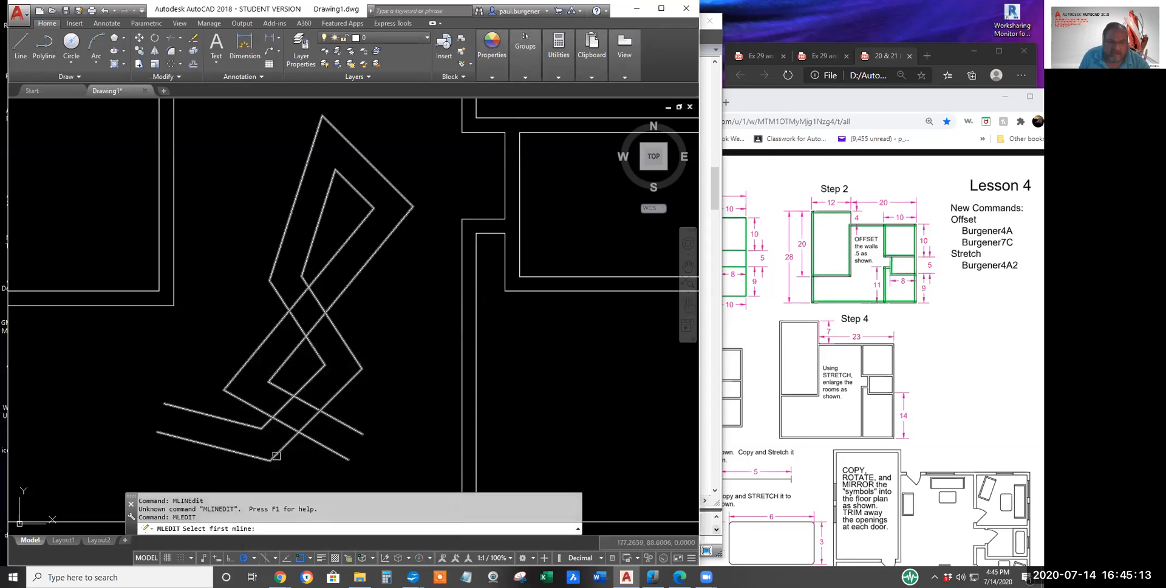
pyautogui.click(319, 323)
pyautogui.press('Return')
pyautogui.press('Return')
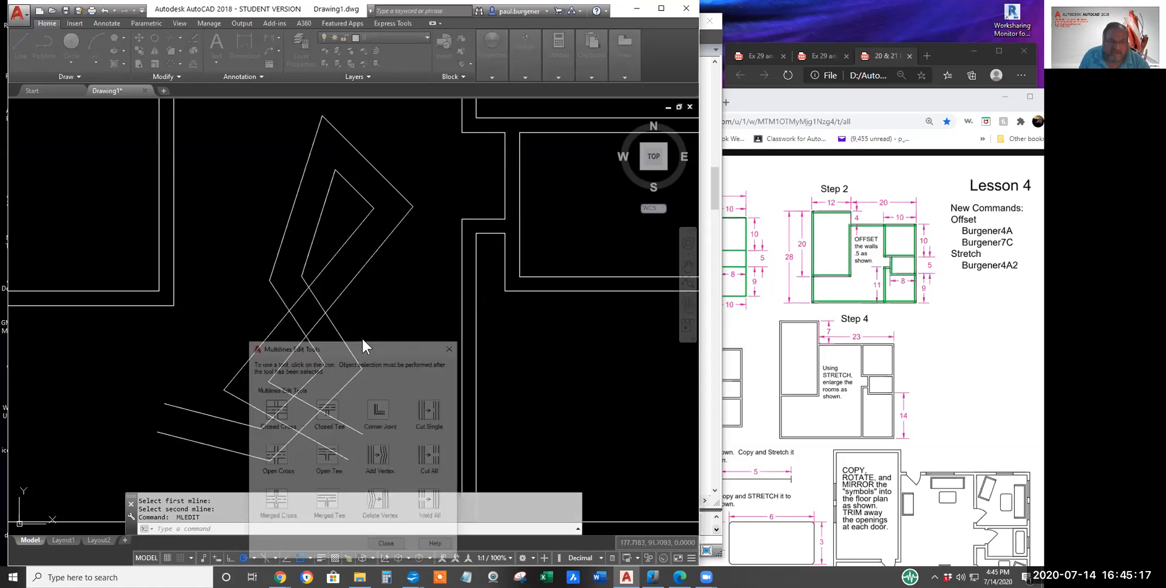
pyautogui.click(275, 455)
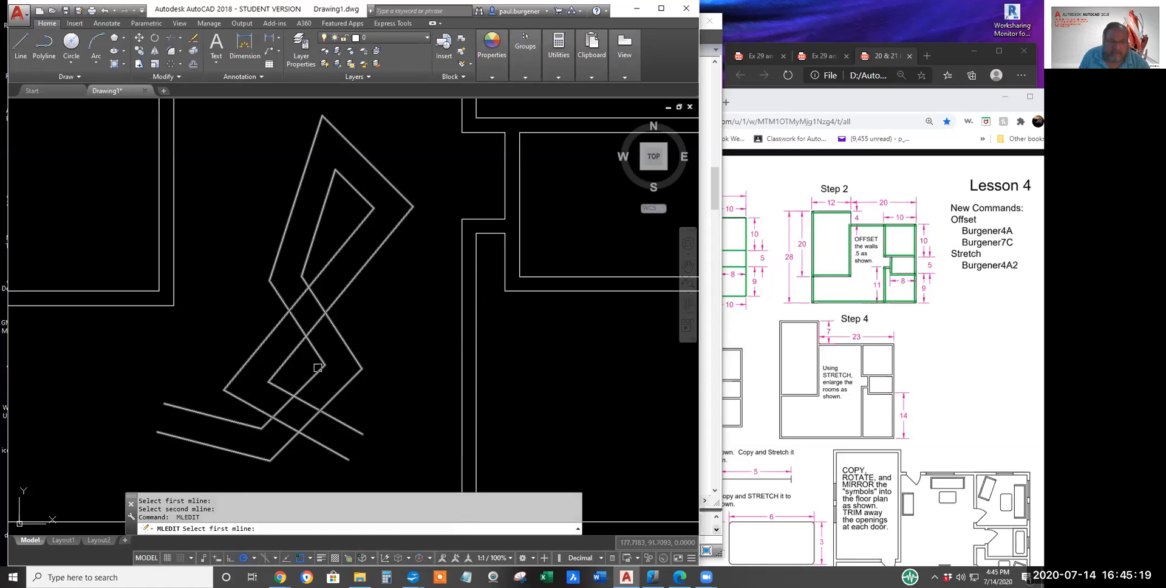
pyautogui.click(319, 323)
pyautogui.click(300, 299)
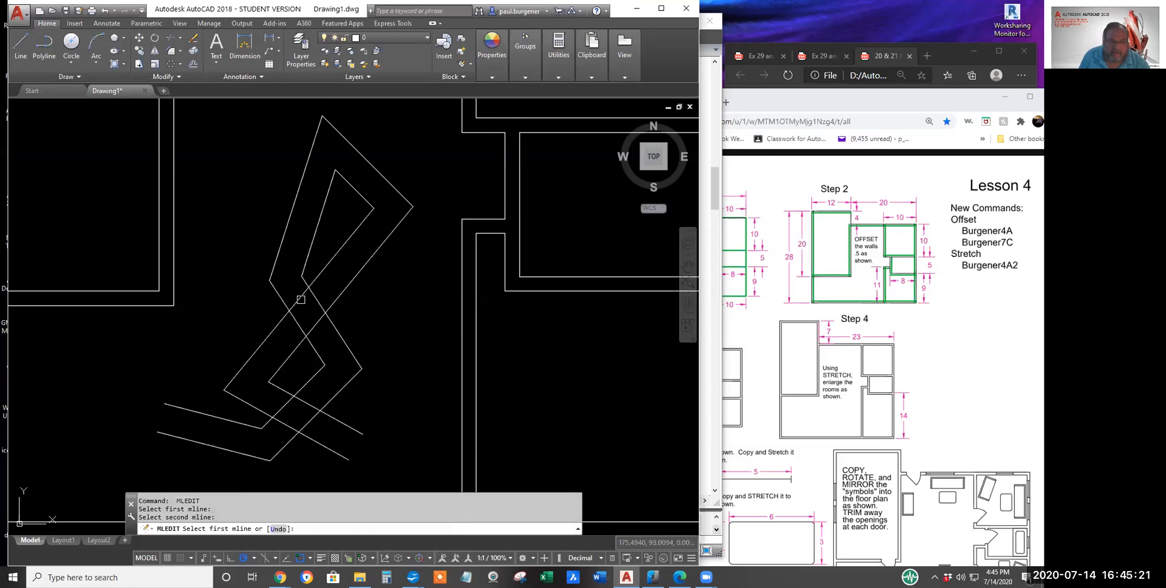
pyautogui.press('Return')
# Step: Join the zigzag multiline's two loose ends at their lower crossing with the Corner Joint tool
pyautogui.press('Return')
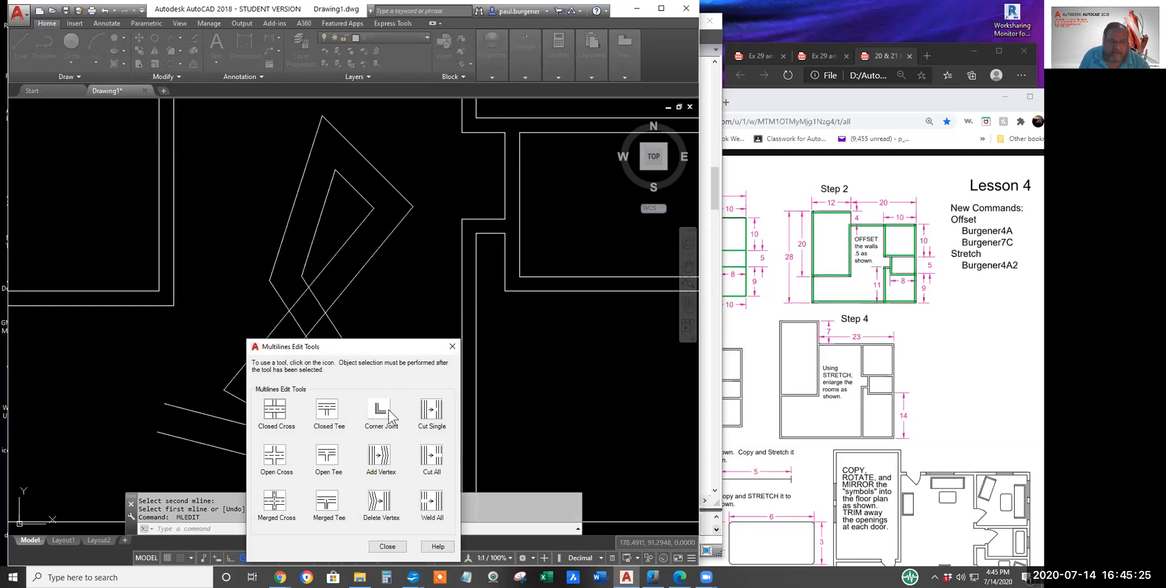
pyautogui.click(381, 410)
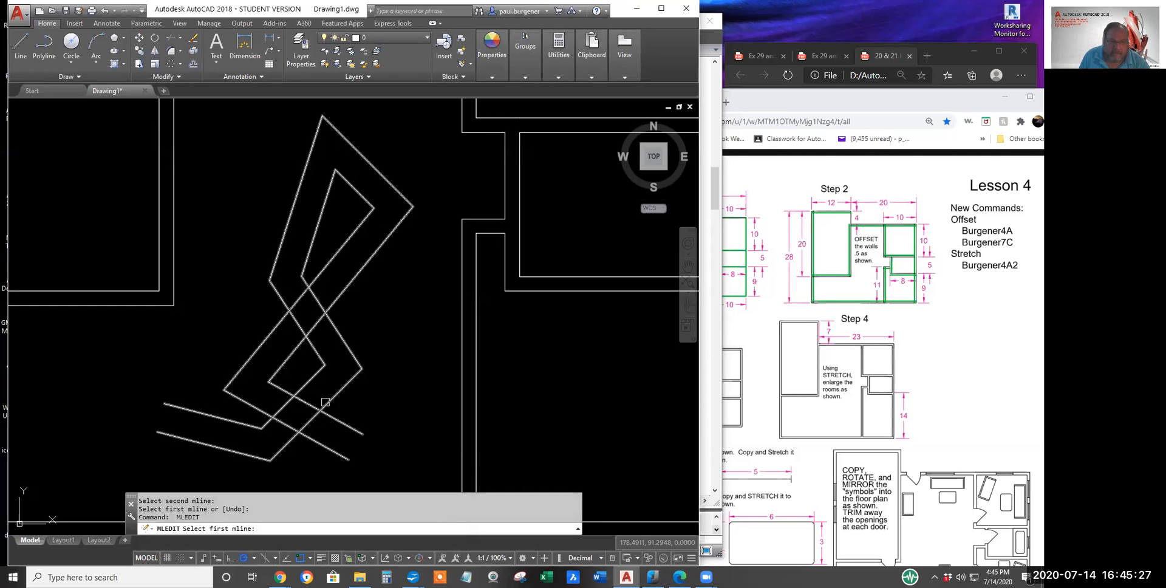
pyautogui.click(309, 383)
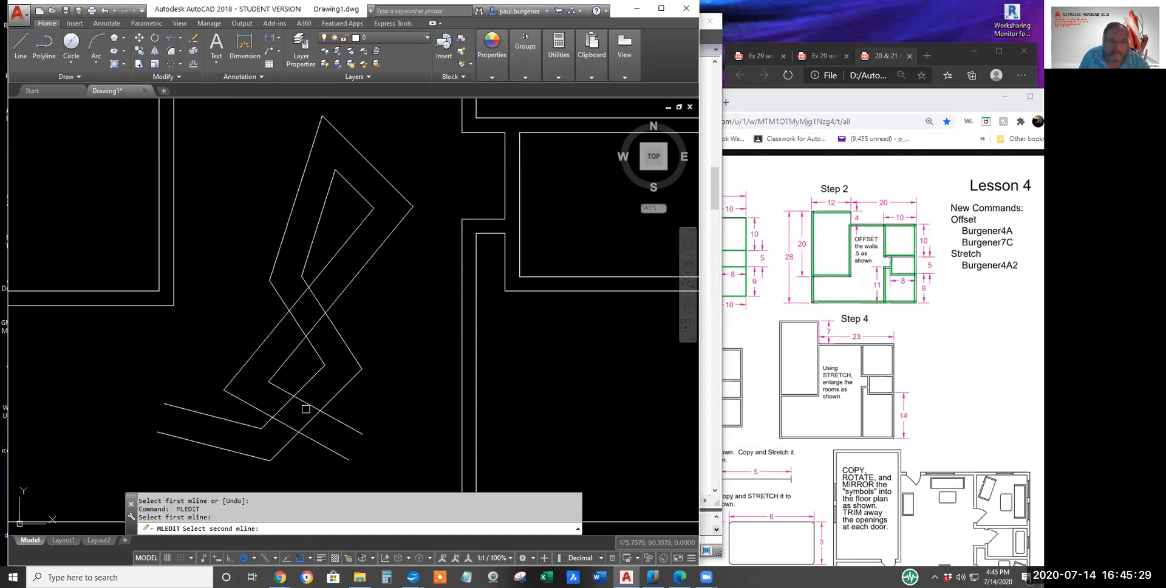
pyautogui.click(285, 390)
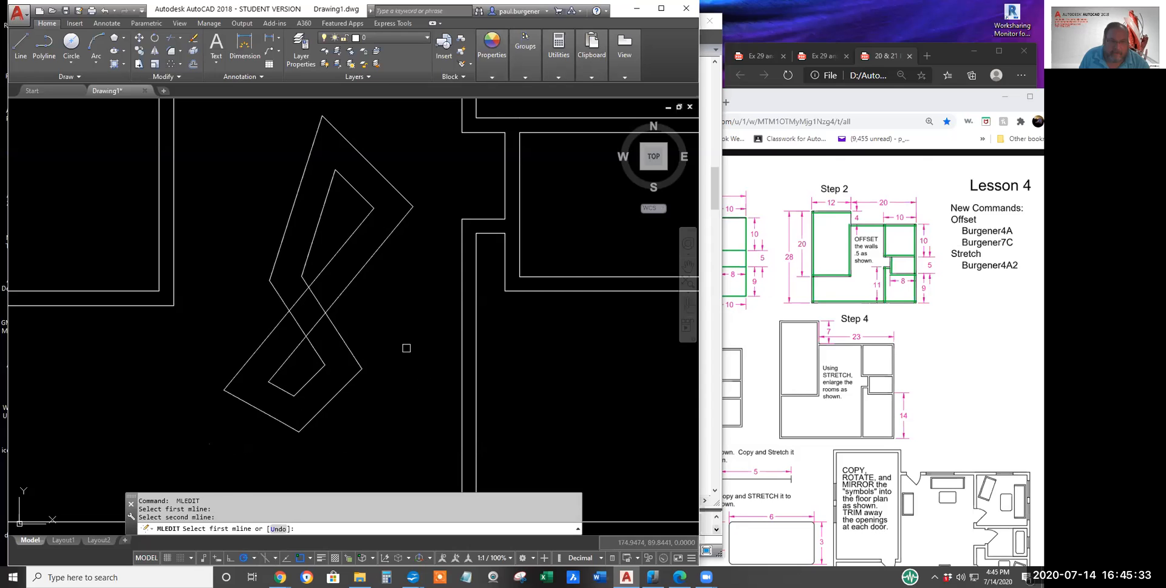
pyautogui.press('Return')
# Step: Clear the zigzag multiline's remaining self-crossing at its narrow middle with the Open Cross tool
pyautogui.press('Return')
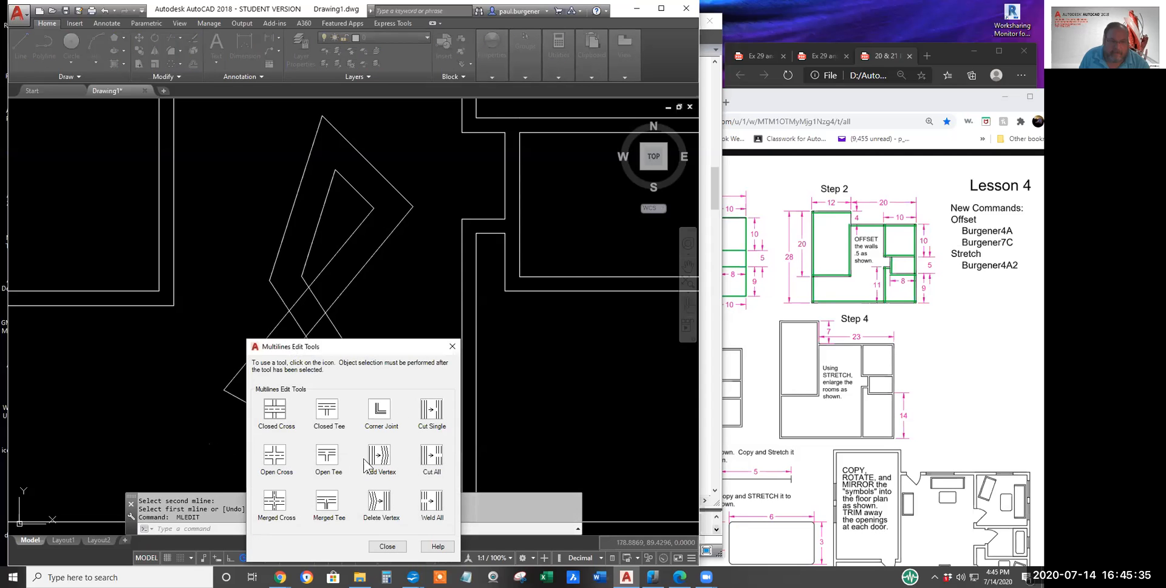
pyautogui.click(275, 455)
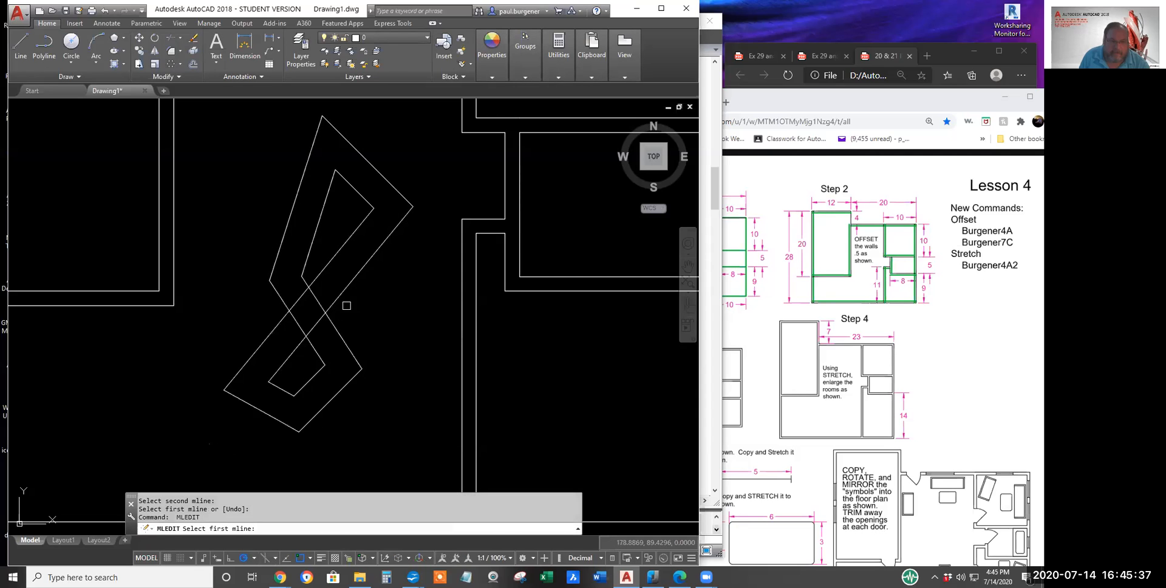
pyautogui.click(331, 292)
pyautogui.click(332, 324)
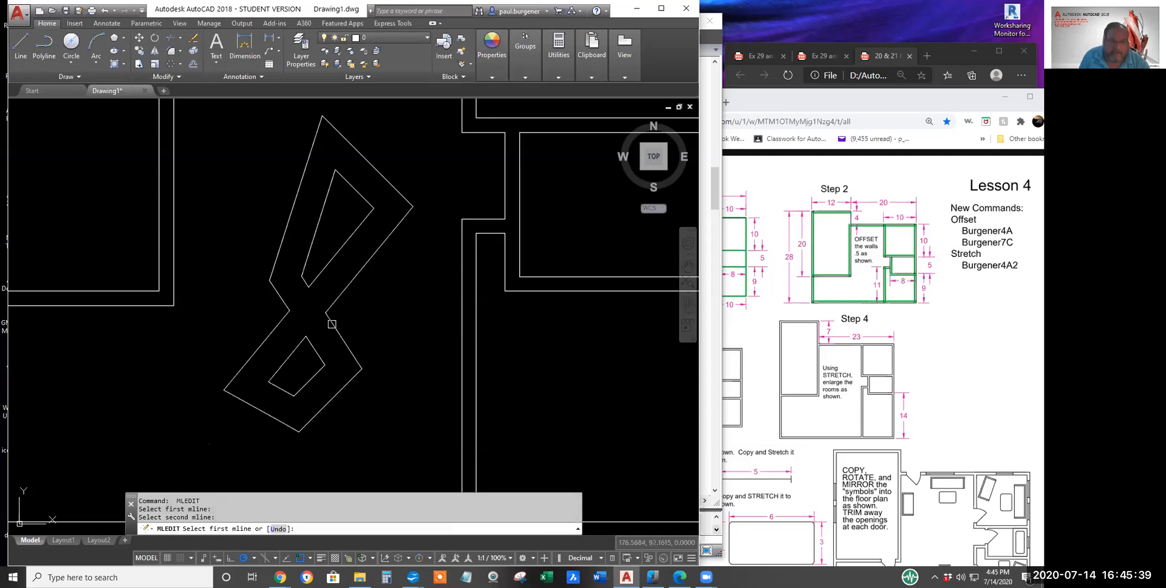
pyautogui.press('Return')
pyautogui.scroll(-5, 411, 333)
pyautogui.press('Escape')
pyautogui.press('Escape')
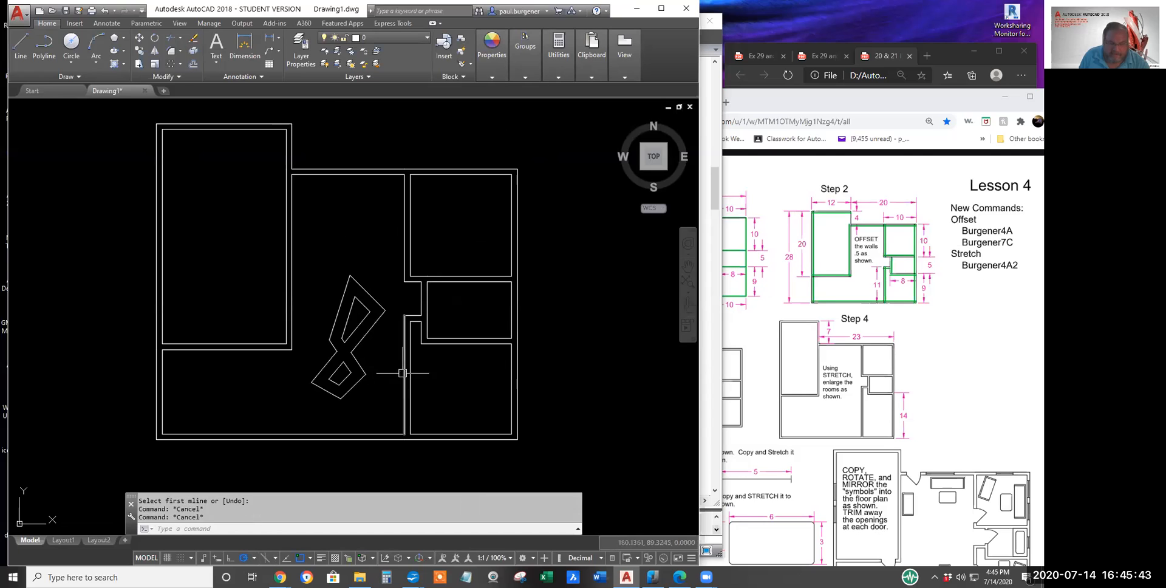
# Step: Erase the zigzag multiline from the plan's open central area
pyautogui.write('e')
pyautogui.press('Return')
pyautogui.click(381, 413)
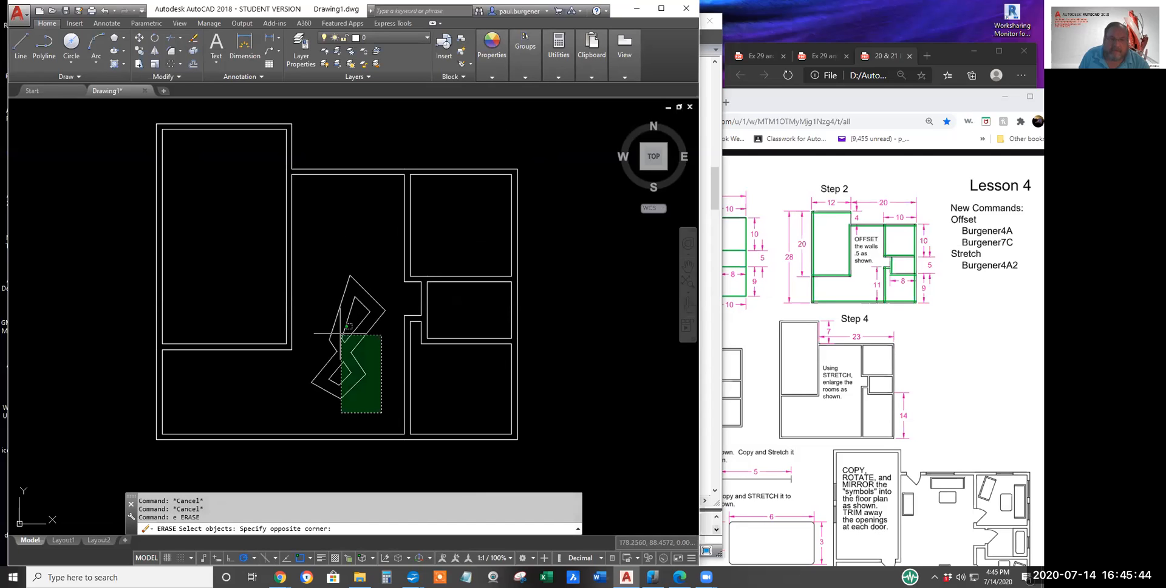
pyautogui.click(316, 269)
pyautogui.press('Return')
pyautogui.scroll(-2, 425, 408)
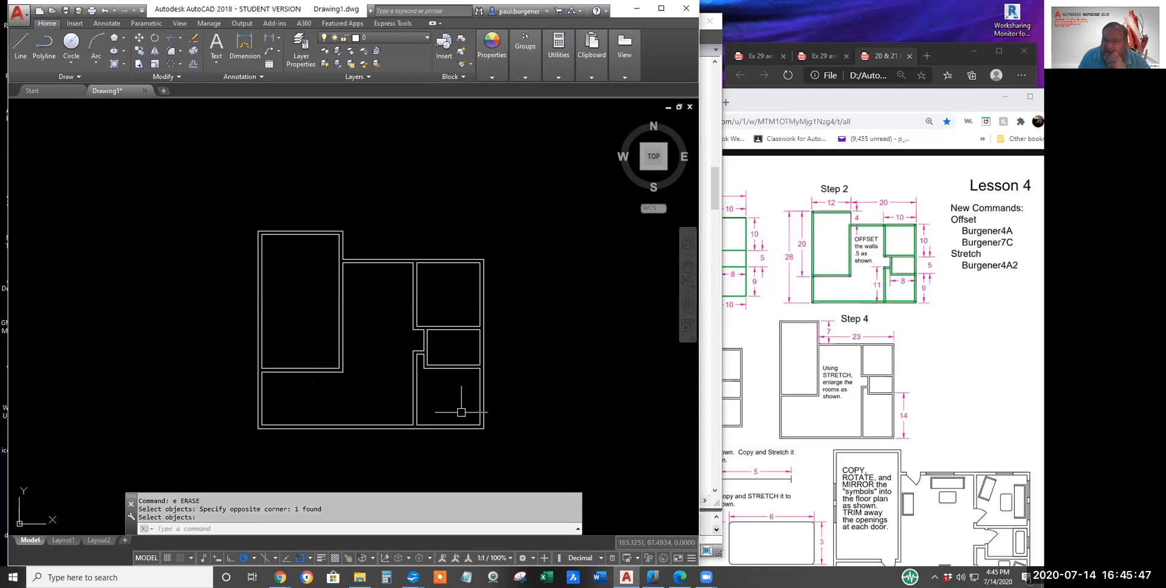
pyautogui.moveTo(554, 377); pyautogui.dragTo(532, 342, button='middle')
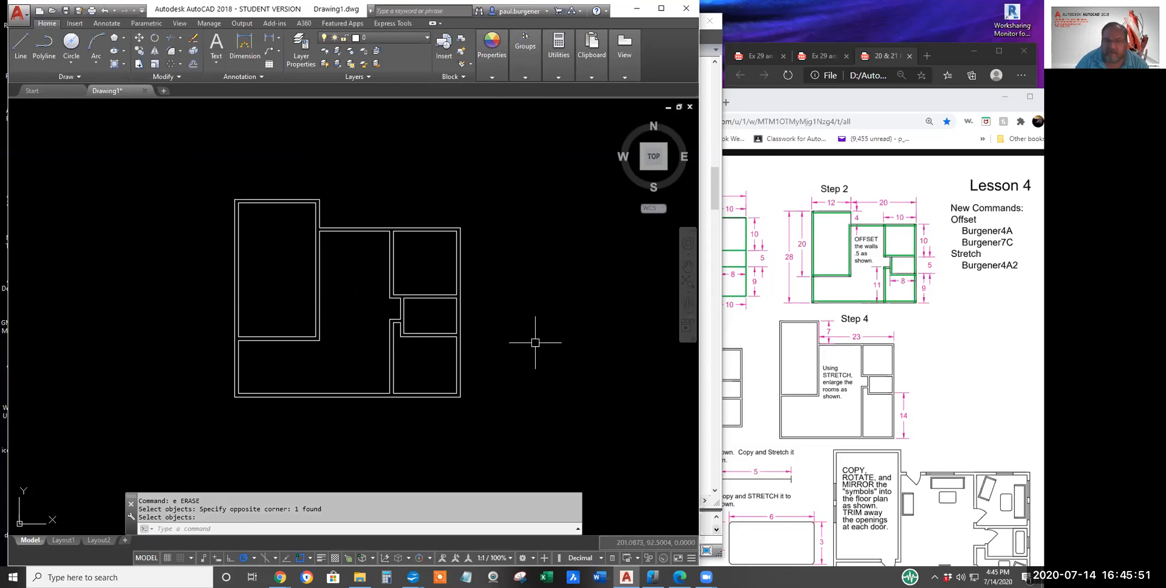
# Step: Switch to nanoCAD to look over its version of the floor plan and return to AutoCAD
pyautogui.click(701, 333)
pyautogui.scroll(2, 455, 409)
pyautogui.scroll(-3, 456, 411)
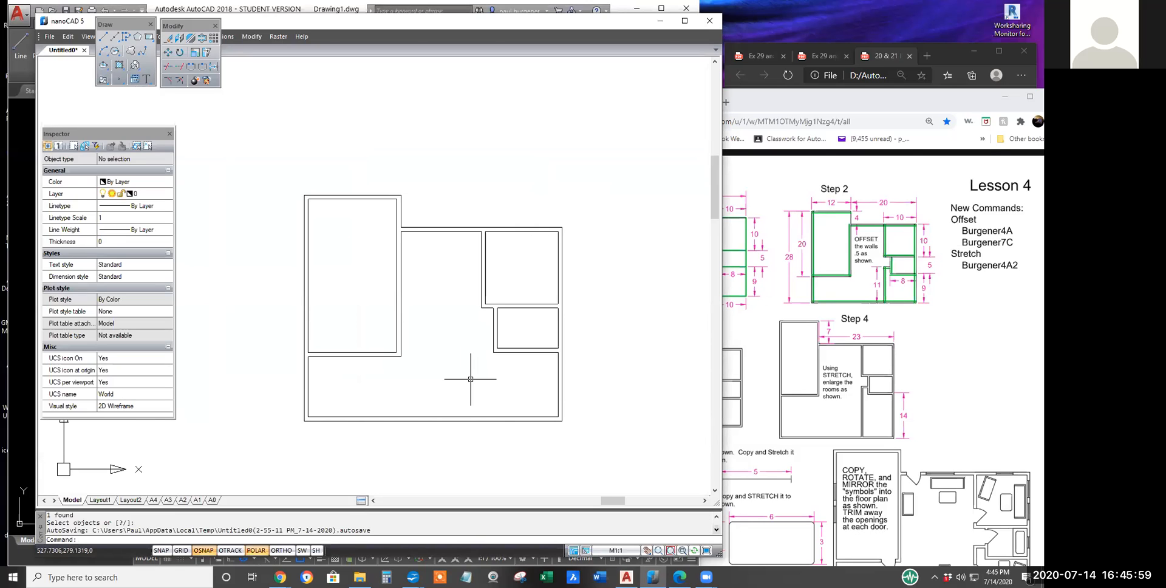
pyautogui.click(23, 246)
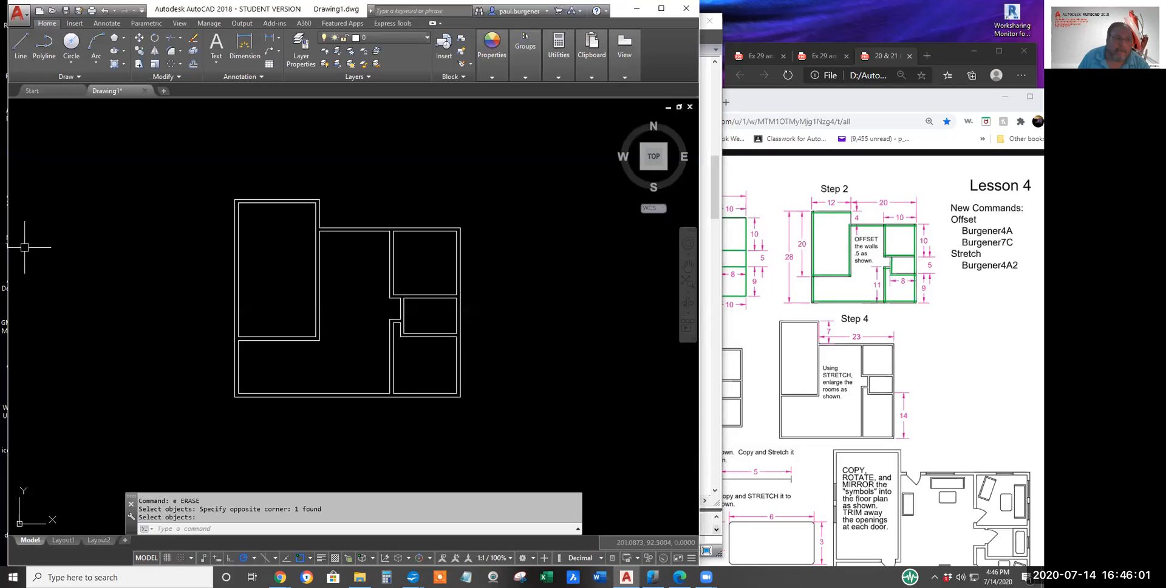
# Step: Draw a freehand nine-segment multiline crossing itself beside the floor plan, with Top justification, scale 1.00 and the STANDARD style
pyautogui.moveTo(356, 301); pyautogui.dragTo(157, 277, button='middle')
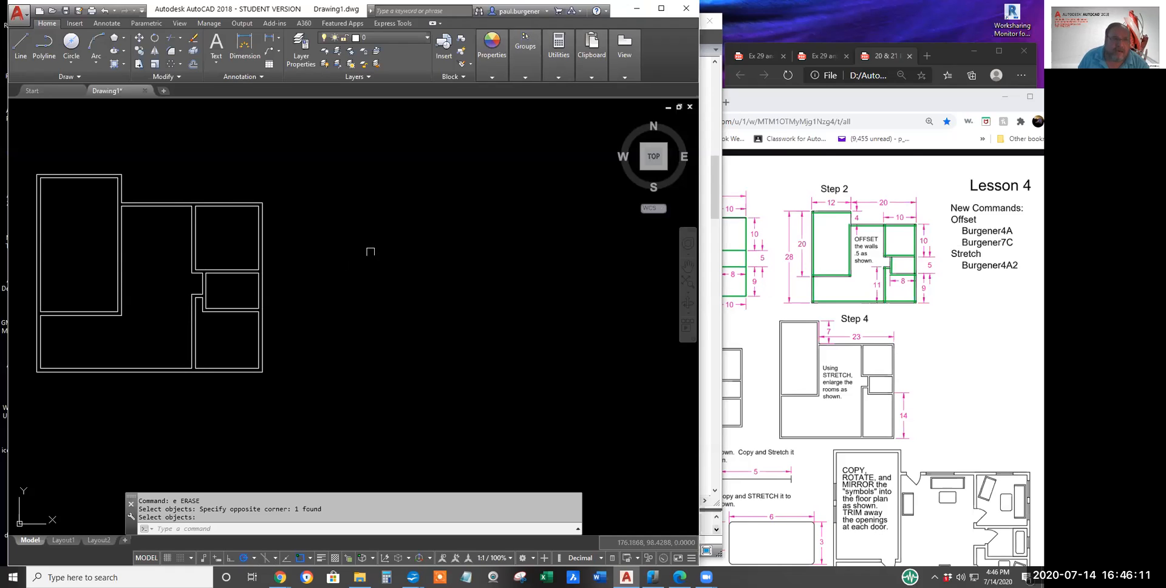
pyautogui.write('mline')
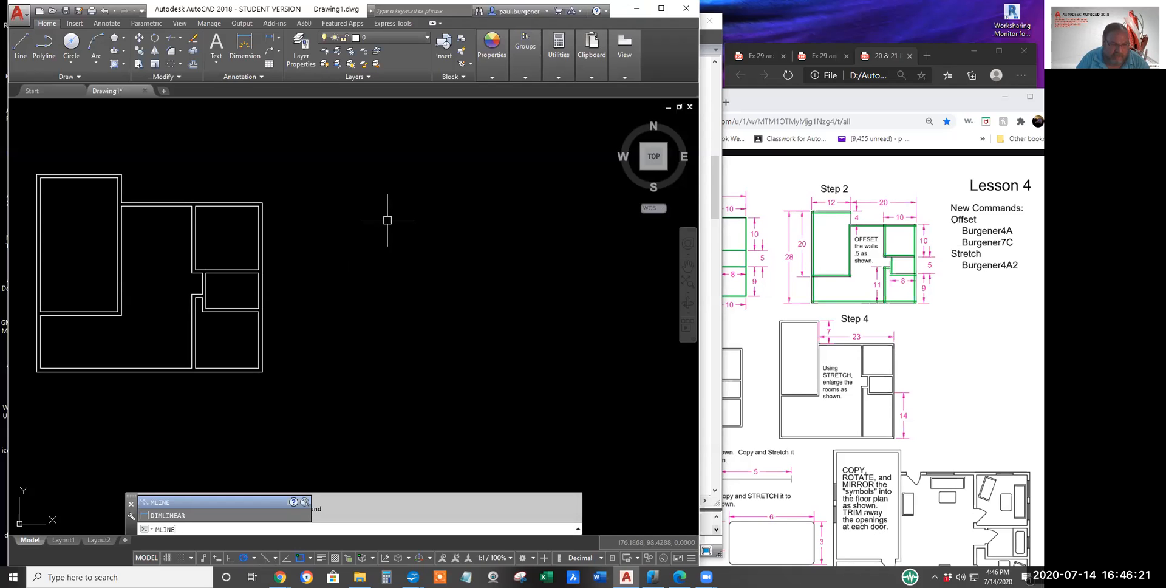
pyautogui.press('Return')
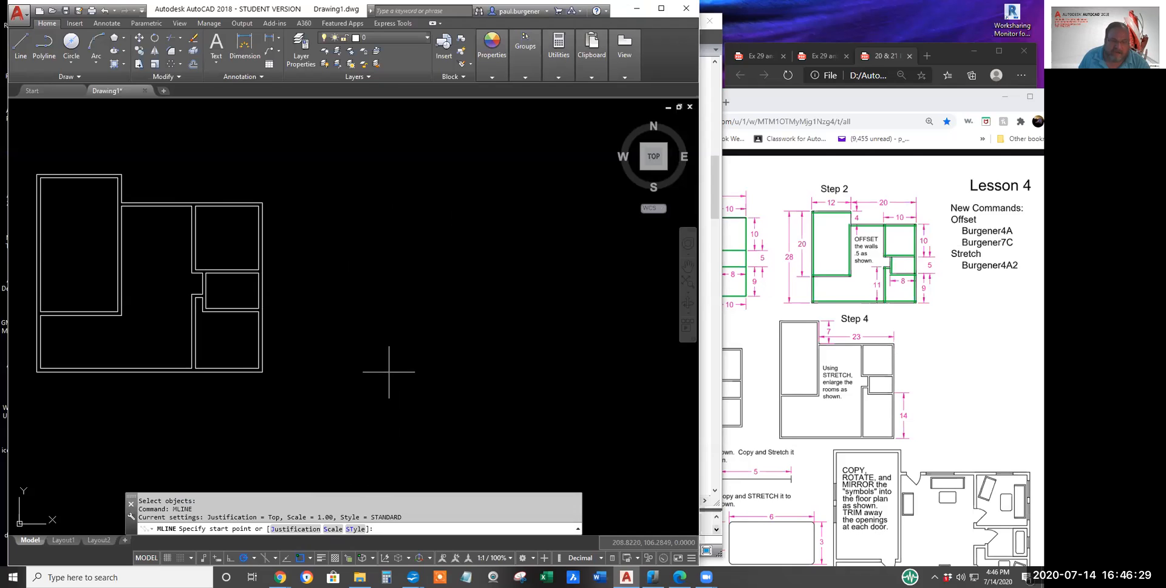
pyautogui.click(327, 235)
pyautogui.click(385, 341)
pyautogui.click(444, 284)
pyautogui.click(399, 259)
pyautogui.click(440, 189)
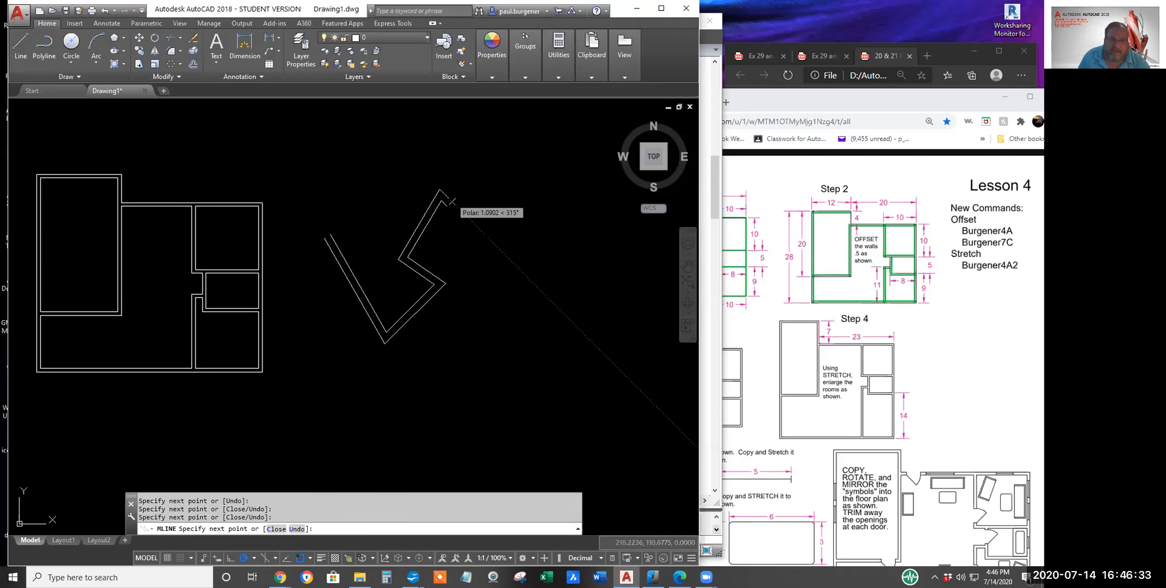
pyautogui.click(471, 221)
pyautogui.click(475, 352)
pyautogui.click(559, 317)
pyautogui.click(523, 268)
pyautogui.click(321, 268)
pyautogui.press('Return')
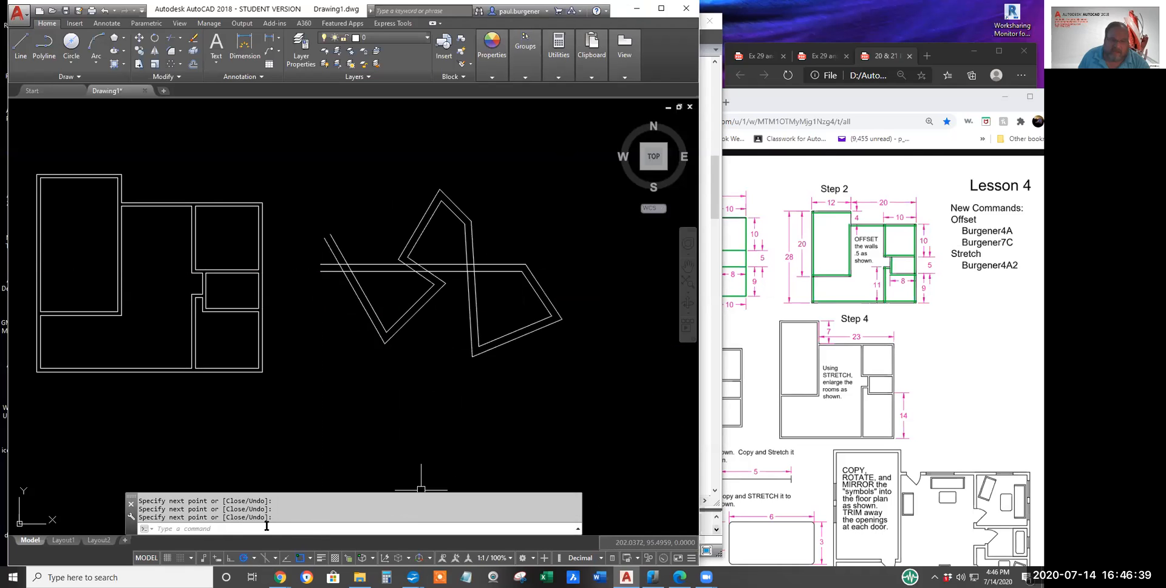
pyautogui.press('Return')
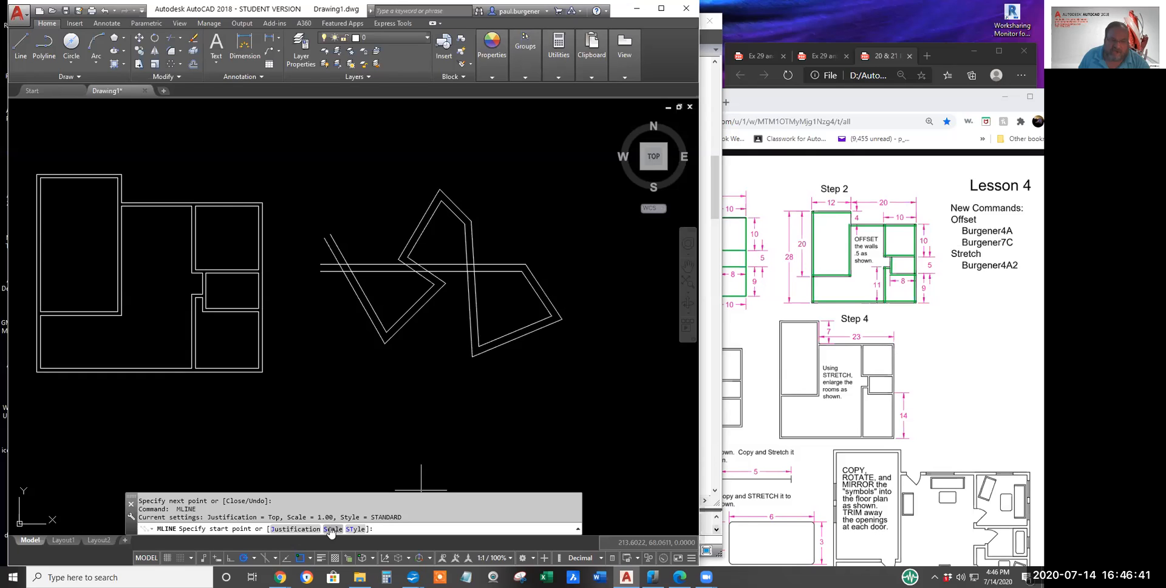
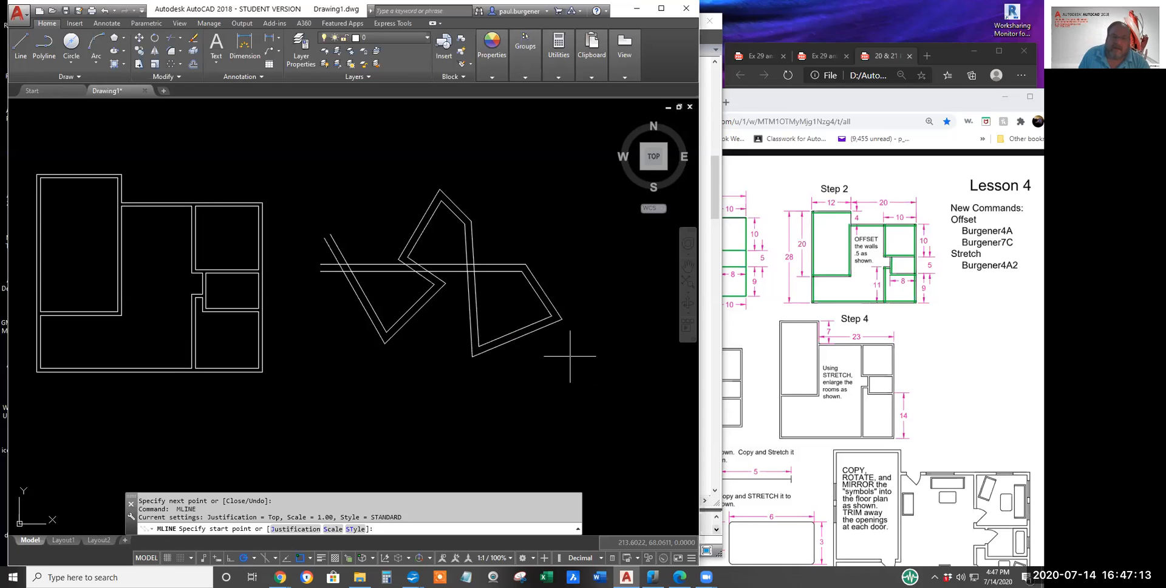
pyautogui.scroll(6, 503, 272)
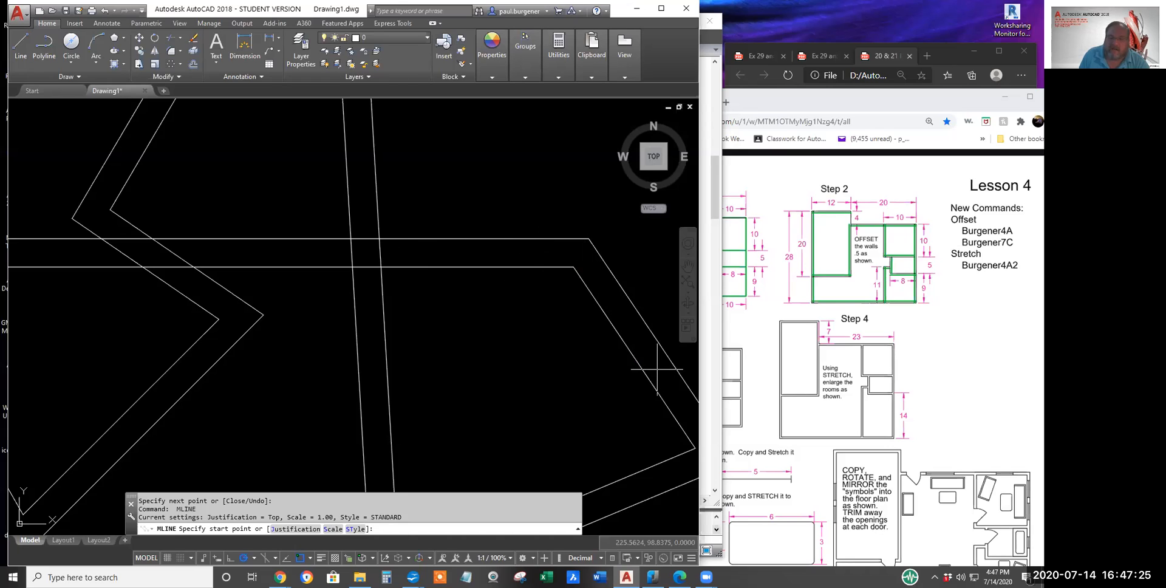
pyautogui.moveTo(652, 367); pyautogui.dragTo(497, 276, button='middle')
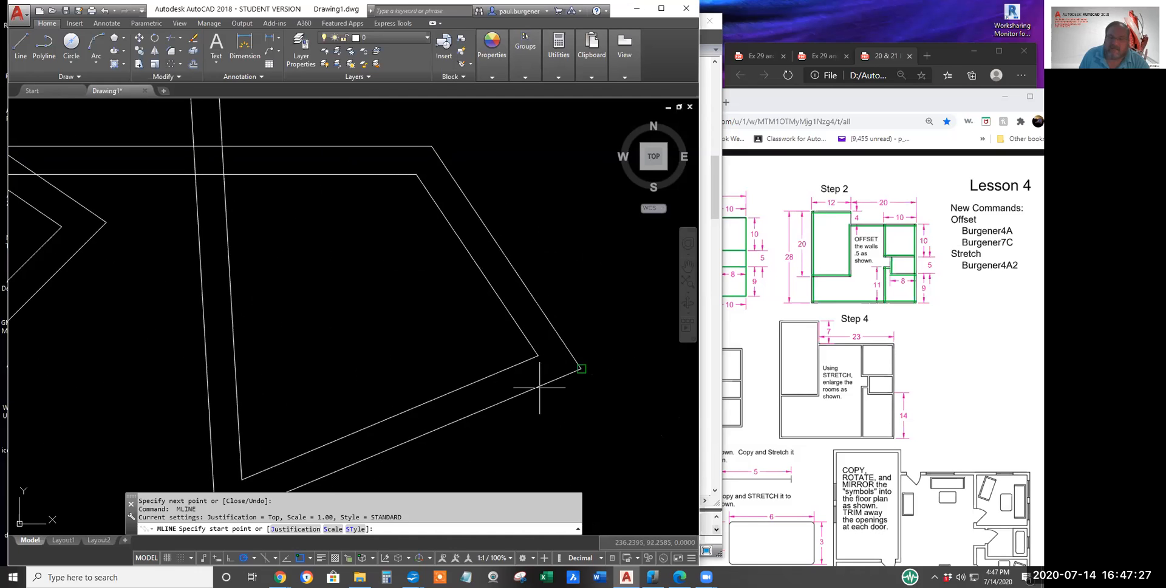
pyautogui.scroll(-2, 341, 271)
pyautogui.scroll(-3, 341, 271)
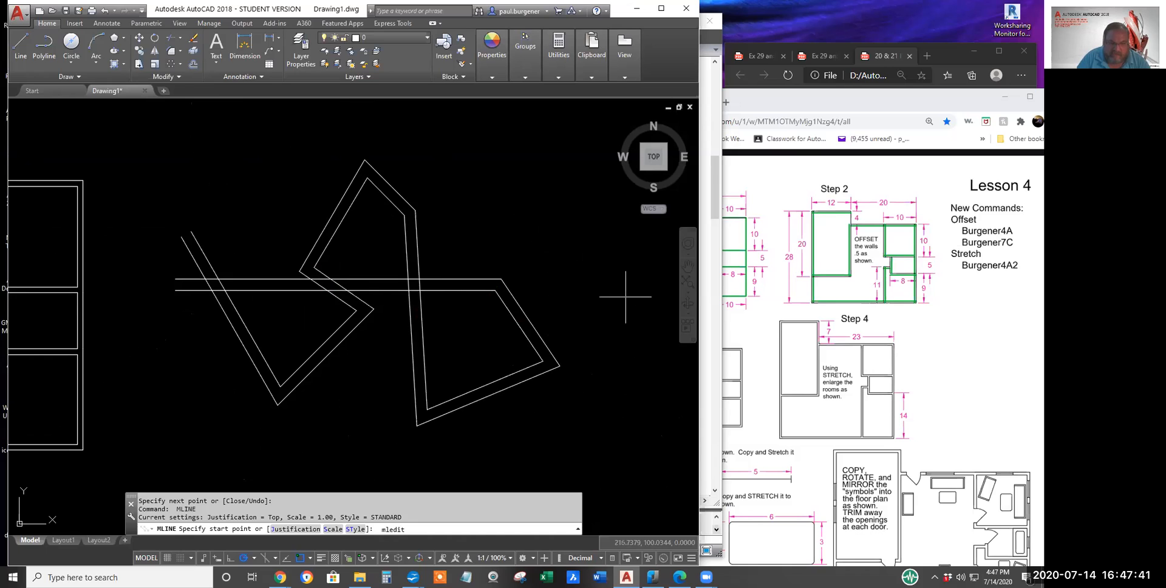
pyautogui.press('Escape')
pyautogui.press('Escape')
pyautogui.press('Escape')
# Step: Apply Closed Cross with MLEDIT where the long horizontal run crosses the multiline's nearly vertical segment, picking the horizontal run first
pyautogui.write('mledit')
pyautogui.press('Return')
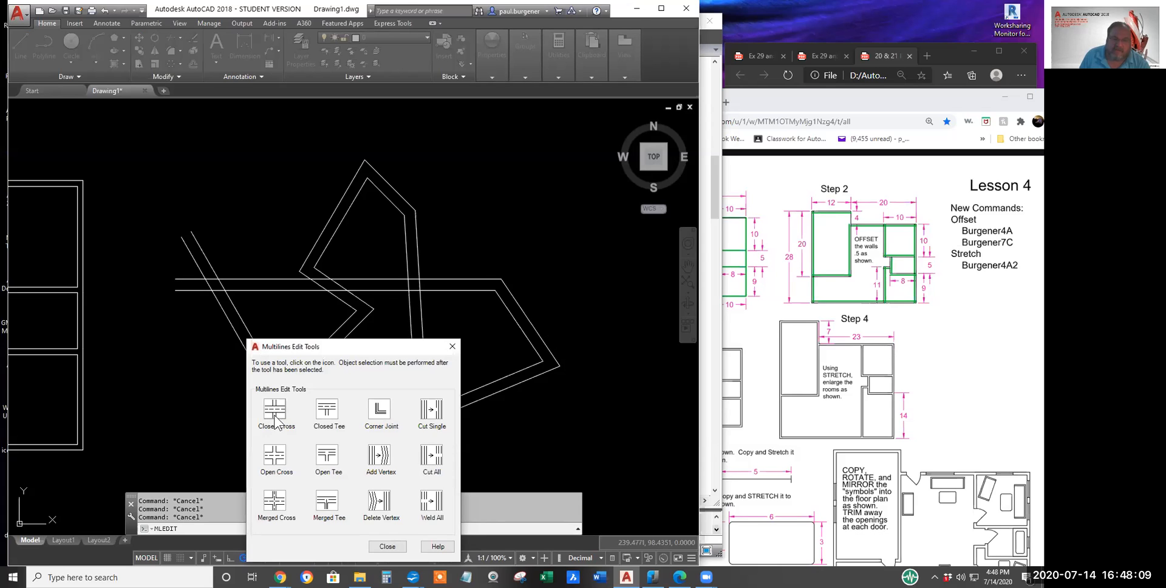
pyautogui.click(281, 416)
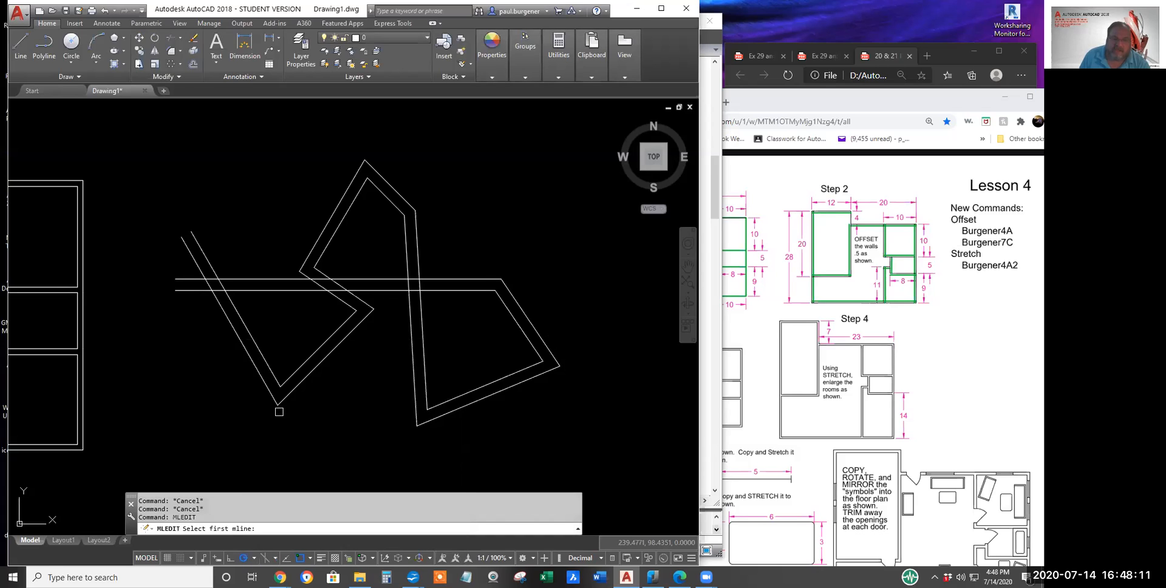
pyautogui.click(440, 291)
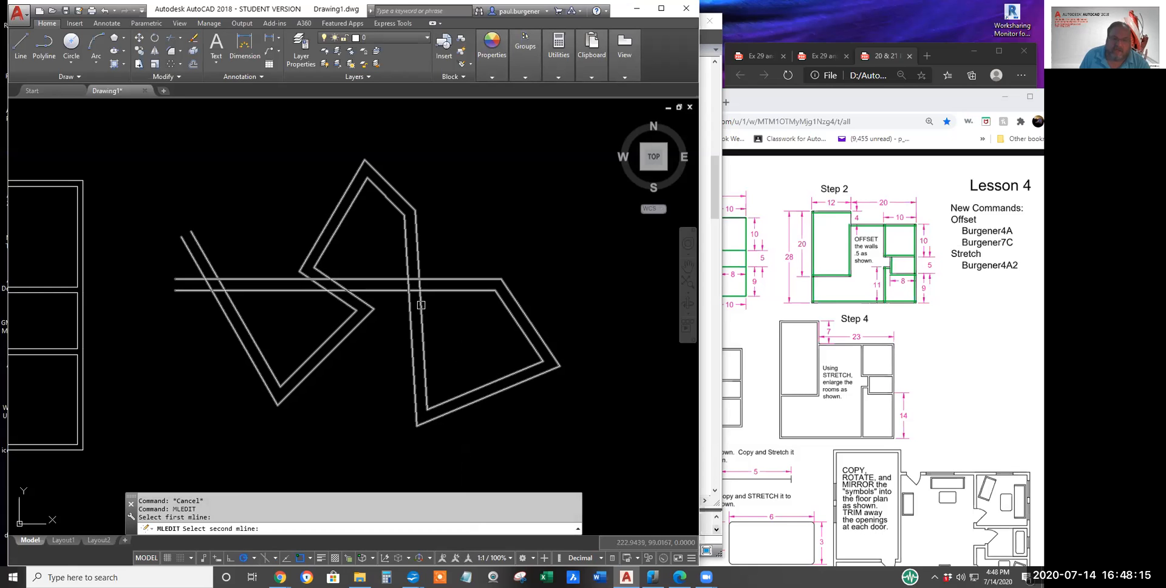
pyautogui.click(420, 300)
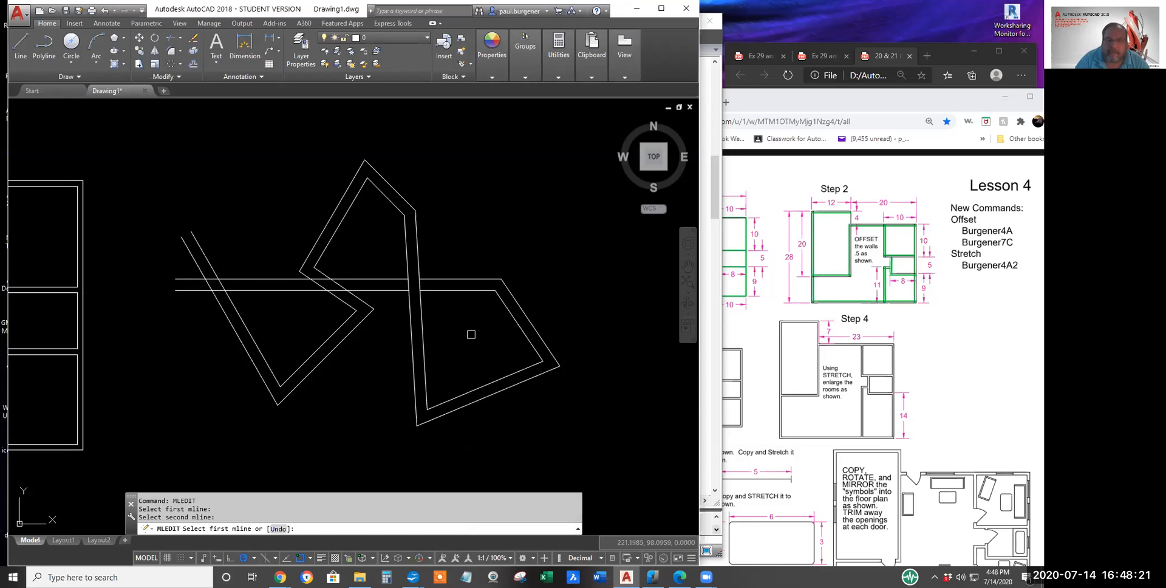
pyautogui.press('Return')
# Step: Join the multiline's two loose ends beside the floor plan with the Corner Joint tool
pyautogui.press('Return')
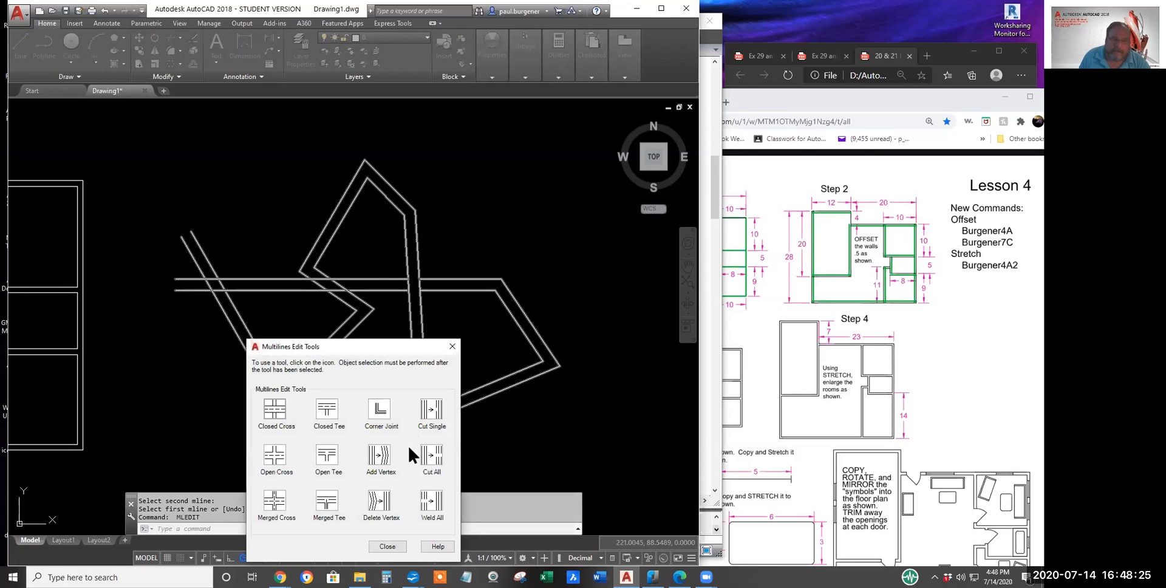
pyautogui.click(389, 419)
pyautogui.click(243, 291)
pyautogui.click(233, 302)
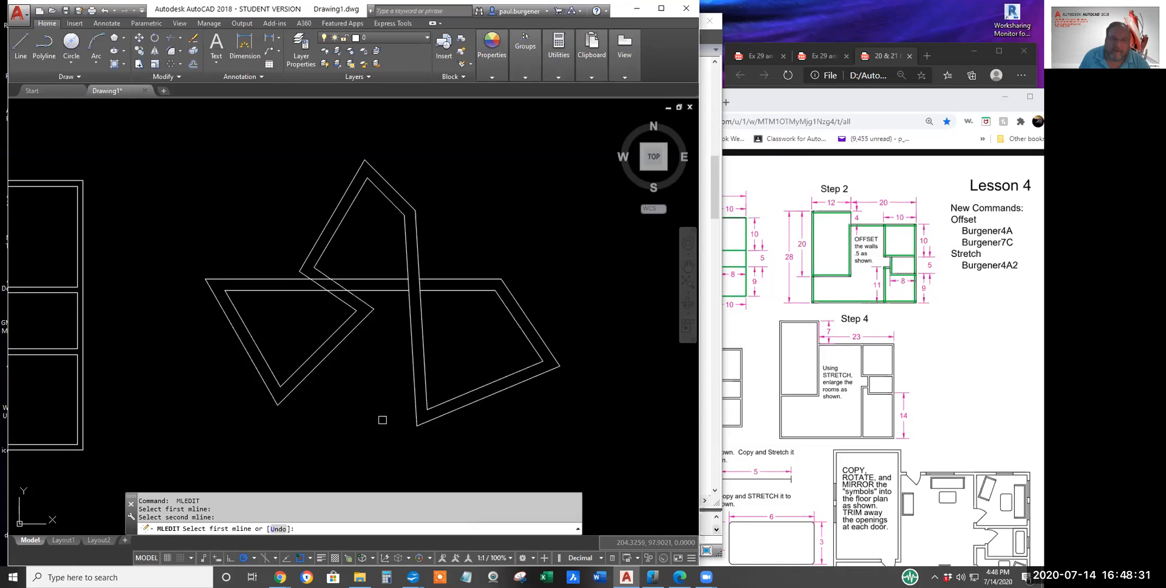
pyautogui.press('Return')
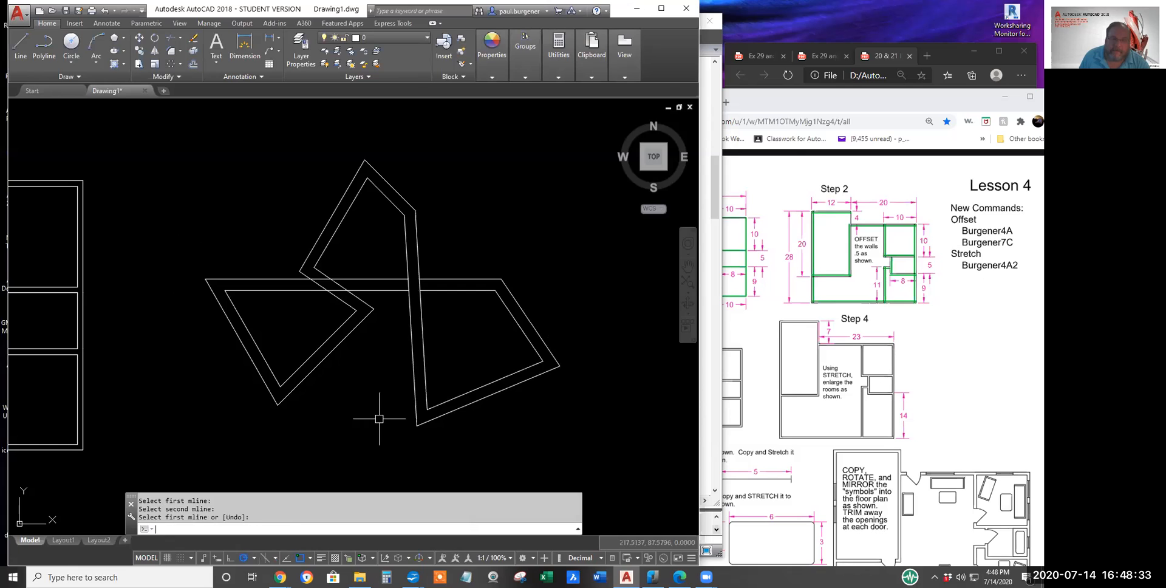
# Step: Add three closely spaced vertices with the Add Vertex tool to the multiline's sloping segment at its lower right
pyautogui.press('Return')
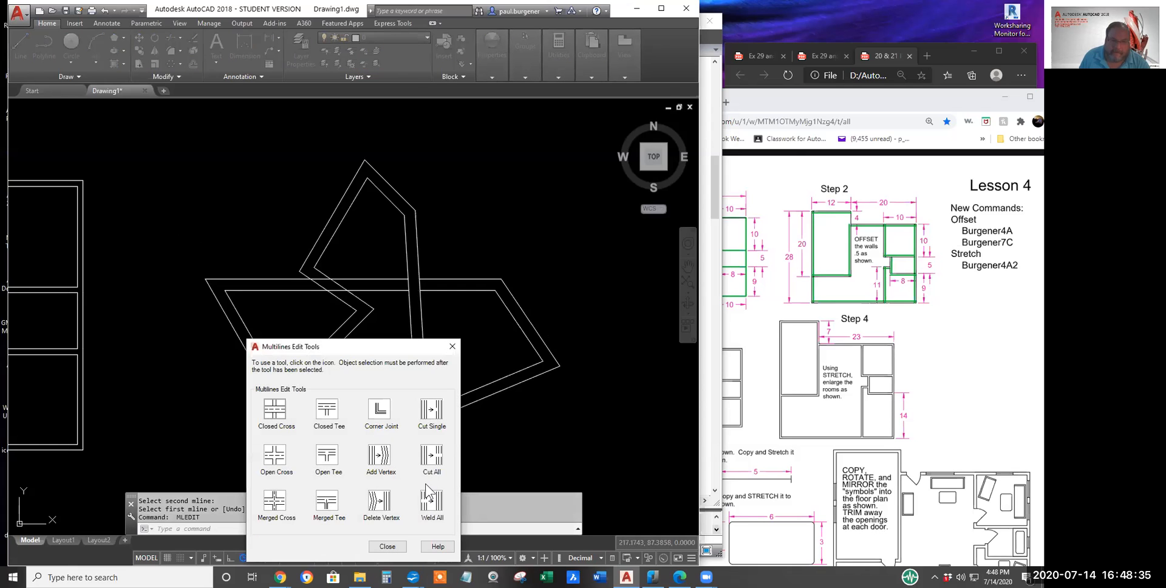
pyautogui.click(382, 456)
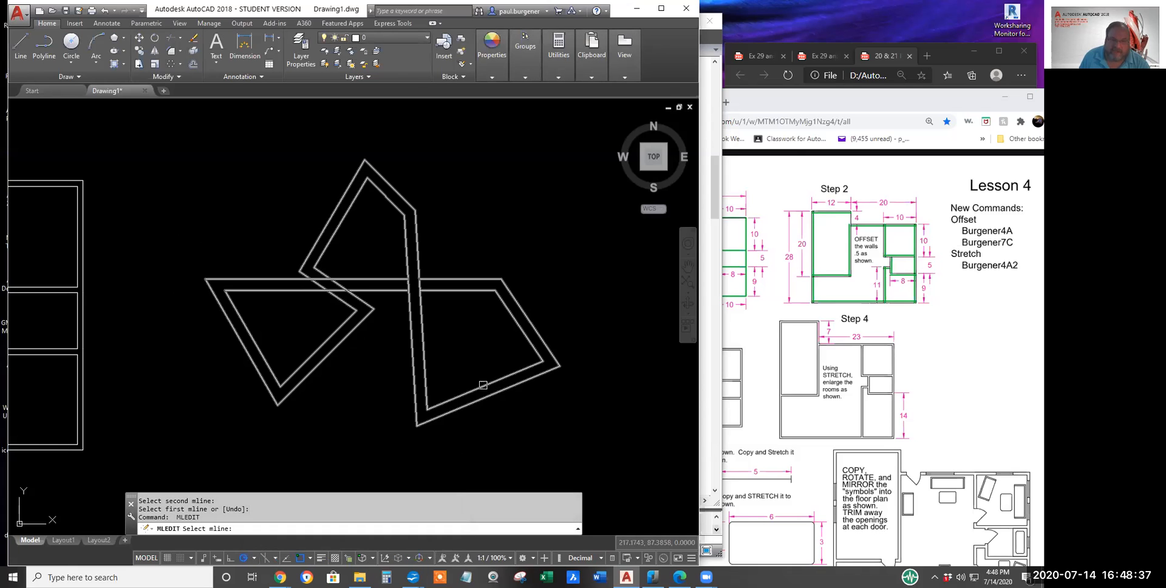
pyautogui.click(479, 389)
pyautogui.press('Return')
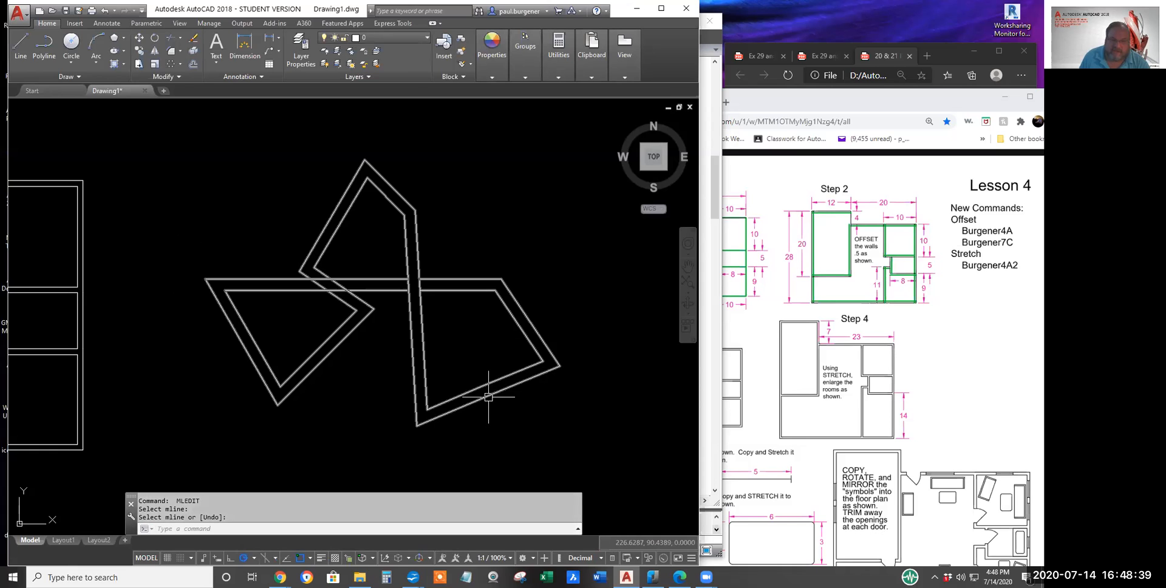
pyautogui.press('Return')
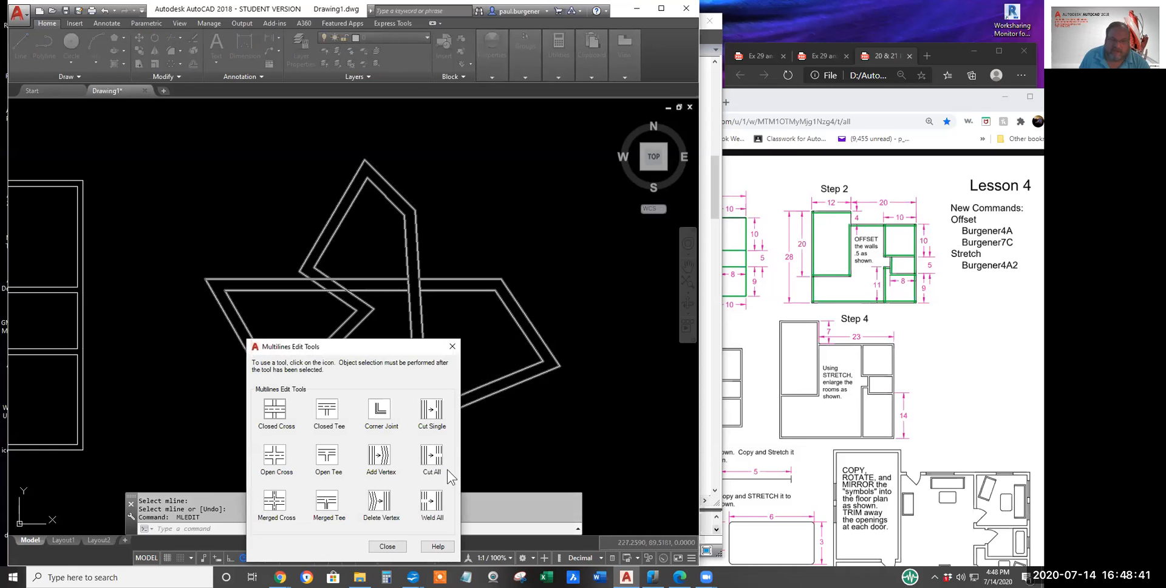
pyautogui.click(380, 456)
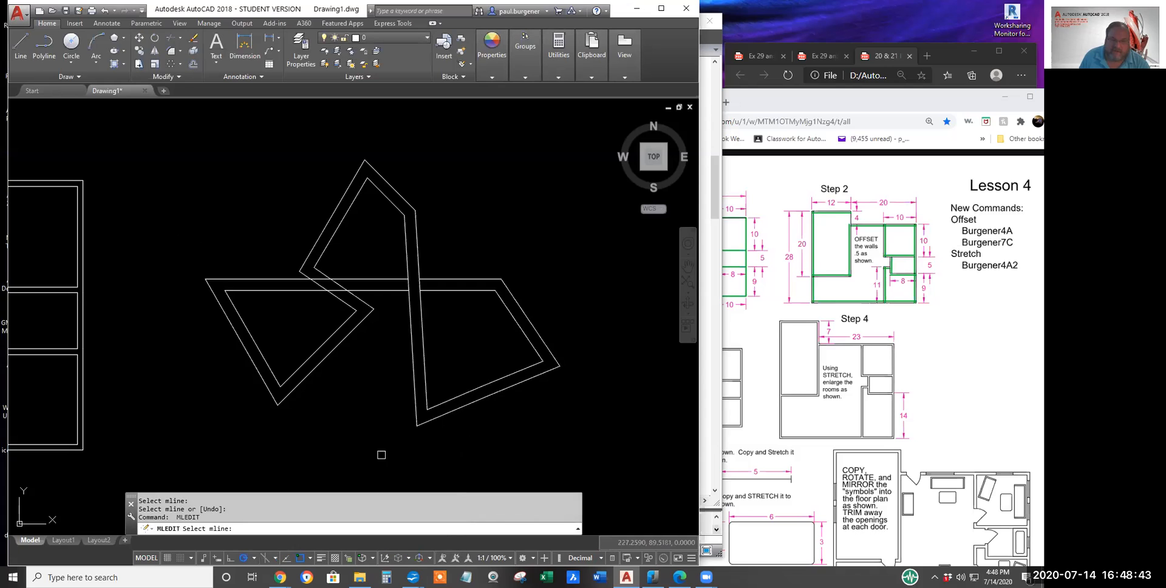
pyautogui.click(486, 398)
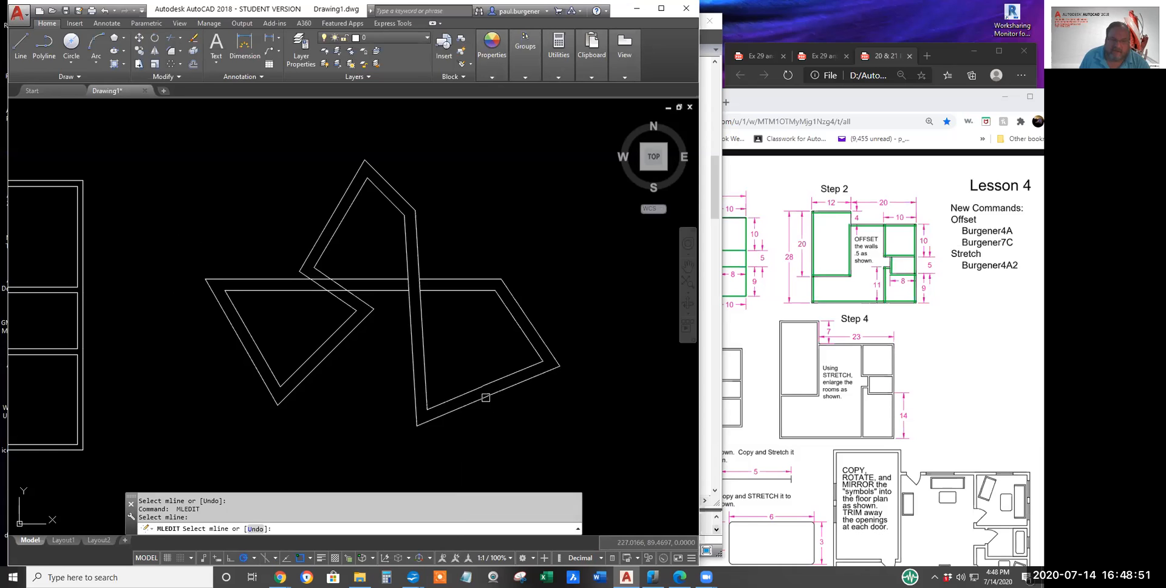
pyautogui.click(479, 388)
pyautogui.press('Return')
# Step: Grip-stretch one added vertex of the multiline about 2.1 units straight up and another horizontally to the right, forming a notch
pyautogui.click(485, 394)
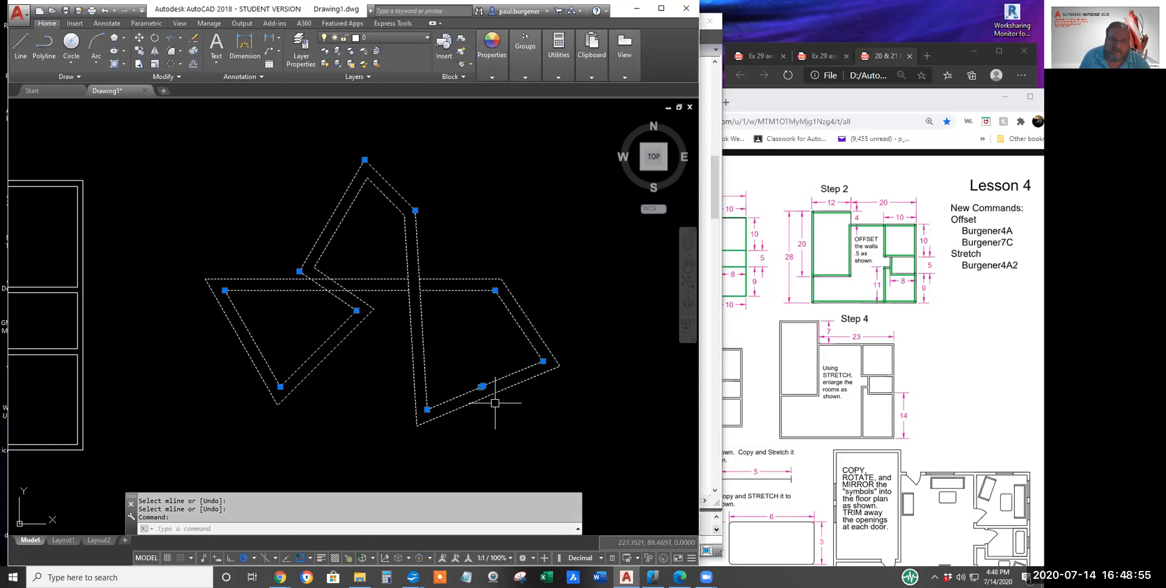
pyautogui.click(482, 386)
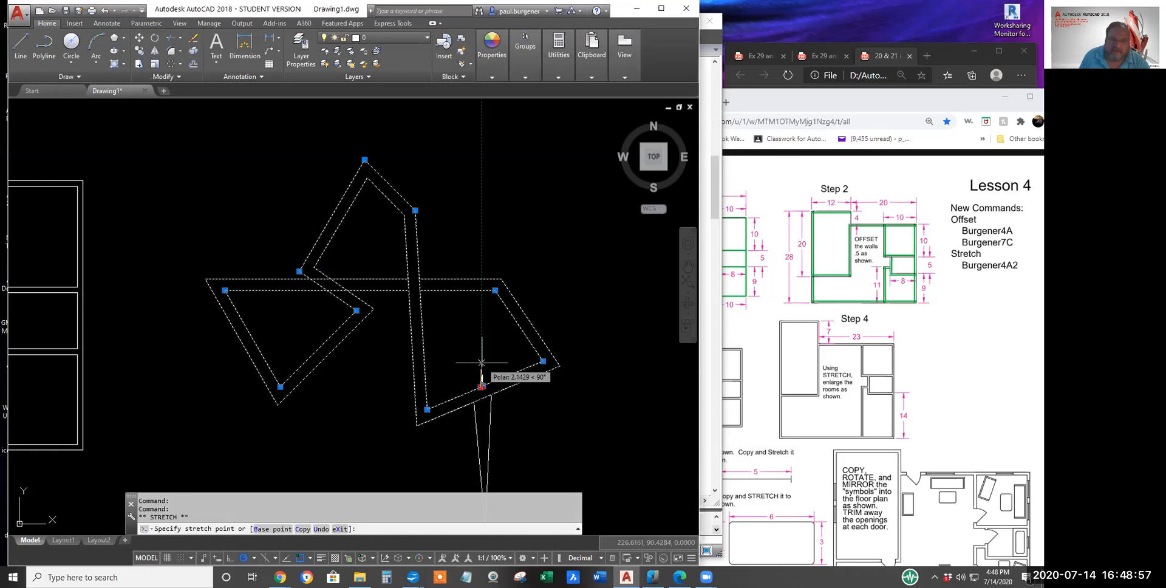
pyautogui.click(481, 362)
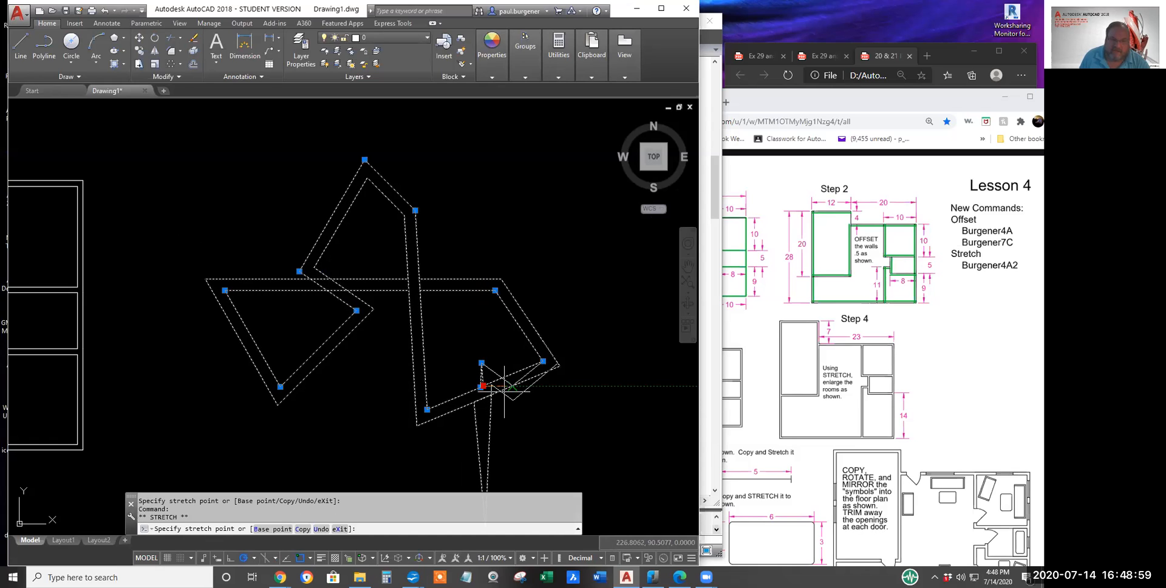
pyautogui.click(513, 385)
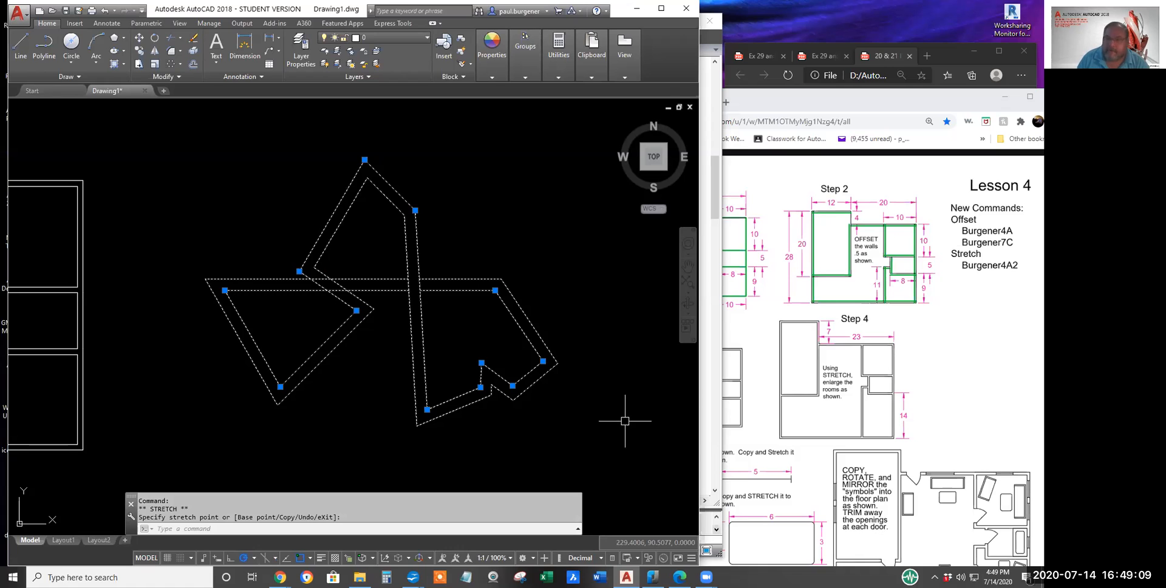
# Step: Compare the drawn floor plan with the Lesson 4 worksheet's steps and symbols, and close the worksheet PDF
pyautogui.scroll(-1, 933, 325)
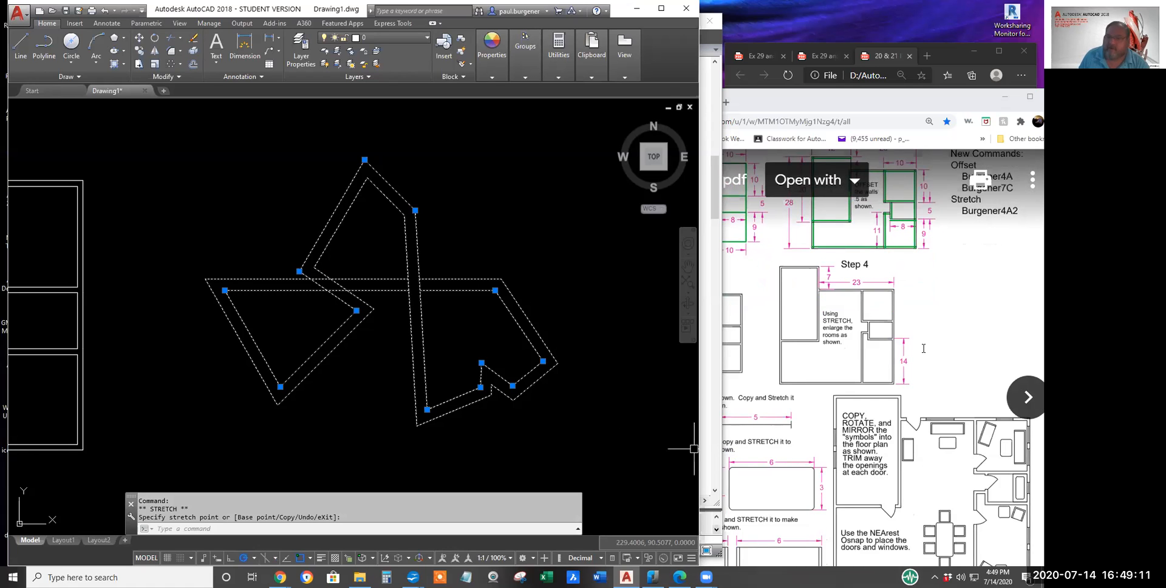
pyautogui.click(923, 348)
pyautogui.scroll(-2, 932, 333)
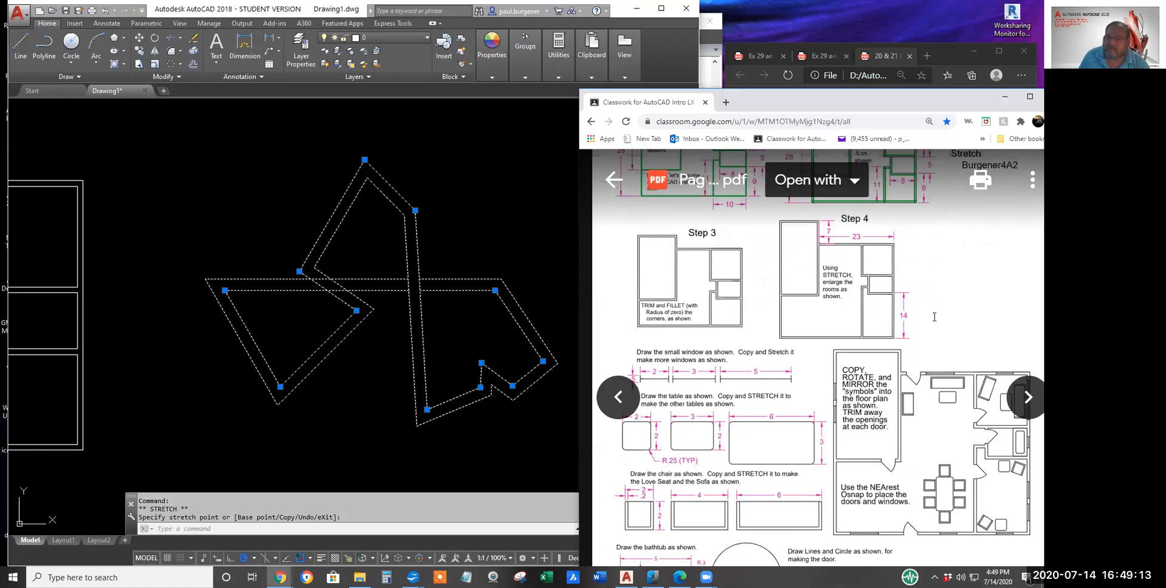
pyautogui.scroll(-2, 889, 380)
pyautogui.scroll(2, 889, 379)
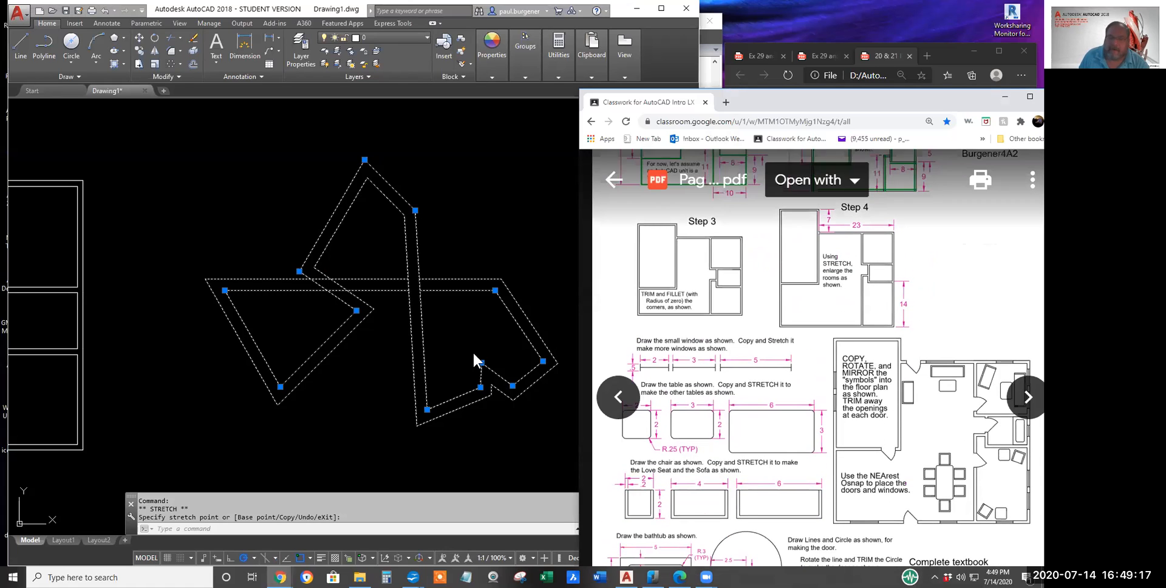
pyautogui.scroll(-5, 474, 352)
pyautogui.click(357, 343)
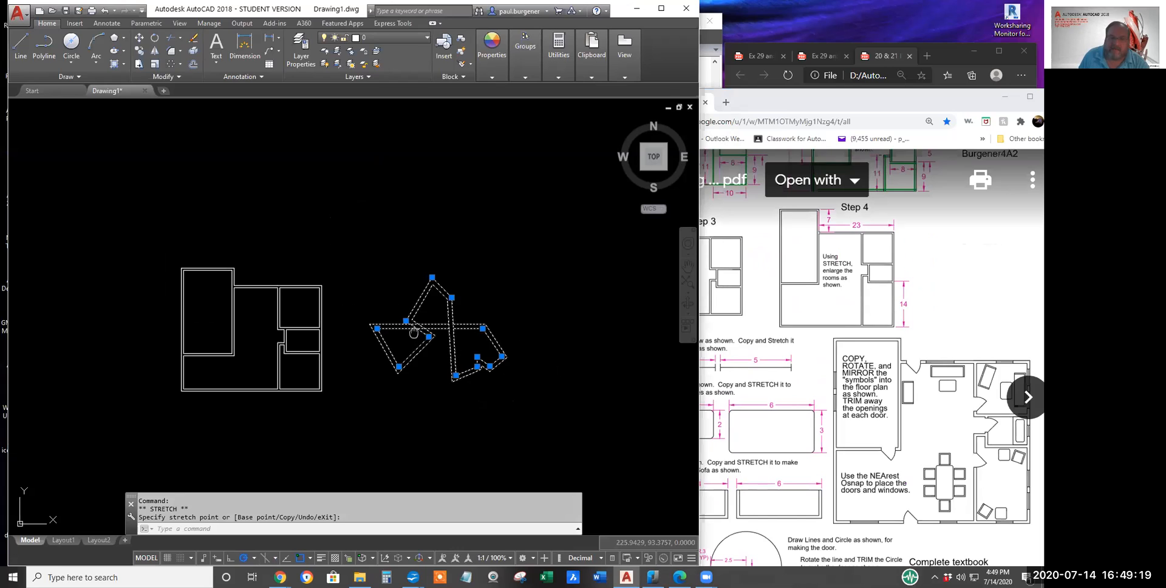
pyautogui.moveTo(411, 332); pyautogui.dragTo(579, 322, button='middle')
pyautogui.scroll(4, 472, 327)
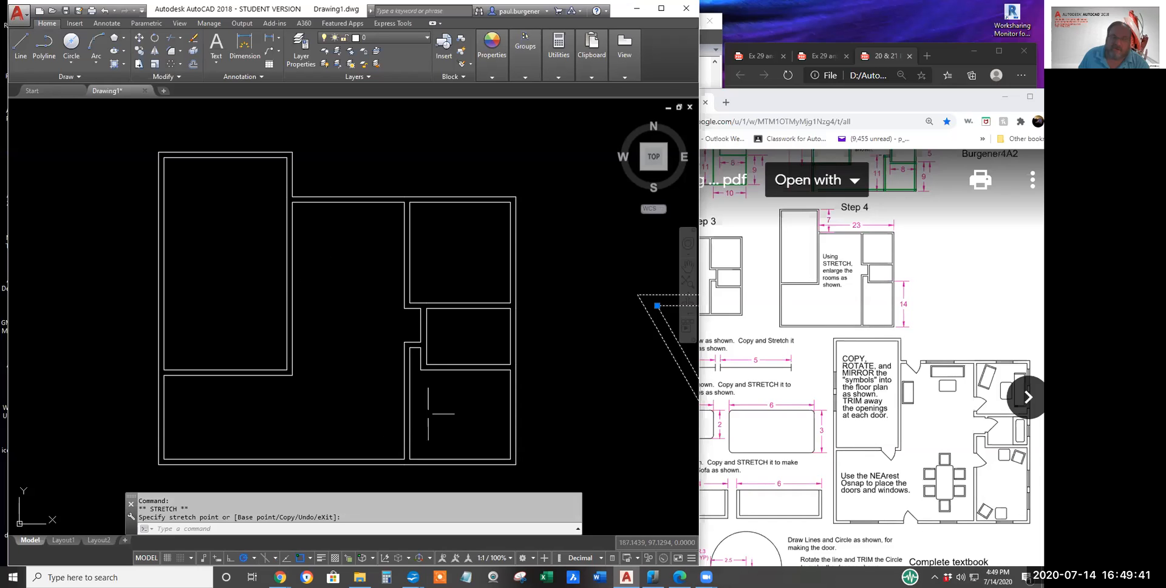
pyautogui.scroll(-2, 409, 411)
pyautogui.moveTo(409, 412); pyautogui.dragTo(353, 377, button='middle')
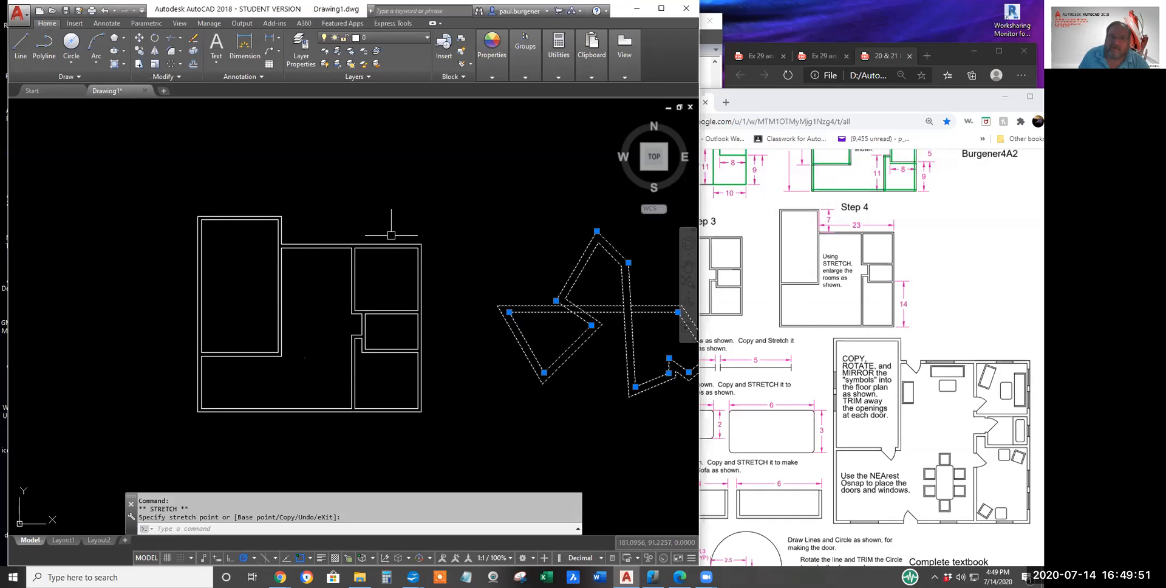
pyautogui.scroll(1, 845, 269)
pyautogui.scroll(1, 845, 269)
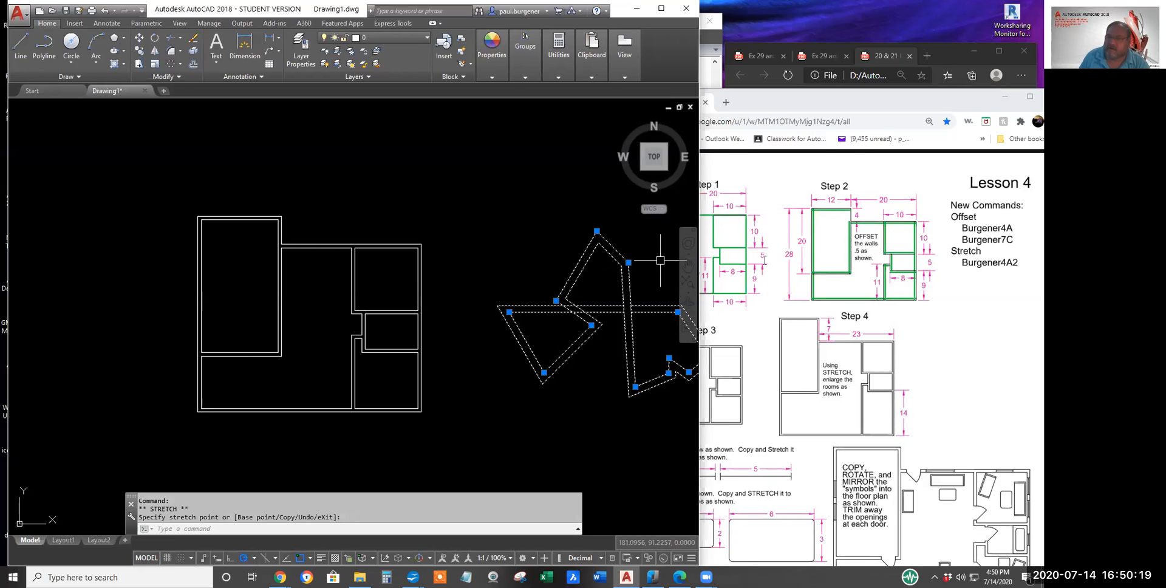
pyautogui.doubleClick(1012, 239)
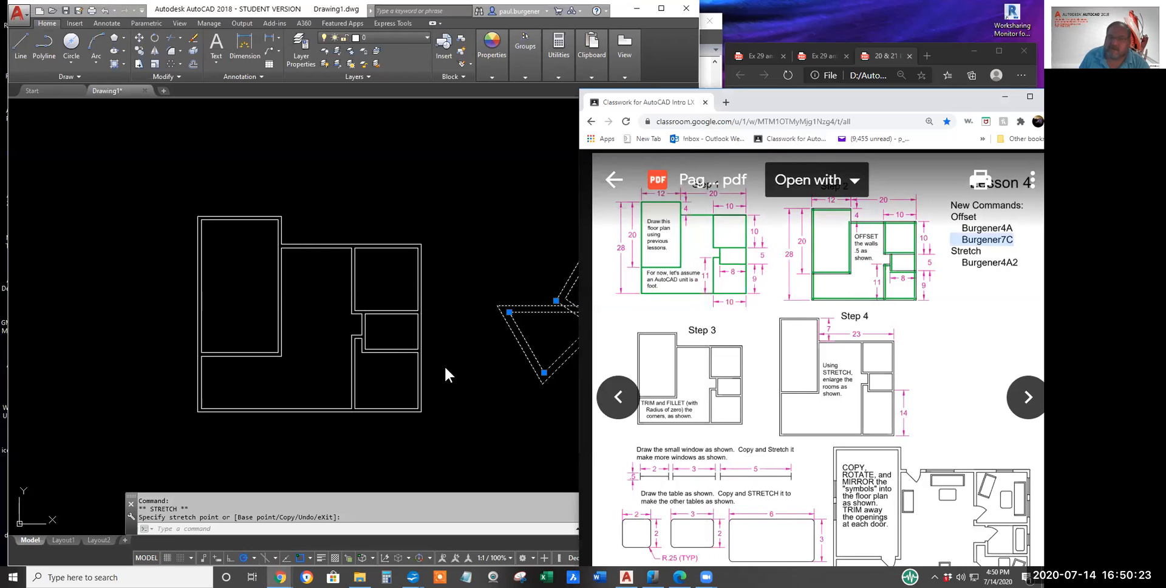
pyautogui.press('Escape')
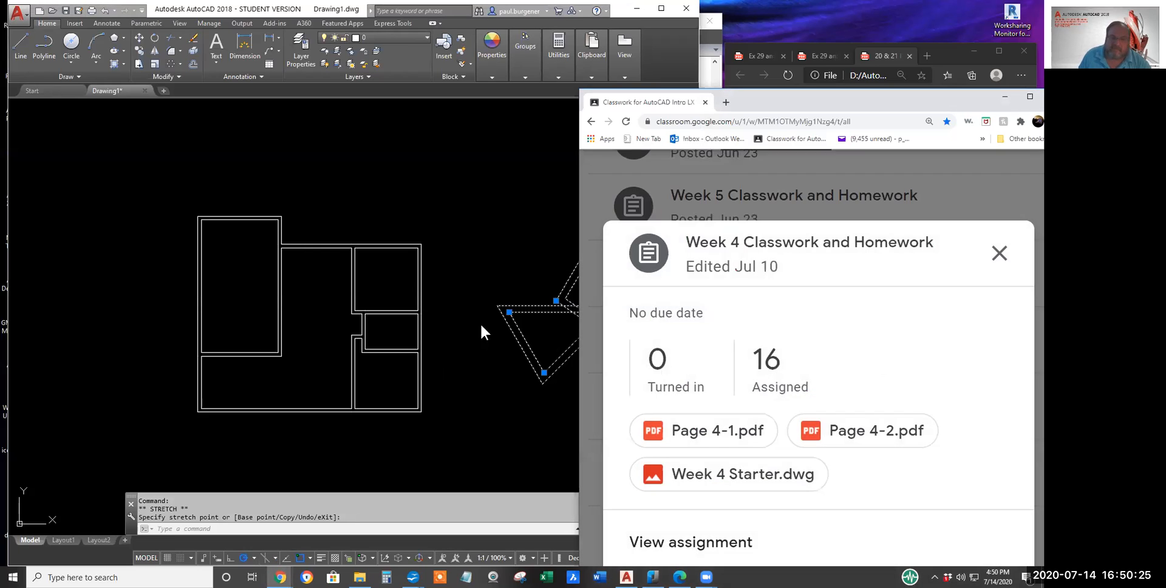
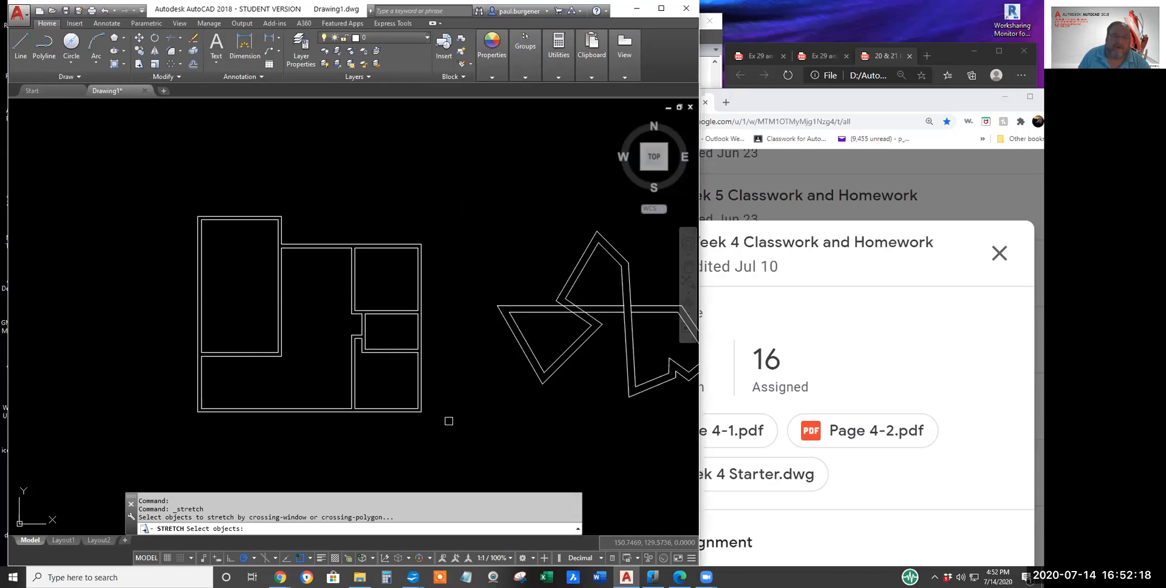
# Step: Stretch the floor plan's right-hand rooms 3 units horizontally to the right, using a crossing window around them
pyautogui.click(447, 437)
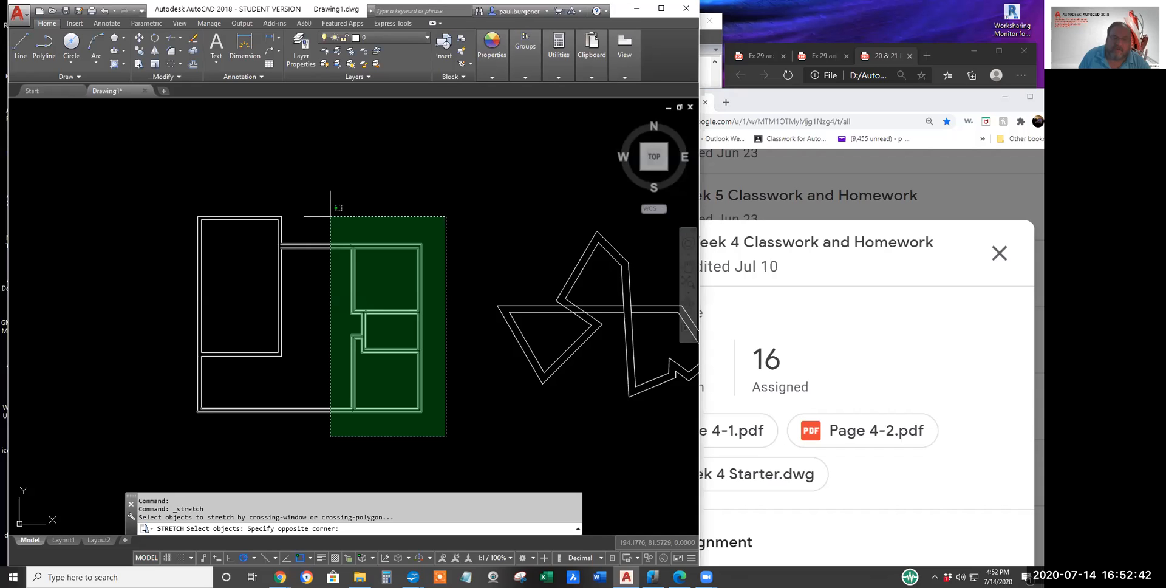
pyautogui.click(330, 216)
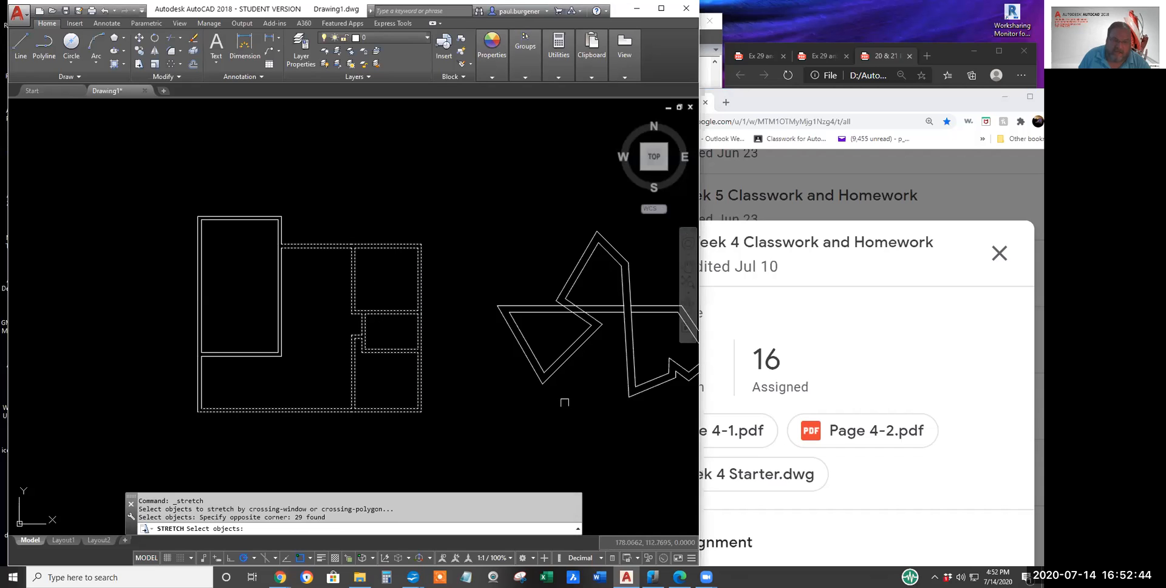
pyautogui.press('Return')
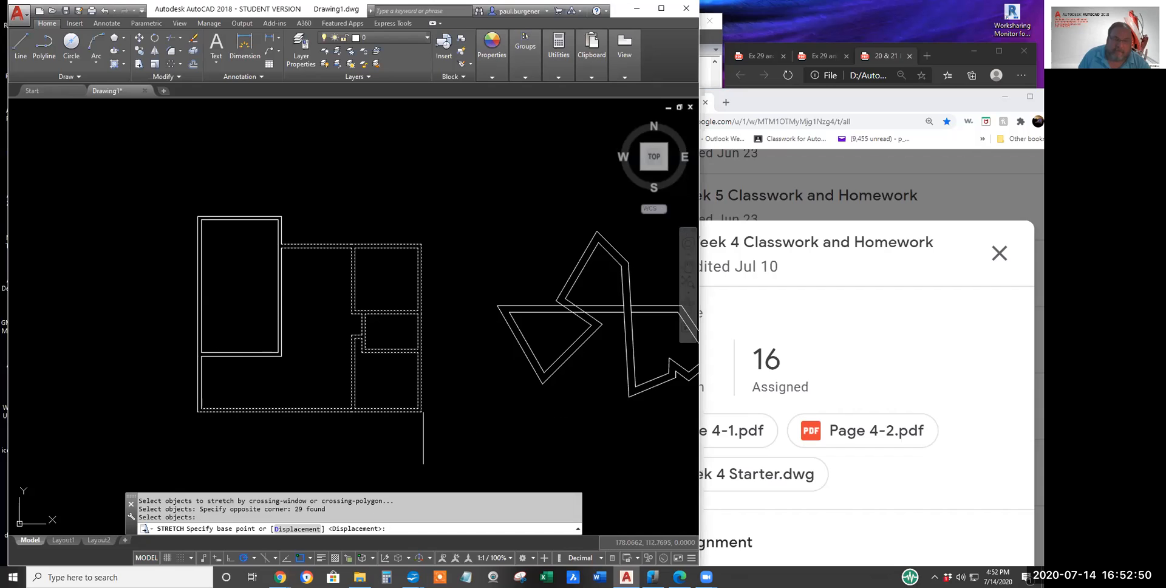
pyautogui.click(418, 446)
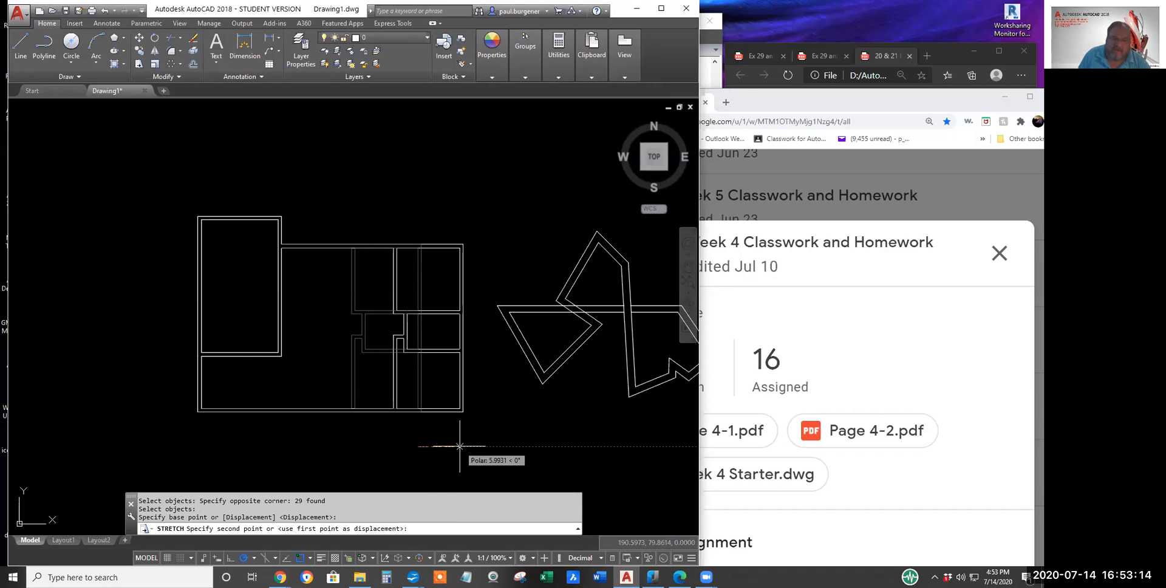
pyautogui.press('Return')
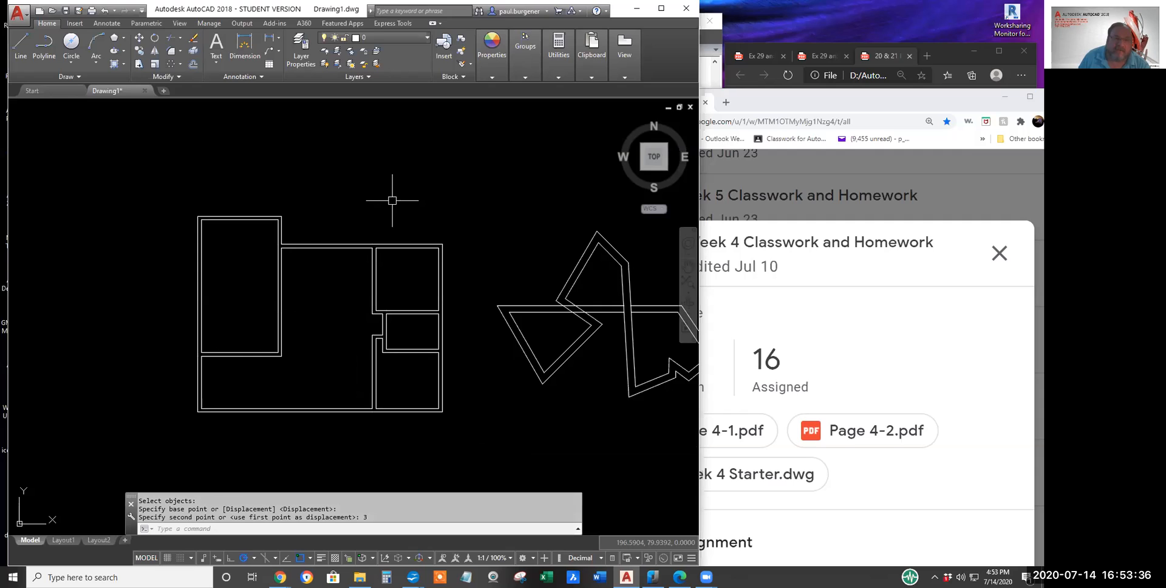
pyautogui.click(139, 63)
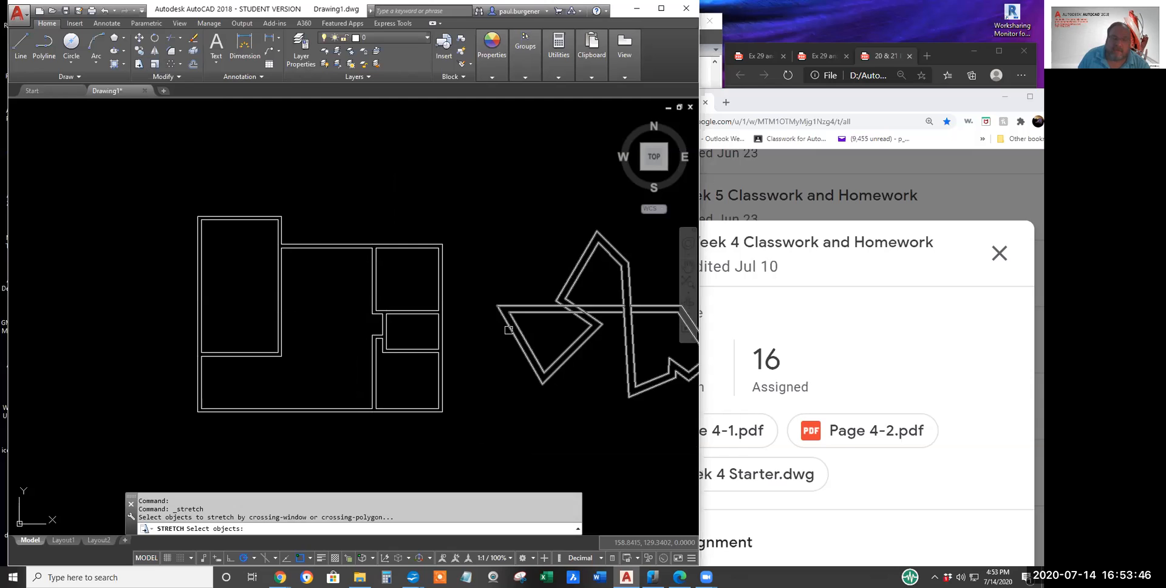
pyautogui.moveTo(554, 335); pyautogui.dragTo(329, 324, button='middle')
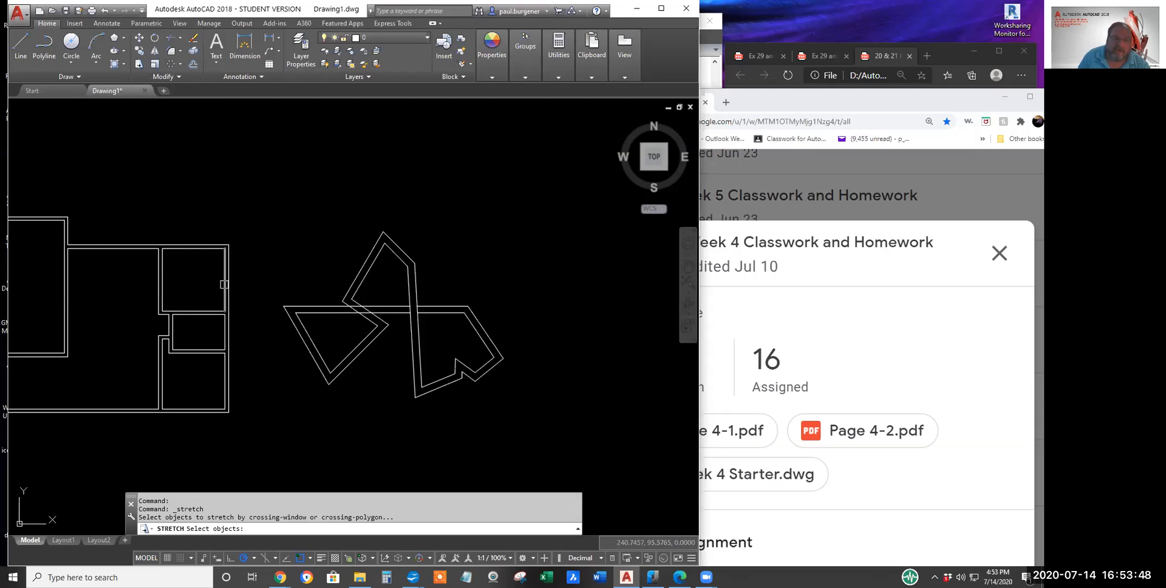
pyautogui.moveTo(235, 289); pyautogui.dragTo(468, 281, button='middle')
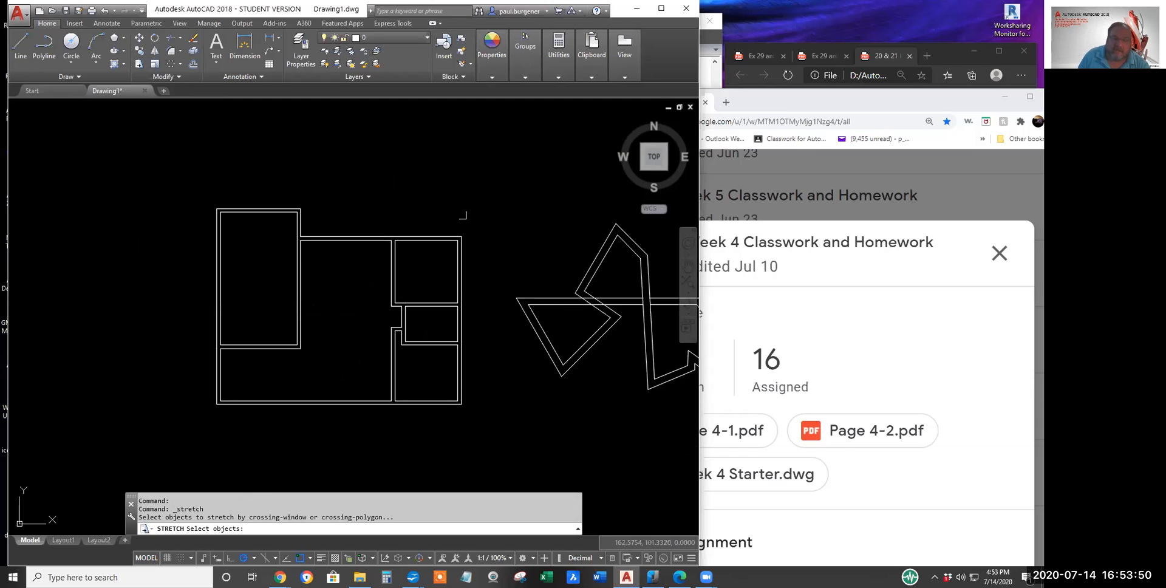
pyautogui.press('Escape')
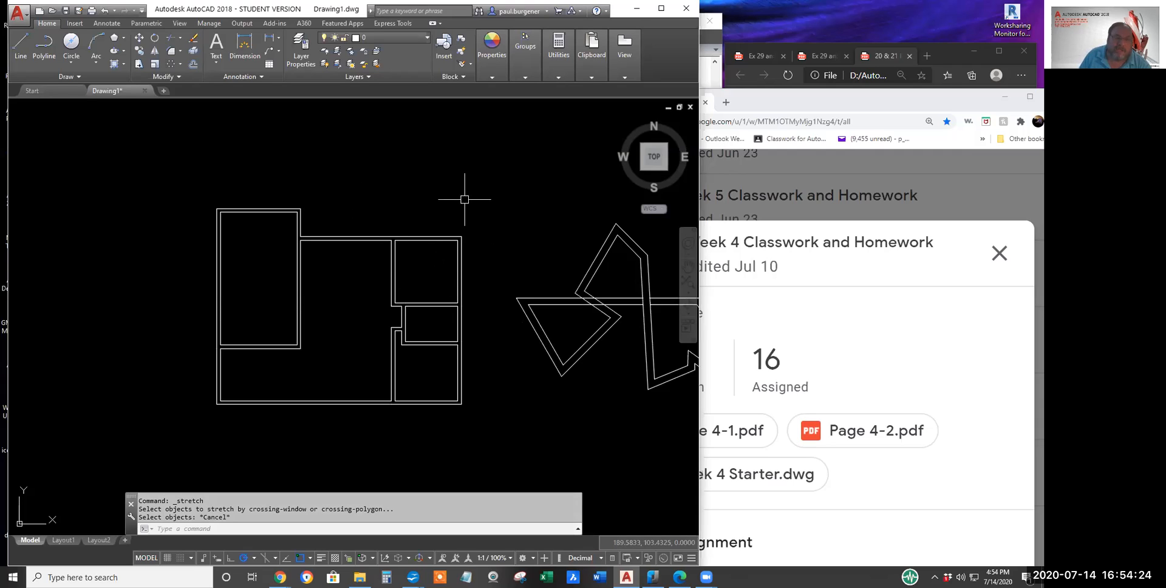
# Step: Stretch the floor plan's right-hand rooms another 4 units to the right with a crossing window, and undo that stretch
pyautogui.click(139, 64)
pyautogui.click(485, 196)
pyautogui.click(375, 450)
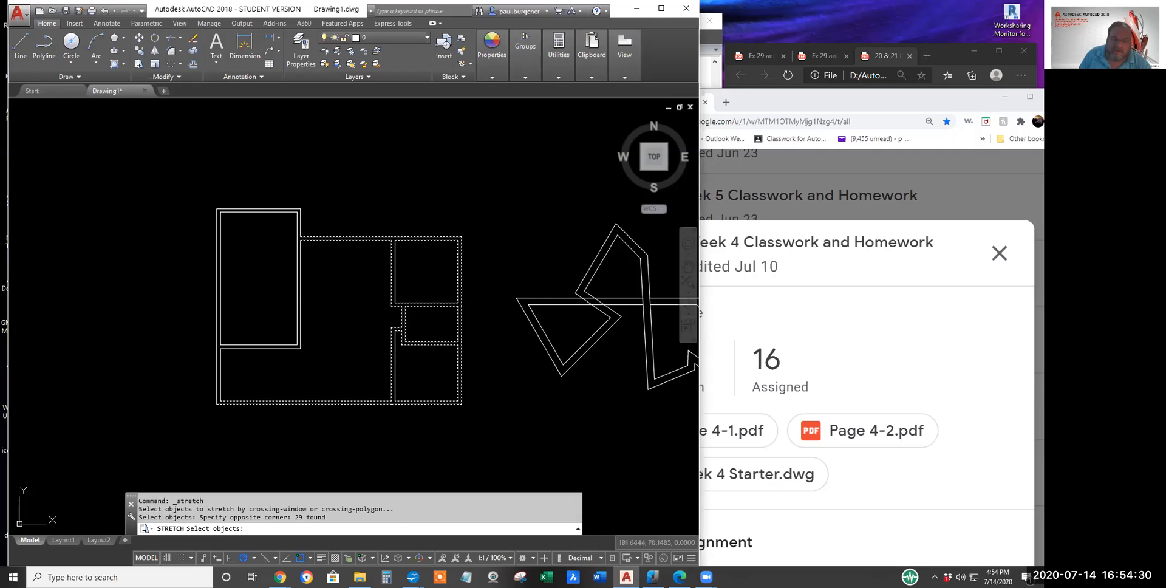
pyautogui.press('Return')
pyautogui.click(404, 450)
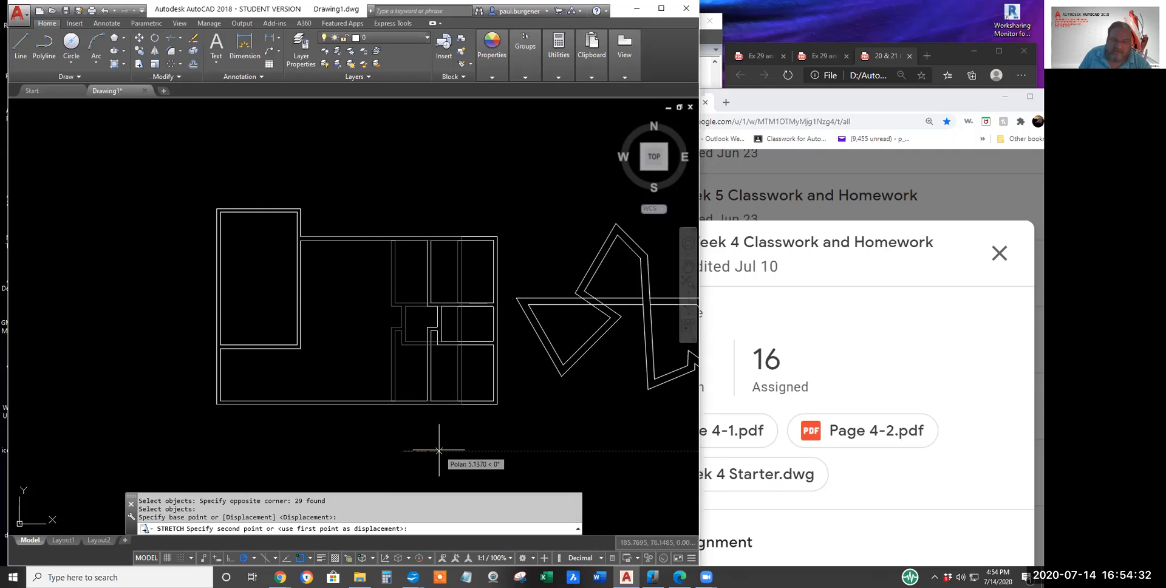
pyautogui.write('4')
pyautogui.press('Return')
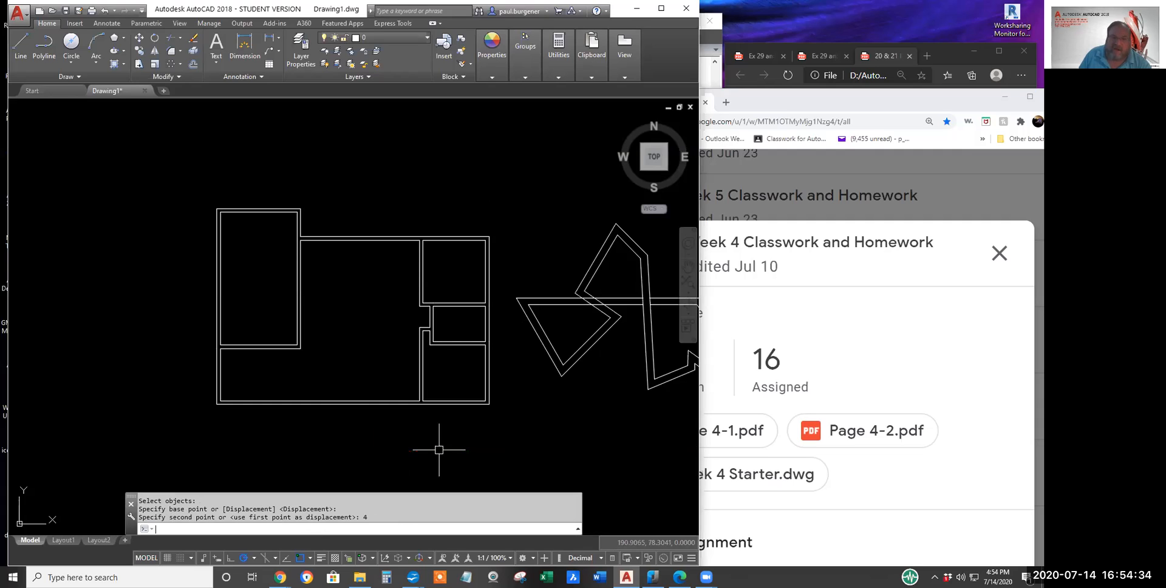
pyautogui.click(106, 11)
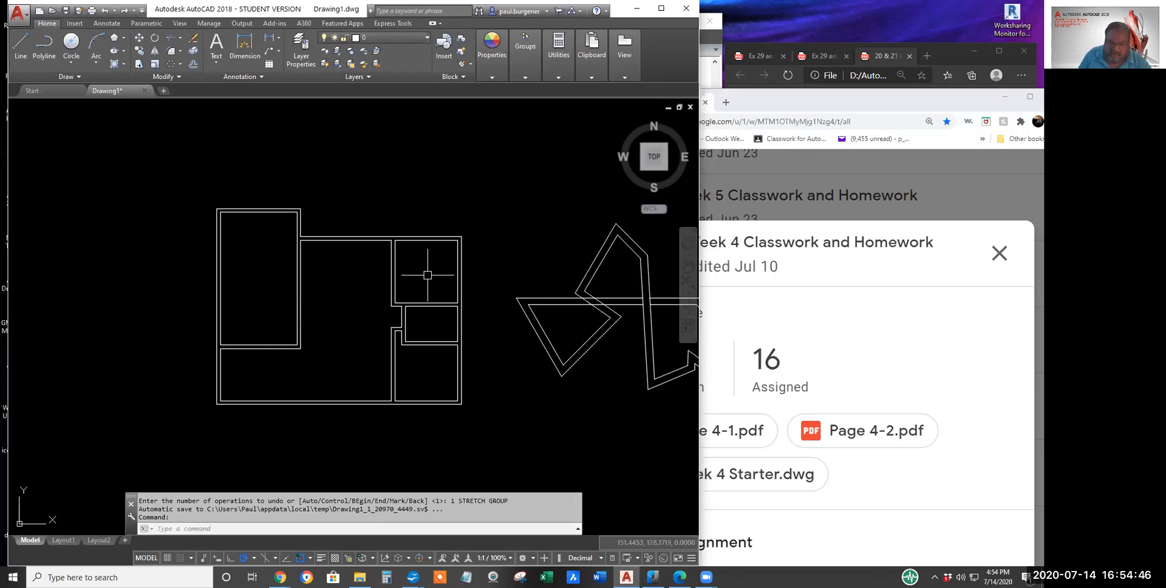
# Step: Draw a circle with a radius of about 2 units in the large central room, beside the right-hand rooms' wall
pyautogui.write('c')
pyautogui.press('Return')
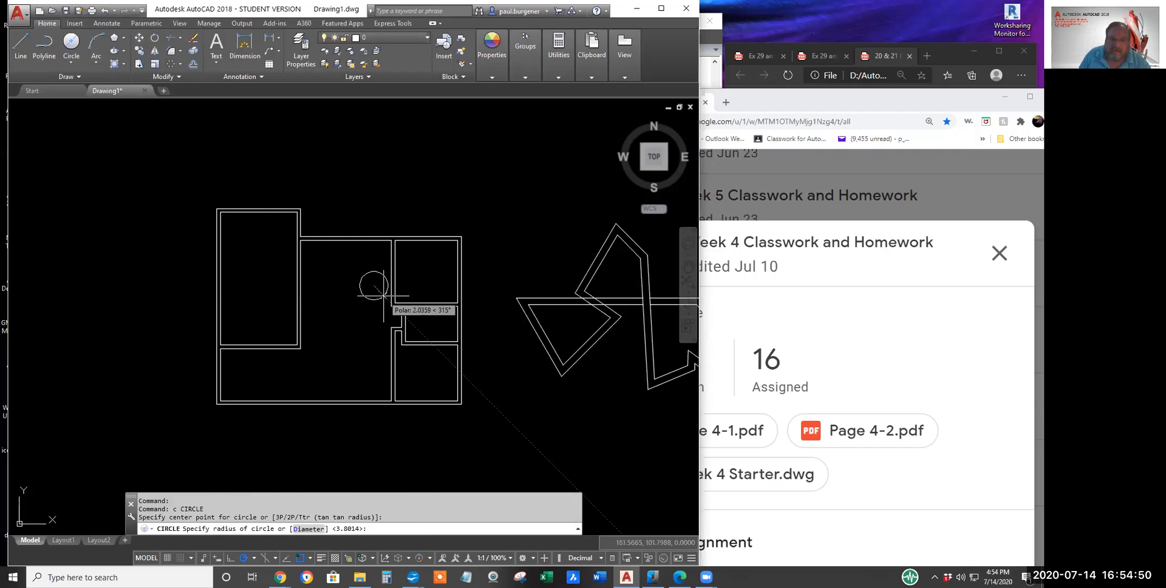
pyautogui.click(374, 285)
pyautogui.click(382, 297)
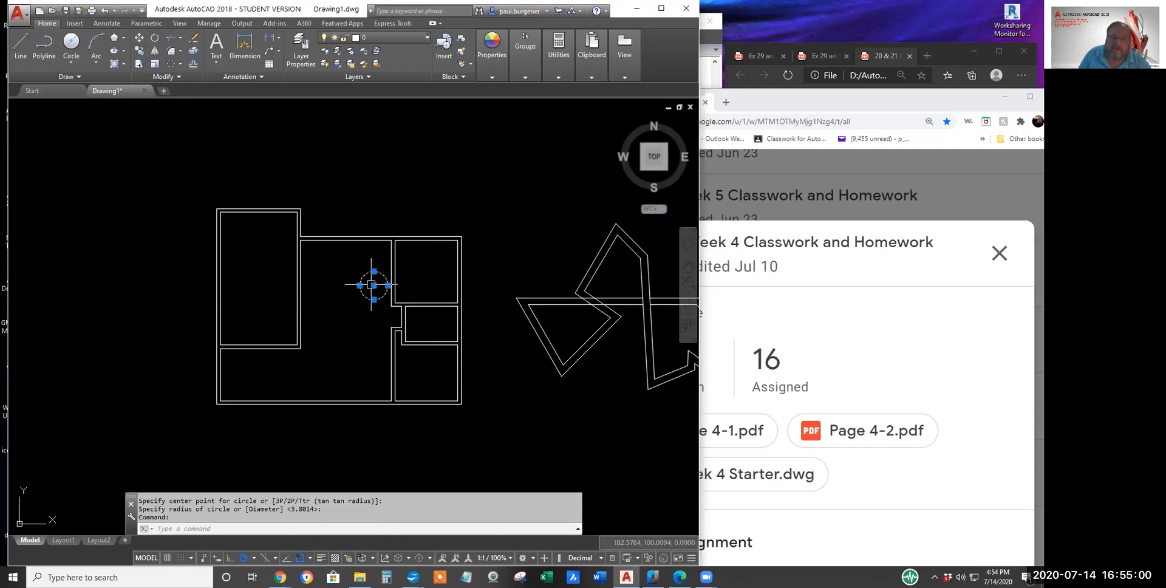
pyautogui.click(139, 63)
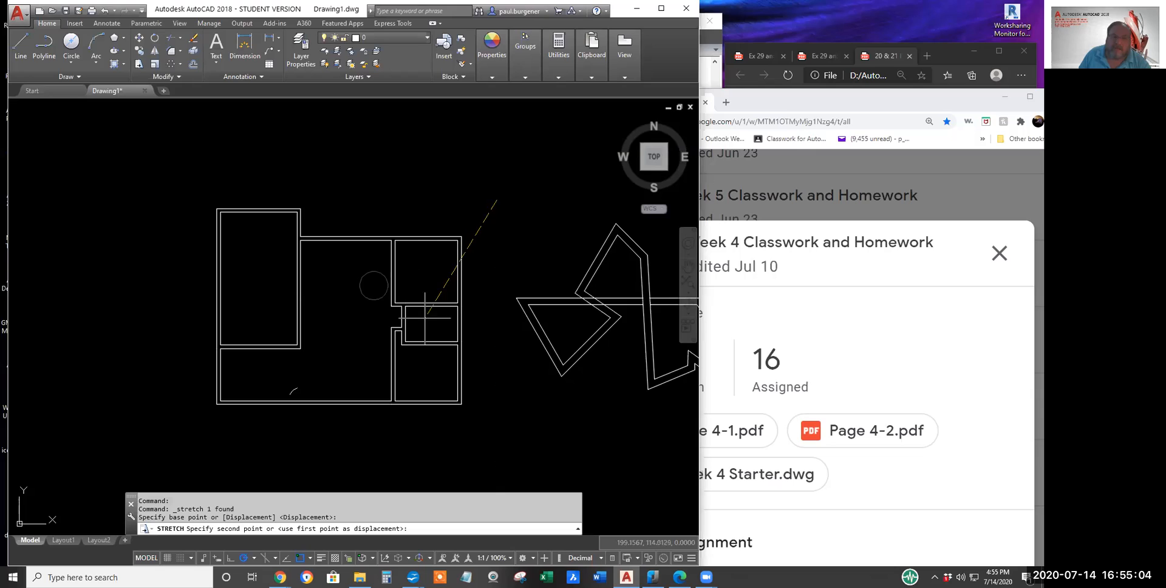
pyautogui.press('Escape')
pyautogui.press('Escape')
pyautogui.press('Escape')
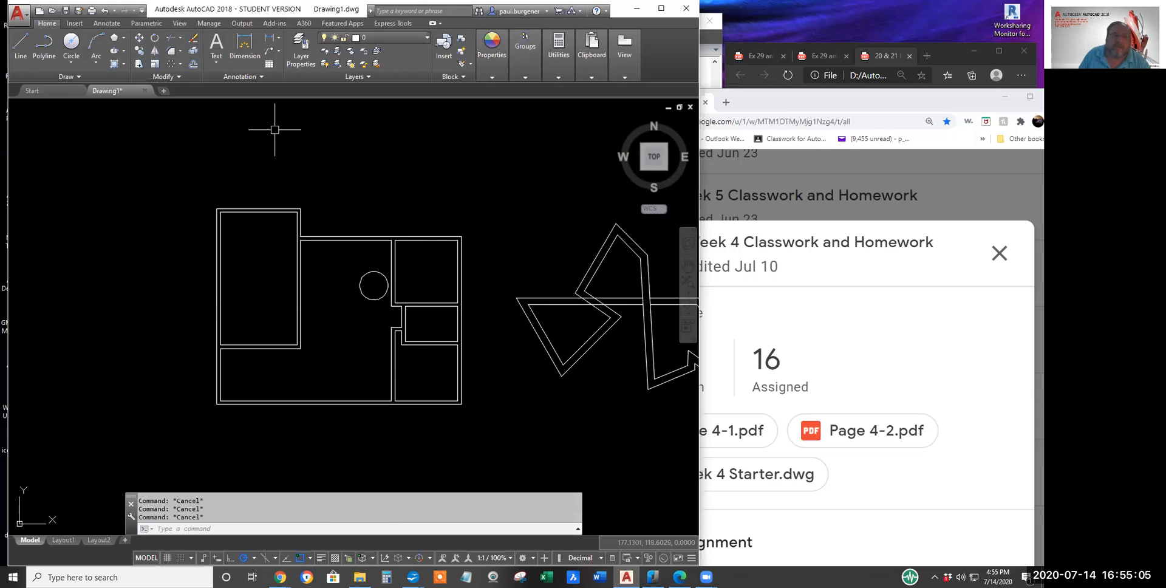
# Step: Stretch the floor plan's right-hand rooms 2 units to the right, using a crossing window that leaves out the circle
pyautogui.click(139, 63)
pyautogui.click(499, 197)
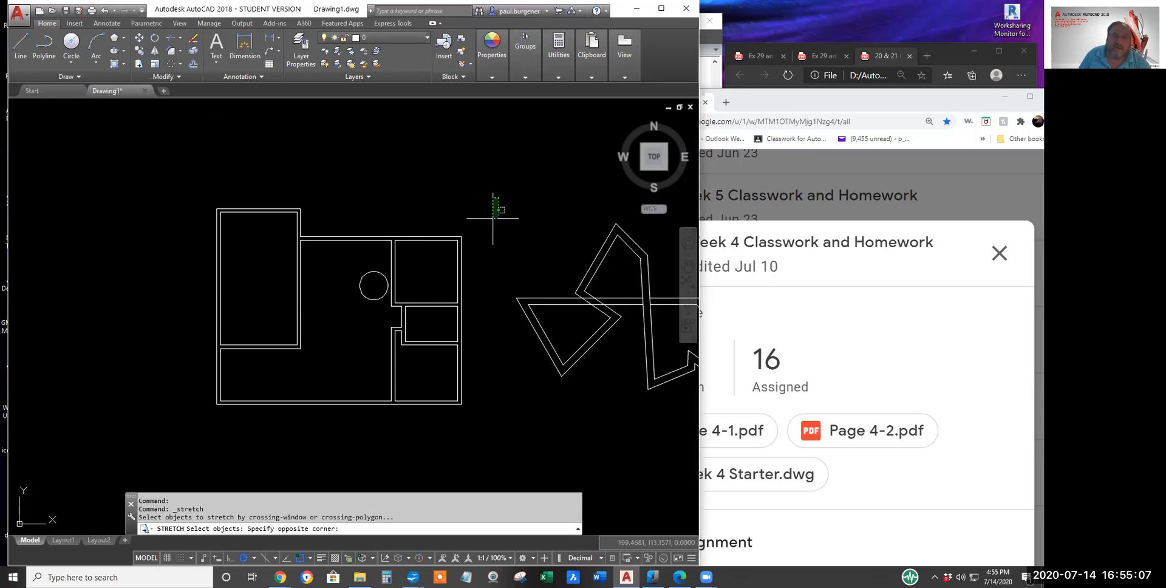
pyautogui.click(380, 430)
pyautogui.press('Return')
pyautogui.click(400, 434)
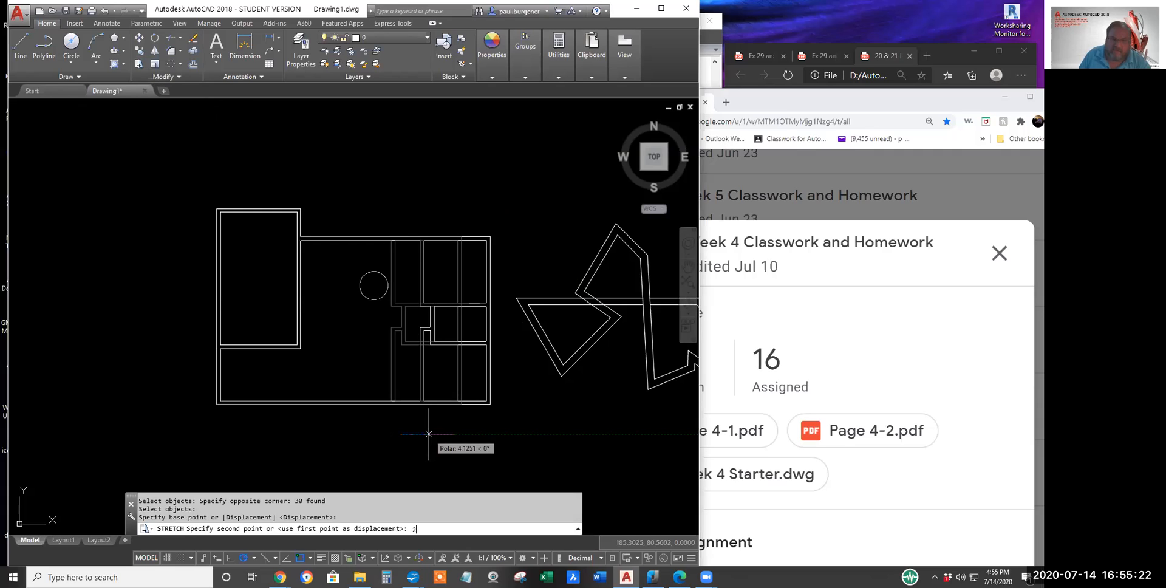
pyautogui.press('Return')
# Step: Stretch the right-hand rooms 3 units to the right with a wider crossing window that also encloses the whole circle
pyautogui.write('s')
pyautogui.press('Return')
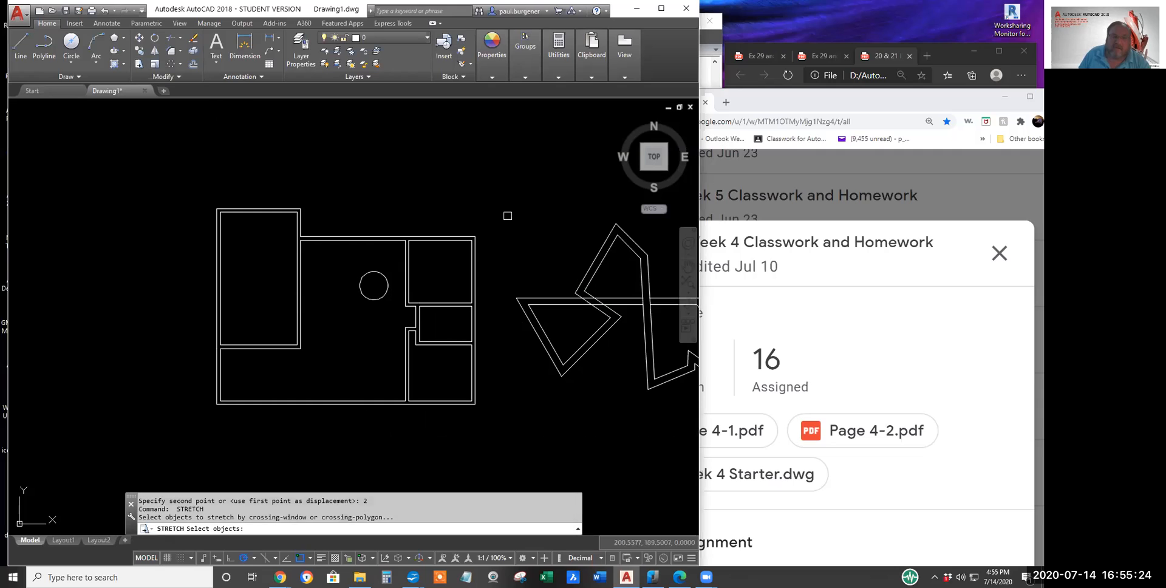
pyautogui.click(505, 208)
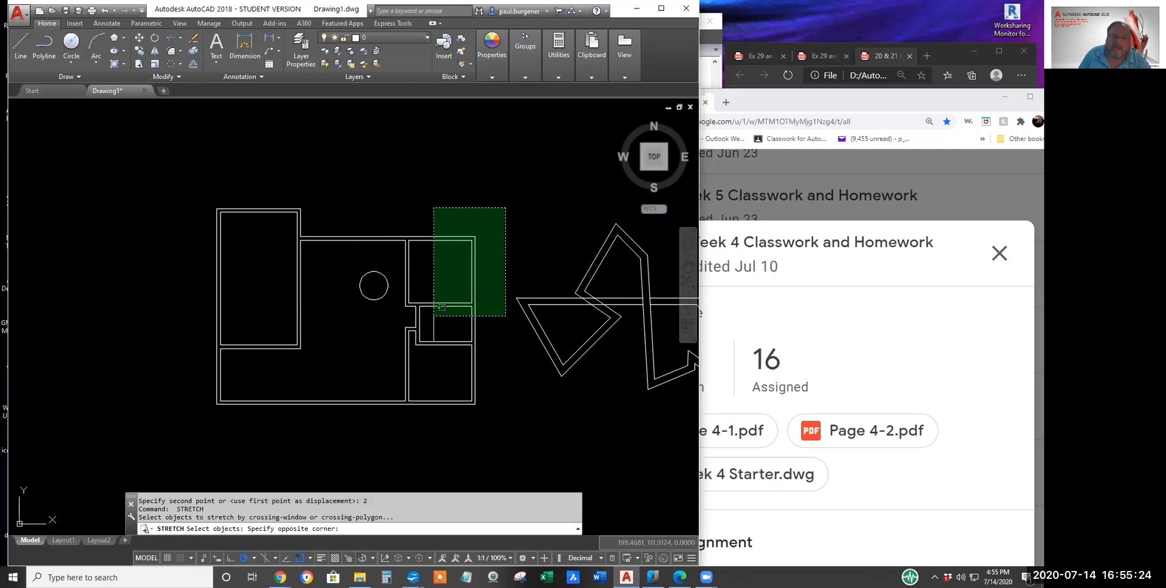
pyautogui.click(363, 443)
pyautogui.press('Return')
pyautogui.click(366, 444)
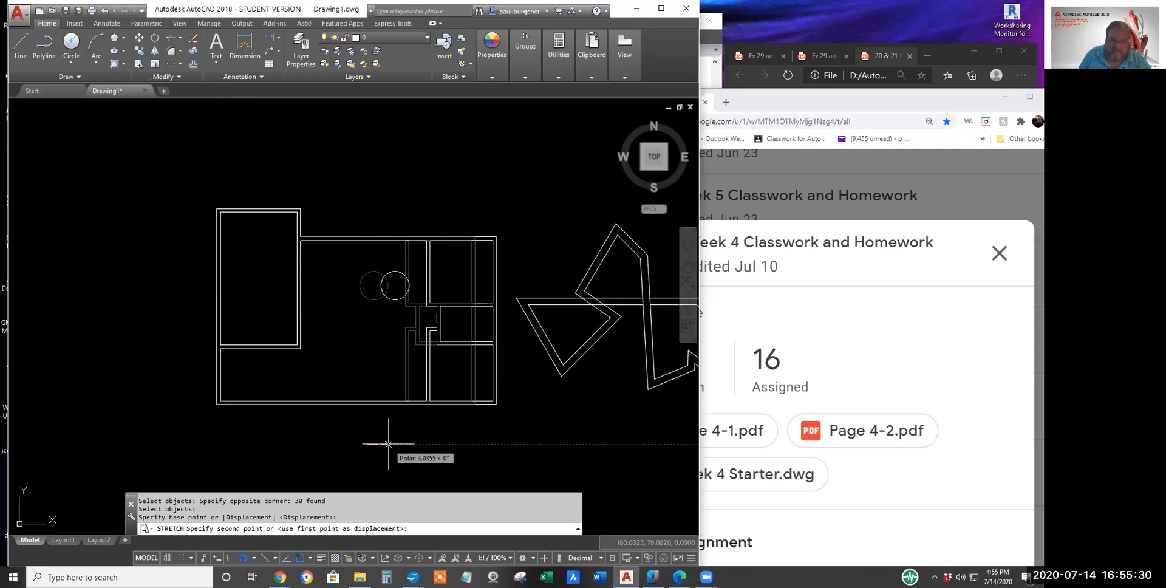
pyautogui.write('3')
pyautogui.press('Return')
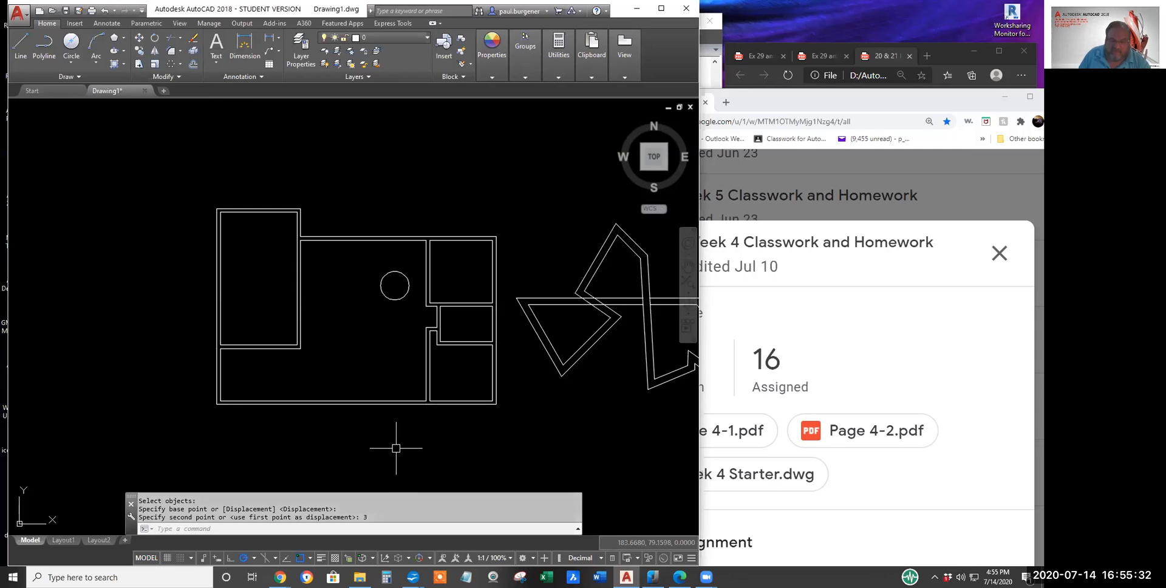
# Step: Undo the last two stretches of the right-hand rooms and the circle in the central room
pyautogui.click(104, 12)
pyautogui.click(104, 12)
pyautogui.click(104, 12)
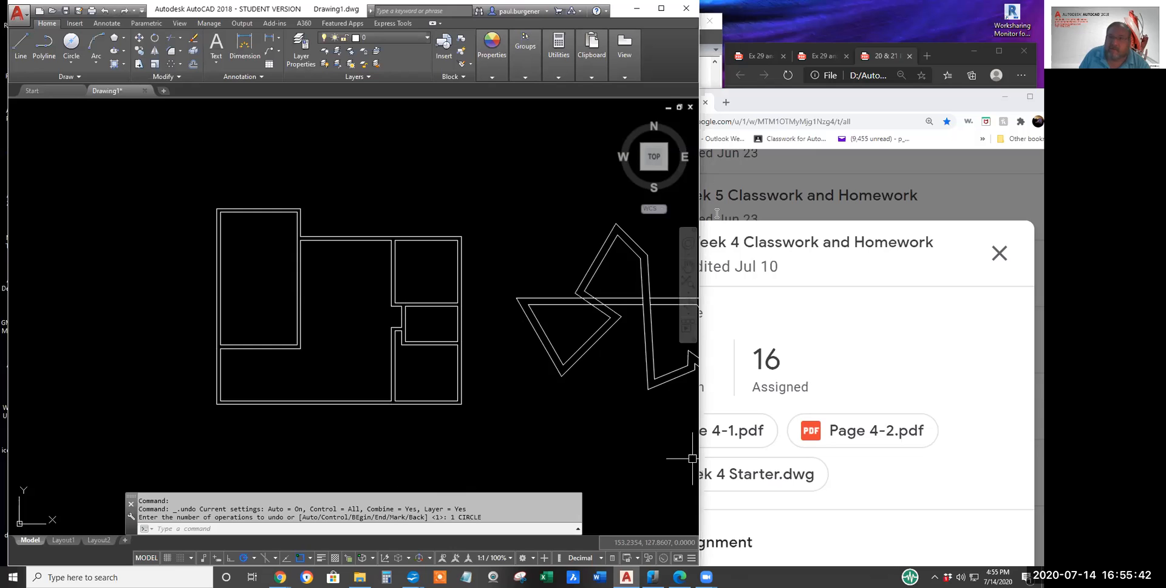
# Step: Switch to nanoCAD and stretch the floor plan's right-hand rooms 3 units horizontally to the right with a crossing window
pyautogui.click(709, 73)
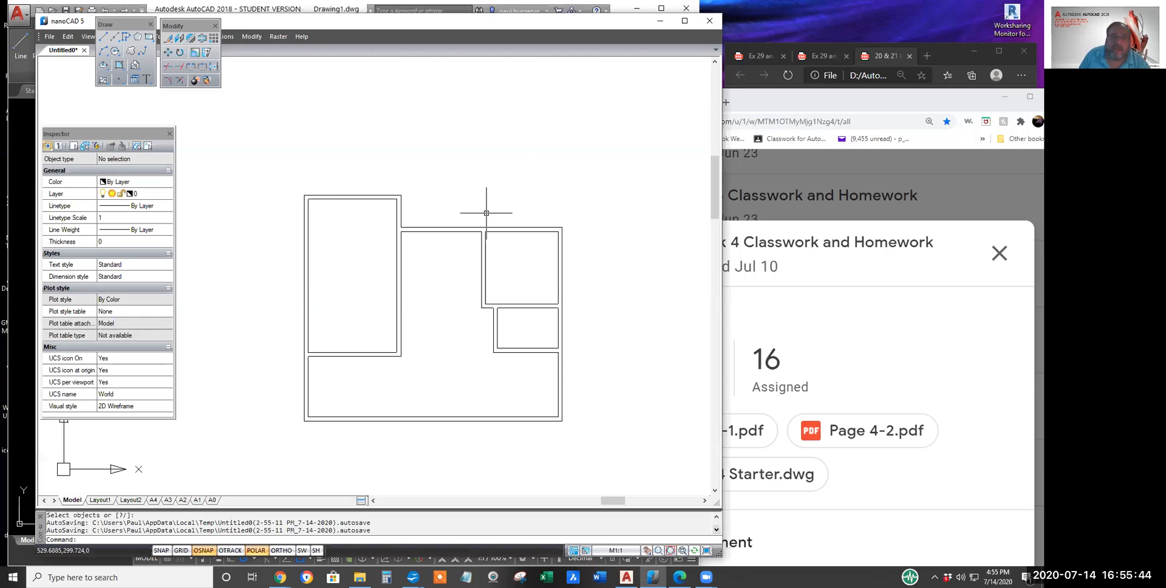
pyautogui.click(207, 51)
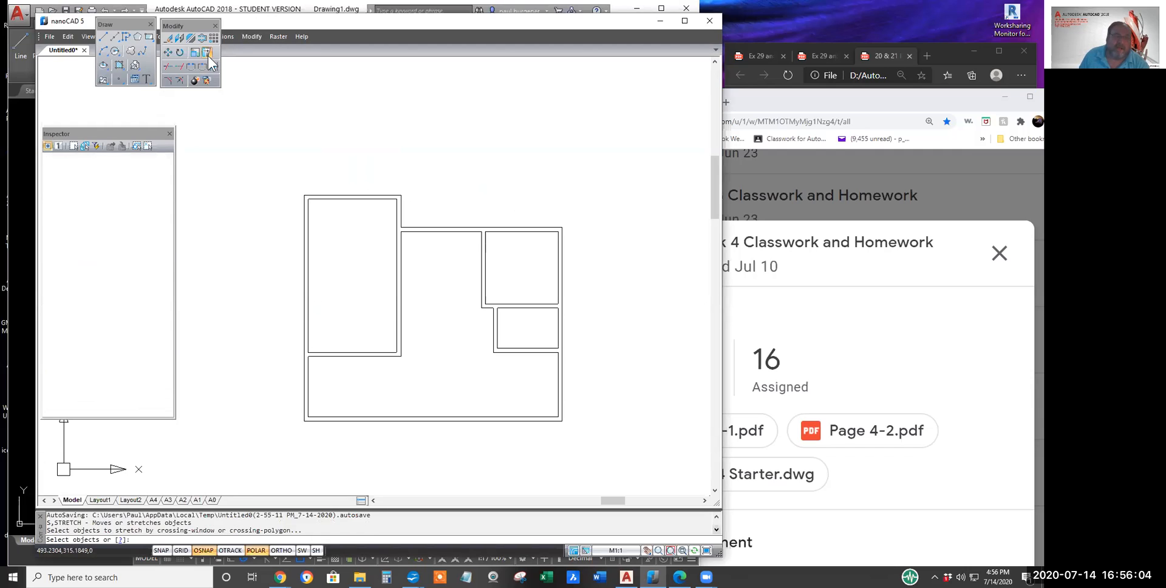
pyautogui.click(596, 188)
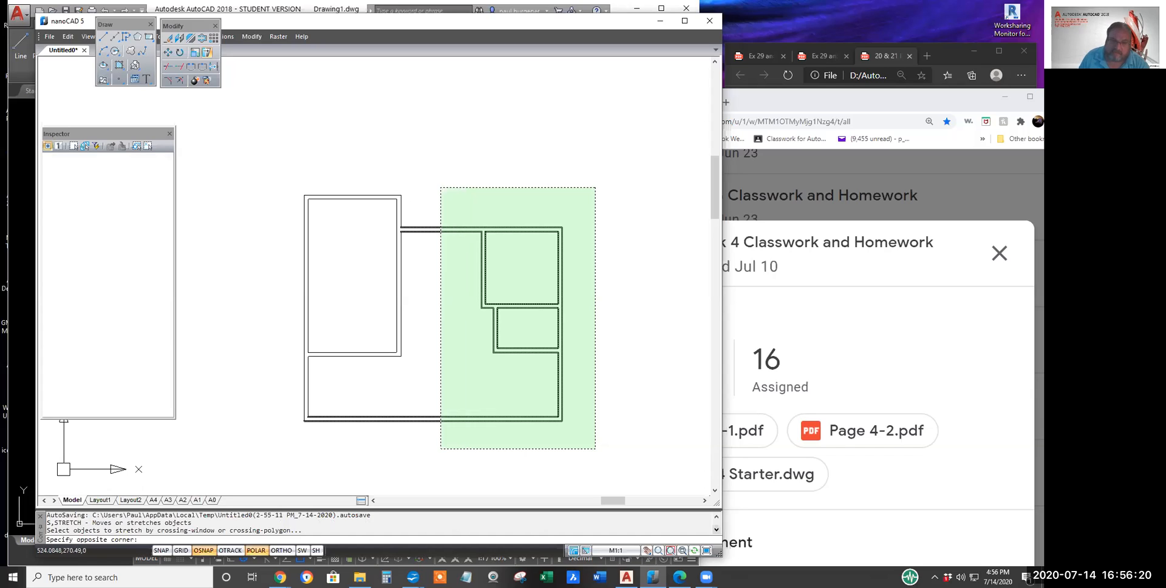
pyautogui.click(441, 449)
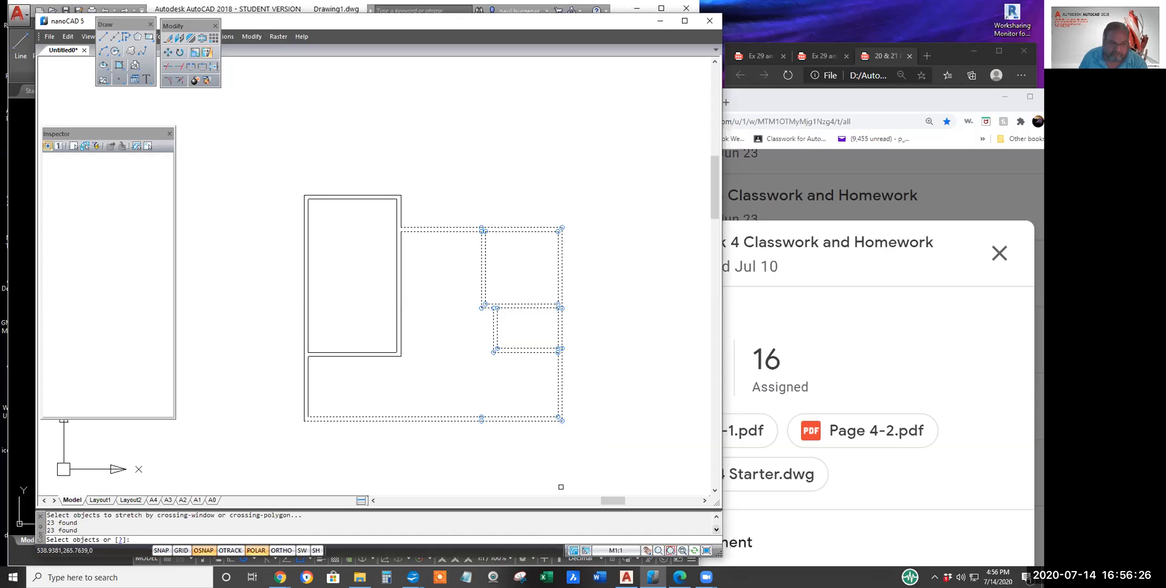
pyautogui.press('Return')
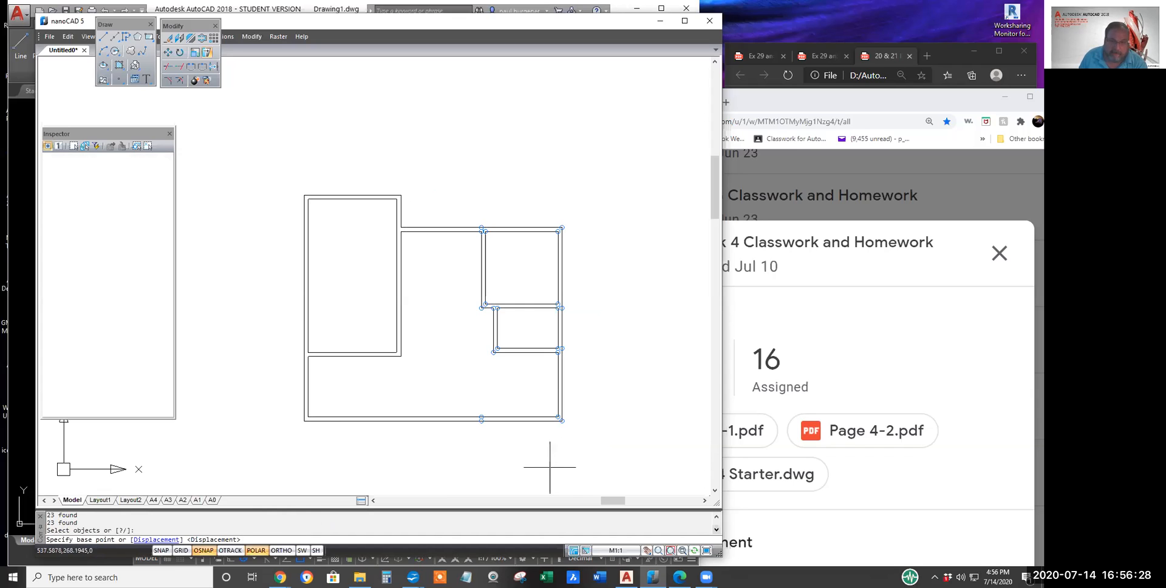
pyautogui.click(492, 379)
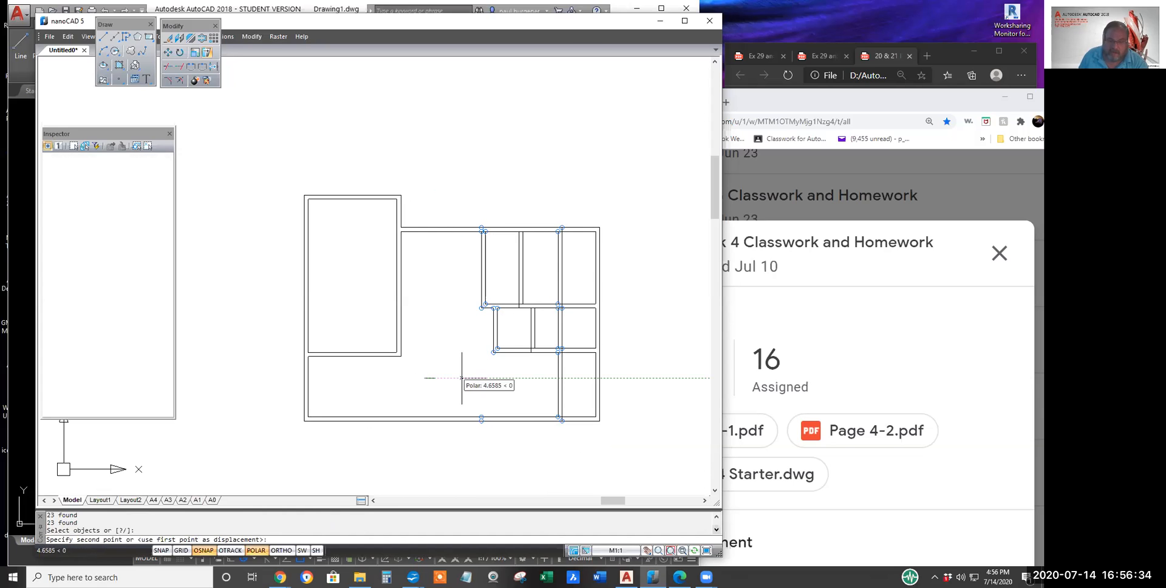
pyautogui.write('3')
pyautogui.press('Return')
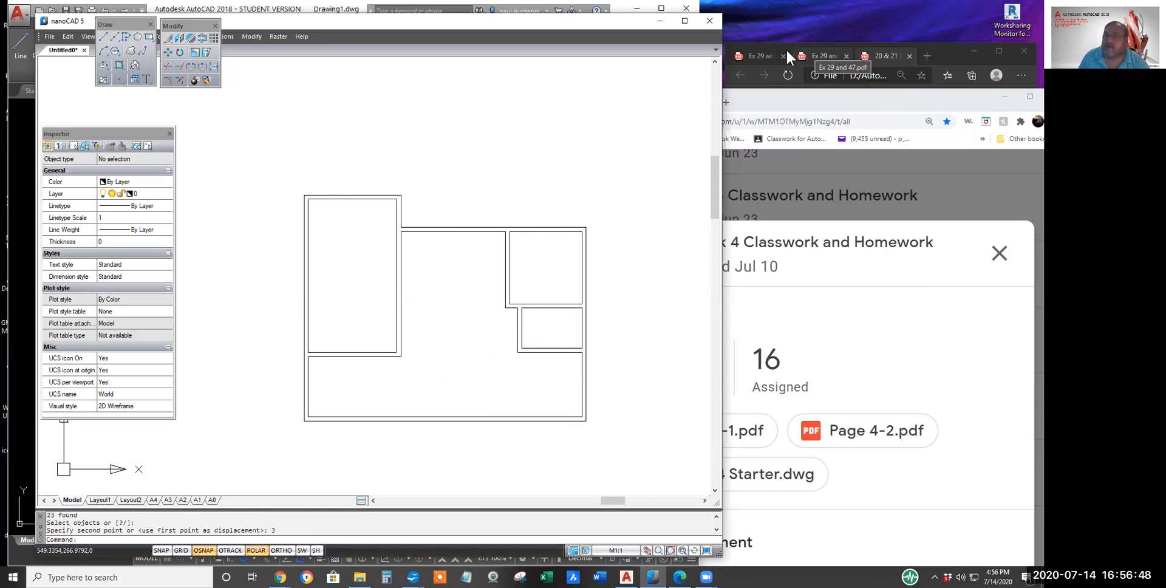
# Step: Close the PDF of exercises 20 and 21 and check the Ex 29 and 47.pdf documents in the PDF viewer
pyautogui.click(891, 55)
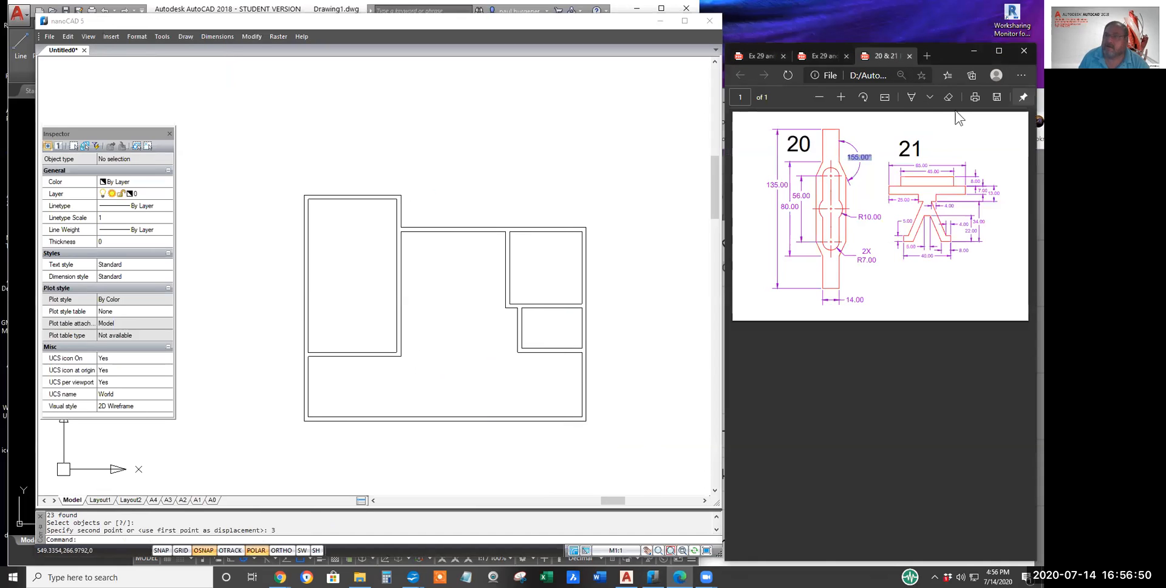
pyautogui.click(909, 56)
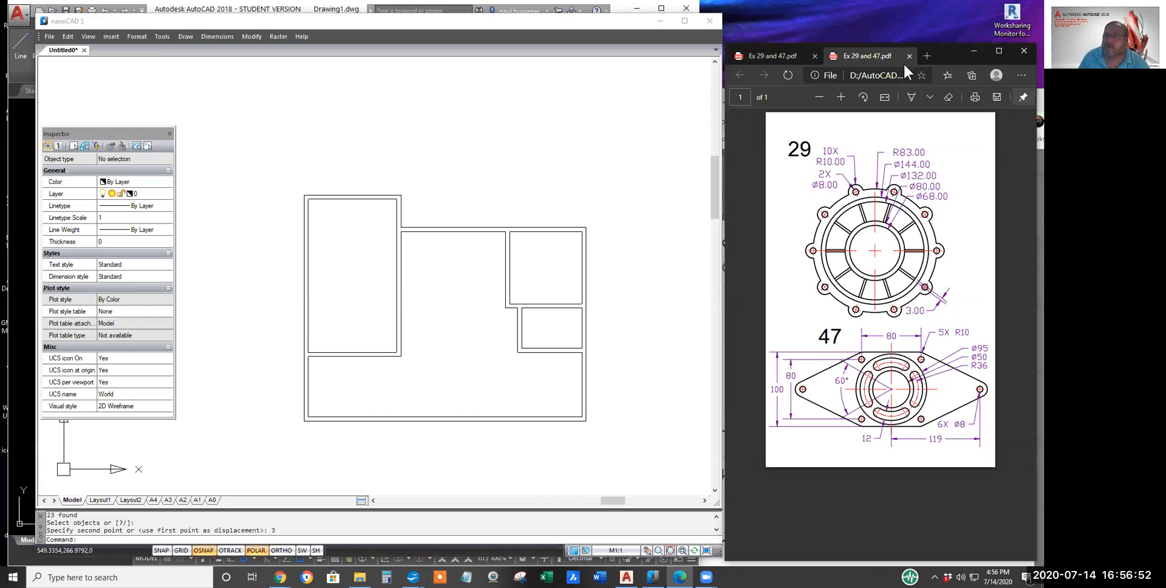
pyautogui.click(781, 54)
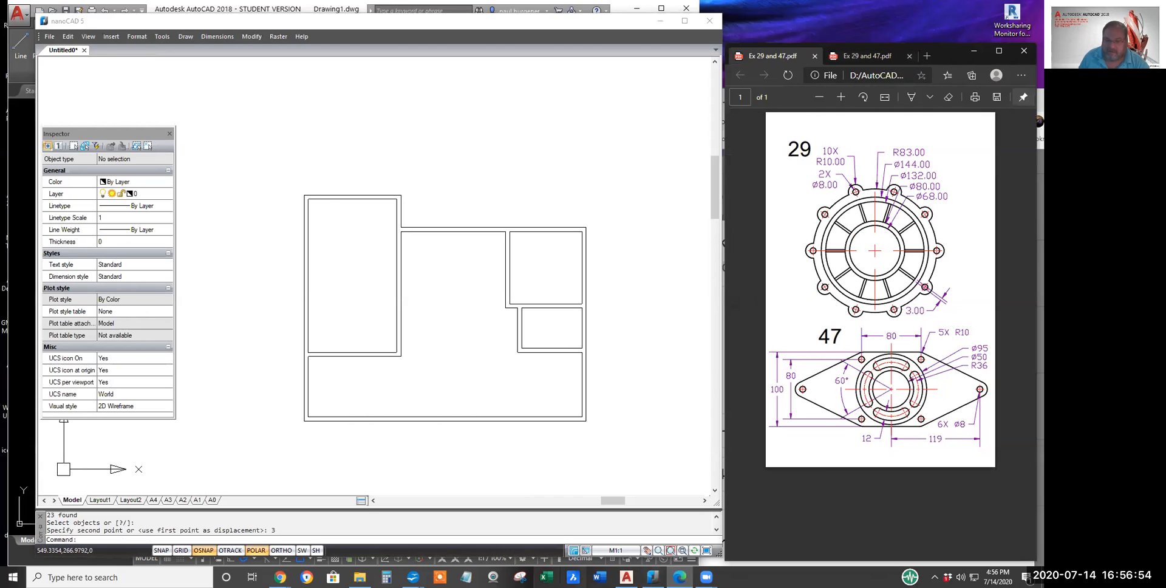
# Step: Switch to Google Classroom, open the Week 4 worksheet Page 4-1.pdf, and examine the Stretch dimensions in Step 4
pyautogui.click(280, 576)
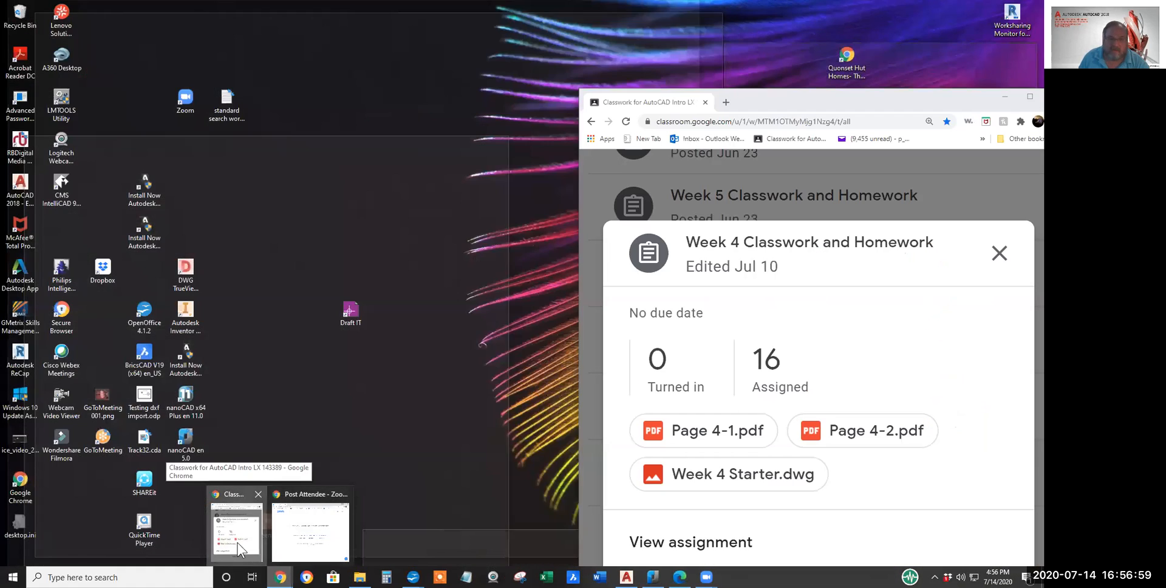
pyautogui.click(231, 556)
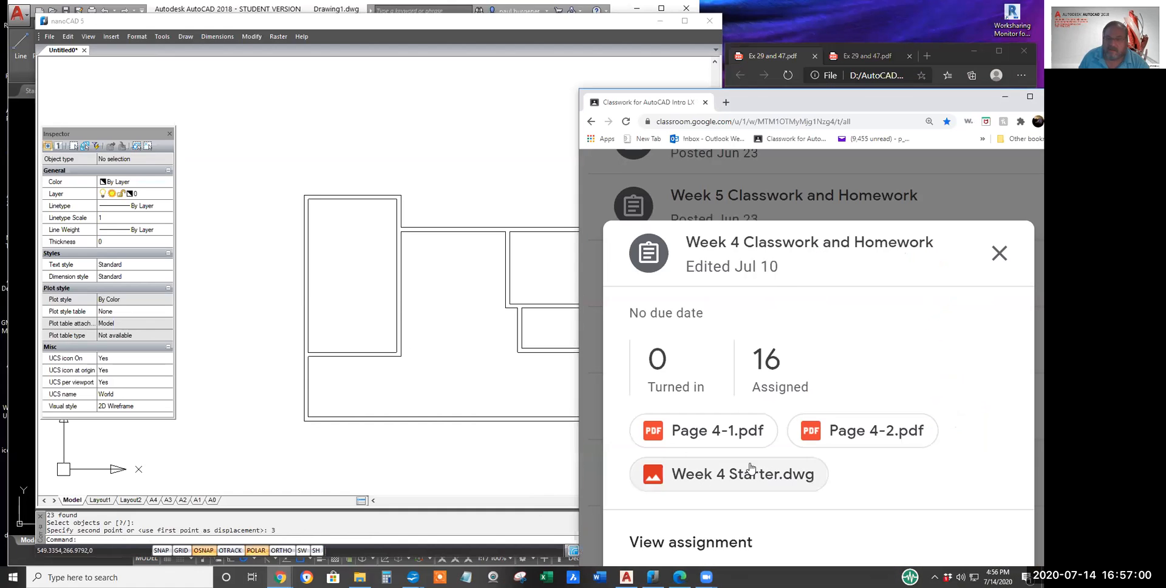
pyautogui.scroll(2, 755, 448)
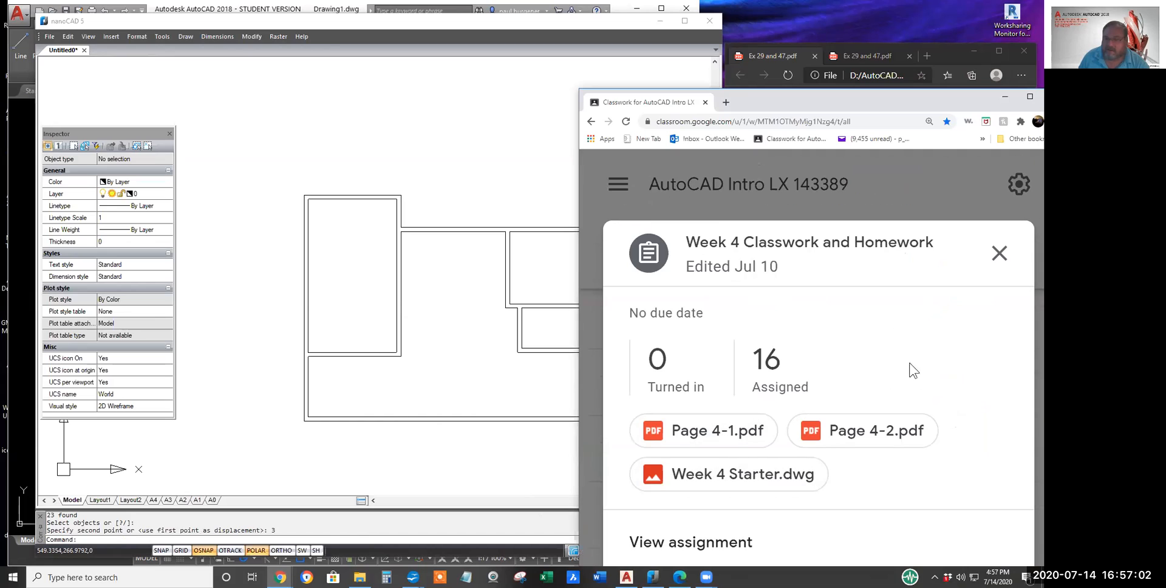
pyautogui.click(755, 442)
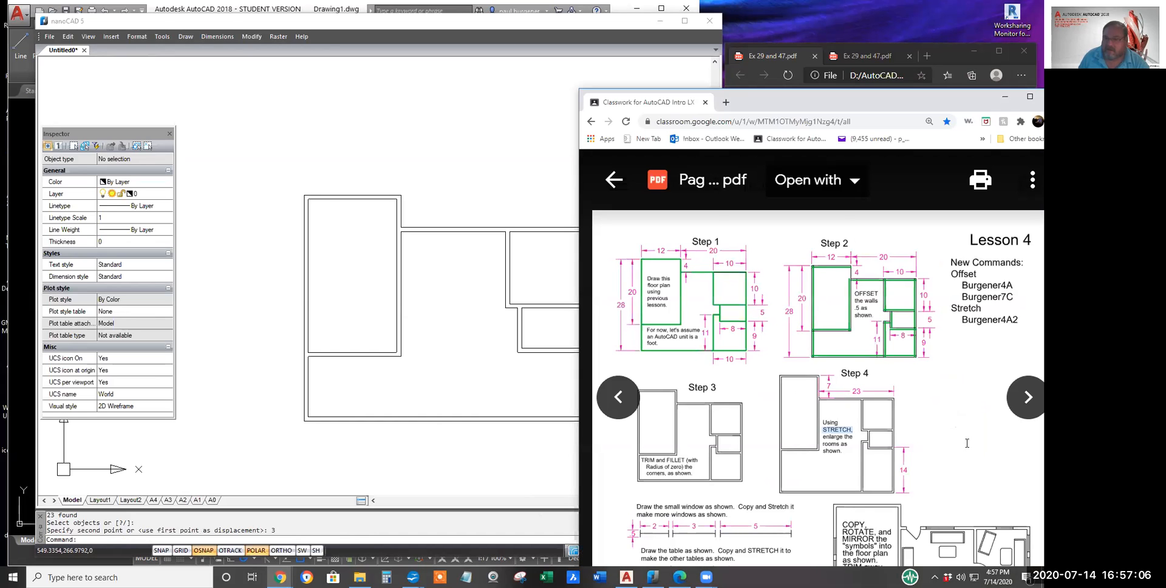
pyautogui.scroll(-3, 966, 443)
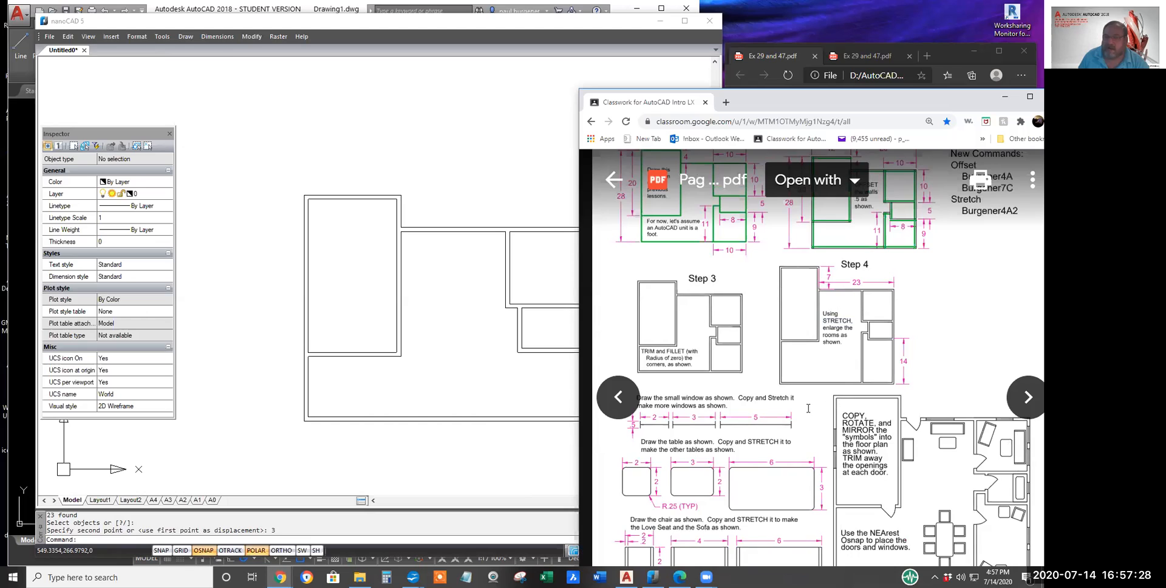
# Step: Return to nanoCAD and stretch the floor plan's bottom wall 5 units straight down, using a crossing window across its lower end
pyautogui.click(498, 340)
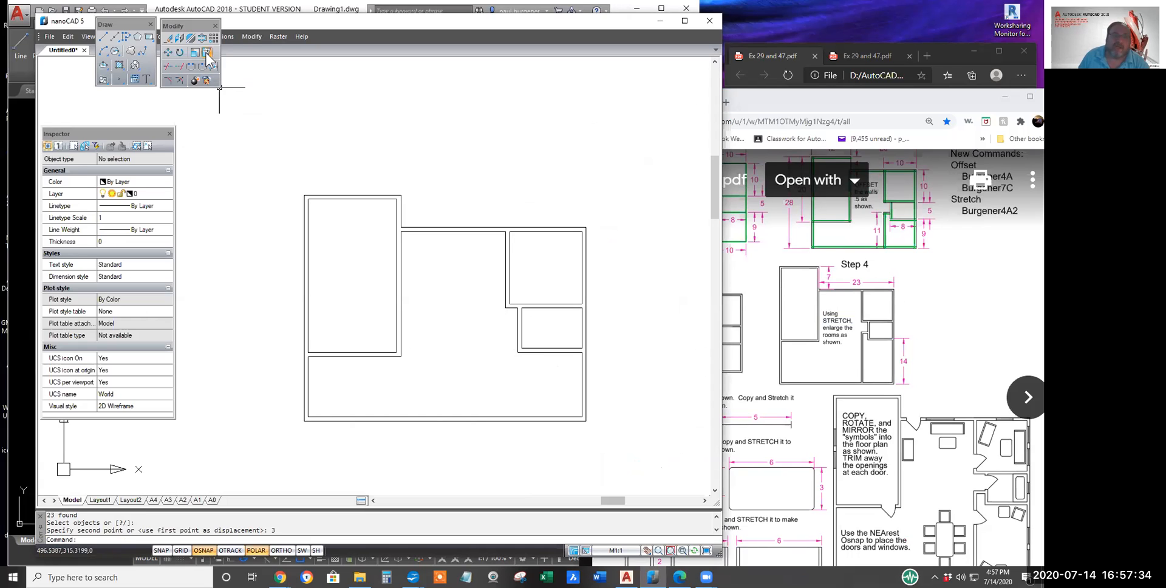
pyautogui.click(213, 66)
pyautogui.click(625, 398)
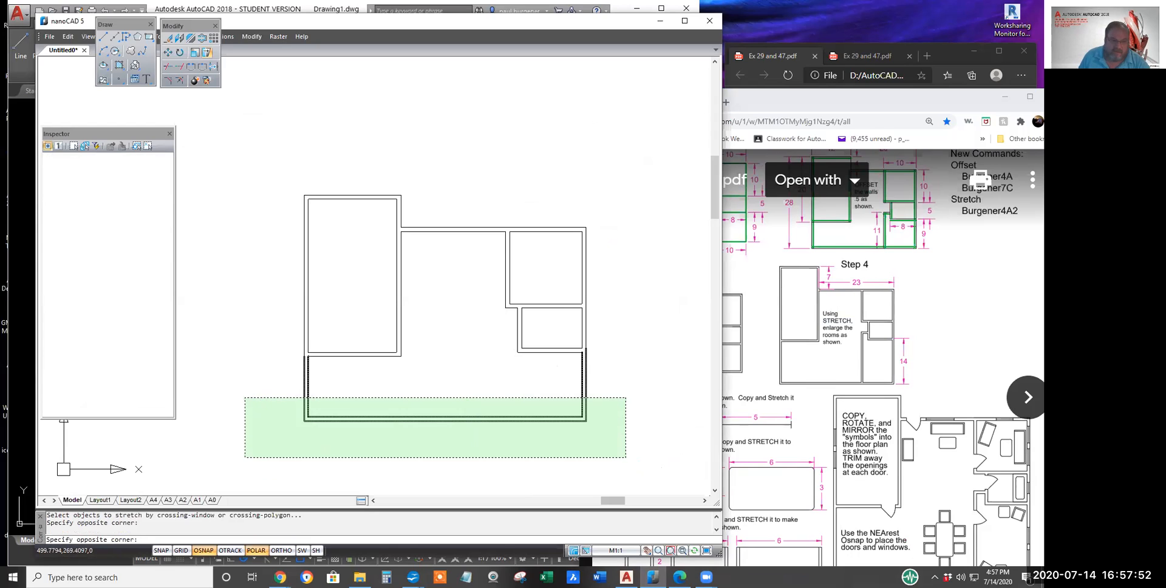
pyautogui.click(262, 448)
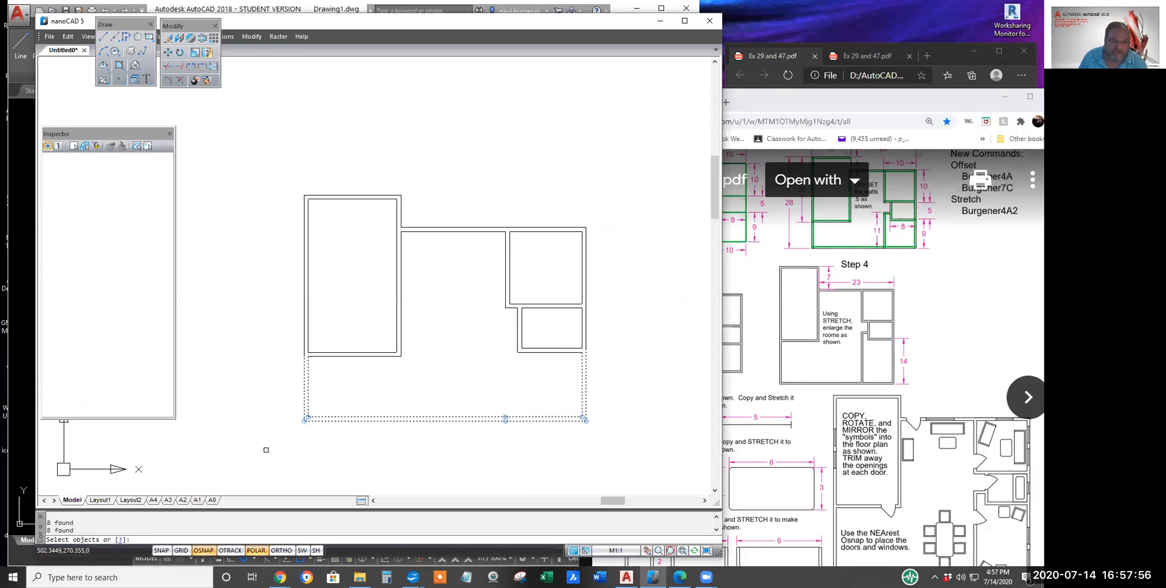
pyautogui.press('Return')
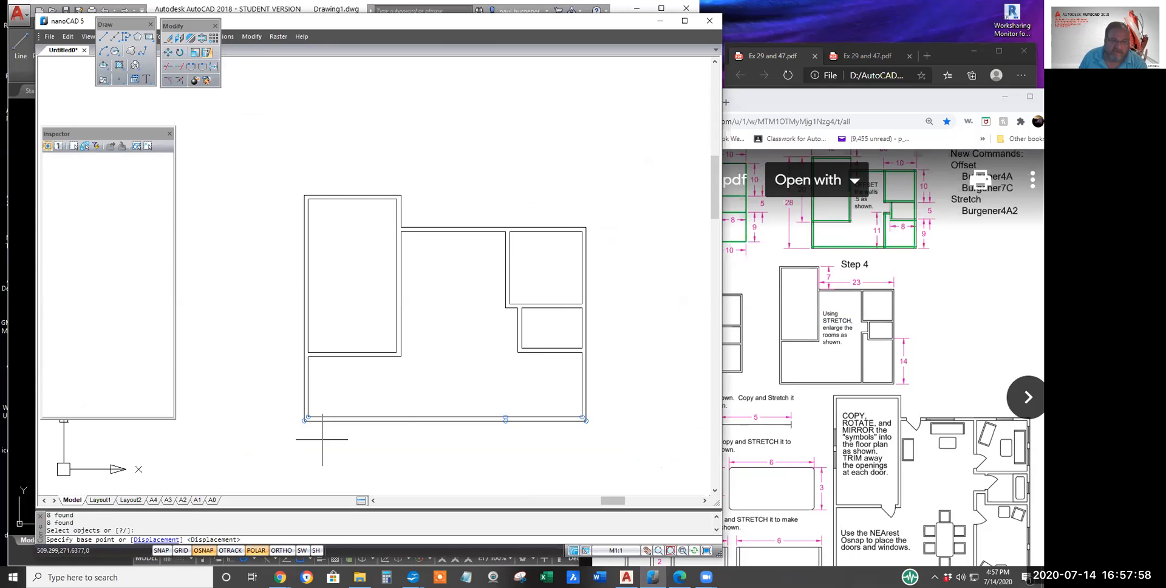
pyautogui.click(450, 313)
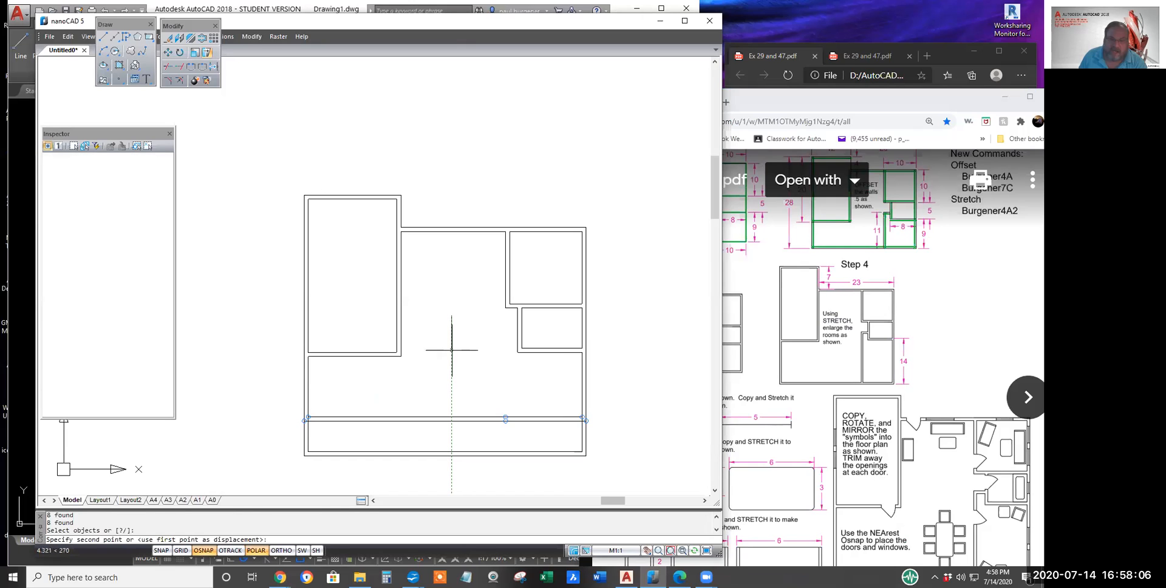
pyautogui.write('5')
pyautogui.press('Return')
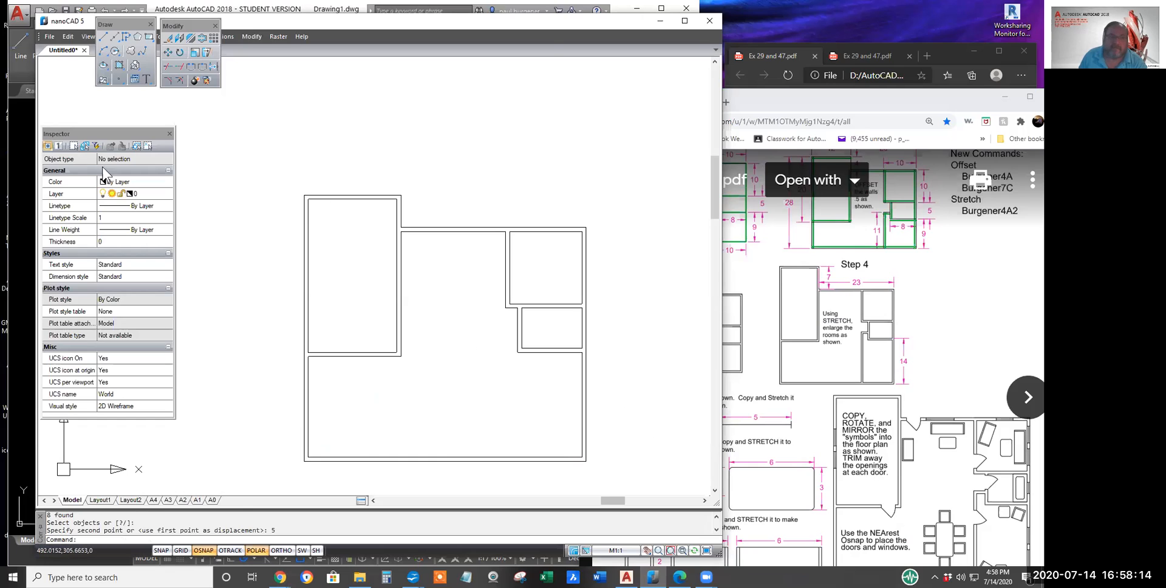
# Step: Switch to AutoCAD and stretch the floor plan's bottom wall 5 units straight down with a crossing window
pyautogui.click(28, 189)
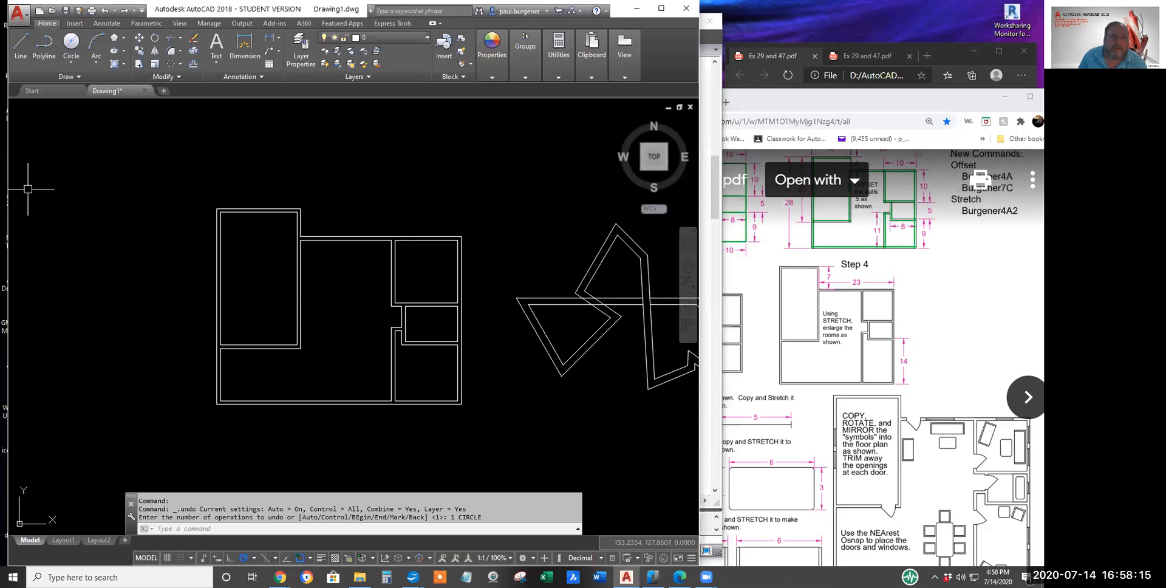
pyautogui.click(138, 63)
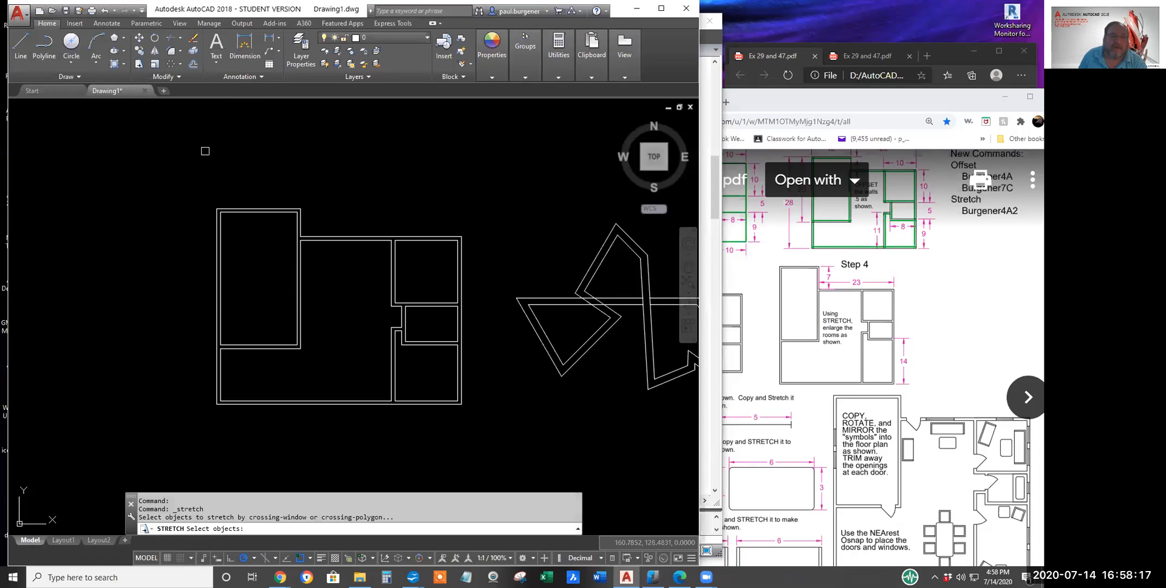
pyautogui.click(480, 422)
pyautogui.click(157, 379)
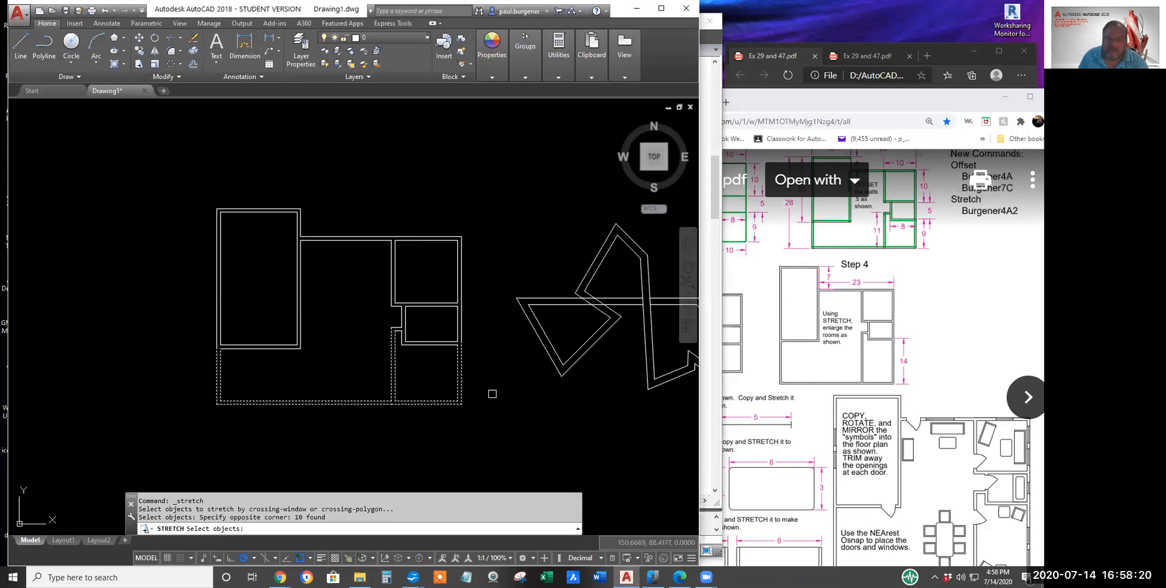
pyautogui.press('Return')
pyautogui.click(496, 359)
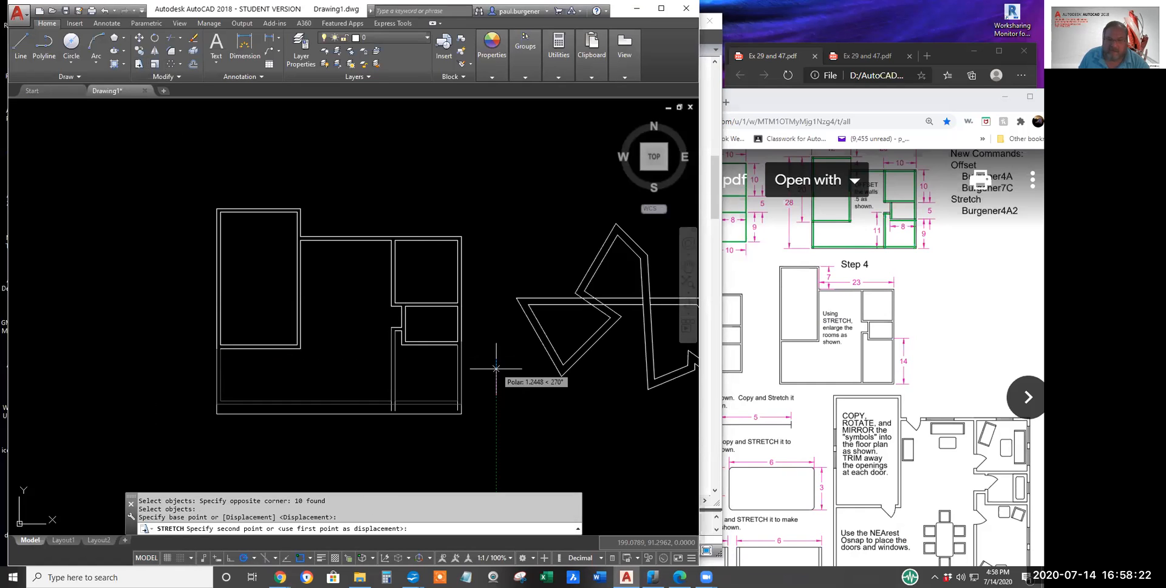
pyautogui.write('5')
pyautogui.press('Return')
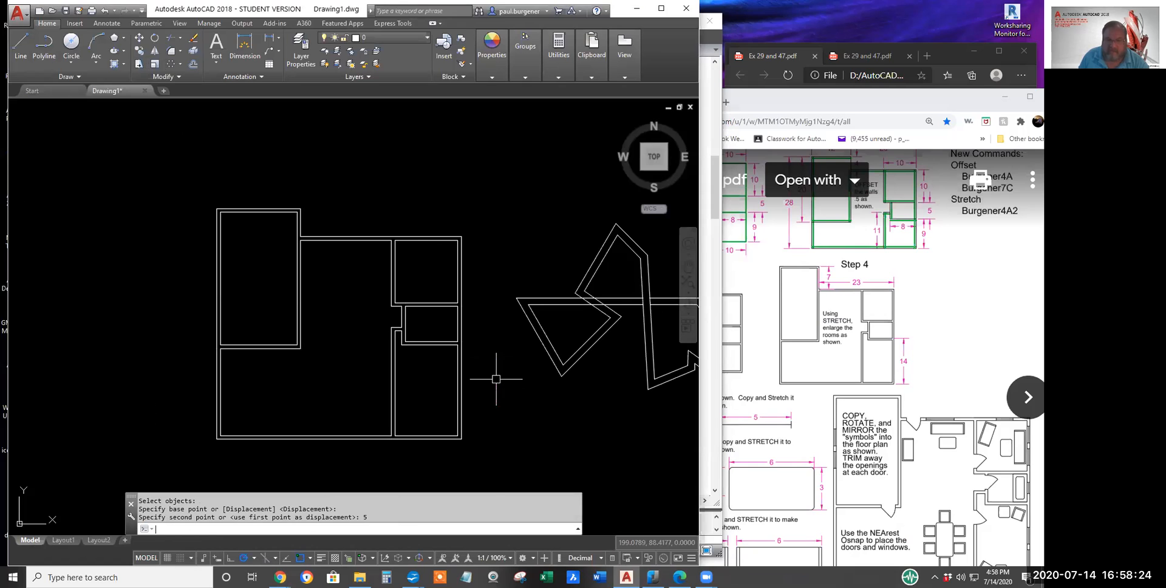
# Step: Stretch the floor plan's bottom wall 8 units straight up with a crossing window across its lower end, and undo that stretch
pyautogui.click(140, 64)
pyautogui.click(491, 467)
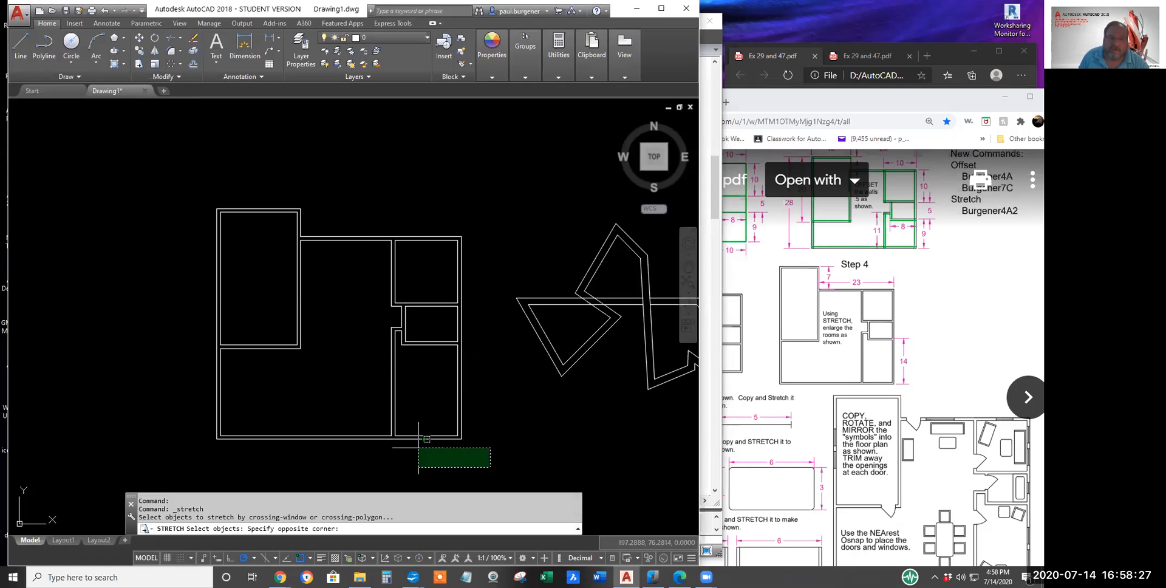
pyautogui.click(182, 411)
pyautogui.press('Return')
pyautogui.click(509, 438)
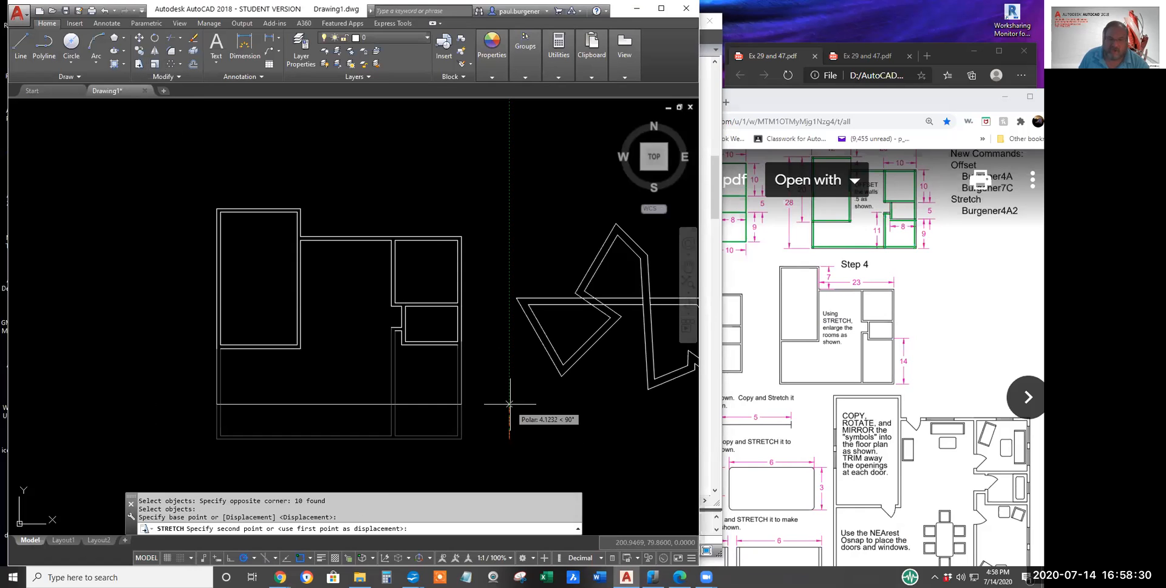
pyautogui.write('8')
pyautogui.press('Return')
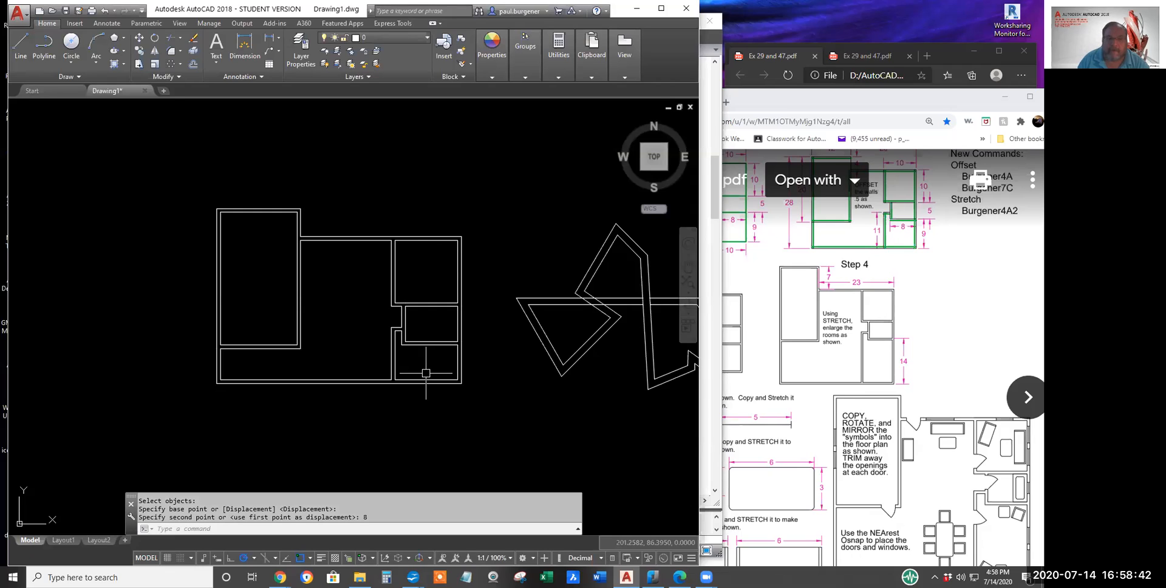
pyautogui.click(105, 11)
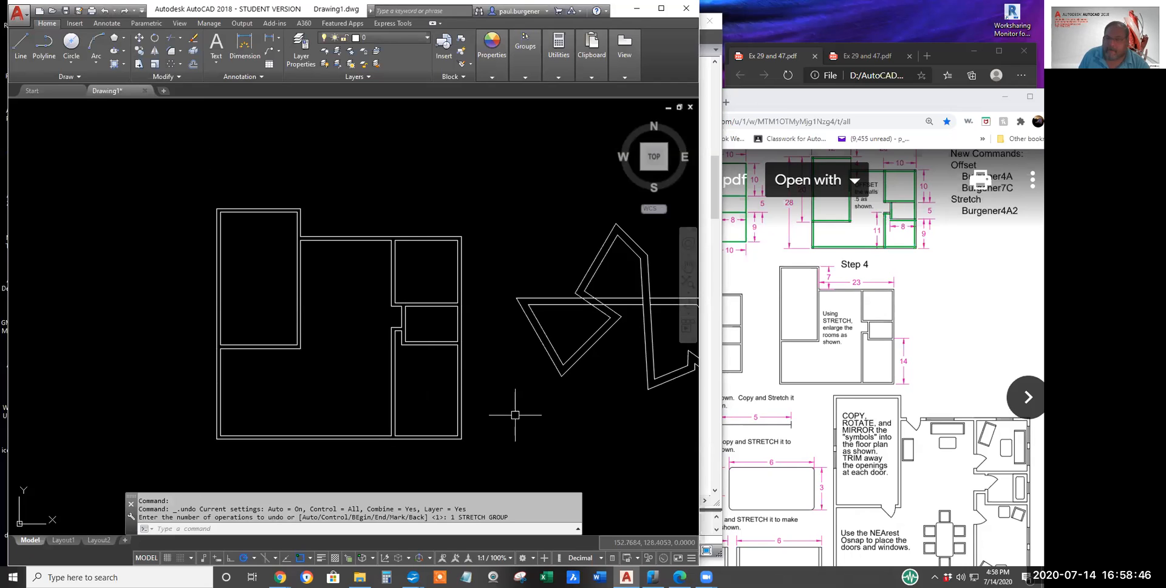
# Step: Switch to the Google Classroom worksheet, examine the furniture symbols below Step 4, and narrow the browser window to fit beside the drawing
pyautogui.click(815, 423)
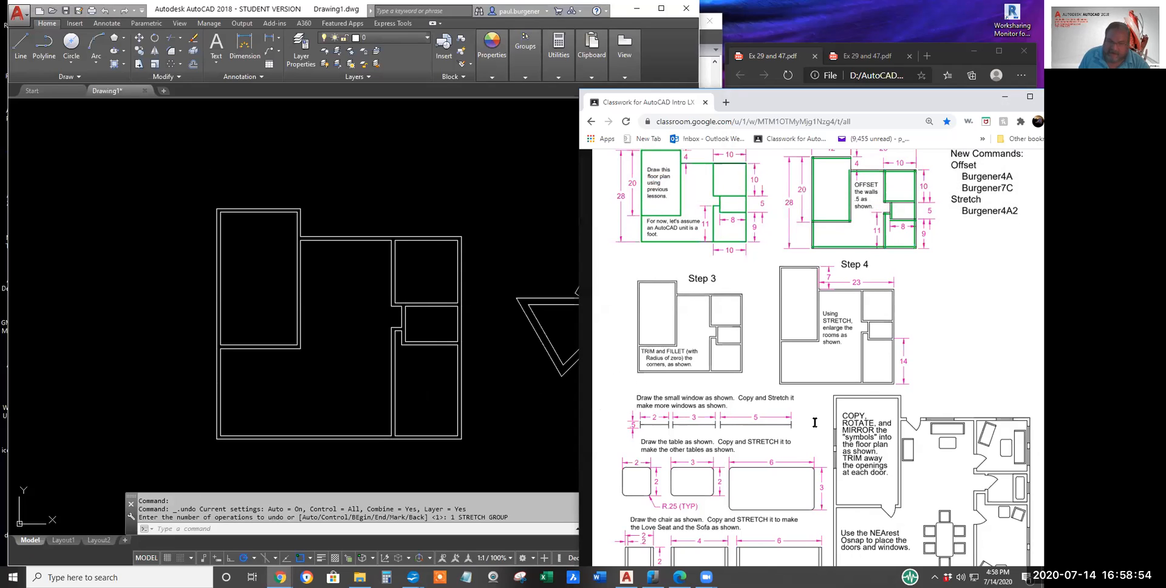
pyautogui.scroll(-2, 814, 428)
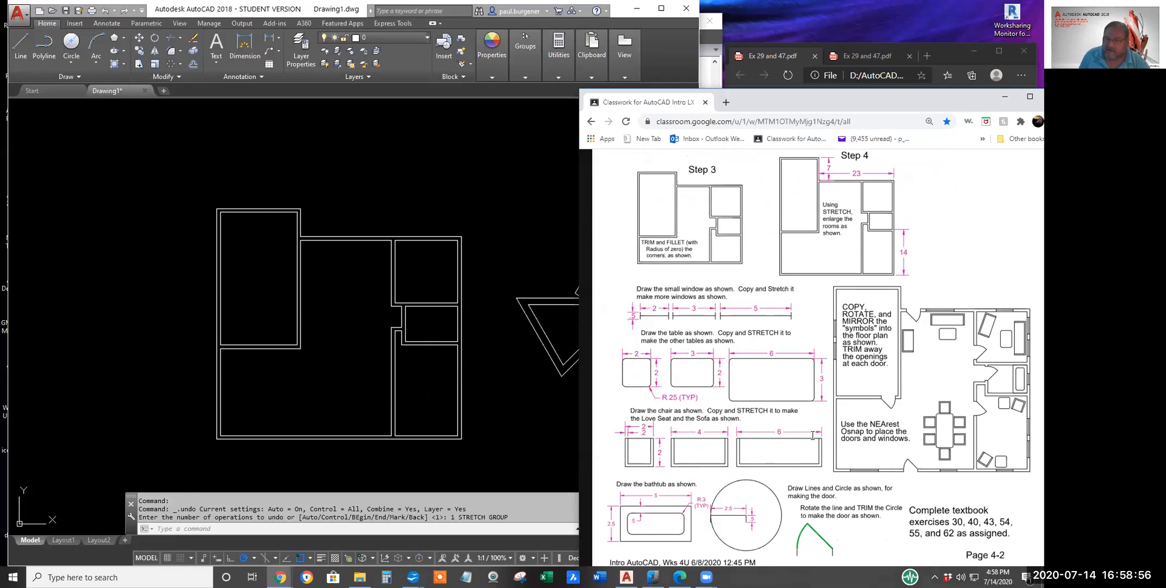
pyautogui.scroll(-1, 813, 436)
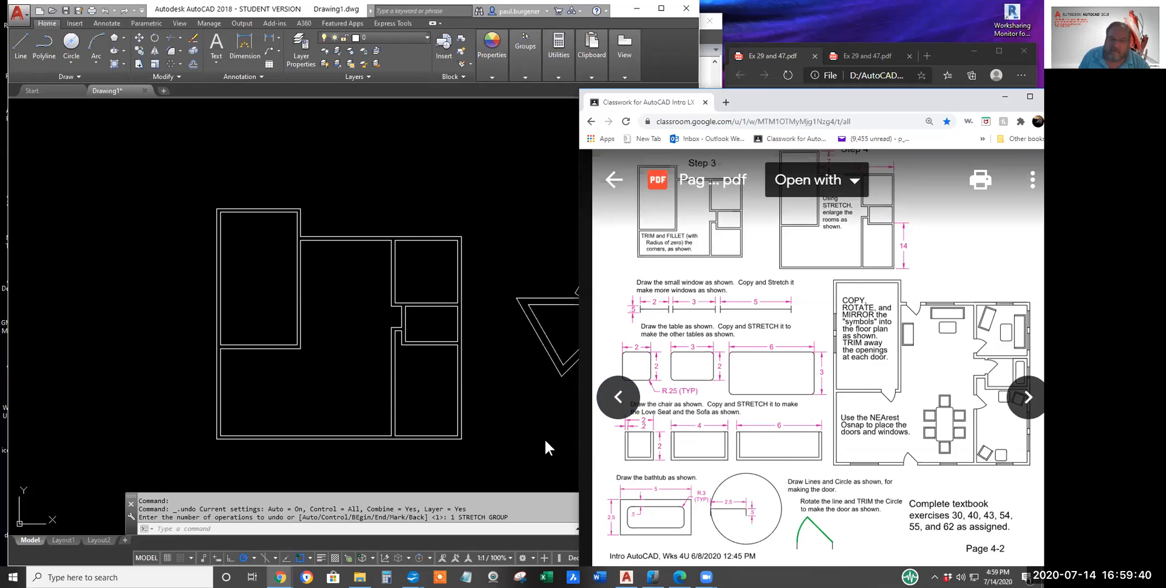
pyautogui.click(498, 394)
pyautogui.moveTo(480, 392); pyautogui.dragTo(333, 381, button='middle')
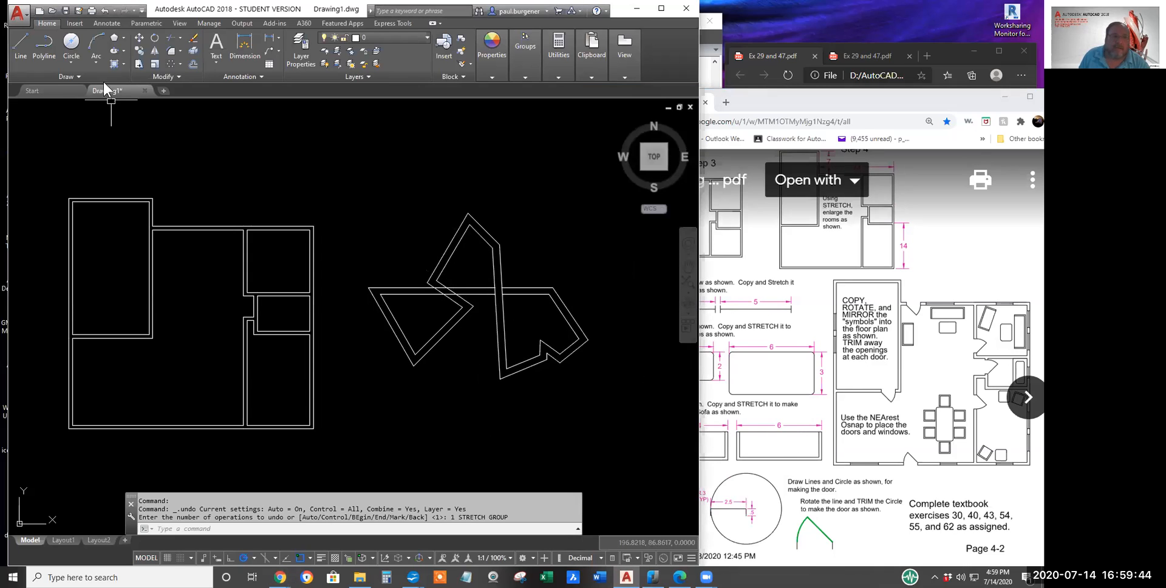
pyautogui.click(20, 41)
pyautogui.click(774, 407)
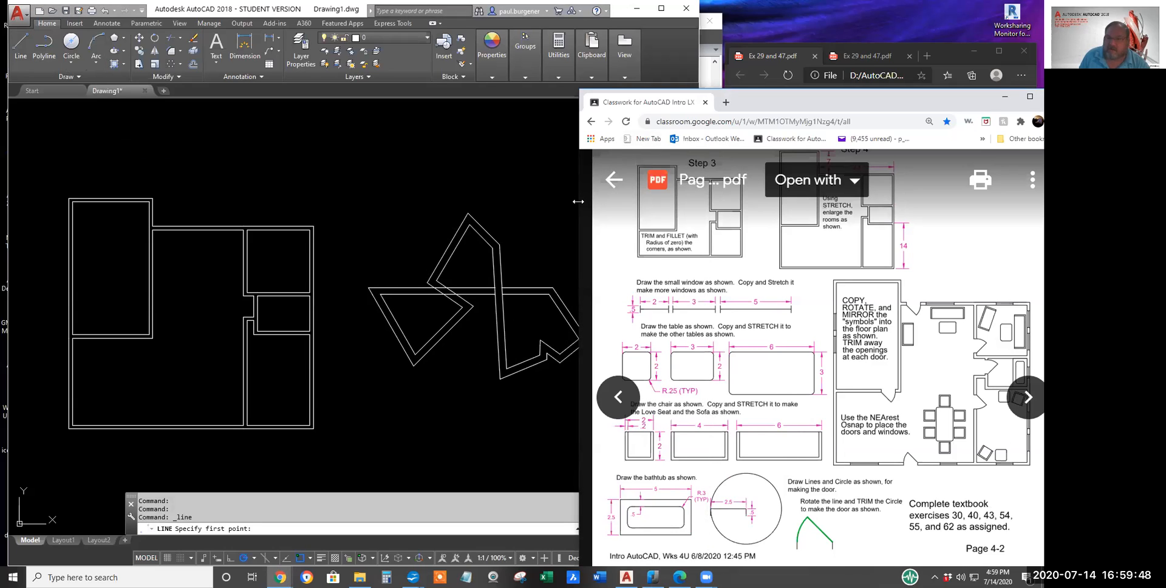
pyautogui.moveTo(578, 201); pyautogui.dragTo(695, 201)
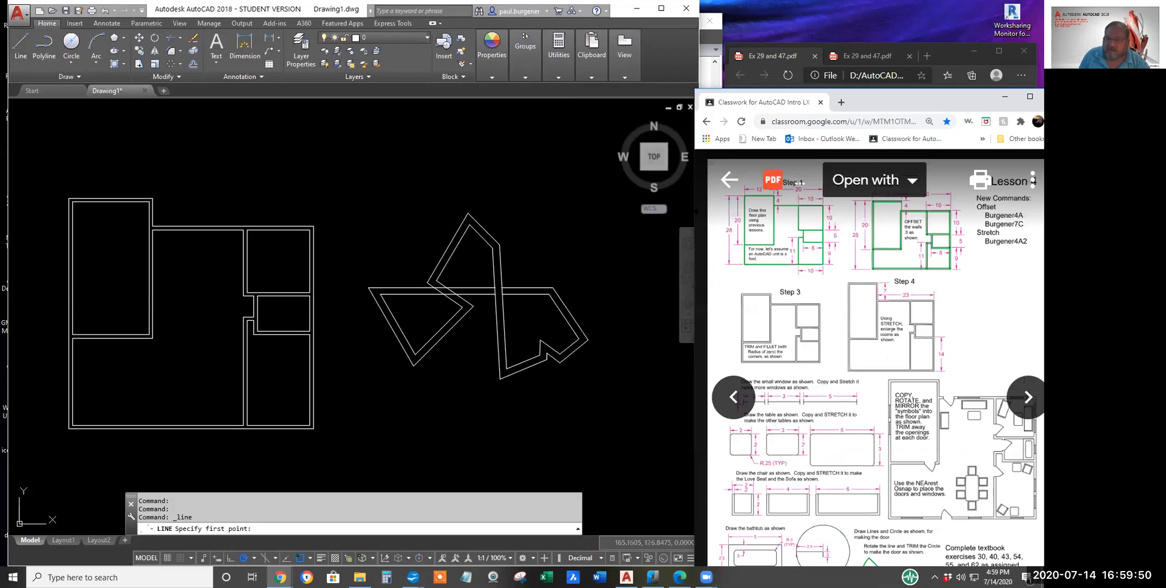
# Step: Switch to AutoCAD and draw a closed 2 by 2 unit square with the Line command in the empty space below the double-line zigzag shape
pyautogui.click(25, 44)
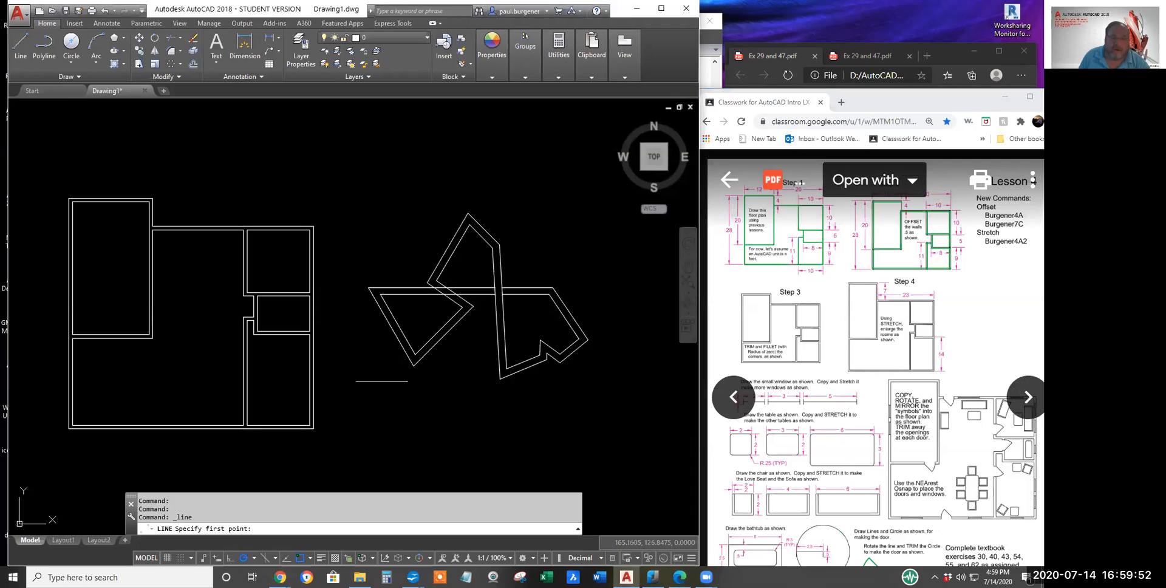
pyautogui.click(399, 427)
pyautogui.write('2')
pyautogui.press('Return')
pyautogui.write('2')
pyautogui.press('Return')
pyautogui.write('2')
pyautogui.press('Return')
pyautogui.write('c')
pyautogui.press('Return')
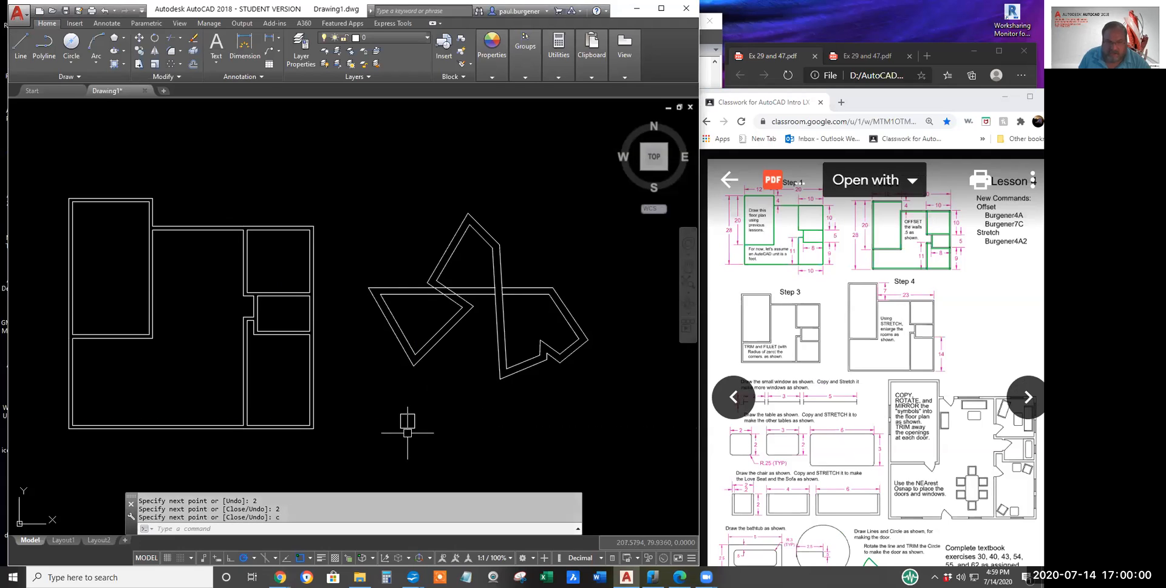
# Step: Offset the square's right, bottom and left sides inward by 0.2 units to form the chair's arms and back
pyautogui.scroll(5, 403, 422)
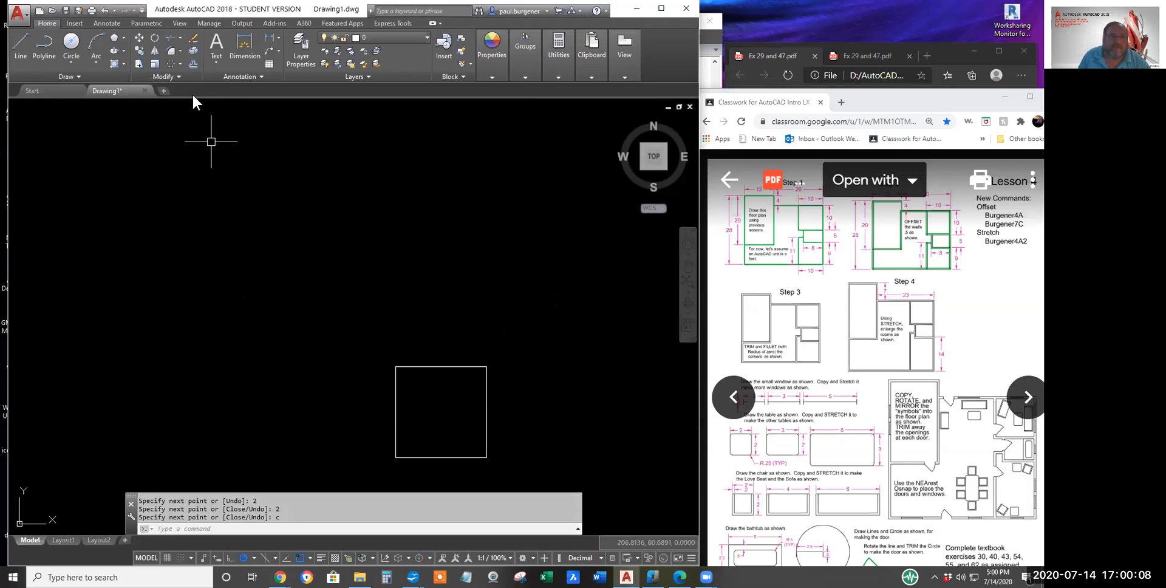
pyautogui.click(192, 63)
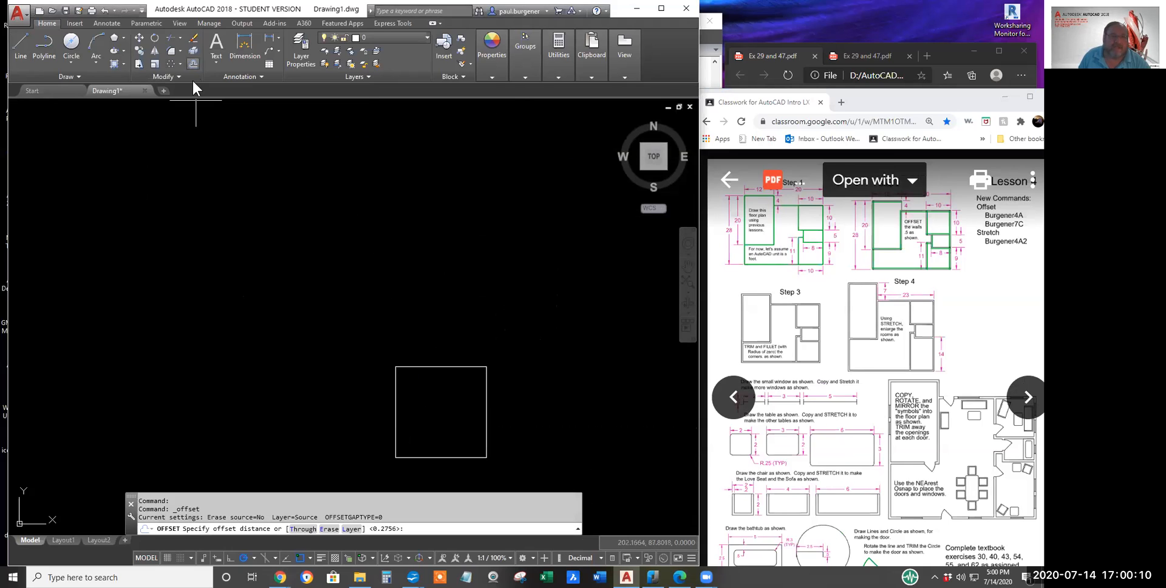
pyautogui.write('.')
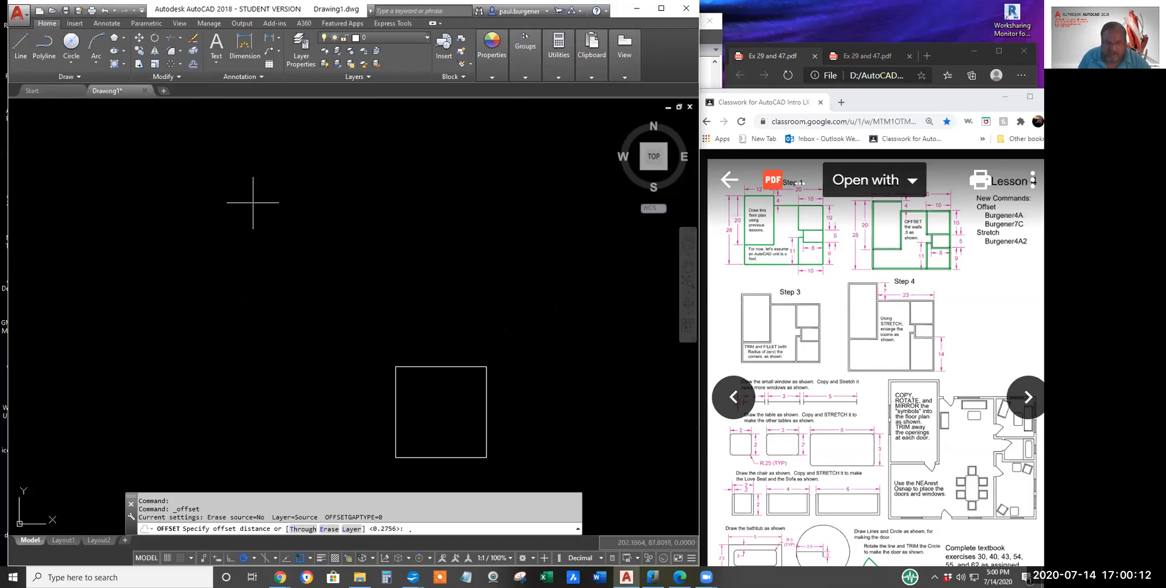
pyautogui.write('2')
pyautogui.press('Return')
pyautogui.click(484, 409)
pyautogui.click(471, 408)
pyautogui.click(457, 454)
pyautogui.click(446, 434)
pyautogui.click(395, 425)
pyautogui.click(428, 430)
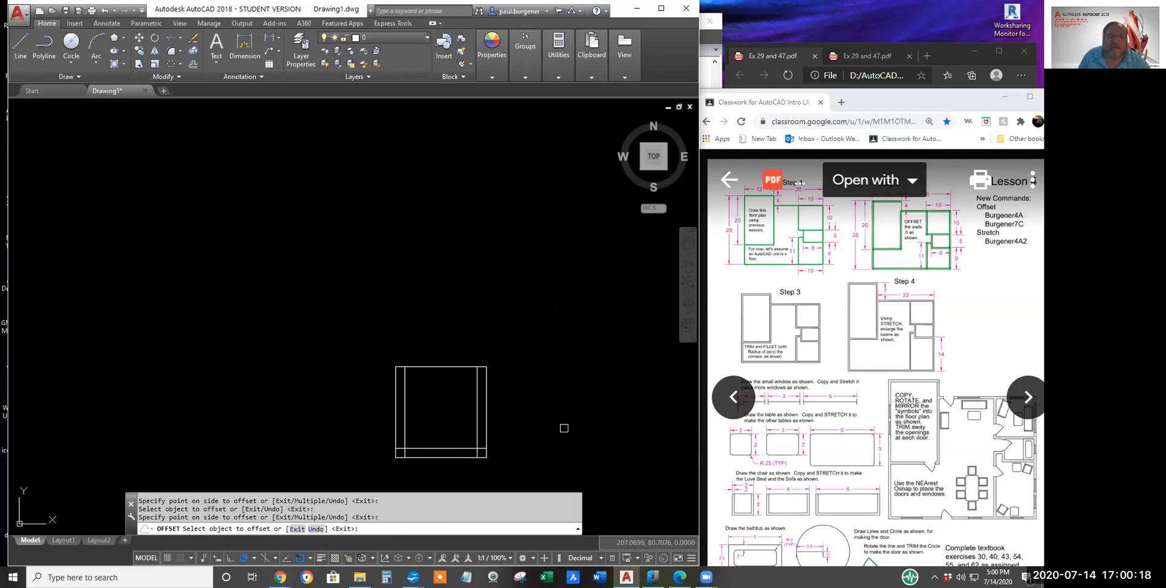
pyautogui.press('Escape')
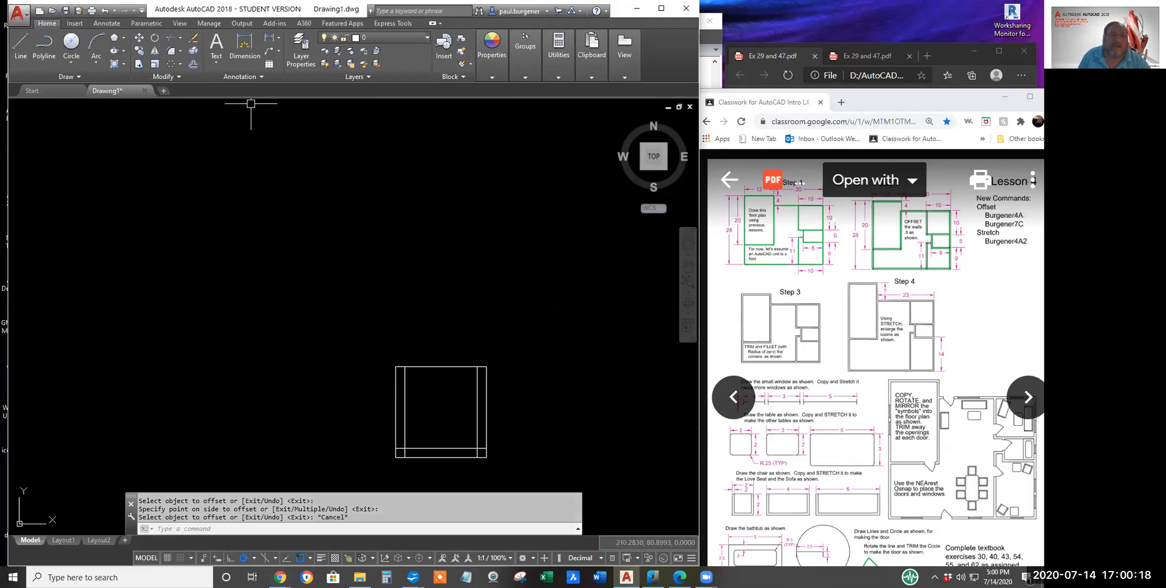
# Step: Trim the overlapping ends of the offset lines at the chair's two lower inner corners, using all objects as cutting edges
pyautogui.click(170, 38)
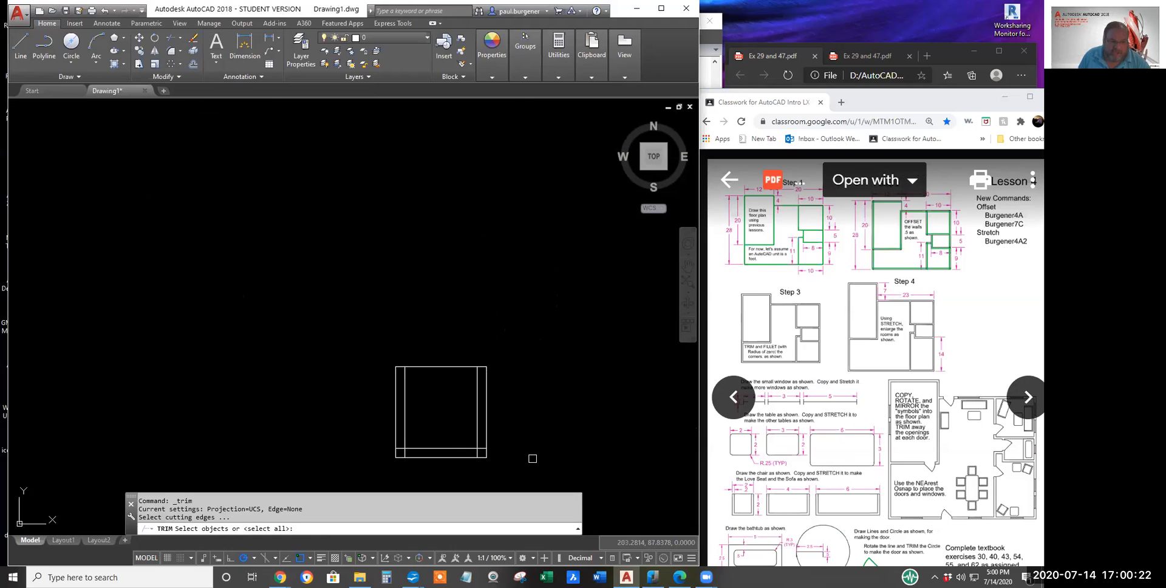
pyautogui.press('Return')
pyautogui.scroll(6, 502, 456)
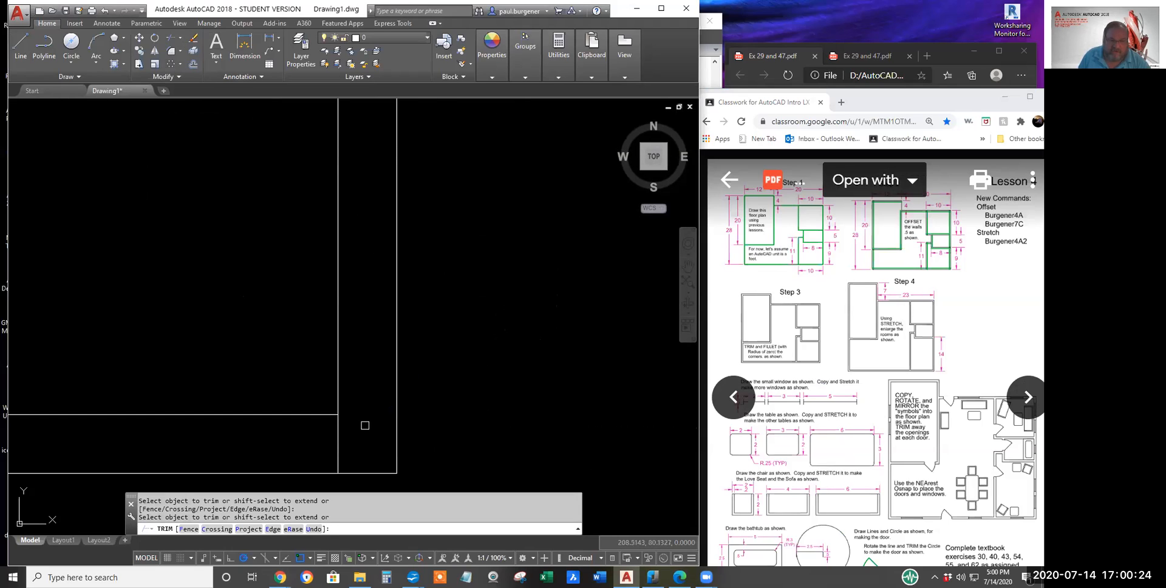
pyautogui.scroll(-6, 315, 453)
pyautogui.scroll(6, 246, 452)
pyautogui.scroll(-4, 236, 438)
pyautogui.click(241, 446)
pyautogui.scroll(-2, 248, 438)
pyautogui.press('Escape')
# Step: Copy the whole chair horizontally to the right twice, leaving a wider gap before the last copy
pyautogui.moveTo(372, 408); pyautogui.dragTo(277, 307, button='middle')
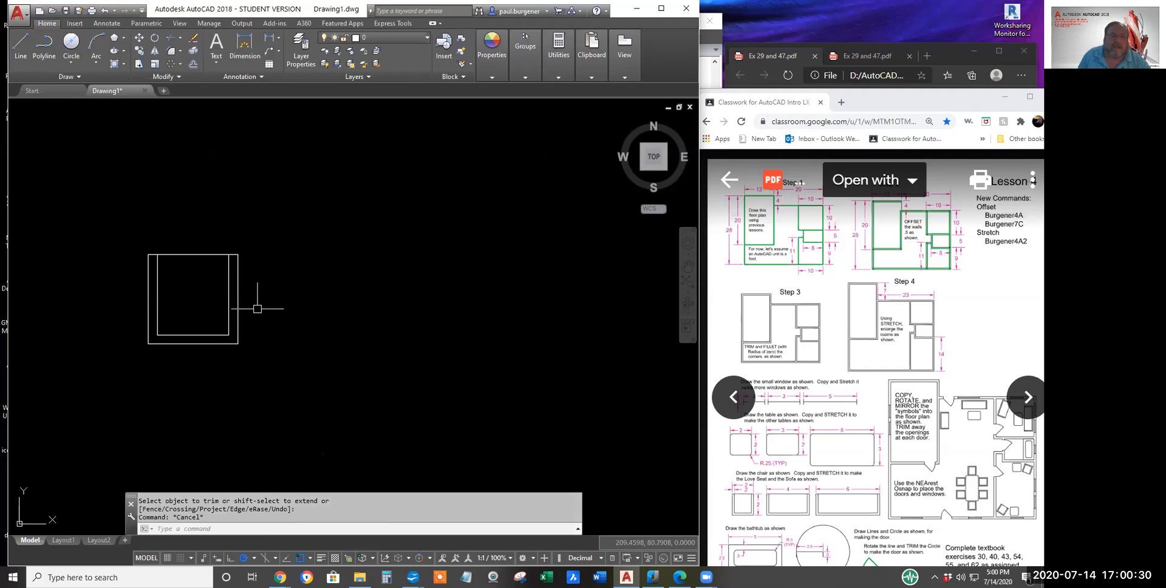
pyautogui.click(139, 51)
pyautogui.click(268, 224)
pyautogui.click(134, 379)
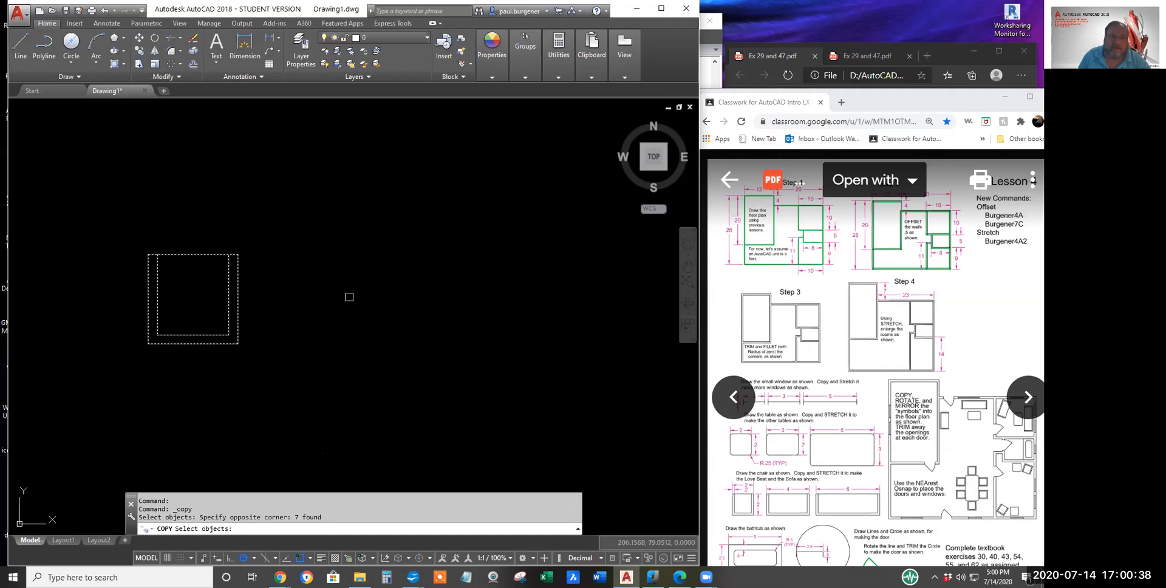
pyautogui.press('Return')
pyautogui.click(245, 409)
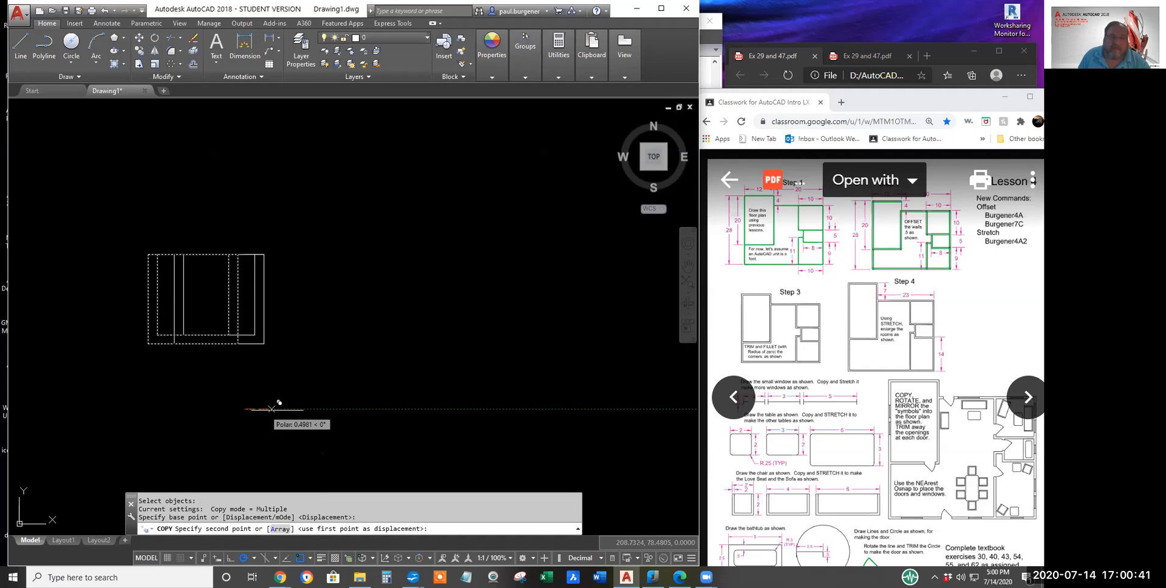
pyautogui.click(391, 409)
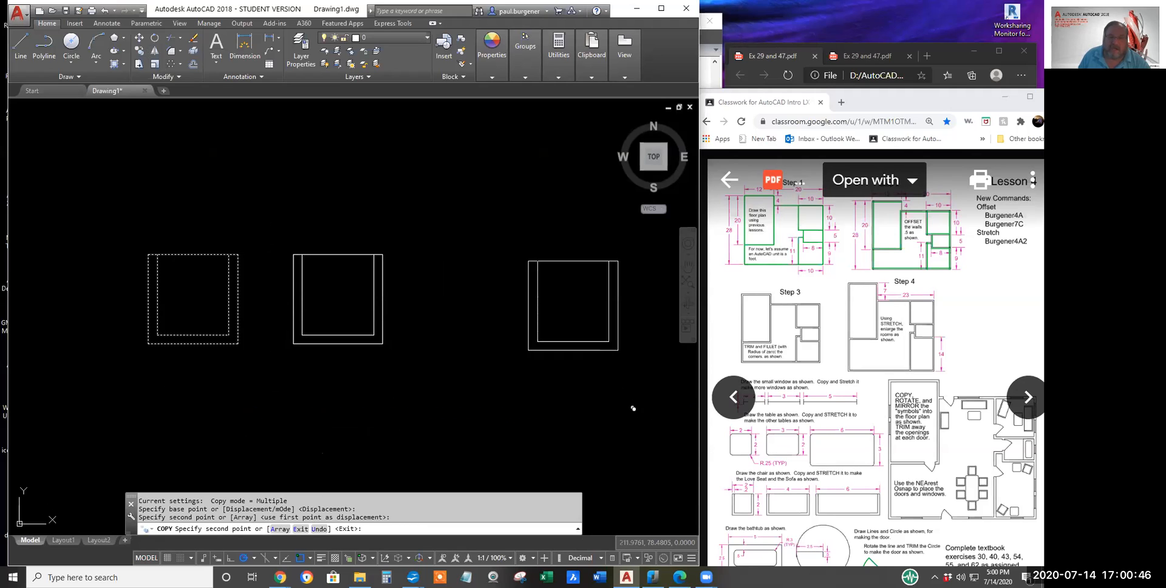
pyautogui.click(626, 408)
pyautogui.press('Return')
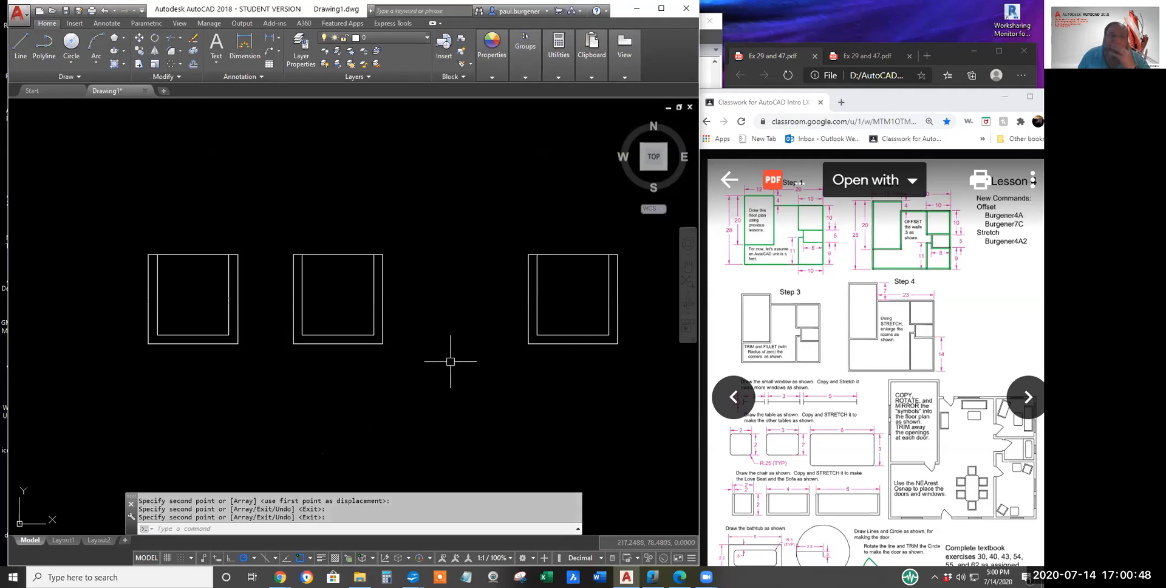
# Step: Stretch the middle chair's right side 1 unit to the right with a crossing window
pyautogui.click(140, 64)
pyautogui.click(415, 217)
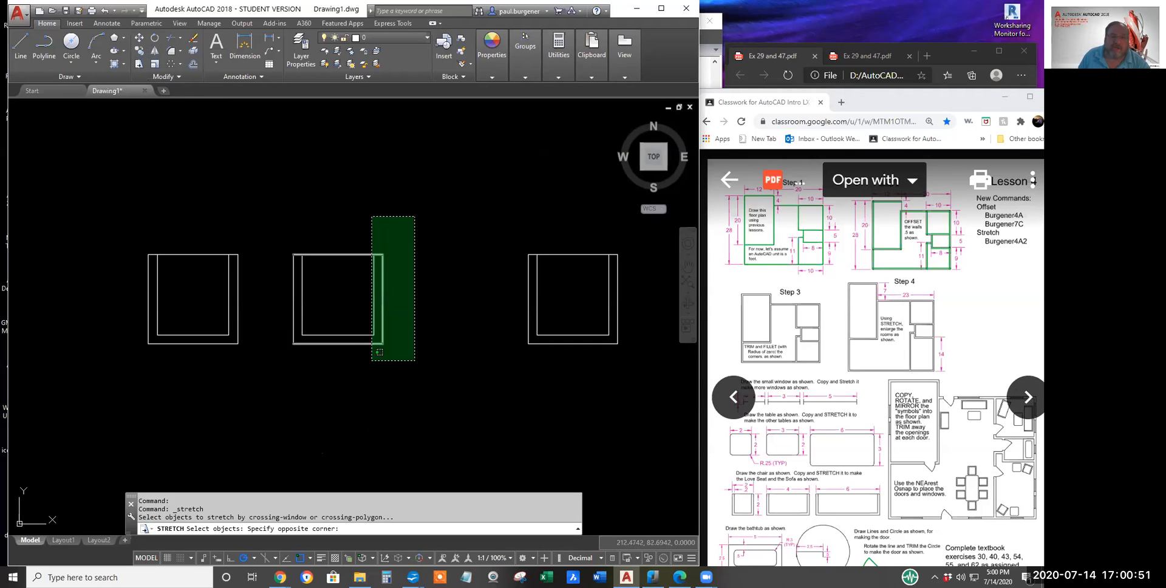
pyautogui.click(359, 375)
pyautogui.press('Return')
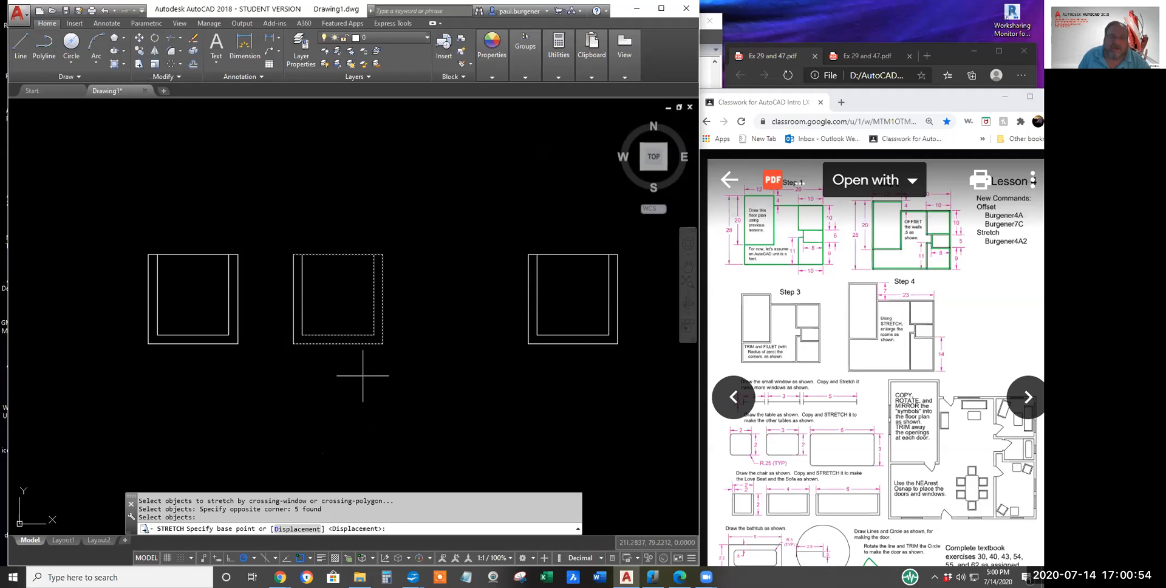
pyautogui.click(375, 375)
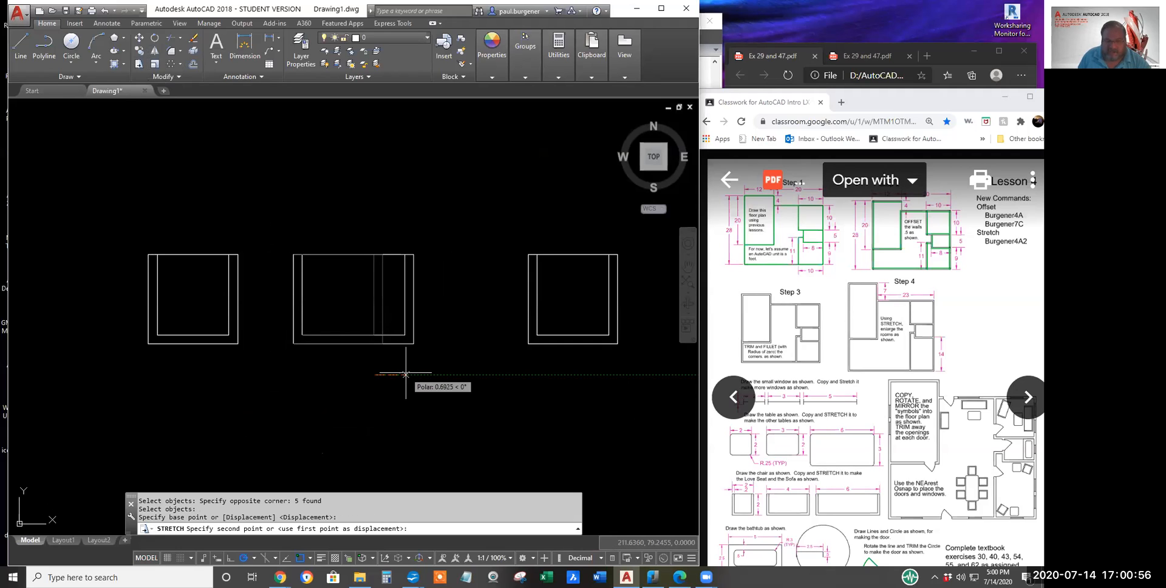
pyautogui.write('1')
pyautogui.press('Return')
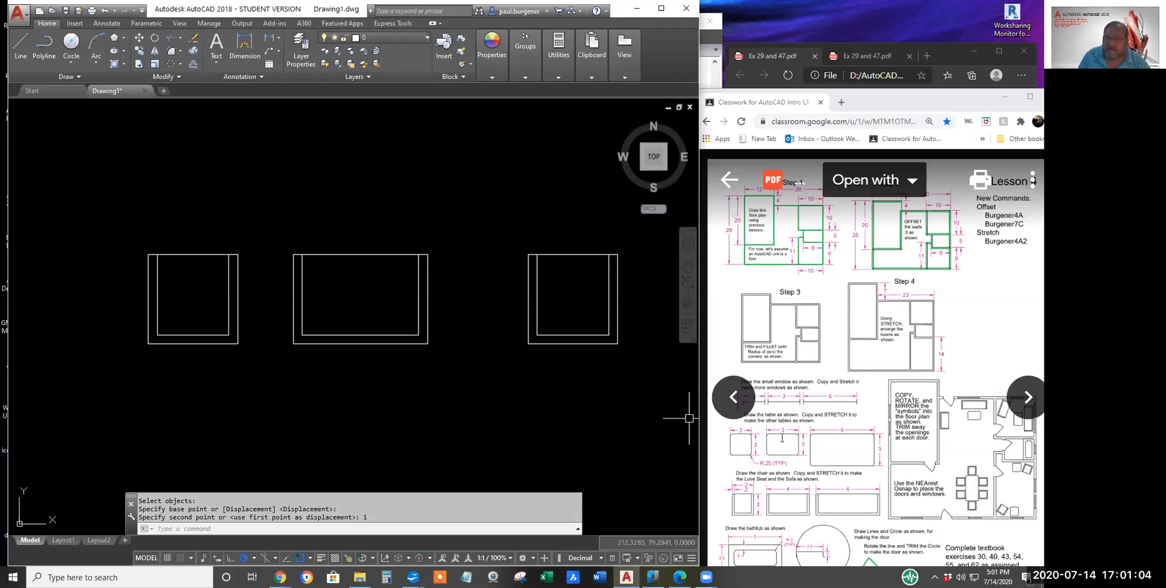
# Step: Stretch the middle chair another 1 unit to the right to complete the 4-unit-wide love seat
pyautogui.click(139, 63)
pyautogui.click(459, 208)
pyautogui.click(292, 364)
pyautogui.press('Return')
pyautogui.click(376, 397)
pyautogui.write('1')
pyautogui.press('Return')
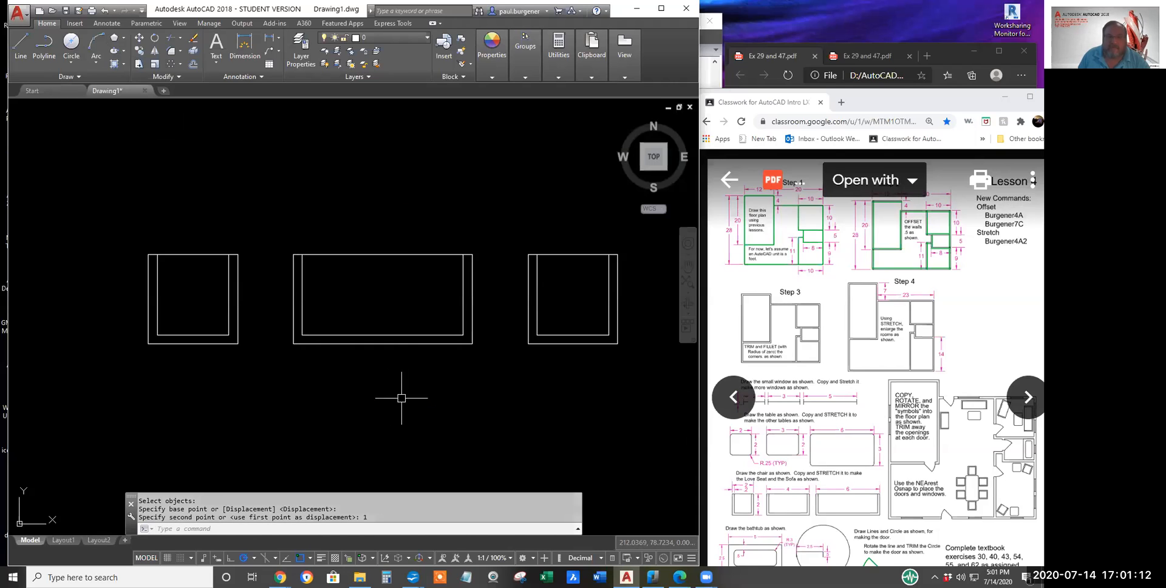
# Step: Stretch the rightmost chair's right side 4 units to the right with a crossing window to make the 6-unit-wide sofa
pyautogui.click(139, 63)
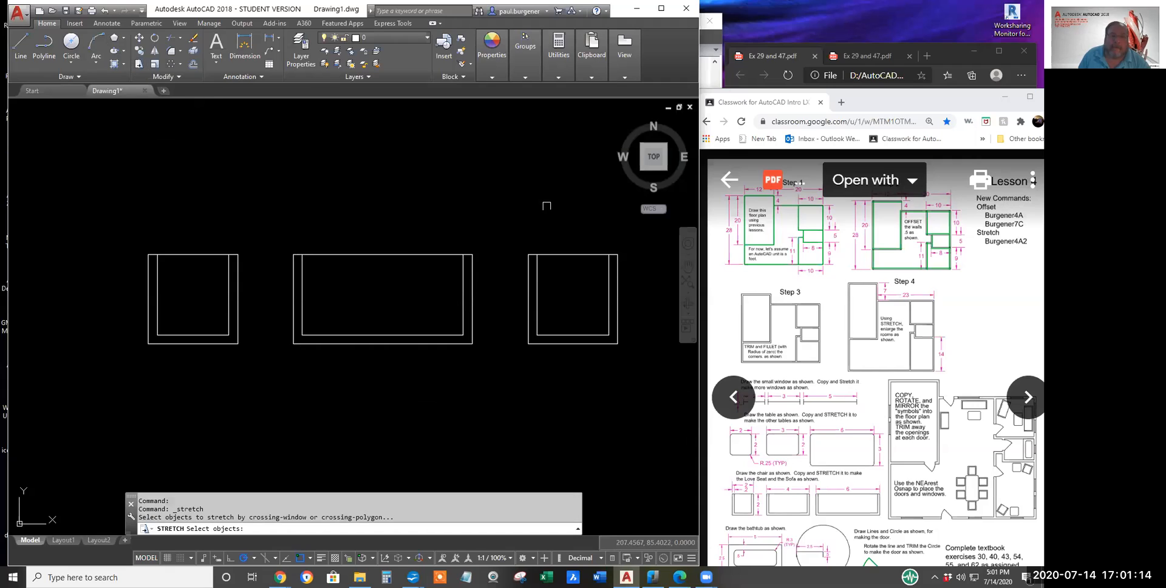
pyautogui.click(624, 236)
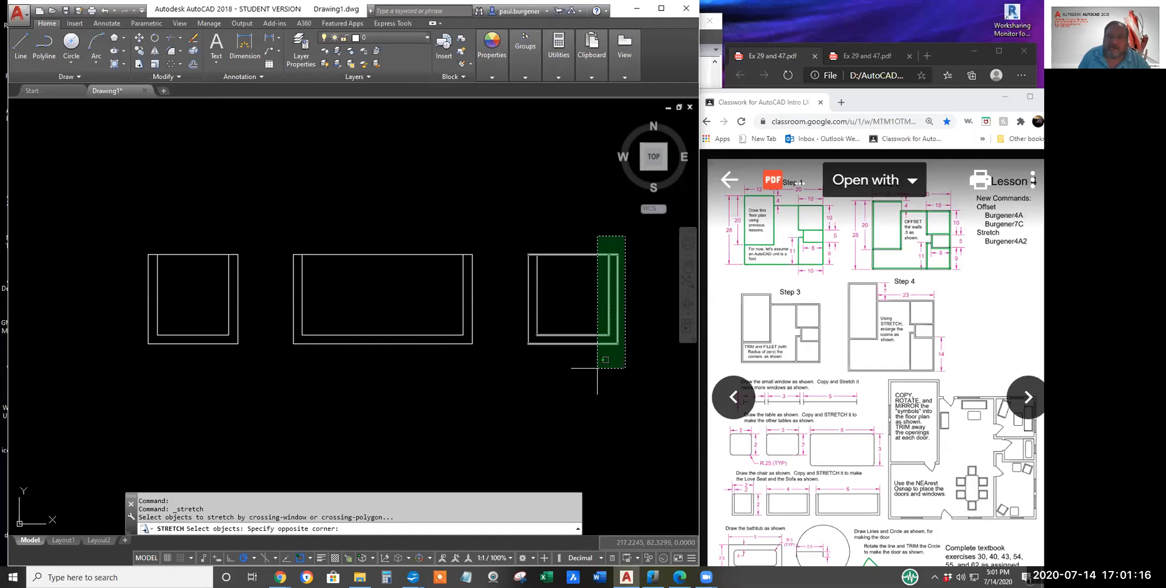
pyautogui.click(617, 344)
pyautogui.press('Return')
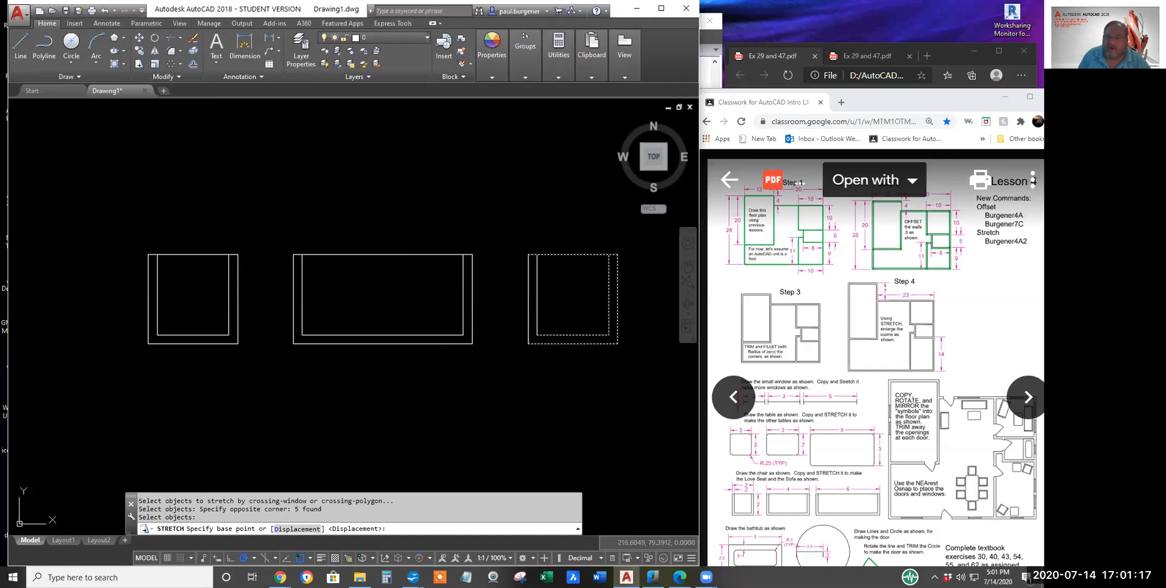
pyautogui.click(519, 396)
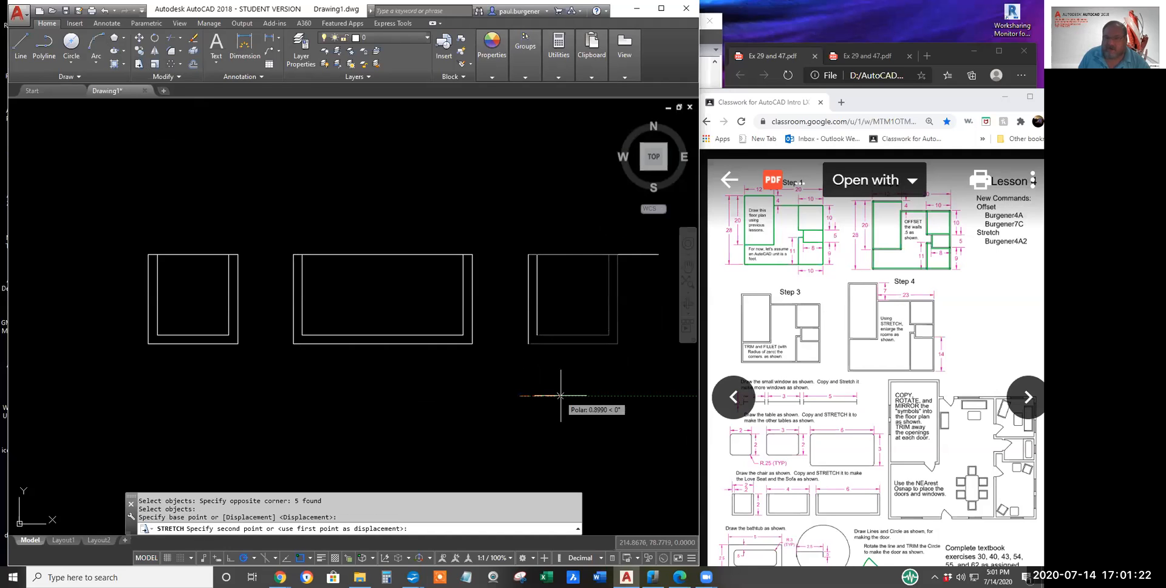
pyautogui.write('4')
pyautogui.press('Return')
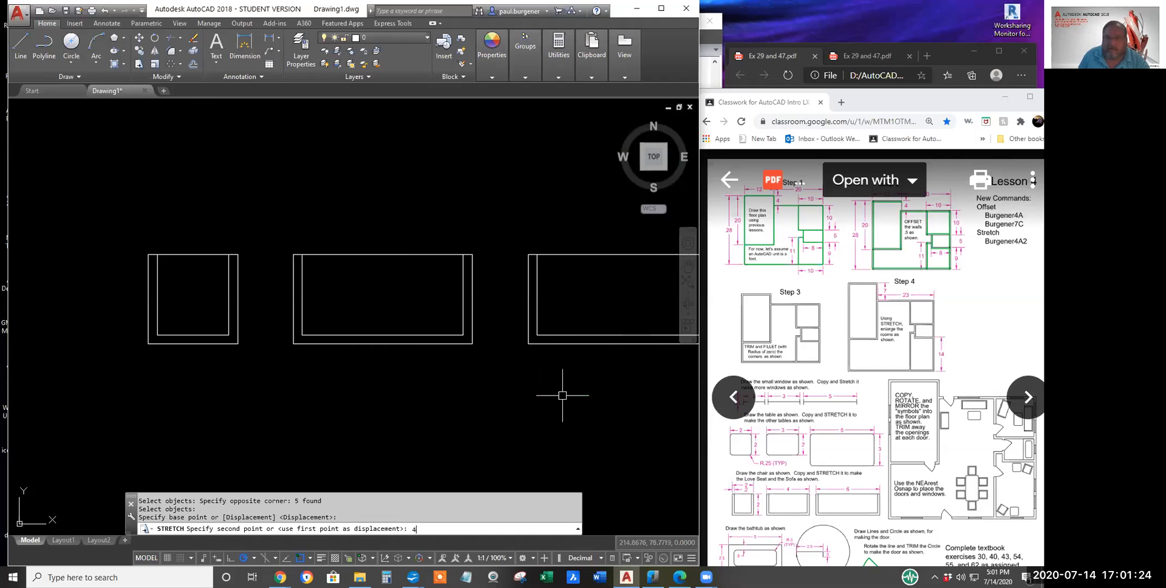
pyautogui.scroll(-2, 562, 396)
pyautogui.scroll(-2, 562, 396)
pyautogui.moveTo(530, 389); pyautogui.dragTo(393, 369, button='middle')
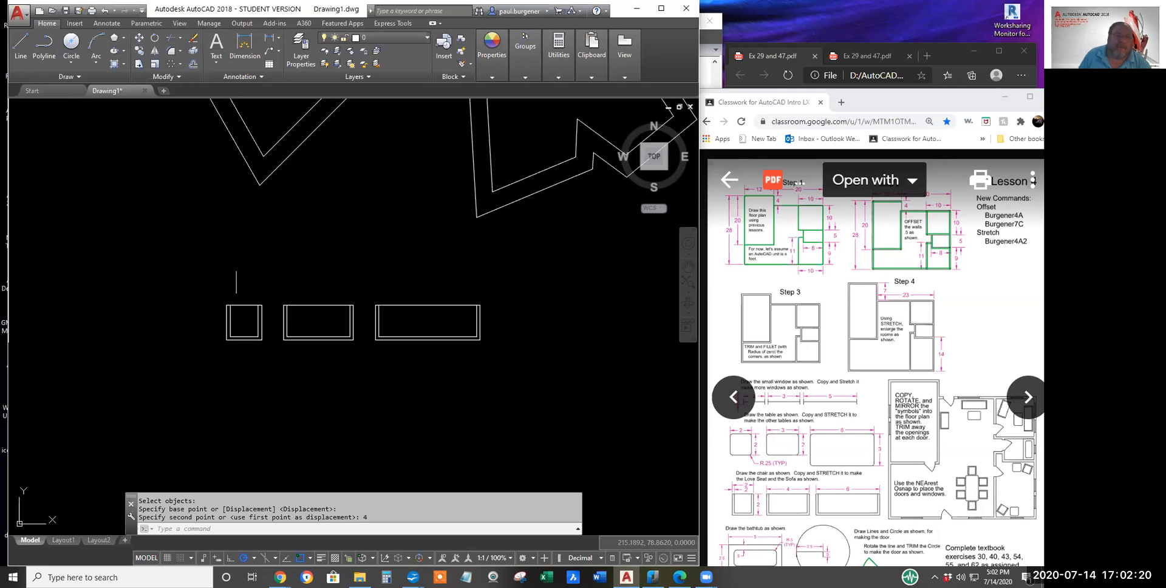
# Step: Copy the chair, love seat and sofa together straight down to make a second row below the originals
pyautogui.click(139, 50)
pyautogui.click(202, 254)
pyautogui.click(577, 395)
pyautogui.press('Return')
pyautogui.click(568, 349)
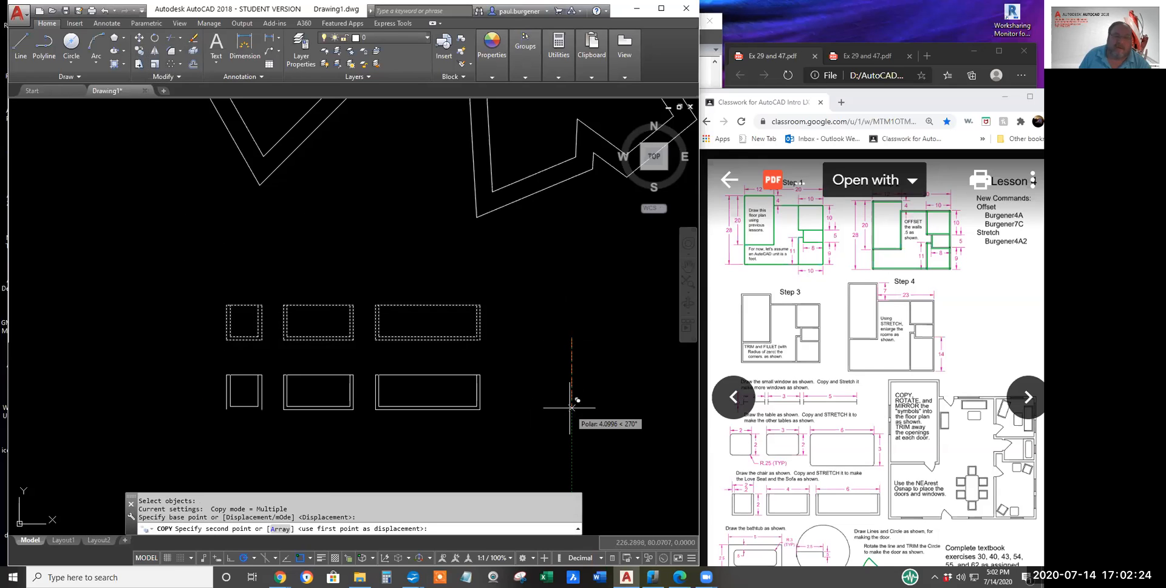
pyautogui.click(572, 418)
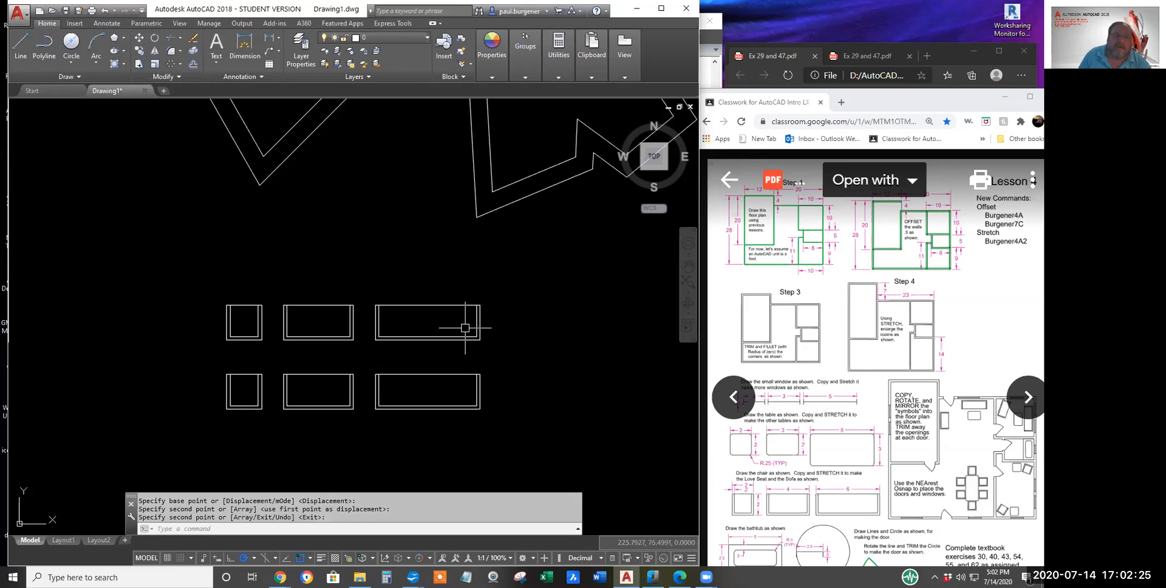
# Step: Rotate the copied row of chair, love seat and sofa 90 degrees about a point beside the sofa
pyautogui.click(155, 37)
pyautogui.click(212, 357)
pyautogui.click(554, 452)
pyautogui.press('Return')
pyautogui.click(515, 403)
pyautogui.click(518, 385)
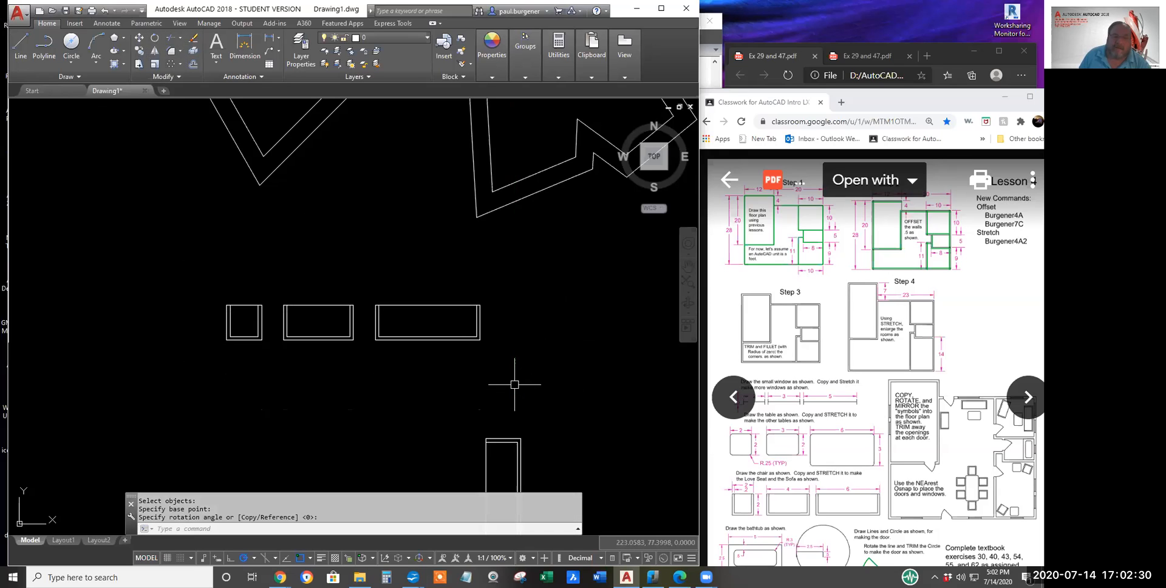
pyautogui.moveTo(518, 385)
pyautogui.mouseDown(button='middle')
pyautogui.moveTo(388, 233)
pyautogui.moveTo(395, 306)
pyautogui.mouseUp(button='middle')
pyautogui.scroll(-4, 389, 233)
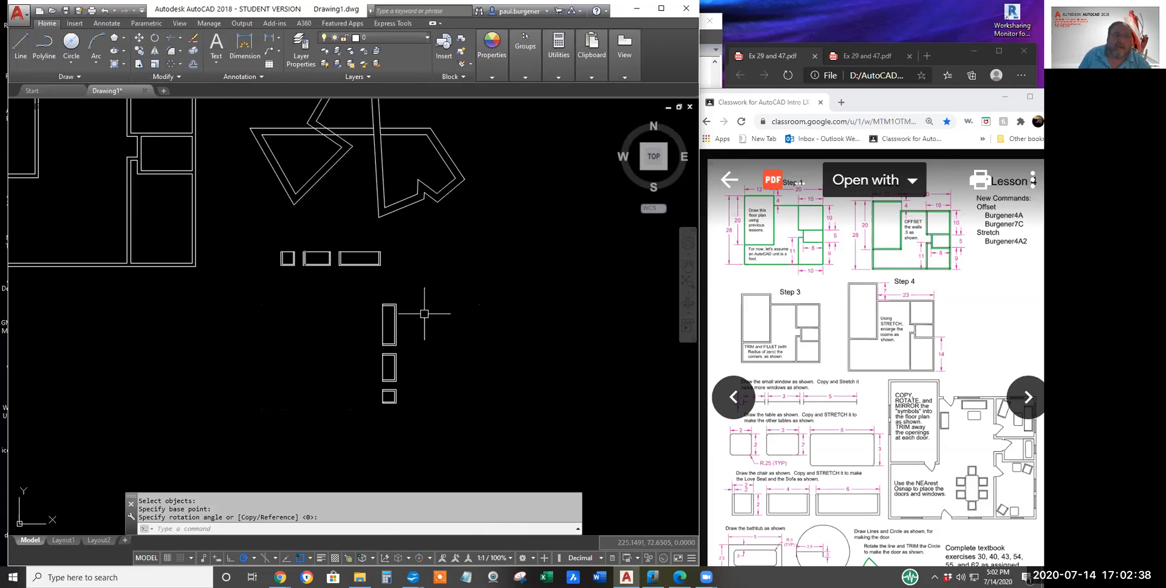
# Step: Move the vertical sofa into the floor plan's upper-right room, next to its right wall
pyautogui.click(140, 38)
pyautogui.click(372, 289)
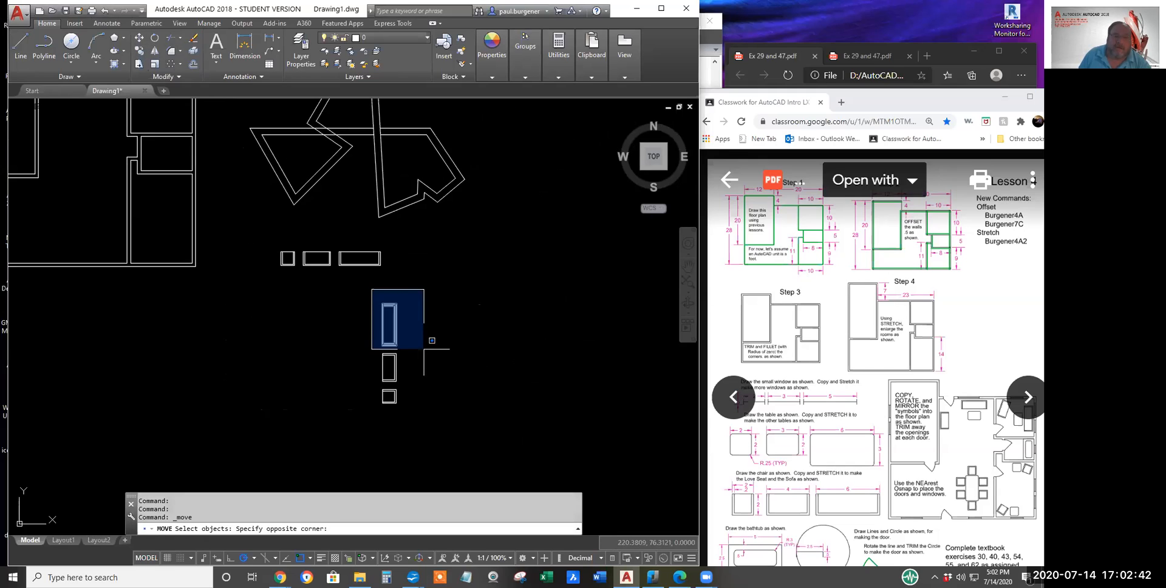
pyautogui.click(424, 349)
pyautogui.press('Return')
pyautogui.click(389, 328)
pyautogui.moveTo(206, 209); pyautogui.dragTo(309, 415, button='middle')
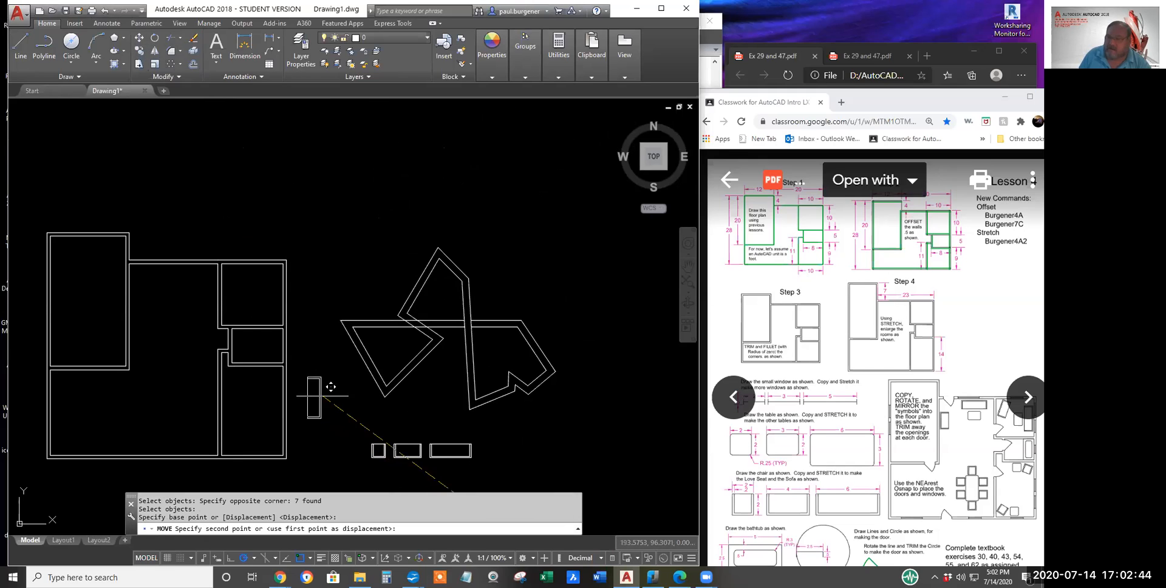
pyautogui.scroll(5, 277, 300)
pyautogui.click(288, 305)
# Step: Move the horizontal sofa from the original row into the large central room, just below its top wall
pyautogui.press('Return')
pyautogui.scroll(-8, 435, 349)
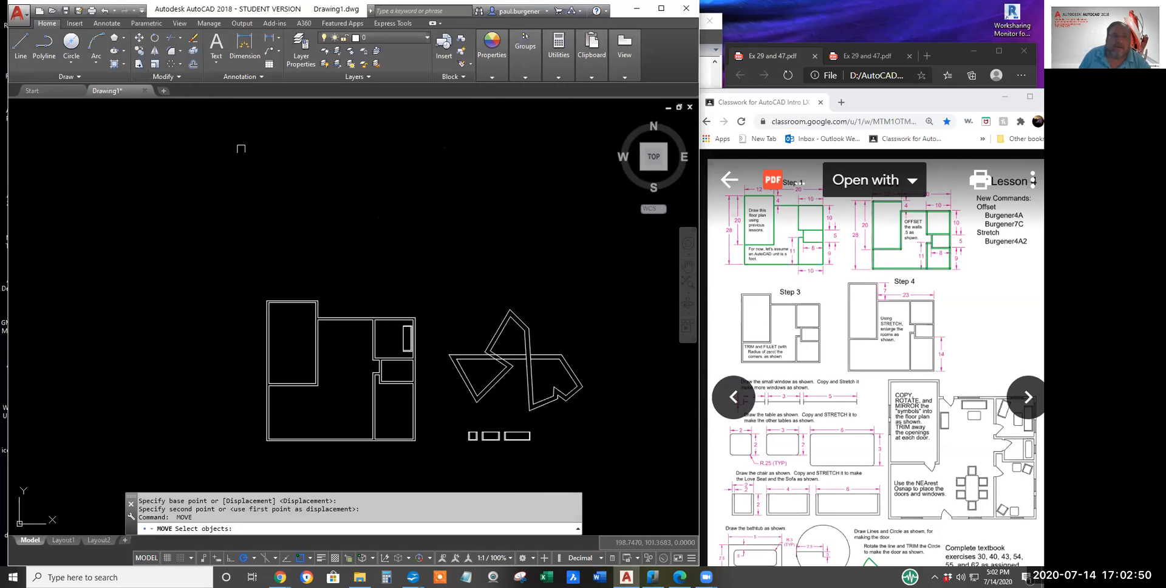
pyautogui.click(139, 38)
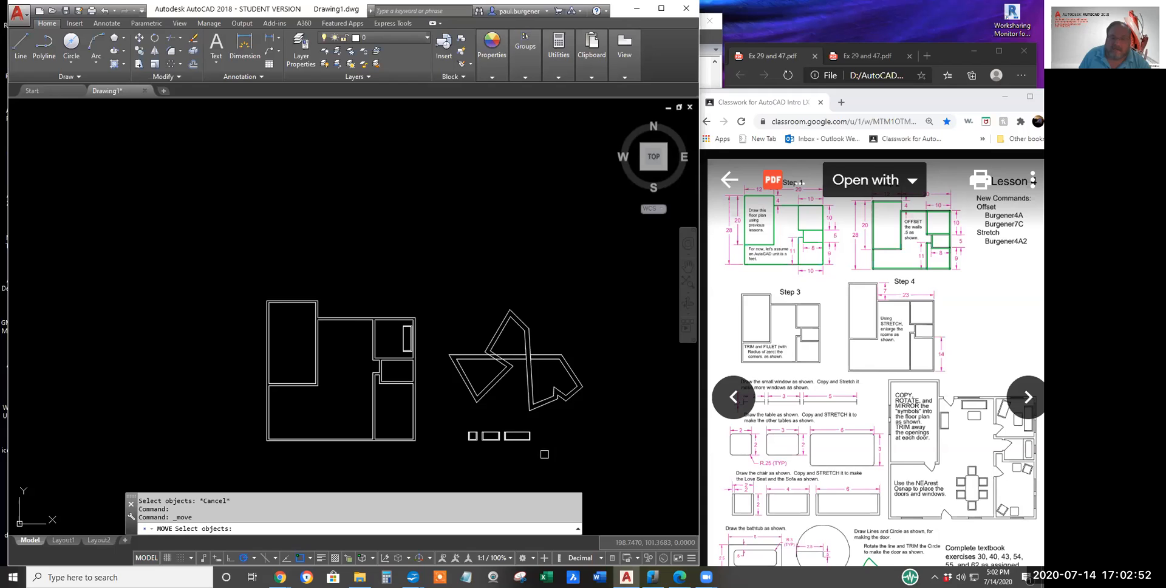
pyautogui.click(545, 453)
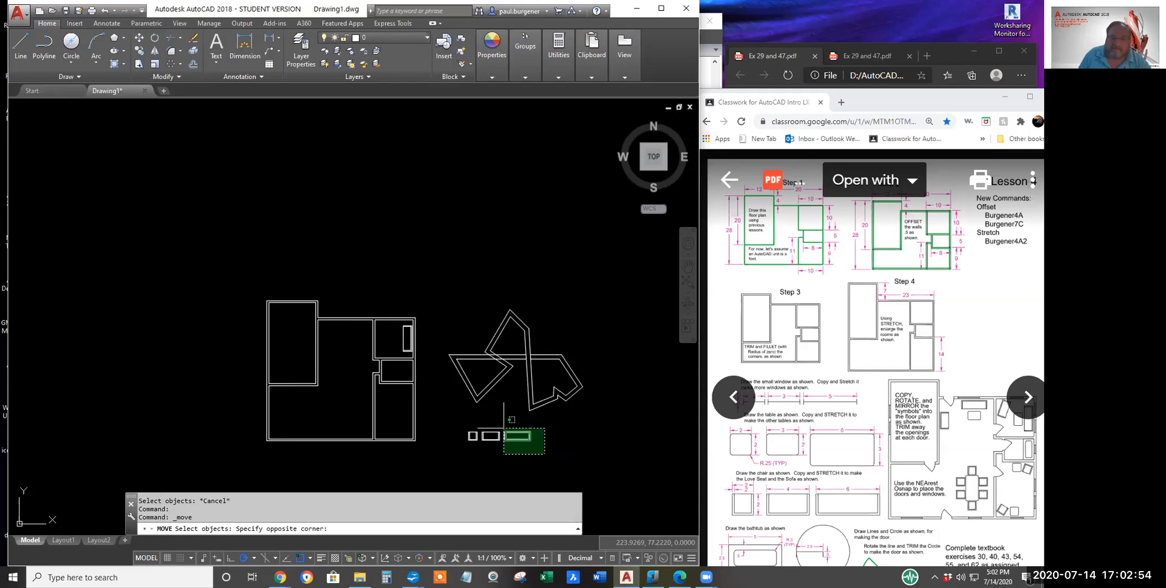
pyautogui.click(504, 429)
pyautogui.press('Return')
pyautogui.click(515, 437)
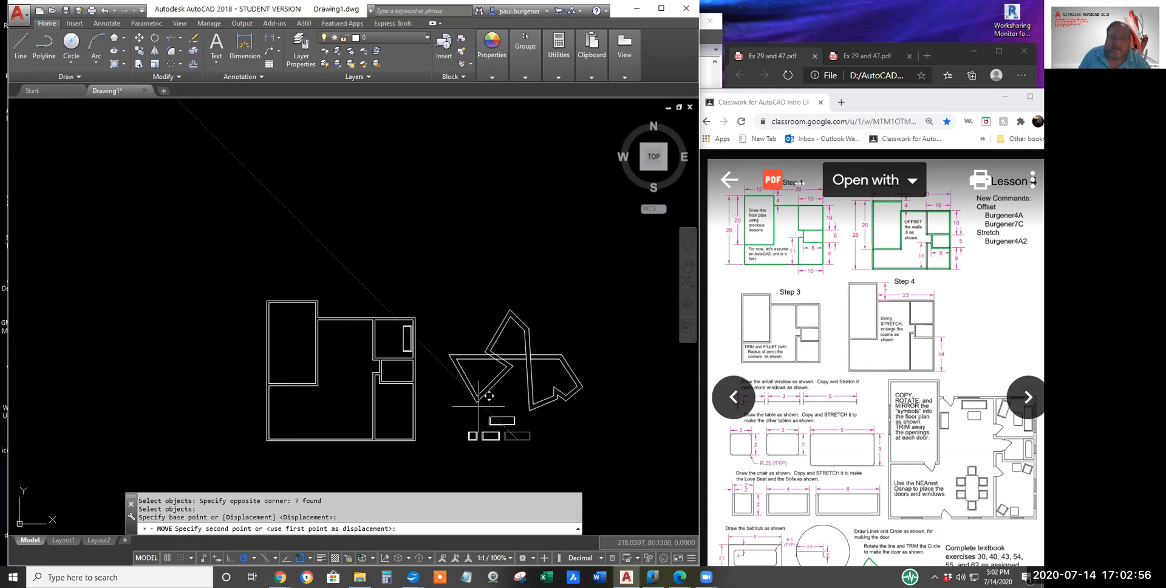
pyautogui.scroll(6, 372, 332)
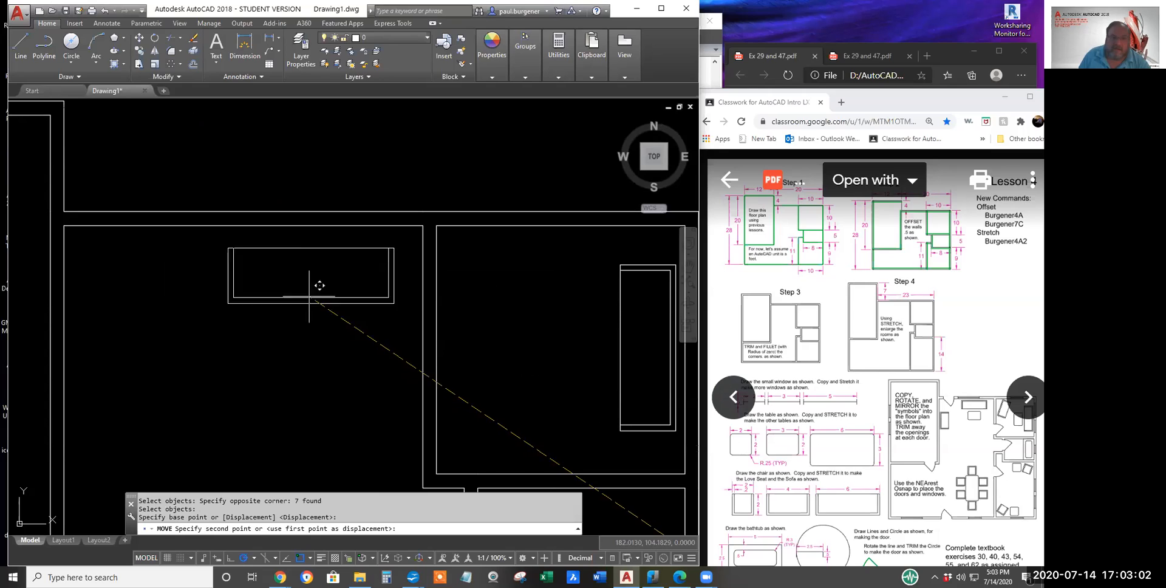
pyautogui.click(297, 274)
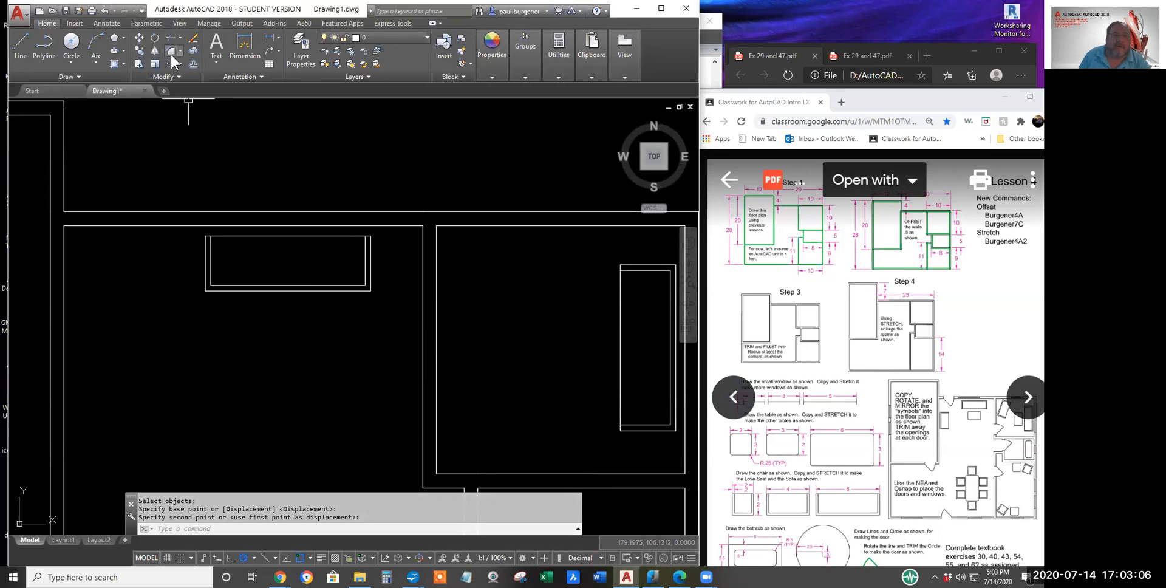
# Step: Rotate the sofa in the large central room 180 degrees about its middle so its back faces the wall
pyautogui.click(155, 38)
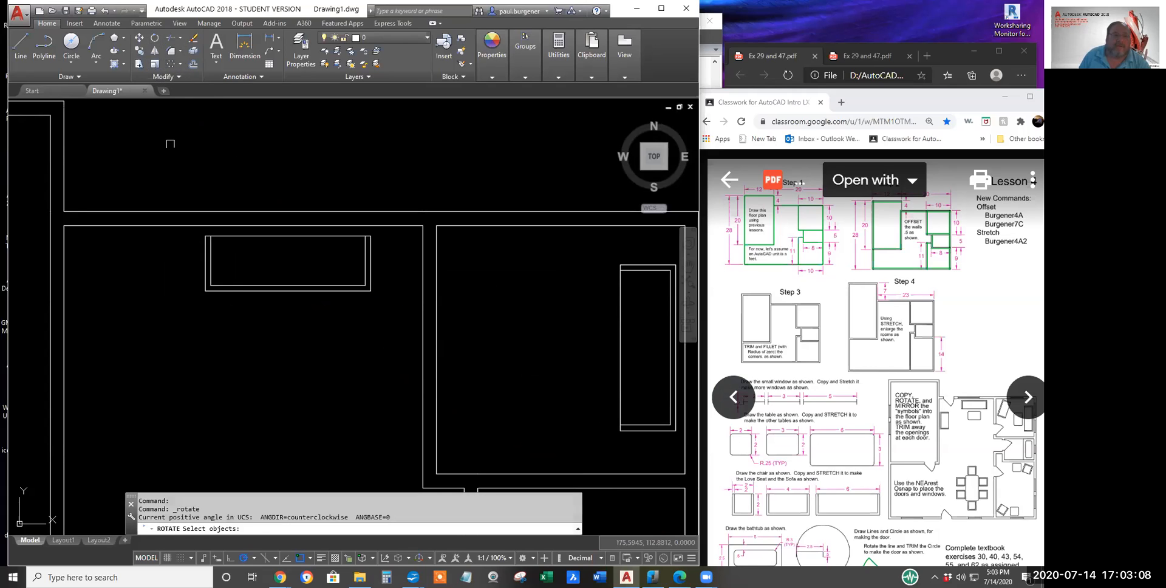
pyautogui.click(190, 180)
pyautogui.click(380, 322)
pyautogui.press('Return')
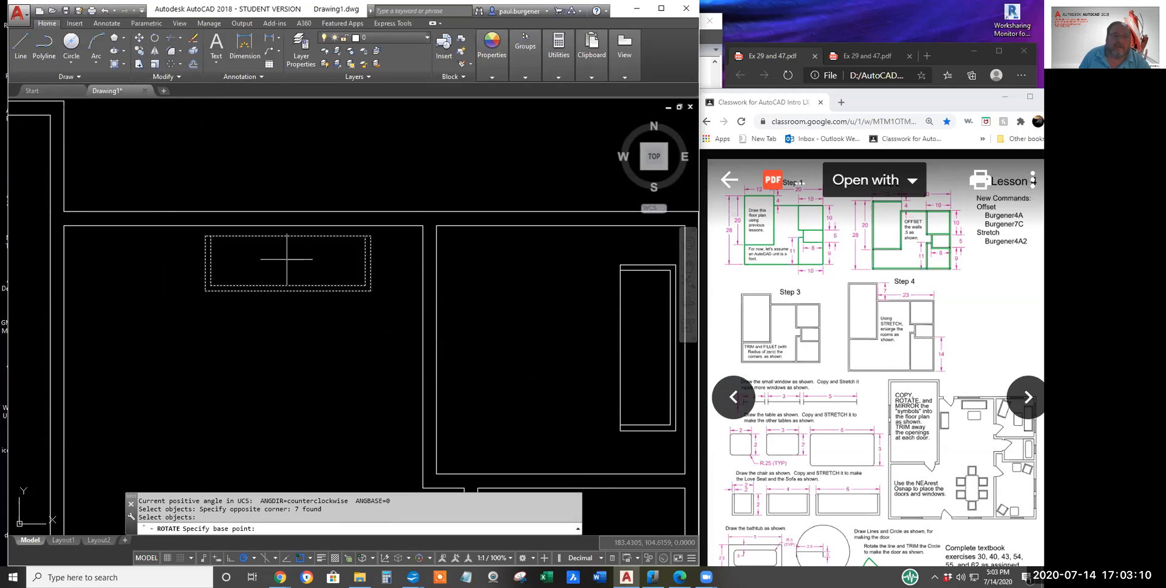
pyautogui.click(292, 261)
pyautogui.write('180')
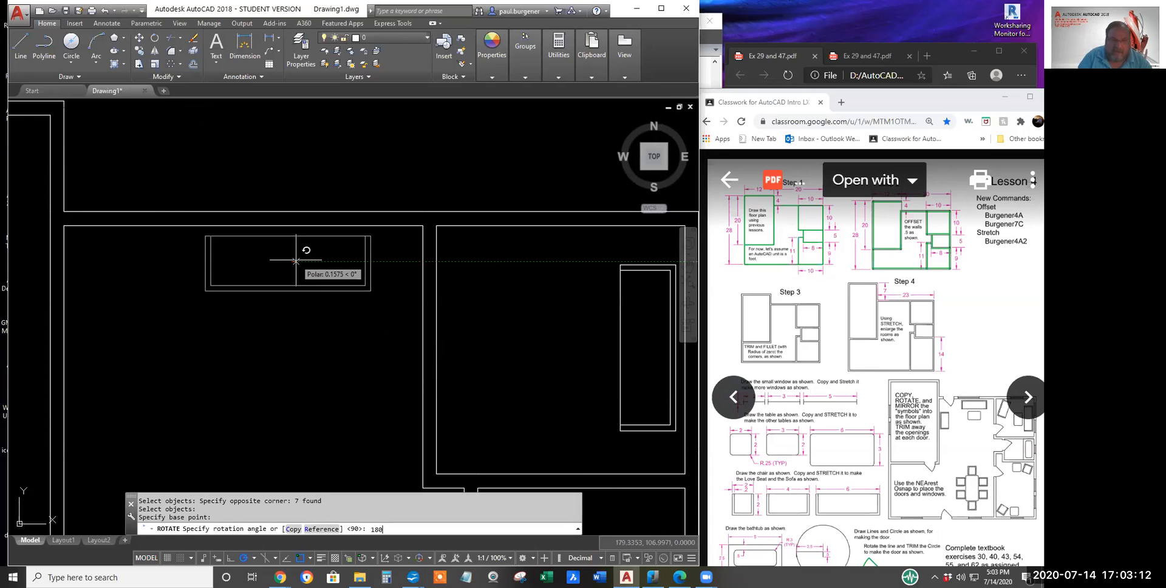
pyautogui.press('Return')
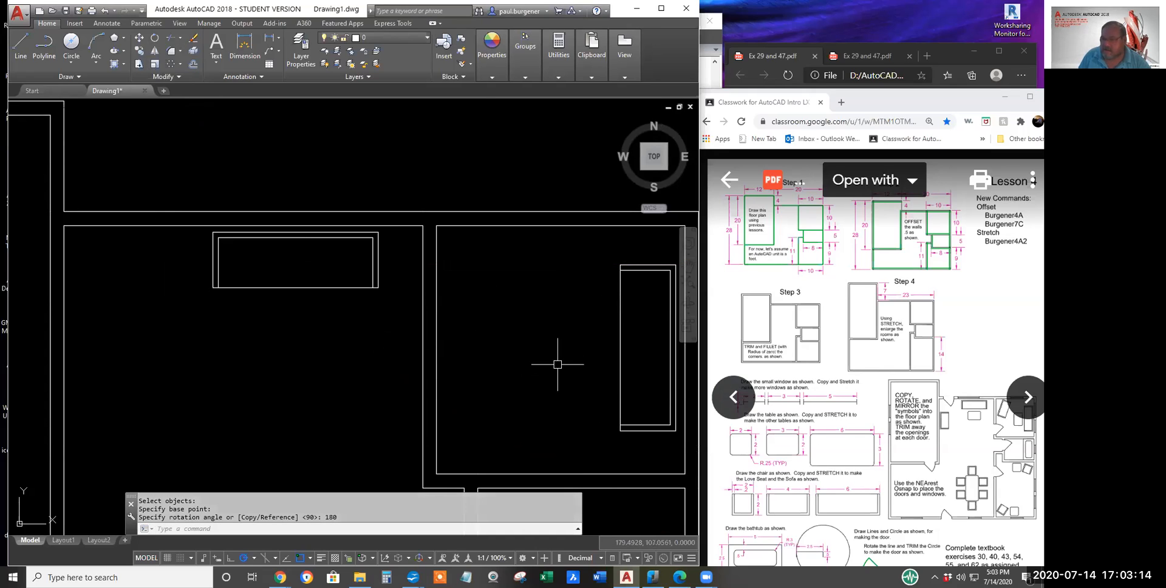
# Step: Draw a vertical line 0.1 unit long in the empty space below the remaining chair and love seat
pyautogui.scroll(-5, 617, 410)
pyautogui.moveTo(617, 410)
pyautogui.mouseDown(button='middle')
pyautogui.moveTo(523, 340)
pyautogui.moveTo(481, 357)
pyautogui.mouseUp(button='middle')
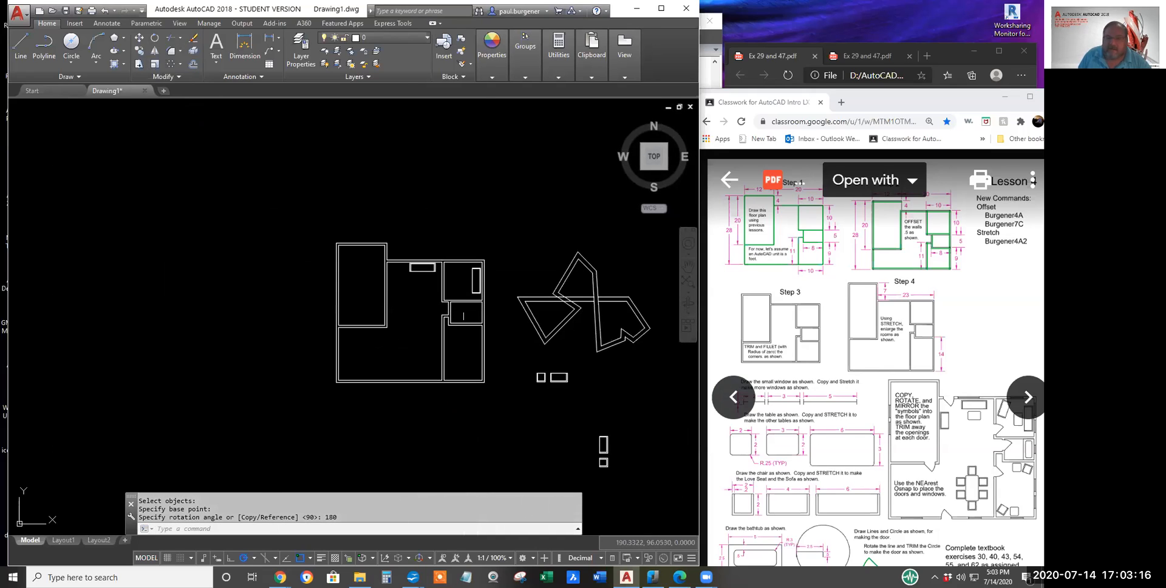
pyautogui.scroll(-1, 960, 453)
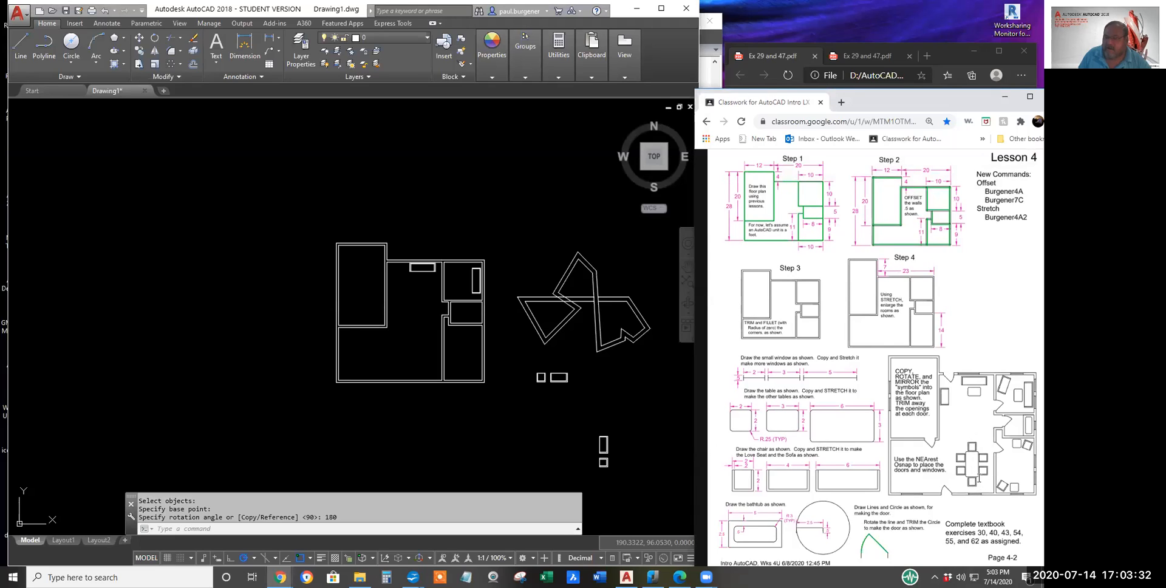
pyautogui.scroll(3, 979, 479)
pyautogui.scroll(-3, 977, 481)
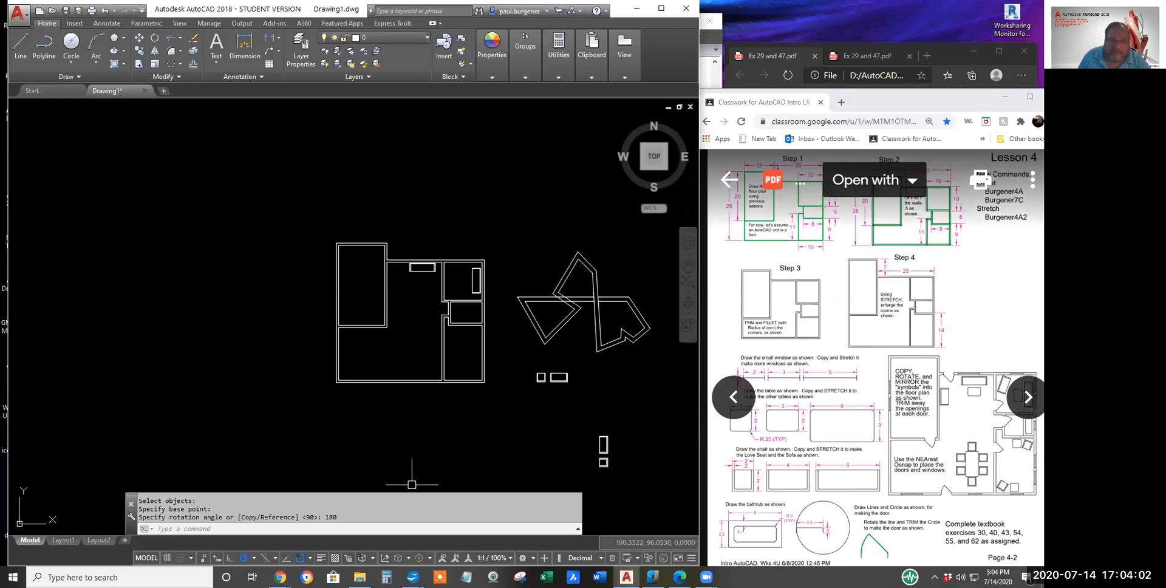
pyautogui.click(21, 43)
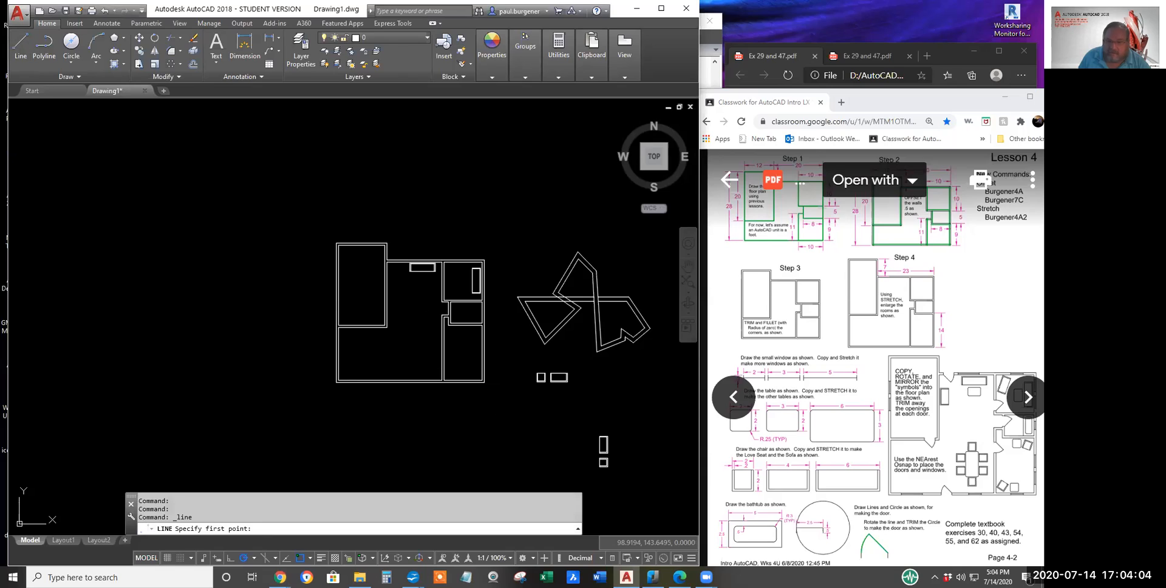
pyautogui.click(539, 405)
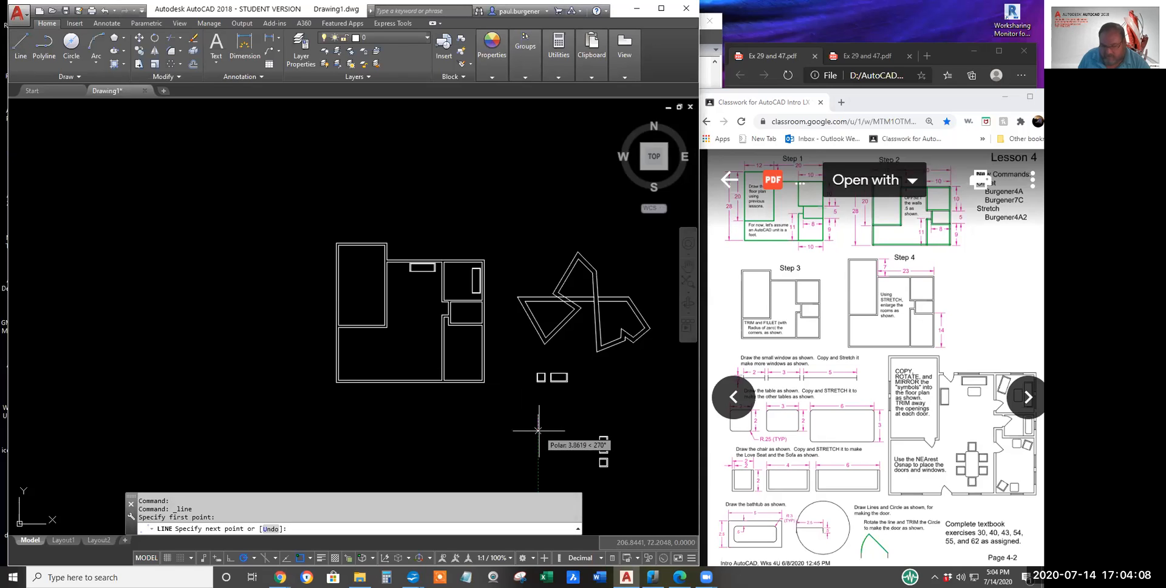
pyautogui.write('.1')
pyautogui.press('Return')
pyautogui.press('Return')
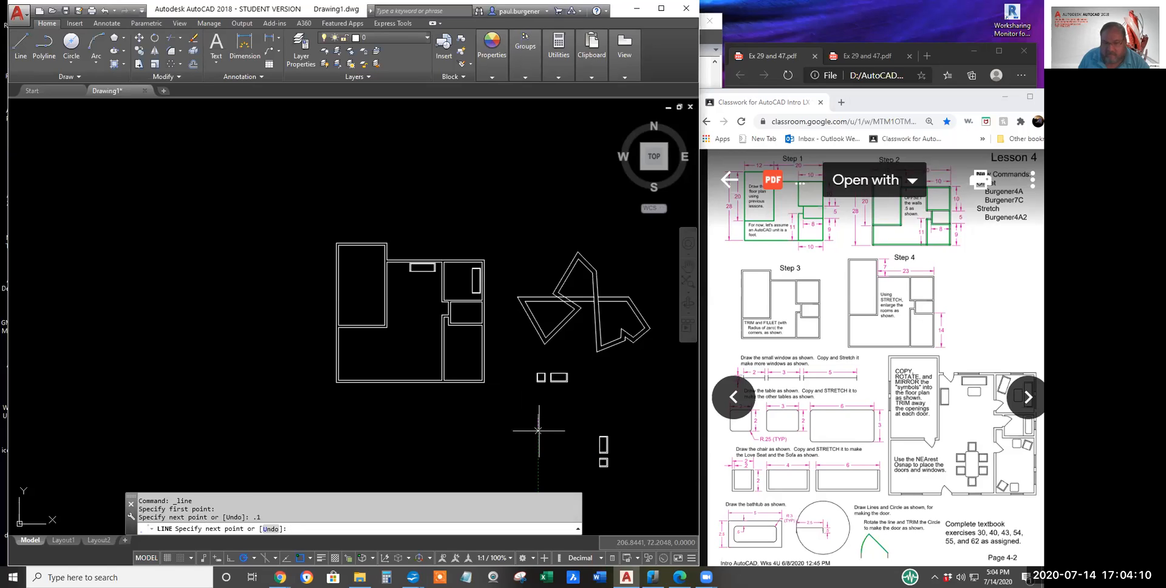
pyautogui.scroll(5, 521, 455)
pyautogui.scroll(-2, 554, 297)
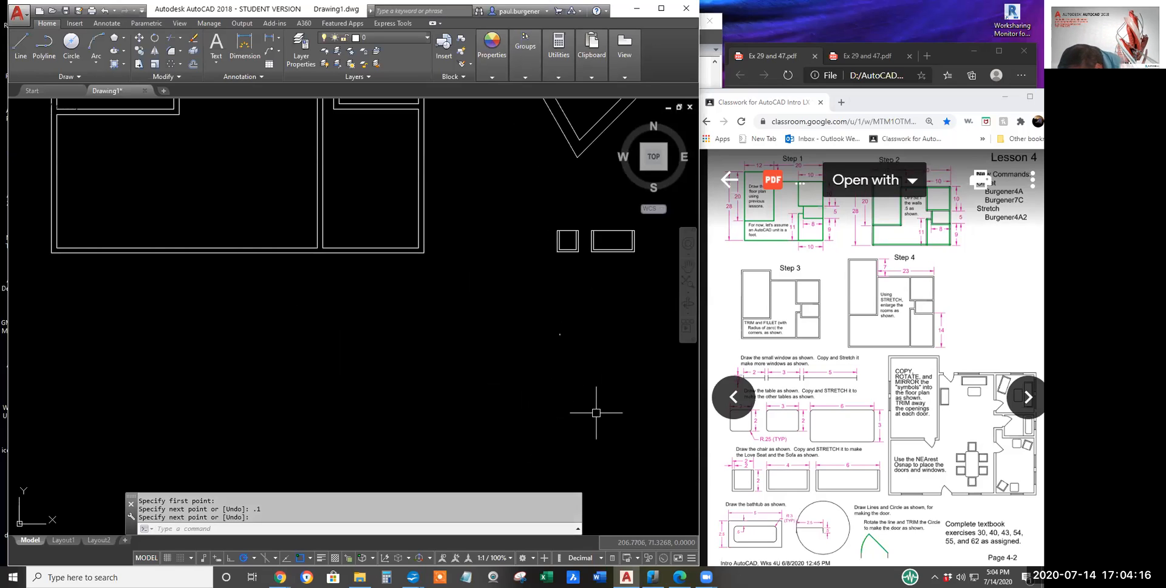
pyautogui.press('Escape')
pyautogui.press('Escape')
pyautogui.press('Escape')
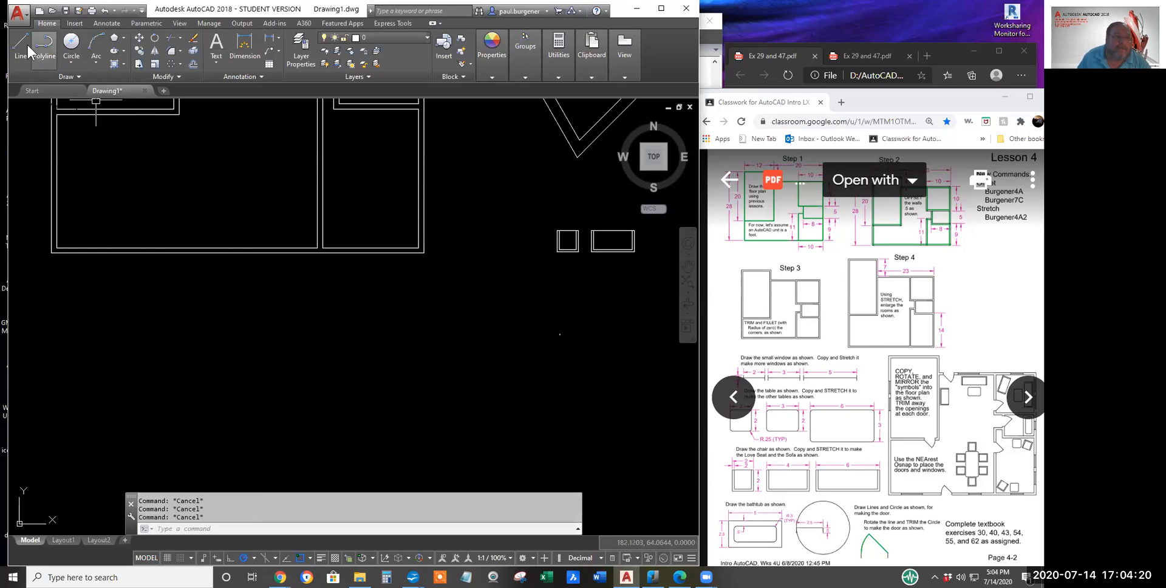
# Step: Draw a 0.5-unit line straight down, plus a 2.5-unit horizontal line leftward from its upper endpoint
pyautogui.click(21, 45)
pyautogui.click(532, 287)
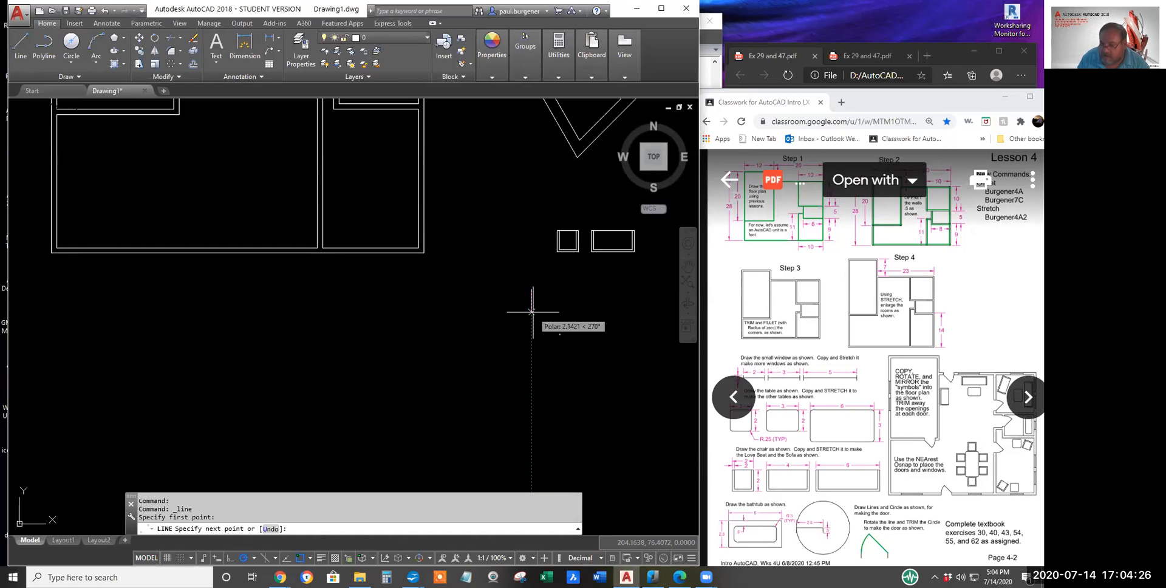
pyautogui.write('.5')
pyautogui.press('Return')
pyautogui.scroll(4, 529, 282)
pyautogui.press('Return')
pyautogui.click(565, 293)
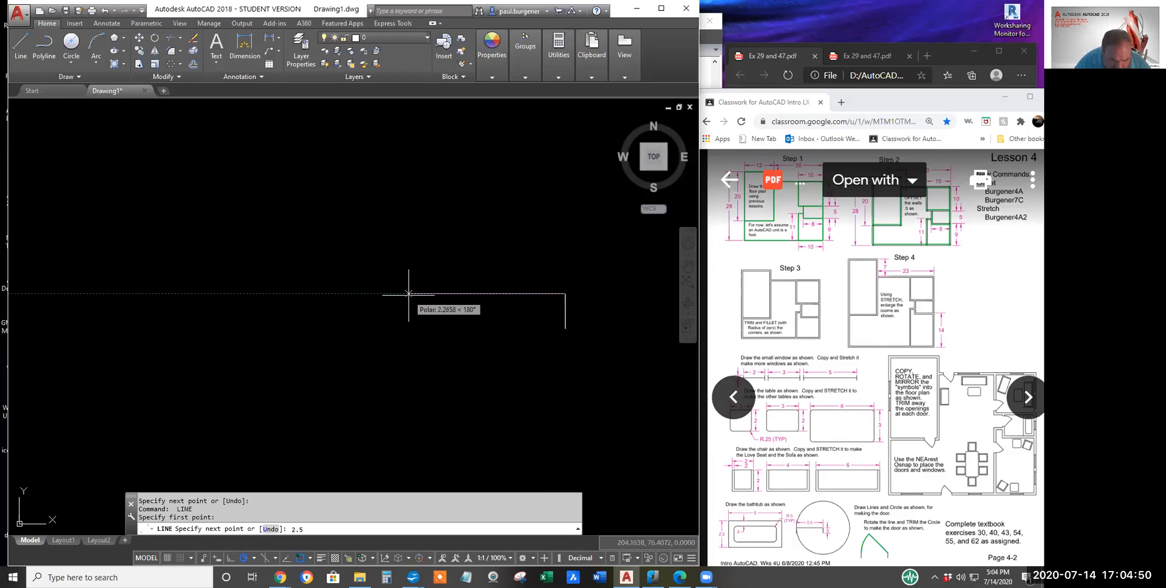
pyautogui.press('Return')
pyautogui.press('Return')
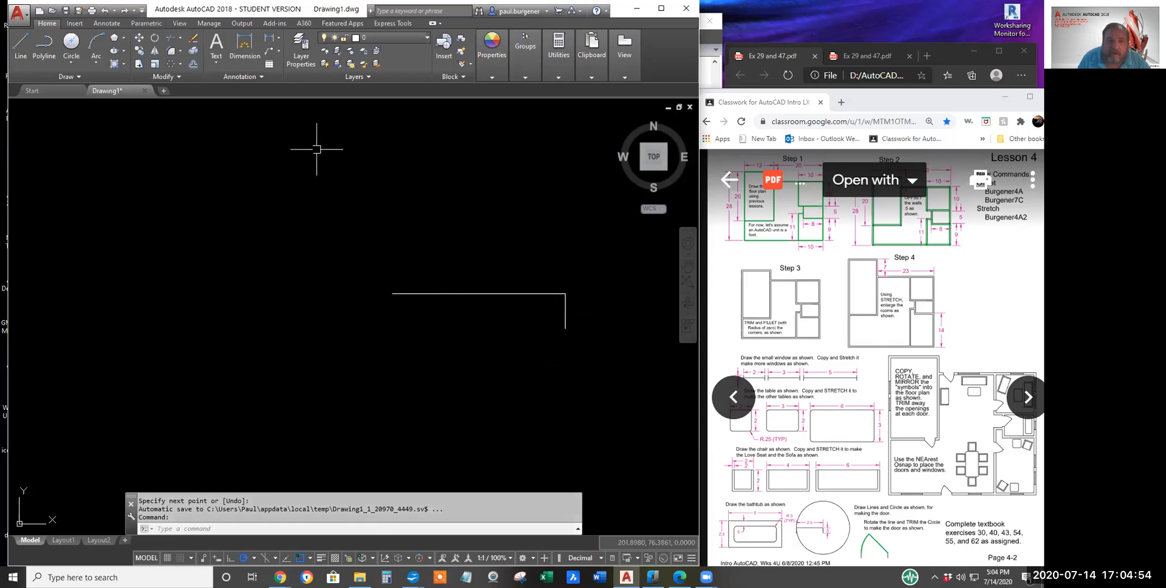
# Step: Mirror the short vertical line about the horizontal line's midpoint to its other end, keeping the original
pyautogui.click(155, 50)
pyautogui.click(575, 333)
pyautogui.click(557, 320)
pyautogui.press('Return')
pyautogui.click(479, 294)
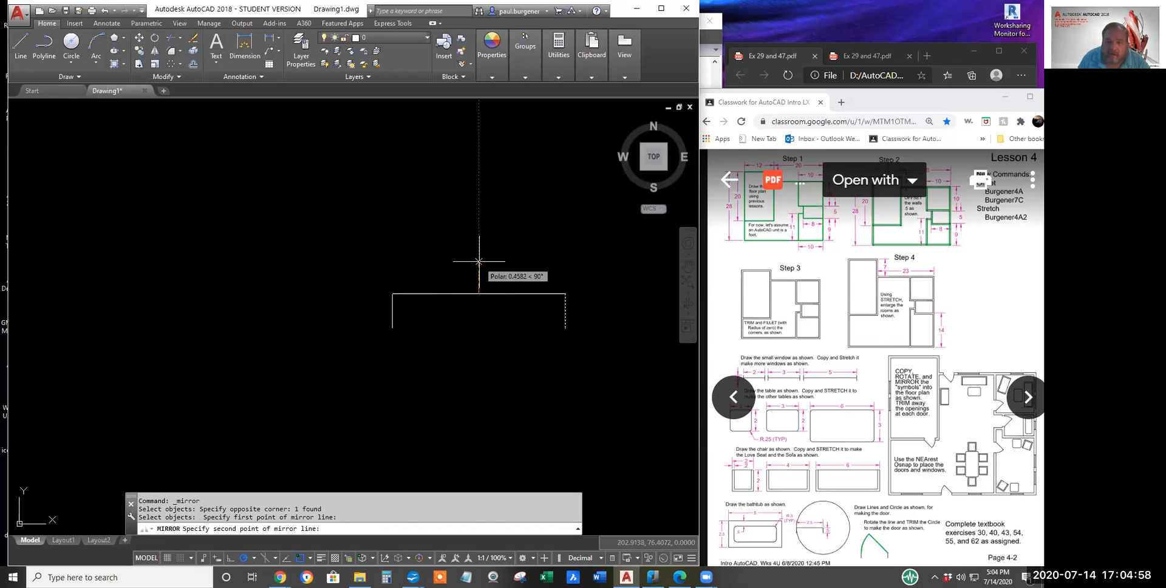
pyautogui.click(481, 264)
pyautogui.press('Return')
pyautogui.click(71, 43)
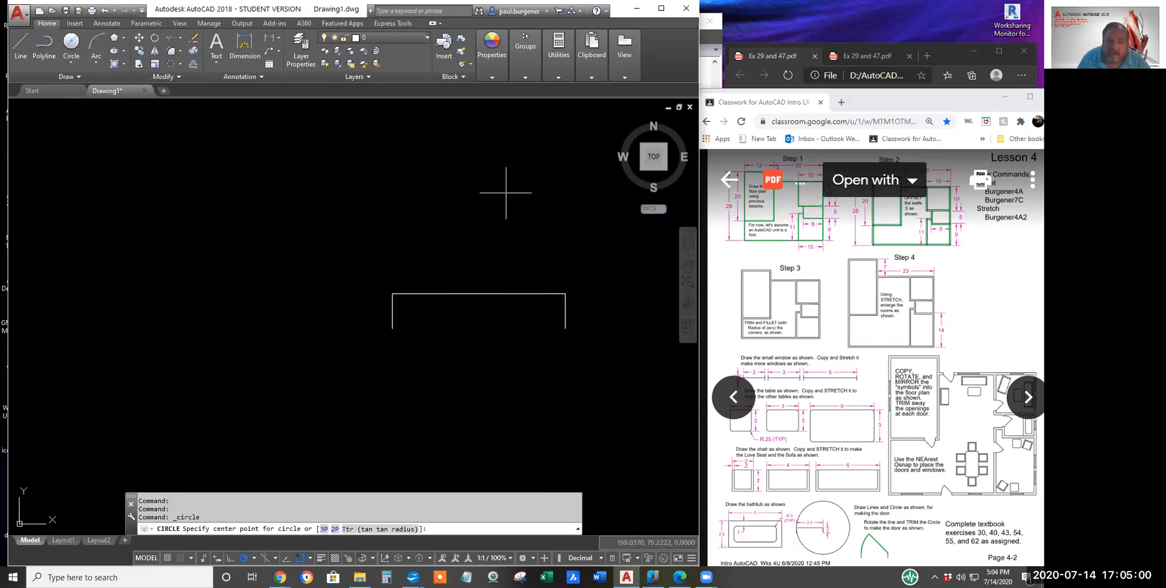
pyautogui.click(565, 293)
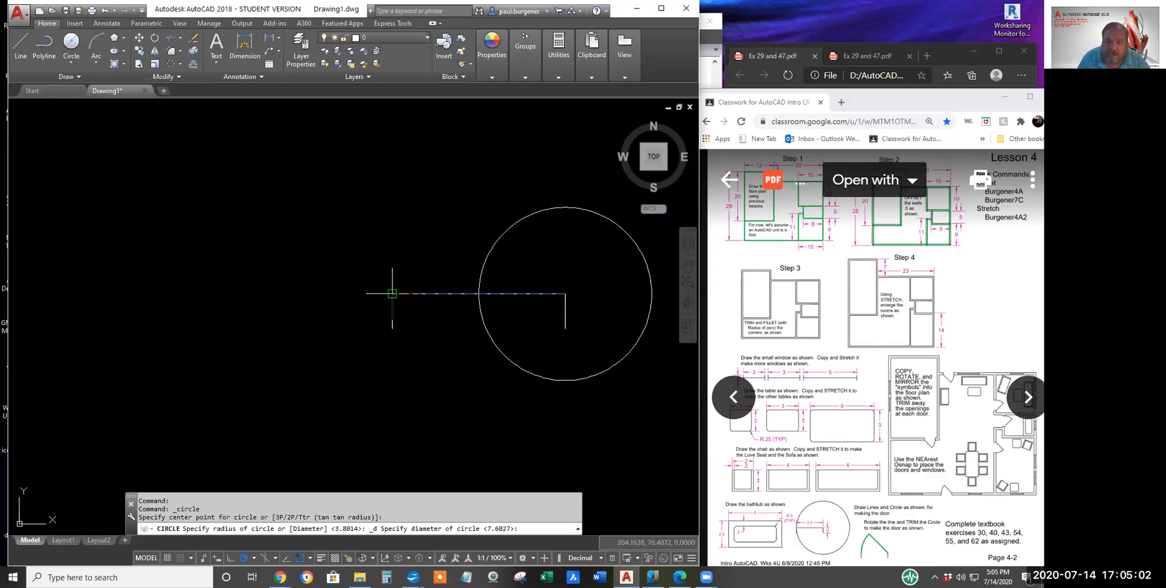
pyautogui.press('Escape')
pyautogui.press('Escape')
# Step: Draw a center-radius circle centred on the horizontal line's right end and passing through its left end
pyautogui.click(73, 58)
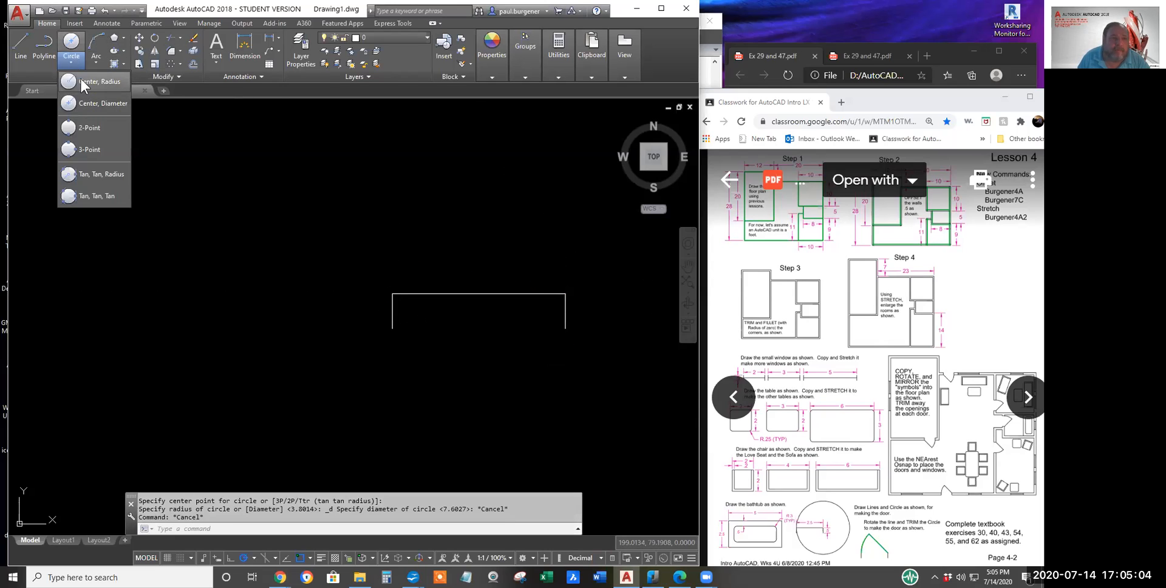
pyautogui.click(92, 79)
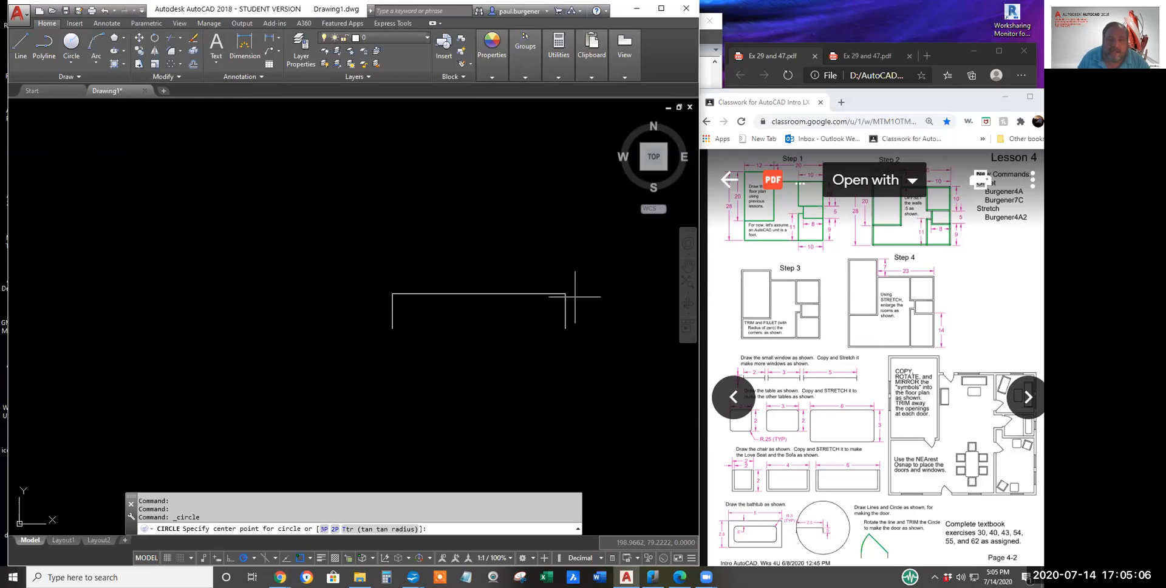
pyautogui.click(566, 293)
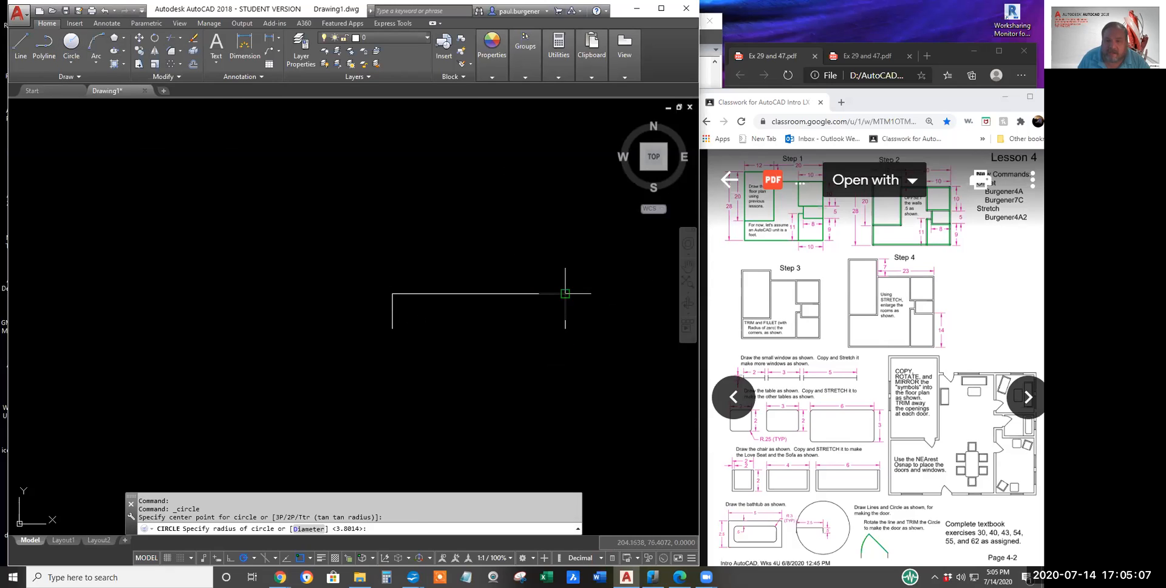
pyautogui.click(392, 293)
pyautogui.press('Return')
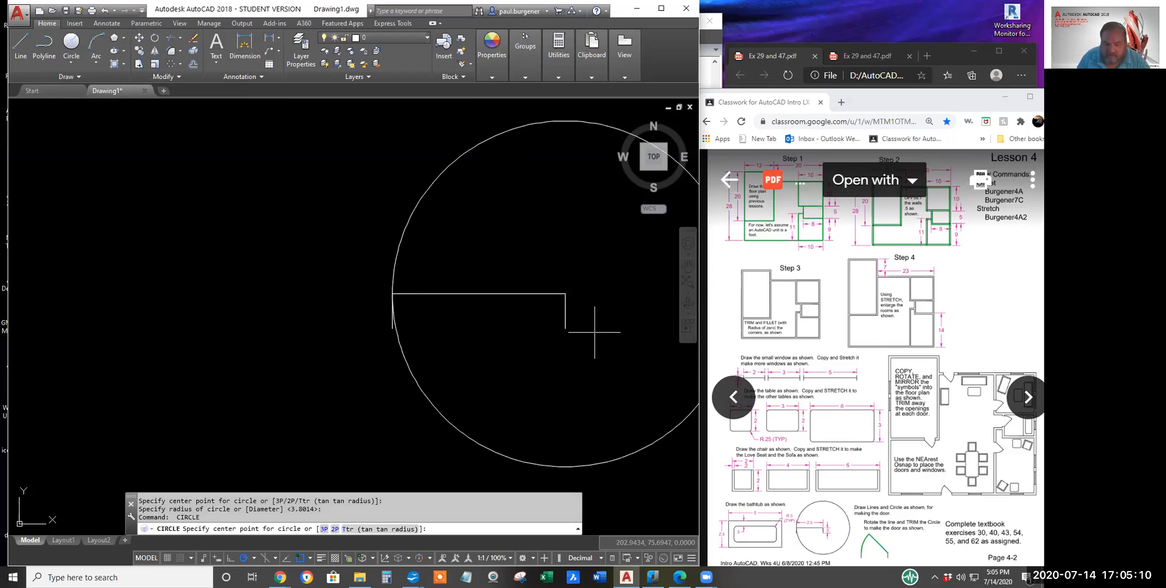
pyautogui.write('1')
pyautogui.press('Return')
pyautogui.click(566, 293)
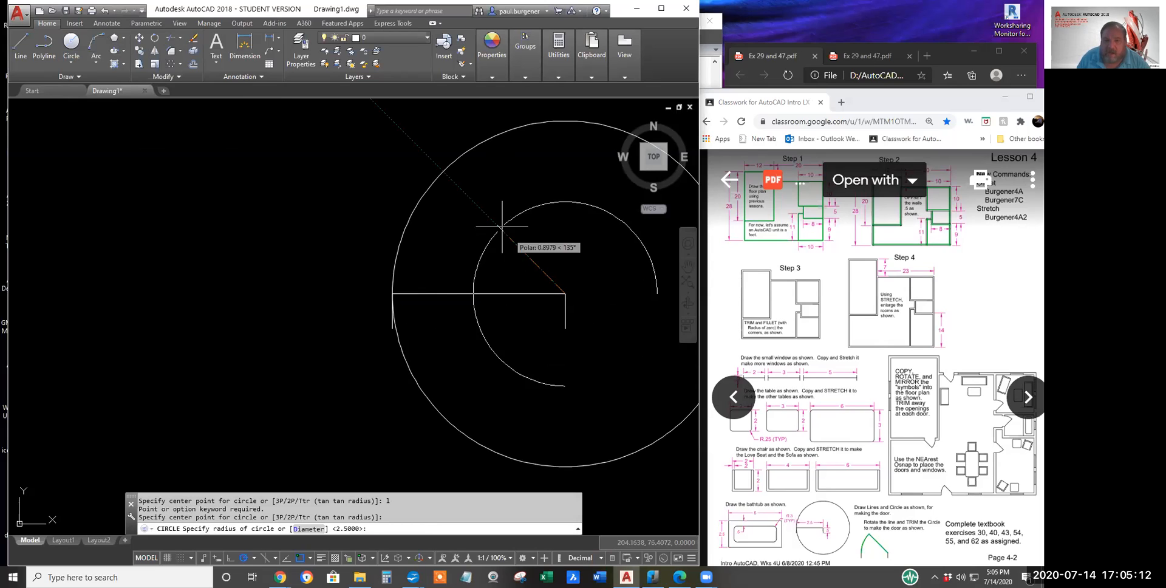
pyautogui.press('Escape')
# Step: Draw a line from the circle's center up and to the left at 135 degrees, ending on the circle
pyautogui.click(20, 46)
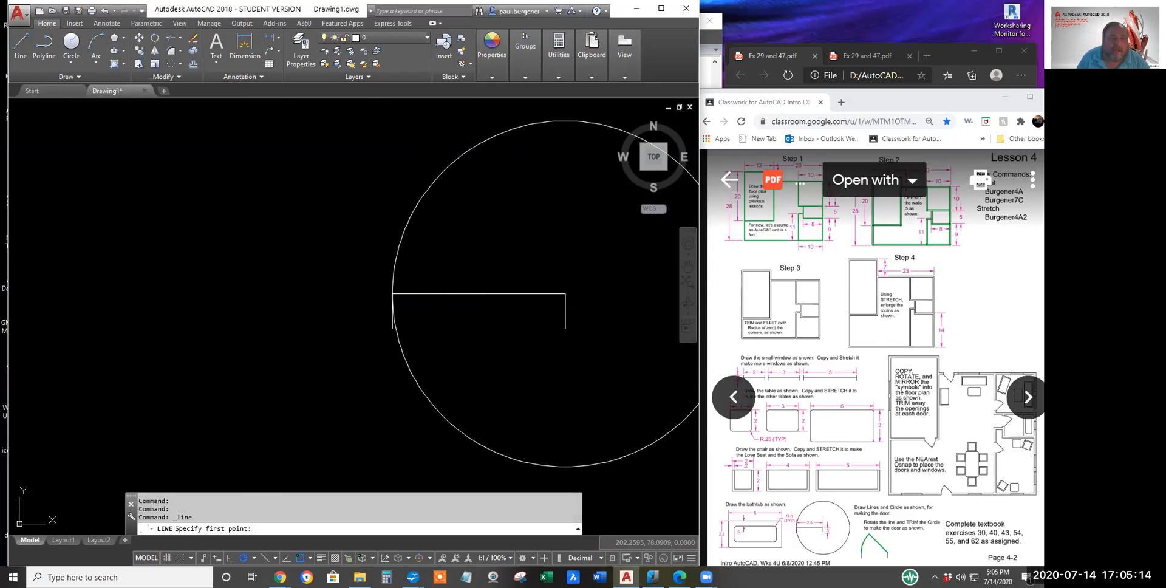
pyautogui.click(566, 294)
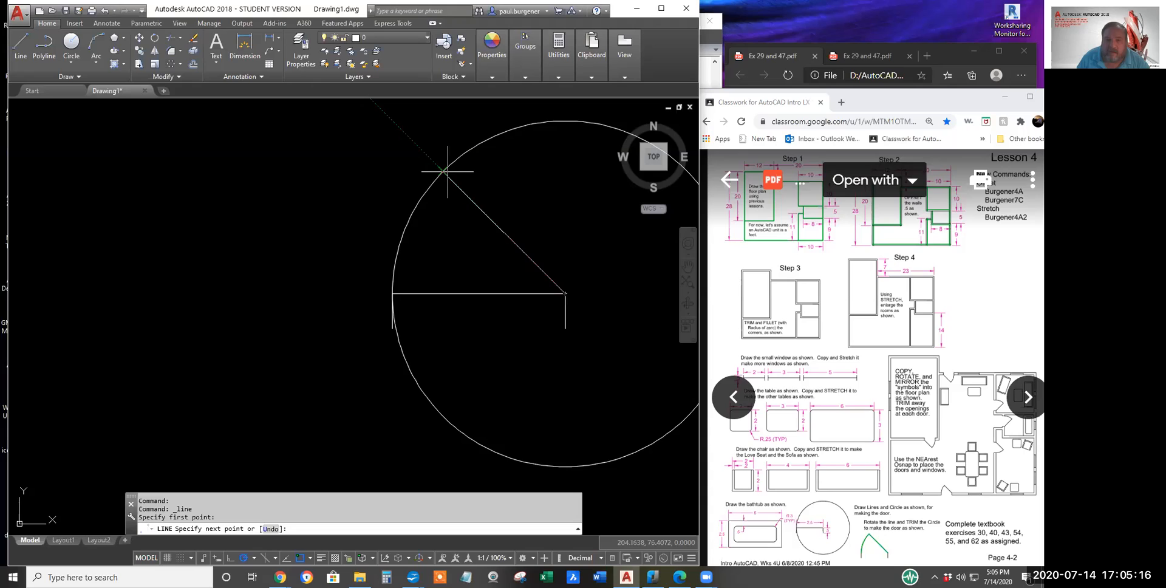
pyautogui.click(442, 172)
pyautogui.press('Return')
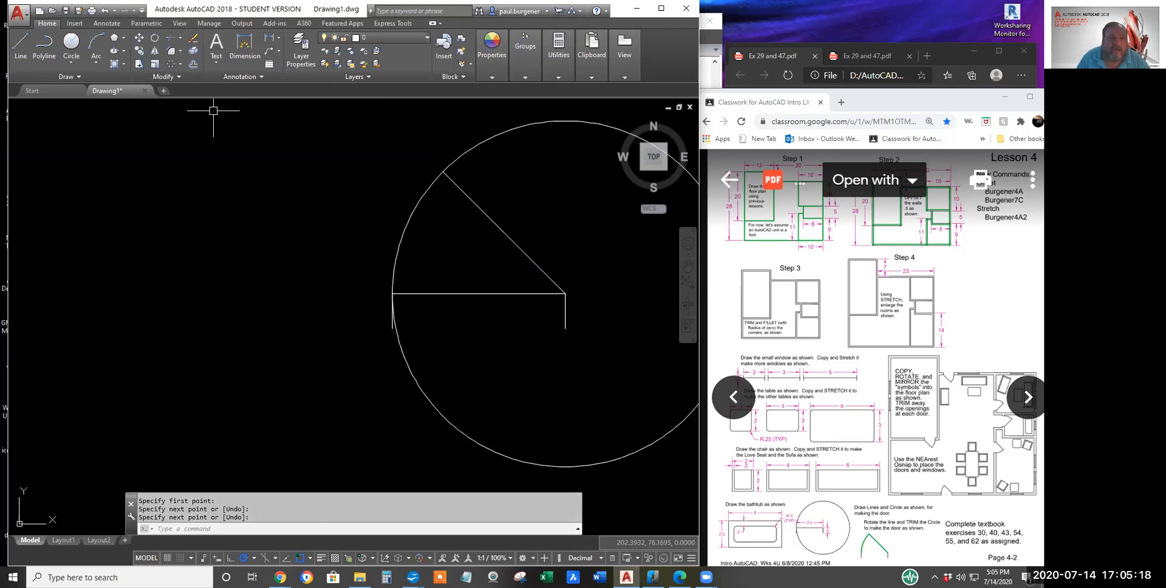
# Step: Trim the circle to the arc between the horizontal and diagonal lines, and erase the horizontal line to finish the door symbol
pyautogui.click(172, 38)
pyautogui.press('Return')
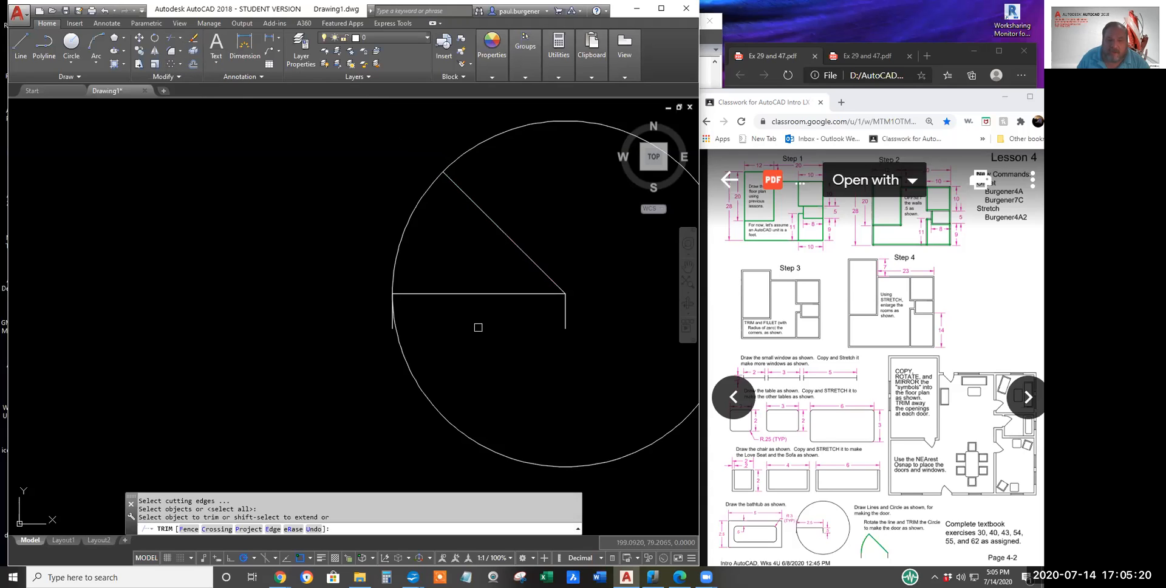
pyautogui.click(428, 395)
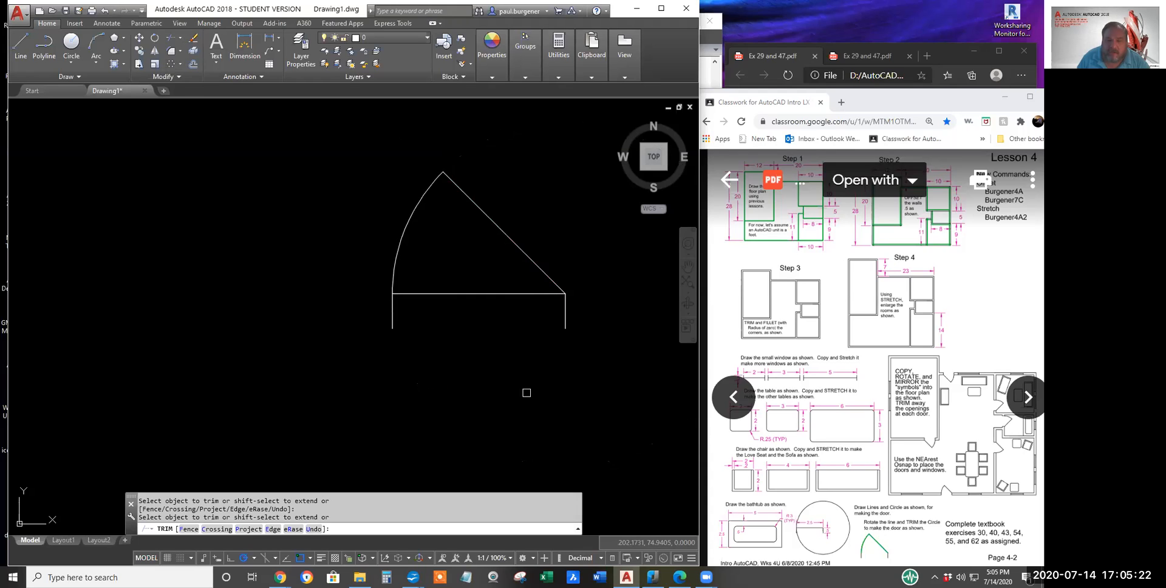
pyautogui.click(194, 39)
pyautogui.click(455, 293)
pyautogui.scroll(-6, 495, 323)
pyautogui.moveTo(494, 325); pyautogui.dragTo(391, 336, button='middle')
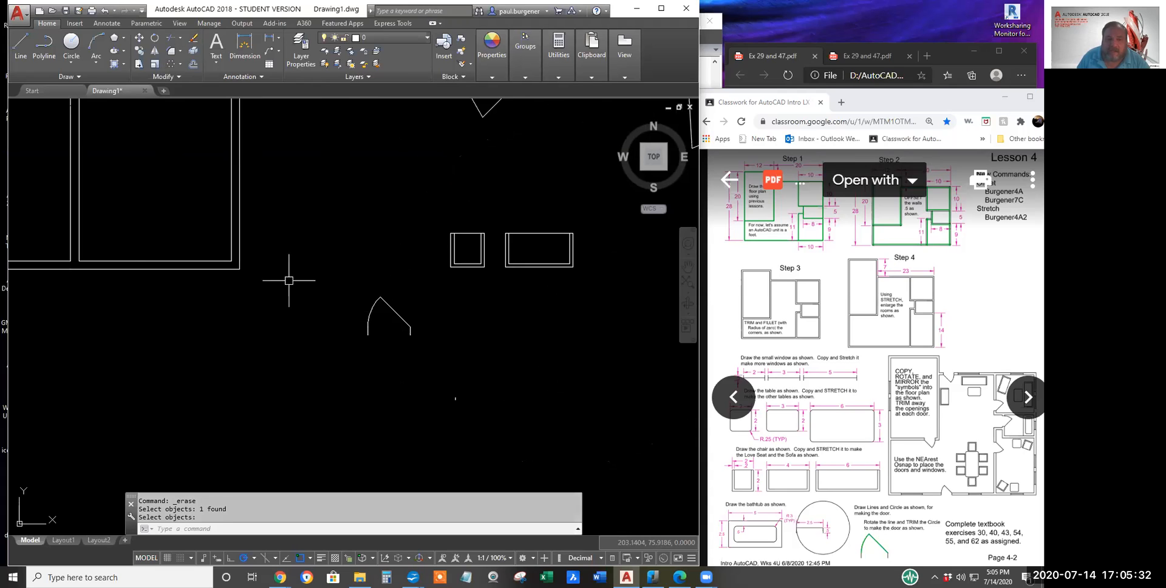
# Step: Mirror the door symbol downward about a horizontal line just below it, keeping the original
pyautogui.scroll(-2, 307, 312)
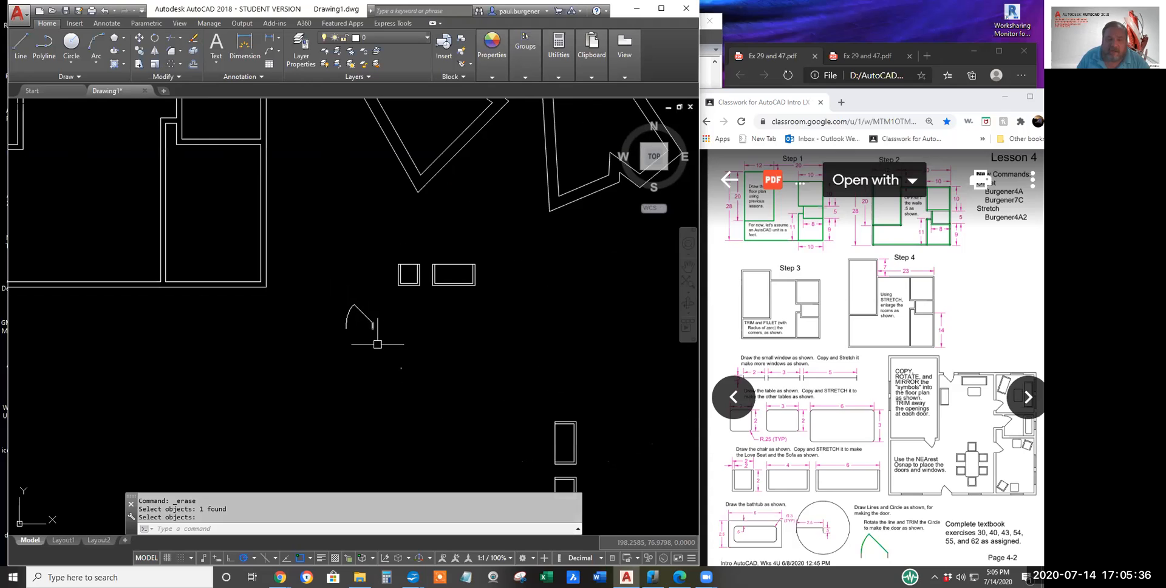
pyautogui.moveTo(349, 355)
pyautogui.mouseDown(button='middle')
pyautogui.moveTo(493, 379)
pyautogui.moveTo(503, 393)
pyautogui.mouseUp(button='middle')
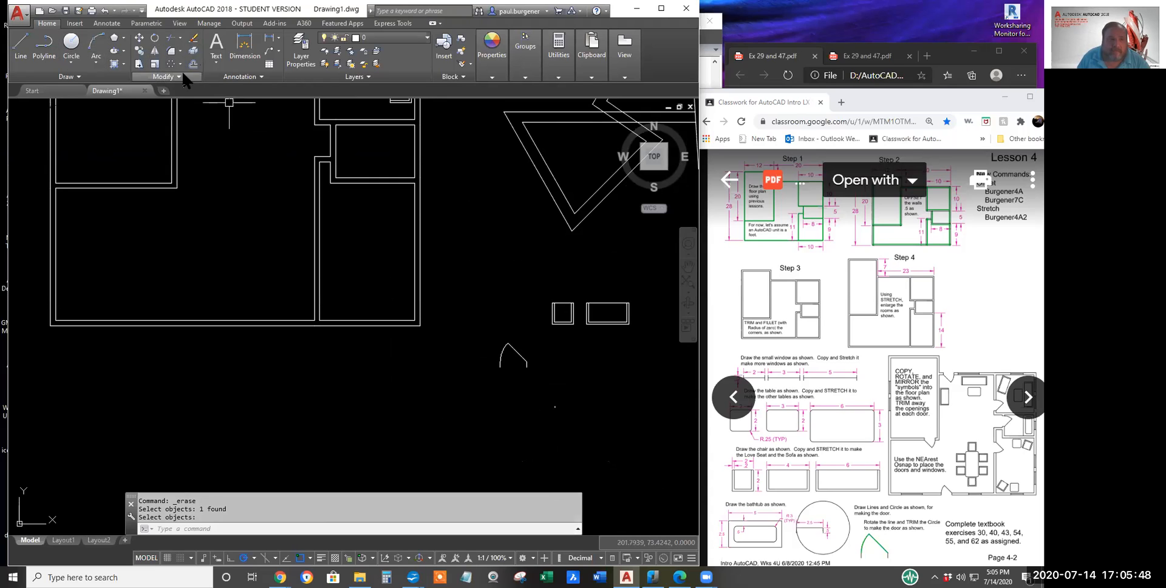
pyautogui.click(155, 51)
pyautogui.click(554, 391)
pyautogui.click(499, 352)
pyautogui.press('Return')
pyautogui.click(518, 377)
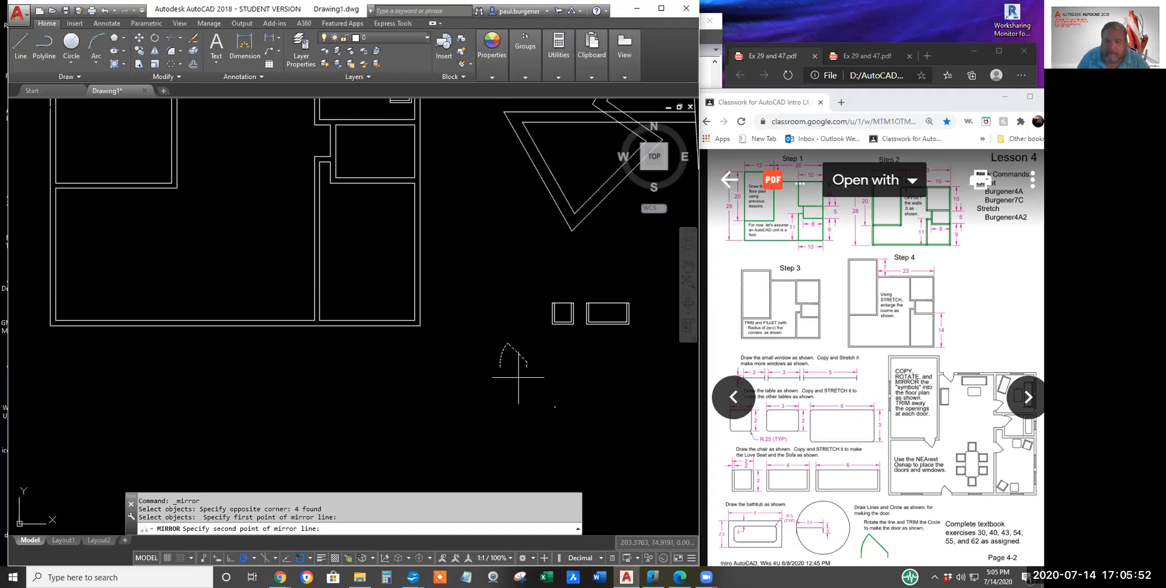
pyautogui.click(559, 377)
pyautogui.press('Return')
# Step: Mirror both door symbols to the right about a vertical line beside them, keeping the originals
pyautogui.press('Return')
pyautogui.click(545, 331)
pyautogui.click(454, 456)
pyautogui.press('Return')
pyautogui.click(536, 372)
pyautogui.click(537, 403)
pyautogui.press('Return')
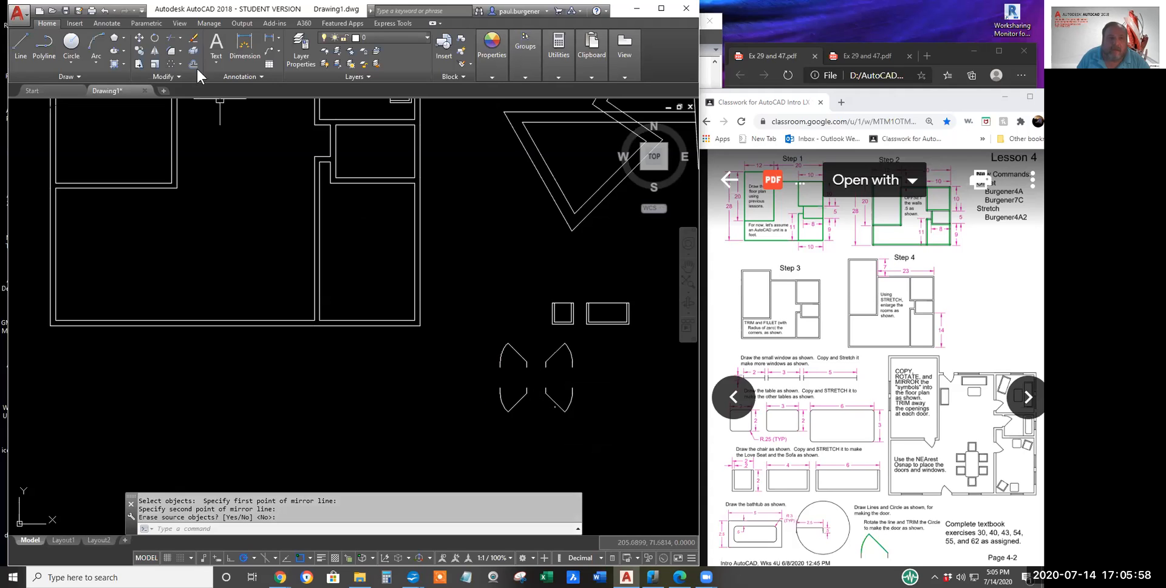
pyautogui.click(156, 51)
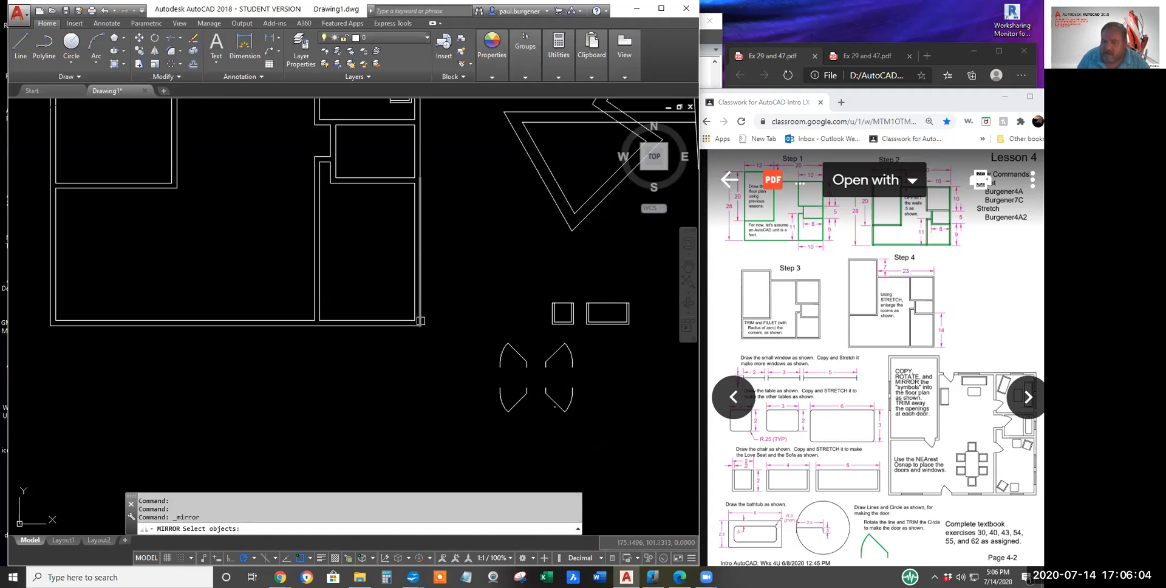
pyautogui.click(480, 329)
pyautogui.click(614, 448)
pyautogui.press('Return')
pyautogui.click(565, 411)
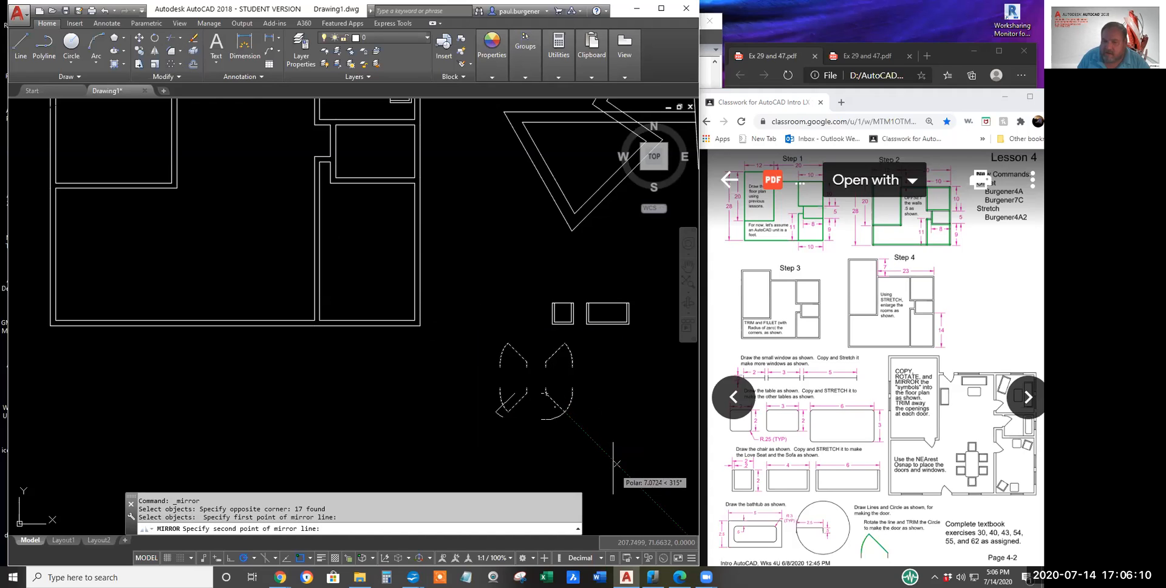
pyautogui.press('Escape')
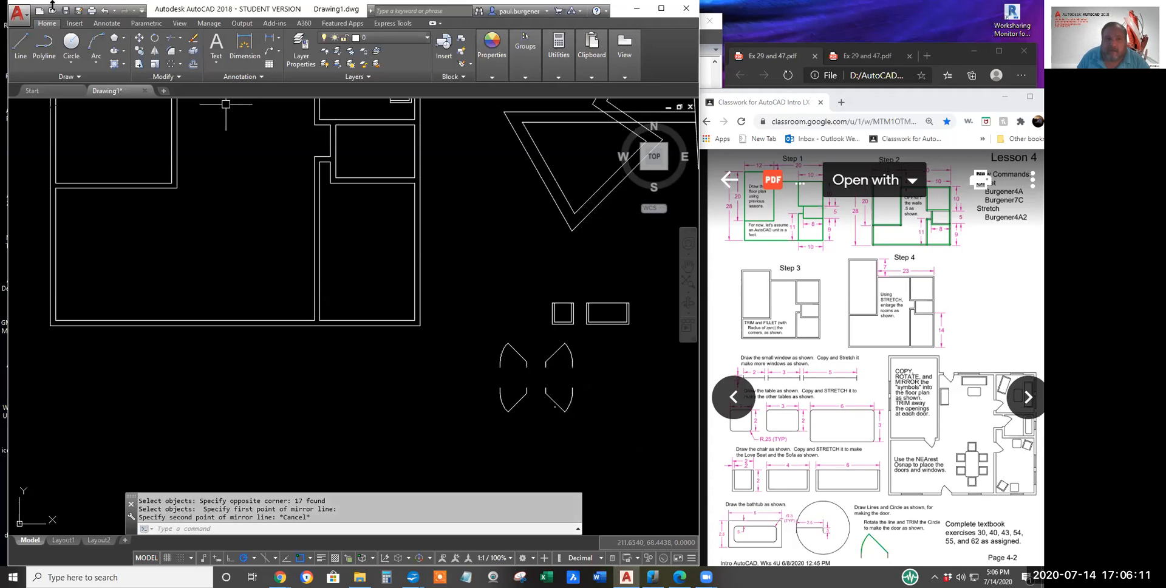
# Step: Mirror all four door symbols about a 45-degree diagonal line to their lower left, keeping the originals
pyautogui.click(156, 51)
pyautogui.moveTo(491, 328); pyautogui.dragTo(602, 419)
pyautogui.press('Return')
pyautogui.click(459, 411)
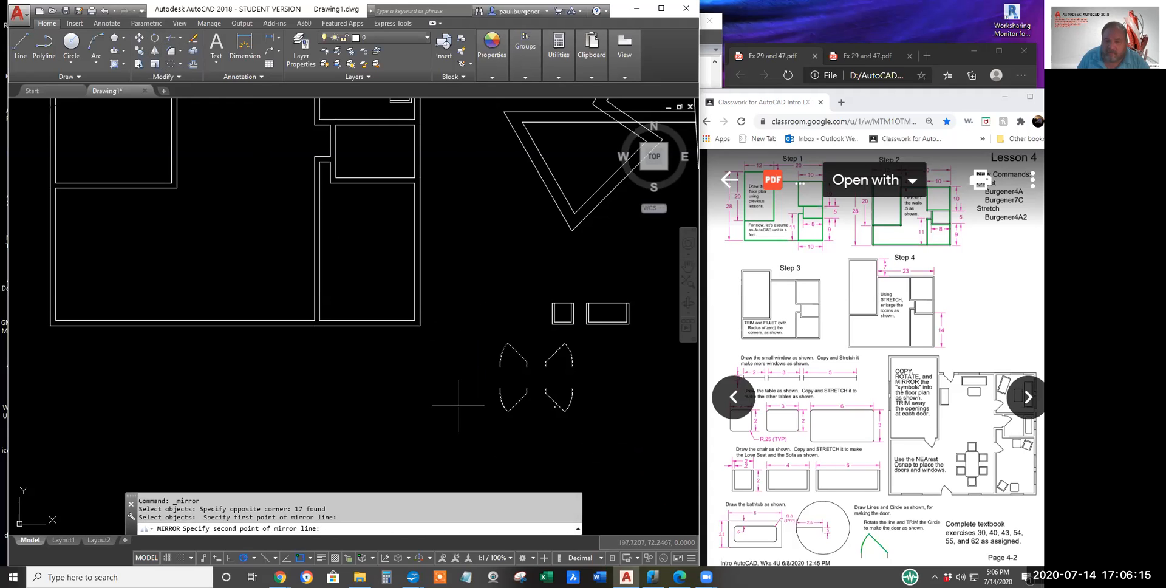
pyautogui.click(488, 439)
pyautogui.press('Return')
pyautogui.moveTo(546, 459); pyautogui.dragTo(502, 331, button='middle')
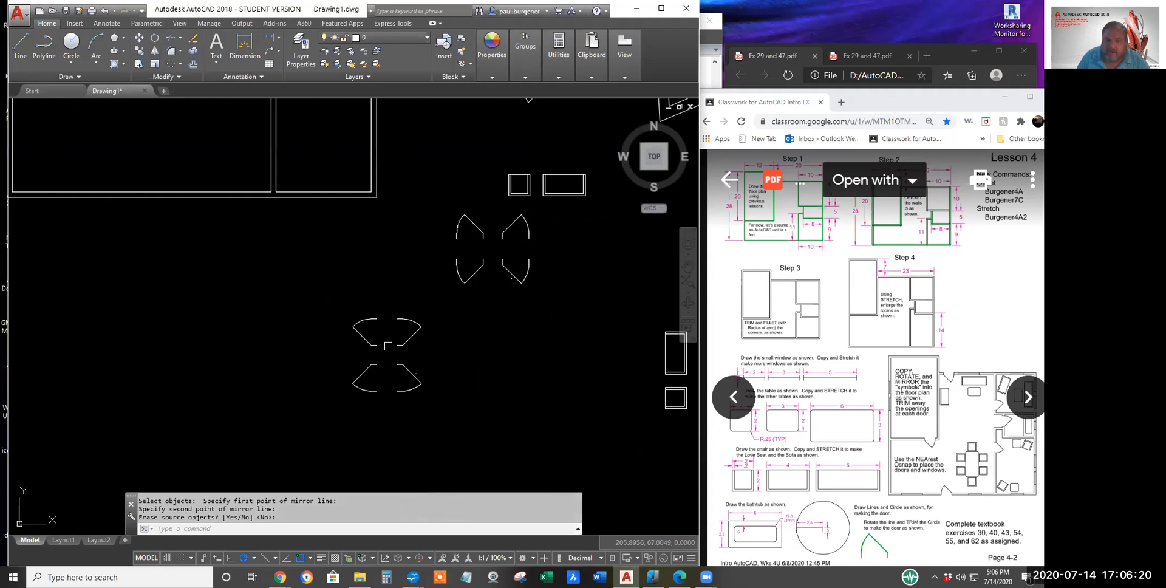
pyautogui.moveTo(431, 291); pyautogui.dragTo(494, 343, button='middle')
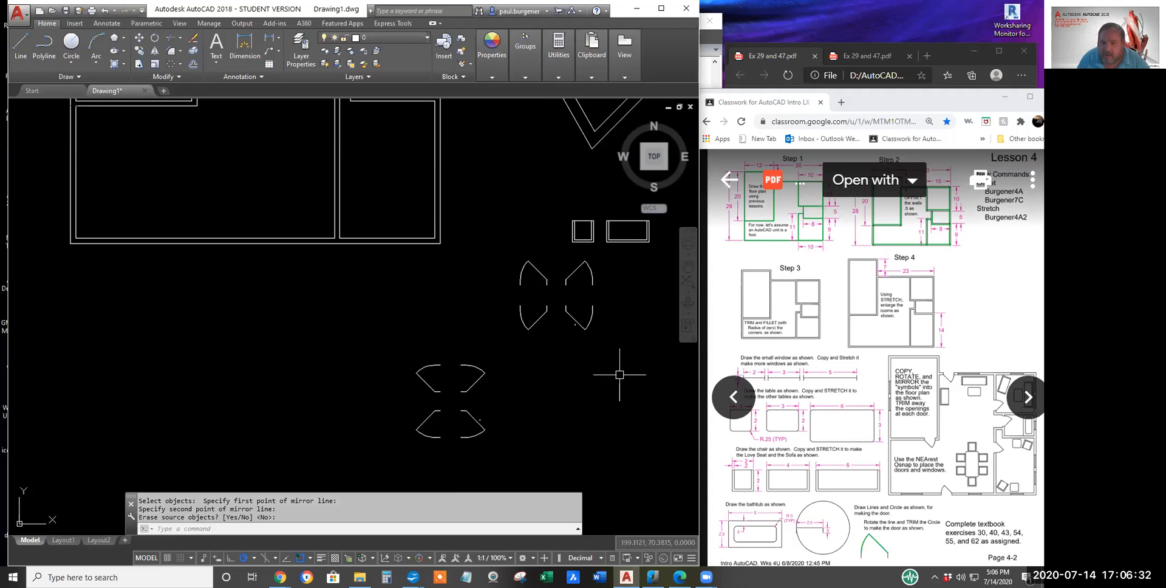
# Step: Copy the lower-right upright door, without the stray short line, from its left jamb's upper end to the Nearest point on the wall left of the upper sofa
pyautogui.moveTo(619, 375); pyautogui.dragTo(597, 408, button='middle')
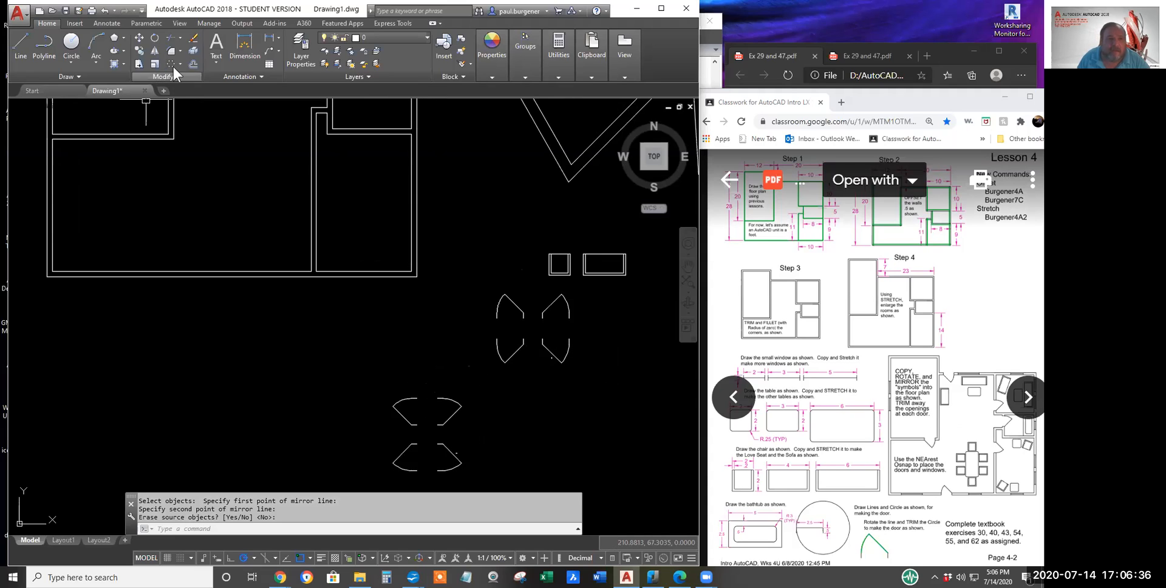
pyautogui.click(139, 50)
pyautogui.click(538, 332)
pyautogui.click(587, 364)
pyautogui.scroll(6, 558, 359)
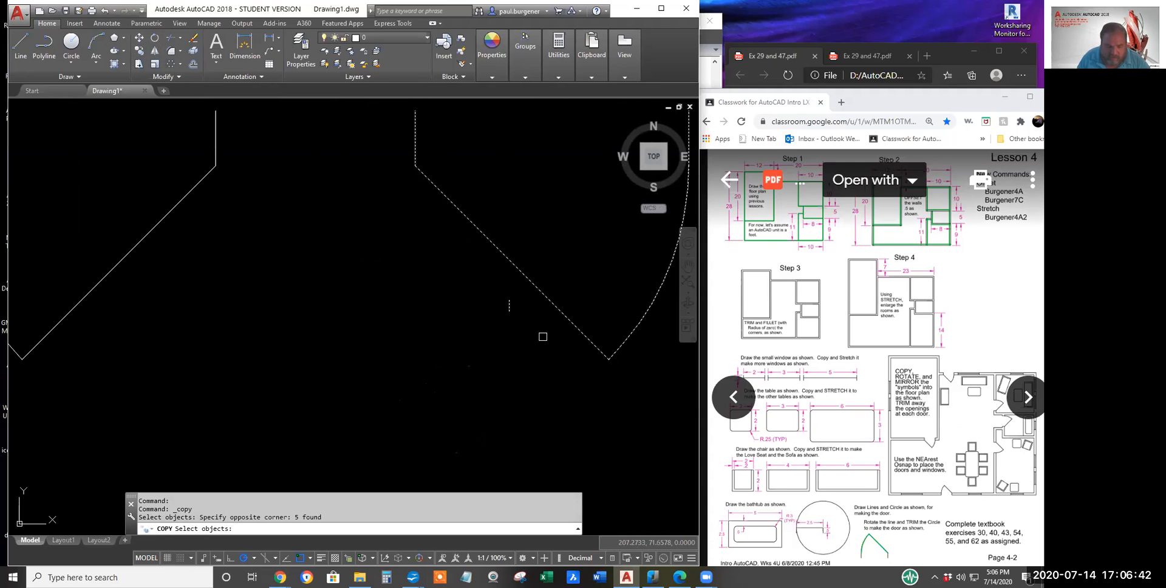
pyautogui.keyDown('shift'); pyautogui.click(526, 324); pyautogui.keyUp('shift')
pyautogui.keyDown('shift'); pyautogui.click(491, 293); pyautogui.keyUp('shift')
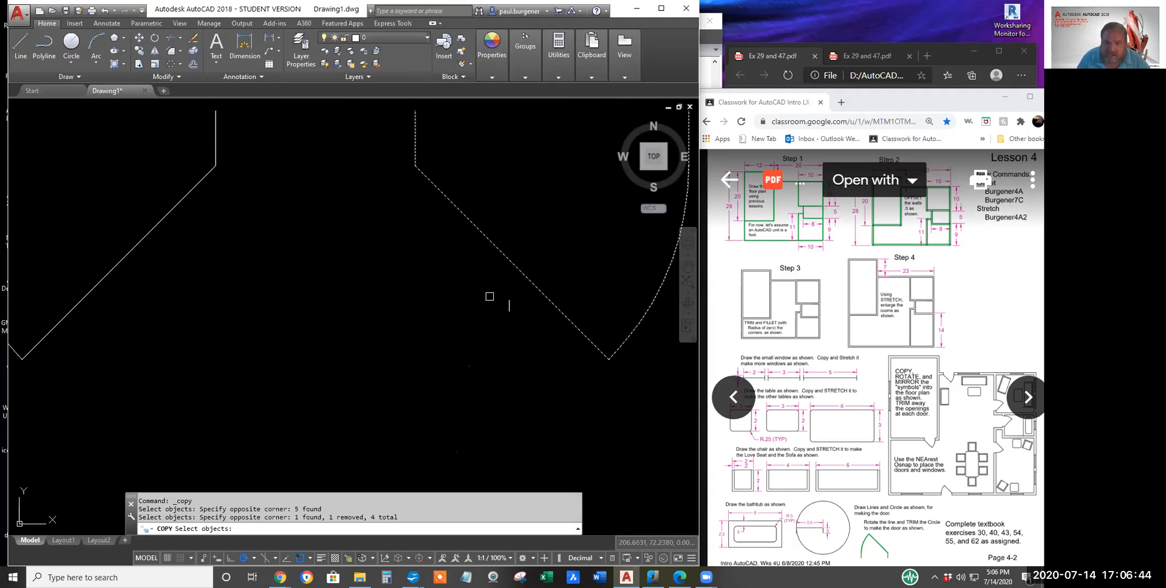
pyautogui.press('Return')
pyautogui.scroll(-6, 493, 315)
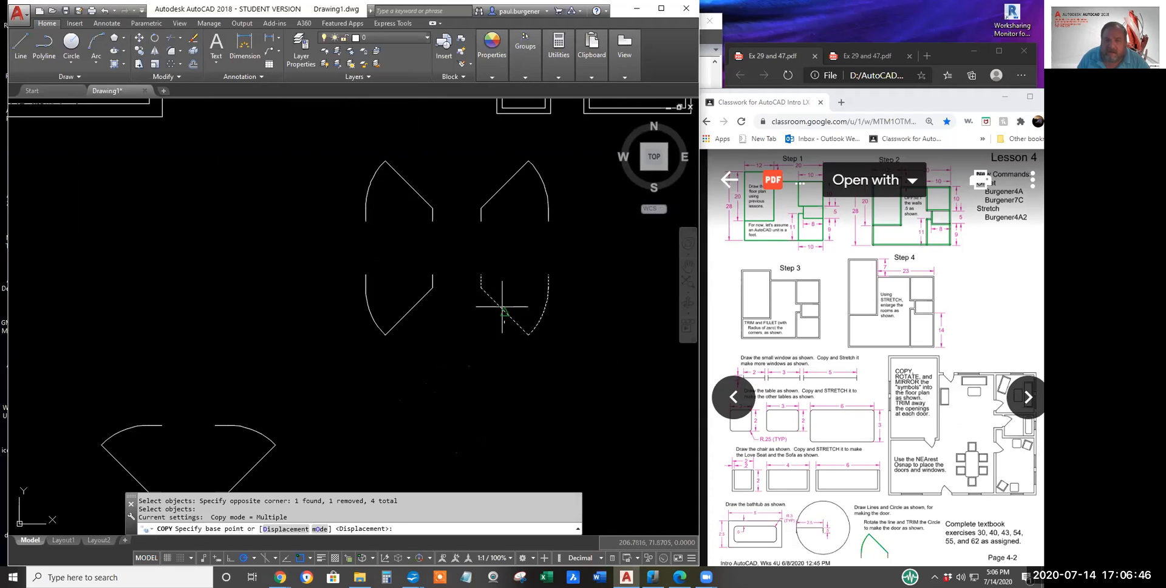
pyautogui.click(481, 274)
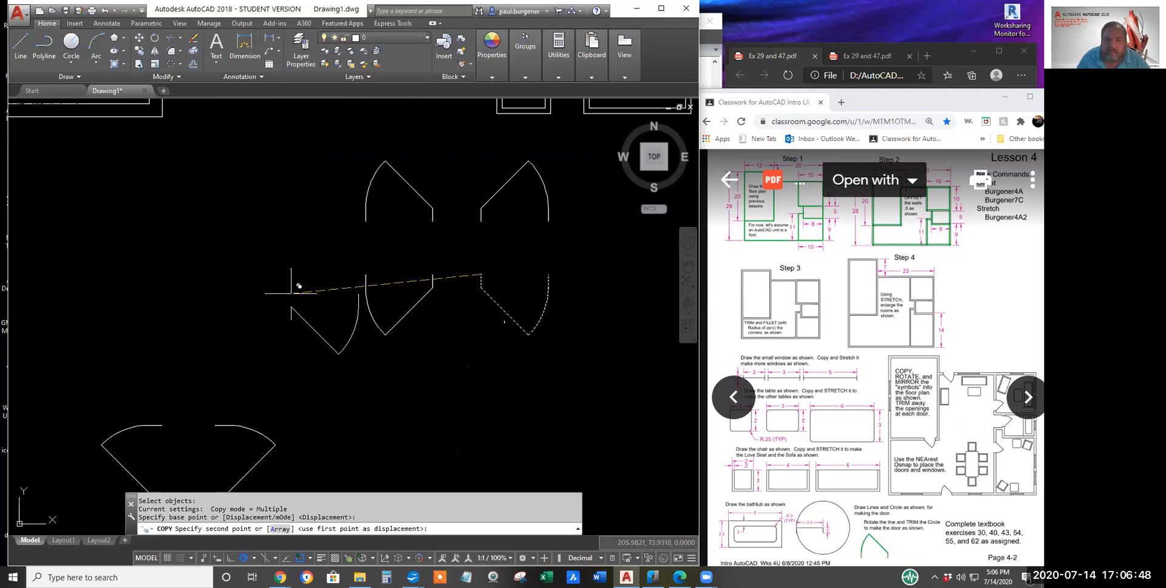
pyautogui.scroll(-5, 299, 276)
pyautogui.scroll(9, 123, 148)
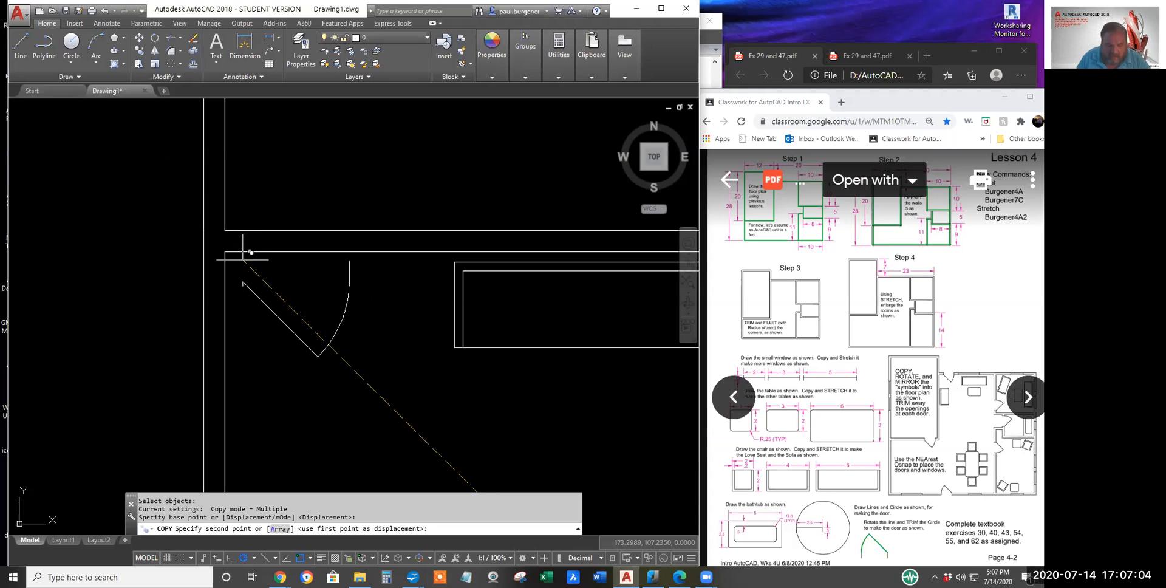
pyautogui.press('F8')
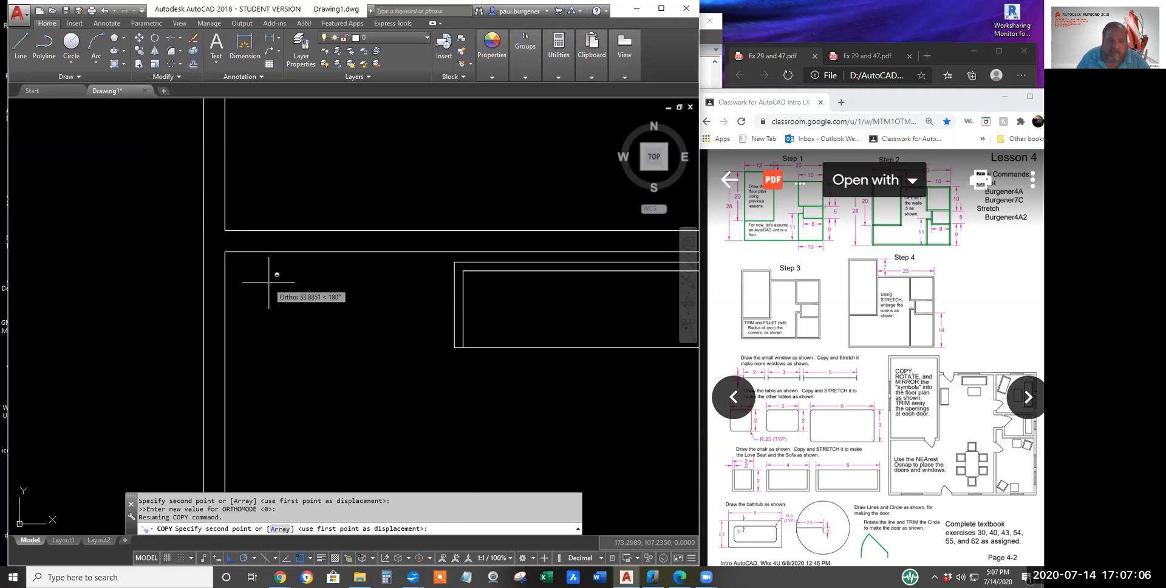
pyautogui.keyDown('shift'); pyautogui.rightClick(267, 282); pyautogui.keyUp('shift')
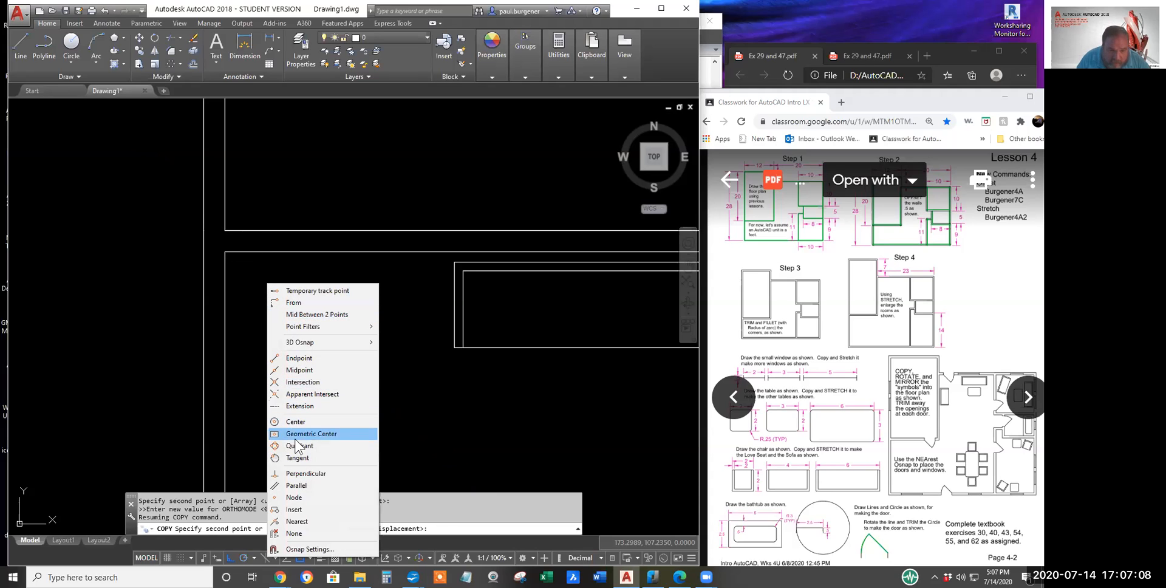
pyautogui.click(300, 521)
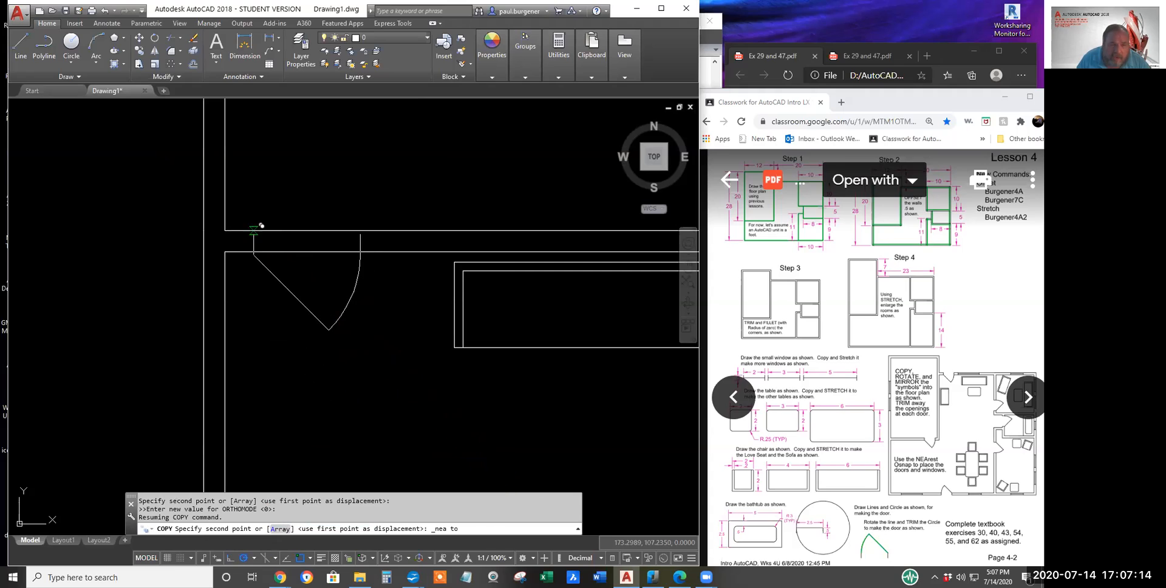
pyautogui.click(255, 231)
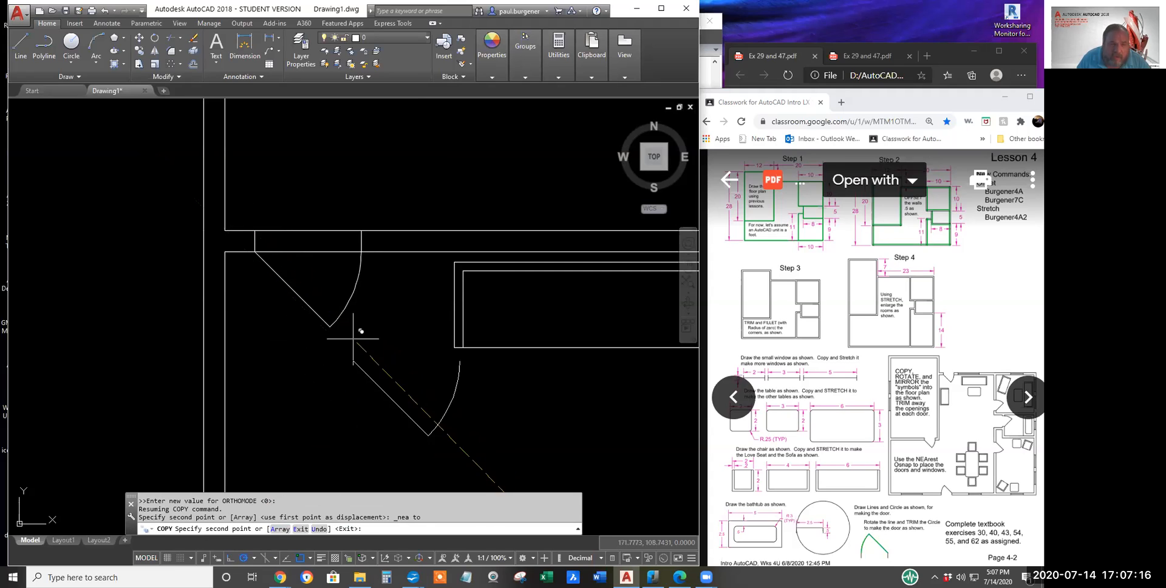
pyautogui.press('Return')
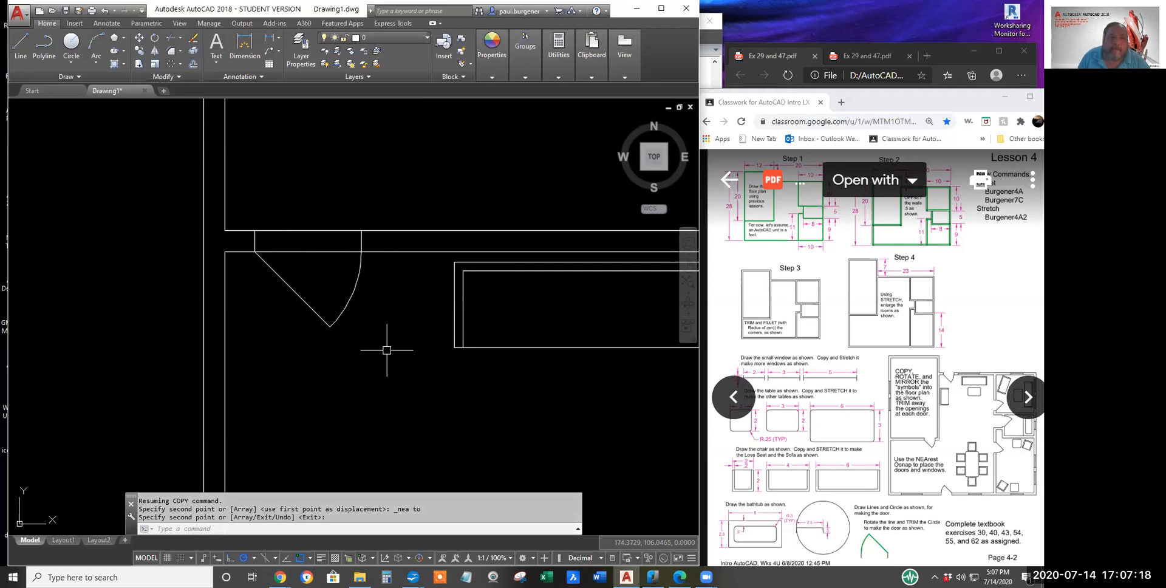
# Step: Trim away both wall lines between the placed door's jambs to open the doorway
pyautogui.click(173, 36)
pyautogui.press('Return')
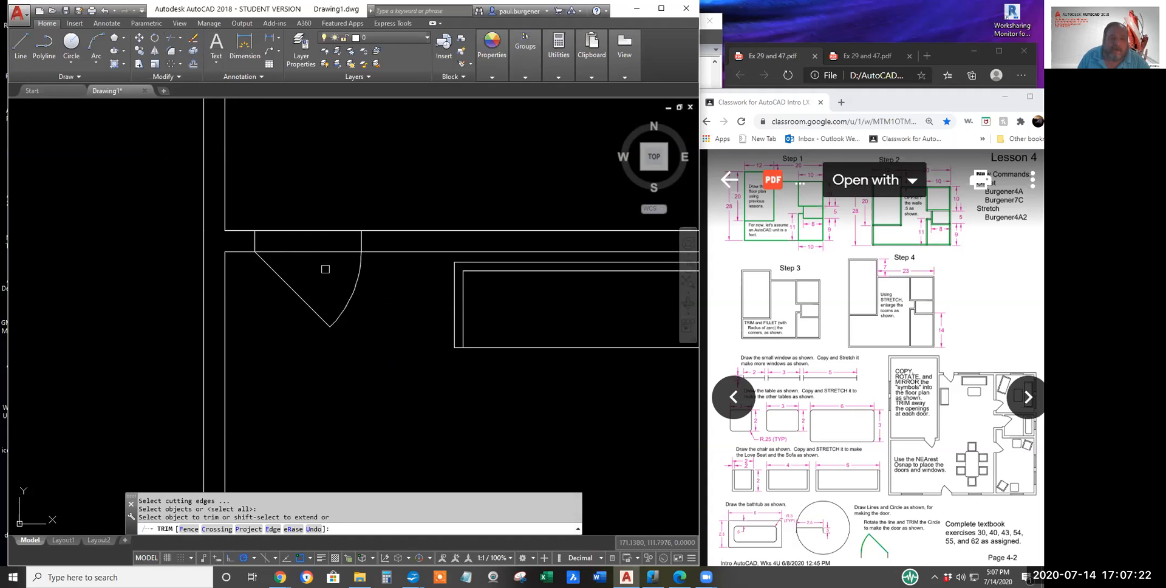
pyautogui.click(327, 252)
pyautogui.click(326, 231)
pyautogui.scroll(-2, 387, 328)
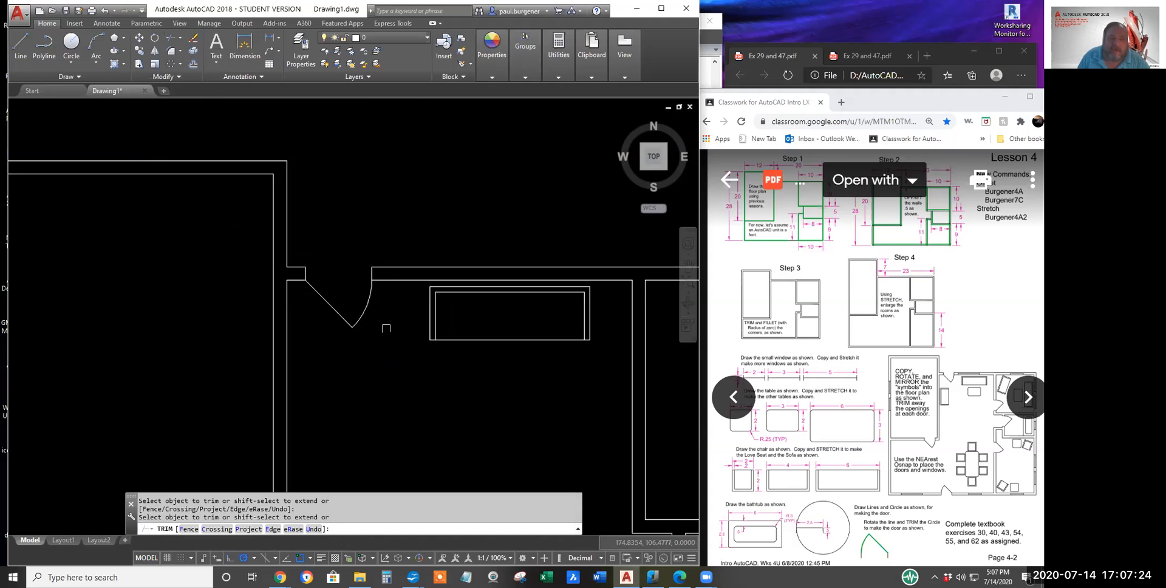
pyautogui.scroll(-2, 387, 329)
pyautogui.scroll(-3, 367, 307)
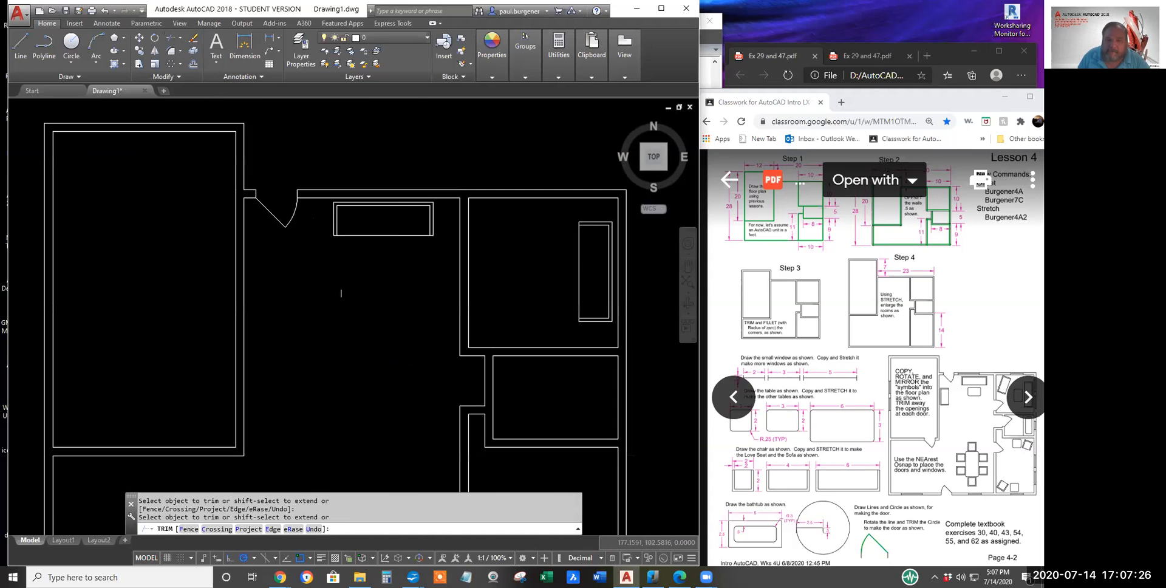
pyautogui.moveTo(359, 342); pyautogui.dragTo(334, 303, button='middle')
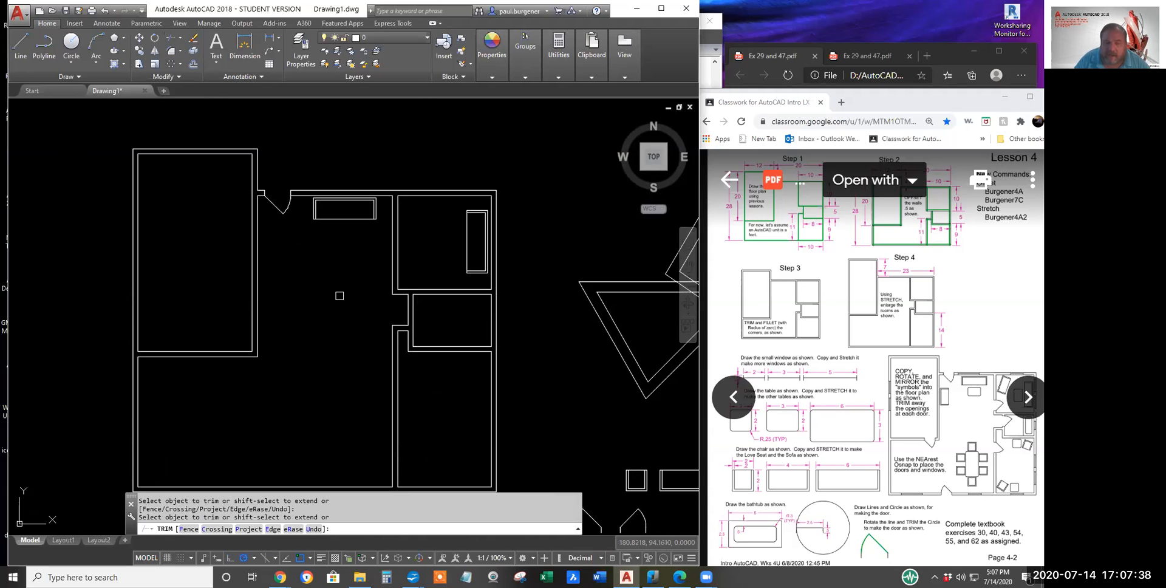
pyautogui.click(496, 225)
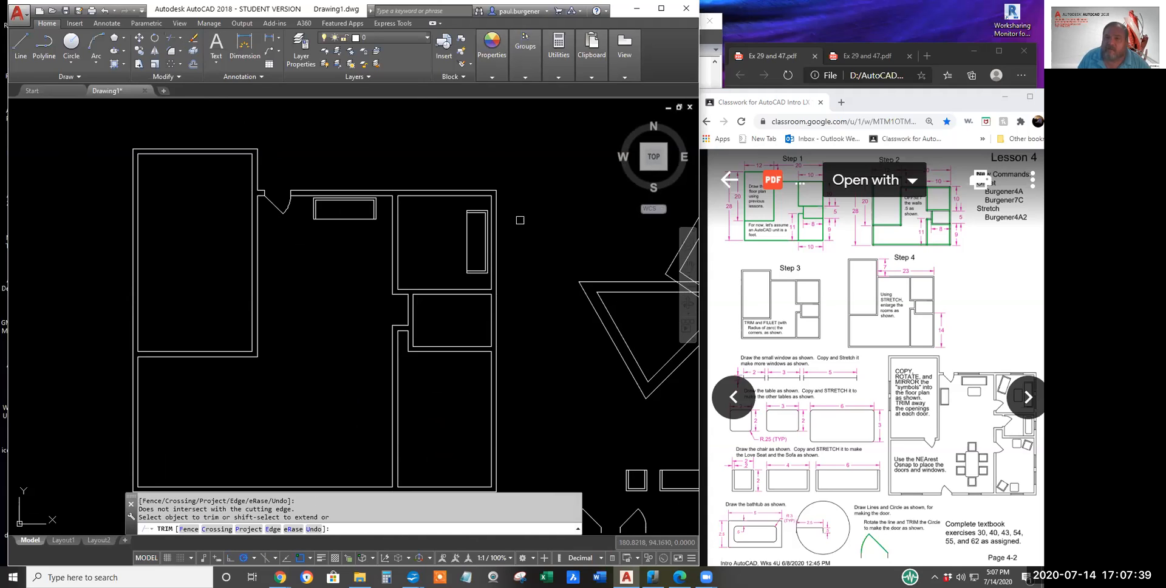
# Step: Switch to nanoCAD and draw a closed 2 by 2 square with lines to the right of the floor plan
pyautogui.click(702, 70)
pyautogui.scroll(4, 441, 351)
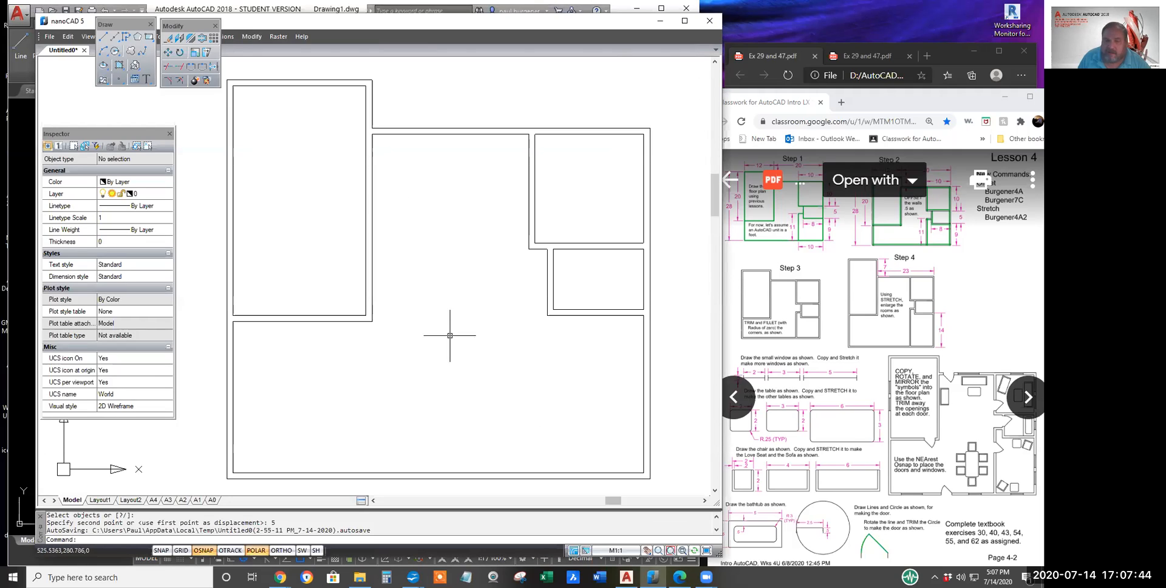
pyautogui.click(104, 37)
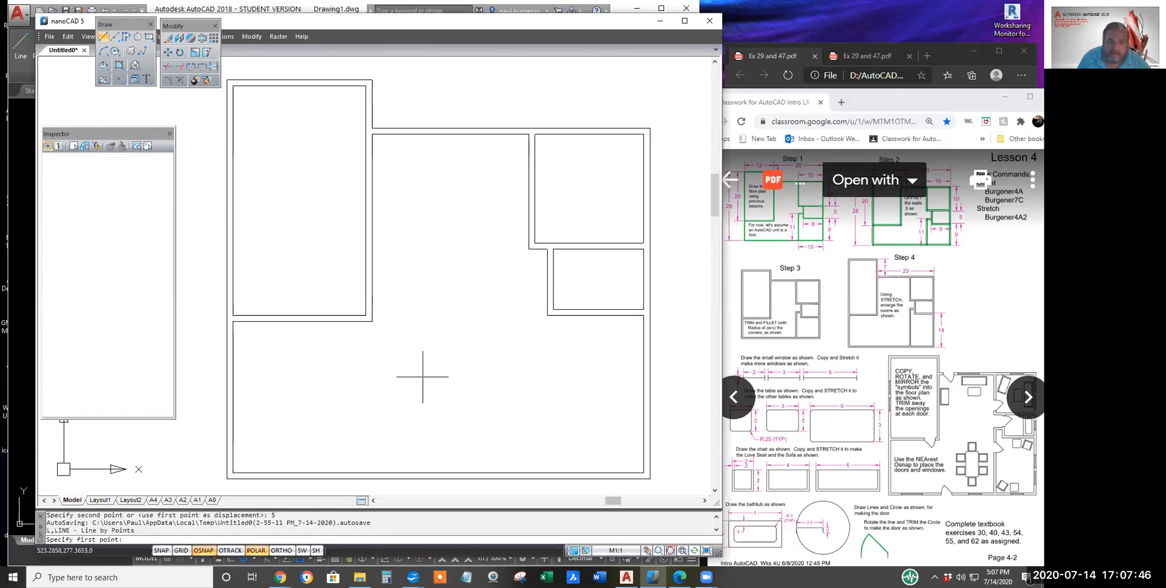
pyautogui.moveTo(497, 384); pyautogui.dragTo(305, 377, button='middle')
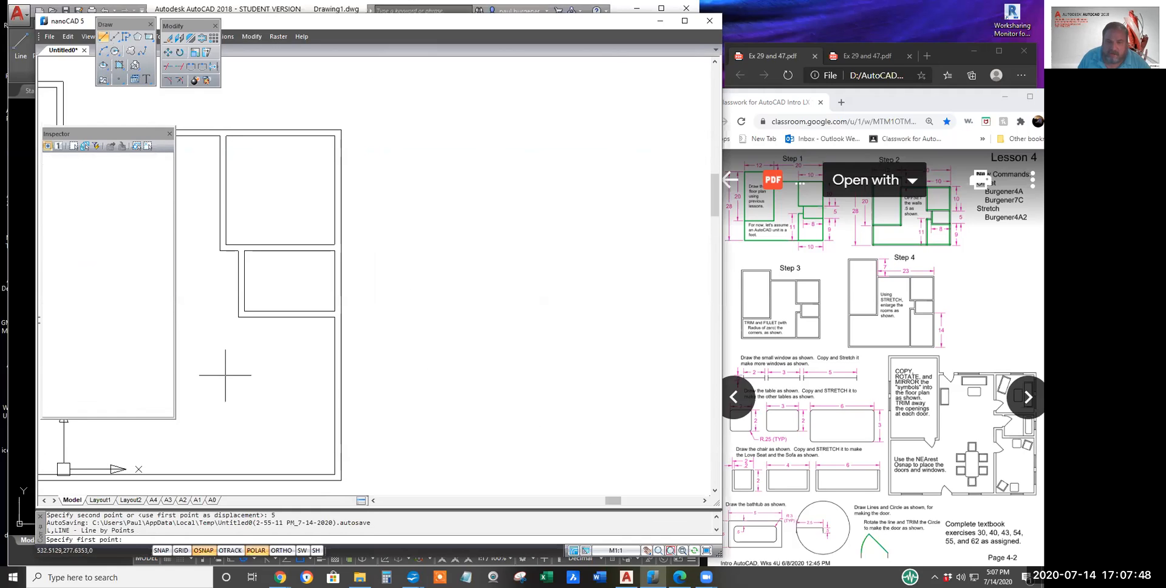
pyautogui.click(436, 329)
pyautogui.write('2')
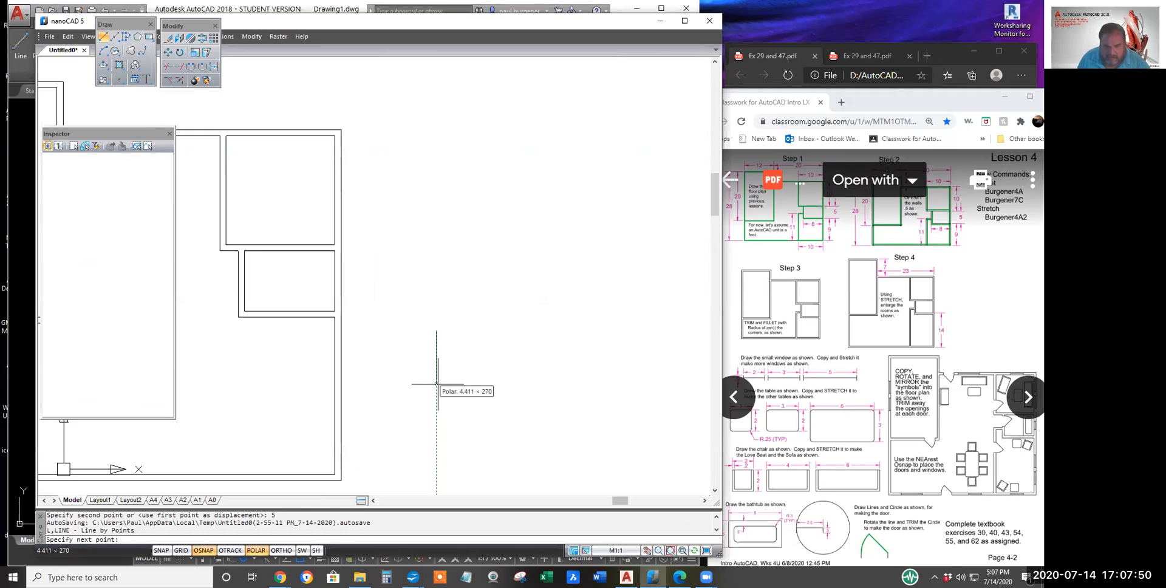
pyautogui.press('Return')
pyautogui.write('2')
pyautogui.press('Return')
pyautogui.write('2')
pyautogui.press('Return')
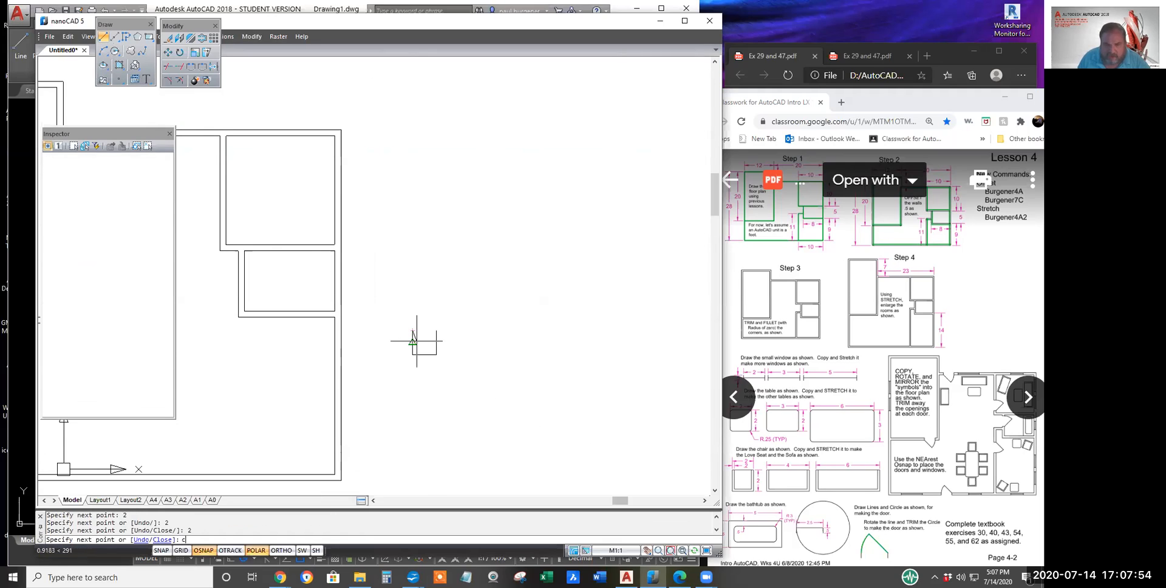
pyautogui.write('c')
pyautogui.press('Return')
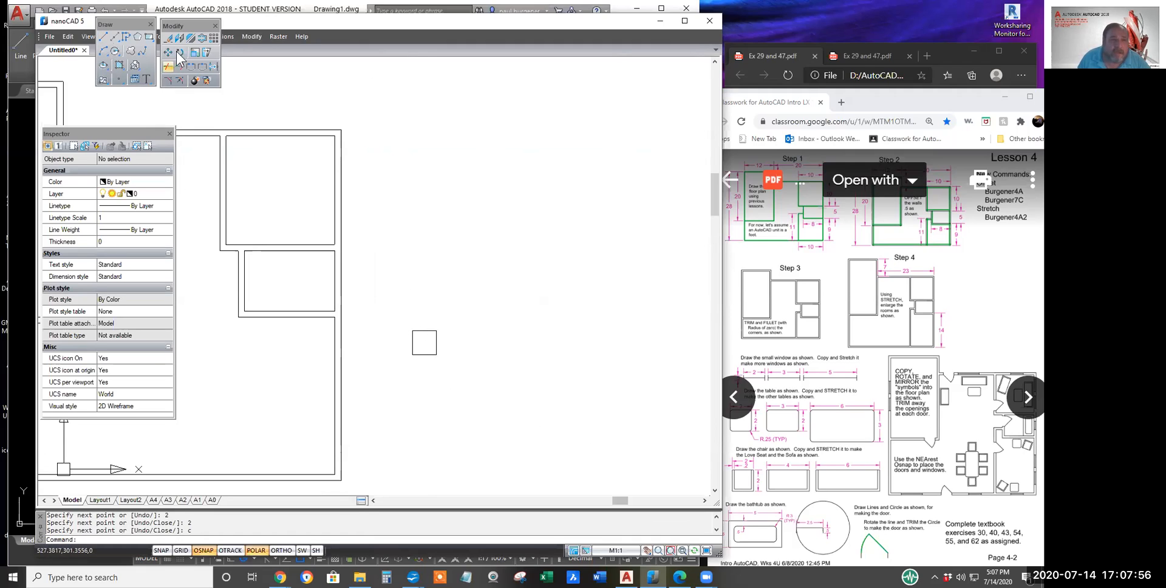
# Step: Offset the square's right, bottom and left sides inward by 0.2 to form the chair's arms and back
pyautogui.click(202, 38)
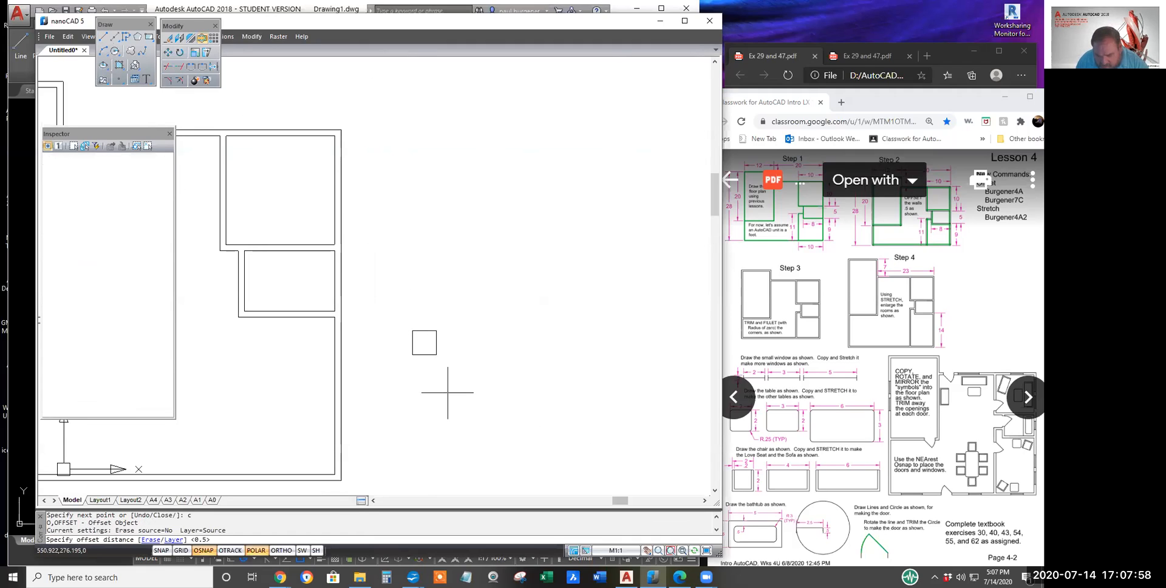
pyautogui.write('.2')
pyautogui.press('Return')
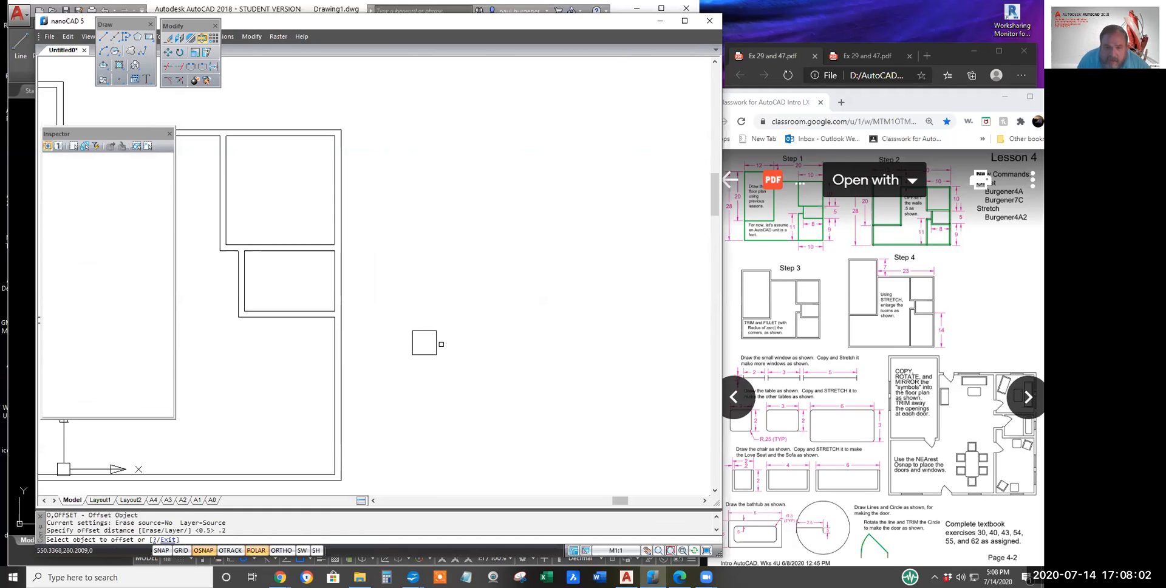
pyautogui.click(436, 344)
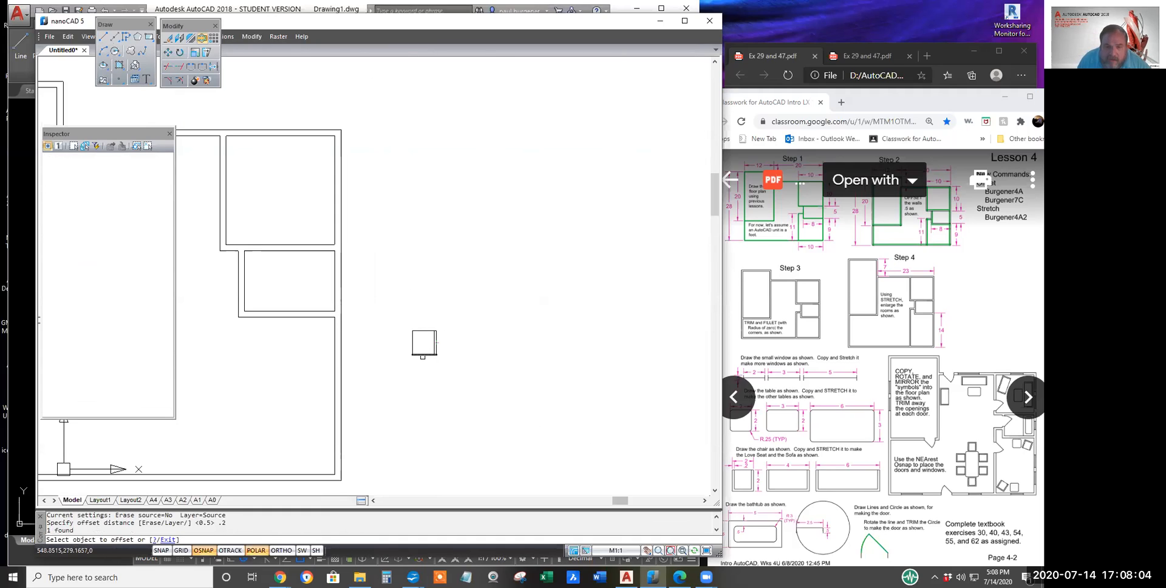
pyautogui.click(424, 347)
pyautogui.click(416, 345)
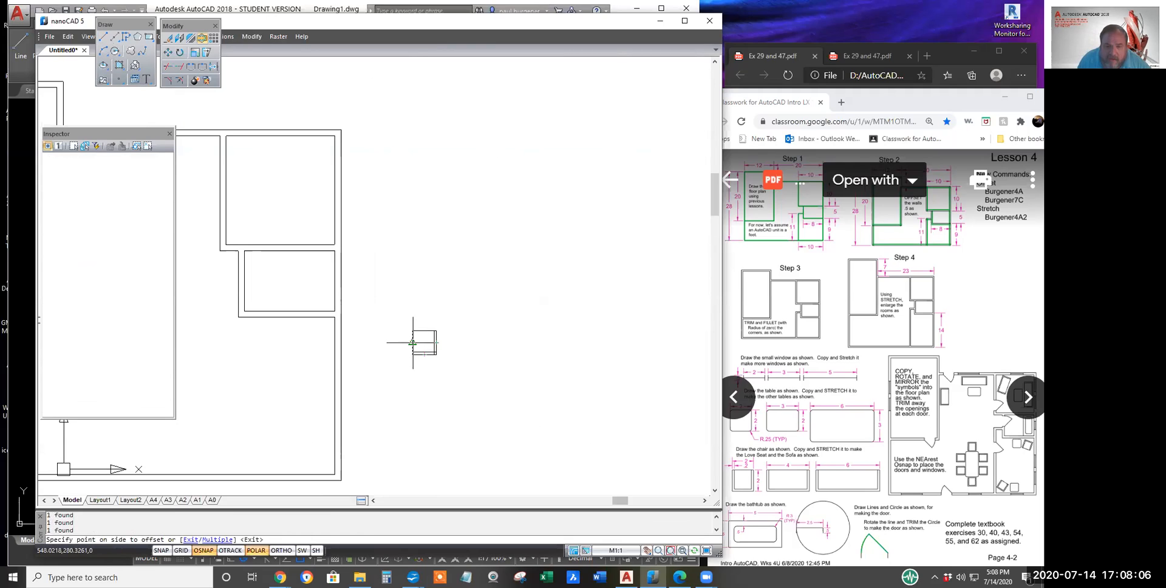
pyautogui.scroll(5, 425, 347)
pyautogui.press('Escape')
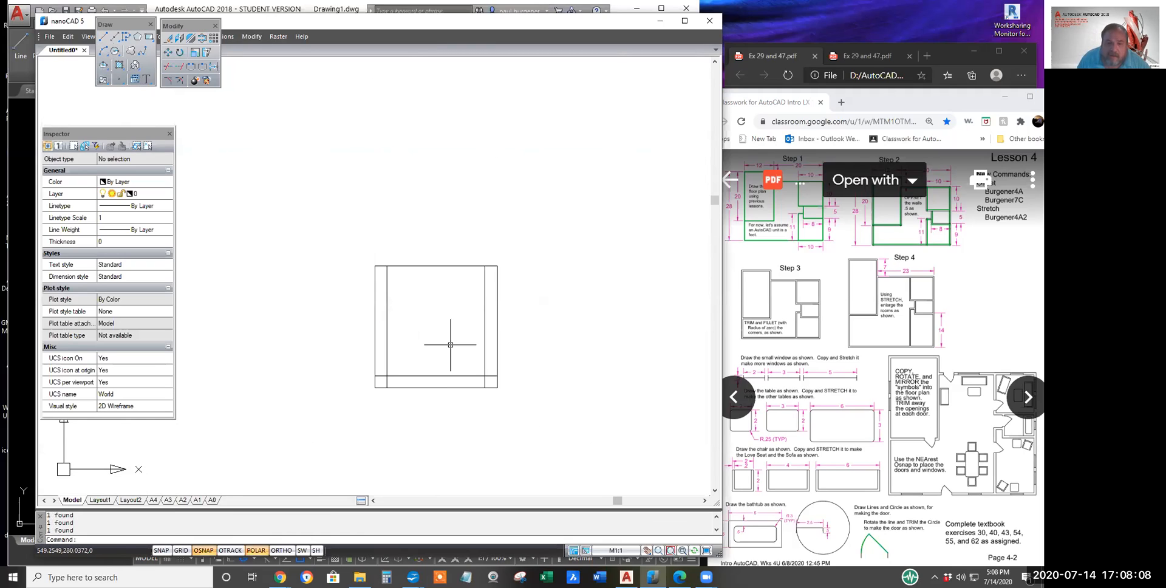
# Step: Trim the overlapping ends of the chair's inner lines at both lower corners
pyautogui.click(169, 65)
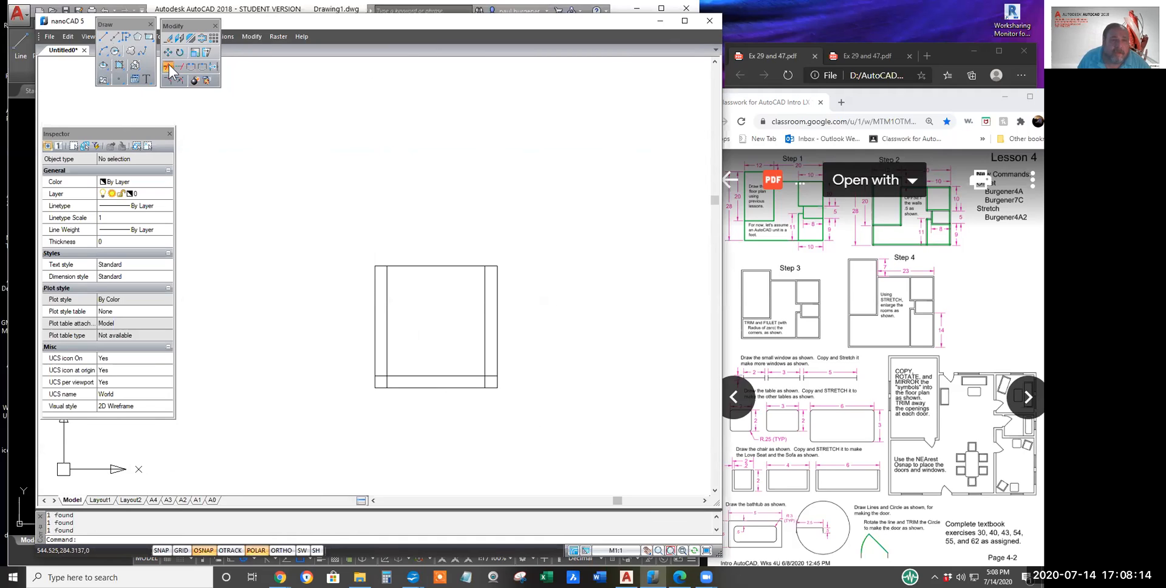
pyautogui.press('Return')
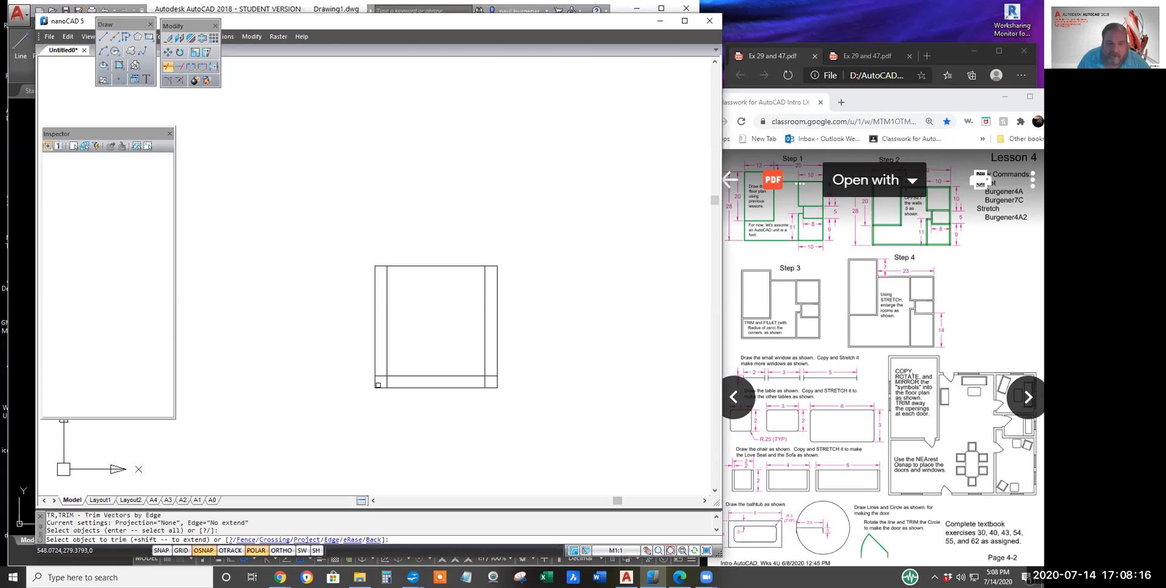
pyautogui.click(382, 375)
pyautogui.click(387, 382)
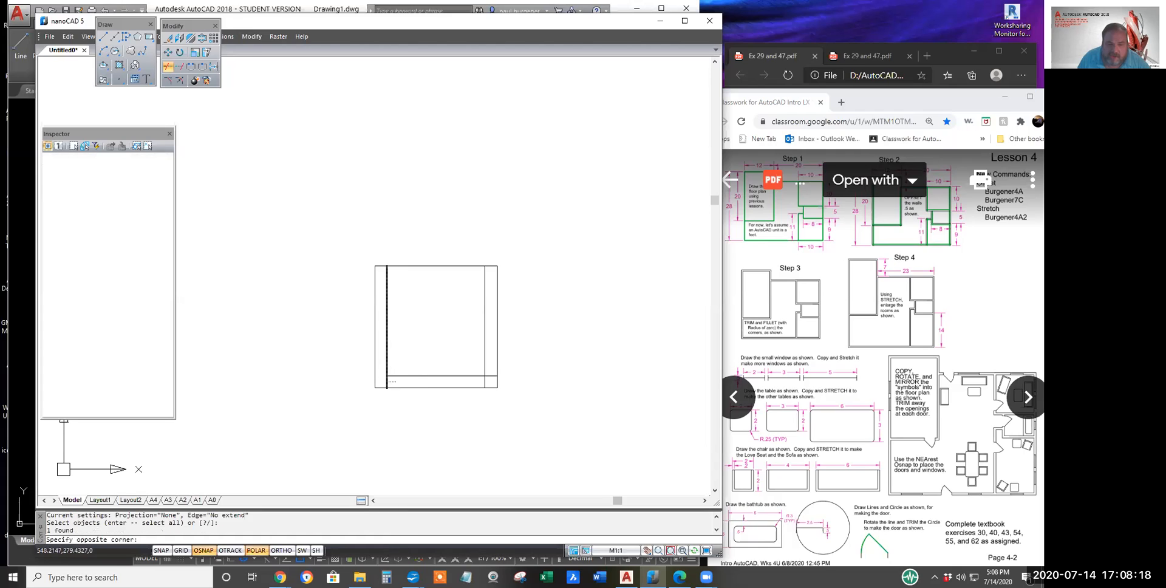
pyautogui.click(491, 376)
pyautogui.click(485, 383)
pyautogui.press('Return')
pyautogui.scroll(-1, 530, 364)
pyautogui.scroll(-1, 530, 364)
pyautogui.moveTo(522, 363); pyautogui.dragTo(343, 340, button='middle')
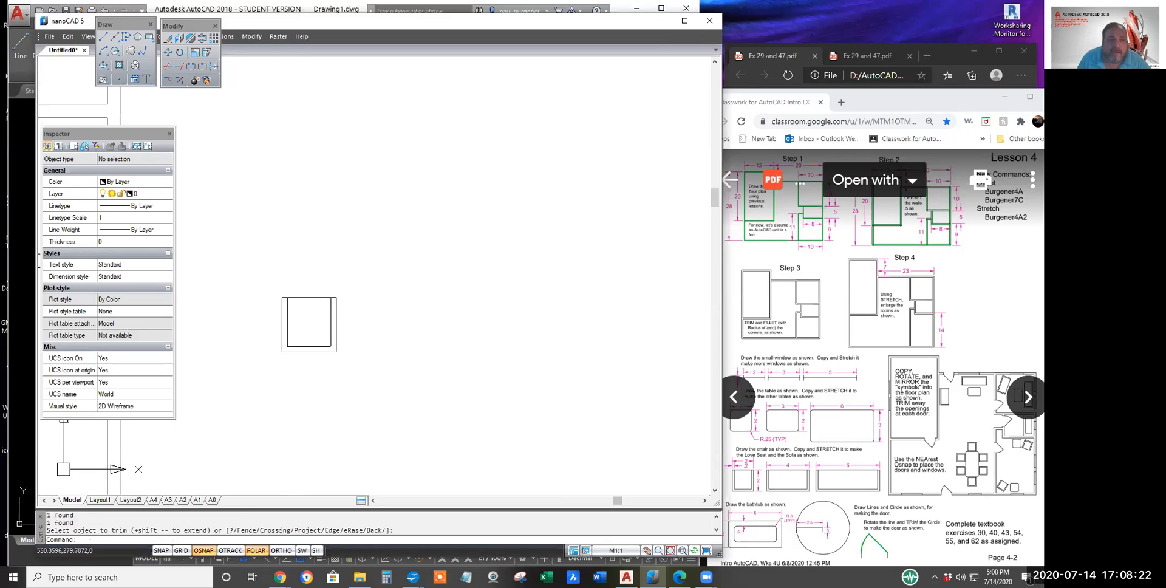
pyautogui.press('Escape')
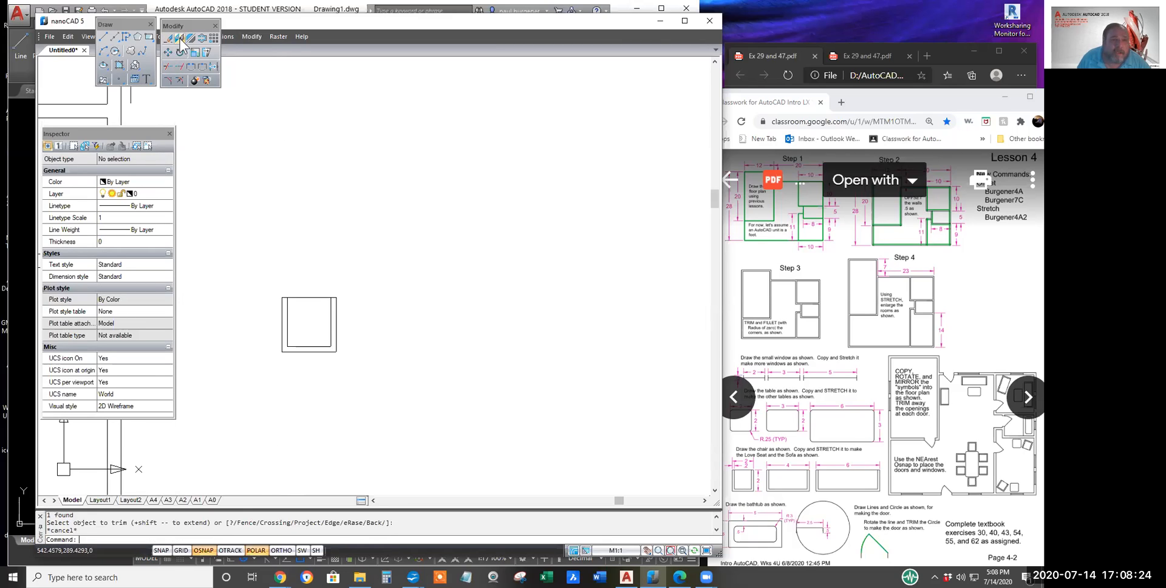
# Step: Copy the whole chair twice horizontally to the right, leaving the wider gap before the second copy
pyautogui.click(180, 38)
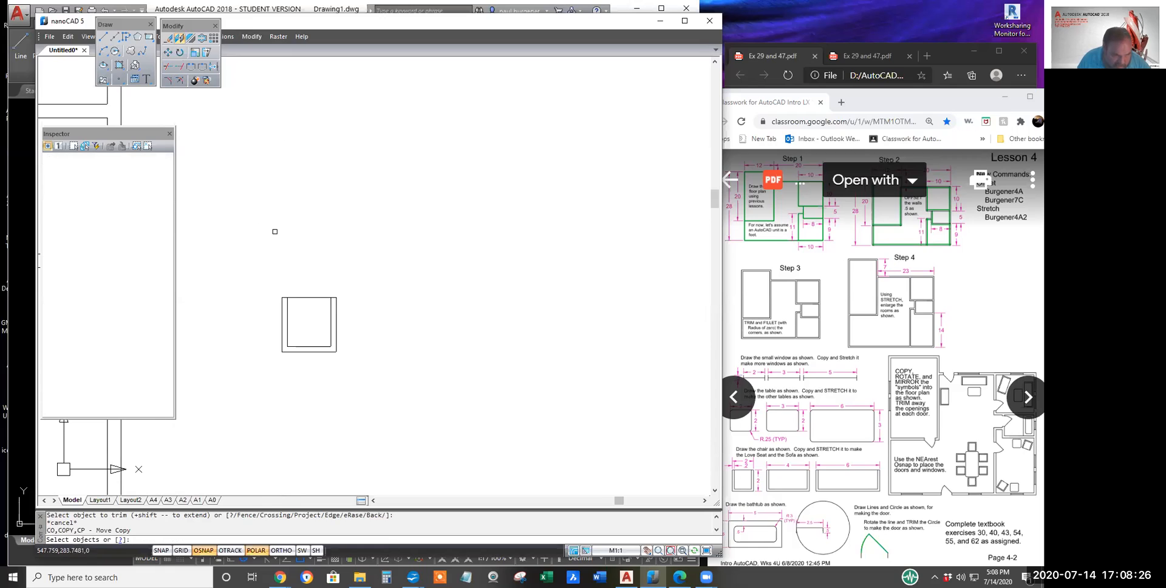
pyautogui.moveTo(269, 284); pyautogui.dragTo(356, 386)
pyautogui.press('Return')
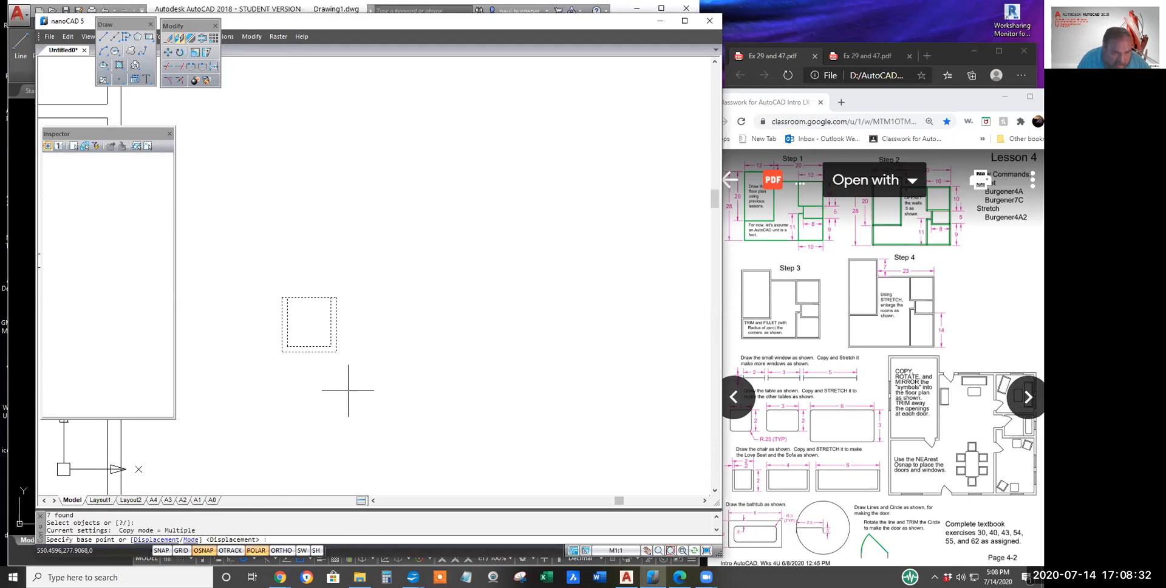
pyautogui.click(333, 389)
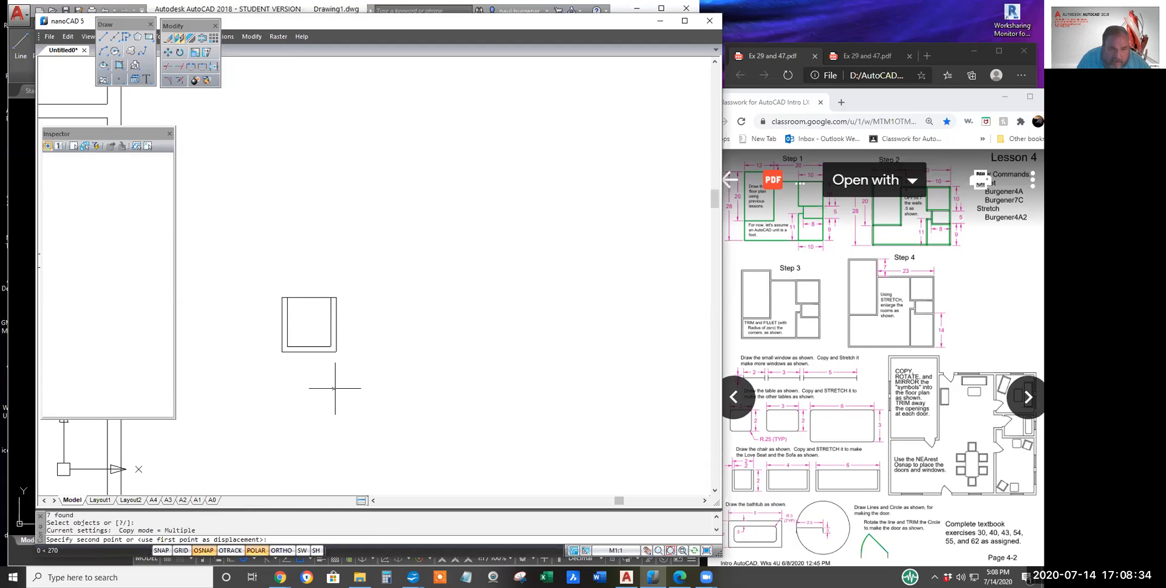
pyautogui.click(413, 389)
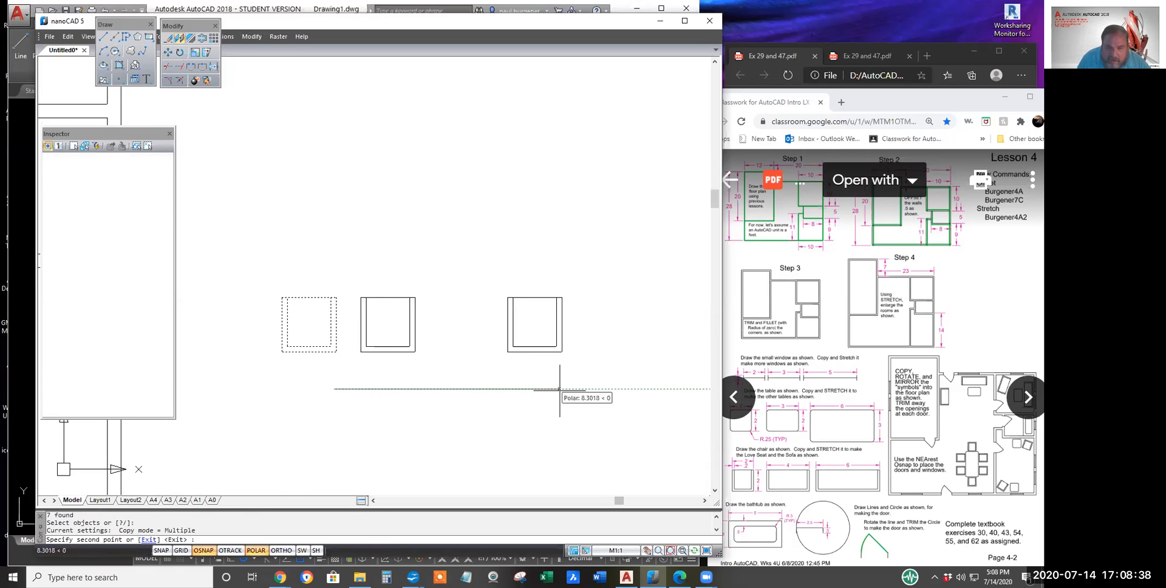
pyautogui.click(559, 389)
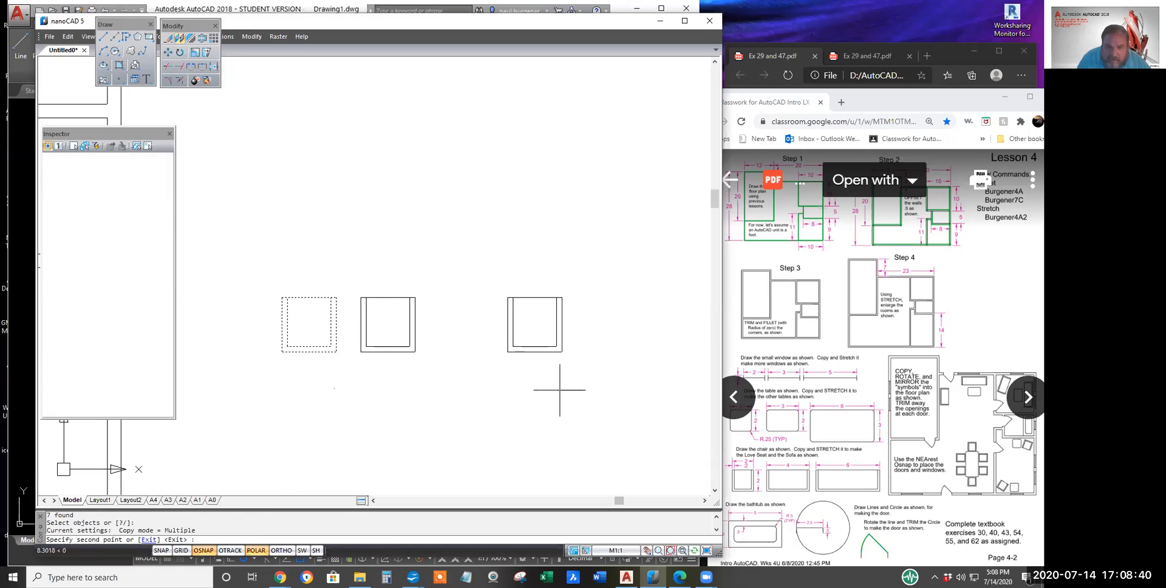
pyautogui.press('Return')
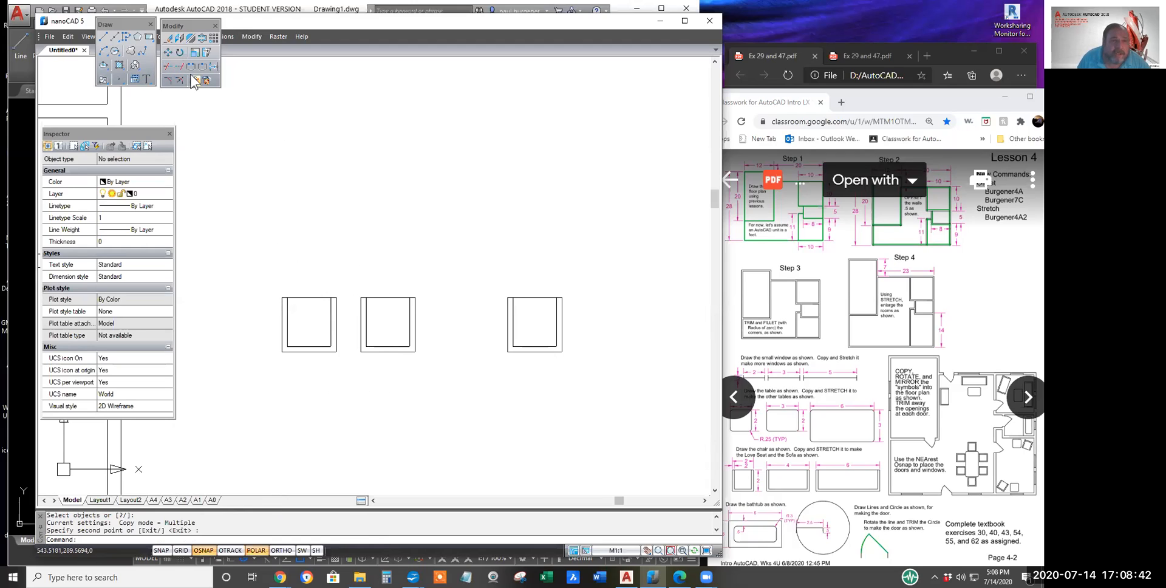
# Step: Stretch the right side of the middle chair outward by 2 to make the love seat
pyautogui.click(213, 67)
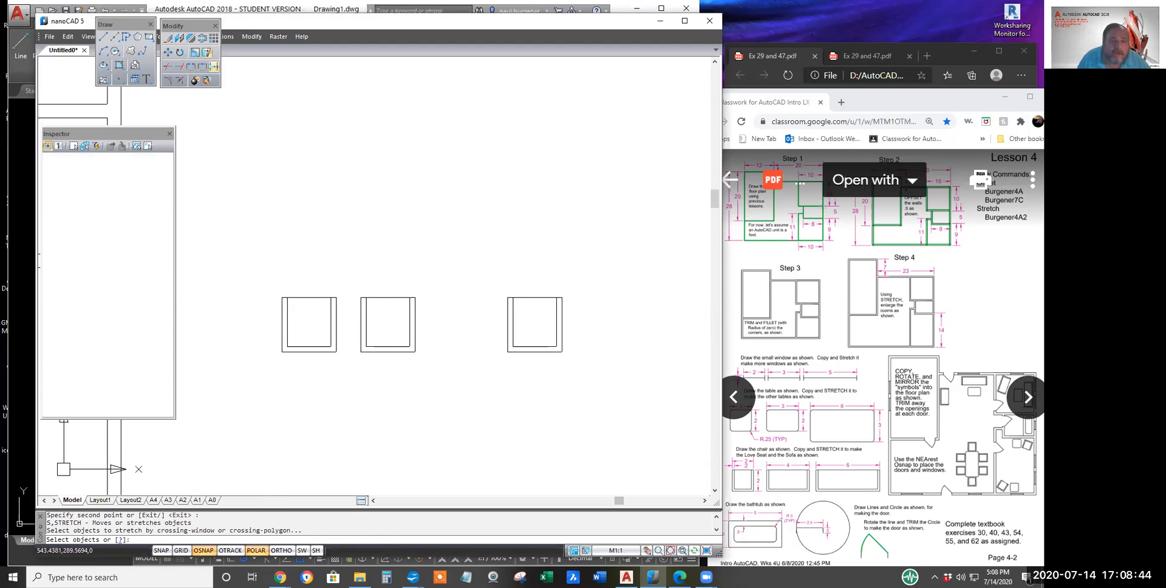
pyautogui.click(428, 272)
pyautogui.click(394, 386)
pyautogui.click(389, 402)
pyautogui.write('2')
pyautogui.press('Return')
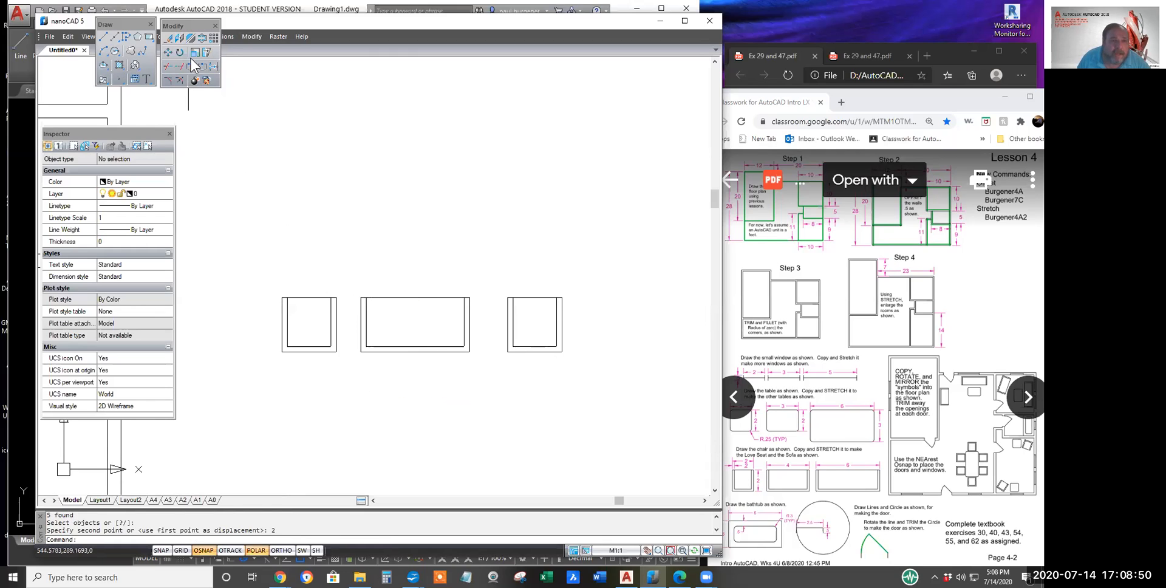
# Step: Stretch the right side of the rightmost chair outward by 4 to make the sofa
pyautogui.click(205, 52)
pyautogui.click(591, 259)
pyautogui.click(544, 395)
pyautogui.press('Return')
pyautogui.click(520, 414)
pyautogui.write('4')
pyautogui.press('Return')
pyautogui.scroll(-3, 555, 411)
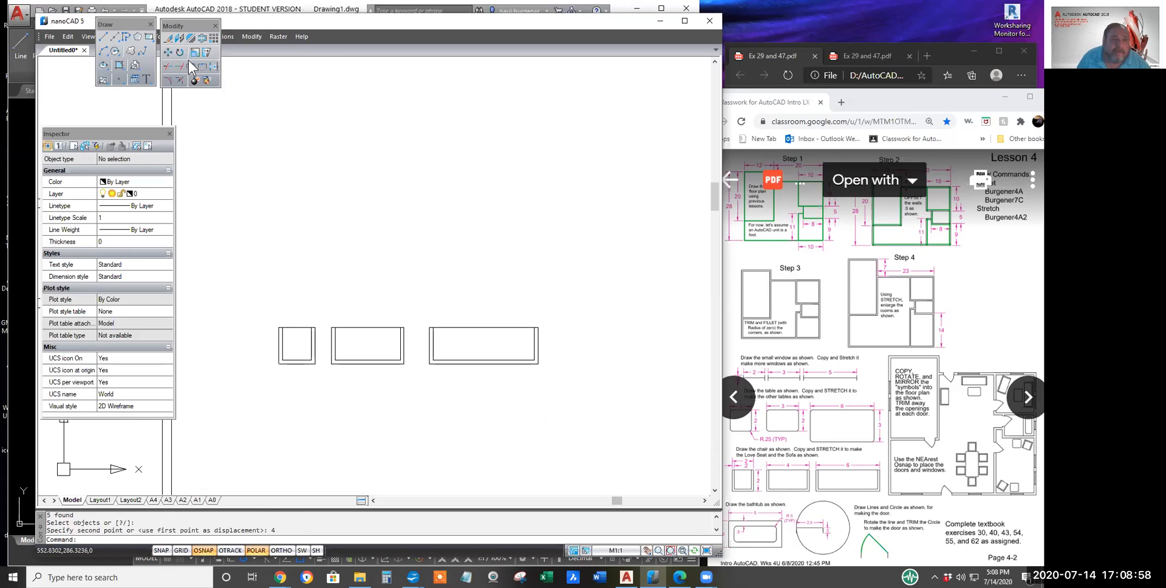
# Step: Mirror the chair, love seat and sofa about a horizontal line above them, keeping the originals
pyautogui.click(215, 53)
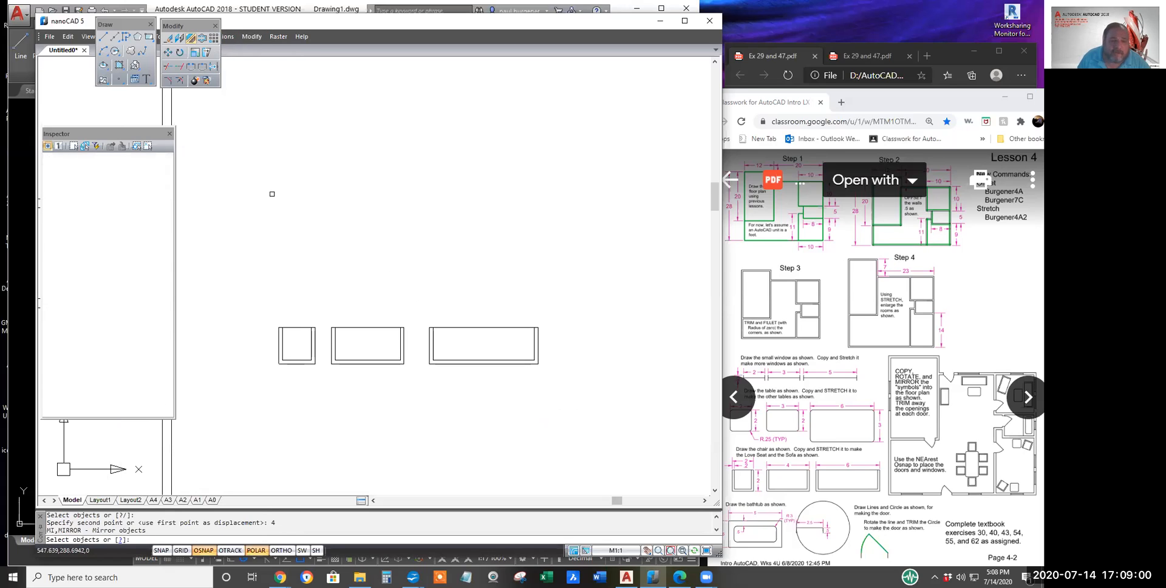
pyautogui.click(589, 406)
pyautogui.press('Return')
pyautogui.click(526, 283)
pyautogui.click(465, 283)
pyautogui.press('Return')
pyautogui.press('Escape')
pyautogui.click(262, 178)
pyautogui.click(601, 426)
pyautogui.press('Return')
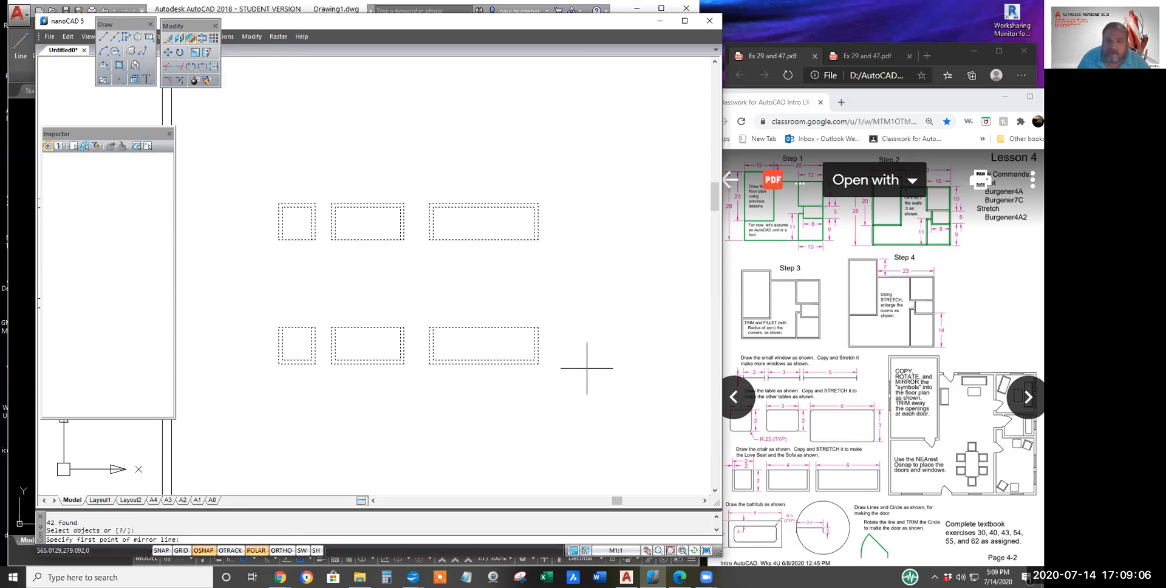
pyautogui.click(603, 305)
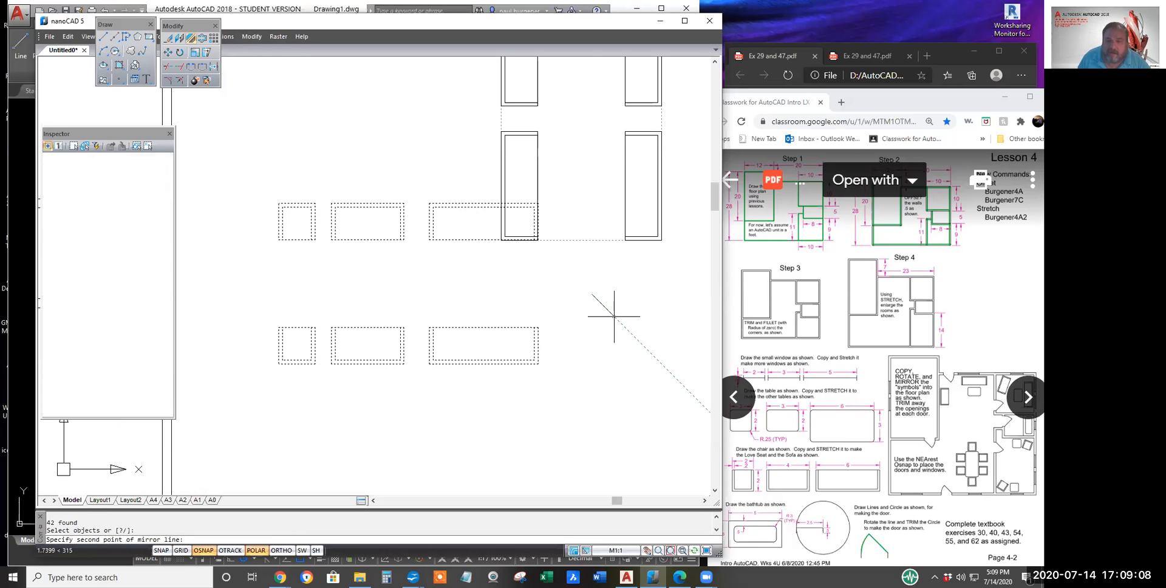
pyautogui.moveTo(609, 309); pyautogui.dragTo(534, 357, button='middle')
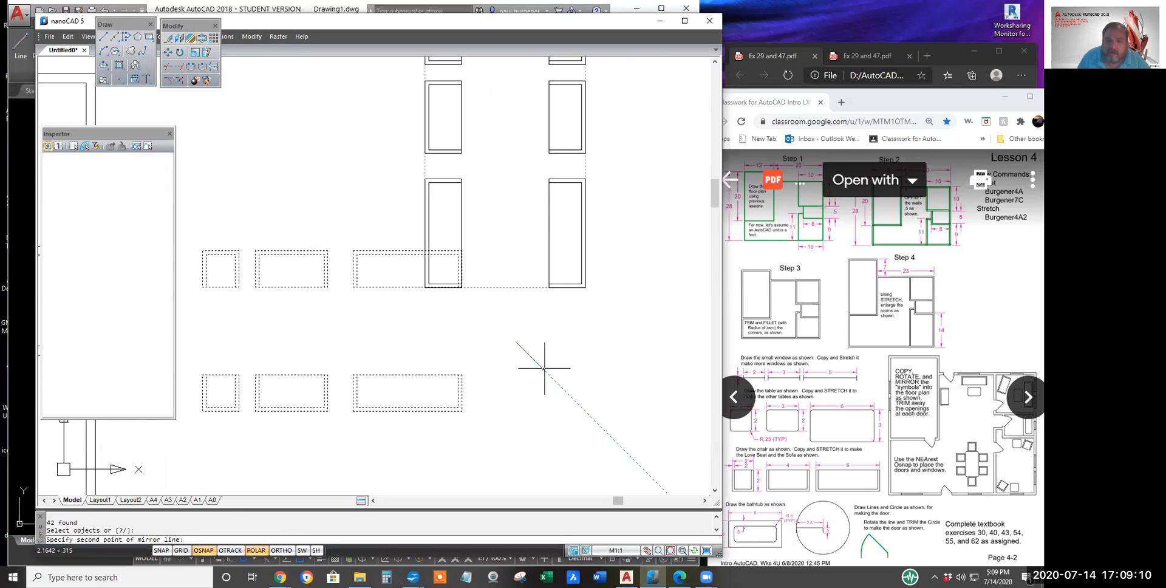
pyautogui.click(544, 380)
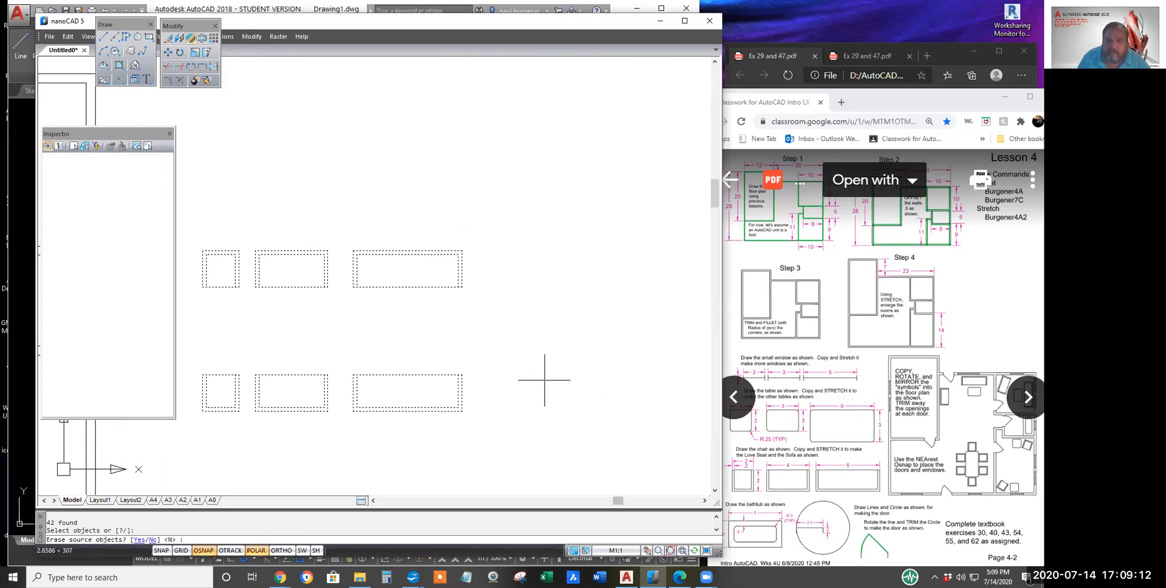
pyautogui.press('Return')
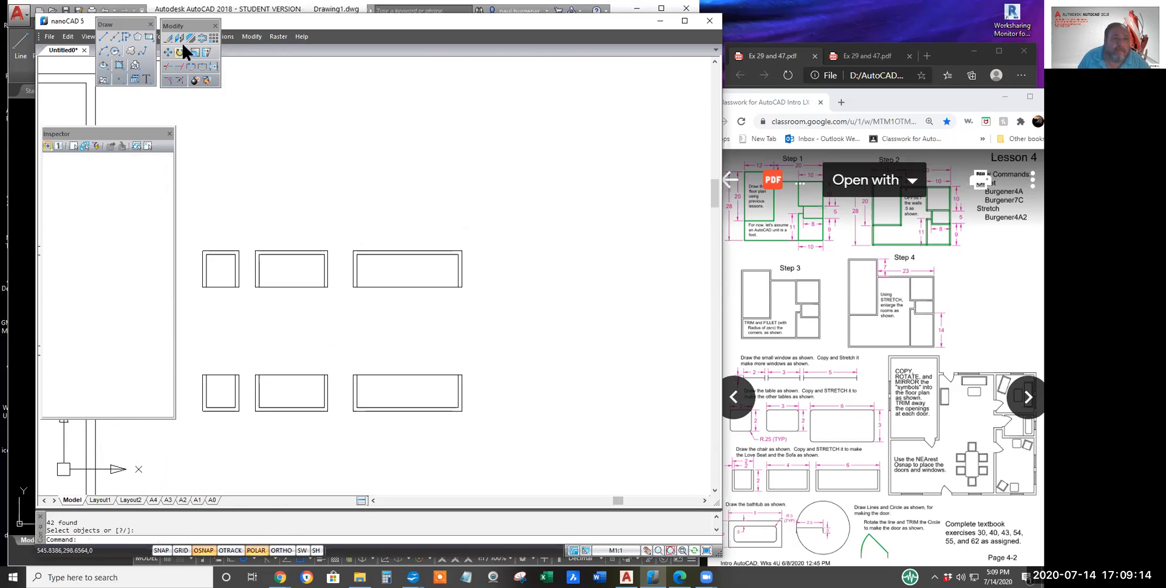
# Step: Mirror all six seating symbols about a 45-degree diagonal line to their lower right, keeping the originals
pyautogui.click(494, 459)
pyautogui.press('Return')
pyautogui.moveTo(518, 430); pyautogui.dragTo(483, 358, button='middle')
pyautogui.click(436, 365)
pyautogui.click(484, 322)
pyautogui.press('Return')
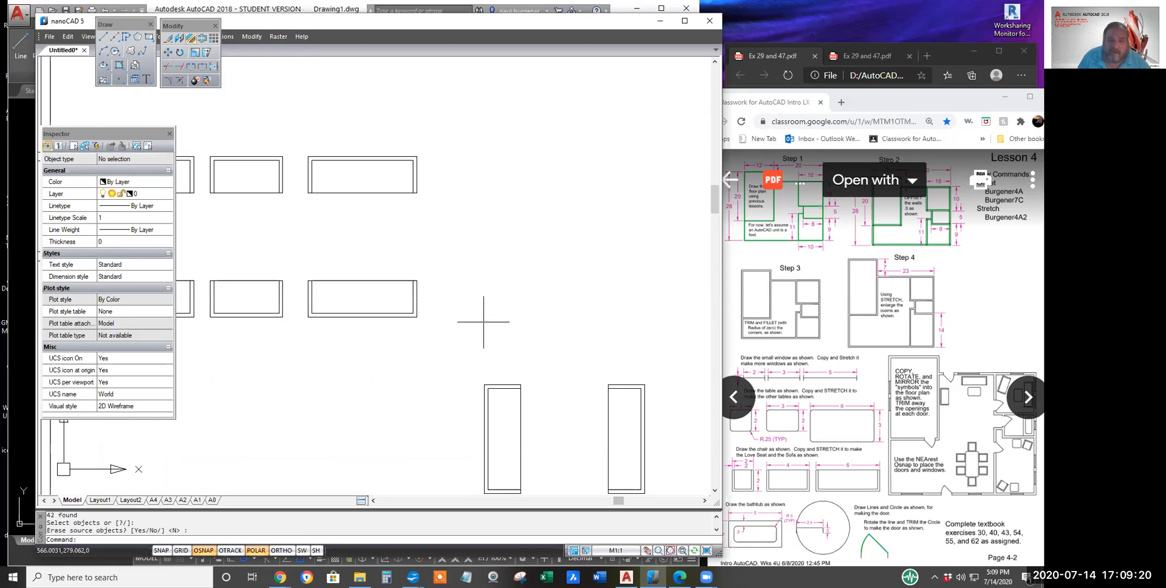
pyautogui.scroll(-5, 485, 328)
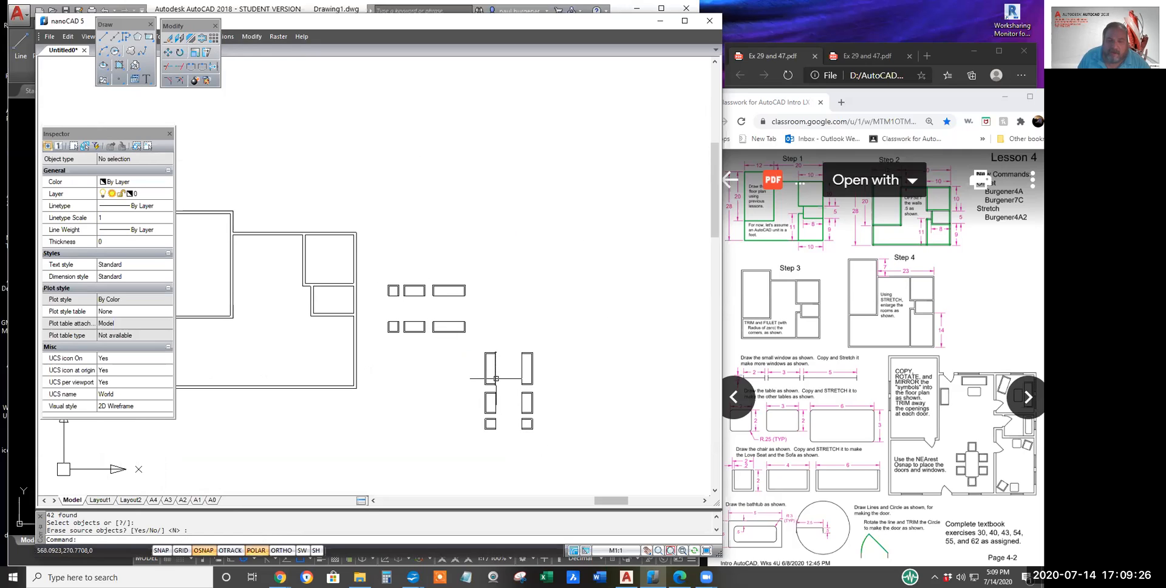
# Step: Copy the right-hand vertical sofa into the floor plan, one left of the upper-right room's left wall and one inside its right wall
pyautogui.click(179, 38)
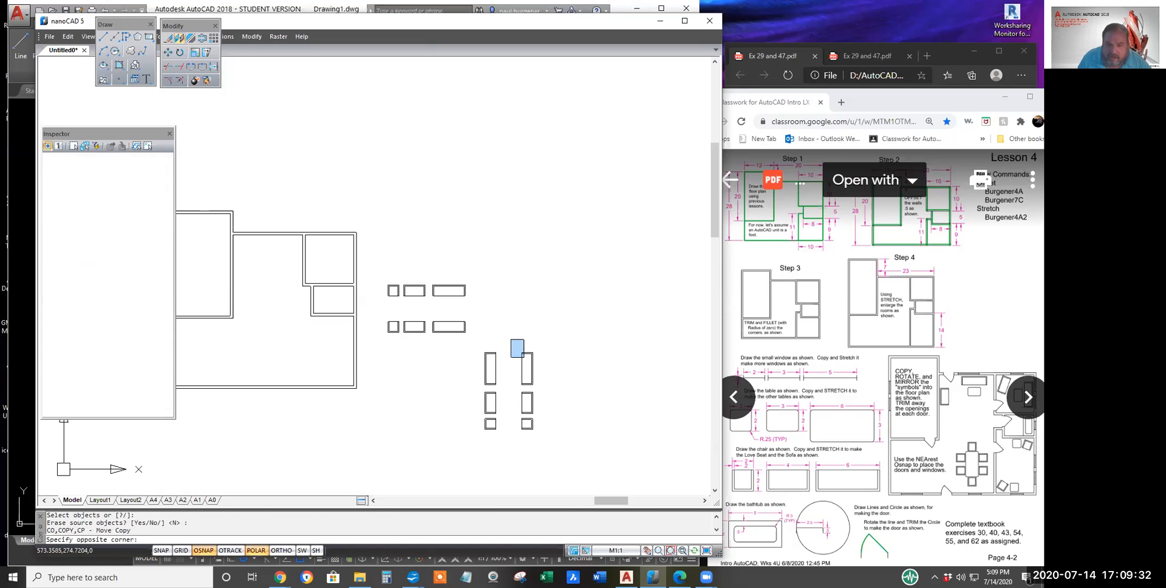
pyautogui.click(544, 390)
pyautogui.press('Return')
pyautogui.click(533, 368)
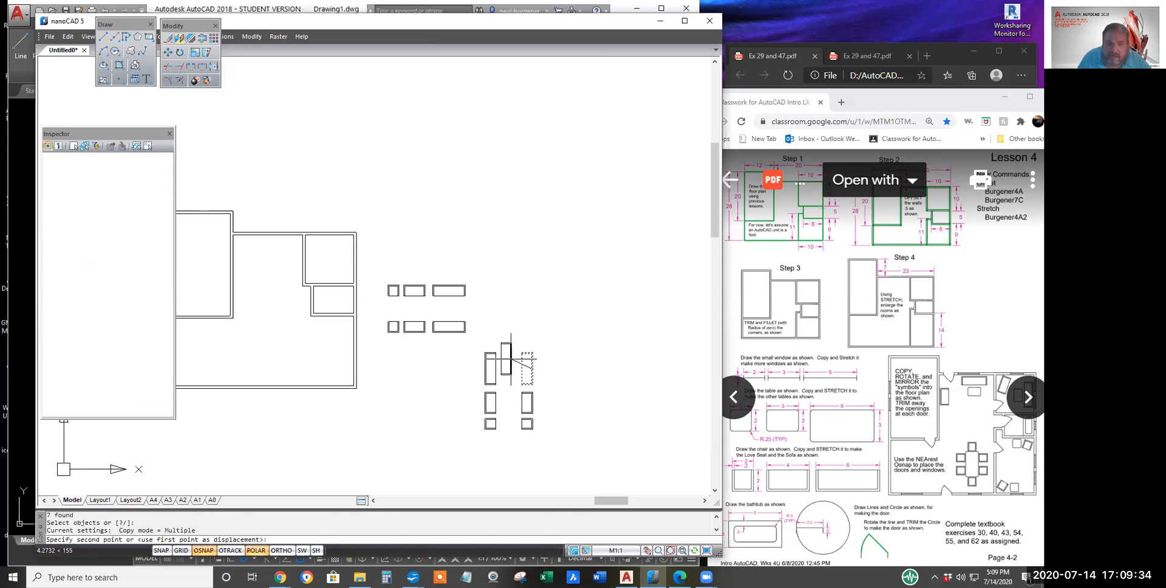
pyautogui.scroll(5, 510, 224)
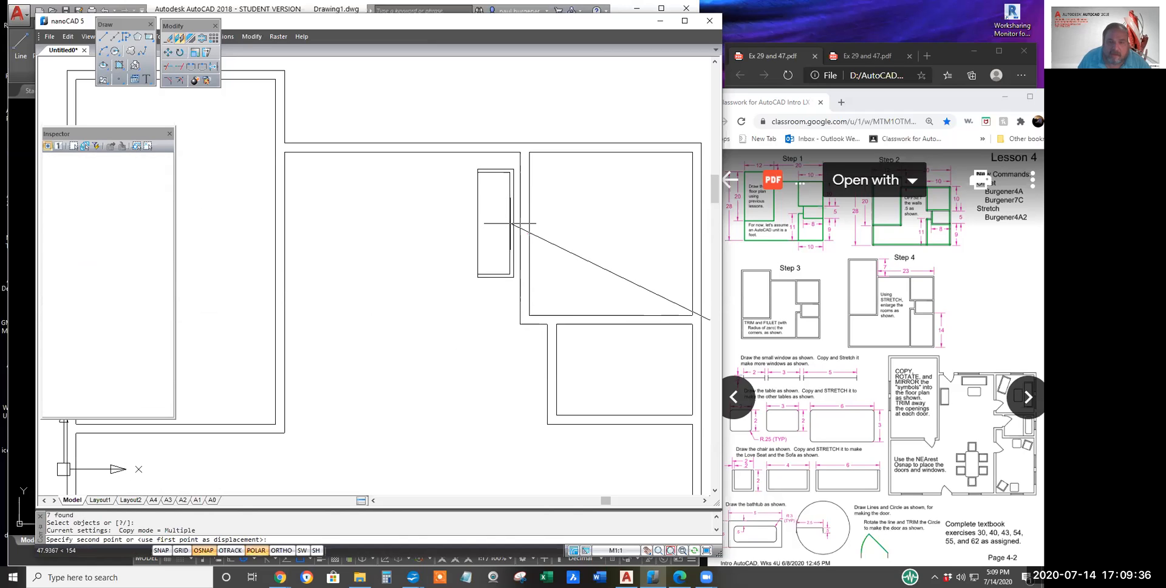
pyautogui.click(513, 224)
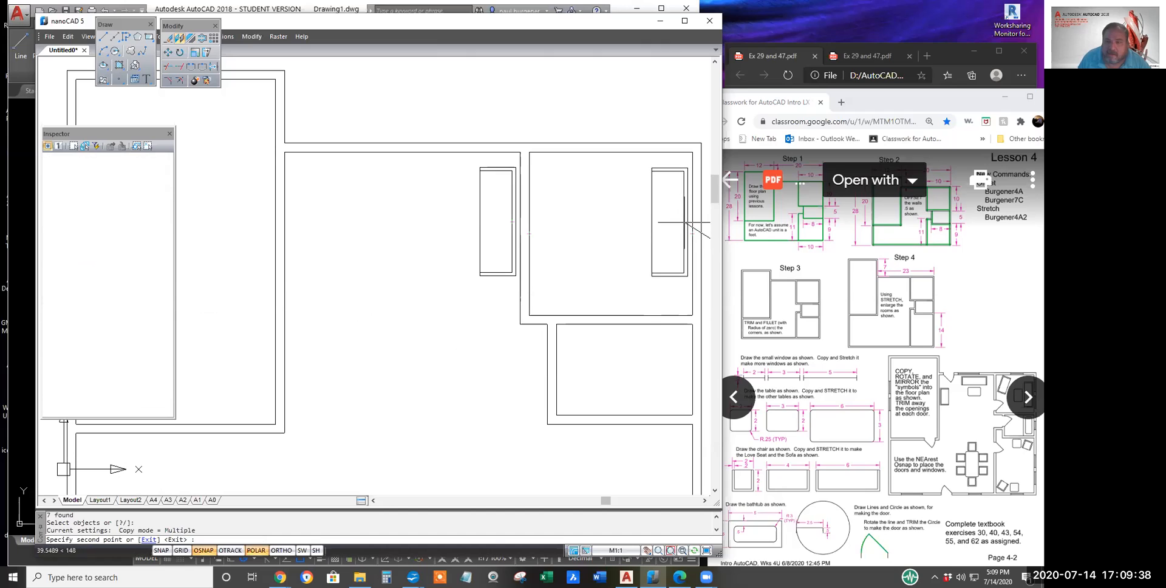
pyautogui.press('Return')
pyautogui.scroll(-6, 686, 222)
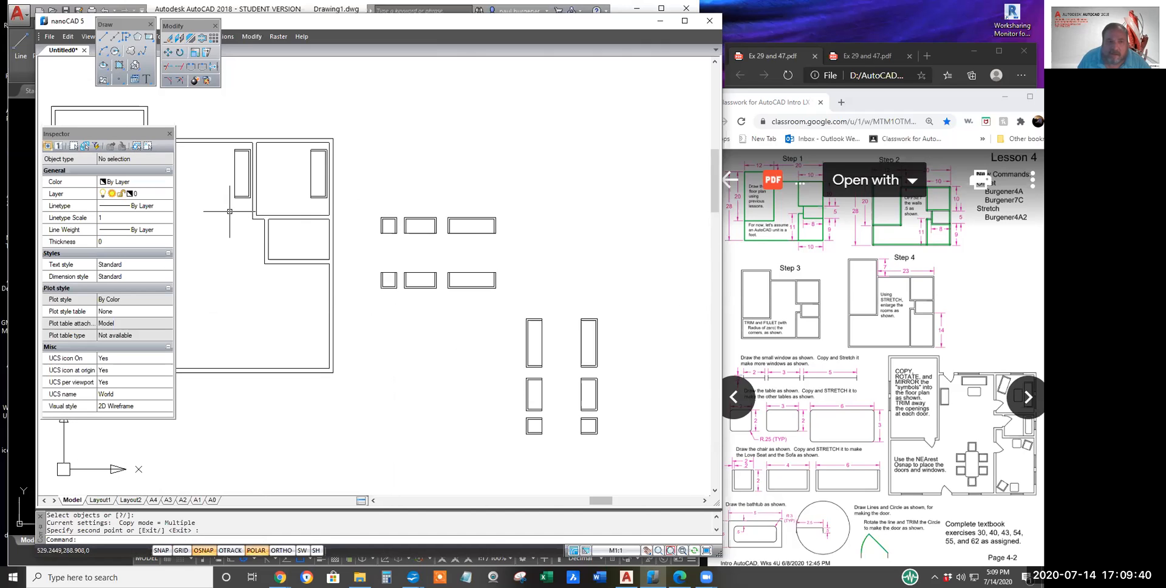
# Step: Copy the upper horizontal sofa into the floor plan, placing it beneath the top wall of the middle area
pyautogui.click(180, 38)
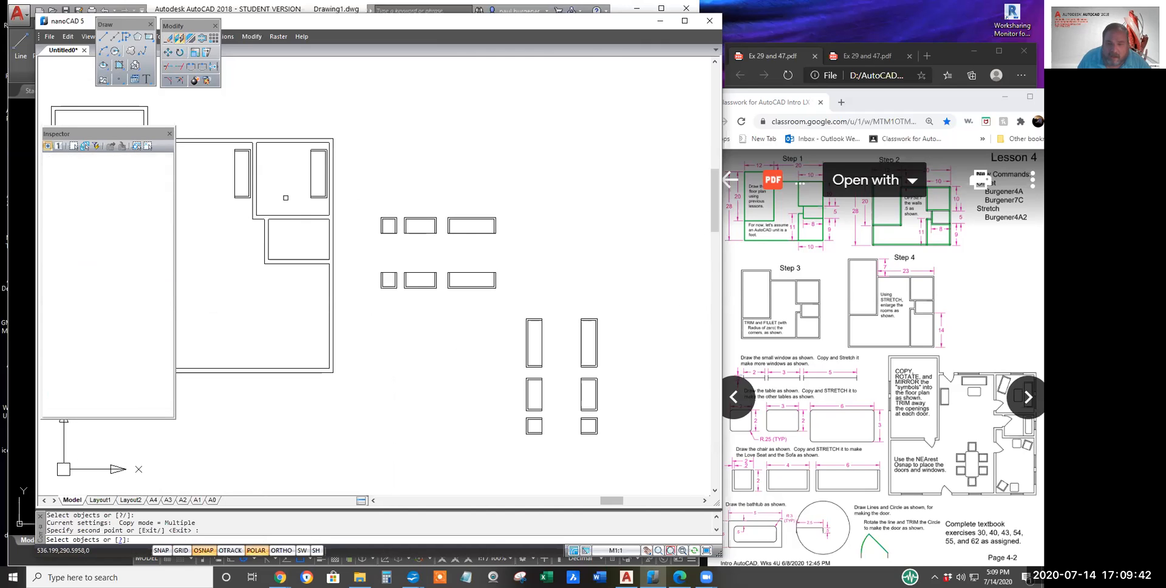
pyautogui.moveTo(449, 212); pyautogui.dragTo(443, 237)
pyautogui.press('Return')
pyautogui.click(470, 226)
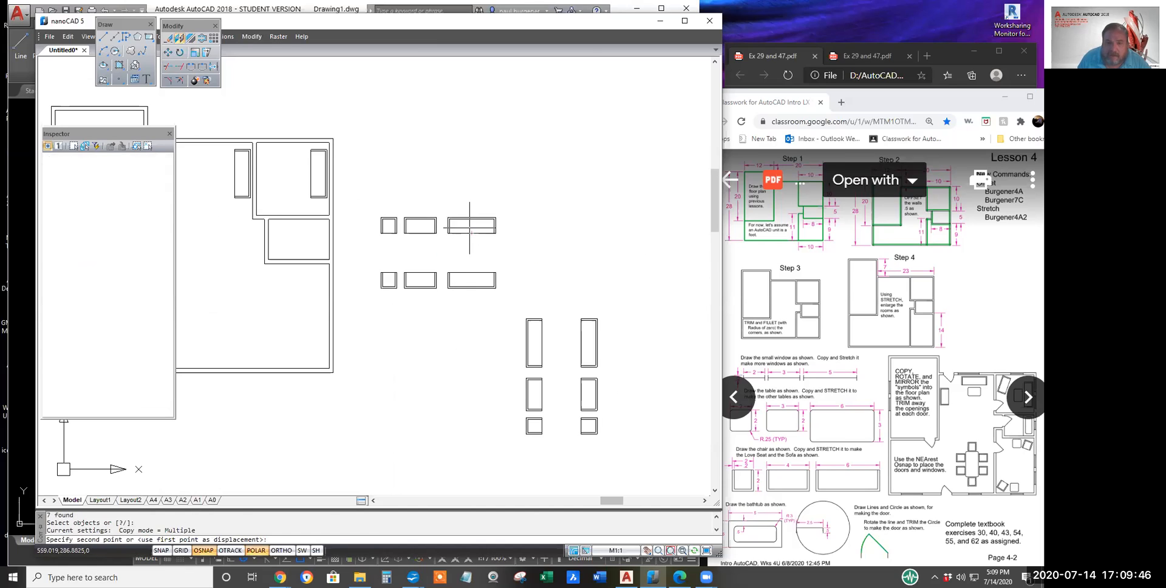
pyautogui.scroll(2, 415, 398)
pyautogui.scroll(2, 396, 303)
pyautogui.scroll(2, 397, 304)
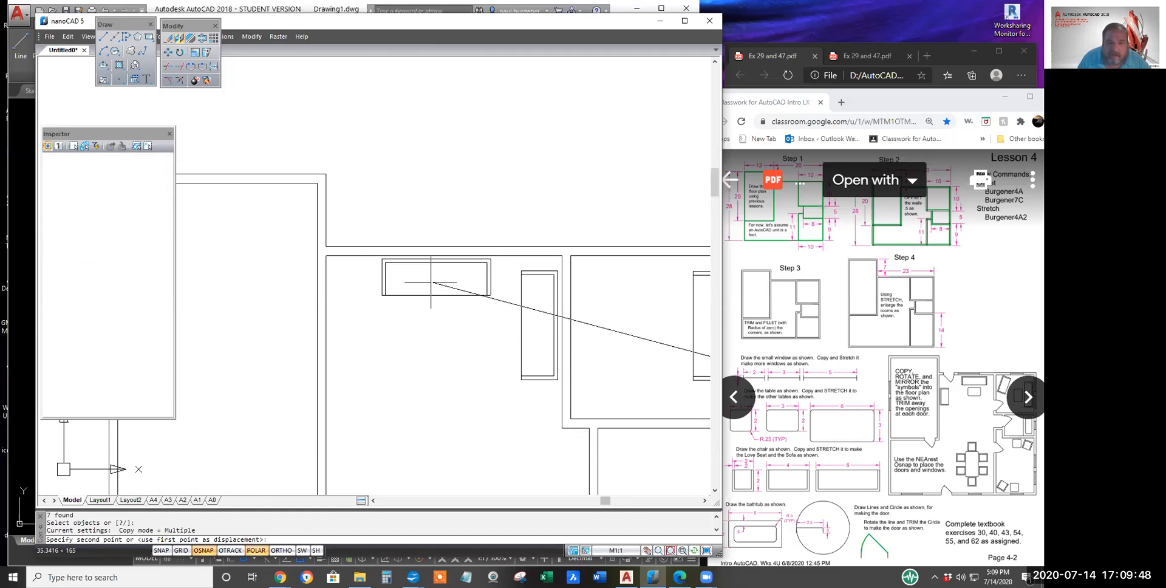
pyautogui.click(443, 283)
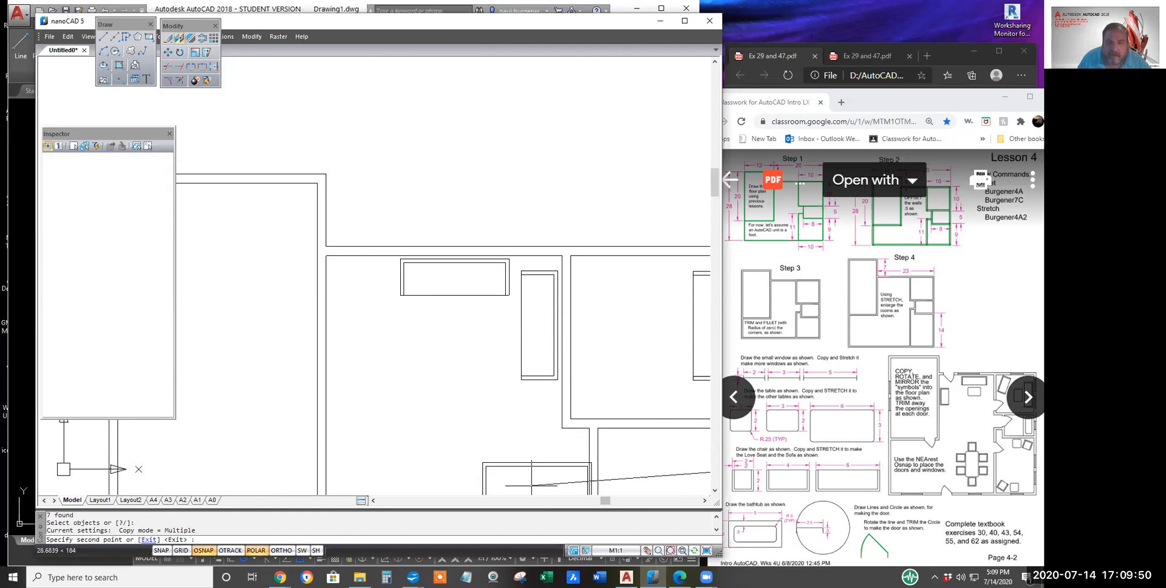
pyautogui.scroll(-5, 443, 283)
pyautogui.press('Escape')
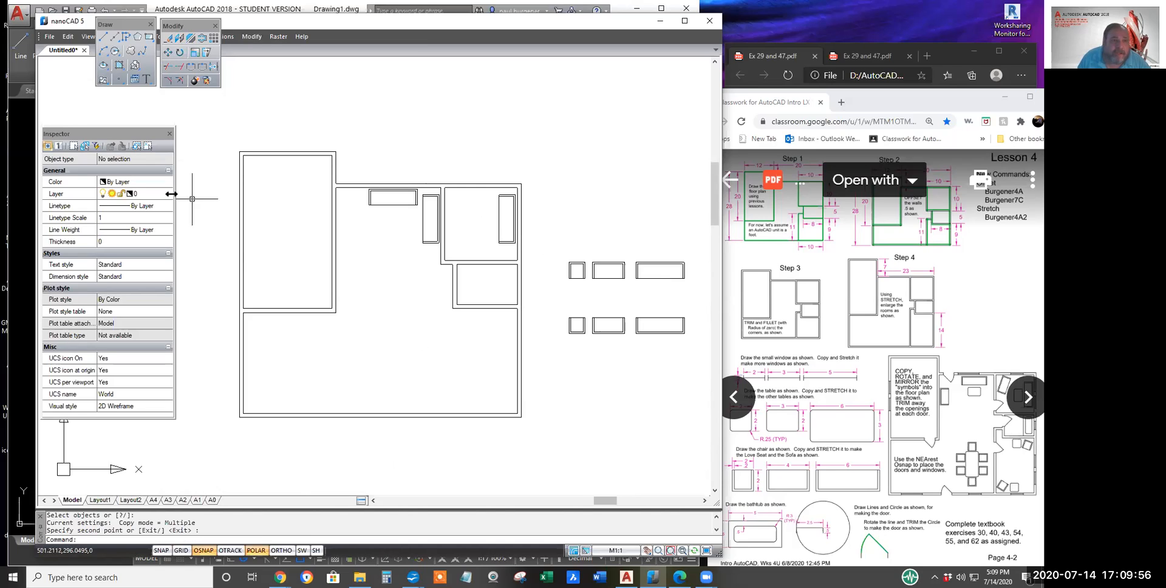
# Step: Draw a vertical line 0.5 long straight down in the empty area below the horizontal seating symbols
pyautogui.click(104, 38)
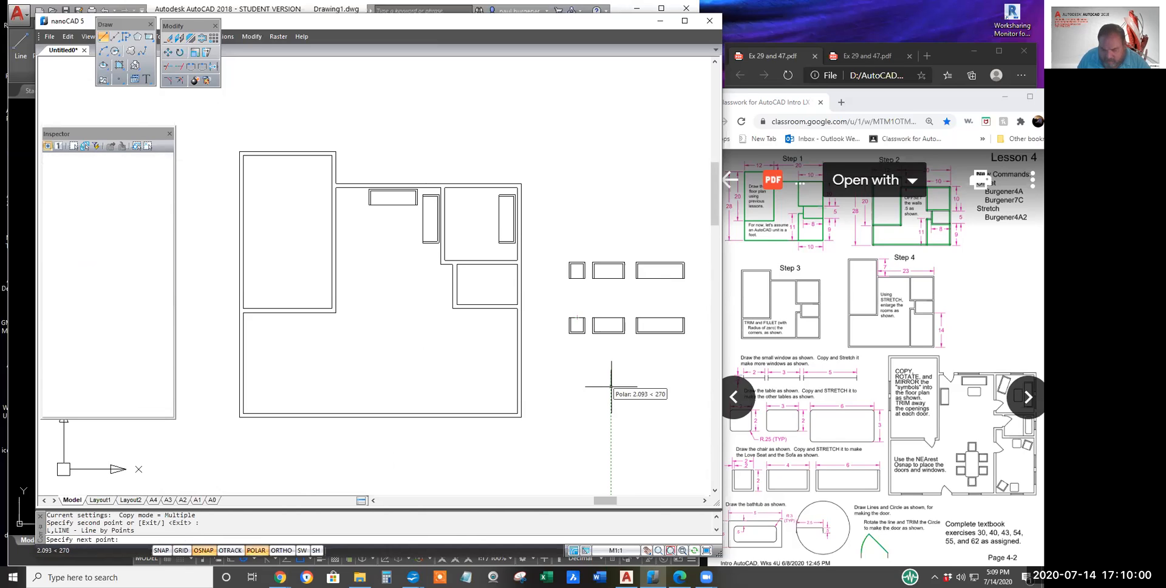
pyautogui.write('.5')
pyautogui.press('Return')
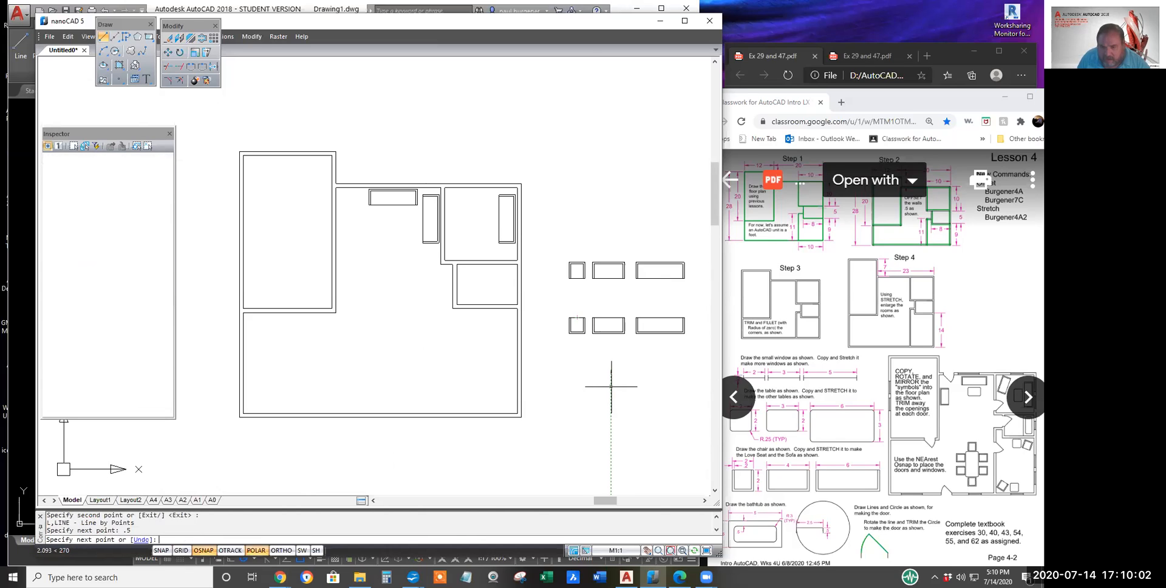
pyautogui.press('Return')
# Step: Draw a line from the short line's top end, 2.5 to the left and 0.5 straight down
pyautogui.scroll(4, 607, 364)
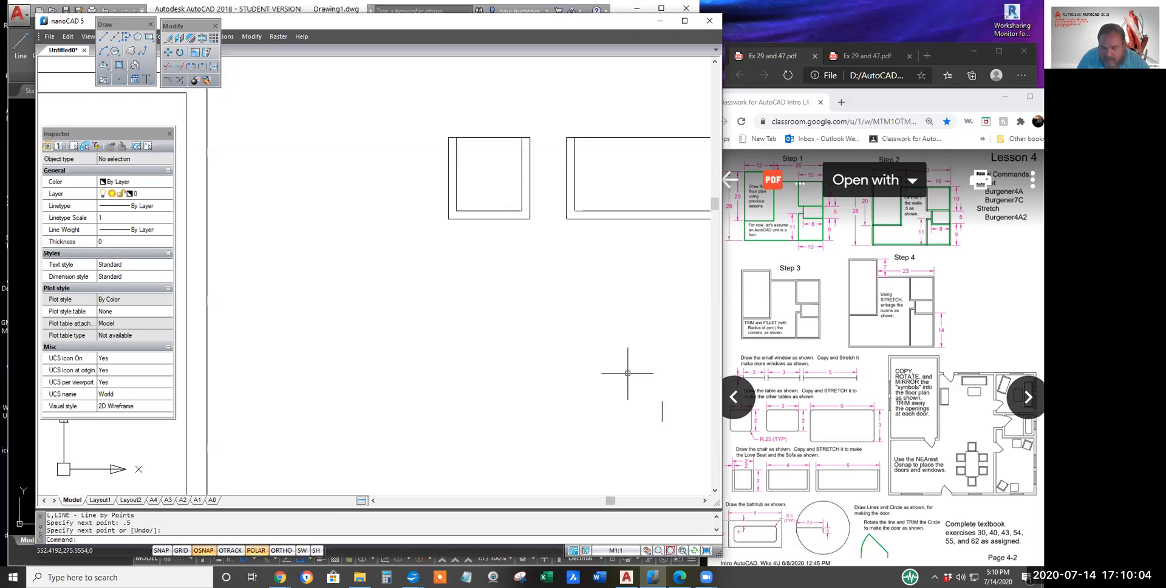
pyautogui.write('l')
pyautogui.press('Return')
pyautogui.click(662, 401)
pyautogui.write('2.5')
pyautogui.press('Return')
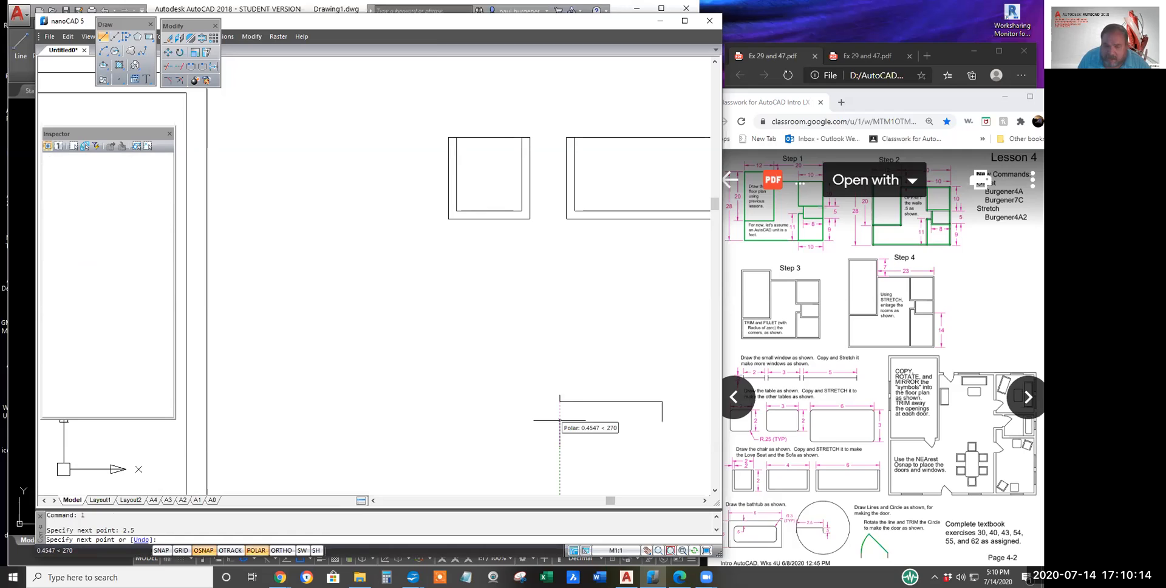
pyautogui.write('.5')
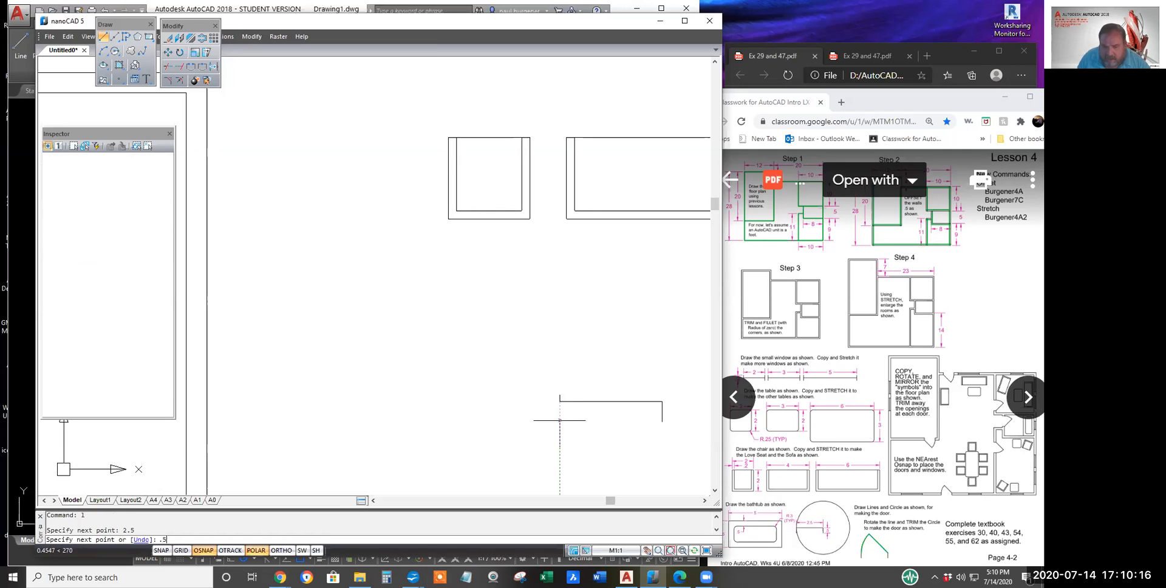
pyautogui.press('Return')
pyautogui.press('Return')
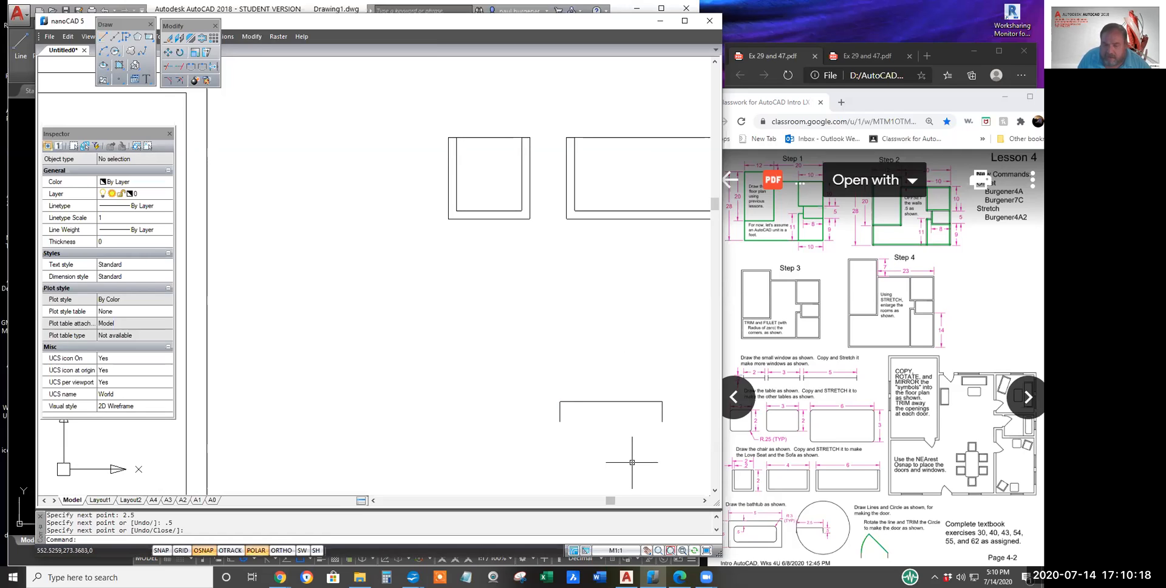
# Step: Draw a circle centred on the door outline's right corner, with its radius reaching the left corner
pyautogui.click(115, 52)
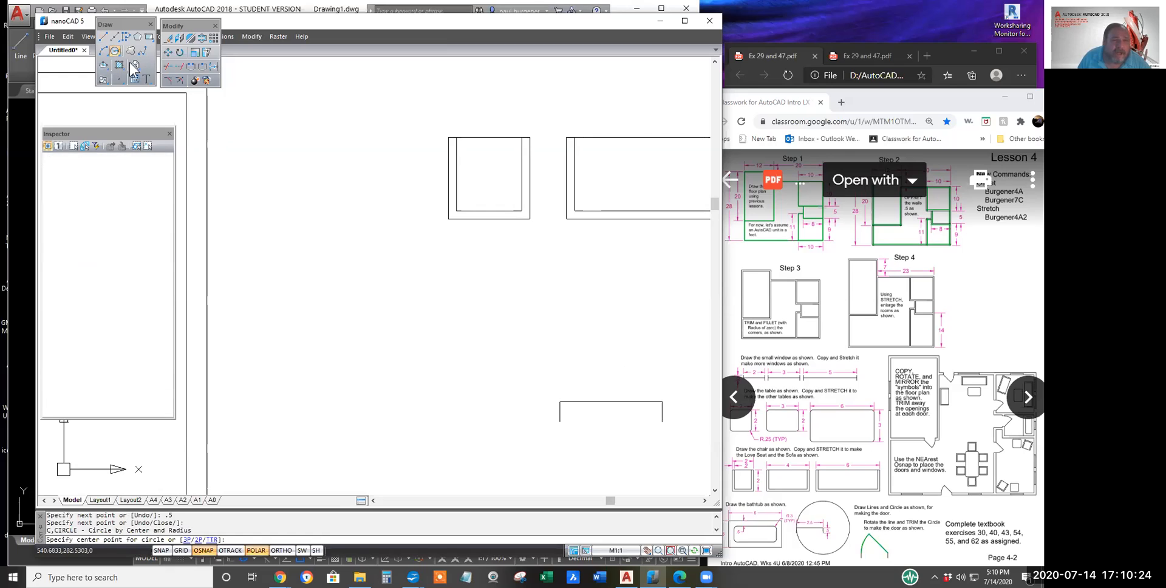
pyautogui.click(662, 402)
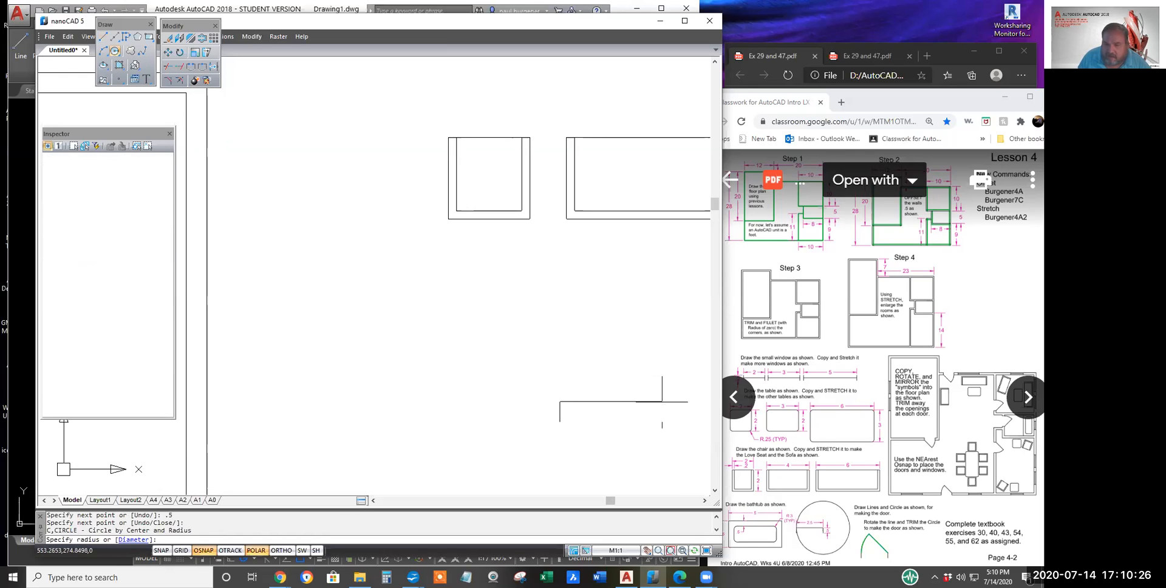
pyautogui.click(560, 401)
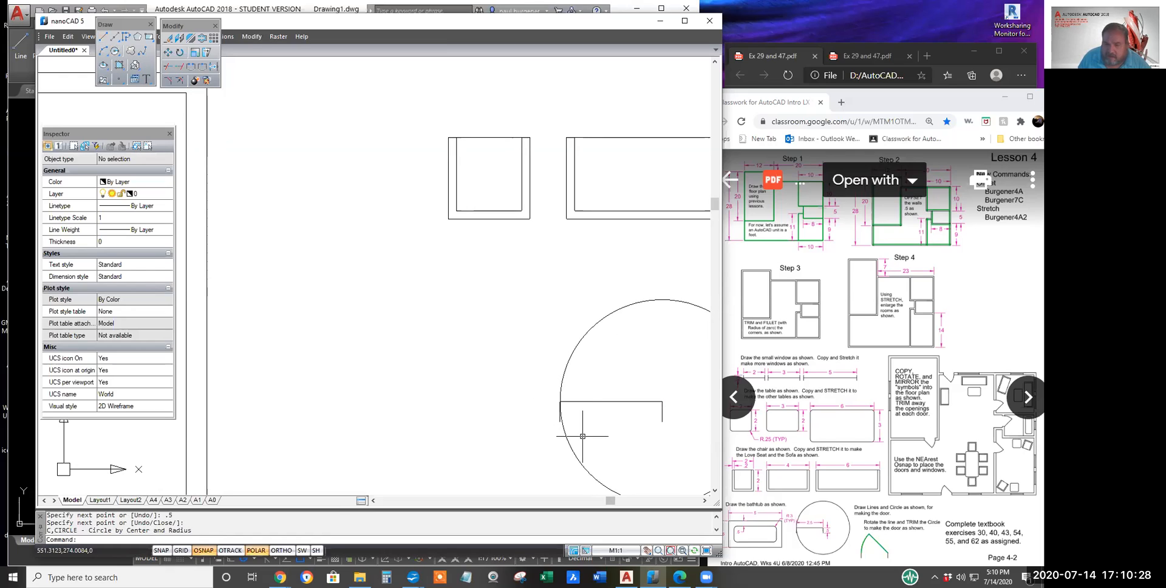
# Step: Start a new line for the door symbol
pyautogui.click(105, 37)
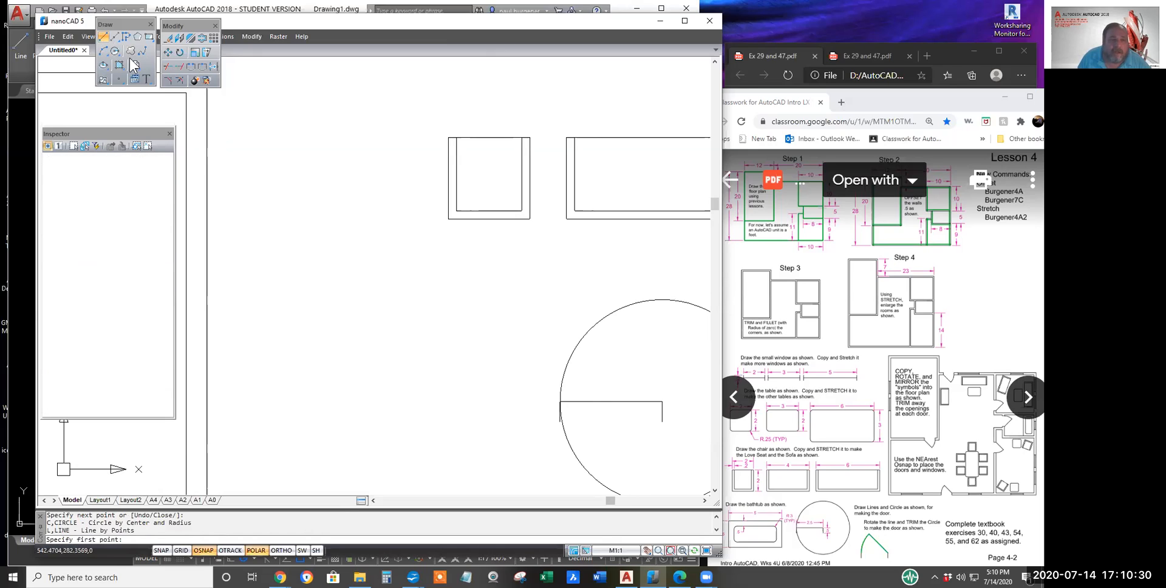
# Step: Draw a line at 135 degrees from the door's hinge point at the circle's centre out to the circle
pyautogui.click(662, 401)
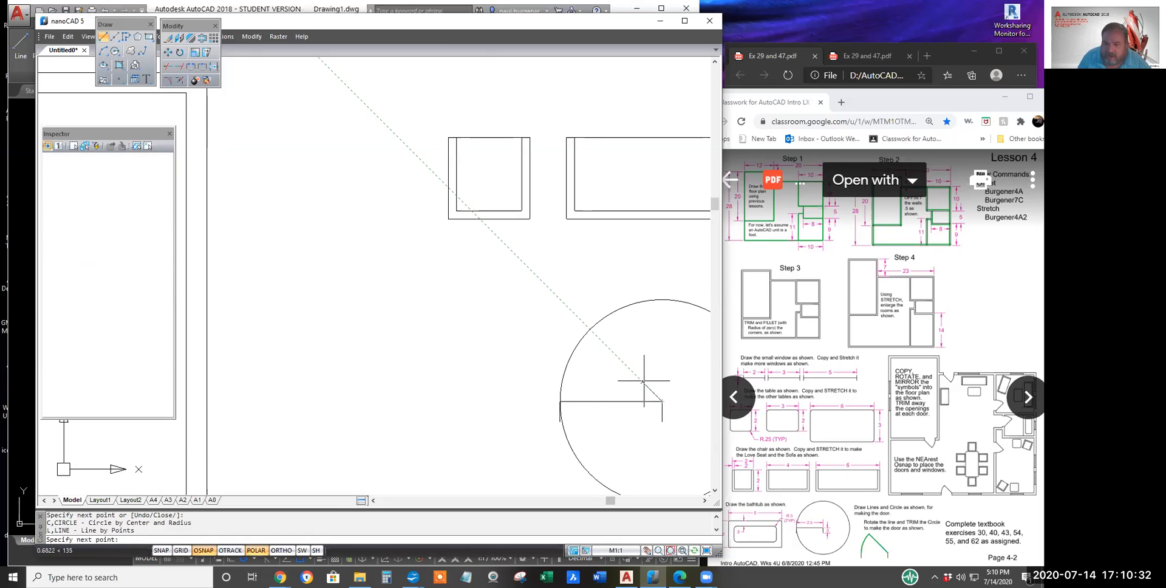
pyautogui.click(589, 329)
pyautogui.press('Return')
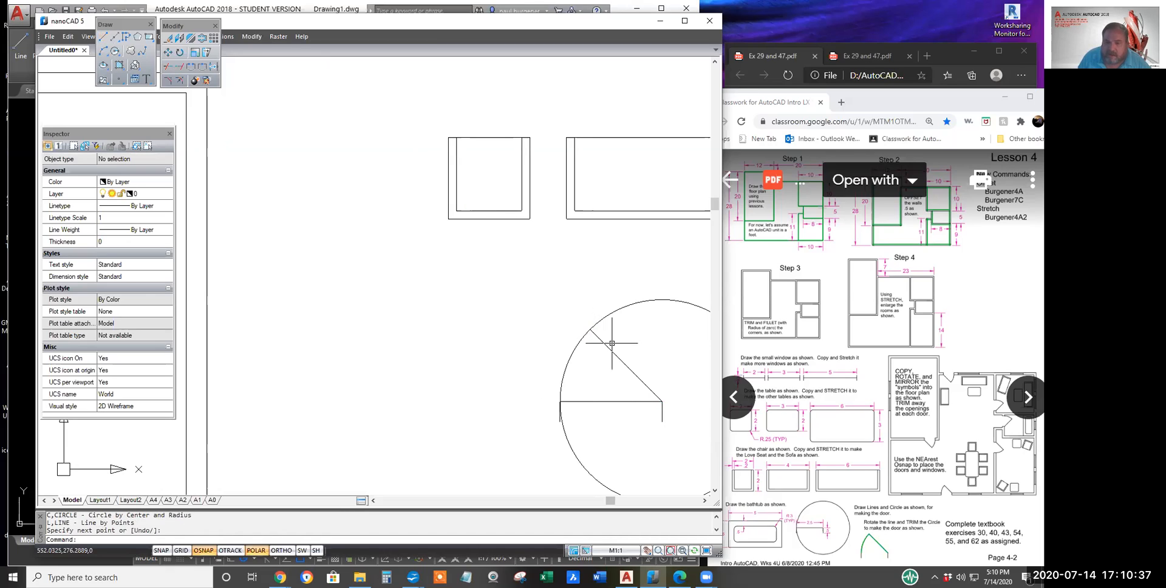
# Step: Trim the circle down to the door's swing arc and erase the horizontal line across the door opening
pyautogui.click(169, 67)
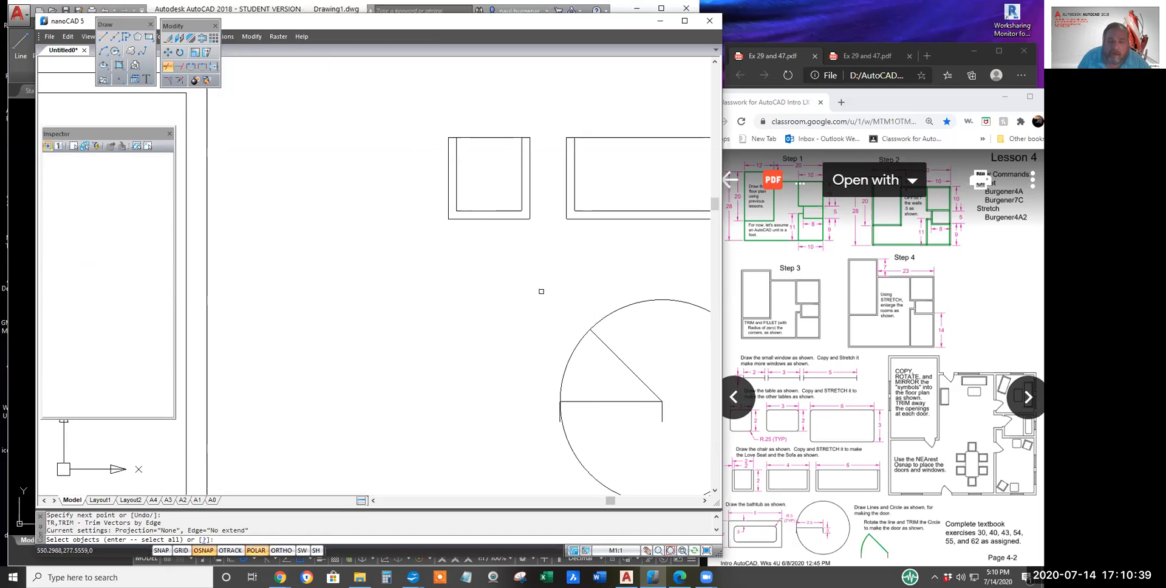
pyautogui.click(669, 331)
pyautogui.press('Return')
pyautogui.click(667, 299)
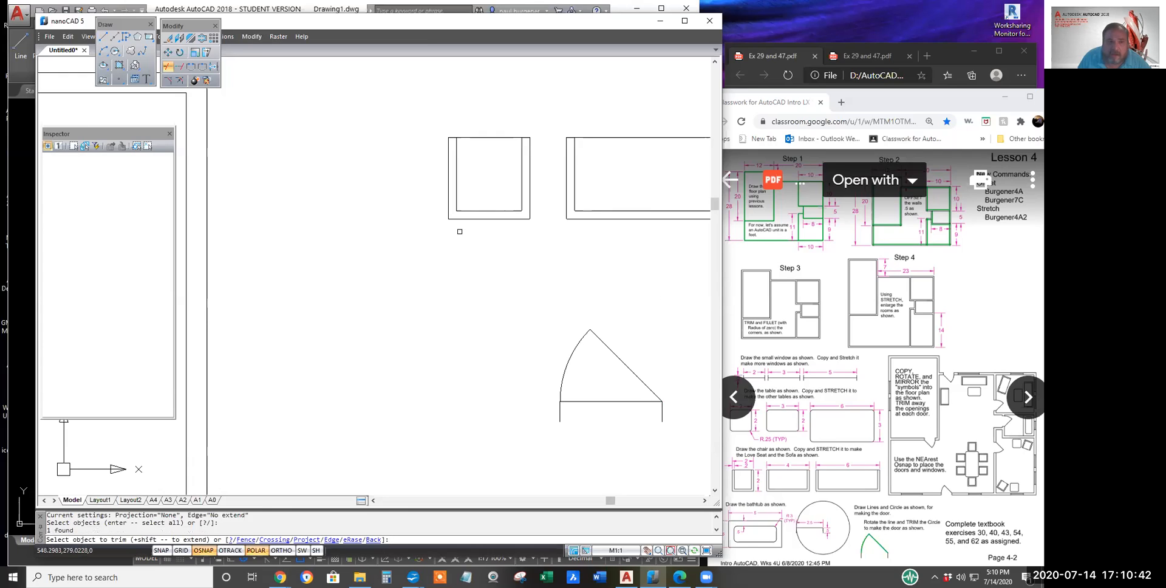
pyautogui.click(168, 38)
pyautogui.click(587, 401)
pyautogui.press('Return')
# Step: Mirror the door symbol across a horizontal line below it, keeping the original
pyautogui.scroll(-3, 598, 424)
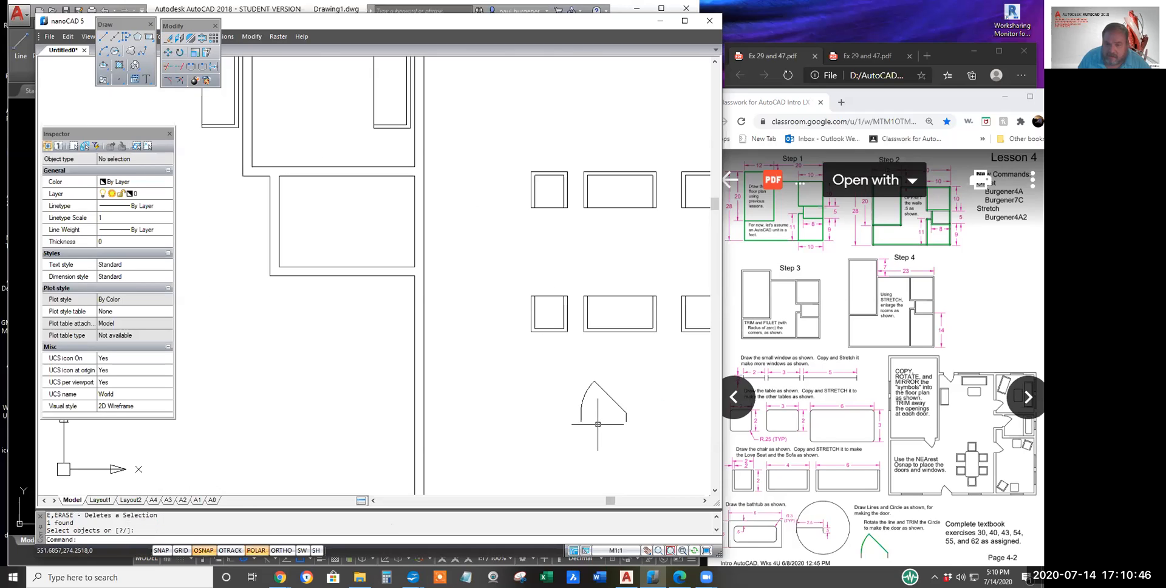
pyautogui.scroll(-2, 598, 424)
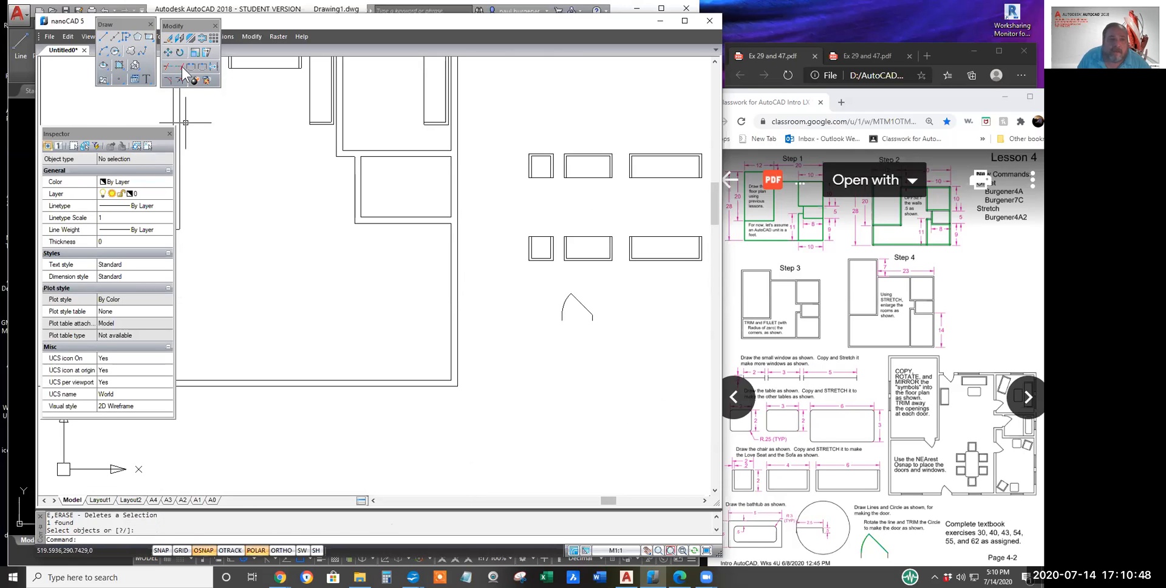
pyautogui.click(196, 51)
pyautogui.click(553, 281)
pyautogui.click(612, 346)
pyautogui.press('Return')
pyautogui.click(579, 329)
pyautogui.click(611, 329)
pyautogui.press('Return')
# Step: Mirror the two door symbols across a vertical line beside them, keeping the originals
pyautogui.click(611, 281)
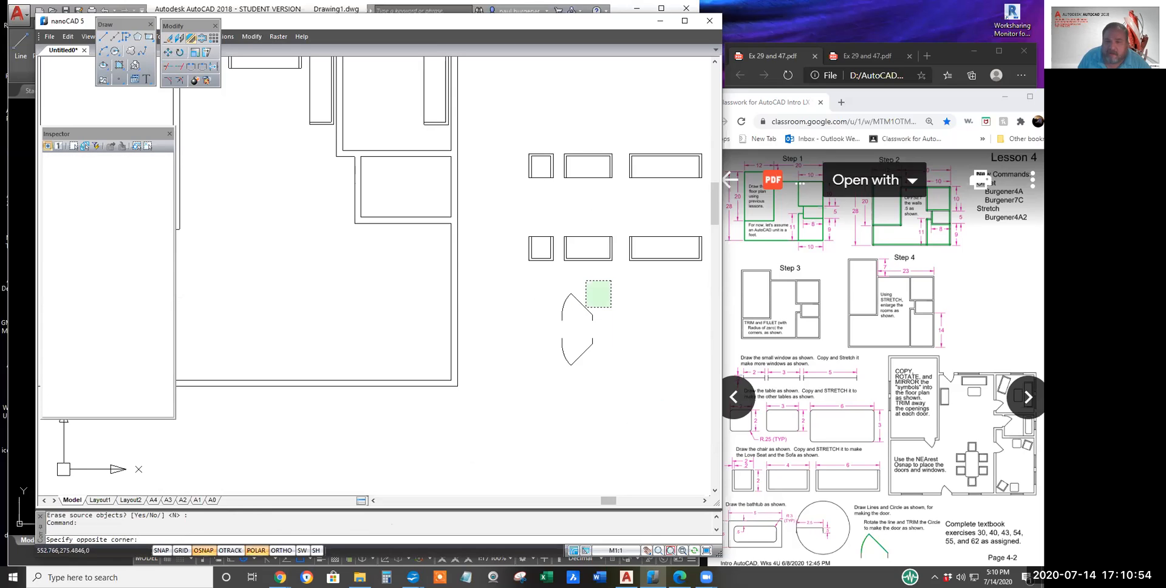
pyautogui.click(532, 393)
pyautogui.press('Return')
pyautogui.click(606, 295)
pyautogui.click(604, 328)
pyautogui.press('Return')
# Step: Mirror all four door symbols across a 315-degree diagonal line, keeping the originals, to get the rotated door orientations
pyautogui.moveTo(651, 427); pyautogui.dragTo(452, 422, button='middle')
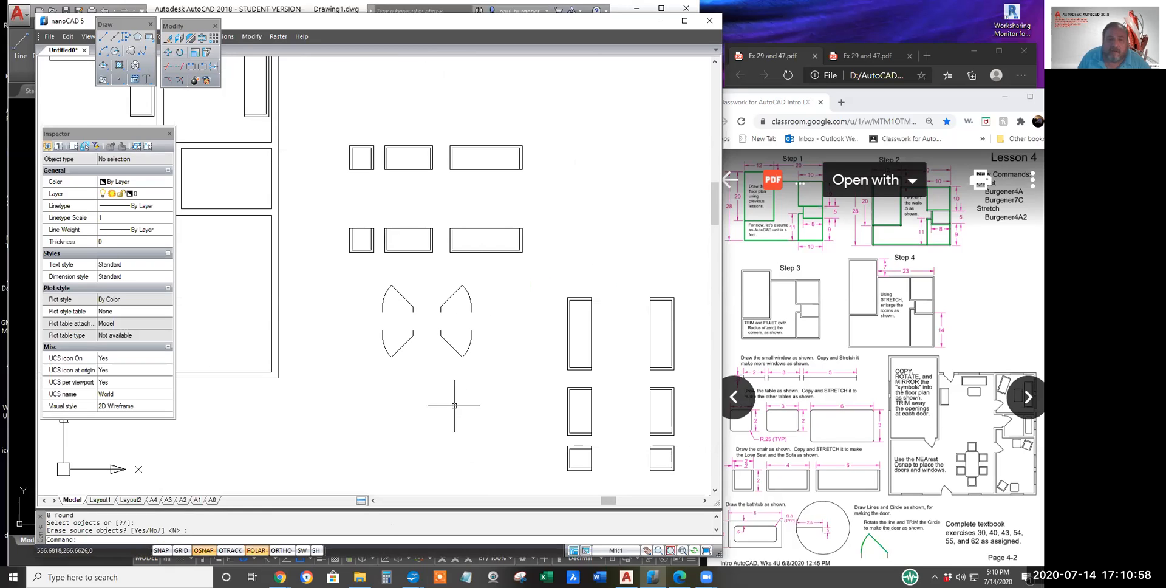
pyautogui.click(190, 38)
pyautogui.moveTo(372, 273); pyautogui.dragTo(501, 377)
pyautogui.press('Return')
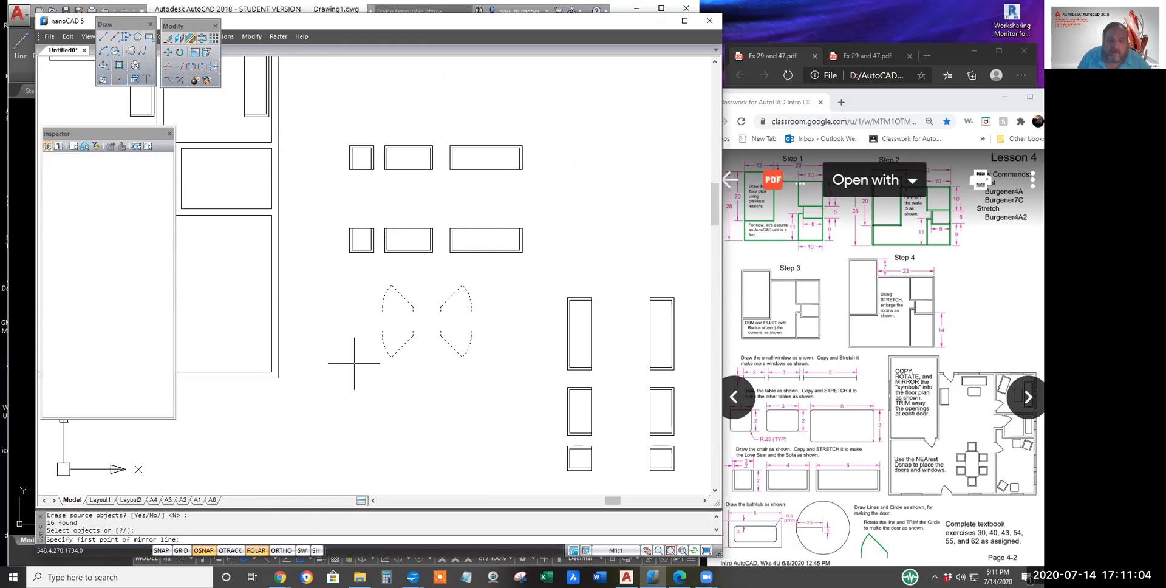
pyautogui.click(358, 353)
pyautogui.click(375, 377)
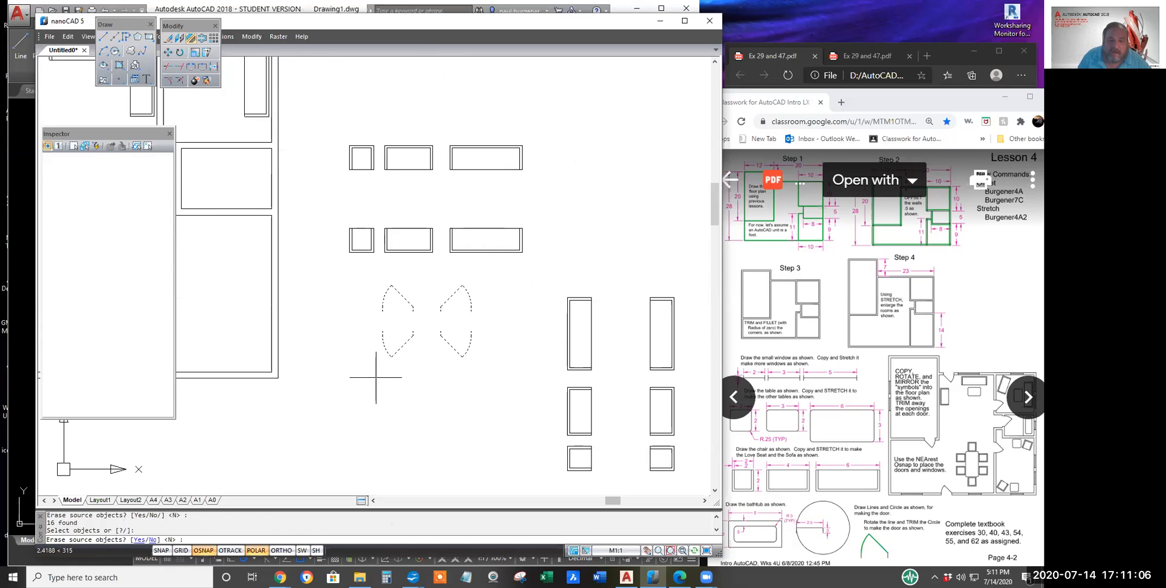
pyautogui.press('Return')
# Step: Copy the upper-right door of the rotated set onto the left wall of the small middle room using the Nearest snap
pyautogui.moveTo(442, 423); pyautogui.dragTo(647, 426, button='middle')
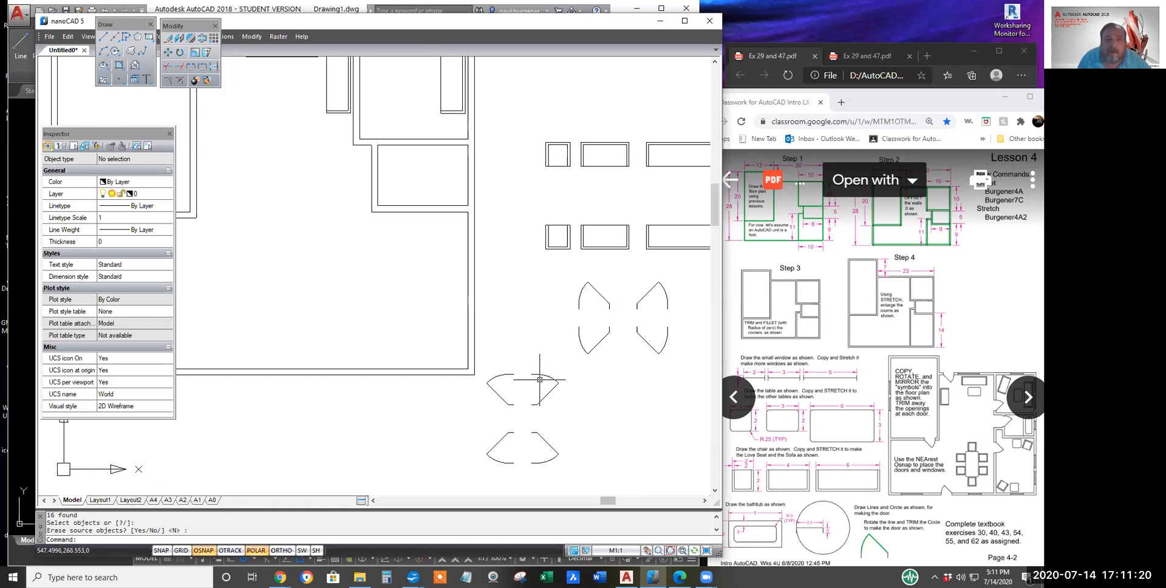
pyautogui.click(179, 38)
pyautogui.click(569, 424)
pyautogui.press('Return')
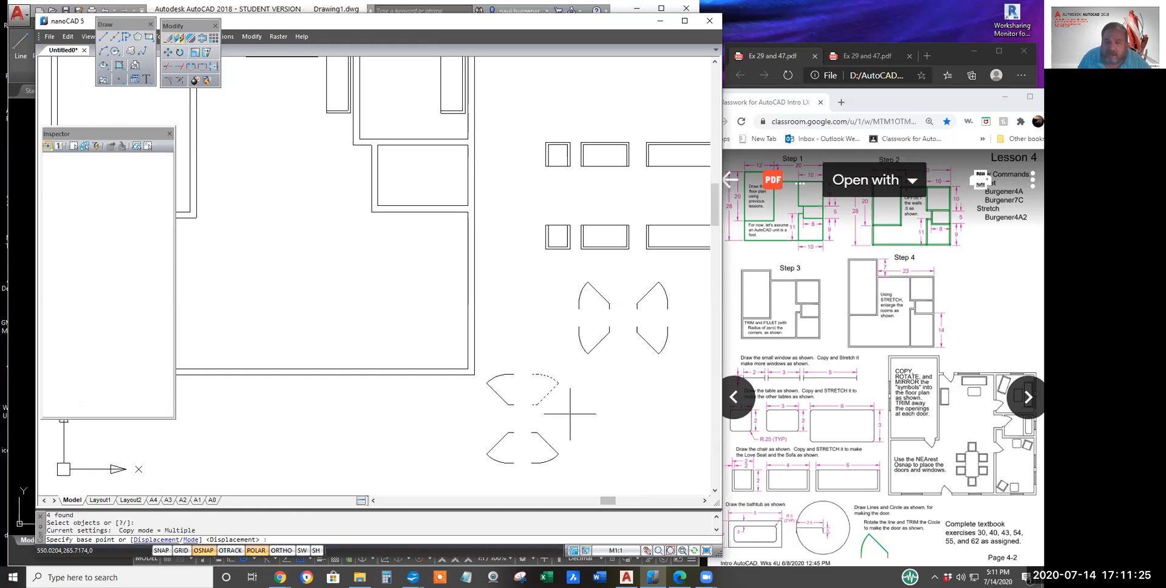
pyautogui.click(530, 404)
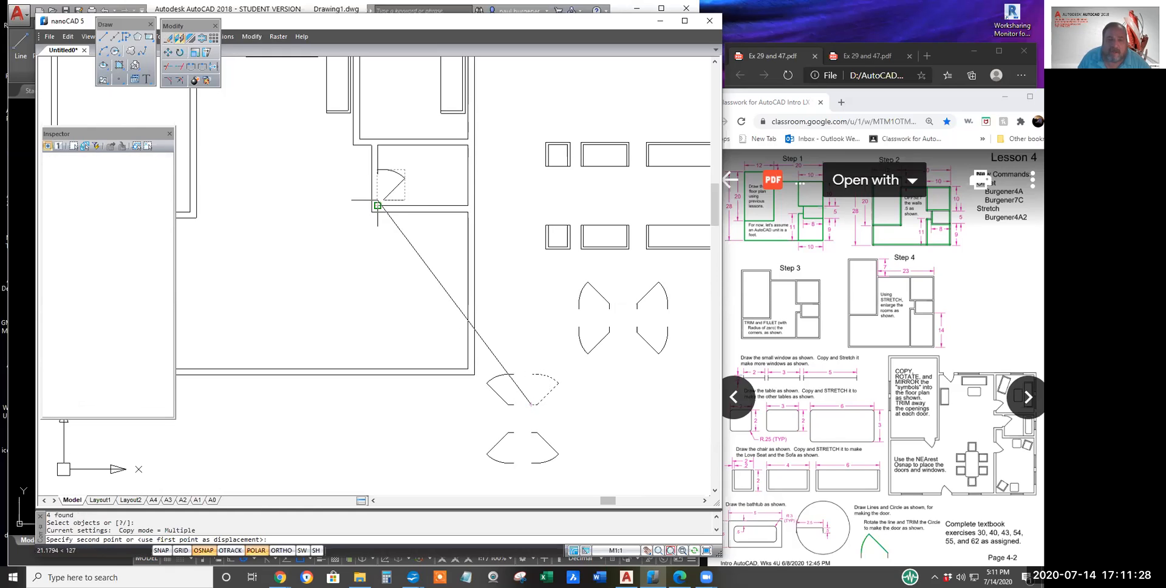
pyautogui.scroll(5, 377, 200)
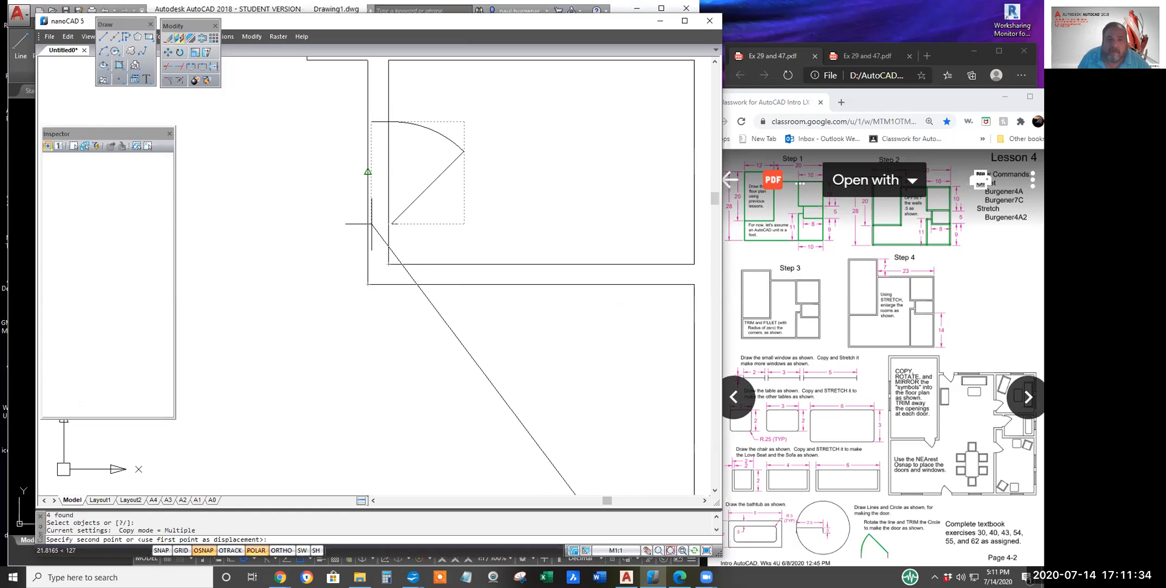
pyautogui.keyDown('shift'); pyautogui.rightClick(372, 221); pyautogui.keyUp('shift')
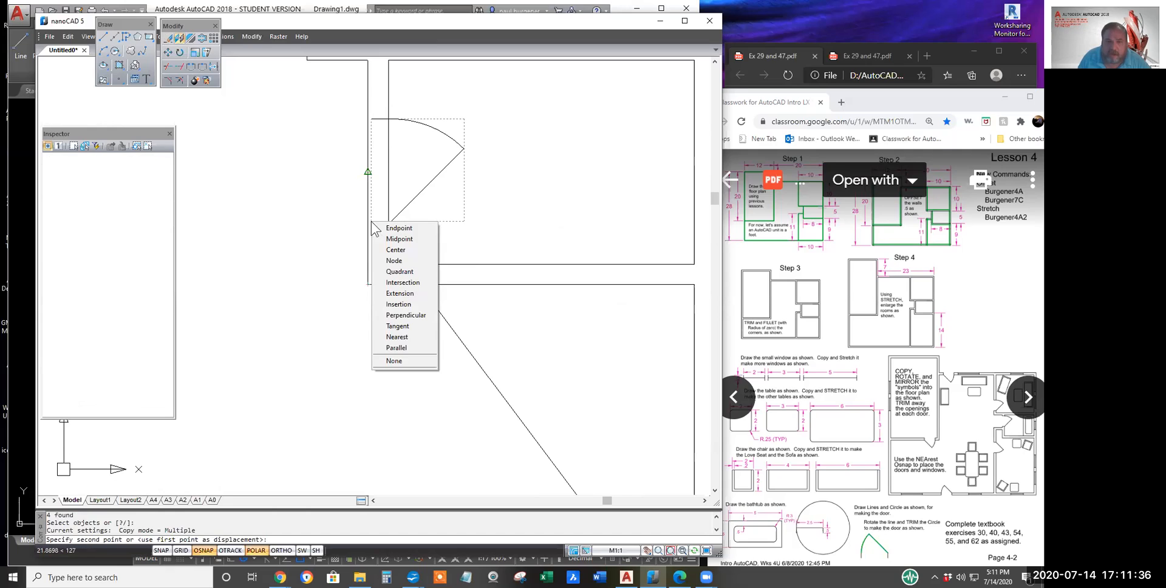
pyautogui.click(399, 338)
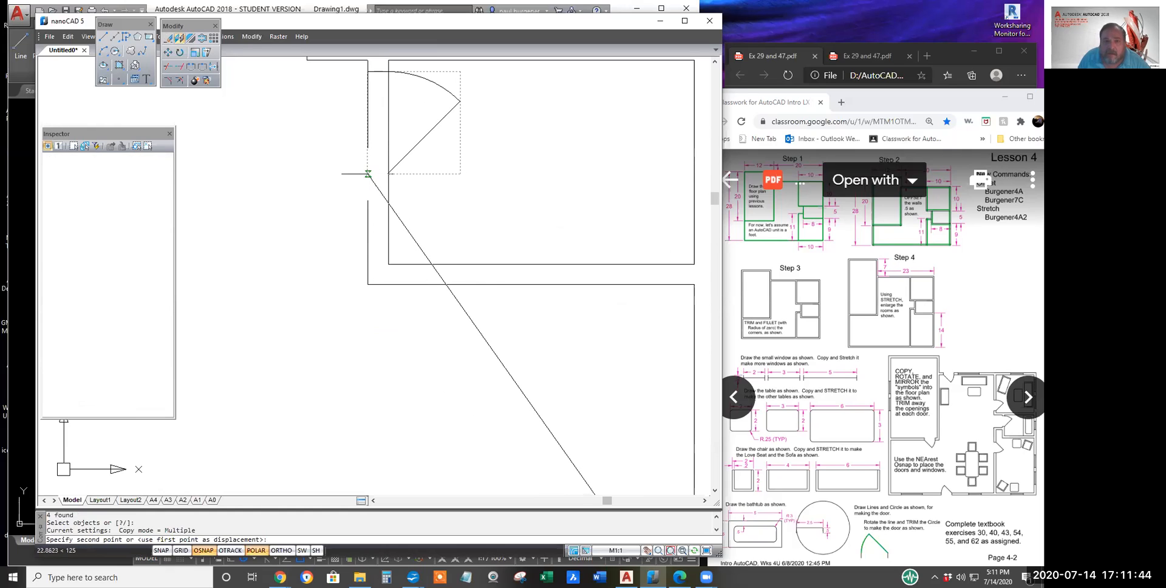
pyautogui.click(368, 174)
pyautogui.press('Return')
# Step: Trim both wall lines across the door opening in the small middle room's left wall
pyautogui.scroll(-2, 453, 263)
pyautogui.moveTo(454, 283); pyautogui.dragTo(450, 390, button='middle')
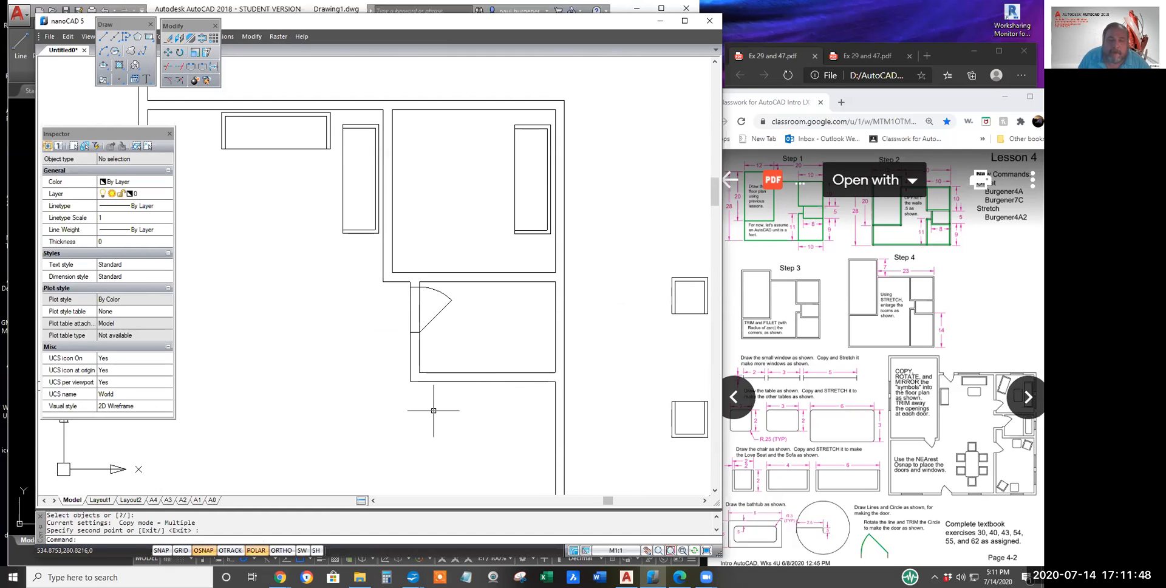
pyautogui.click(168, 66)
pyautogui.press('Return')
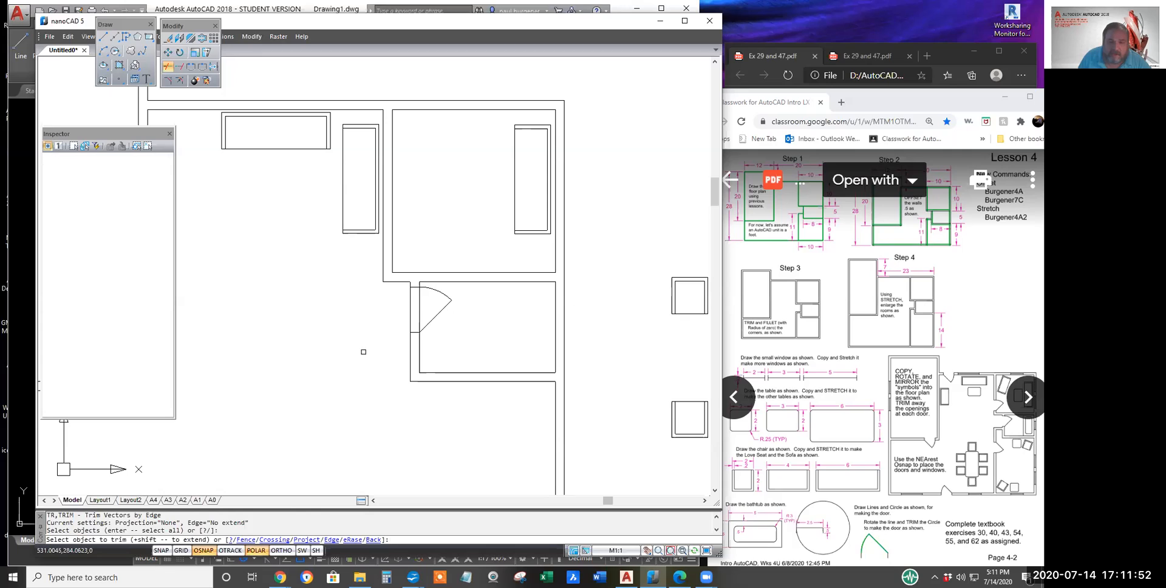
pyautogui.click(411, 313)
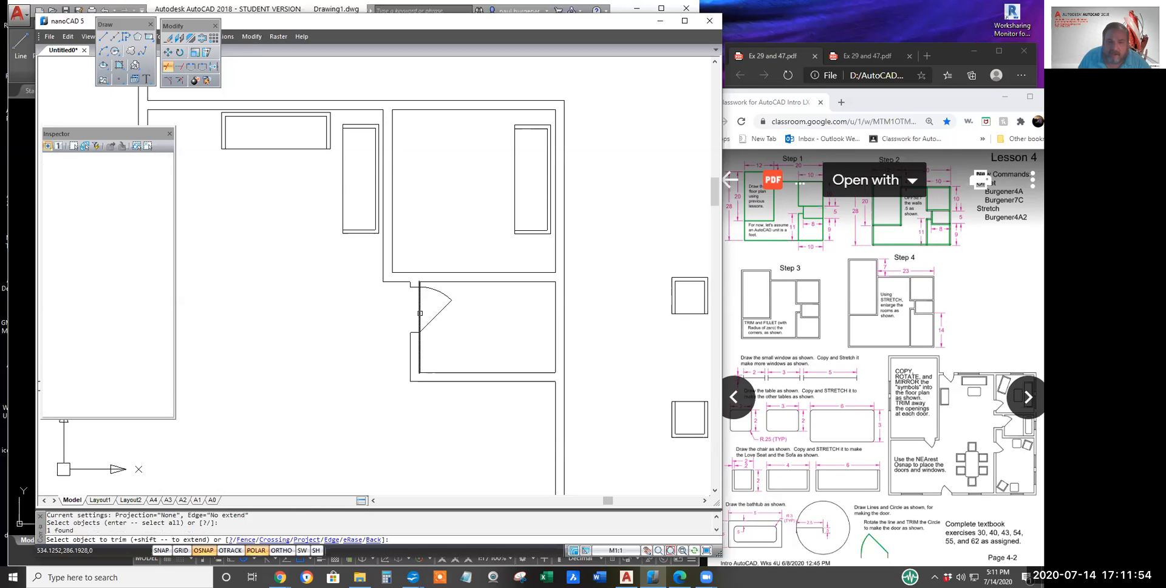
pyautogui.click(420, 313)
pyautogui.press('Return')
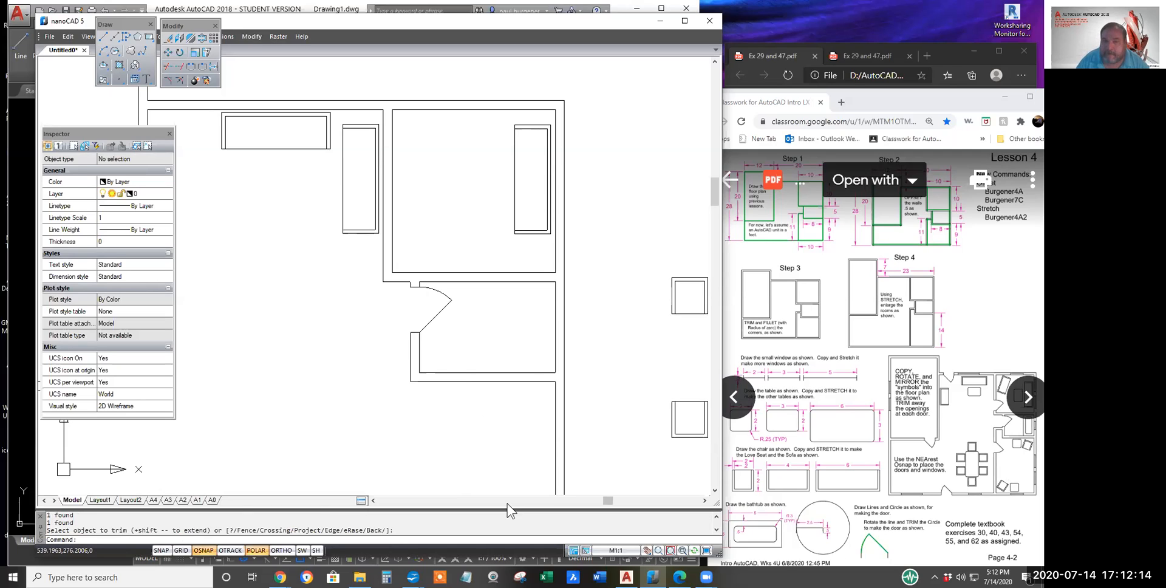
# Step: Copy the upper-right door of the upright set onto the main room's top wall near its left corner using the Nearest snap
pyautogui.scroll(-4, 630, 415)
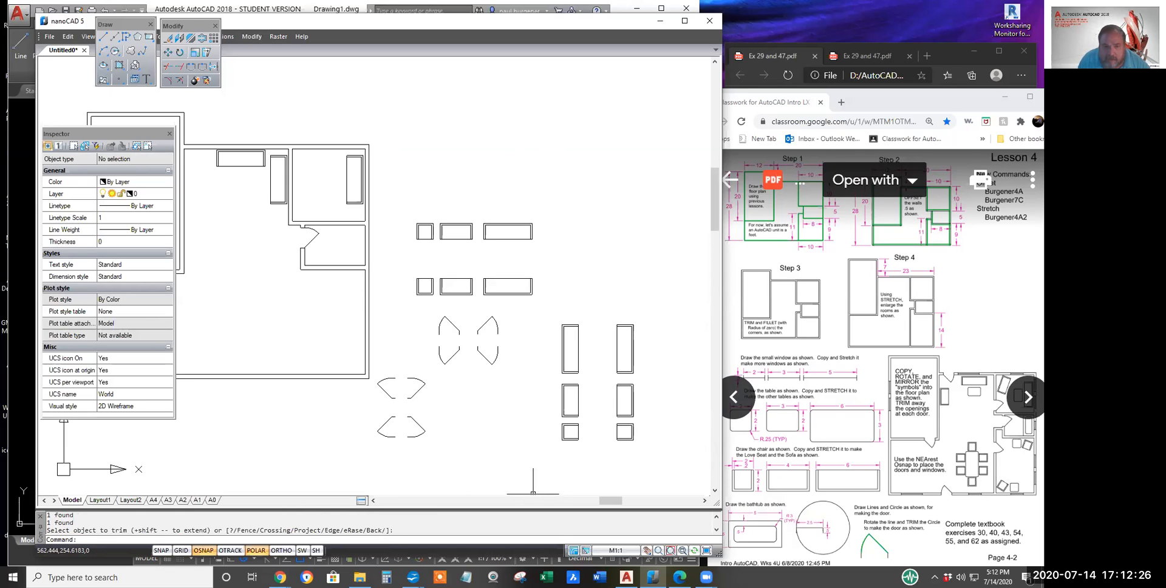
pyautogui.click(188, 149)
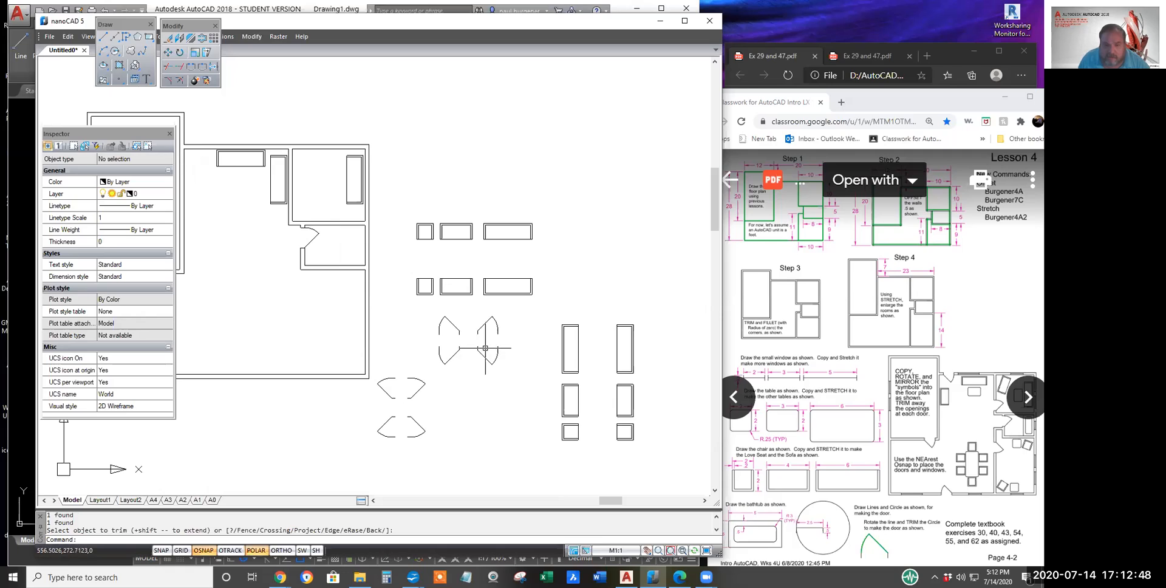
pyautogui.click(180, 39)
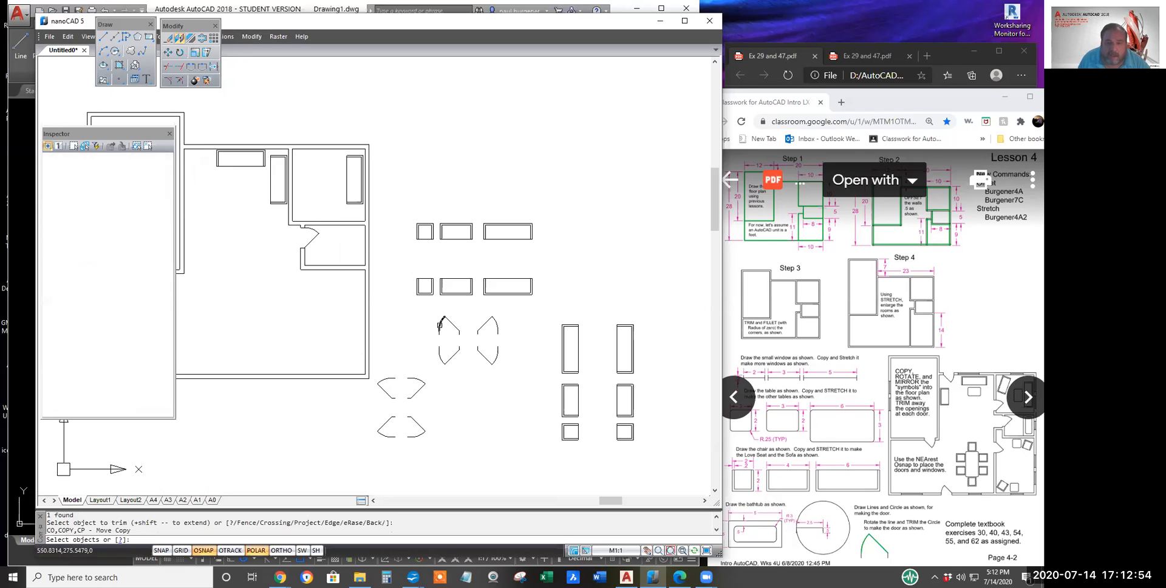
pyautogui.click(470, 307)
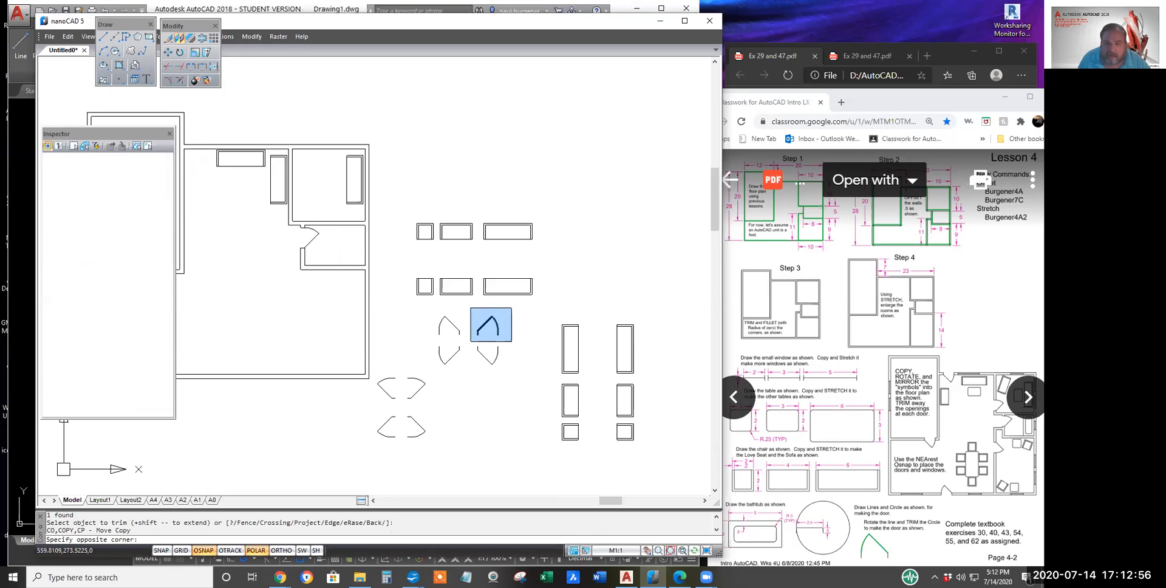
pyautogui.click(512, 341)
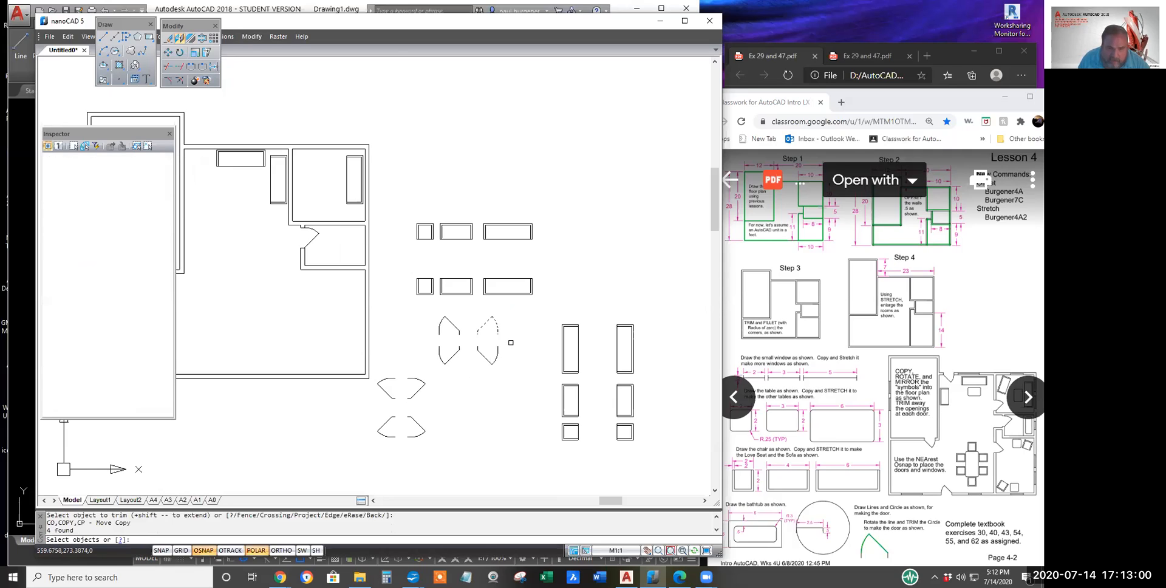
pyautogui.press('Return')
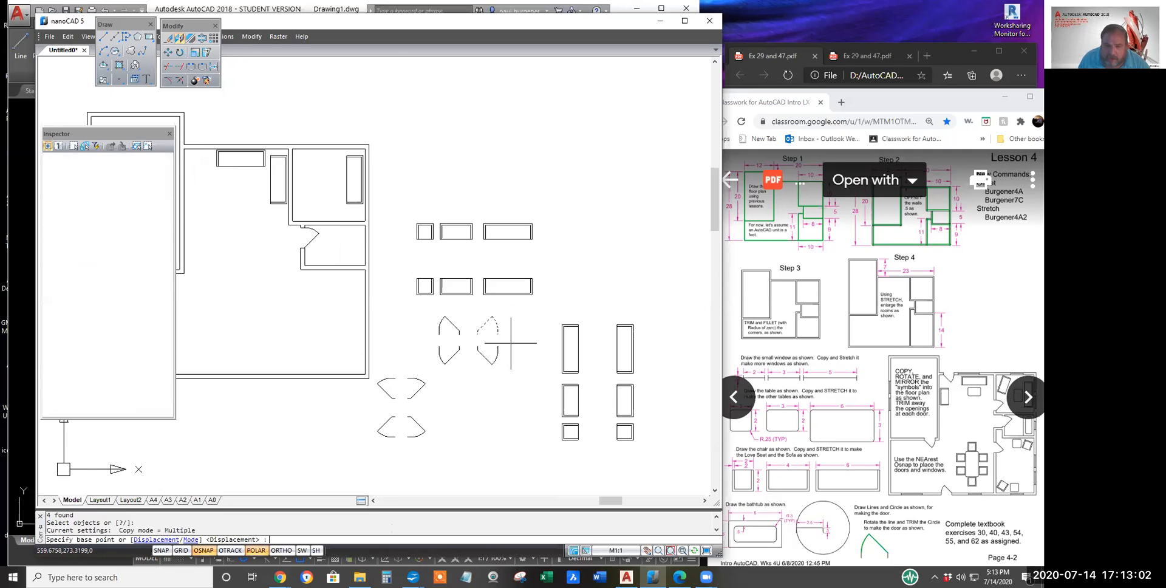
pyautogui.click(478, 332)
pyautogui.scroll(8, 214, 133)
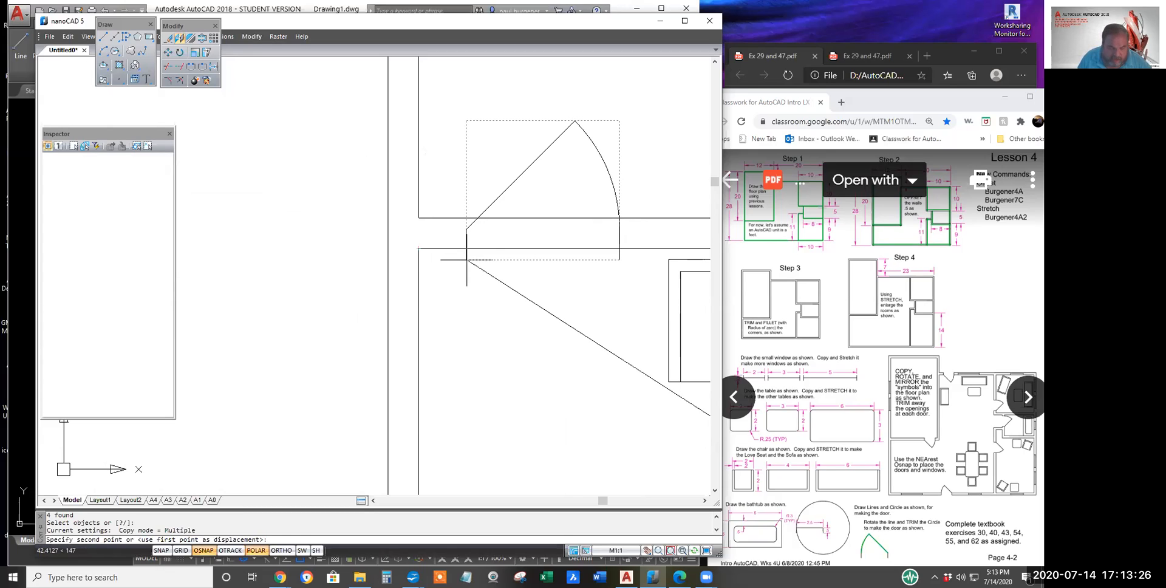
pyautogui.keyDown('shift'); pyautogui.rightClick(468, 260); pyautogui.keyUp('shift')
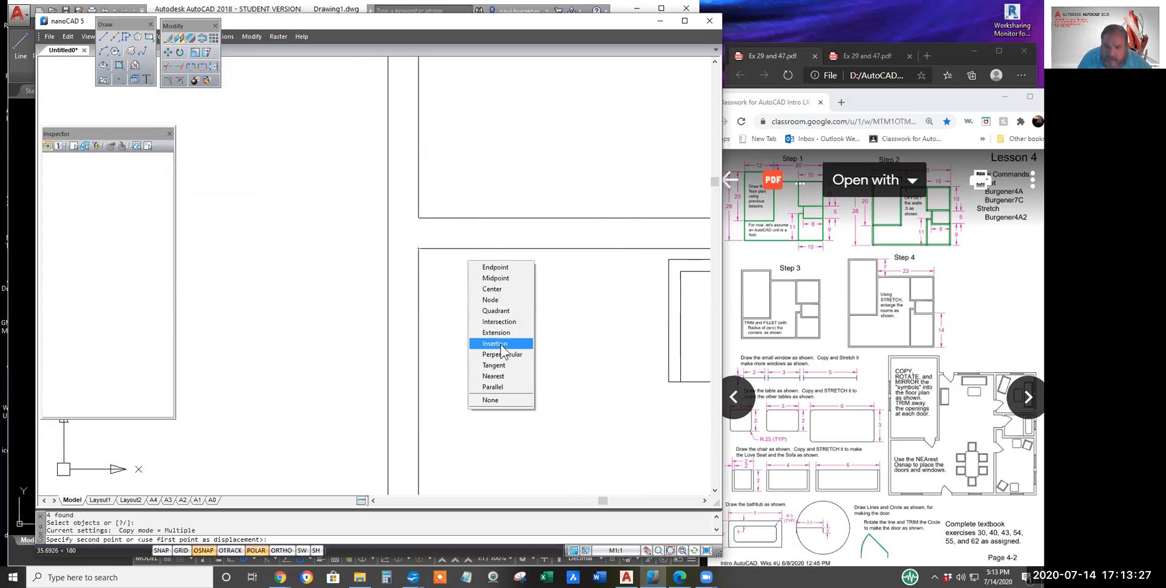
pyautogui.click(493, 376)
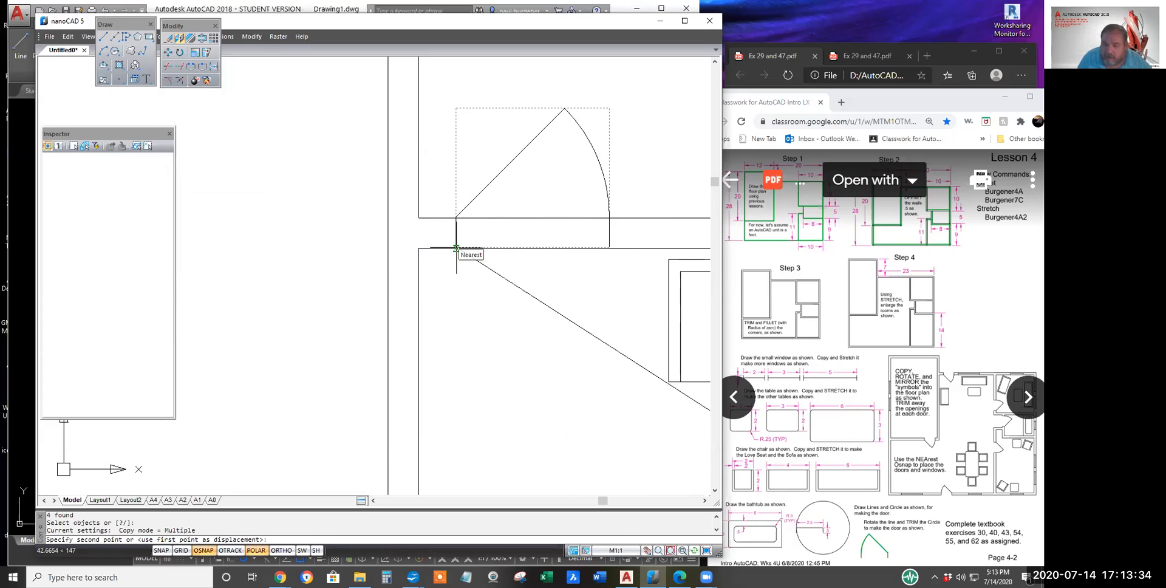
pyautogui.click(456, 248)
pyautogui.press('Return')
# Step: Mirror the door in the main room's top wall across a horizontal line through the wall, erasing the source, so it swings inward
pyautogui.scroll(-3, 559, 358)
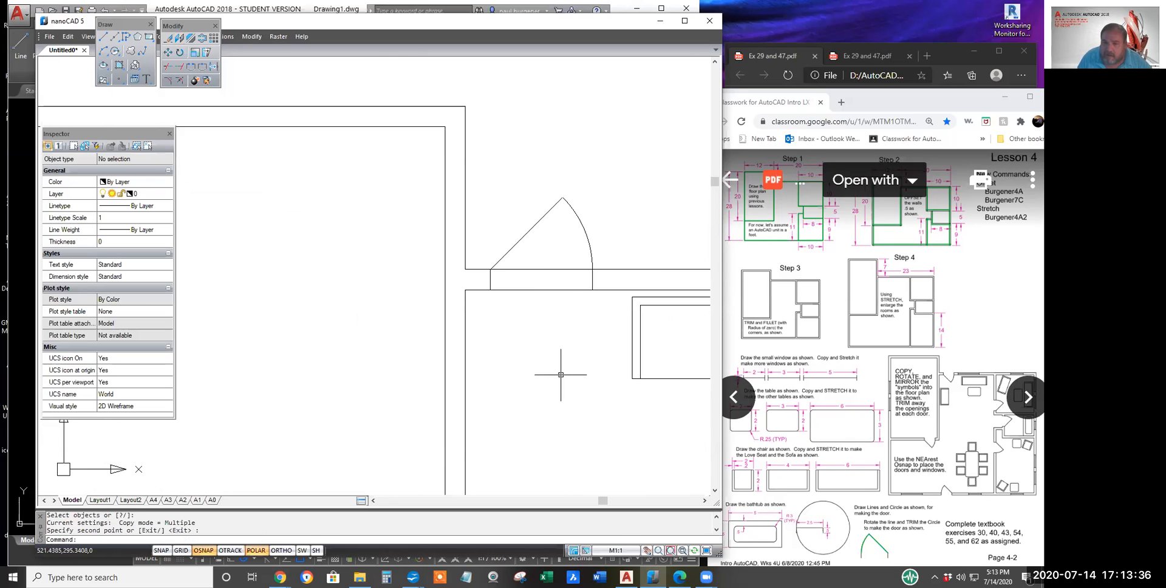
pyautogui.scroll(-4, 547, 408)
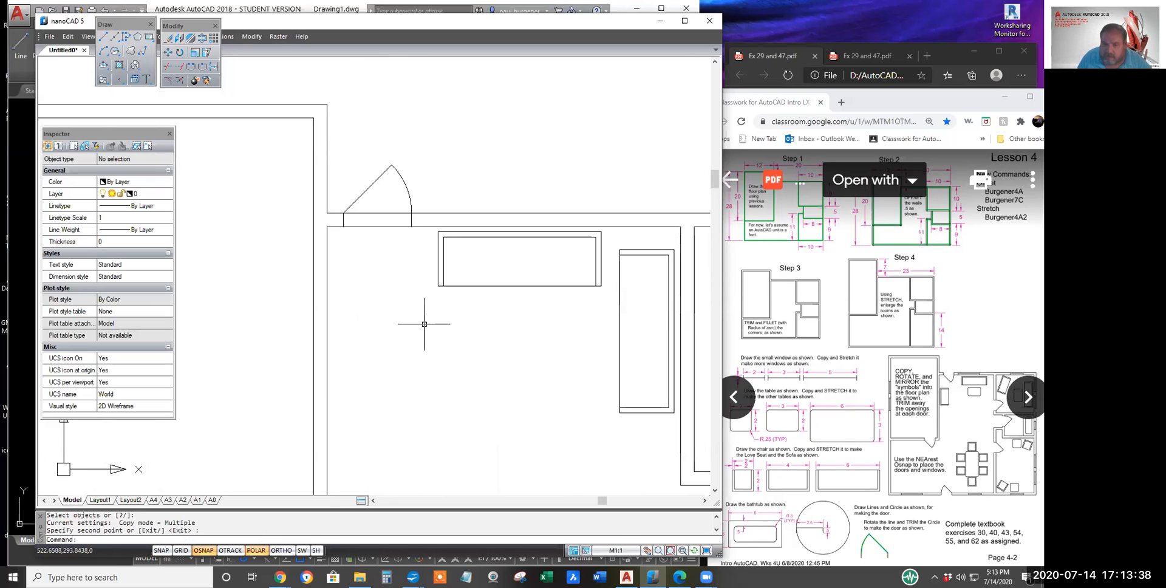
pyautogui.scroll(-4, 431, 327)
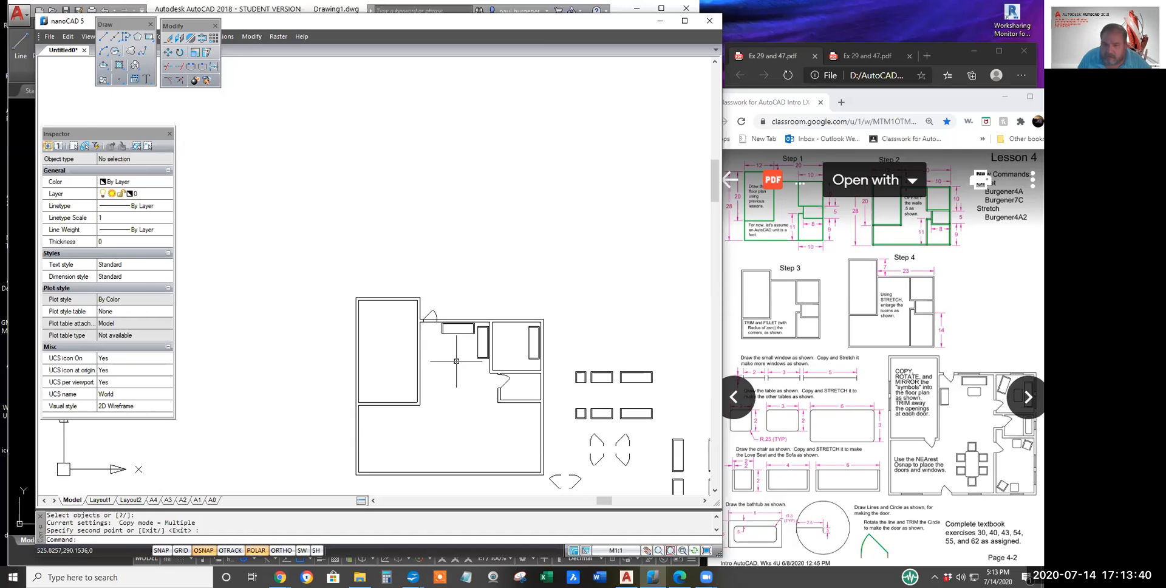
pyautogui.scroll(8, 456, 361)
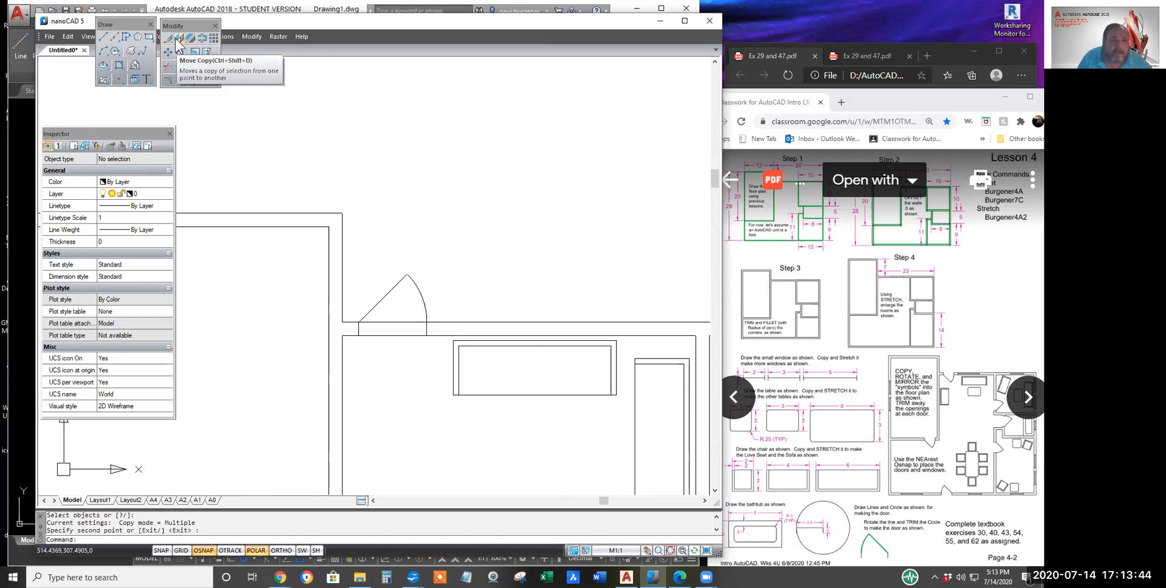
pyautogui.click(190, 39)
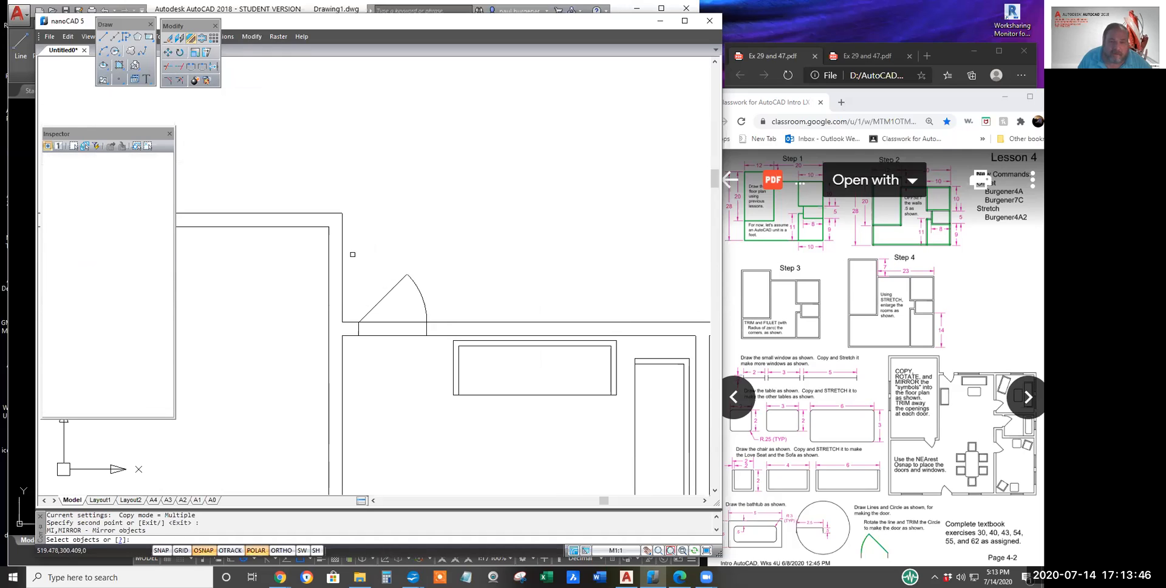
pyautogui.click(351, 254)
pyautogui.click(400, 329)
pyautogui.press('Return')
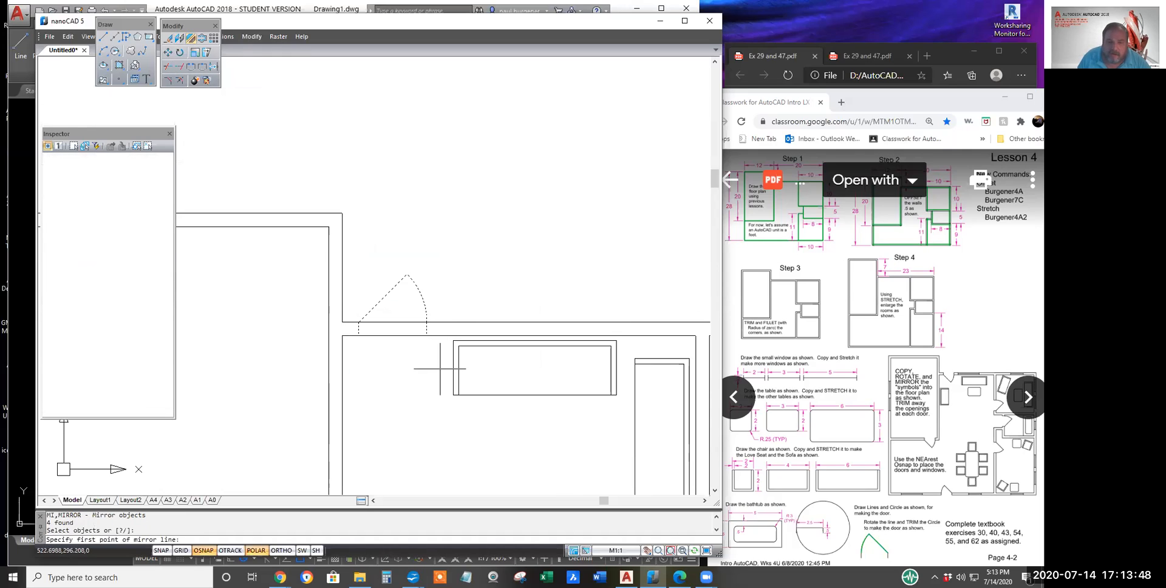
pyautogui.click(428, 328)
pyautogui.click(437, 327)
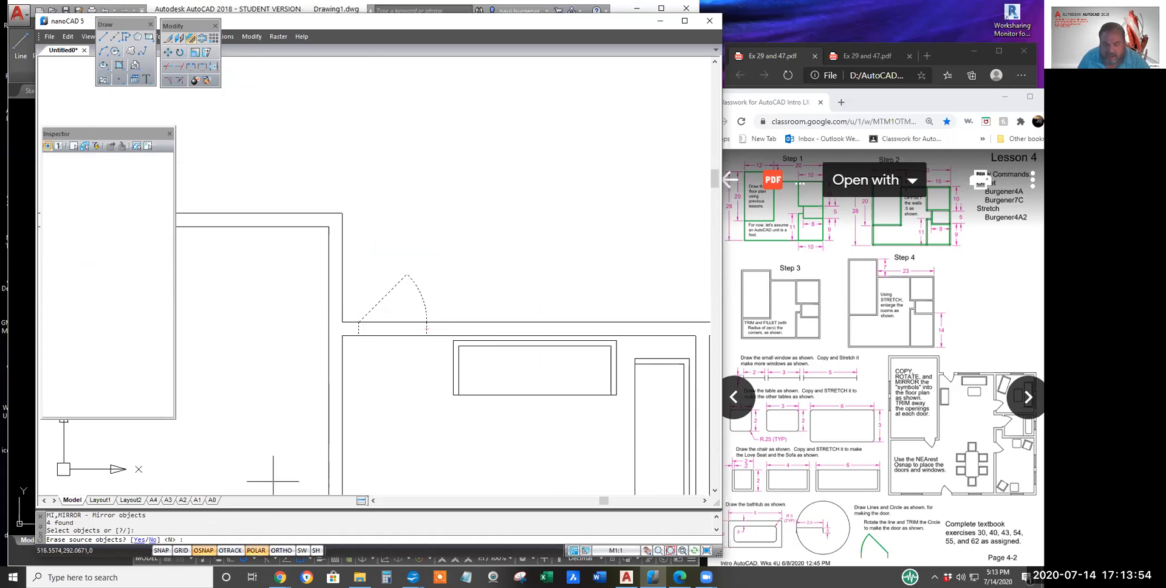
pyautogui.press('Return')
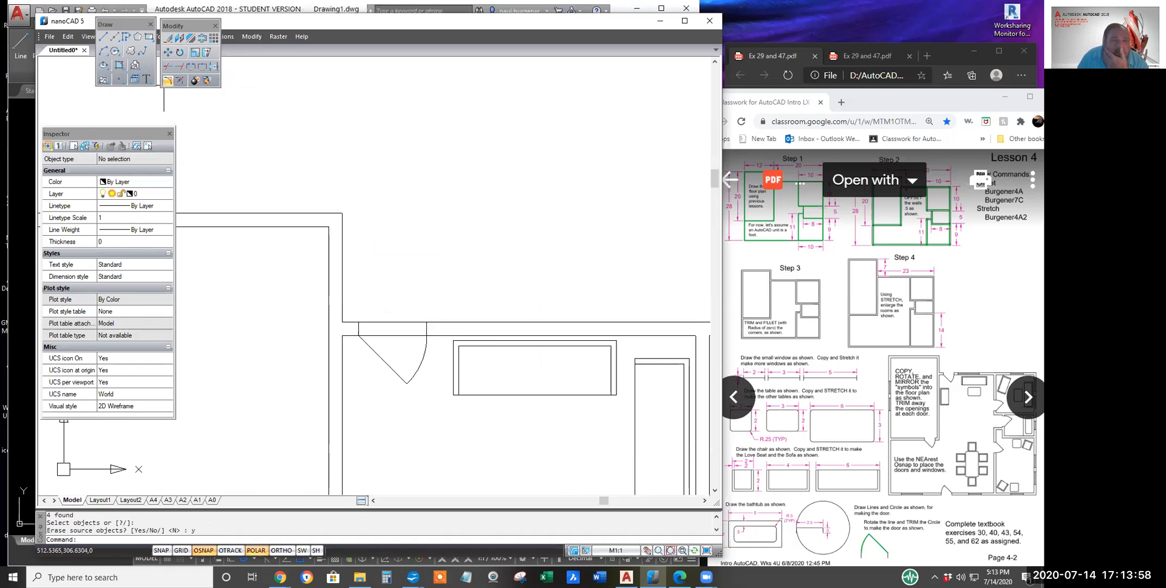
# Step: Trim both wall lines across the door opening in the main room's top wall
pyautogui.click(168, 67)
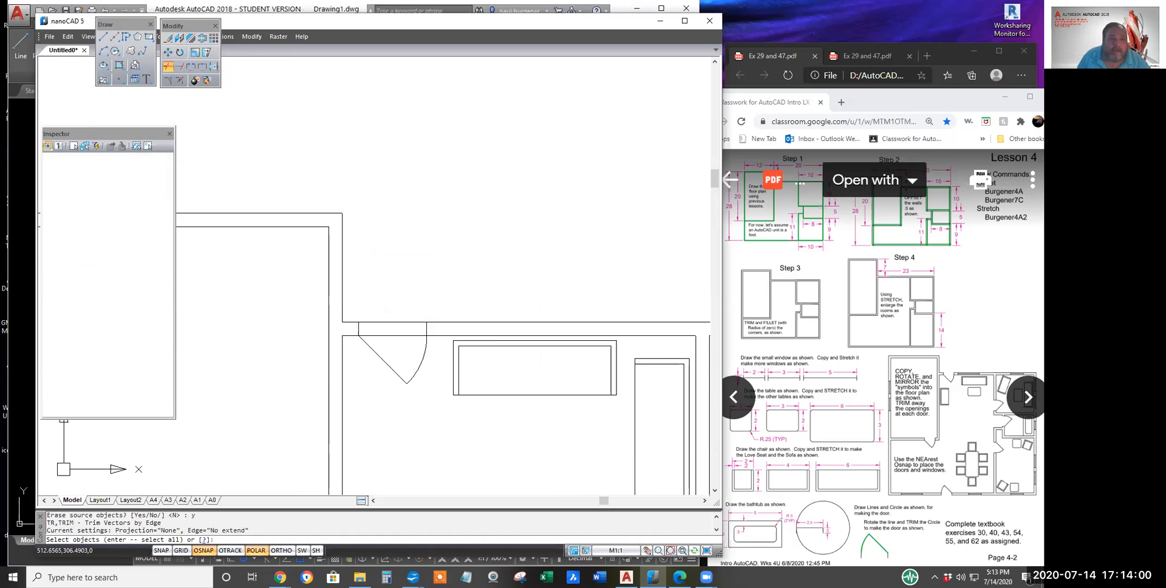
pyautogui.click(398, 335)
pyautogui.press('Return')
pyautogui.click(401, 325)
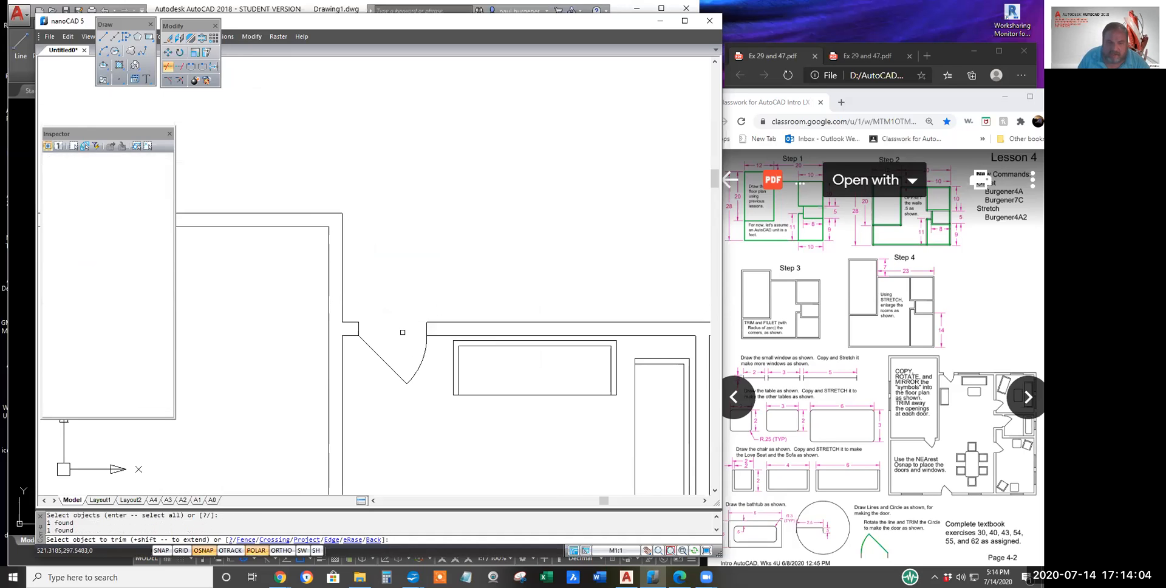
pyautogui.scroll(-4, 425, 413)
pyautogui.press('Return')
# Step: Examine the door opening in the small middle room, the overall floor plan and the loose symbols beside it
pyautogui.scroll(-2, 447, 449)
pyautogui.moveTo(447, 450); pyautogui.dragTo(417, 260, button='middle')
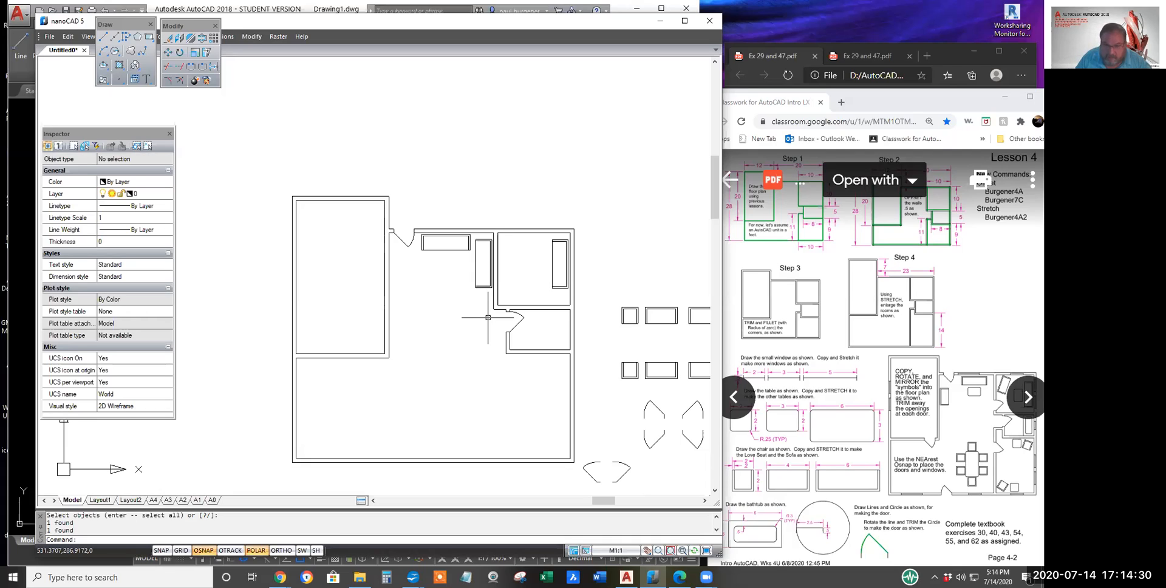
pyautogui.scroll(4, 528, 366)
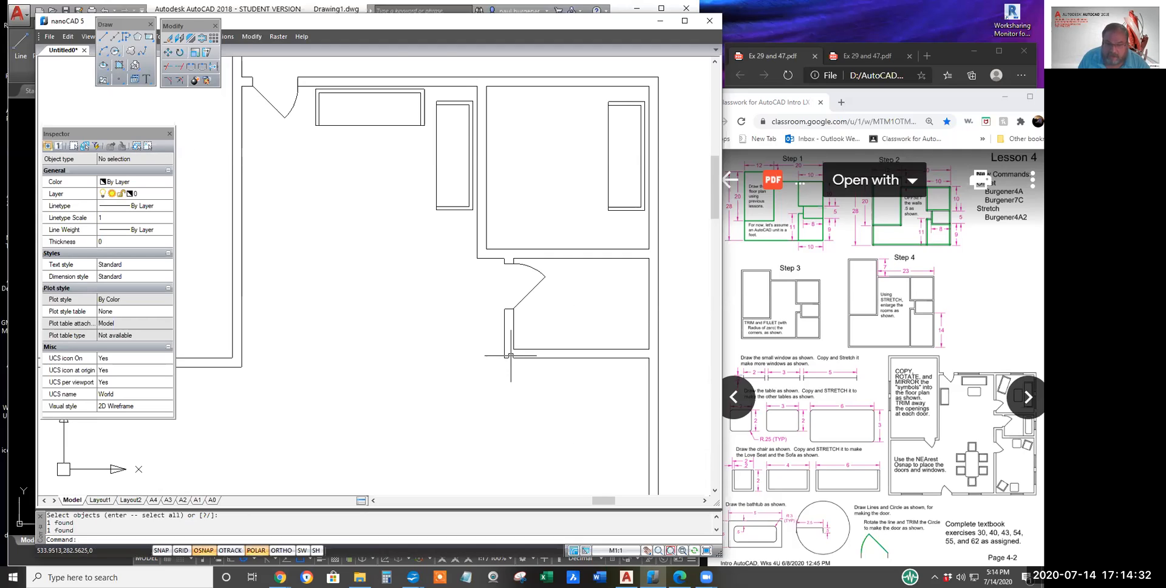
pyautogui.scroll(-2, 518, 368)
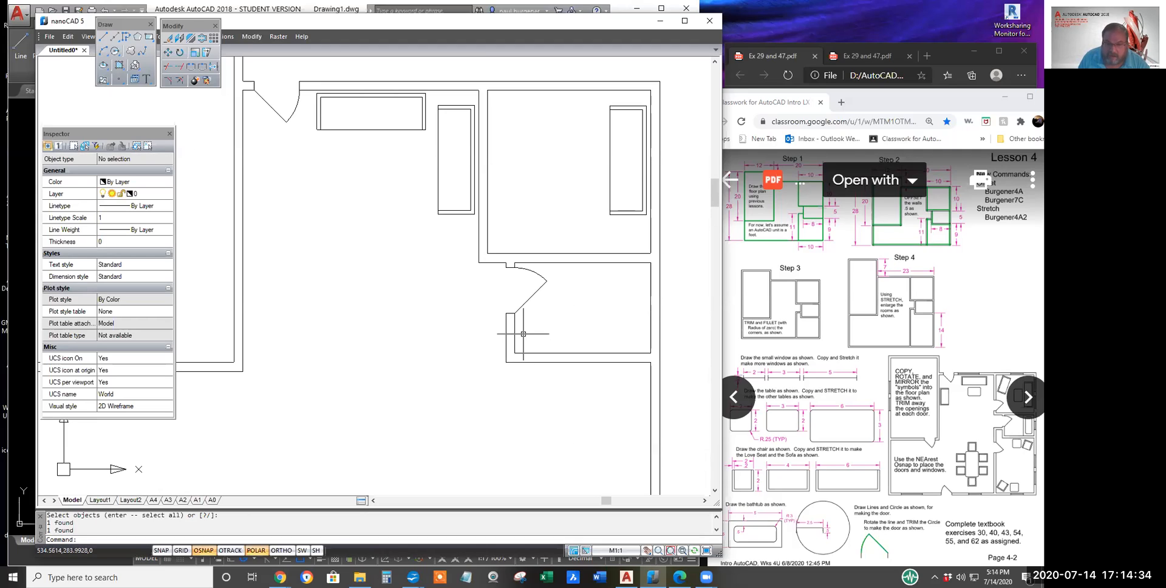
pyautogui.scroll(3, 515, 320)
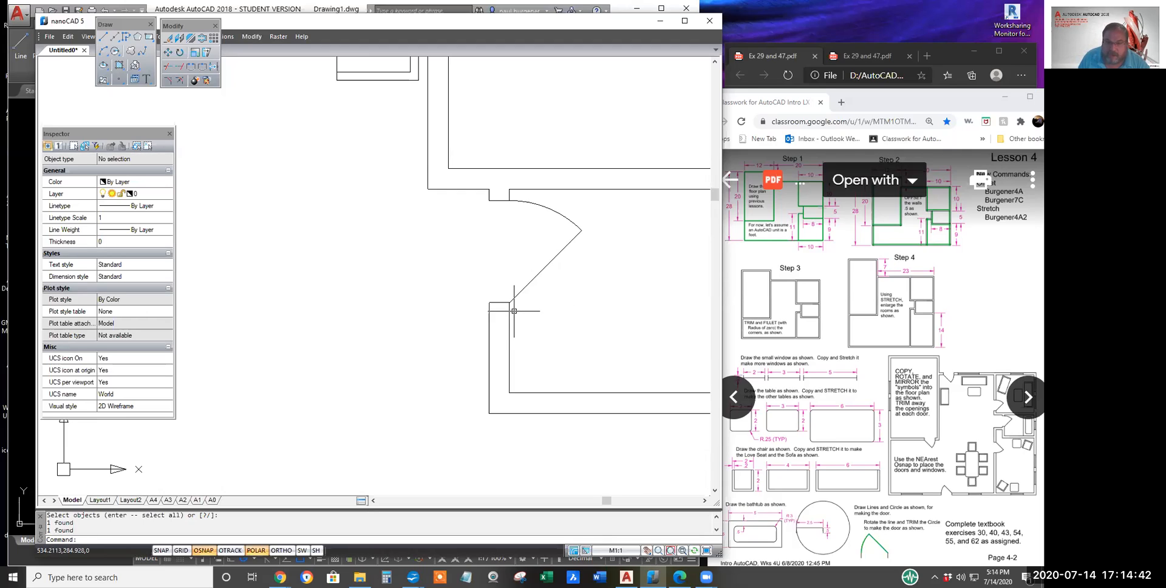
pyautogui.scroll(-4, 516, 313)
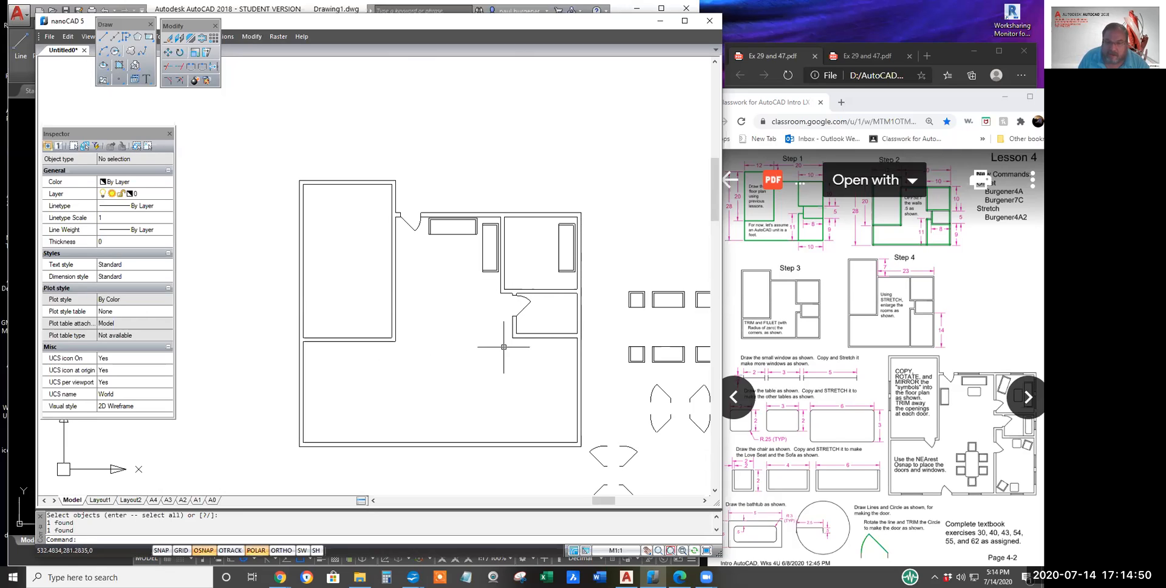
pyautogui.scroll(3, 516, 334)
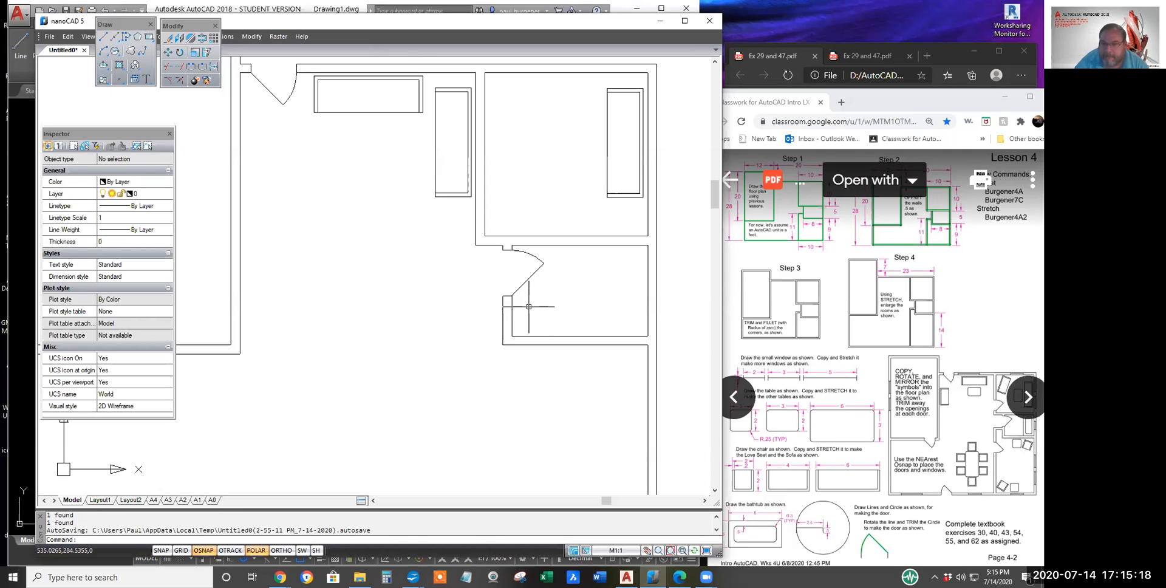
pyautogui.scroll(-5, 429, 336)
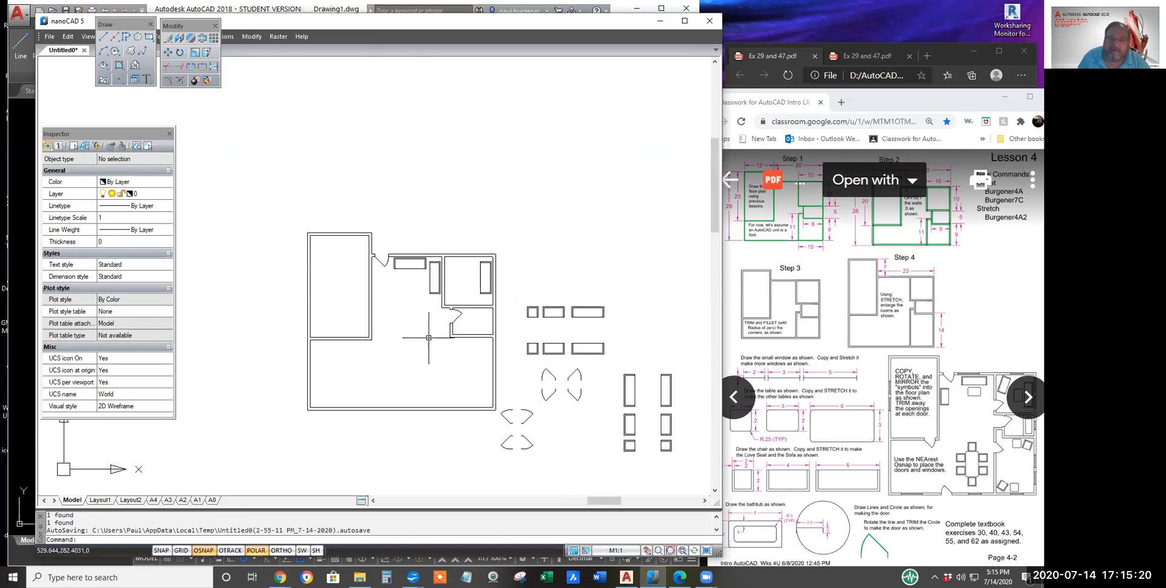
pyautogui.moveTo(428, 337); pyautogui.dragTo(387, 257, button='middle')
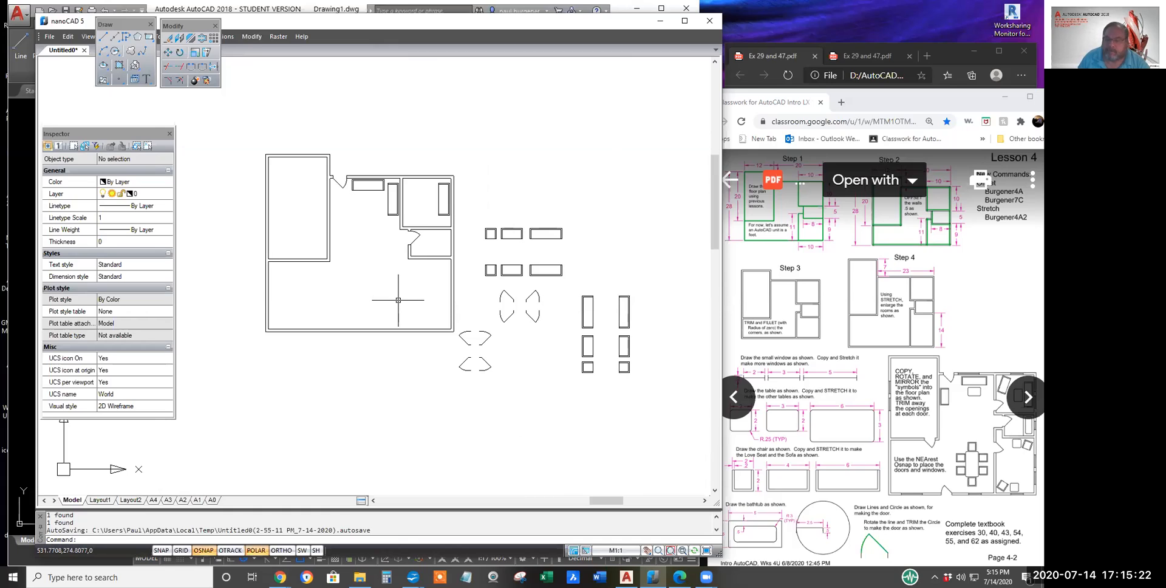
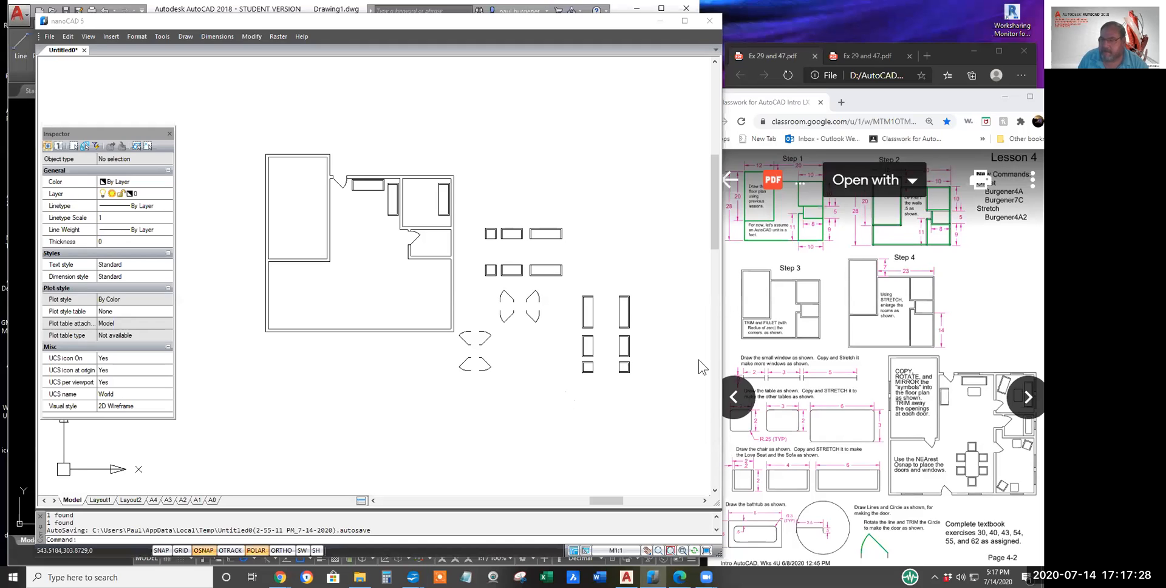
# Step: Switch to File Explorer and browse the 2020 bSpring Intro folder for the STUDENT WORK folder
pyautogui.click(729, 349)
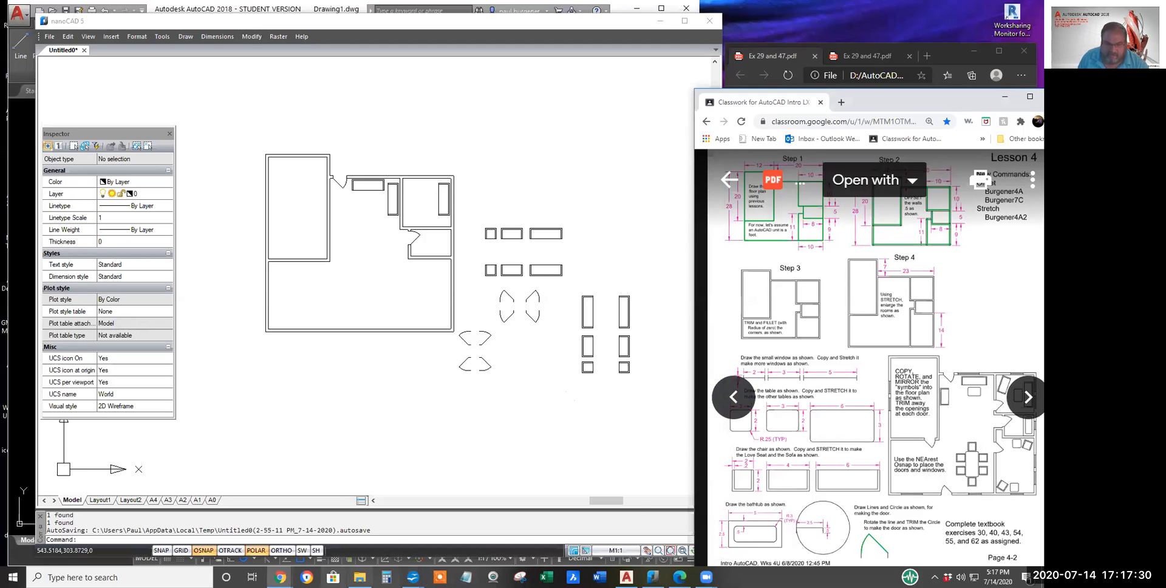
pyautogui.click(280, 577)
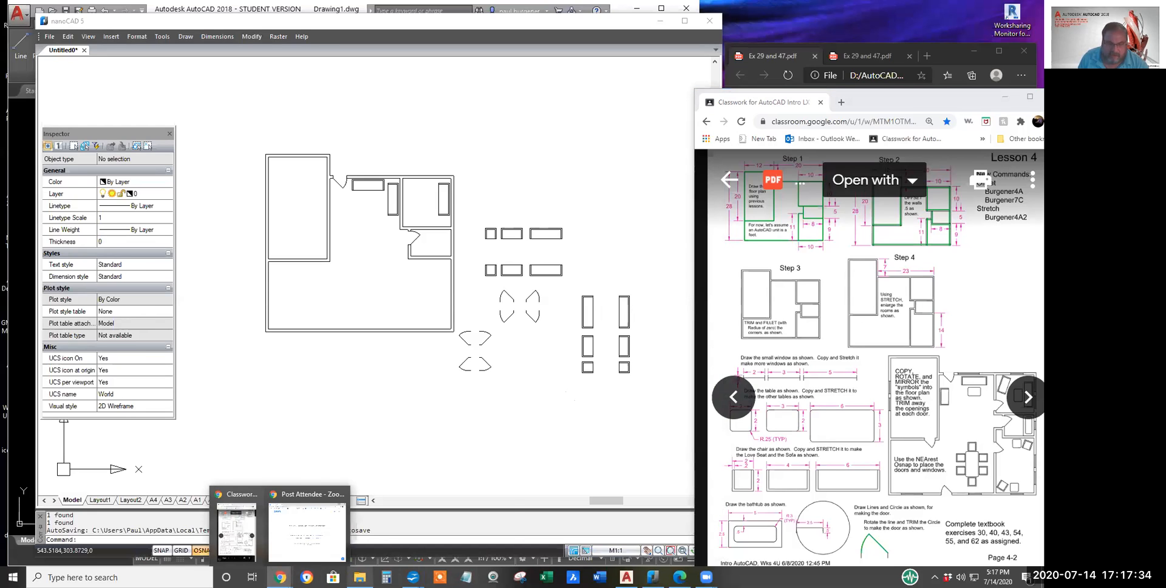
pyautogui.click(360, 577)
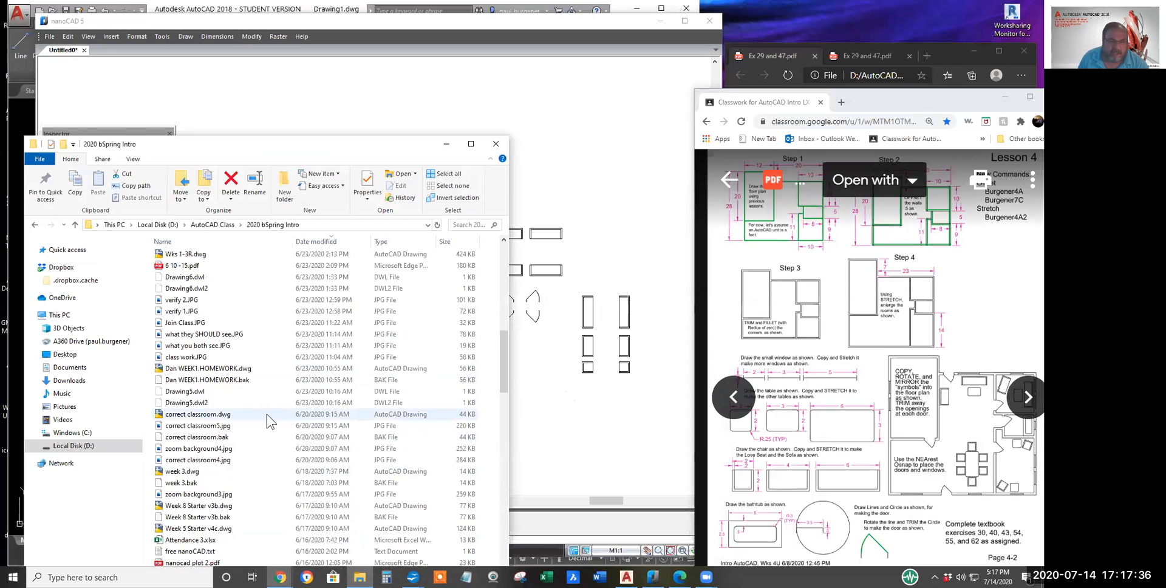
pyautogui.scroll(1, 501, 382)
pyautogui.moveTo(502, 383); pyautogui.dragTo(506, 408)
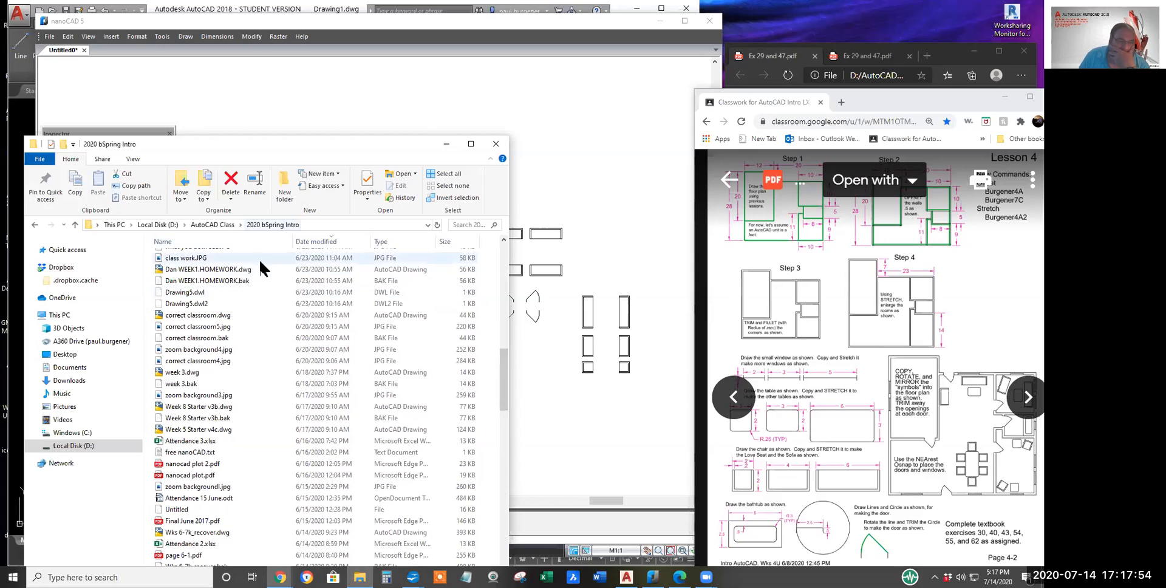
pyautogui.moveTo(502, 365); pyautogui.dragTo(526, 536)
pyautogui.scroll(-1, 394, 458)
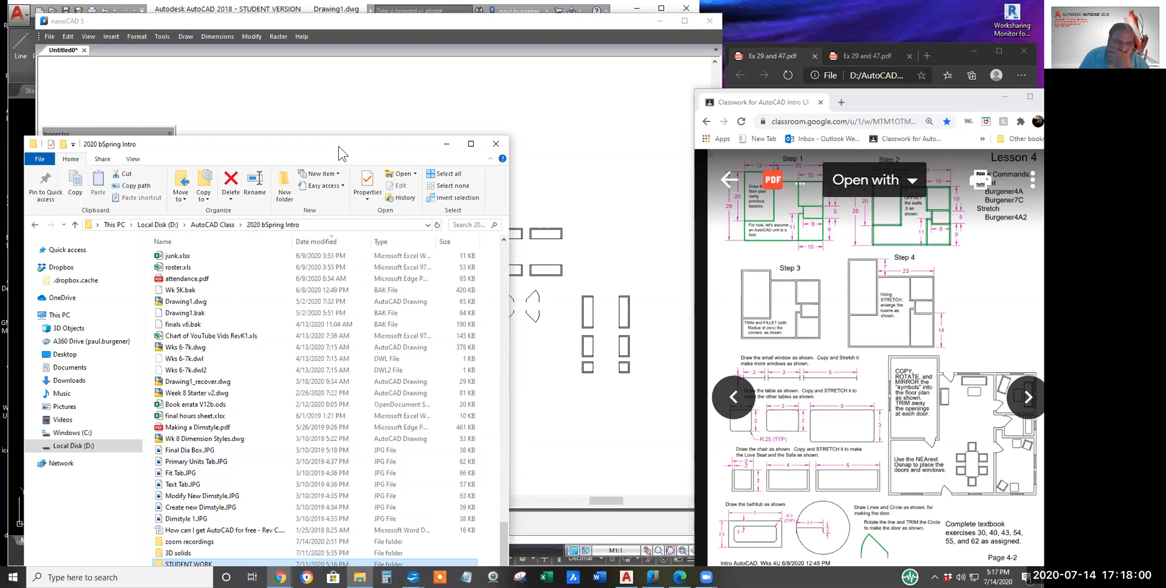
pyautogui.moveTo(338, 146); pyautogui.dragTo(374, 71)
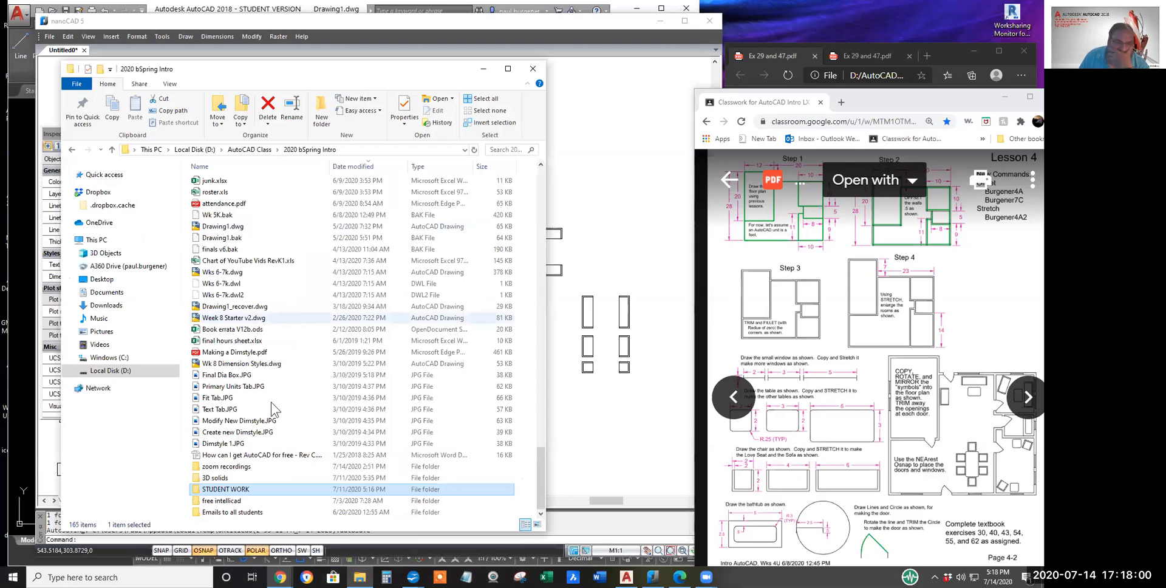
# Step: Open Ex 29 and 47.pdf from the STUDENT WORK Week 4 folder and place its window beside the lesson sheet
pyautogui.doubleClick(236, 490)
pyautogui.click(217, 220)
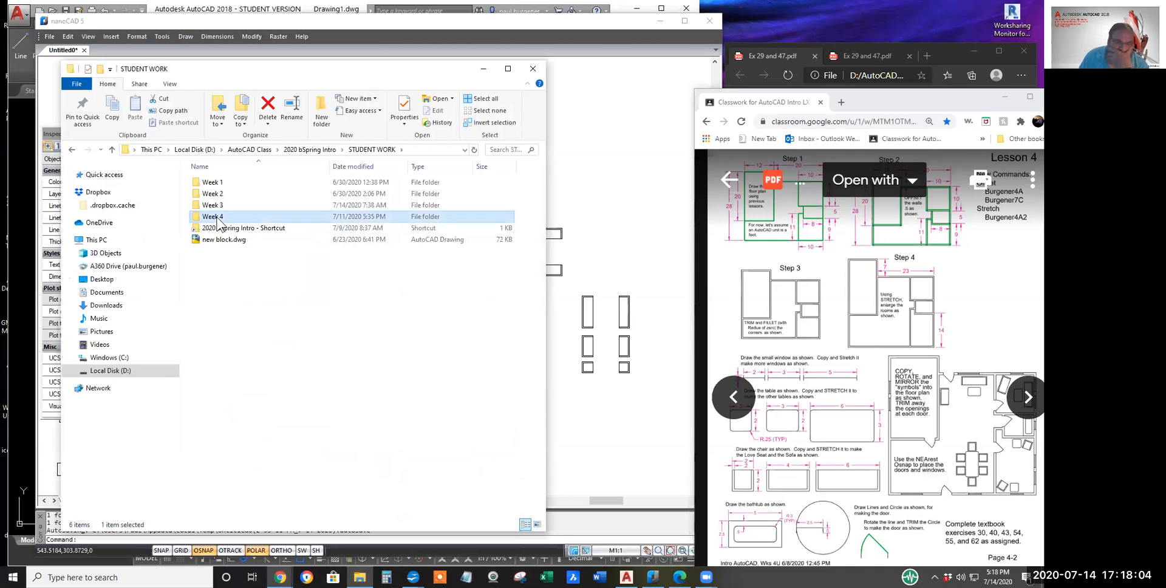
pyautogui.doubleClick(217, 222)
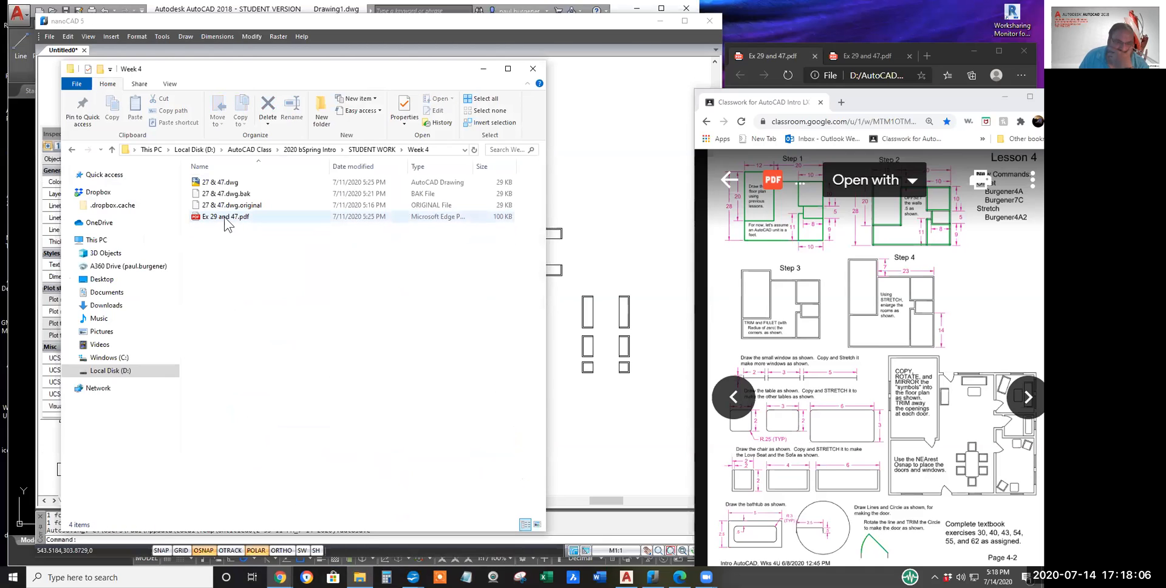
pyautogui.doubleClick(226, 218)
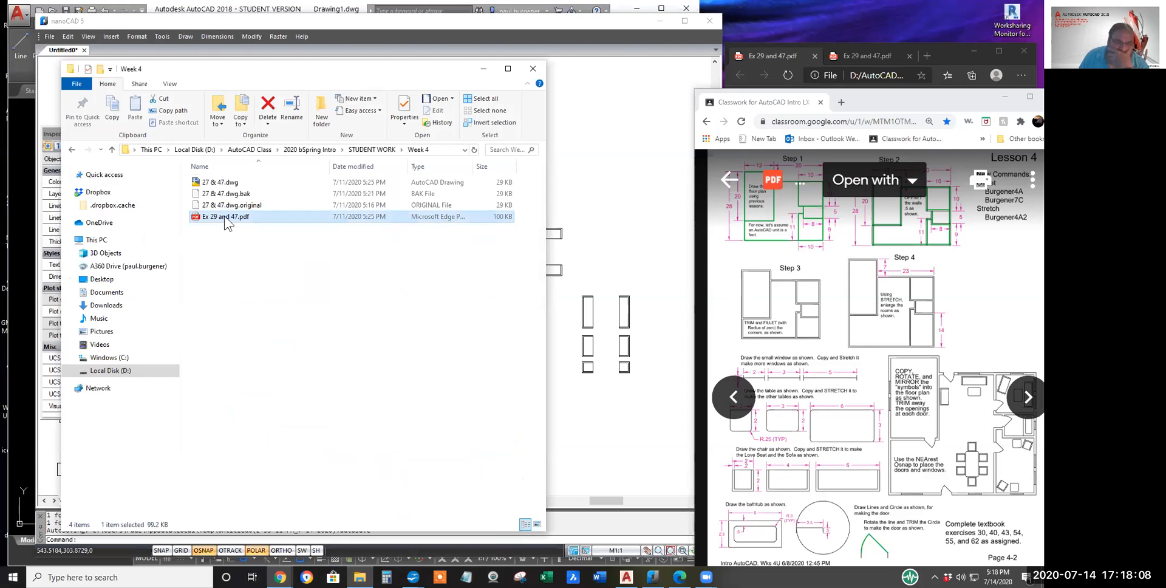
pyautogui.moveTo(940, 50); pyautogui.dragTo(365, 63)
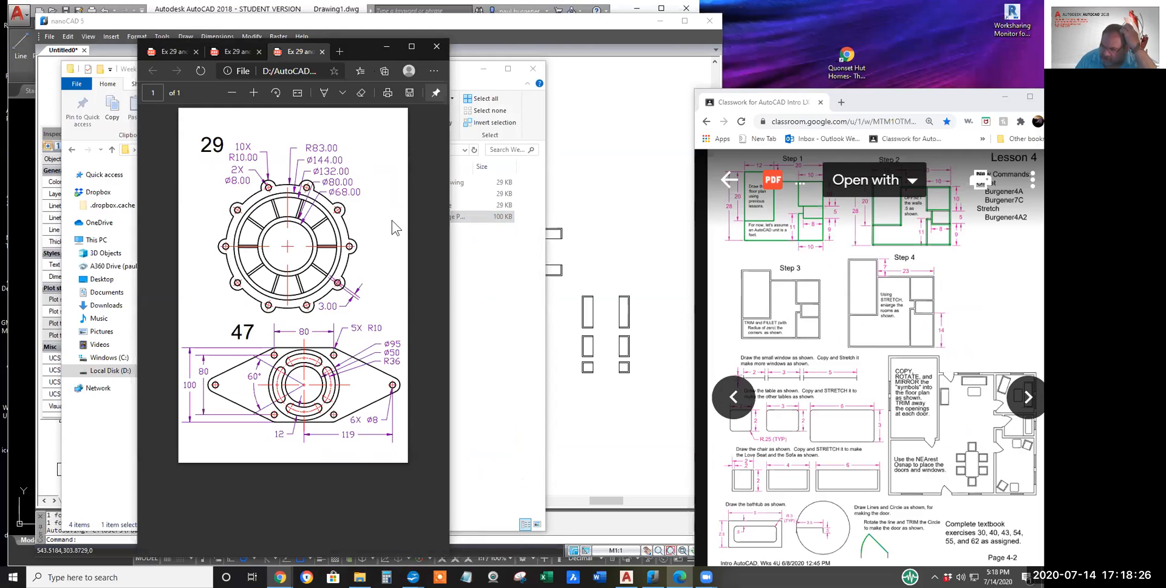
# Step: Highlight the assigned exercise numbers 30, 40, 43, 54, 55, and 62 on the lesson sheet, and move the exercise PDF over the sheet
pyautogui.click(866, 252)
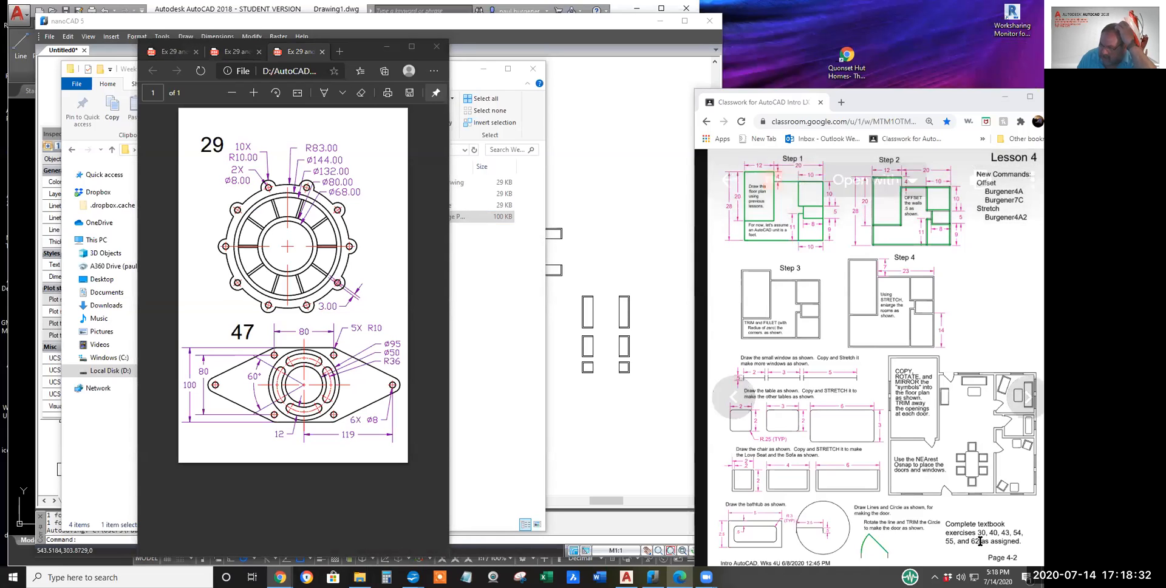
pyautogui.moveTo(976, 533); pyautogui.dragTo(979, 542)
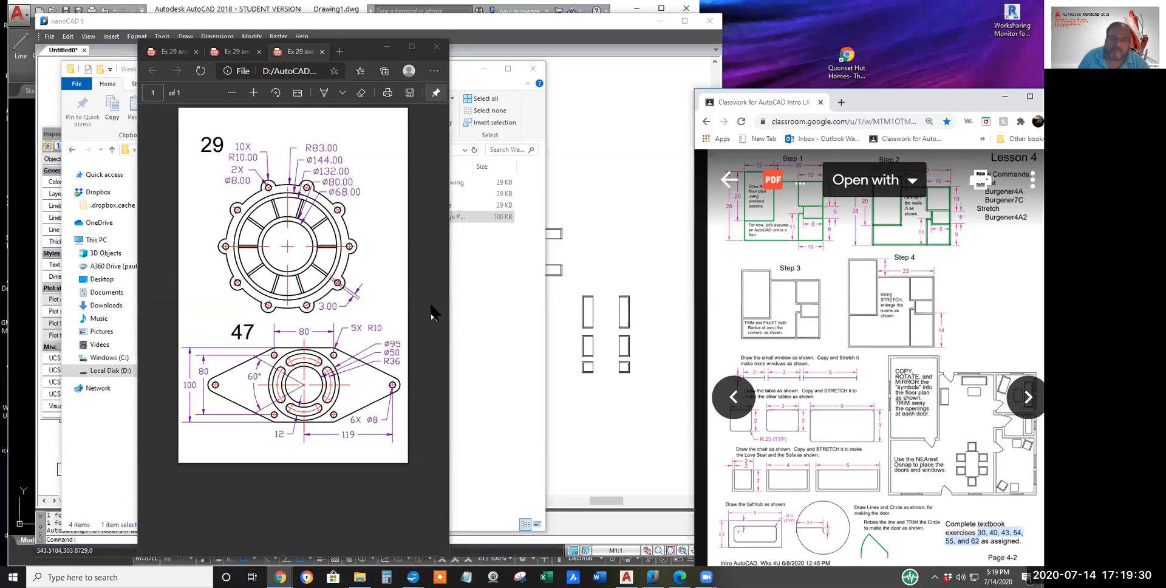
pyautogui.click(379, 52)
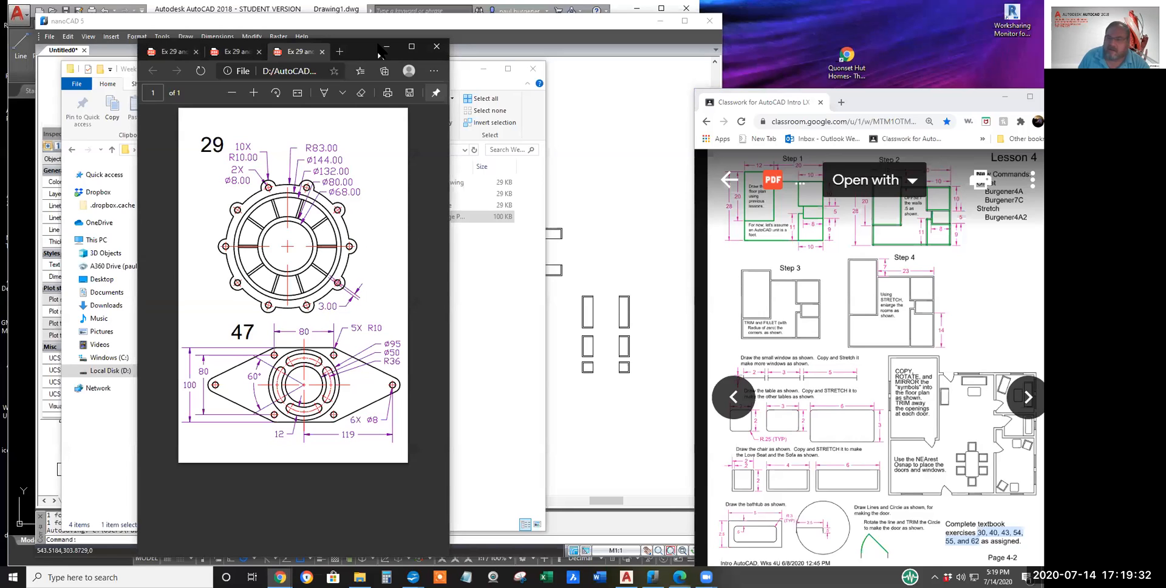
pyautogui.moveTo(380, 51); pyautogui.dragTo(940, 39)
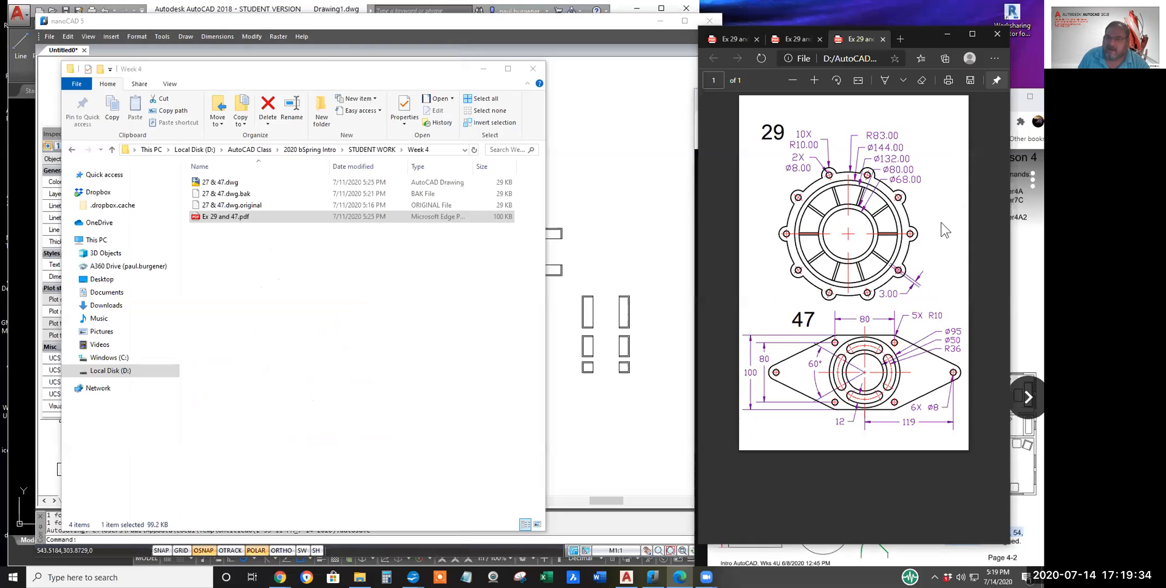
# Step: Switch to AutoCAD and view the whole floor plan together with the loose furniture and door symbols
pyautogui.click(27, 464)
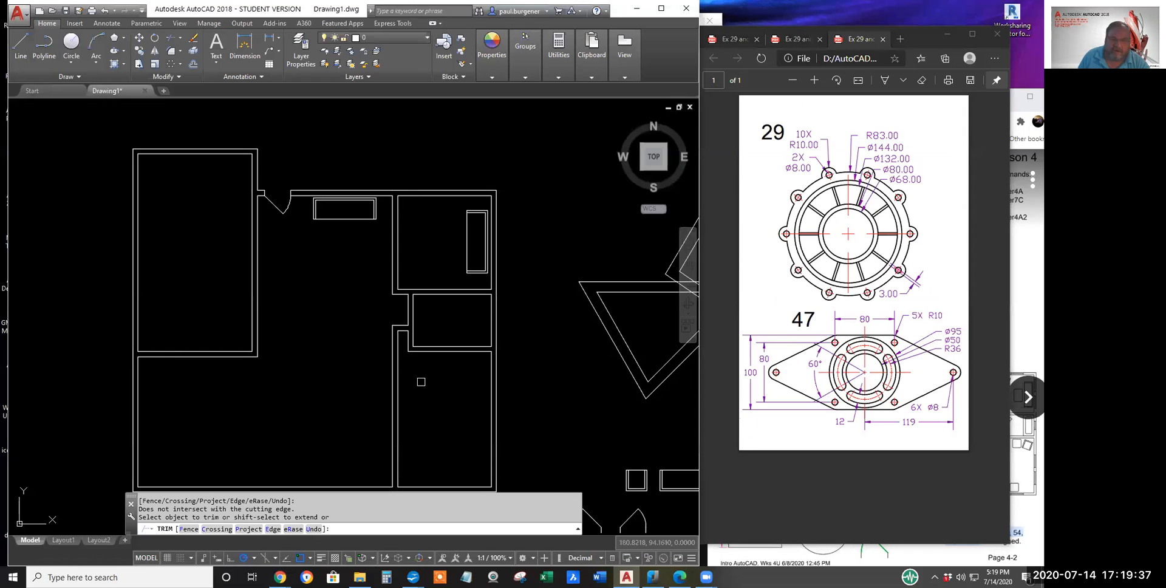
pyautogui.scroll(-2, 510, 377)
pyautogui.moveTo(541, 337)
pyautogui.mouseDown(button='middle')
pyautogui.moveTo(408, 268)
pyautogui.moveTo(275, 225)
pyautogui.moveTo(364, 321)
pyautogui.mouseUp(button='middle')
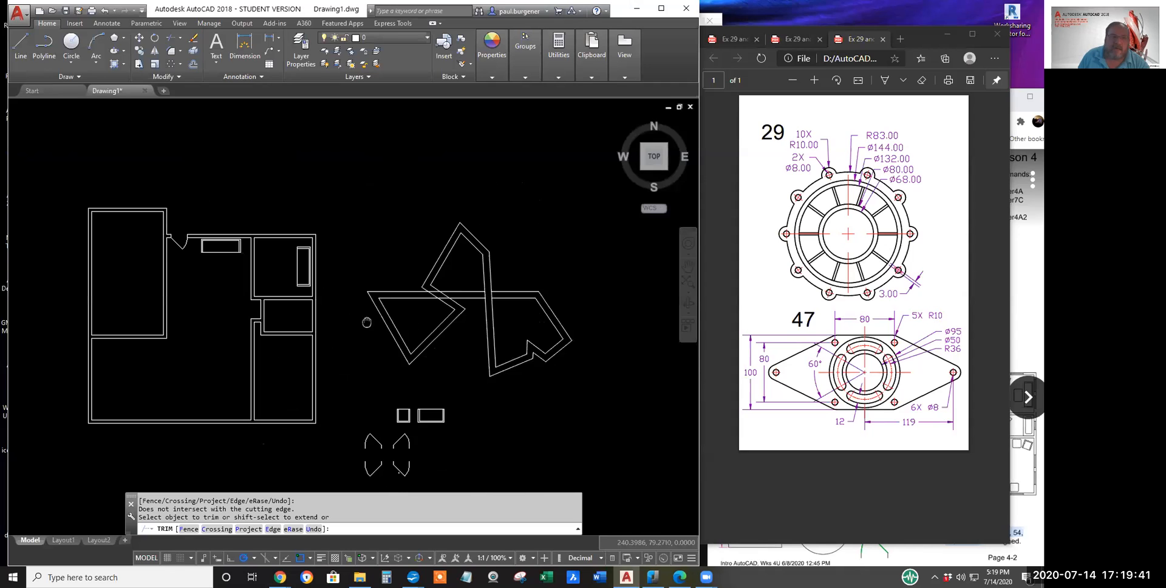
# Step: Create a new drawing from the acad.dwt template
pyautogui.click(19, 13)
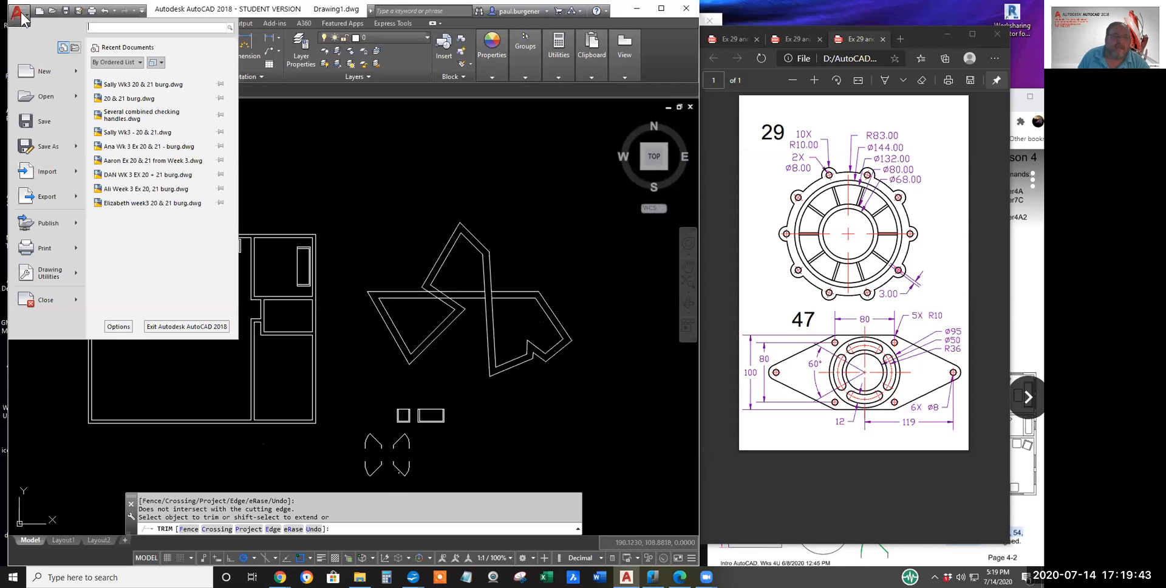
pyautogui.click(50, 70)
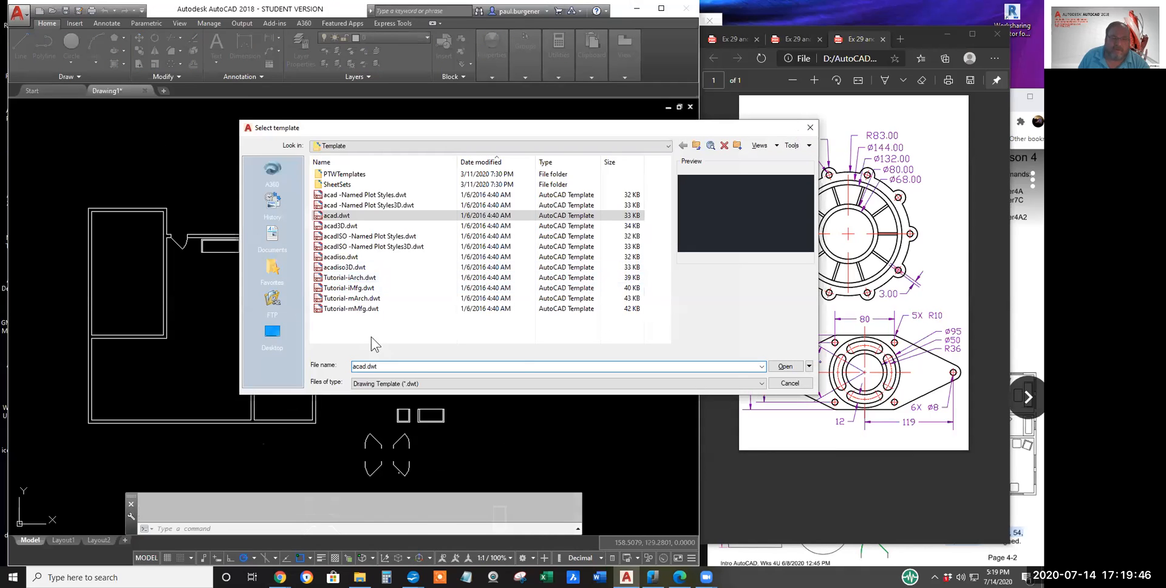
pyautogui.click(781, 366)
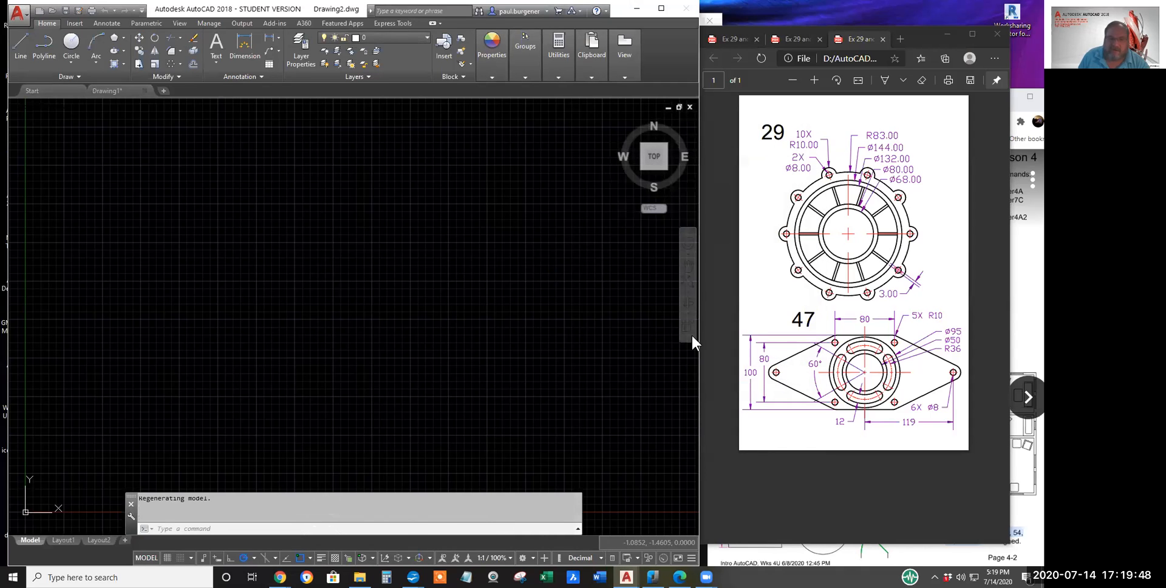
# Step: Turn off the grid and the all-scales annotation visibility, and review the polar tracking angles and object snap modes
pyautogui.click(167, 558)
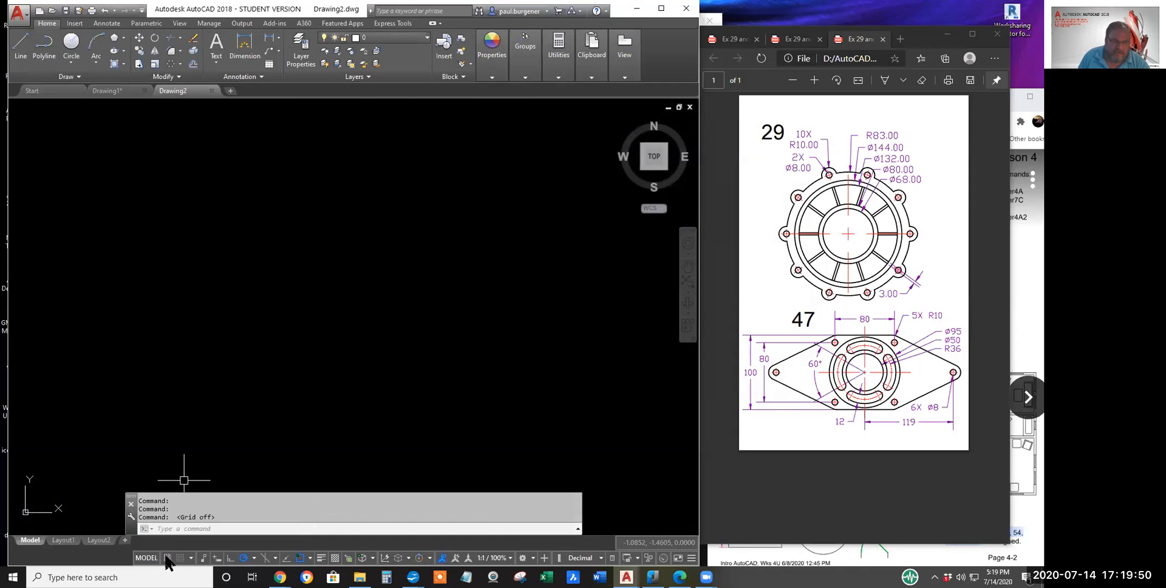
pyautogui.click(442, 557)
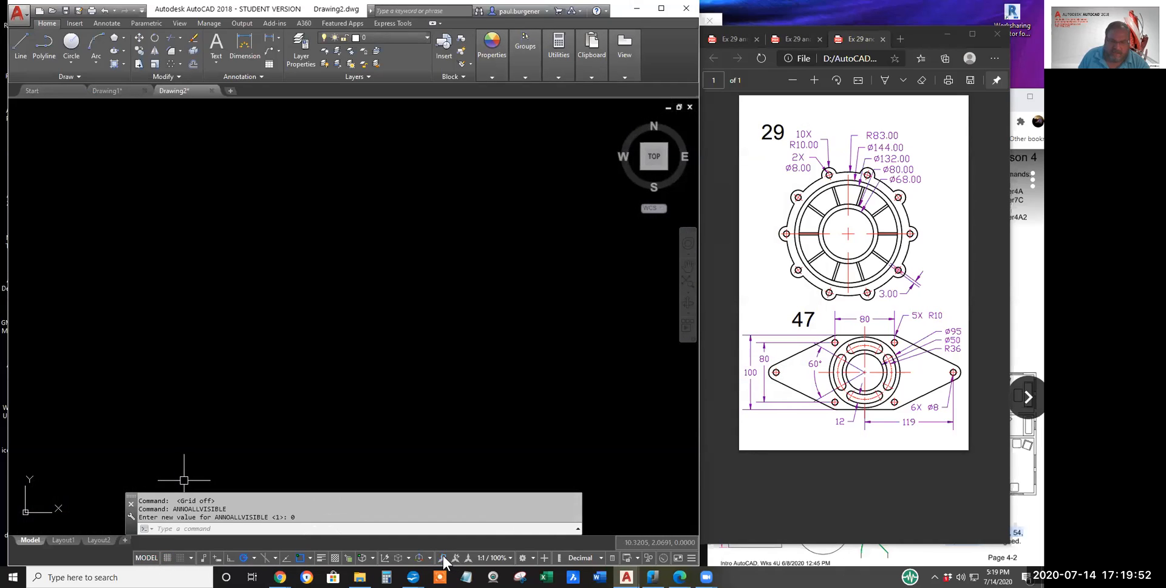
pyautogui.click(254, 558)
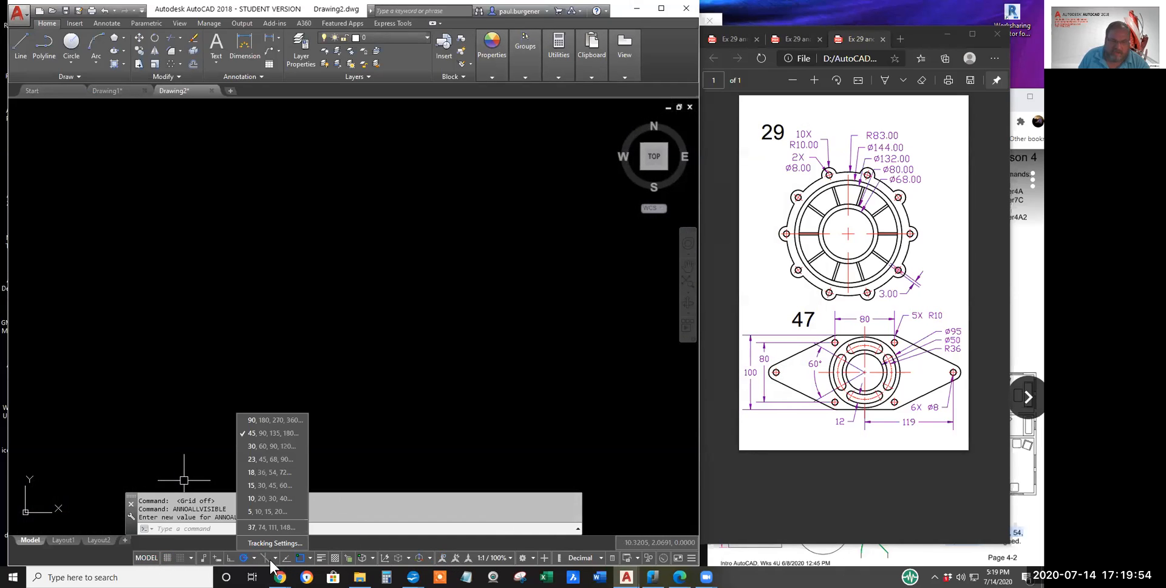
pyautogui.click(310, 558)
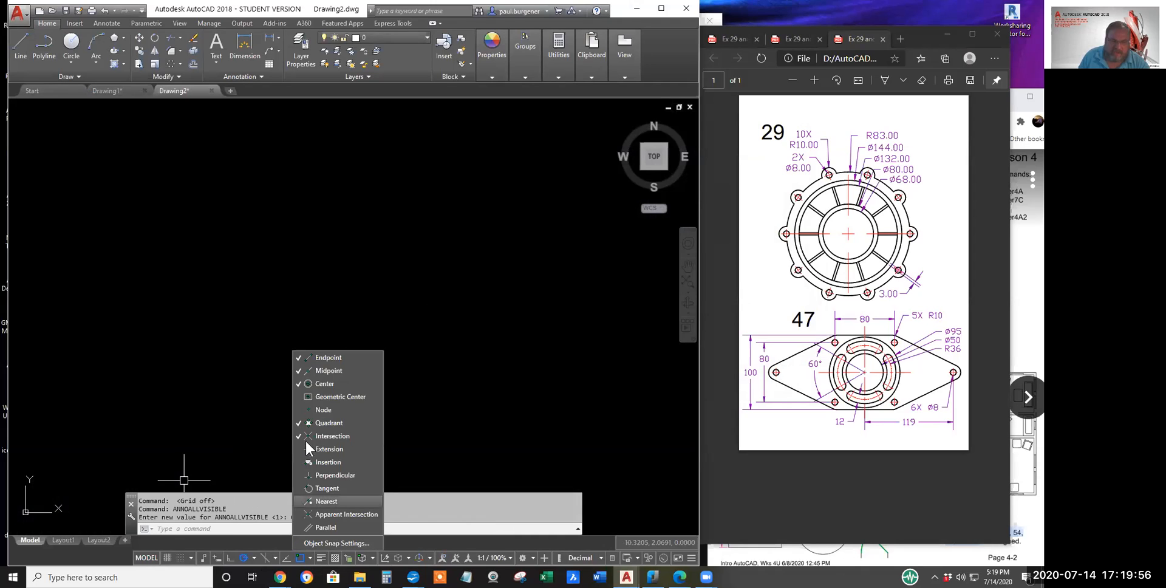
# Step: Save the drawing in the Documents folder under a file name made of the author's first name and "Wk4 Ex 29"
pyautogui.click(19, 16)
pyautogui.click(19, 16)
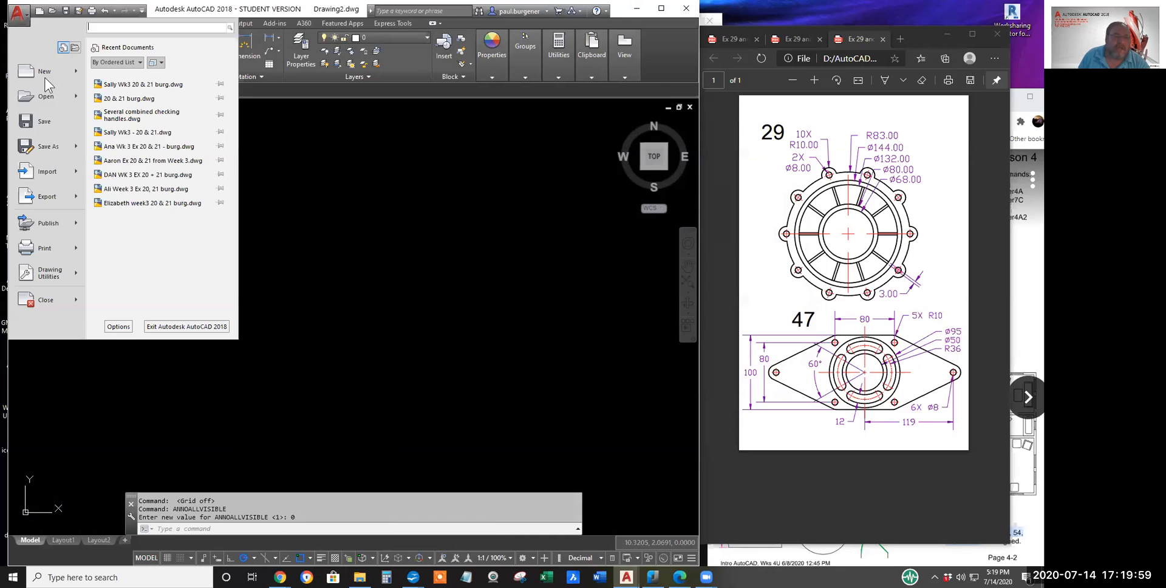
pyautogui.click(43, 148)
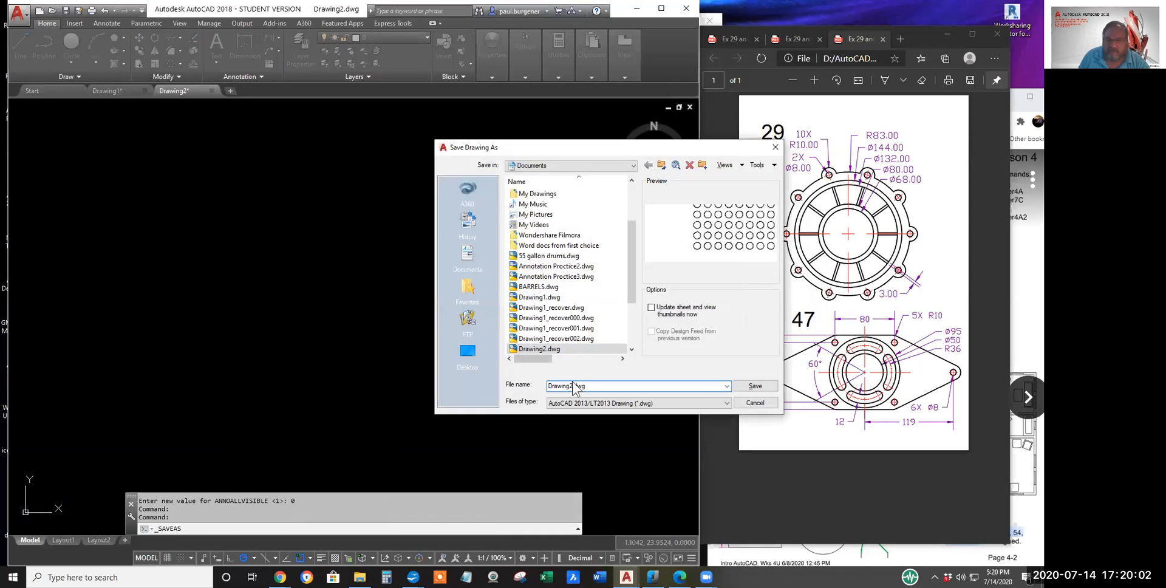
pyautogui.moveTo(630, 247); pyautogui.dragTo(623, 362)
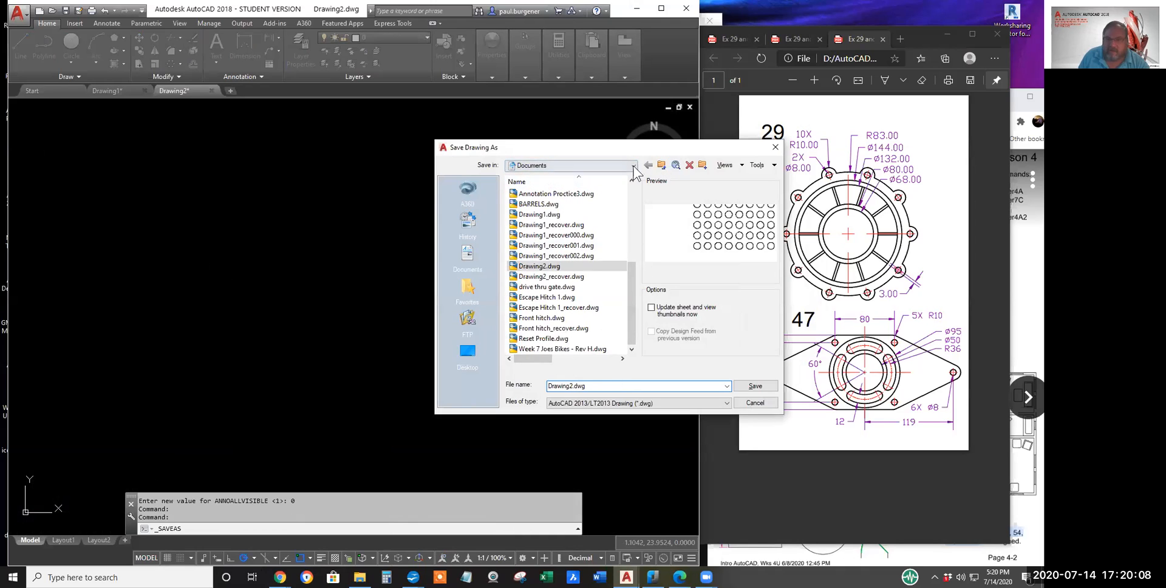
pyautogui.doubleClick(571, 386)
pyautogui.write('Paul Wk4 Ex 29')
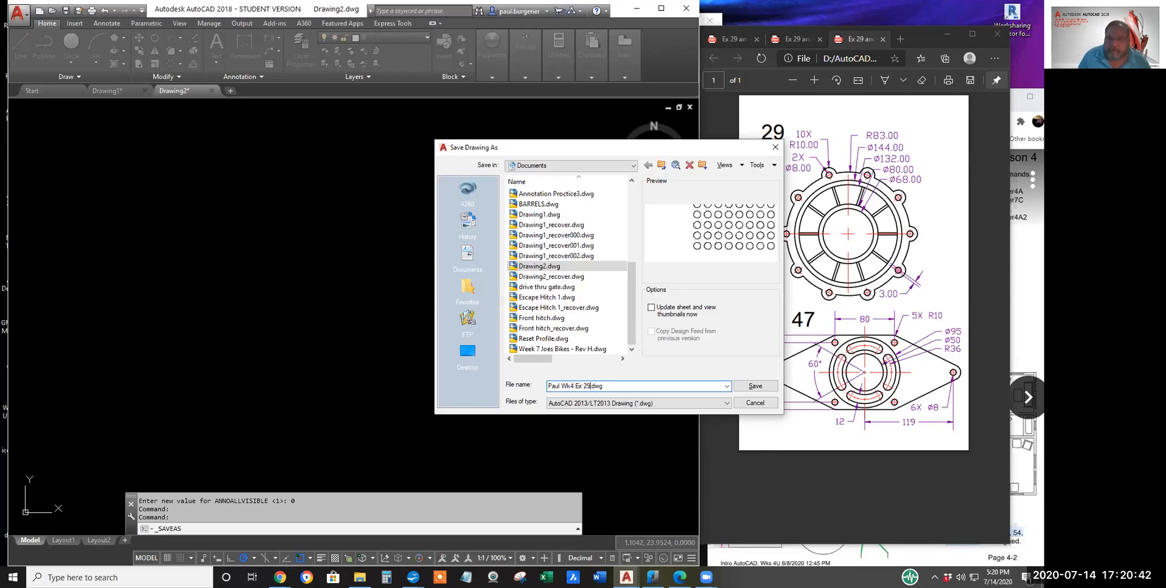
pyautogui.click(755, 386)
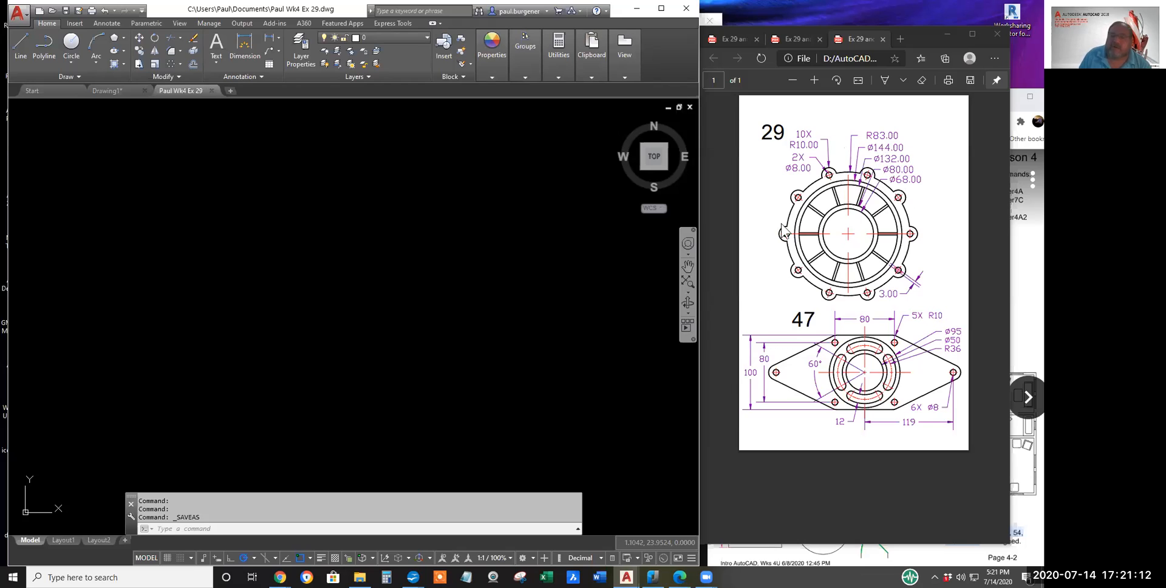
# Step: Draw a circle of diameter 68 near the origin using the Center, Diameter method
pyautogui.click(71, 60)
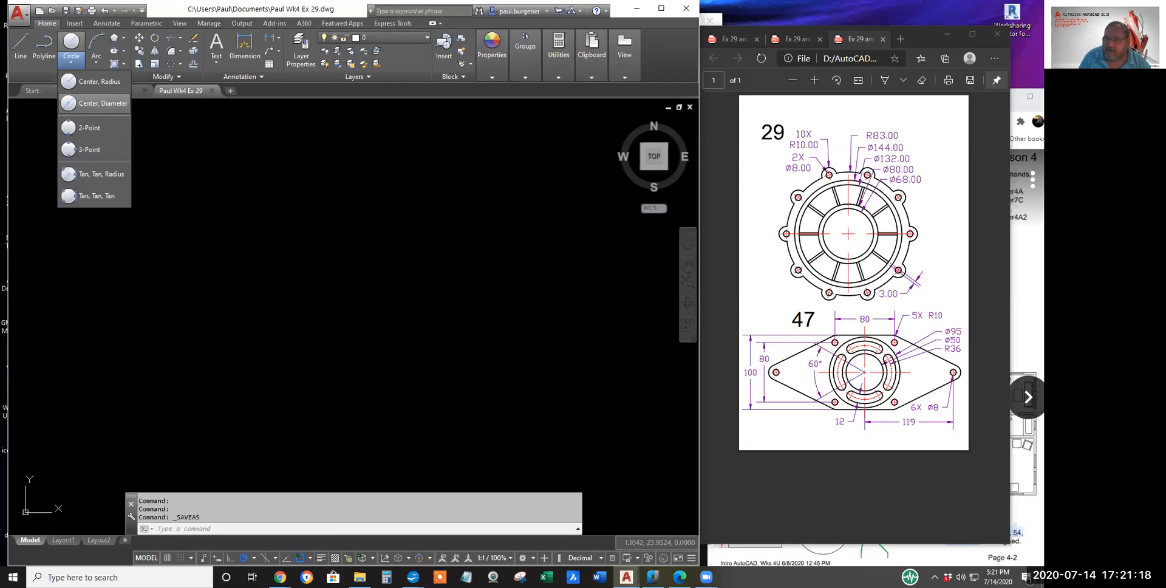
pyautogui.click(96, 103)
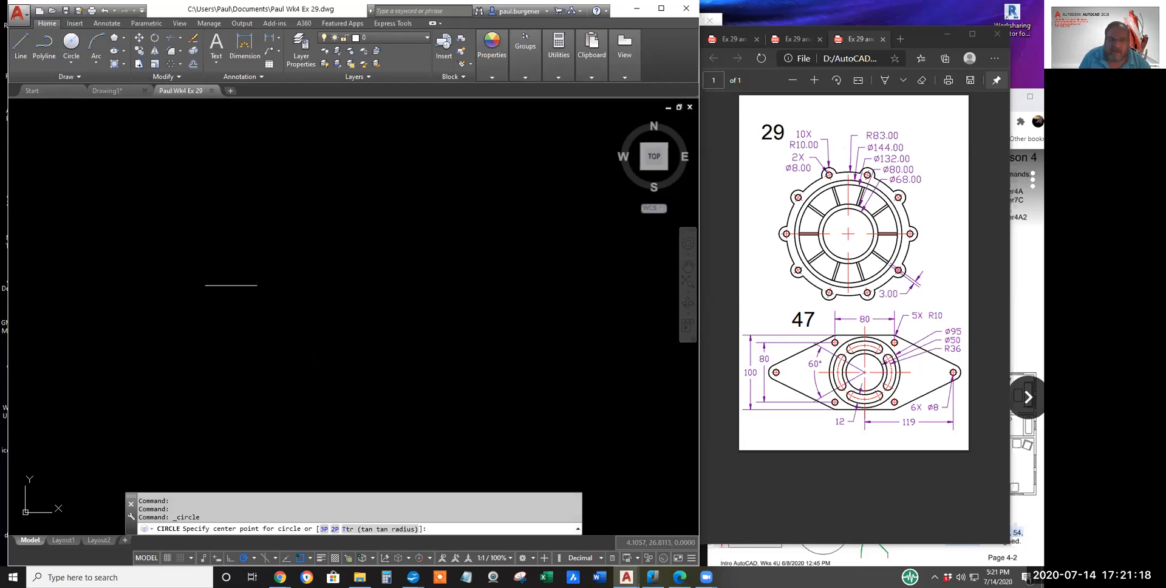
pyautogui.click(288, 304)
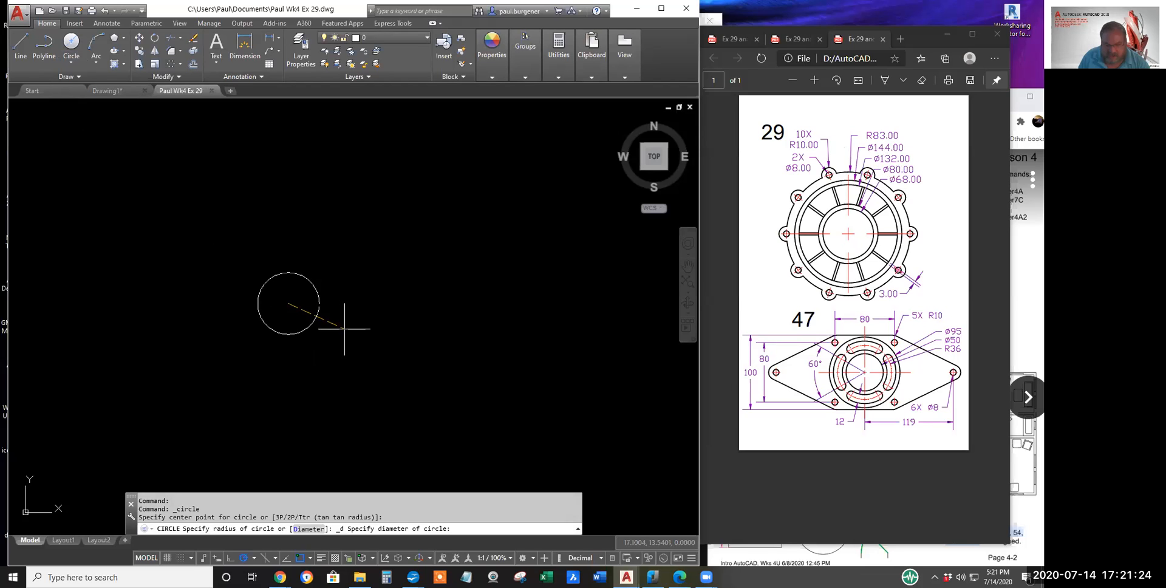
pyautogui.write('68')
pyautogui.press('Return')
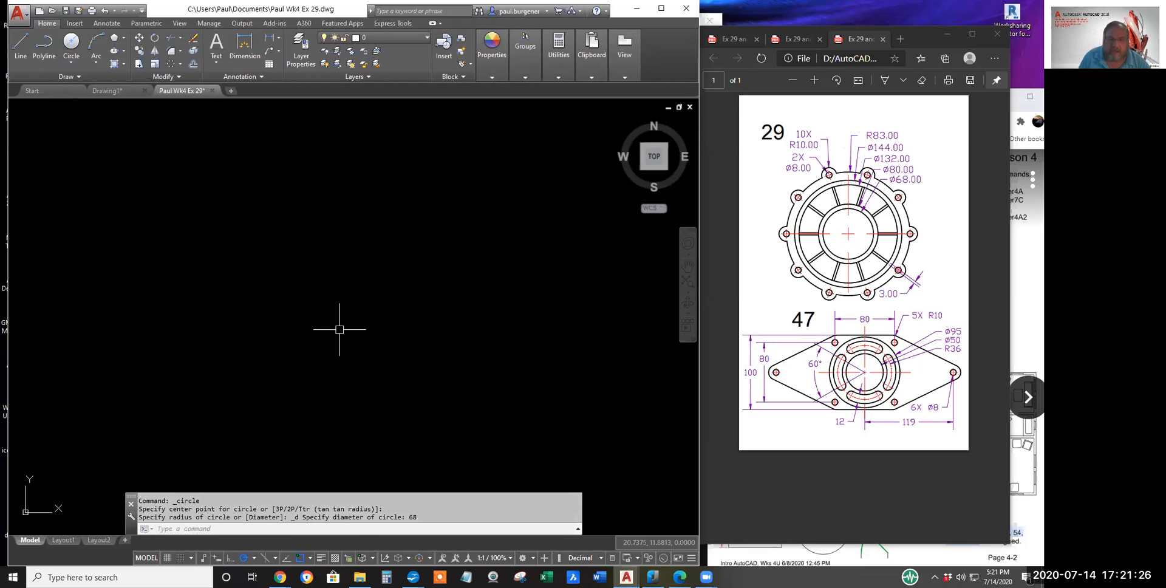
pyautogui.scroll(5, 342, 329)
pyautogui.scroll(-2, 340, 329)
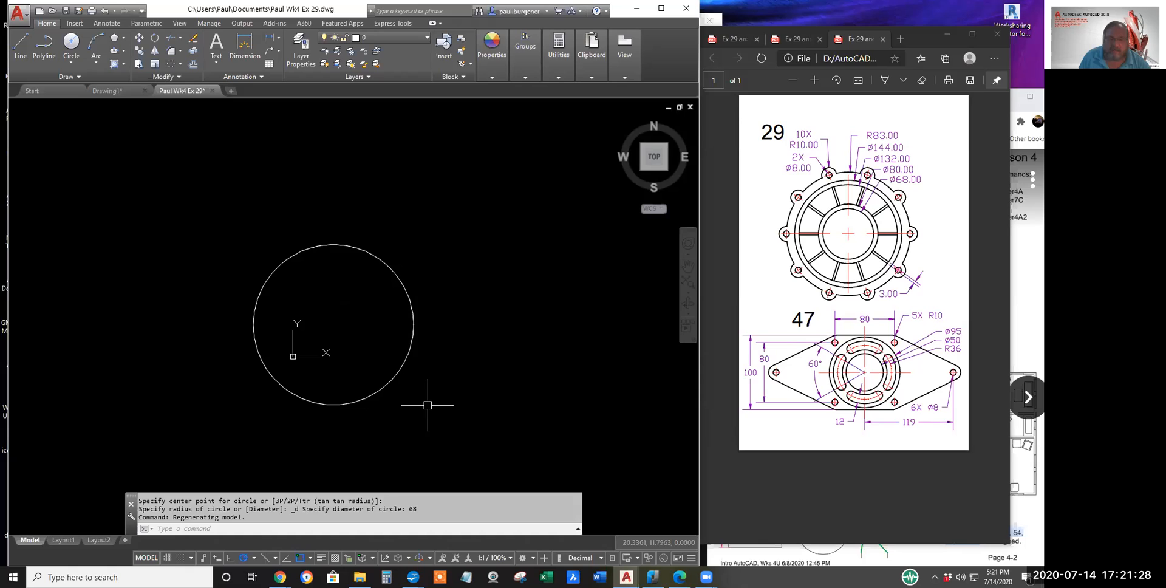
# Step: Erase the circle of diameter 68, and undo the erasure
pyautogui.click(193, 38)
pyautogui.click(428, 396)
pyautogui.click(370, 346)
pyautogui.press('Return')
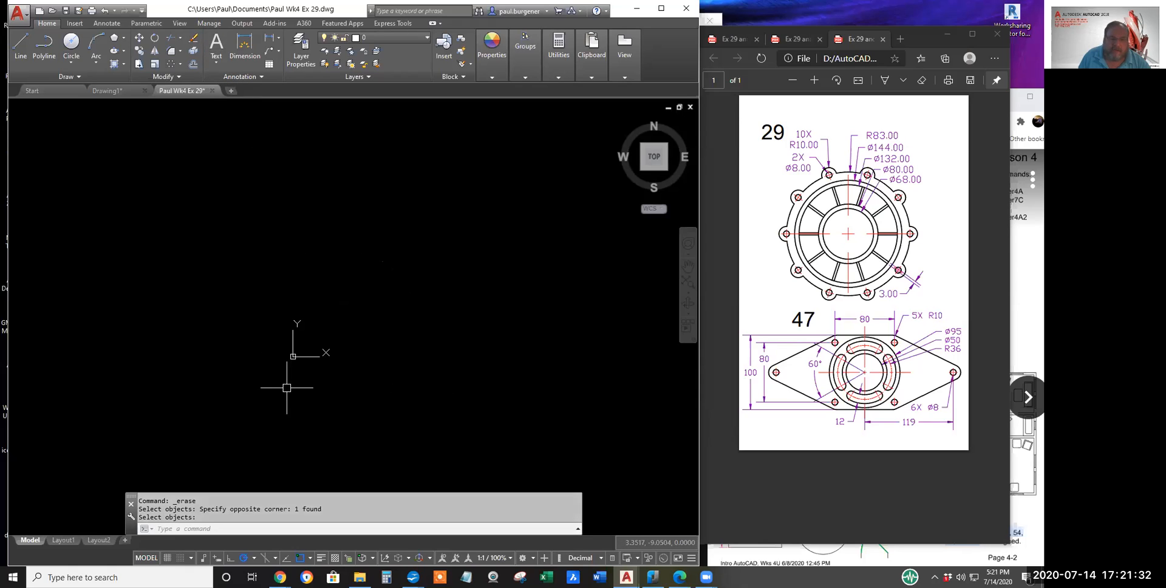
pyautogui.click(104, 10)
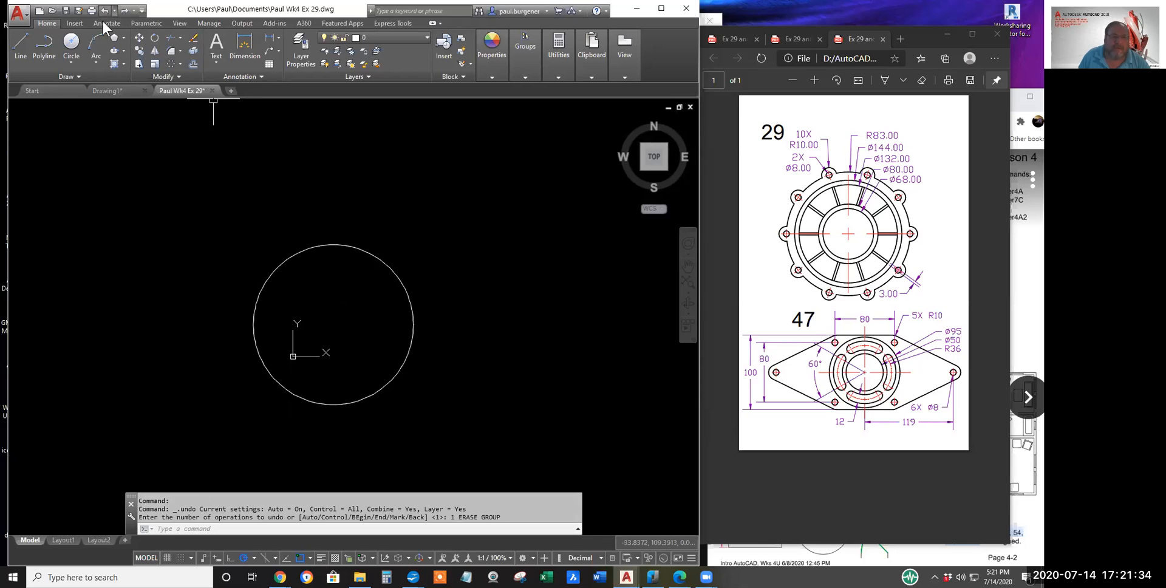
# Step: Move the circle by its center to a clear spot up and to the right of the coordinate origin
pyautogui.click(139, 37)
pyautogui.click(447, 338)
pyautogui.click(373, 314)
pyautogui.press('Return')
pyautogui.click(331, 325)
pyautogui.moveTo(485, 233); pyautogui.dragTo(308, 372, button='middle')
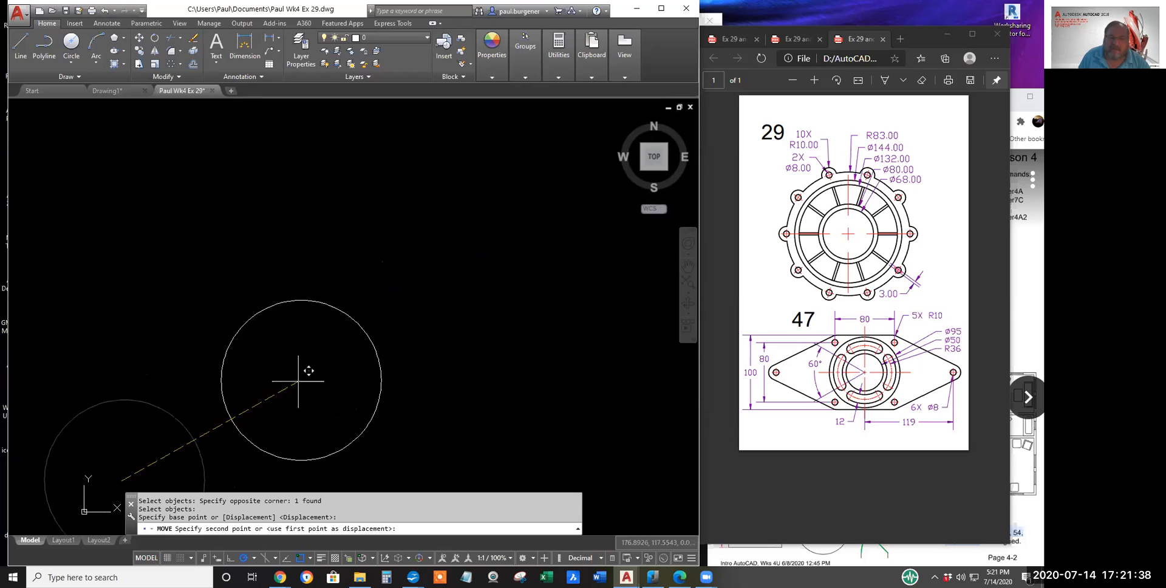
pyautogui.click(387, 279)
pyautogui.scroll(-2, 259, 409)
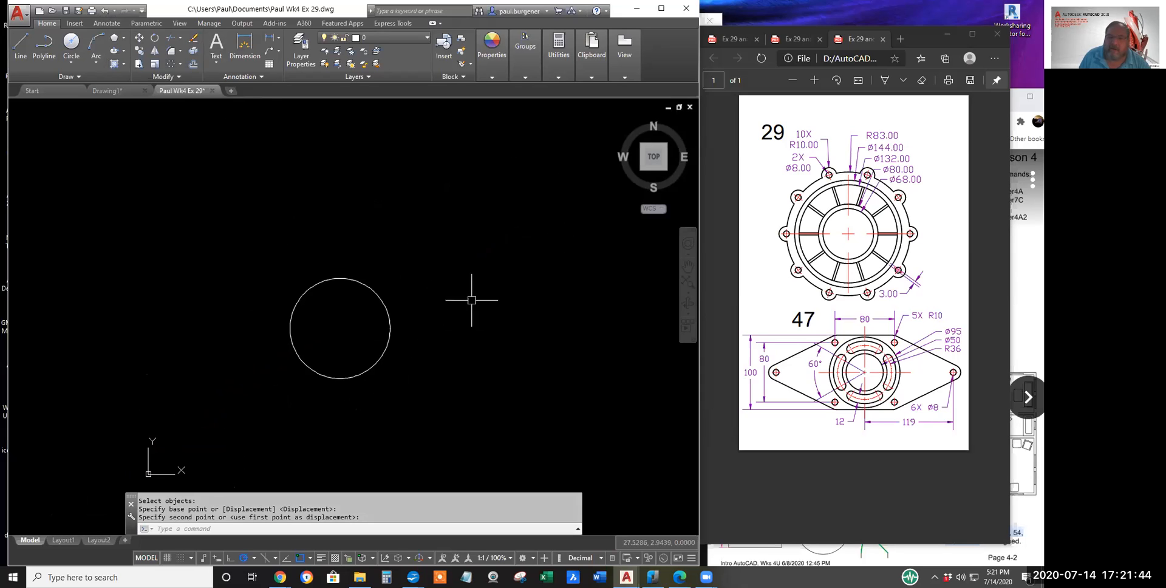
# Step: Draw three more circles with diameters 80, 132 and 144, all concentric with the circle of diameter 68
pyautogui.click(71, 43)
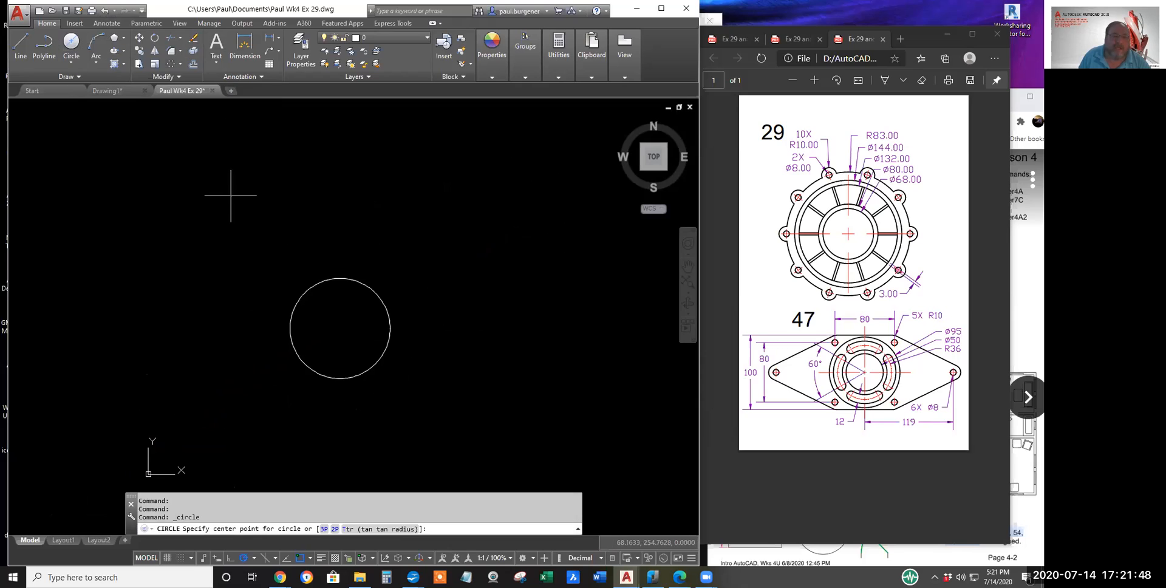
pyautogui.click(340, 329)
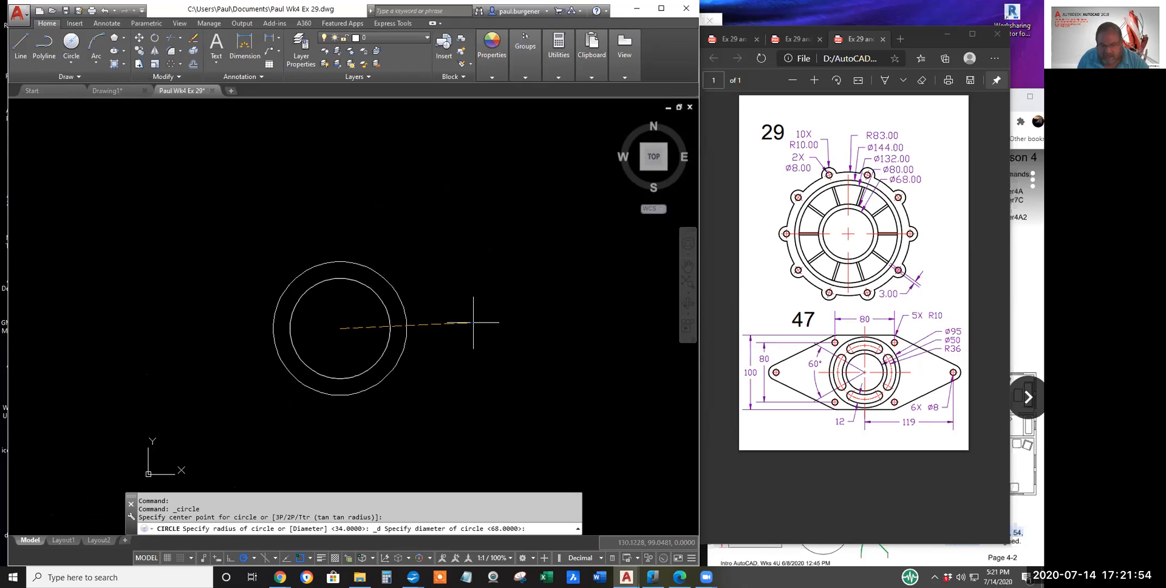
pyautogui.press('Return')
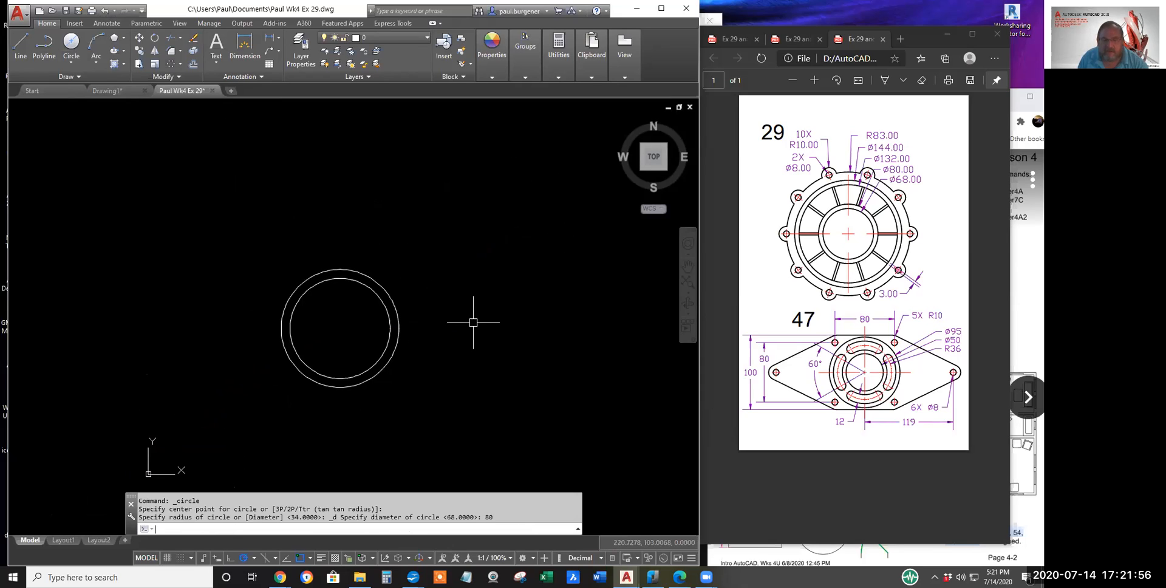
pyautogui.click(71, 43)
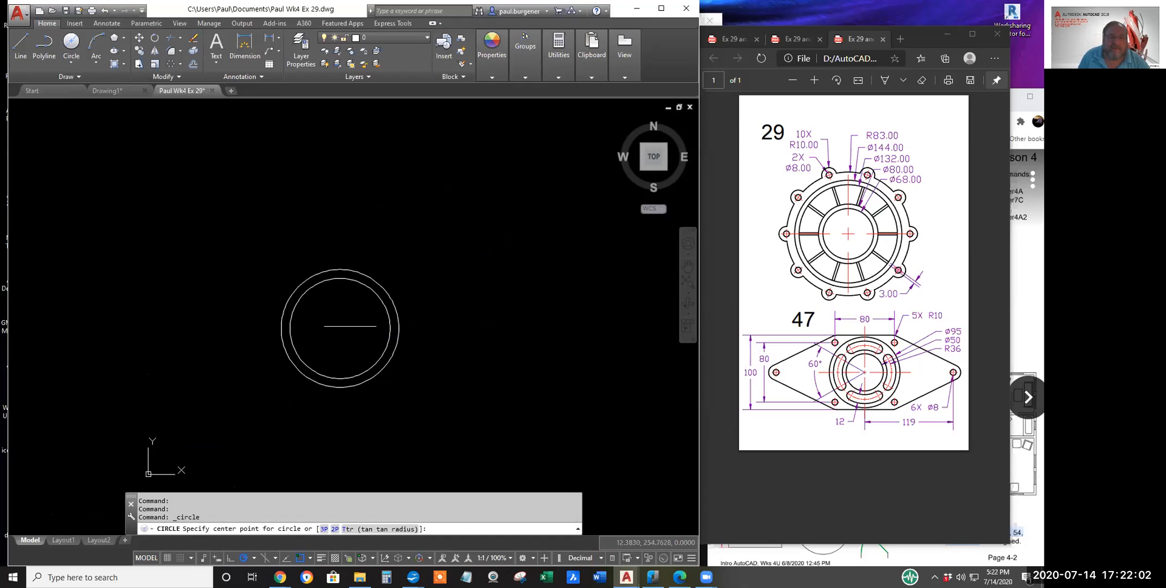
pyautogui.click(340, 328)
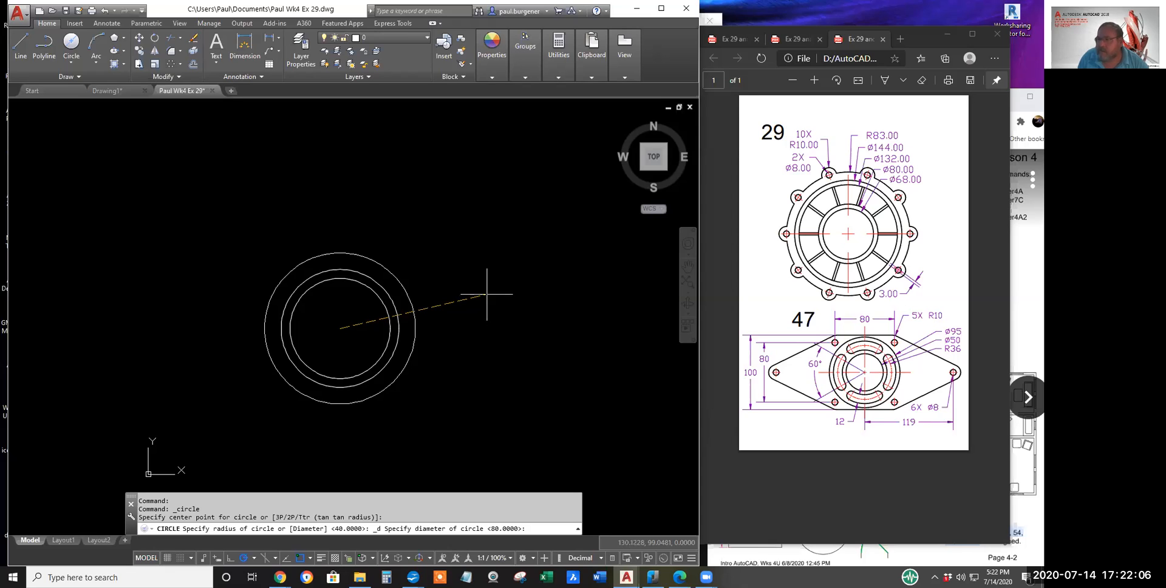
pyautogui.press('Return')
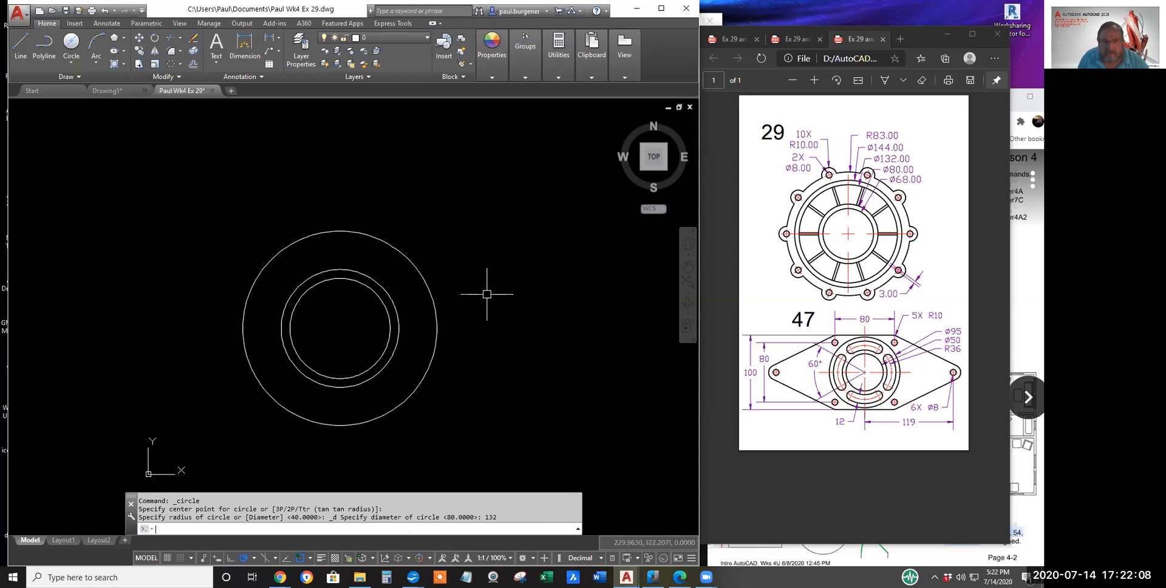
pyautogui.click(71, 43)
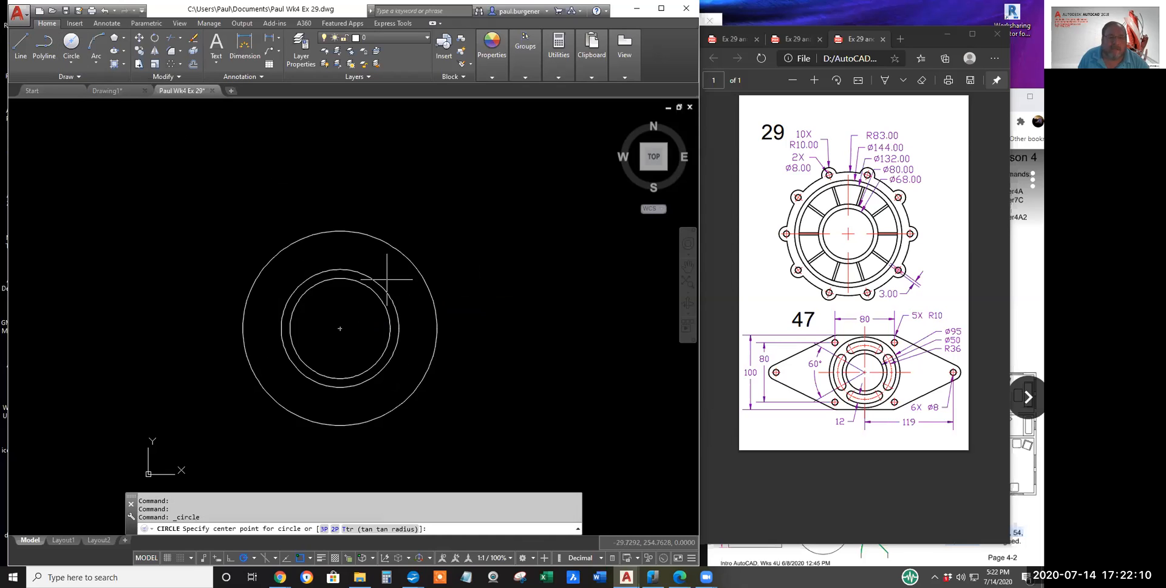
pyautogui.click(340, 328)
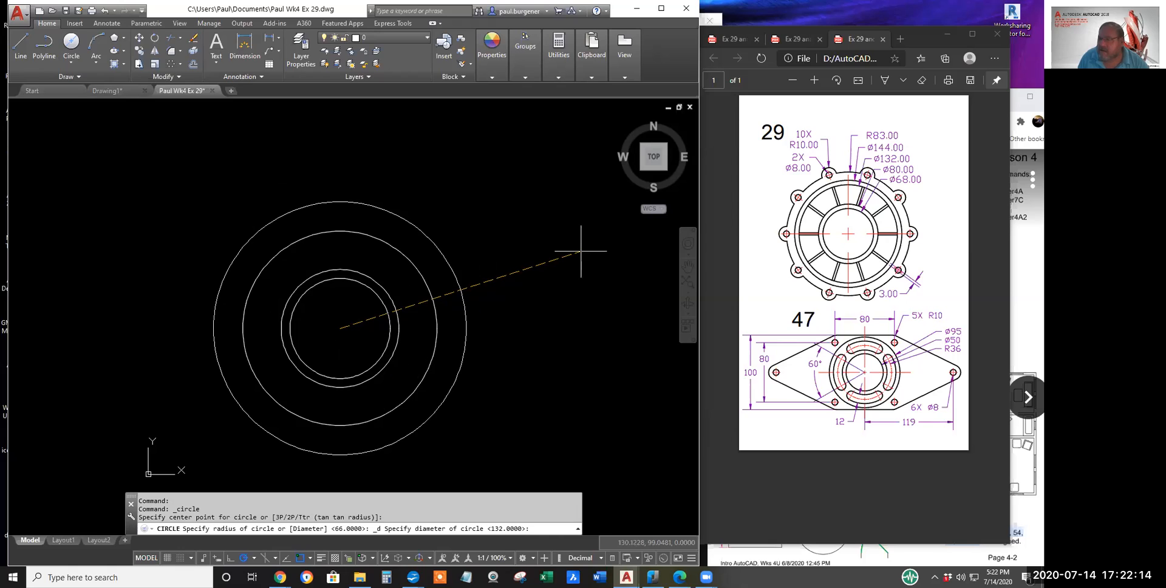
pyautogui.write('144')
pyautogui.press('Return')
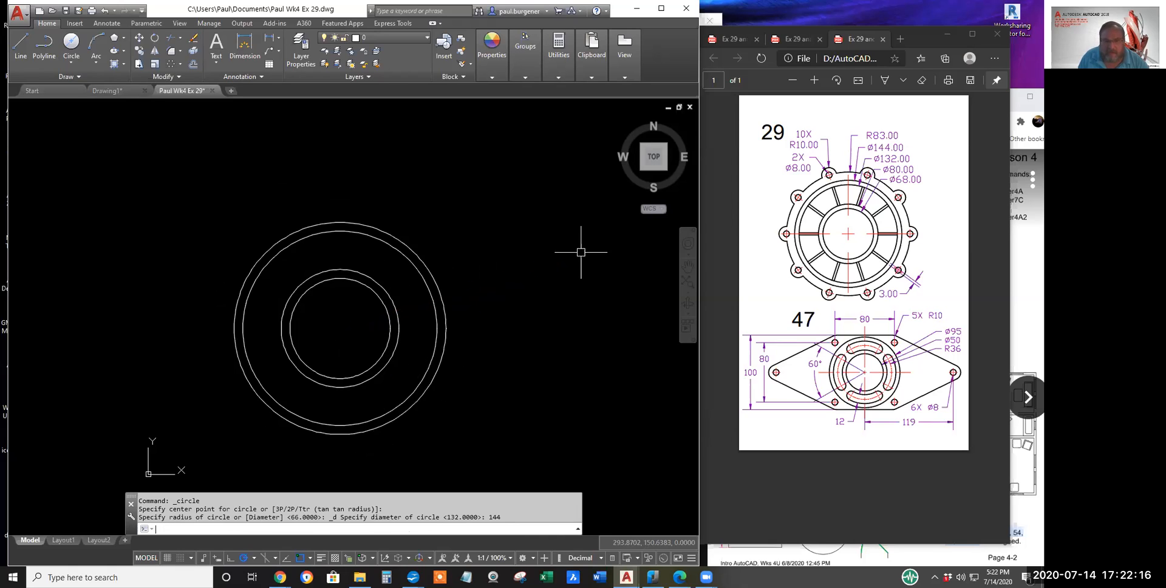
pyautogui.click(72, 44)
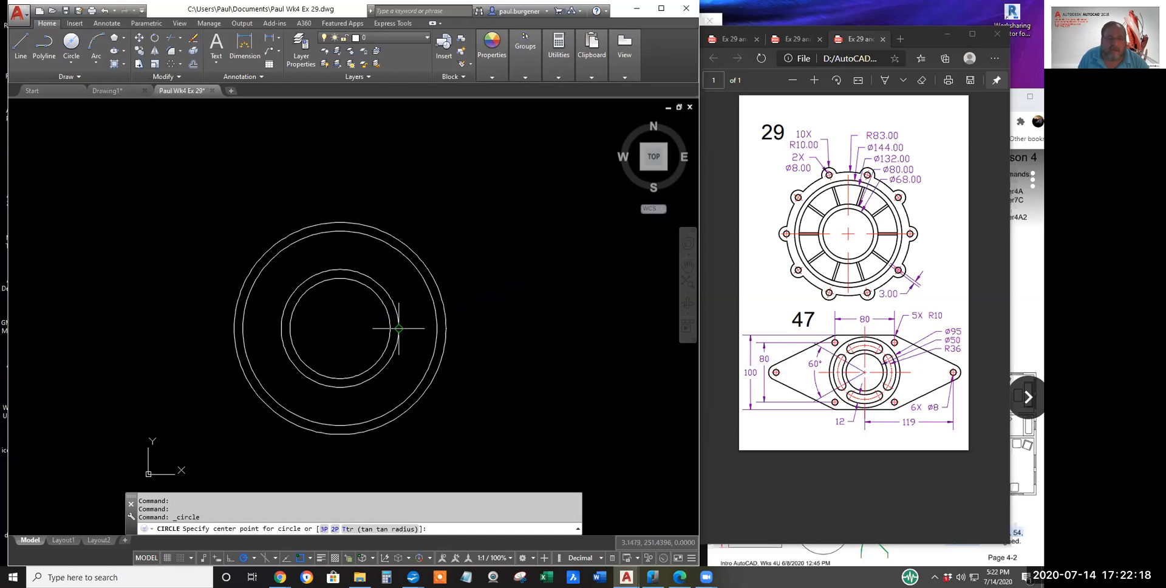
pyautogui.click(340, 329)
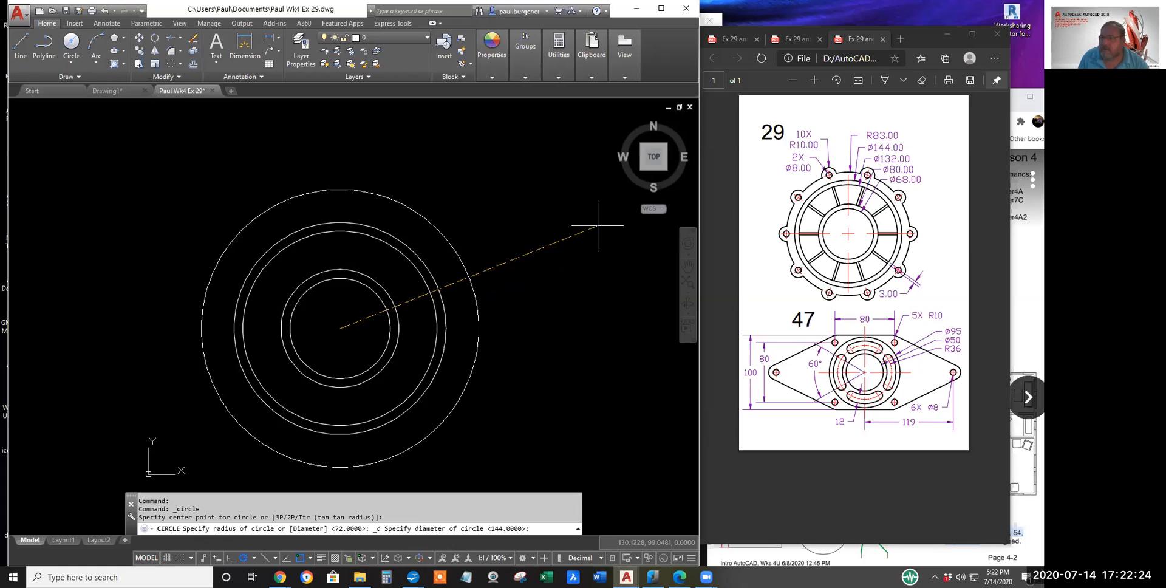
pyautogui.press('Escape')
pyautogui.press('Escape')
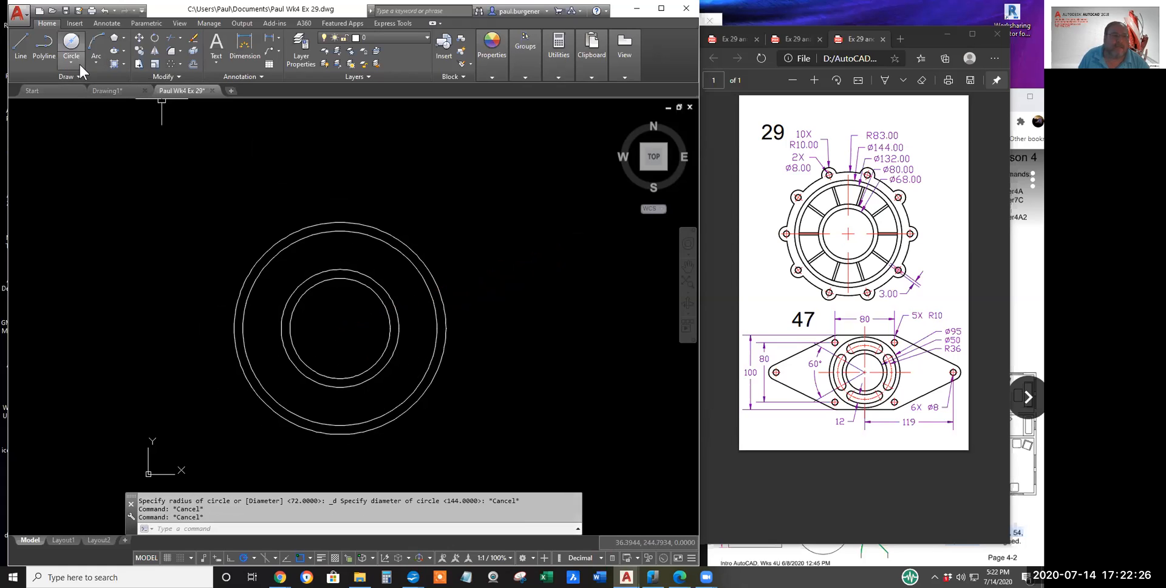
# Step: Draw a circle of radius 83 concentric with the existing circles using the Center, Radius method
pyautogui.click(70, 60)
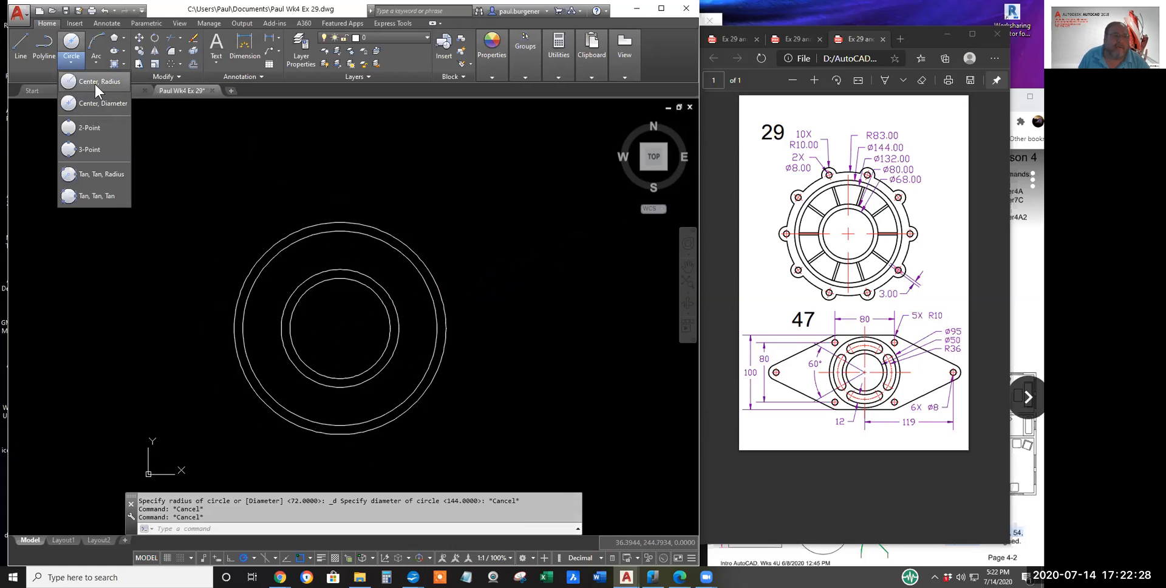
pyautogui.click(90, 83)
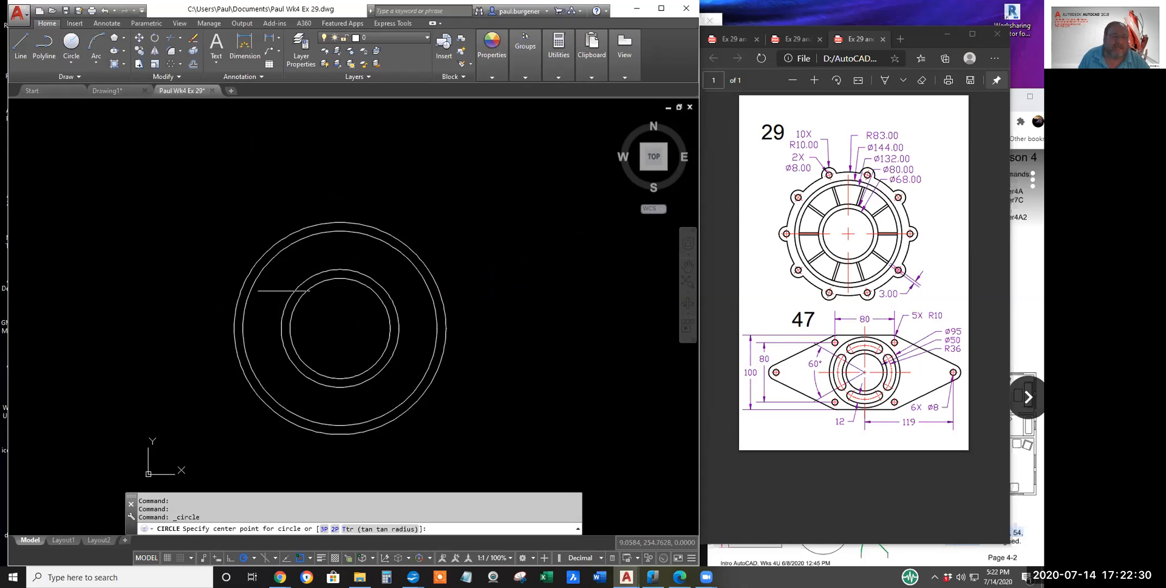
pyautogui.click(339, 328)
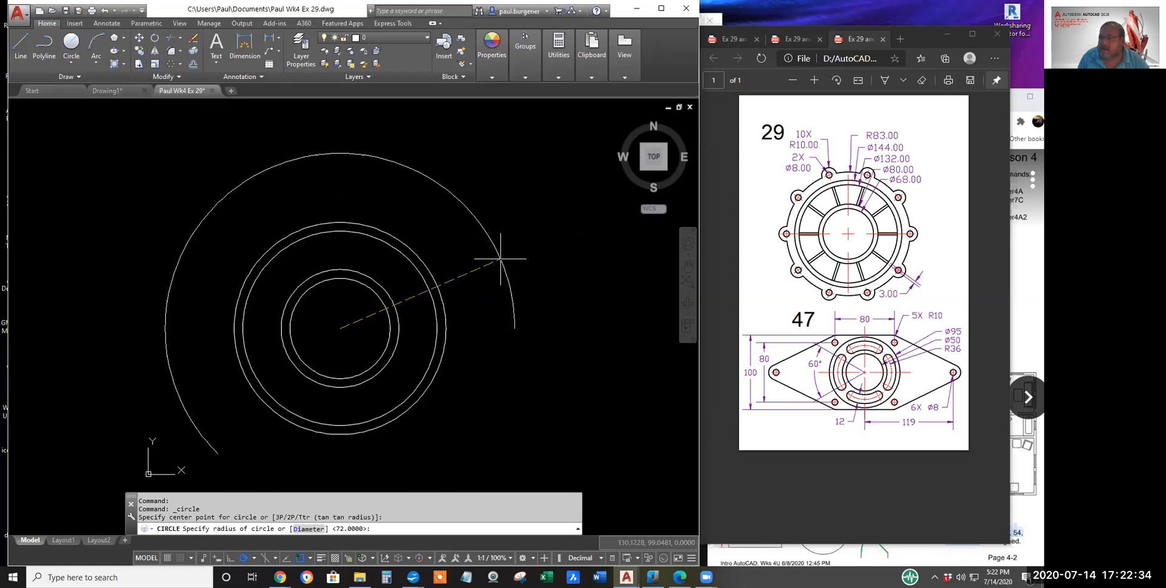
pyautogui.write('83')
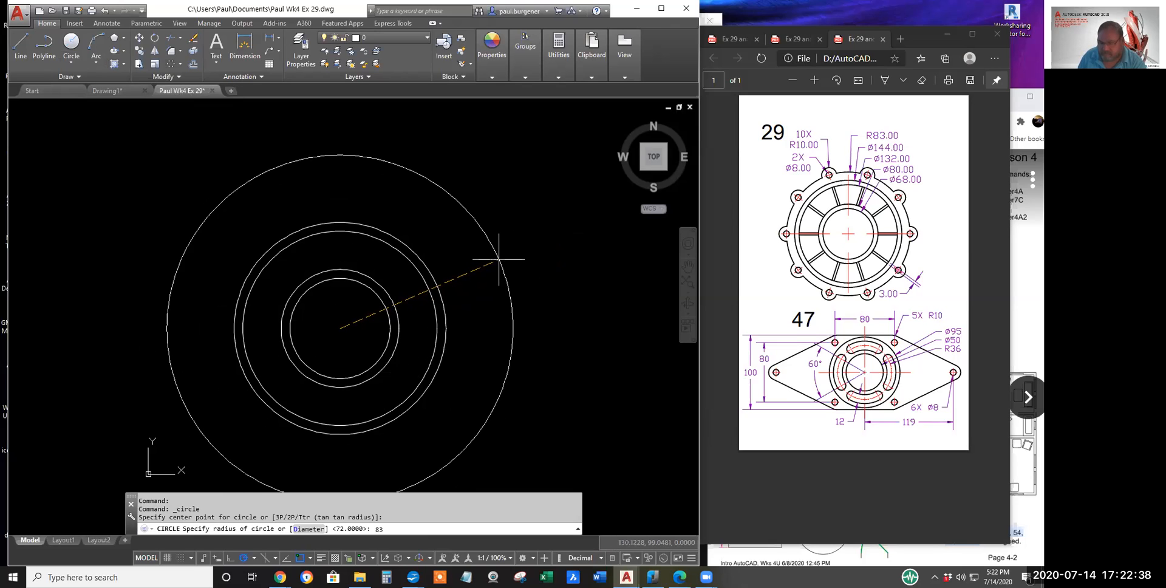
pyautogui.press('Return')
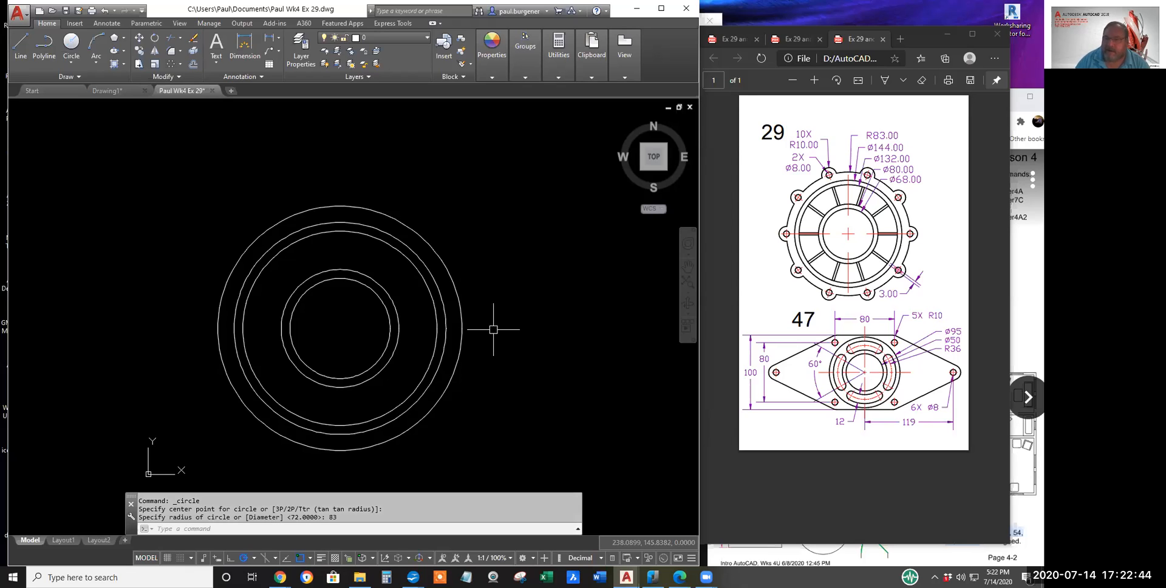
pyautogui.scroll(4, 448, 331)
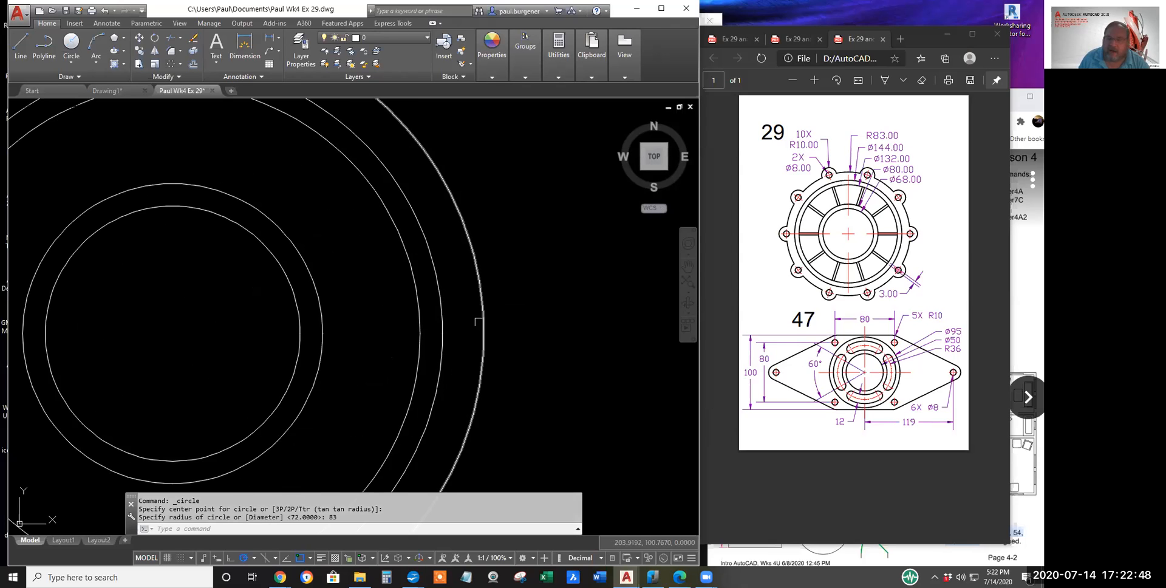
pyautogui.rightClick(425, 332)
pyautogui.press('Escape')
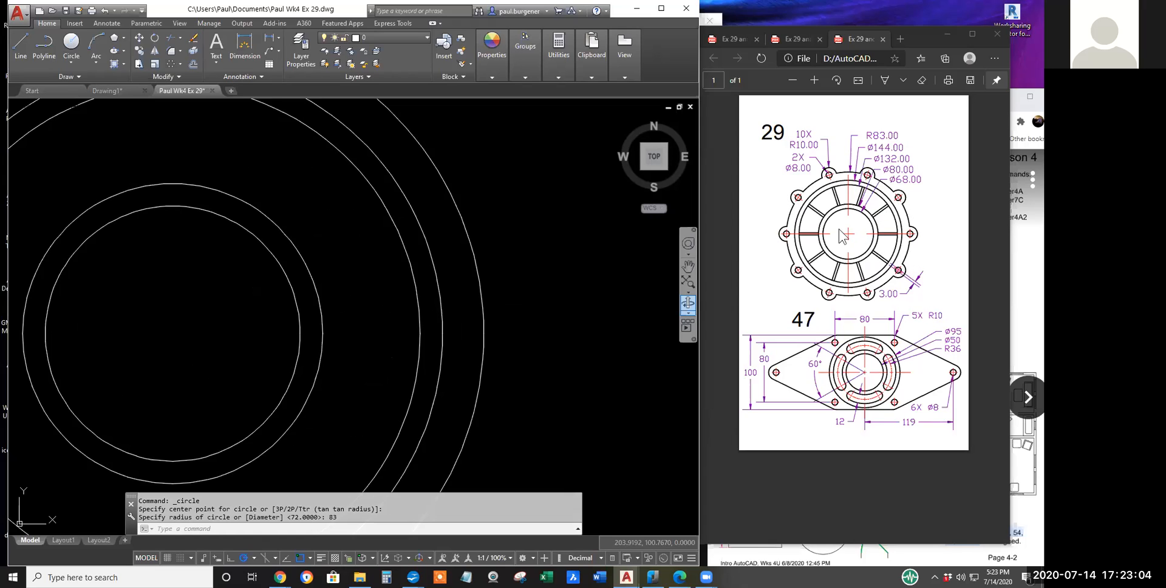
# Step: Draw a hole circle of diameter 8 centered on the right quadrant of the radius 83 circle
pyautogui.scroll(-2, 565, 280)
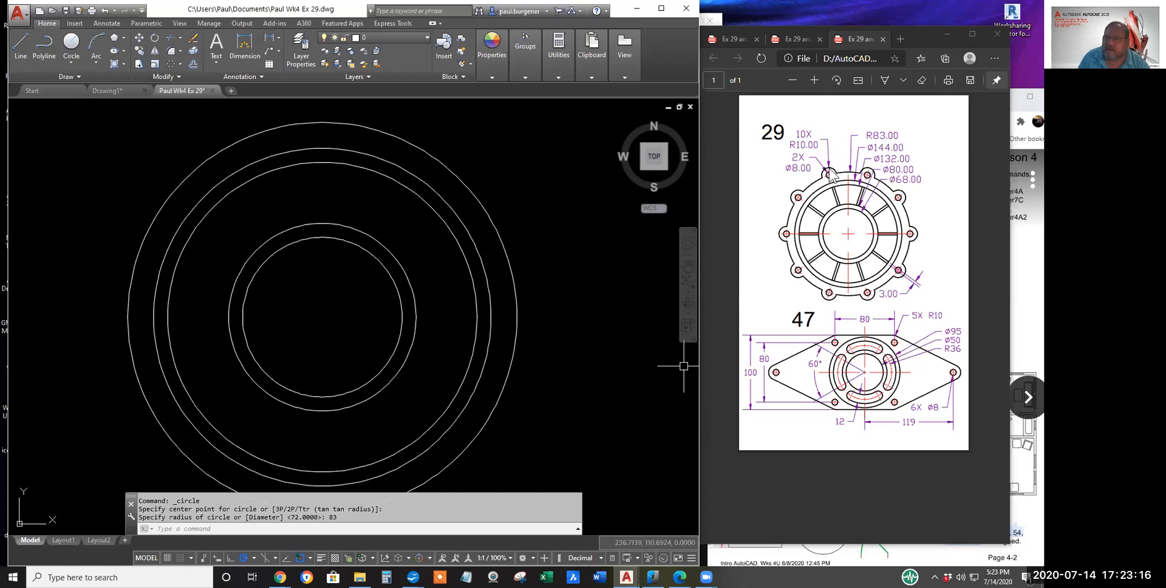
pyautogui.click(71, 59)
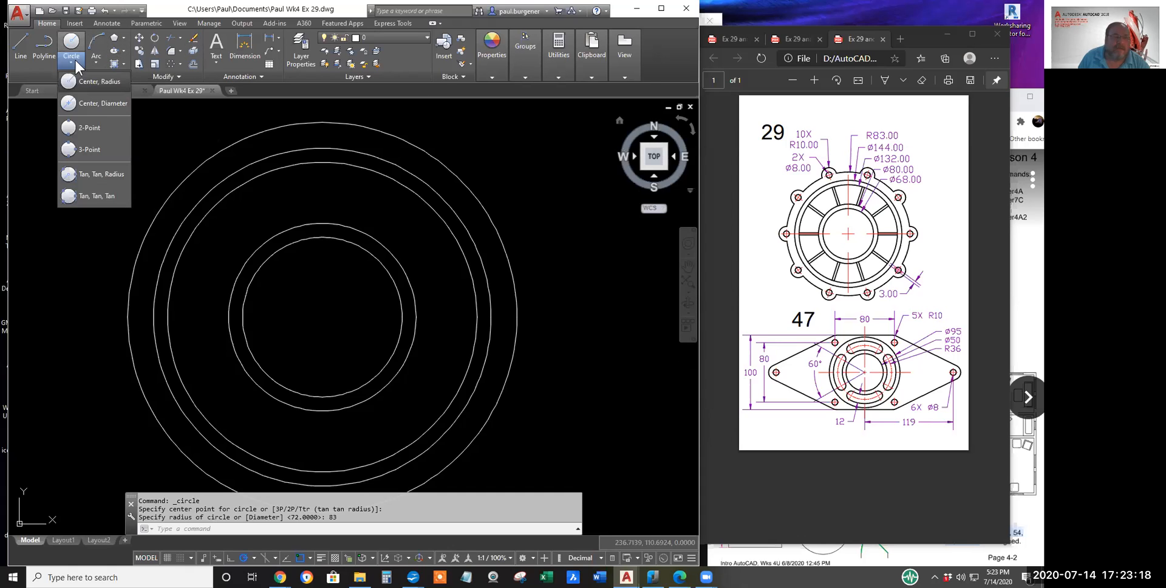
pyautogui.click(97, 103)
pyautogui.click(517, 316)
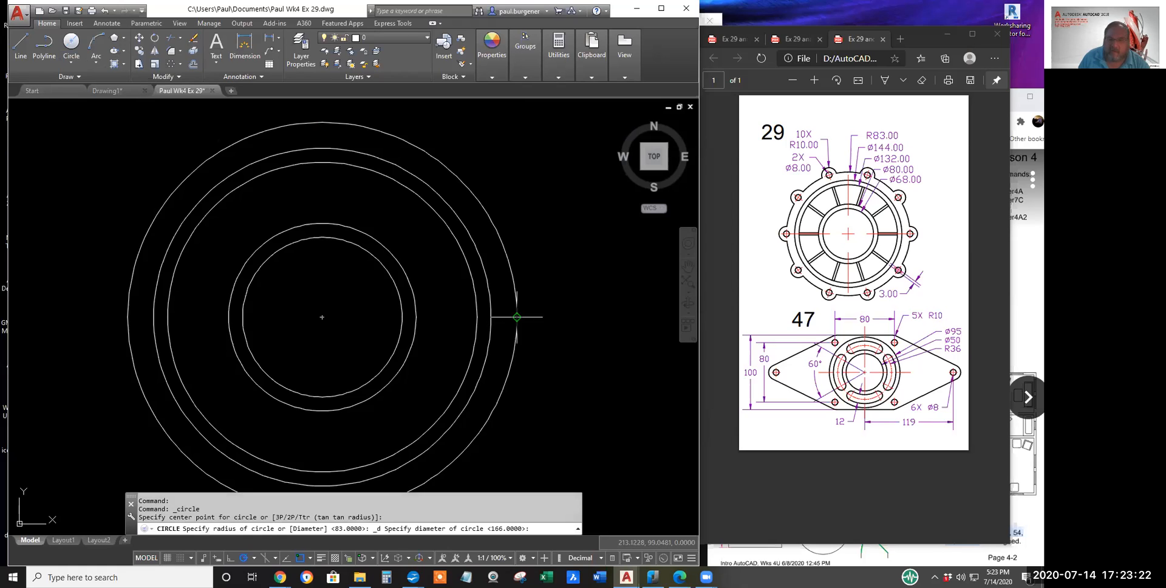
pyautogui.write('8')
pyautogui.press('Return')
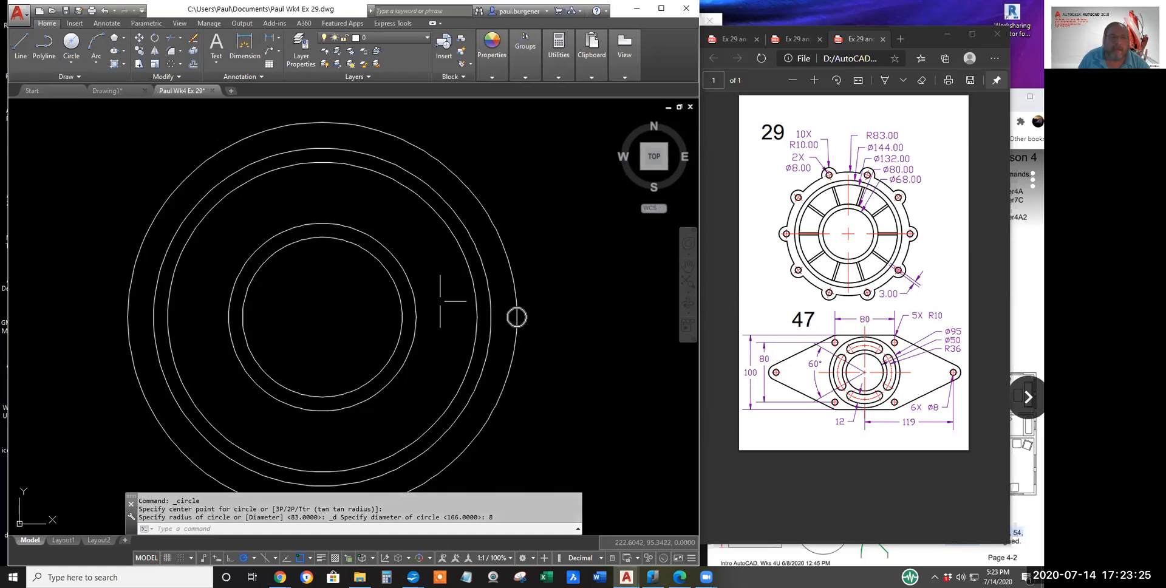
# Step: Draw a circle of radius 10 concentric with the small hole on the outer circle
pyautogui.click(72, 58)
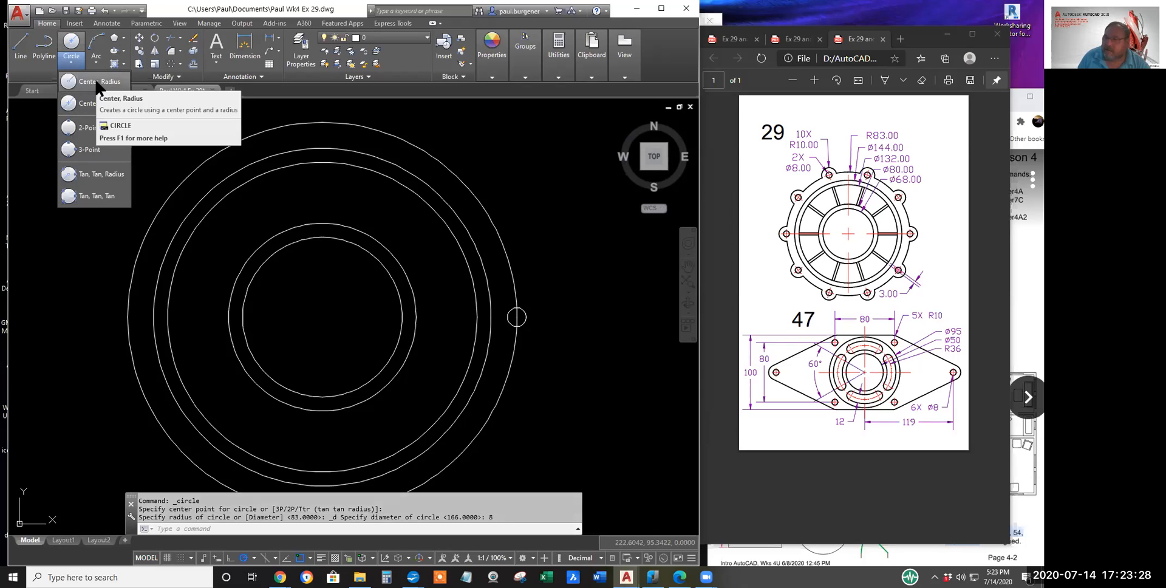
pyautogui.click(98, 82)
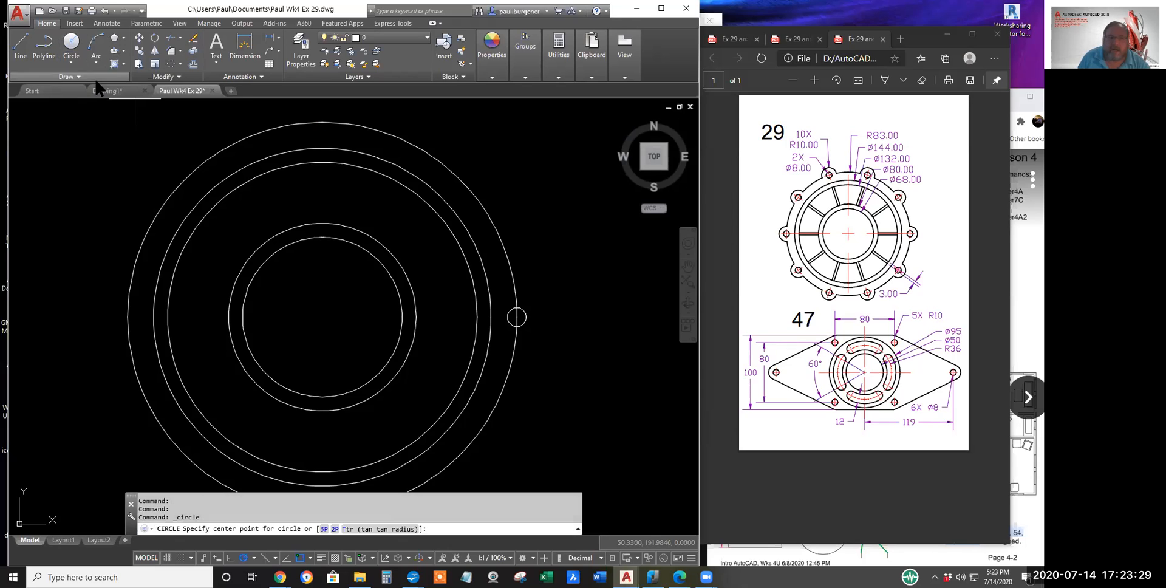
pyautogui.click(517, 317)
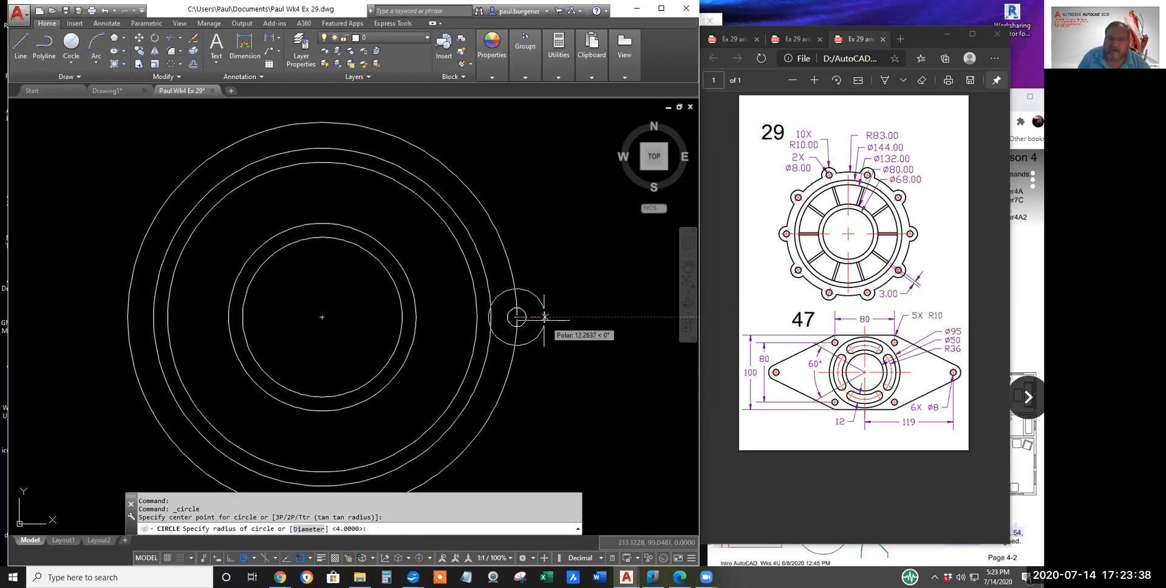
pyautogui.write('1')
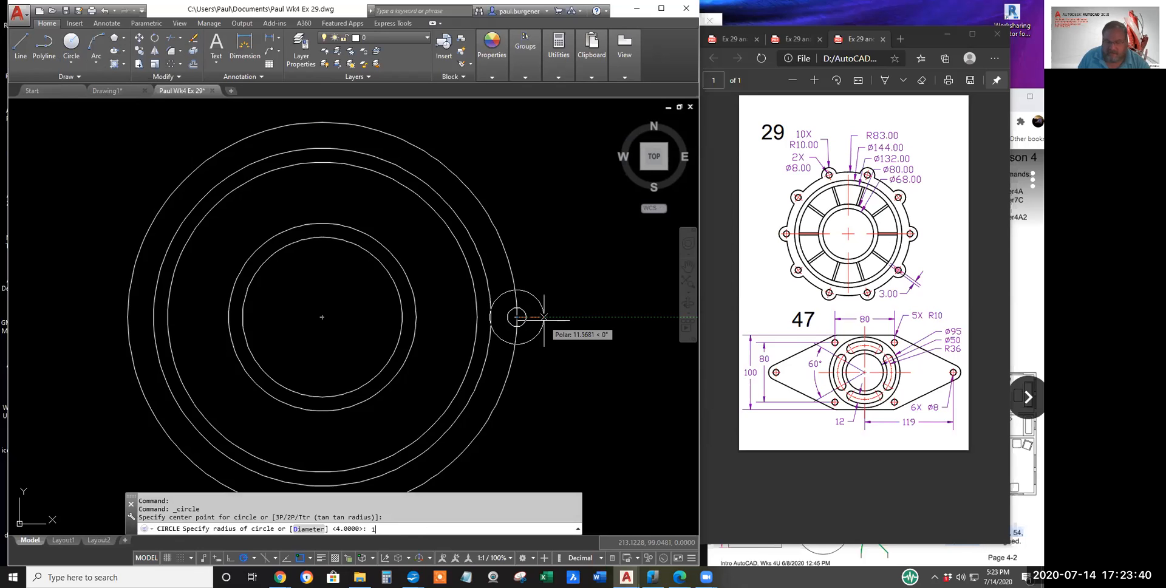
pyautogui.write('0')
pyautogui.press('Return')
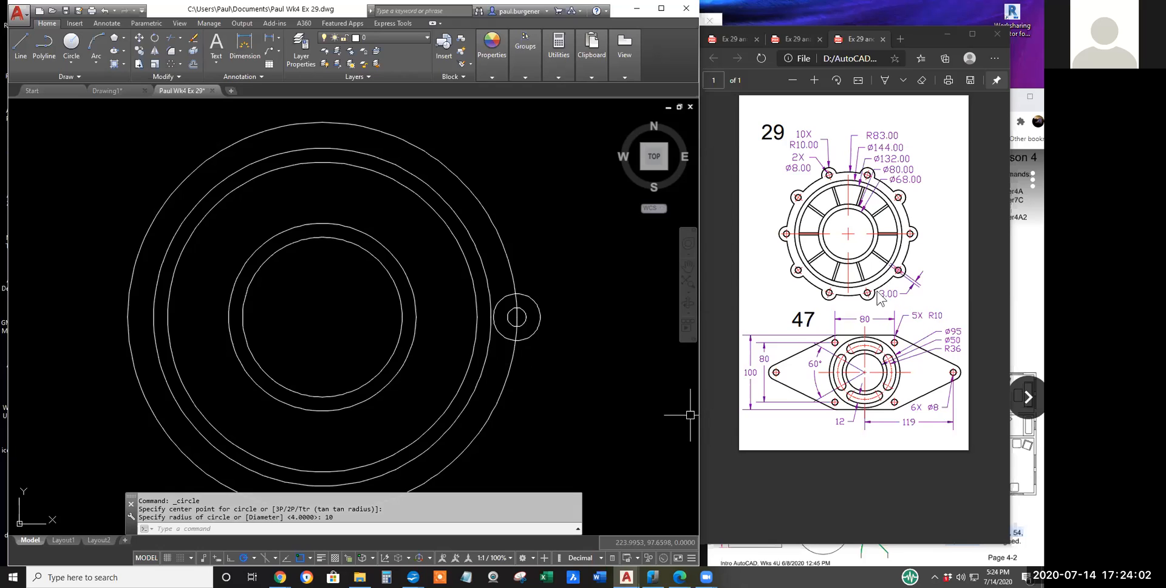
# Step: Draw a horizontal line from the right quadrant of the diameter 132 circle to the right quadrant of the diameter 80 circle
pyautogui.click(21, 45)
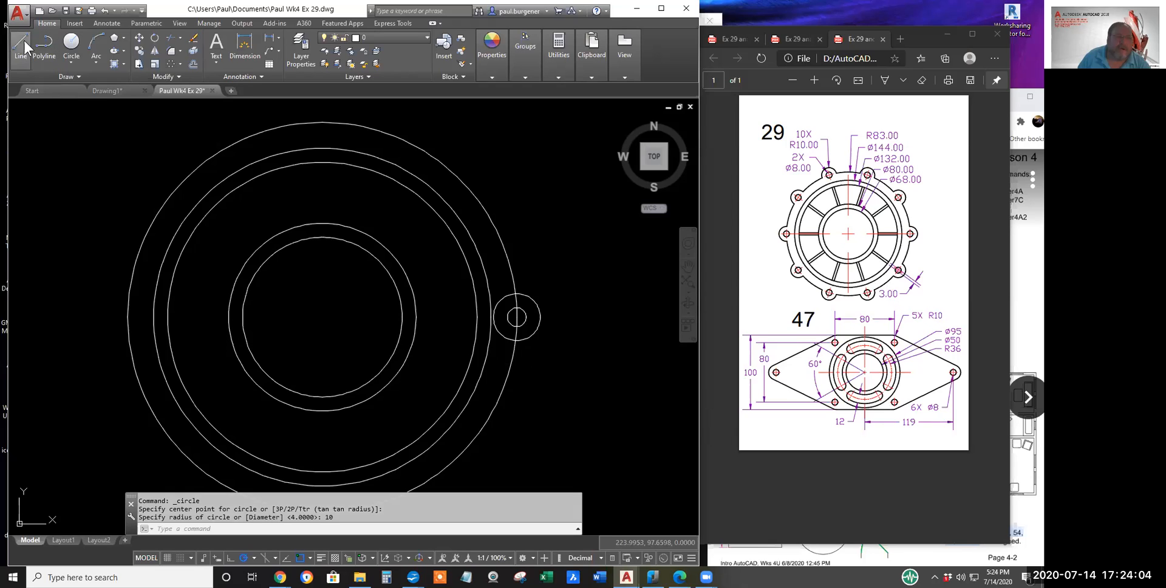
pyautogui.click(477, 316)
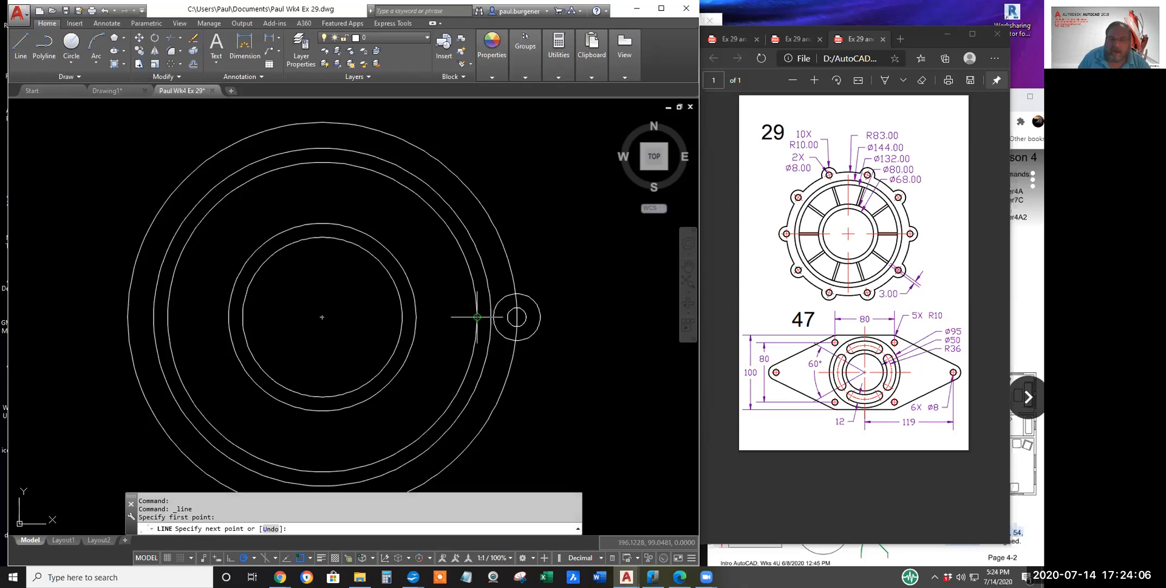
pyautogui.click(416, 316)
pyautogui.press('Return')
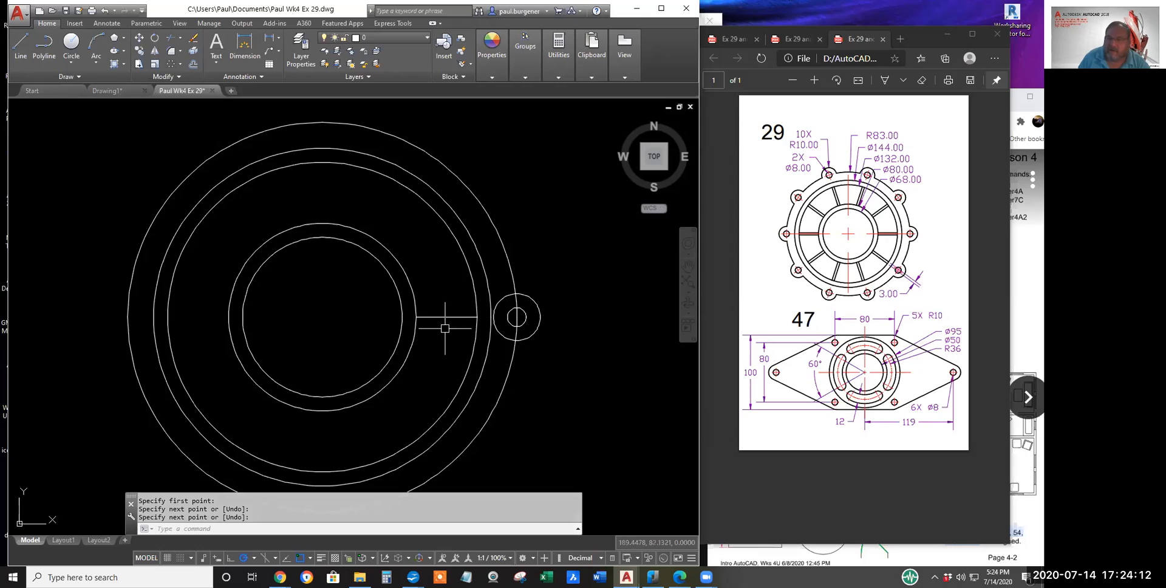
# Step: Offset the horizontal rib line by 1.5 both upward and downward
pyautogui.click(193, 63)
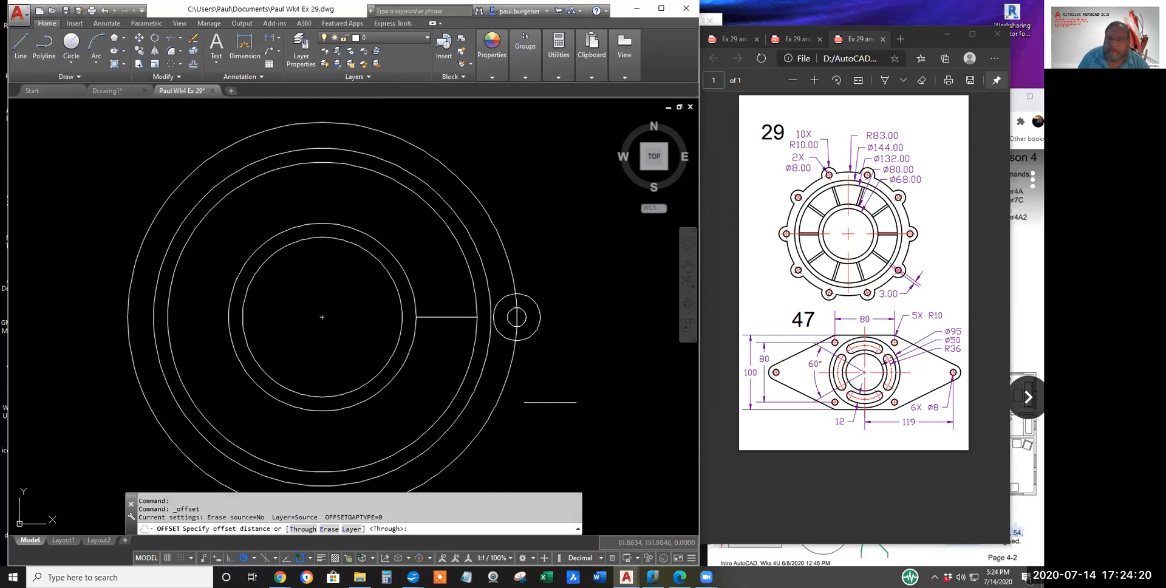
pyautogui.write('1.5')
pyautogui.press('Return')
pyautogui.click(449, 315)
pyautogui.click(448, 307)
pyautogui.scroll(5, 450, 313)
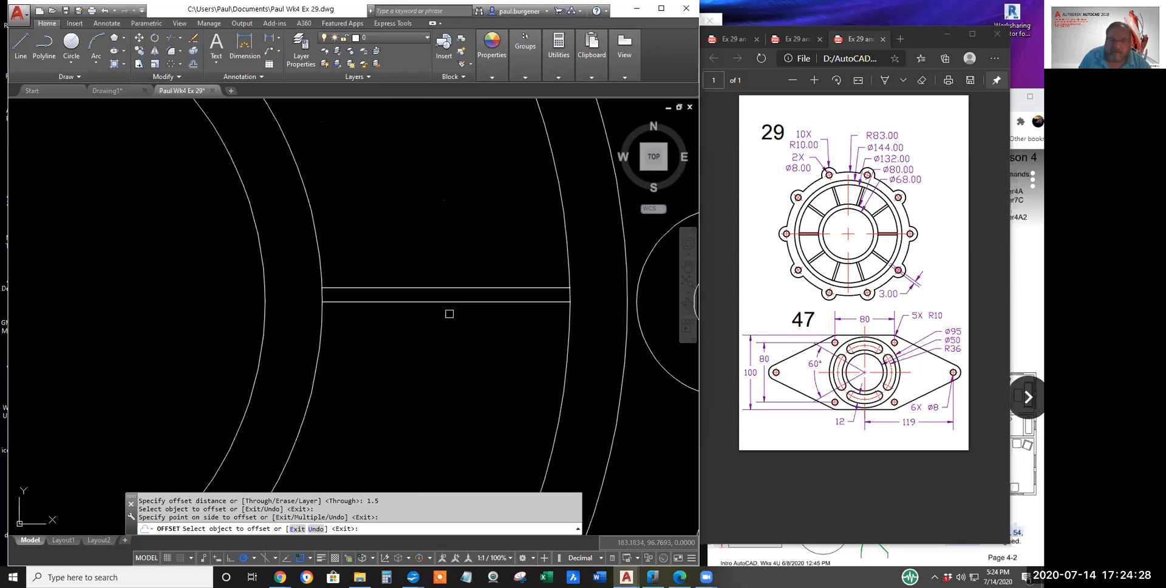
pyautogui.click(450, 302)
pyautogui.click(448, 322)
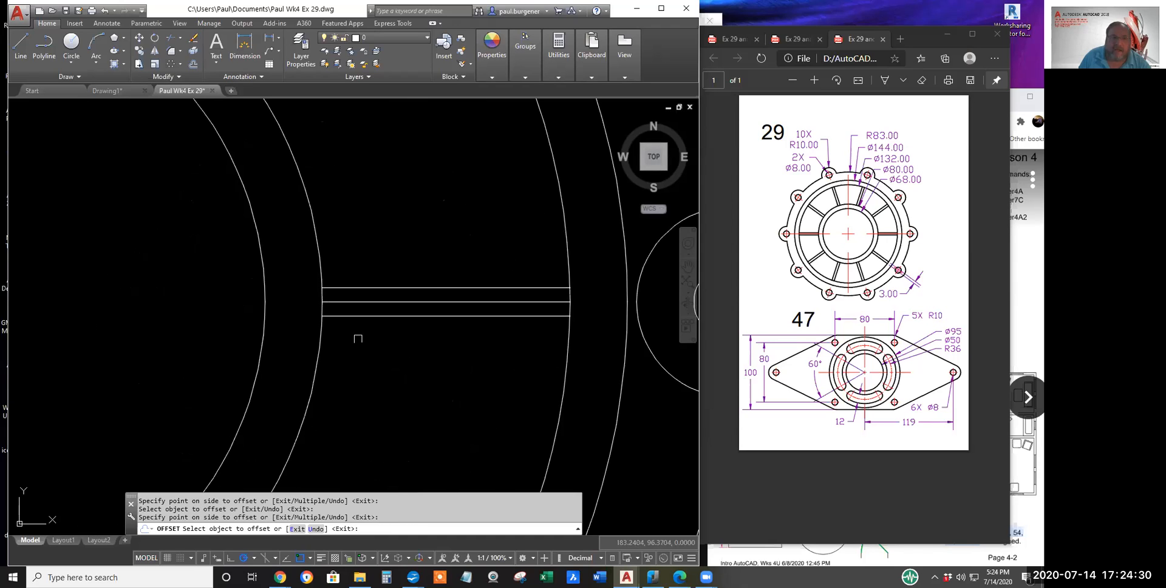
# Step: Erase the middle line between the two offset rib lines
pyautogui.click(194, 38)
pyautogui.click(443, 303)
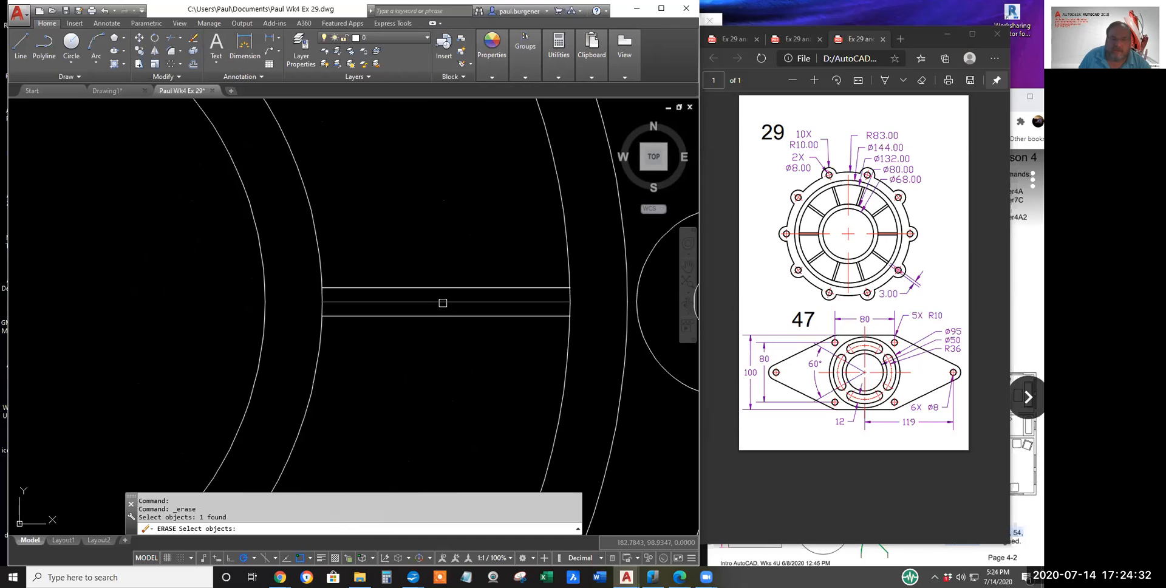
pyautogui.press('Return')
# Step: Trim the inner part of the radius 10 circle and the radius 83 arc inside the lug, using all objects as cutting edges
pyautogui.scroll(-5, 453, 341)
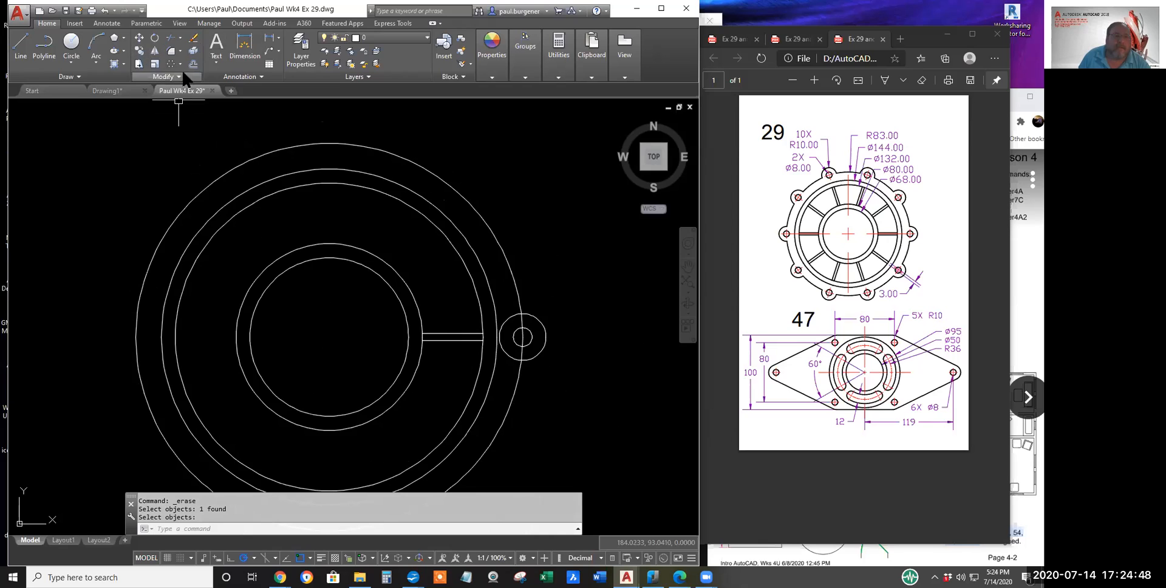
pyautogui.click(169, 36)
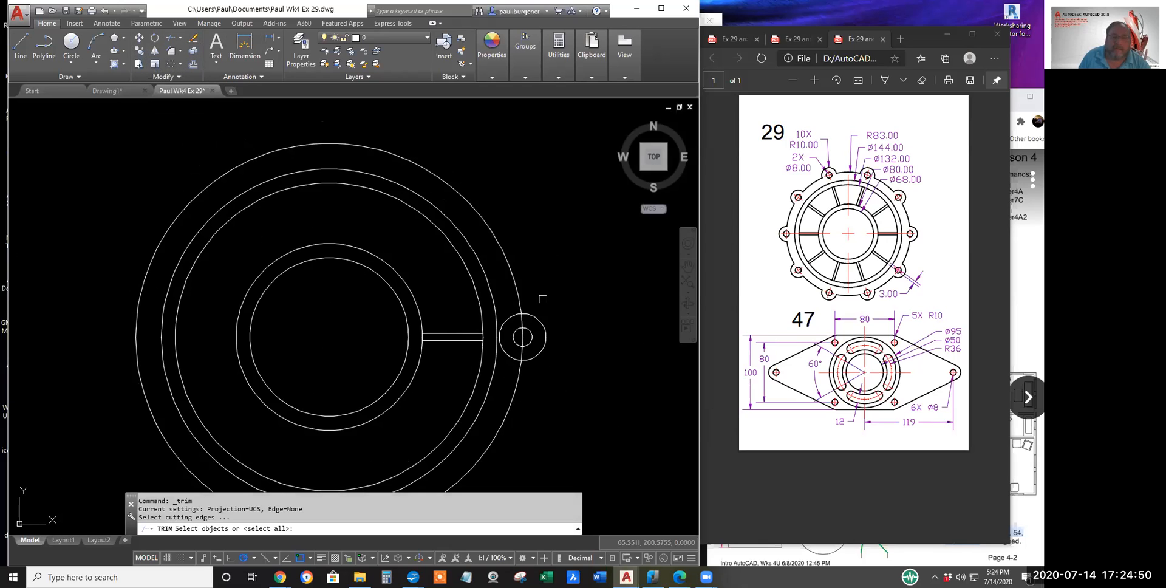
pyautogui.press('Return')
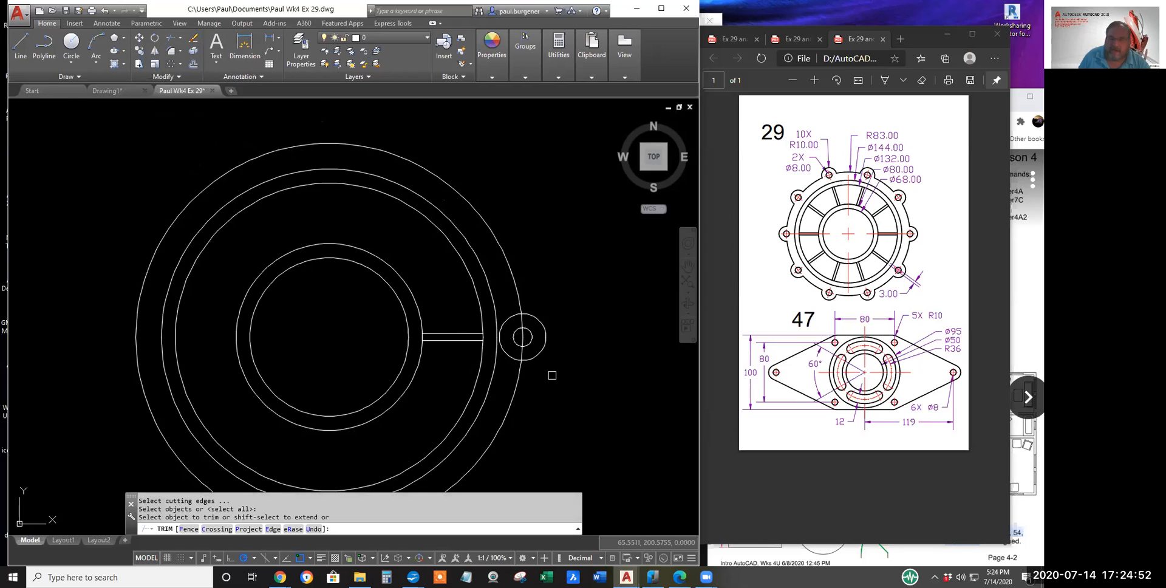
pyautogui.scroll(2, 552, 375)
pyautogui.click(484, 347)
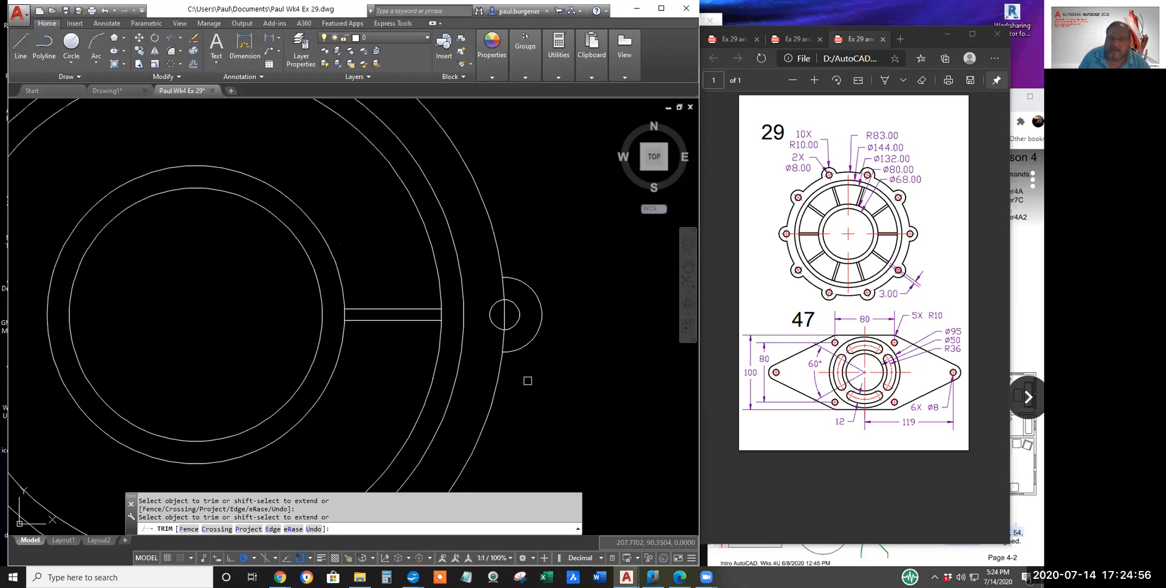
pyautogui.click(504, 290)
pyautogui.click(504, 333)
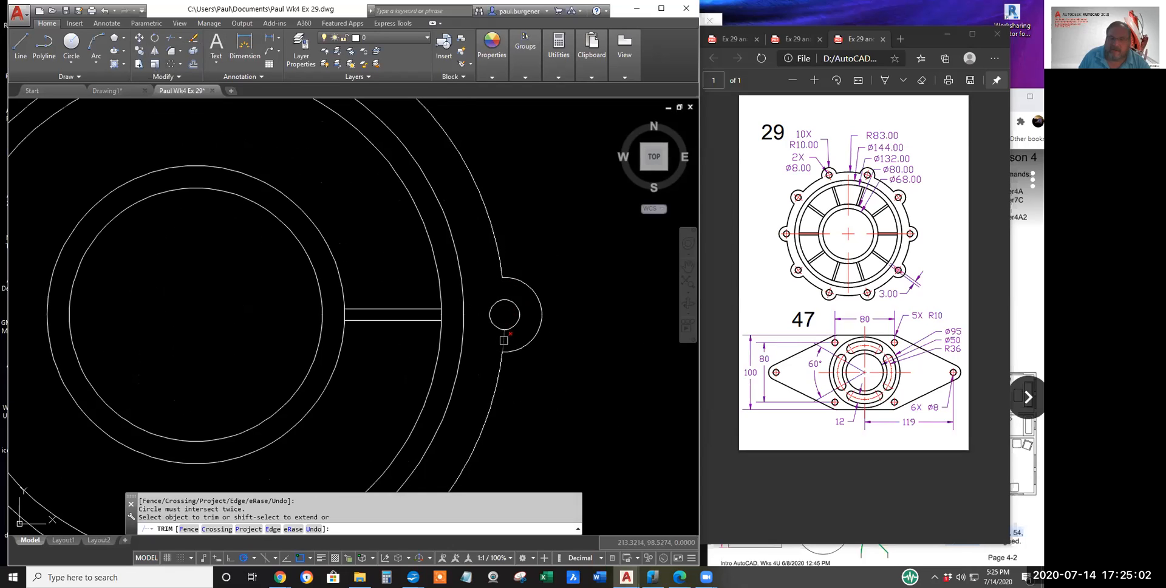
pyautogui.click(503, 340)
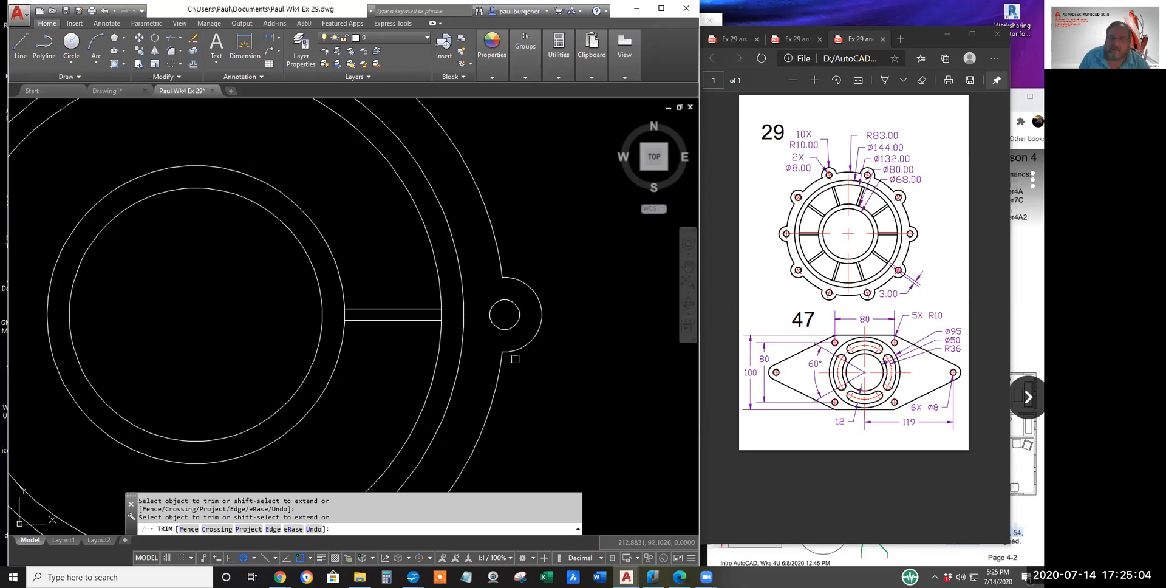
pyautogui.press('Return')
# Step: Examine the trimmed lug with its hole and the outer ends of the rib lines at the diameter 132 circle
pyautogui.scroll(-4, 553, 382)
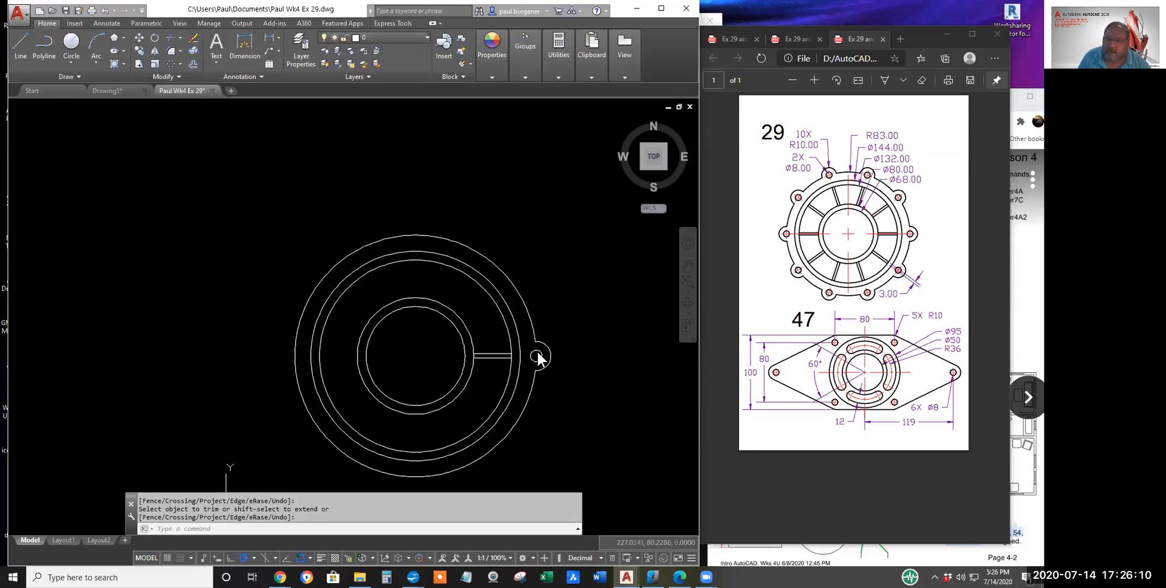
pyautogui.scroll(4, 540, 358)
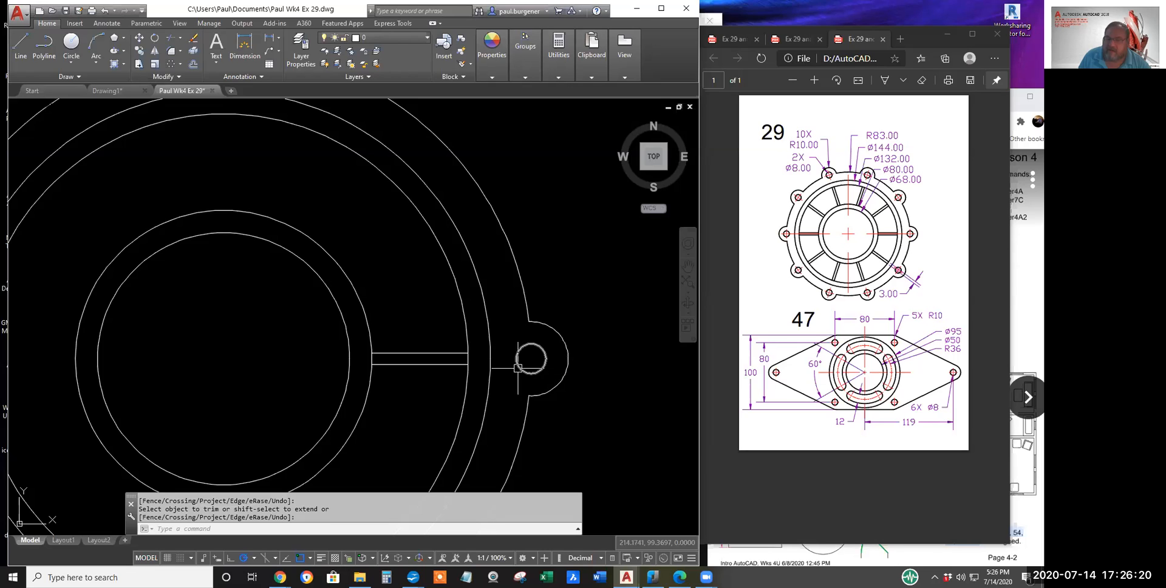
pyautogui.click(516, 352)
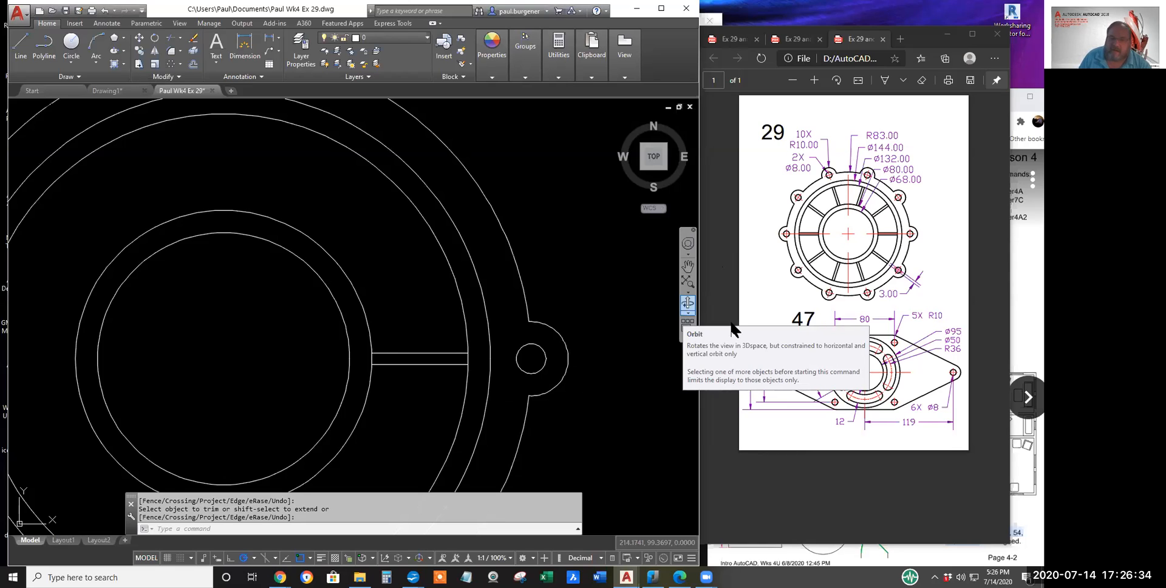
pyautogui.scroll(-2, 465, 363)
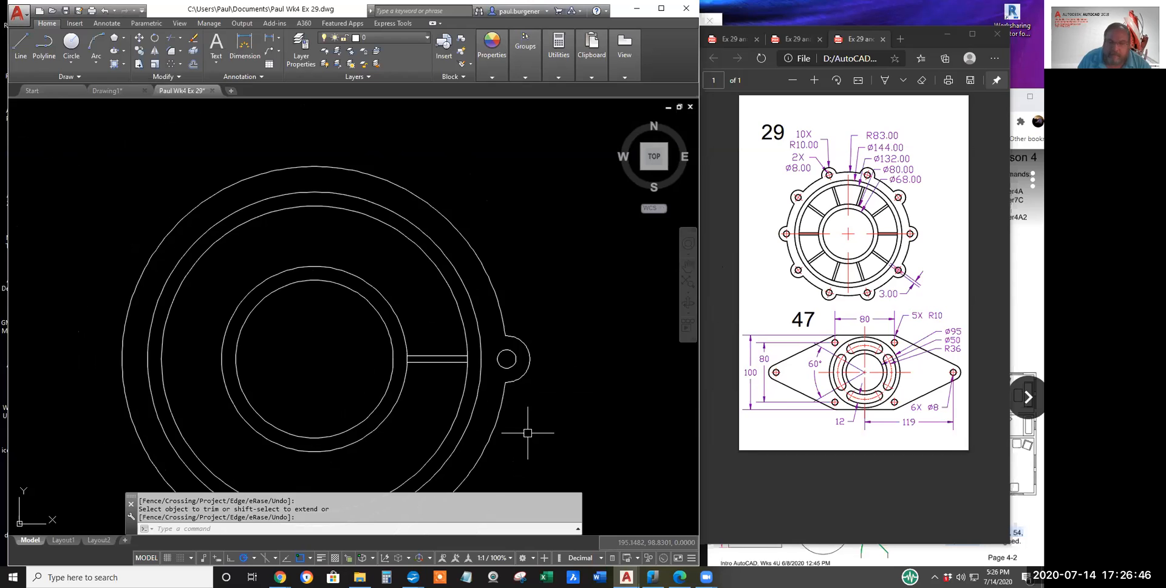
pyautogui.scroll(4, 435, 353)
pyautogui.scroll(5, 520, 385)
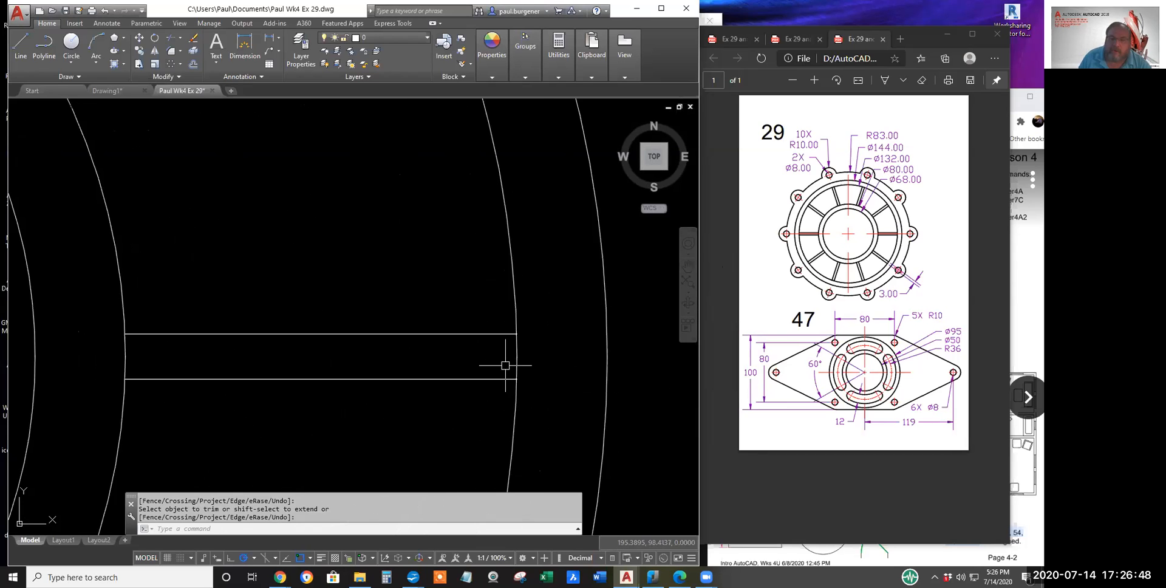
pyautogui.scroll(2, 556, 289)
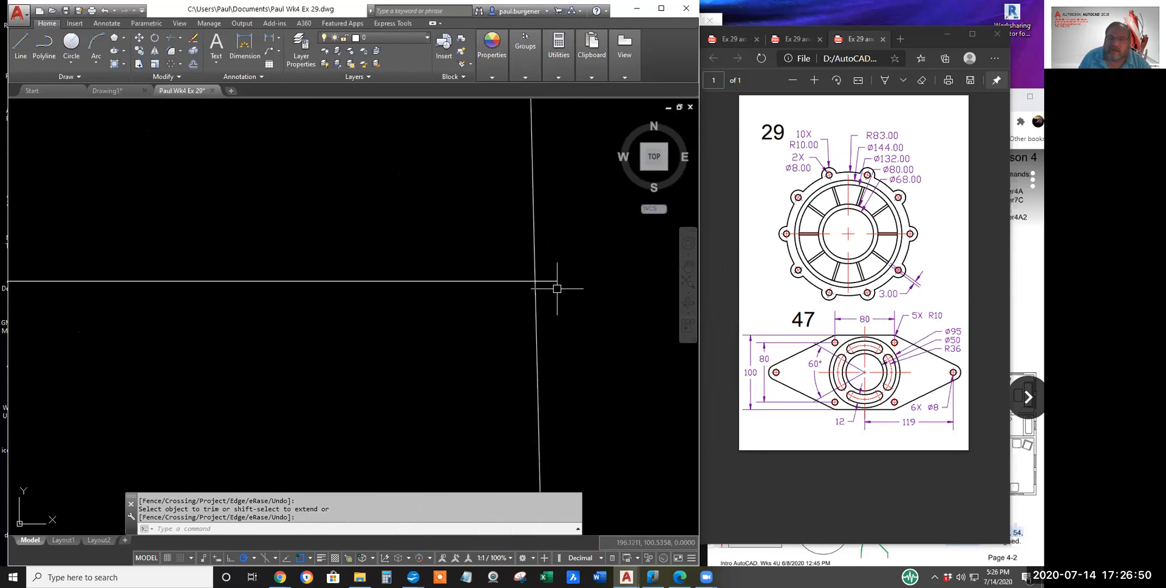
# Step: Regenerate the drawing display to check where the upper rib line's outer end meets the diameter 132 circle
pyautogui.scroll(-6, 557, 288)
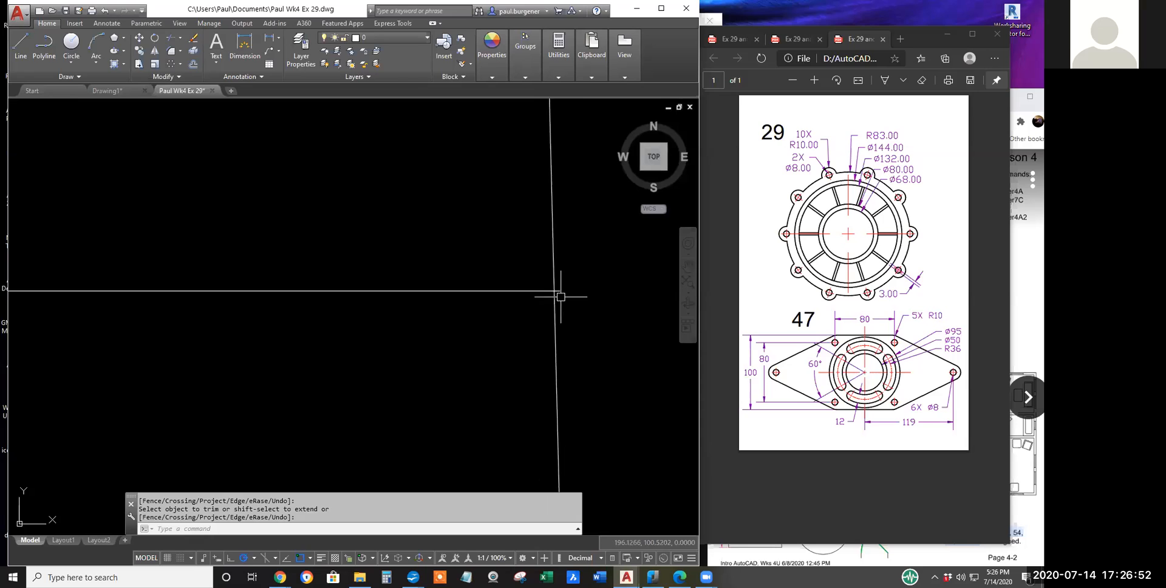
pyautogui.scroll(7, 53, 375)
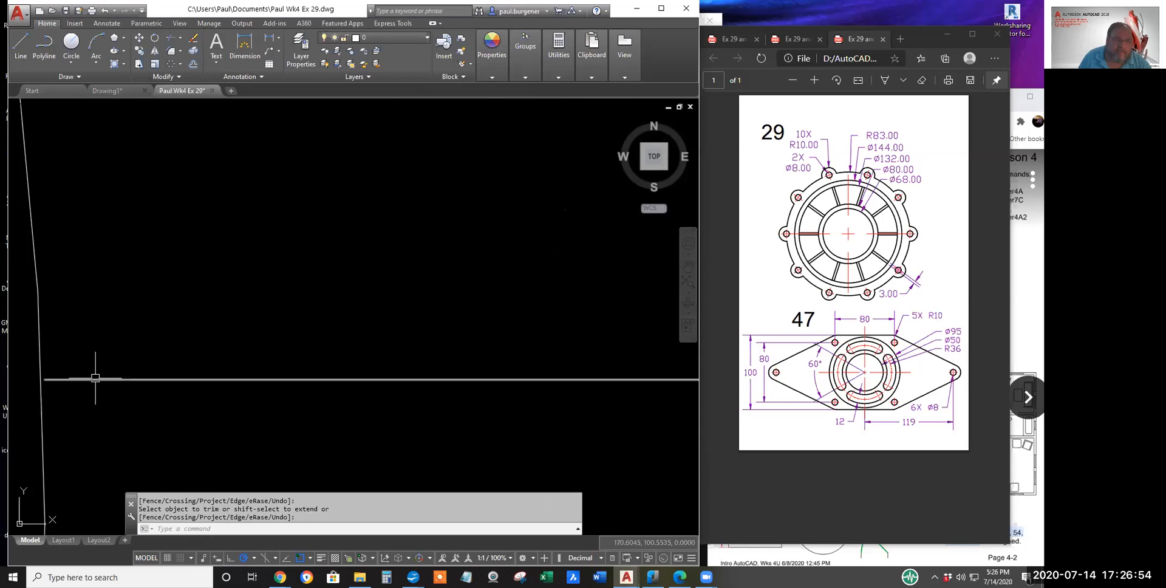
pyautogui.moveTo(102, 358)
pyautogui.mouseDown(button='middle')
pyautogui.moveTo(445, 263)
pyautogui.moveTo(386, 270)
pyautogui.mouseUp(button='middle')
pyautogui.scroll(-4, 494, 395)
pyautogui.moveTo(495, 395); pyautogui.dragTo(280, 368, button='middle')
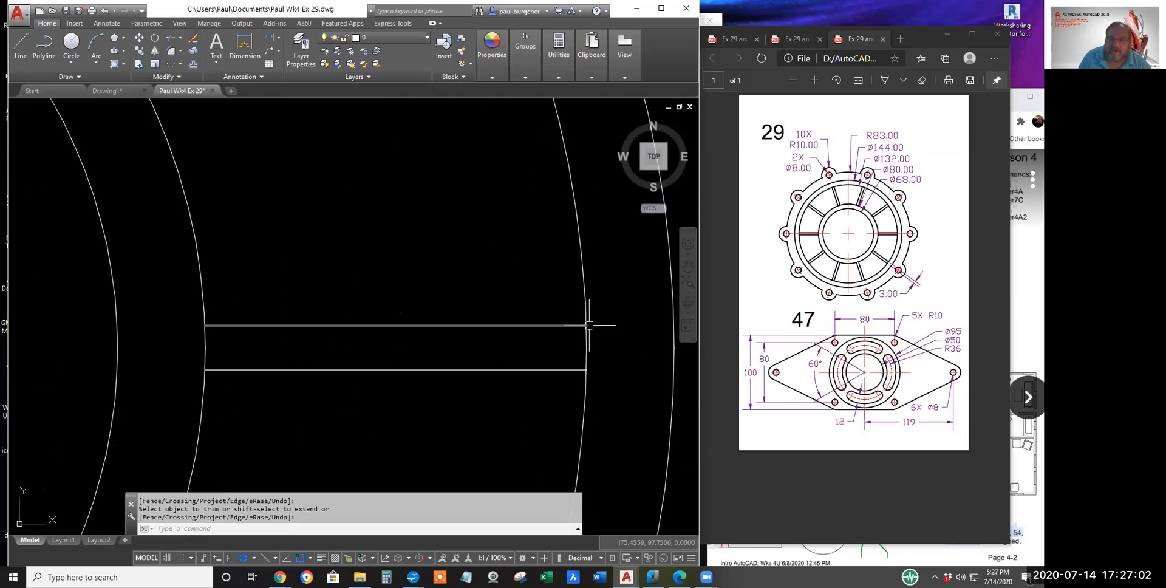
pyautogui.scroll(5, 588, 328)
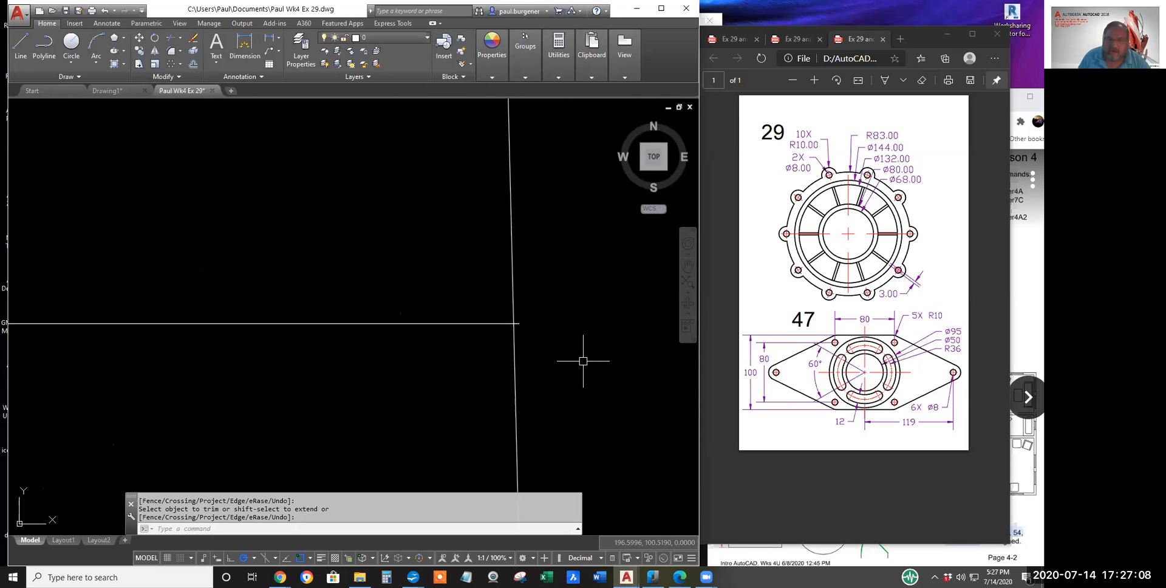
pyautogui.press('Return')
pyautogui.write('re')
pyautogui.press('Return')
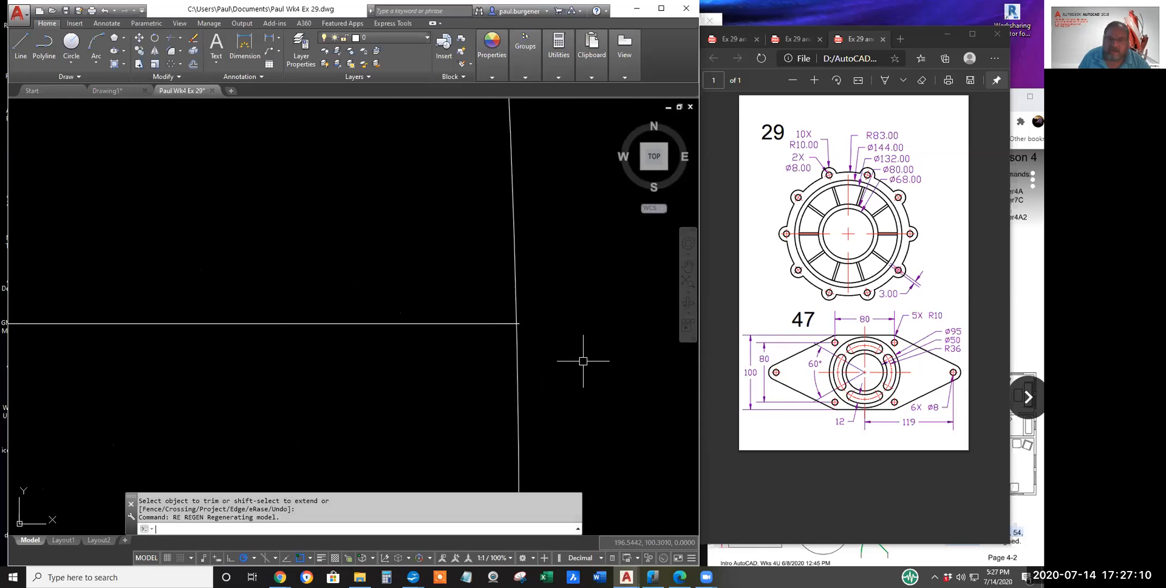
pyautogui.moveTo(523, 333); pyautogui.dragTo(499, 330, button='middle')
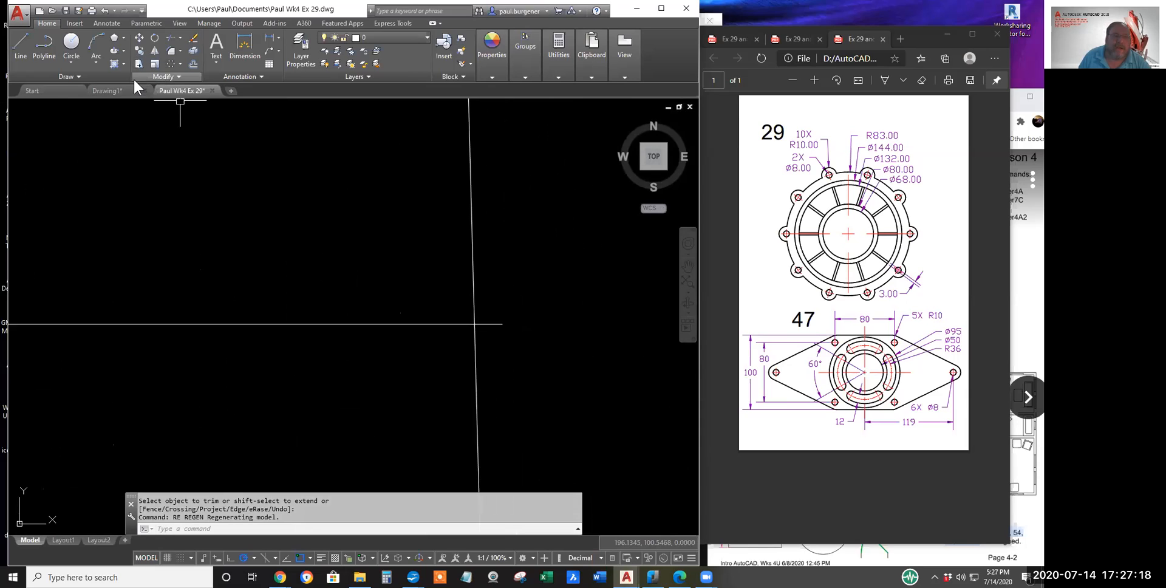
# Step: Trim the overhanging outer ends of both rib lines at the diameter 132 circle, using all objects as cutting edges
pyautogui.click(171, 38)
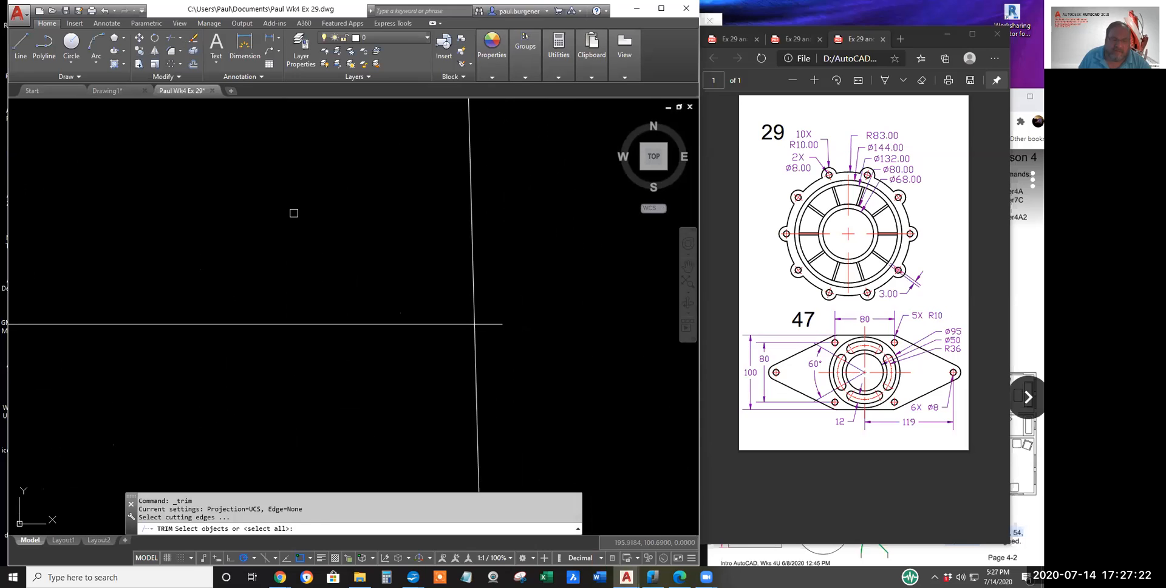
pyautogui.press('Return')
pyautogui.click(498, 323)
pyautogui.scroll(-5, 556, 415)
pyautogui.moveTo(553, 410); pyautogui.dragTo(486, 167, button='middle')
pyautogui.scroll(-2, 511, 453)
pyautogui.moveTo(511, 452); pyautogui.dragTo(516, 188, button='middle')
pyautogui.scroll(6, 503, 464)
pyautogui.click(467, 419)
pyautogui.press('Return')
# Step: Stretch the inner endpoint of the lower rib line to its intersection with the diameter 80 circle
pyautogui.scroll(-4, 471, 416)
pyautogui.moveTo(242, 370); pyautogui.dragTo(437, 336, button='middle')
pyautogui.scroll(1, 437, 336)
pyautogui.scroll(8, 380, 339)
pyautogui.scroll(-5, 407, 338)
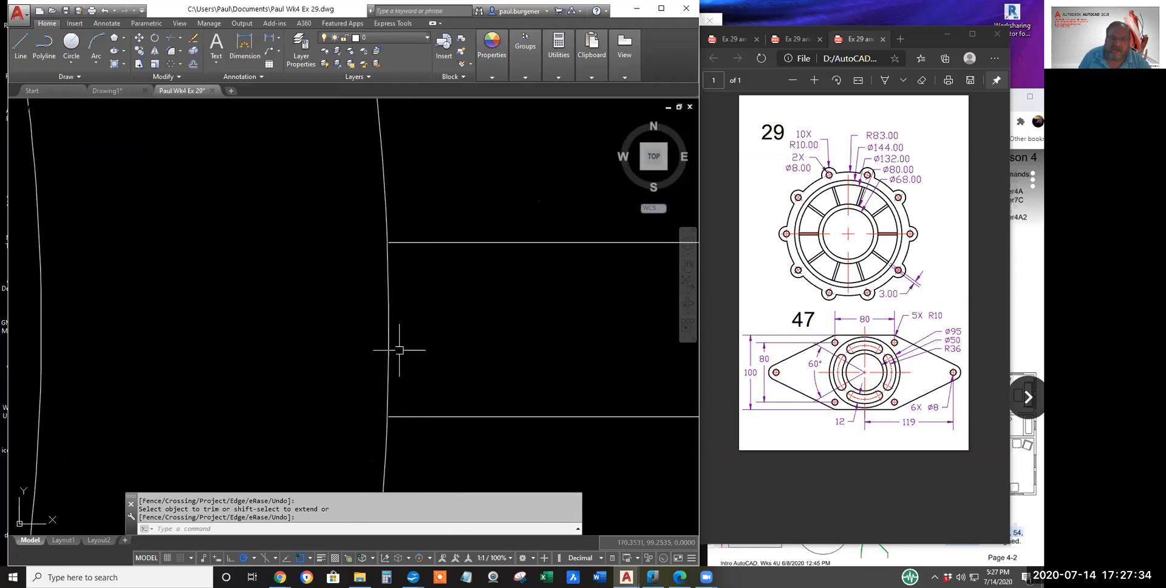
pyautogui.scroll(3, 390, 419)
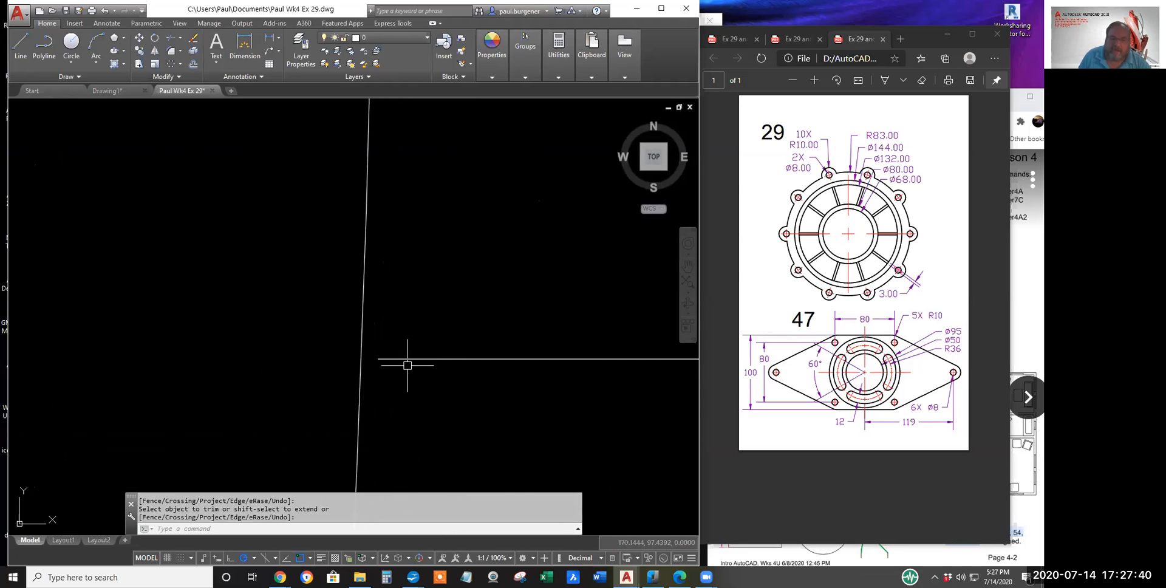
pyautogui.moveTo(403, 382); pyautogui.dragTo(378, 417, button='middle')
pyautogui.press('Escape')
pyautogui.click(398, 392)
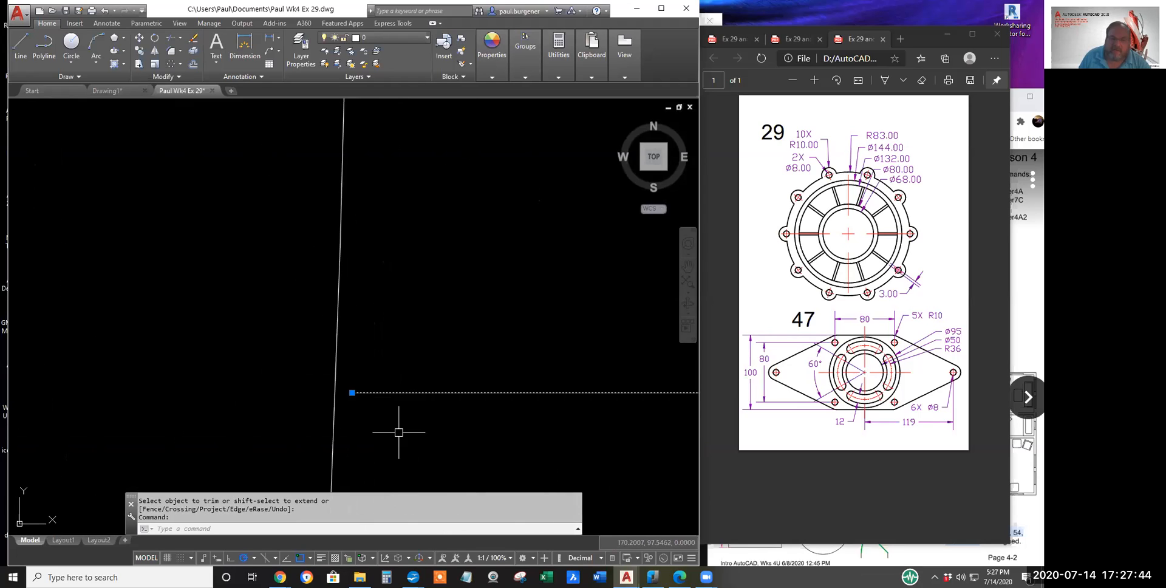
pyautogui.click(352, 392)
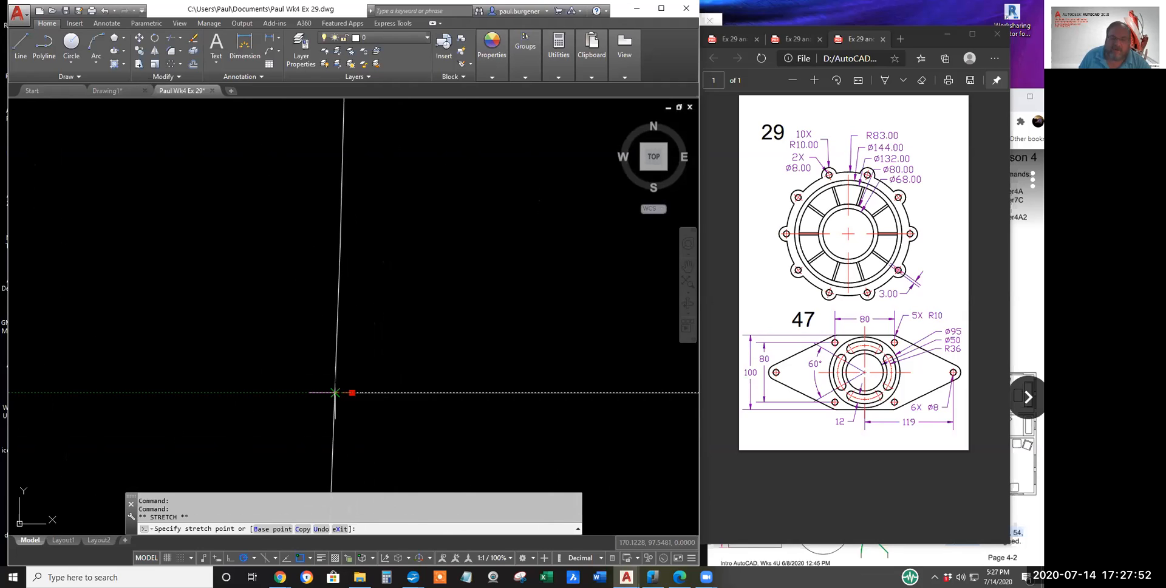
pyautogui.click(335, 392)
pyautogui.press('Escape')
pyautogui.scroll(-4, 422, 443)
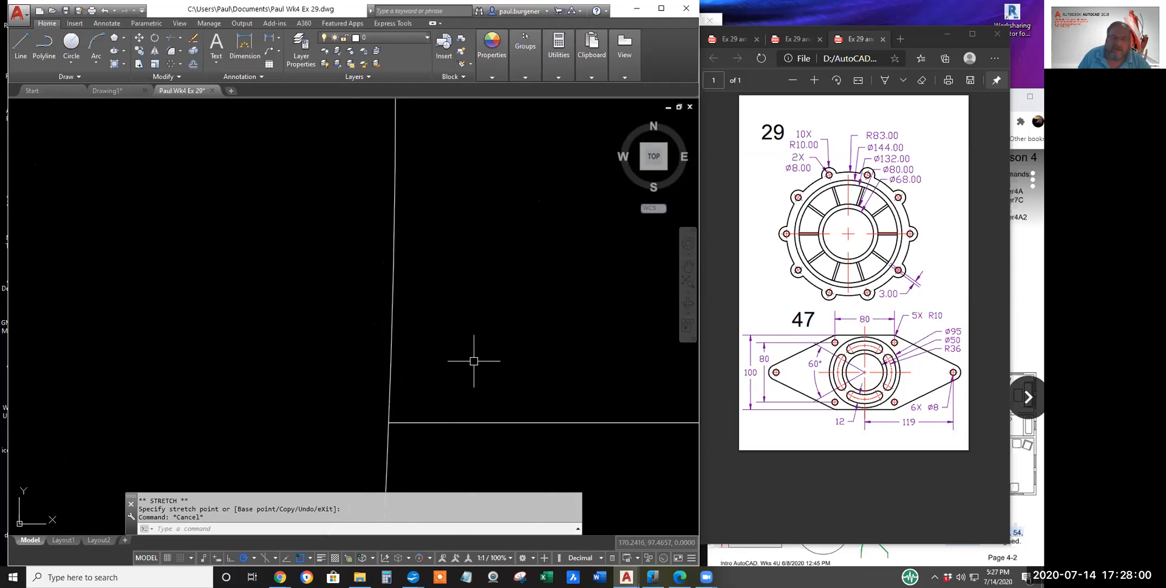
# Step: Extend the inner end of the upper rib line to the diameter 80 circle, using all objects as boundary edges
pyautogui.moveTo(468, 249); pyautogui.dragTo(459, 387, button='middle')
pyautogui.scroll(-2, 425, 200)
pyautogui.moveTo(417, 177); pyautogui.dragTo(388, 378, button='middle')
pyautogui.scroll(8, 387, 240)
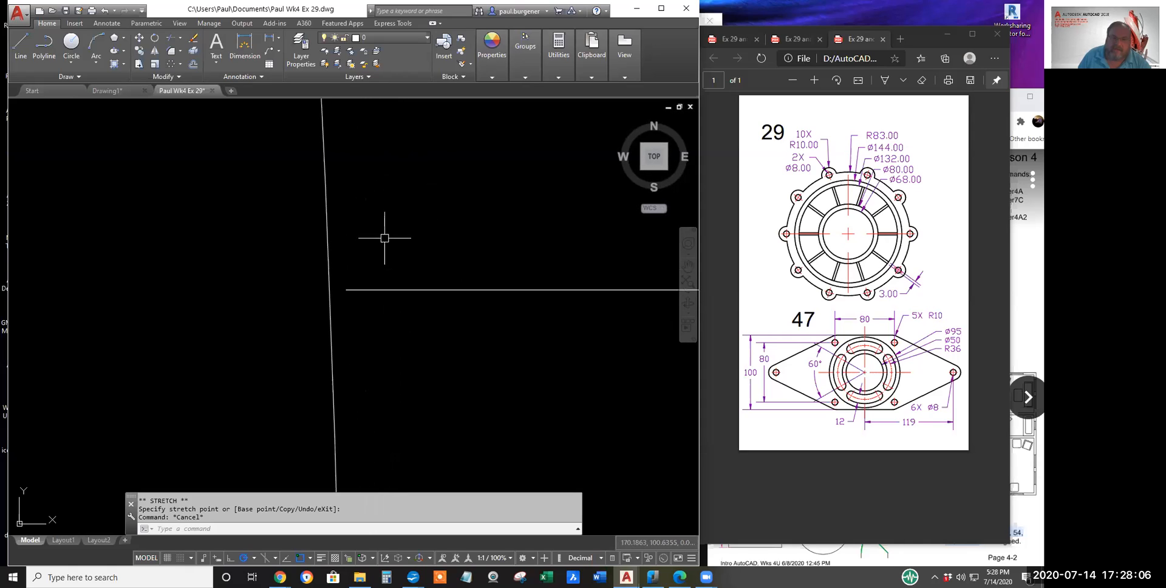
pyautogui.click(180, 38)
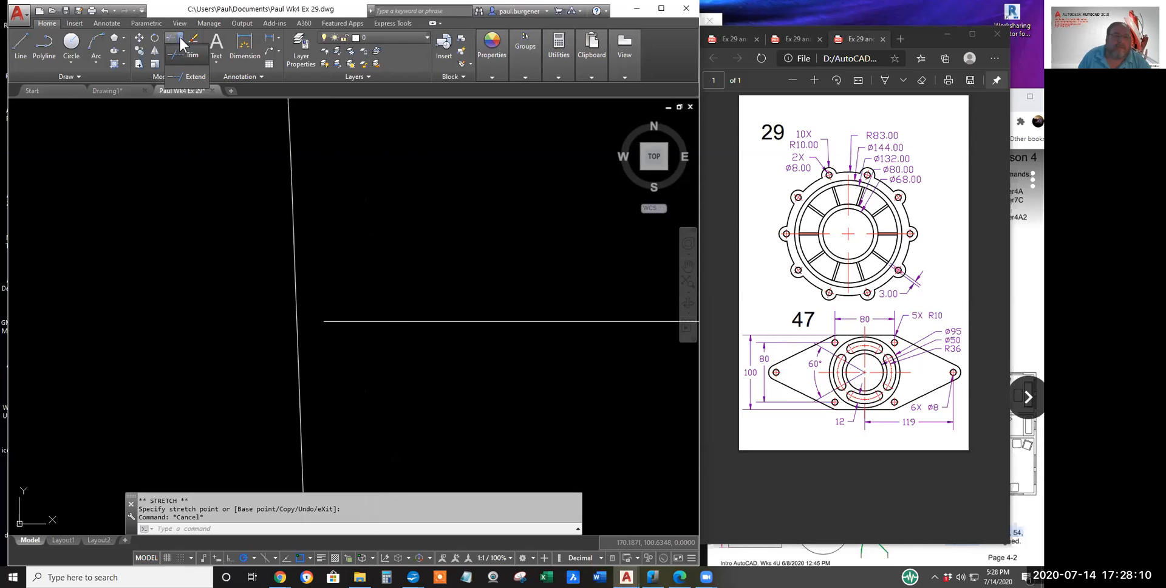
pyautogui.click(172, 77)
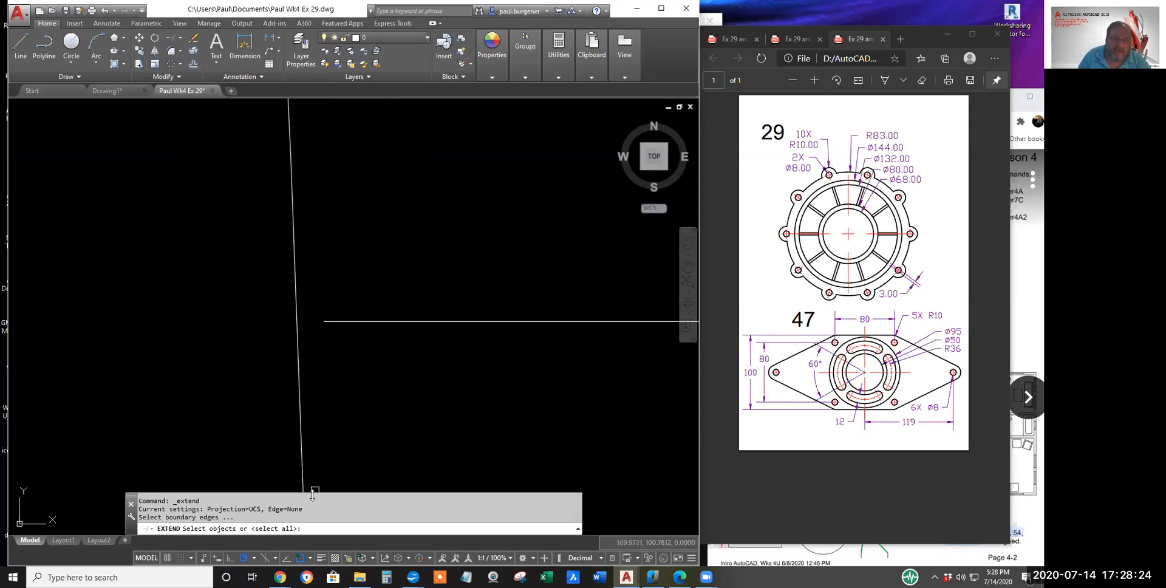
pyautogui.moveTo(239, 517); pyautogui.dragTo(139, 517)
pyautogui.click(199, 519)
pyautogui.press('Return')
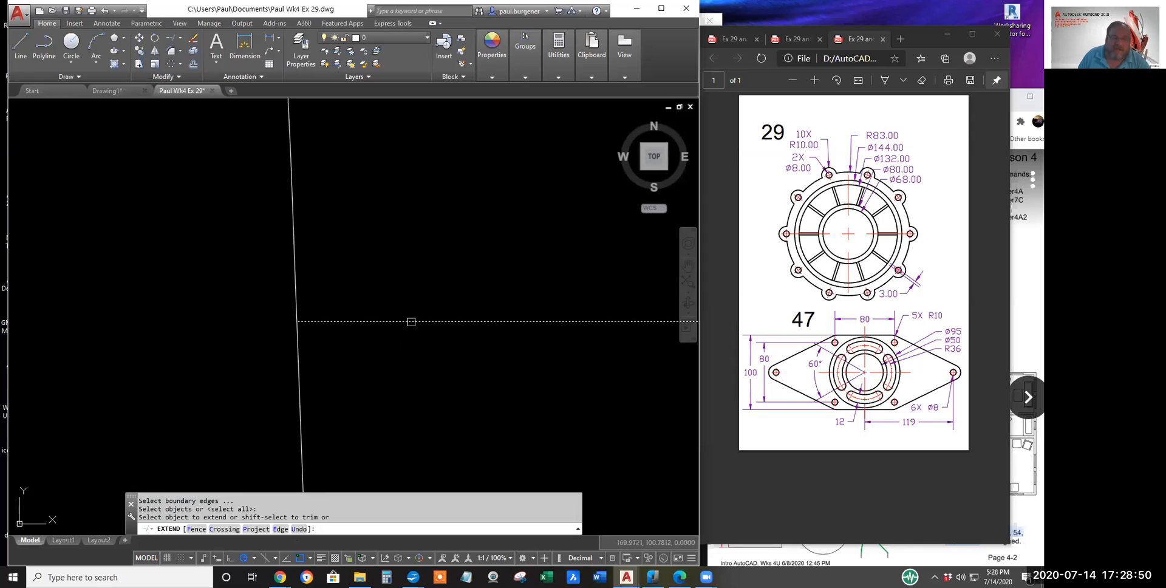
pyautogui.click(409, 322)
pyautogui.scroll(-10, 427, 375)
pyautogui.moveTo(488, 422); pyautogui.dragTo(280, 283, button='middle')
pyautogui.scroll(-2, 284, 288)
pyautogui.press('Escape')
# Step: Inspect both ends of the rib lines where they meet the diameter 132 and diameter 80 circles
pyautogui.scroll(-4, 409, 341)
pyautogui.moveTo(620, 326); pyautogui.dragTo(351, 328, button='middle')
pyautogui.scroll(5, 448, 321)
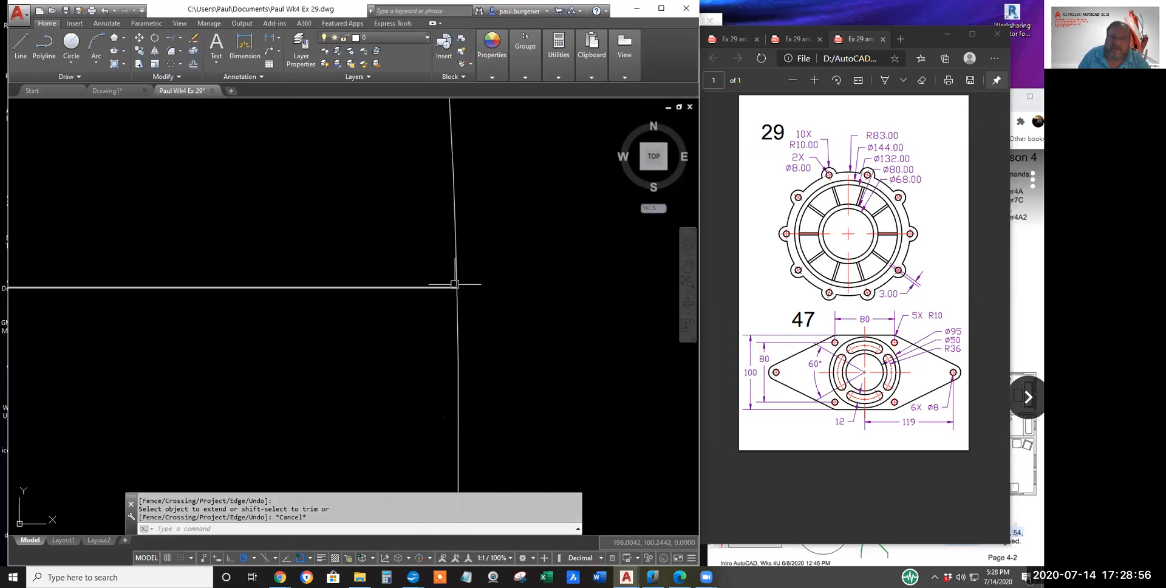
pyautogui.scroll(-5, 457, 287)
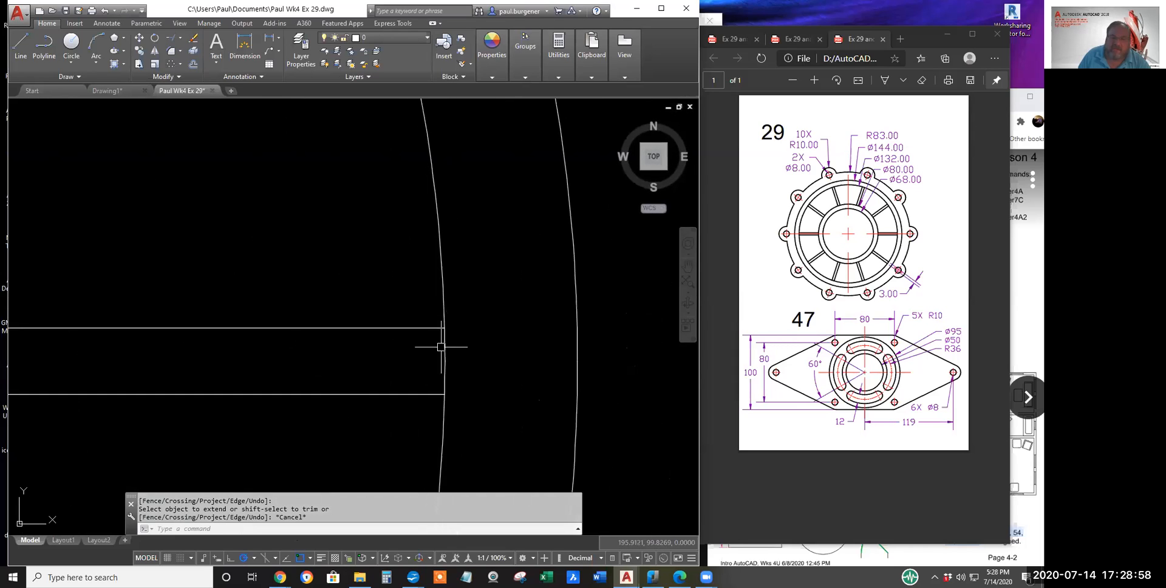
pyautogui.moveTo(424, 388)
pyautogui.mouseDown(button='middle')
pyautogui.moveTo(453, 396)
pyautogui.moveTo(514, 380)
pyautogui.mouseUp(button='middle')
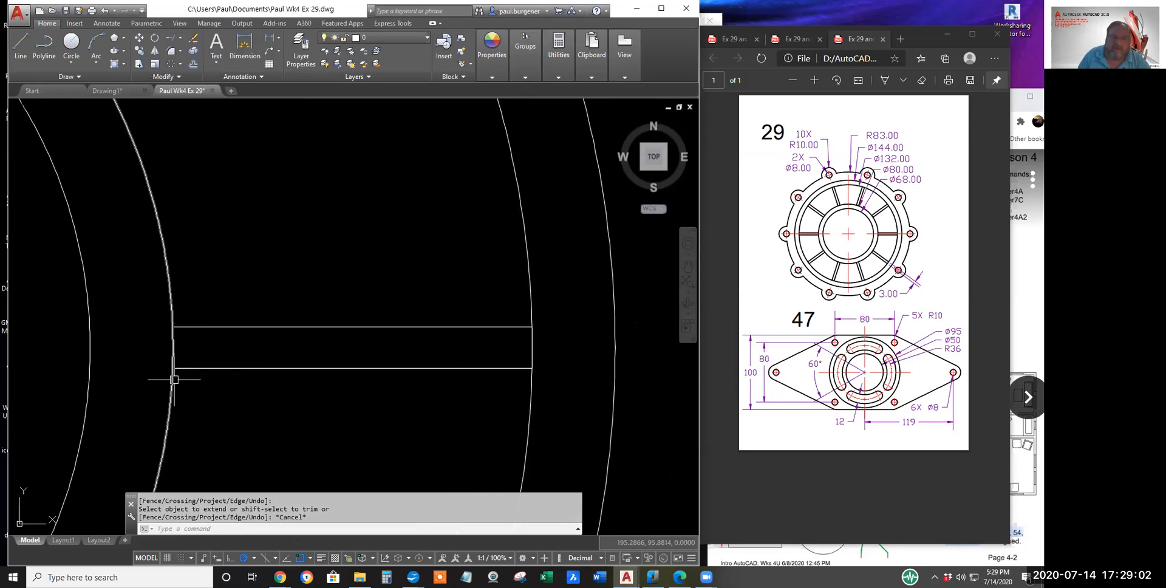
pyautogui.scroll(-3, 535, 385)
pyautogui.moveTo(552, 390); pyautogui.dragTo(443, 377, button='middle')
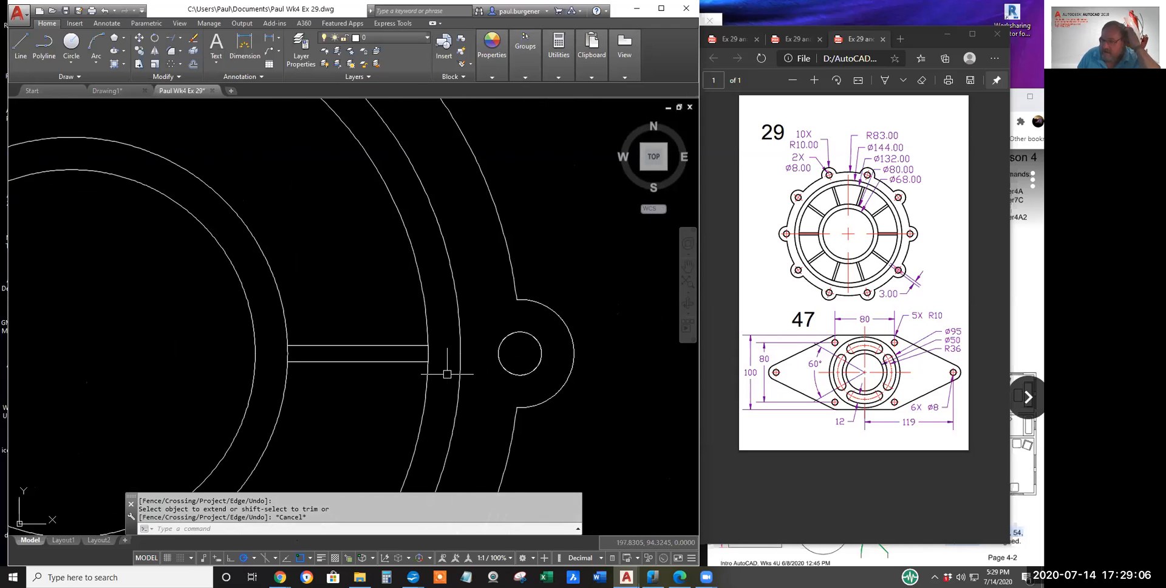
pyautogui.click(579, 377)
pyautogui.click(530, 345)
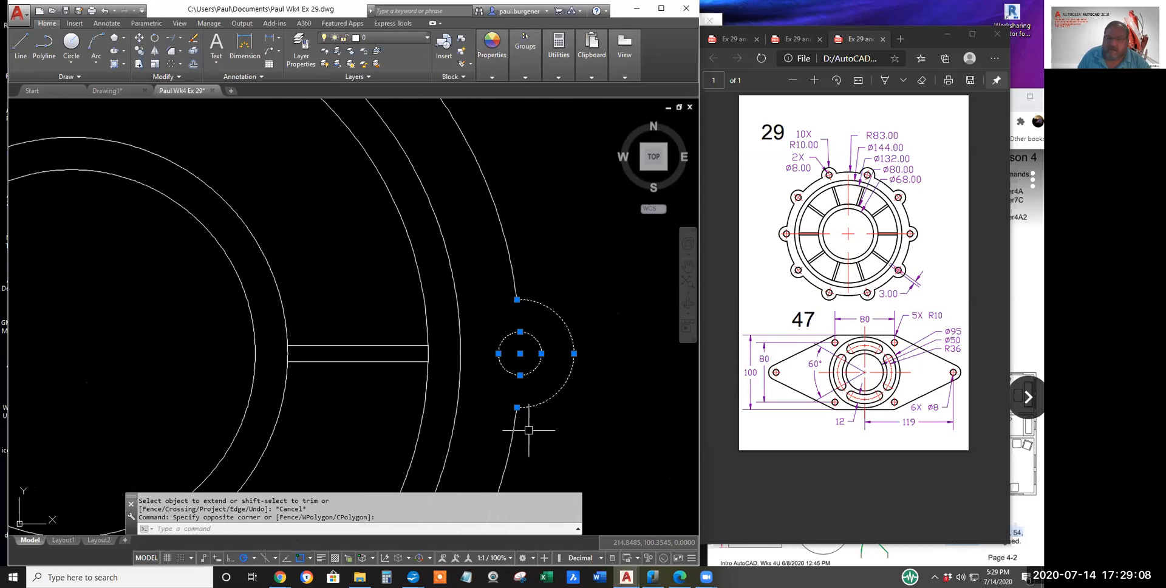
pyautogui.click(375, 389)
pyautogui.click(339, 317)
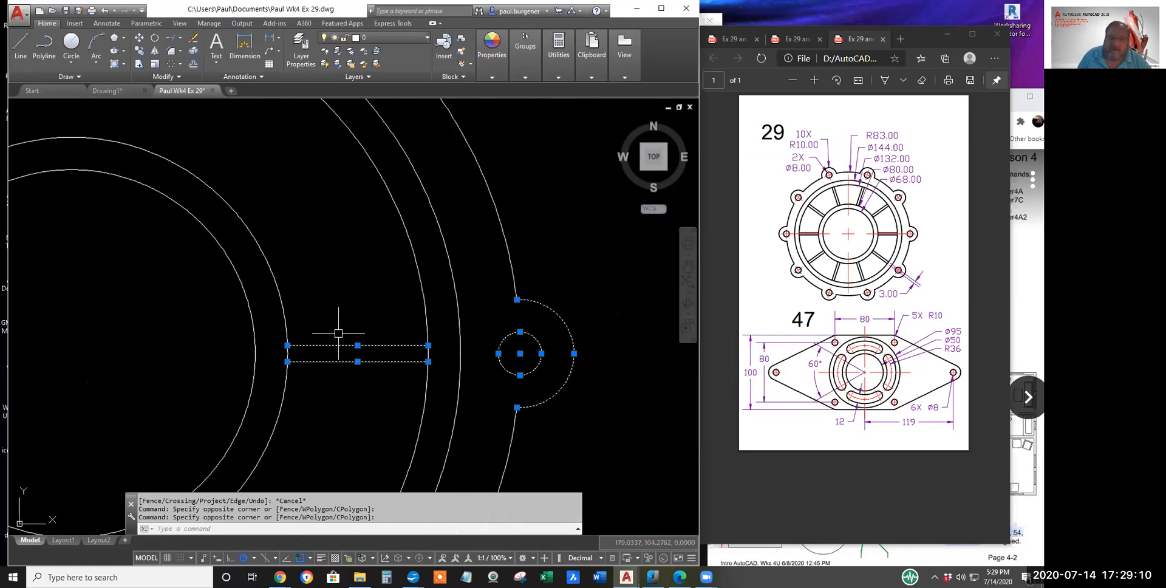
pyautogui.press('Escape')
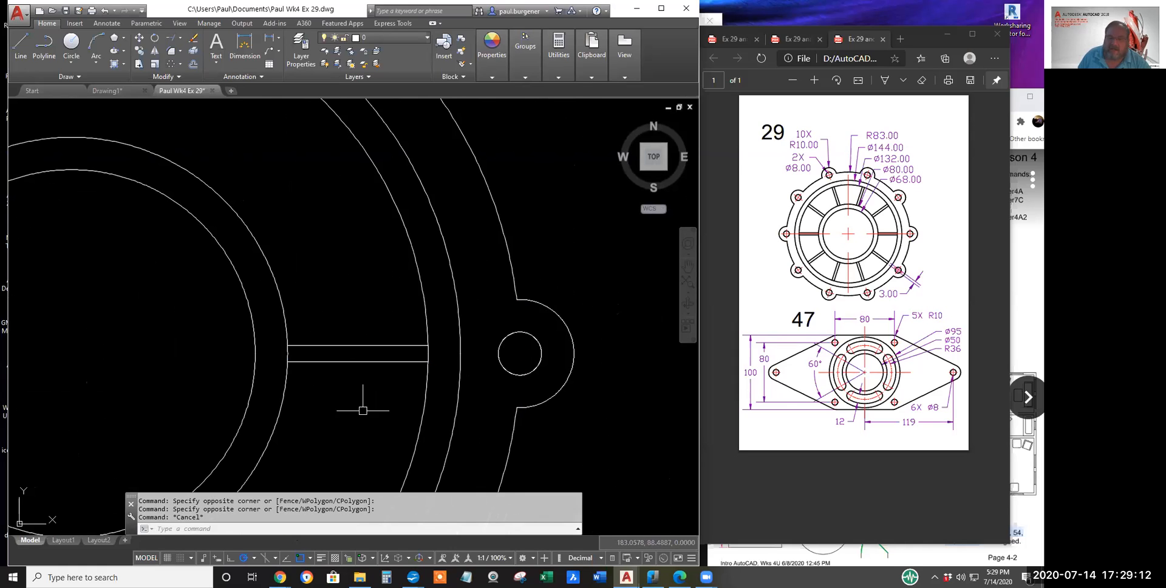
pyautogui.scroll(-4, 639, 404)
pyautogui.moveTo(638, 404); pyautogui.dragTo(597, 387, button='middle')
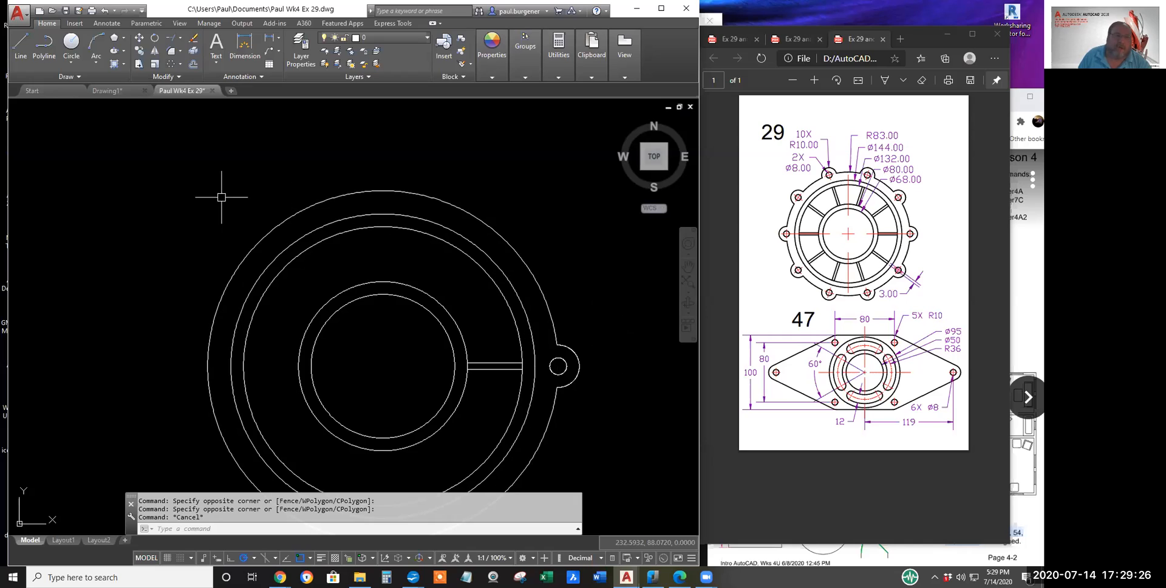
pyautogui.click(180, 63)
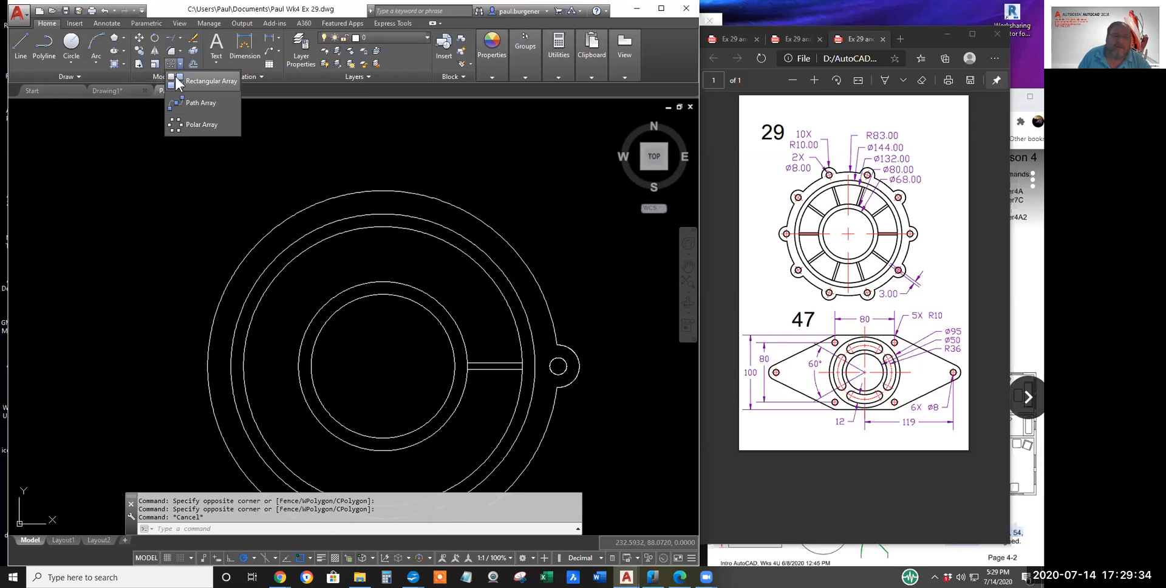
pyautogui.click(174, 124)
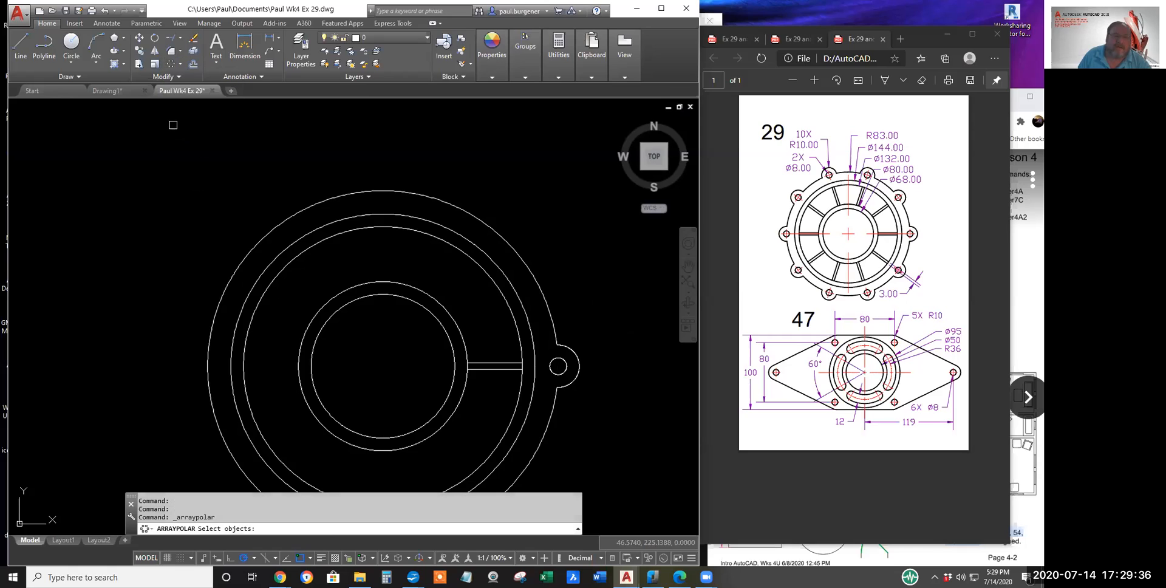
pyautogui.click(429, 331)
pyautogui.click(605, 403)
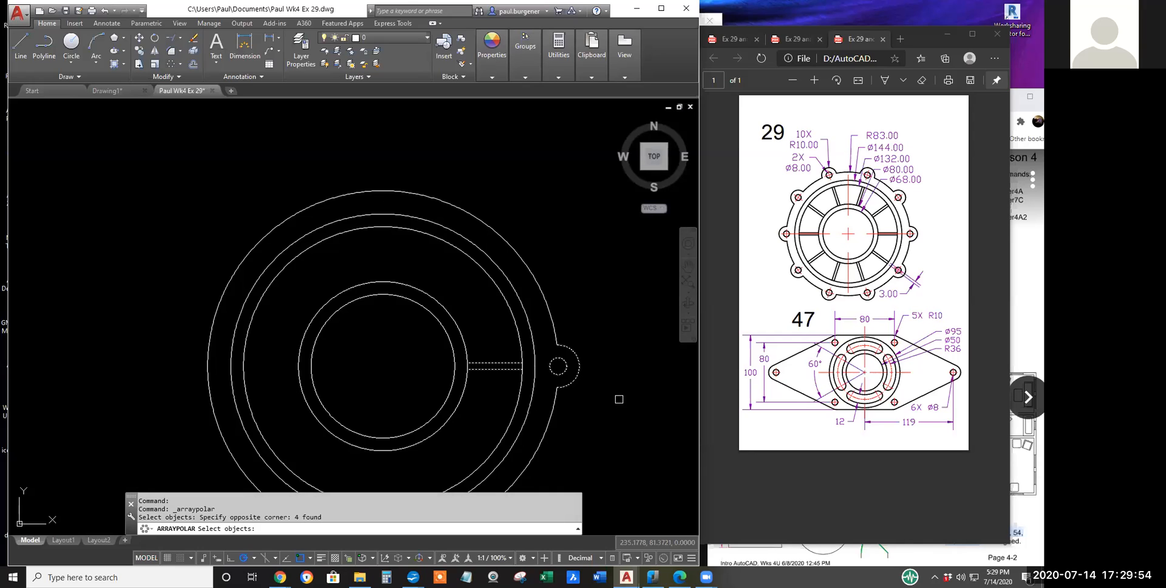
pyautogui.press('Escape')
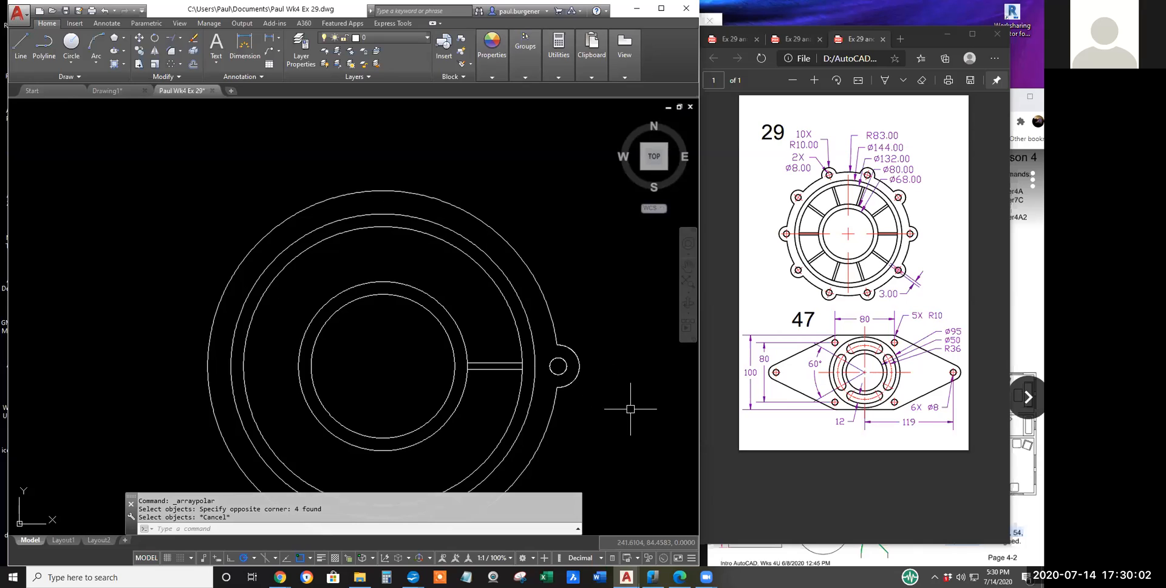
# Step: Draw a three-point arc opening to the right in the empty area left of the circles
pyautogui.click(96, 42)
pyautogui.click(112, 175)
pyautogui.click(79, 195)
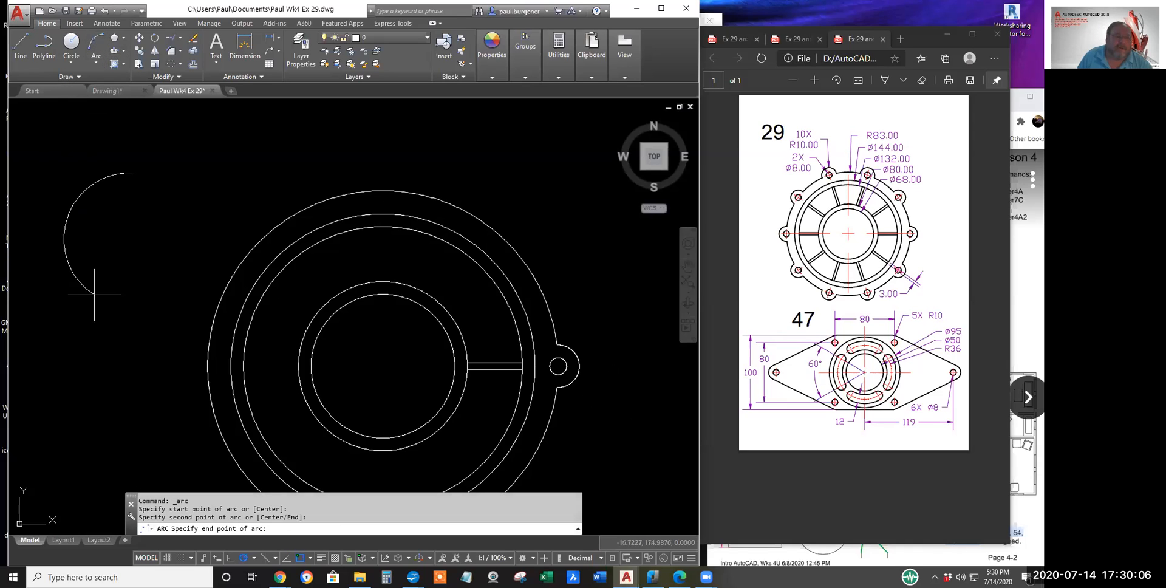
pyautogui.click(110, 303)
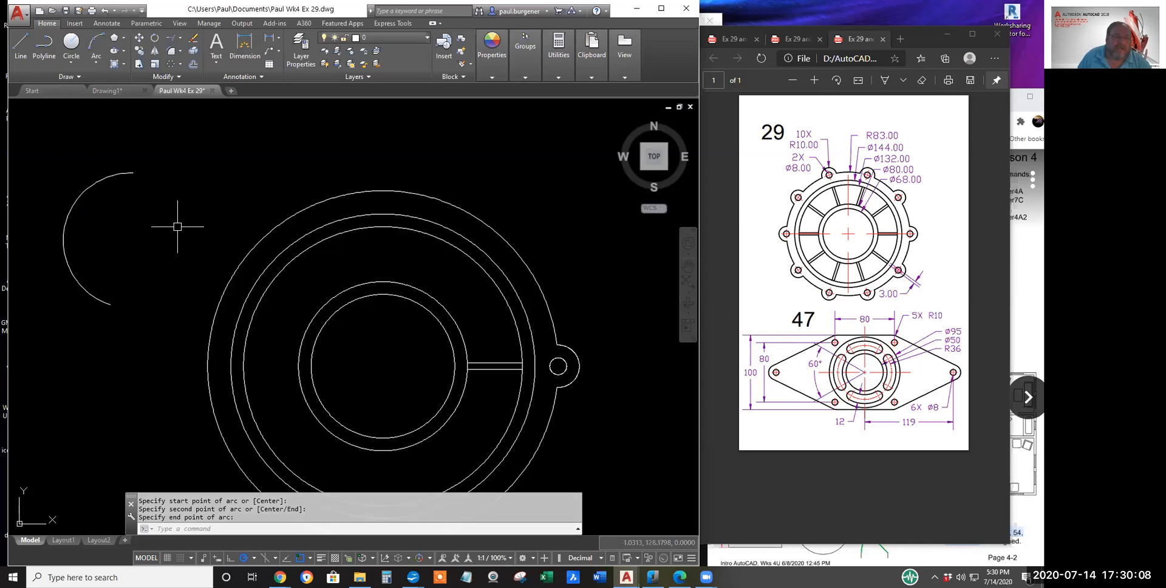
# Step: Convert the three-point arc beside the part into a polyline with Edit Polyline and close it into a full circle
pyautogui.click(177, 77)
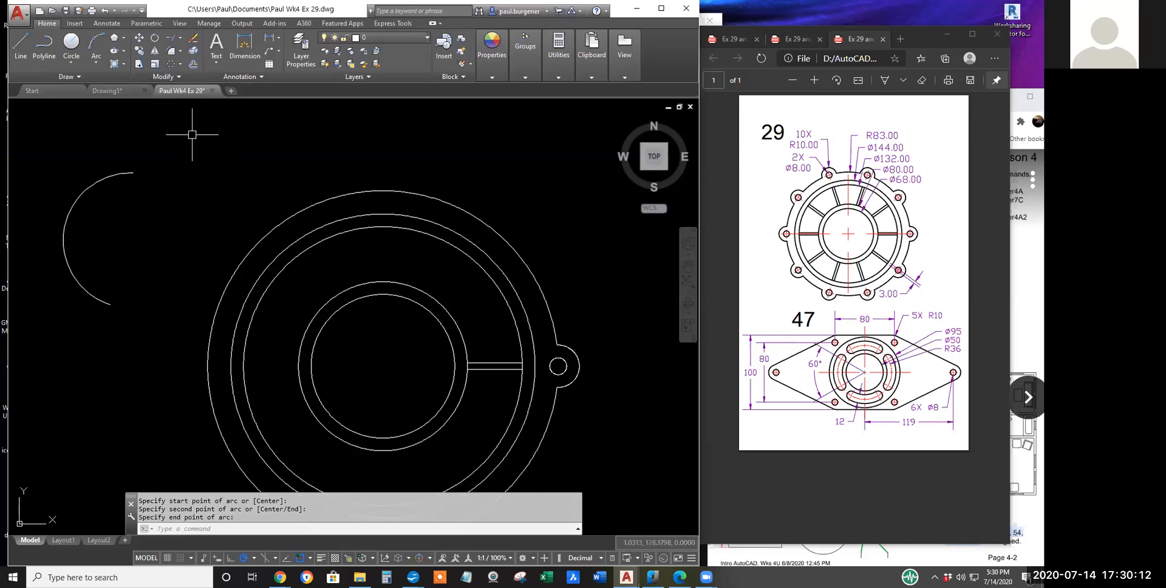
pyautogui.click(178, 77)
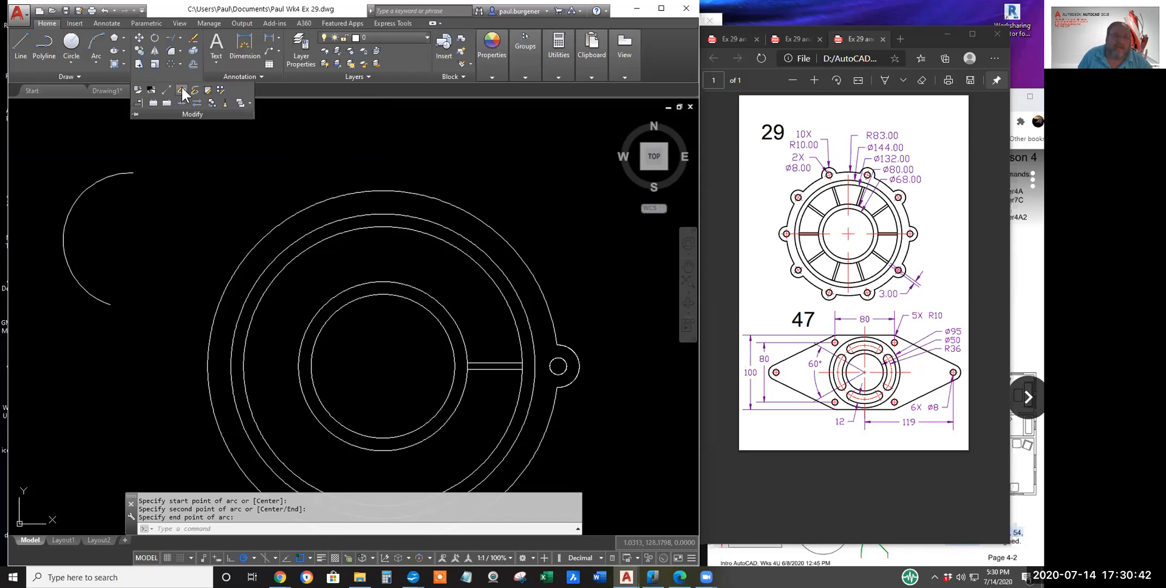
pyautogui.click(181, 89)
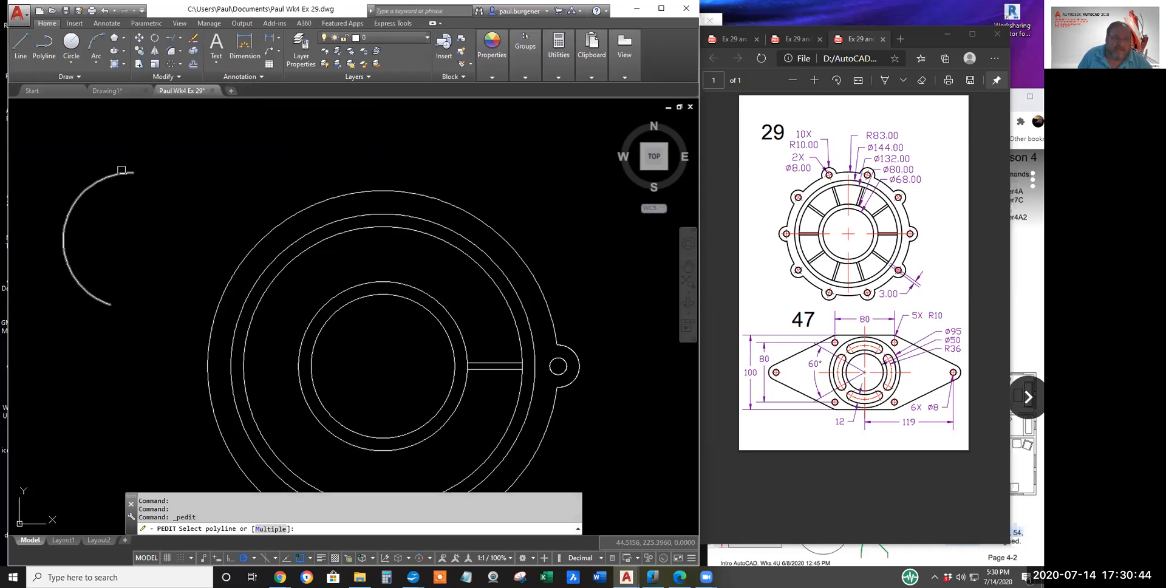
pyautogui.click(120, 174)
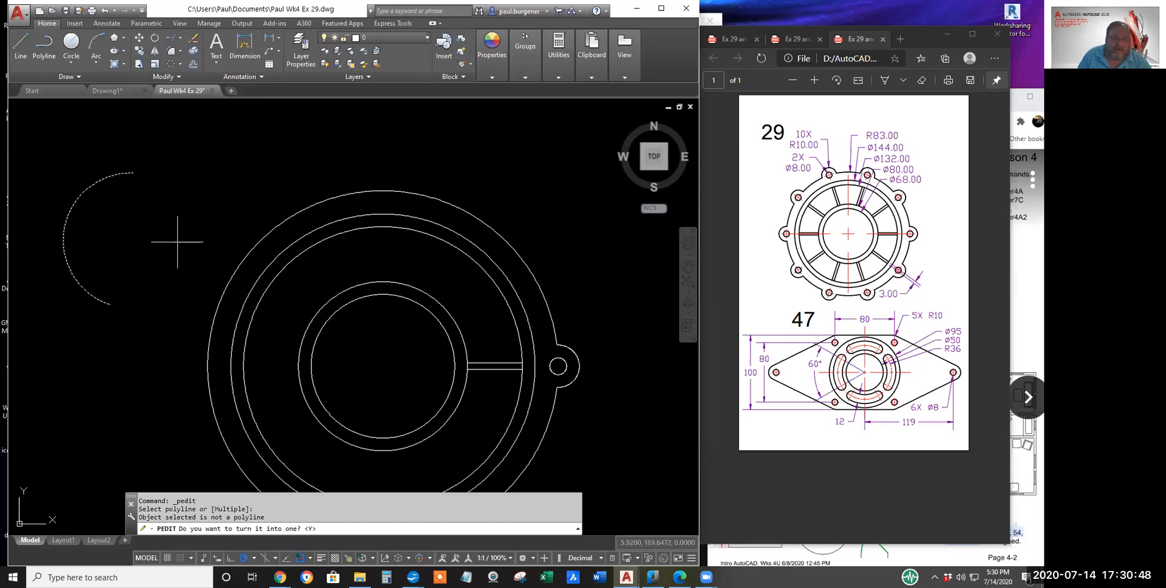
pyautogui.press('Return')
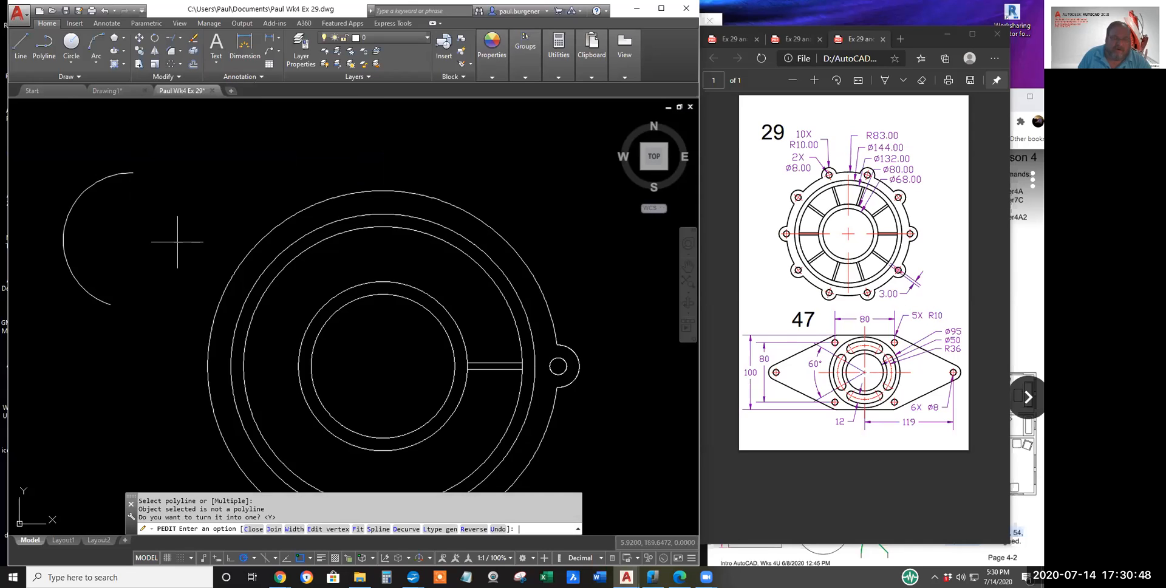
pyautogui.click(253, 529)
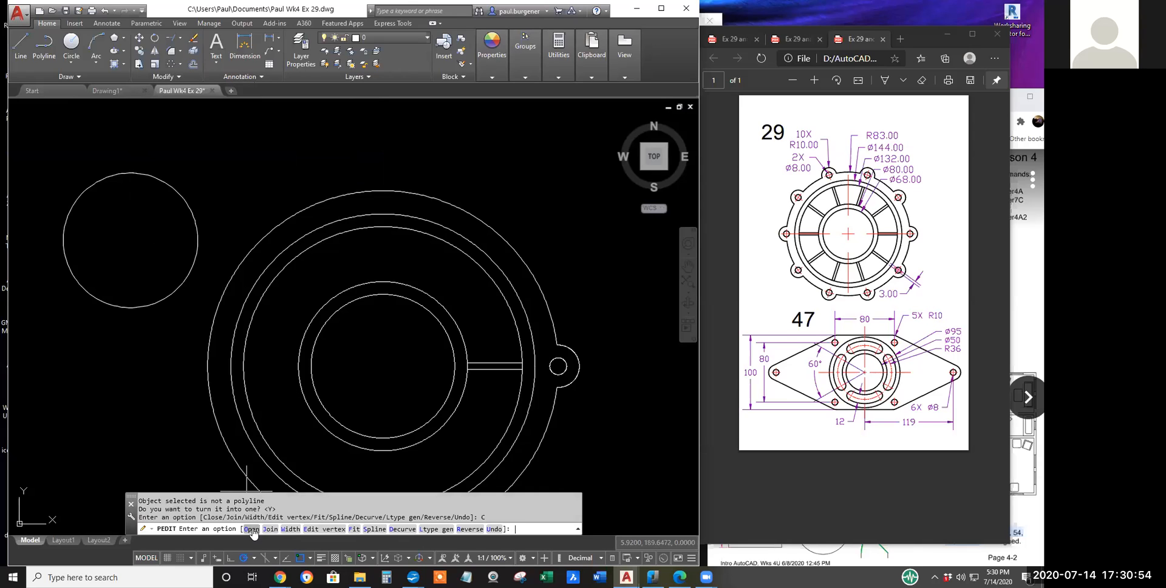
# Step: Create a polar array of the two rib lines, the lug arc and its hole about the centre of the concentric circles
pyautogui.click(169, 61)
pyautogui.click(421, 335)
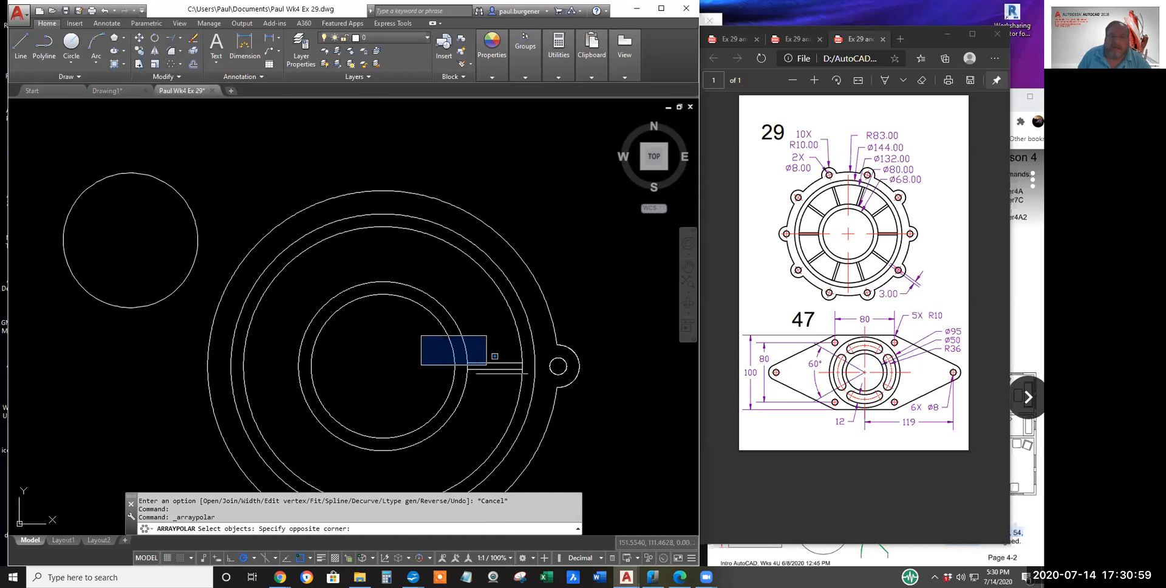
pyautogui.click(598, 401)
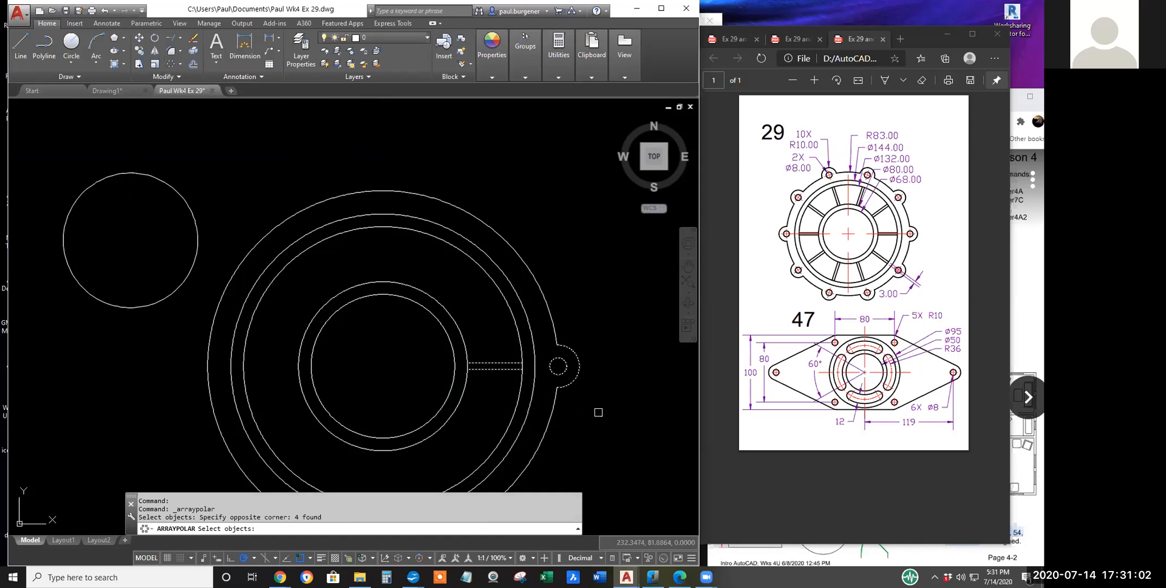
pyautogui.press('Return')
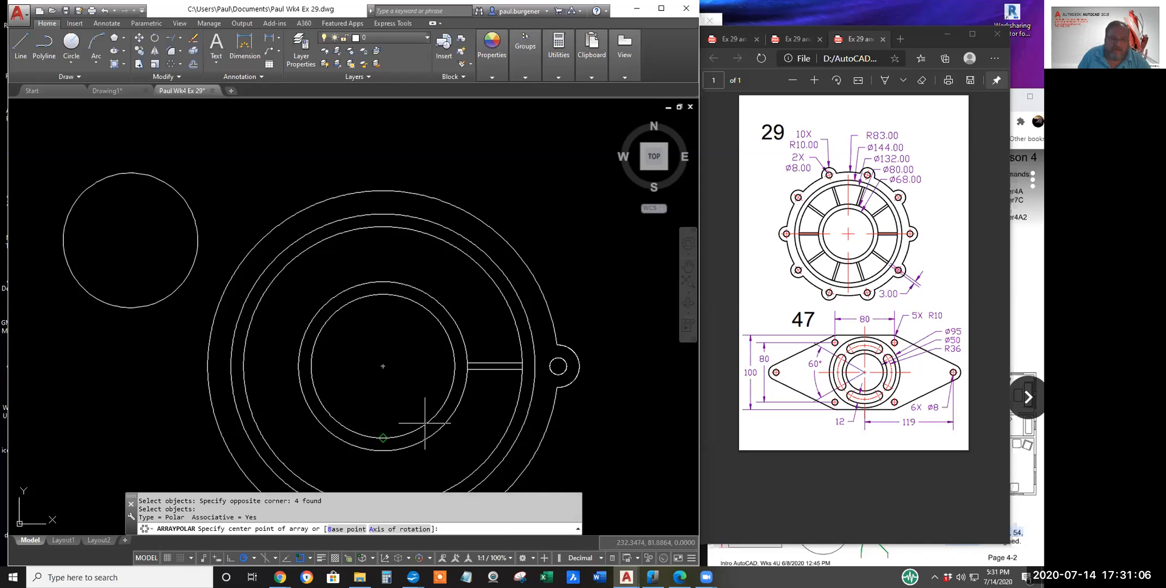
pyautogui.click(383, 365)
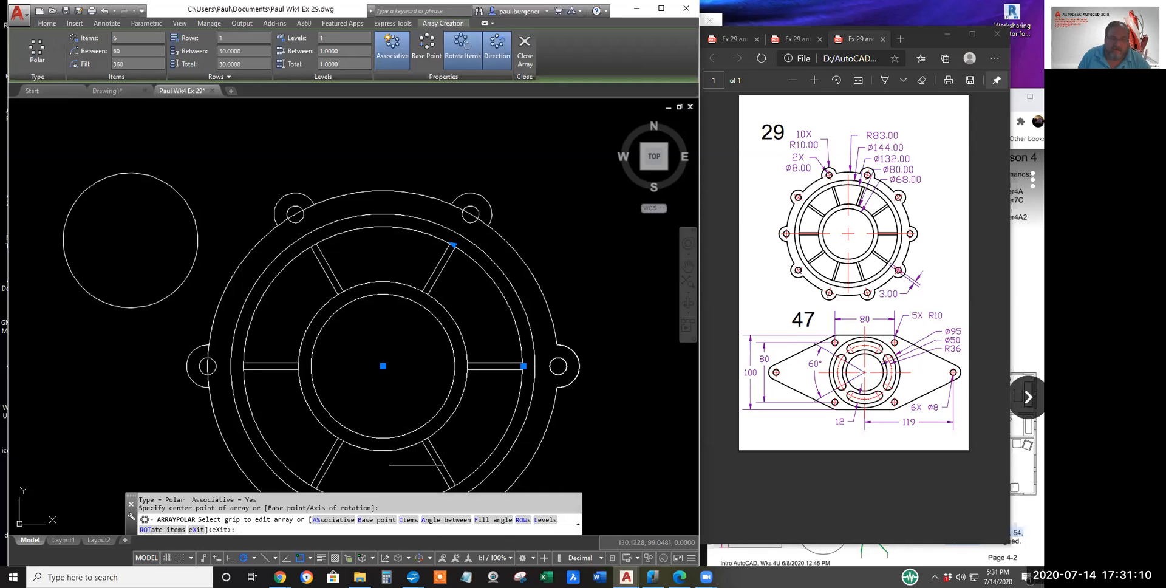
# Step: Set the polar array to 10 items and finish it
pyautogui.rightClick(560, 213)
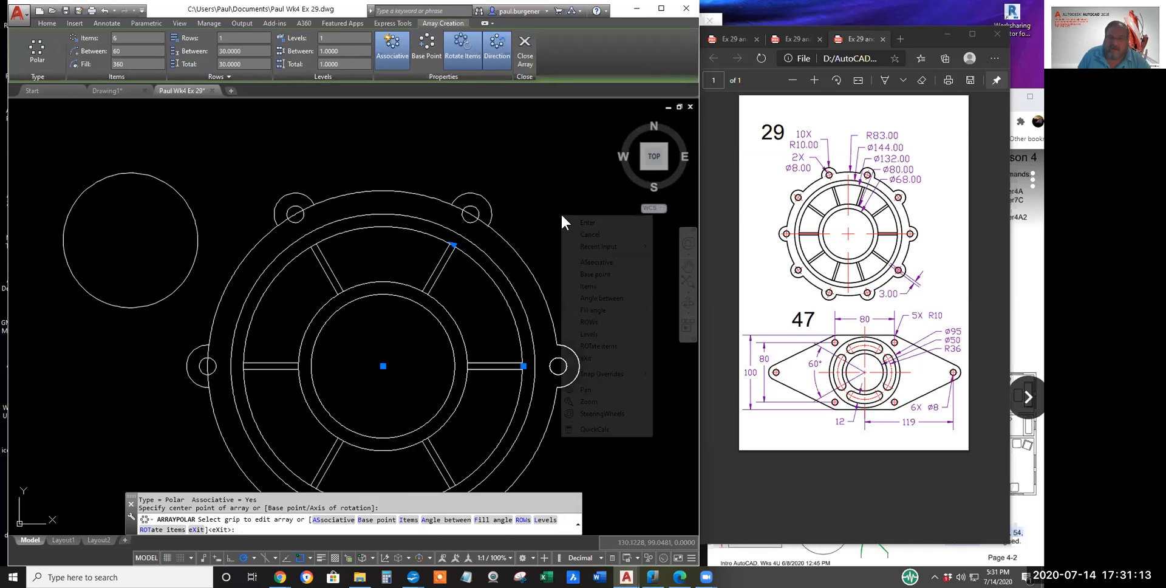
pyautogui.click(591, 287)
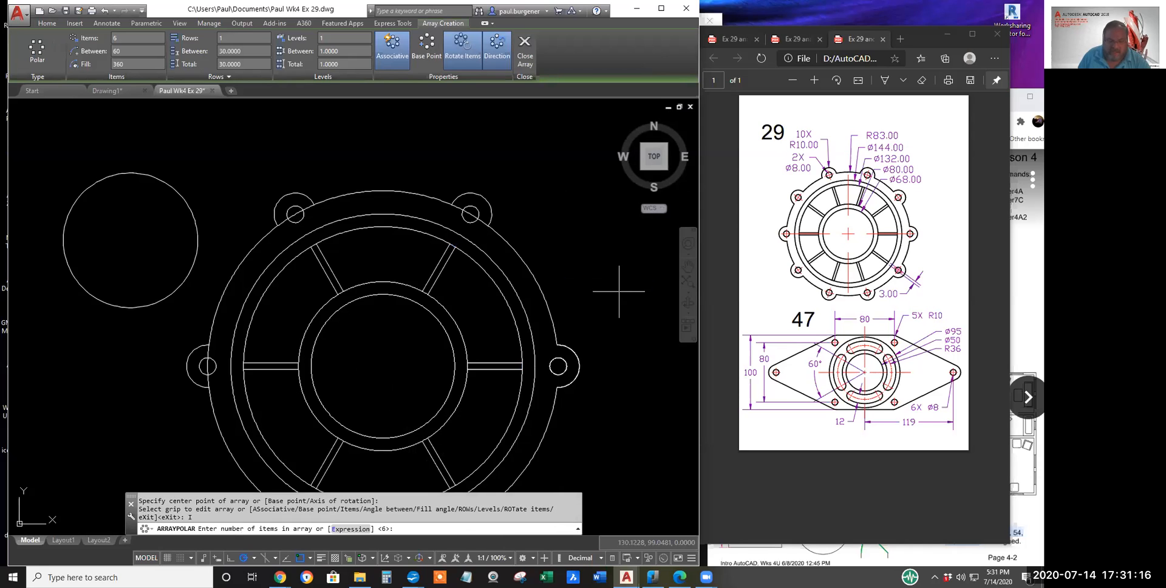
pyautogui.write('10')
pyautogui.press('Return')
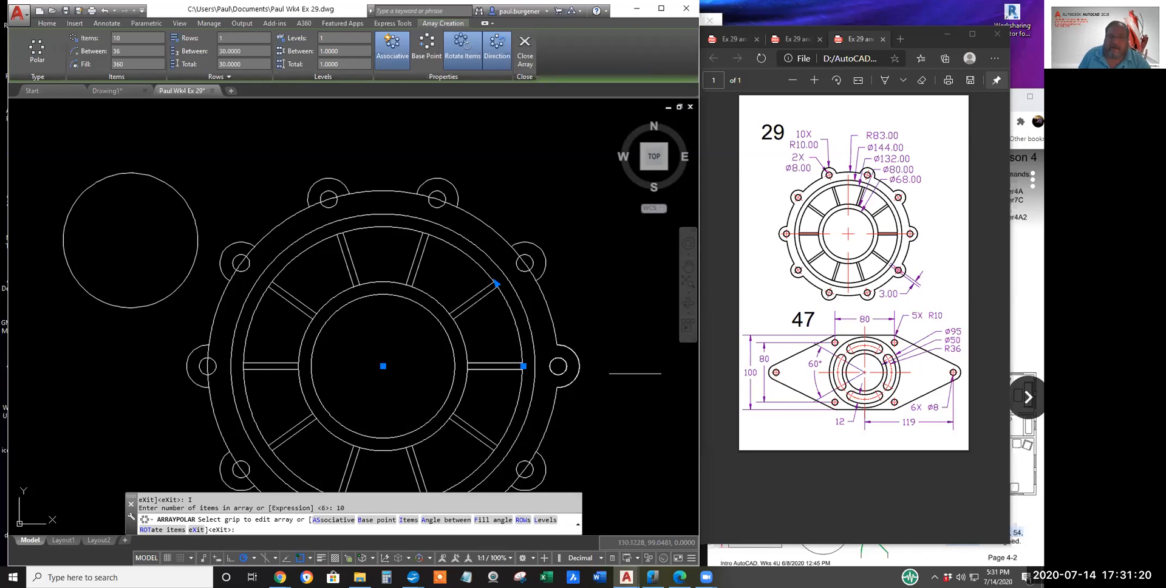
pyautogui.moveTo(617, 362); pyautogui.dragTo(555, 343, button='middle')
pyautogui.press('Escape')
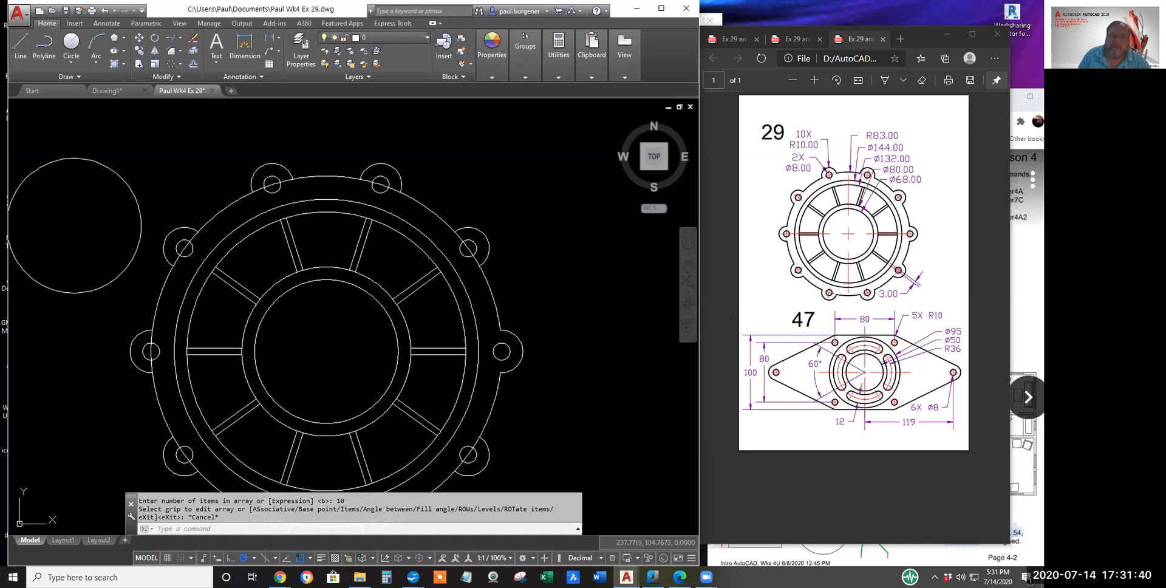
pyautogui.write('1')
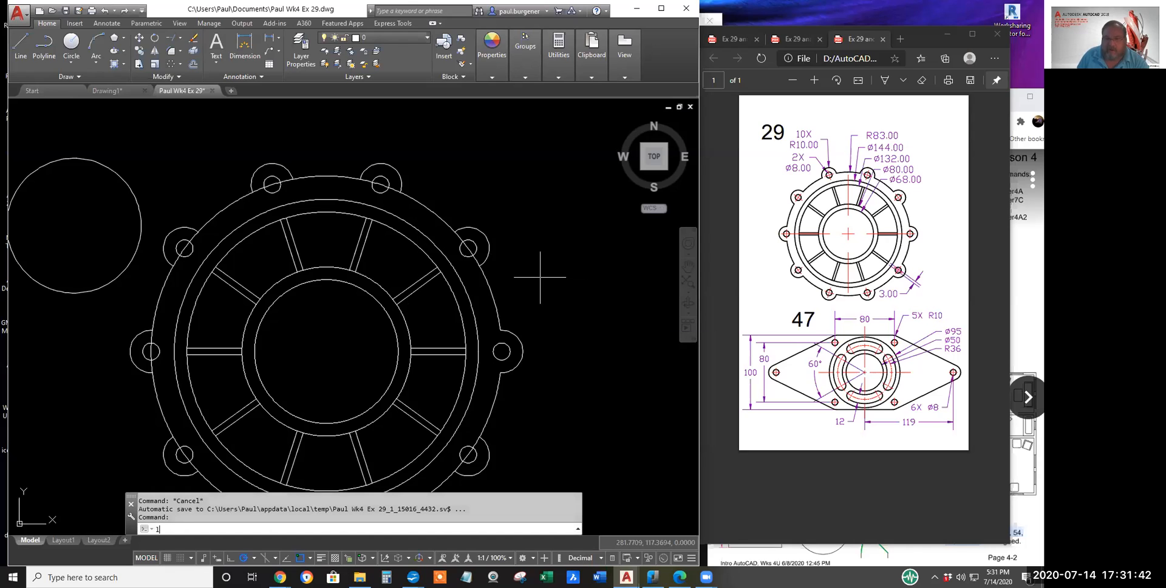
pyautogui.press('Return')
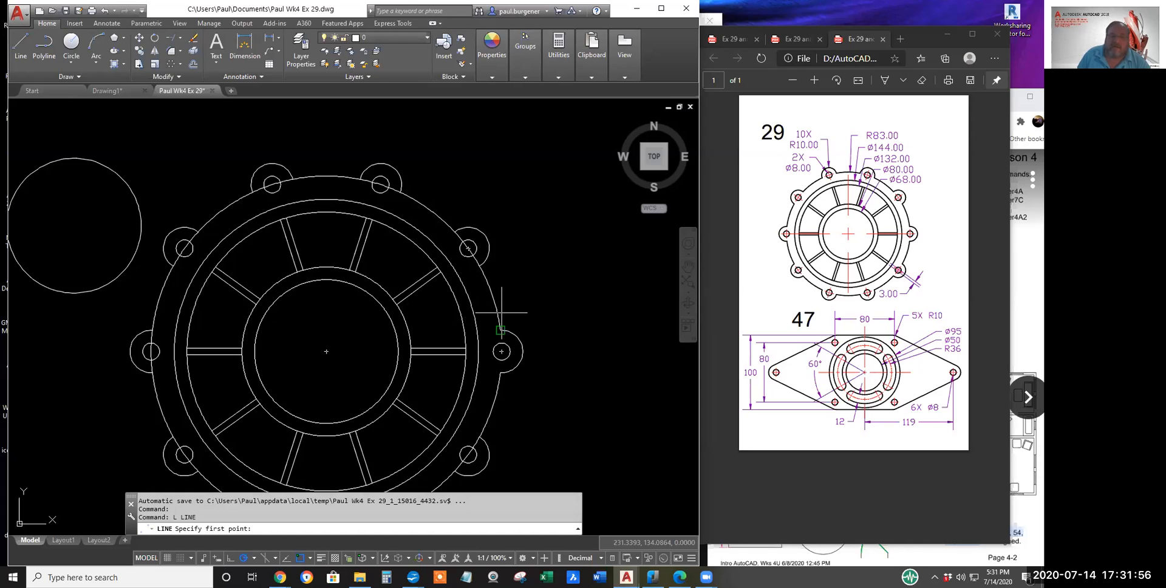
pyautogui.click(180, 38)
pyautogui.click(188, 67)
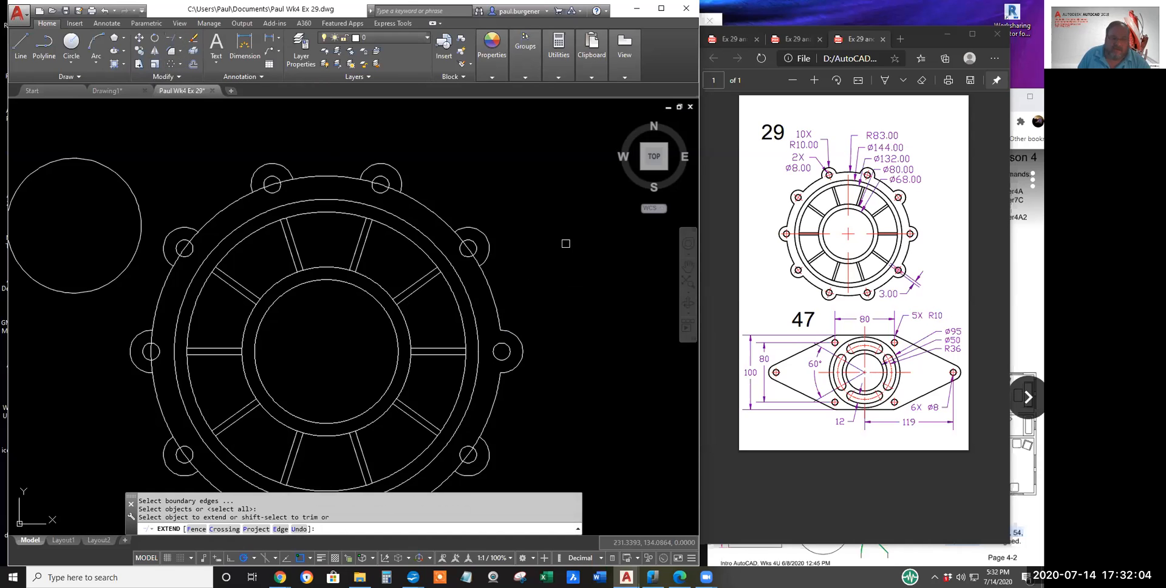
pyautogui.click(477, 257)
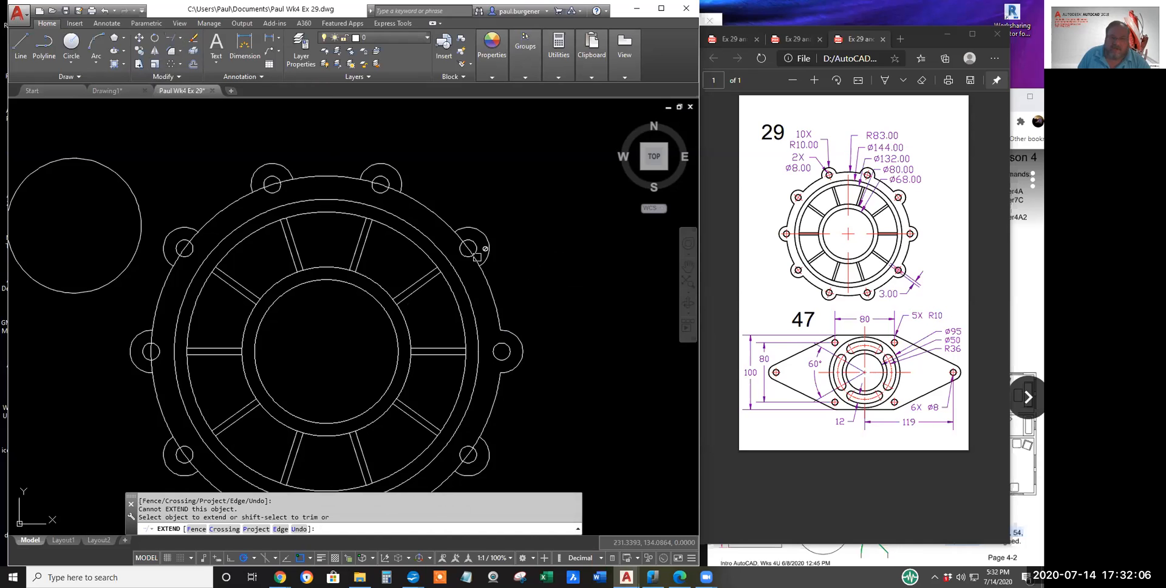
pyautogui.scroll(3, 477, 257)
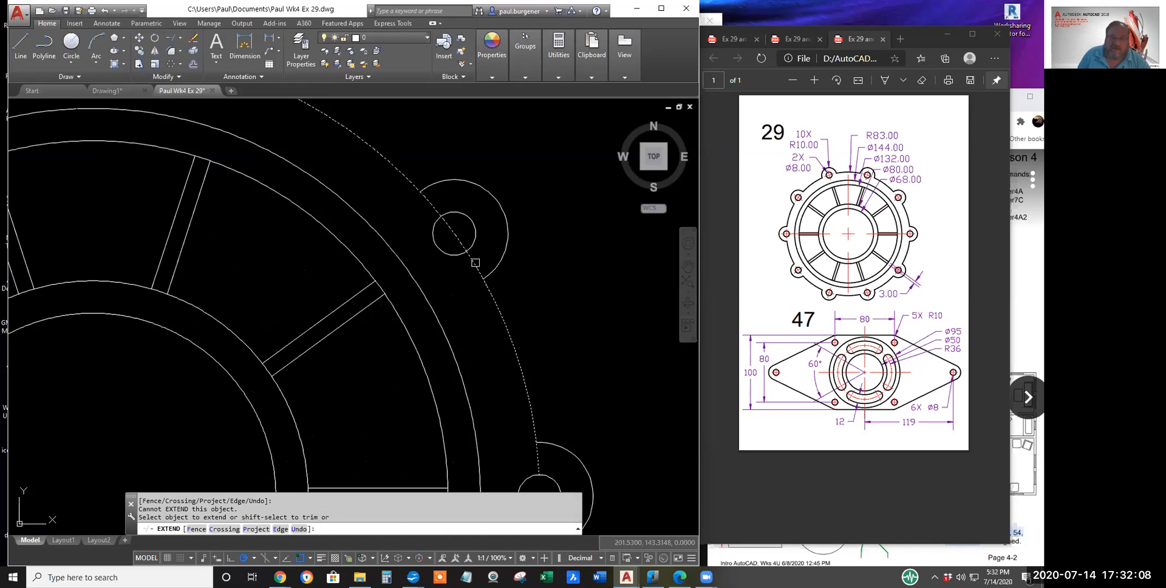
pyautogui.click(476, 262)
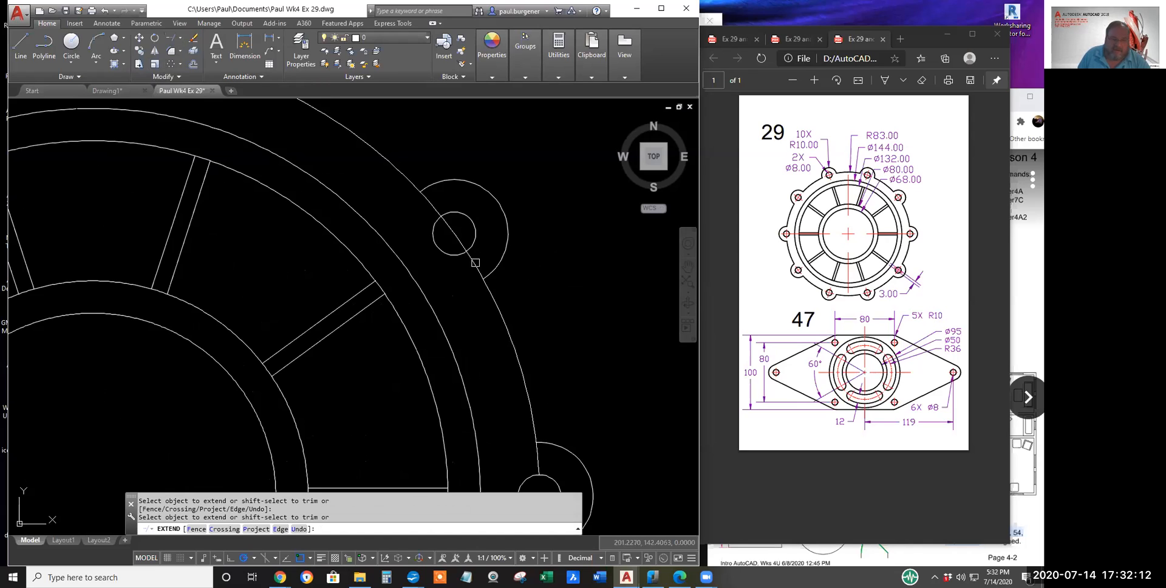
pyautogui.press('Escape')
pyautogui.press('Escape')
pyautogui.press('Escape')
# Step: Trim the outer R83 arc inside the lug above the original one, using all objects as cutting edges, to isolate the segment between both lugs
pyautogui.click(180, 37)
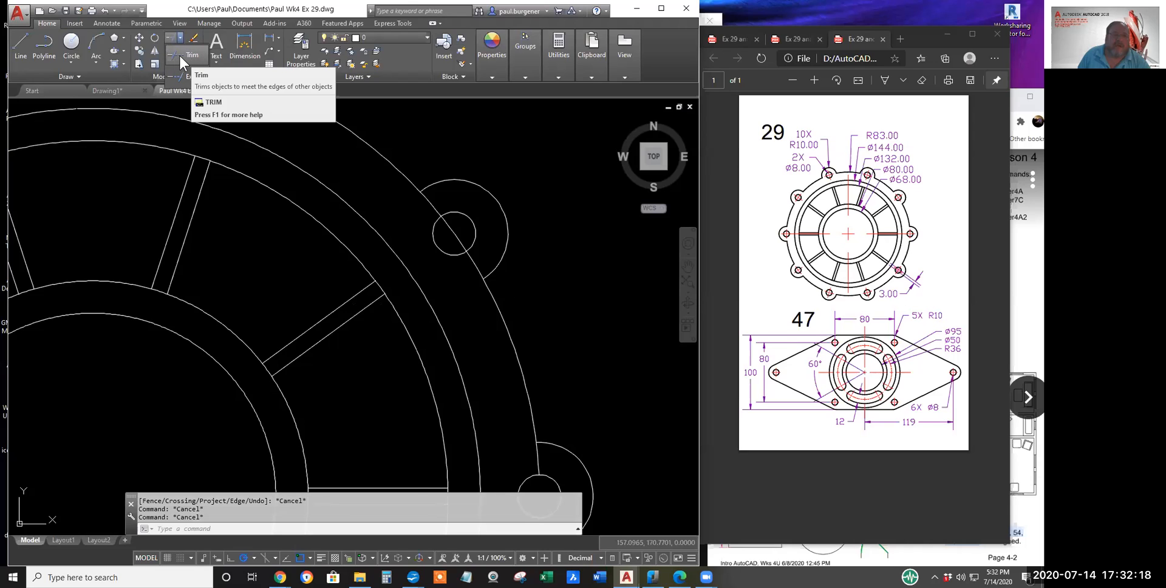
pyautogui.click(178, 54)
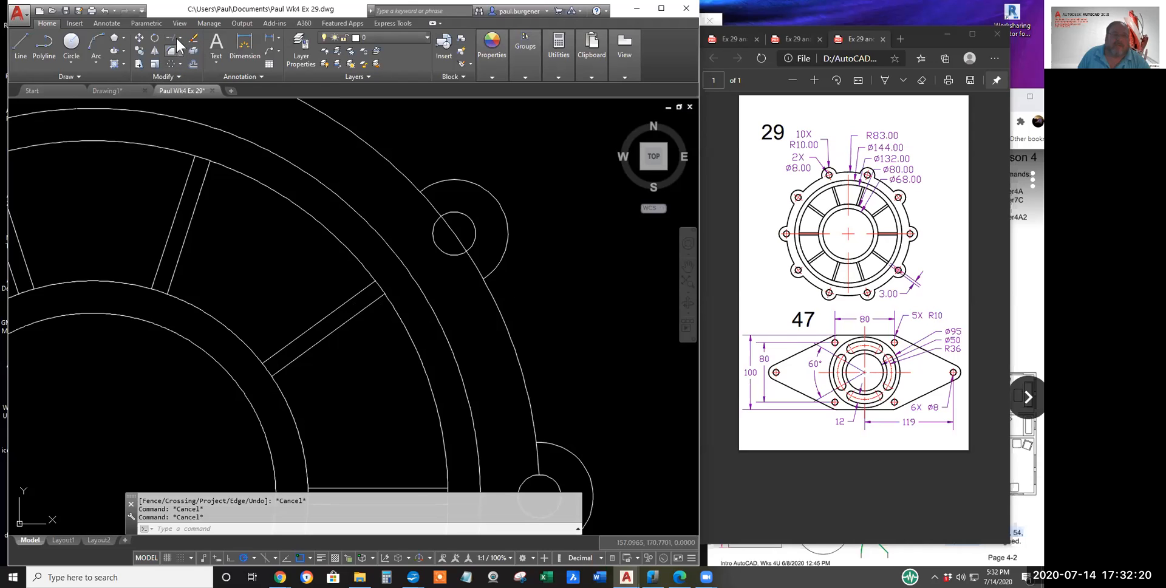
pyautogui.click(178, 38)
pyautogui.click(180, 54)
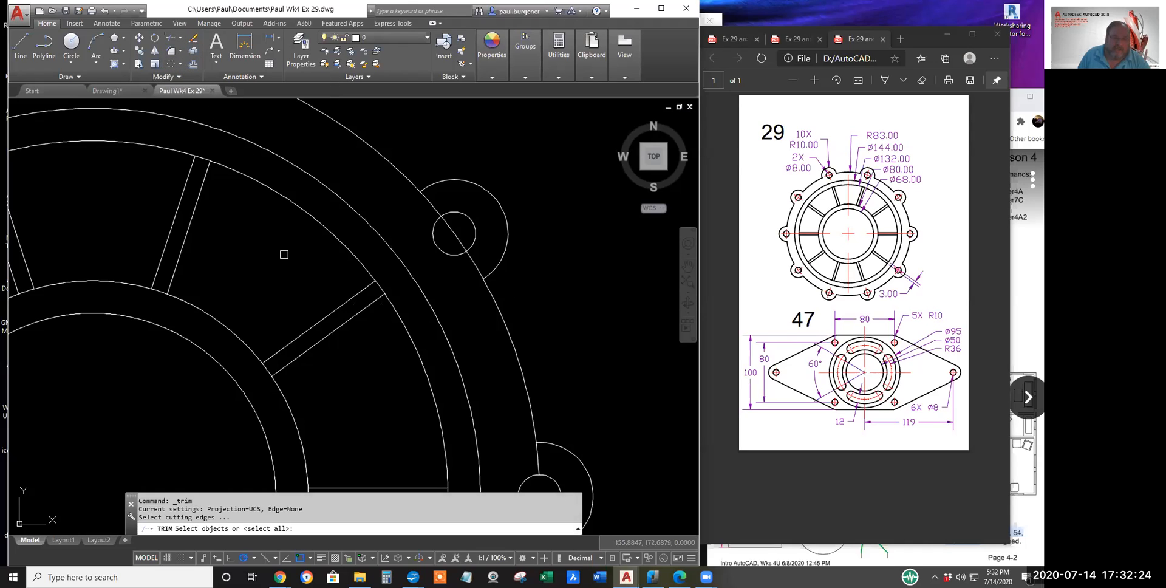
pyautogui.press('Return')
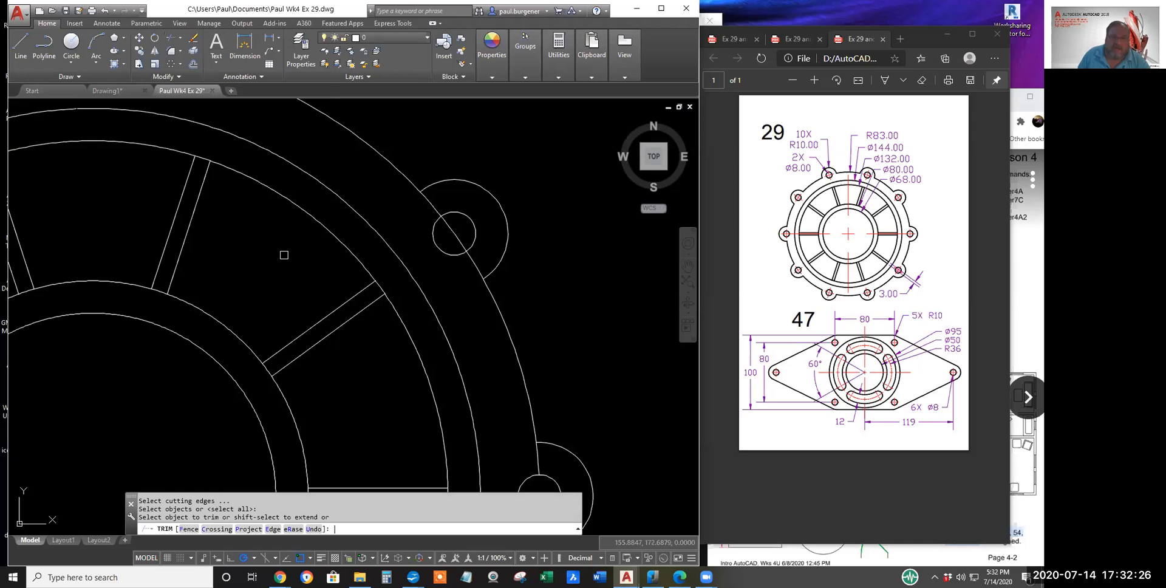
pyautogui.click(347, 317)
pyautogui.click(292, 413)
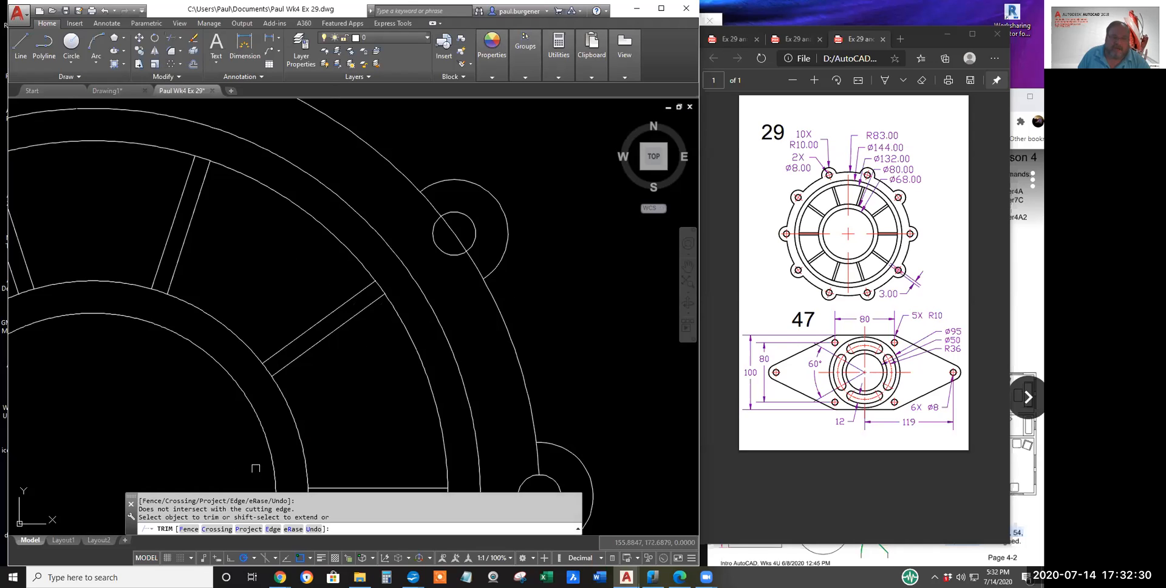
pyautogui.click(476, 266)
pyautogui.click(541, 449)
pyautogui.click(540, 452)
pyautogui.scroll(-4, 573, 382)
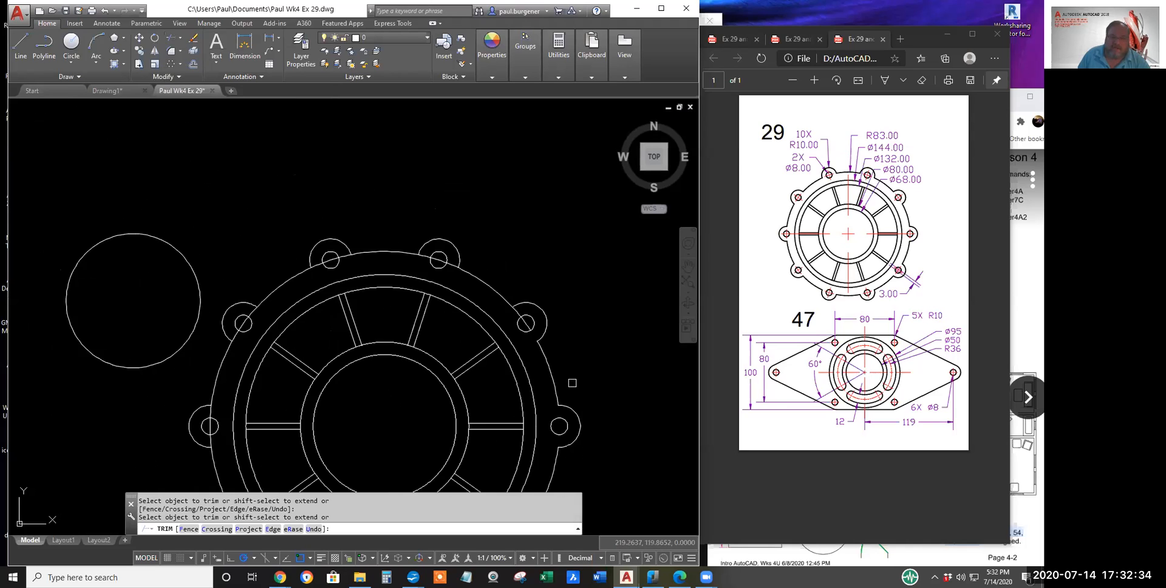
pyautogui.moveTo(607, 399); pyautogui.dragTo(520, 312, button='middle')
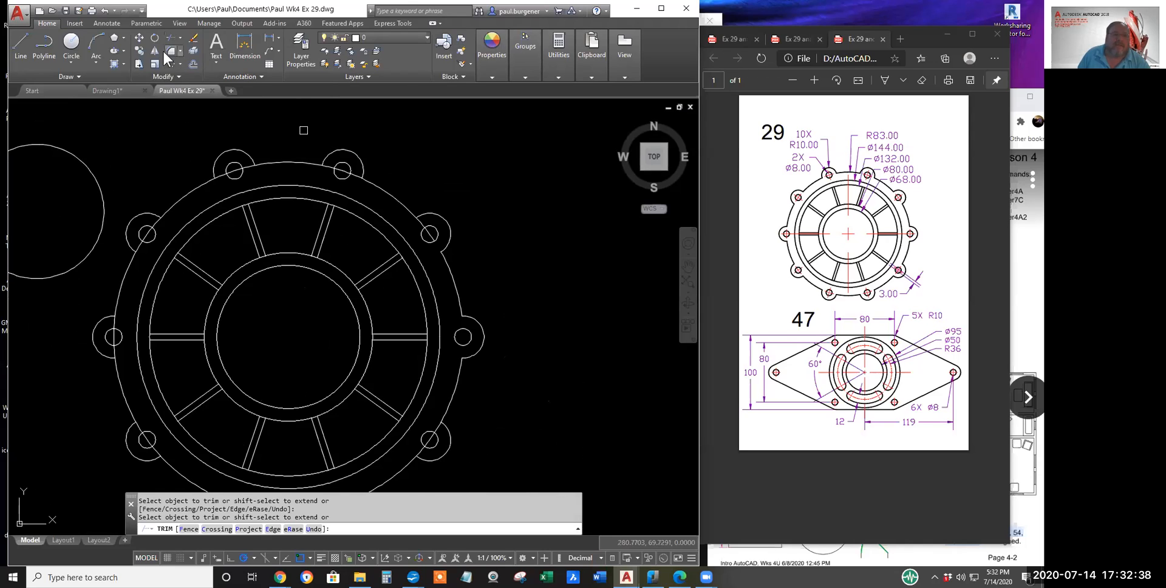
pyautogui.press('Return')
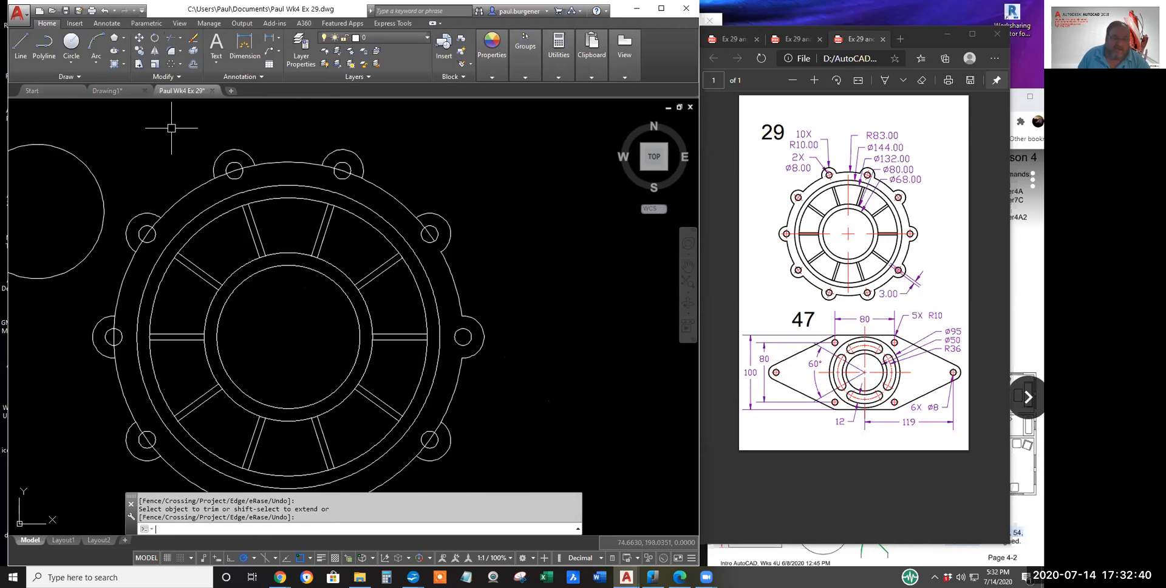
# Step: Erase the long remaining piece of the outer R83 arc, keeping only the short segment between the two neighbouring lugs
pyautogui.click(194, 42)
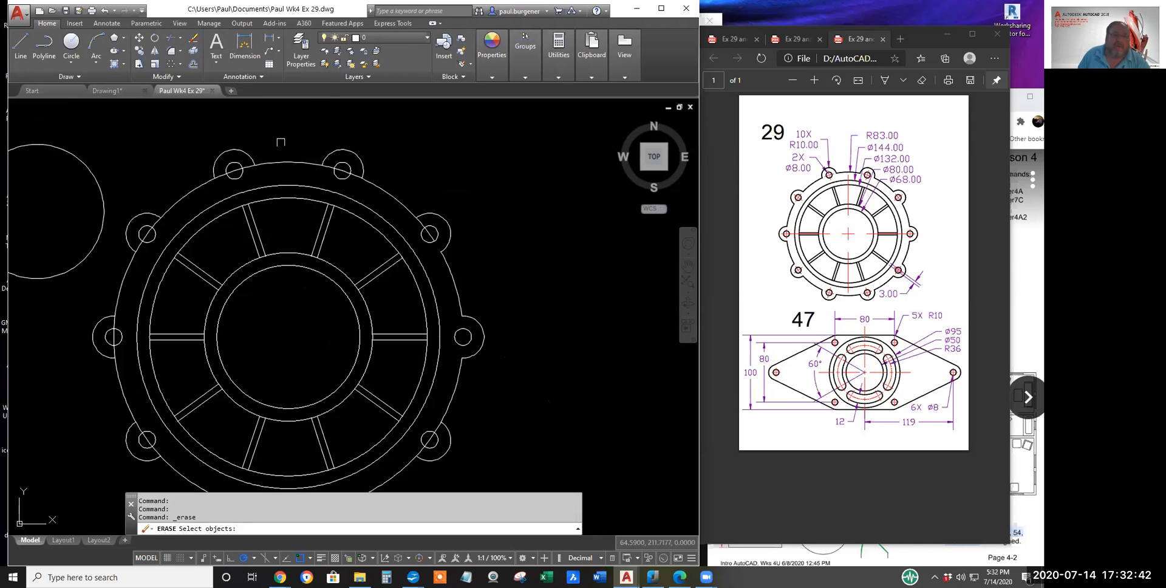
pyautogui.click(303, 166)
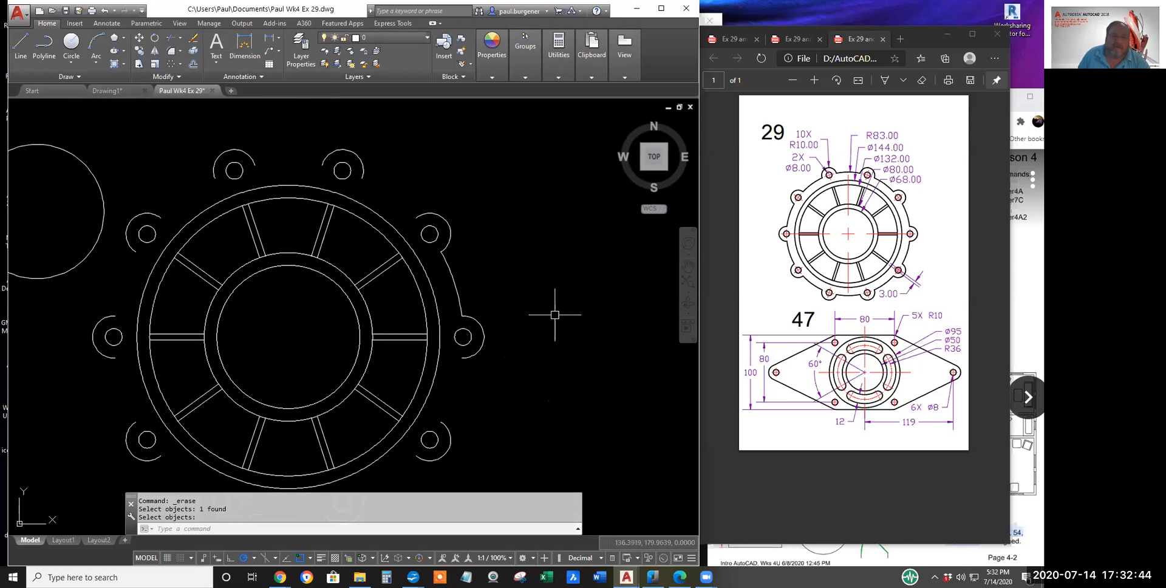
pyautogui.scroll(-3, 573, 332)
pyautogui.moveTo(572, 331); pyautogui.dragTo(580, 308, button='middle')
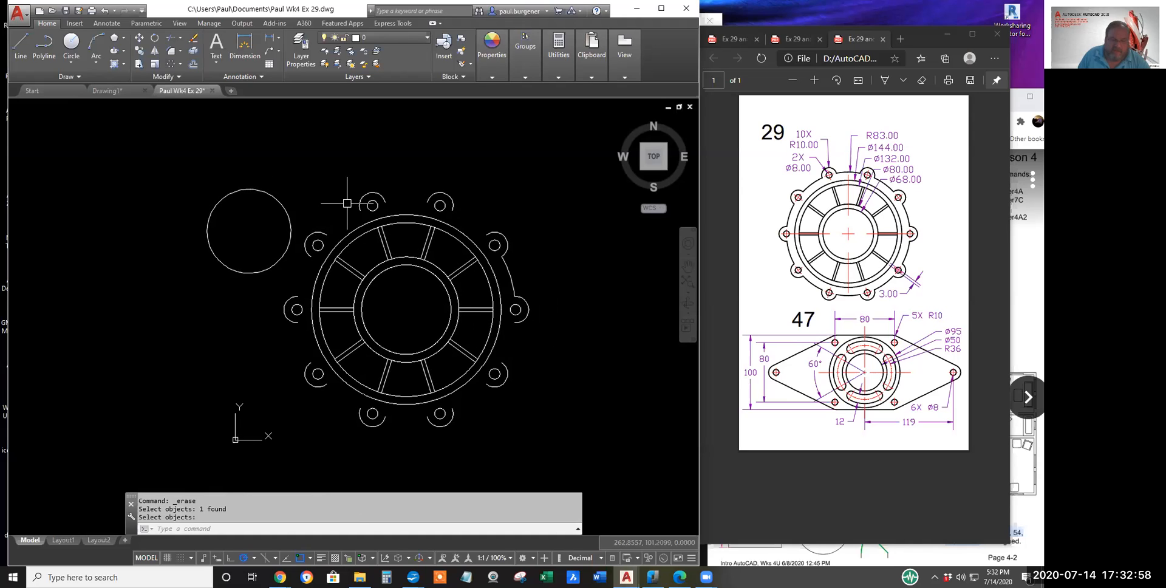
# Step: Erase the closed practice polyline circle beside the part with a crossing selection
pyautogui.click(193, 38)
pyautogui.click(243, 175)
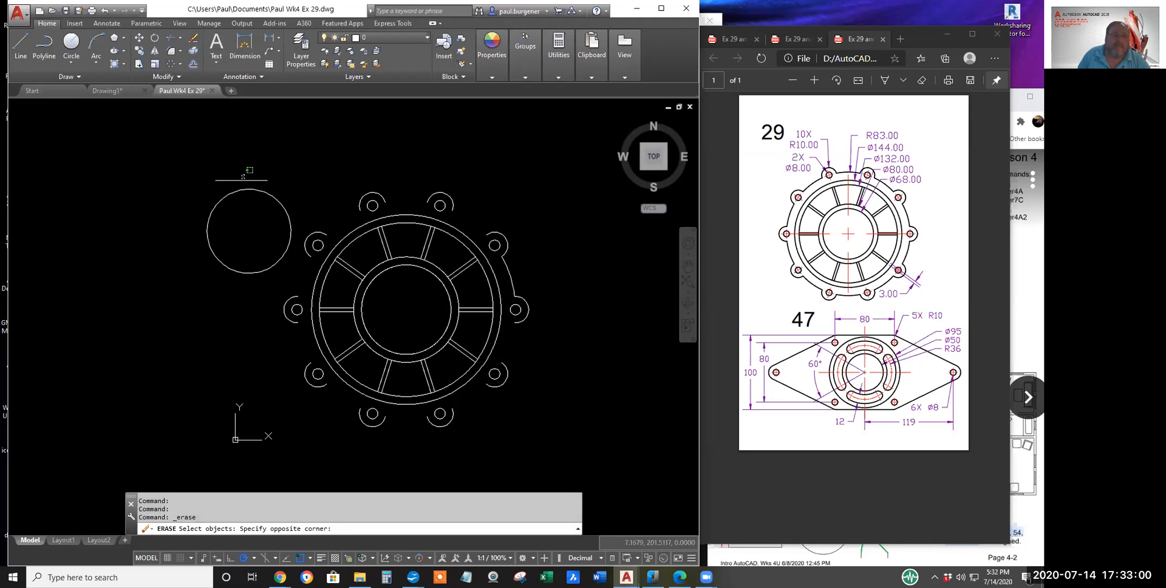
pyautogui.click(218, 207)
pyautogui.press('Return')
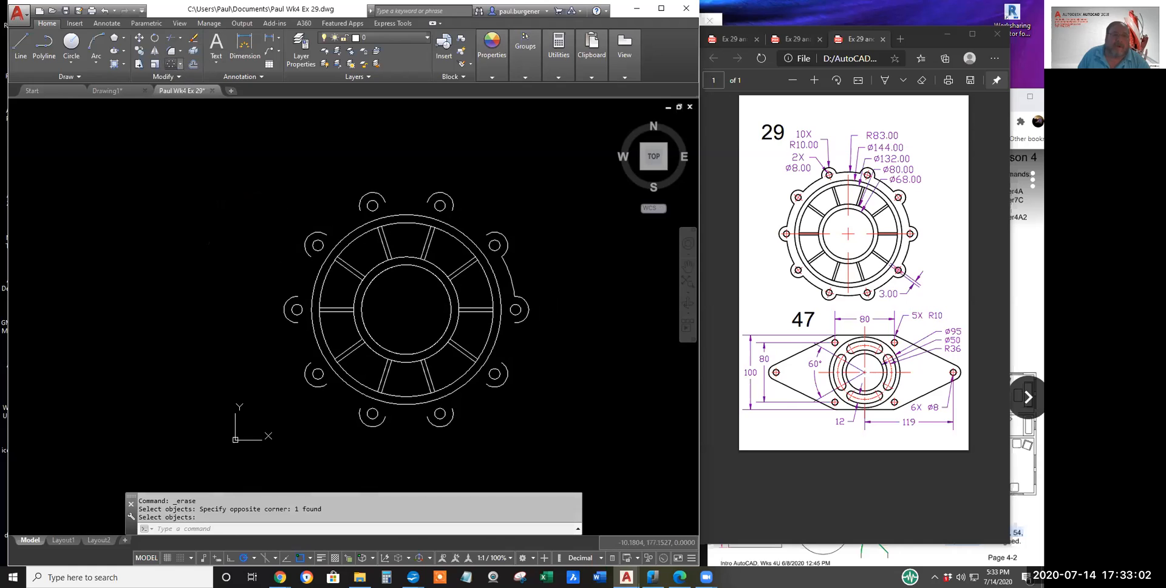
# Step: Create a polar array of the outer R83 arc segment between the two lugs around the part's centre
pyautogui.click(174, 64)
pyautogui.click(510, 272)
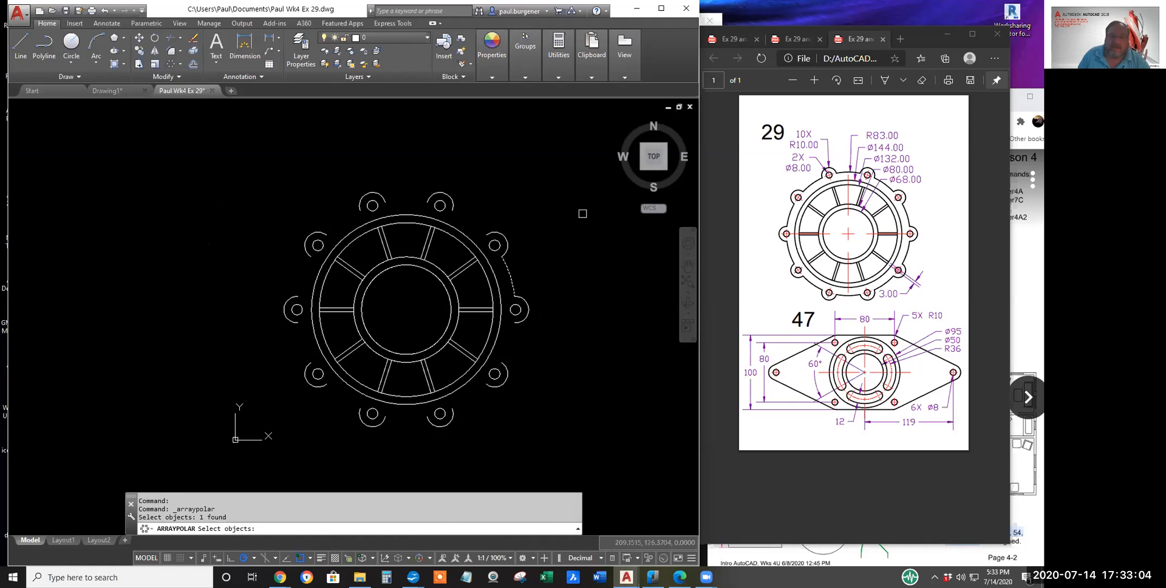
pyautogui.press('Return')
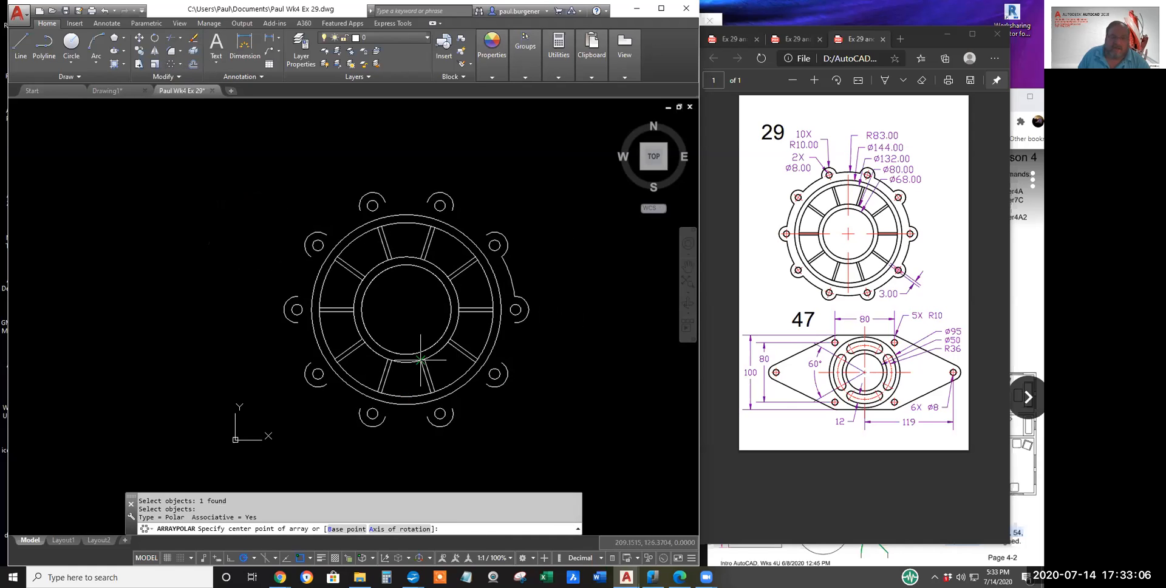
pyautogui.click(406, 309)
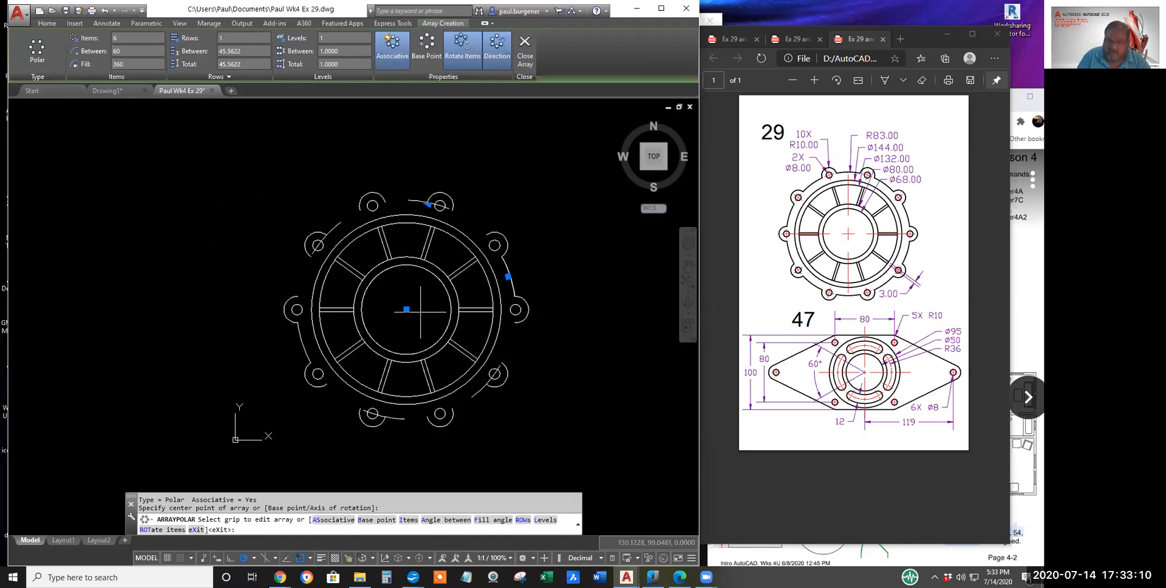
# Step: Set the arc segment's polar array to 10 items and finish it
pyautogui.write('i')
pyautogui.rightClick(564, 281)
pyautogui.click(594, 352)
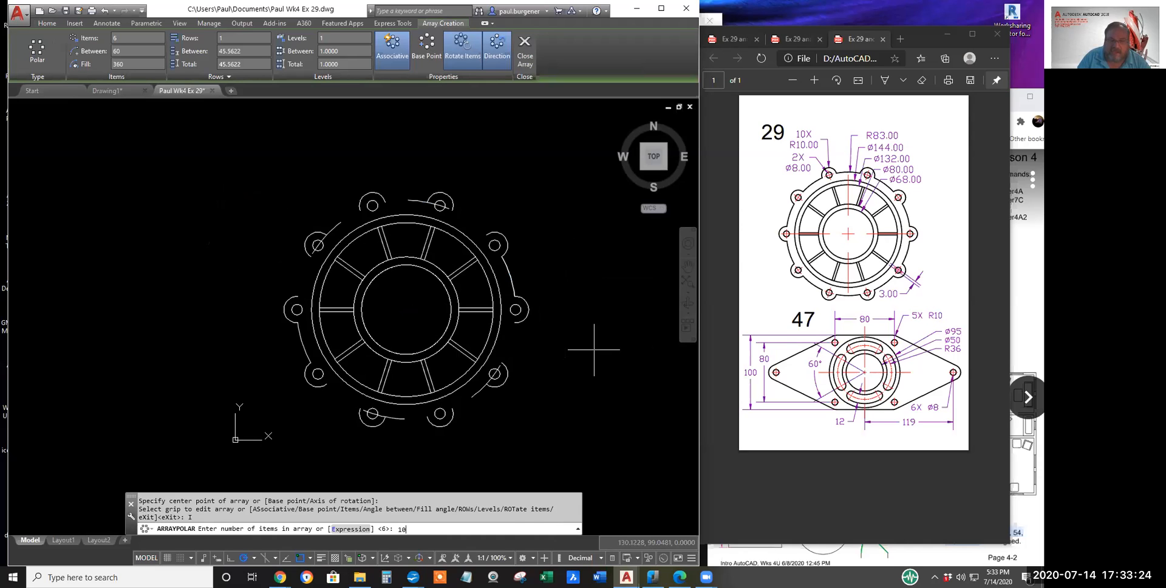
pyautogui.press('Return')
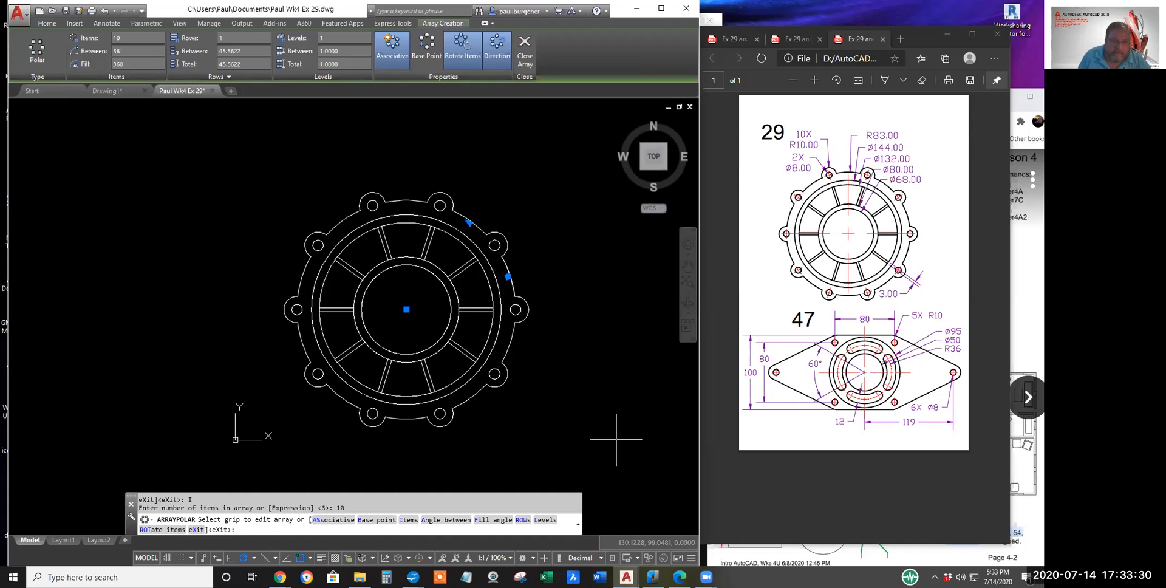
pyautogui.press('Escape')
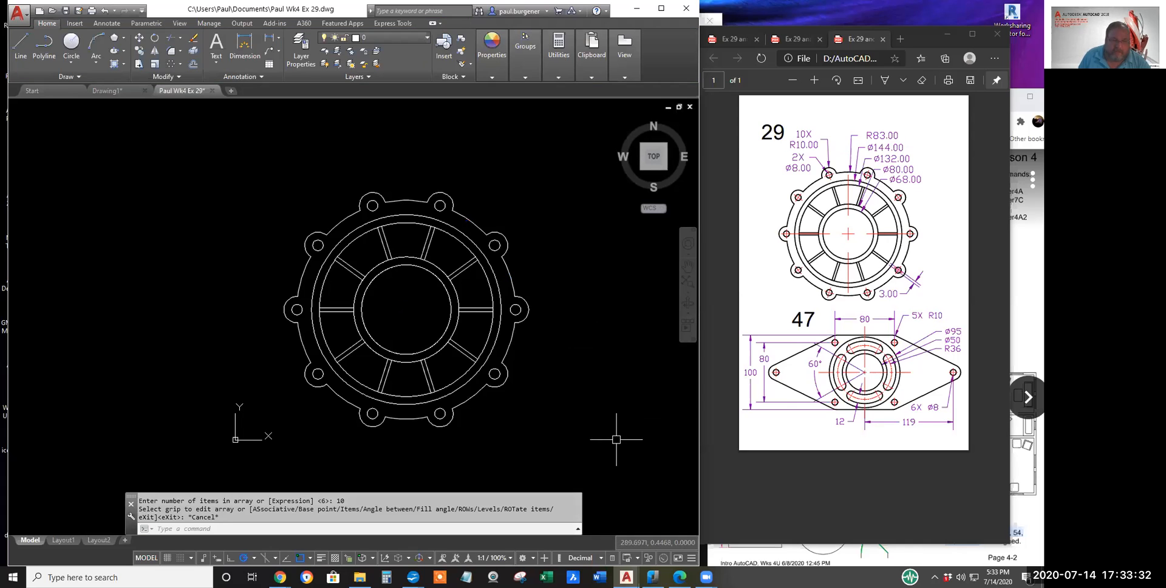
# Step: Save the finished exercise 29 drawing
pyautogui.scroll(-2, 577, 416)
pyautogui.moveTo(577, 419)
pyautogui.mouseDown(button='middle')
pyautogui.moveTo(462, 401)
pyautogui.moveTo(436, 376)
pyautogui.mouseUp(button='middle')
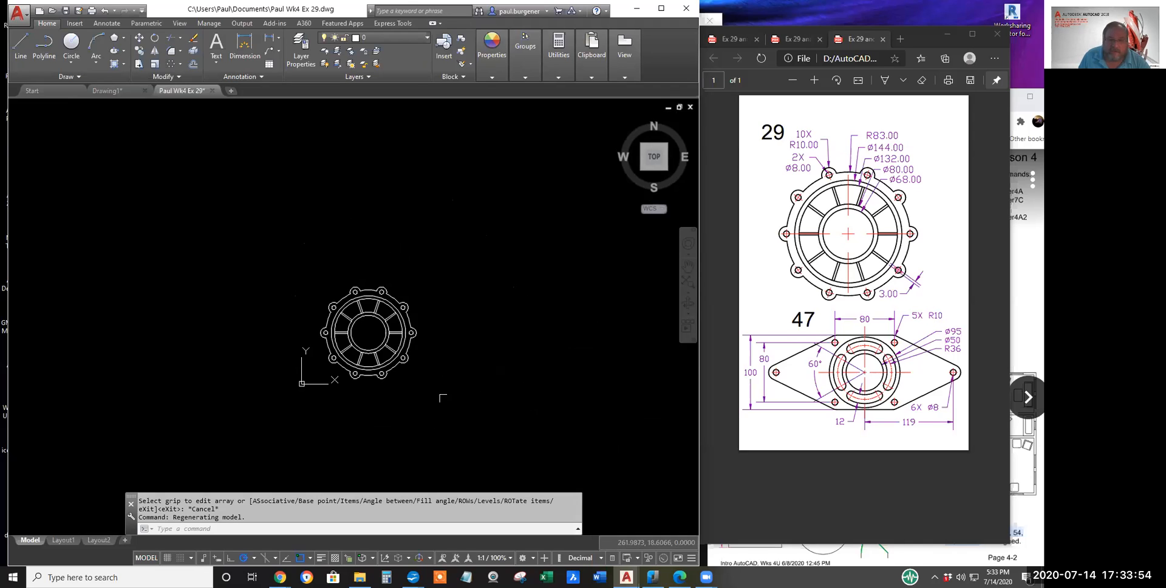
pyautogui.click(66, 11)
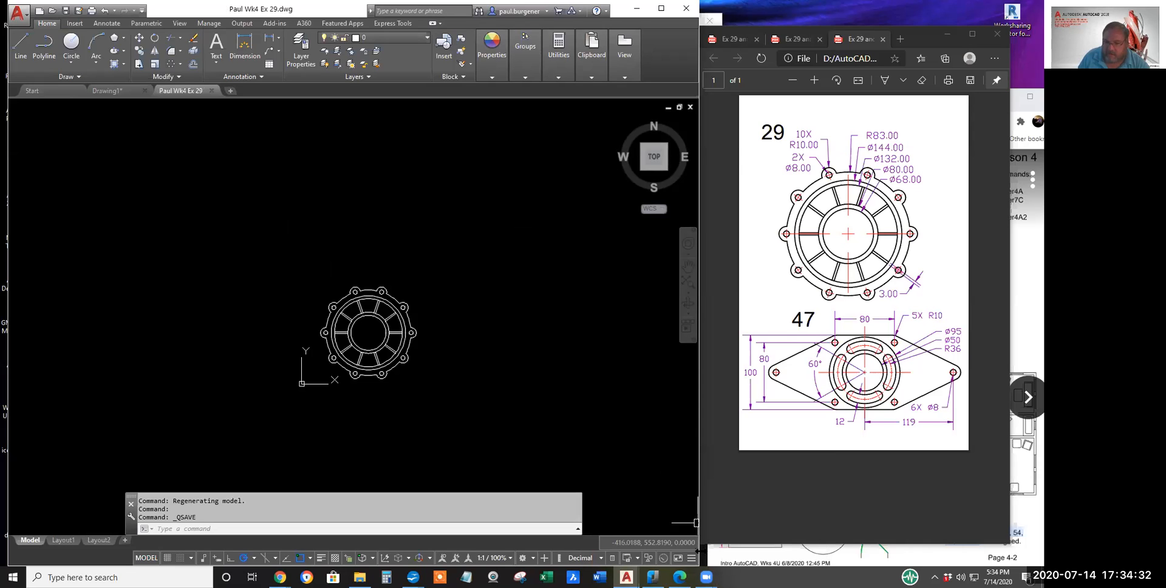
# Step: Narrow the AutoCAD window, switch to the untitled nanoCAD drawing and bring up an empty area beside the floor plan
pyautogui.moveTo(700, 556); pyautogui.dragTo(658, 557)
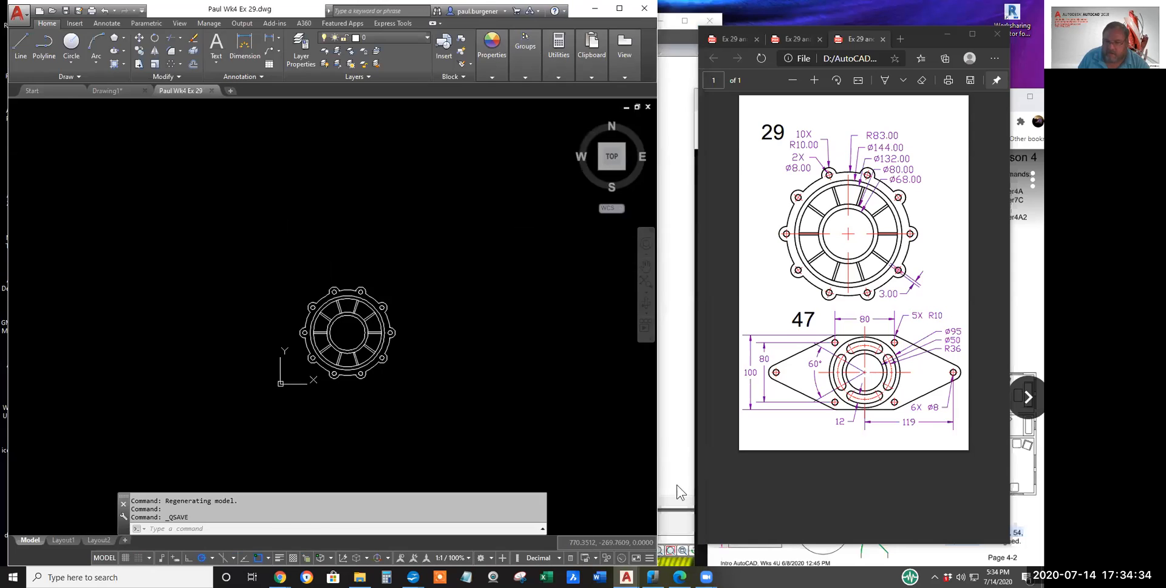
pyautogui.click(676, 484)
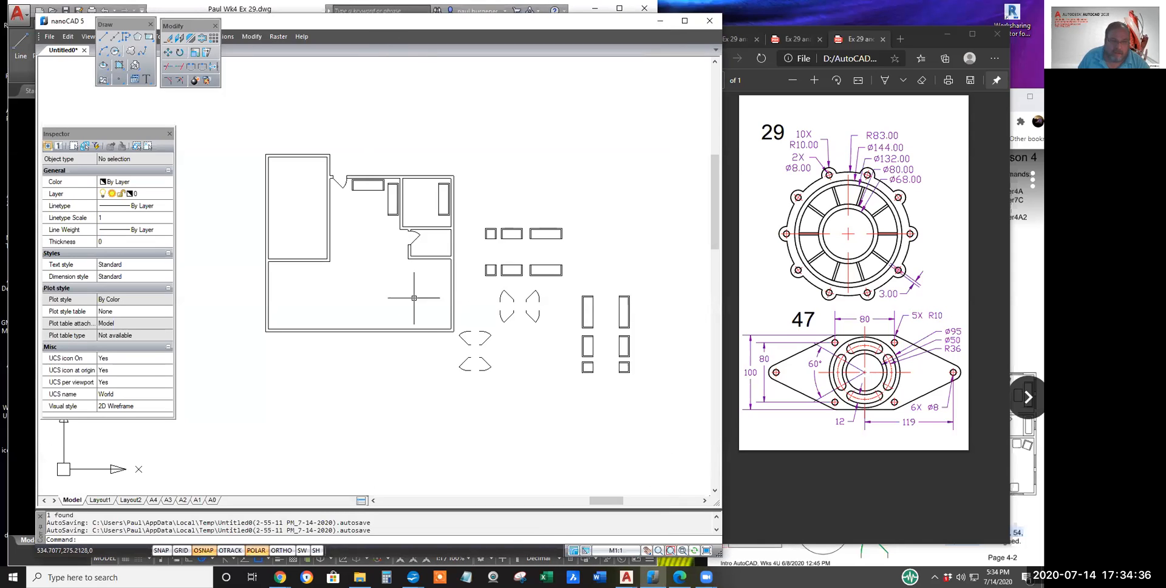
pyautogui.moveTo(542, 319)
pyautogui.mouseDown(button='middle')
pyautogui.moveTo(528, 328)
pyautogui.moveTo(527, 366)
pyautogui.mouseUp(button='middle')
pyautogui.moveTo(597, 290); pyautogui.dragTo(346, 278, button='middle')
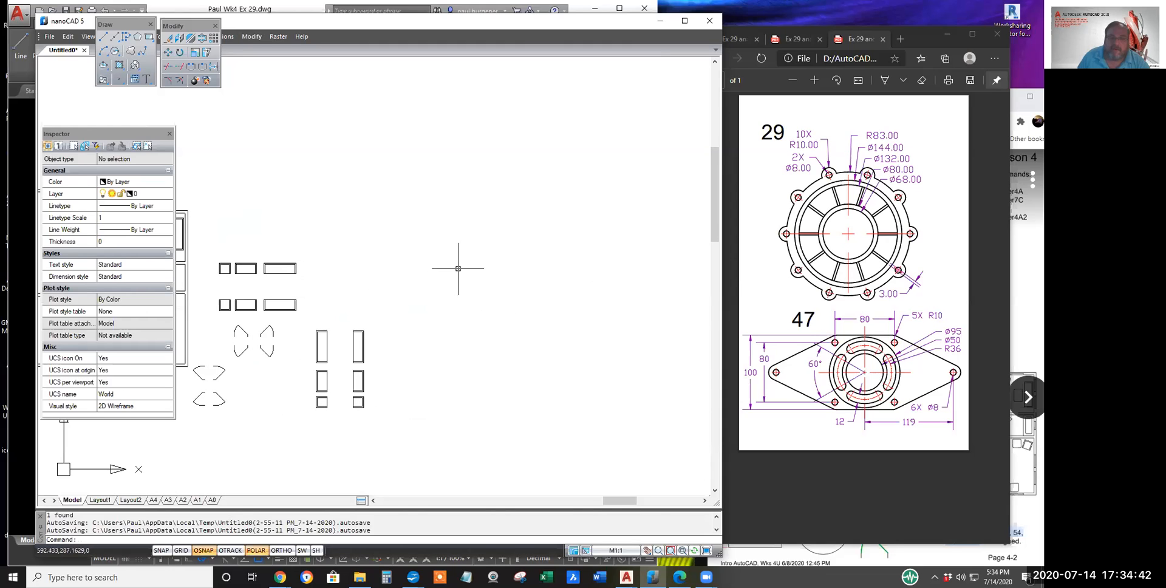
pyautogui.scroll(-1, 535, 283)
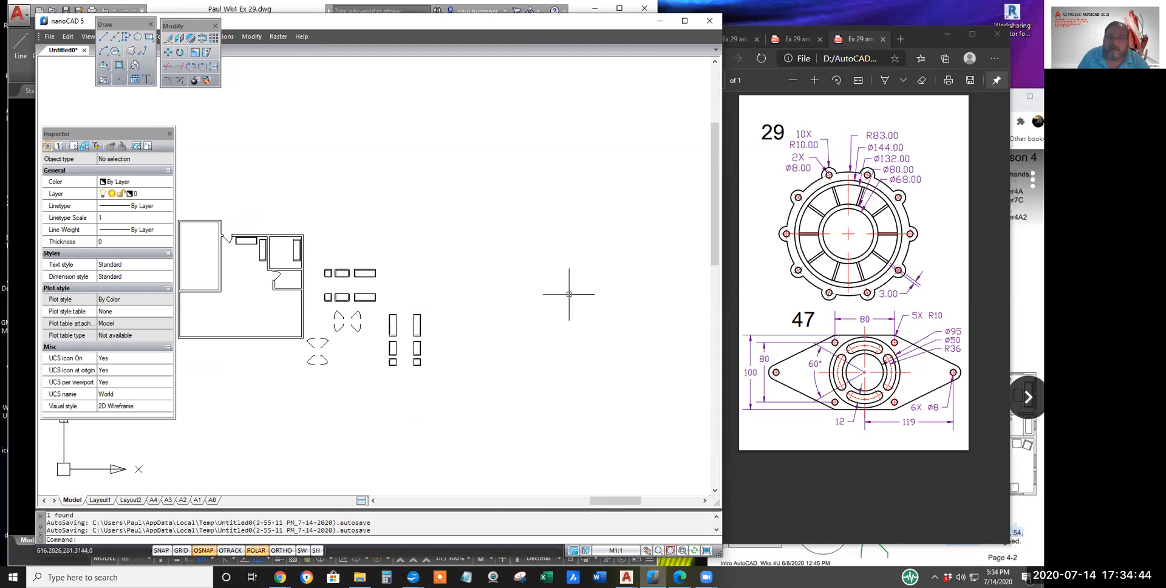
pyautogui.moveTo(588, 294); pyautogui.dragTo(261, 264, button='middle')
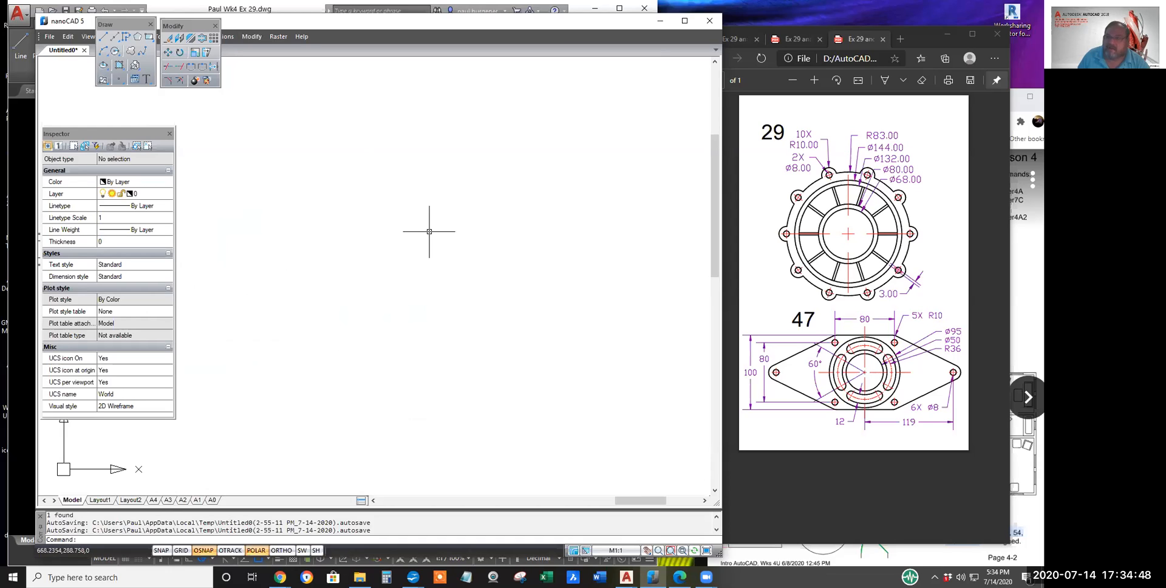
# Step: Draw a circle with a diameter of 68 in the empty area beside the floor plan
pyautogui.click(119, 56)
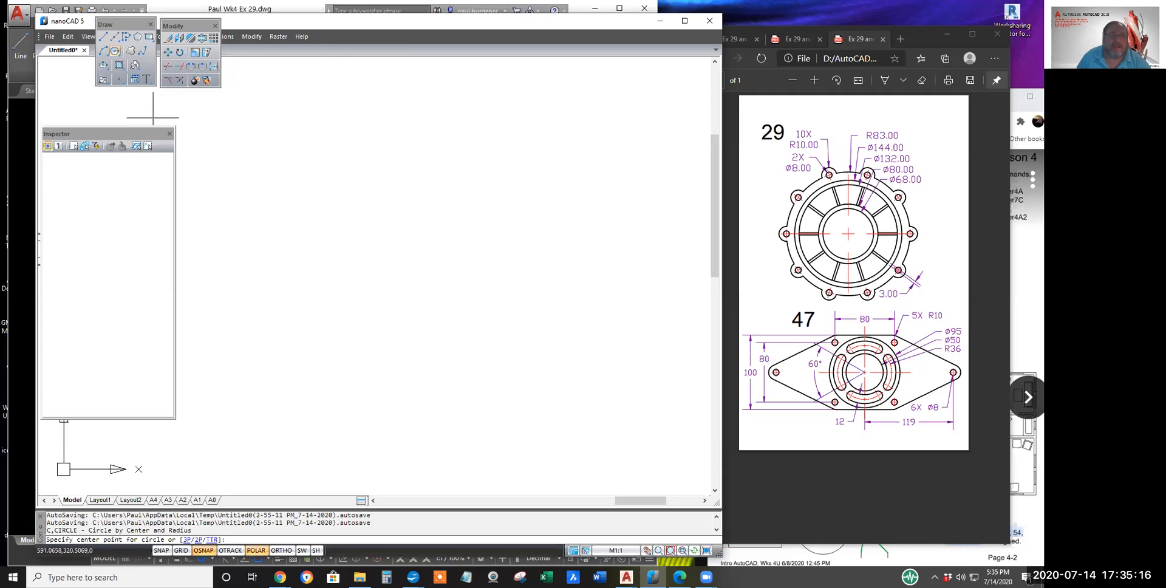
pyautogui.press('Escape')
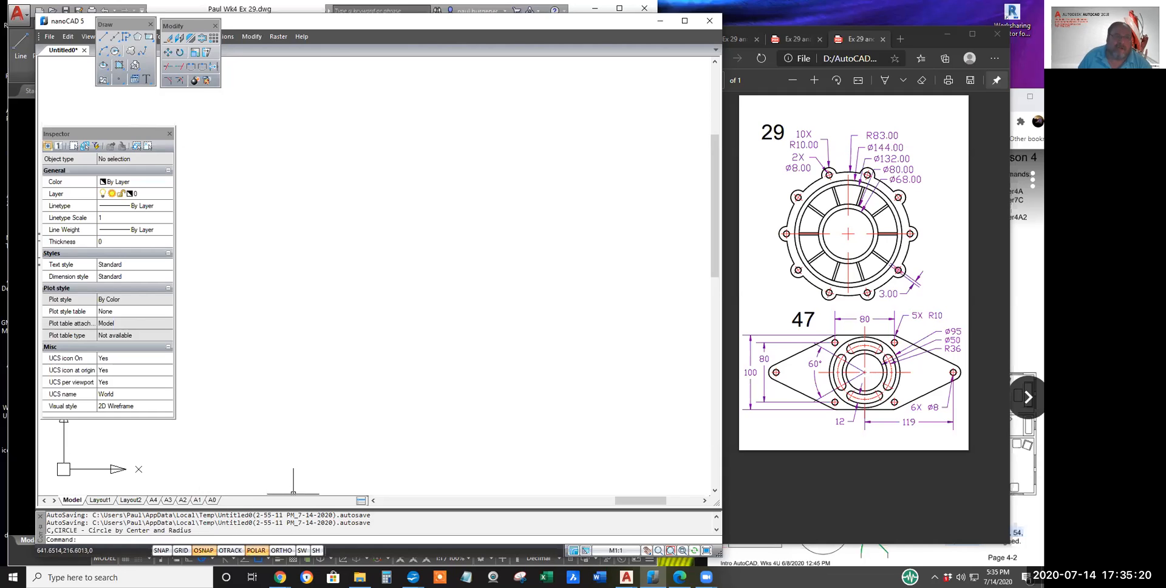
pyautogui.click(115, 52)
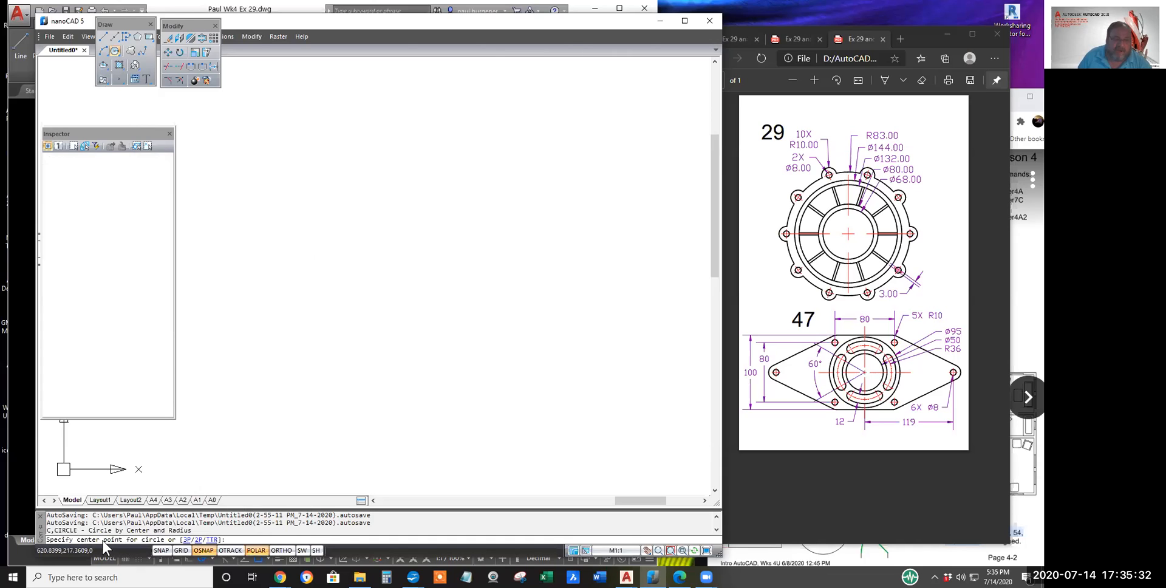
pyautogui.click(461, 275)
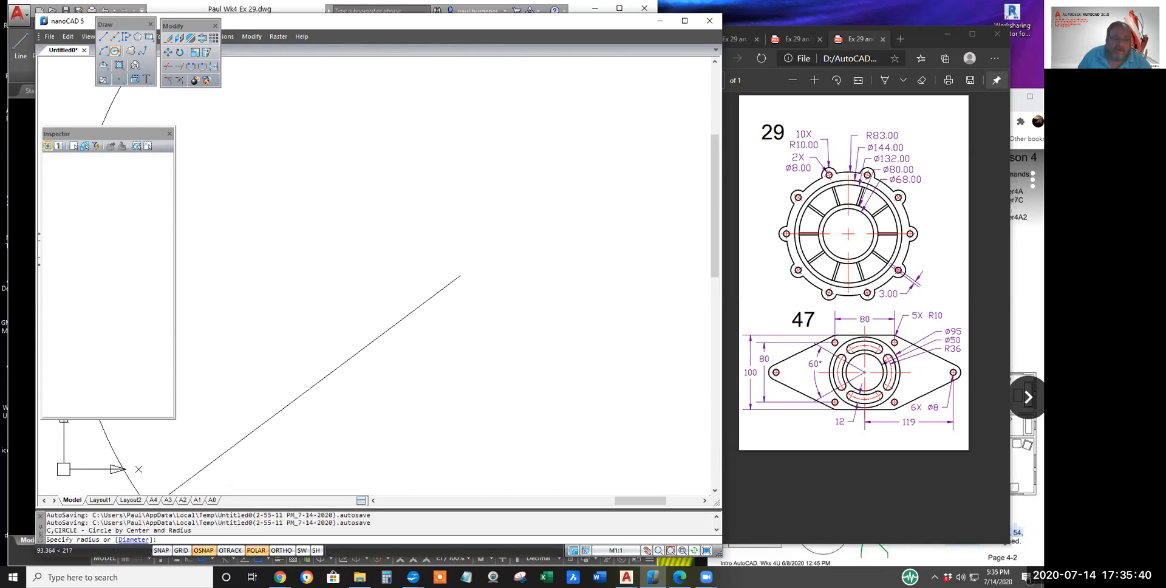
pyautogui.rightClick(387, 319)
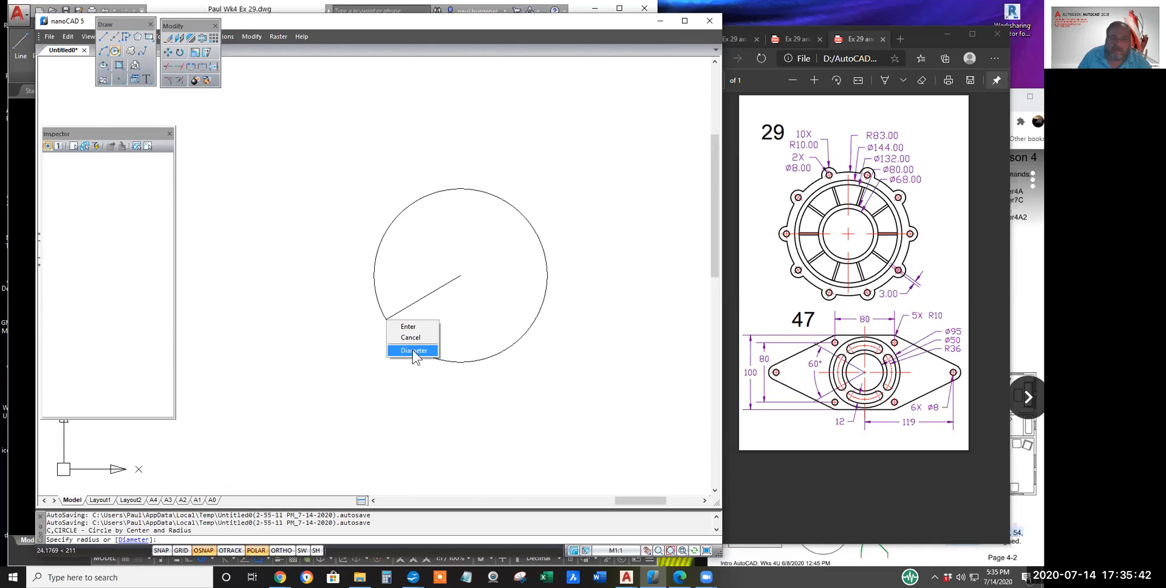
pyautogui.click(413, 350)
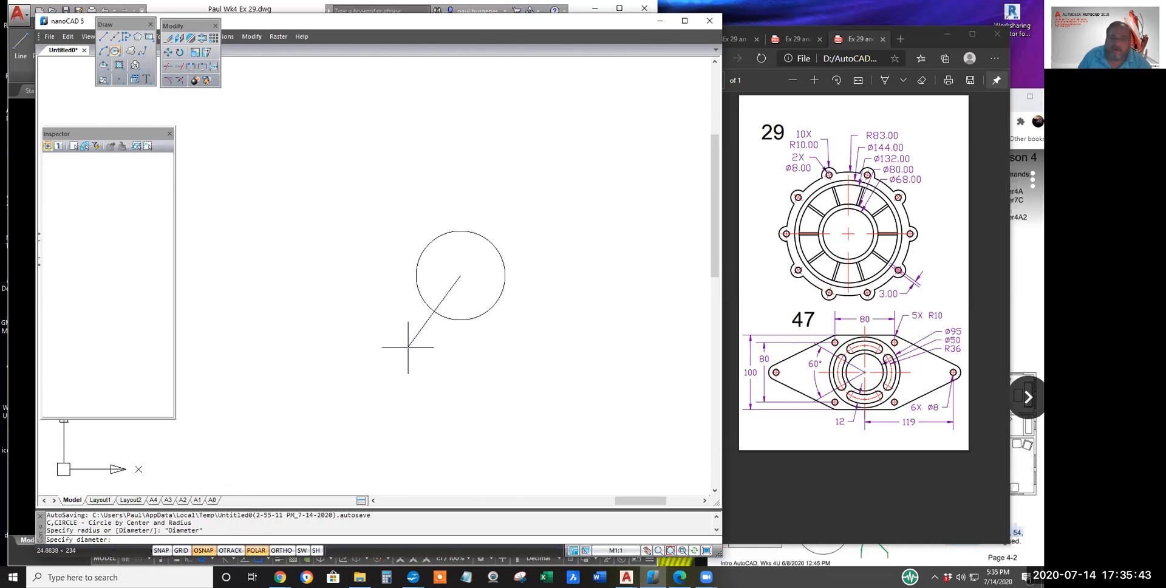
pyautogui.click(884, 224)
pyautogui.click(603, 295)
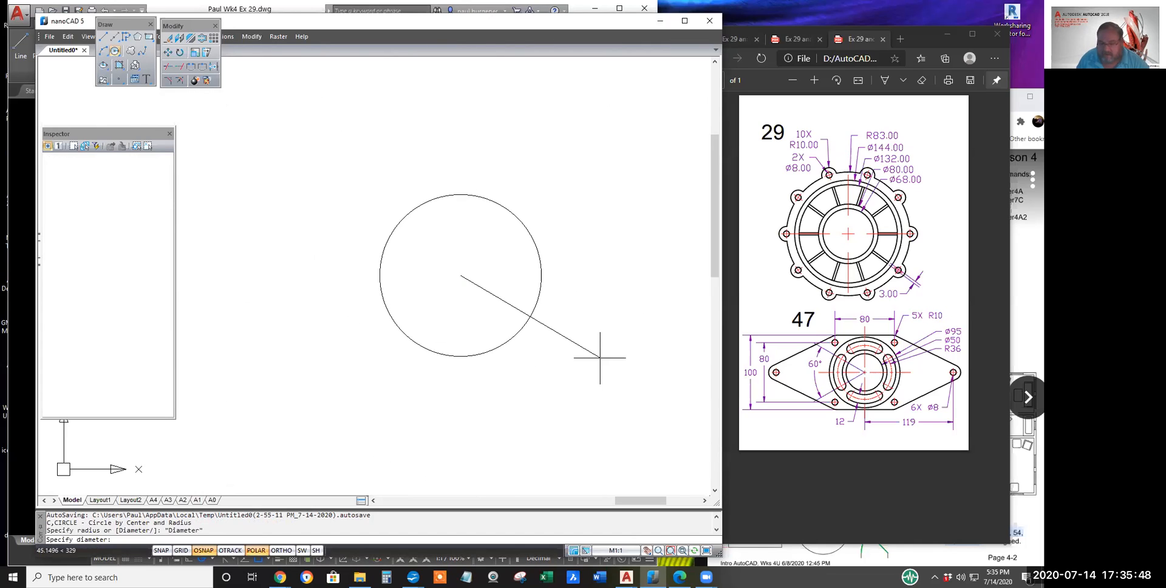
pyautogui.write('68')
pyautogui.press('Return')
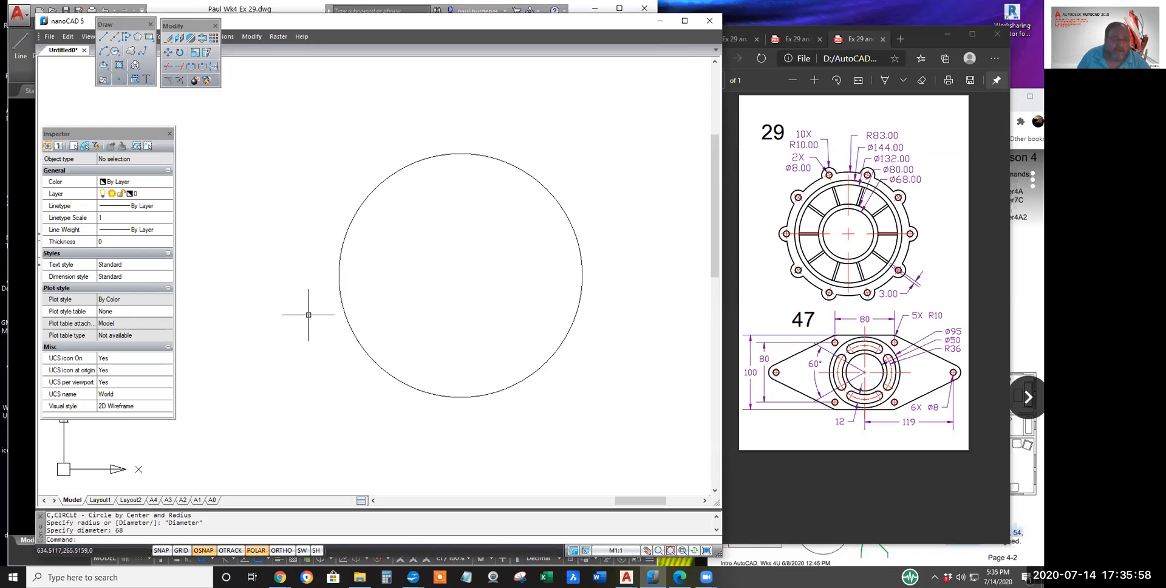
# Step: Add a concentric circle with a diameter of 80 around the 68 circle
pyautogui.press('Return')
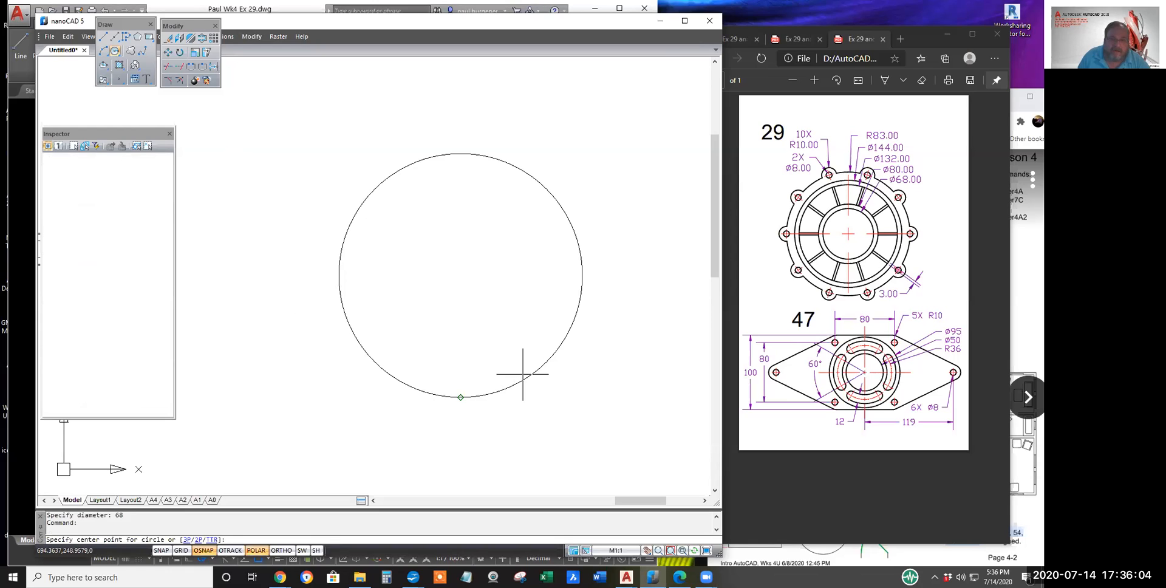
pyautogui.click(460, 275)
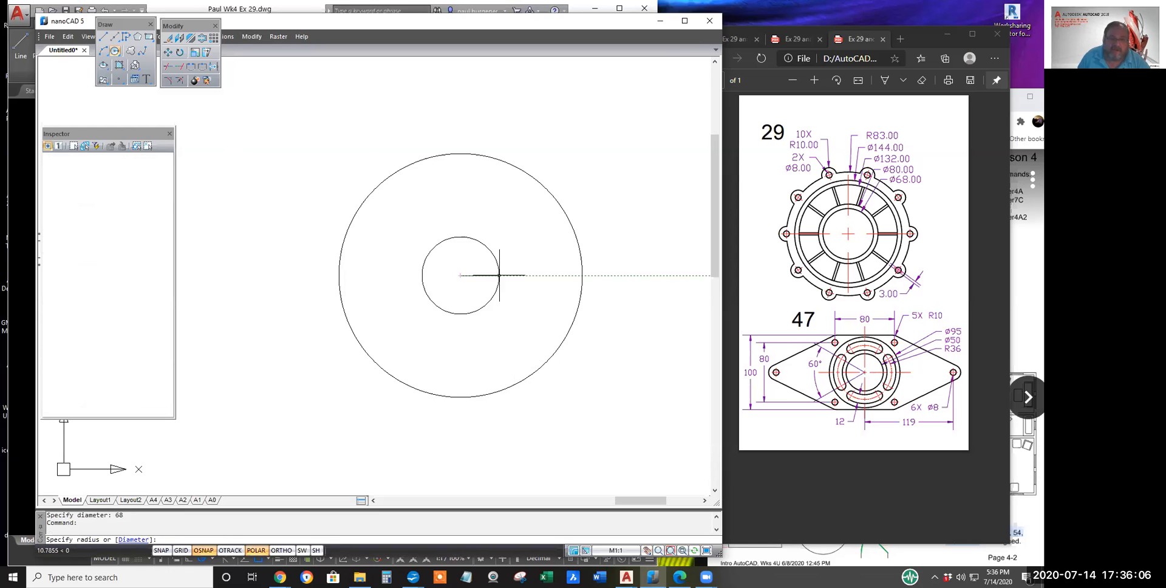
pyautogui.rightClick(632, 298)
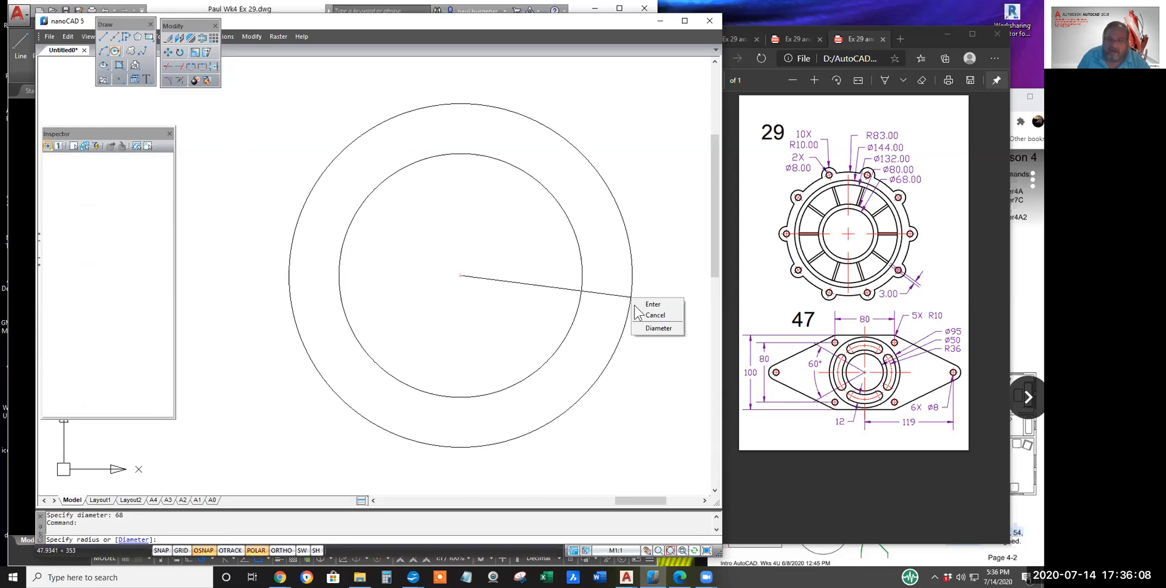
pyautogui.click(657, 328)
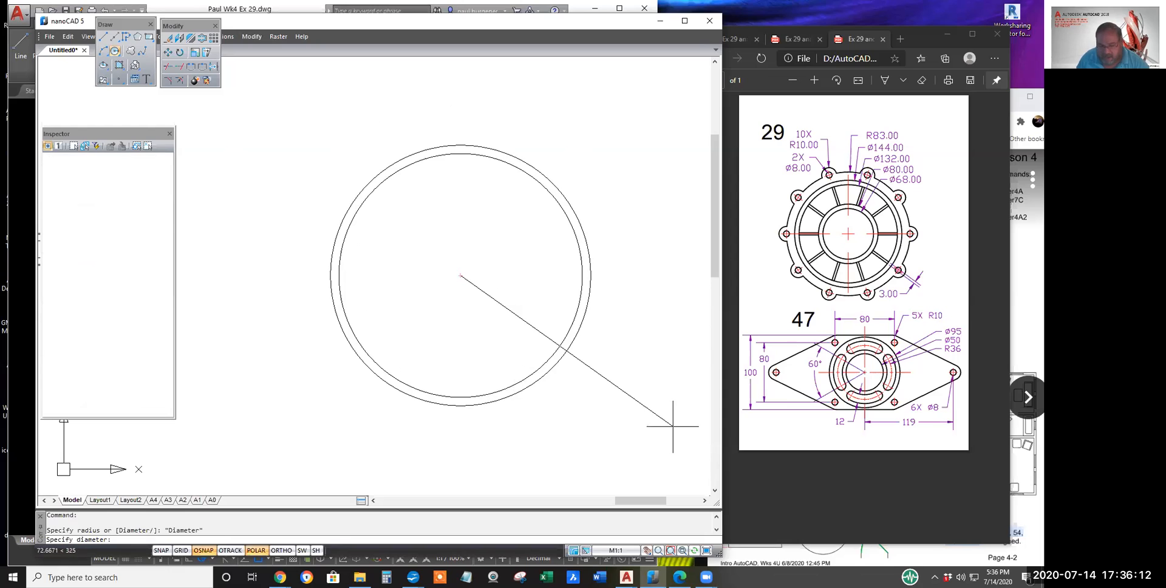
pyautogui.write('80')
pyautogui.press('Return')
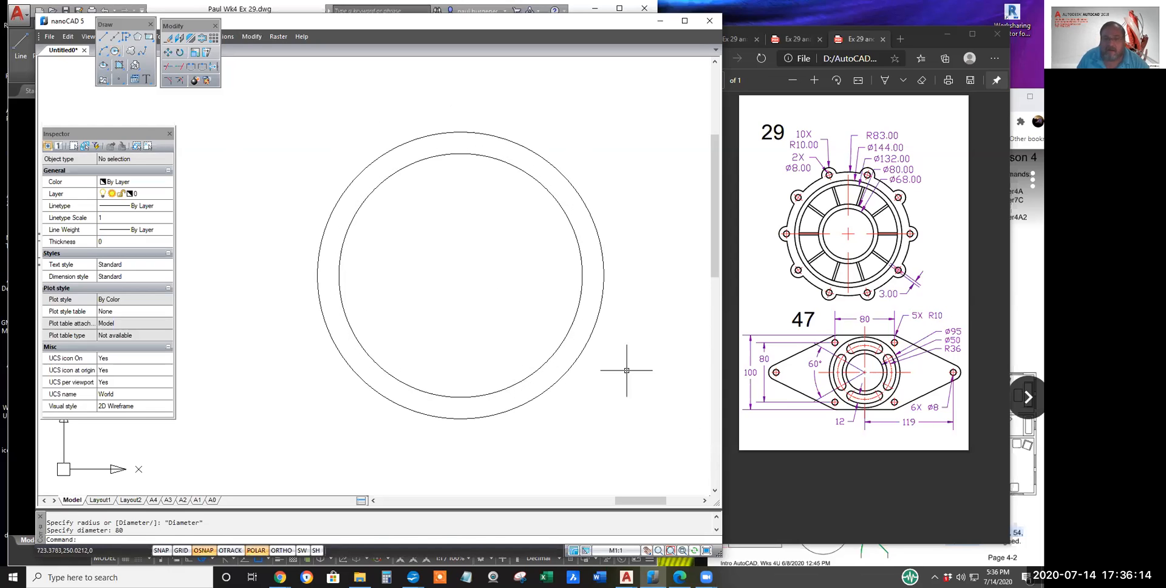
# Step: Try to add the next concentric circle by entering 132 as its radius
pyautogui.press('Return')
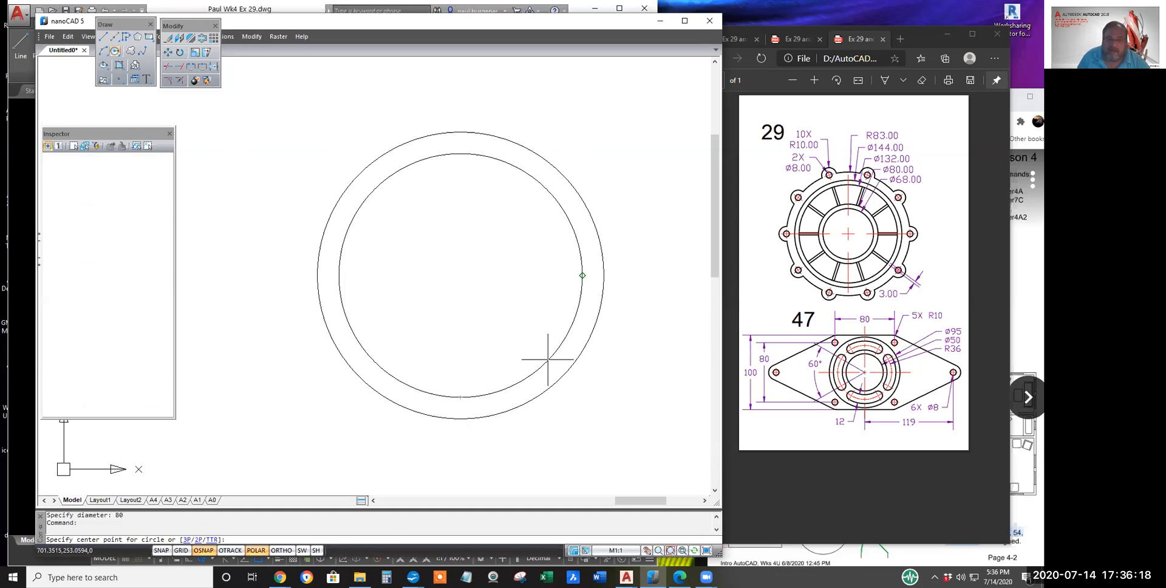
pyautogui.click(460, 274)
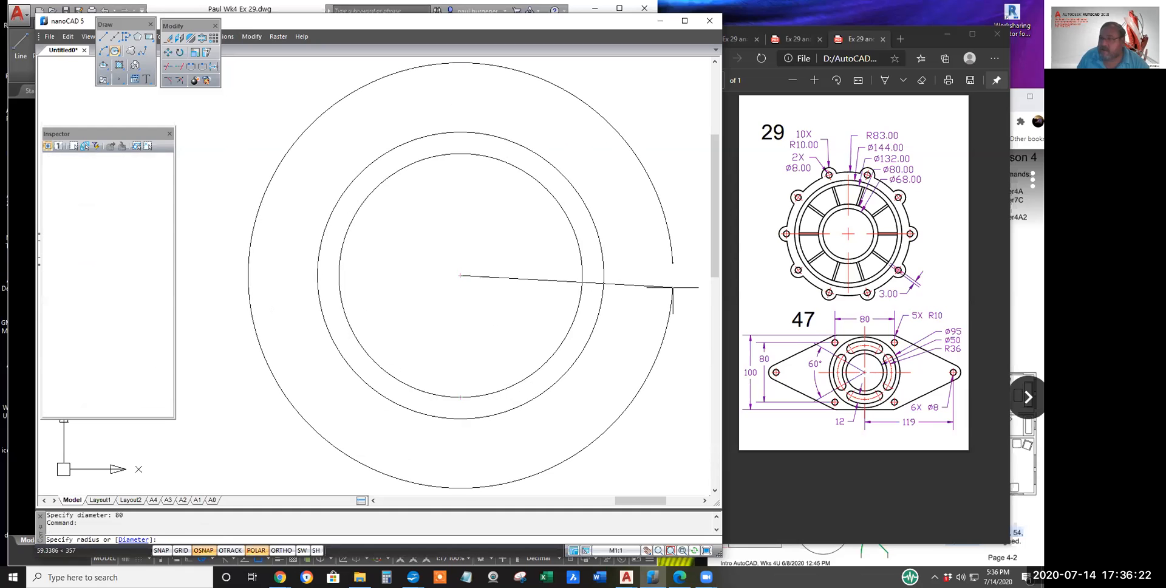
pyautogui.press('Return')
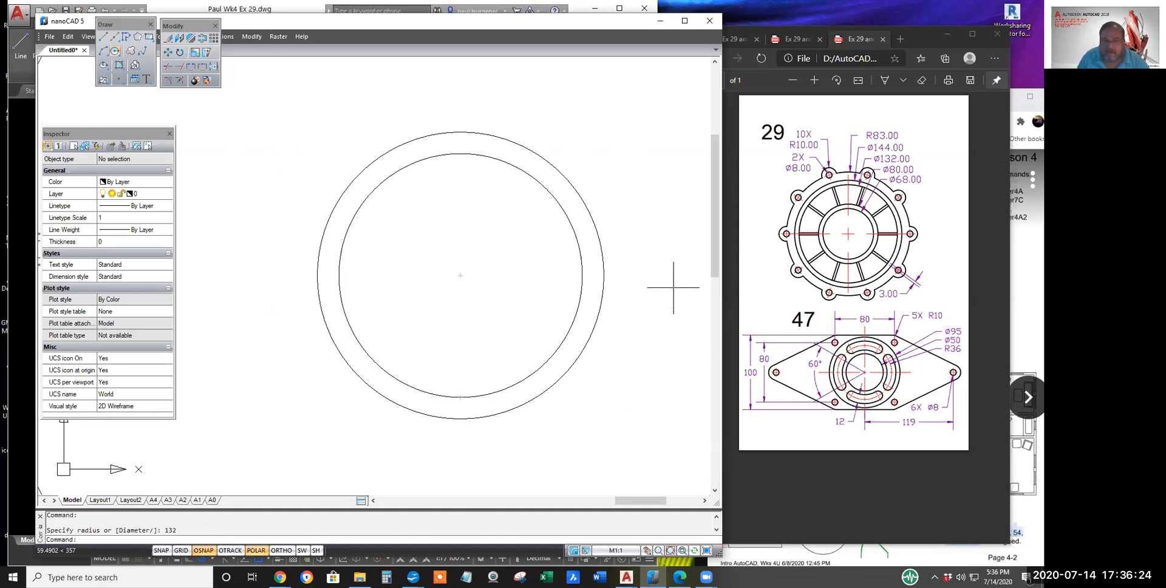
# Step: Erase the oversized outer circle of radius 132
pyautogui.scroll(-5, 679, 297)
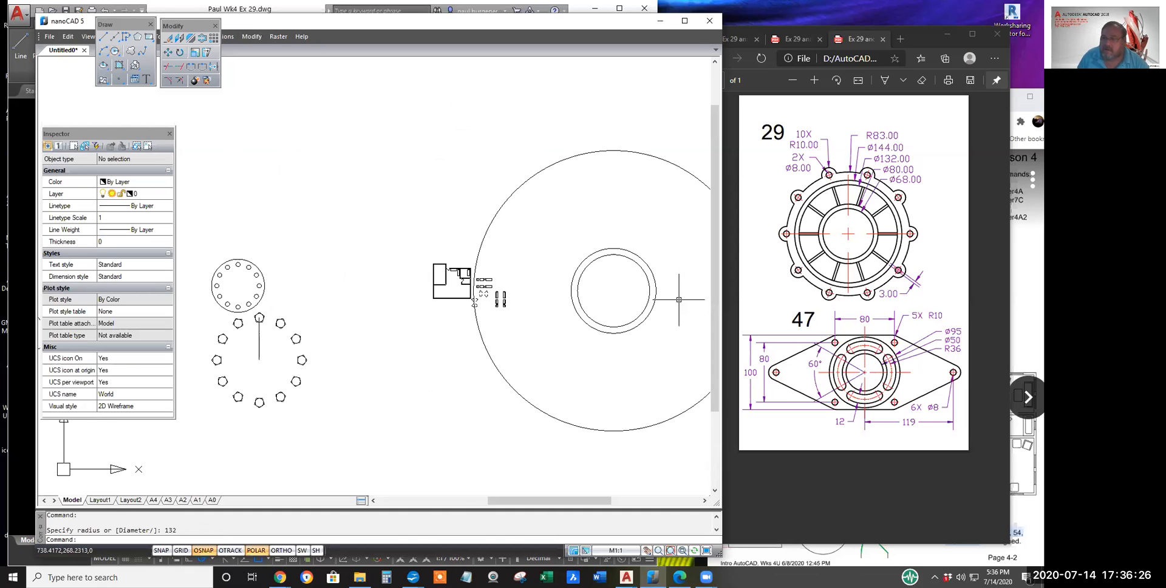
pyautogui.moveTo(679, 299); pyautogui.dragTo(476, 297, button='middle')
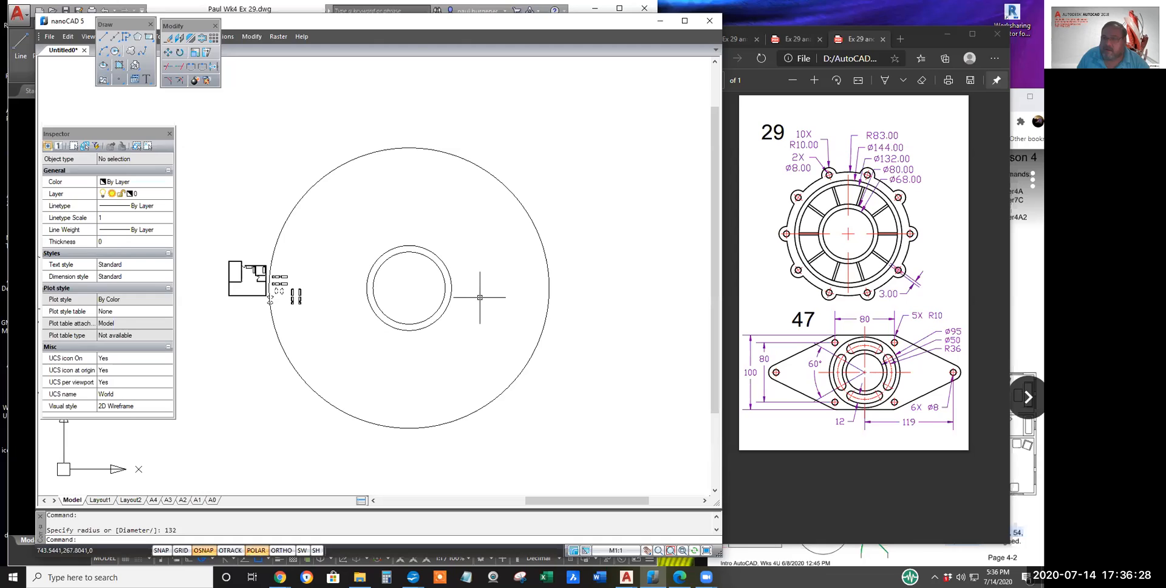
pyautogui.click(547, 298)
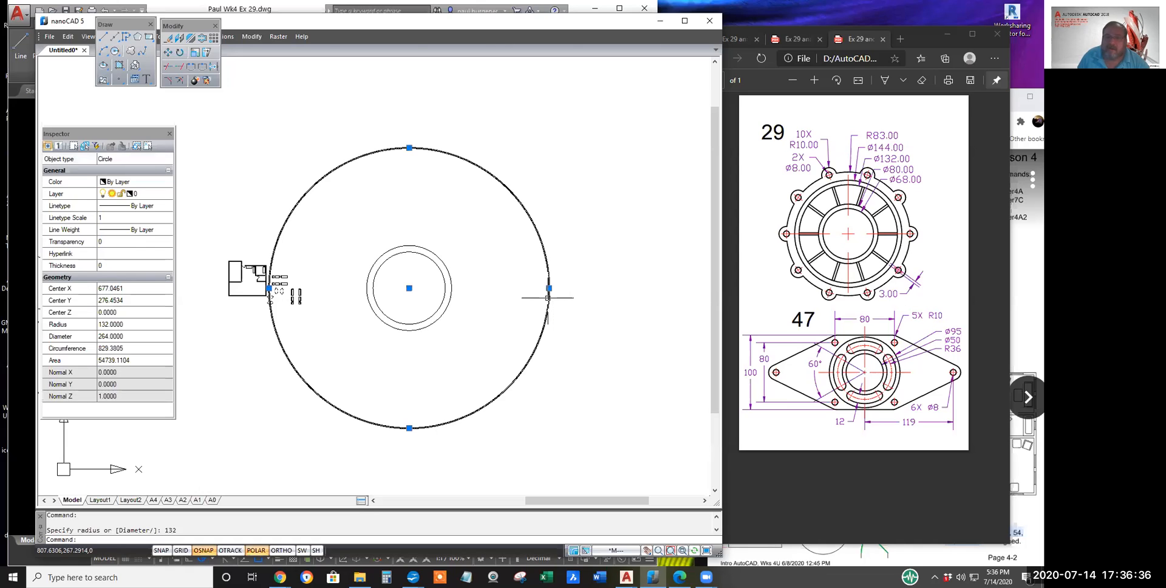
pyautogui.write('e')
pyautogui.press('Return')
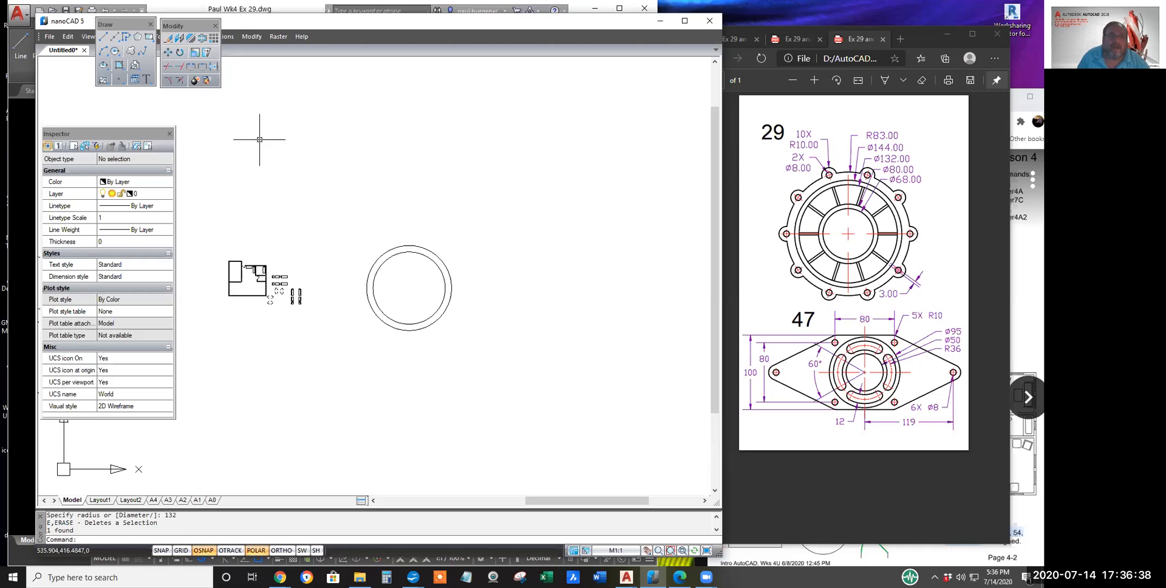
# Step: Add a concentric circle with a diameter of 132 around the 80 circle
pyautogui.click(114, 51)
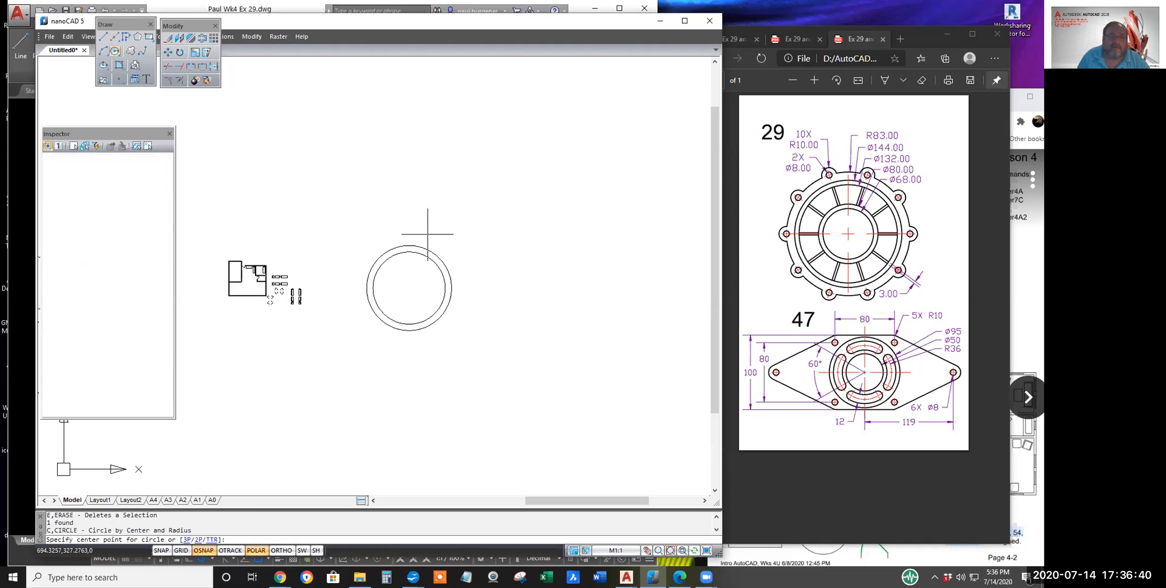
pyautogui.click(410, 288)
pyautogui.rightClick(502, 295)
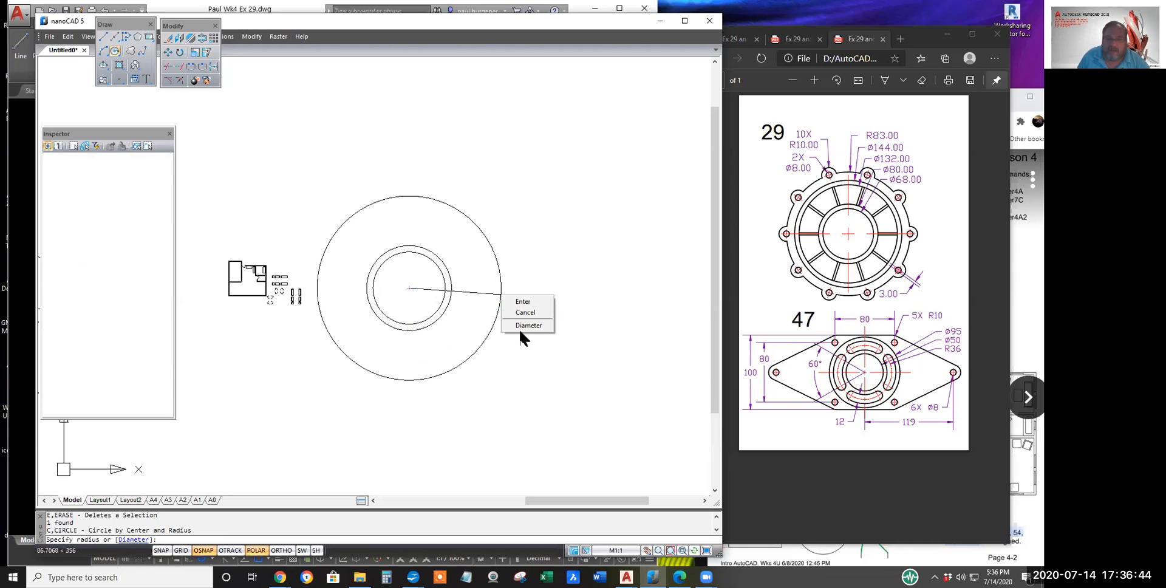
pyautogui.click(528, 326)
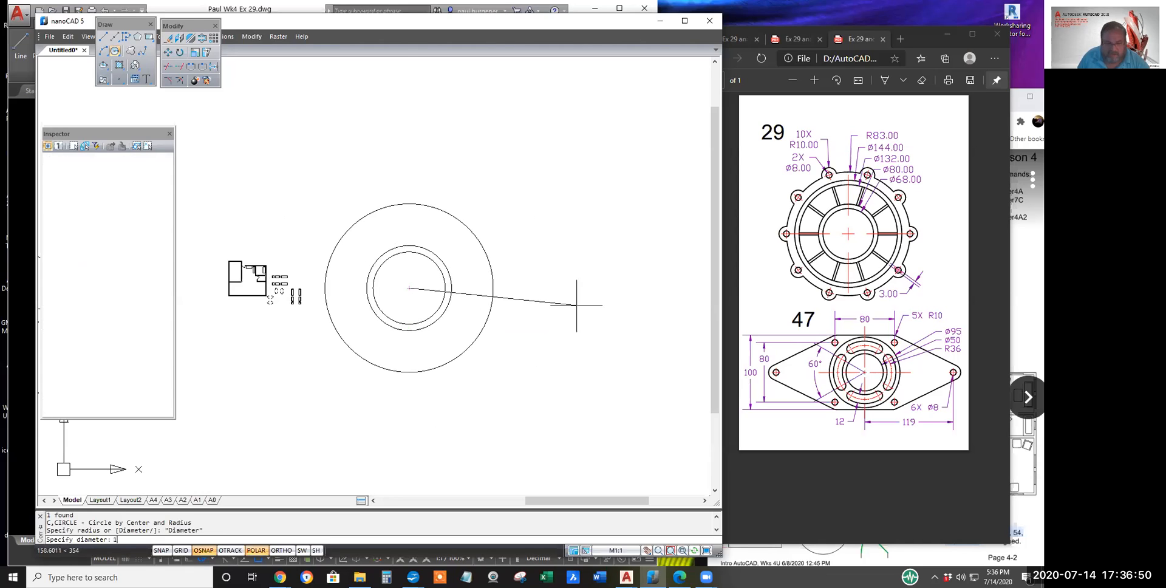
pyautogui.press('Return')
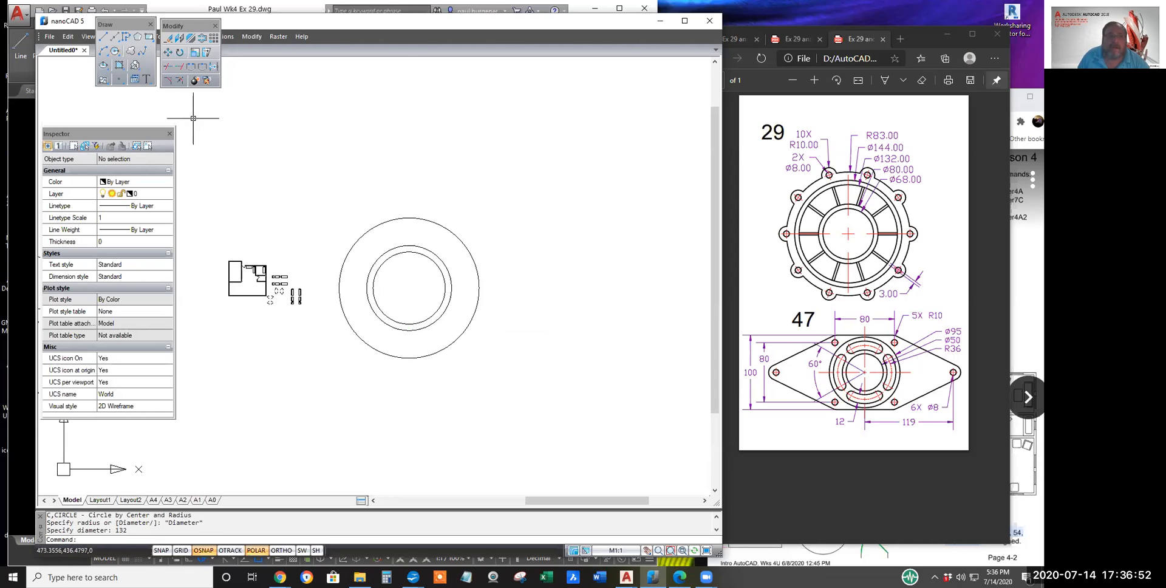
# Step: Add a concentric circle with a diameter of 144 around the 132 circle
pyautogui.press('Return')
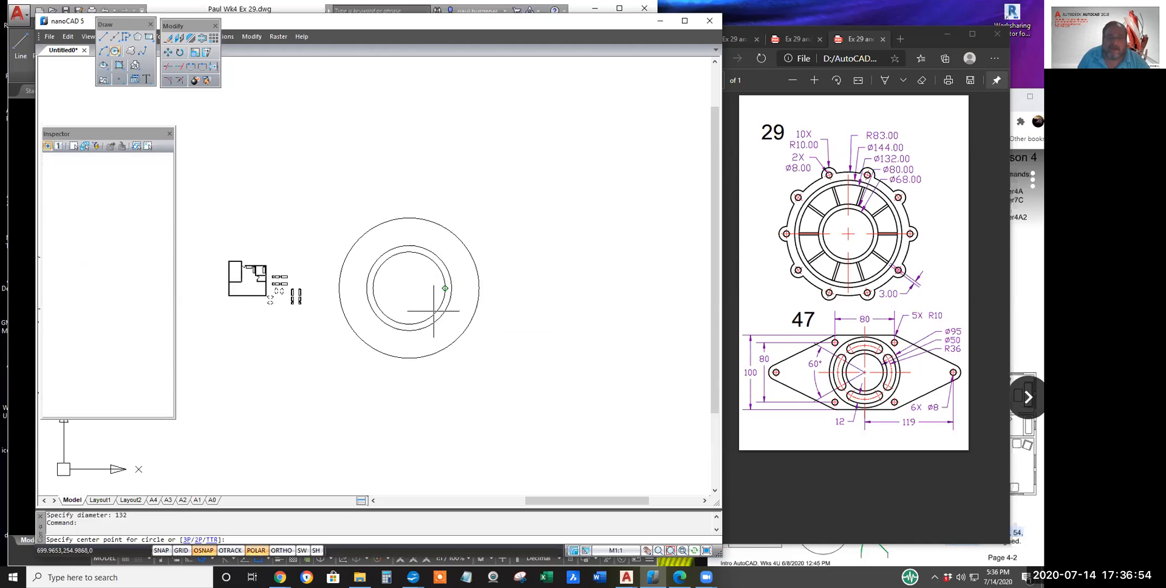
pyautogui.click(410, 288)
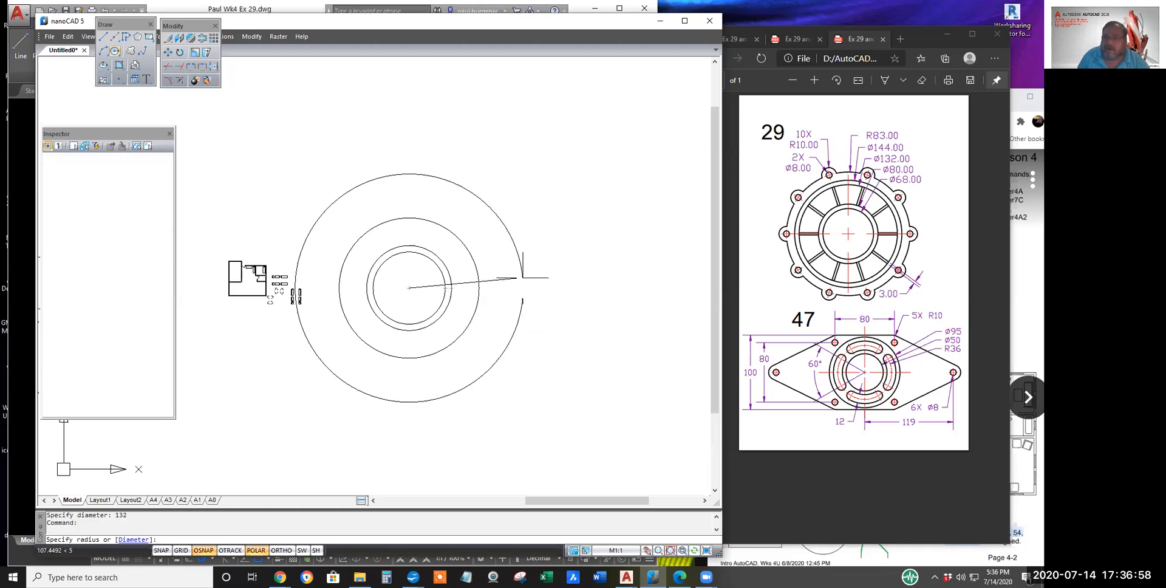
pyautogui.rightClick(527, 266)
pyautogui.click(540, 297)
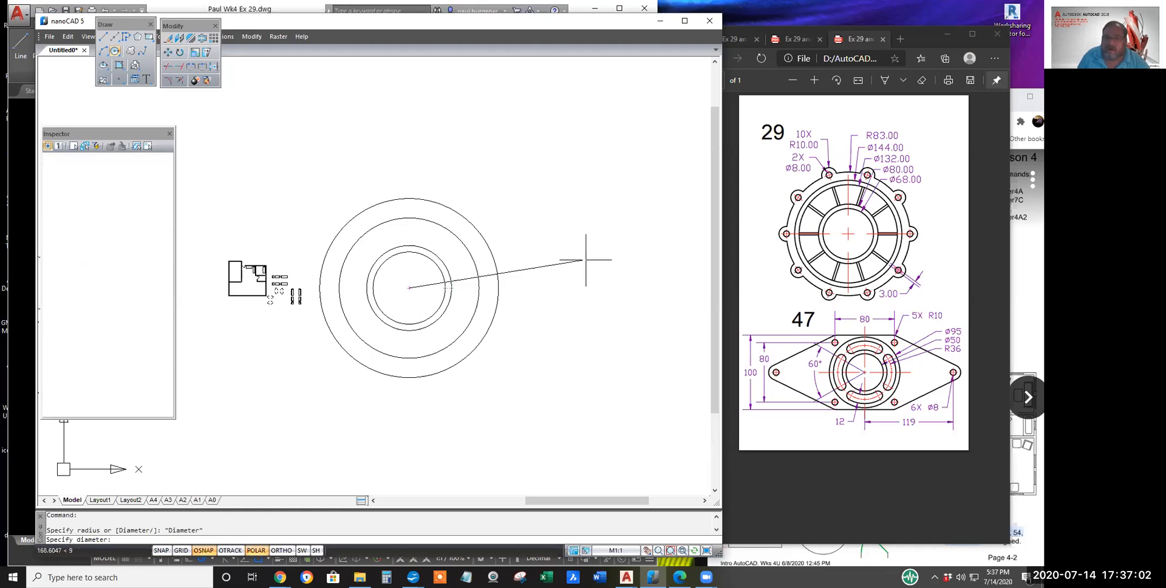
pyautogui.write('1')
pyautogui.press('Return')
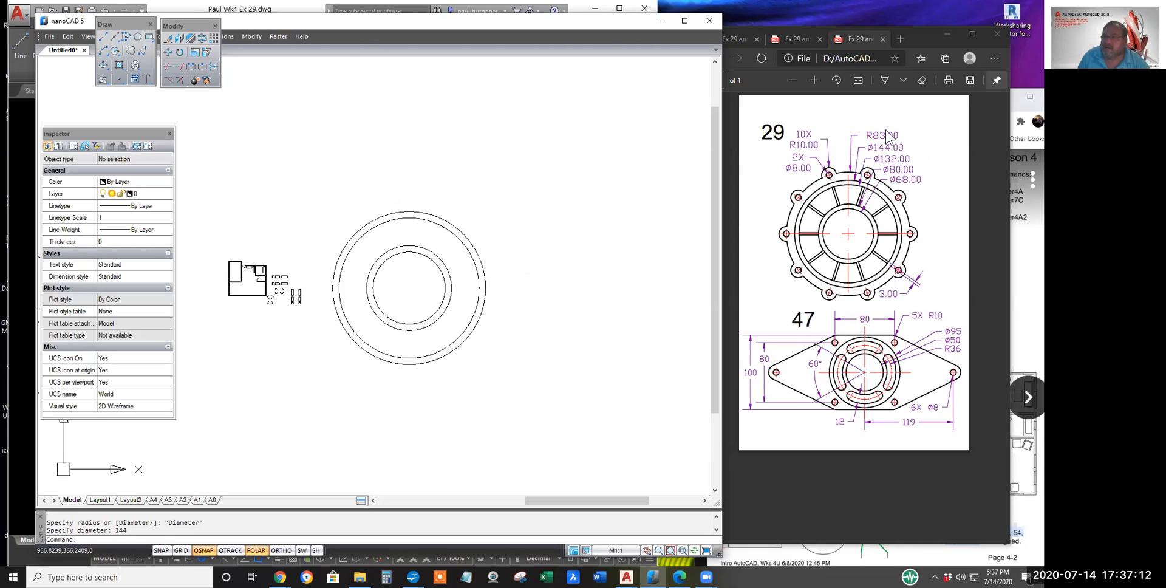
# Step: Add the outermost concentric circle with a radius of 83
pyautogui.click(114, 51)
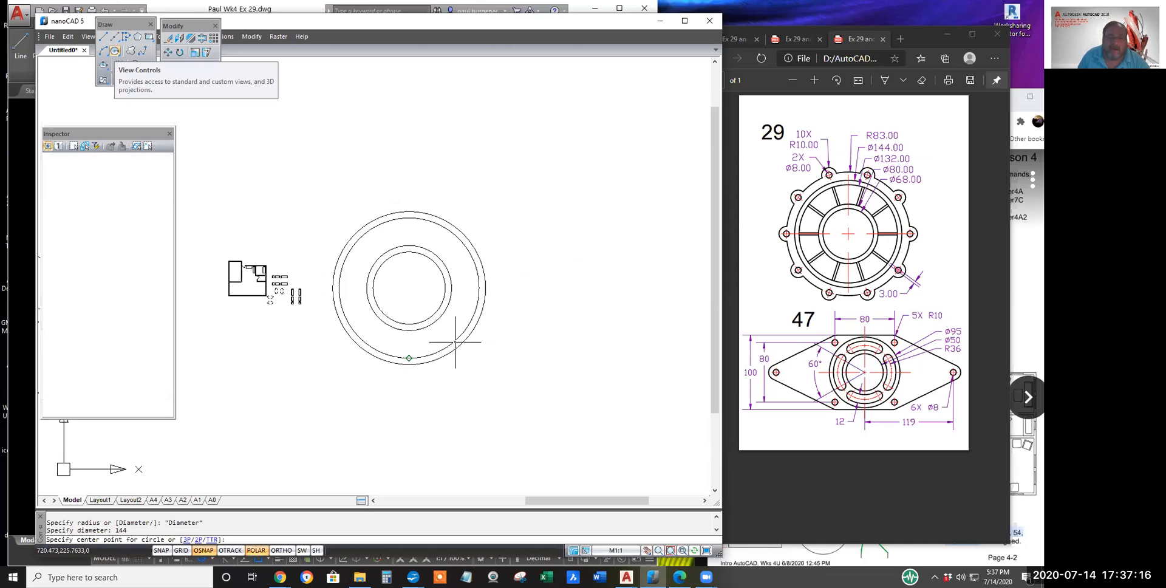
pyautogui.click(410, 287)
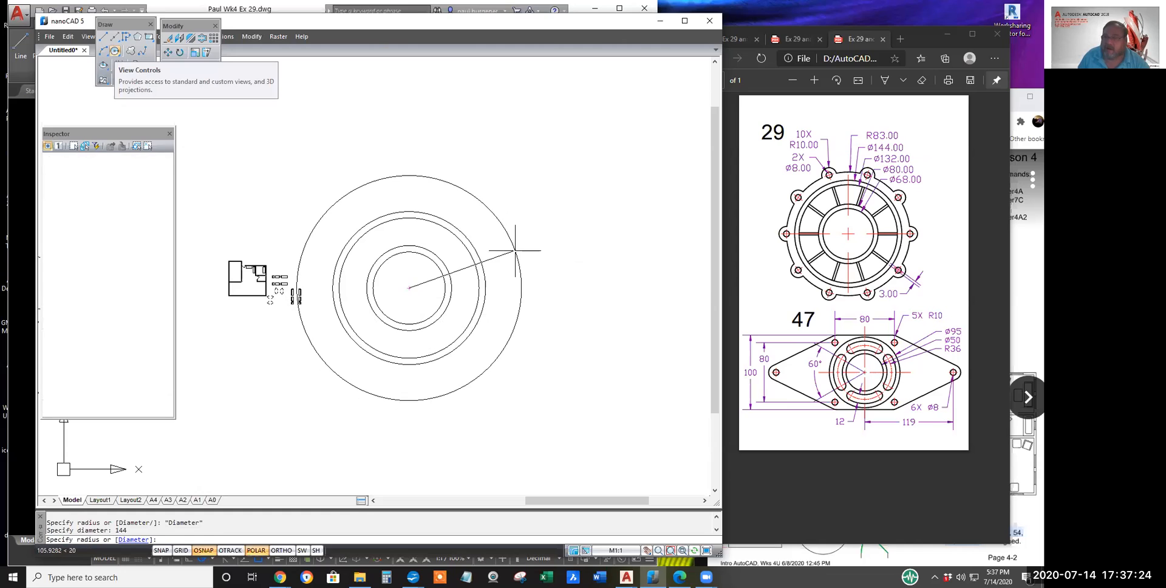
pyautogui.write('8')
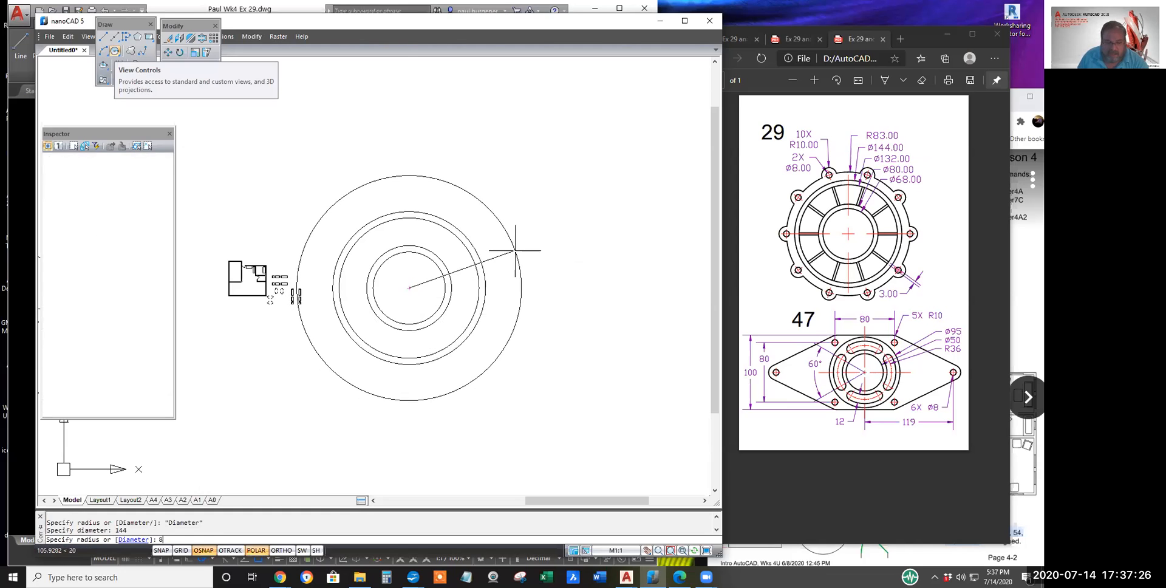
pyautogui.write('3')
pyautogui.press('Return')
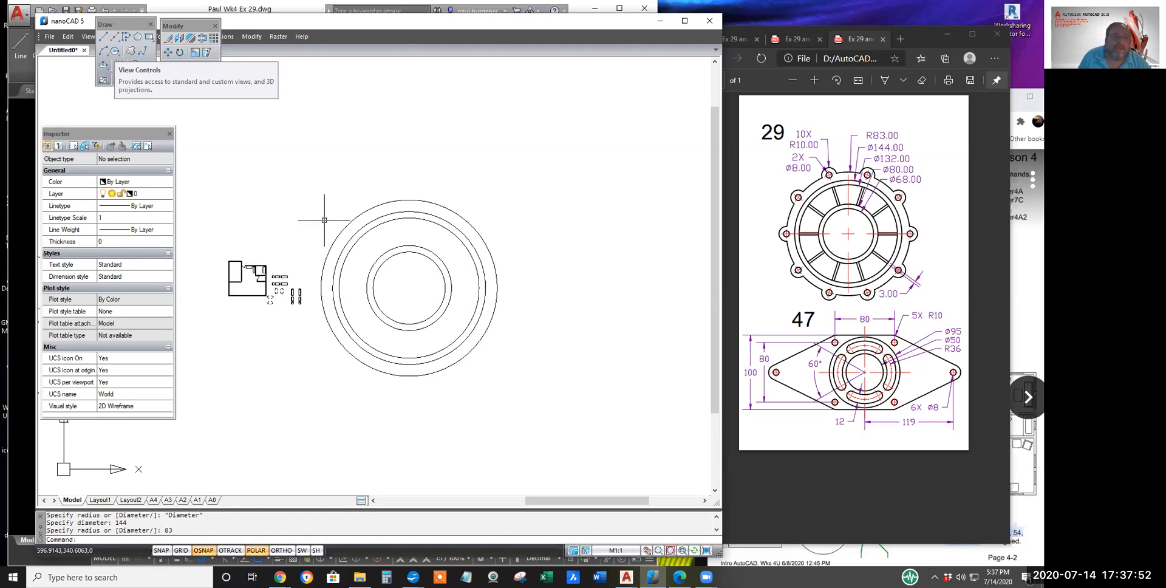
# Step: Draw a small rectangle in the empty area above the floor plan and leave the command
pyautogui.click(120, 43)
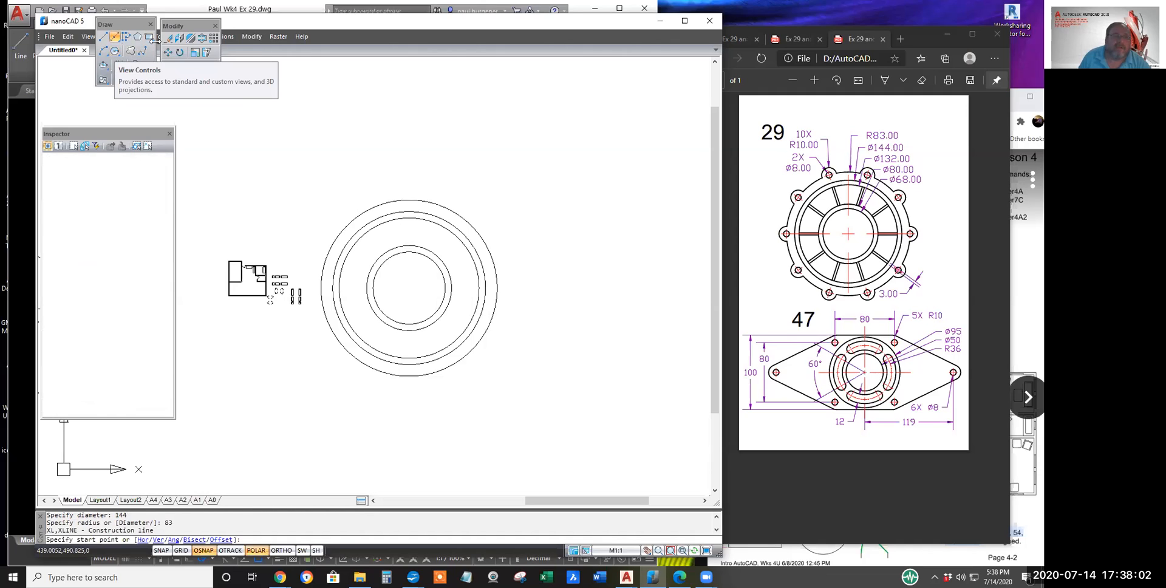
pyautogui.click(149, 38)
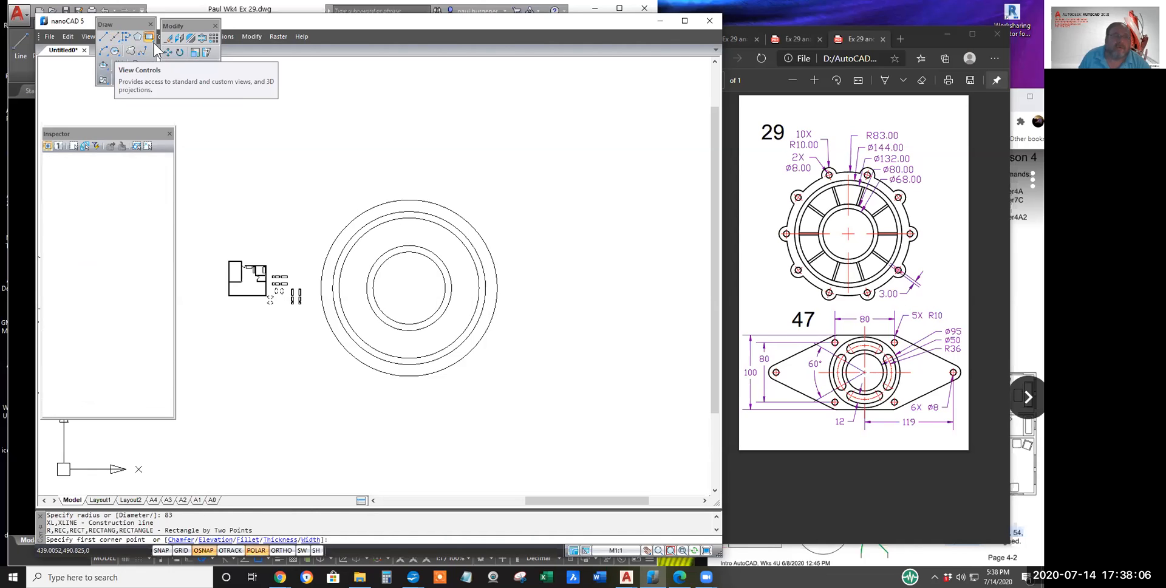
pyautogui.click(236, 133)
pyautogui.press('Escape')
pyautogui.press('Escape')
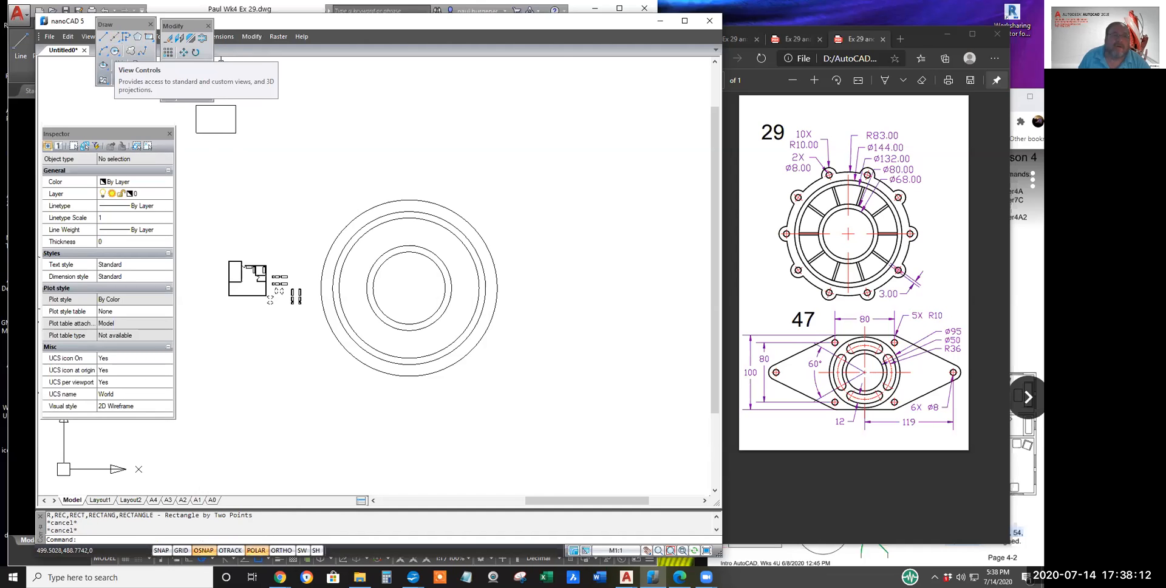
pyautogui.click(249, 191)
pyautogui.press('Escape')
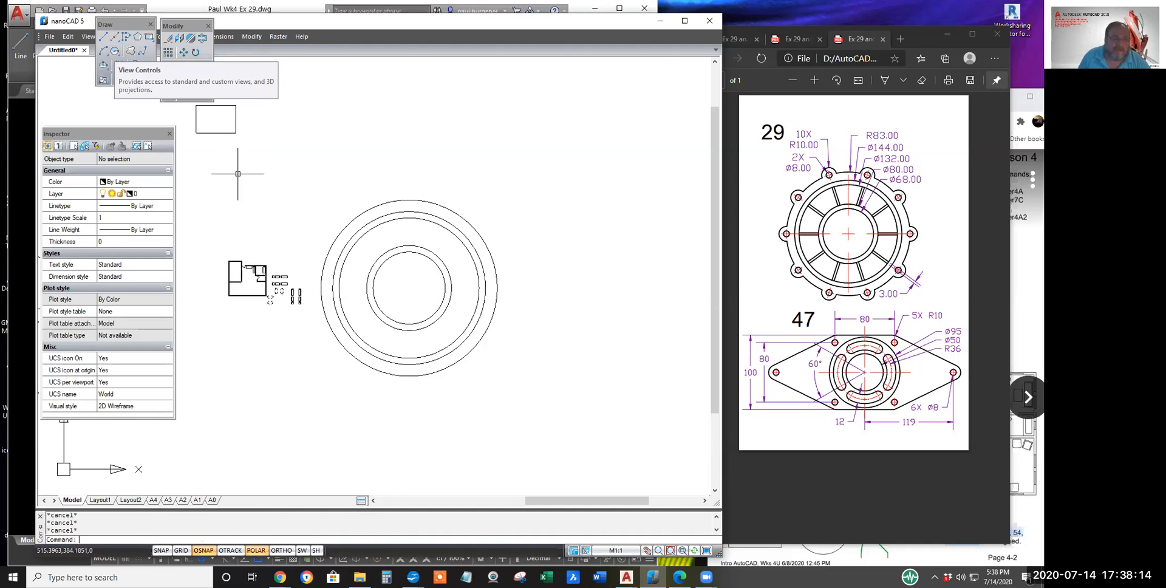
# Step: Erase the small rectangle above the floor plan
pyautogui.click(170, 46)
pyautogui.click(235, 105)
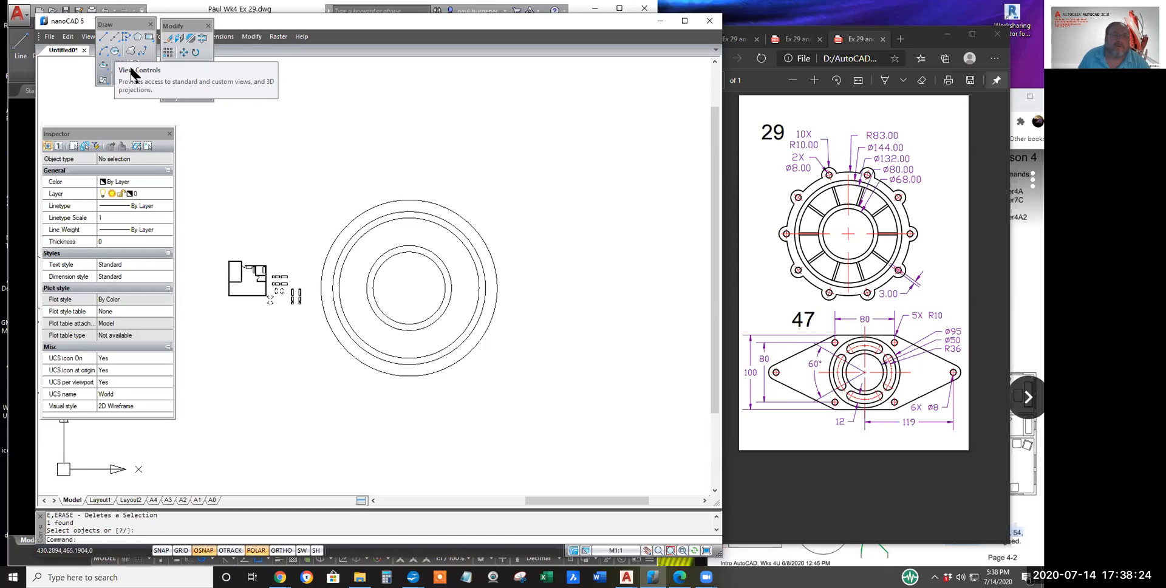
pyautogui.press('Escape')
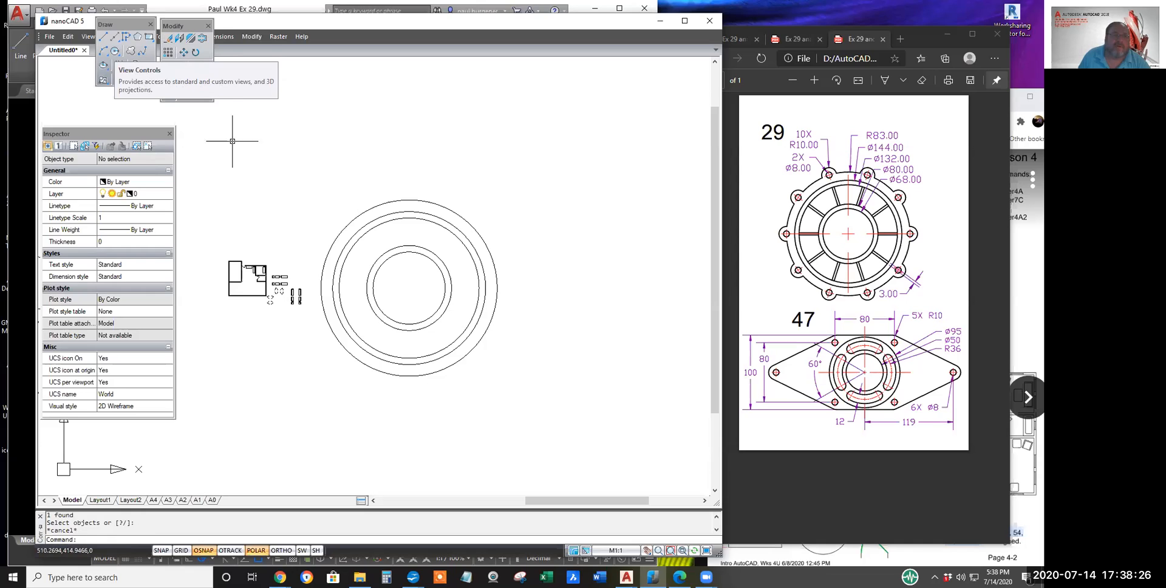
# Step: Move the floating Modify and Draw tool palettes down over the drawing area
pyautogui.moveTo(188, 21); pyautogui.dragTo(218, 108)
pyautogui.moveTo(133, 28); pyautogui.dragTo(163, 114)
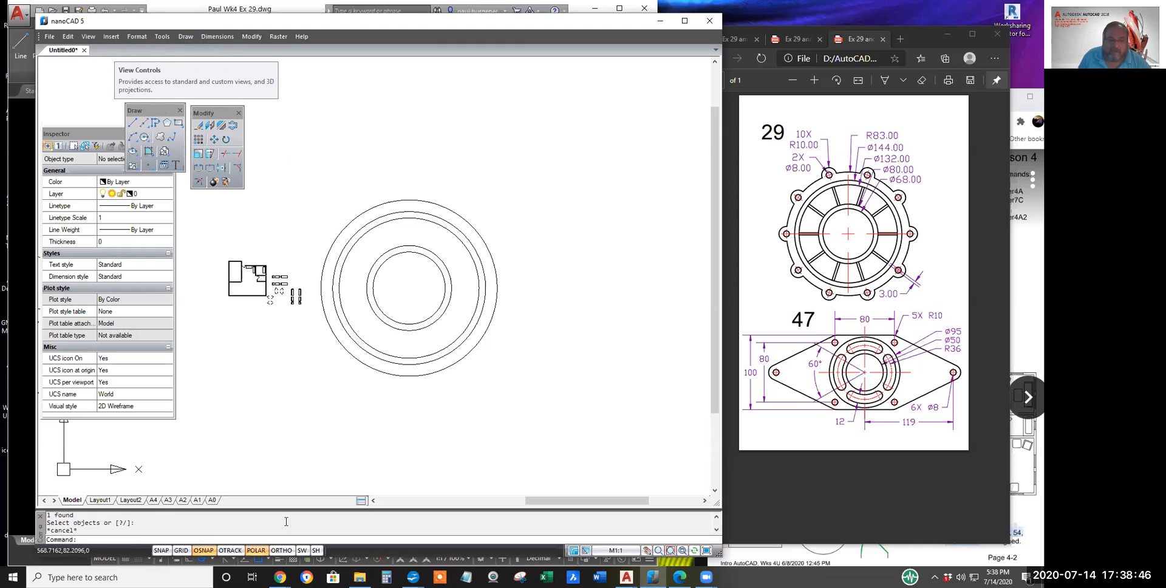
# Step: Review the running object snap modes and set the polar tracking angle to 45 degrees
pyautogui.rightClick(203, 549)
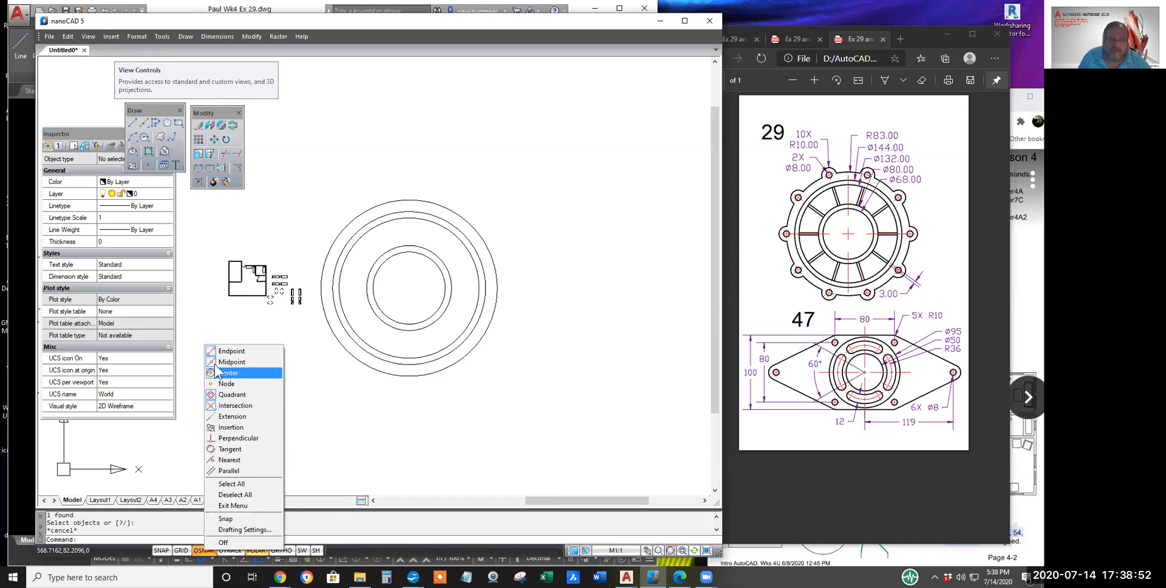
pyautogui.click(255, 552)
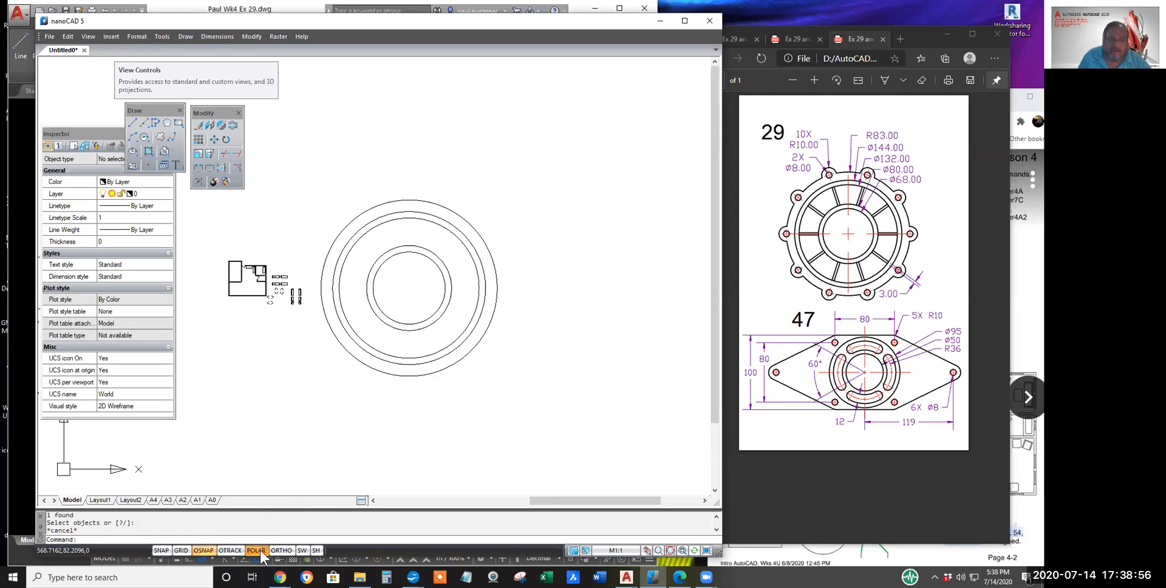
pyautogui.rightClick(260, 549)
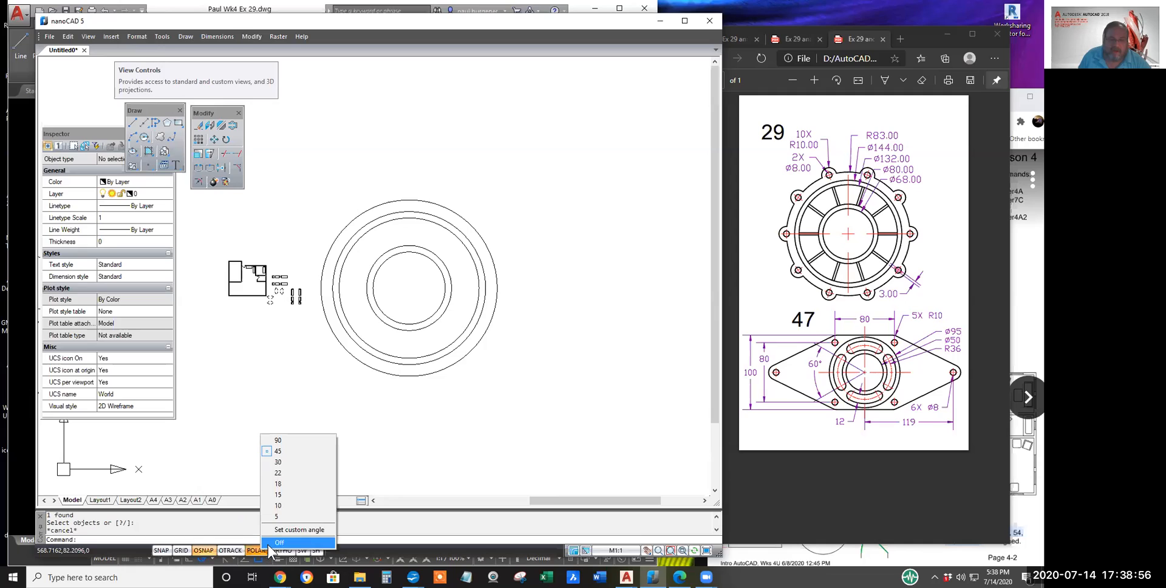
pyautogui.click(287, 451)
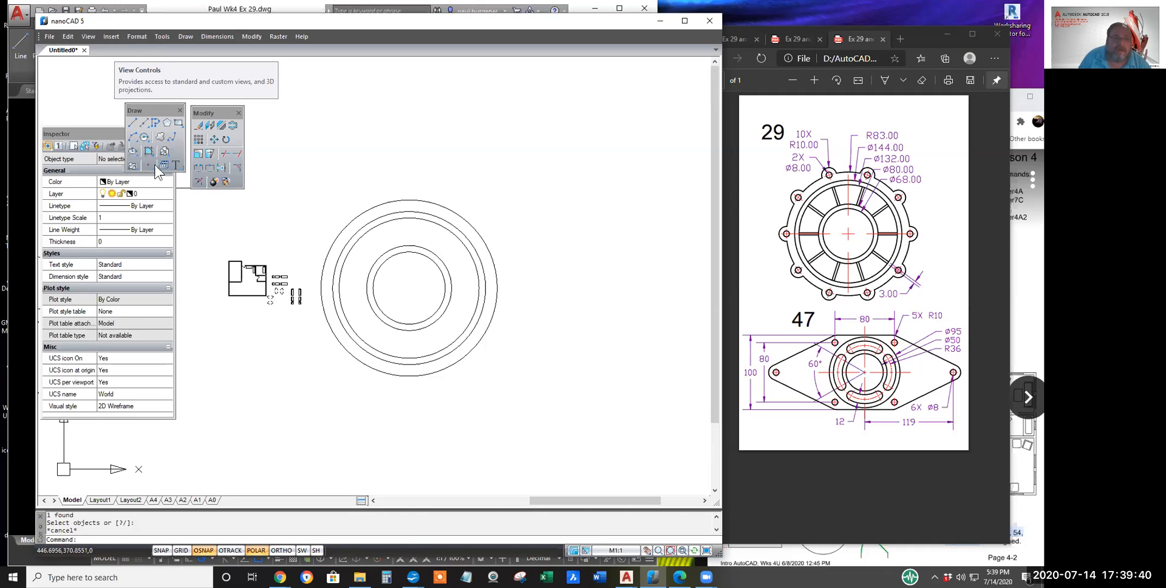
# Step: Draw a horizontal line from the right quadrant of the 80 circle to the right quadrant of the 132 circle
pyautogui.click(134, 126)
pyautogui.scroll(5, 464, 281)
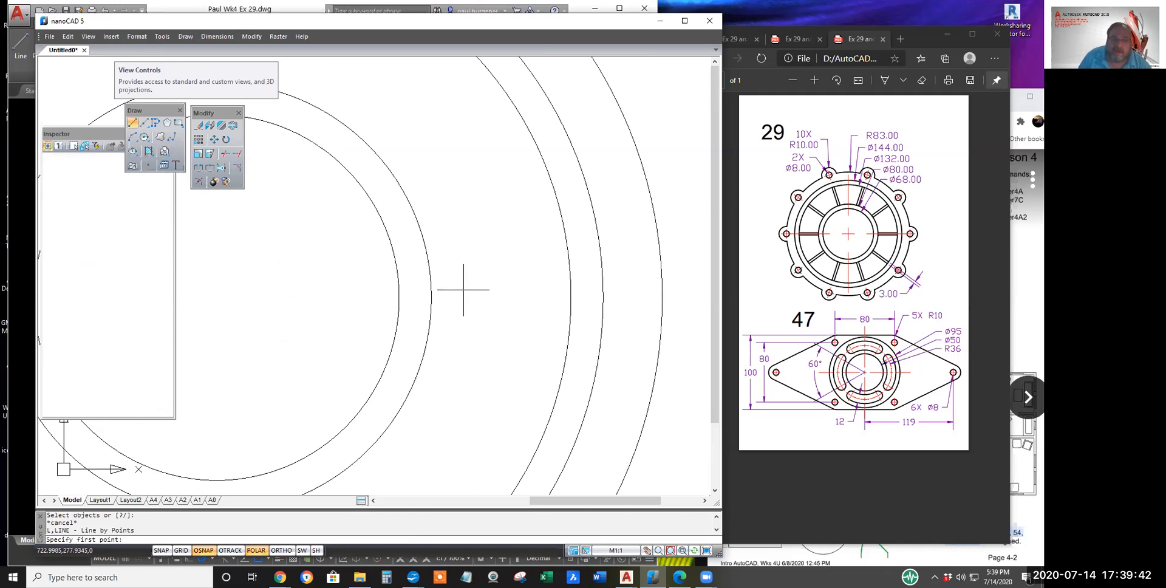
pyautogui.click(432, 299)
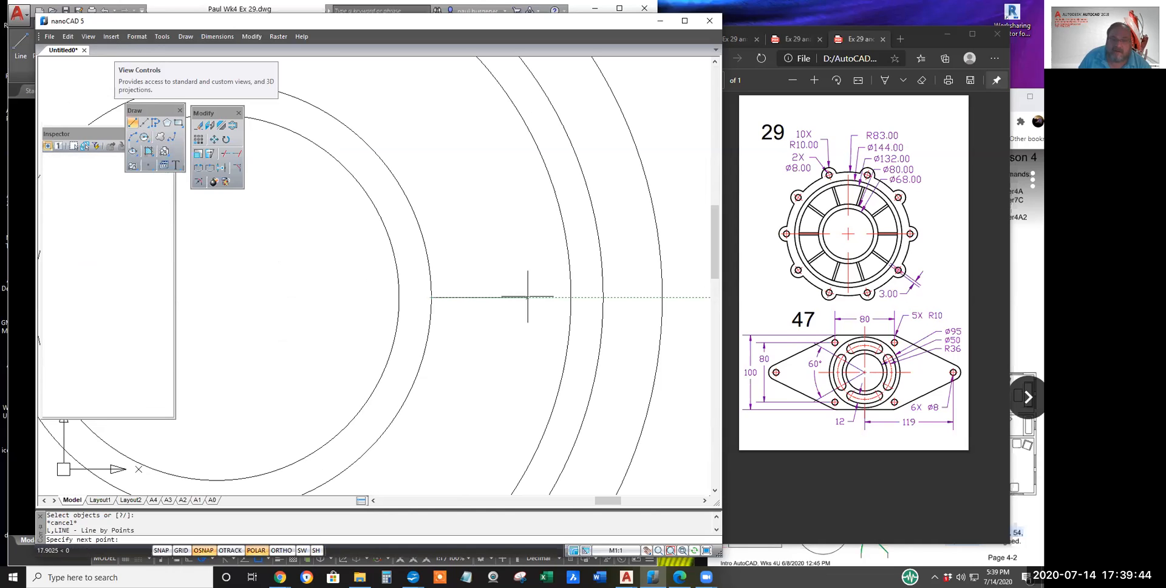
pyautogui.click(571, 298)
pyautogui.press('Return')
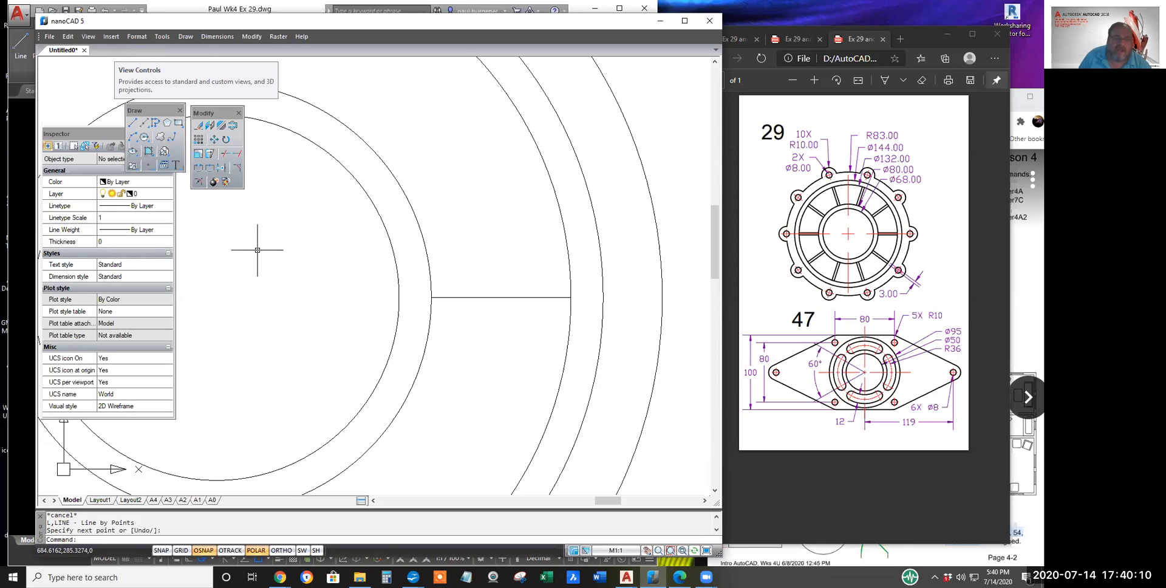
# Step: Scale the horizontal spoke line about its midpoint by a factor of 1.05
pyautogui.click(199, 154)
pyautogui.click(501, 297)
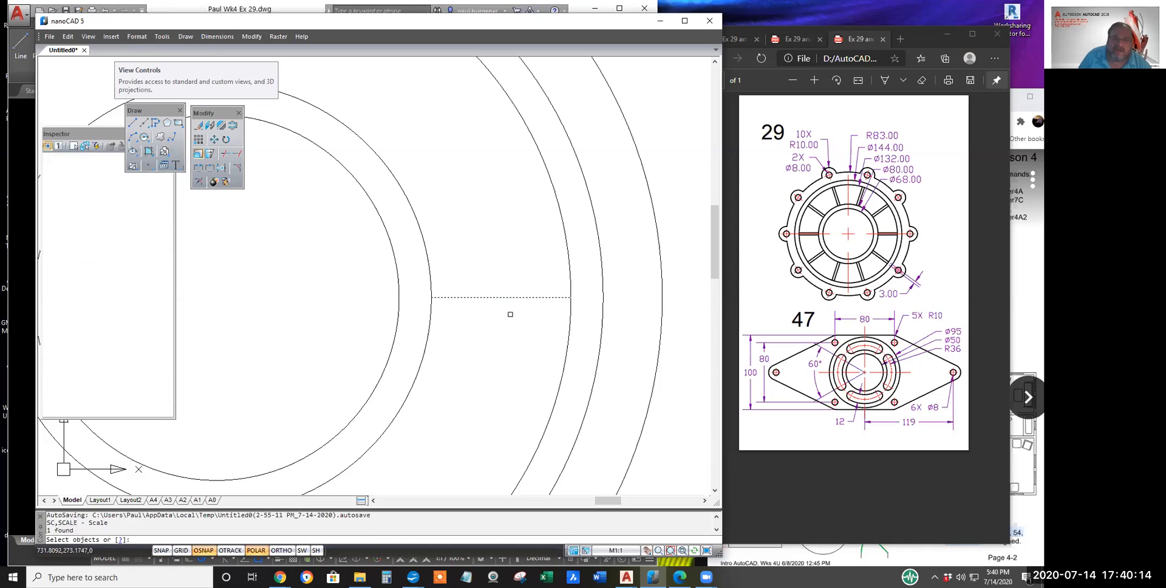
pyautogui.rightClick(510, 313)
pyautogui.click(528, 316)
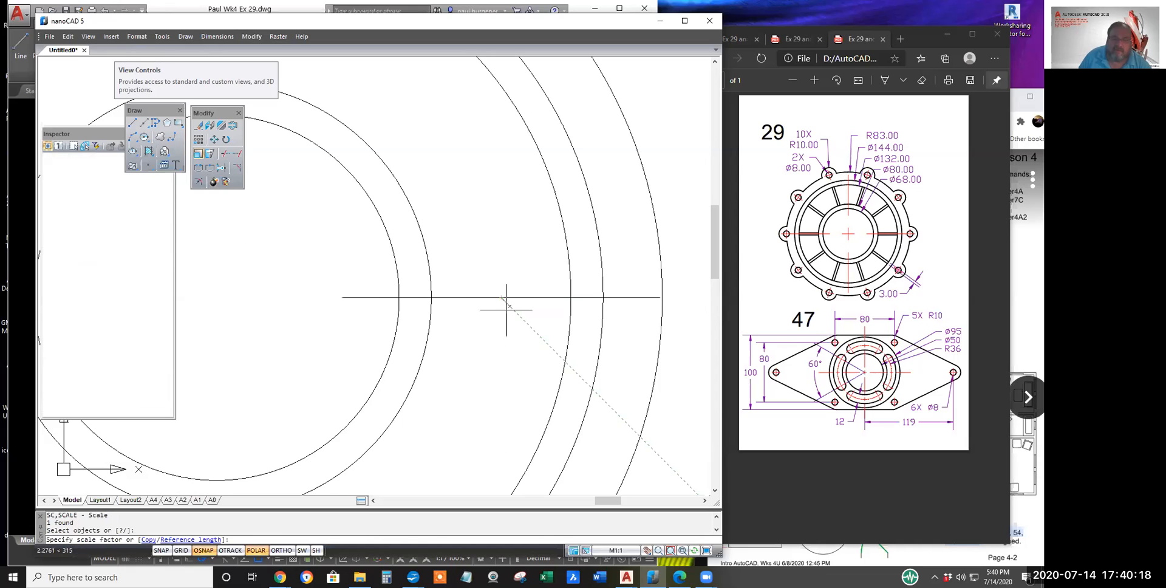
pyautogui.write('1.')
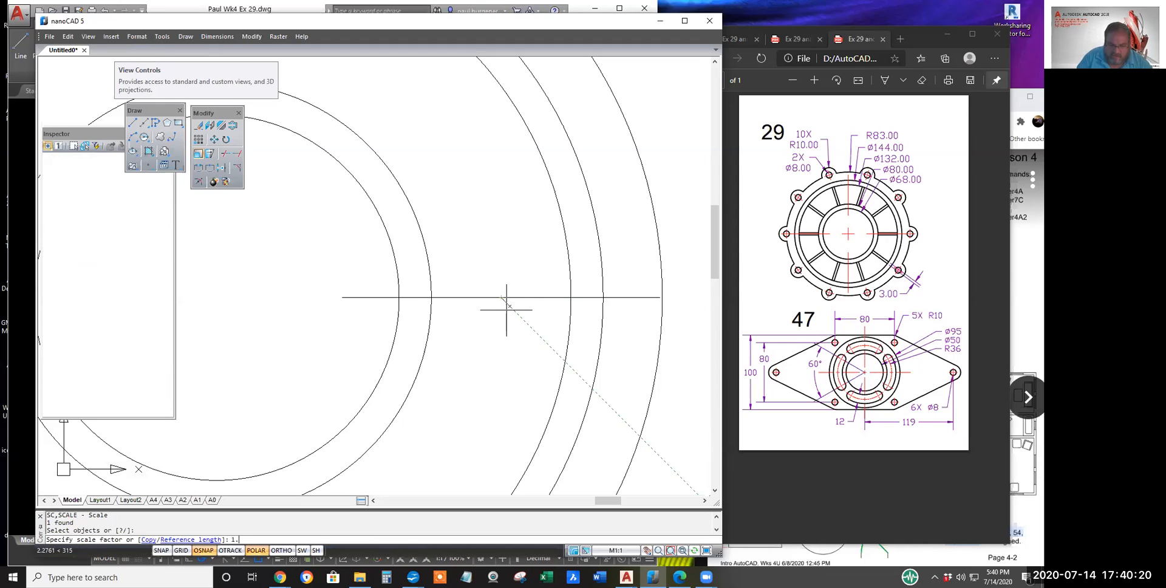
pyautogui.write('05')
pyautogui.press('Return')
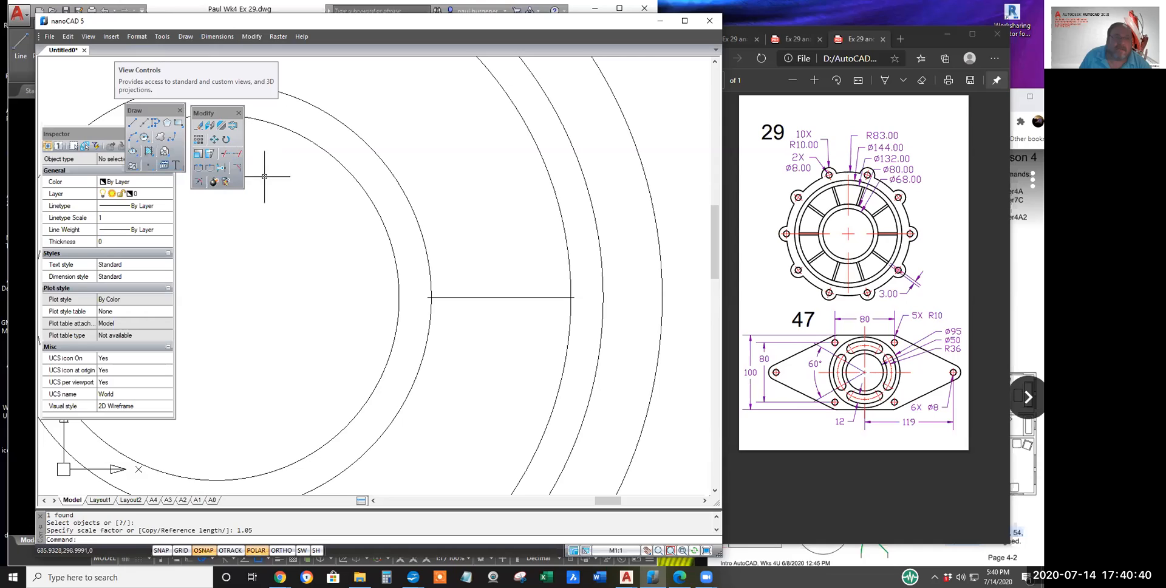
# Step: Offset the horizontal spoke line 1.5 mm to each side and erase the original middle line
pyautogui.click(233, 126)
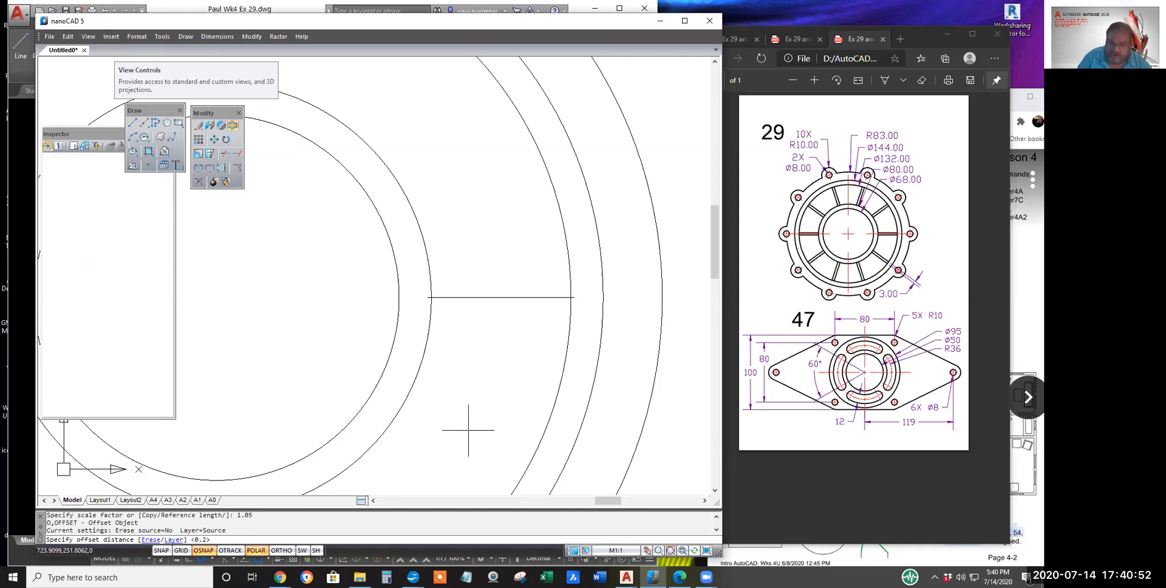
pyautogui.write('1.5')
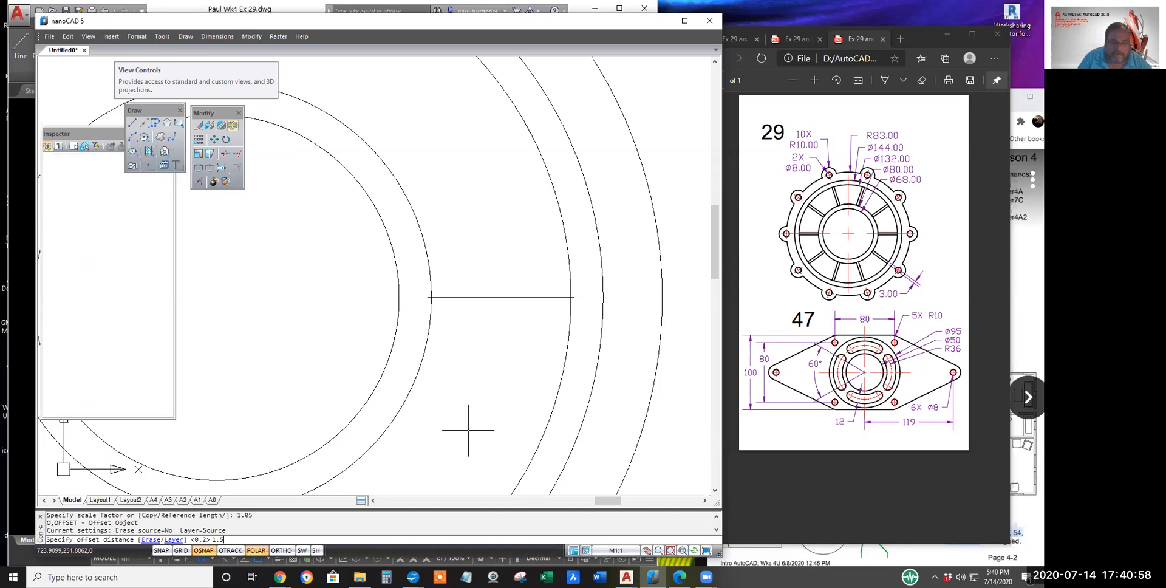
pyautogui.press('Return')
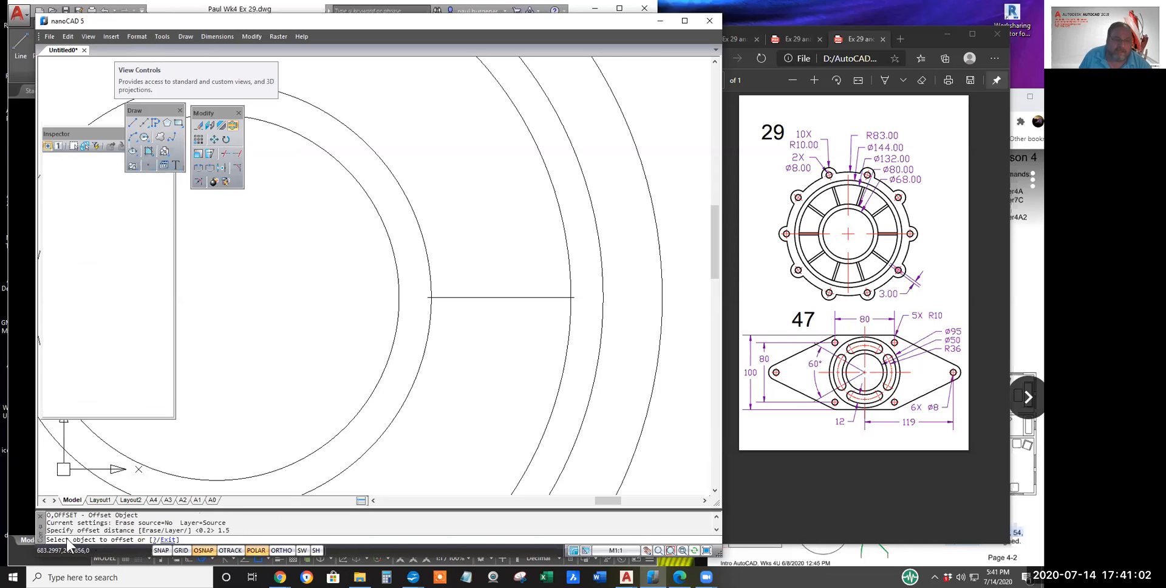
pyautogui.click(512, 297)
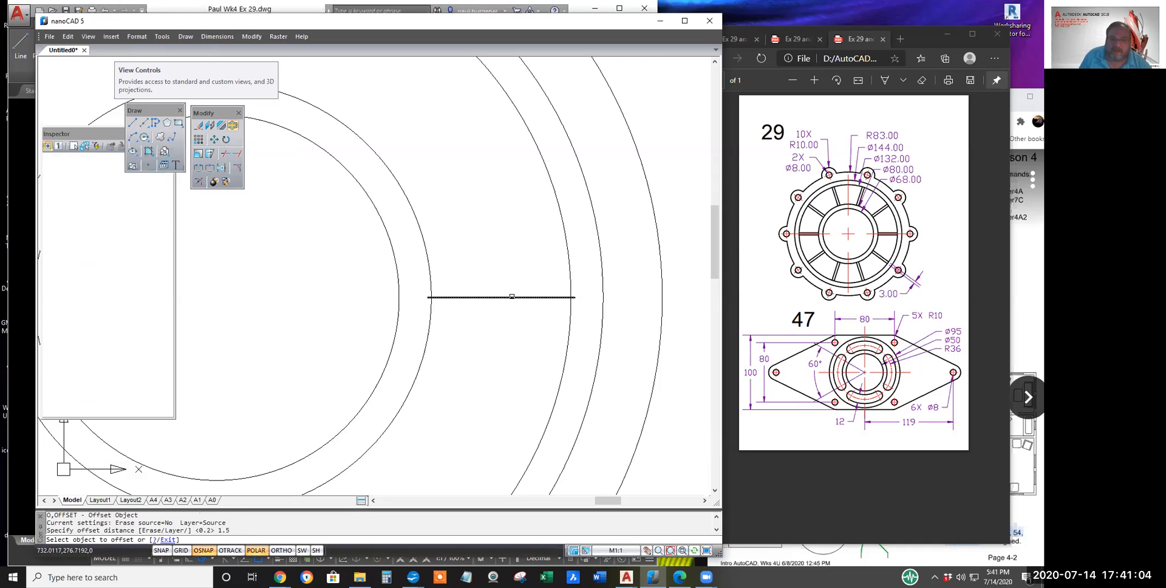
pyautogui.click(512, 297)
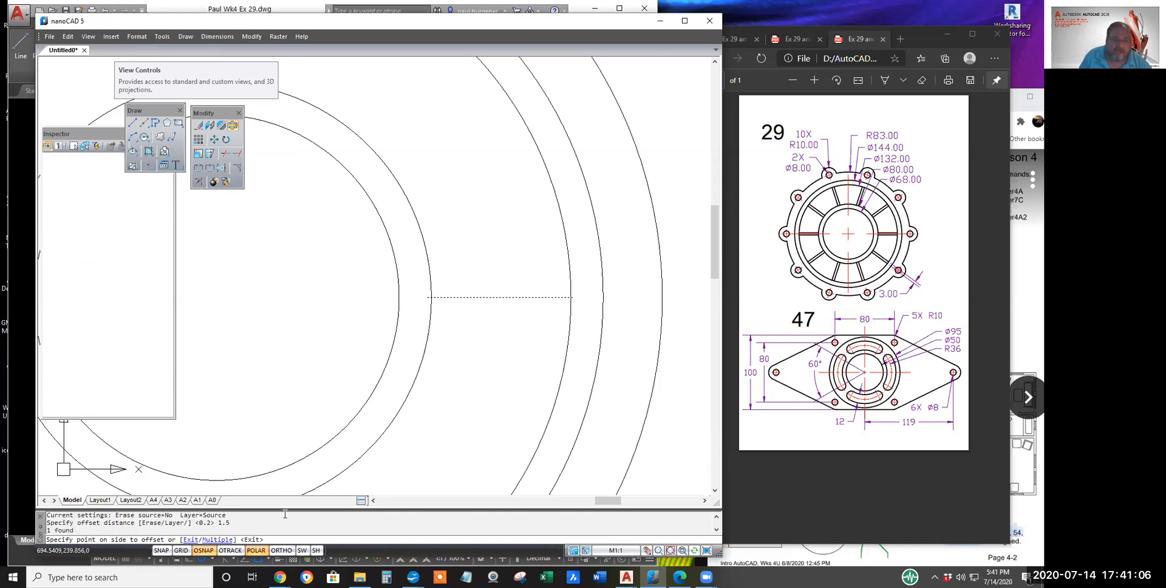
pyautogui.click(496, 347)
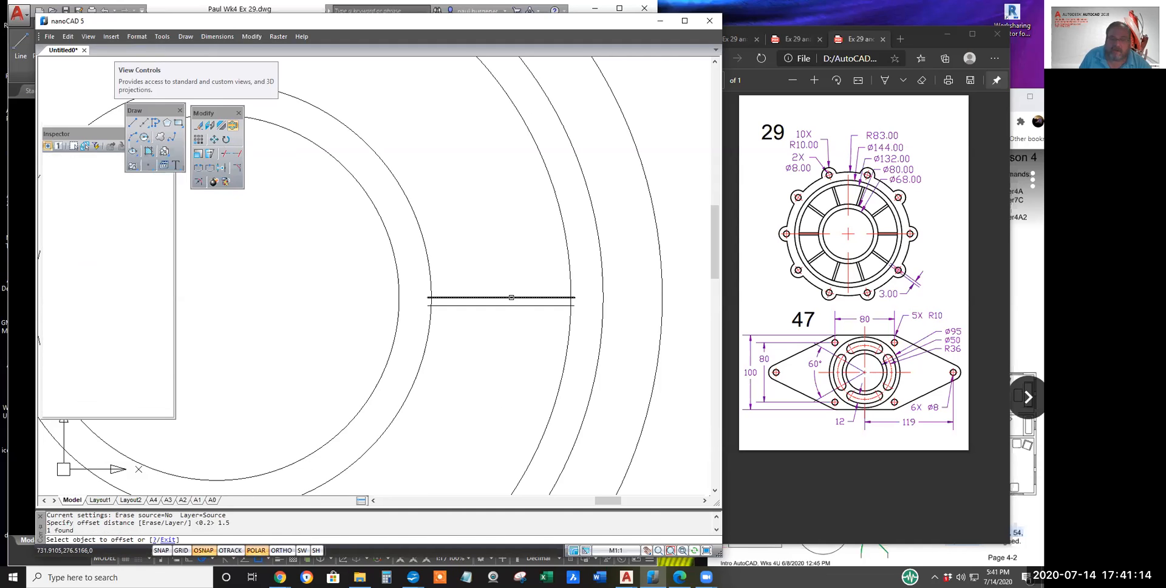
pyautogui.click(511, 298)
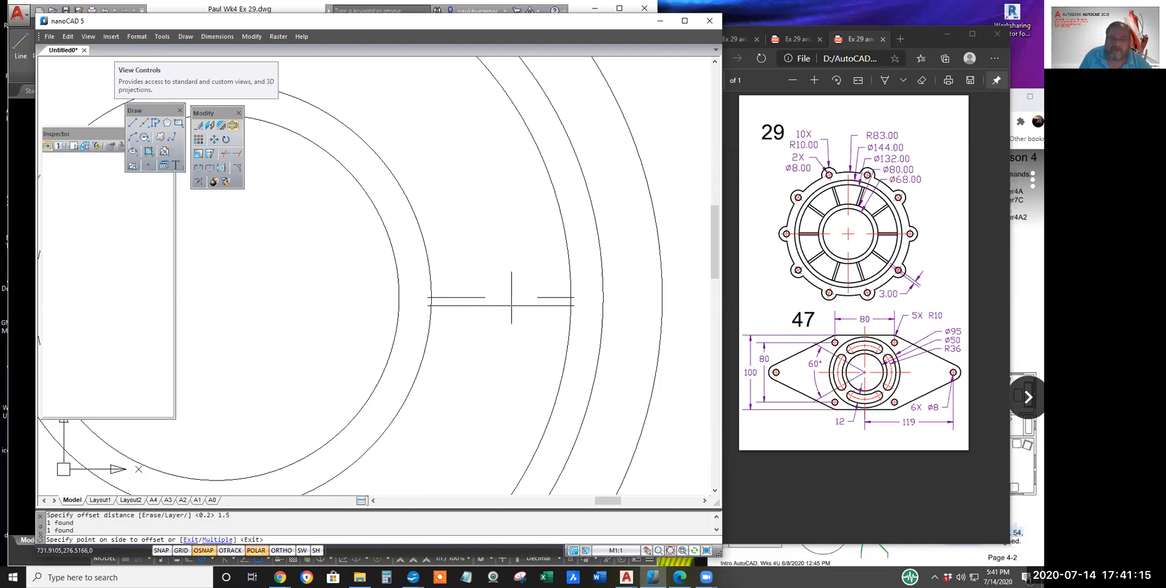
pyautogui.click(506, 239)
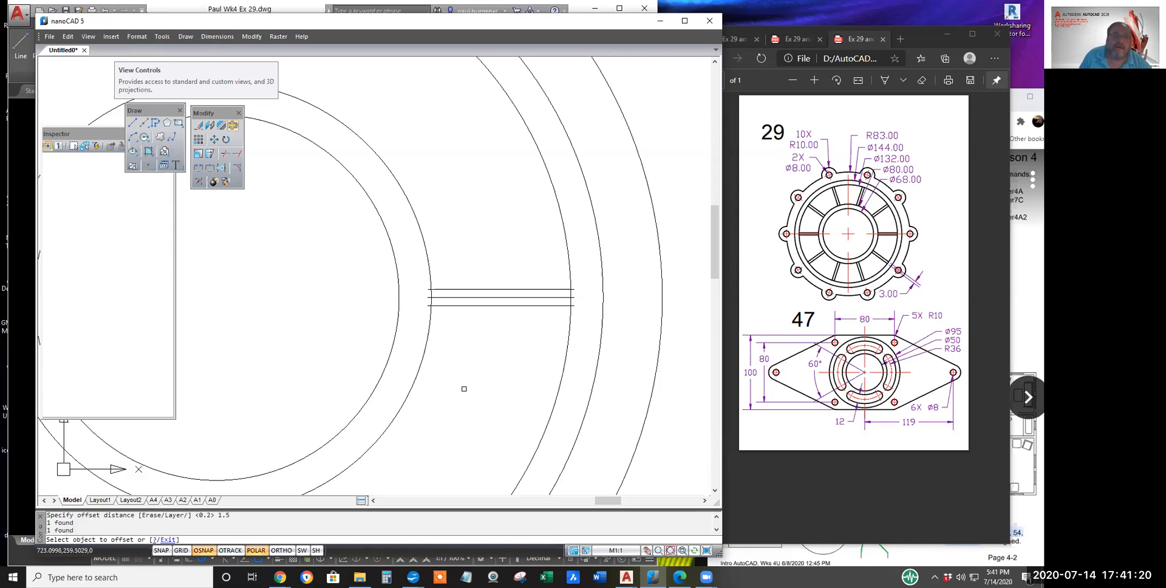
pyautogui.click(198, 125)
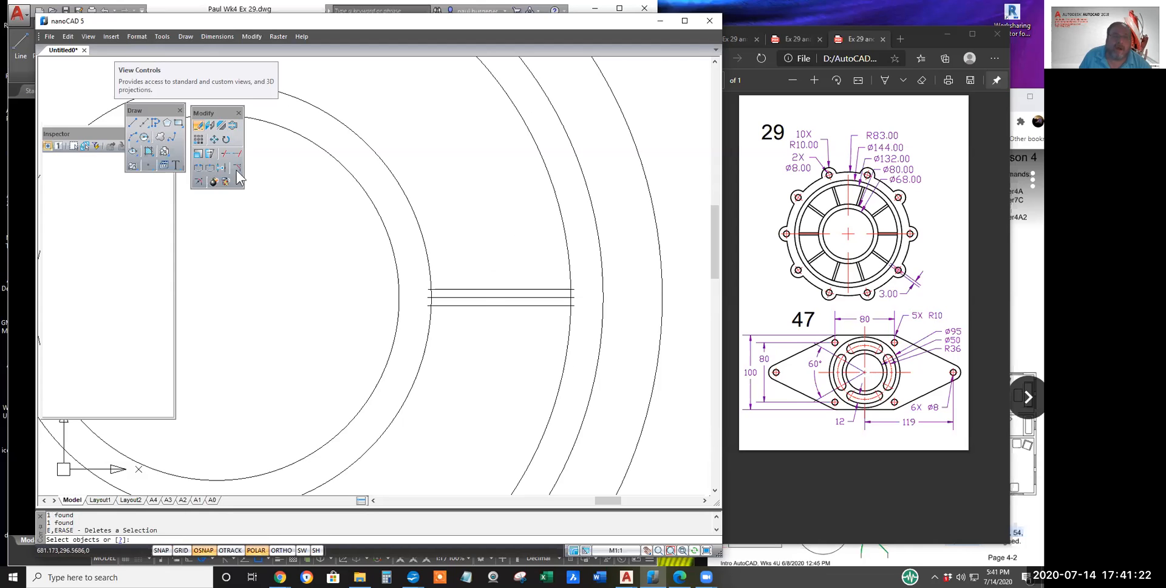
pyautogui.press('Return')
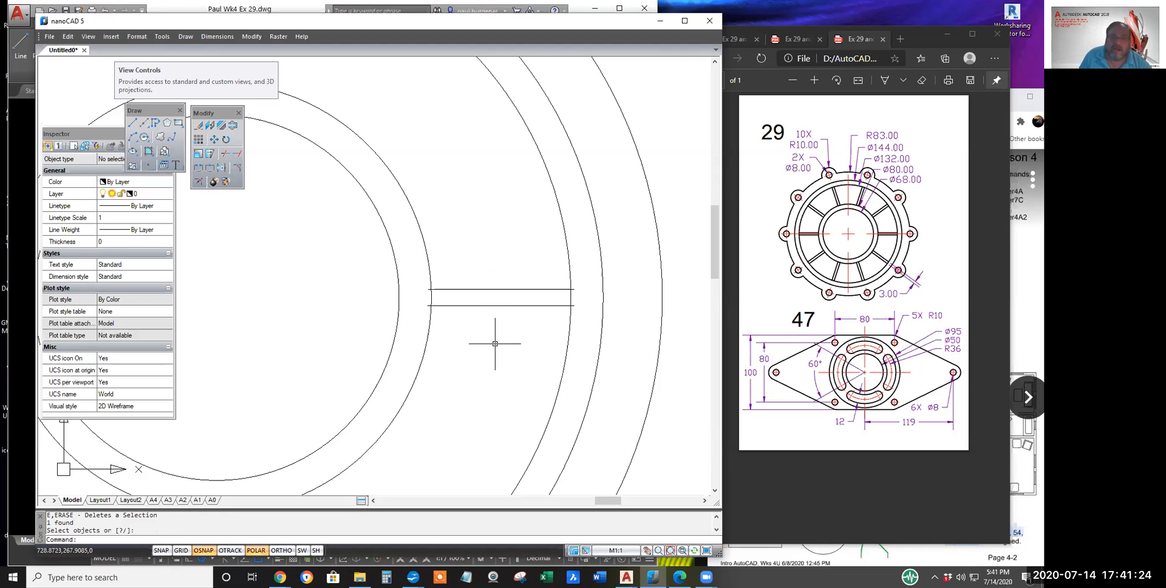
# Step: Trim both spoke lines at each end to the 80 and 132 circles, using all objects as cutting edges
pyautogui.click(225, 153)
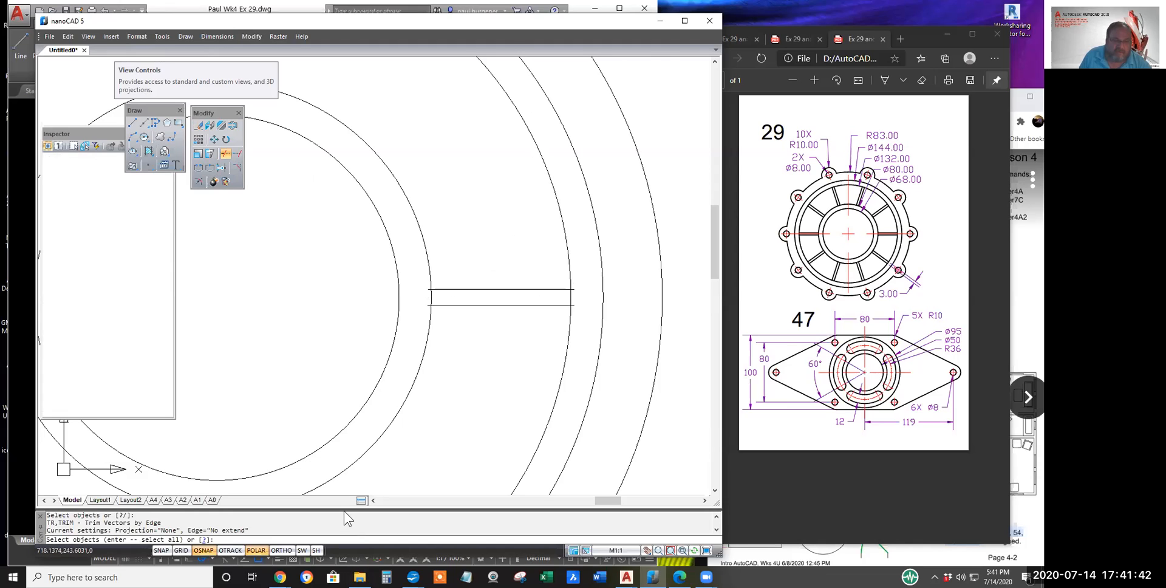
pyautogui.moveTo(344, 507); pyautogui.dragTo(348, 489)
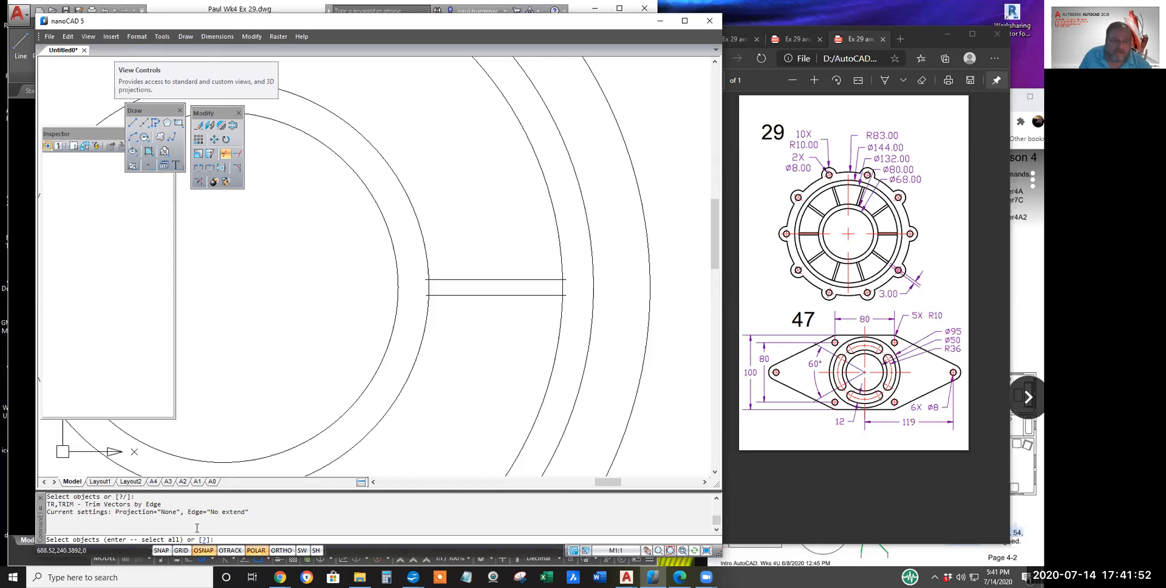
pyautogui.scroll(4, 565, 296)
pyautogui.click(565, 291)
pyautogui.click(565, 292)
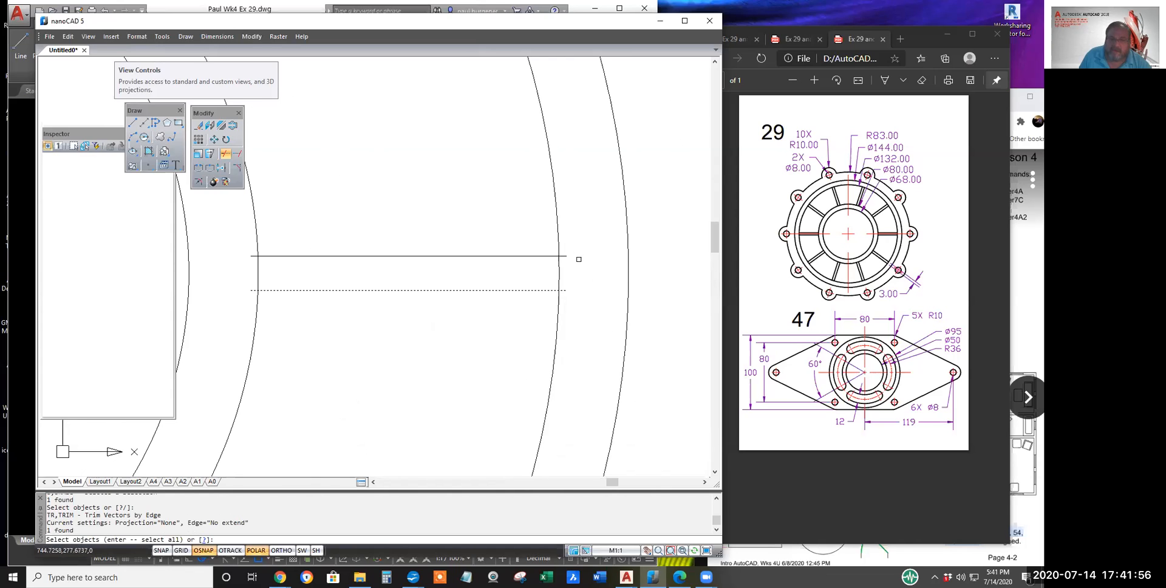
pyautogui.press('Return')
pyautogui.press('Return')
pyautogui.press('Return')
pyautogui.press('Return')
pyautogui.click(237, 173)
pyautogui.press('Return')
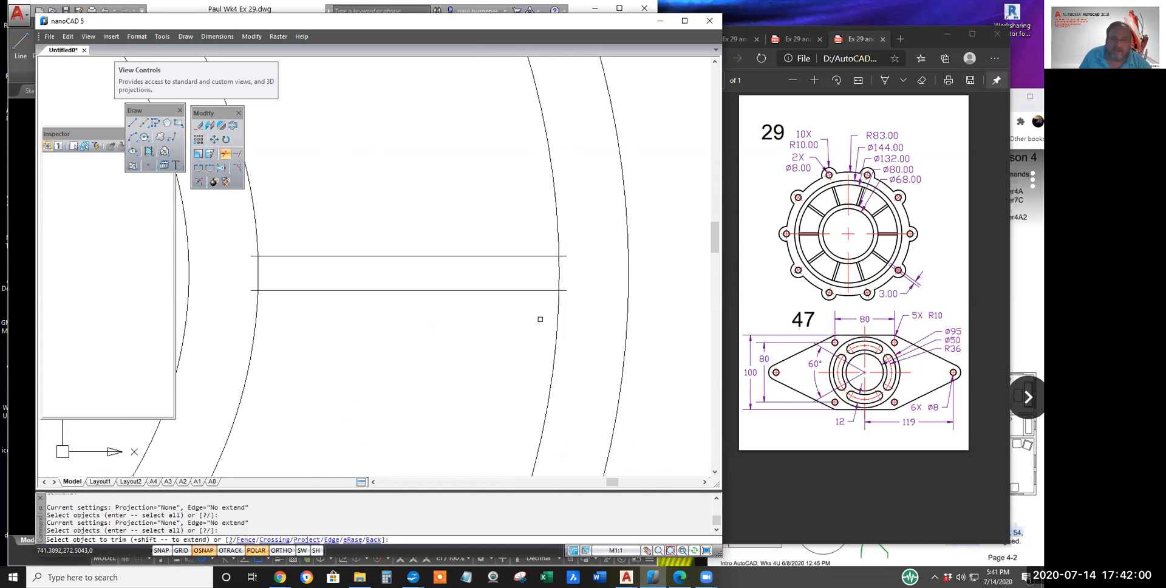
pyautogui.click(564, 290)
pyautogui.click(565, 256)
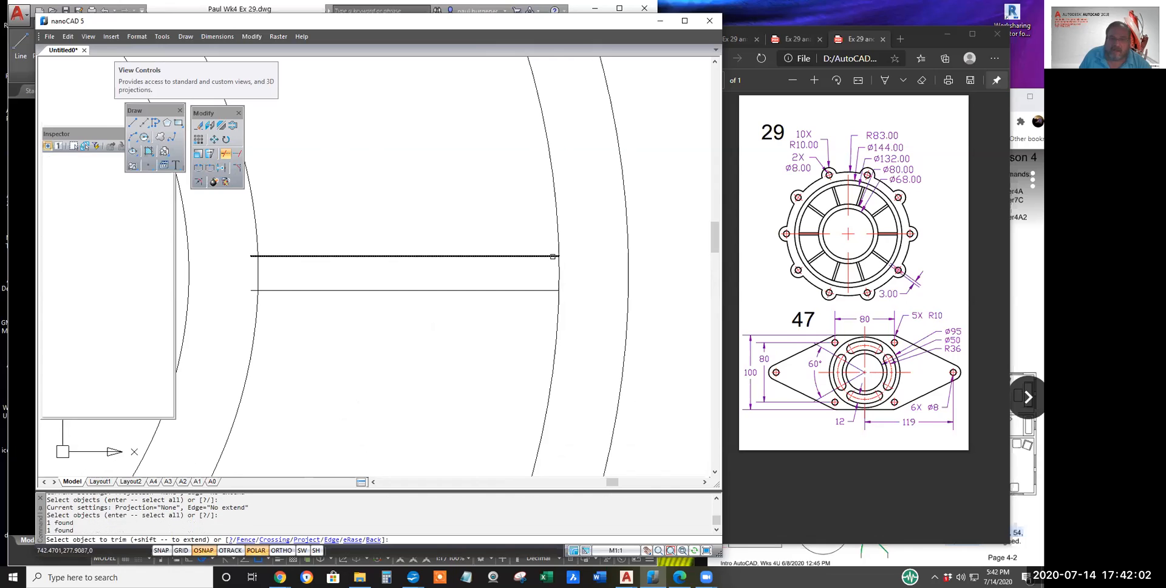
pyautogui.click(251, 256)
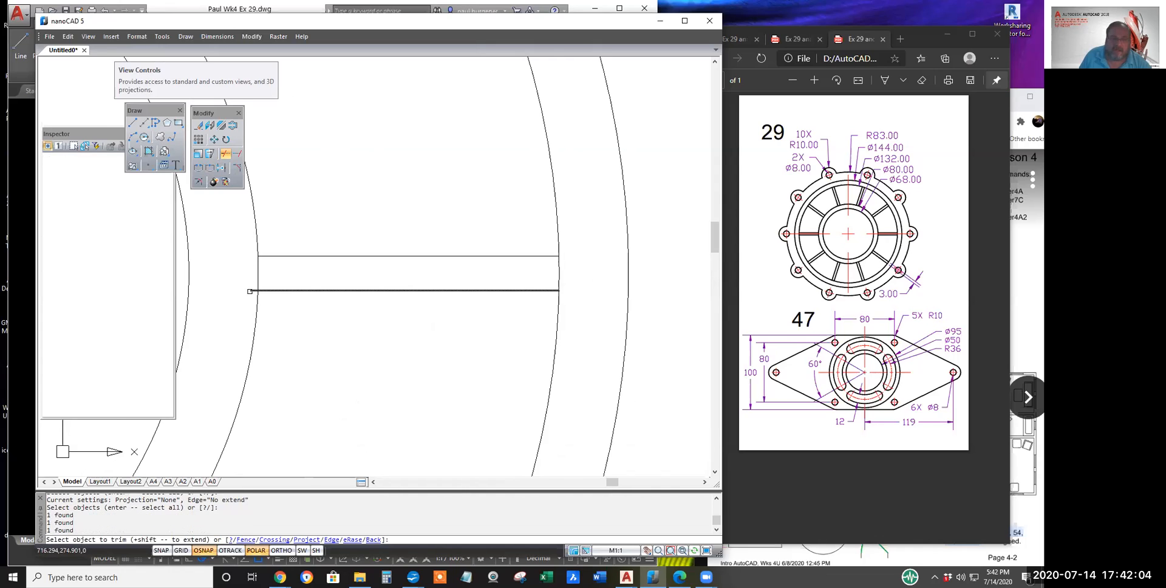
pyautogui.click(248, 285)
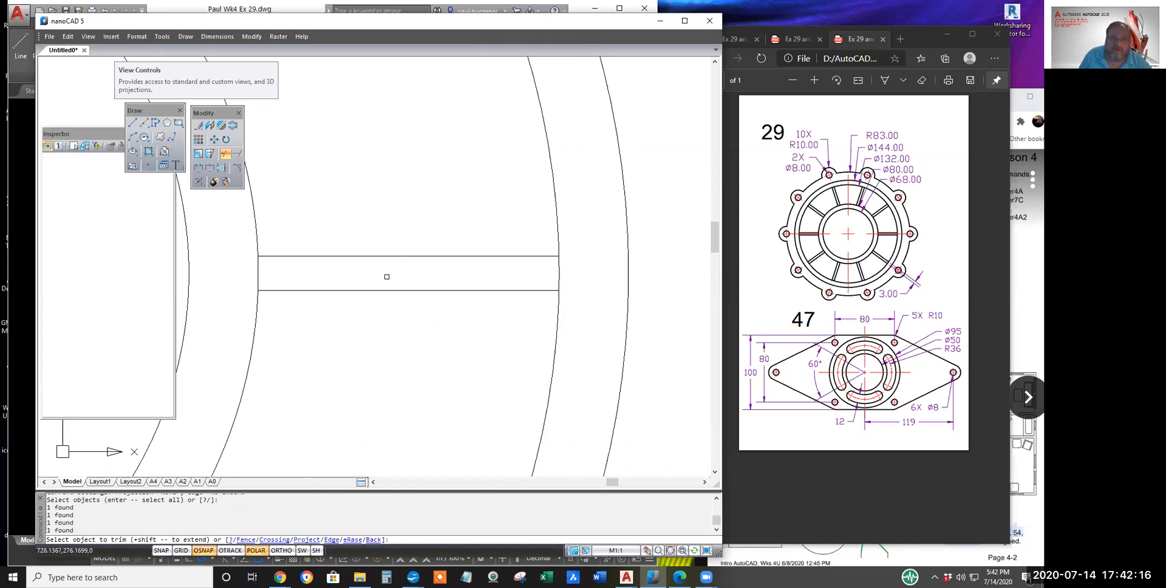
pyautogui.press('Escape')
# Step: Draw an 8 mm diameter circle centred on the right quadrant of the outermost R83 circle
pyautogui.scroll(-5, 545, 418)
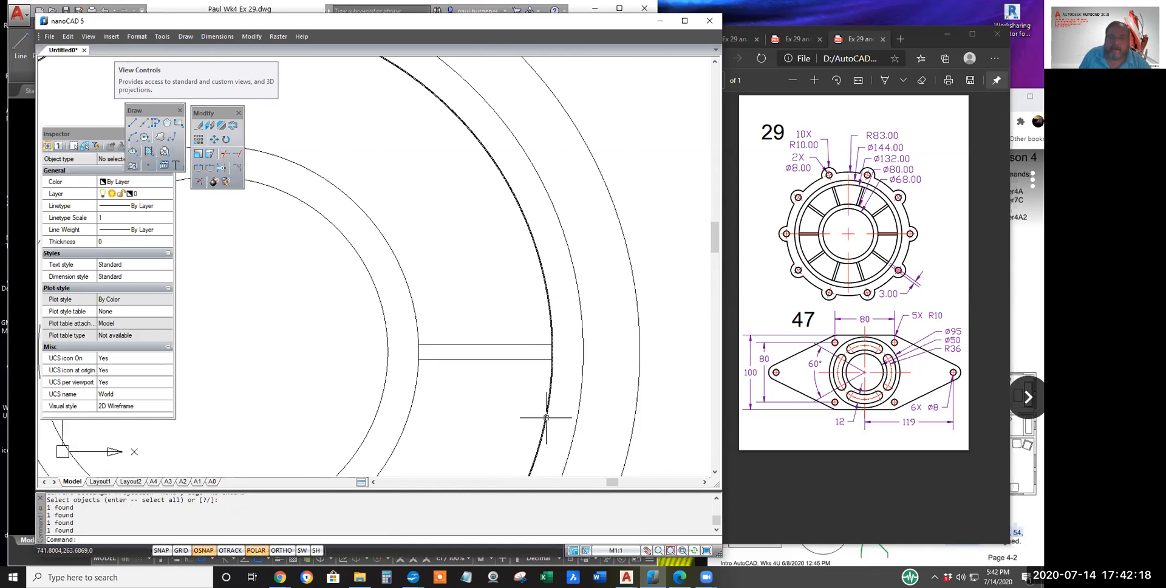
pyautogui.moveTo(521, 409); pyautogui.dragTo(424, 347, button='middle')
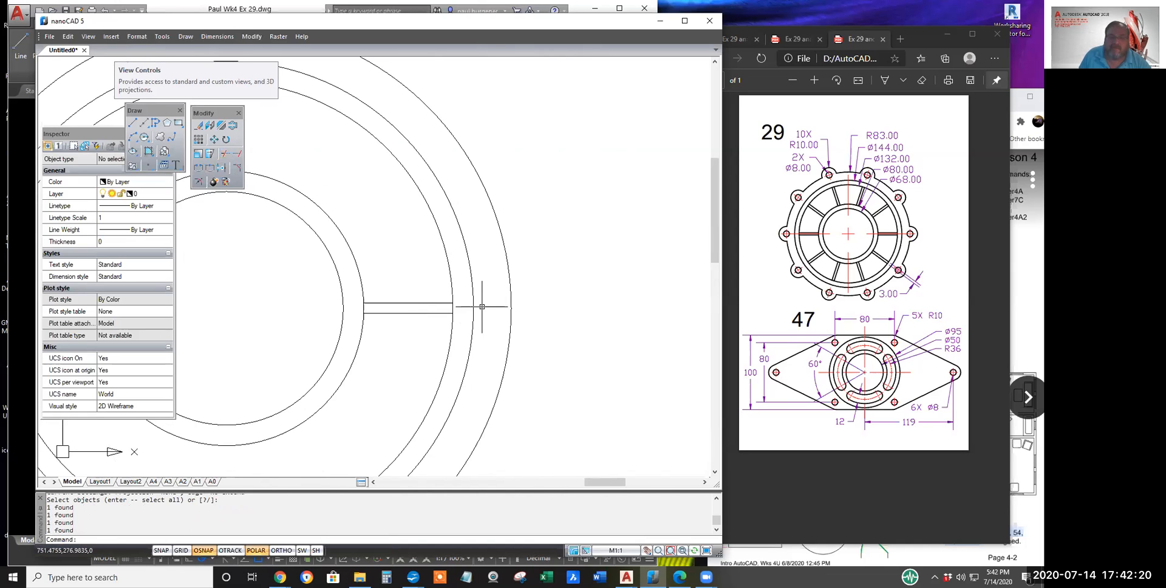
pyautogui.click(145, 138)
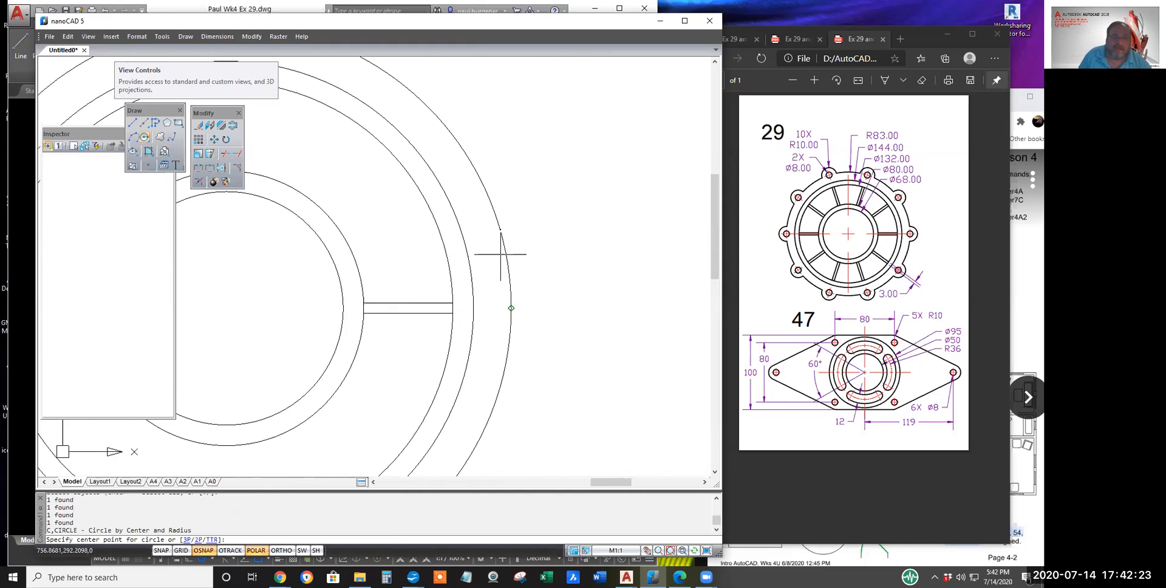
pyautogui.click(510, 308)
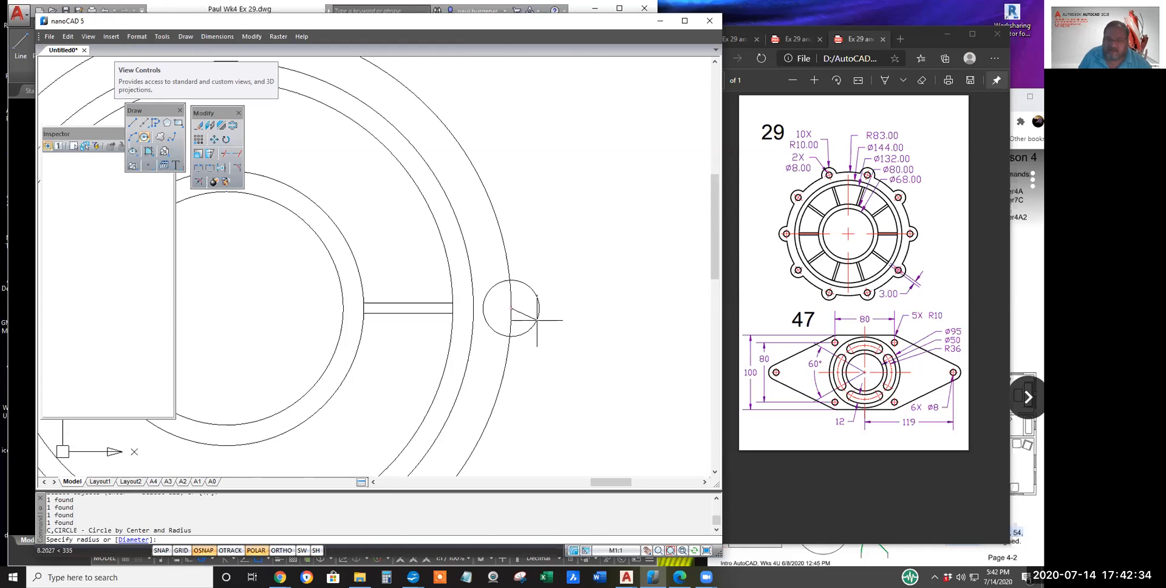
pyautogui.rightClick(537, 320)
pyautogui.click(561, 351)
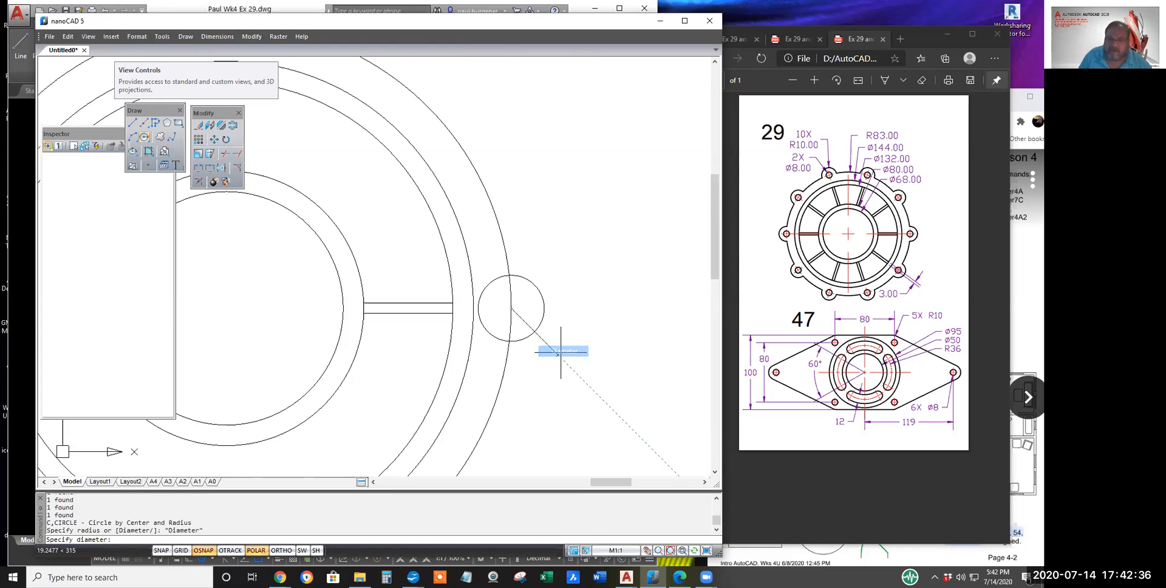
pyautogui.write('8')
pyautogui.press('Return')
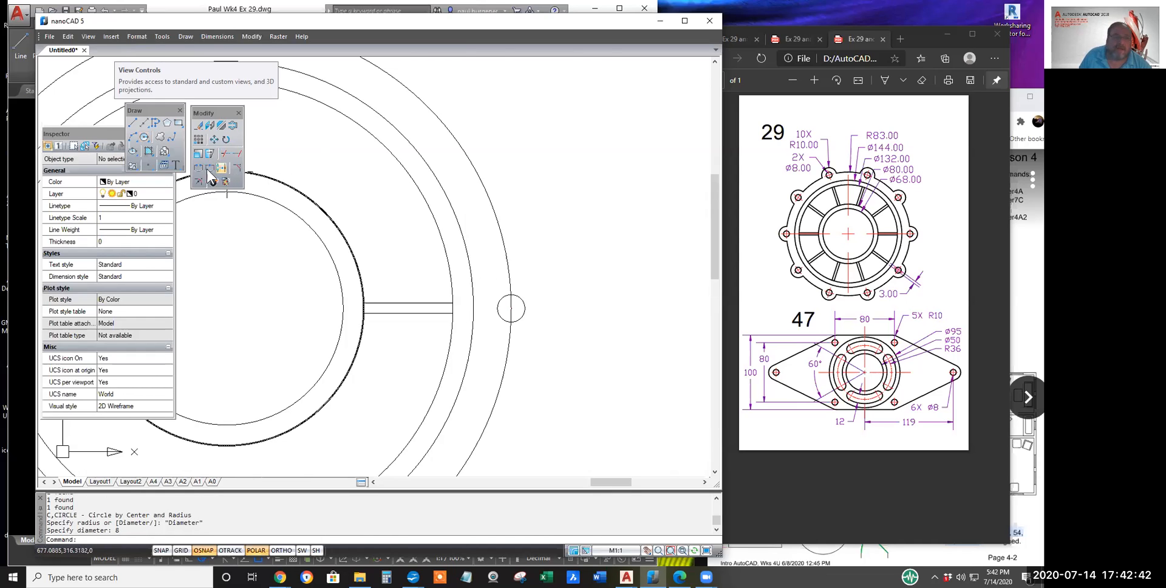
# Step: Draw a circle of radius 10 concentric with the 8 mm hole
pyautogui.click(144, 137)
pyautogui.click(512, 308)
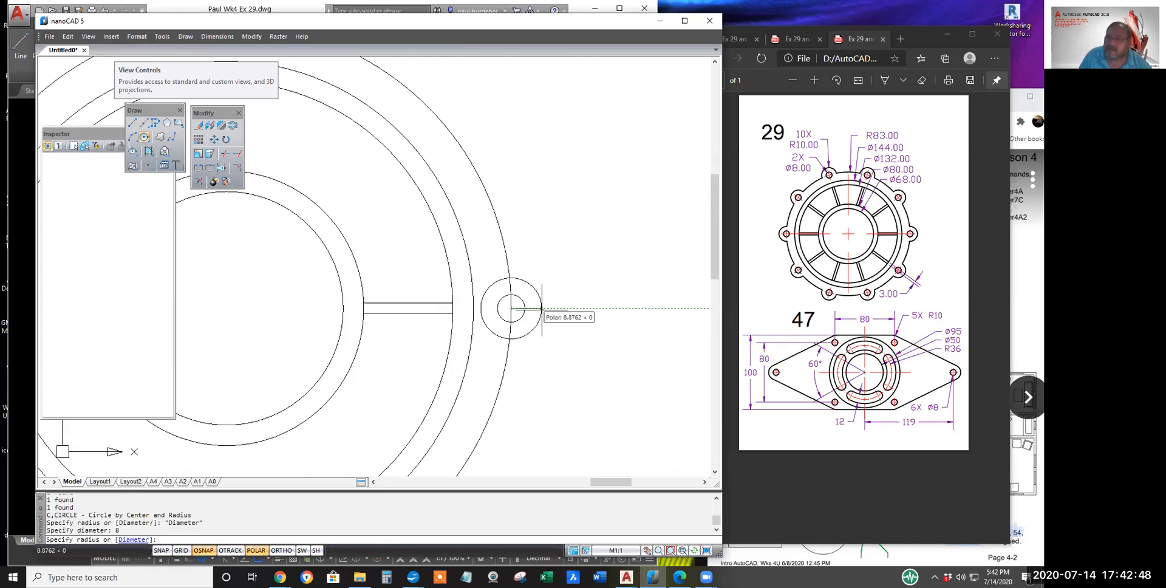
pyautogui.write('1')
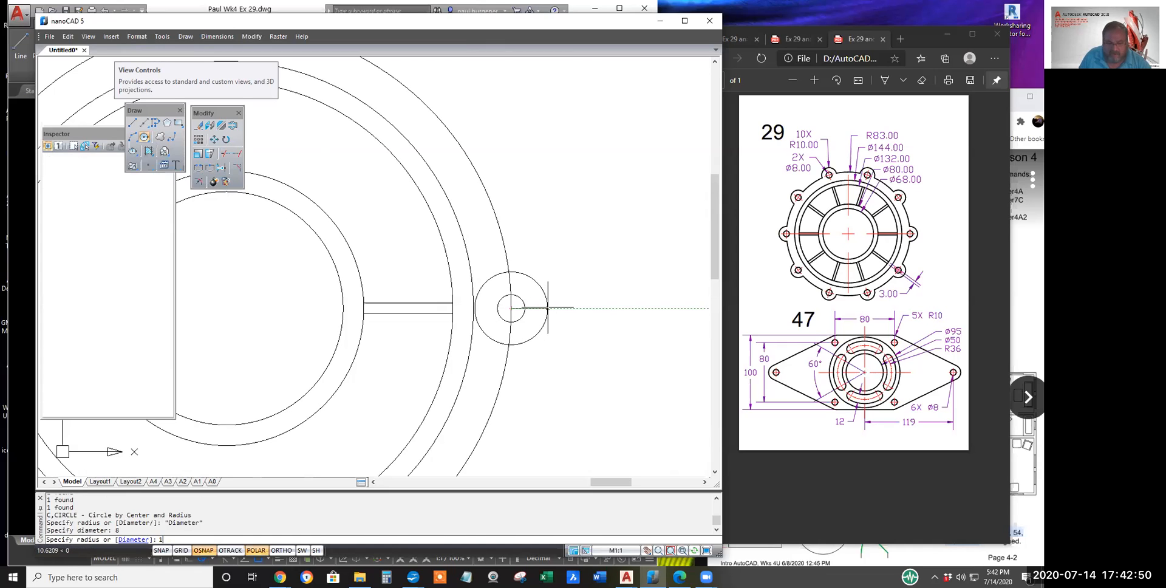
pyautogui.write('0')
pyautogui.press('Return')
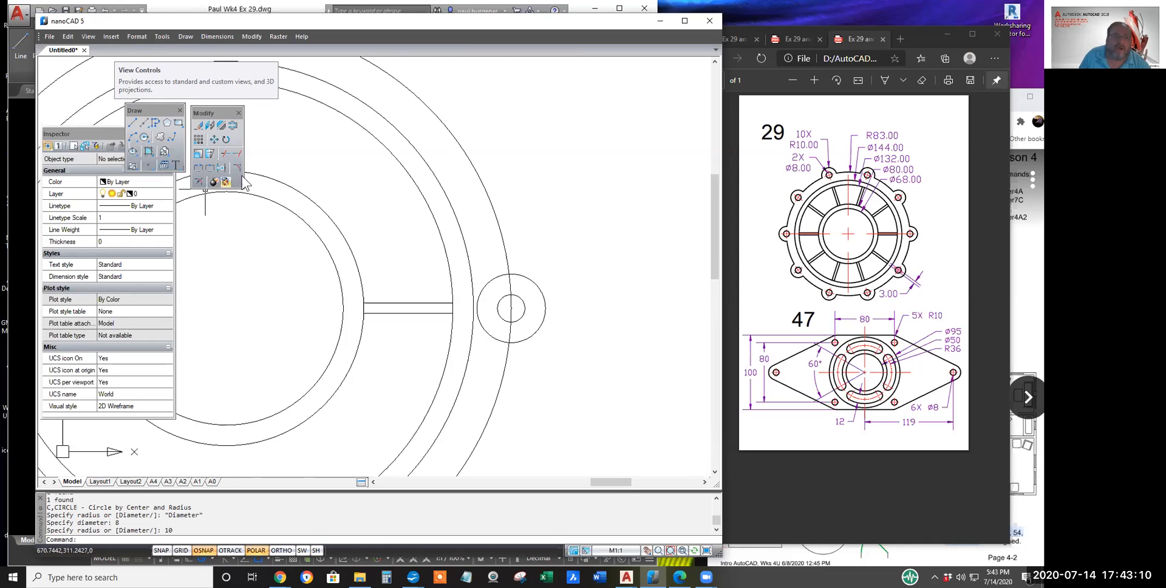
# Step: Trim the outermost circle inside the lug and the lug circle's inner arc to form one outline
pyautogui.click(229, 157)
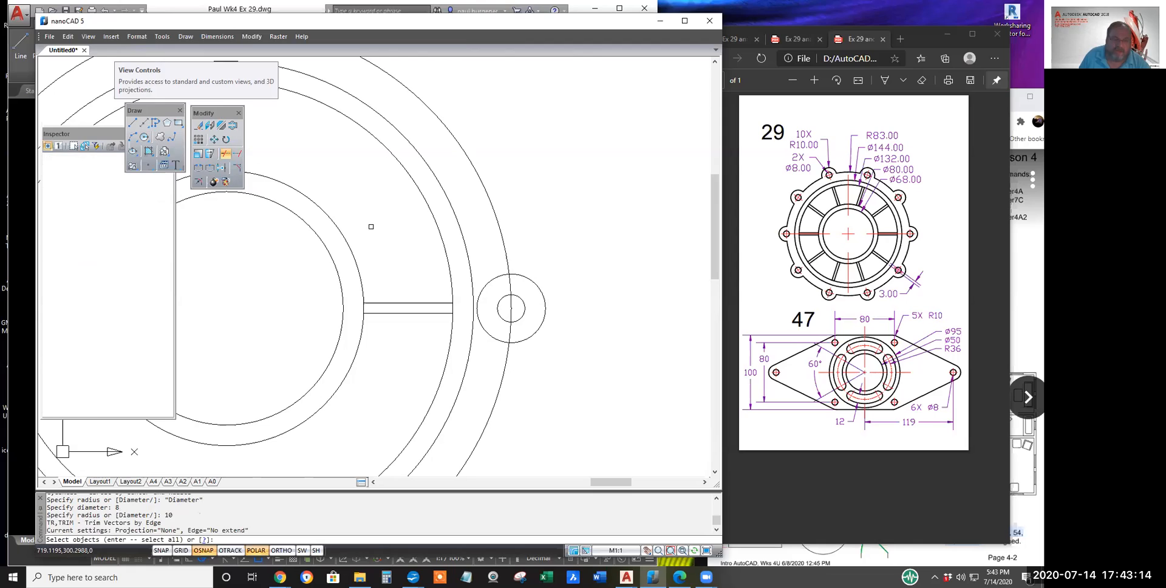
pyautogui.press('Return')
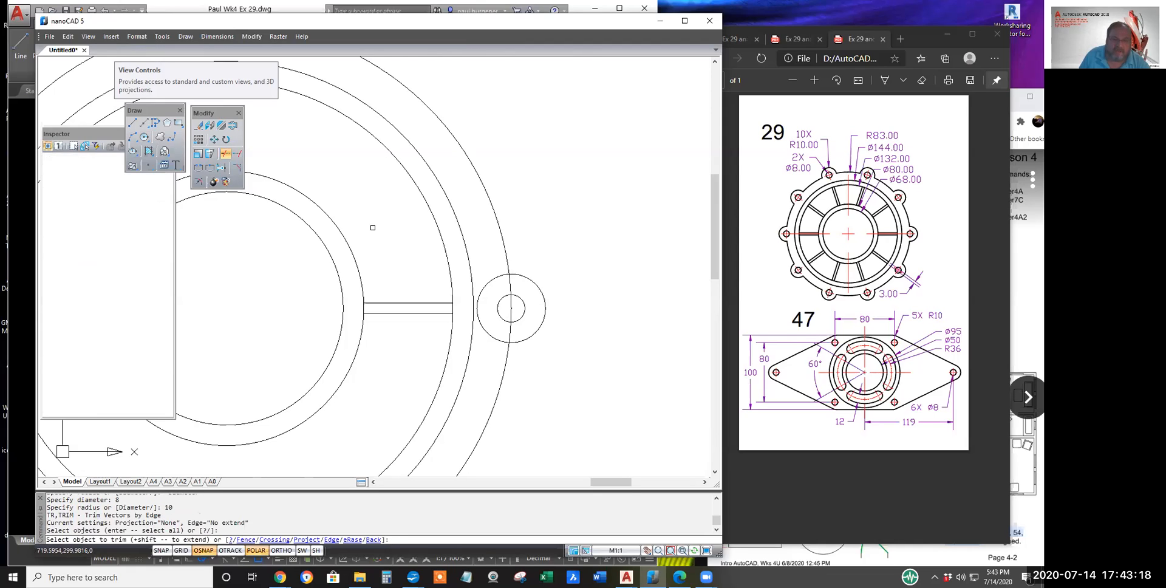
pyautogui.click(510, 287)
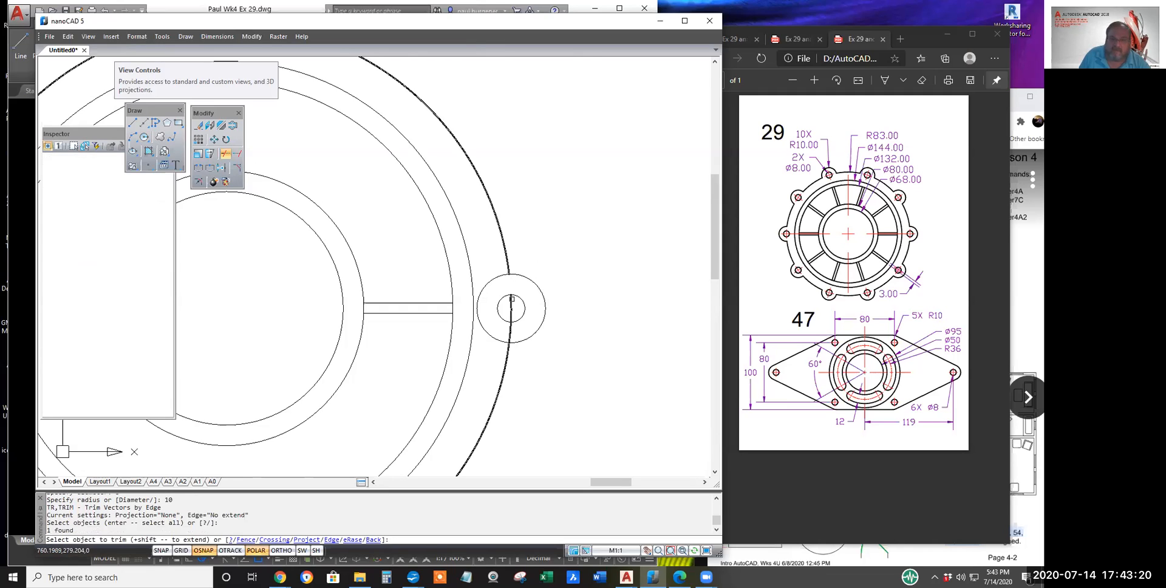
pyautogui.click(512, 303)
pyautogui.click(511, 331)
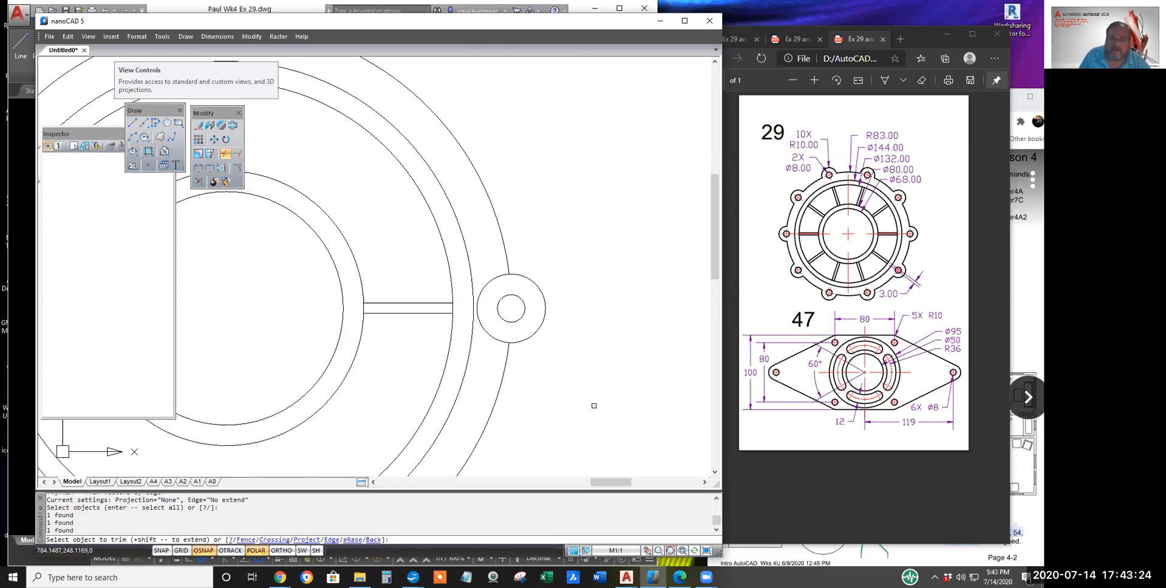
pyautogui.click(493, 338)
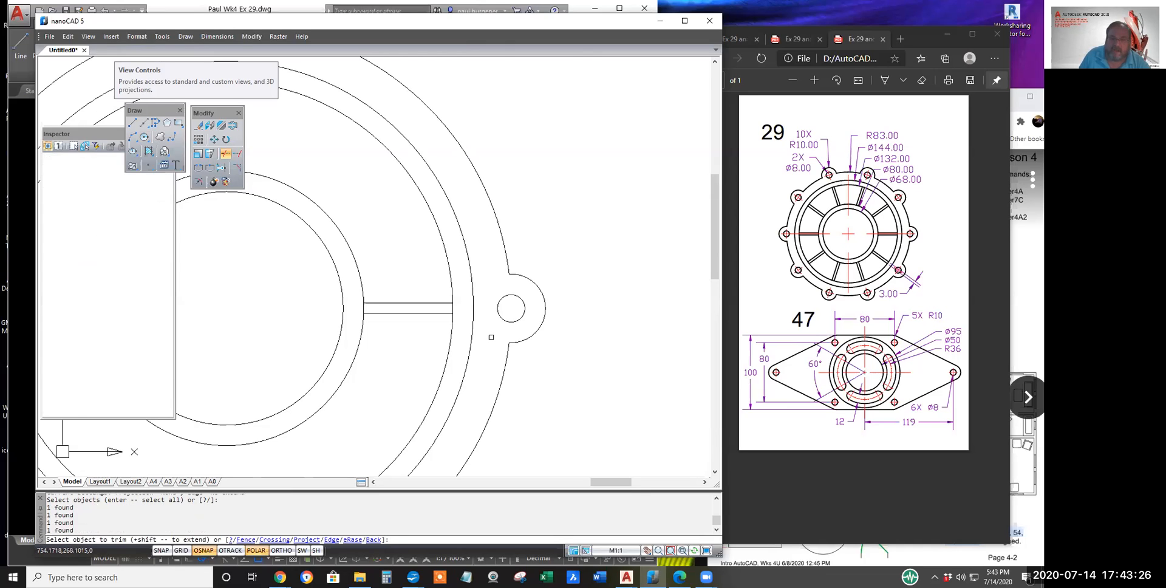
# Step: Reshape the floating Modify palette into a wider, shorter layout and shift it slightly
pyautogui.scroll(-4, 645, 378)
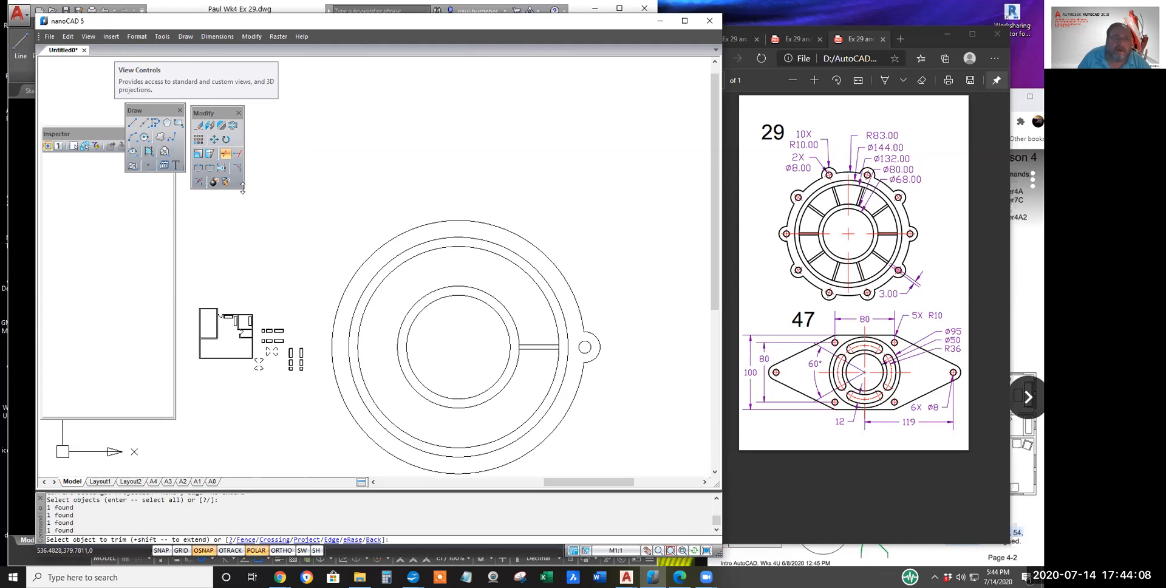
pyautogui.moveTo(242, 188); pyautogui.dragTo(243, 177)
pyautogui.moveTo(216, 109); pyautogui.dragTo(230, 118)
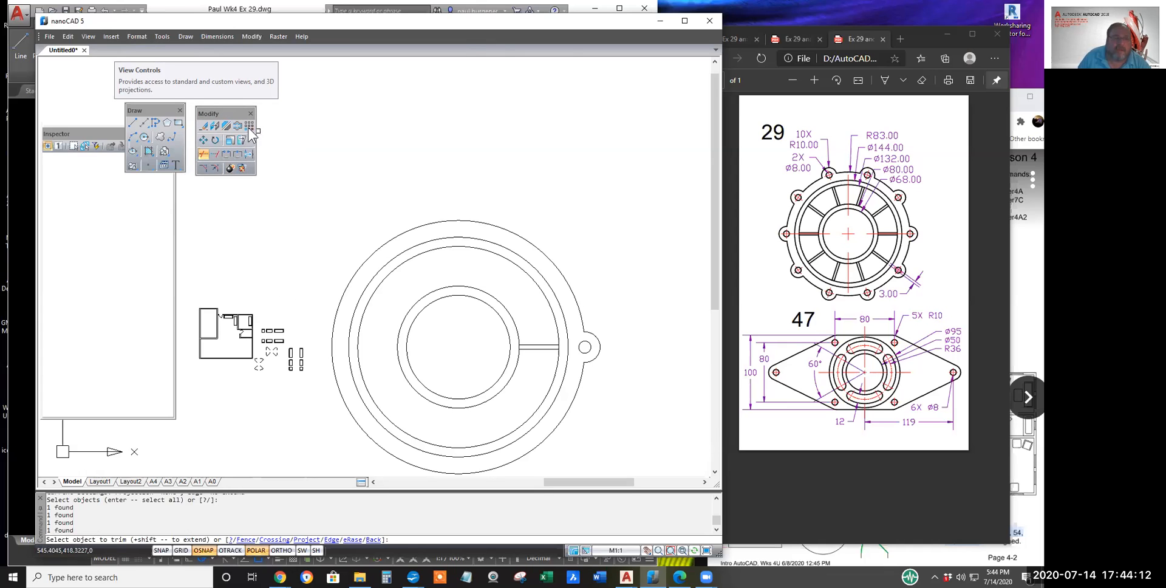
# Step: Create a polar array of 10 copies of the spoke lines, lug arc and 8 mm hole over 360 degrees about the common circle centre
pyautogui.click(249, 125)
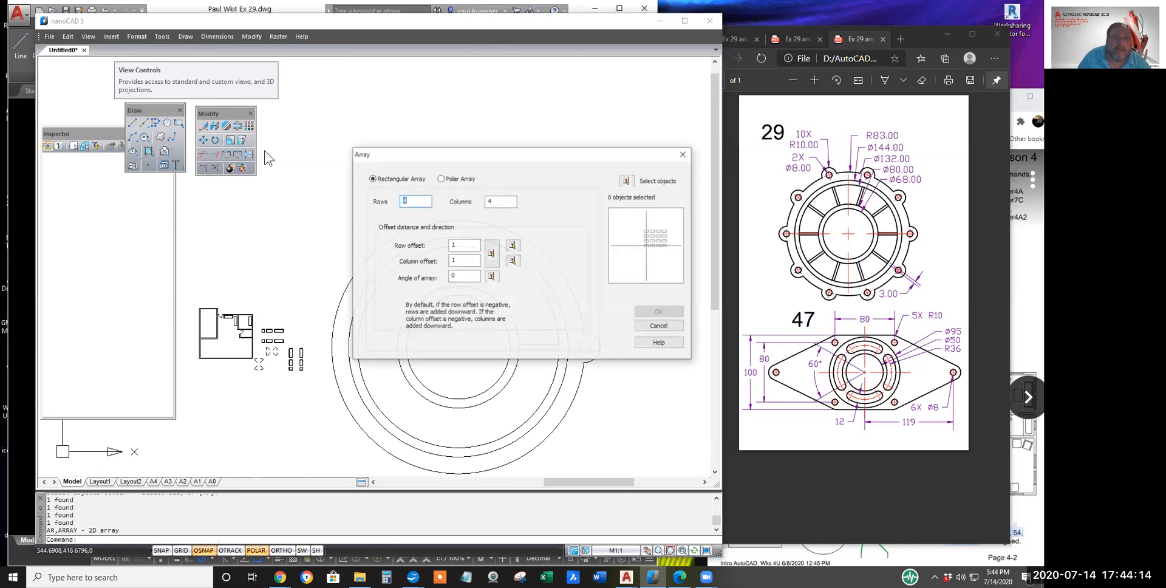
pyautogui.click(441, 178)
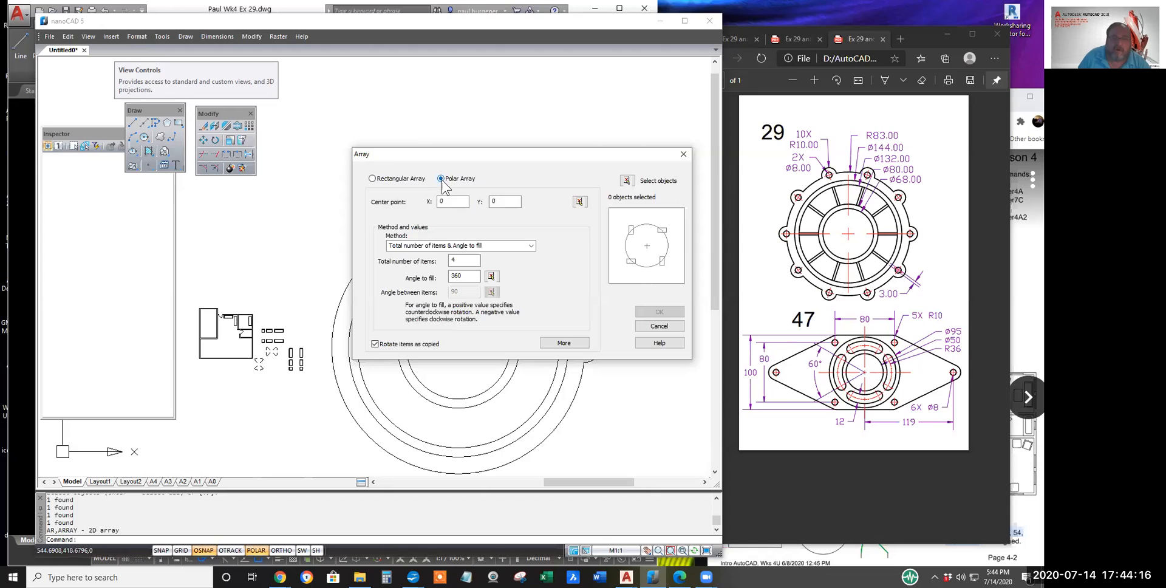
pyautogui.click(579, 202)
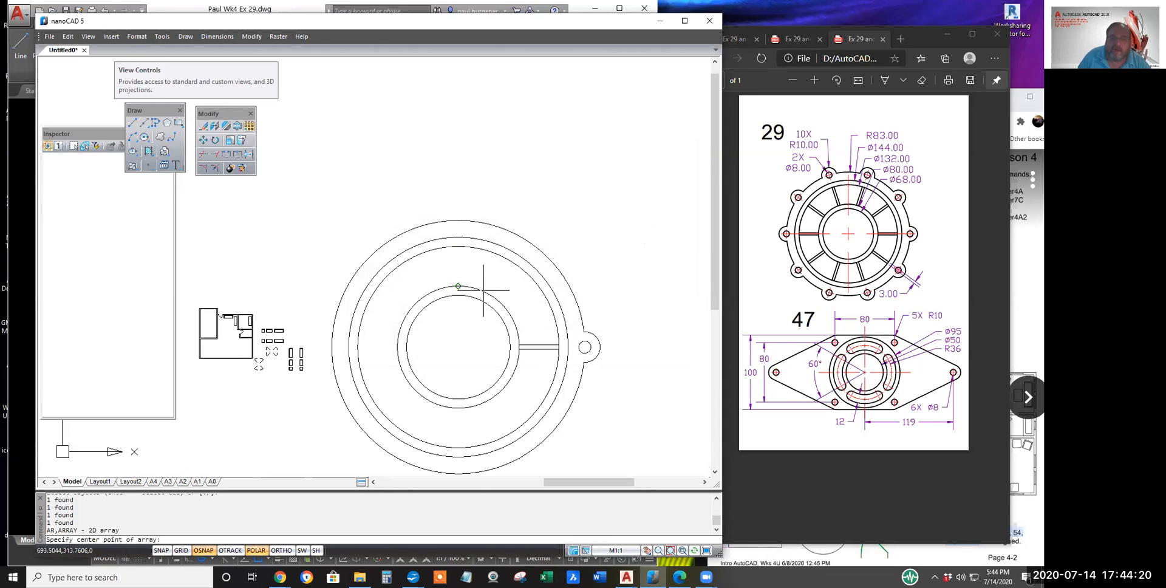
pyautogui.click(458, 347)
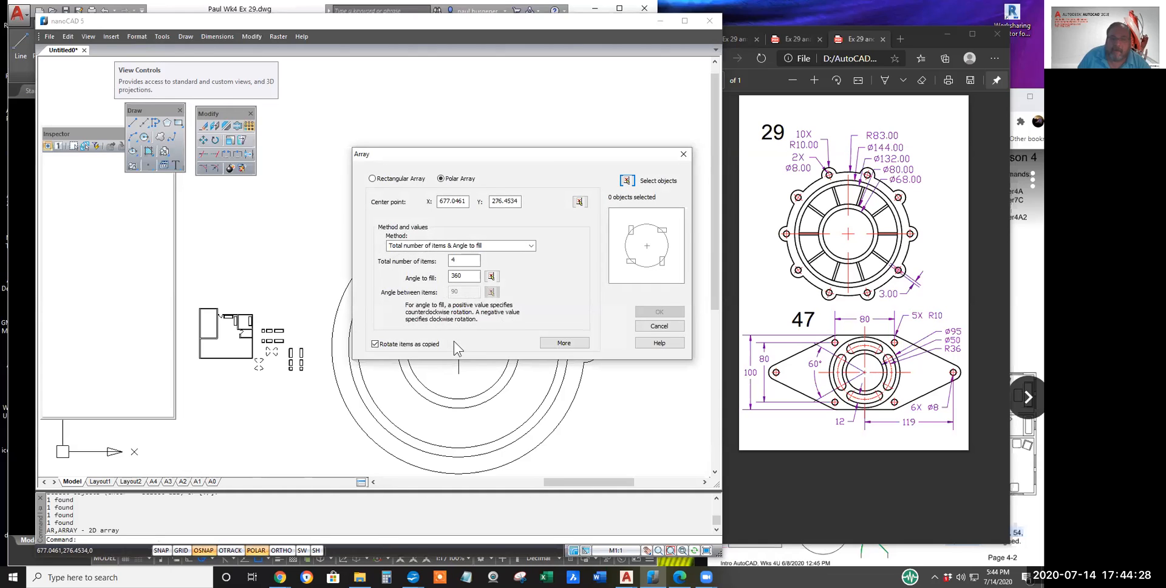
pyautogui.click(627, 181)
pyautogui.click(493, 324)
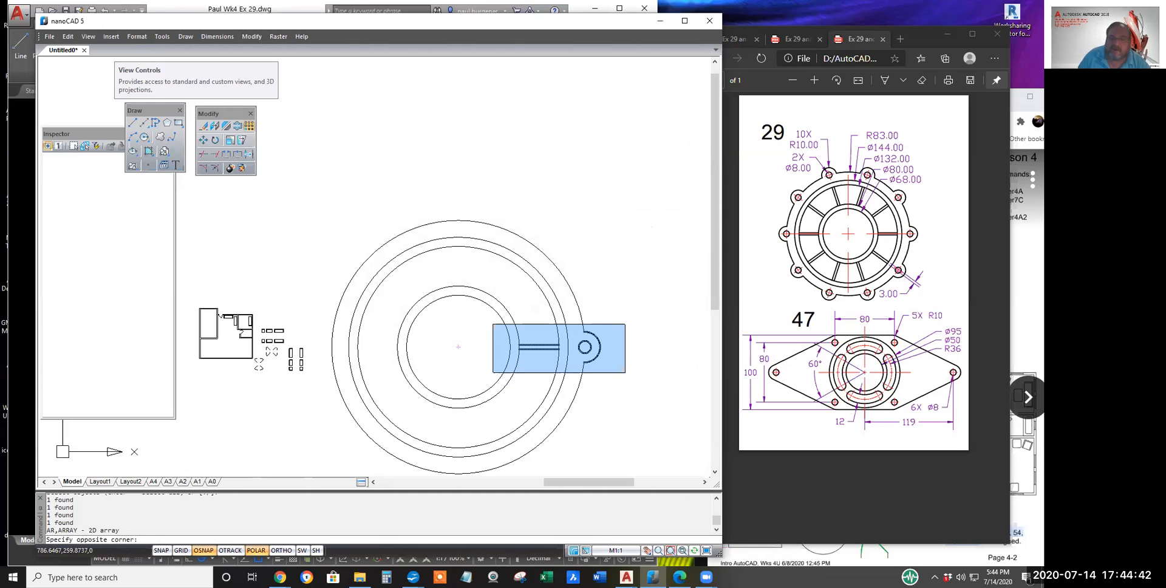
pyautogui.click(623, 372)
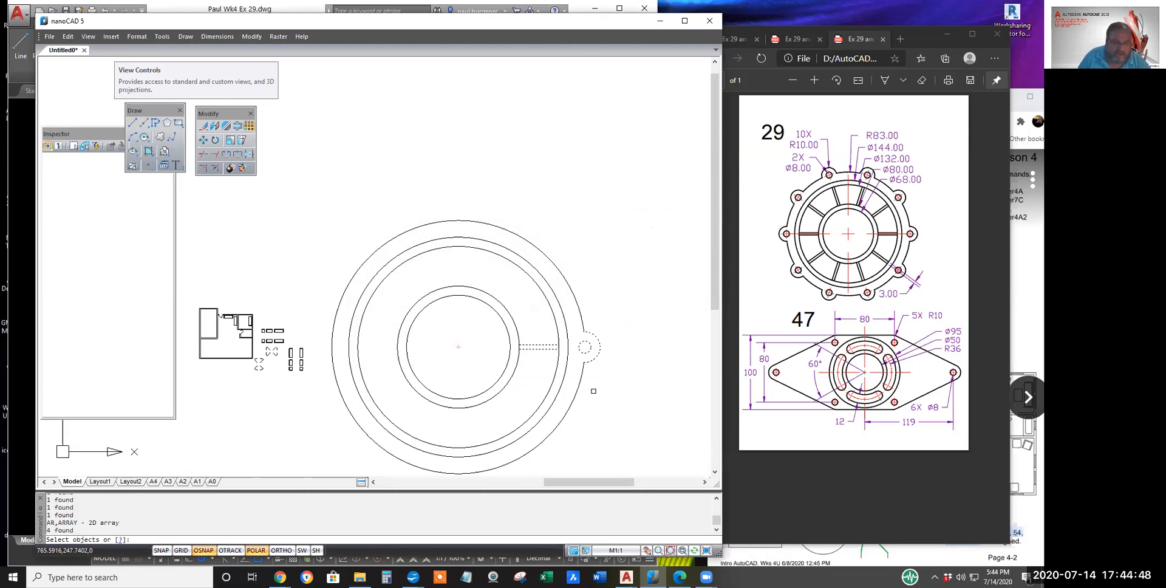
pyautogui.press('Return')
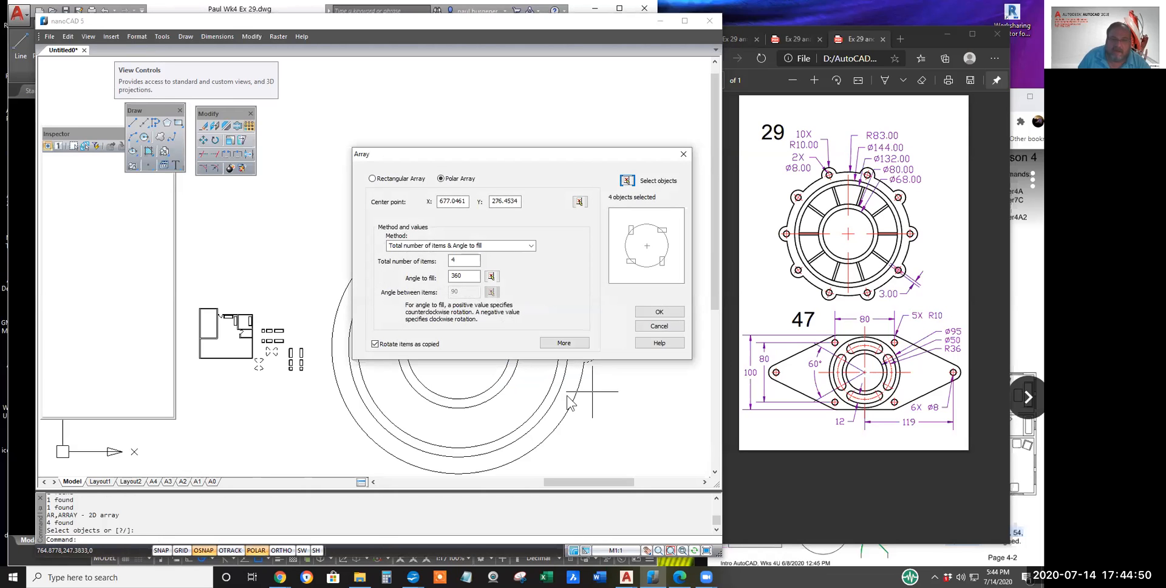
pyautogui.moveTo(466, 276); pyautogui.dragTo(448, 260)
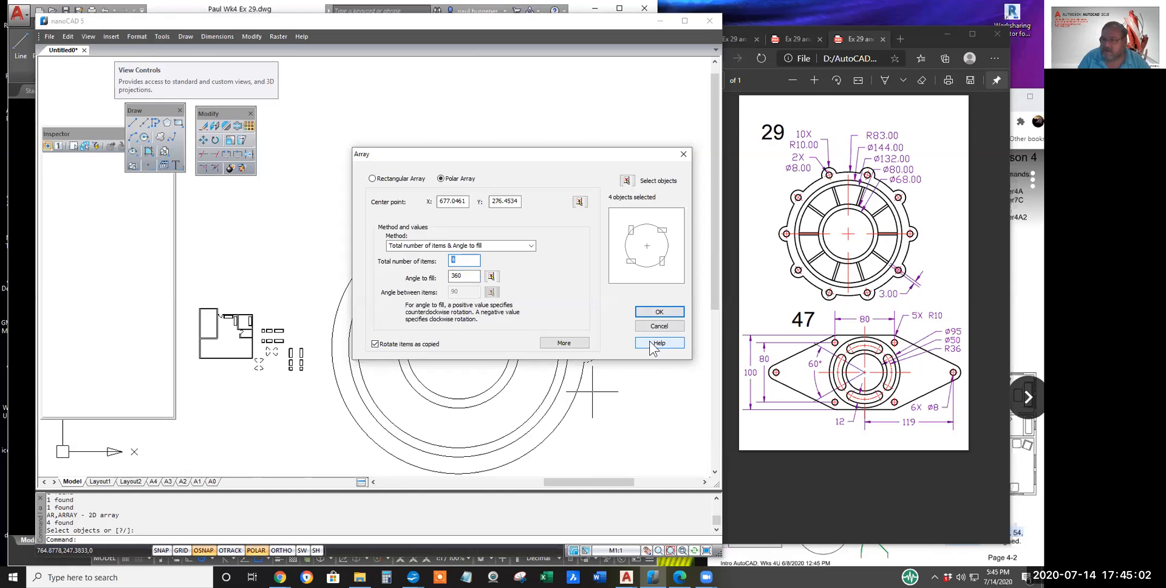
pyautogui.write('10')
pyautogui.click(659, 311)
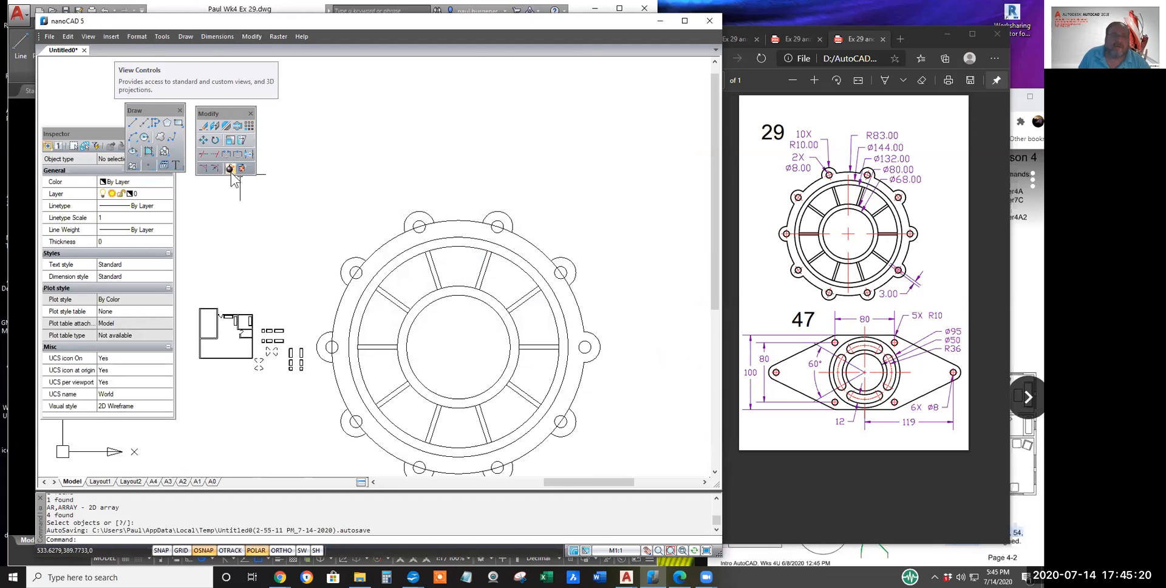
# Step: Trim the outermost circle inside the upper-right lug and erase its long remainder, keeping only the short arc to the neighbouring original lug
pyautogui.click(203, 154)
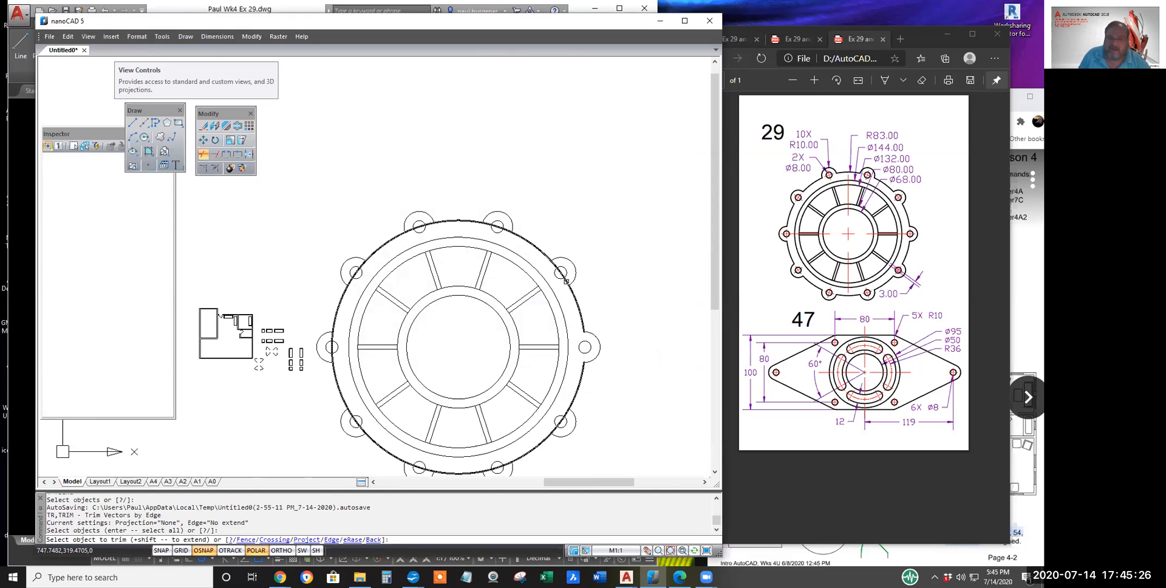
pyautogui.click(566, 283)
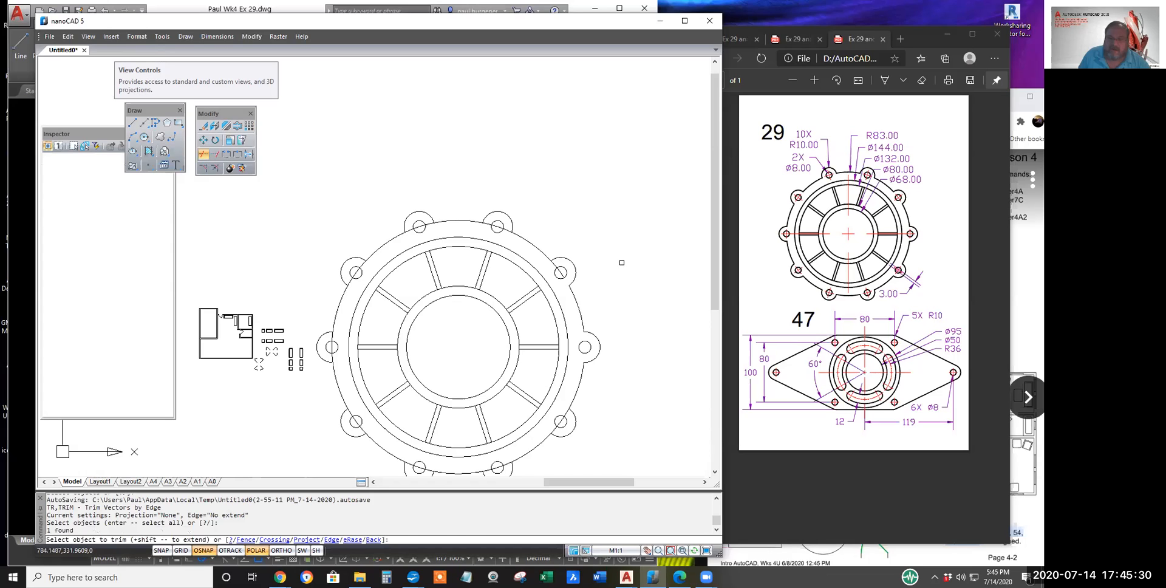
pyautogui.press('Return')
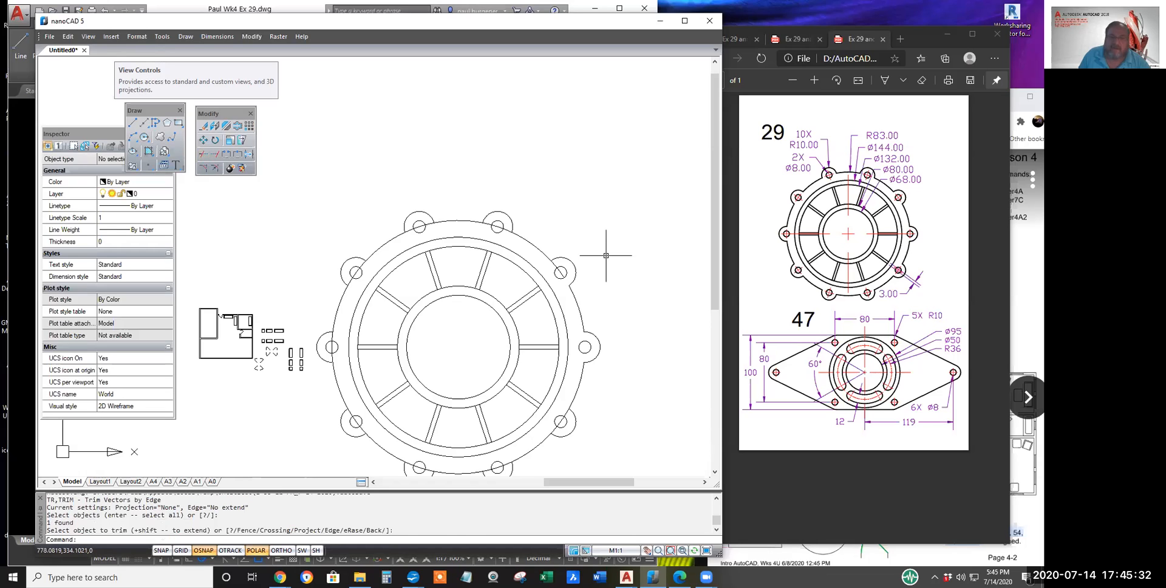
pyautogui.click(204, 125)
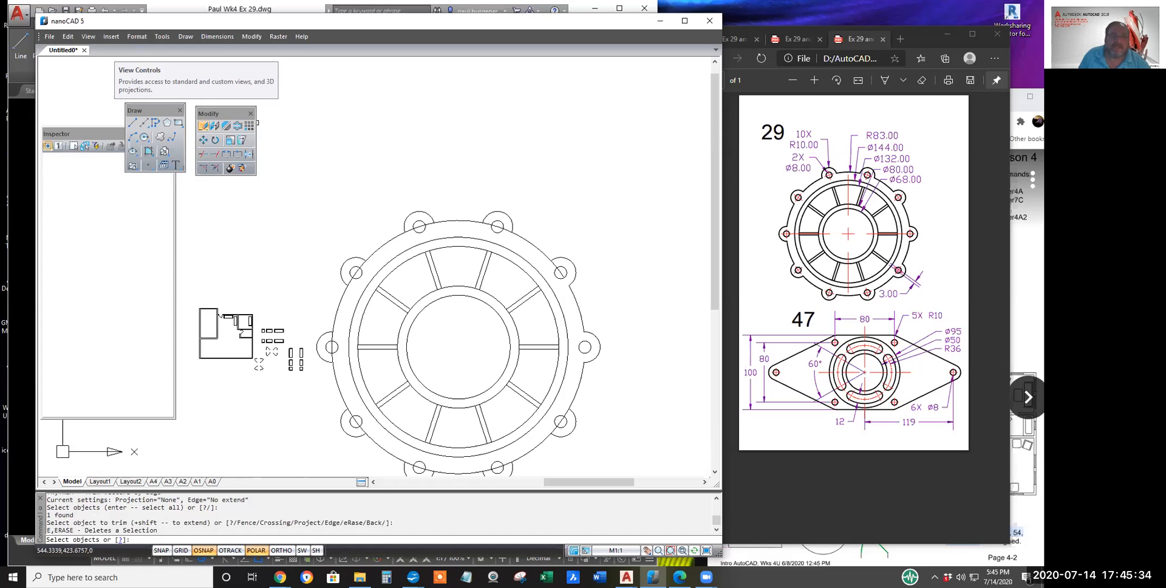
pyautogui.click(461, 223)
pyautogui.press('Return')
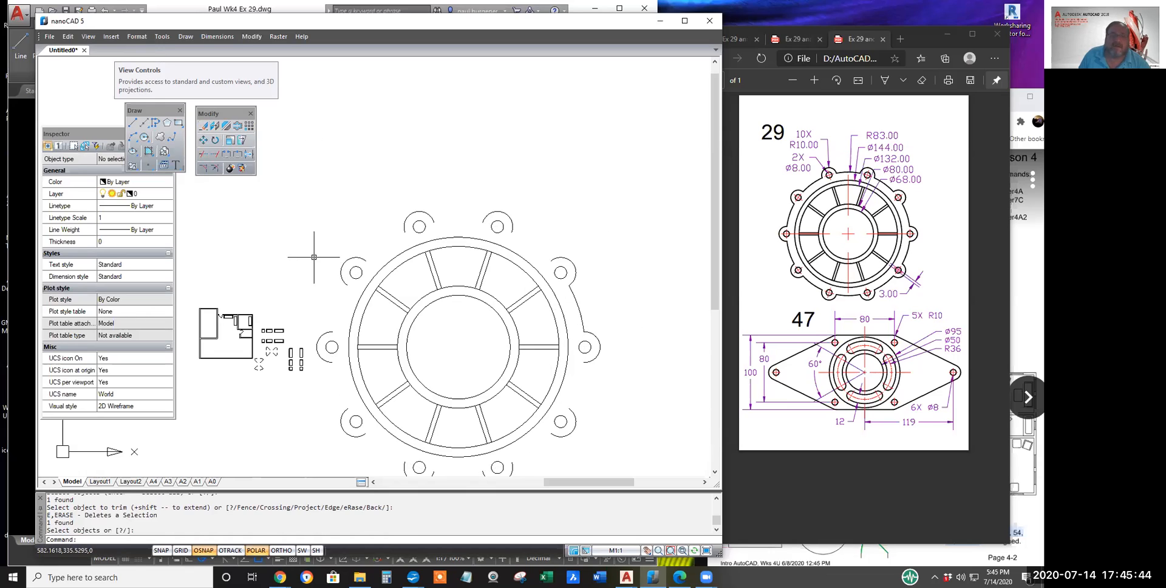
# Step: Create a polar array of 10 copies of the short outer arc over 360 degrees about the circle centre, joining the lugs
pyautogui.click(250, 126)
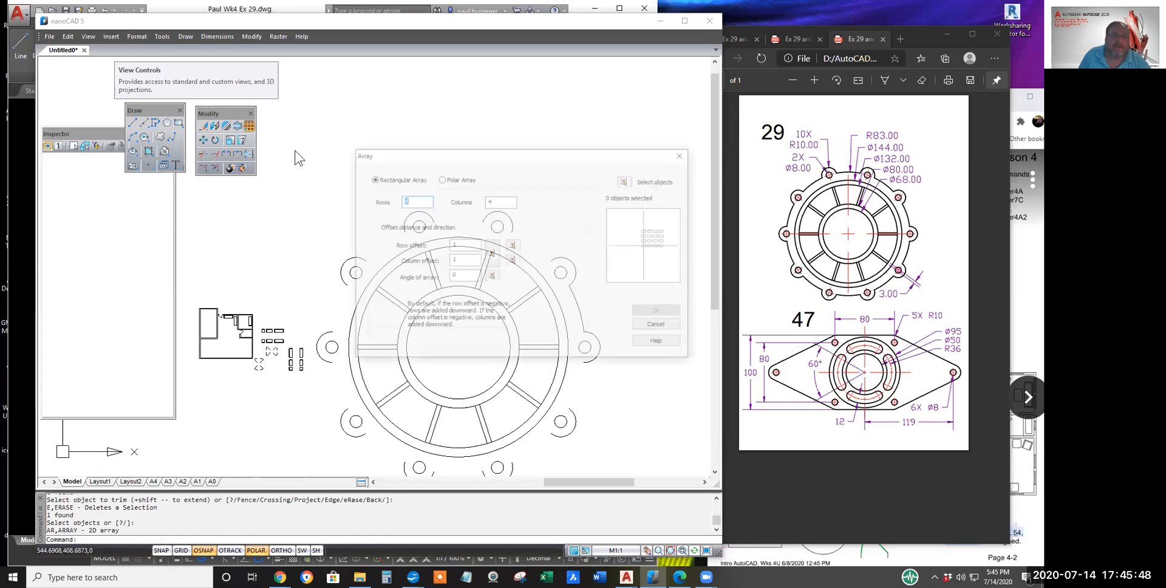
pyautogui.click(442, 178)
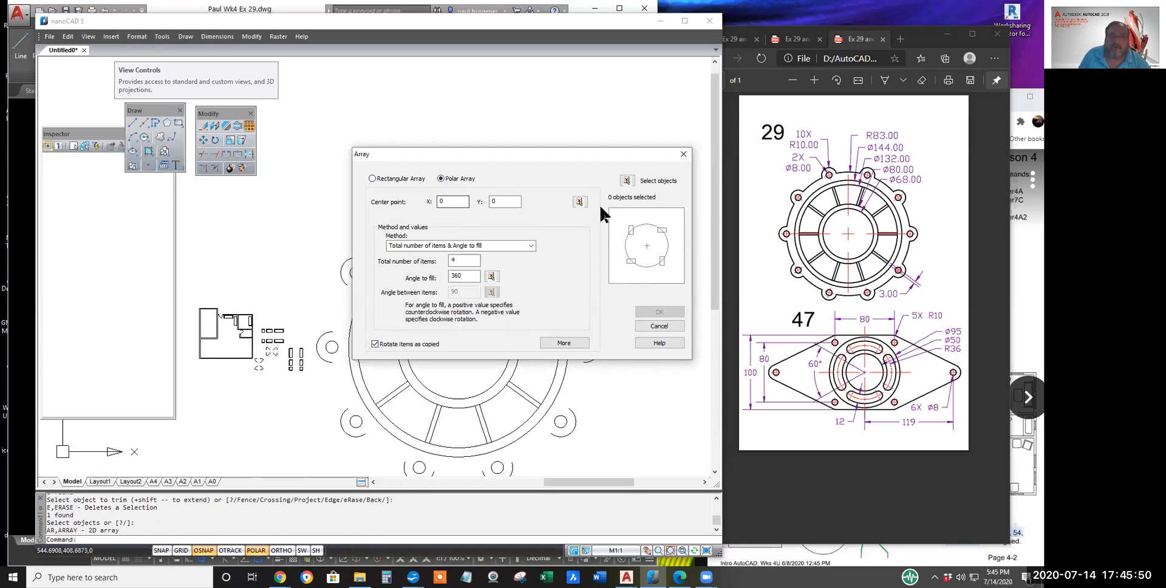
pyautogui.click(577, 202)
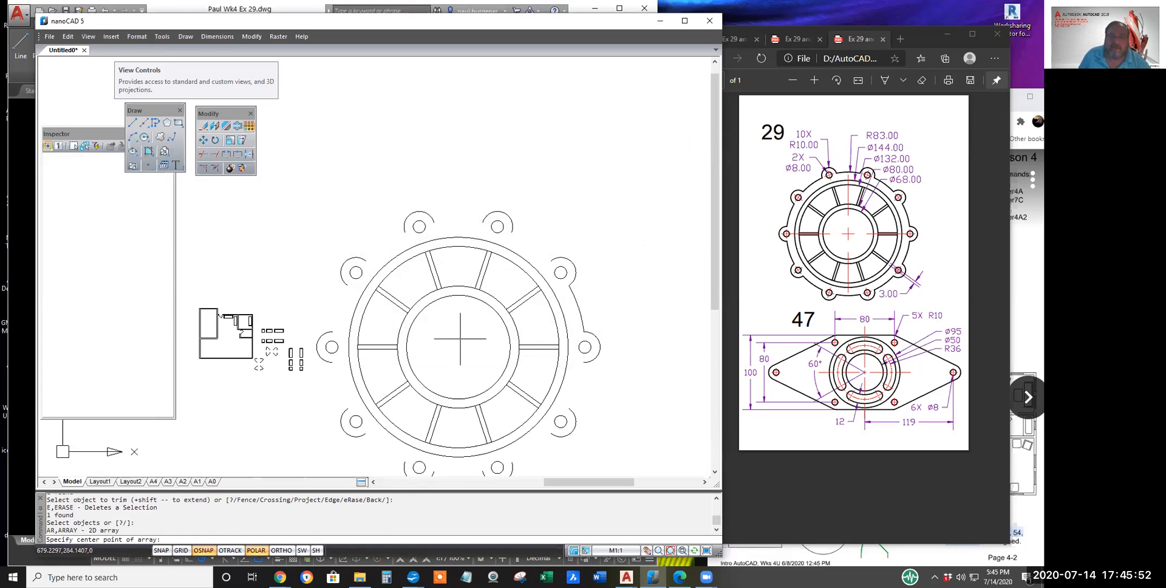
pyautogui.click(459, 344)
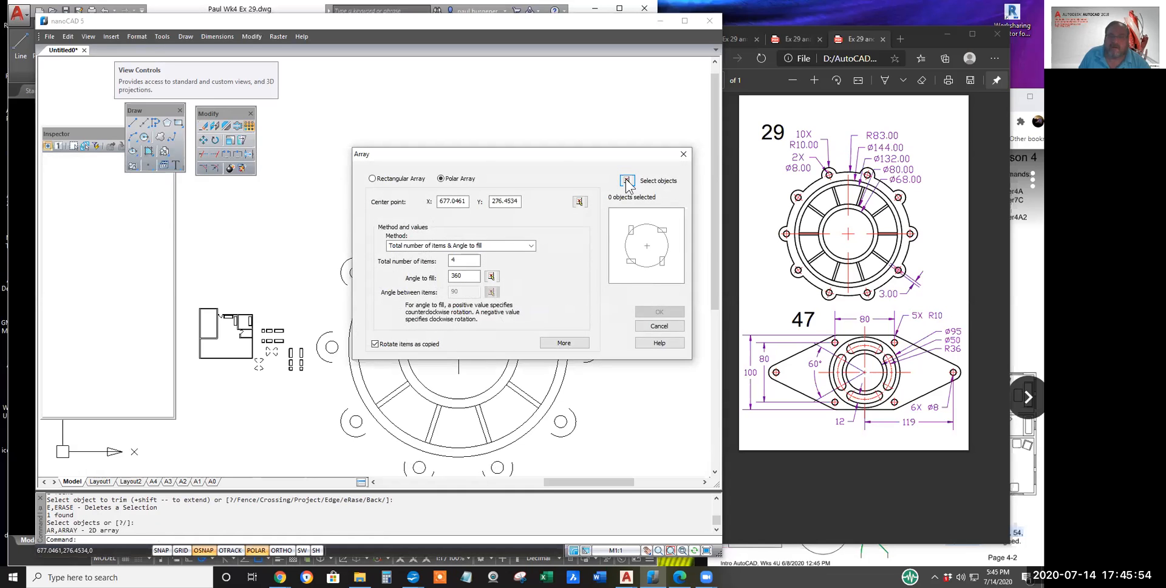
pyautogui.click(625, 181)
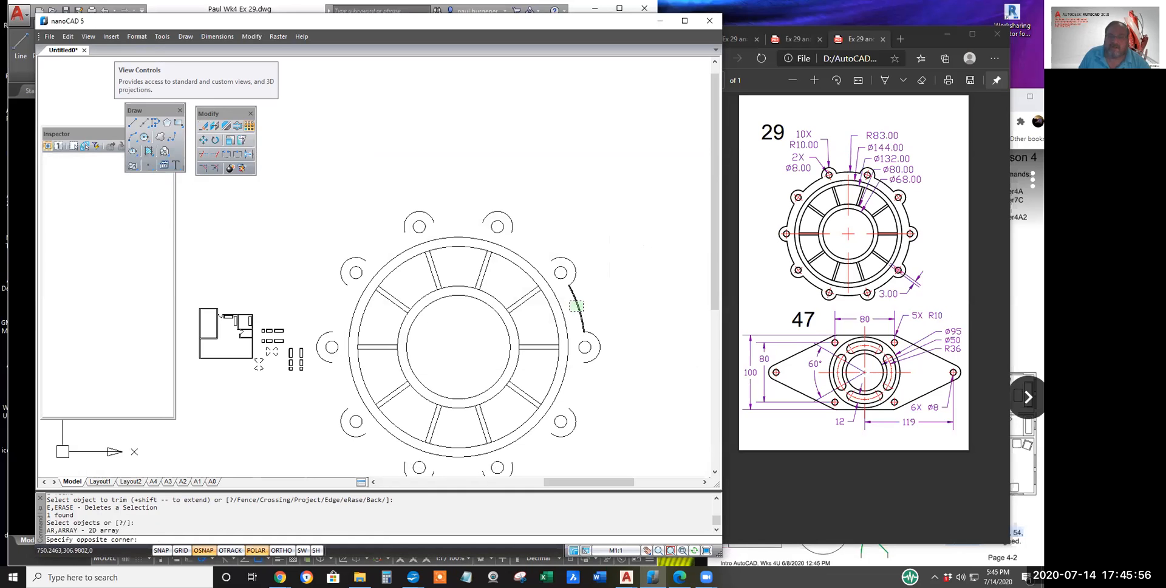
pyautogui.click(580, 306)
pyautogui.press('Return')
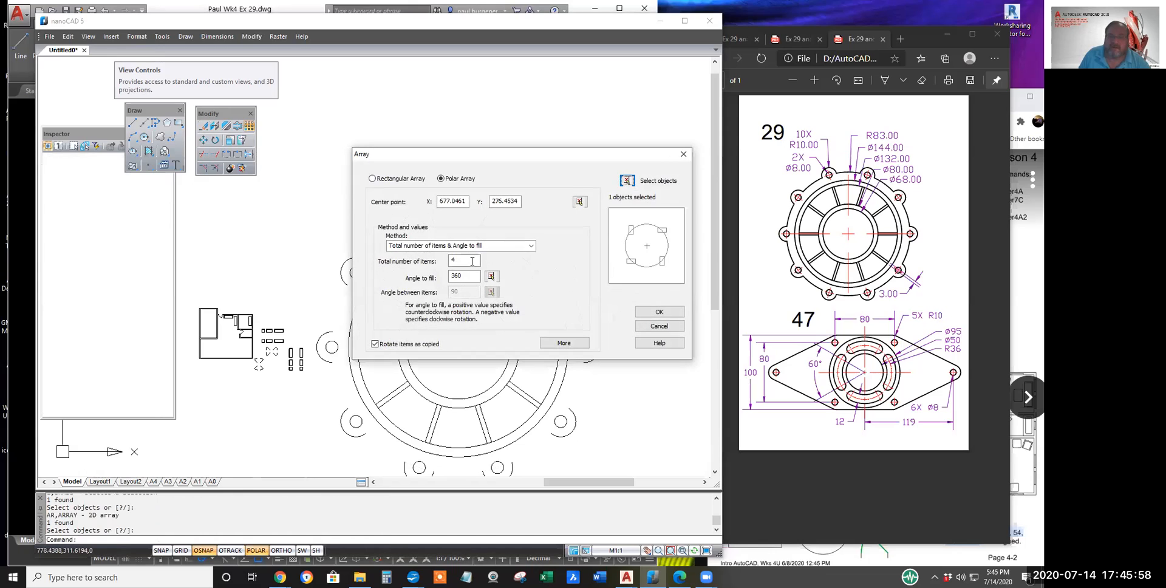
pyautogui.moveTo(469, 261); pyautogui.dragTo(447, 260)
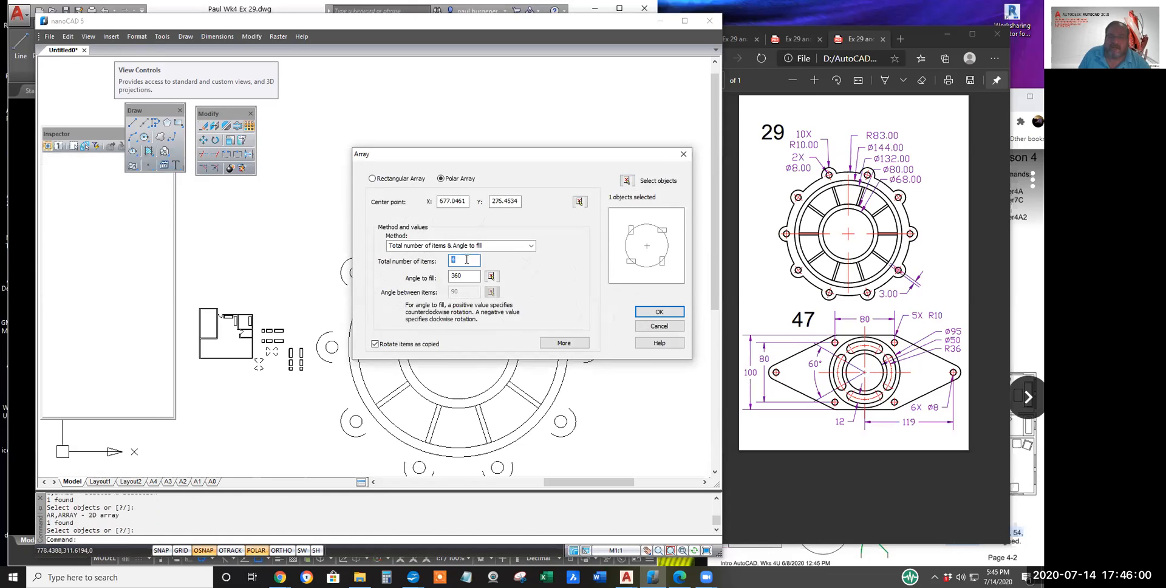
pyautogui.write('10')
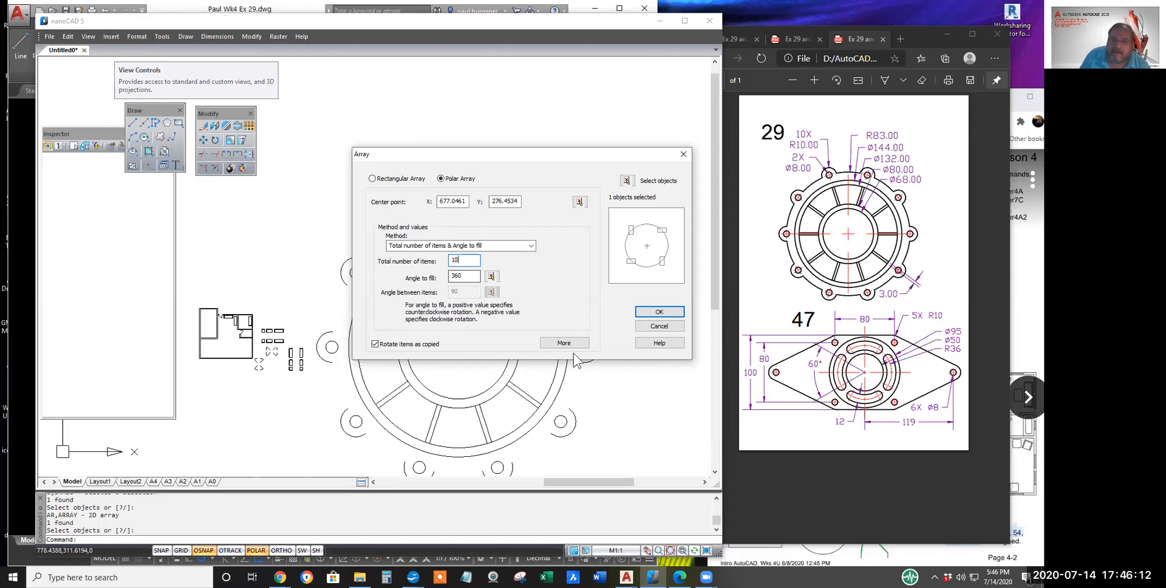
pyautogui.click(660, 312)
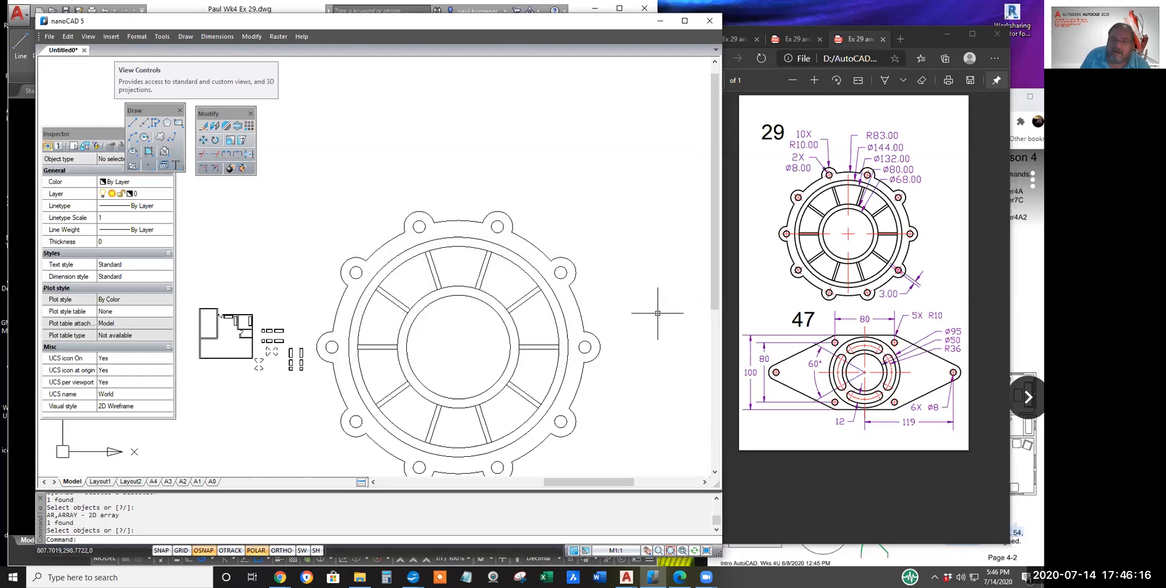
# Step: Save the drawing in the Week 4 folder, named with the author's first name followed by "Wk4 Ex29", and save it once more
pyautogui.scroll(-2, 639, 383)
pyautogui.moveTo(638, 382); pyautogui.dragTo(543, 328, button='middle')
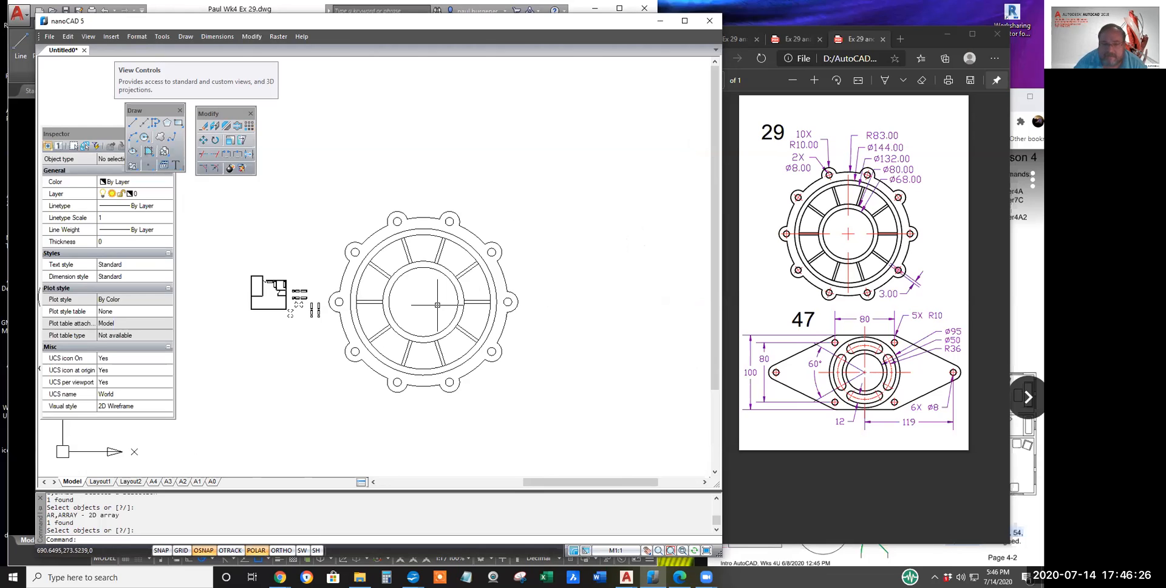
pyautogui.click(50, 36)
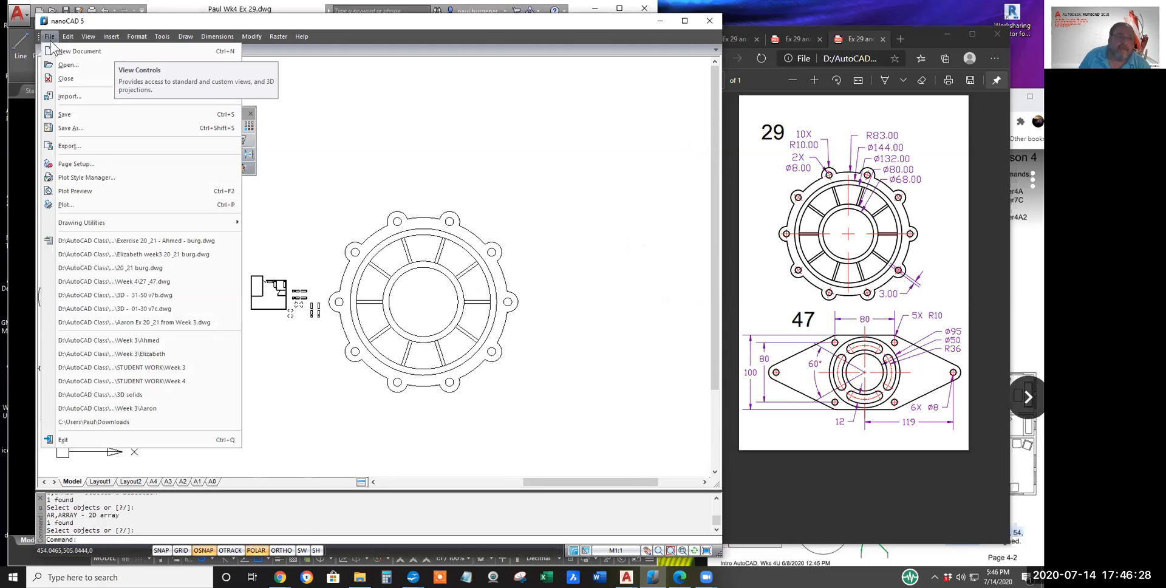
pyautogui.click(68, 126)
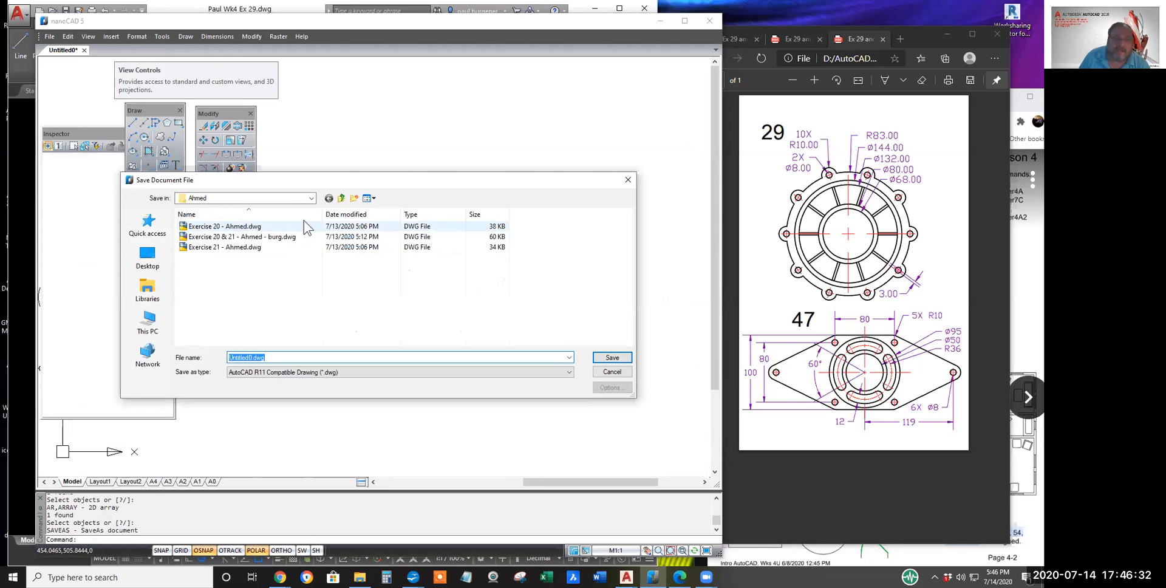
pyautogui.click(341, 198)
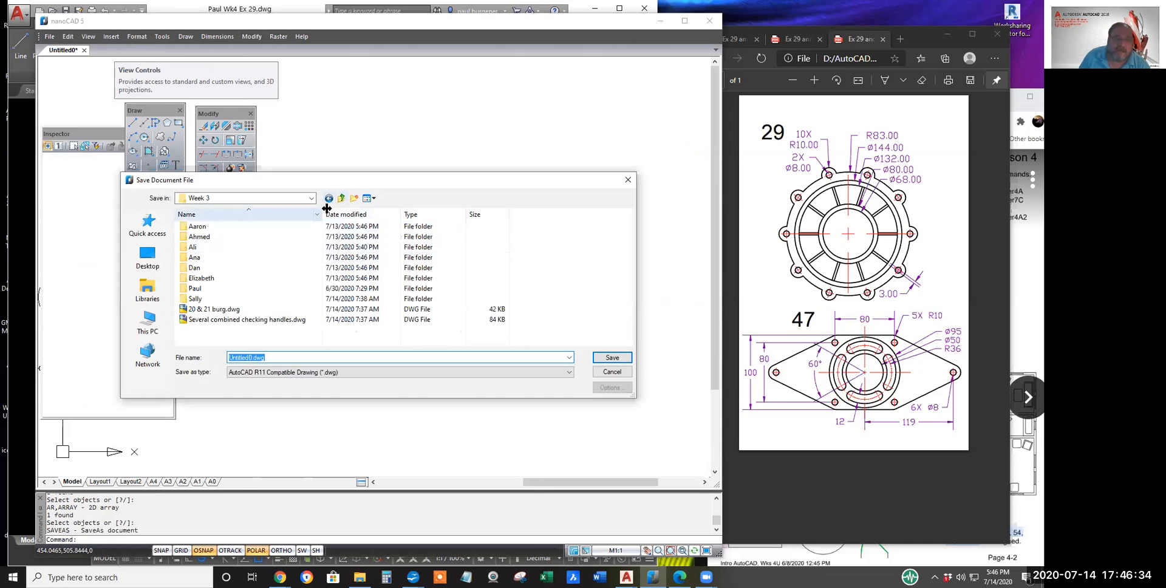
pyautogui.click(342, 198)
pyautogui.doubleClick(199, 257)
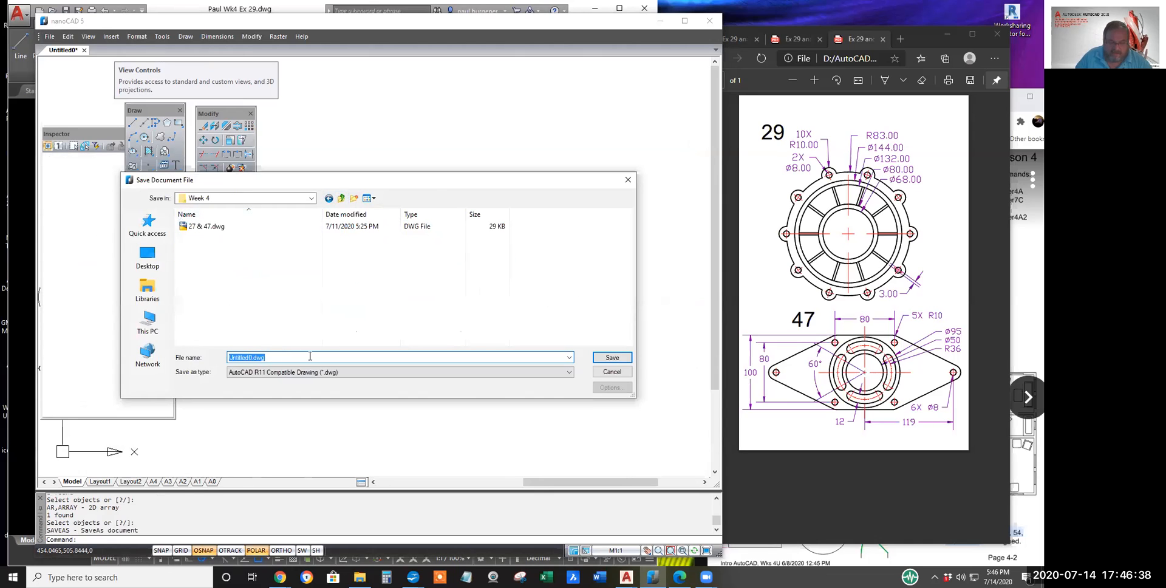
pyautogui.write('Paul Wk4')
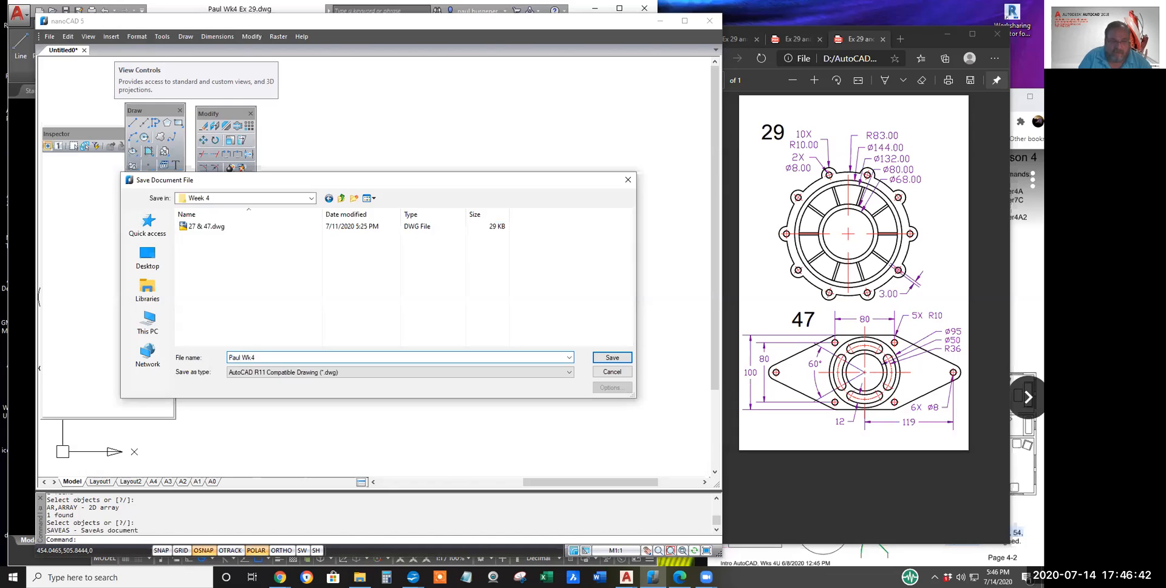
pyautogui.write(' Ex29')
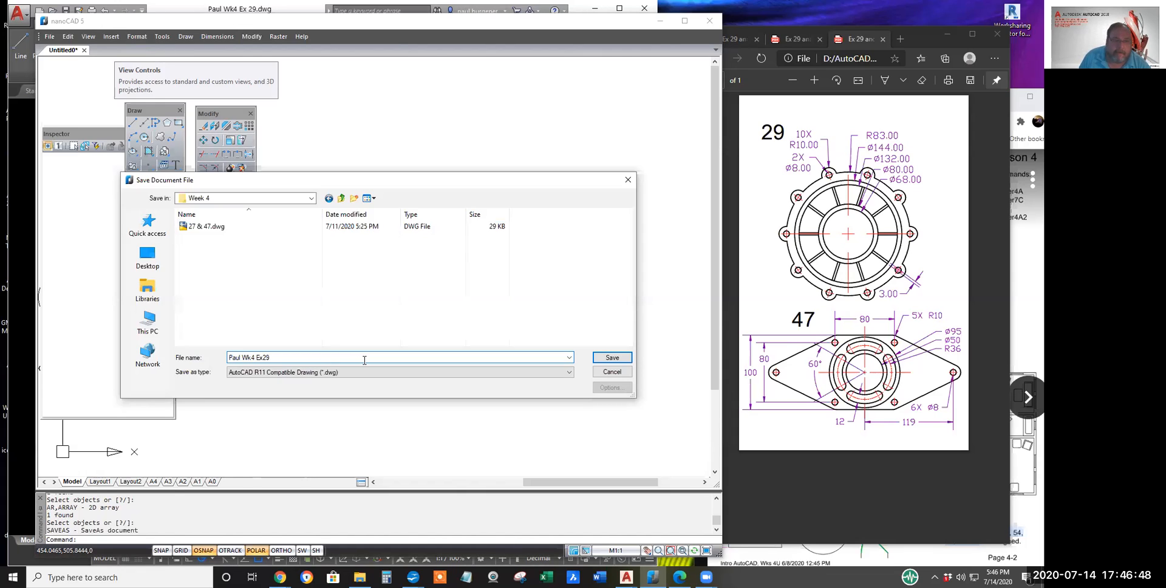
pyautogui.click(612, 357)
pyautogui.click(52, 38)
pyautogui.click(63, 115)
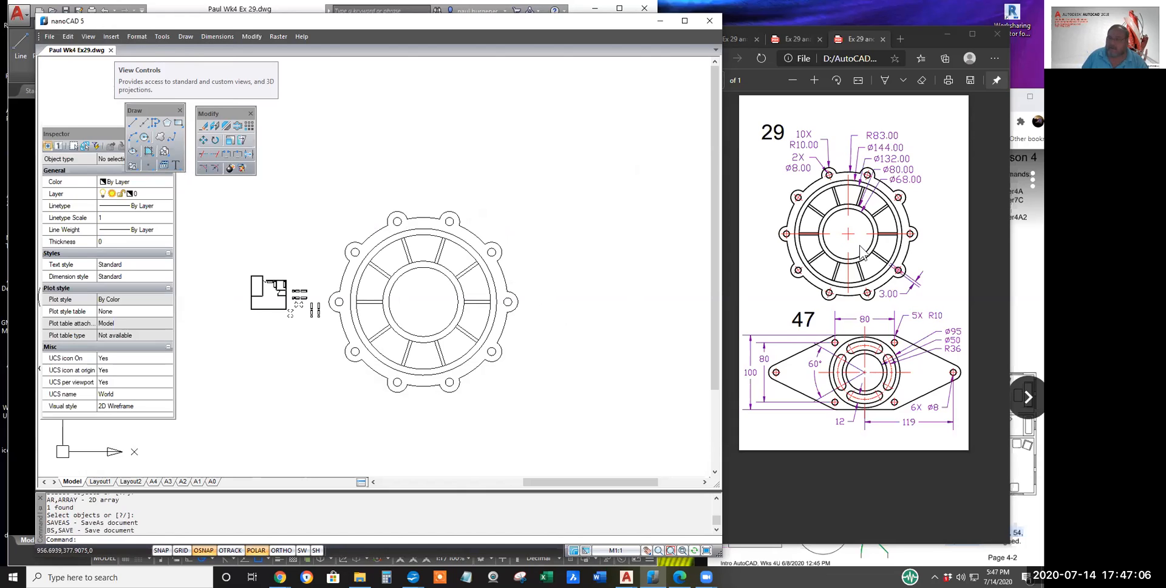
pyautogui.click(938, 297)
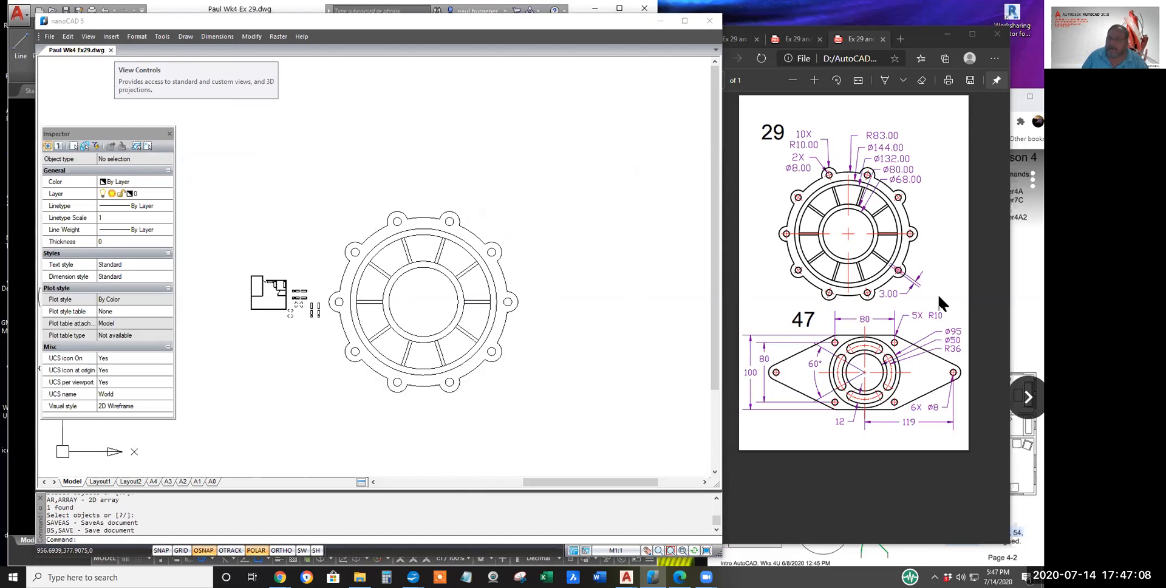